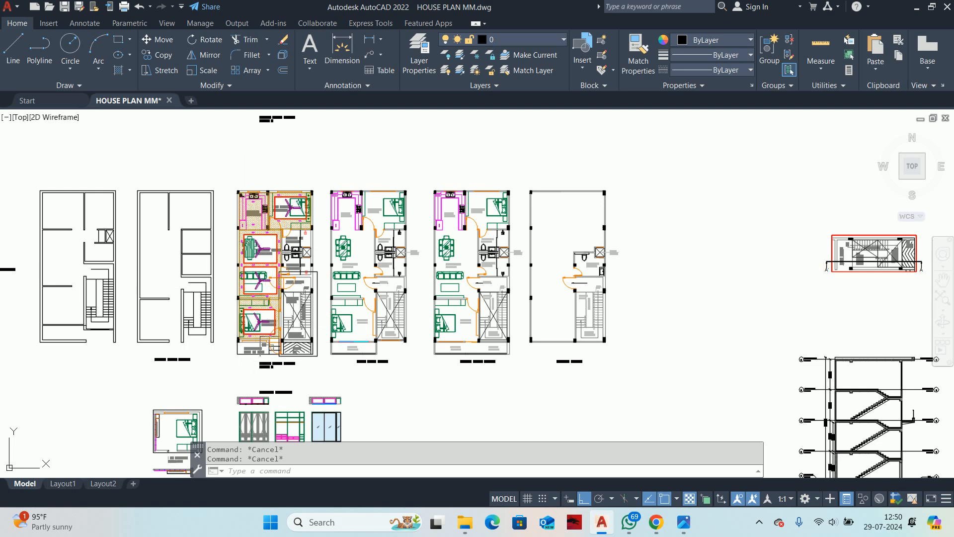
Step: Look over the floor layouts, bedroom wardrobe drawings, staircase sections and false ceiling details in the house plan drawing
{"action": "scroll", "coordinate": [374, 281], "scroll_direction": "down", "scroll_amount": 3}
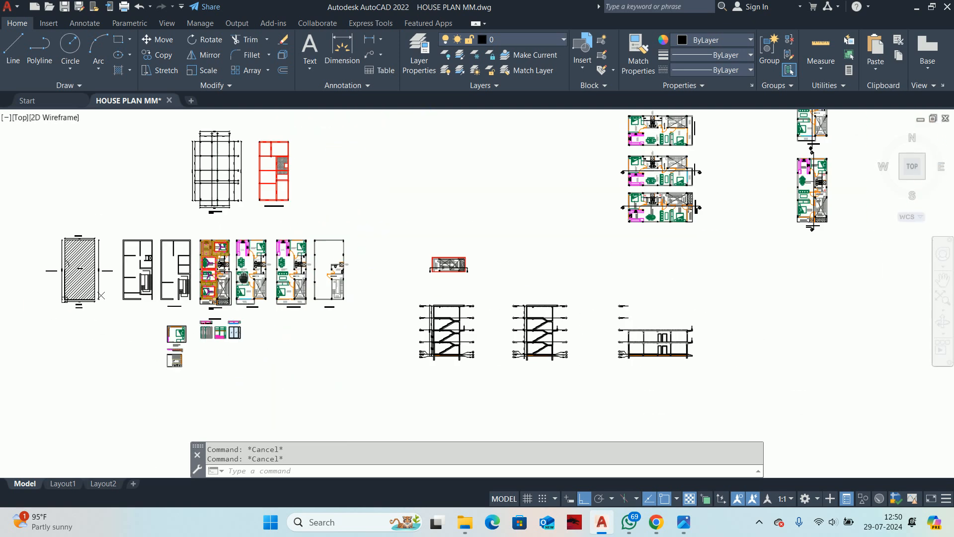
{"action": "scroll", "coordinate": [231, 292], "scroll_direction": "up", "scroll_amount": 6}
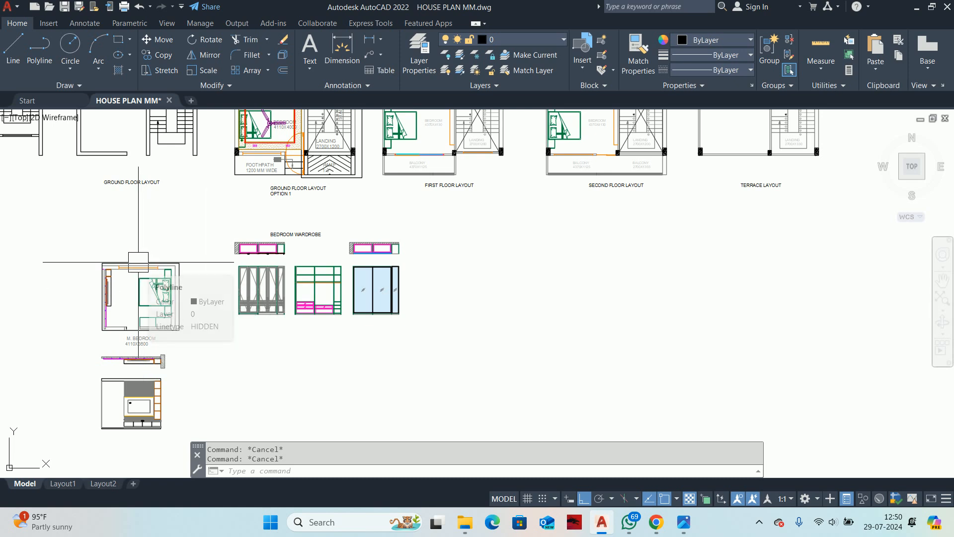
{"action": "scroll", "coordinate": [437, 294], "scroll_direction": "down", "scroll_amount": 2}
{"action": "middle_click_drag", "start_coordinate": [436, 293], "coordinate": [20, 258]}
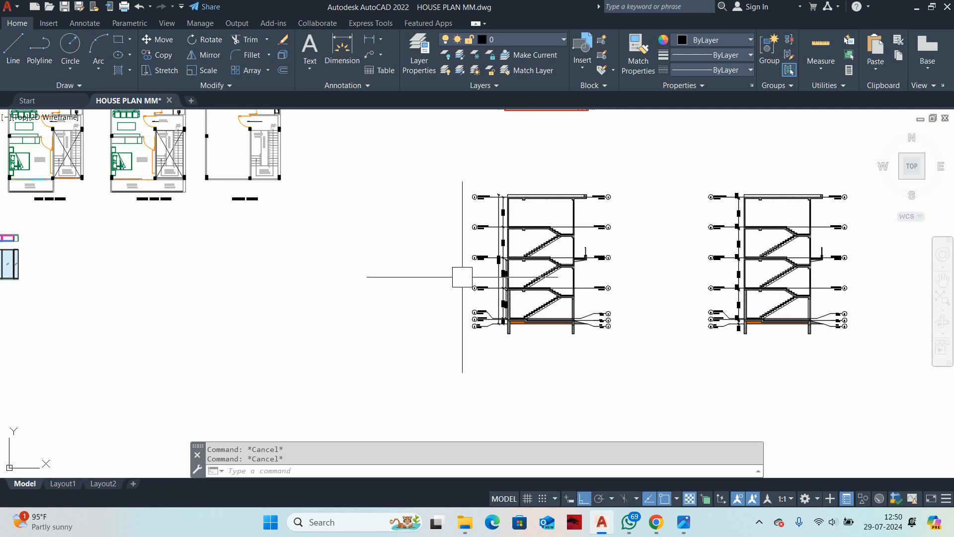
{"action": "scroll", "coordinate": [420, 281], "scroll_direction": "down", "scroll_amount": 2}
{"action": "middle_click_drag", "start_coordinate": [420, 281], "coordinate": [741, 285]}
{"action": "scroll", "coordinate": [740, 285], "scroll_direction": "down", "scroll_amount": 2}
{"action": "scroll", "coordinate": [102, 263], "scroll_direction": "up", "scroll_amount": 3}
{"action": "scroll", "coordinate": [407, 225], "scroll_direction": "up", "scroll_amount": 3}
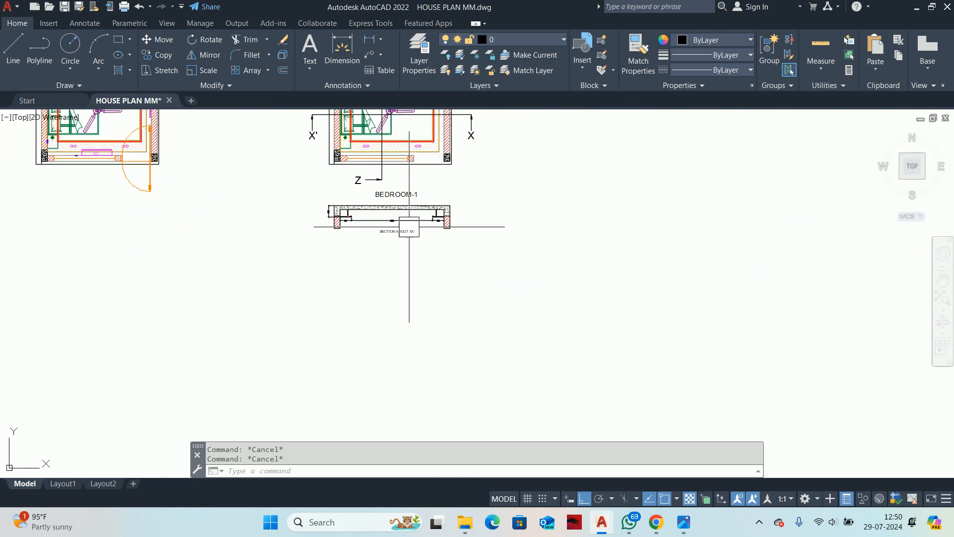
{"action": "scroll", "coordinate": [235, 226], "scroll_direction": "down", "scroll_amount": 3}
{"action": "middle_click_drag", "start_coordinate": [206, 232], "coordinate": [648, 253]}
{"action": "scroll", "coordinate": [232, 235], "scroll_direction": "up", "scroll_amount": 3}
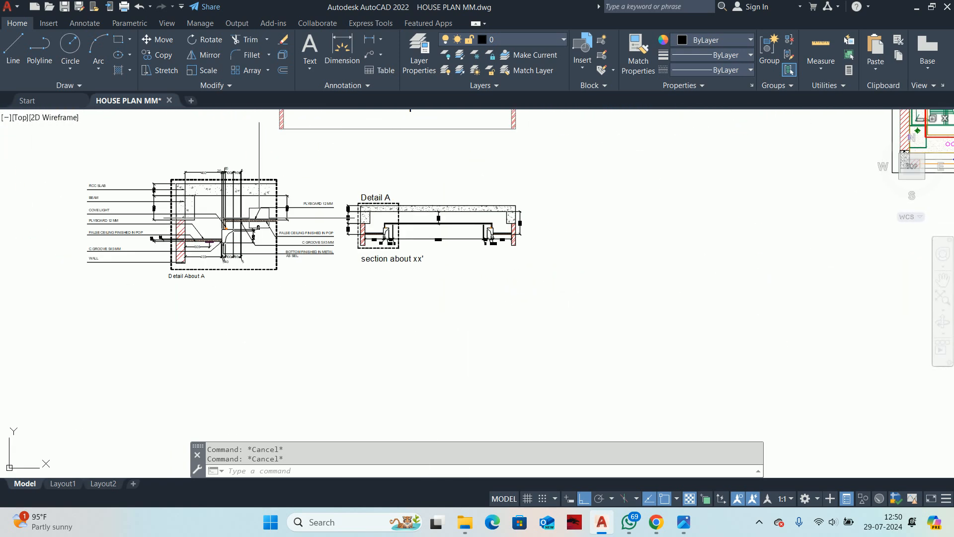
{"action": "scroll", "coordinate": [155, 227], "scroll_direction": "down", "scroll_amount": 5}
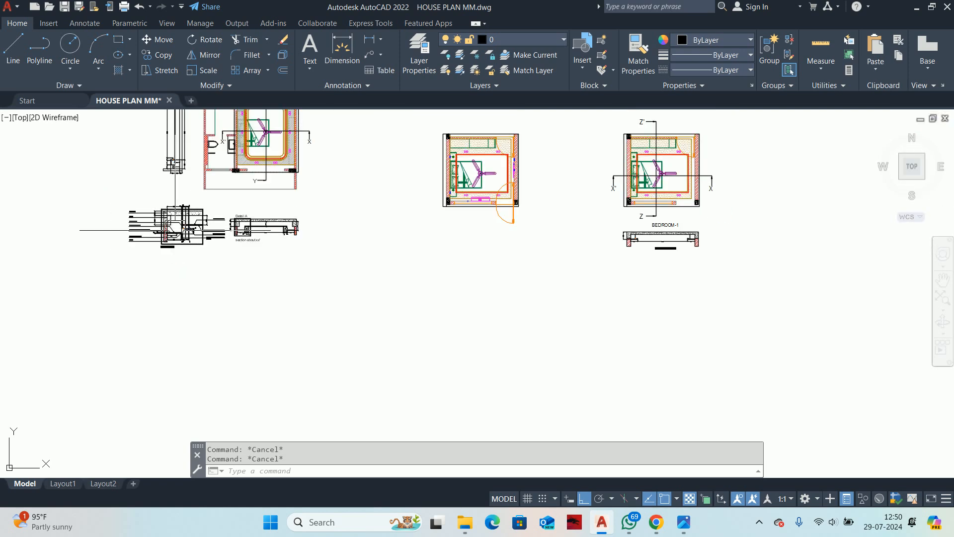
{"action": "scroll", "coordinate": [149, 184], "scroll_direction": "up", "scroll_amount": 5}
{"action": "scroll", "coordinate": [235, 247], "scroll_direction": "down", "scroll_amount": 6}
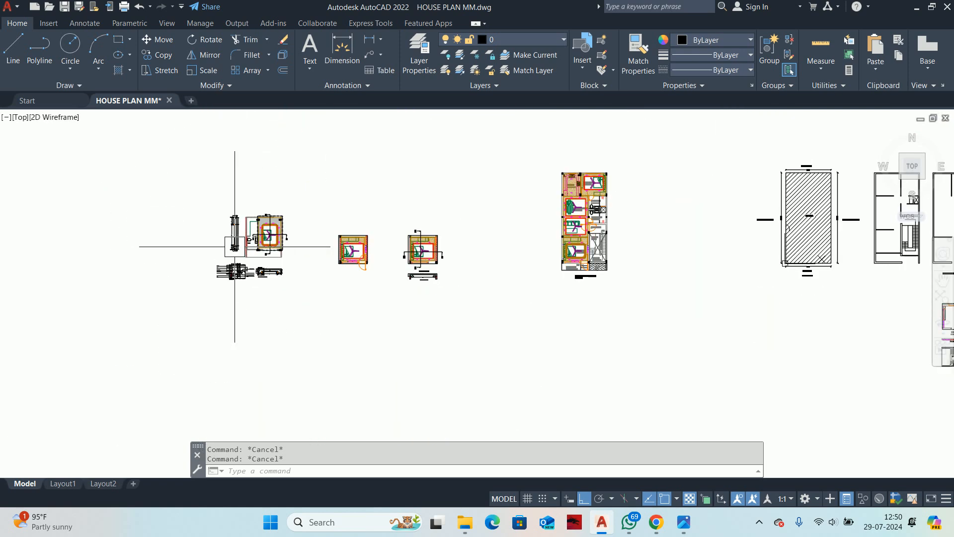
Step: Examine the staircase sections, the longitudinal section with door openings, and the floor plans carrying section lines
{"action": "middle_click_drag", "start_coordinate": [679, 292], "coordinate": [177, 211]}
{"action": "scroll", "coordinate": [354, 204], "scroll_direction": "up", "scroll_amount": 2}
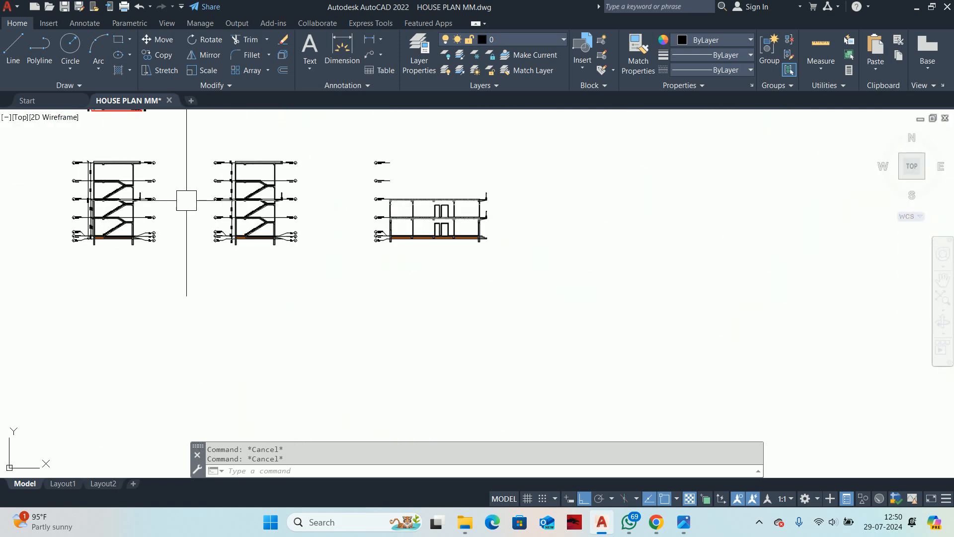
{"action": "scroll", "coordinate": [99, 179], "scroll_direction": "up", "scroll_amount": 5}
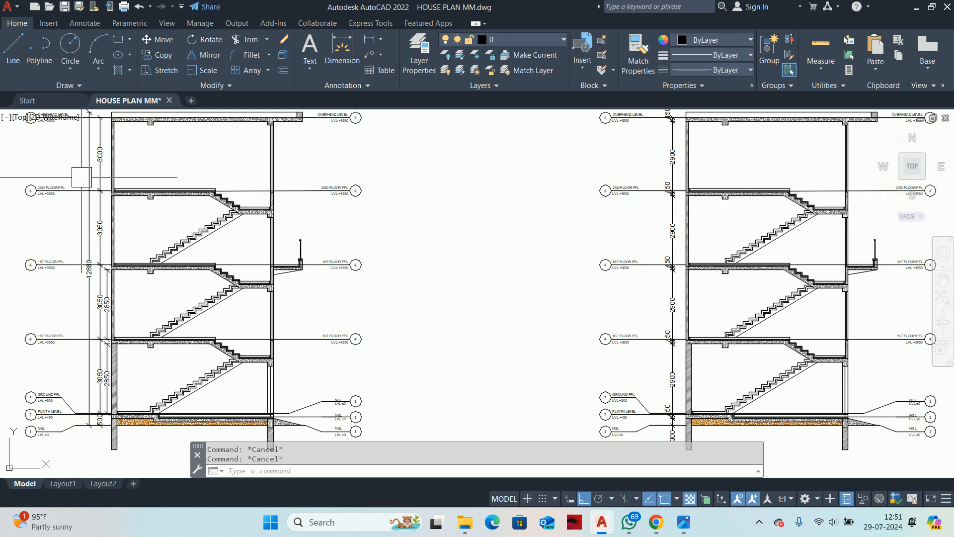
{"action": "scroll", "coordinate": [134, 194], "scroll_direction": "down", "scroll_amount": 2}
{"action": "middle_click_drag", "start_coordinate": [413, 234], "coordinate": [211, 234]}
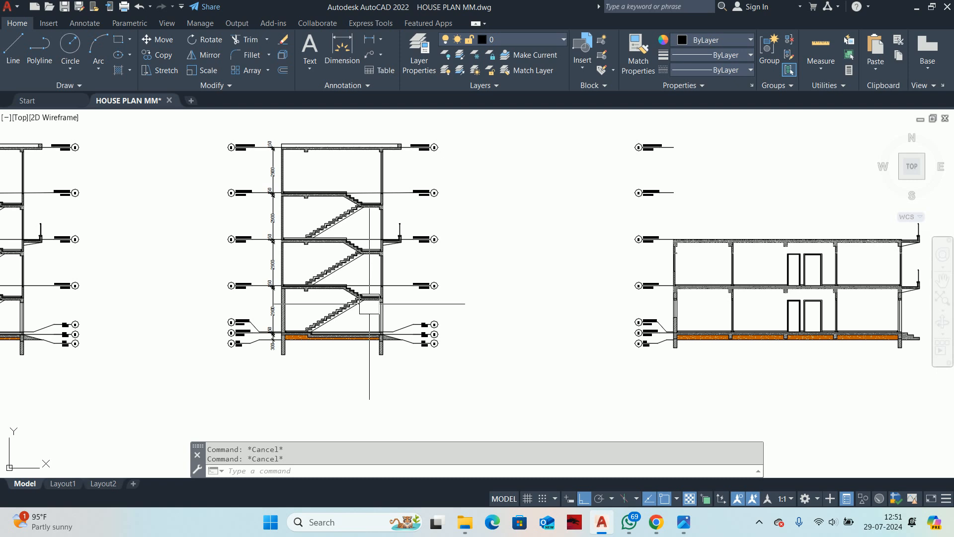
{"action": "middle_click_drag", "start_coordinate": [556, 288], "coordinate": [194, 245]}
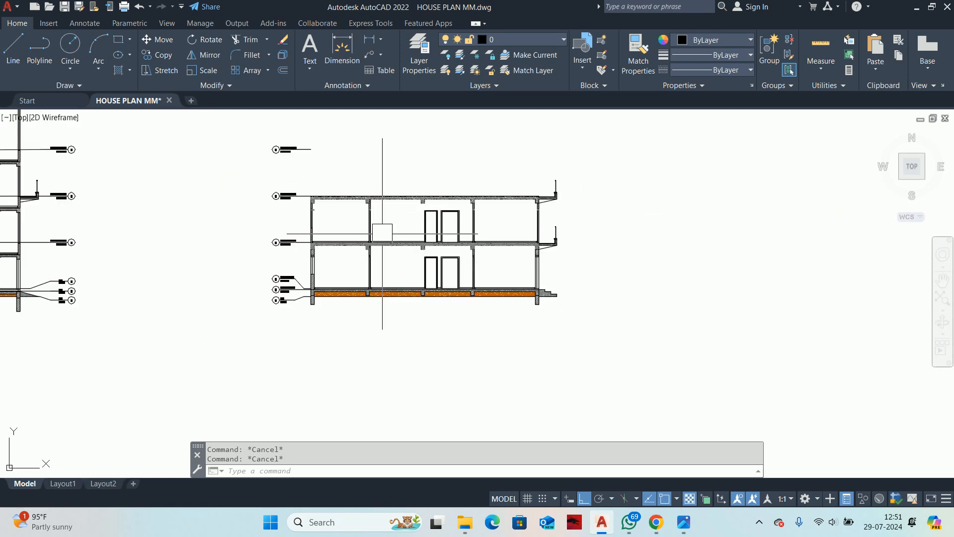
{"action": "scroll", "coordinate": [375, 232], "scroll_direction": "down", "scroll_amount": 5}
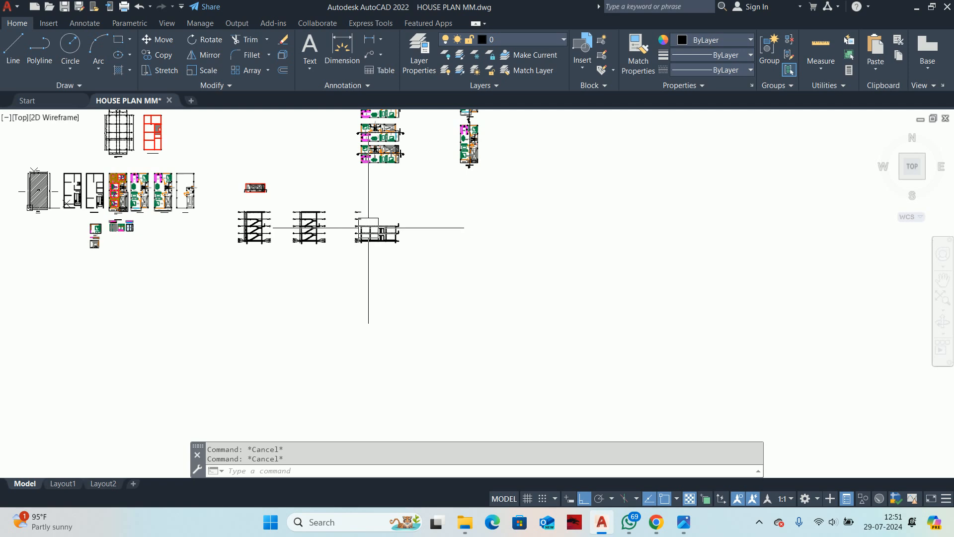
{"action": "middle_click_drag", "start_coordinate": [368, 228], "coordinate": [315, 290]}
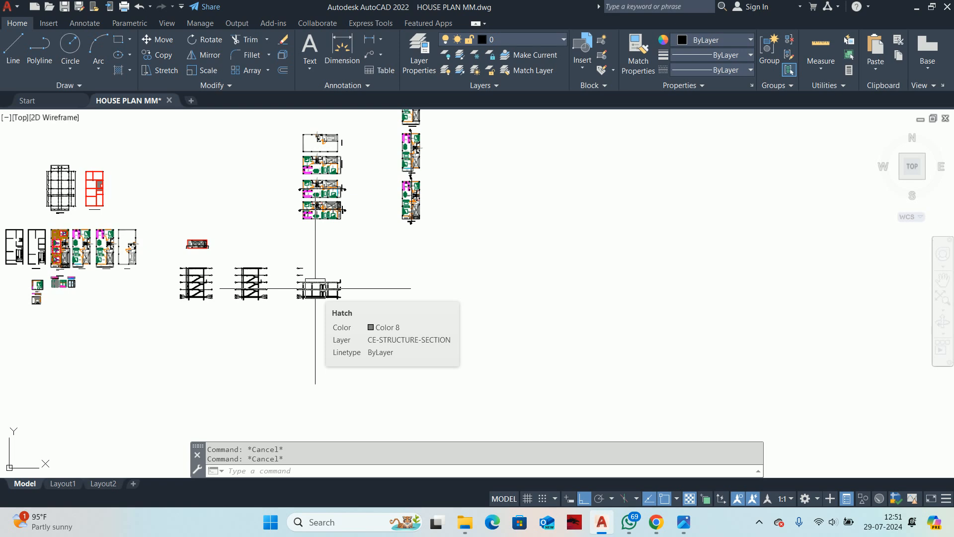
{"action": "middle_click_drag", "start_coordinate": [477, 236], "coordinate": [395, 299]}
{"action": "scroll", "coordinate": [395, 298], "scroll_direction": "down", "scroll_amount": 1}
{"action": "scroll", "coordinate": [309, 269], "scroll_direction": "up", "scroll_amount": 2}
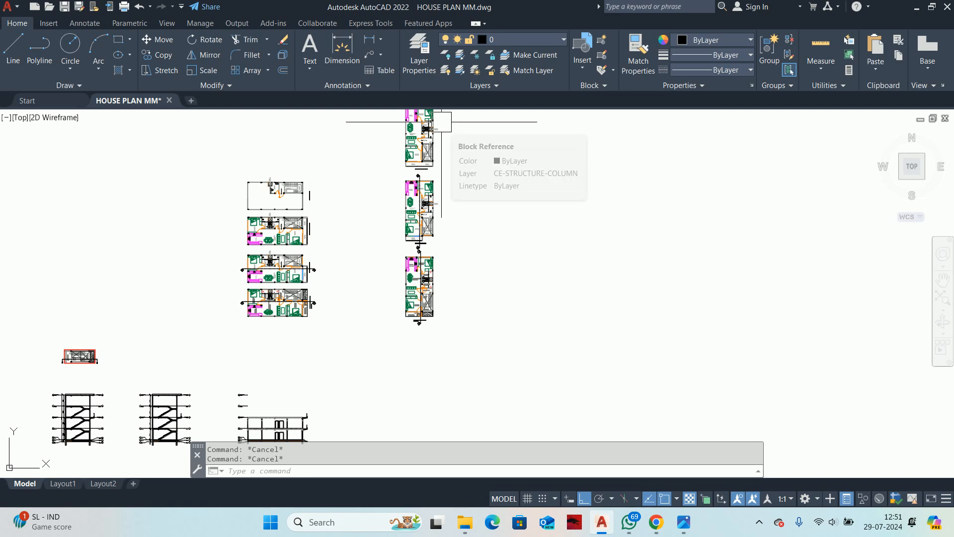
{"action": "scroll", "coordinate": [422, 304], "scroll_direction": "up", "scroll_amount": 2}
{"action": "middle_click_drag", "start_coordinate": [421, 294], "coordinate": [424, 370]}
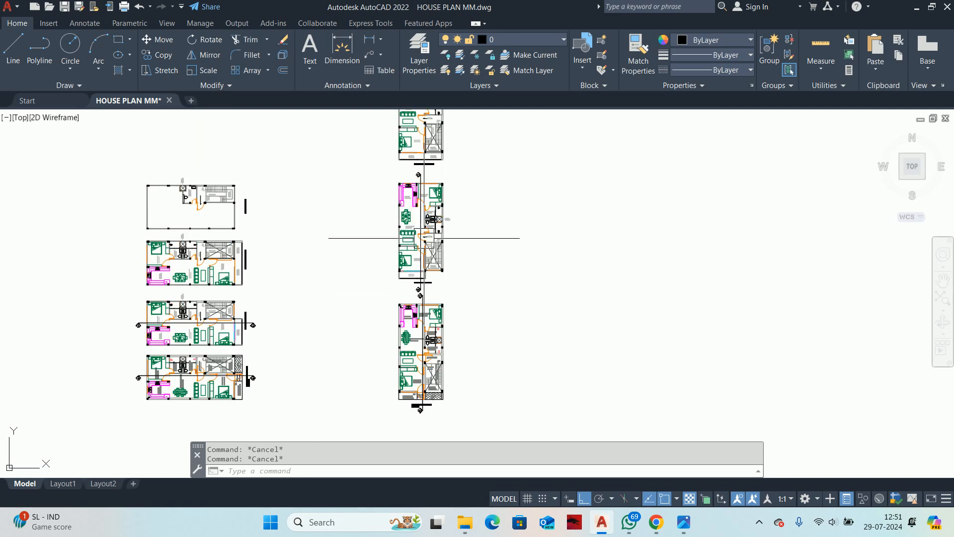
{"action": "middle_click_drag", "start_coordinate": [427, 207], "coordinate": [404, 372]}
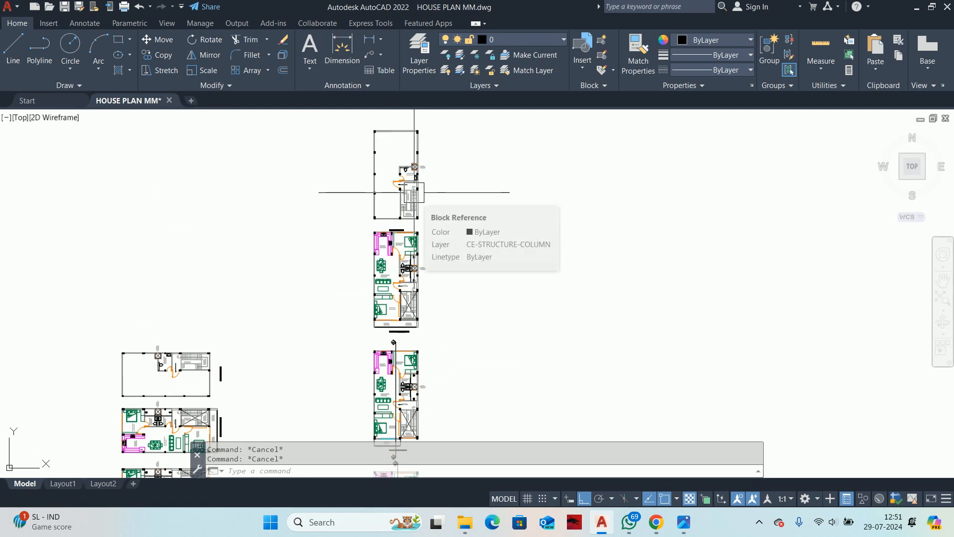
Step: Draw vertical construction lines through both outer front corners of the upright ground floor layout marked with section B
{"action": "scroll", "coordinate": [420, 279], "scroll_direction": "down", "scroll_amount": 5}
{"action": "scroll", "coordinate": [362, 244], "scroll_direction": "up", "scroll_amount": 4}
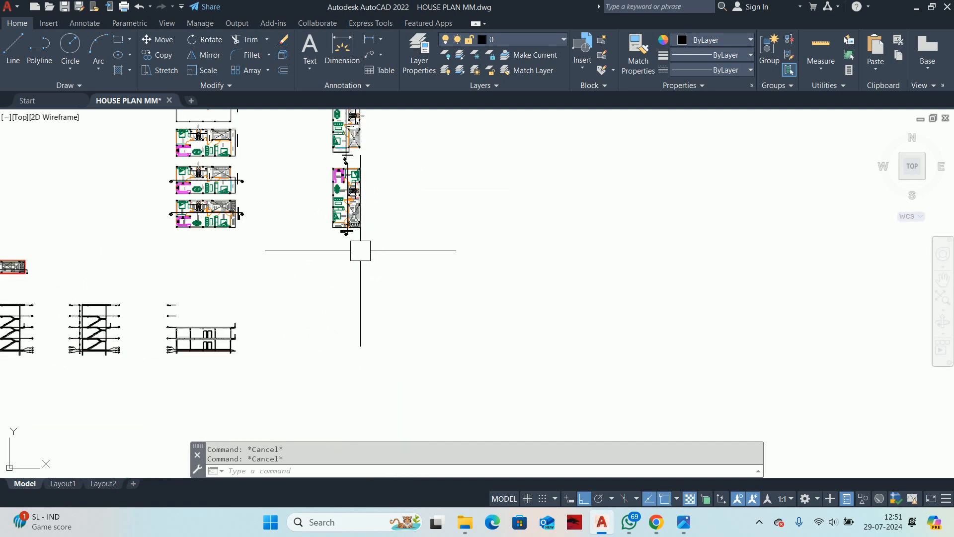
{"action": "type", "text": "XL"}
{"action": "key", "text": "Return"}
{"action": "type", "text": "H"}
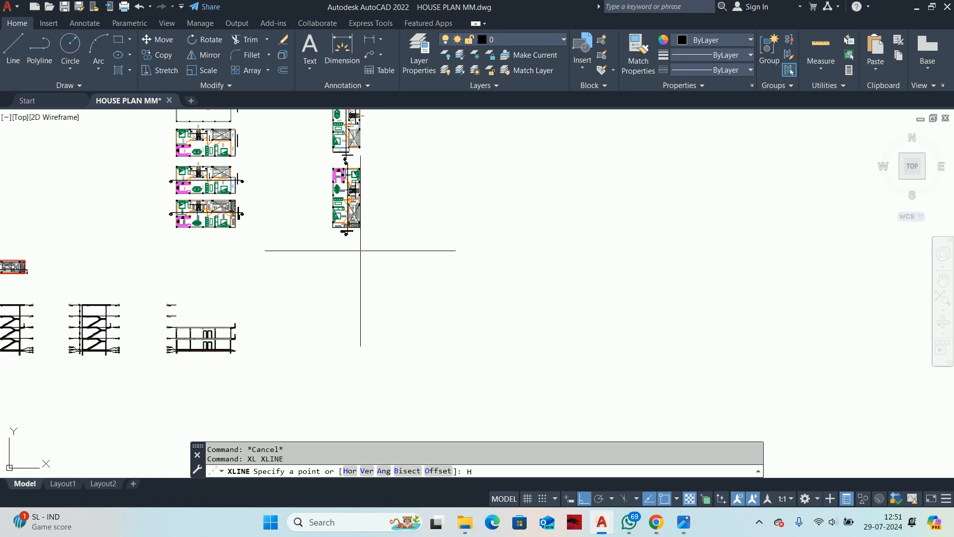
{"action": "type", "text": "or/V"}
{"action": "key", "text": "Return"}
{"action": "scroll", "coordinate": [358, 247], "scroll_direction": "up", "scroll_amount": 8}
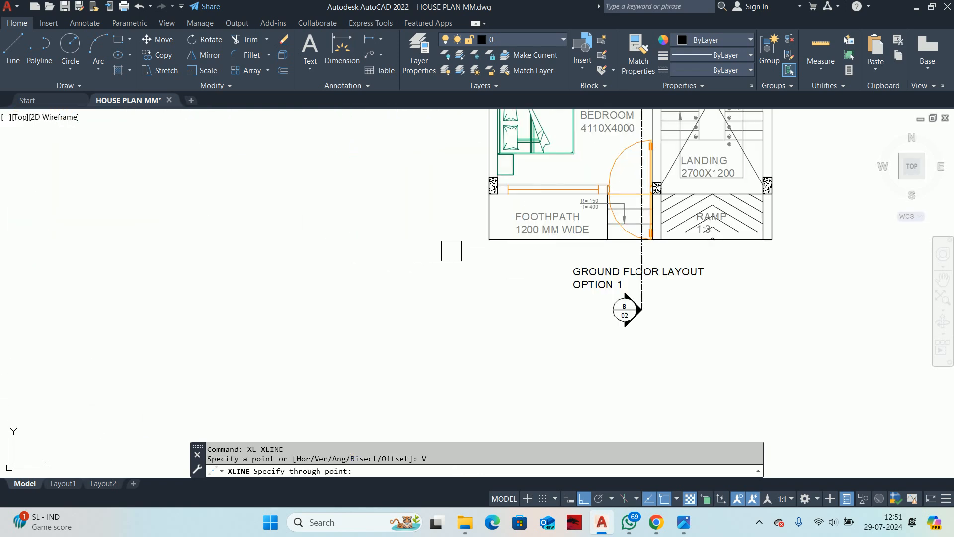
{"action": "left_click", "coordinate": [489, 239]}
{"action": "middle_click_drag", "start_coordinate": [638, 263], "coordinate": [351, 341]}
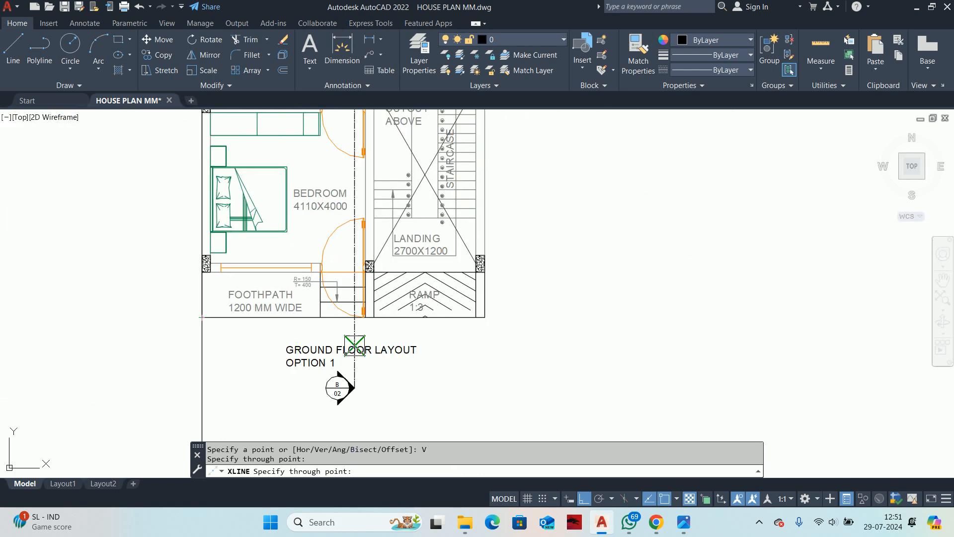
{"action": "key", "text": "Escape"}
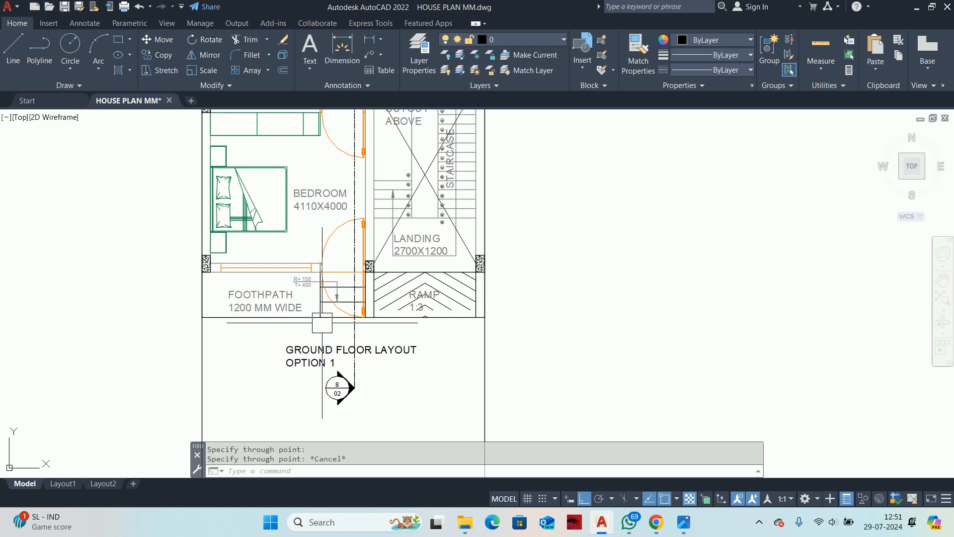
{"action": "scroll", "coordinate": [322, 322], "scroll_direction": "down", "scroll_amount": 10}
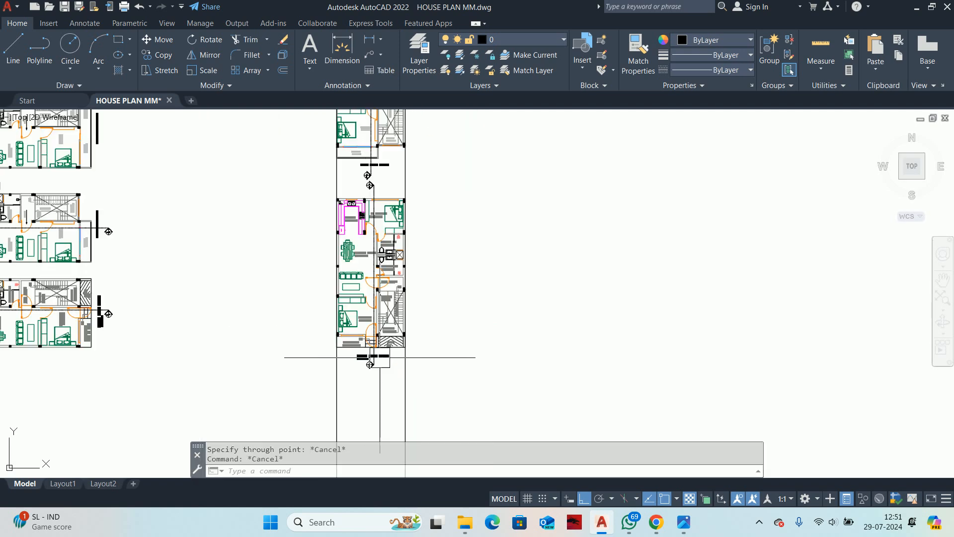
{"action": "key", "text": "Escape"}
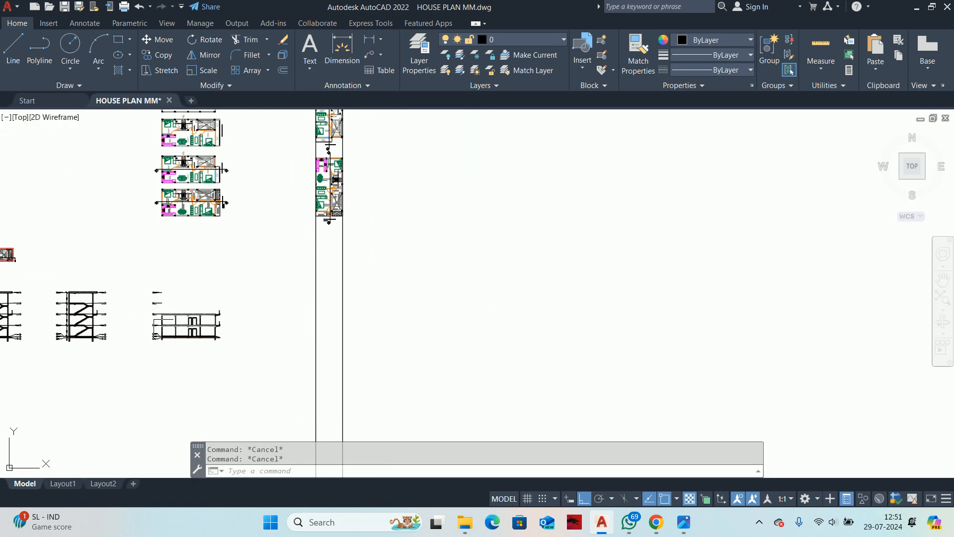
Step: Draw a horizontal construction line through the bottom corner of the entrance steps in the longitudinal section
{"action": "type", "text": "x"}
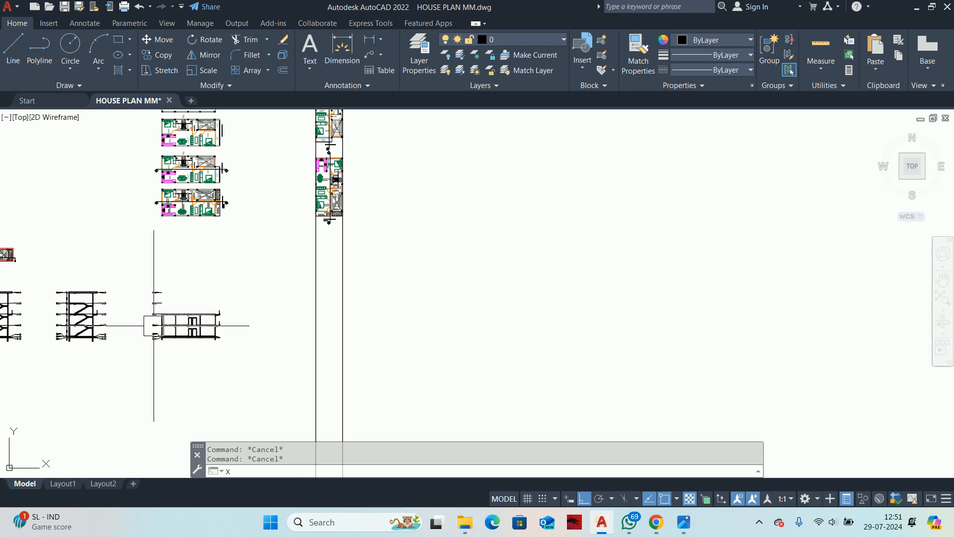
{"action": "type", "text": "L"}
{"action": "key", "text": "Return"}
{"action": "type", "text": "h"}
{"action": "key", "text": "Return"}
{"action": "scroll", "coordinate": [149, 326], "scroll_direction": "up", "scroll_amount": 5}
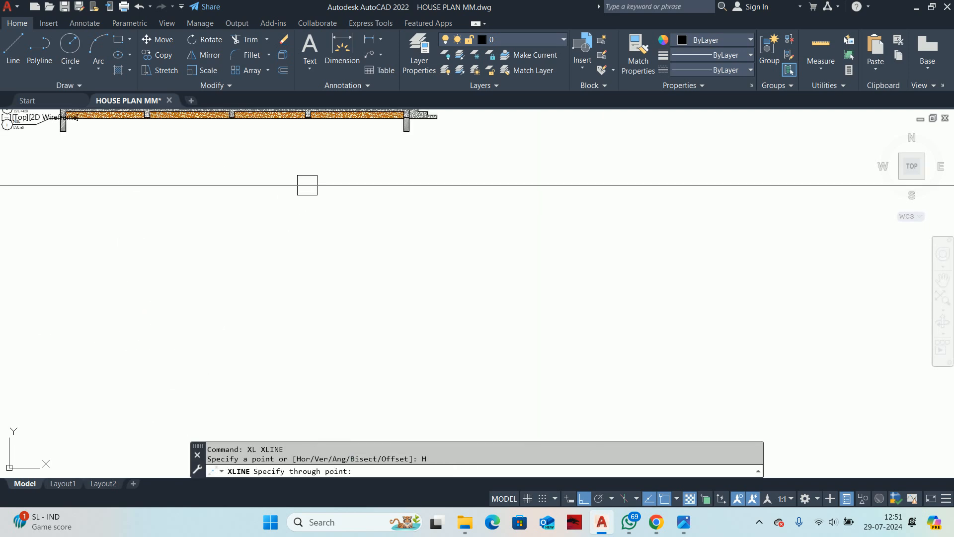
{"action": "scroll", "coordinate": [380, 311], "scroll_direction": "up", "scroll_amount": 6}
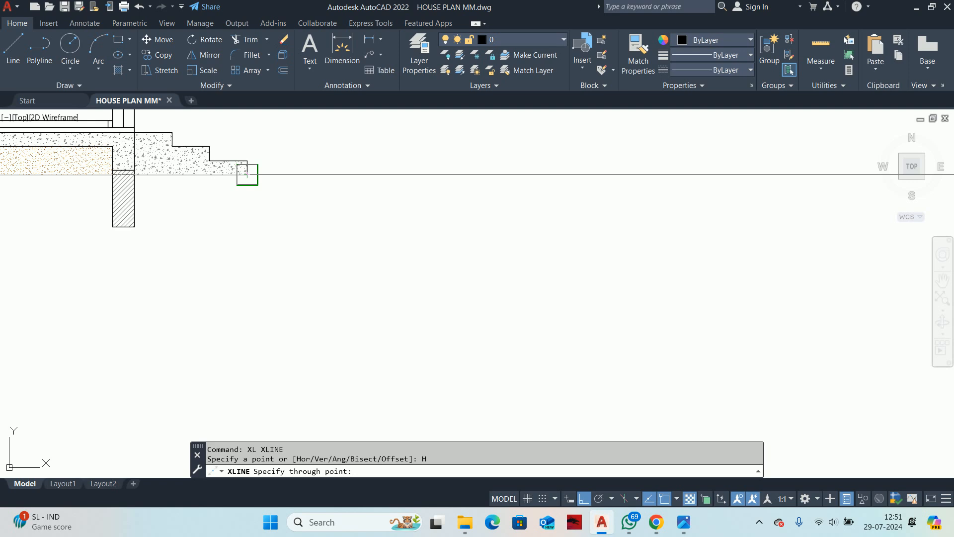
{"action": "left_click", "coordinate": [247, 174]}
{"action": "scroll", "coordinate": [294, 347], "scroll_direction": "down", "scroll_amount": 3}
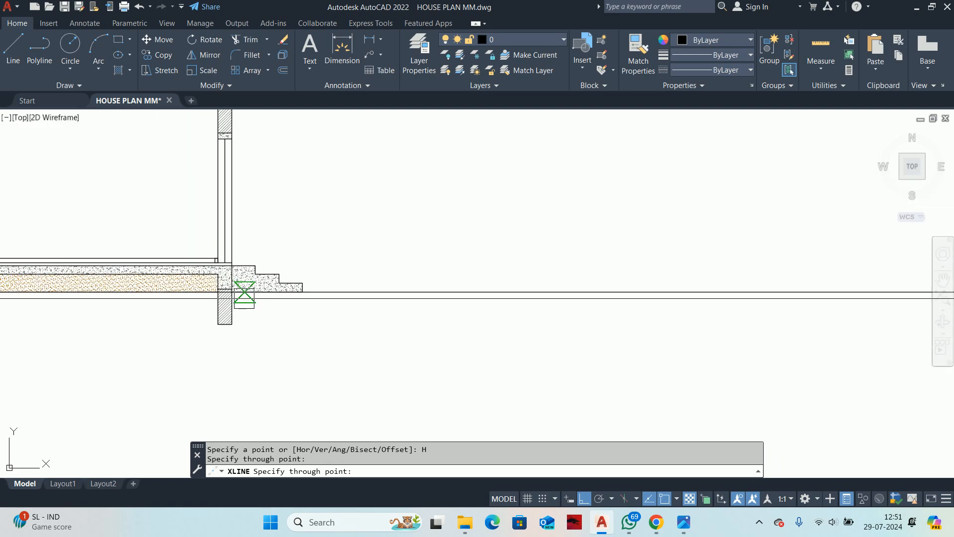
{"action": "left_click", "coordinate": [267, 291]}
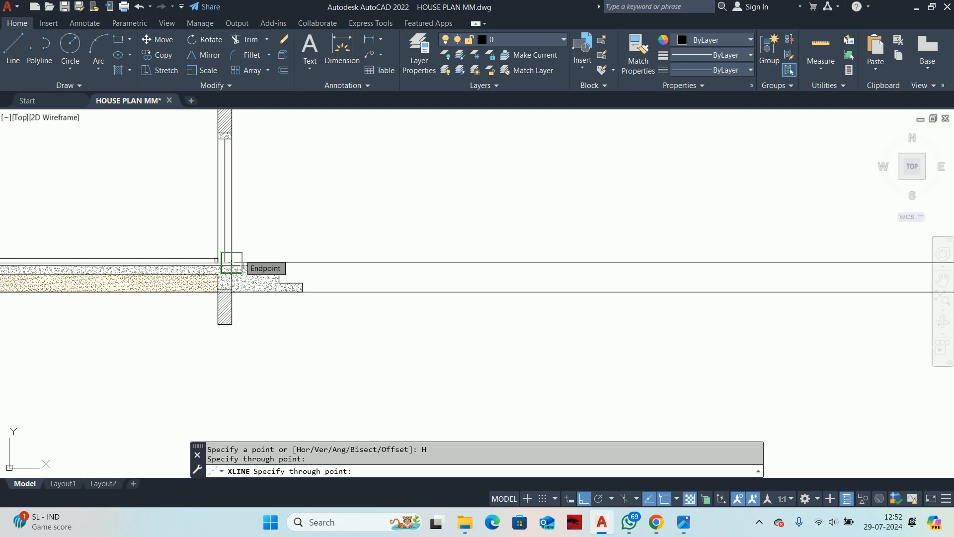
Step: Add a second horizontal construction line through the top edge of the uppermost entrance step in the section
{"action": "middle_click_drag", "start_coordinate": [462, 290], "coordinate": [359, 274]}
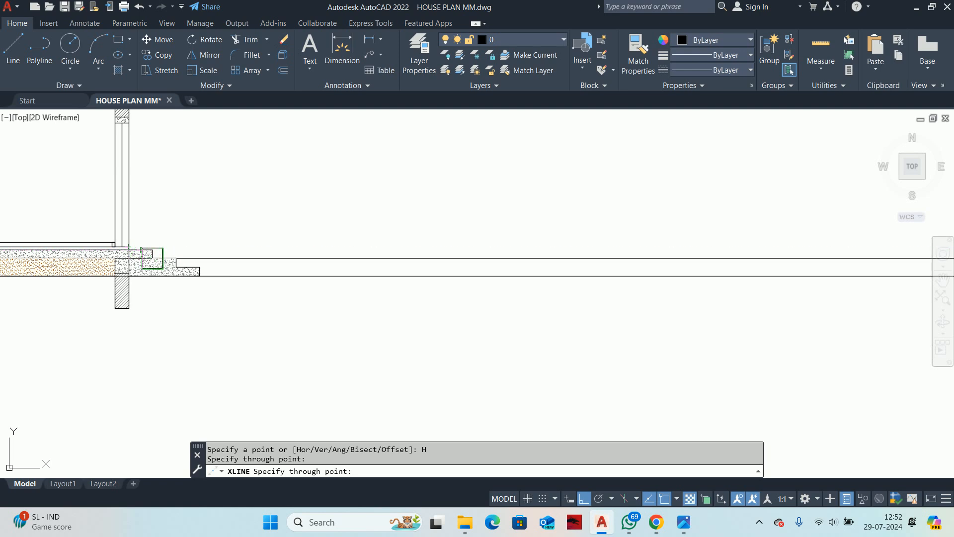
{"action": "scroll", "coordinate": [152, 258], "scroll_direction": "up", "scroll_amount": 2}
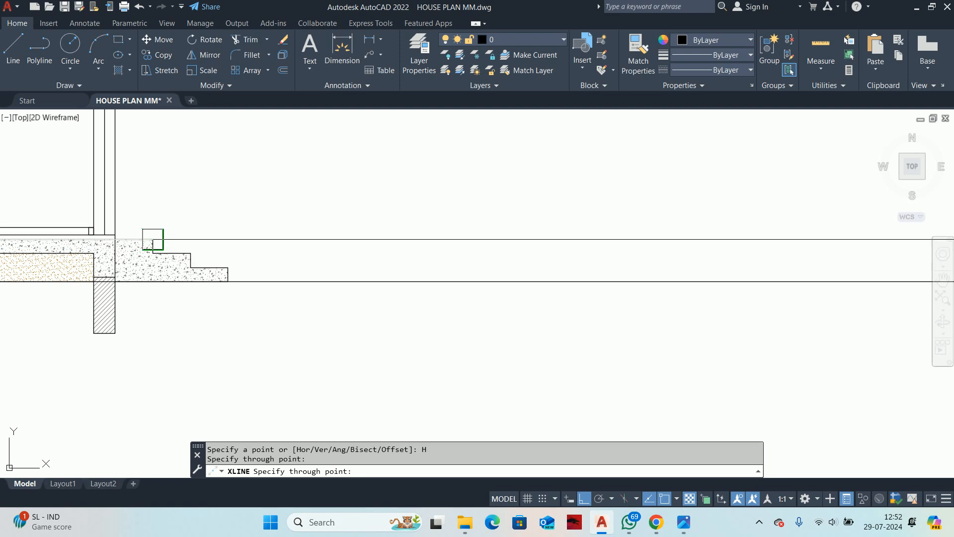
{"action": "left_click", "coordinate": [152, 240]}
{"action": "scroll", "coordinate": [576, 194], "scroll_direction": "down", "scroll_amount": 4}
{"action": "scroll", "coordinate": [507, 335], "scroll_direction": "up", "scroll_amount": 3}
{"action": "scroll", "coordinate": [402, 298], "scroll_direction": "up", "scroll_amount": 2}
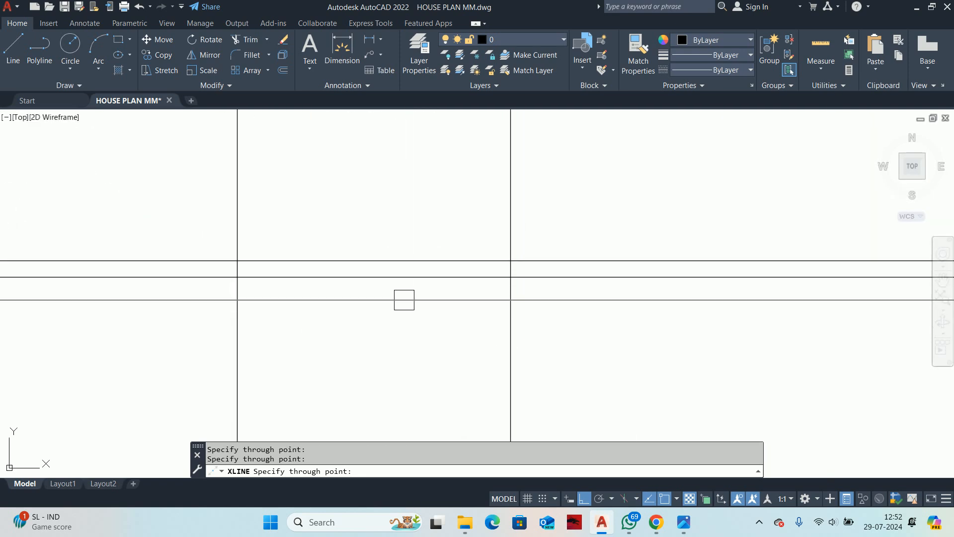
Step: Trim the construction lines outside the two verticals and below the ground line to form the elevation's base outline
{"action": "key", "text": "Escape"}
{"action": "type", "text": "tr"}
{"action": "key", "text": "Return"}
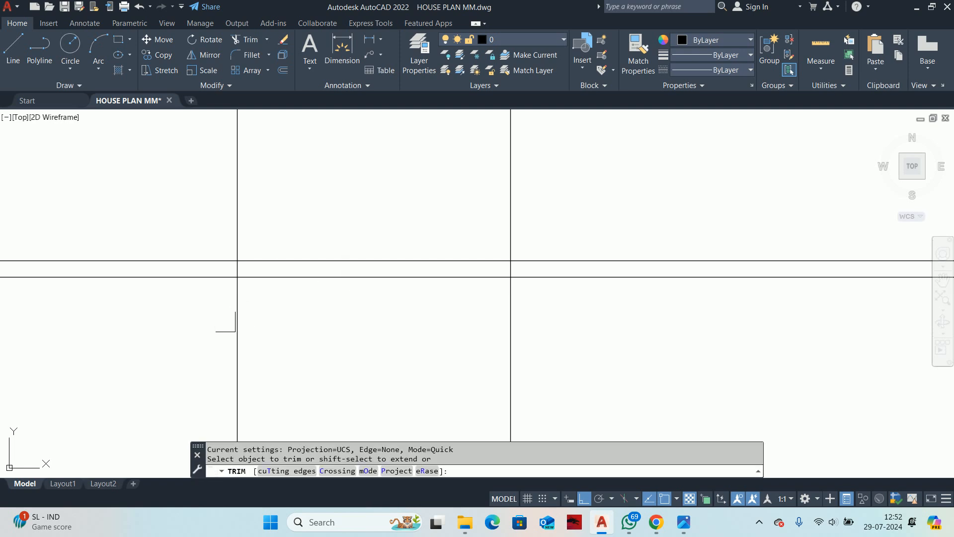
{"action": "left_click", "coordinate": [231, 307]}
{"action": "left_click", "coordinate": [184, 282]}
{"action": "left_click", "coordinate": [173, 267]}
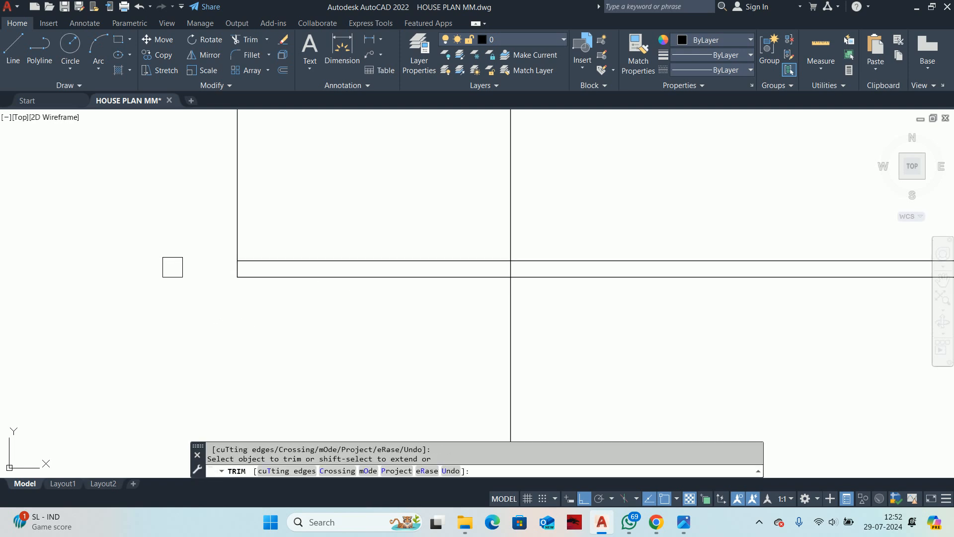
{"action": "left_click_drag", "start_coordinate": [495, 329], "coordinate": [523, 322]}
{"action": "left_click", "coordinate": [560, 285]}
{"action": "left_click", "coordinate": [556, 269]}
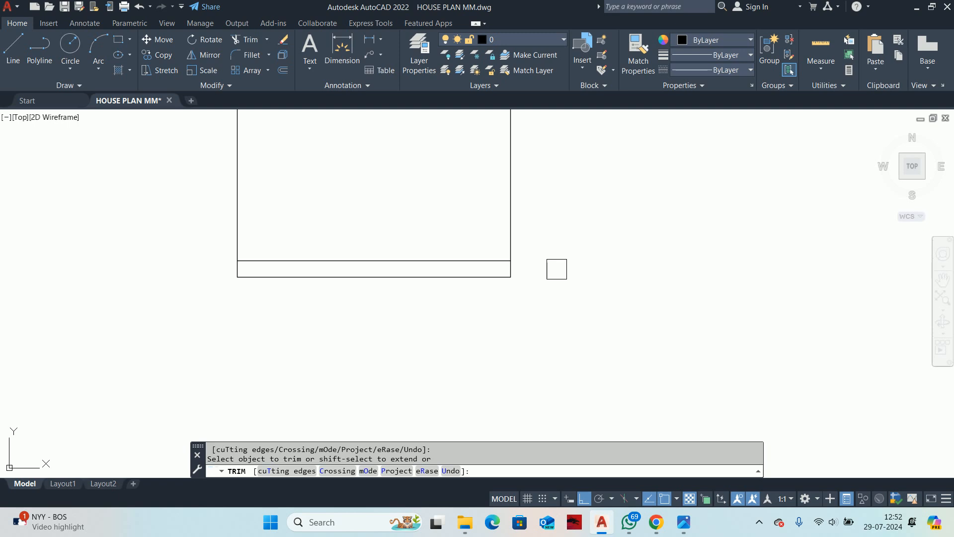
{"action": "key", "text": "Return"}
{"action": "key", "text": "Escape"}
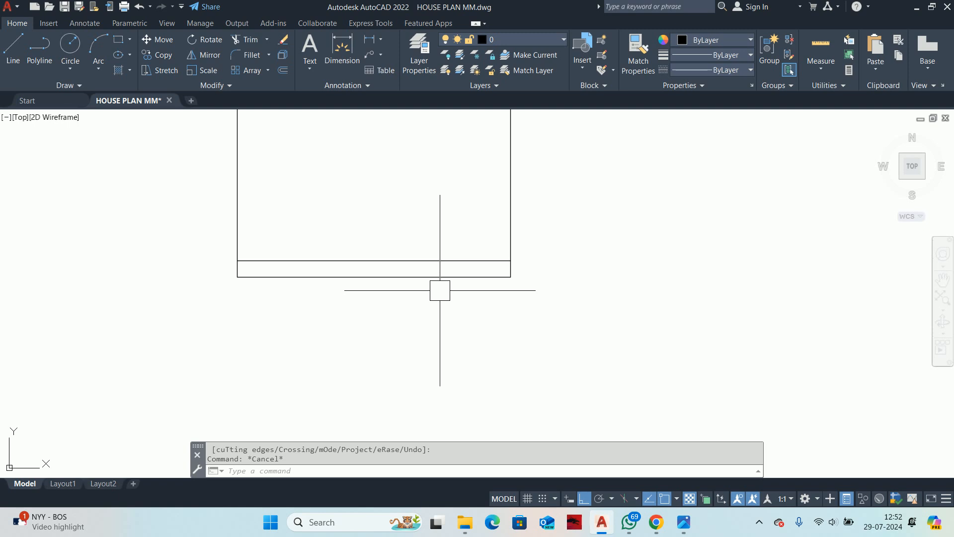
Step: Regenerate the model display around the NGL, plinth and ground FFL level markers of the longitudinal section
{"action": "middle_click_drag", "start_coordinate": [498, 287], "coordinate": [512, 294]}
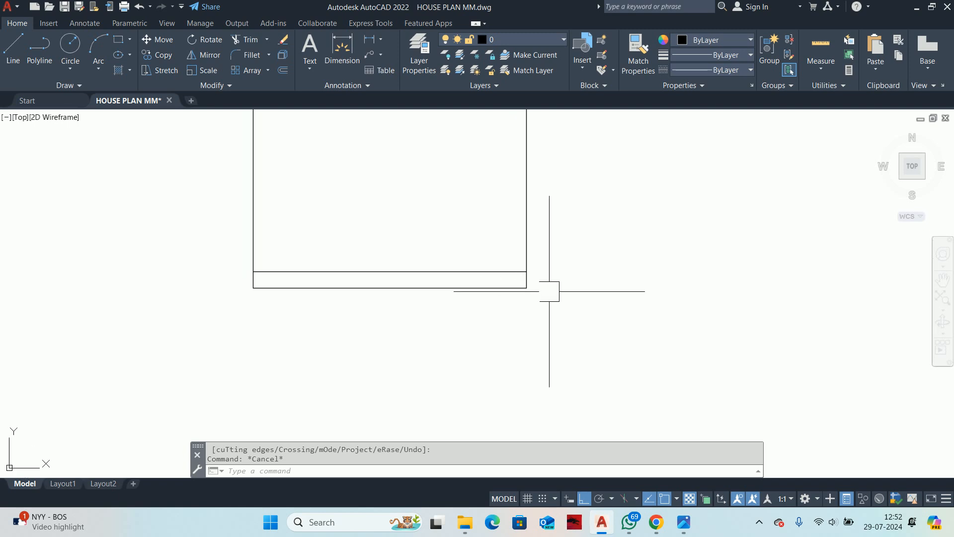
{"action": "scroll", "coordinate": [517, 286], "scroll_direction": "down", "scroll_amount": 2}
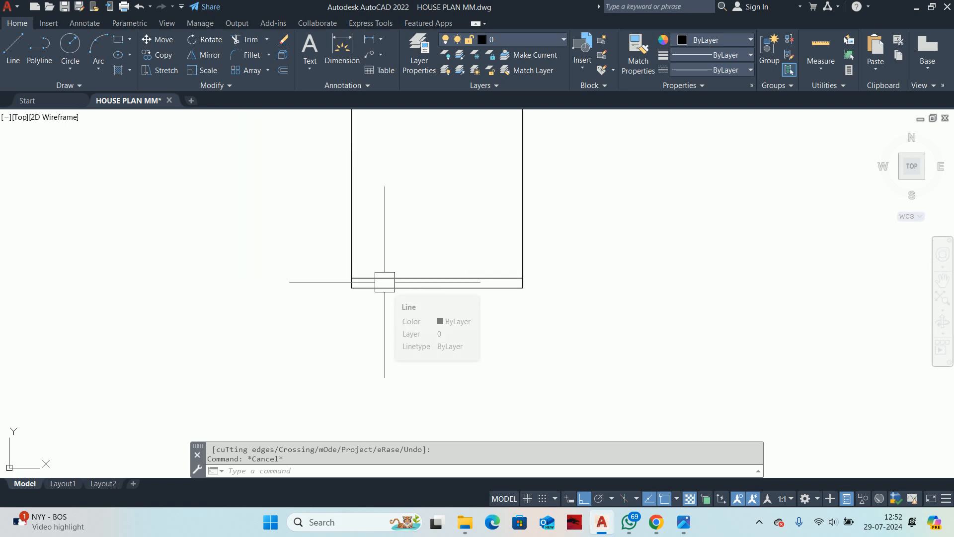
{"action": "scroll", "coordinate": [384, 283], "scroll_direction": "down", "scroll_amount": 2}
{"action": "middle_click_drag", "start_coordinate": [385, 283], "coordinate": [479, 273]}
{"action": "scroll", "coordinate": [382, 279], "scroll_direction": "down", "scroll_amount": 3}
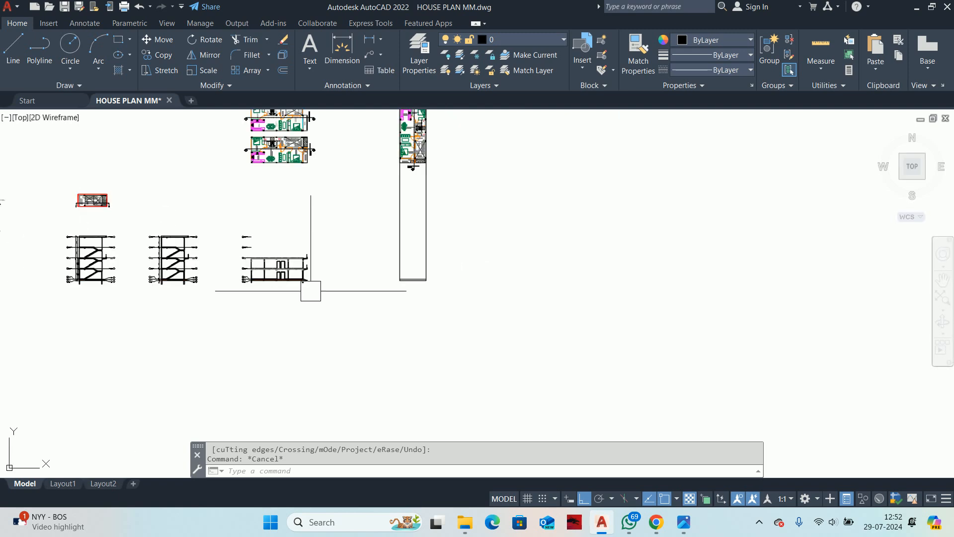
{"action": "middle_click_drag", "start_coordinate": [276, 283], "coordinate": [352, 273]}
{"action": "scroll", "coordinate": [321, 269], "scroll_direction": "up", "scroll_amount": 6}
{"action": "middle_click_drag", "start_coordinate": [211, 261], "coordinate": [389, 302]}
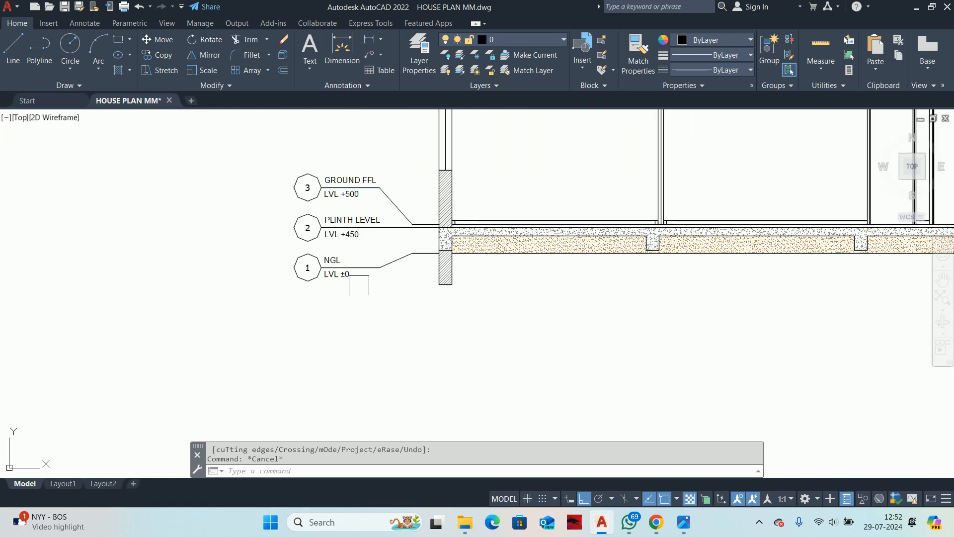
{"action": "type", "text": "re"}
{"action": "key", "text": "Return"}
{"action": "middle_click_drag", "start_coordinate": [365, 267], "coordinate": [265, 283]}
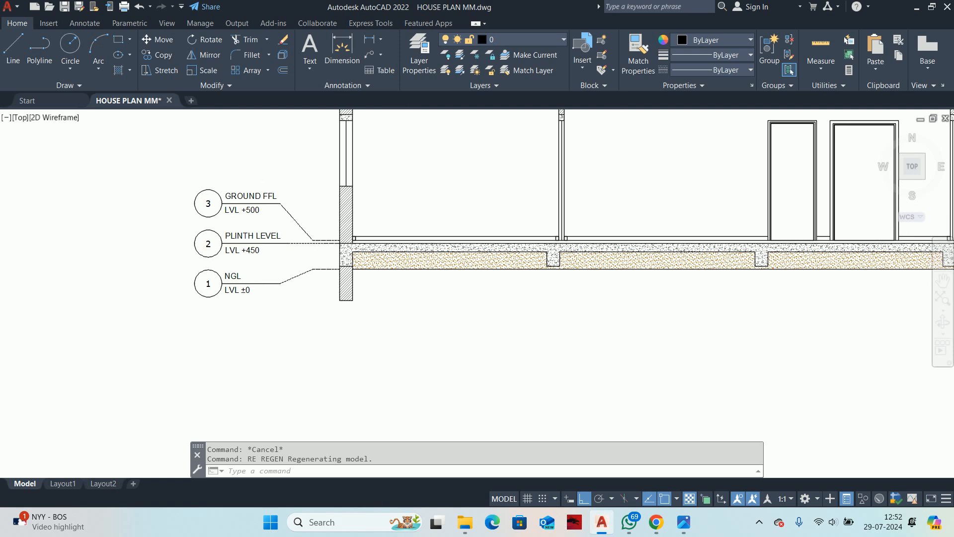
Step: Copy the section's NGL LVL ±0 marker to the elevation's ground line, ending at its lower corner nearest the section
{"action": "key", "text": "Escape"}
{"action": "type", "text": "co"}
{"action": "key", "text": "Return"}
{"action": "scroll", "coordinate": [287, 278], "scroll_direction": "up", "scroll_amount": 4}
{"action": "mouse_move", "coordinate": [350, 305]}
{"action": "left_mouse_down"}
{"action": "mouse_move", "coordinate": [166, 215]}
{"action": "mouse_move", "coordinate": [45, 227]}
{"action": "left_mouse_up"}
{"action": "key", "text": "Return"}
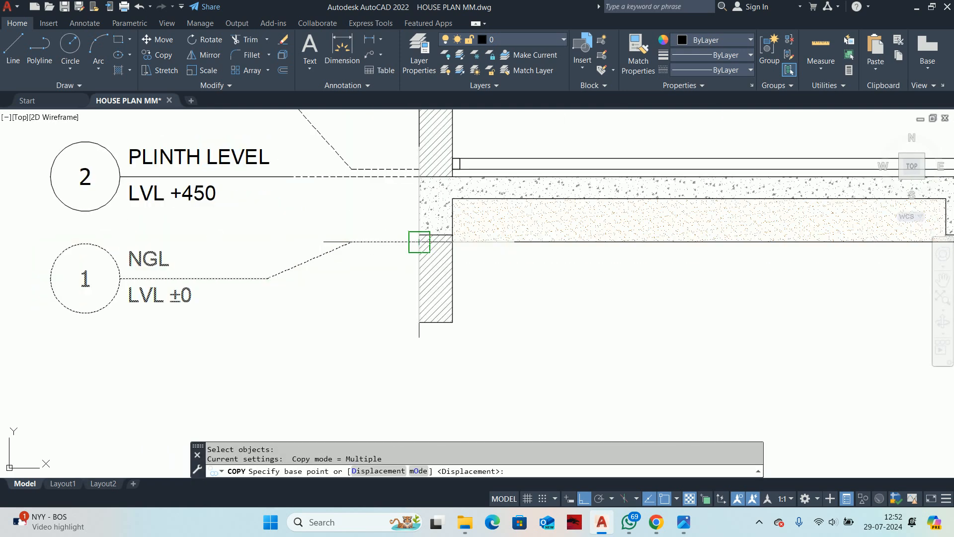
{"action": "left_click", "coordinate": [419, 242]}
{"action": "scroll", "coordinate": [621, 258], "scroll_direction": "down", "scroll_amount": 6}
{"action": "scroll", "coordinate": [20, 191], "scroll_direction": "up", "scroll_amount": 6}
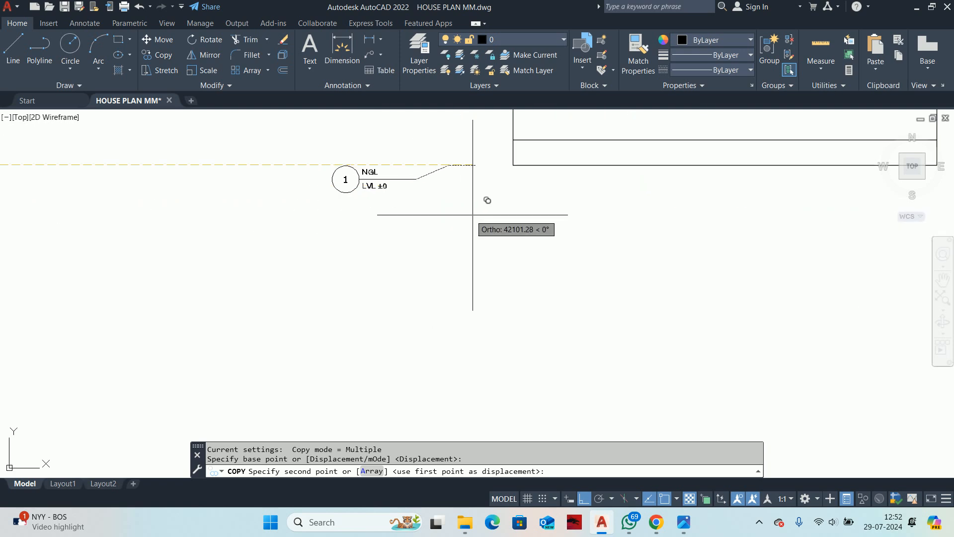
{"action": "left_click", "coordinate": [500, 164]}
{"action": "key", "text": "Escape"}
{"action": "key", "text": "Escape"}
{"action": "middle_click_drag", "start_coordinate": [445, 206], "coordinate": [381, 299]}
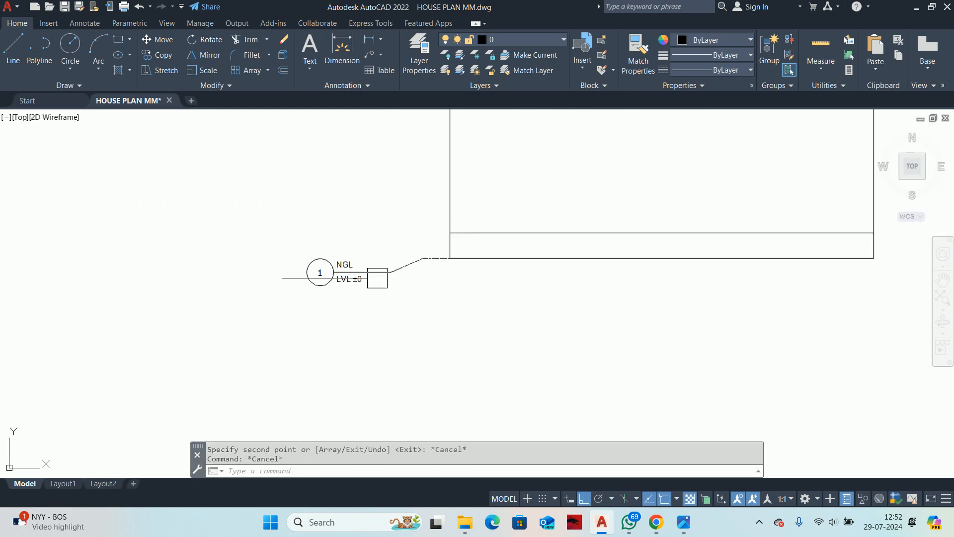
Step: Move the elevation outline, its upright floor layouts and the copied NGL marker horizontally about 23000 mm toward the longitudinal section
{"action": "scroll", "coordinate": [368, 272], "scroll_direction": "down", "scroll_amount": 8}
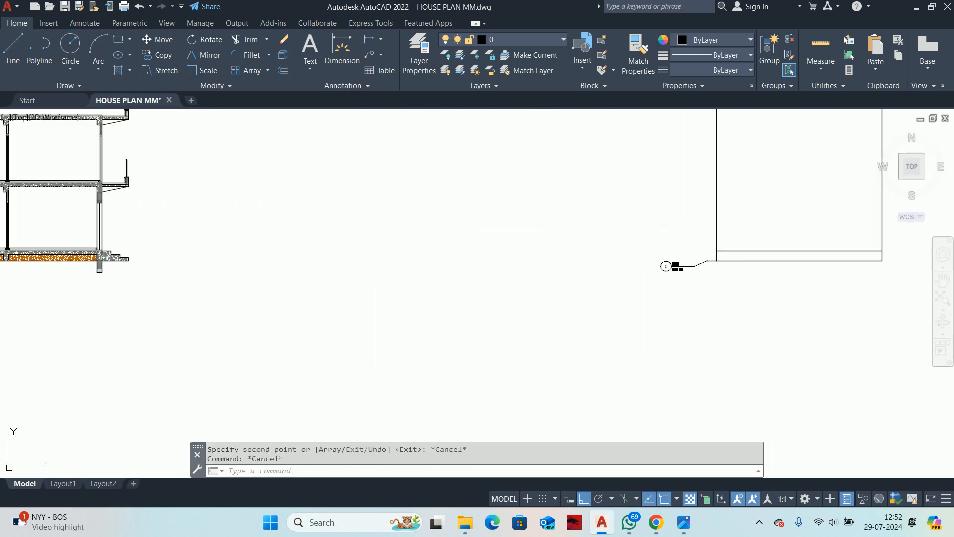
{"action": "key", "text": "Escape"}
{"action": "type", "text": "m"}
{"action": "key", "text": "Return"}
{"action": "scroll", "coordinate": [465, 302], "scroll_direction": "down", "scroll_amount": 4}
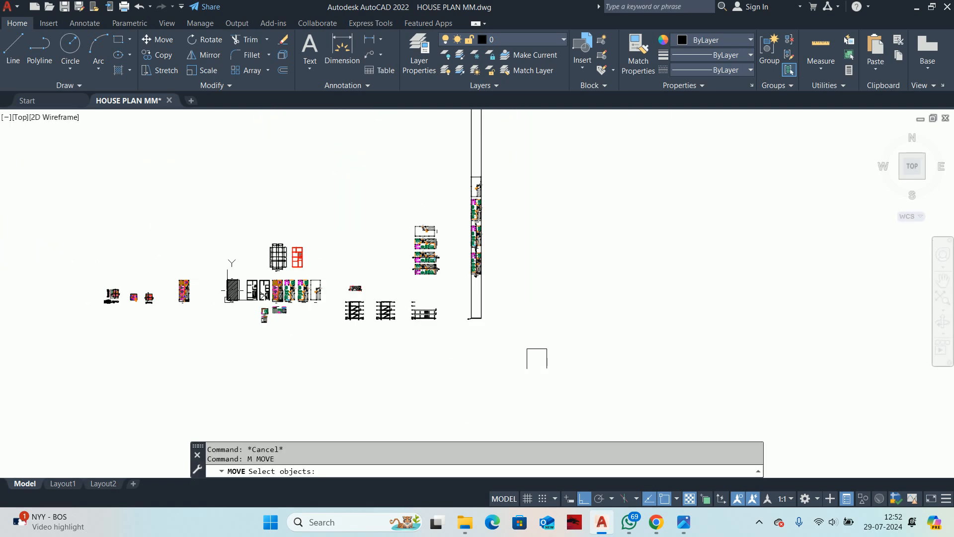
{"action": "left_click", "coordinate": [587, 394]}
{"action": "left_click", "coordinate": [448, 153]}
{"action": "key", "text": "Return"}
{"action": "scroll", "coordinate": [745, 353], "scroll_direction": "up", "scroll_amount": 5}
{"action": "left_click", "coordinate": [738, 372]}
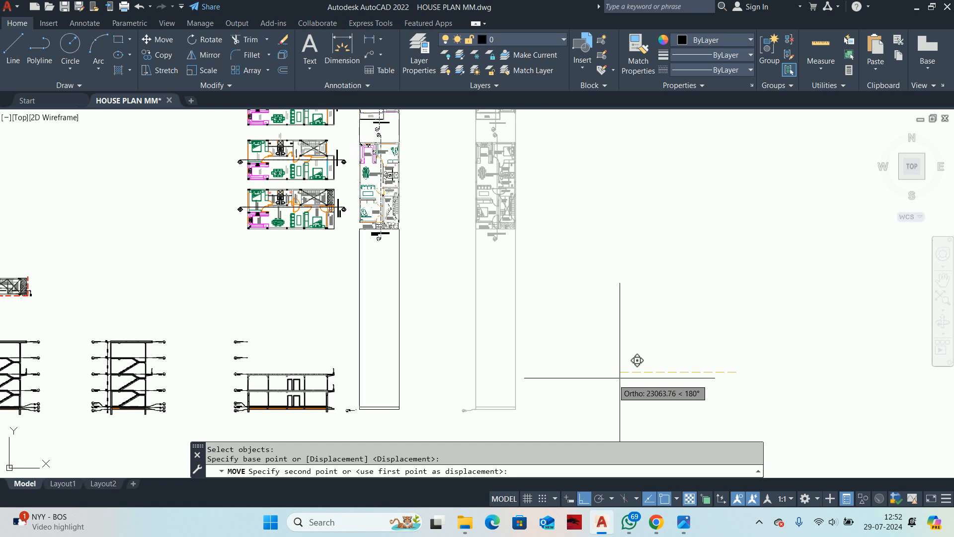
{"action": "key", "text": "Escape"}
{"action": "key", "text": "Escape"}
Step: Mirror all the longitudinal section's level markers to its entrance-step side about a vertical line through the section's middle, erasing the originals
{"action": "scroll", "coordinate": [398, 294], "scroll_direction": "up", "scroll_amount": 6}
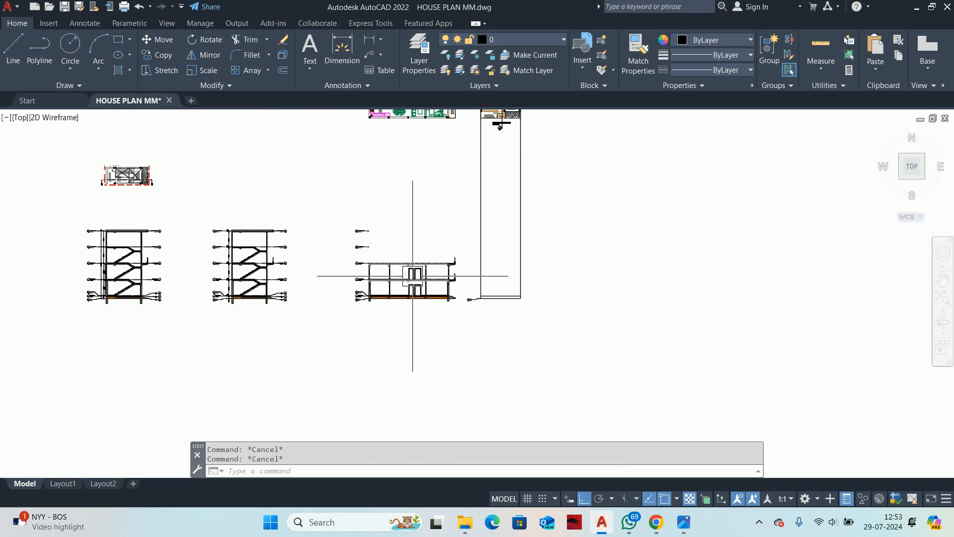
{"action": "middle_click_drag", "start_coordinate": [392, 297], "coordinate": [505, 238]}
{"action": "type", "text": "mi"}
{"action": "key", "text": "Return"}
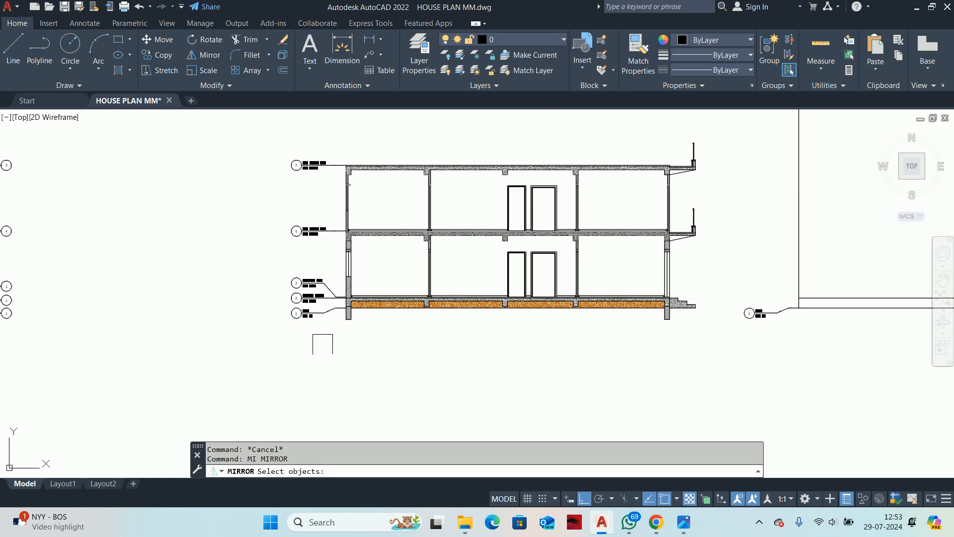
{"action": "scroll", "coordinate": [332, 327], "scroll_direction": "up", "scroll_amount": 6}
{"action": "left_click", "coordinate": [349, 330]}
{"action": "scroll", "coordinate": [244, 226], "scroll_direction": "down", "scroll_amount": 6}
{"action": "middle_click_drag", "start_coordinate": [244, 226], "coordinate": [264, 387]}
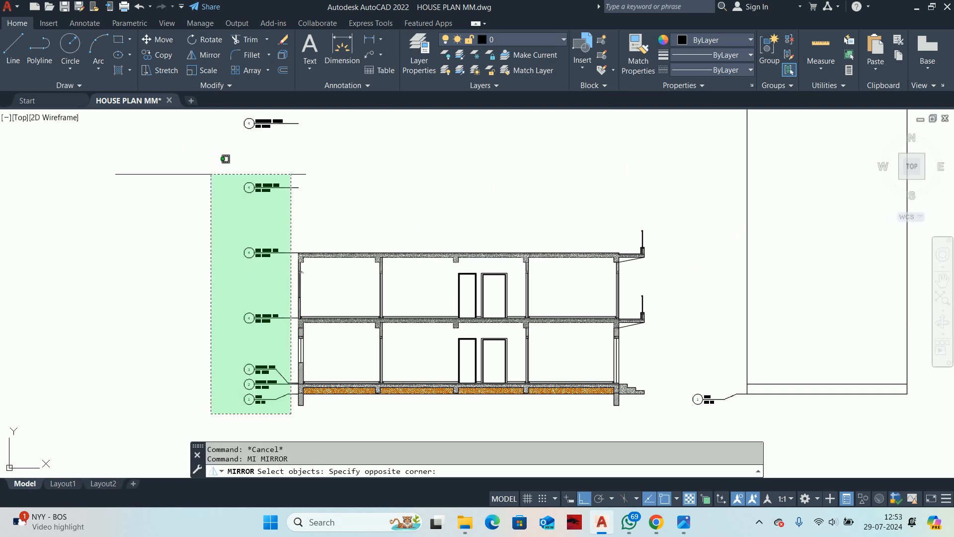
{"action": "left_click", "coordinate": [178, 123]}
{"action": "middle_click_drag", "start_coordinate": [226, 130], "coordinate": [248, 211]}
{"action": "left_click", "coordinate": [324, 231]}
{"action": "left_click", "coordinate": [230, 170]}
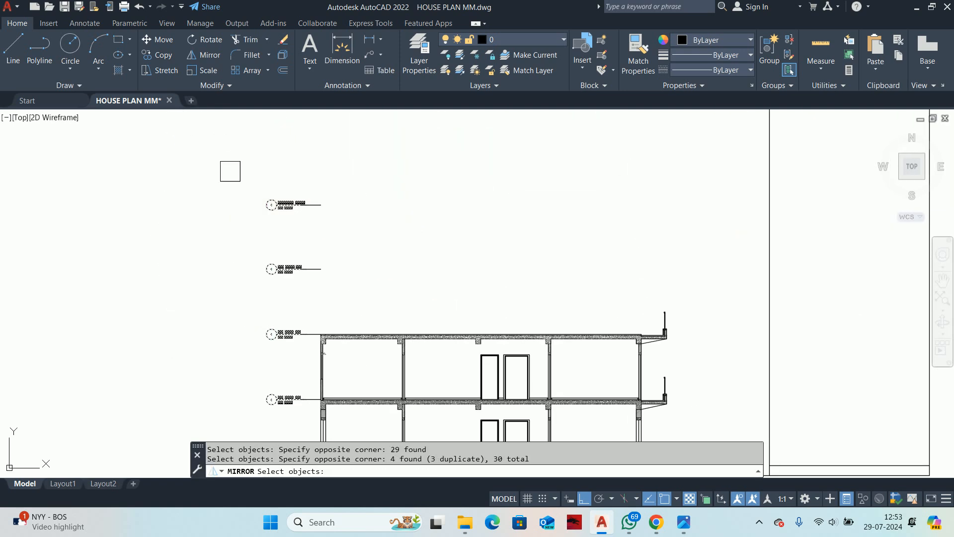
{"action": "scroll", "coordinate": [312, 229], "scroll_direction": "down", "scroll_amount": 7}
{"action": "scroll", "coordinate": [358, 252], "scroll_direction": "up", "scroll_amount": 6}
{"action": "key", "text": "Return"}
{"action": "middle_click_drag", "start_coordinate": [330, 262], "coordinate": [338, 202]}
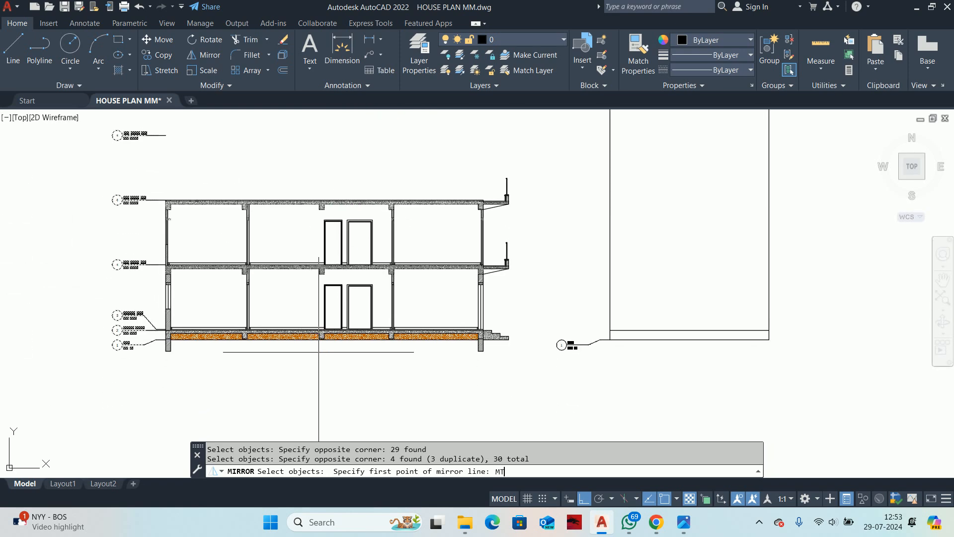
{"action": "type", "text": "MTP"}
{"action": "key", "text": "Return"}
{"action": "scroll", "coordinate": [517, 377], "scroll_direction": "up", "scroll_amount": 4}
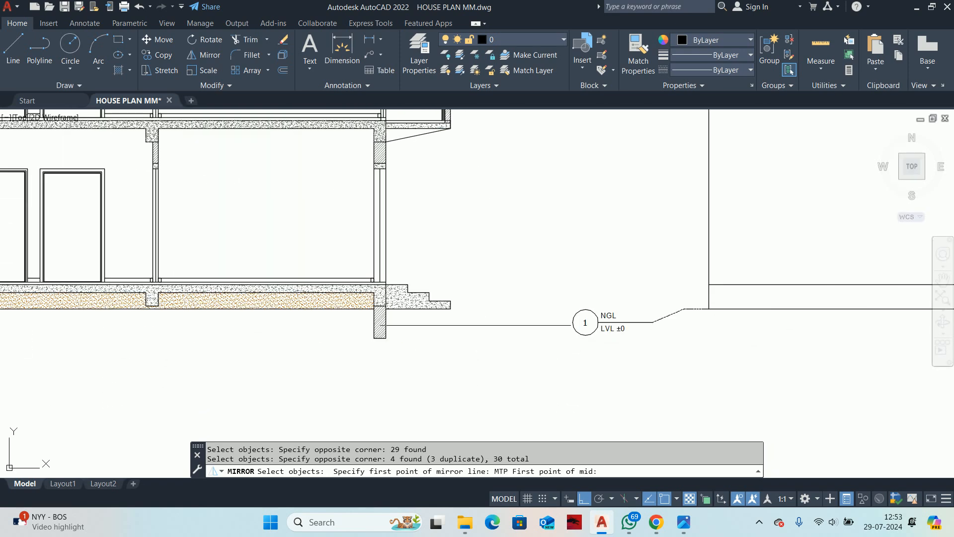
{"action": "left_click", "coordinate": [452, 310]}
{"action": "scroll", "coordinate": [437, 318], "scroll_direction": "down", "scroll_amount": 4}
{"action": "scroll", "coordinate": [271, 324], "scroll_direction": "up", "scroll_amount": 3}
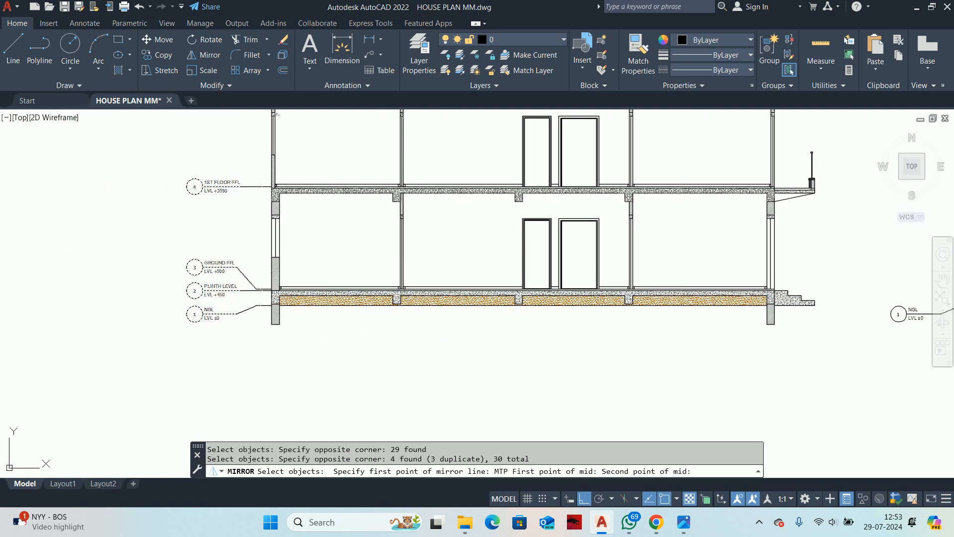
{"action": "left_click", "coordinate": [272, 324]}
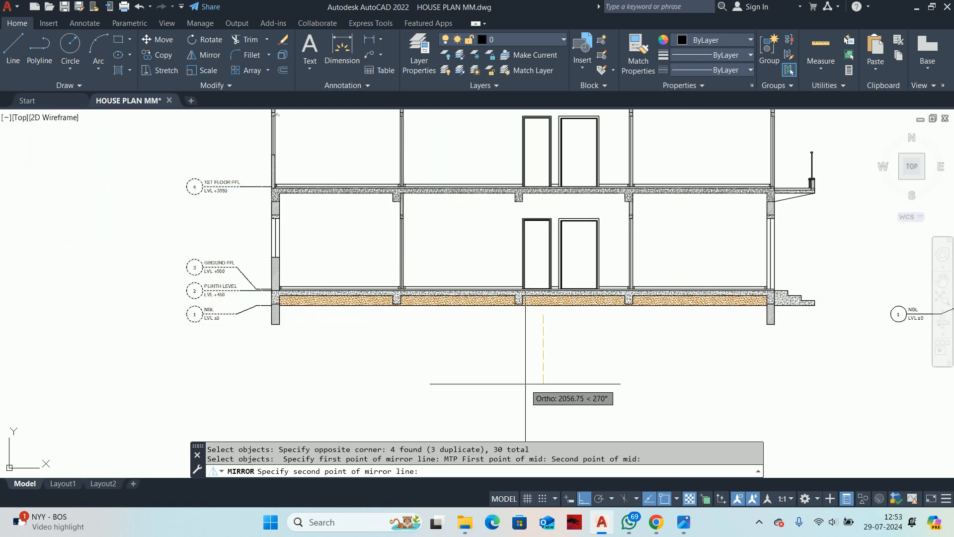
{"action": "left_click", "coordinate": [547, 393]}
{"action": "middle_click_drag", "start_coordinate": [494, 384], "coordinate": [246, 343]}
{"action": "type", "text": "Y"}
{"action": "key", "text": "Return"}
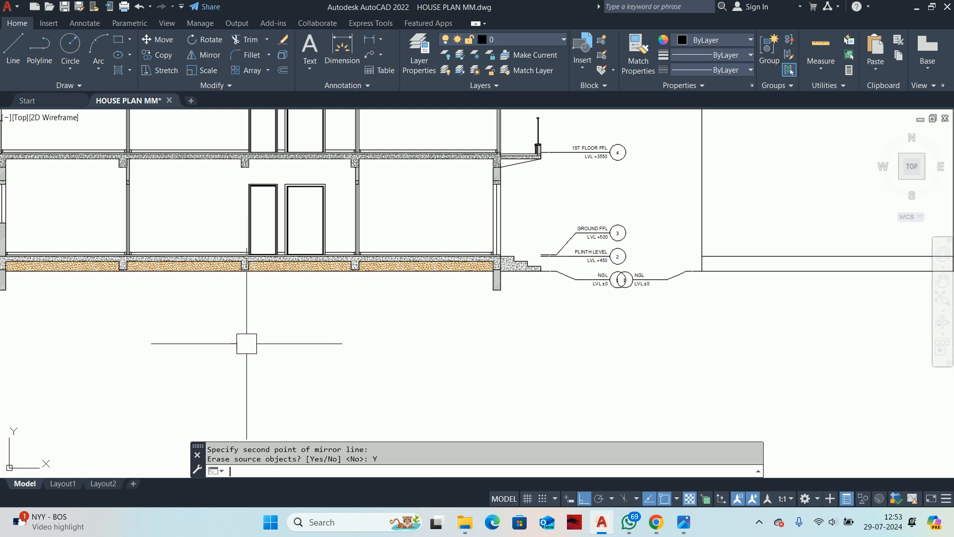
{"action": "scroll", "coordinate": [641, 358], "scroll_direction": "down", "scroll_amount": 2}
{"action": "mouse_move", "coordinate": [641, 348]}
{"action": "middle_mouse_down"}
{"action": "mouse_move", "coordinate": [358, 324]}
{"action": "mouse_move", "coordinate": [298, 345]}
{"action": "middle_mouse_up"}
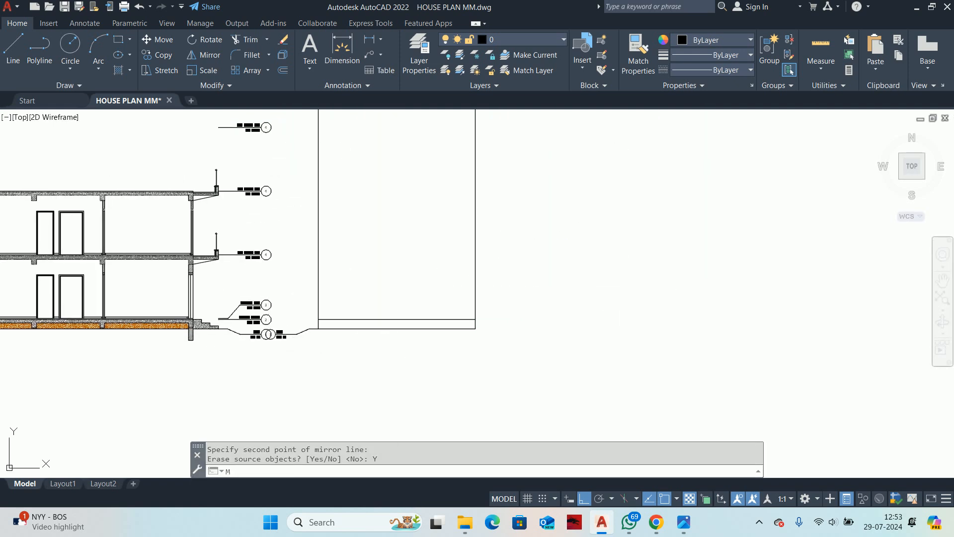
{"action": "type", "text": "M"}
{"action": "key", "text": "Return"}
{"action": "scroll", "coordinate": [284, 341], "scroll_direction": "up", "scroll_amount": 5}
{"action": "key", "text": "Escape"}
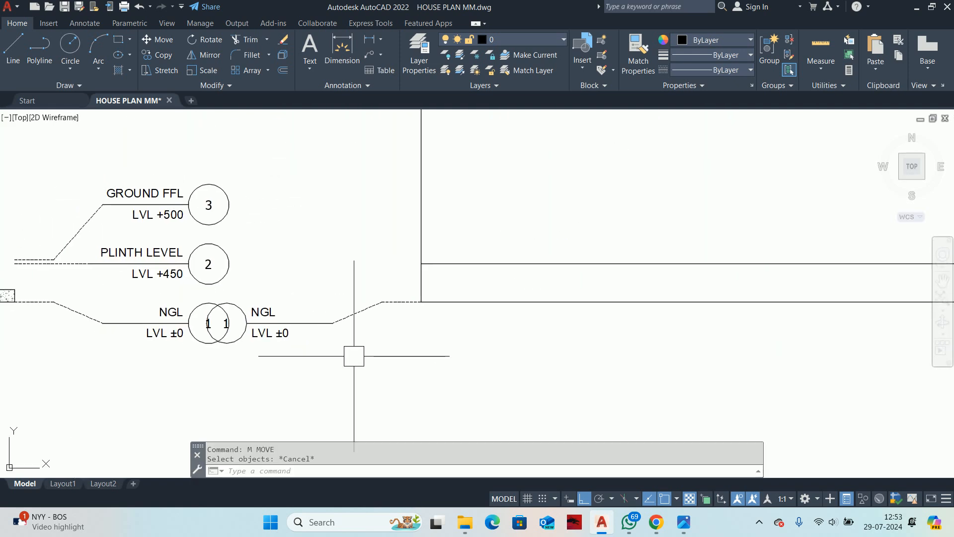
Step: Stretch the elevation's NGL marker horizontally toward the elevation so it clears the section's overlapping NGL marker
{"action": "type", "text": "S"}
{"action": "key", "text": "Return"}
{"action": "left_click", "coordinate": [368, 372]}
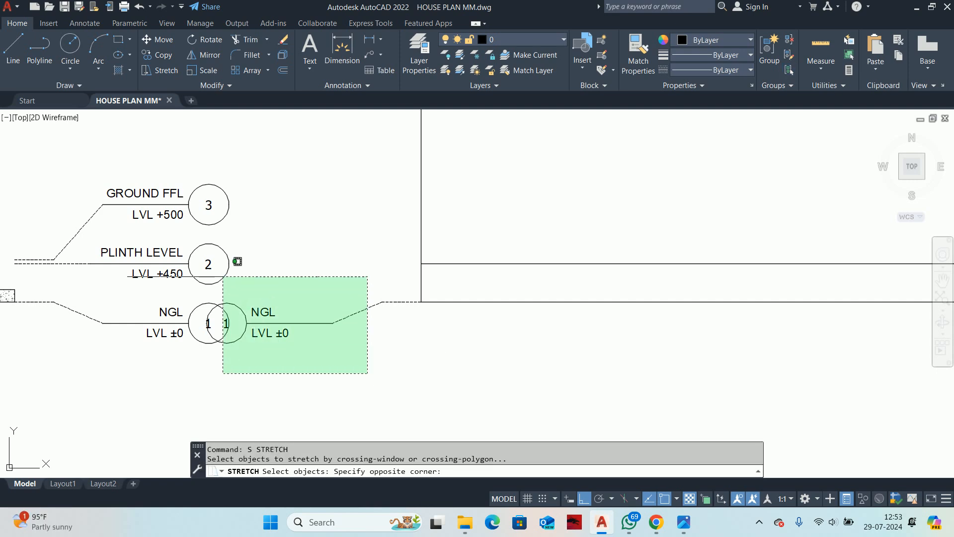
{"action": "left_click", "coordinate": [207, 279]}
{"action": "scroll", "coordinate": [214, 328], "scroll_direction": "up", "scroll_amount": 3}
{"action": "left_click", "coordinate": [212, 334], "text": "shift"}
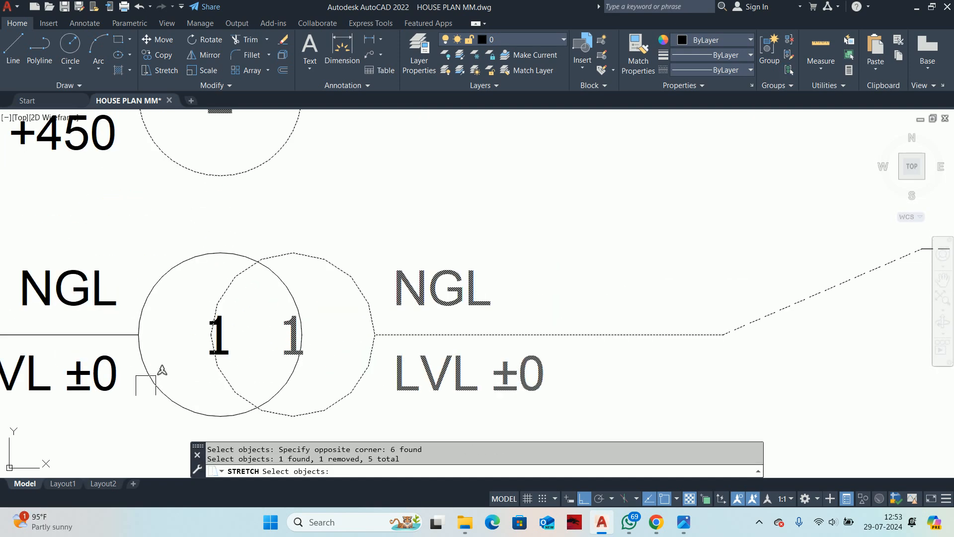
{"action": "key", "text": "Return"}
{"action": "left_click", "coordinate": [330, 225]}
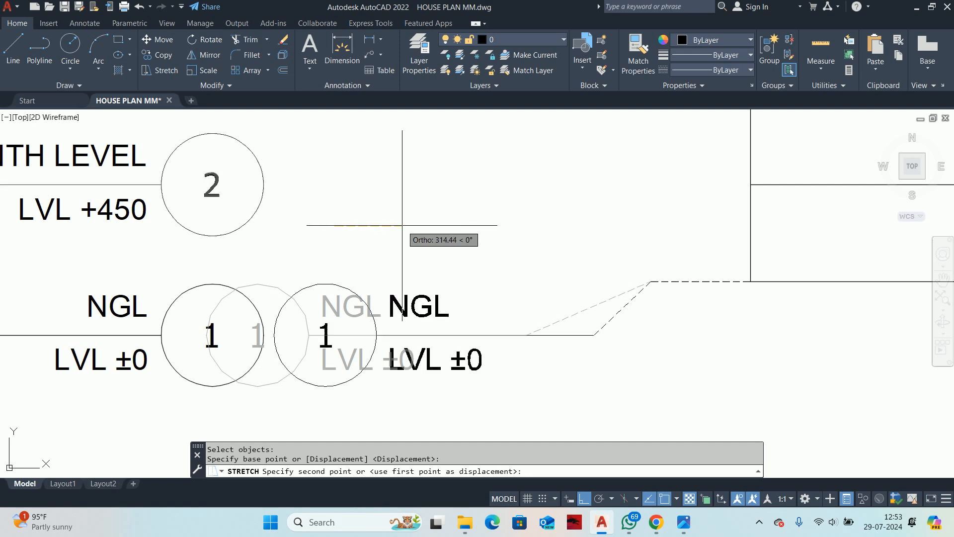
{"action": "left_click", "coordinate": [425, 225]}
{"action": "key", "text": "Escape"}
Step: Stretch the dashed bend of the elevation's NGL leader horizontally closer to the elevation's ground line
{"action": "middle_click_drag", "start_coordinate": [673, 377], "coordinate": [546, 358]}
{"action": "key", "text": "Return"}
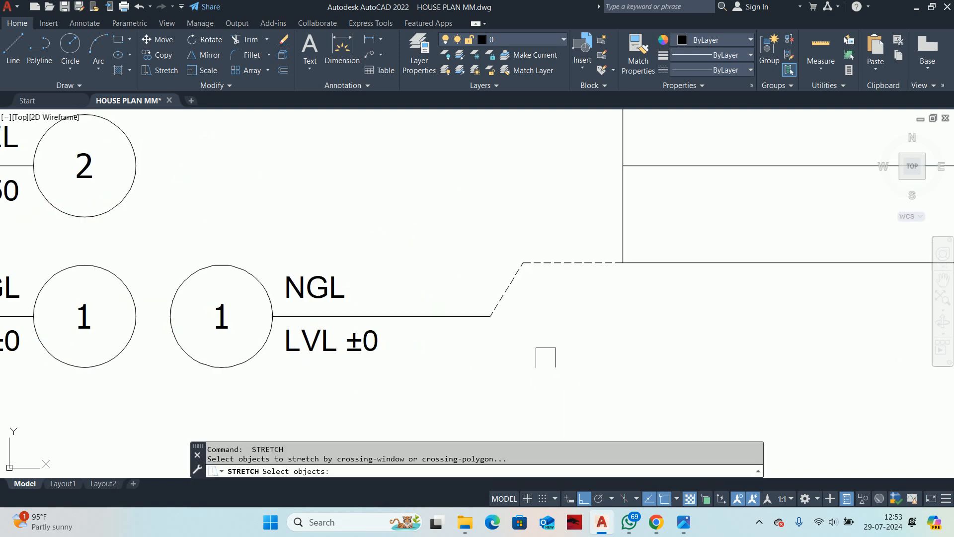
{"action": "left_click", "coordinate": [556, 358]}
{"action": "left_click", "coordinate": [468, 221]}
{"action": "key", "text": "Return"}
{"action": "left_click", "coordinate": [444, 189]}
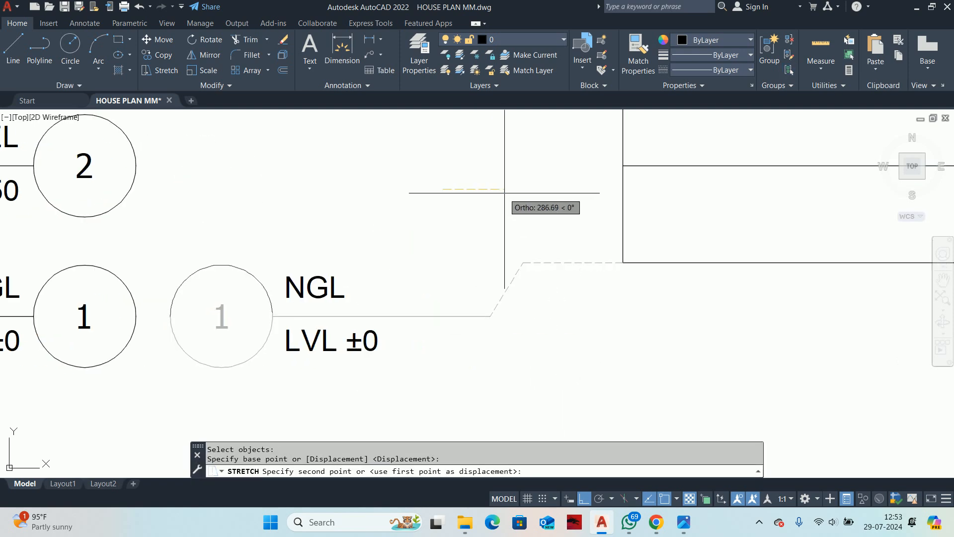
{"action": "key", "text": "Escape"}
{"action": "key", "text": "Escape"}
{"action": "scroll", "coordinate": [490, 225], "scroll_direction": "down", "scroll_amount": 2}
{"action": "scroll", "coordinate": [491, 285], "scroll_direction": "up", "scroll_amount": 2}
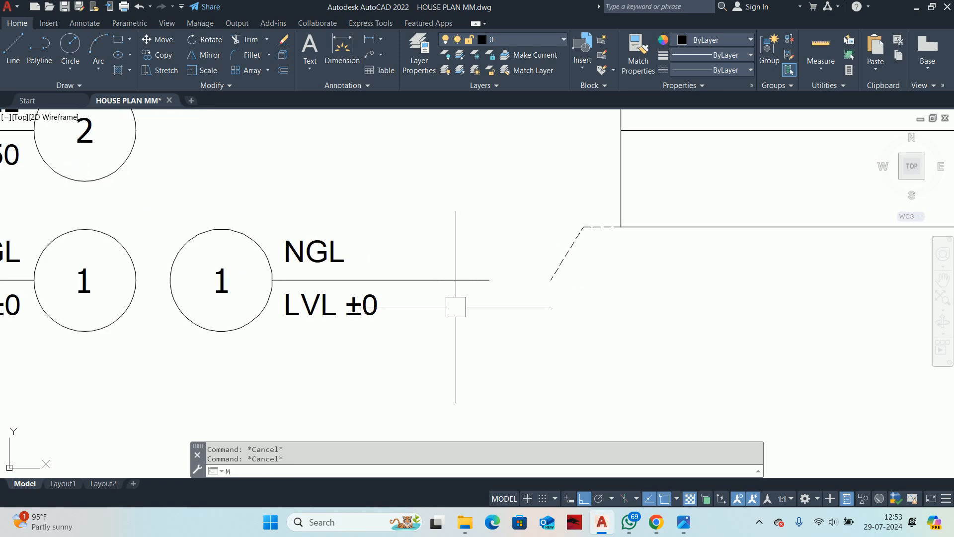
{"action": "type", "text": "m"}
{"action": "key", "text": "Return"}
{"action": "left_click", "coordinate": [464, 279]}
{"action": "key", "text": "Return"}
{"action": "key", "text": "Escape"}
Step: Move the elevation's NGL circle, text and solid leader line so the line's end meets the dashed bend
{"action": "left_click", "coordinate": [427, 330]}
{"action": "left_click", "coordinate": [286, 239]}
{"action": "type", "text": "m"}
{"action": "key", "text": "Return"}
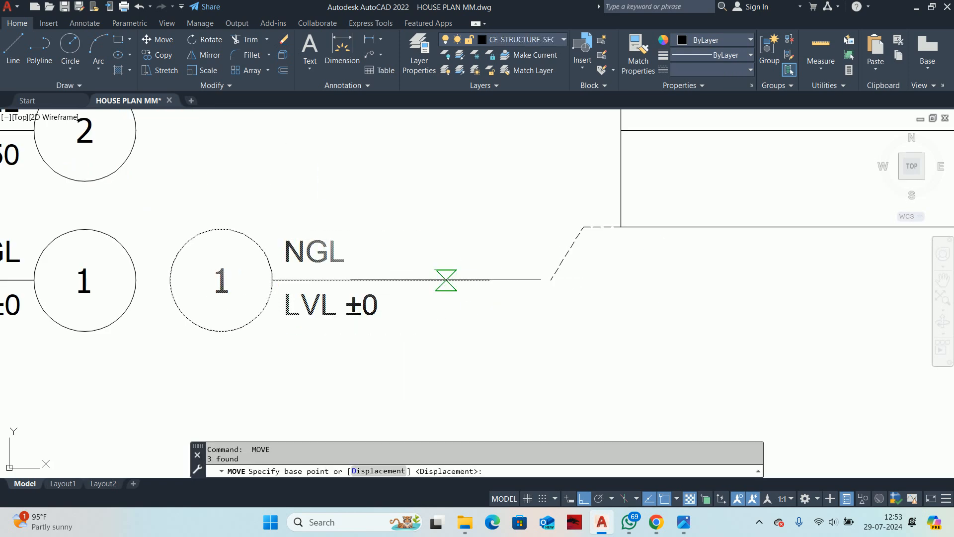
{"action": "left_click", "coordinate": [489, 280]}
{"action": "key", "text": "Escape"}
{"action": "key", "text": "Escape"}
{"action": "scroll", "coordinate": [425, 280], "scroll_direction": "down", "scroll_amount": 3}
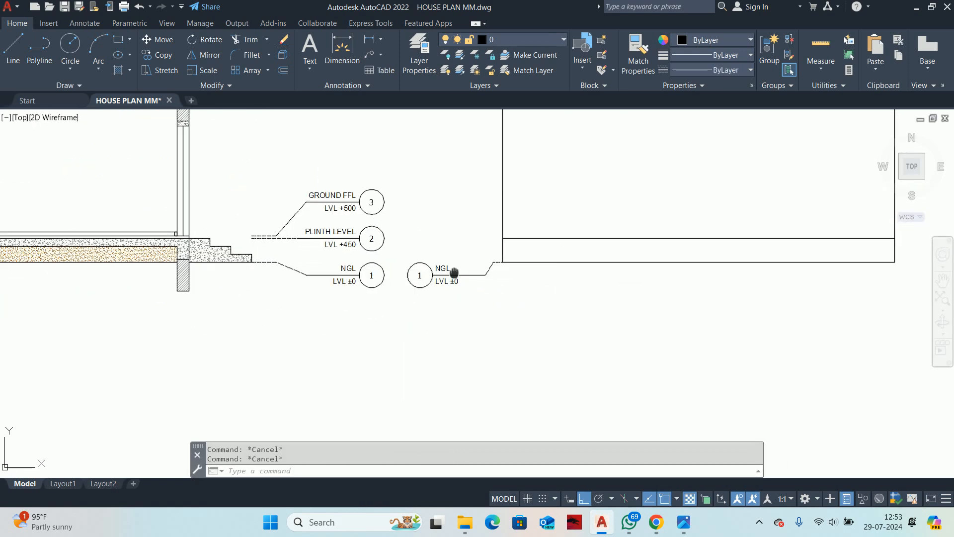
Step: Extend the section's dashed Ground FFL and Plinth Level leader lines to the outer wall and the entrance steps
{"action": "scroll", "coordinate": [259, 277], "scroll_direction": "up", "scroll_amount": 4}
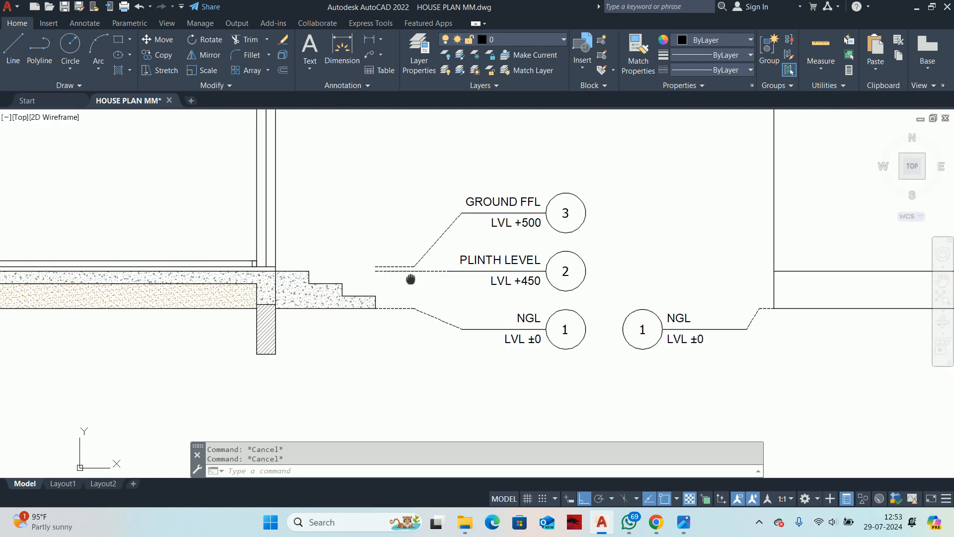
{"action": "type", "text": "ex"}
{"action": "key", "text": "Return"}
{"action": "left_click_drag", "start_coordinate": [411, 261], "coordinate": [386, 273]}
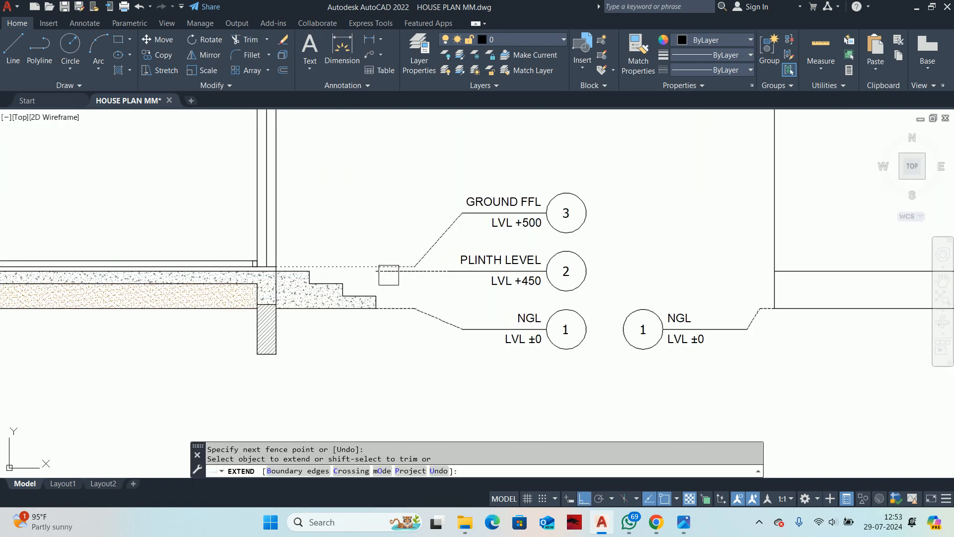
{"action": "scroll", "coordinate": [385, 270], "scroll_direction": "up", "scroll_amount": 4}
{"action": "scroll", "coordinate": [376, 277], "scroll_direction": "down", "scroll_amount": 4}
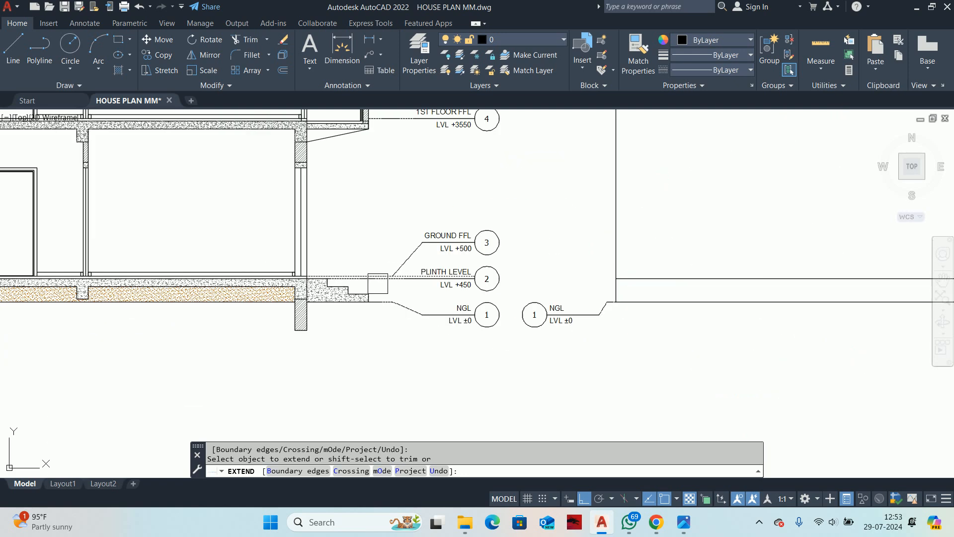
{"action": "key", "text": "Escape"}
{"action": "key", "text": "Escape"}
{"action": "scroll", "coordinate": [478, 290], "scroll_direction": "up", "scroll_amount": 1}
{"action": "scroll", "coordinate": [464, 285], "scroll_direction": "up", "scroll_amount": 2}
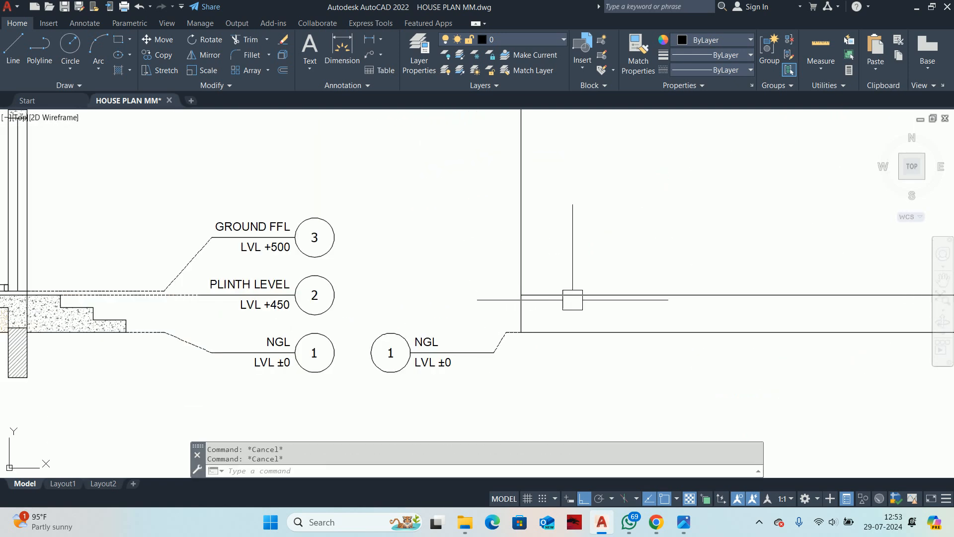
{"action": "scroll", "coordinate": [397, 299], "scroll_direction": "down", "scroll_amount": 6}
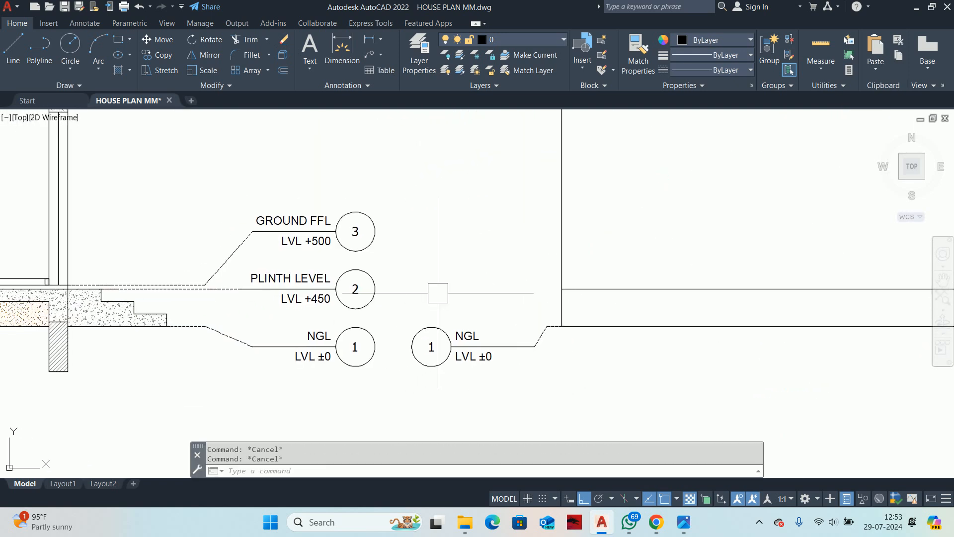
{"action": "key", "text": "space"}
{"action": "middle_click_drag", "start_coordinate": [239, 304], "coordinate": [721, 305]}
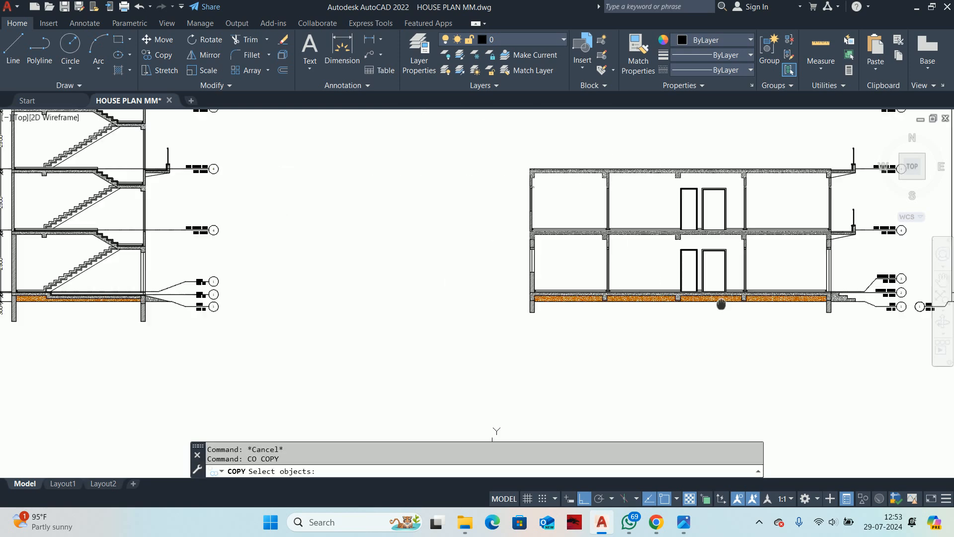
{"action": "scroll", "coordinate": [588, 291], "scroll_direction": "down", "scroll_amount": 4}
{"action": "middle_click_drag", "start_coordinate": [615, 286], "coordinate": [438, 290]}
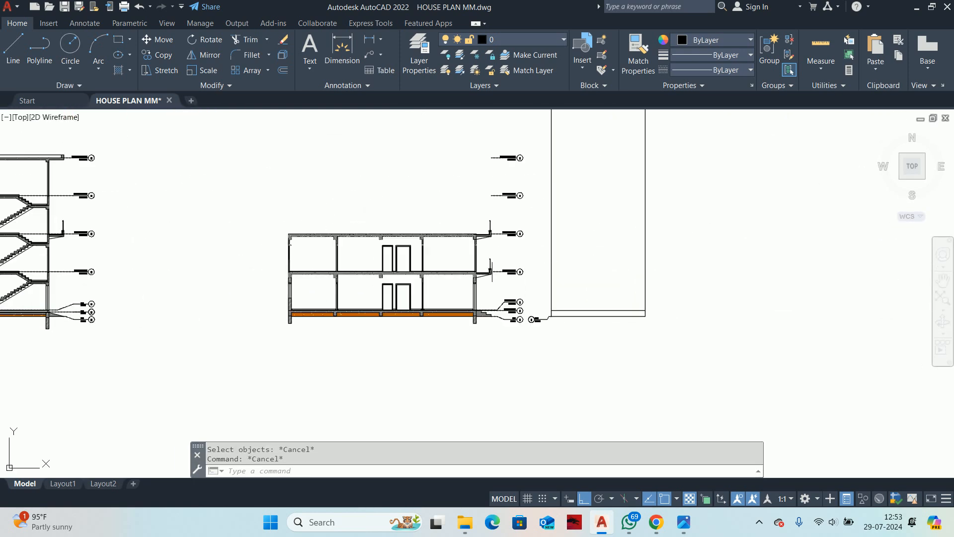
Step: Mirror the longitudinal section's level markers and leader lines to its opposite side about the section's vertical centre line, keeping the originals
{"action": "type", "text": "I"}
{"action": "key", "text": "Return"}
{"action": "left_click", "coordinate": [465, 146]}
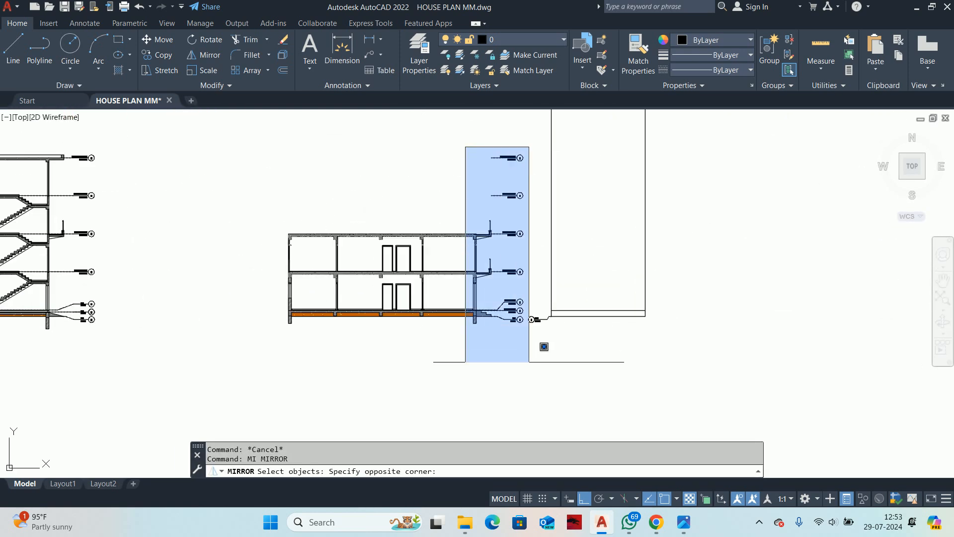
{"action": "left_click", "coordinate": [440, 164]}
{"action": "left_click", "coordinate": [526, 127]}
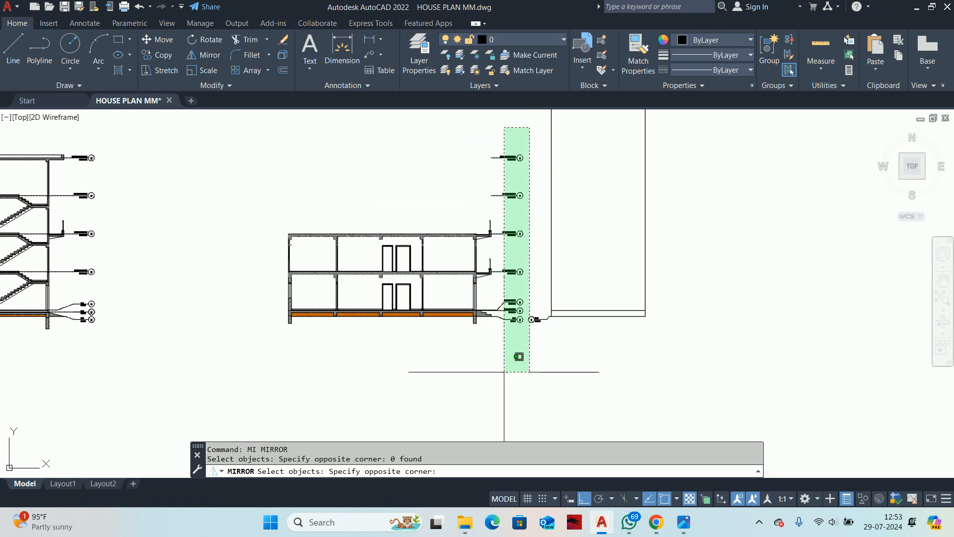
{"action": "left_click", "coordinate": [505, 351]}
{"action": "scroll", "coordinate": [503, 323], "scroll_direction": "up", "scroll_amount": 5}
{"action": "scroll", "coordinate": [491, 388], "scroll_direction": "down", "scroll_amount": 4}
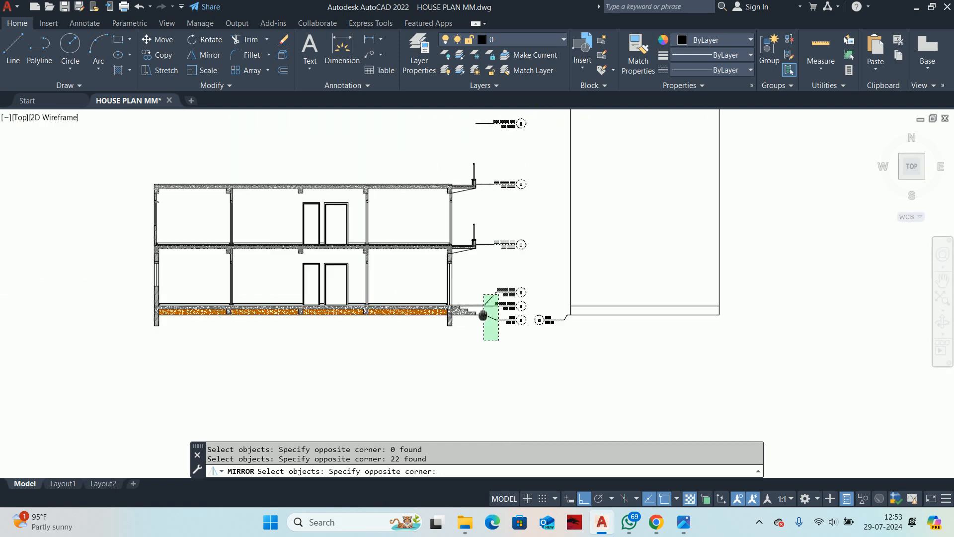
{"action": "left_click", "coordinate": [484, 136]}
{"action": "scroll", "coordinate": [495, 197], "scroll_direction": "down", "scroll_amount": 2}
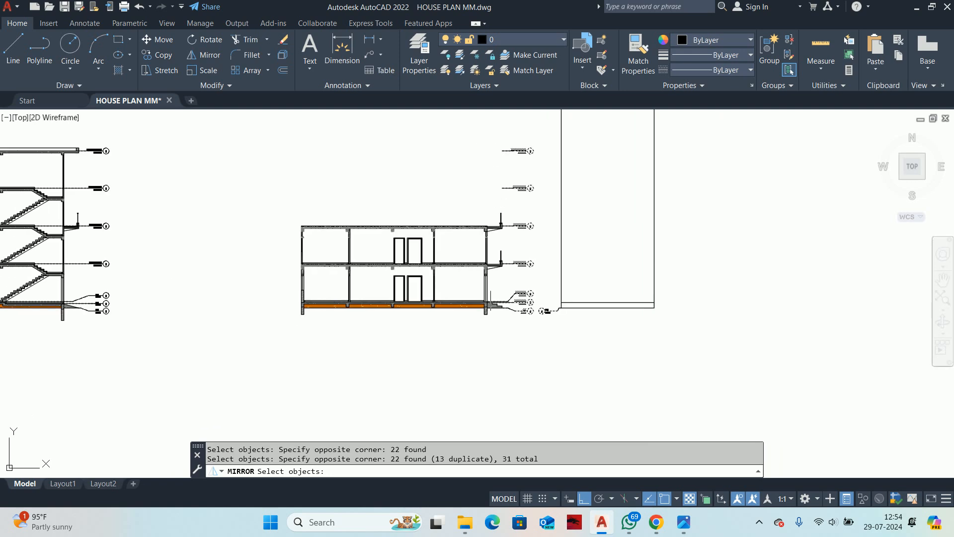
{"action": "scroll", "coordinate": [499, 323], "scroll_direction": "up", "scroll_amount": 6}
{"action": "scroll", "coordinate": [500, 323], "scroll_direction": "down", "scroll_amount": 6}
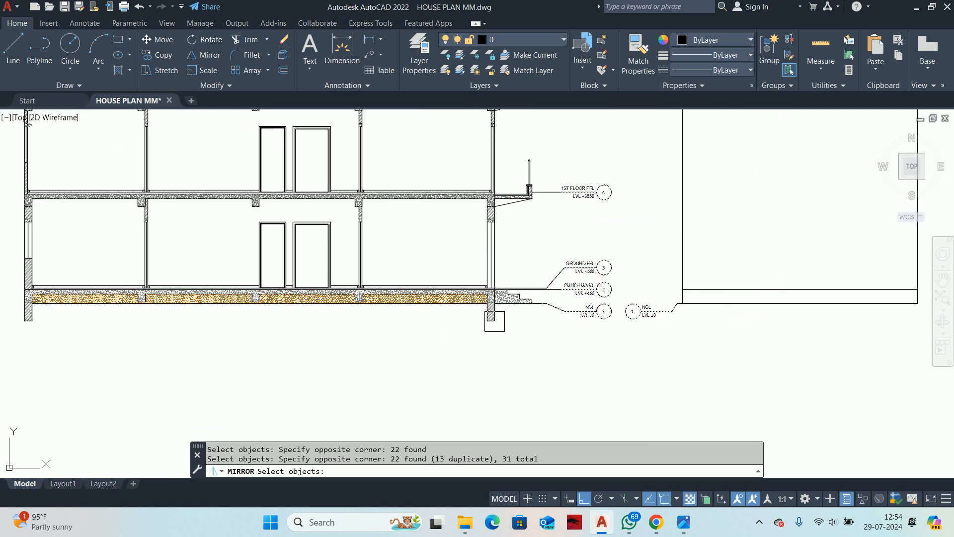
{"action": "scroll", "coordinate": [513, 227], "scroll_direction": "up", "scroll_amount": 5}
{"action": "scroll", "coordinate": [485, 301], "scroll_direction": "down", "scroll_amount": 5}
{"action": "key", "text": "Return"}
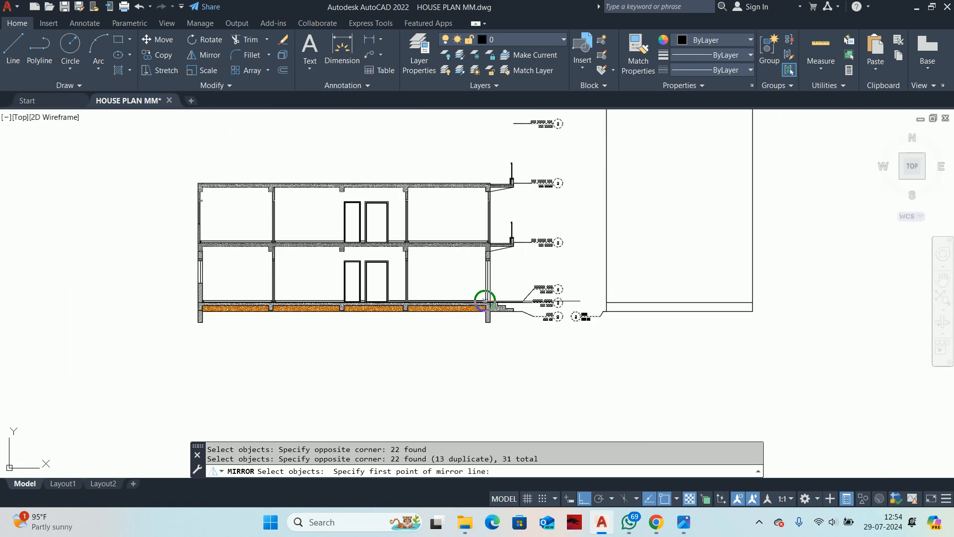
{"action": "type", "text": "MTP"}
{"action": "key", "text": "Return"}
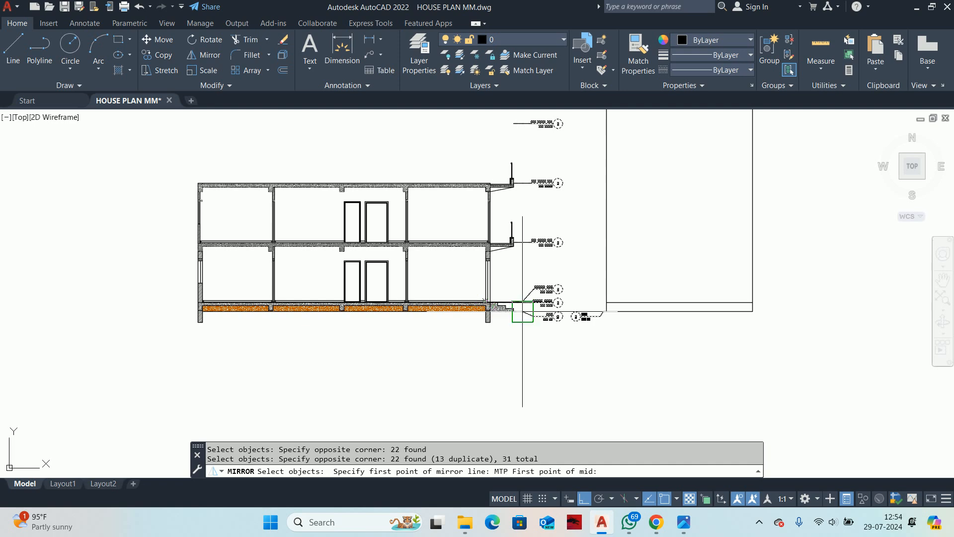
{"action": "scroll", "coordinate": [499, 304], "scroll_direction": "up", "scroll_amount": 6}
{"action": "scroll", "coordinate": [133, 328], "scroll_direction": "down", "scroll_amount": 4}
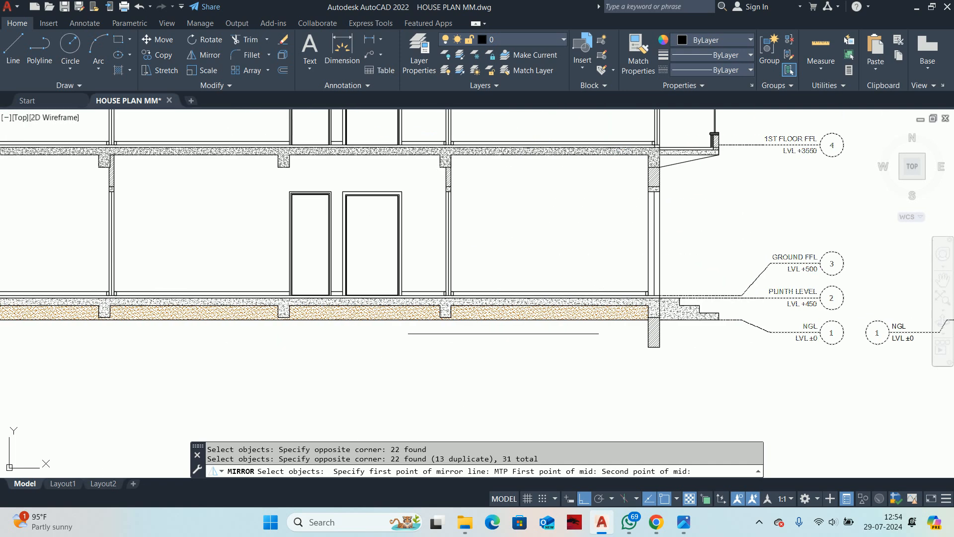
{"action": "scroll", "coordinate": [483, 330], "scroll_direction": "up", "scroll_amount": 4}
{"action": "left_click", "coordinate": [318, 312]}
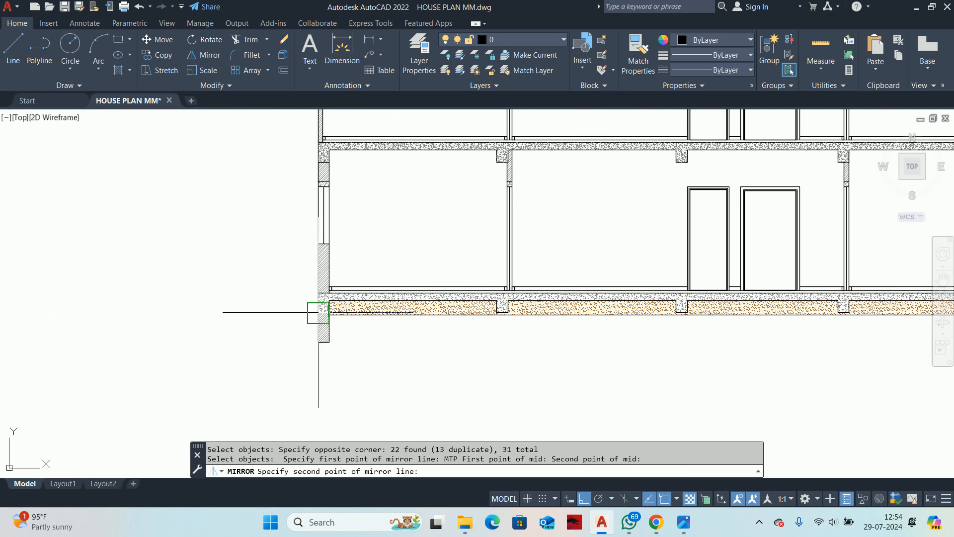
{"action": "scroll", "coordinate": [517, 377], "scroll_direction": "down", "scroll_amount": 5}
{"action": "scroll", "coordinate": [390, 313], "scroll_direction": "up", "scroll_amount": 1}
{"action": "left_click", "coordinate": [464, 376]}
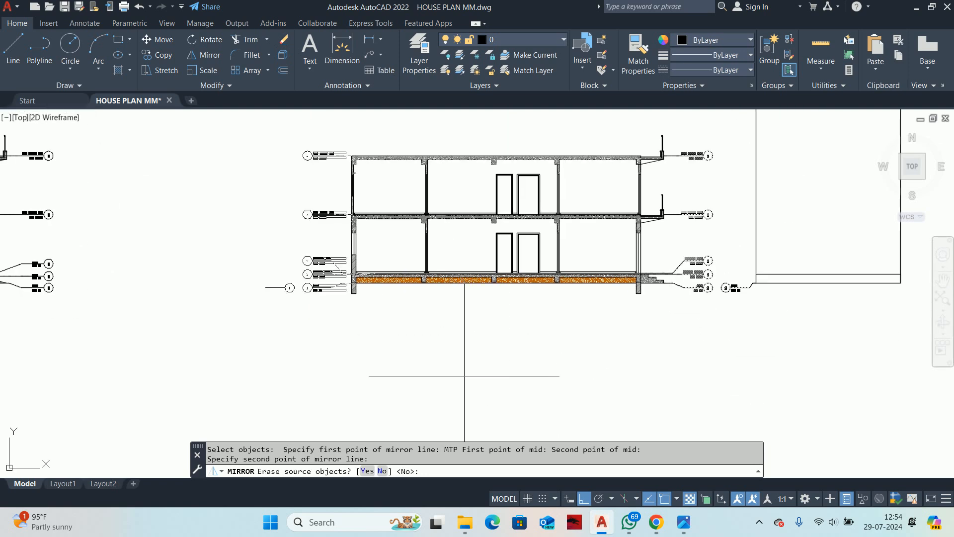
{"action": "key", "text": "Escape"}
{"action": "key", "text": "Escape"}
Step: Delete the extra mirrored NGL marker lying outside the new column of level markers on the section
{"action": "scroll", "coordinate": [284, 324], "scroll_direction": "up", "scroll_amount": 4}
{"action": "left_click", "coordinate": [285, 324]}
{"action": "left_click", "coordinate": [241, 277]}
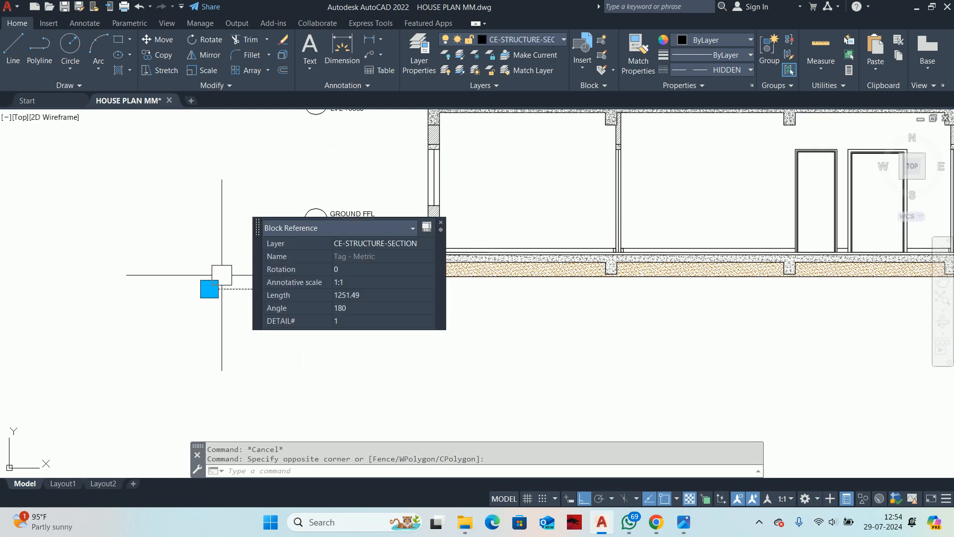
{"action": "scroll", "coordinate": [241, 277], "scroll_direction": "down", "scroll_amount": 4}
{"action": "key", "text": "Delete"}
{"action": "key", "text": "Escape"}
Step: Copy the mirrored Plinth Level marker with its leader from the section's outer wall to the elevation's edge at the plinth line
{"action": "type", "text": "c"}
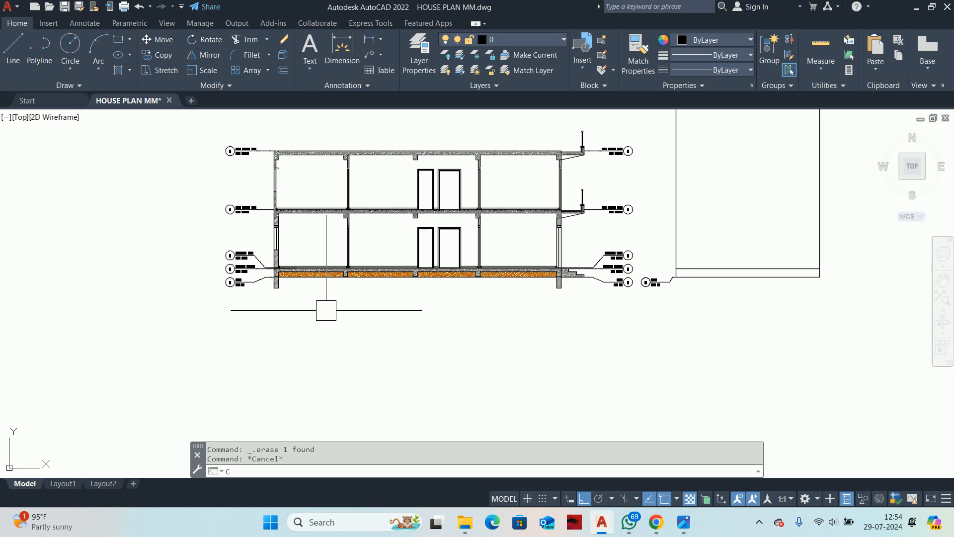
{"action": "type", "text": "o"}
{"action": "key", "text": "Return"}
{"action": "scroll", "coordinate": [199, 278], "scroll_direction": "up", "scroll_amount": 8}
{"action": "left_click", "coordinate": [509, 238]}
{"action": "left_click", "coordinate": [380, 174]}
{"action": "middle_click_drag", "start_coordinate": [495, 202], "coordinate": [123, 225]}
{"action": "scroll", "coordinate": [239, 227], "scroll_direction": "up", "scroll_amount": 1}
{"action": "key", "text": "Return"}
{"action": "left_click", "coordinate": [393, 225]}
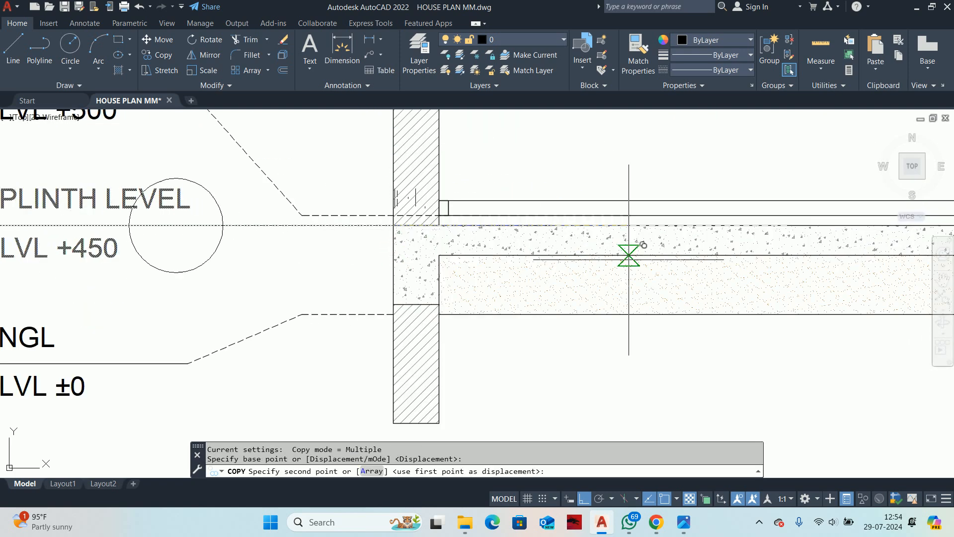
{"action": "scroll", "coordinate": [612, 254], "scroll_direction": "down", "scroll_amount": 3}
{"action": "middle_click_drag", "start_coordinate": [596, 254], "coordinate": [50, 253]}
{"action": "scroll", "coordinate": [521, 253], "scroll_direction": "down", "scroll_amount": 2}
{"action": "middle_click_drag", "start_coordinate": [520, 252], "coordinate": [218, 254]}
{"action": "scroll", "coordinate": [407, 251], "scroll_direction": "up", "scroll_amount": 6}
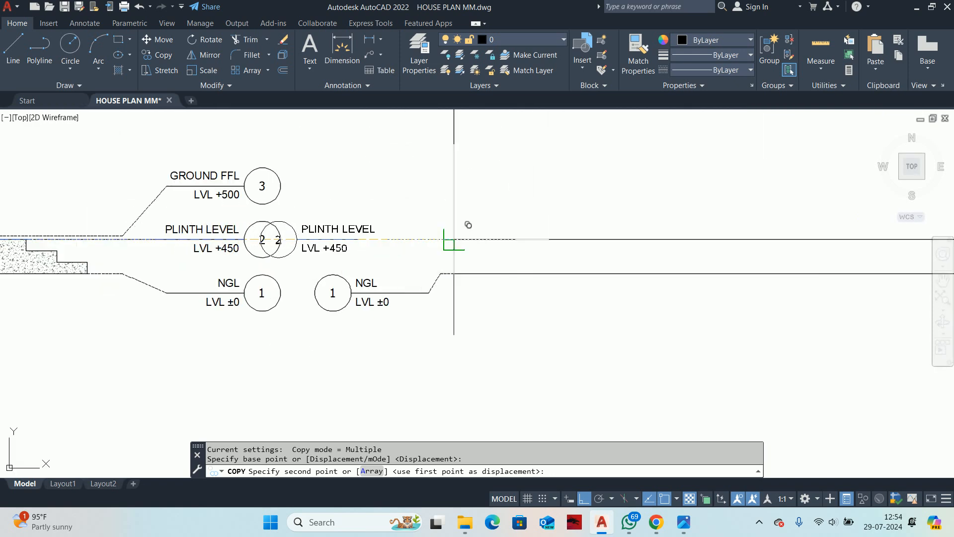
{"action": "left_click", "coordinate": [453, 239]}
{"action": "key", "text": "Escape"}
{"action": "key", "text": "Escape"}
Step: Stretch the elevation's Plinth Level marker horizontally toward the elevation so it clears the section's overlapping Plinth Level circle
{"action": "scroll", "coordinate": [296, 239], "scroll_direction": "up", "scroll_amount": 3}
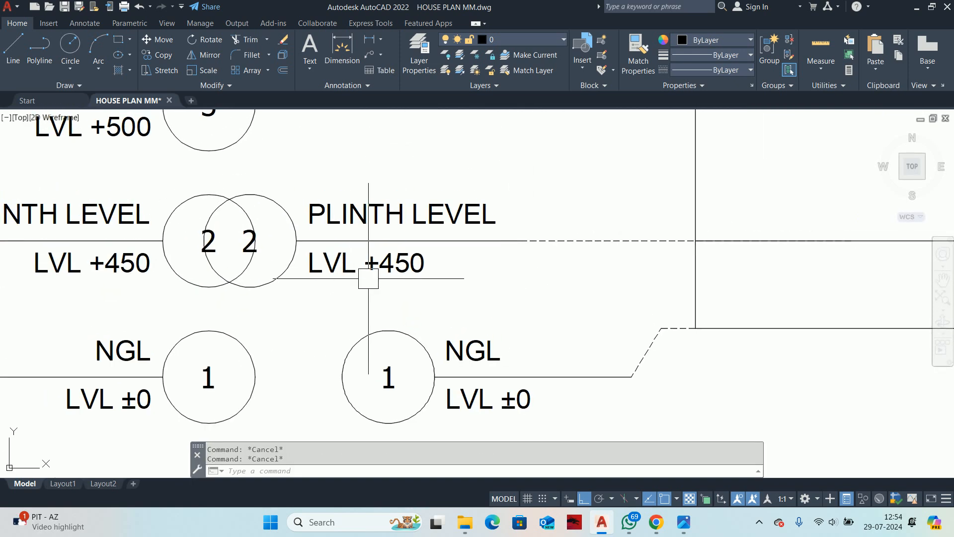
{"action": "key", "text": "Return"}
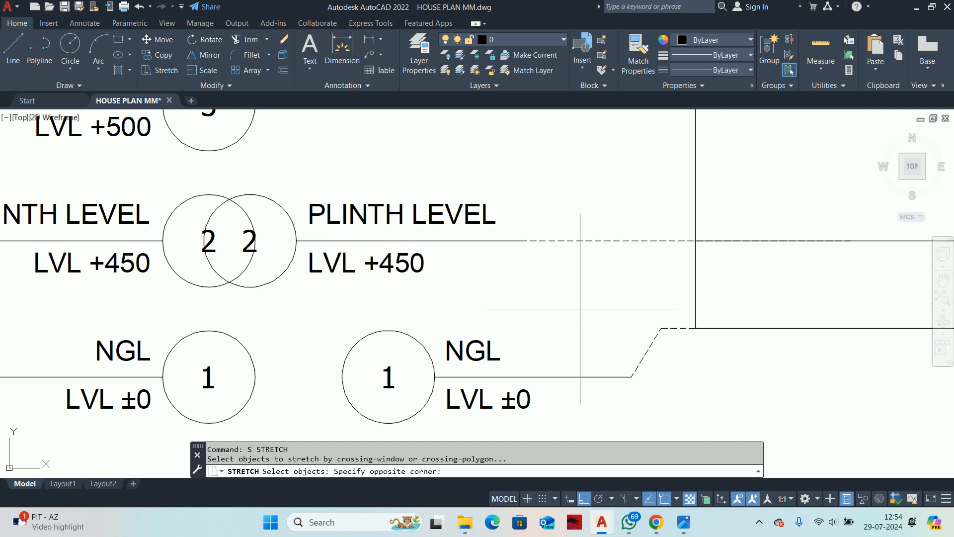
{"action": "left_click", "coordinate": [582, 310]}
{"action": "left_click", "coordinate": [209, 174]}
{"action": "left_click", "coordinate": [171, 214], "text": "shift"}
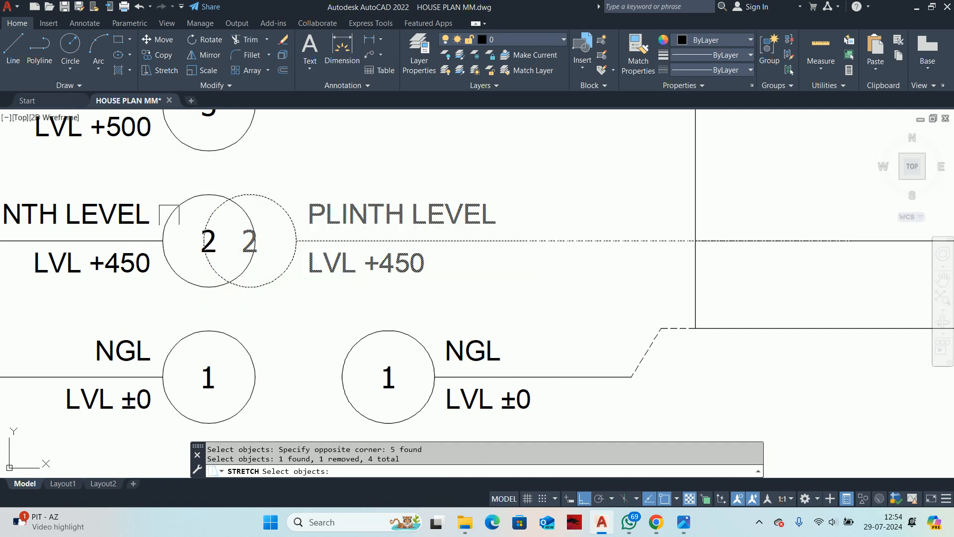
{"action": "key", "text": "Return"}
{"action": "left_click", "coordinate": [318, 159]}
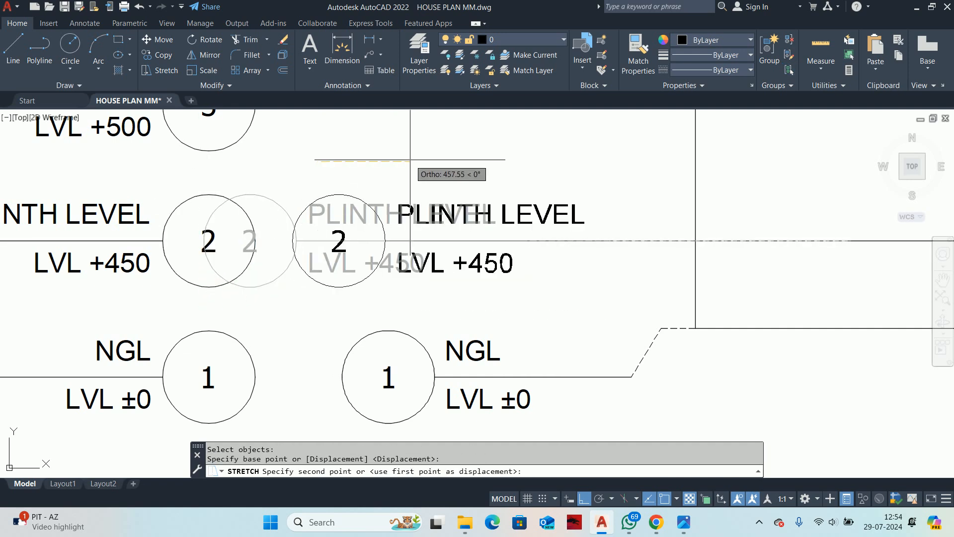
{"action": "left_click", "coordinate": [413, 159]}
Step: Shorten the dashed Plinth Level leader line so it ends at the elevation's outer vertical edge
{"action": "middle_click_drag", "start_coordinate": [427, 192], "coordinate": [213, 205]}
{"action": "left_click", "coordinate": [383, 247]}
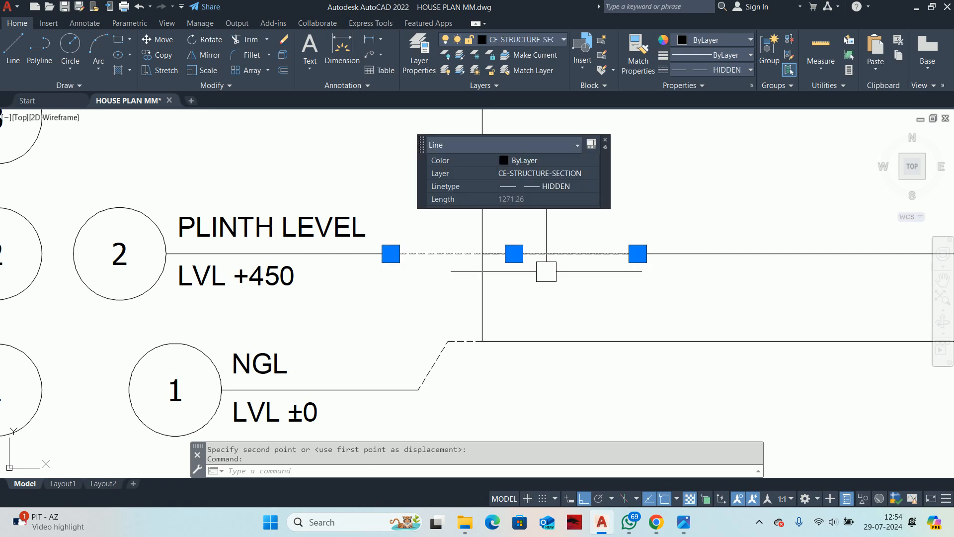
{"action": "left_click", "coordinate": [638, 253]}
{"action": "key", "text": "Escape"}
{"action": "key", "text": "Escape"}
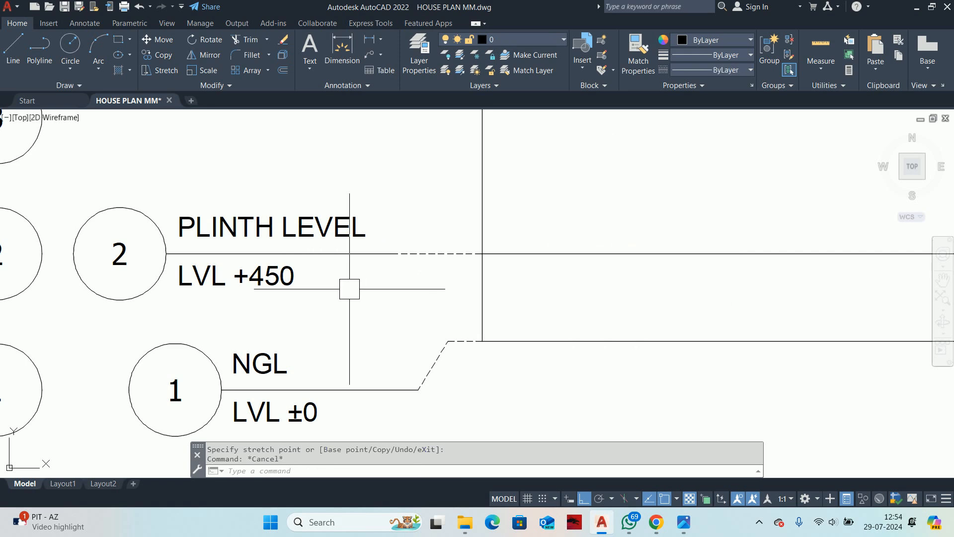
{"action": "middle_click_drag", "start_coordinate": [381, 304], "coordinate": [506, 317]}
{"action": "key", "text": "Return"}
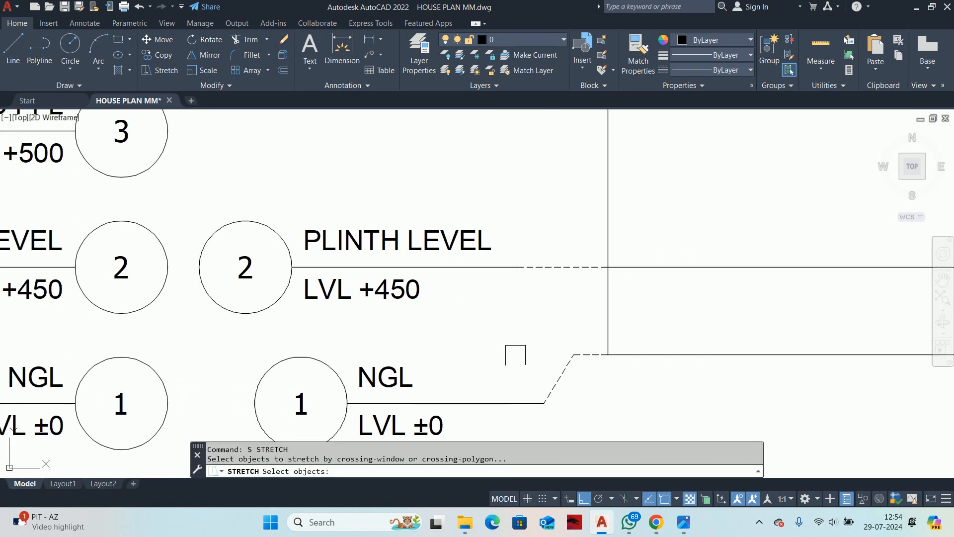
{"action": "key", "text": "Escape"}
{"action": "key", "text": "Escape"}
Step: Move the elevation, its level markers, projection lines and the floor layouts above it horizontally farther from the longitudinal section
{"action": "scroll", "coordinate": [495, 346], "scroll_direction": "down", "scroll_amount": 9}
{"action": "middle_click_drag", "start_coordinate": [495, 347], "coordinate": [391, 344]}
{"action": "type", "text": "m"}
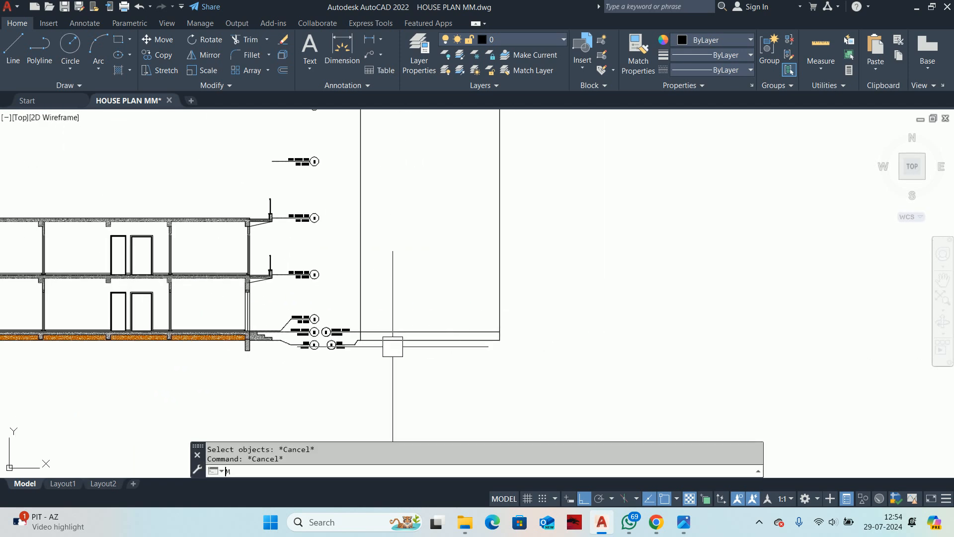
{"action": "scroll", "coordinate": [427, 358], "scroll_direction": "down", "scroll_amount": 4}
{"action": "key", "text": "Return"}
{"action": "left_click", "coordinate": [551, 400]}
{"action": "middle_click_drag", "start_coordinate": [417, 162], "coordinate": [389, 269]}
{"action": "scroll", "coordinate": [389, 269], "scroll_direction": "down", "scroll_amount": 3}
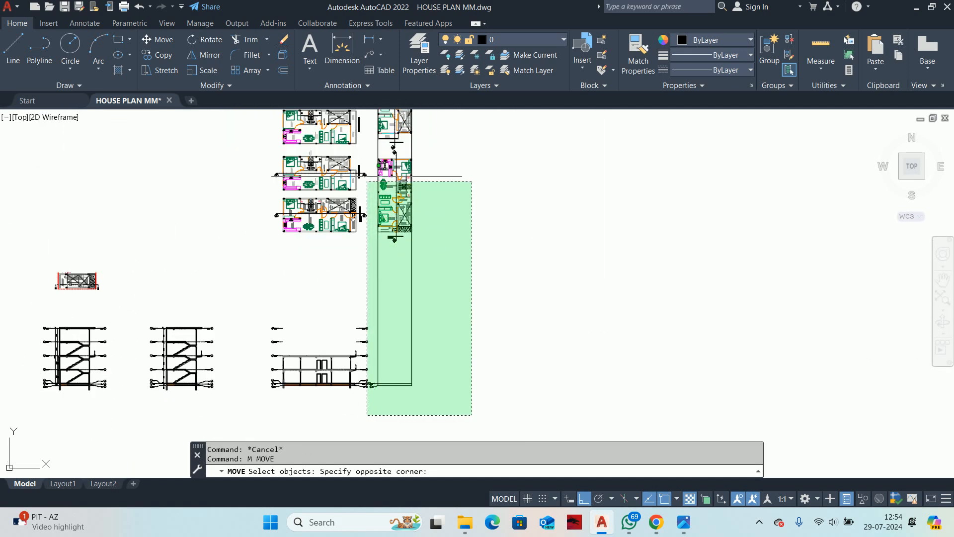
{"action": "middle_click_drag", "start_coordinate": [370, 150], "coordinate": [372, 271]}
{"action": "scroll", "coordinate": [374, 172], "scroll_direction": "down", "scroll_amount": 2}
{"action": "scroll", "coordinate": [385, 128], "scroll_direction": "down", "scroll_amount": 2}
{"action": "middle_click_drag", "start_coordinate": [383, 127], "coordinate": [385, 212]}
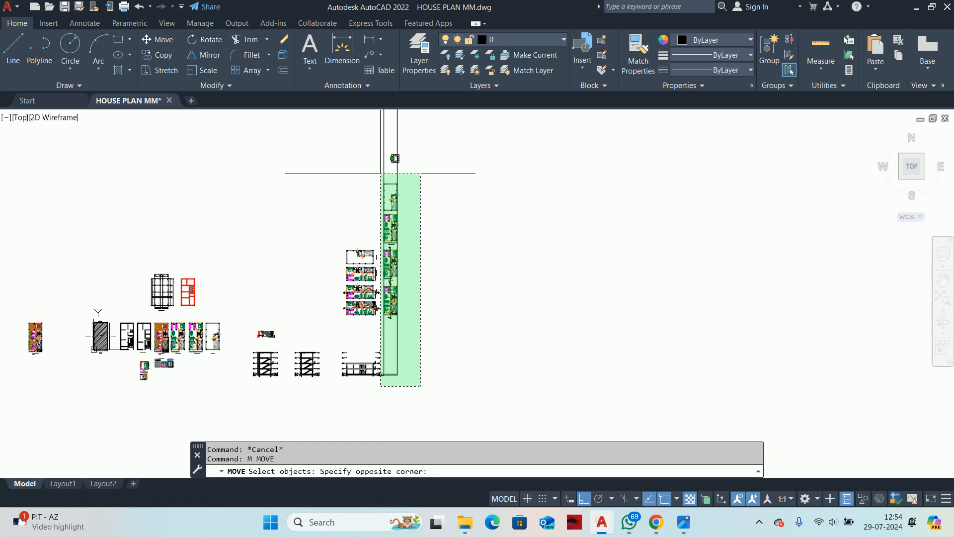
{"action": "left_click", "coordinate": [396, 157]}
{"action": "scroll", "coordinate": [407, 393], "scroll_direction": "up", "scroll_amount": 10}
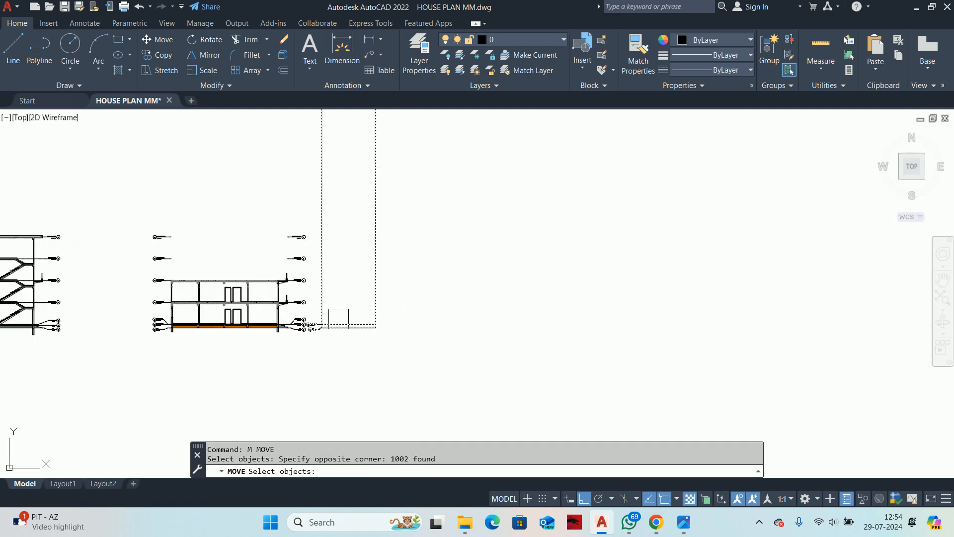
{"action": "left_click", "coordinate": [331, 283]}
{"action": "scroll", "coordinate": [348, 308], "scroll_direction": "down", "scroll_amount": 2}
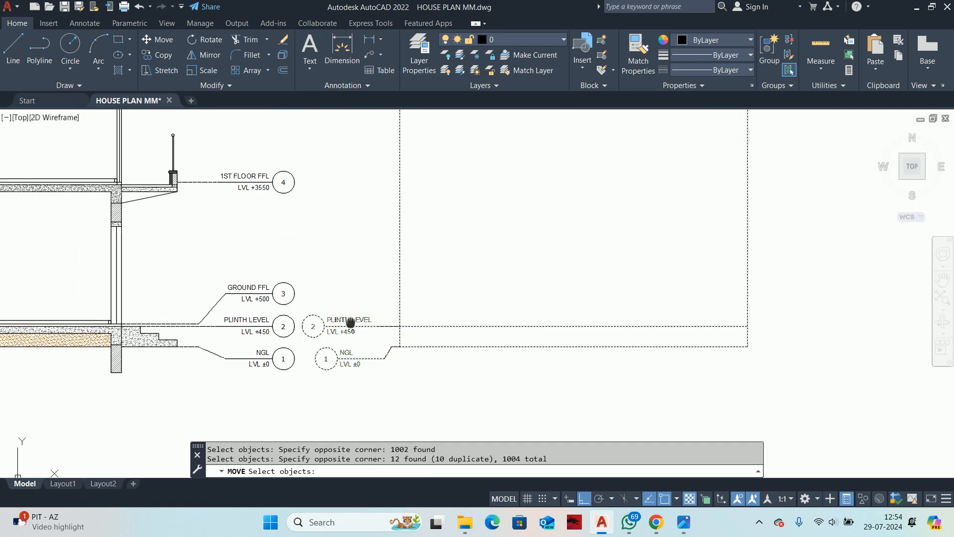
{"action": "key", "text": "Return"}
{"action": "left_click", "coordinate": [378, 322]}
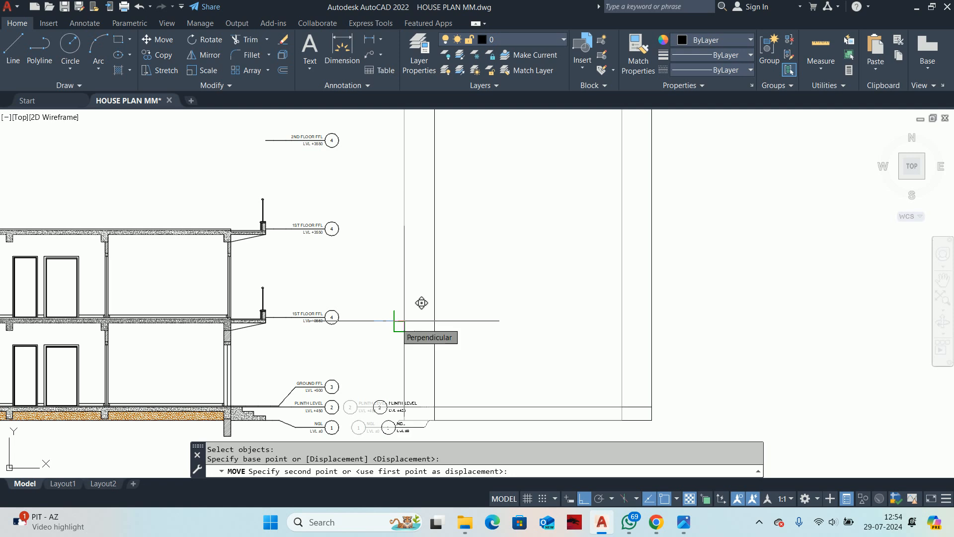
{"action": "scroll", "coordinate": [421, 303], "scroll_direction": "down", "scroll_amount": 3}
{"action": "key", "text": "Escape"}
{"action": "scroll", "coordinate": [437, 347], "scroll_direction": "up", "scroll_amount": 6}
{"action": "key", "text": "Escape"}
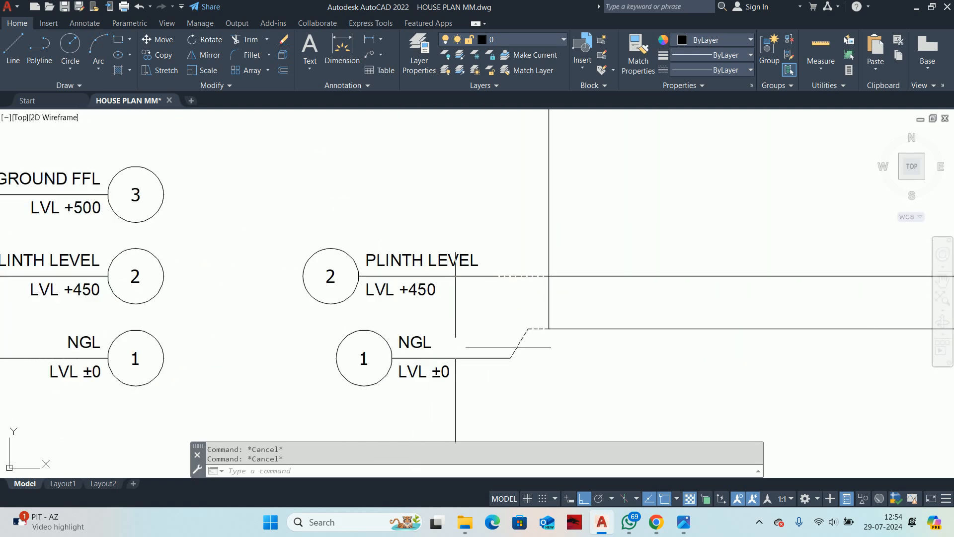
Step: Stretch the elevation's NGL marker horizontally away from the elevation so its circle aligns vertically with the Plinth Level circle
{"action": "left_click", "coordinate": [159, 70]}
{"action": "left_click", "coordinate": [517, 415]}
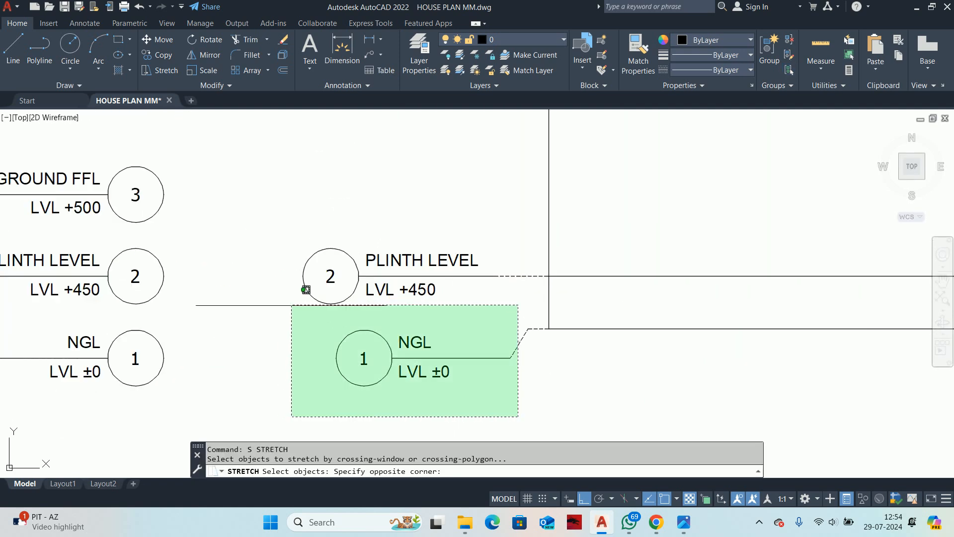
{"action": "left_click", "coordinate": [290, 305]}
{"action": "key", "text": "Return"}
{"action": "left_click", "coordinate": [363, 330]}
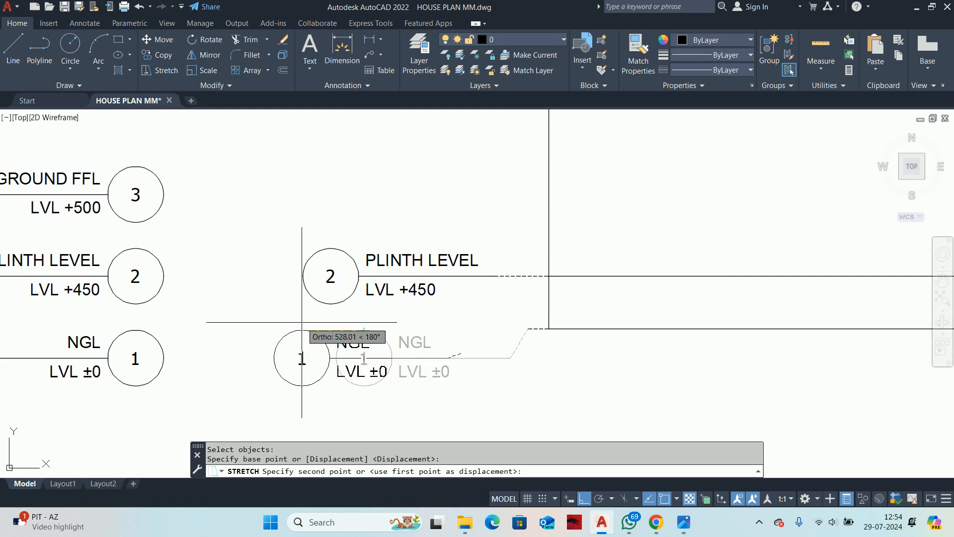
{"action": "left_click", "coordinate": [330, 330]}
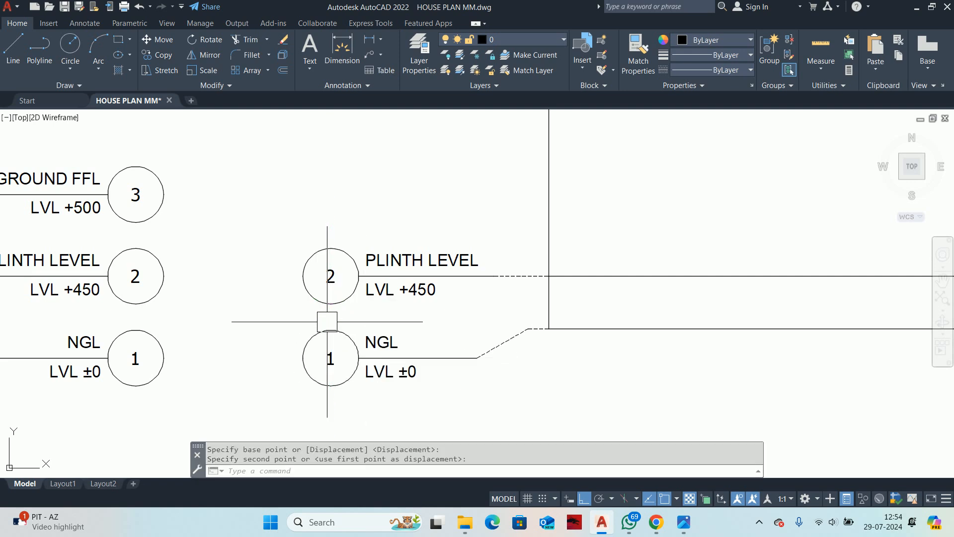
{"action": "key", "text": "Escape"}
{"action": "key", "text": "Escape"}
{"action": "scroll", "coordinate": [455, 341], "scroll_direction": "down", "scroll_amount": 4}
{"action": "middle_click_drag", "start_coordinate": [454, 341], "coordinate": [429, 359]}
{"action": "scroll", "coordinate": [416, 345], "scroll_direction": "down", "scroll_amount": 2}
{"action": "scroll", "coordinate": [307, 315], "scroll_direction": "up", "scroll_amount": 4}
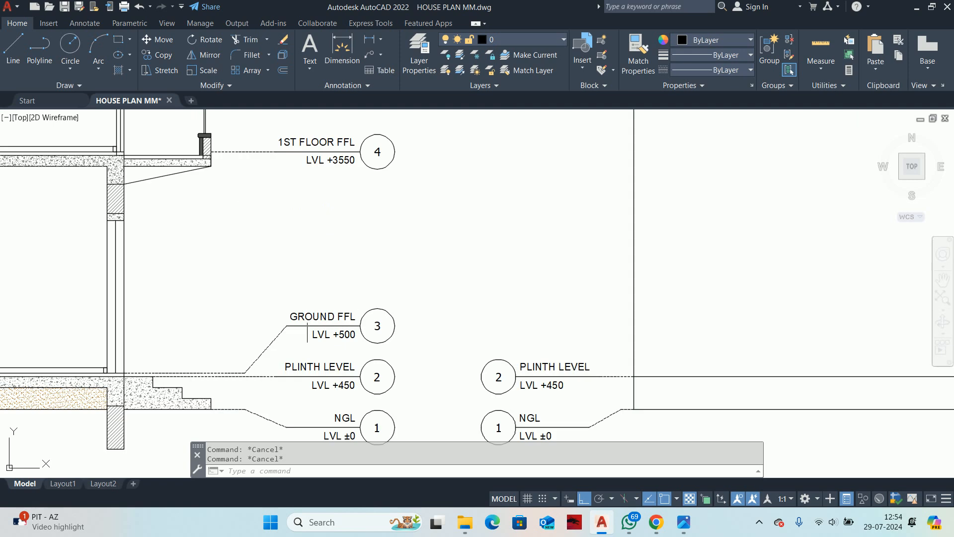
{"action": "scroll", "coordinate": [512, 339], "scroll_direction": "down", "scroll_amount": 6}
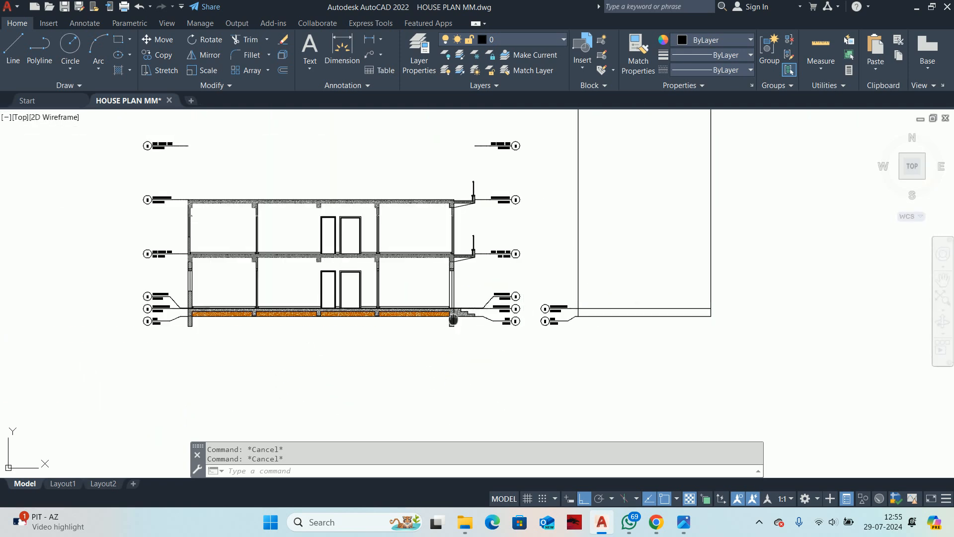
Step: Draw a horizontal construction line through the longitudinal section's Ground FFL so it crosses the elevation
{"action": "type", "text": "xl"}
{"action": "key", "text": "Return"}
{"action": "type", "text": "h"}
{"action": "key", "text": "Return"}
{"action": "scroll", "coordinate": [386, 258], "scroll_direction": "up", "scroll_amount": 5}
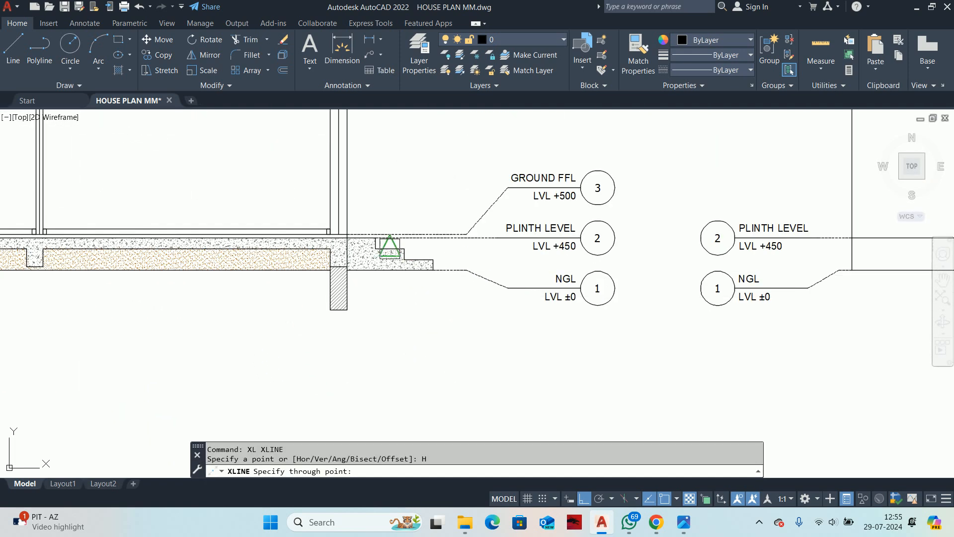
{"action": "key", "text": "Escape"}
{"action": "scroll", "coordinate": [419, 261], "scroll_direction": "down", "scroll_amount": 8}
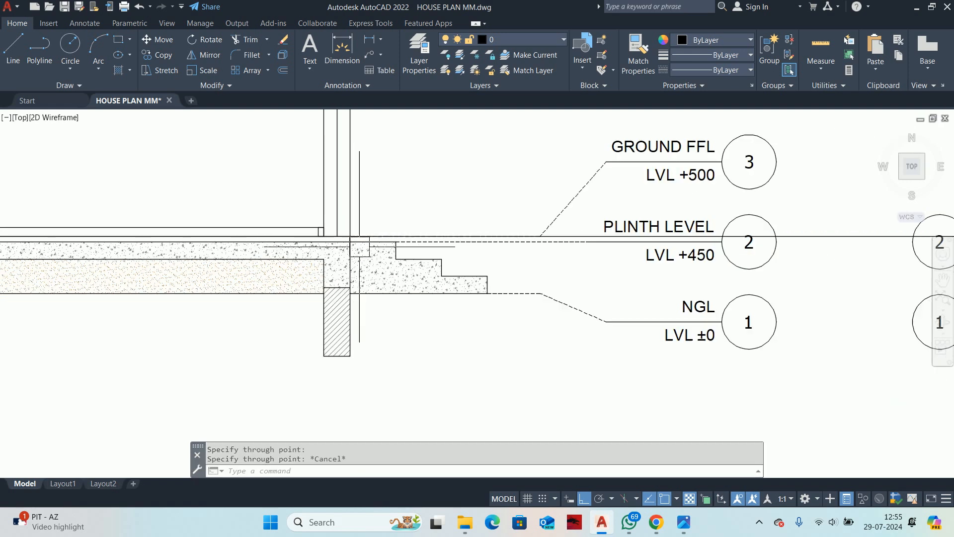
{"action": "middle_click_drag", "start_coordinate": [432, 264], "coordinate": [314, 250]}
{"action": "key", "text": "Escape"}
Step: Trim the Ground FFL construction line to the elevation's two outer vertical edges
{"action": "scroll", "coordinate": [449, 238], "scroll_direction": "up", "scroll_amount": 8}
{"action": "middle_click_drag", "start_coordinate": [518, 259], "coordinate": [141, 303]}
{"action": "scroll", "coordinate": [217, 260], "scroll_direction": "up", "scroll_amount": 6}
{"action": "type", "text": "tr"}
{"action": "key", "text": "Return"}
{"action": "left_click", "coordinate": [102, 254]}
{"action": "scroll", "coordinate": [125, 269], "scroll_direction": "down", "scroll_amount": 6}
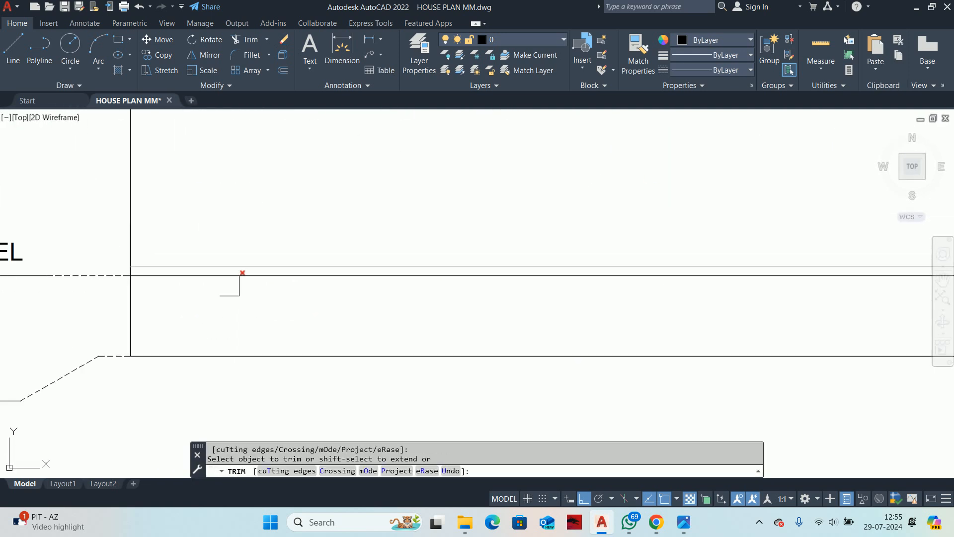
{"action": "scroll", "coordinate": [627, 293], "scroll_direction": "down", "scroll_amount": 4}
{"action": "middle_click_drag", "start_coordinate": [621, 294], "coordinate": [101, 279]}
{"action": "left_click", "coordinate": [511, 267]}
{"action": "scroll", "coordinate": [483, 269], "scroll_direction": "down", "scroll_amount": 5}
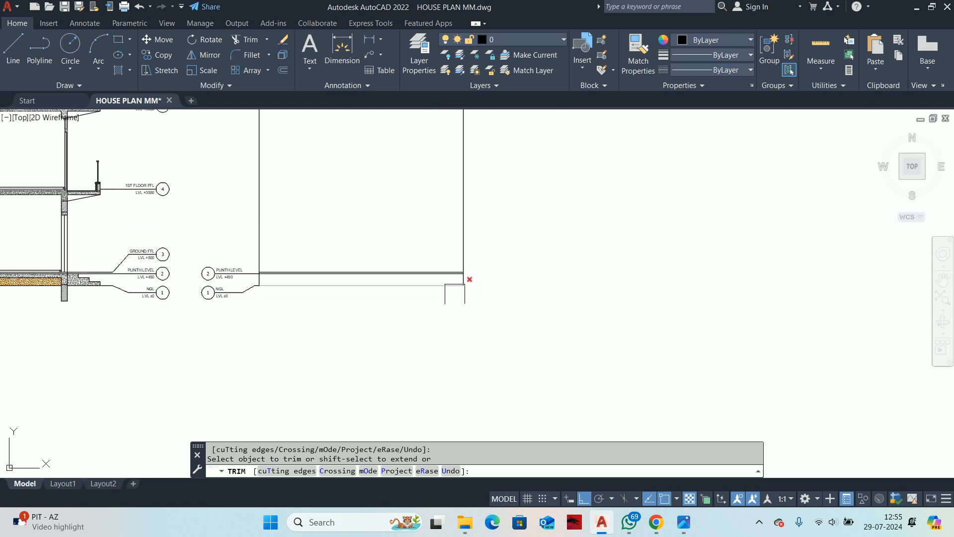
{"action": "key", "text": "Return"}
{"action": "middle_click_drag", "start_coordinate": [436, 308], "coordinate": [578, 333]}
{"action": "key", "text": "Escape"}
{"action": "key", "text": "Escape"}
Step: Draw a horizontal construction line through the lower outer corner of the section's first-floor balcony slab, above the ground floor
{"action": "scroll", "coordinate": [578, 333], "scroll_direction": "down", "scroll_amount": 6}
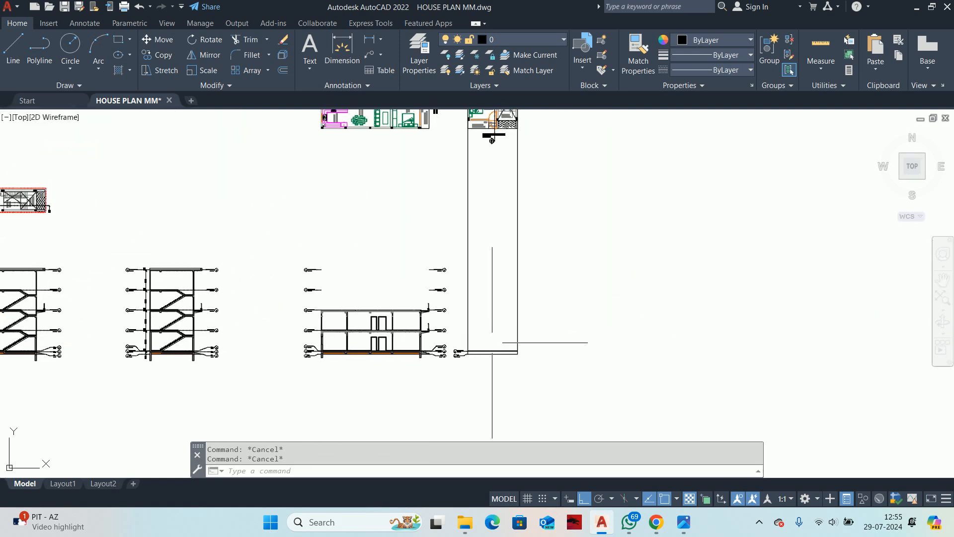
{"action": "scroll", "coordinate": [510, 354], "scroll_direction": "up", "scroll_amount": 6}
{"action": "type", "text": "x"}
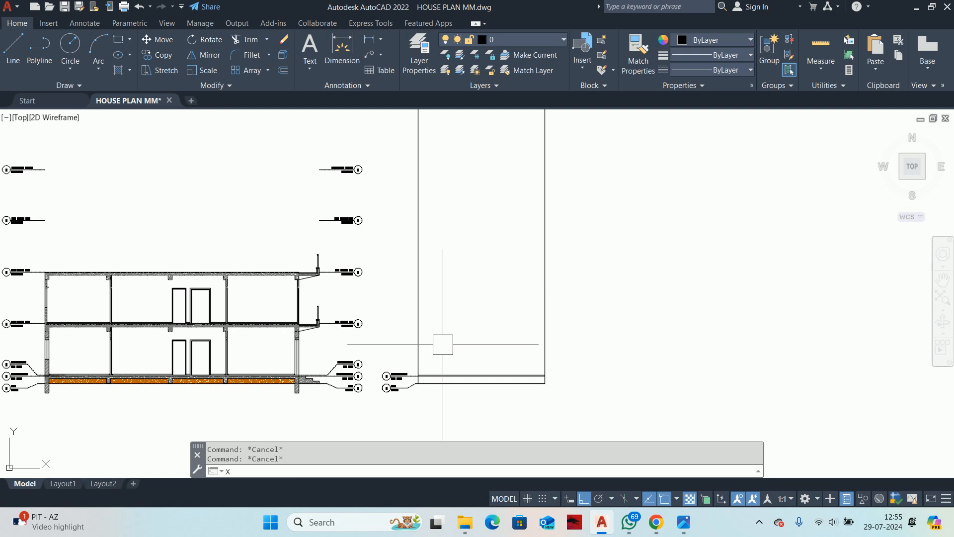
{"action": "type", "text": "L"}
{"action": "key", "text": "Return"}
{"action": "type", "text": "H"}
{"action": "key", "text": "Return"}
{"action": "scroll", "coordinate": [437, 338], "scroll_direction": "up", "scroll_amount": 5}
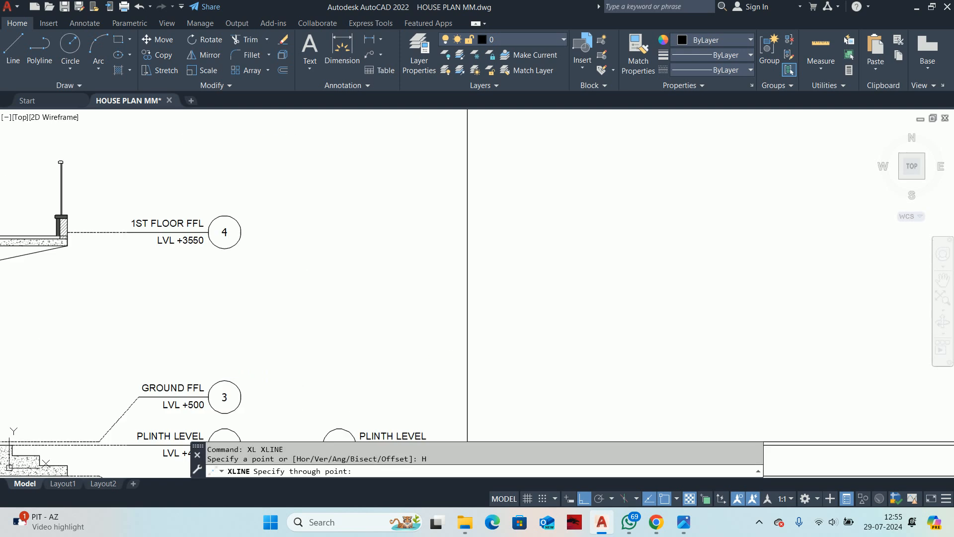
{"action": "middle_click_drag", "start_coordinate": [277, 334], "coordinate": [677, 366]}
{"action": "scroll", "coordinate": [468, 278], "scroll_direction": "up", "scroll_amount": 6}
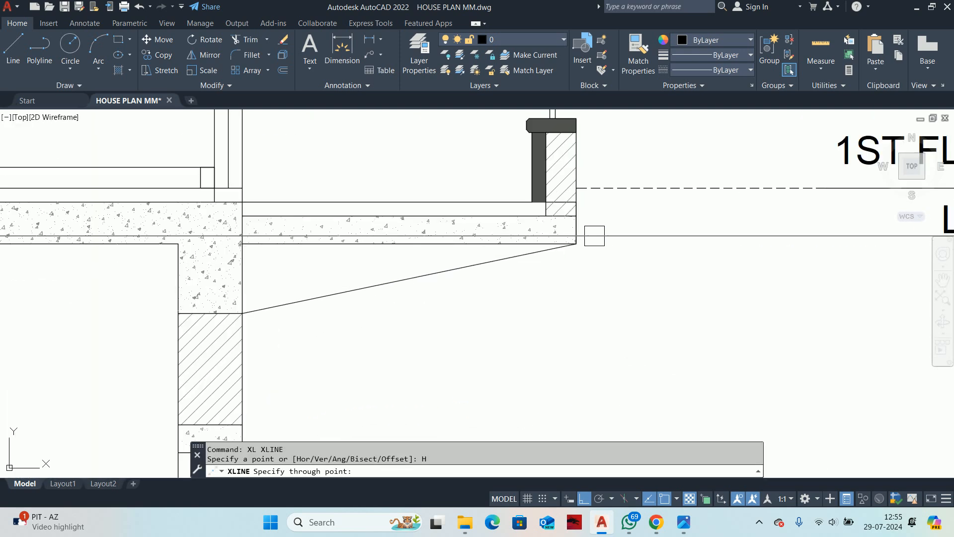
{"action": "left_click", "coordinate": [576, 244]}
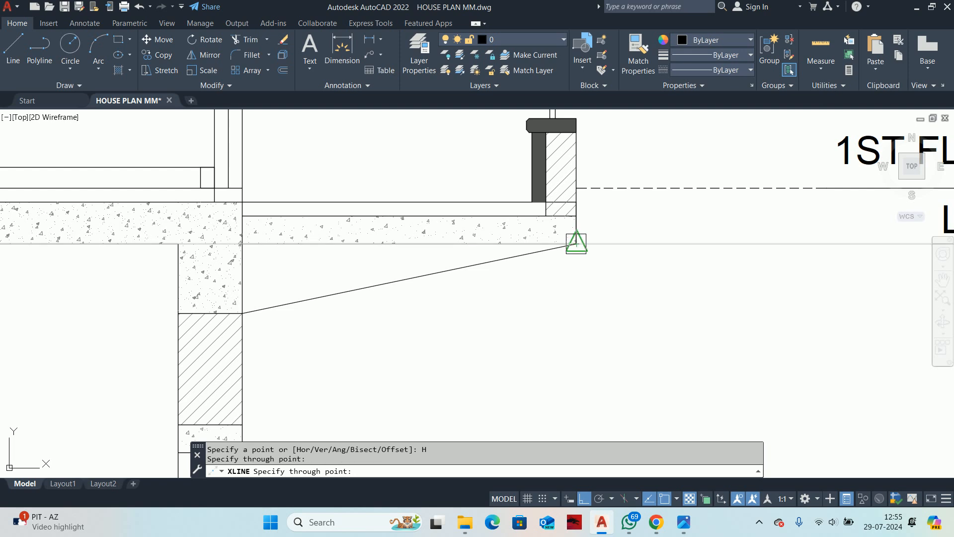
{"action": "scroll", "coordinate": [579, 246], "scroll_direction": "down", "scroll_amount": 2}
{"action": "middle_click_drag", "start_coordinate": [605, 260], "coordinate": [378, 232]}
{"action": "scroll", "coordinate": [378, 231], "scroll_direction": "down", "scroll_amount": 3}
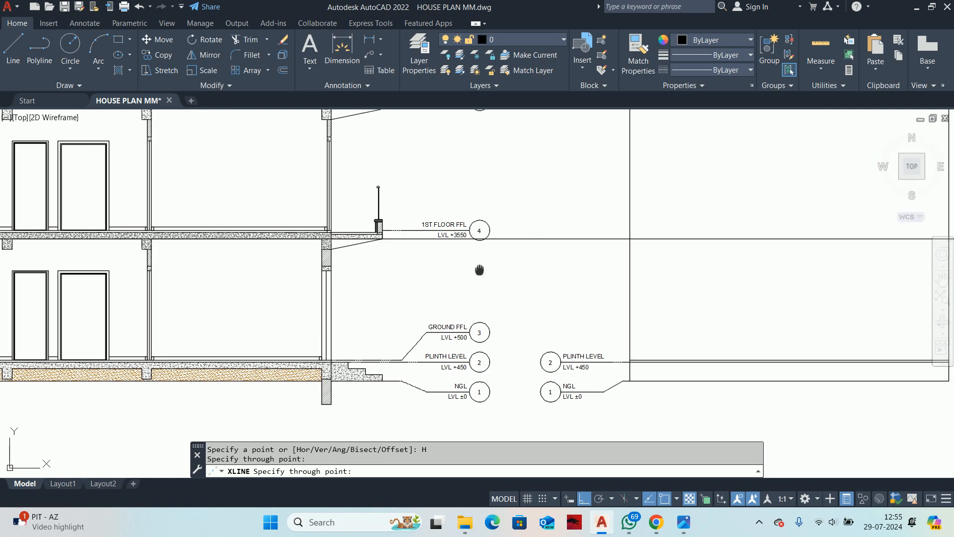
{"action": "mouse_move", "coordinate": [551, 215]}
{"action": "middle_mouse_down"}
{"action": "mouse_move", "coordinate": [283, 239]}
{"action": "mouse_move", "coordinate": [326, 258]}
{"action": "mouse_move", "coordinate": [278, 247]}
{"action": "middle_mouse_up"}
{"action": "key", "text": "Escape"}
{"action": "key", "text": "Escape"}
Step: Trim the first-floor balcony slab line to the elevation's outer vertical edges
{"action": "type", "text": "tr"}
{"action": "key", "text": "Return"}
{"action": "scroll", "coordinate": [426, 241], "scroll_direction": "up", "scroll_amount": 2}
{"action": "middle_click_drag", "start_coordinate": [426, 246], "coordinate": [317, 261]}
{"action": "key", "text": "Escape"}
{"action": "key", "text": "Return"}
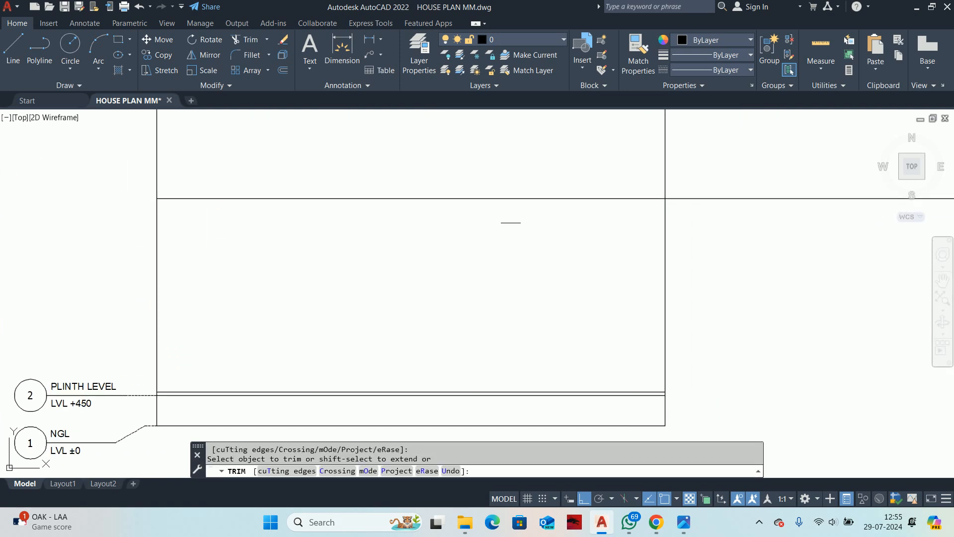
{"action": "left_click", "coordinate": [679, 190]}
{"action": "key", "text": "Escape"}
{"action": "key", "text": "Escape"}
Step: Draw vertical construction lines through both side edges of the ramp at the front of the ground floor layout
{"action": "scroll", "coordinate": [681, 208], "scroll_direction": "down", "scroll_amount": 3}
{"action": "middle_click_drag", "start_coordinate": [576, 232], "coordinate": [474, 246]}
{"action": "key", "text": "Escape"}
{"action": "scroll", "coordinate": [474, 247], "scroll_direction": "down", "scroll_amount": 6}
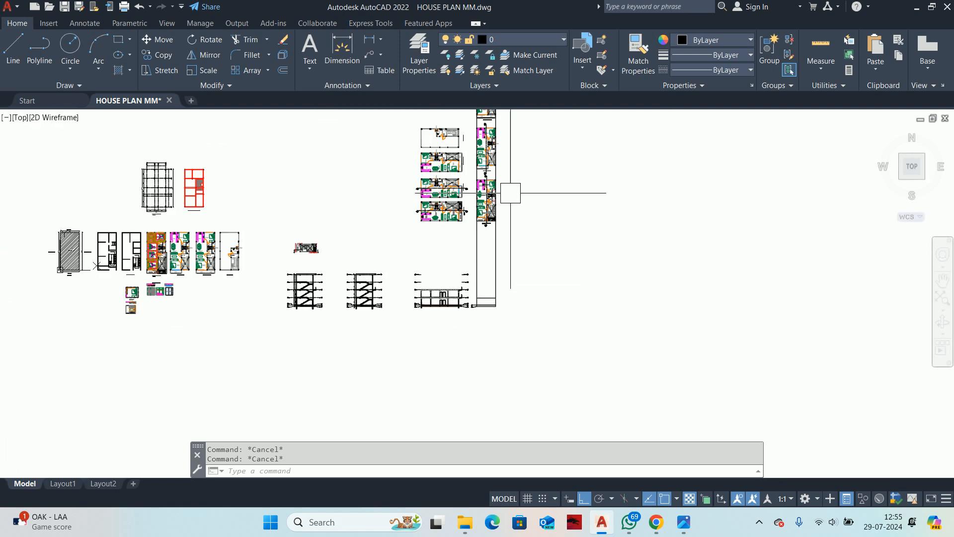
{"action": "type", "text": "xl"}
{"action": "key", "text": "Return"}
{"action": "type", "text": "v"}
{"action": "key", "text": "Return"}
{"action": "scroll", "coordinate": [510, 196], "scroll_direction": "up", "scroll_amount": 6}
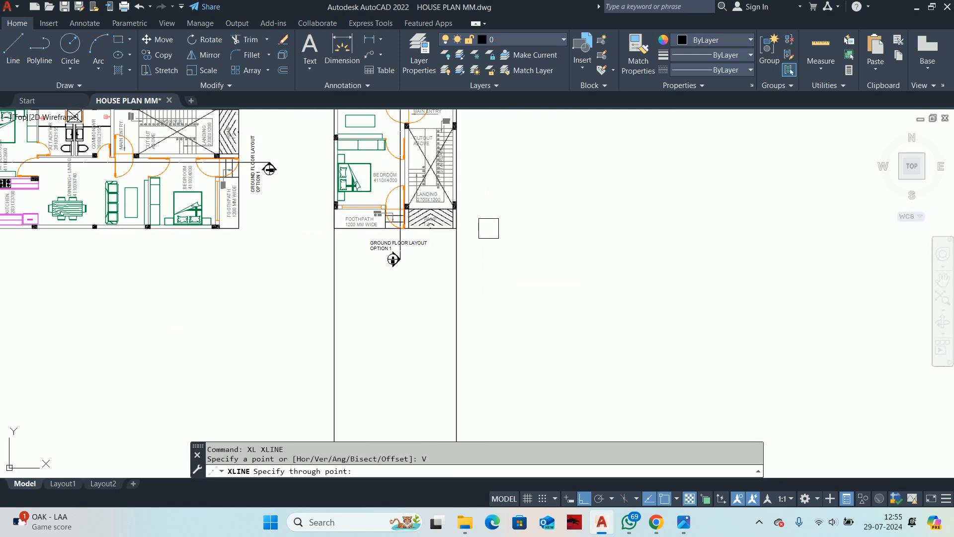
{"action": "scroll", "coordinate": [447, 268], "scroll_direction": "up", "scroll_amount": 2}
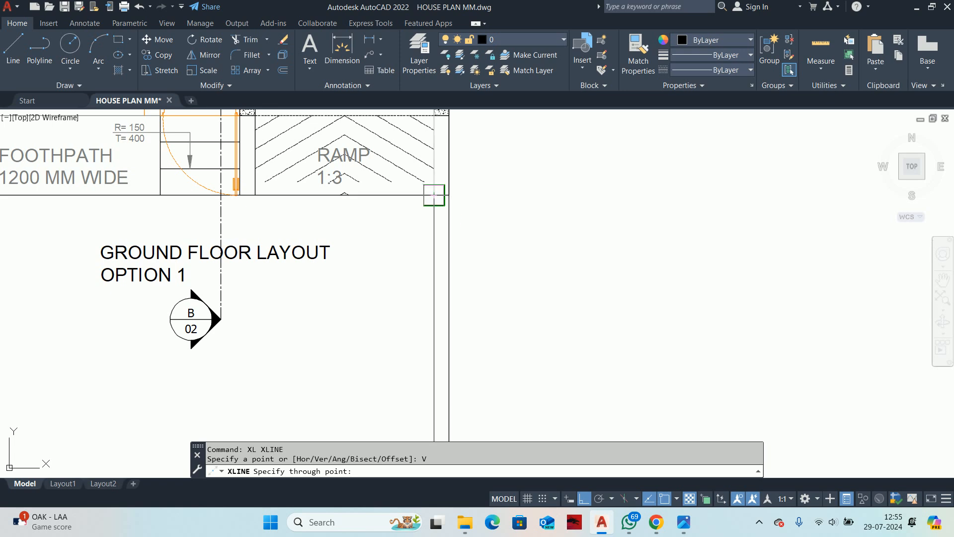
{"action": "left_click", "coordinate": [433, 195]}
{"action": "scroll", "coordinate": [359, 232], "scroll_direction": "down", "scroll_amount": 2}
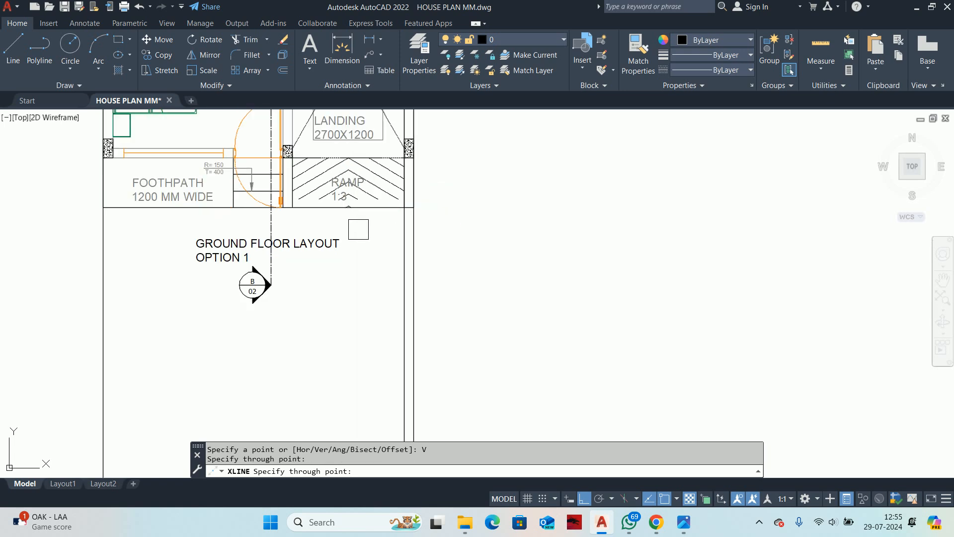
{"action": "middle_click_drag", "start_coordinate": [356, 227], "coordinate": [418, 221]}
{"action": "scroll", "coordinate": [392, 196], "scroll_direction": "up", "scroll_amount": 4}
{"action": "left_click", "coordinate": [318, 246]}
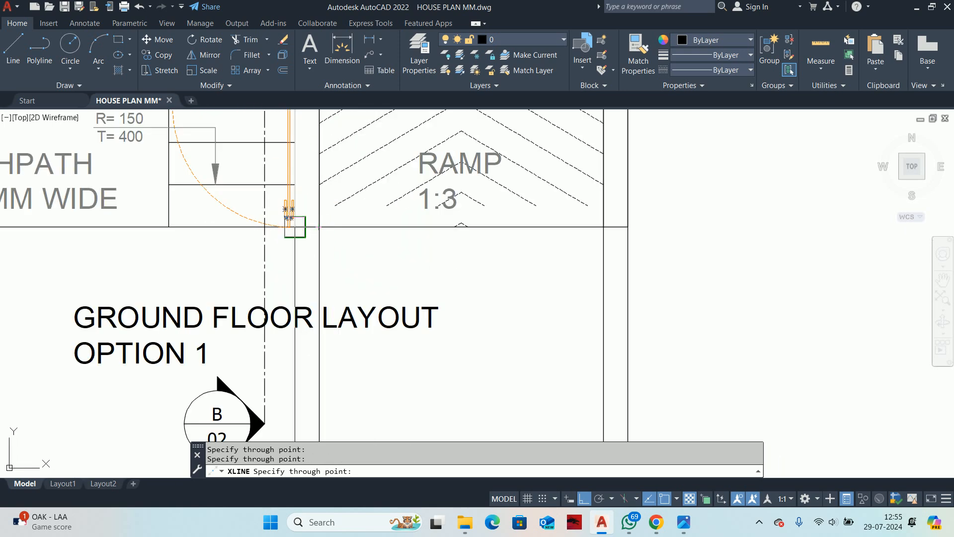
Step: Add vertical construction lines through both sides of the entrance steps and both ends of the front bedroom window
{"action": "middle_click_drag", "start_coordinate": [294, 226], "coordinate": [593, 257]}
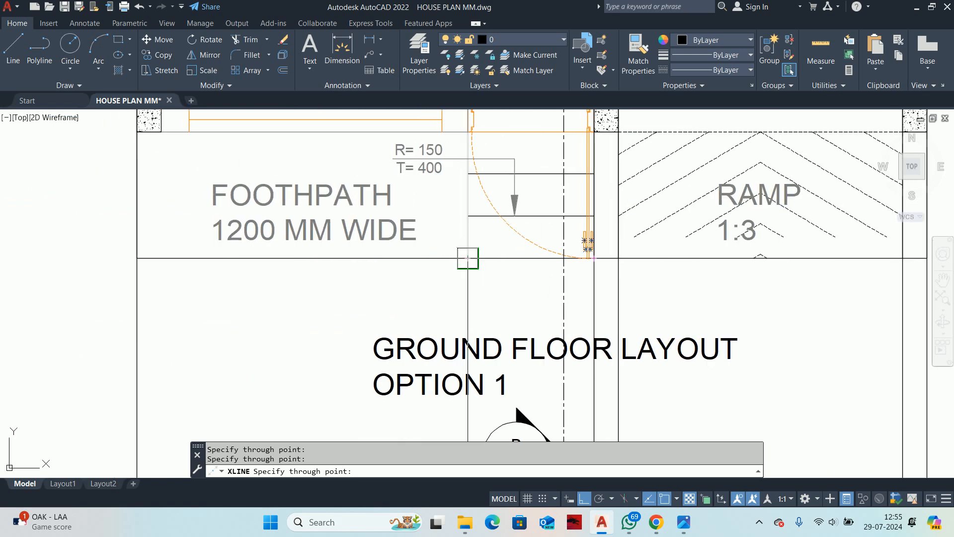
{"action": "scroll", "coordinate": [468, 257], "scroll_direction": "down", "scroll_amount": 2}
{"action": "scroll", "coordinate": [454, 222], "scroll_direction": "up", "scroll_amount": 5}
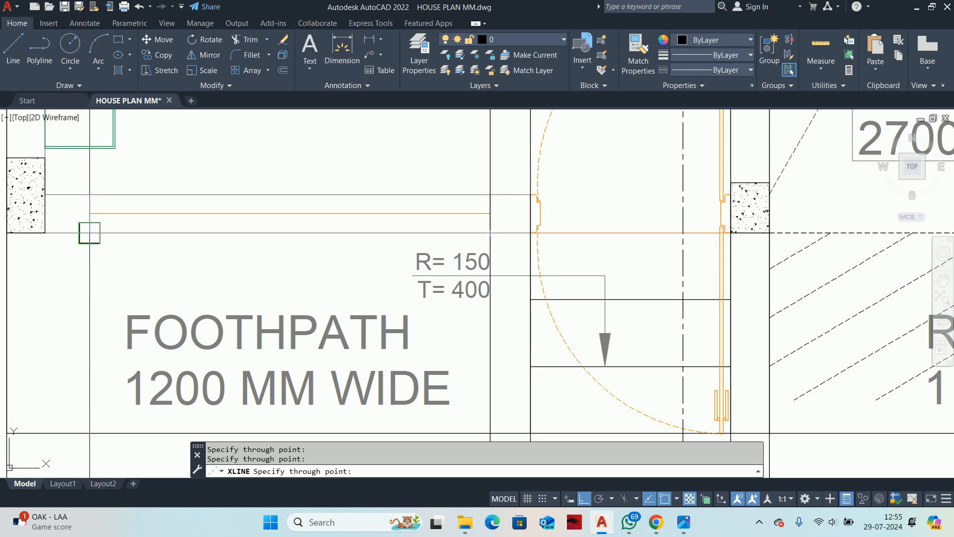
{"action": "scroll", "coordinate": [122, 235], "scroll_direction": "down", "scroll_amount": 3}
{"action": "key", "text": "Escape"}
{"action": "scroll", "coordinate": [418, 273], "scroll_direction": "down", "scroll_amount": 2}
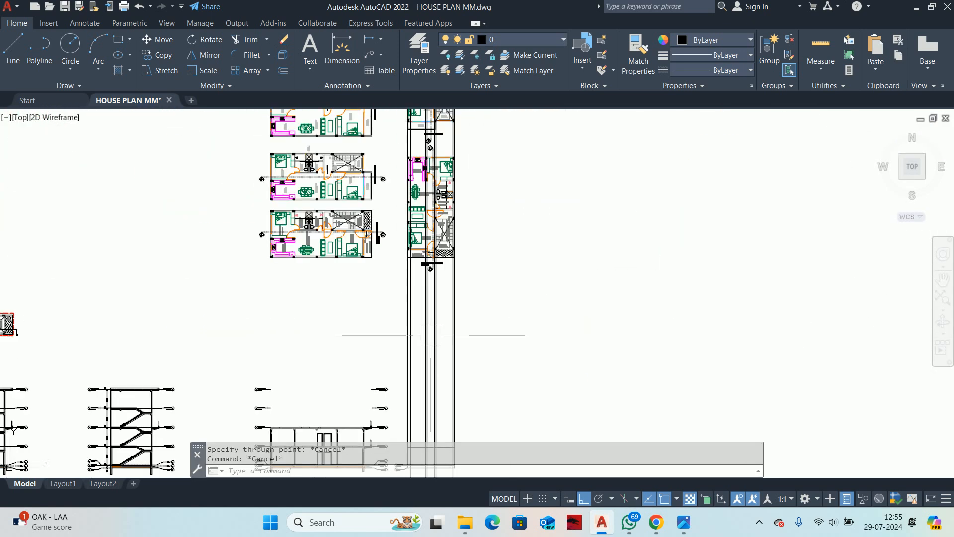
{"action": "scroll", "coordinate": [429, 384], "scroll_direction": "up", "scroll_amount": 5}
{"action": "key", "text": "Escape"}
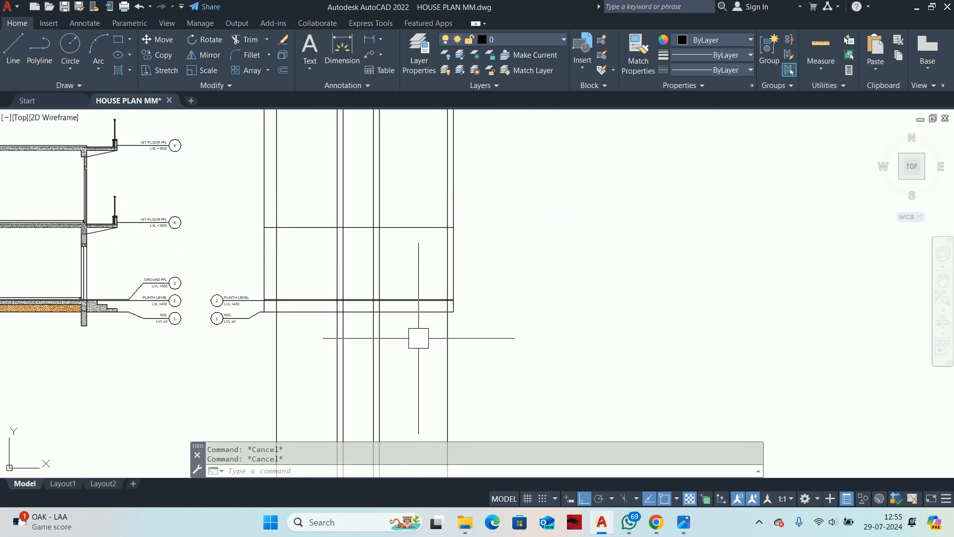
Step: Trim the projected vertical lines below the elevation's NGL line
{"action": "type", "text": "tr"}
{"action": "key", "text": "Return"}
{"action": "scroll", "coordinate": [421, 335], "scroll_direction": "up", "scroll_amount": 2}
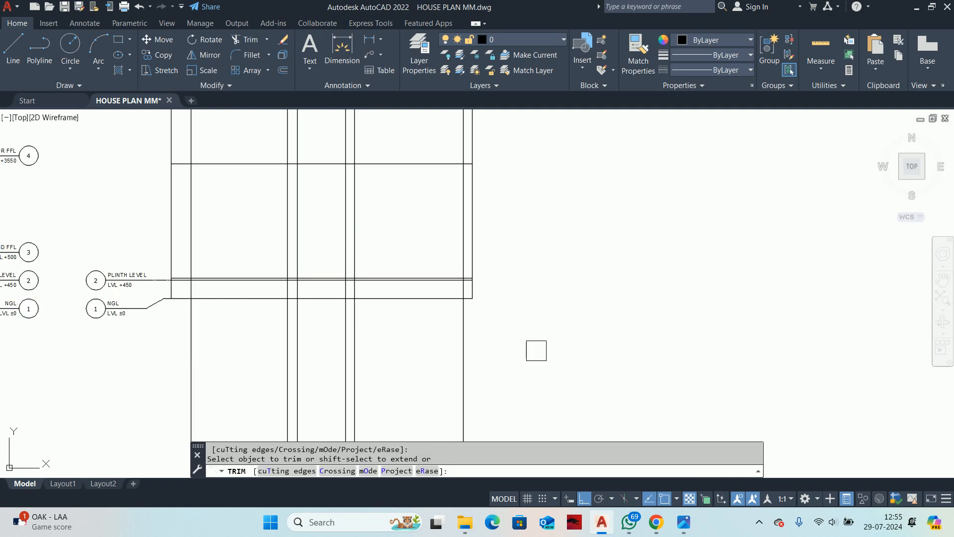
{"action": "left_click_drag", "start_coordinate": [610, 350], "coordinate": [159, 346]}
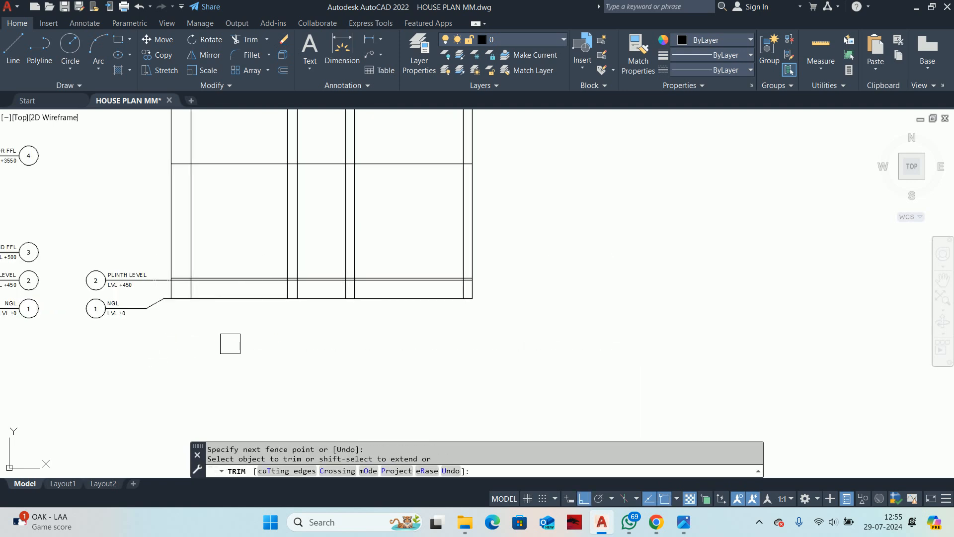
{"action": "scroll", "coordinate": [436, 336], "scroll_direction": "up", "scroll_amount": 4}
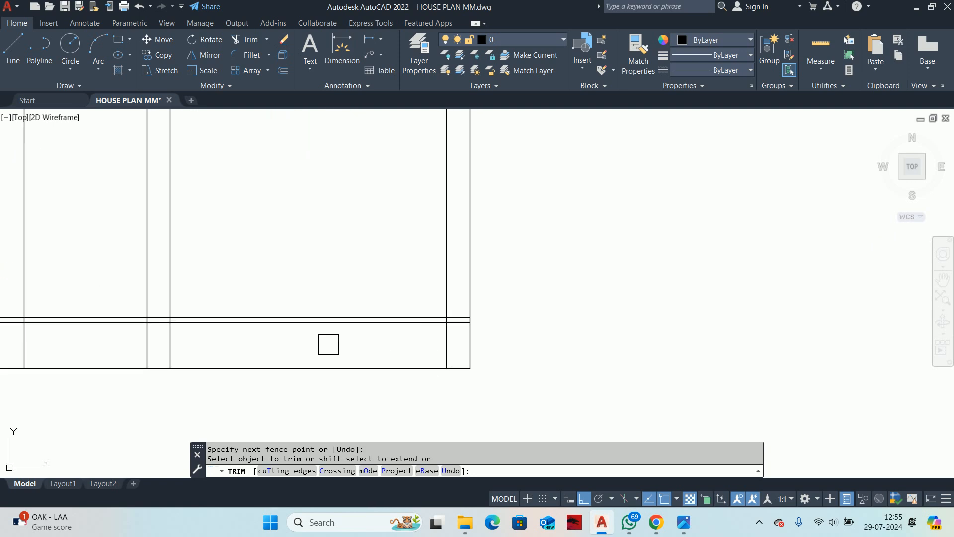
Step: Trim the plinth and Ground FFL lines inside the narrow strip between the ramp's outer side and the elevation's edge
{"action": "scroll", "coordinate": [458, 329], "scroll_direction": "up", "scroll_amount": 4}
{"action": "left_click_drag", "start_coordinate": [456, 329], "coordinate": [454, 279]}
{"action": "scroll", "coordinate": [454, 278], "scroll_direction": "down", "scroll_amount": 6}
{"action": "middle_click_drag", "start_coordinate": [451, 321], "coordinate": [491, 368]}
Step: Examine how the ramp, steps and footpath at the front of the ground floor layout line up with the elevation's projection lines
{"action": "scroll", "coordinate": [487, 333], "scroll_direction": "down", "scroll_amount": 10}
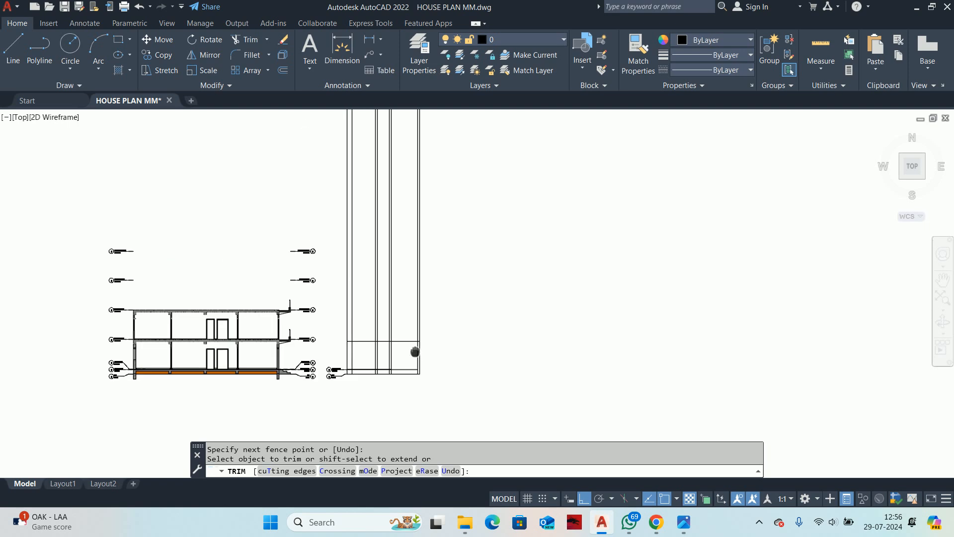
{"action": "scroll", "coordinate": [394, 303], "scroll_direction": "up", "scroll_amount": 10}
{"action": "scroll", "coordinate": [411, 227], "scroll_direction": "down", "scroll_amount": 3}
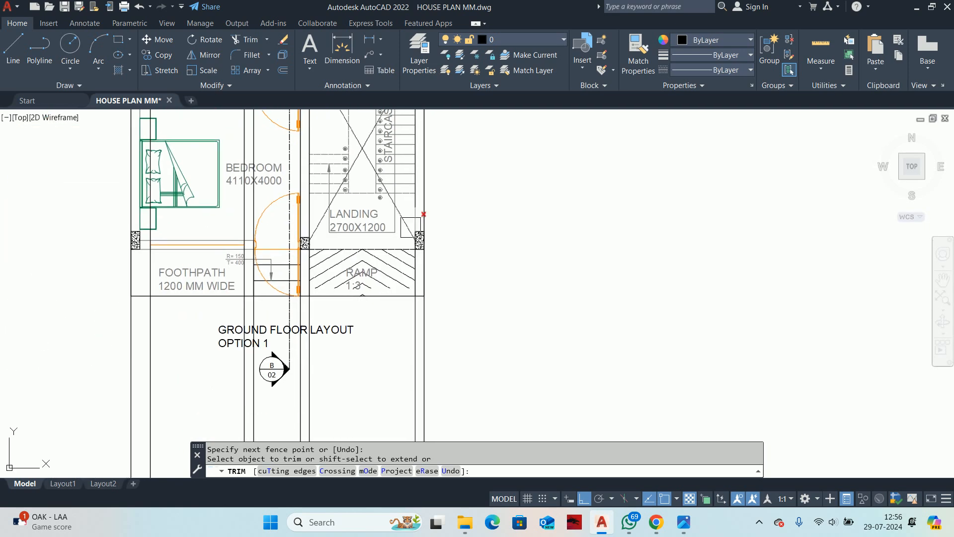
{"action": "scroll", "coordinate": [422, 319], "scroll_direction": "down", "scroll_amount": 1}
{"action": "middle_click_drag", "start_coordinate": [406, 326], "coordinate": [413, 283]}
{"action": "scroll", "coordinate": [413, 283], "scroll_direction": "down", "scroll_amount": 3}
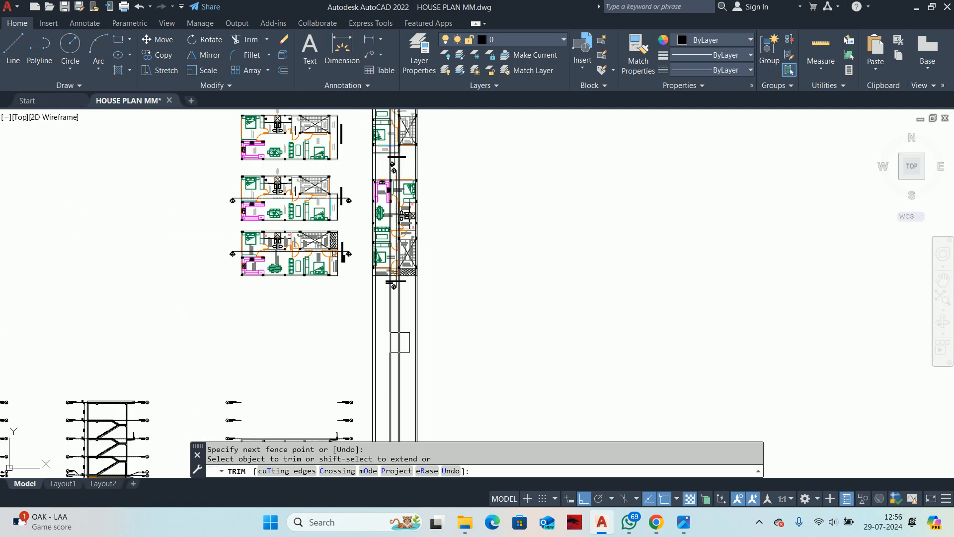
{"action": "middle_click_drag", "start_coordinate": [387, 377], "coordinate": [396, 252]}
{"action": "scroll", "coordinate": [396, 336], "scroll_direction": "up", "scroll_amount": 3}
{"action": "scroll", "coordinate": [419, 389], "scroll_direction": "up", "scroll_amount": 6}
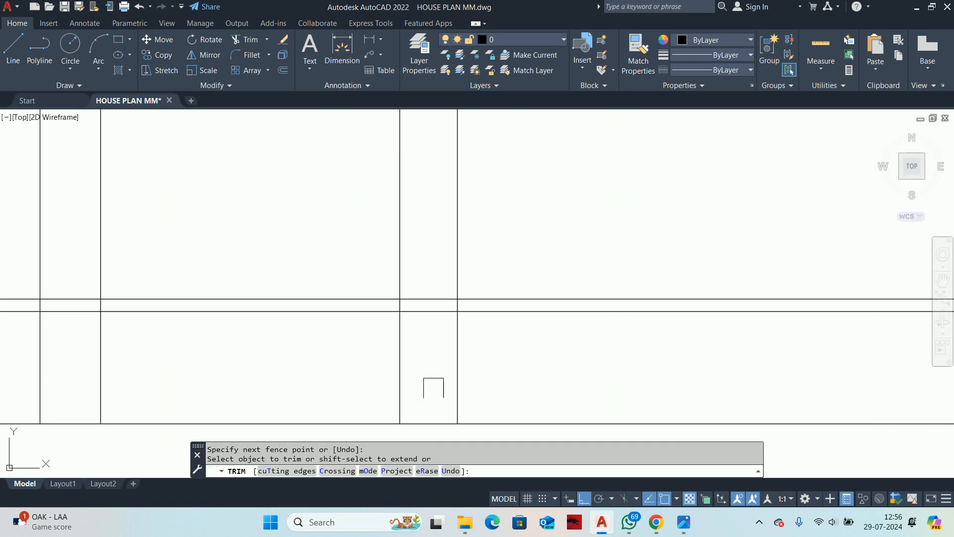
Step: Trim the plinth and Ground FFL lines inside the narrow strip between the entrance steps and the ramp
{"action": "mouse_move", "coordinate": [428, 353]}
{"action": "left_mouse_down"}
{"action": "mouse_move", "coordinate": [431, 276]}
{"action": "mouse_move", "coordinate": [434, 344]}
{"action": "left_mouse_up"}
{"action": "scroll", "coordinate": [426, 324], "scroll_direction": "down", "scroll_amount": 2}
{"action": "scroll", "coordinate": [424, 330], "scroll_direction": "down", "scroll_amount": 5}
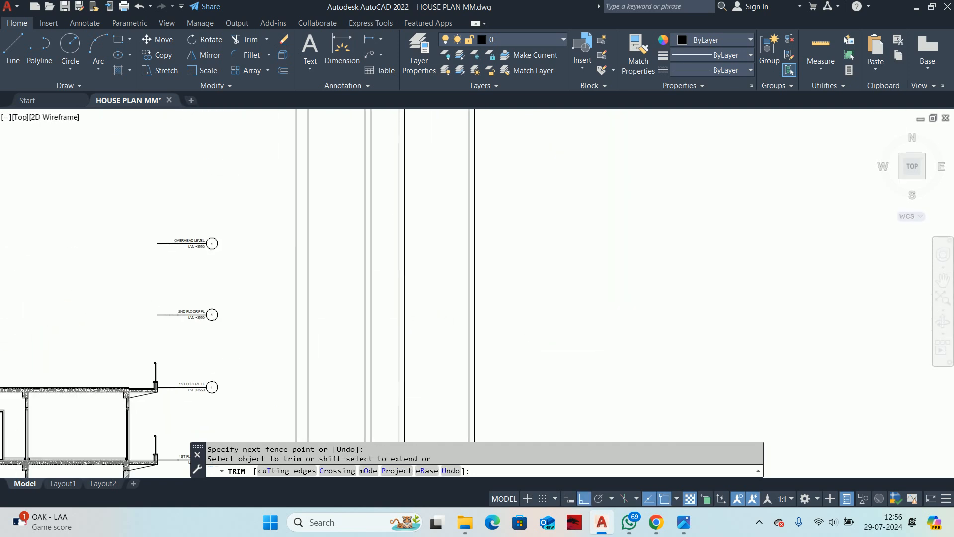
{"action": "scroll", "coordinate": [388, 312], "scroll_direction": "up", "scroll_amount": 8}
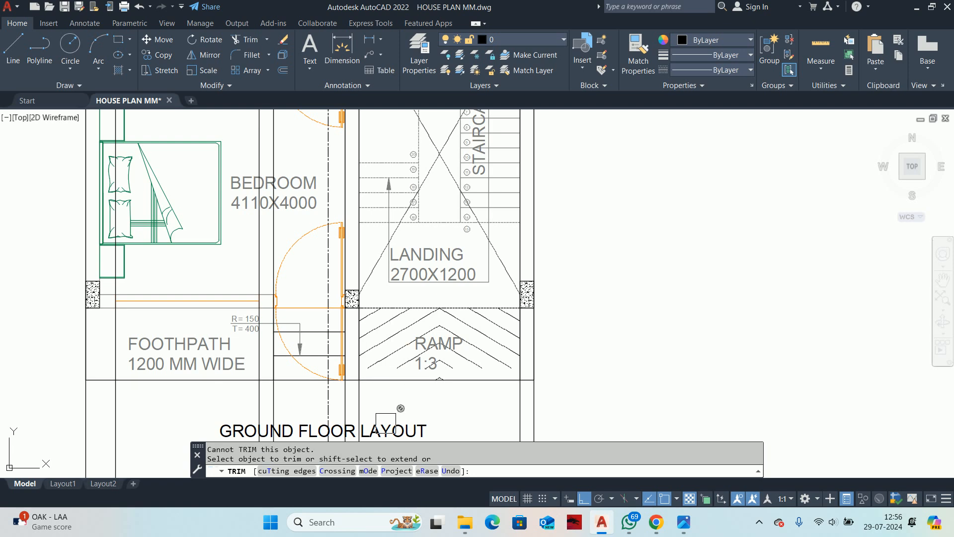
{"action": "middle_click_drag", "start_coordinate": [386, 423], "coordinate": [409, 358]}
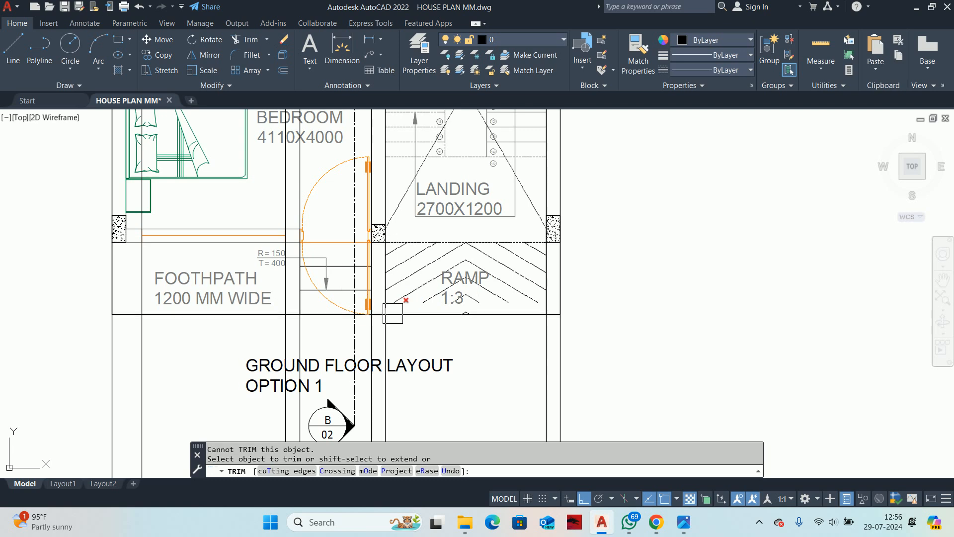
{"action": "mouse_move", "coordinate": [393, 313]}
{"action": "middle_mouse_down"}
{"action": "mouse_move", "coordinate": [400, 210]}
{"action": "mouse_move", "coordinate": [400, 316]}
{"action": "mouse_move", "coordinate": [431, 161]}
{"action": "middle_mouse_up"}
{"action": "scroll", "coordinate": [391, 276], "scroll_direction": "down", "scroll_amount": 3}
{"action": "middle_click_drag", "start_coordinate": [415, 349], "coordinate": [421, 221]}
{"action": "middle_click_drag", "start_coordinate": [417, 324], "coordinate": [485, 155]}
{"action": "scroll", "coordinate": [496, 238], "scroll_direction": "up", "scroll_amount": 6}
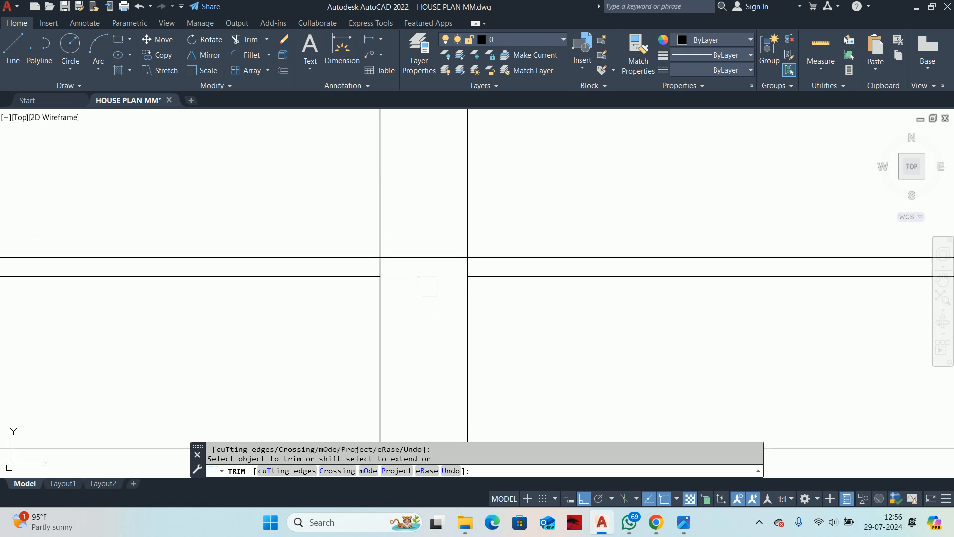
{"action": "scroll", "coordinate": [389, 291], "scroll_direction": "down", "scroll_amount": 4}
{"action": "scroll", "coordinate": [378, 293], "scroll_direction": "down", "scroll_amount": 2}
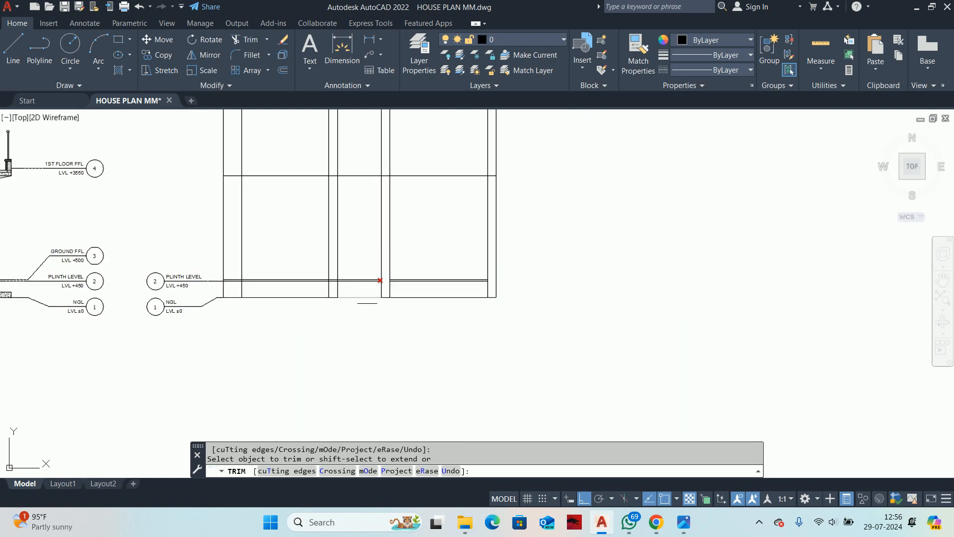
{"action": "scroll", "coordinate": [386, 280], "scroll_direction": "up", "scroll_amount": 4}
{"action": "key", "text": "Return"}
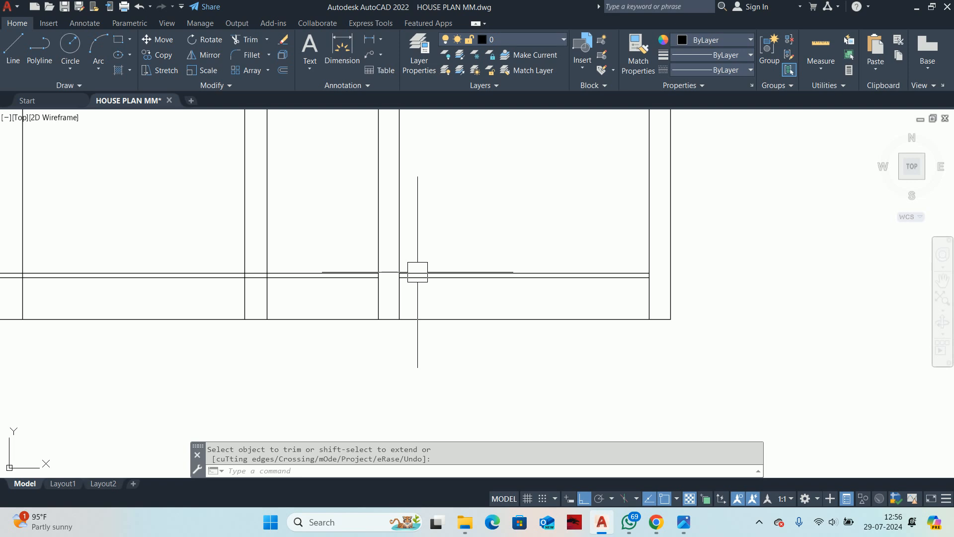
{"action": "type", "text": "o"}
{"action": "key", "text": "Return"}
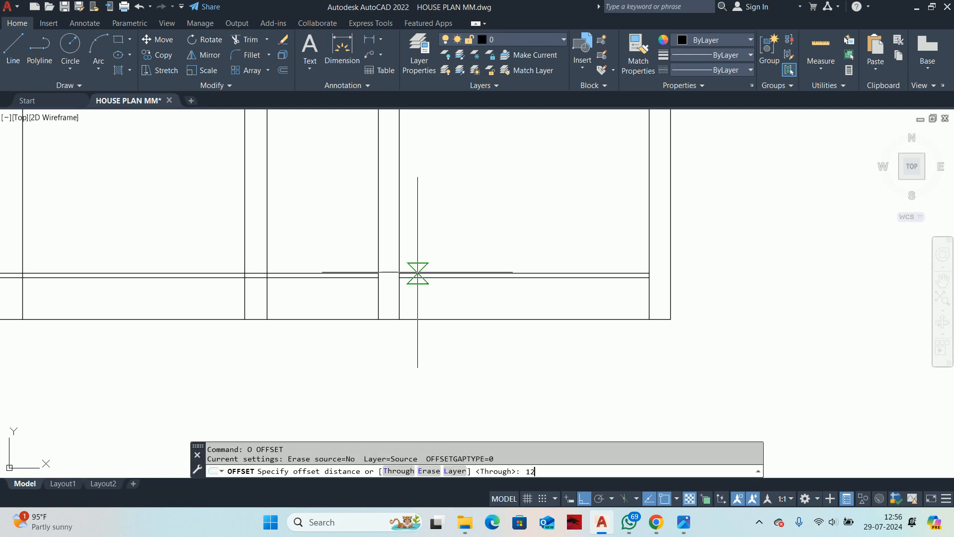
{"action": "type", "text": "12"}
{"action": "key", "text": "Return"}
{"action": "scroll", "coordinate": [418, 273], "scroll_direction": "up", "scroll_amount": 4}
{"action": "key", "text": "Escape"}
{"action": "key", "text": "Return"}
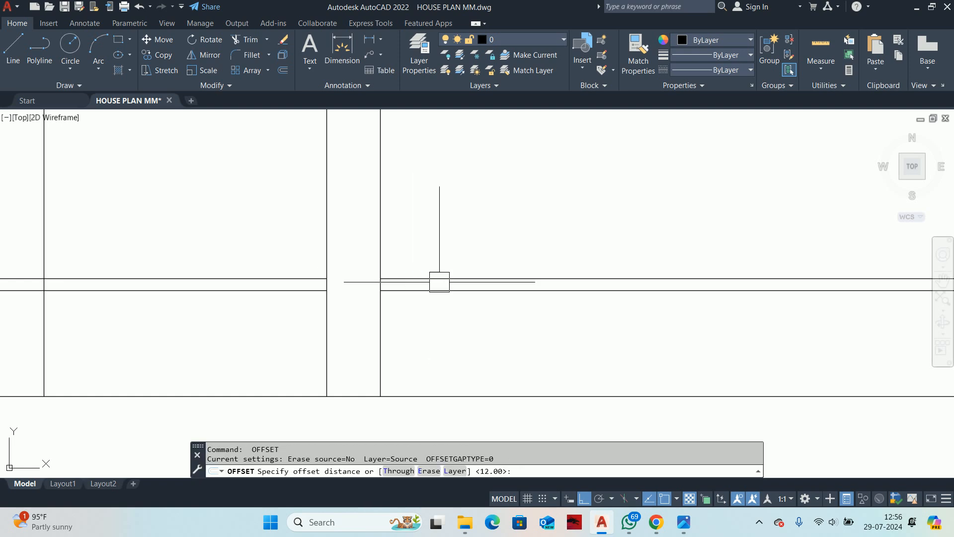
{"action": "key", "text": "Escape"}
Step: Offset the Ground FFL line over the ramp 150 mm upward, after quick-measuring the gaps around it
{"action": "left_click", "coordinate": [822, 51]}
{"action": "key", "text": "Escape"}
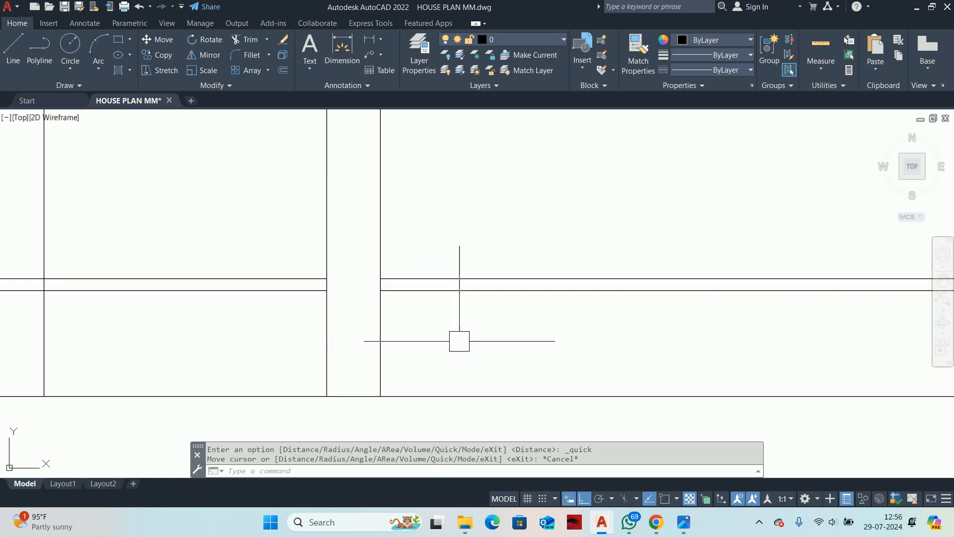
{"action": "key", "text": "Escape"}
{"action": "type", "text": "o"}
{"action": "key", "text": "Return"}
{"action": "type", "text": "15"}
{"action": "key", "text": "Return"}
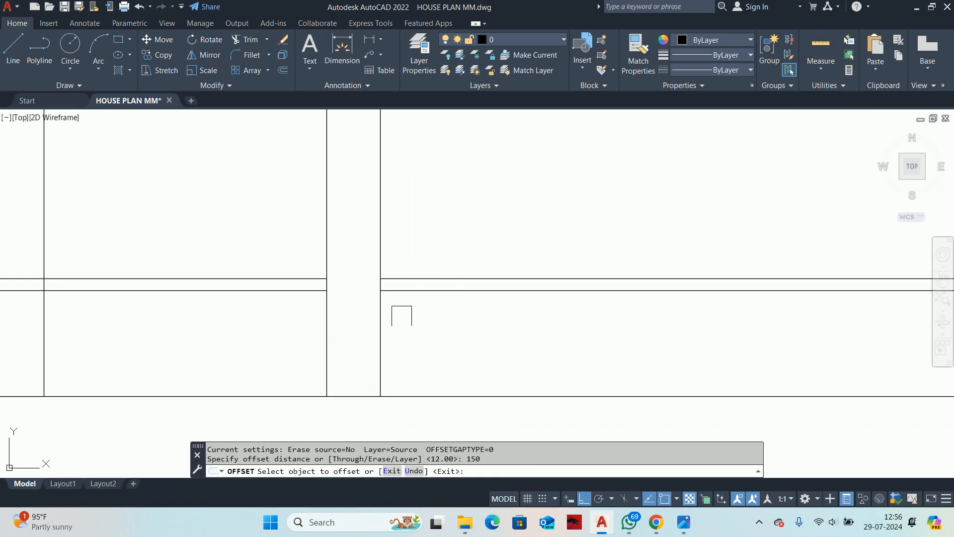
{"action": "scroll", "coordinate": [400, 315], "scroll_direction": "up", "scroll_amount": 3}
{"action": "left_click", "coordinate": [401, 260]}
{"action": "left_click", "coordinate": [402, 219]}
{"action": "scroll", "coordinate": [422, 328], "scroll_direction": "down", "scroll_amount": 1}
{"action": "key", "text": "Escape"}
{"action": "key", "text": "Escape"}
{"action": "key", "text": "Escape"}
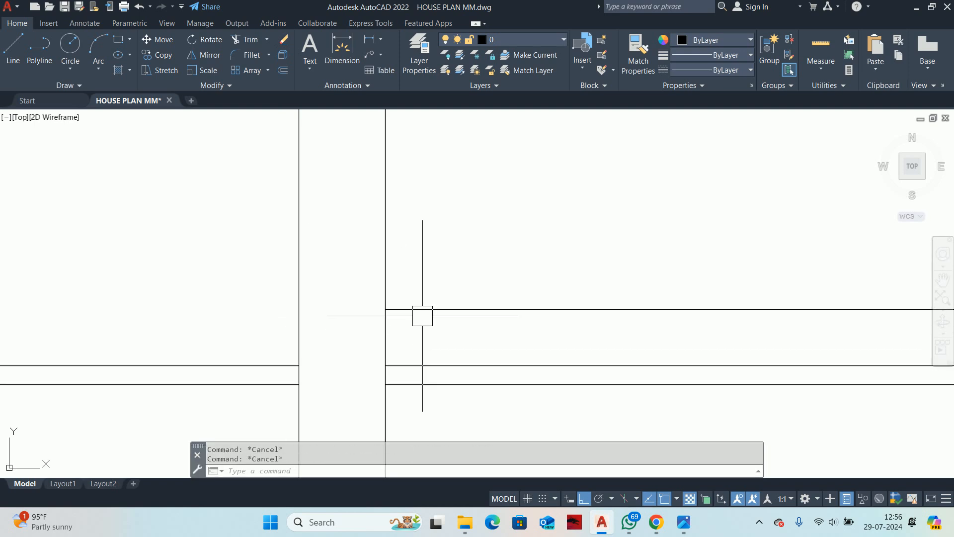
Step: Extend the offset line across the narrow strip beside the ramp and trim the excess lines to close the side wall's top
{"action": "type", "text": "ex"}
{"action": "key", "text": "Return"}
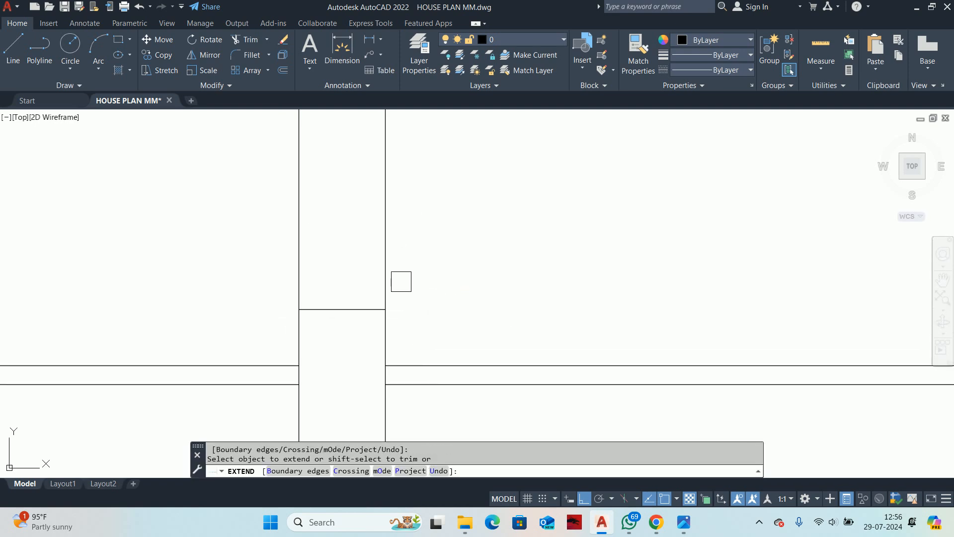
{"action": "scroll", "coordinate": [478, 283], "scroll_direction": "down", "scroll_amount": 2}
{"action": "middle_click_drag", "start_coordinate": [479, 282], "coordinate": [520, 290]}
{"action": "left_click", "coordinate": [471, 309]}
{"action": "key", "text": "Escape"}
{"action": "key", "text": "Escape"}
{"action": "key", "text": "Escape"}
{"action": "scroll", "coordinate": [515, 366], "scroll_direction": "down", "scroll_amount": 1}
{"action": "middle_click_drag", "start_coordinate": [512, 358], "coordinate": [468, 333]}
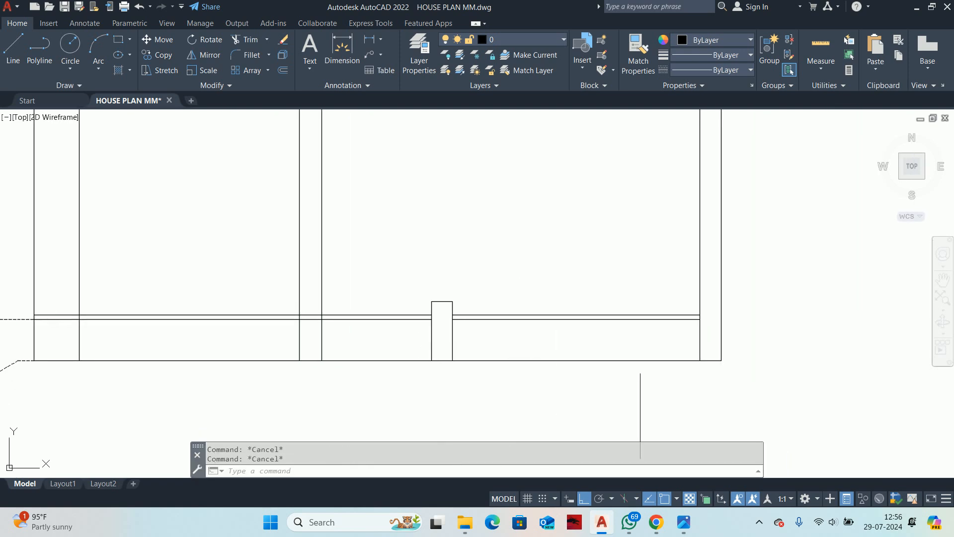
Step: Draw a vertical line at the middle of the ramp from the plinth line down to the NGL line
{"action": "type", "text": "l"}
{"action": "key", "text": "Return"}
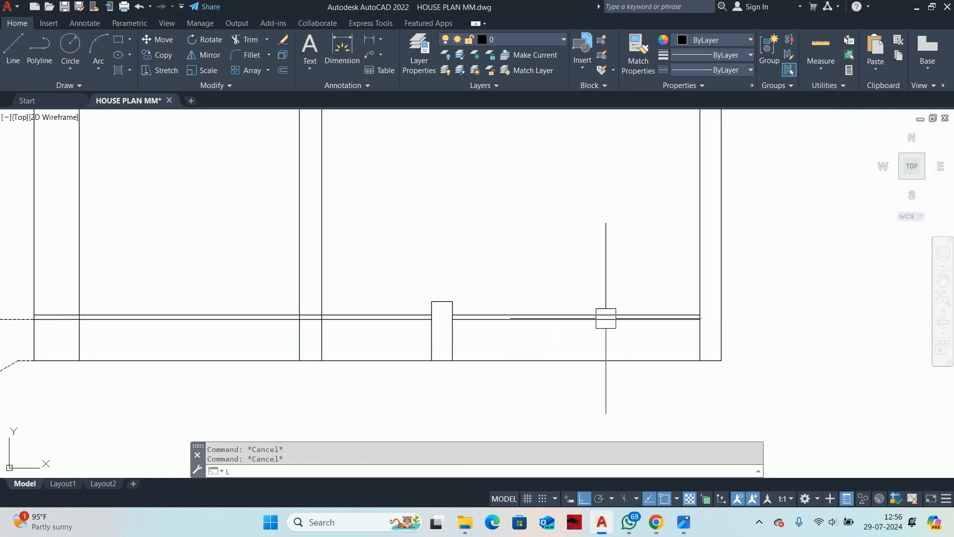
{"action": "left_click", "coordinate": [578, 320]}
{"action": "left_click", "coordinate": [574, 361]}
{"action": "key", "text": "Escape"}
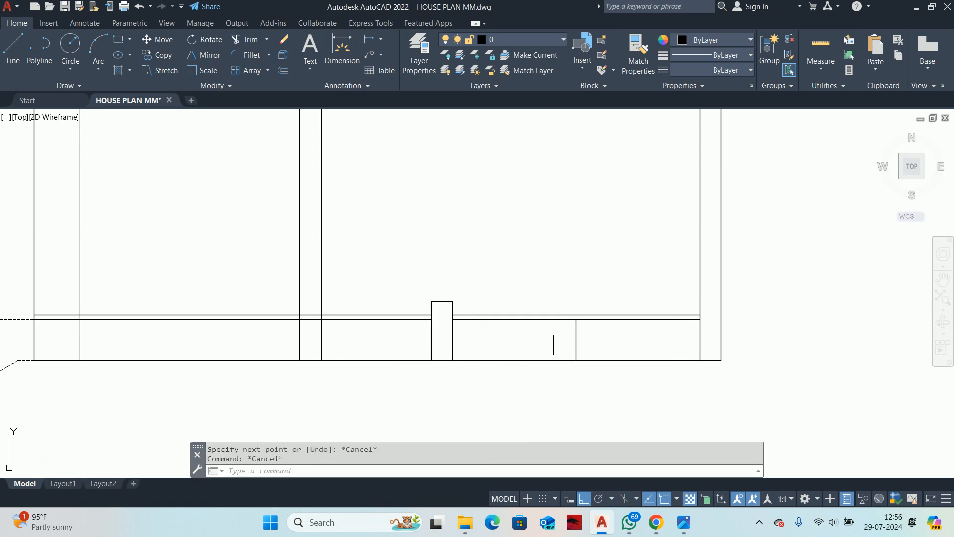
Step: Examine how the ramp is drawn at the front of the ground floor layout
{"action": "scroll", "coordinate": [557, 333], "scroll_direction": "down", "scroll_amount": 8}
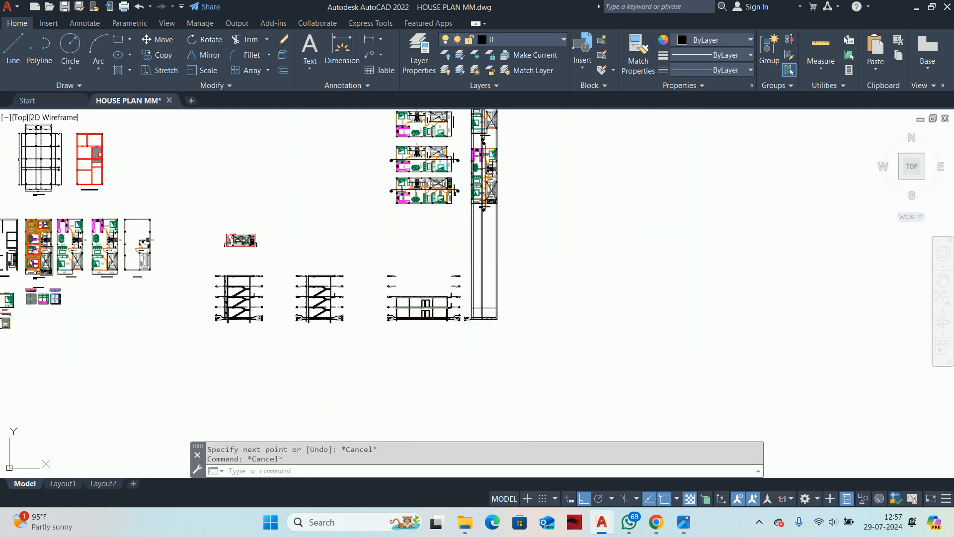
{"action": "scroll", "coordinate": [521, 251], "scroll_direction": "up", "scroll_amount": 4}
{"action": "scroll", "coordinate": [535, 271], "scroll_direction": "up", "scroll_amount": 3}
{"action": "scroll", "coordinate": [426, 348], "scroll_direction": "down", "scroll_amount": 2}
{"action": "middle_click_drag", "start_coordinate": [433, 355], "coordinate": [445, 219]}
{"action": "scroll", "coordinate": [446, 332], "scroll_direction": "down", "scroll_amount": 2}
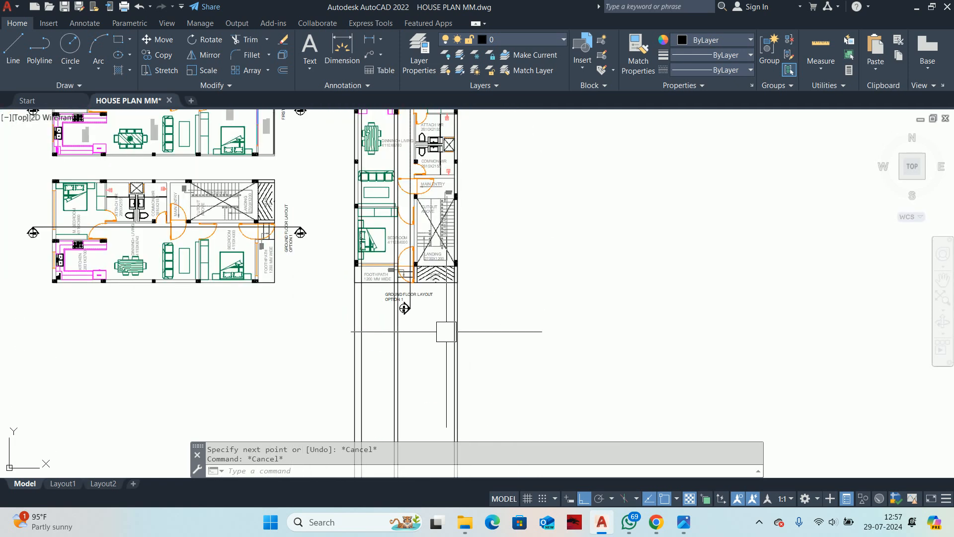
{"action": "middle_click_drag", "start_coordinate": [446, 332], "coordinate": [520, 163]}
{"action": "scroll", "coordinate": [512, 354], "scroll_direction": "up", "scroll_amount": 8}
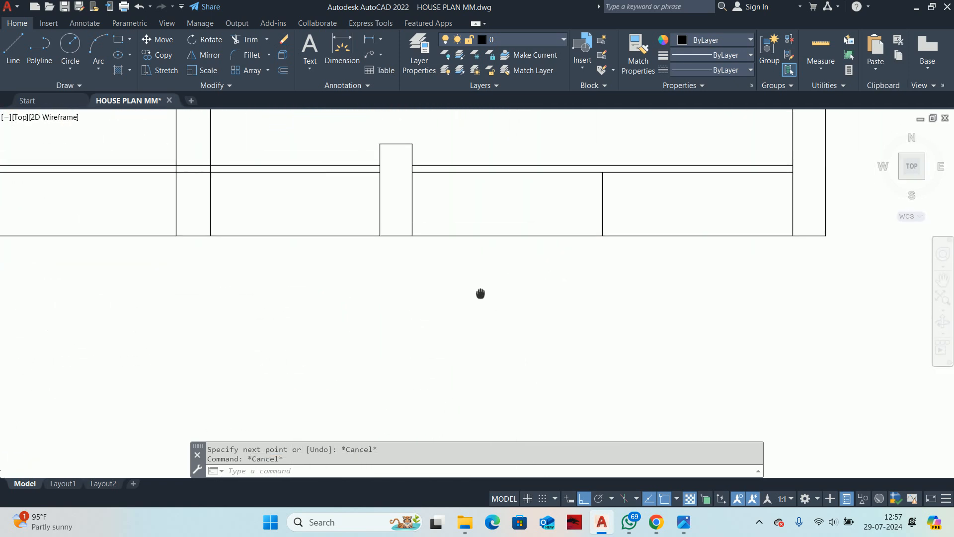
{"action": "middle_click_drag", "start_coordinate": [456, 313], "coordinate": [443, 341]}
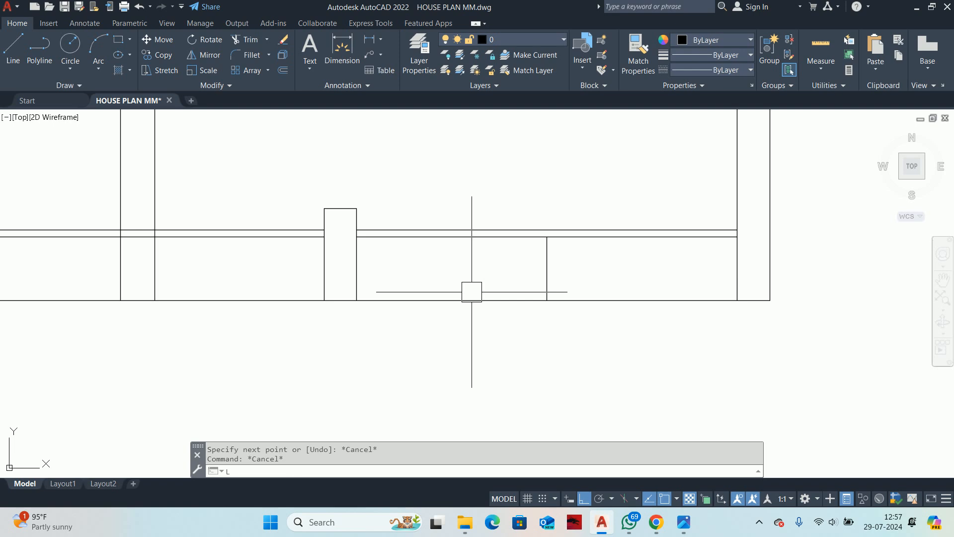
Step: Draw two sloping lines from the ramp's lower corners to the upper end of its vertical centre line
{"action": "key", "text": "Return"}
{"action": "left_click", "coordinate": [357, 301]}
{"action": "left_click", "coordinate": [547, 236]}
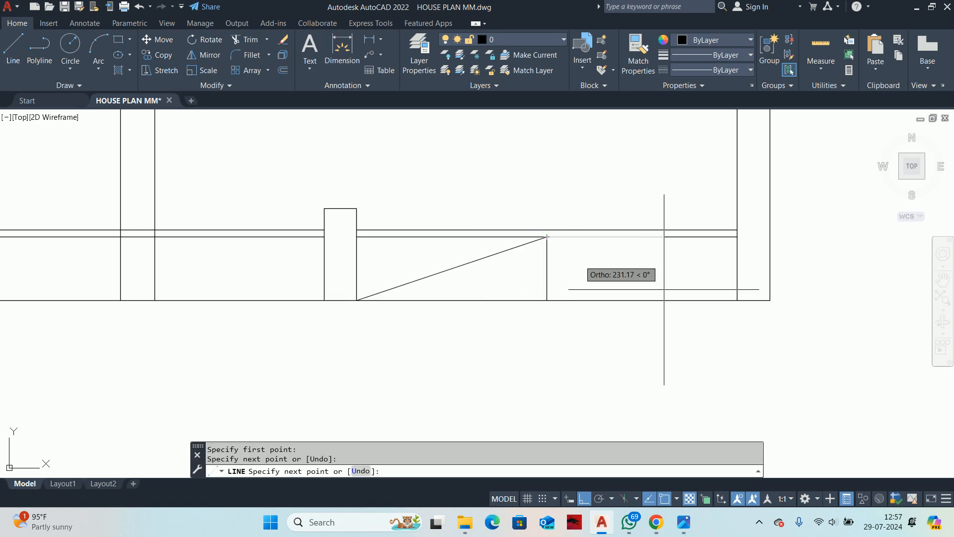
{"action": "left_click", "coordinate": [737, 300]}
{"action": "key", "text": "Escape"}
{"action": "scroll", "coordinate": [505, 351], "scroll_direction": "down", "scroll_amount": 2}
{"action": "key", "text": "Escape"}
{"action": "key", "text": "Escape"}
{"action": "scroll", "coordinate": [487, 315], "scroll_direction": "up", "scroll_amount": 3}
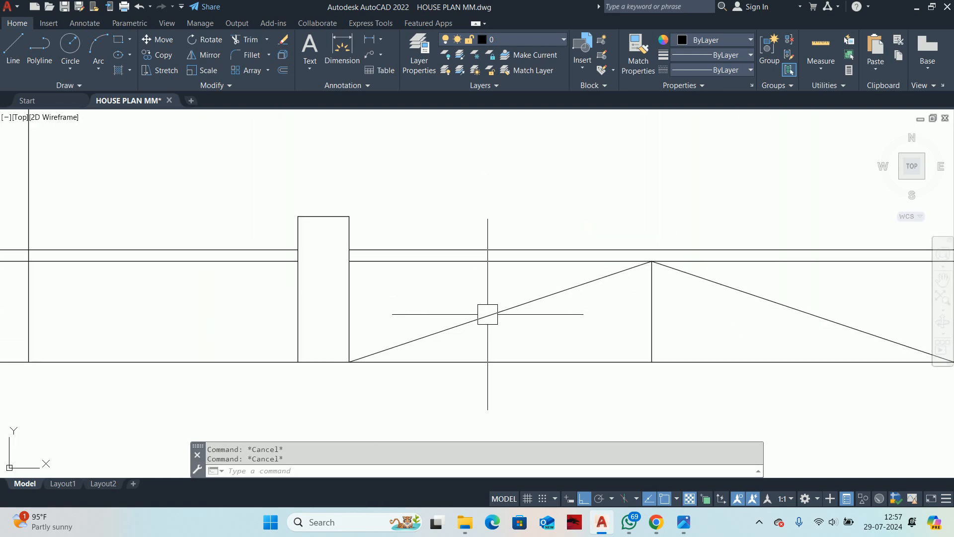
{"action": "type", "text": "o"}
{"action": "key", "text": "Return"}
{"action": "left_click", "coordinate": [409, 306]}
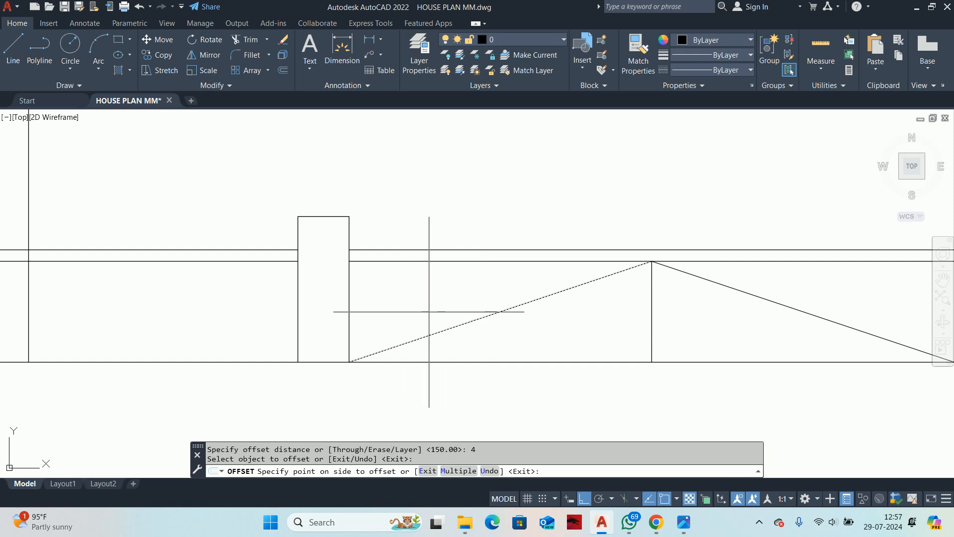
{"action": "key", "text": "Escape"}
Step: Offset the sloping line nearest the side wall repeatedly by 100 mm, making three copies above it and three below
{"action": "key", "text": "Return"}
{"action": "type", "text": "10"}
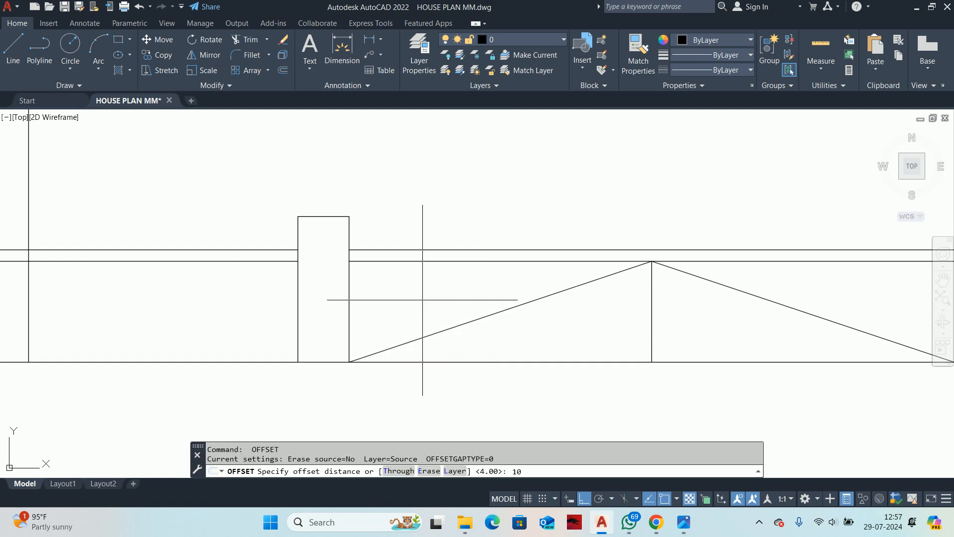
{"action": "type", "text": "0"}
{"action": "key", "text": "Return"}
{"action": "left_click", "coordinate": [427, 335]}
{"action": "left_click", "coordinate": [415, 304]}
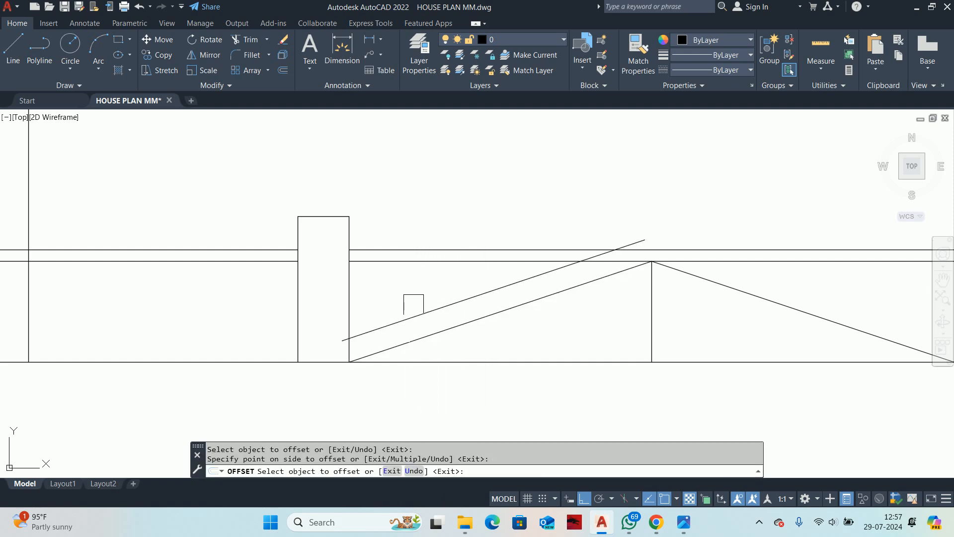
{"action": "left_click", "coordinate": [426, 313]}
{"action": "left_click", "coordinate": [432, 296]}
{"action": "left_click", "coordinate": [434, 287]}
{"action": "left_click", "coordinate": [369, 266]}
{"action": "middle_click_drag", "start_coordinate": [521, 290], "coordinate": [427, 297]}
{"action": "left_click", "coordinate": [431, 313]}
{"action": "left_click", "coordinate": [460, 338]}
{"action": "left_click", "coordinate": [460, 320]}
{"action": "left_click", "coordinate": [473, 335]}
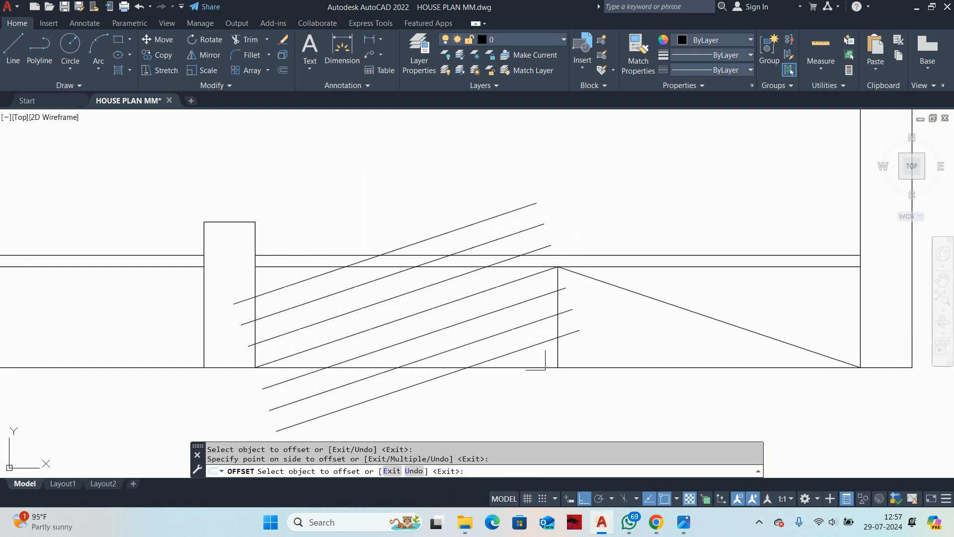
Step: Trim the ends of the offset sloping lines that pass the ramp's centre line or rise above the plinth line
{"action": "key", "text": "Escape"}
{"action": "type", "text": "TR"}
{"action": "key", "text": "Return"}
{"action": "scroll", "coordinate": [559, 342], "scroll_direction": "up", "scroll_amount": 2}
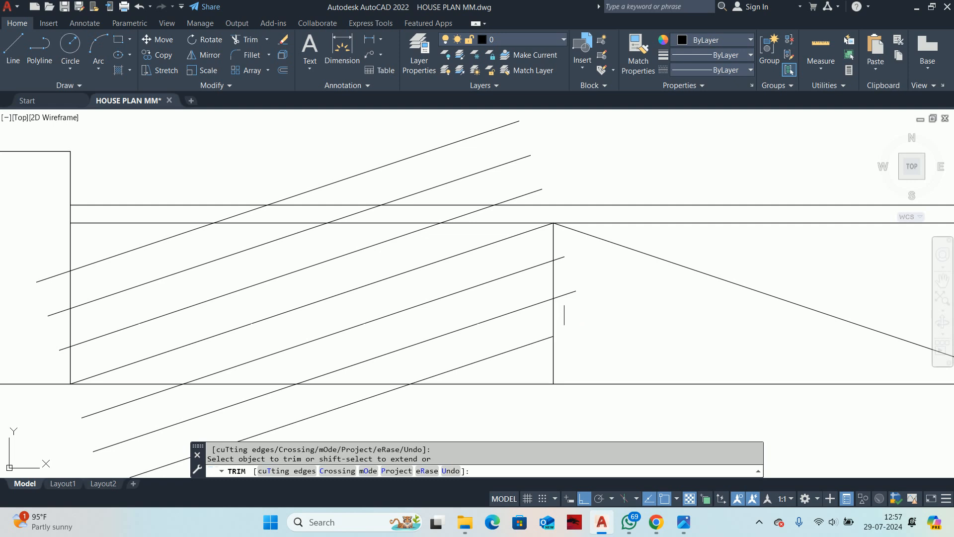
{"action": "scroll", "coordinate": [565, 260], "scroll_direction": "up", "scroll_amount": 3}
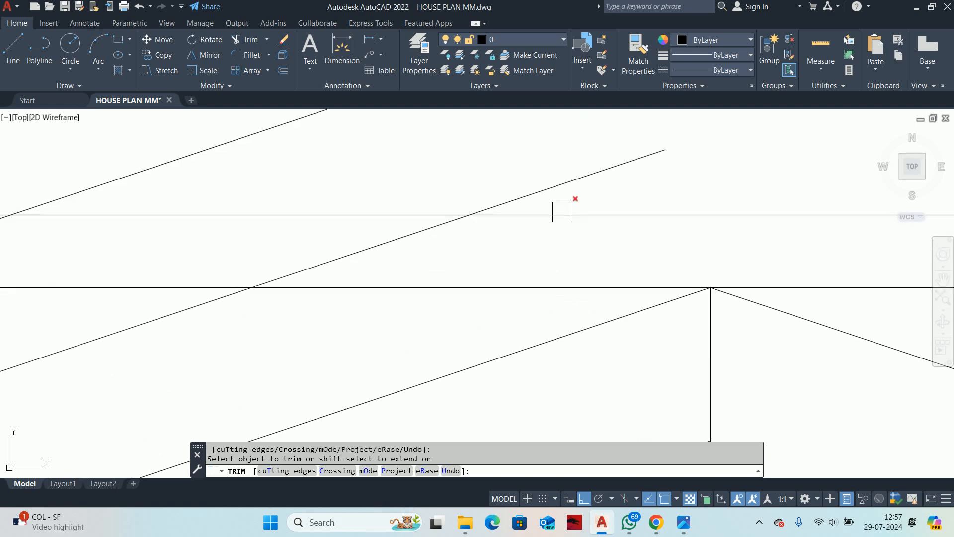
{"action": "middle_click_drag", "start_coordinate": [558, 185], "coordinate": [623, 215]}
{"action": "left_click_drag", "start_coordinate": [577, 196], "coordinate": [424, 160]}
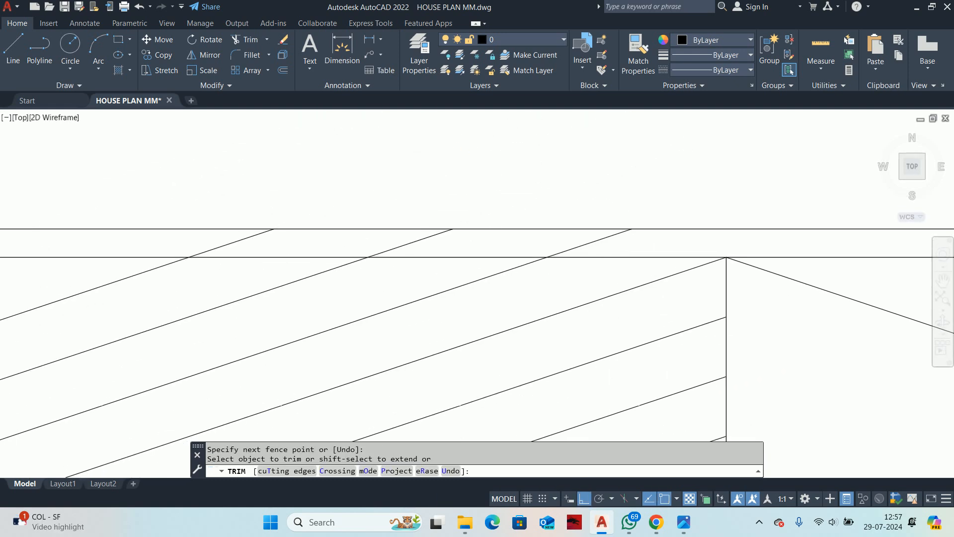
{"action": "scroll", "coordinate": [253, 241], "scroll_direction": "up", "scroll_amount": 2}
{"action": "left_click", "coordinate": [225, 239]}
{"action": "middle_click_drag", "start_coordinate": [727, 244], "coordinate": [363, 257]}
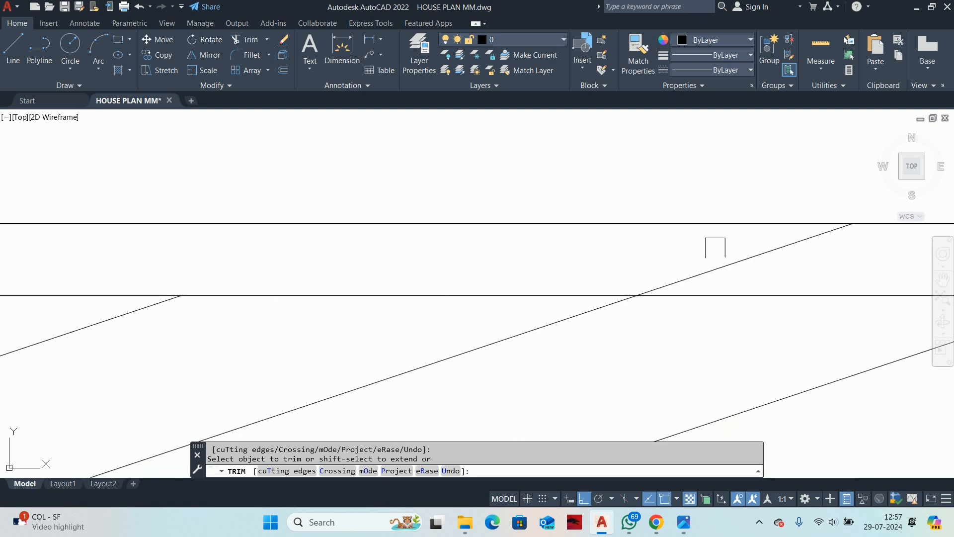
{"action": "scroll", "coordinate": [744, 249], "scroll_direction": "down", "scroll_amount": 4}
Step: Trim the remaining ends of the sloping lines inside the ramp's side wall and below the NGL line
{"action": "scroll", "coordinate": [310, 286], "scroll_direction": "up", "scroll_amount": 2}
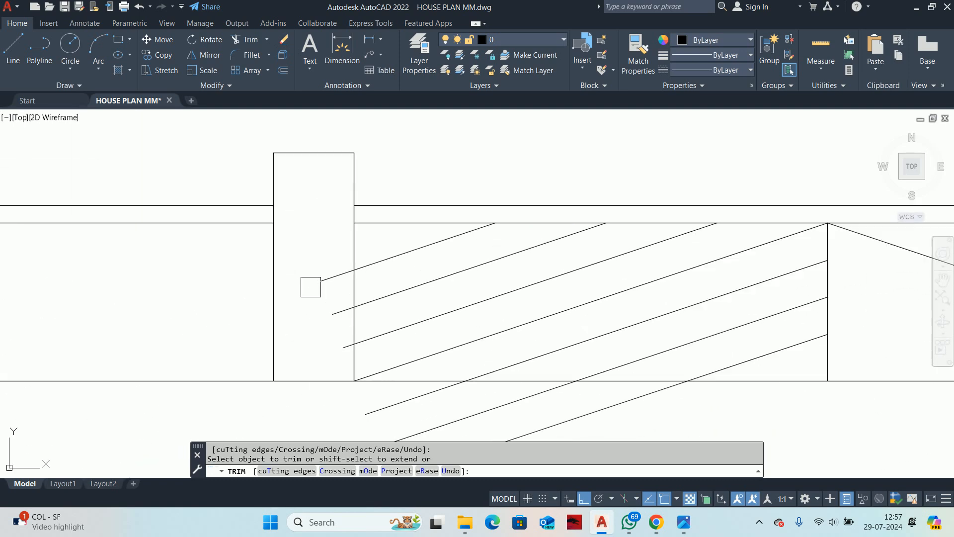
{"action": "middle_click_drag", "start_coordinate": [347, 377], "coordinate": [300, 258]}
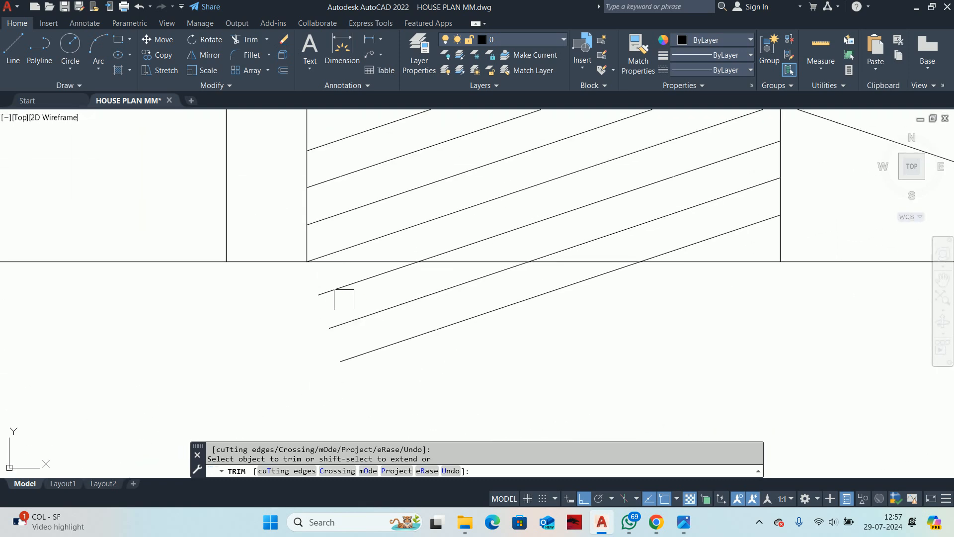
{"action": "scroll", "coordinate": [468, 328], "scroll_direction": "down", "scroll_amount": 4}
{"action": "scroll", "coordinate": [511, 298], "scroll_direction": "up", "scroll_amount": 4}
{"action": "key", "text": "Escape"}
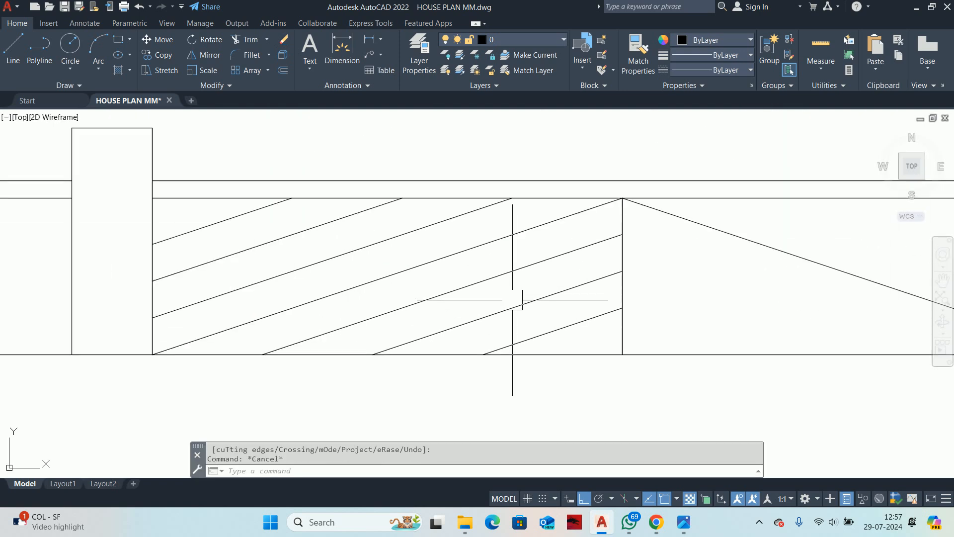
{"action": "type", "text": "mi"}
{"action": "key", "text": "Return"}
{"action": "key", "text": "Escape"}
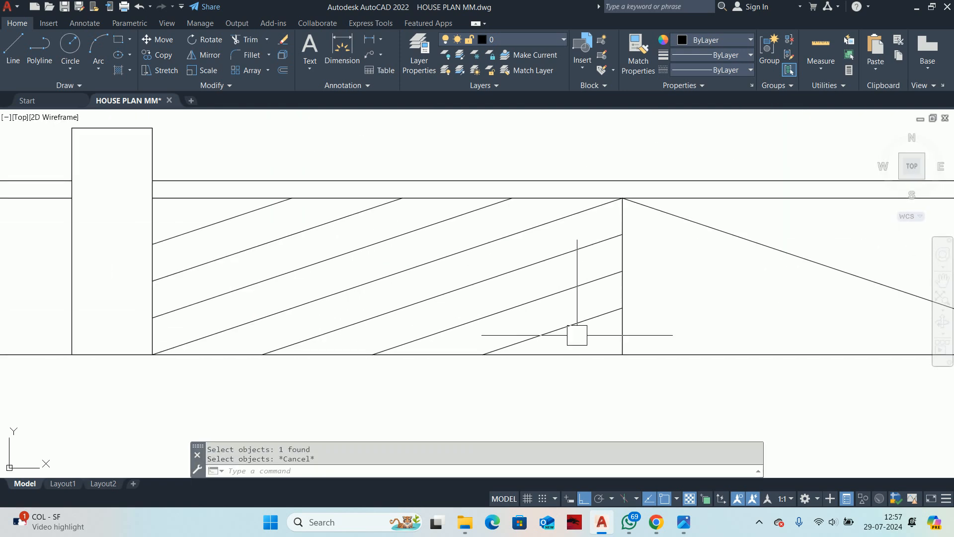
Step: Mirror the six offset sloping lines about the ramp's vertical centre line, keeping the originals, to complete the chevron pattern
{"action": "key", "text": "Return"}
{"action": "left_click", "coordinate": [592, 335]}
{"action": "left_click", "coordinate": [444, 273]}
{"action": "left_click", "coordinate": [347, 255]}
{"action": "left_click", "coordinate": [269, 244]}
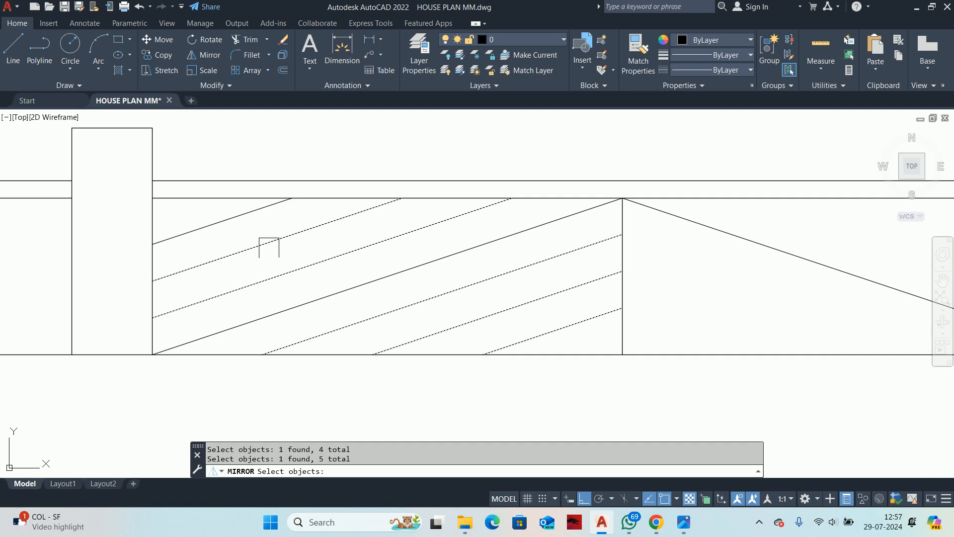
{"action": "key", "text": "Return"}
{"action": "left_click", "coordinate": [622, 198]}
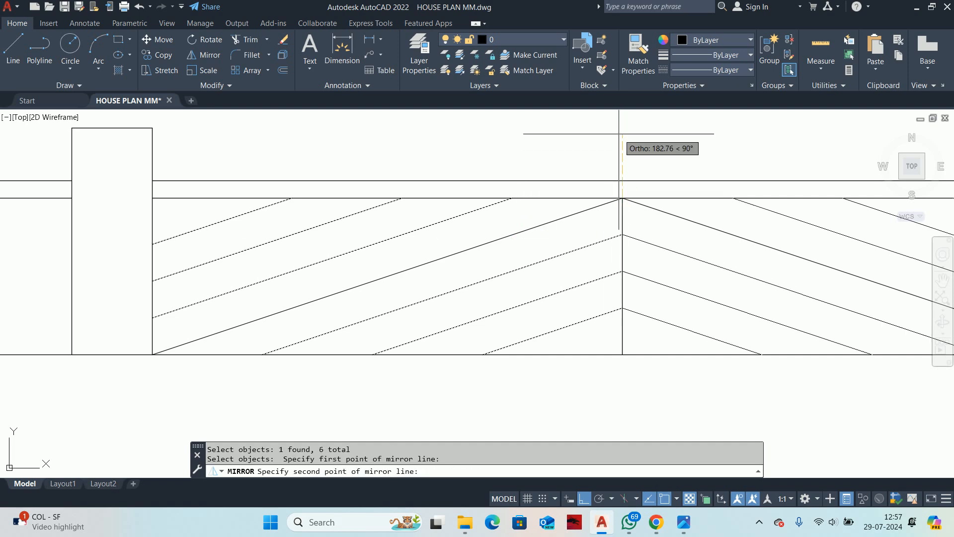
{"action": "left_click", "coordinate": [622, 133]}
{"action": "key", "text": "Return"}
{"action": "key", "text": "Escape"}
{"action": "scroll", "coordinate": [602, 224], "scroll_direction": "down", "scroll_amount": 3}
{"action": "middle_click_drag", "start_coordinate": [597, 237], "coordinate": [536, 251]}
{"action": "key", "text": "Escape"}
Step: Compare the entrance steps and side wall next to the ramp in the ground floor layout with the elevation
{"action": "scroll", "coordinate": [511, 259], "scroll_direction": "down", "scroll_amount": 3}
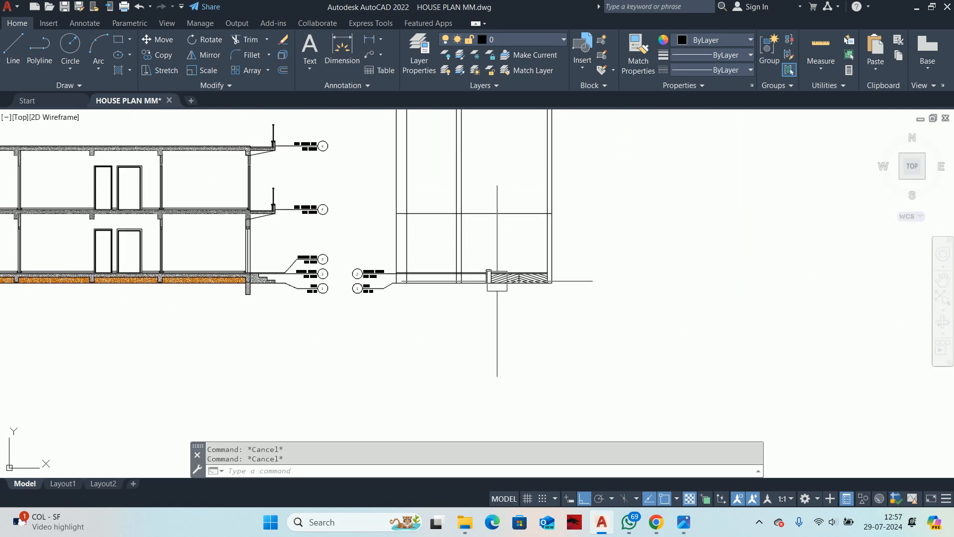
{"action": "scroll", "coordinate": [509, 260], "scroll_direction": "up", "scroll_amount": 4}
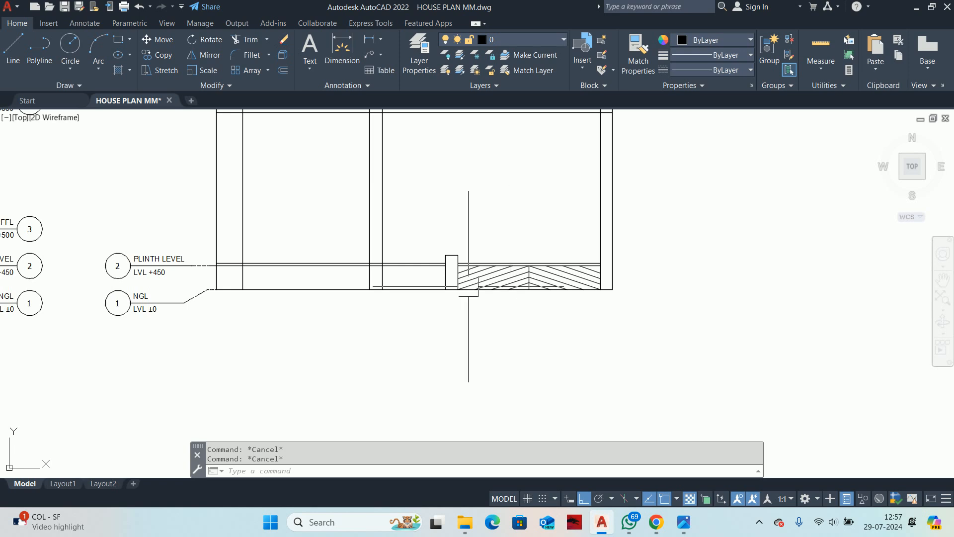
{"action": "scroll", "coordinate": [468, 290], "scroll_direction": "down", "scroll_amount": 8}
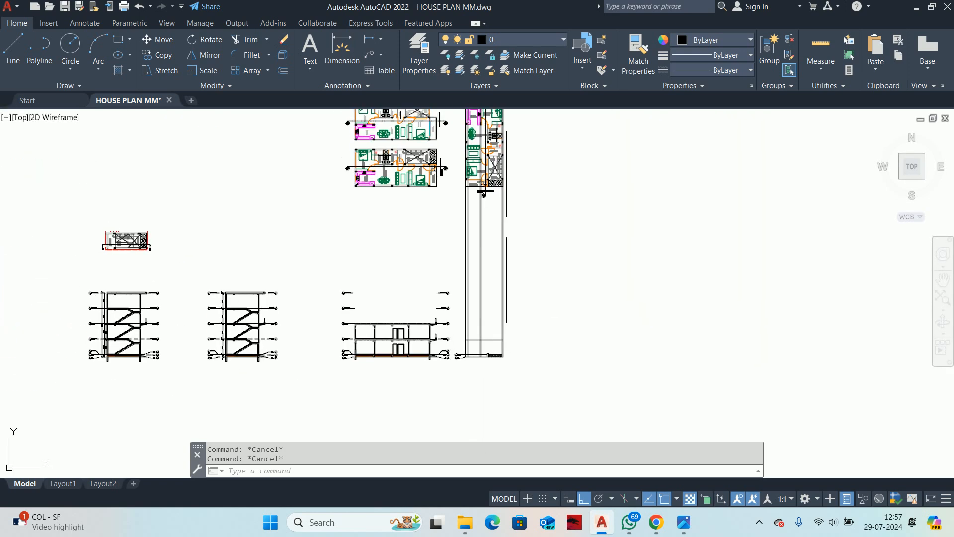
{"action": "scroll", "coordinate": [483, 192], "scroll_direction": "up", "scroll_amount": 8}
{"action": "scroll", "coordinate": [525, 242], "scroll_direction": "up", "scroll_amount": 3}
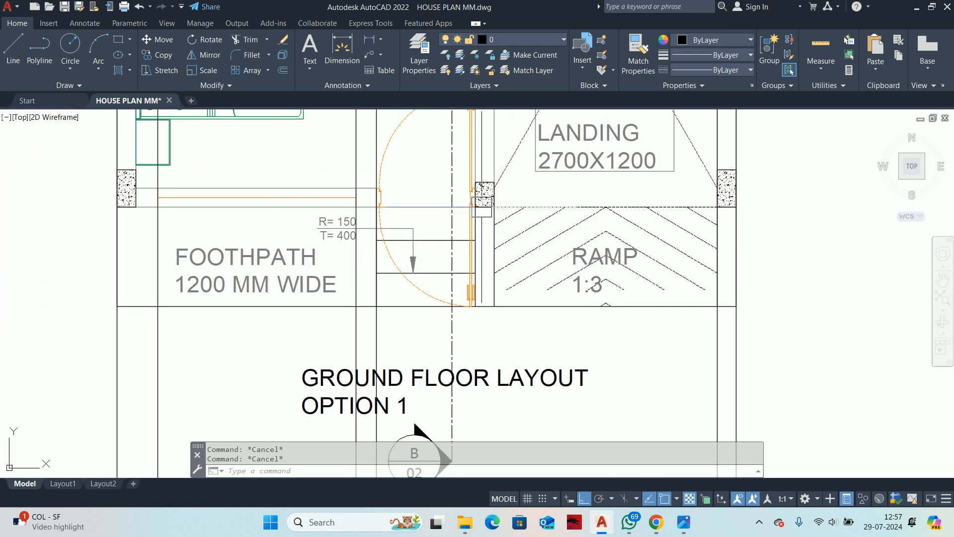
{"action": "scroll", "coordinate": [482, 207], "scroll_direction": "down", "scroll_amount": 6}
{"action": "scroll", "coordinate": [486, 392], "scroll_direction": "up", "scroll_amount": 5}
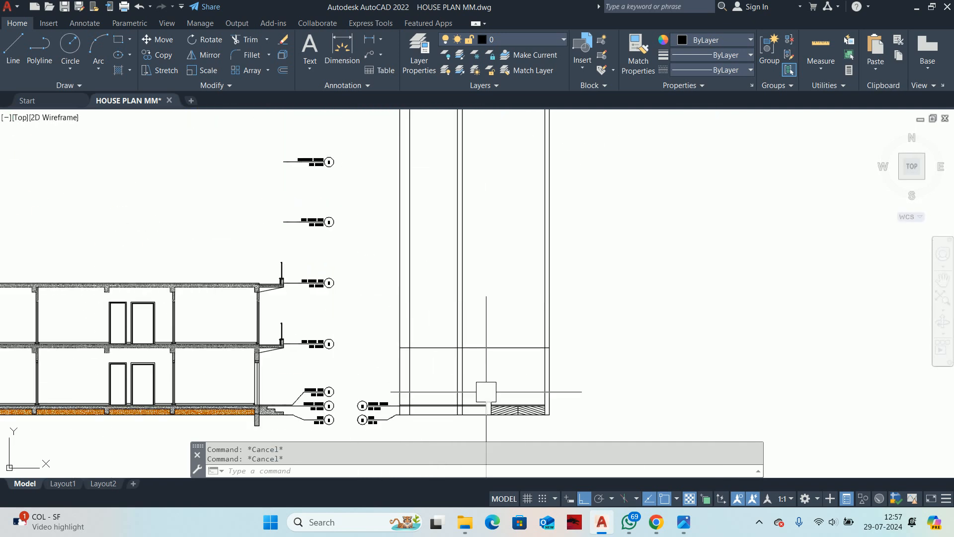
{"action": "scroll", "coordinate": [486, 391], "scroll_direction": "up", "scroll_amount": 4}
{"action": "type", "text": "l"}
{"action": "key", "text": "Return"}
{"action": "scroll", "coordinate": [379, 258], "scroll_direction": "up", "scroll_amount": 4}
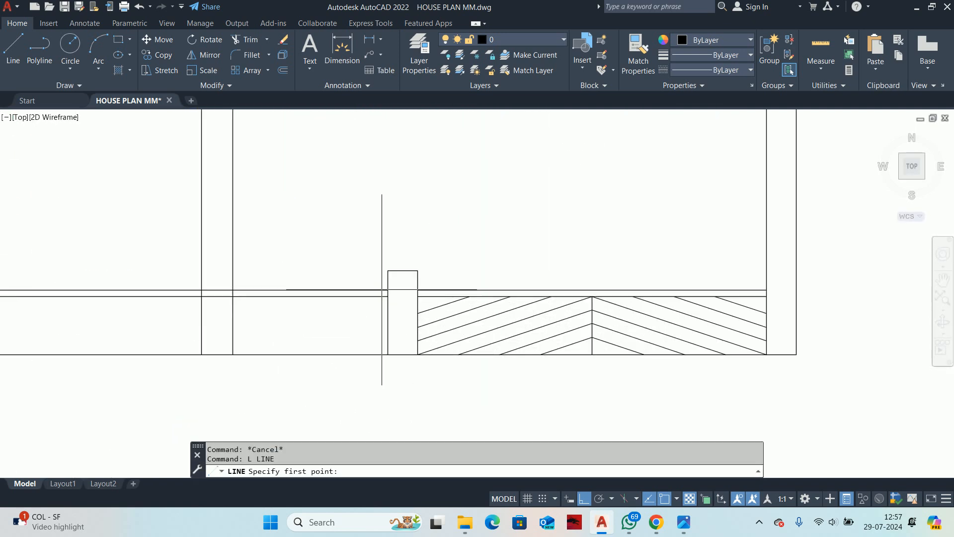
{"action": "left_click", "coordinate": [389, 287]}
{"action": "scroll", "coordinate": [369, 192], "scroll_direction": "down", "scroll_amount": 1}
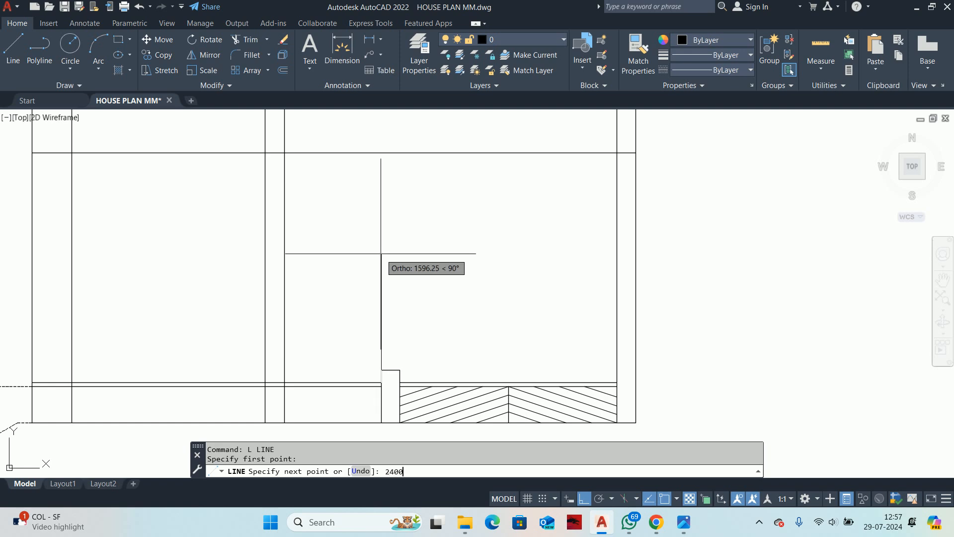
{"action": "type", "text": "2400"}
{"action": "scroll", "coordinate": [421, 230], "scroll_direction": "down", "scroll_amount": 5}
{"action": "key", "text": "Escape"}
Step: Draw a horizontal construction line from the section's lintel underside across the front elevation to mark the door head
{"action": "scroll", "coordinate": [258, 260], "scroll_direction": "up", "scroll_amount": 3}
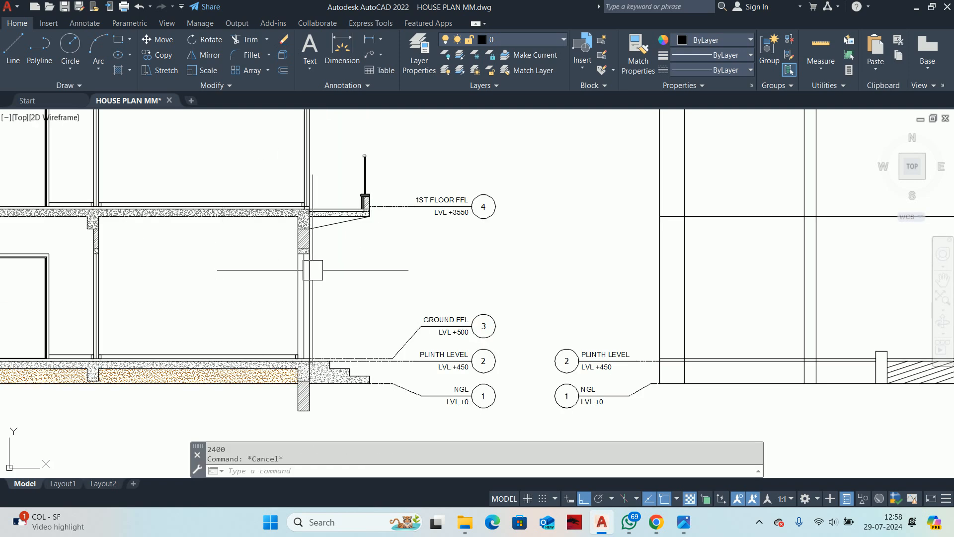
{"action": "type", "text": "xl"}
{"action": "key", "text": "Return"}
{"action": "type", "text": "h"}
{"action": "key", "text": "Return"}
{"action": "scroll", "coordinate": [273, 274], "scroll_direction": "up", "scroll_amount": 3}
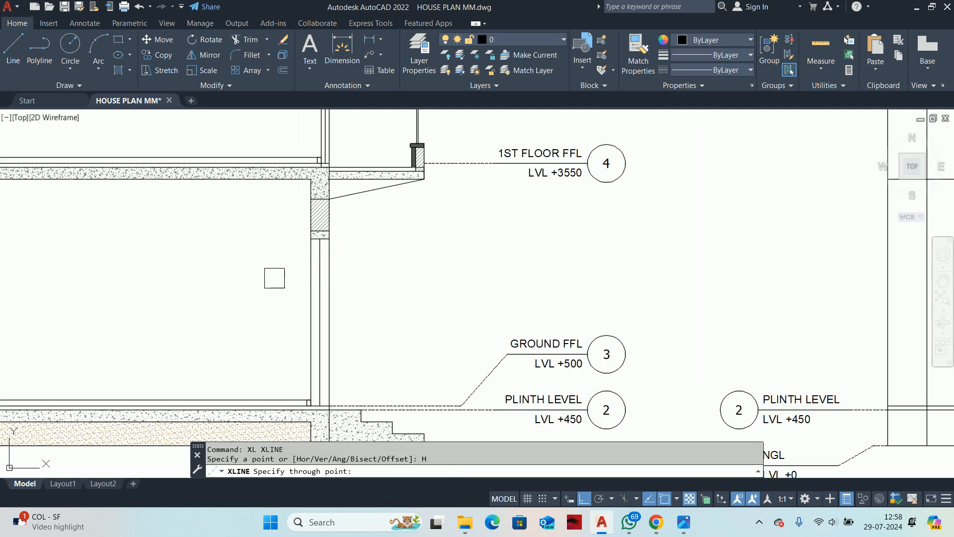
{"action": "scroll", "coordinate": [409, 177], "scroll_direction": "up", "scroll_amount": 2}
{"action": "left_click", "coordinate": [409, 178]}
{"action": "key", "text": "Escape"}
{"action": "key", "text": "Escape"}
{"action": "scroll", "coordinate": [443, 229], "scroll_direction": "down", "scroll_amount": 5}
{"action": "middle_click_drag", "start_coordinate": [587, 265], "coordinate": [127, 183]}
{"action": "key", "text": "Escape"}
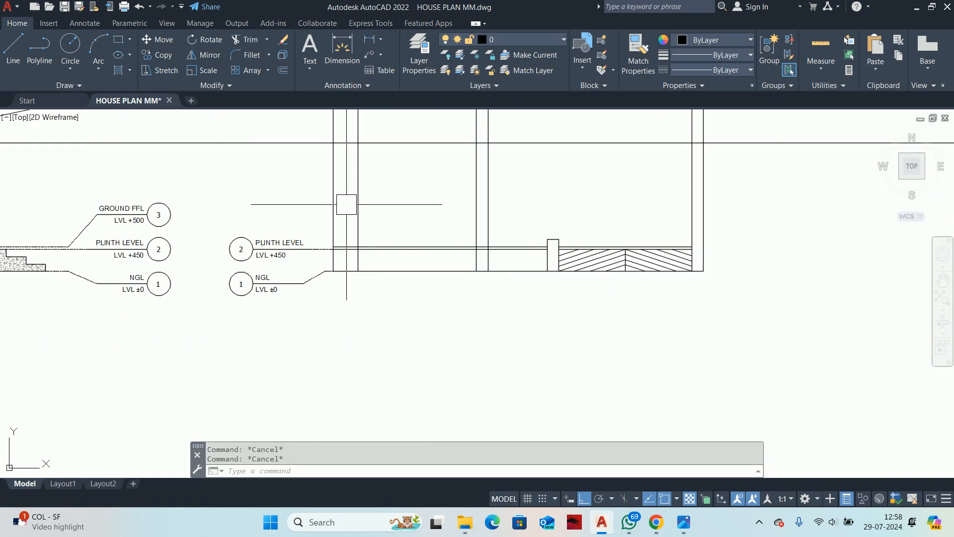
Step: Draw a vertical line from the top corner of the ramp's side wall up to the door head construction line
{"action": "middle_click_drag", "start_coordinate": [368, 210], "coordinate": [239, 240]}
{"action": "scroll", "coordinate": [353, 253], "scroll_direction": "up", "scroll_amount": 4}
{"action": "type", "text": "l"}
{"action": "key", "text": "Return"}
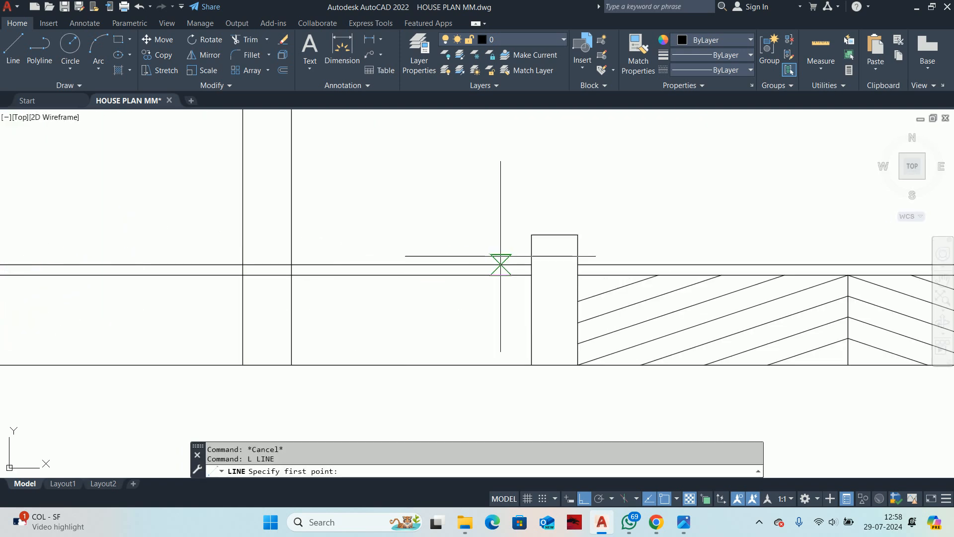
{"action": "left_click", "coordinate": [502, 261]}
{"action": "middle_click_drag", "start_coordinate": [529, 266], "coordinate": [489, 397]}
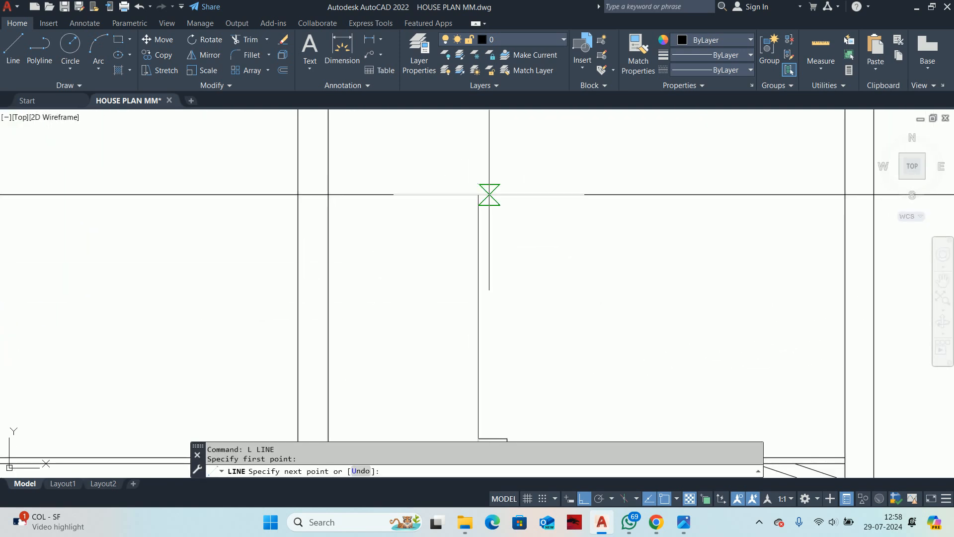
{"action": "left_click", "coordinate": [478, 194]}
{"action": "scroll", "coordinate": [477, 197], "scroll_direction": "up", "scroll_amount": 5}
{"action": "key", "text": "Escape"}
{"action": "middle_click_drag", "start_coordinate": [481, 188], "coordinate": [517, 258]}
{"action": "key", "text": "Escape"}
Step: Trim the door head line beyond the new vertical line and inside the middle wall, and trim the wall lines above it
{"action": "type", "text": "tr"}
{"action": "key", "text": "Return"}
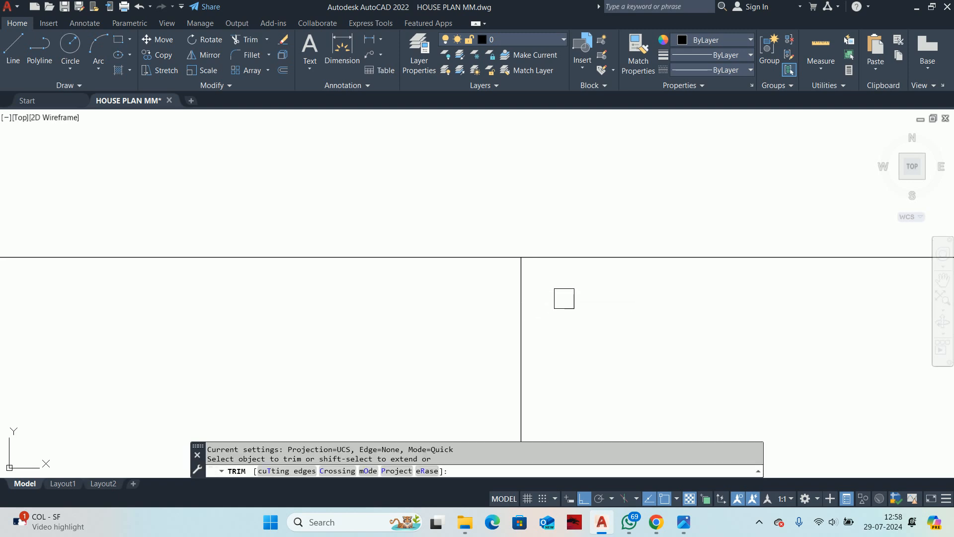
{"action": "middle_click_drag", "start_coordinate": [586, 298], "coordinate": [737, 317]}
{"action": "left_click", "coordinate": [677, 277]}
{"action": "middle_click_drag", "start_coordinate": [326, 350], "coordinate": [658, 345]}
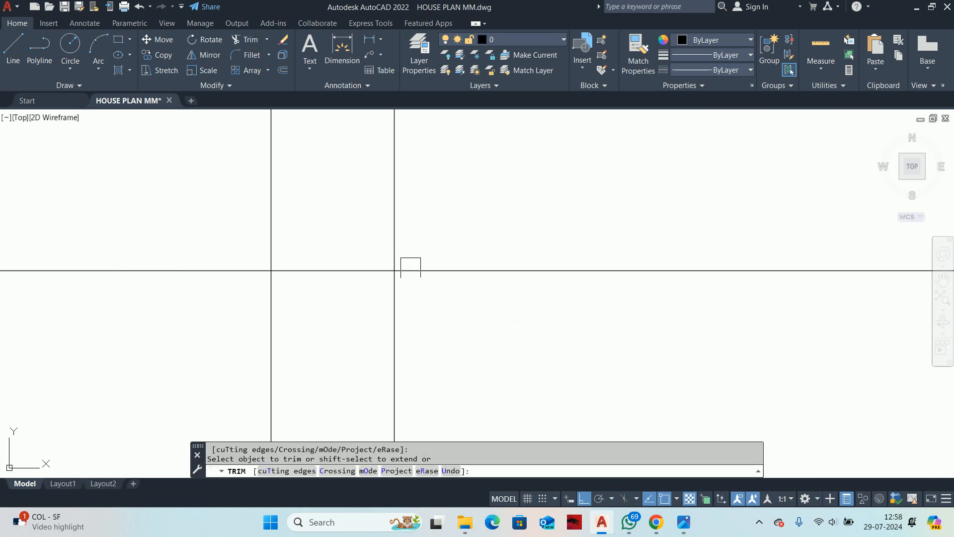
{"action": "scroll", "coordinate": [318, 213], "scroll_direction": "down", "scroll_amount": 4}
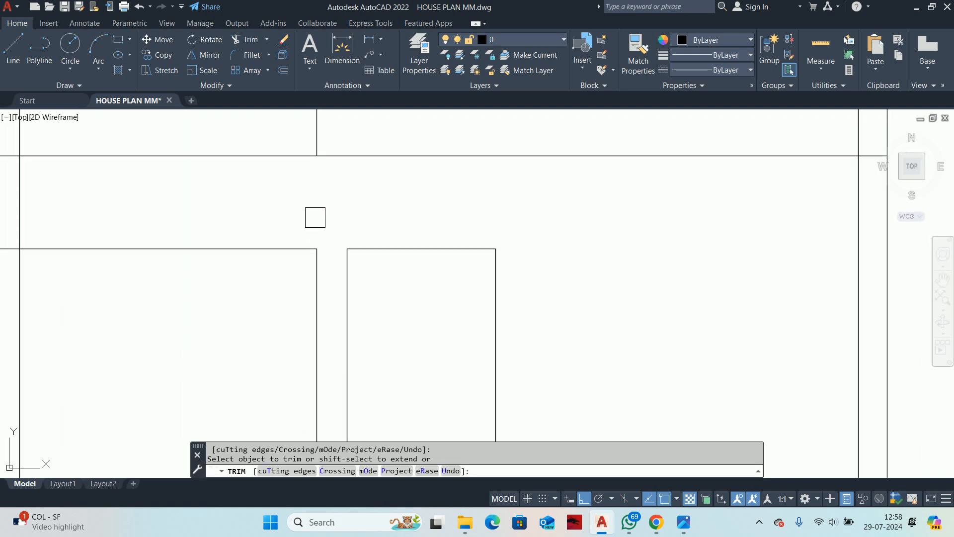
Step: Erase the leftover vertical wall line segment above the first horizontal slab line
{"action": "key", "text": "Escape"}
{"action": "left_click", "coordinate": [317, 190]}
{"action": "scroll", "coordinate": [317, 199], "scroll_direction": "down", "scroll_amount": 3}
{"action": "key", "text": "Delete"}
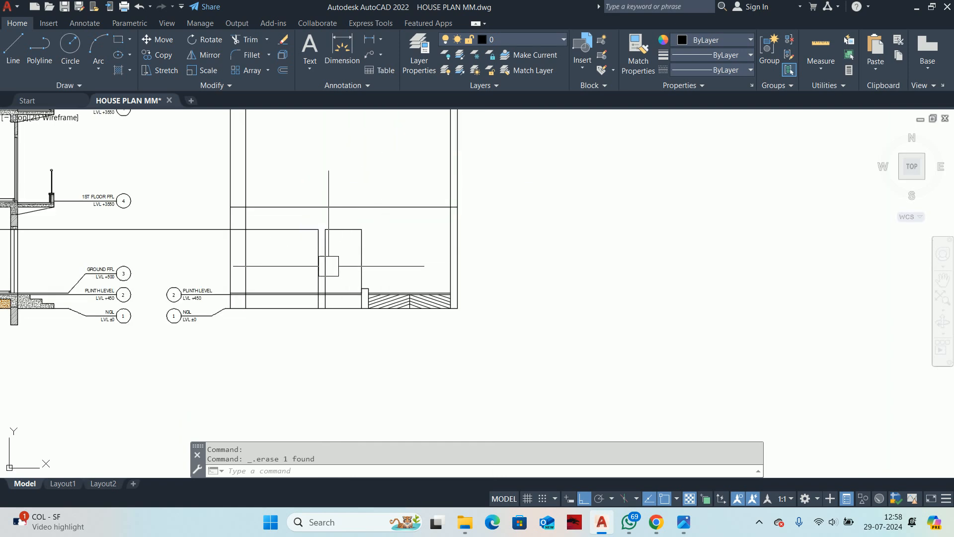
Step: Trim the middle wall's two vertical lines below the plinth line
{"action": "scroll", "coordinate": [308, 288], "scroll_direction": "up", "scroll_amount": 4}
{"action": "type", "text": "tr"}
{"action": "key", "text": "Return"}
{"action": "scroll", "coordinate": [354, 358], "scroll_direction": "up", "scroll_amount": 2}
{"action": "left_click_drag", "start_coordinate": [428, 362], "coordinate": [282, 374]}
Step: Try trimming the middle wall's lines between the ground floor line and the plinth line, and undo the trim
{"action": "scroll", "coordinate": [313, 312], "scroll_direction": "up", "scroll_amount": 3}
{"action": "left_click_drag", "start_coordinate": [385, 306], "coordinate": [702, 310]}
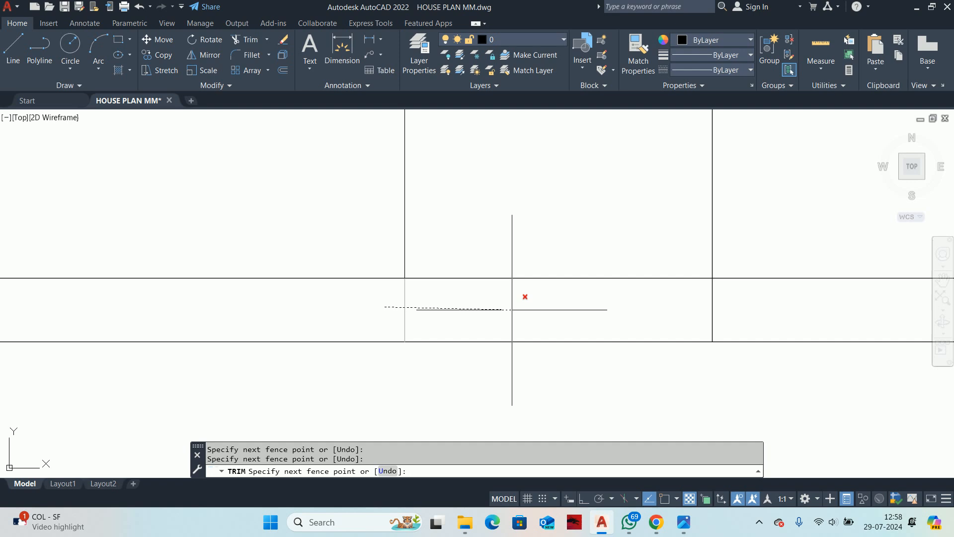
{"action": "left_click_drag", "start_coordinate": [511, 310], "coordinate": [512, 310]}
{"action": "scroll", "coordinate": [457, 315], "scroll_direction": "down", "scroll_amount": 4}
{"action": "key", "text": "ctrl+z"}
Step: Trim the ground floor level line from the middle wall back to the elevation's outer wall, keeping it inside the door opening
{"action": "scroll", "coordinate": [391, 309], "scroll_direction": "up", "scroll_amount": 2}
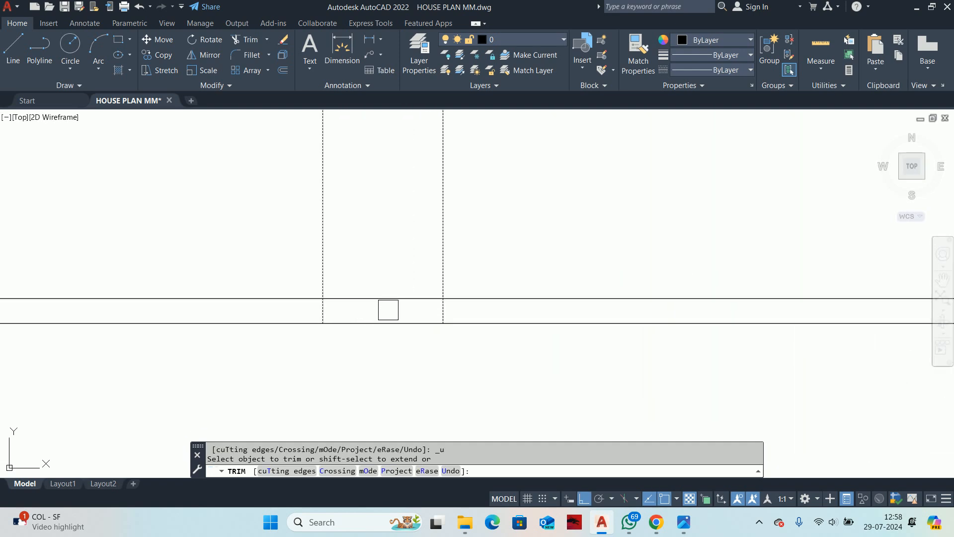
{"action": "scroll", "coordinate": [388, 310], "scroll_direction": "down", "scroll_amount": 3}
{"action": "scroll", "coordinate": [390, 320], "scroll_direction": "up", "scroll_amount": 2}
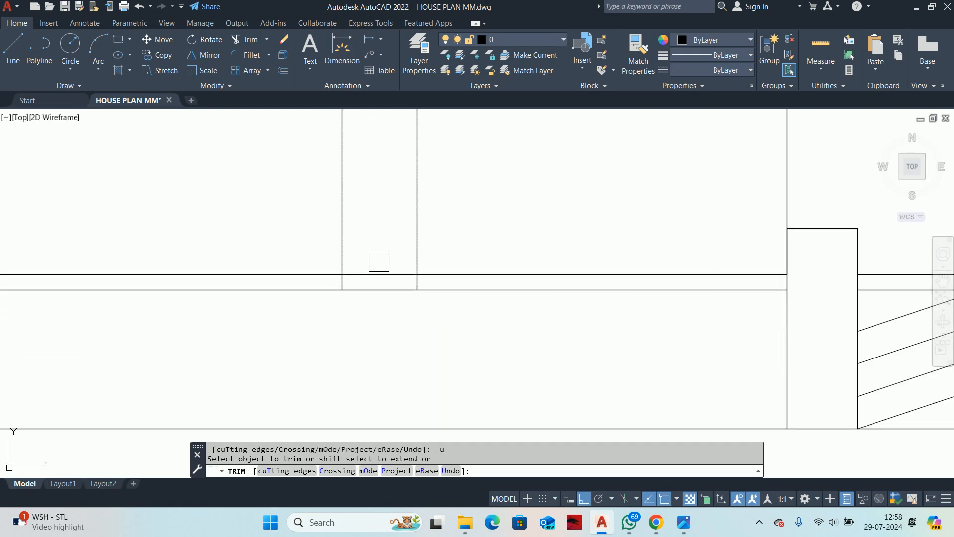
{"action": "scroll", "coordinate": [273, 300], "scroll_direction": "down", "scroll_amount": 3}
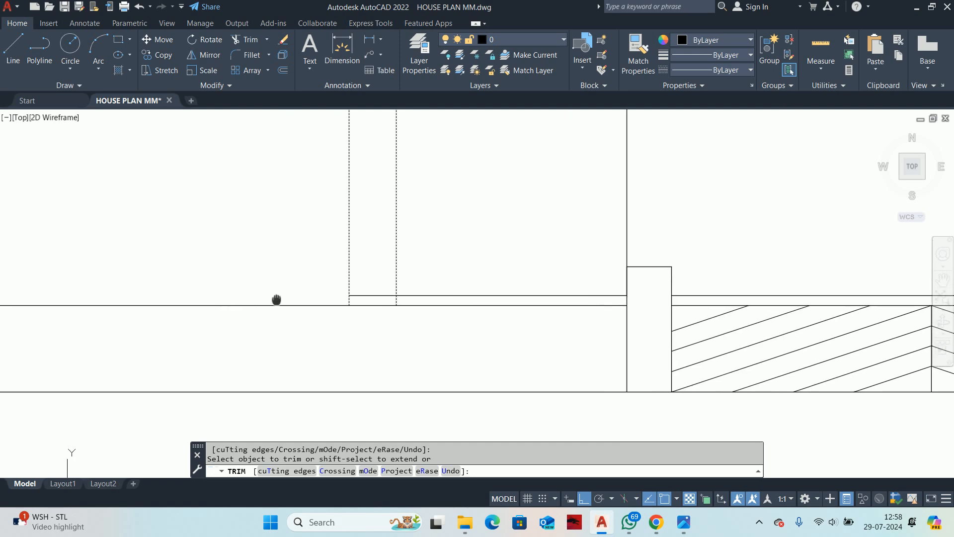
{"action": "scroll", "coordinate": [371, 279], "scroll_direction": "up", "scroll_amount": 2}
{"action": "scroll", "coordinate": [476, 295], "scroll_direction": "down", "scroll_amount": 2}
{"action": "key", "text": "Escape"}
{"action": "key", "text": "Escape"}
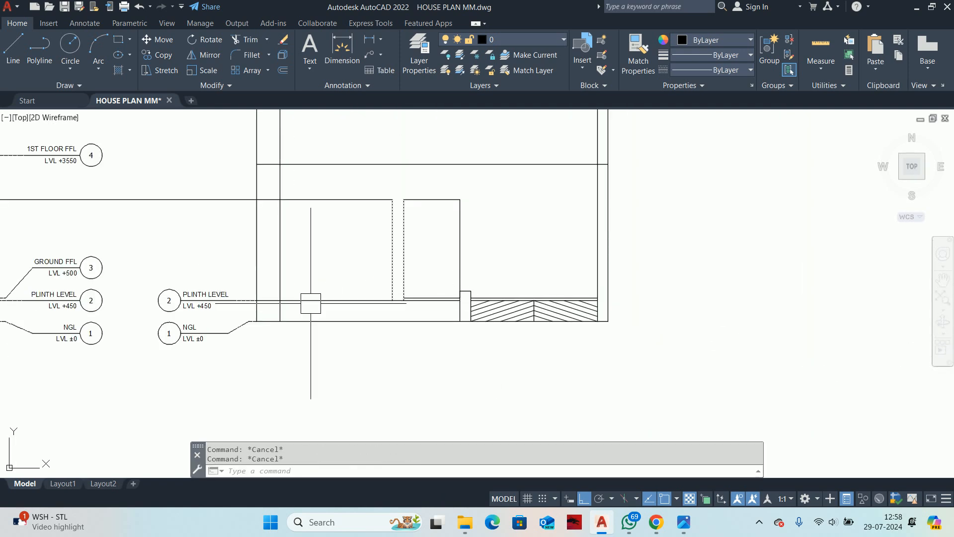
Step: Trim the outer wall's inner vertical line below the plinth line
{"action": "scroll", "coordinate": [366, 270], "scroll_direction": "up", "scroll_amount": 3}
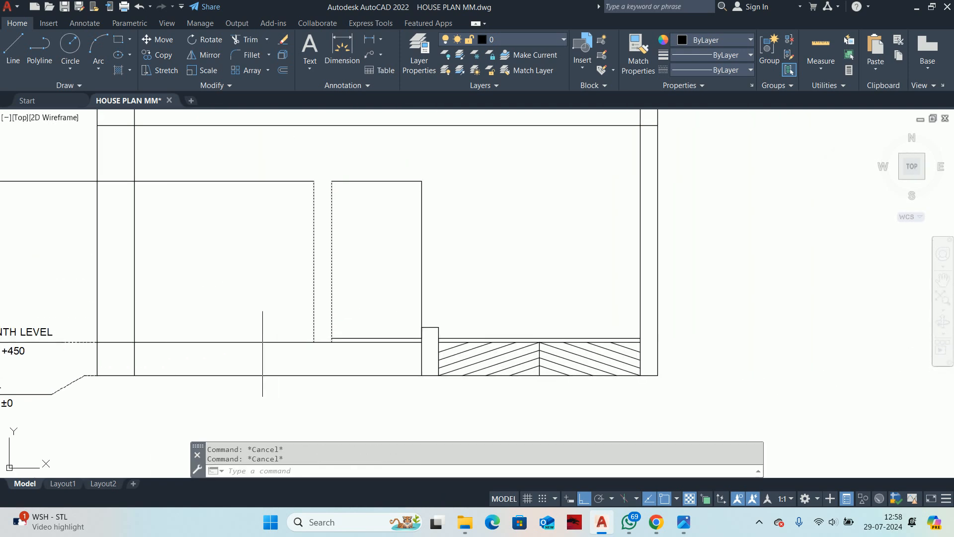
{"action": "middle_click_drag", "start_coordinate": [107, 356], "coordinate": [171, 350]}
{"action": "scroll", "coordinate": [206, 343], "scroll_direction": "down", "scroll_amount": 4}
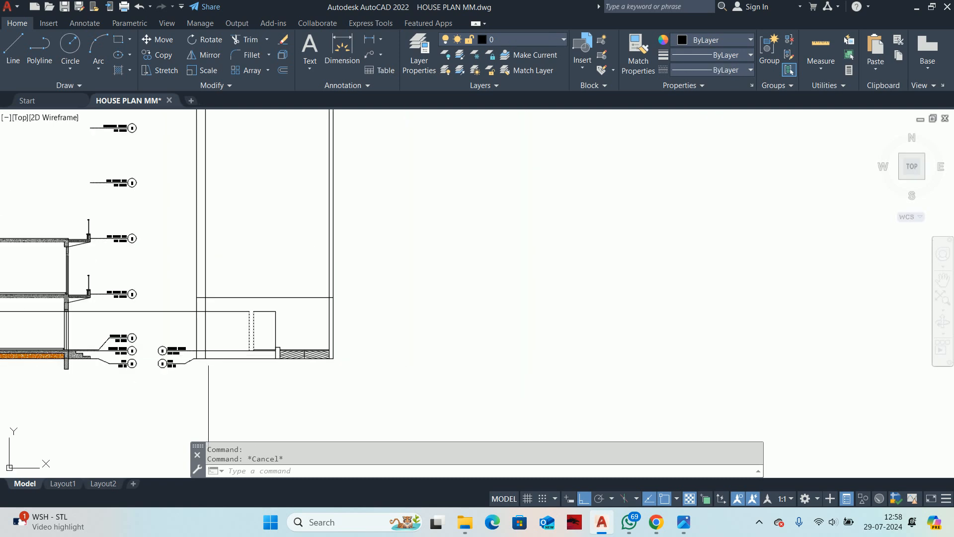
{"action": "scroll", "coordinate": [205, 355], "scroll_direction": "up", "scroll_amount": 2}
{"action": "scroll", "coordinate": [205, 356], "scroll_direction": "up", "scroll_amount": 5}
{"action": "type", "text": "tr"}
{"action": "key", "text": "Return"}
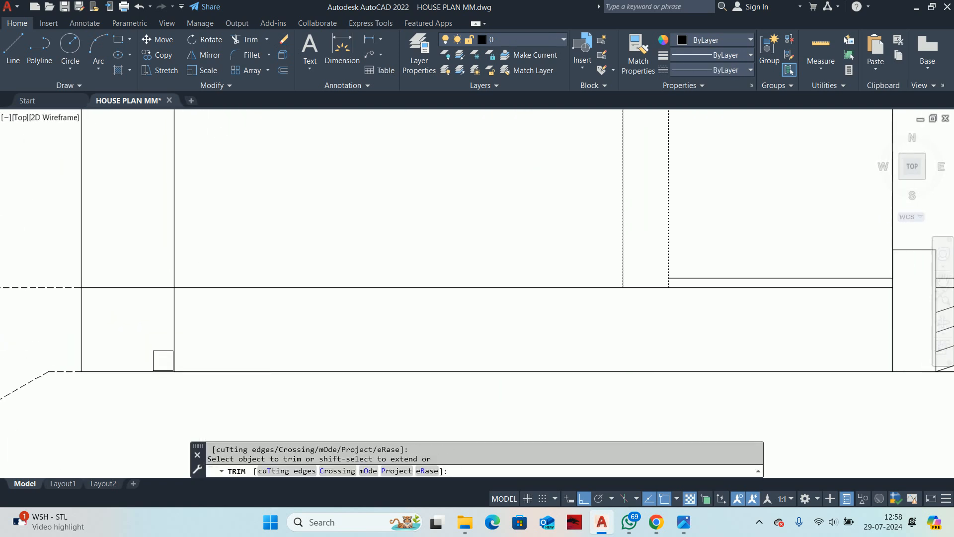
{"action": "scroll", "coordinate": [186, 332], "scroll_direction": "down", "scroll_amount": 4}
{"action": "scroll", "coordinate": [181, 325], "scroll_direction": "up", "scroll_amount": 1}
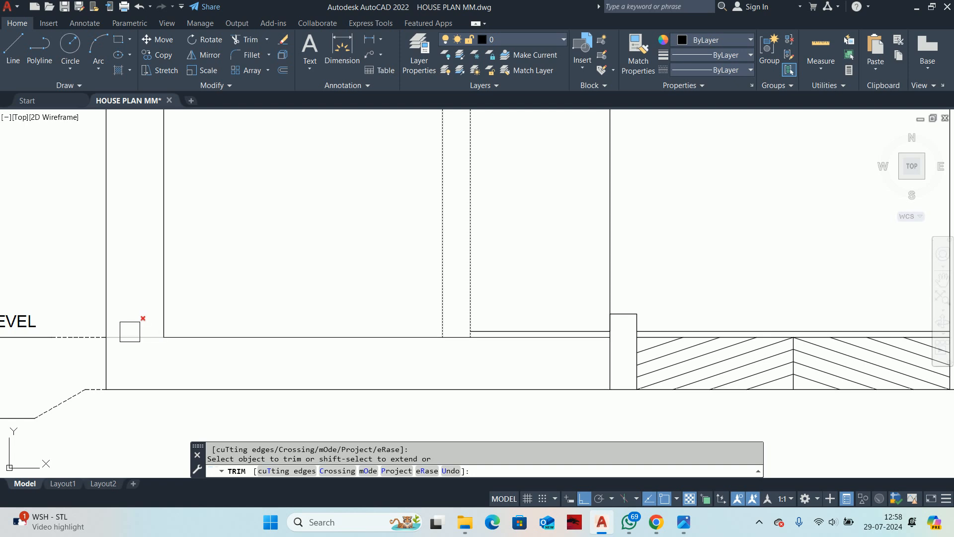
{"action": "key", "text": "Escape"}
{"action": "key", "text": "Escape"}
Step: Regenerate the model to refresh the display of the elevation's lines
{"action": "scroll", "coordinate": [129, 332], "scroll_direction": "down", "scroll_amount": 3}
{"action": "scroll", "coordinate": [335, 331], "scroll_direction": "up", "scroll_amount": 3}
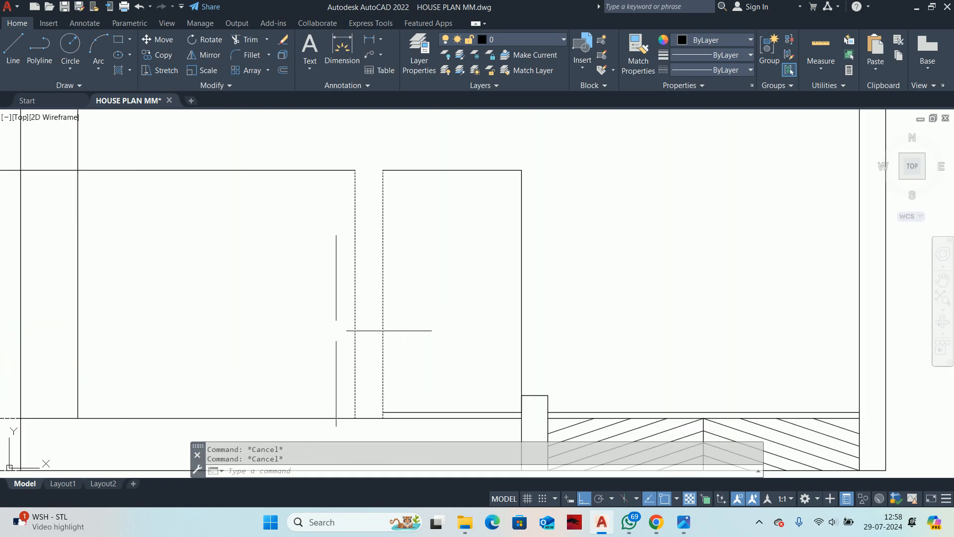
{"action": "type", "text": "re"}
{"action": "key", "text": "Return"}
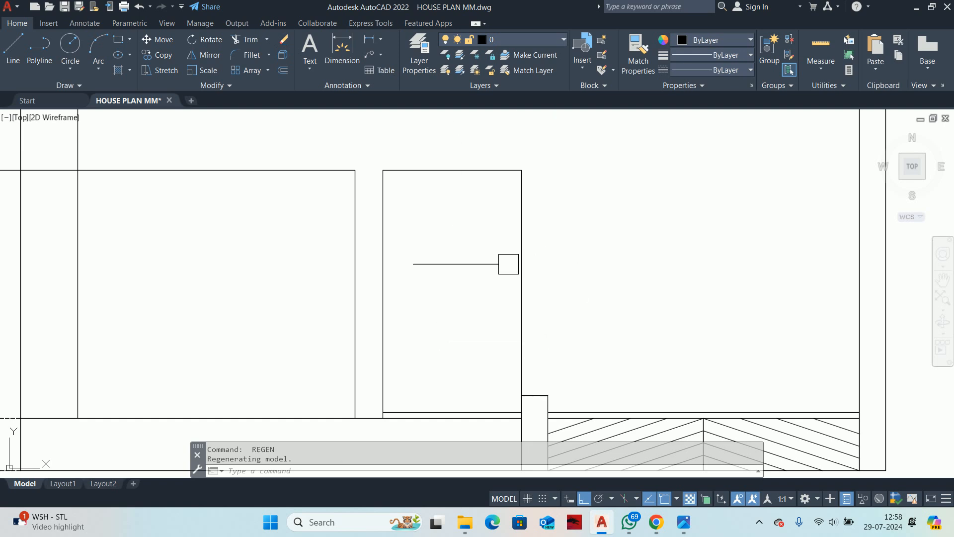
Step: Join the head line and the two side lines of the door opening into one outline
{"action": "left_click", "coordinate": [516, 238]}
{"action": "key", "text": "Escape"}
{"action": "left_click", "coordinate": [453, 177]}
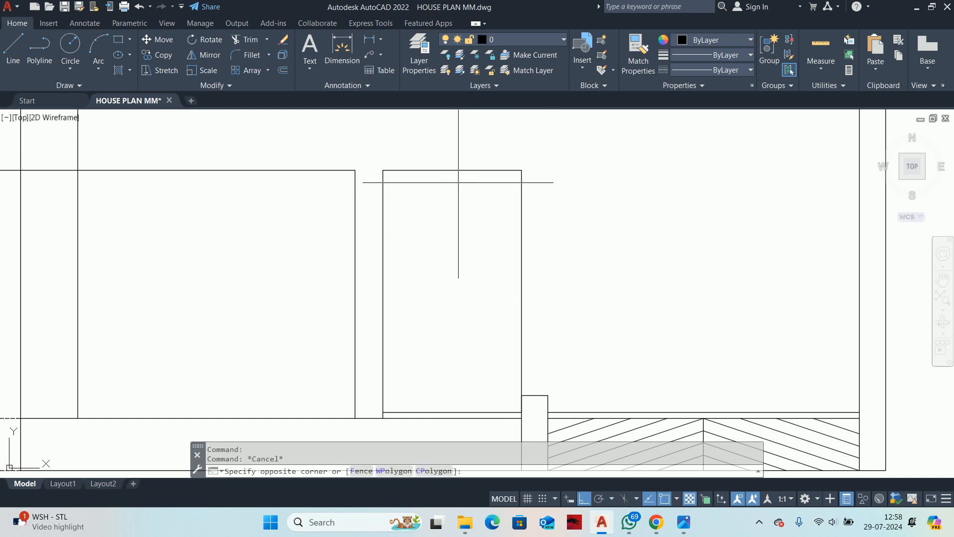
{"action": "key", "text": "Escape"}
{"action": "key", "text": "Escape"}
{"action": "type", "text": "j"}
{"action": "key", "text": "Return"}
{"action": "left_click", "coordinate": [545, 142]}
{"action": "left_click", "coordinate": [464, 174]}
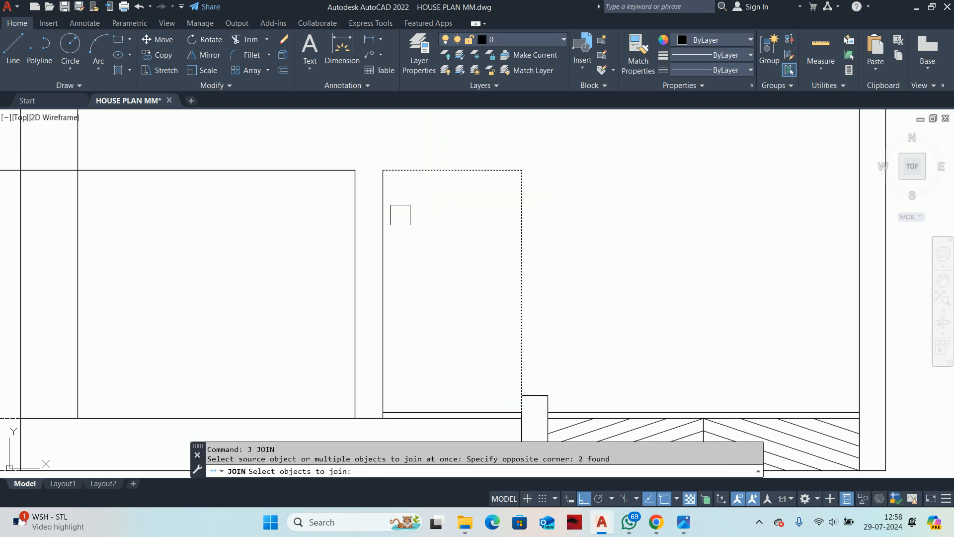
{"action": "left_click", "coordinate": [386, 232]}
{"action": "key", "text": "Return"}
Step: Offset the door outline 75 mm inward to form the door frame
{"action": "type", "text": "o"}
{"action": "key", "text": "Return"}
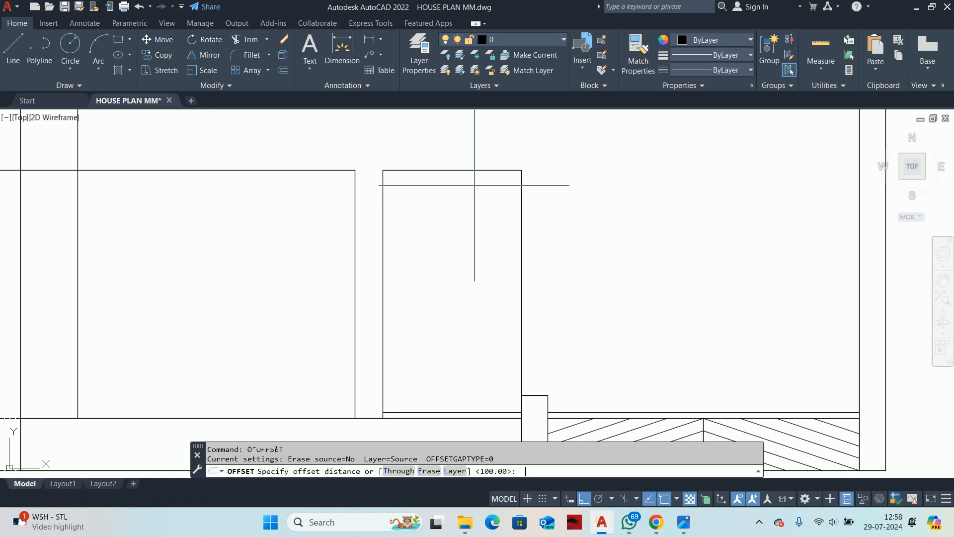
{"action": "type", "text": "75"}
{"action": "key", "text": "Return"}
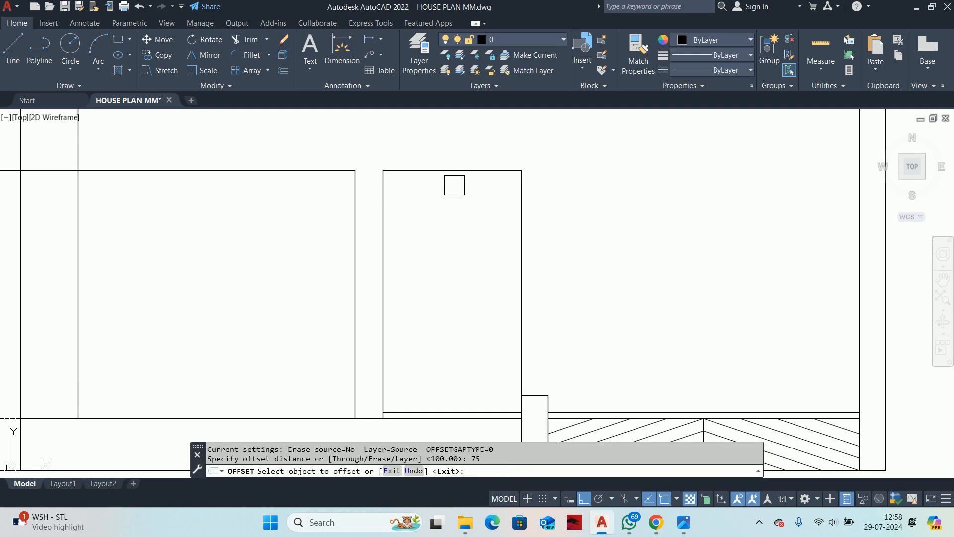
{"action": "left_click", "coordinate": [428, 170]}
{"action": "left_click", "coordinate": [437, 320]}
{"action": "key", "text": "Escape"}
{"action": "key", "text": "Escape"}
Step: Extend the frame's inner line beside the ramp wall to the plinth line and trim the floor line inside that frame side
{"action": "middle_click_drag", "start_coordinate": [442, 332], "coordinate": [413, 311]}
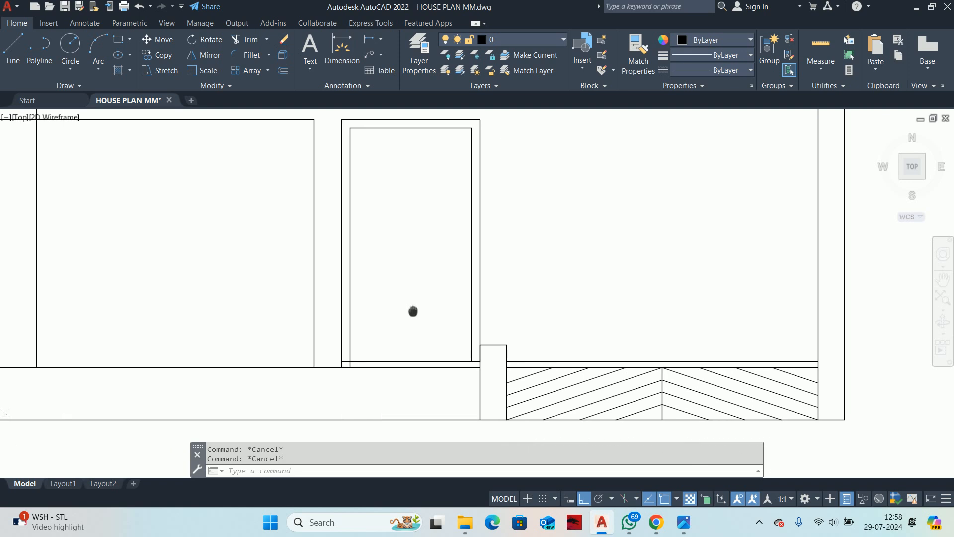
{"action": "key", "text": "Return"}
{"action": "scroll", "coordinate": [452, 330], "scroll_direction": "up", "scroll_amount": 2}
{"action": "left_click", "coordinate": [498, 351]}
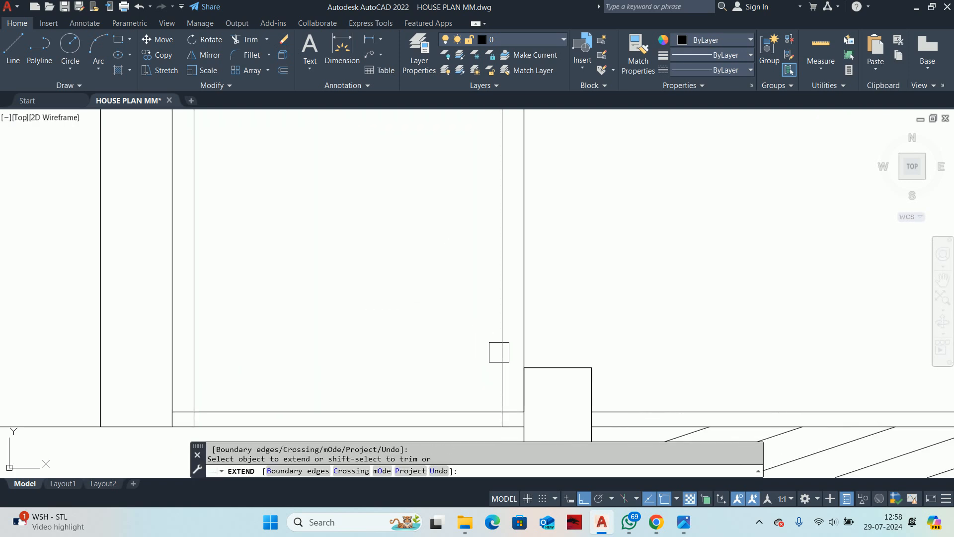
{"action": "left_click", "coordinate": [499, 354]}
{"action": "scroll", "coordinate": [523, 420], "scroll_direction": "up", "scroll_amount": 2}
{"action": "left_click", "coordinate": [489, 389], "text": "shift"}
{"action": "scroll", "coordinate": [488, 377], "scroll_direction": "down", "scroll_amount": 5}
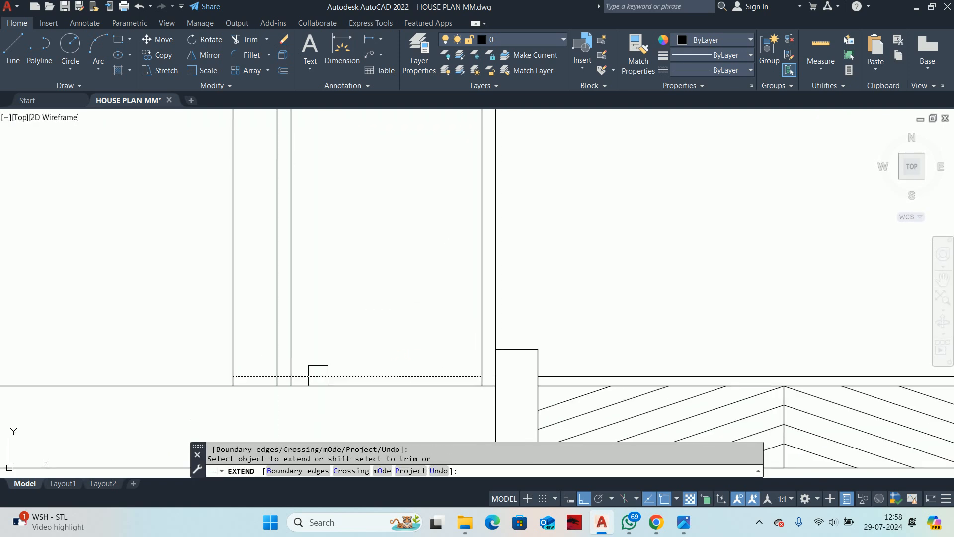
{"action": "key", "text": "Escape"}
Step: Trim the floor line inside the door frame side next to the middle wall, leaving it only between the inner frame lines
{"action": "scroll", "coordinate": [318, 375], "scroll_direction": "up", "scroll_amount": 2}
{"action": "left_click", "coordinate": [325, 376]}
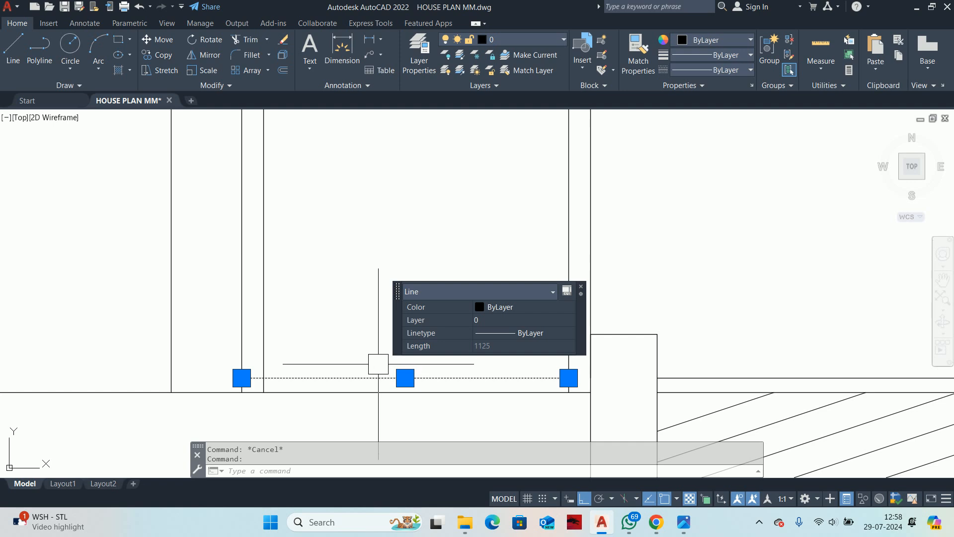
{"action": "key", "text": "Escape"}
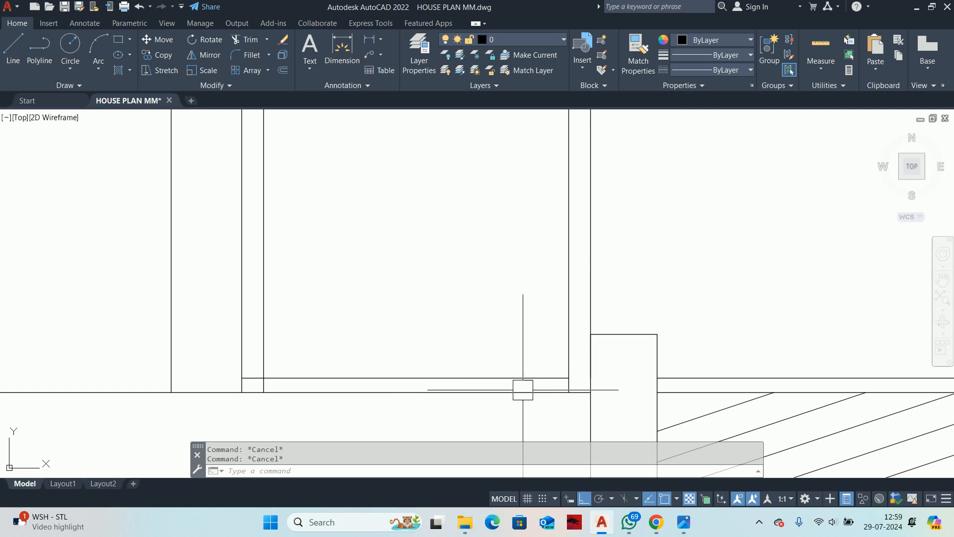
{"action": "scroll", "coordinate": [519, 358], "scroll_direction": "down", "scroll_amount": 3}
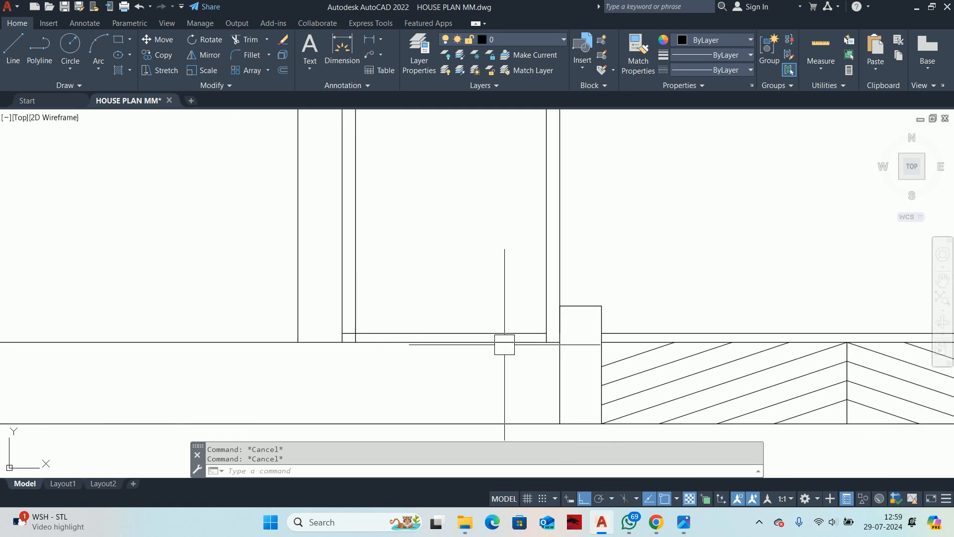
{"action": "type", "text": "tr"}
{"action": "key", "text": "Return"}
{"action": "scroll", "coordinate": [350, 329], "scroll_direction": "up", "scroll_amount": 2}
{"action": "left_click", "coordinate": [348, 343]}
{"action": "scroll", "coordinate": [403, 349], "scroll_direction": "down", "scroll_amount": 3}
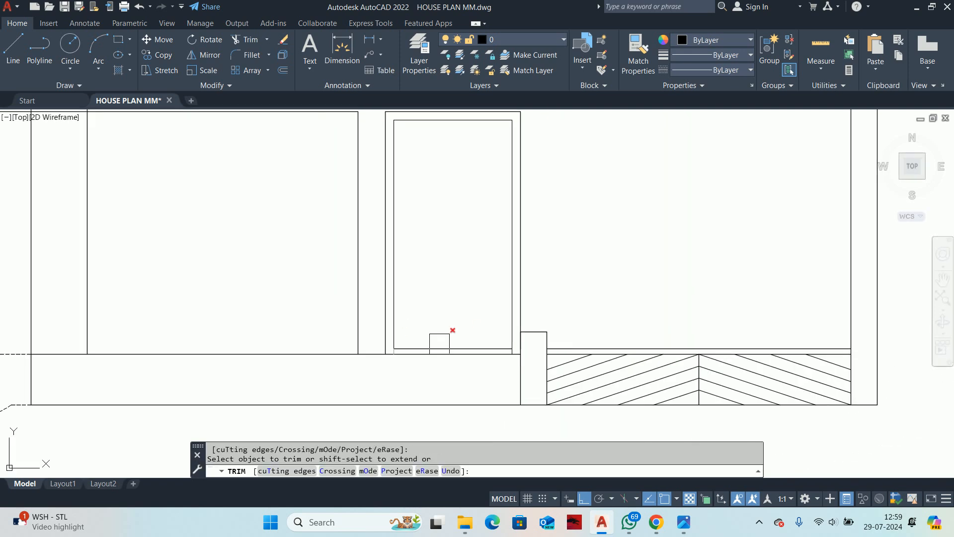
{"action": "scroll", "coordinate": [447, 333], "scroll_direction": "down", "scroll_amount": 3}
{"action": "key", "text": "Escape"}
{"action": "key", "text": "Escape"}
Step: Try to offset the door frame's inner outline outward
{"action": "scroll", "coordinate": [461, 285], "scroll_direction": "up", "scroll_amount": 3}
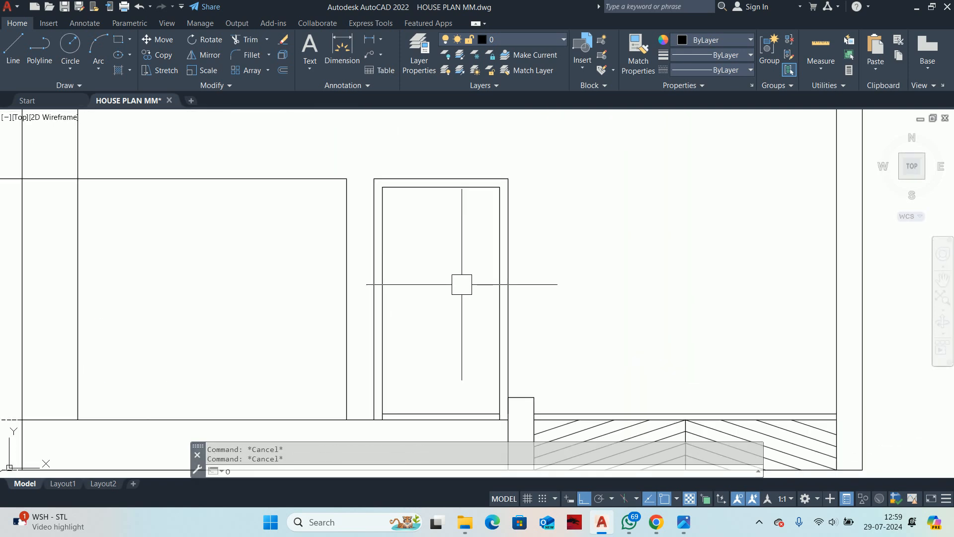
{"action": "type", "text": "o"}
{"action": "key", "text": "Return"}
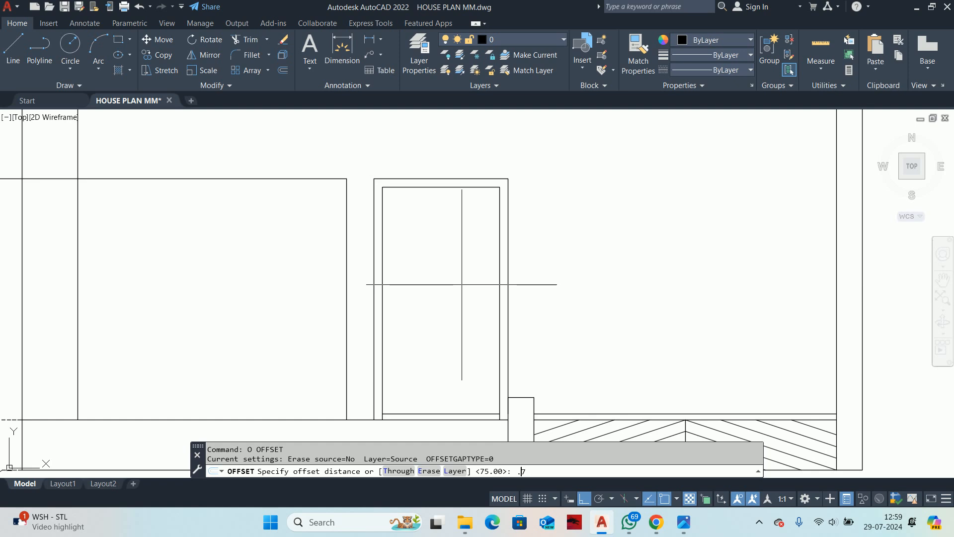
{"action": "key", "text": "Return"}
{"action": "scroll", "coordinate": [507, 206], "scroll_direction": "up", "scroll_amount": 3}
{"action": "left_click", "coordinate": [490, 200]}
{"action": "left_click", "coordinate": [601, 204]}
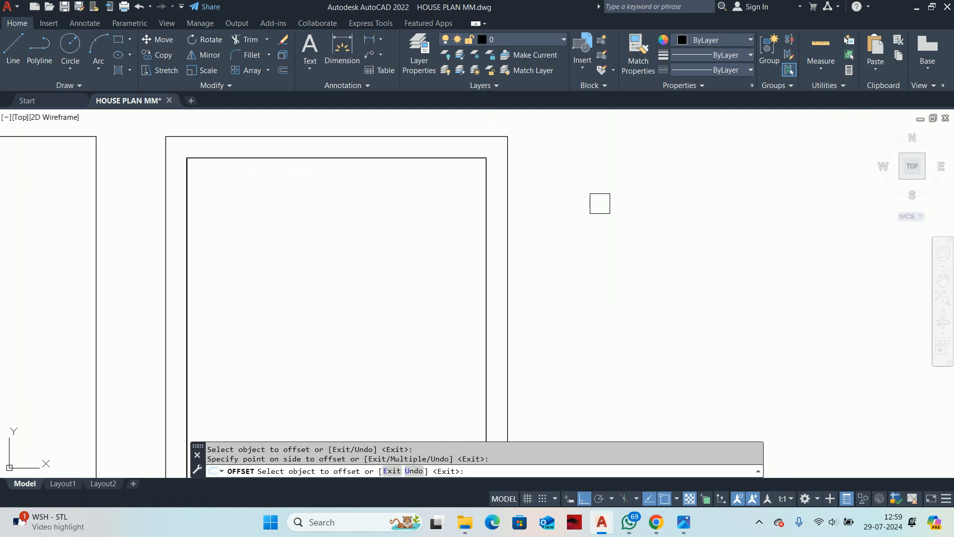
{"action": "key", "text": "Escape"}
{"action": "key", "text": "Escape"}
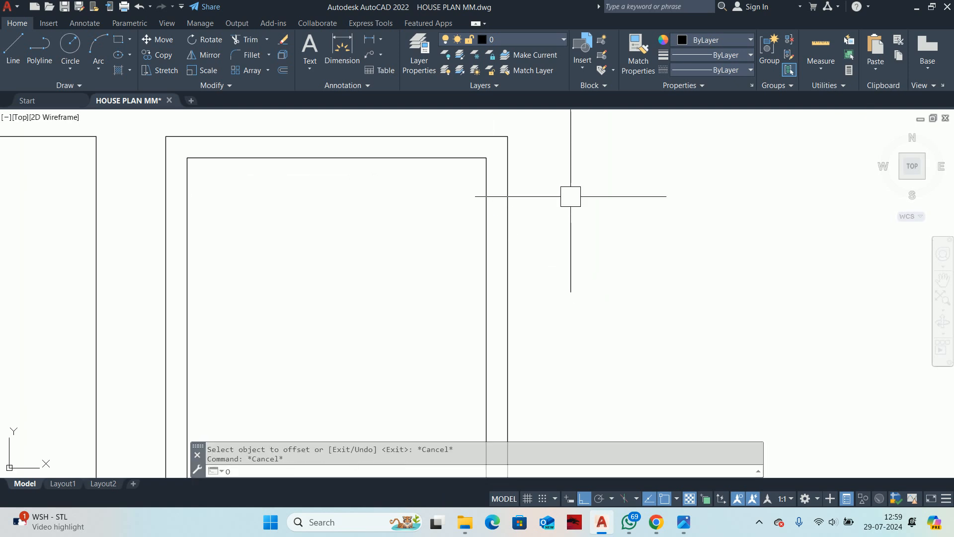
Step: Offset the door frame's inner outline 20 mm outward to add a second frame line
{"action": "type", "text": "o"}
{"action": "key", "text": "Return"}
{"action": "key", "text": "Return"}
{"action": "left_click", "coordinate": [488, 202]}
{"action": "left_click", "coordinate": [596, 207]}
{"action": "scroll", "coordinate": [544, 199], "scroll_direction": "down", "scroll_amount": 2}
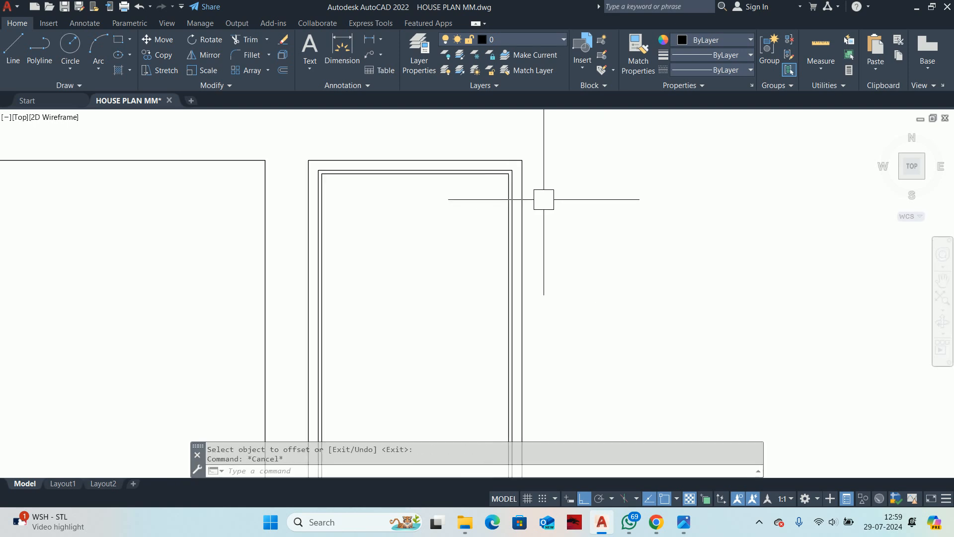
{"action": "scroll", "coordinate": [447, 255], "scroll_direction": "down", "scroll_amount": 5}
{"action": "scroll", "coordinate": [511, 245], "scroll_direction": "up", "scroll_amount": 4}
{"action": "type", "text": "o"}
{"action": "key", "text": "Return"}
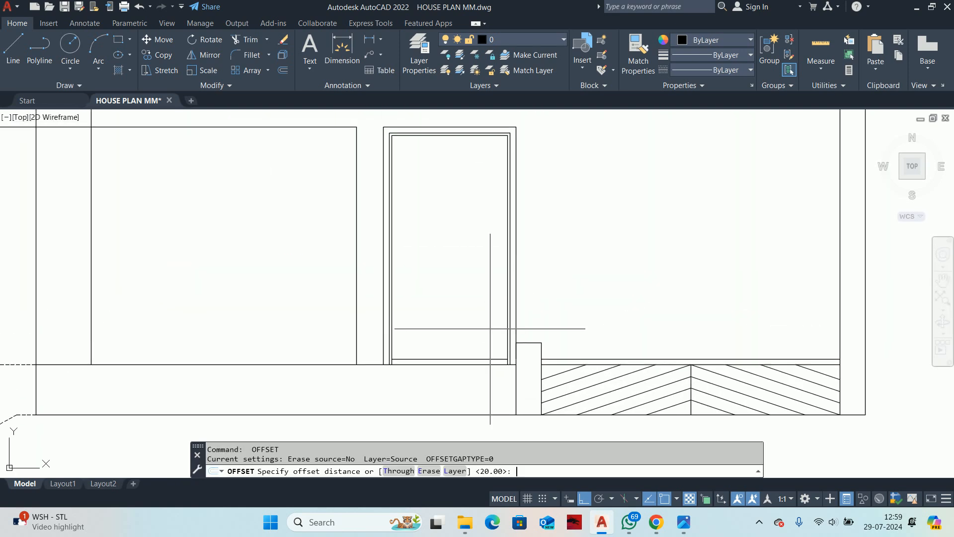
{"action": "type", "text": "3"}
{"action": "key", "text": "Return"}
{"action": "scroll", "coordinate": [497, 238], "scroll_direction": "up", "scroll_amount": 3}
{"action": "scroll", "coordinate": [526, 221], "scroll_direction": "down", "scroll_amount": 3}
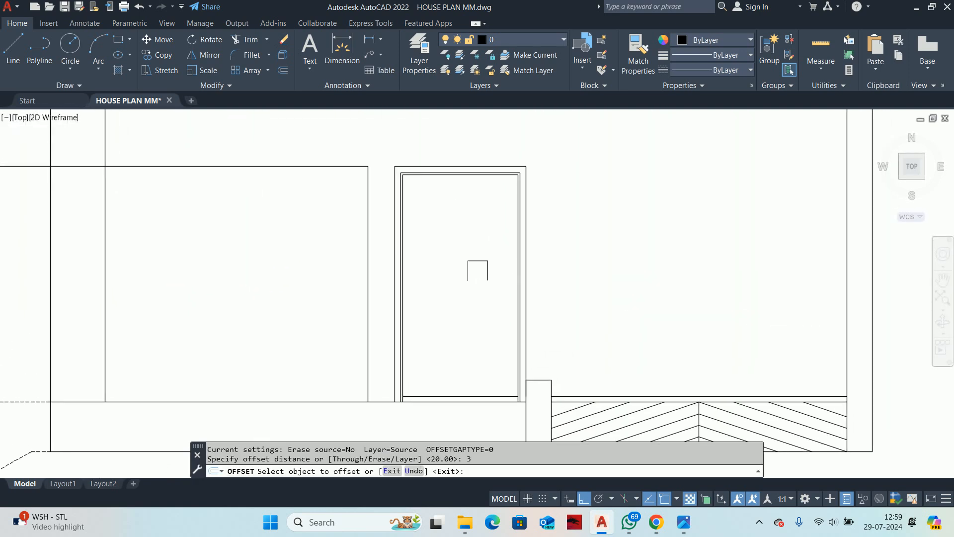
{"action": "key", "text": "Escape"}
{"action": "key", "text": "Escape"}
Step: Measure the window sill's height above the plinth level at the section's left outer wall with a linear dimension
{"action": "scroll", "coordinate": [428, 387], "scroll_direction": "up", "scroll_amount": 2}
{"action": "scroll", "coordinate": [411, 394], "scroll_direction": "down", "scroll_amount": 4}
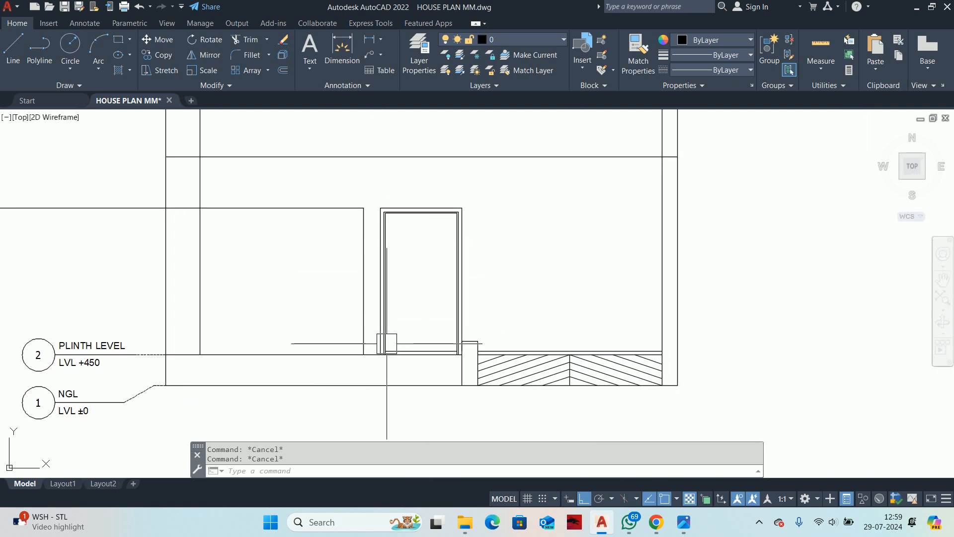
{"action": "scroll", "coordinate": [547, 343], "scroll_direction": "down", "scroll_amount": 6}
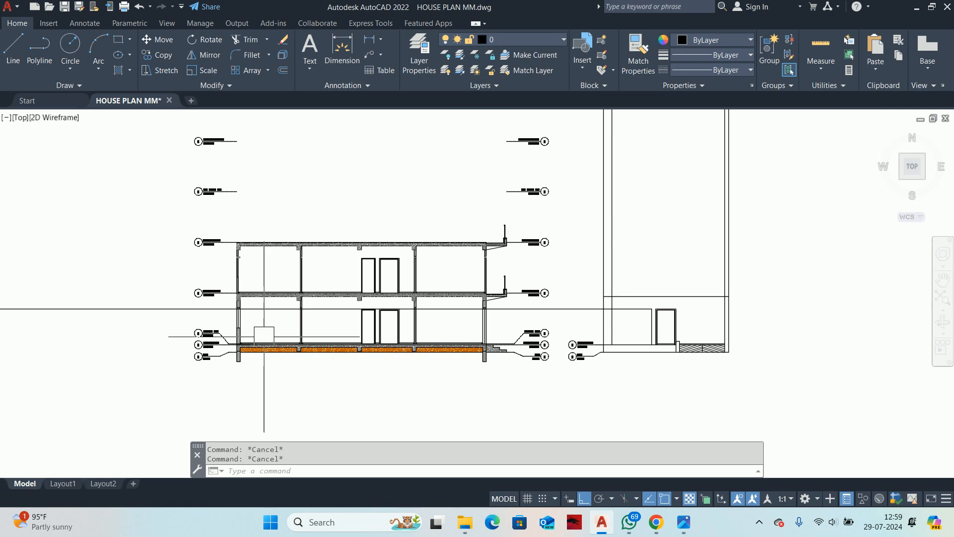
{"action": "scroll", "coordinate": [217, 336], "scroll_direction": "up", "scroll_amount": 6}
{"action": "type", "text": "DLI"}
{"action": "key", "text": "Return"}
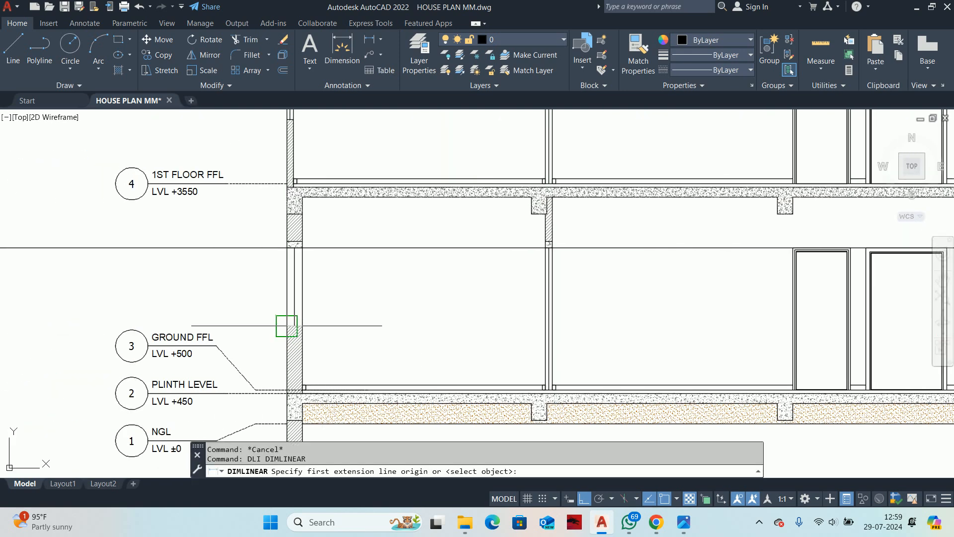
{"action": "left_click", "coordinate": [277, 389]}
{"action": "scroll", "coordinate": [277, 389], "scroll_direction": "up", "scroll_amount": 4}
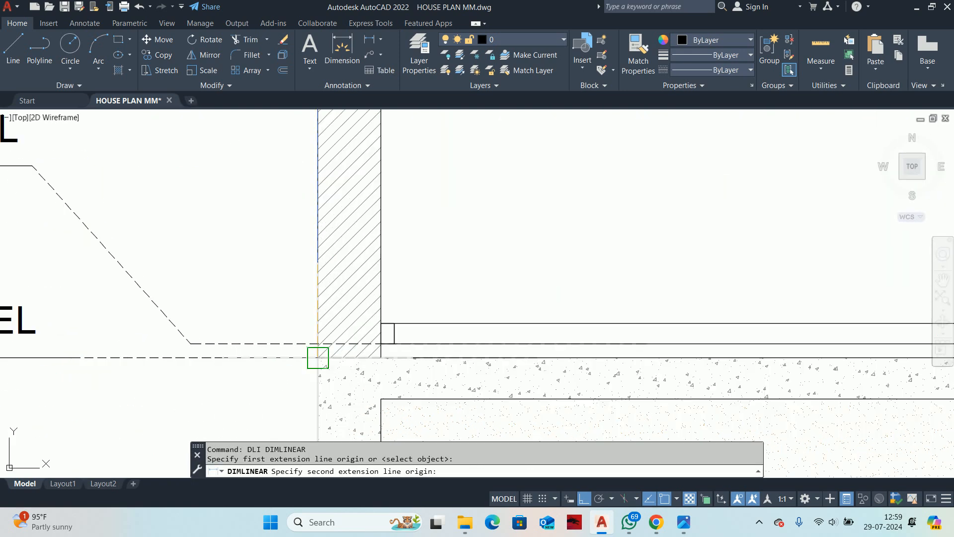
{"action": "left_click", "coordinate": [318, 357]}
{"action": "key", "text": "Escape"}
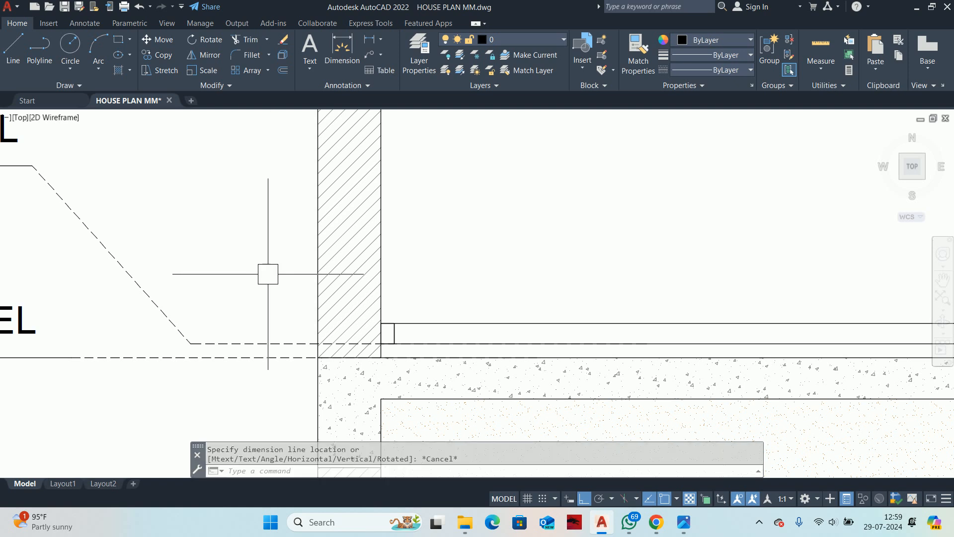
{"action": "key", "text": "Escape"}
{"action": "key", "text": "Escape"}
Step: Offset the elevation's plinth line 450 mm upward to create the window sill line
{"action": "scroll", "coordinate": [268, 274], "scroll_direction": "down", "scroll_amount": 5}
{"action": "scroll", "coordinate": [410, 324], "scroll_direction": "up", "scroll_amount": 5}
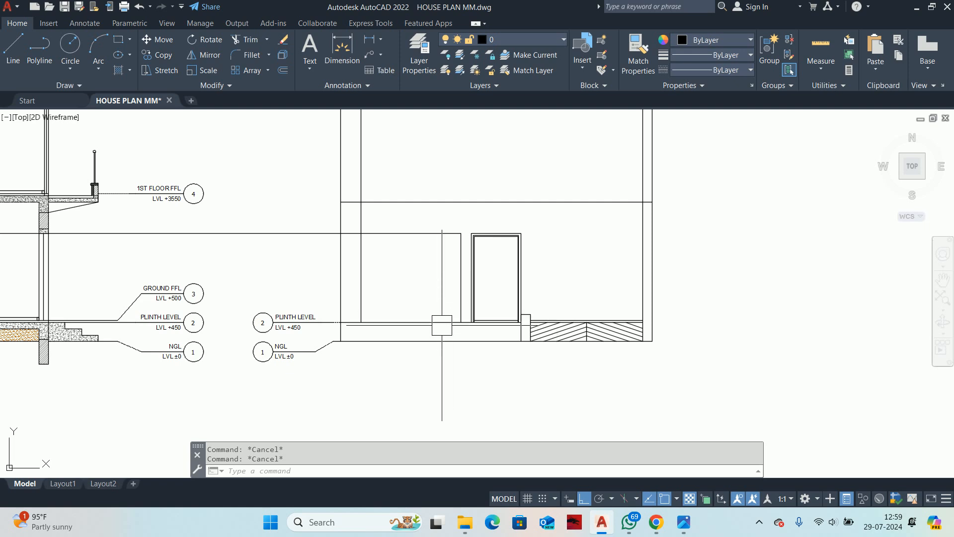
{"action": "key", "text": "Return"}
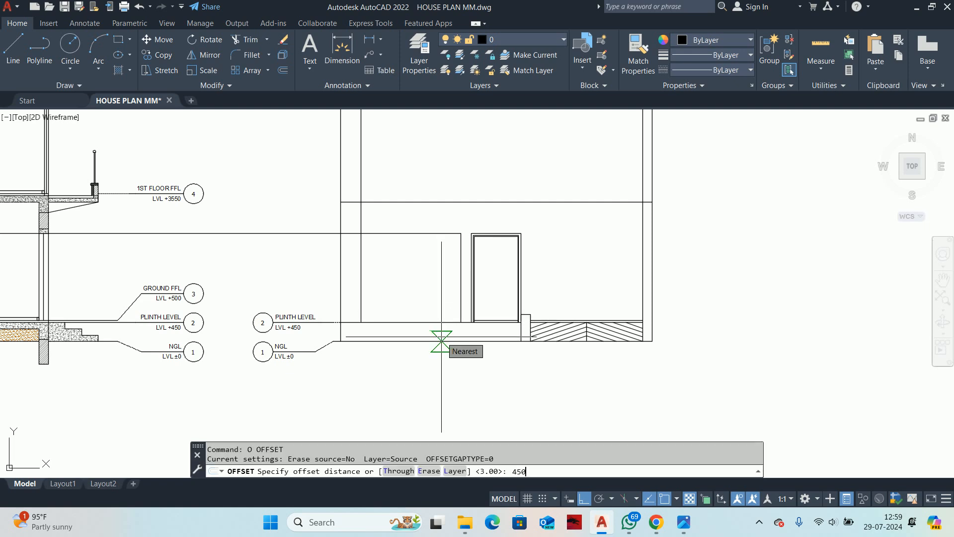
{"action": "key", "text": "Return"}
{"action": "scroll", "coordinate": [430, 329], "scroll_direction": "up", "scroll_amount": 3}
{"action": "left_click", "coordinate": [448, 300]}
{"action": "left_click", "coordinate": [451, 240]}
{"action": "key", "text": "Return"}
{"action": "middle_click_drag", "start_coordinate": [395, 264], "coordinate": [393, 351]}
{"action": "key", "text": "Escape"}
Step: Trim the sill line beyond the window opening and the window side lines below the sill
{"action": "scroll", "coordinate": [315, 324], "scroll_direction": "up", "scroll_amount": 4}
{"action": "middle_click_drag", "start_coordinate": [267, 352], "coordinate": [549, 358]}
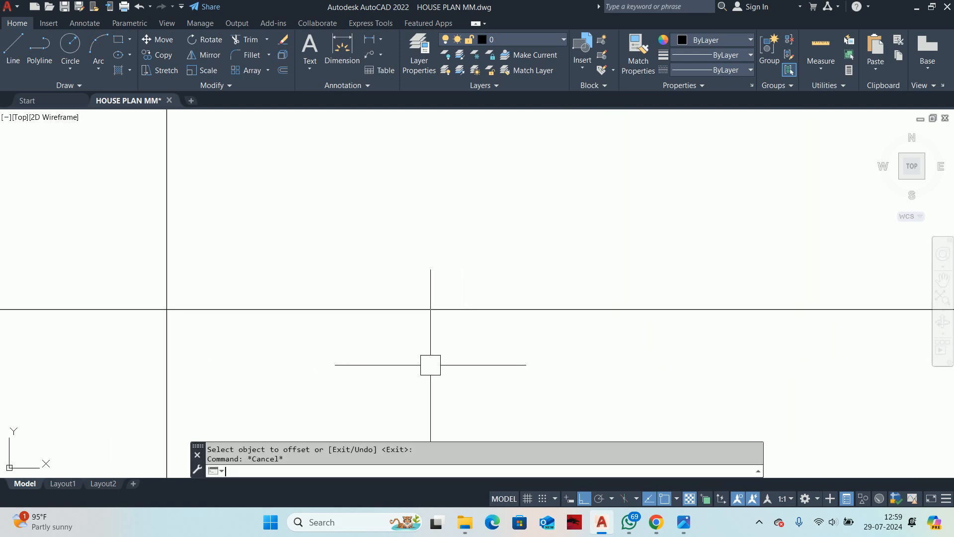
{"action": "type", "text": "tr"}
{"action": "key", "text": "Return"}
{"action": "scroll", "coordinate": [419, 392], "scroll_direction": "down", "scroll_amount": 3}
{"action": "middle_click_drag", "start_coordinate": [418, 400], "coordinate": [7, 348]}
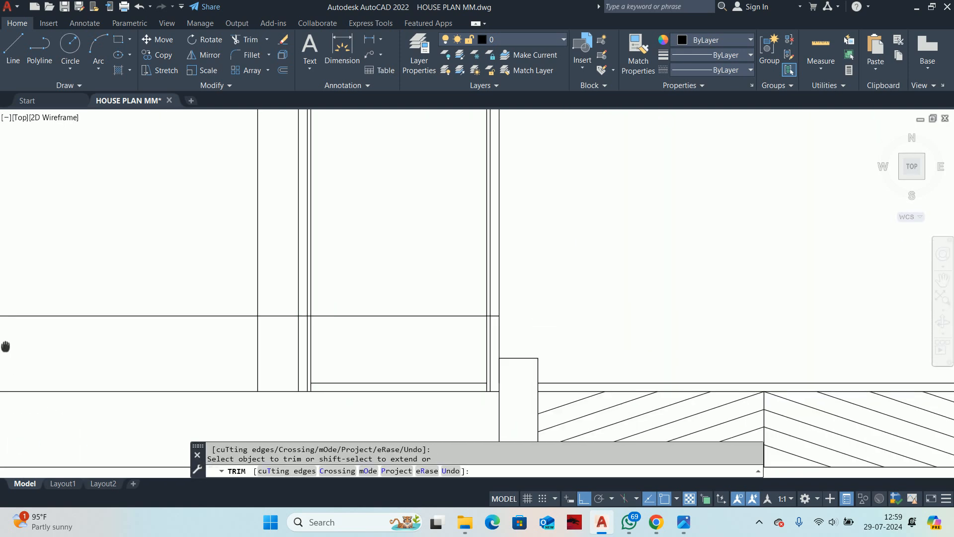
{"action": "scroll", "coordinate": [132, 326], "scroll_direction": "up", "scroll_amount": 3}
{"action": "middle_click_drag", "start_coordinate": [359, 384], "coordinate": [500, 428]}
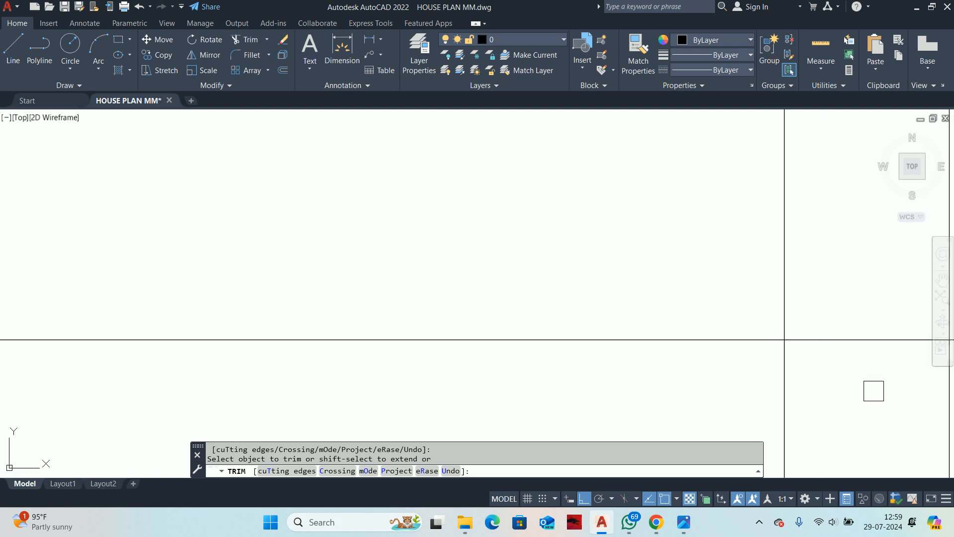
{"action": "left_click", "coordinate": [769, 384]}
{"action": "left_click", "coordinate": [830, 329]}
{"action": "key", "text": "Return"}
{"action": "scroll", "coordinate": [810, 347], "scroll_direction": "down", "scroll_amount": 4}
{"action": "scroll", "coordinate": [680, 271], "scroll_direction": "down", "scroll_amount": 6}
{"action": "key", "text": "Escape"}
{"action": "key", "text": "Escape"}
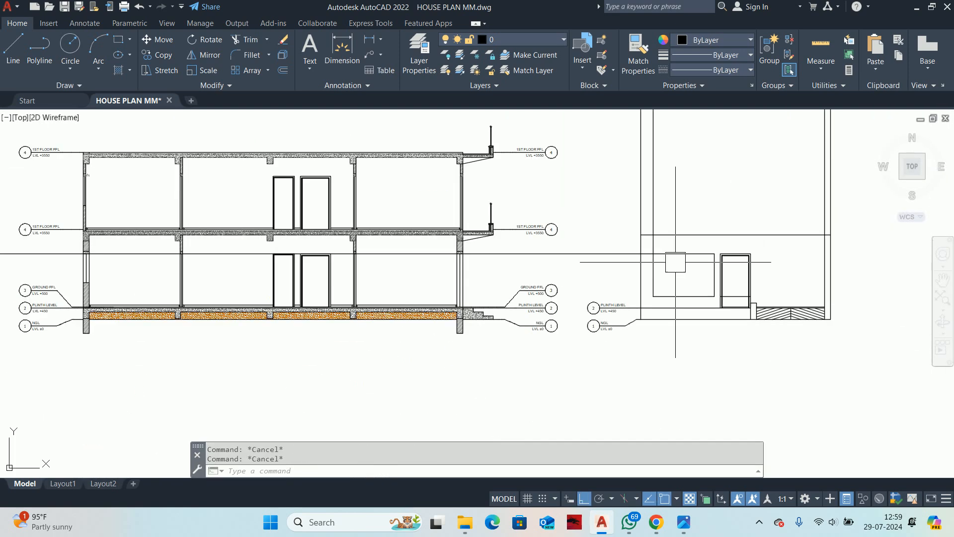
Step: Delete the leftover piece of sill line crossing the entrance door
{"action": "scroll", "coordinate": [738, 332], "scroll_direction": "up", "scroll_amount": 4}
{"action": "left_click", "coordinate": [669, 324]}
{"action": "key", "text": "Delete"}
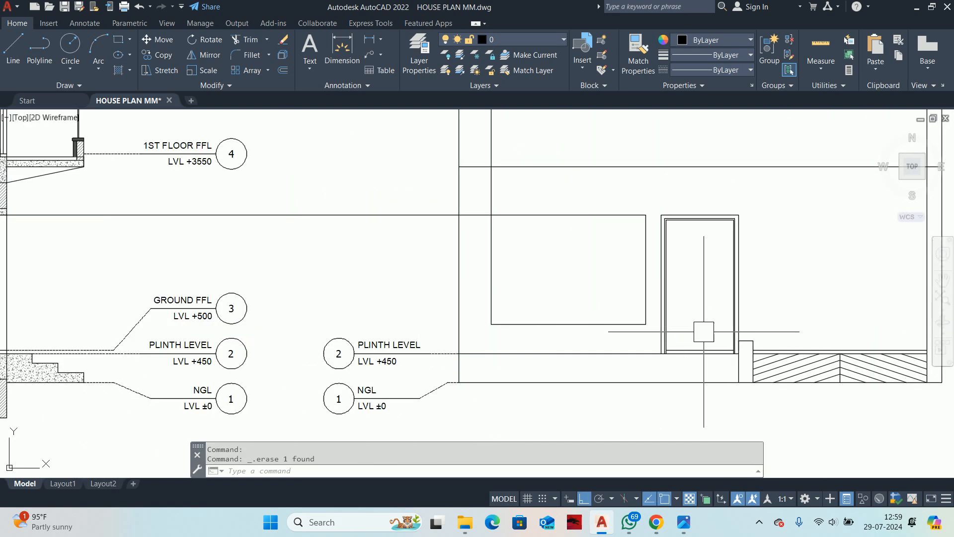
Step: Trim the projected head line beyond the window opening and the window's left side line above the head
{"action": "type", "text": "tr"}
{"action": "key", "text": "Return"}
{"action": "scroll", "coordinate": [543, 256], "scroll_direction": "up", "scroll_amount": 4}
{"action": "middle_click_drag", "start_coordinate": [475, 281], "coordinate": [85, 348]}
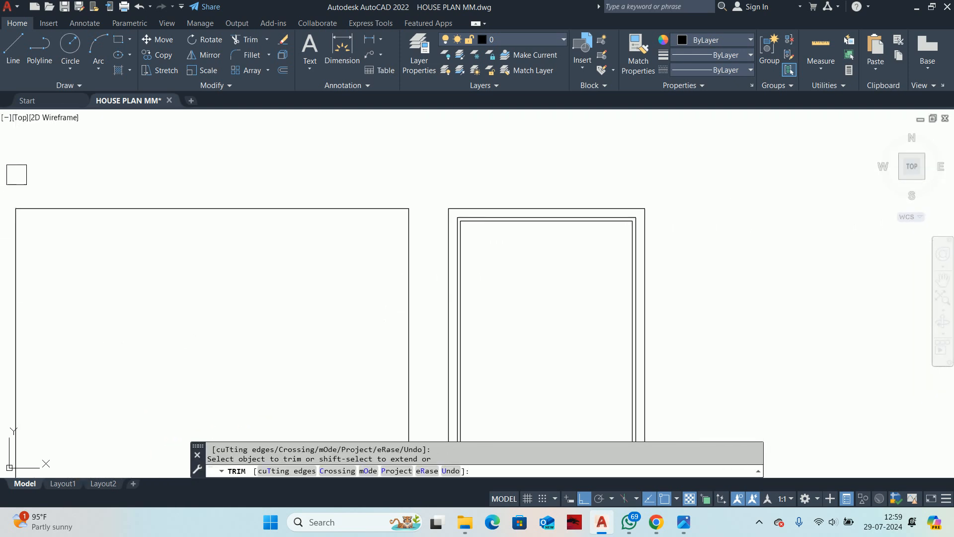
{"action": "scroll", "coordinate": [16, 175], "scroll_direction": "down", "scroll_amount": 2}
{"action": "middle_click_drag", "start_coordinate": [141, 199], "coordinate": [557, 219]}
{"action": "key", "text": "Return"}
{"action": "key", "text": "Escape"}
{"action": "key", "text": "Escape"}
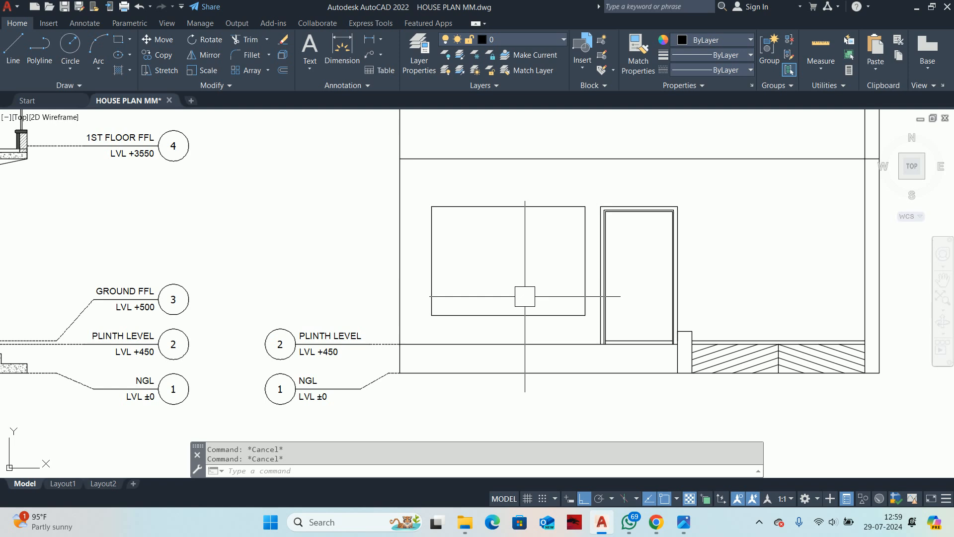
Step: Check the window's width and its sill height above the plinth line with Quick Measure
{"action": "scroll", "coordinate": [528, 325], "scroll_direction": "up", "scroll_amount": 2}
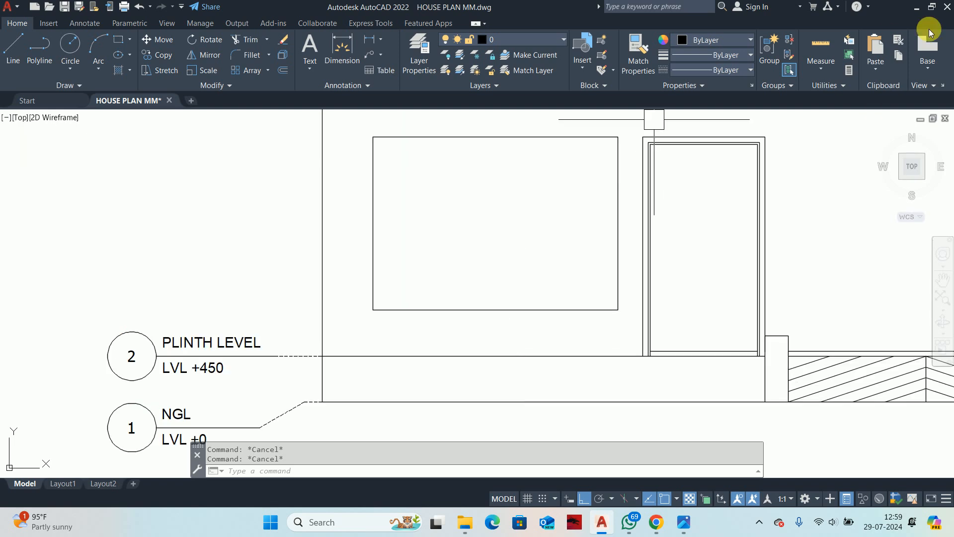
{"action": "left_click", "coordinate": [820, 50]}
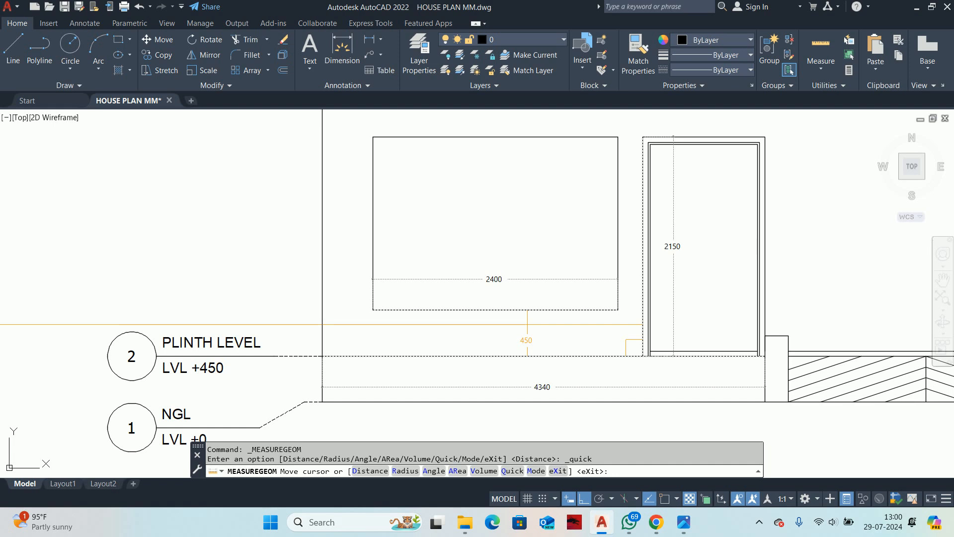
{"action": "key", "text": "Escape"}
{"action": "type", "text": "s"}
{"action": "key", "text": "Return"}
{"action": "scroll", "coordinate": [613, 340], "scroll_direction": "up", "scroll_amount": 2}
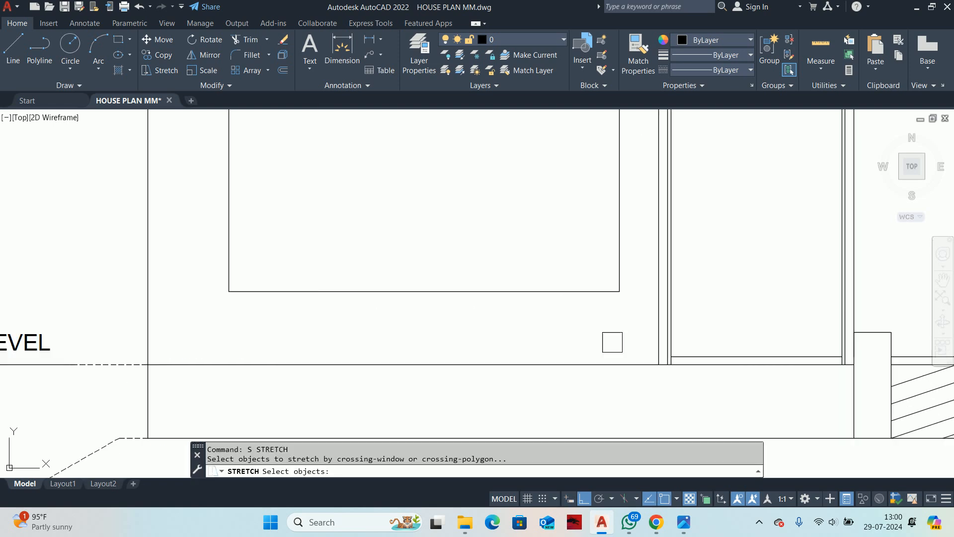
{"action": "left_click", "coordinate": [631, 330]}
{"action": "left_click", "coordinate": [209, 244]}
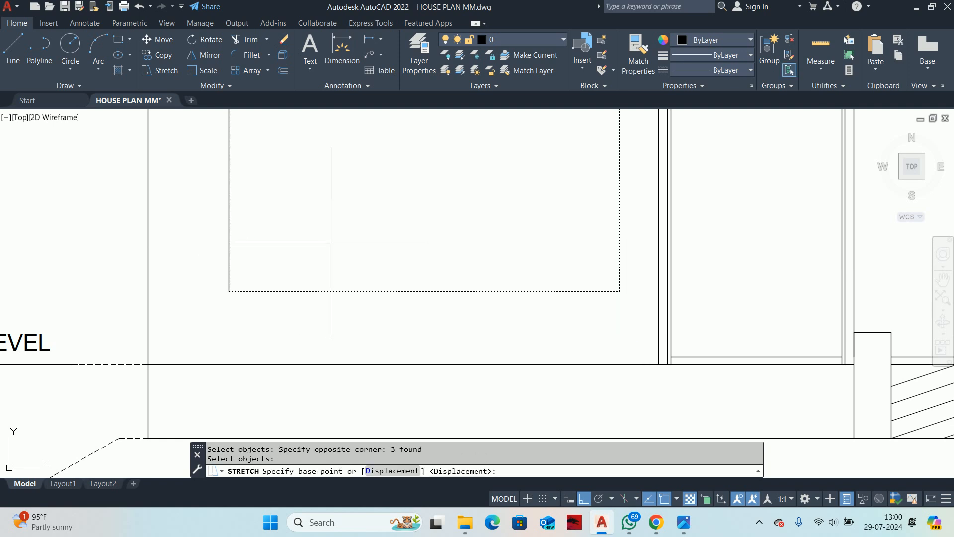
{"action": "left_click", "coordinate": [308, 260]}
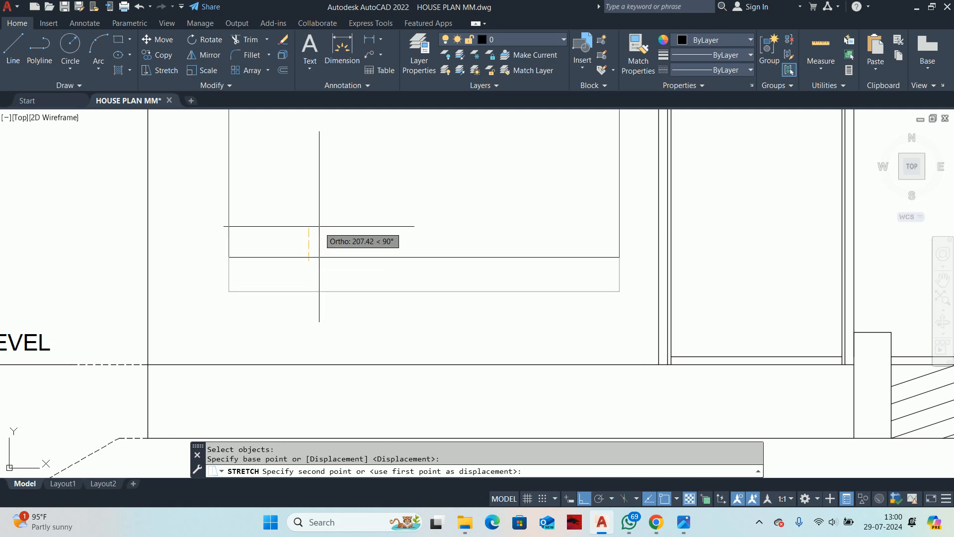
{"action": "scroll", "coordinate": [319, 226], "scroll_direction": "down", "scroll_amount": 8}
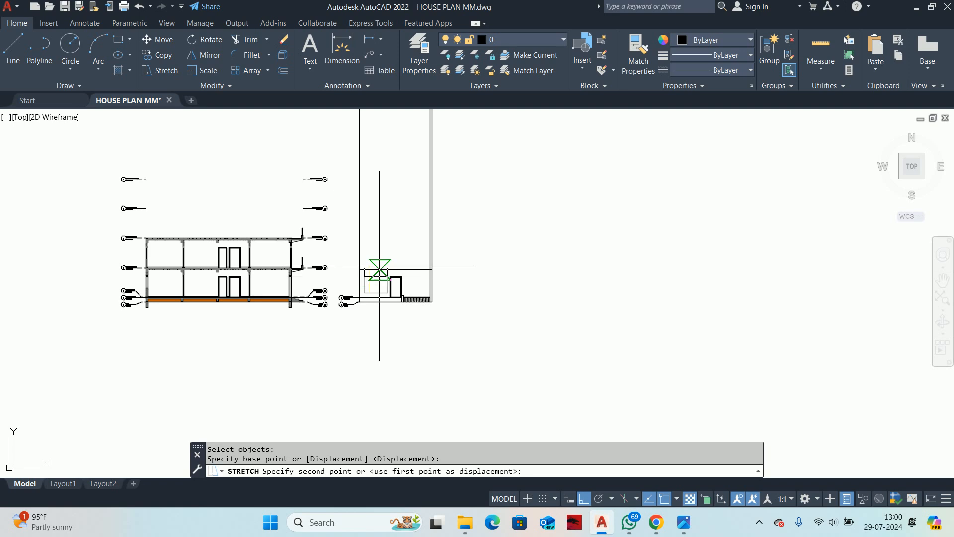
{"action": "scroll", "coordinate": [381, 215], "scroll_direction": "up", "scroll_amount": 10}
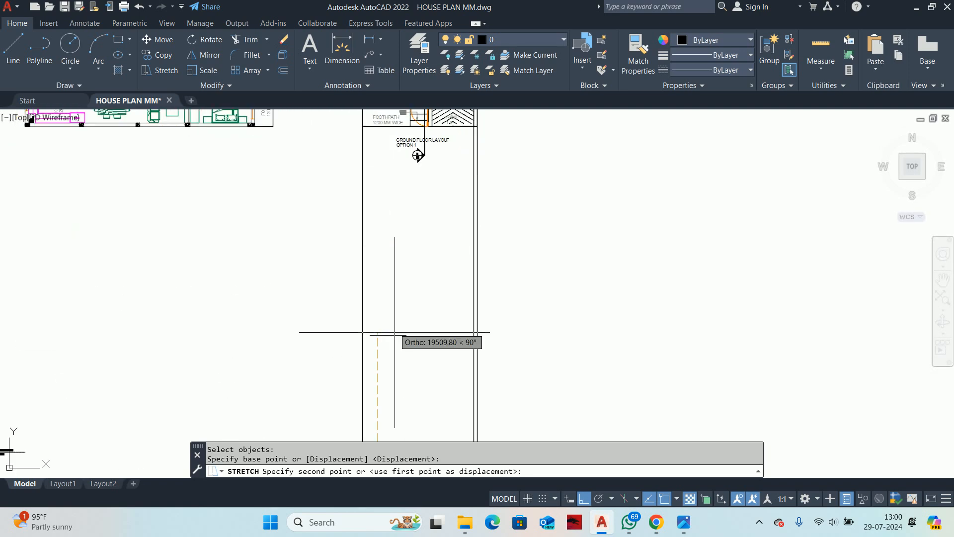
{"action": "key", "text": "Escape"}
{"action": "scroll", "coordinate": [328, 327], "scroll_direction": "up", "scroll_amount": 4}
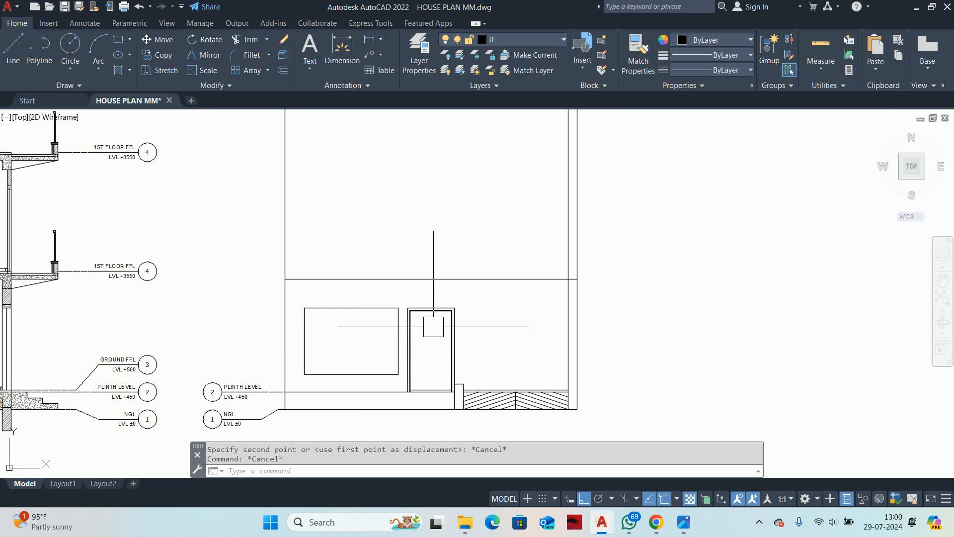
{"action": "key", "text": "Escape"}
Step: Join the four lines of the window opening into one closed outline
{"action": "mouse_move", "coordinate": [433, 327]}
{"action": "middle_mouse_down"}
{"action": "mouse_move", "coordinate": [429, 313]}
{"action": "mouse_move", "coordinate": [456, 272]}
{"action": "middle_mouse_up"}
{"action": "type", "text": "j"}
{"action": "key", "text": "Return"}
{"action": "scroll", "coordinate": [457, 272], "scroll_direction": "up", "scroll_amount": 4}
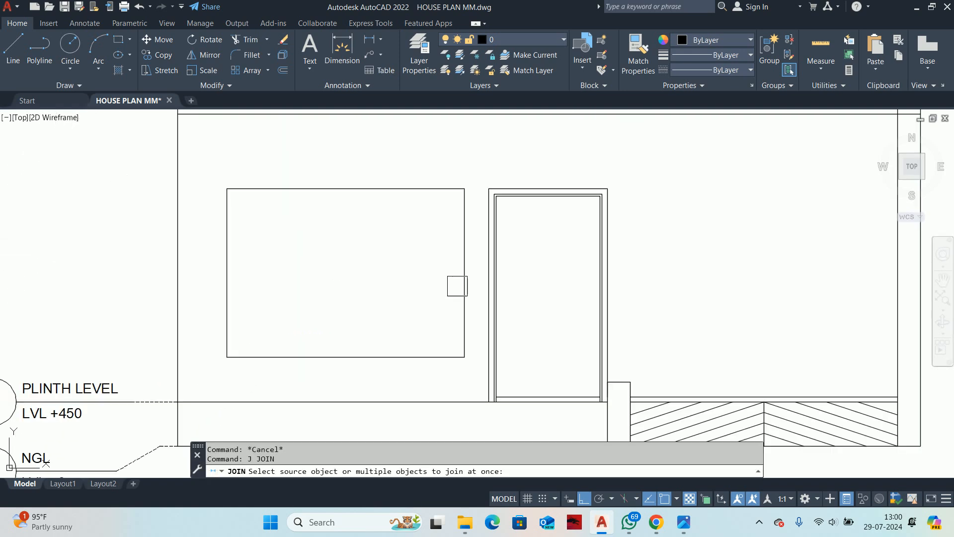
{"action": "left_click", "coordinate": [463, 281]}
{"action": "left_click", "coordinate": [365, 188]}
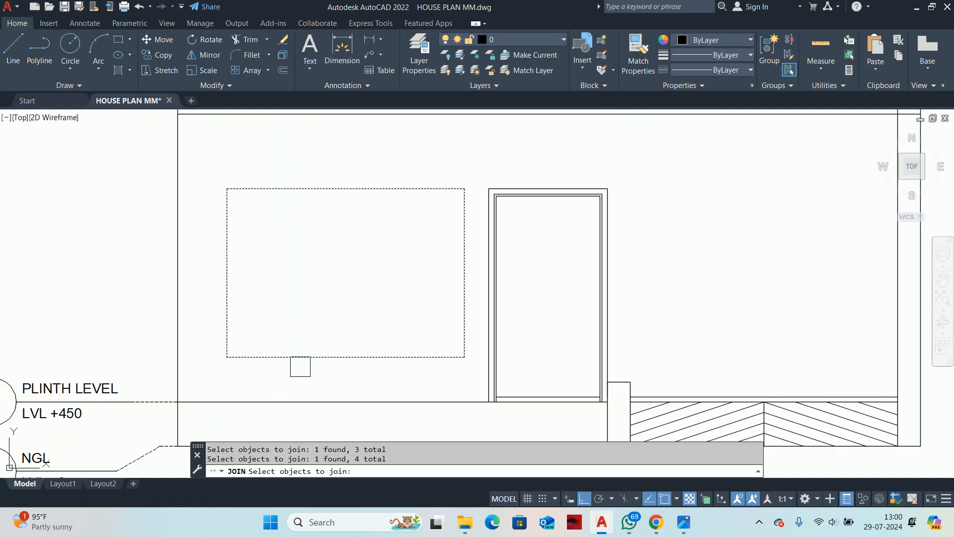
{"action": "key", "text": "Return"}
Step: Offset the window outline 75 mm inward to form the window frame
{"action": "type", "text": "o"}
{"action": "key", "text": "Return"}
{"action": "type", "text": "7"}
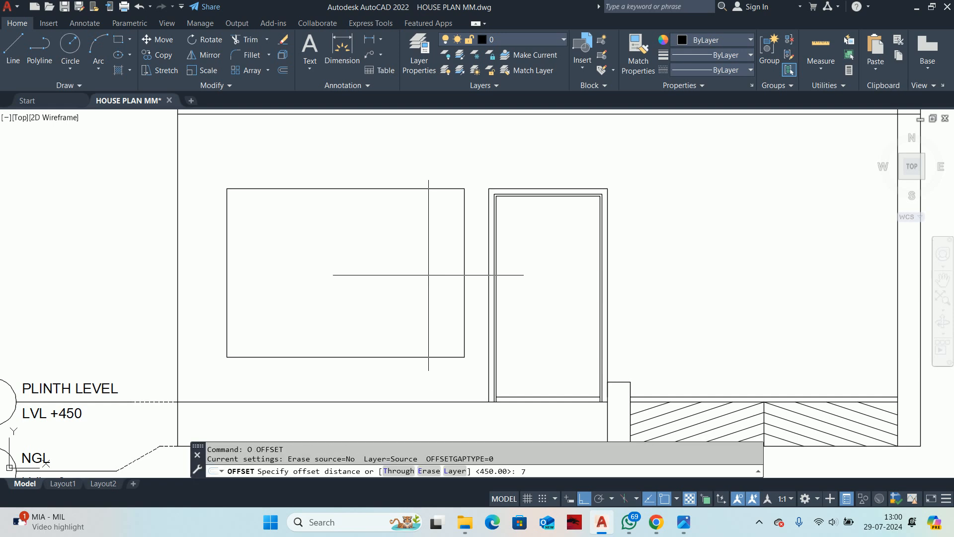
{"action": "type", "text": "5"}
{"action": "key", "text": "Return"}
{"action": "left_click", "coordinate": [396, 188]}
{"action": "left_click", "coordinate": [386, 249]}
{"action": "key", "text": "Escape"}
{"action": "key", "text": "Escape"}
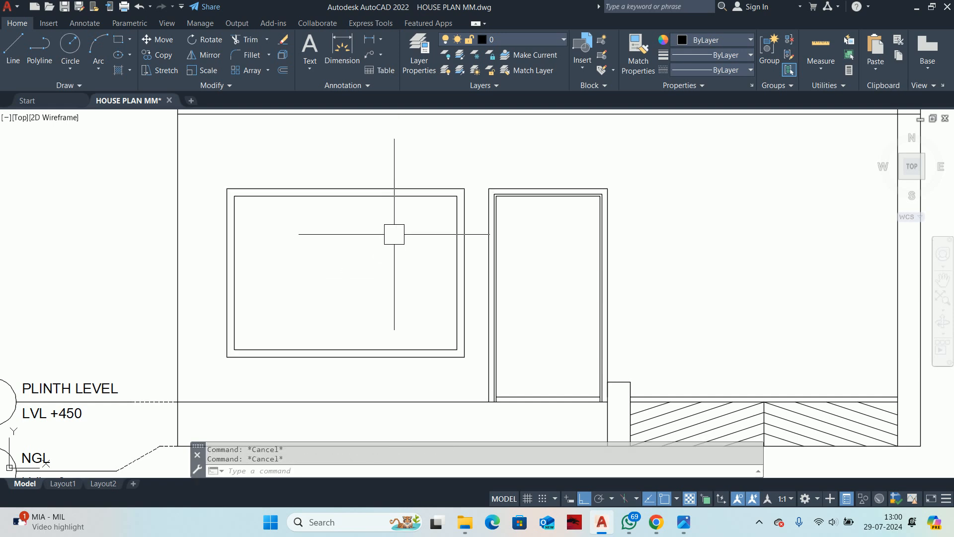
Step: Offset the window frame's inner outline 29 mm outward to add a second frame line
{"action": "key", "text": "Return"}
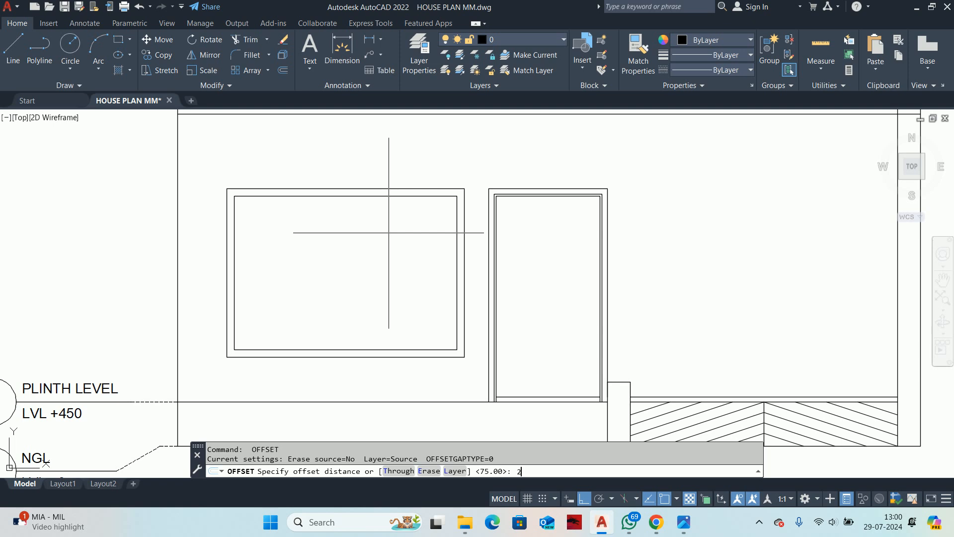
{"action": "type", "text": "29"}
{"action": "key", "text": "Return"}
{"action": "left_click", "coordinate": [434, 196]}
{"action": "left_click", "coordinate": [437, 147]}
{"action": "key", "text": "Escape"}
{"action": "key", "text": "Escape"}
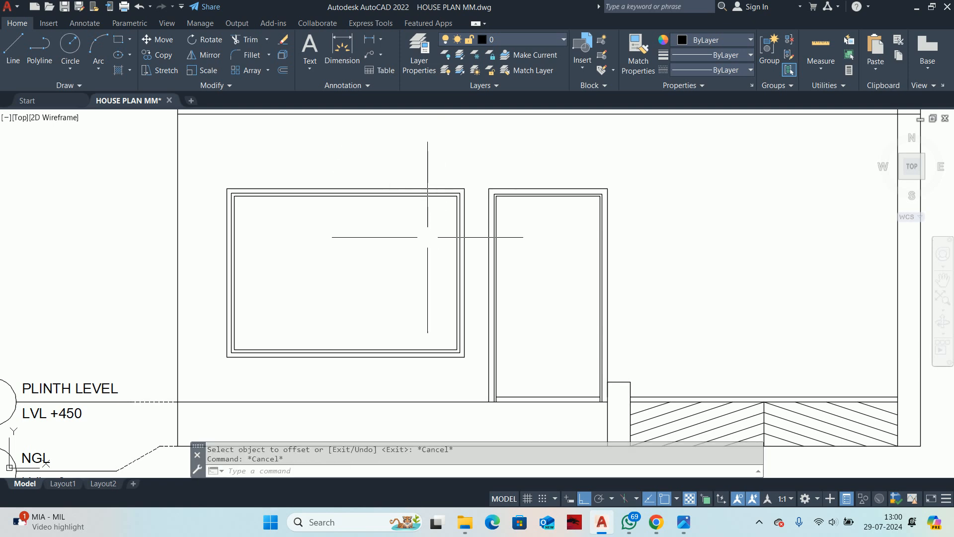
Step: Undo the last offset that added a second line to the window frame
{"action": "scroll", "coordinate": [427, 237], "scroll_direction": "down", "scroll_amount": 1}
{"action": "mouse_move", "coordinate": [415, 306]}
{"action": "middle_mouse_down"}
{"action": "mouse_move", "coordinate": [421, 347]}
{"action": "mouse_move", "coordinate": [457, 327]}
{"action": "middle_mouse_up"}
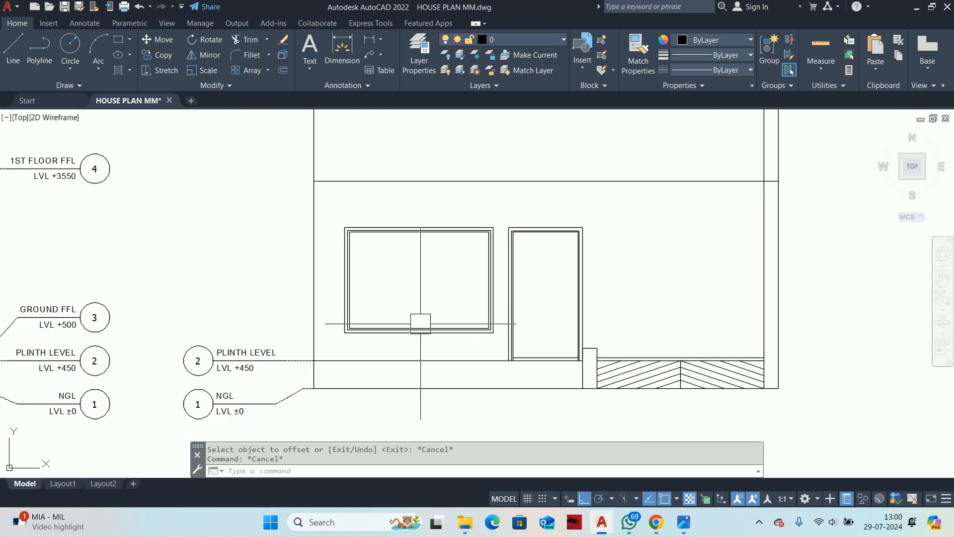
{"action": "key", "text": "ctrl+z"}
{"action": "key", "text": "Escape"}
{"action": "key", "text": "ctrl+z"}
{"action": "key", "text": "Escape"}
Step: Offset the window frame's inner outline 20 mm outward to add the second frame line
{"action": "type", "text": "O"}
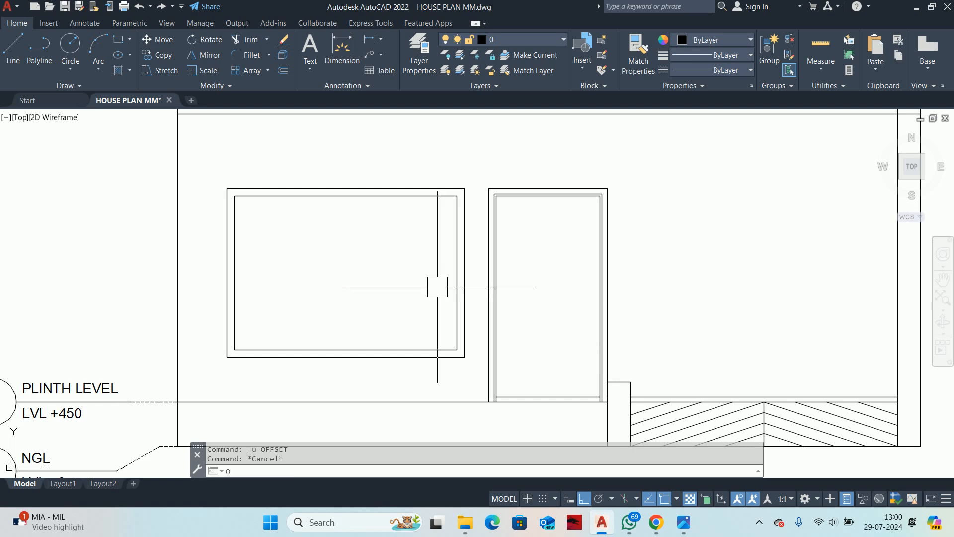
{"action": "key", "text": "Return"}
{"action": "type", "text": "20"}
{"action": "key", "text": "Return"}
{"action": "scroll", "coordinate": [443, 252], "scroll_direction": "up", "scroll_amount": 3}
{"action": "left_click", "coordinate": [480, 172]}
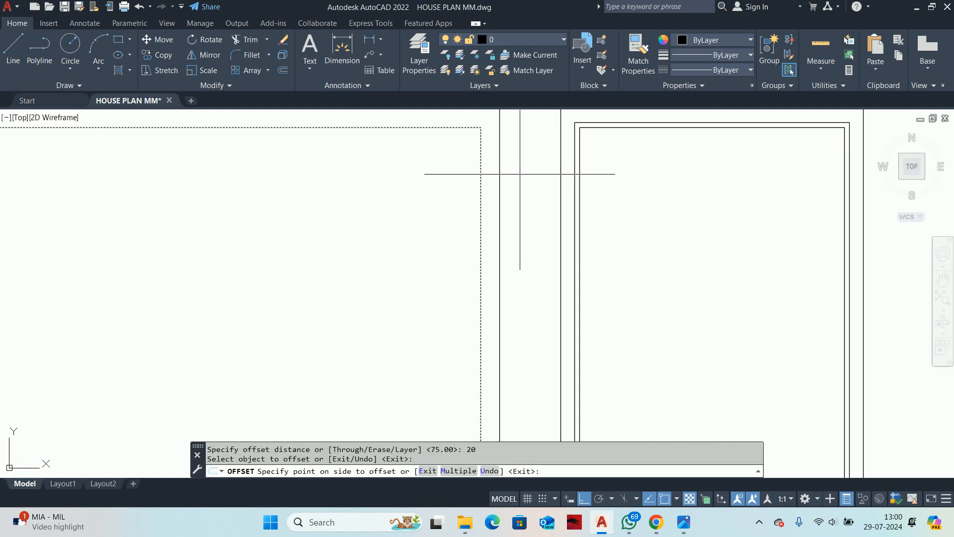
{"action": "left_click", "coordinate": [520, 174]}
{"action": "key", "text": "Return"}
{"action": "scroll", "coordinate": [517, 198], "scroll_direction": "down", "scroll_amount": 4}
{"action": "key", "text": "Escape"}
{"action": "key", "text": "Escape"}
{"action": "middle_click_drag", "start_coordinate": [432, 241], "coordinate": [440, 240]}
{"action": "scroll", "coordinate": [462, 212], "scroll_direction": "up", "scroll_amount": 2}
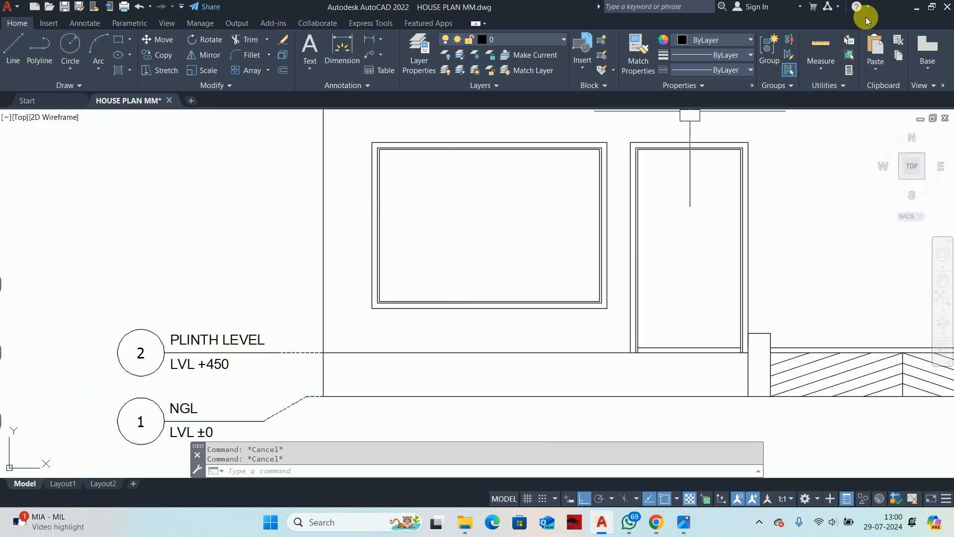
Step: Check the width and height of the window frame's inner opening with Quick Measure
{"action": "left_click", "coordinate": [820, 50]}
{"action": "scroll", "coordinate": [435, 229], "scroll_direction": "up", "scroll_amount": 2}
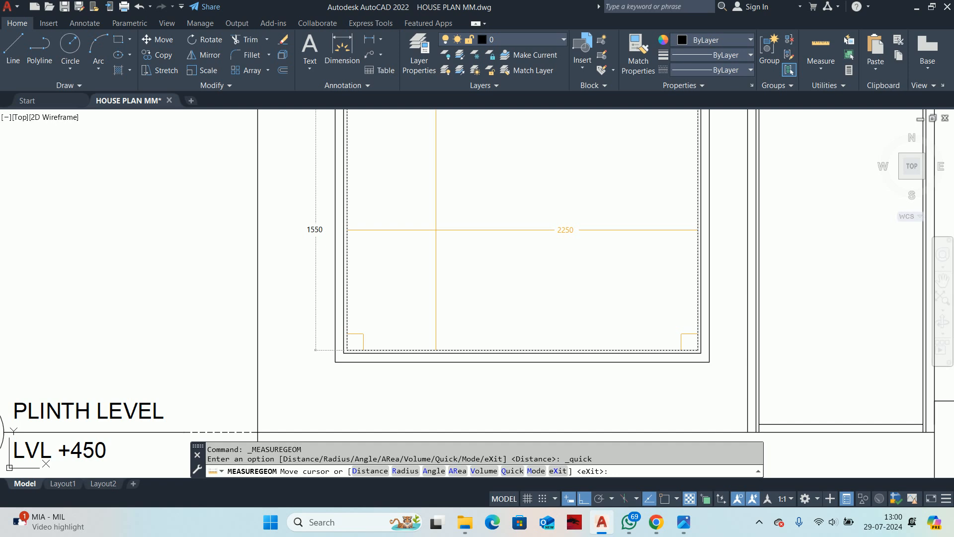
{"action": "key", "text": "Escape"}
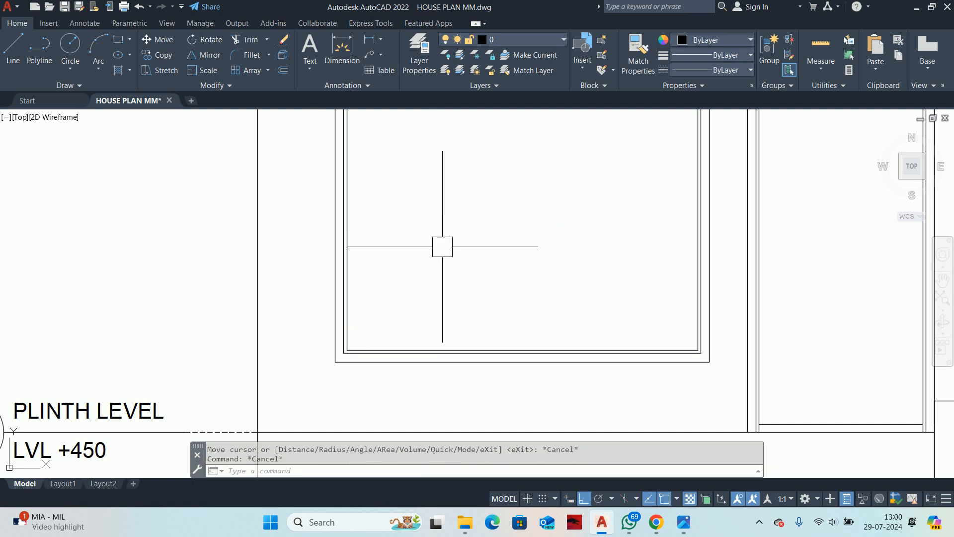
{"action": "scroll", "coordinate": [437, 254], "scroll_direction": "down", "scroll_amount": 3}
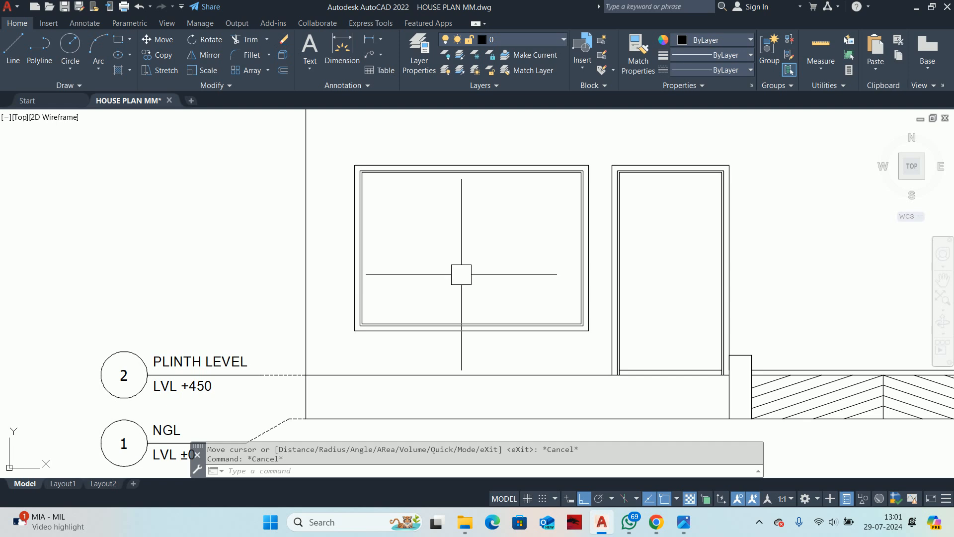
{"action": "key", "text": "Escape"}
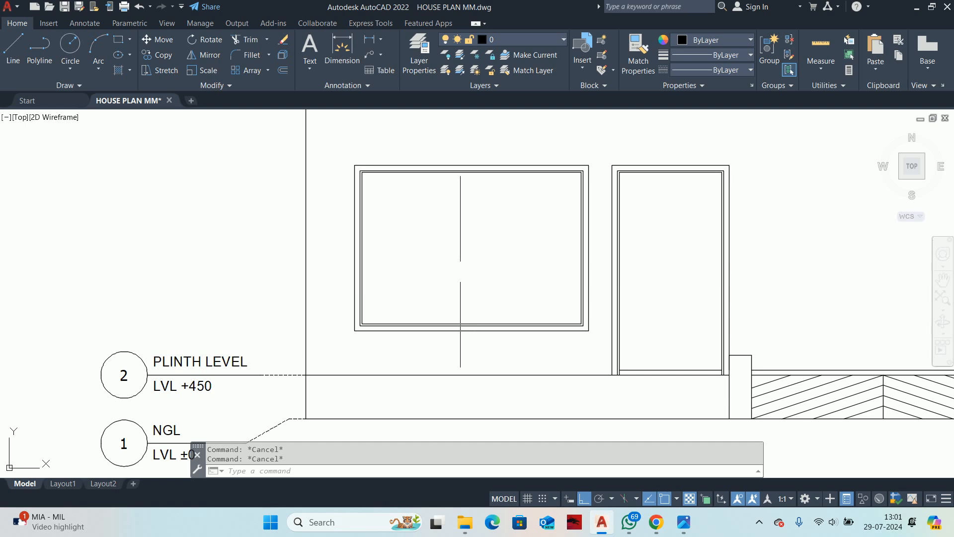
Step: Draw a vertical centre line between the lower and upper midpoints of the window frame's inner outline
{"action": "type", "text": "L"}
{"action": "key", "text": "Escape"}
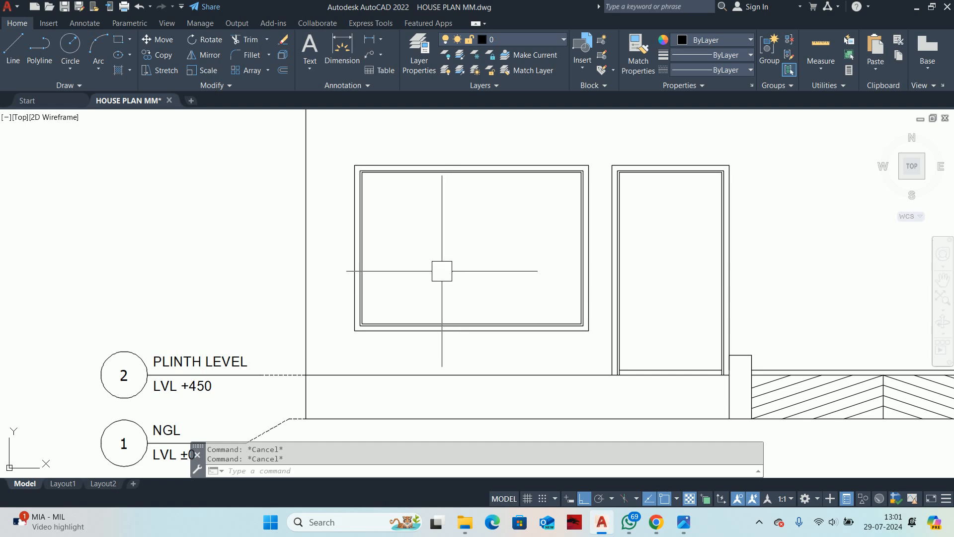
{"action": "type", "text": "L"}
{"action": "key", "text": "Return"}
{"action": "left_click", "coordinate": [471, 323]}
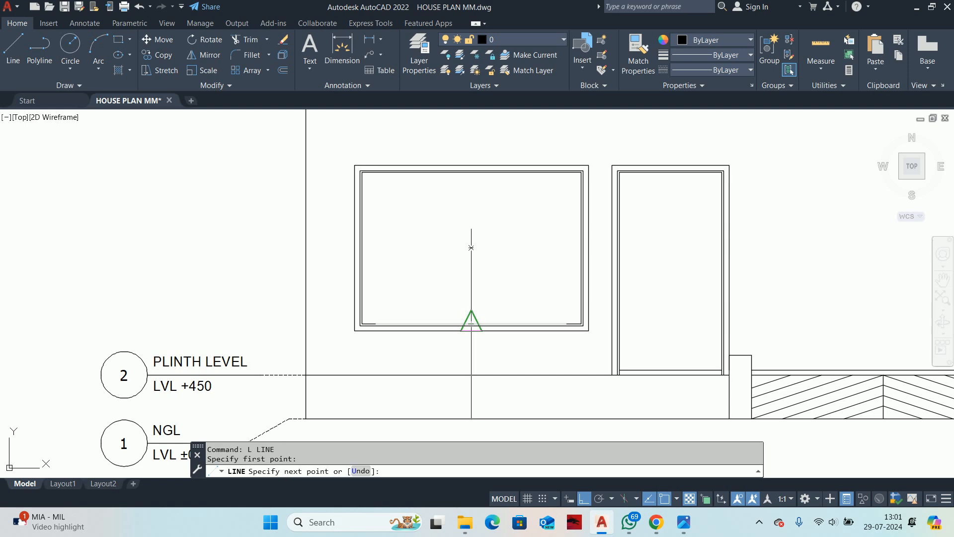
{"action": "left_click", "coordinate": [471, 172]}
{"action": "key", "text": "Escape"}
{"action": "scroll", "coordinate": [467, 209], "scroll_direction": "up", "scroll_amount": 2}
Step: Offset the window's centre line 600 mm to both sides to mark the panel divisions
{"action": "type", "text": "O"}
{"action": "key", "text": "Return"}
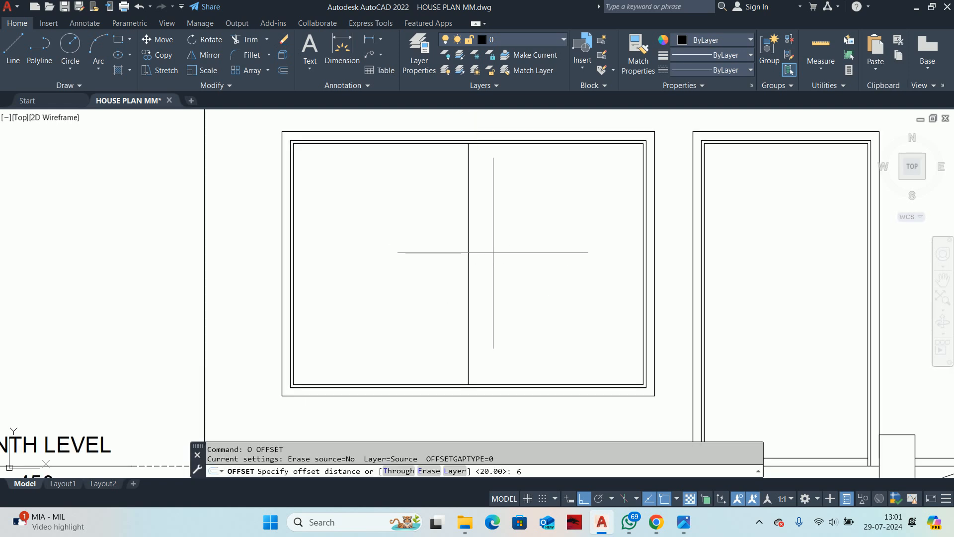
{"action": "type", "text": "600"}
{"action": "key", "text": "Return"}
{"action": "left_click", "coordinate": [468, 262]}
{"action": "left_click", "coordinate": [397, 224]}
{"action": "left_click", "coordinate": [468, 219]}
{"action": "left_click", "coordinate": [579, 209]}
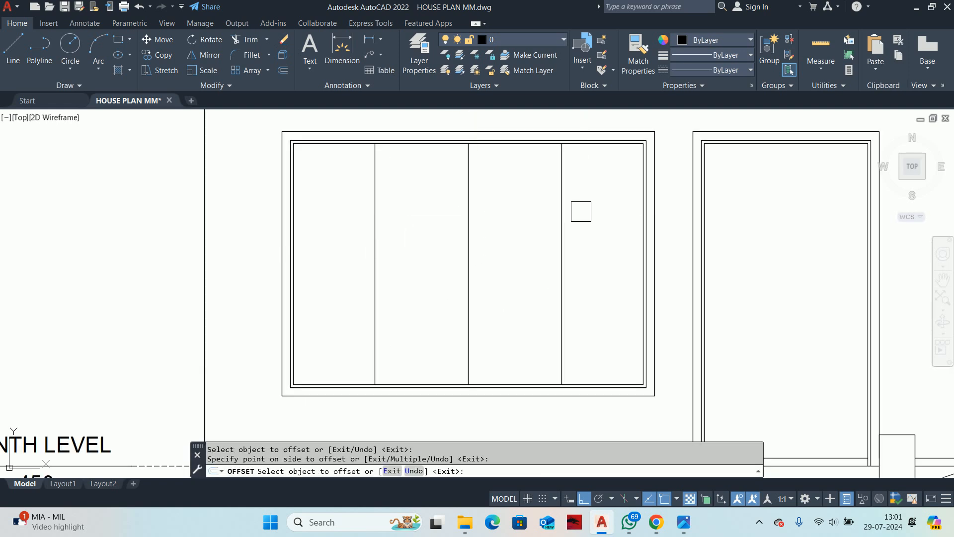
Step: Delete the window's centre line between the two division lines
{"action": "key", "text": "Escape"}
{"action": "left_click", "coordinate": [460, 220]}
{"action": "key", "text": "Delete"}
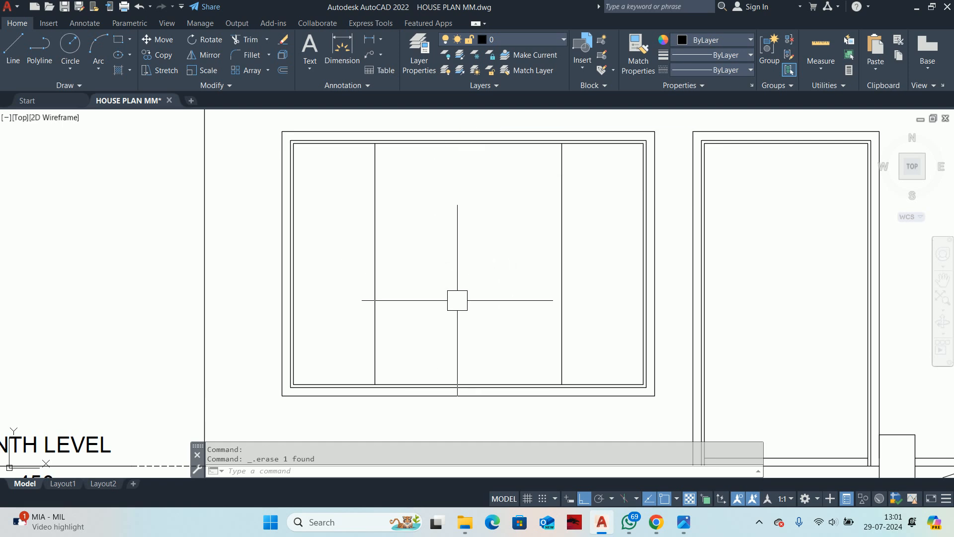
Step: Create closed boundary polylines around the window's three panels with the Boundary command
{"action": "key", "text": "Escape"}
{"action": "key", "text": "Escape"}
{"action": "type", "text": "BO"}
{"action": "key", "text": "Return"}
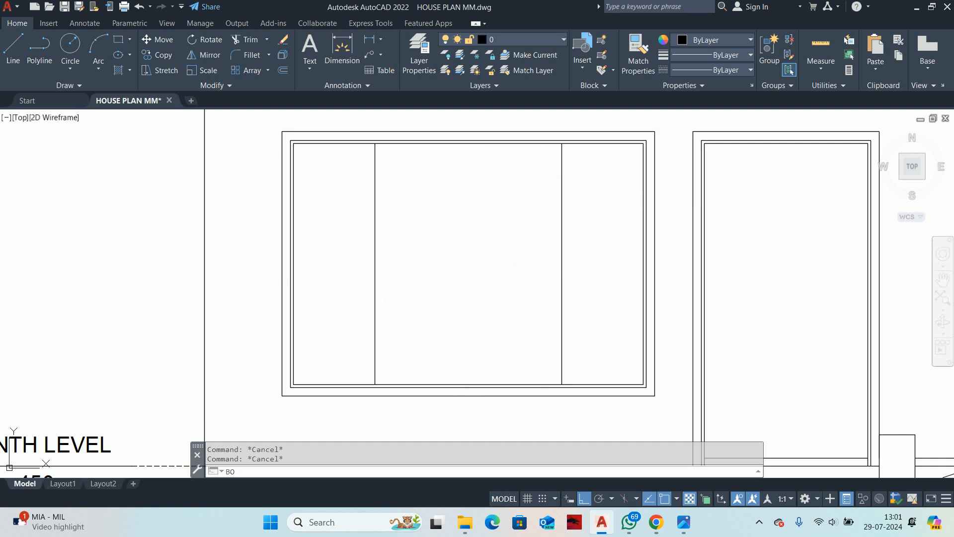
{"action": "left_click", "coordinate": [260, 72]}
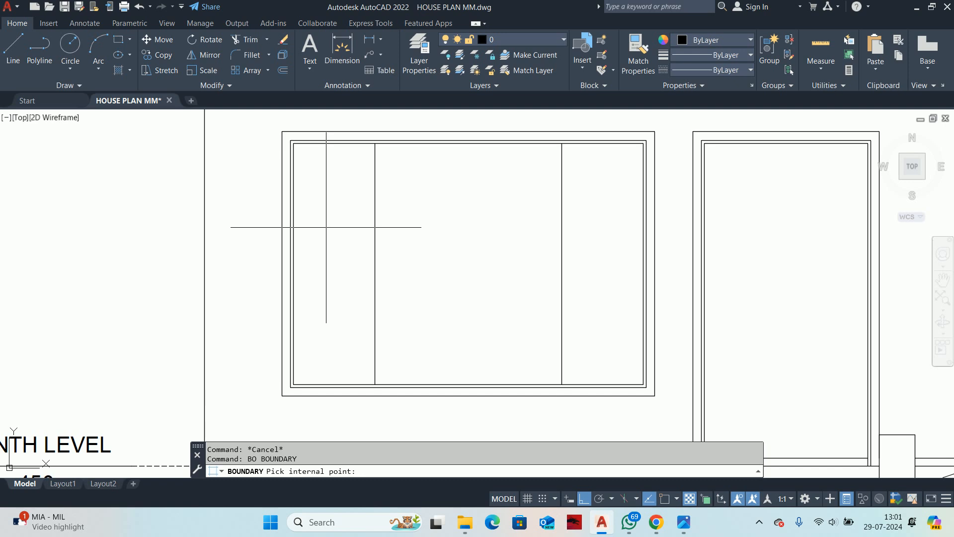
{"action": "left_click", "coordinate": [614, 231]}
{"action": "key", "text": "Return"}
{"action": "key", "text": "Escape"}
{"action": "key", "text": "Escape"}
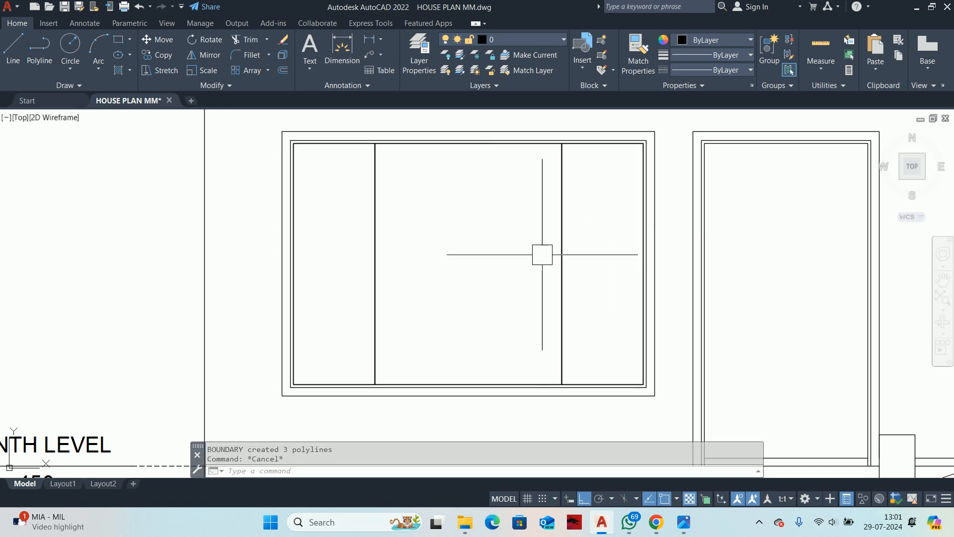
Step: Try to offset the outlines of the two side panels 50 mm inward, and undo the offset
{"action": "key", "text": "Return"}
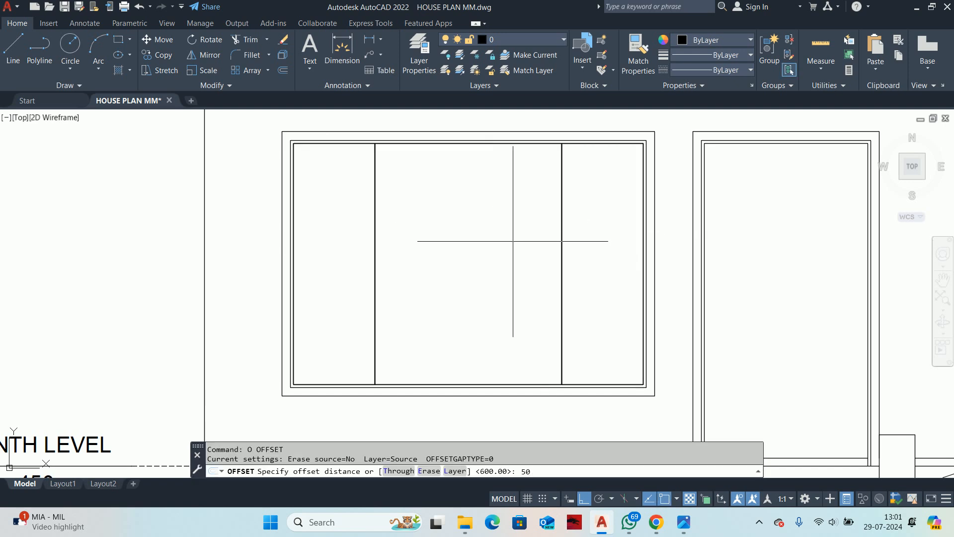
{"action": "key", "text": "Return"}
{"action": "left_click", "coordinate": [337, 144]}
{"action": "left_click", "coordinate": [330, 192]}
{"action": "left_click", "coordinate": [587, 145]}
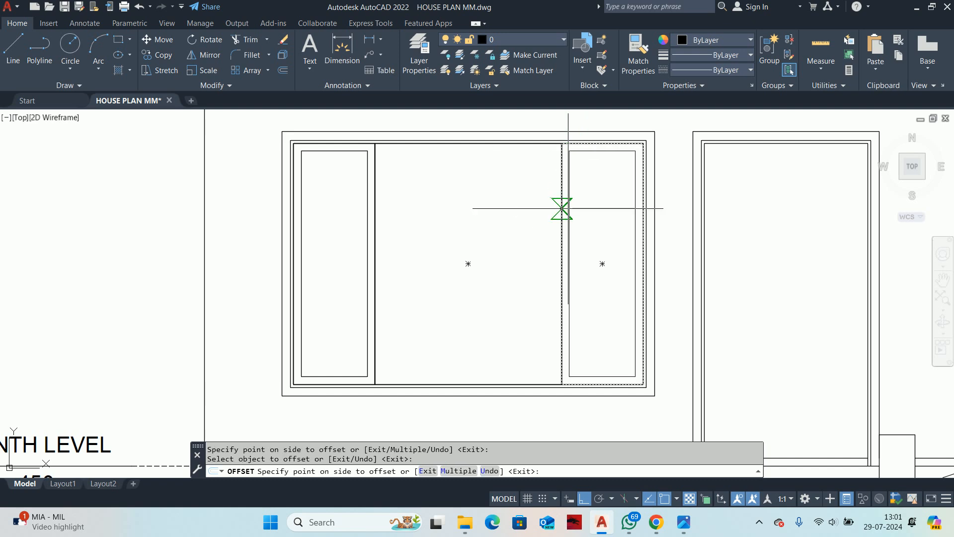
{"action": "left_click", "coordinate": [568, 208]}
{"action": "key", "text": "Return"}
{"action": "key", "text": "Escape"}
{"action": "key", "text": "ctrl+z"}
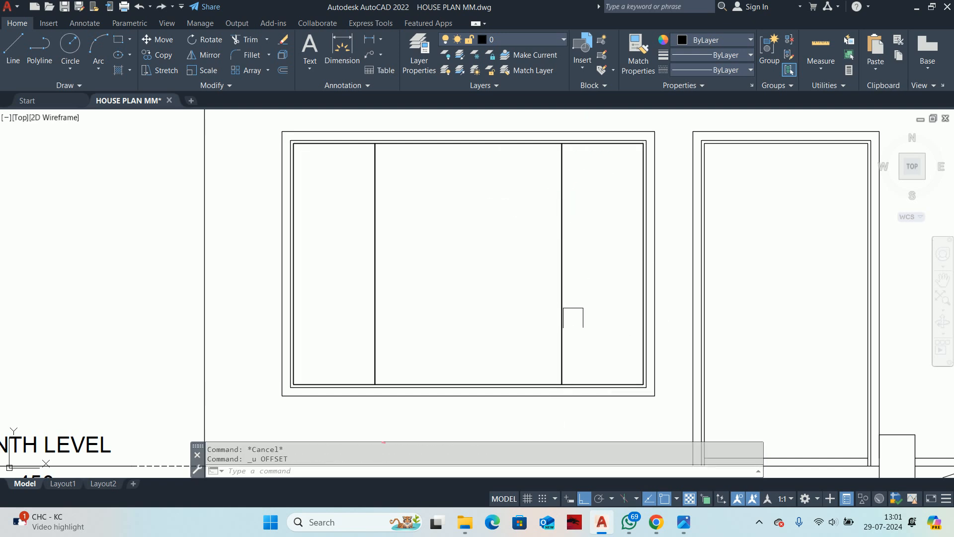
Step: Offset the closed outlines of both side panels 50 mm inward to form their sash frames
{"action": "type", "text": "o"}
{"action": "key", "text": "Return"}
{"action": "type", "text": "50"}
{"action": "key", "text": "Return"}
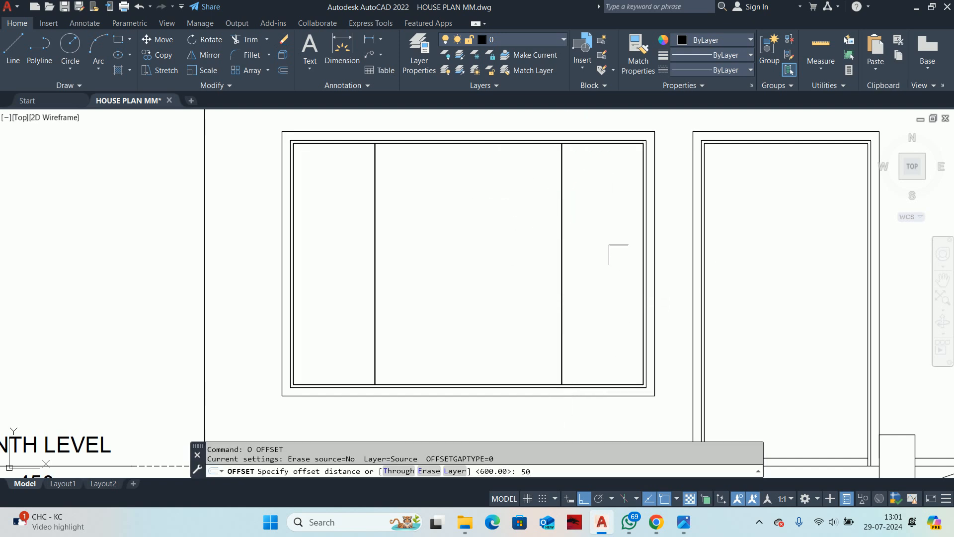
{"action": "scroll", "coordinate": [615, 255], "scroll_direction": "up", "scroll_amount": 5}
{"action": "scroll", "coordinate": [590, 139], "scroll_direction": "down", "scroll_amount": 2}
{"action": "left_click", "coordinate": [531, 202]}
{"action": "left_click", "coordinate": [492, 261]}
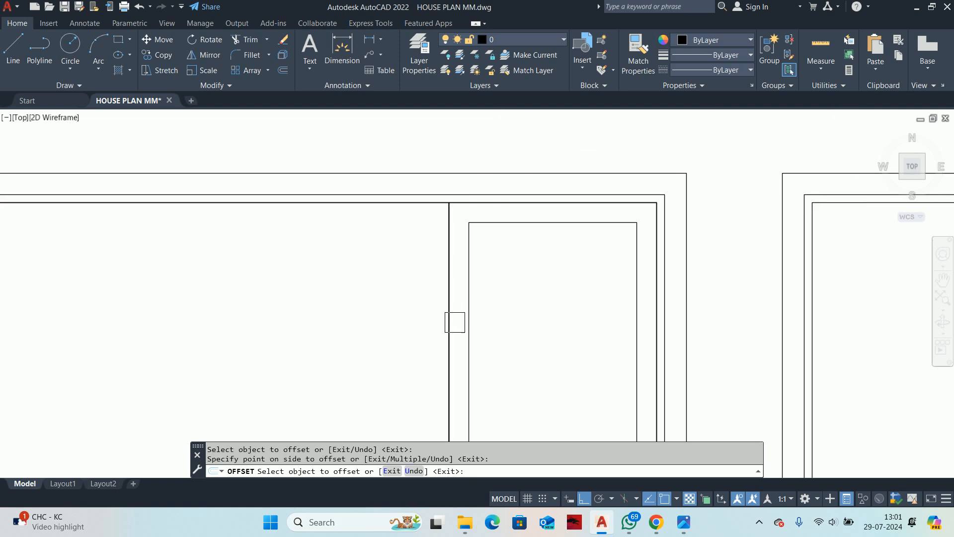
{"action": "scroll", "coordinate": [454, 321], "scroll_direction": "down", "scroll_amount": 1}
{"action": "middle_click_drag", "start_coordinate": [175, 281], "coordinate": [654, 222]}
{"action": "left_click", "coordinate": [582, 192]}
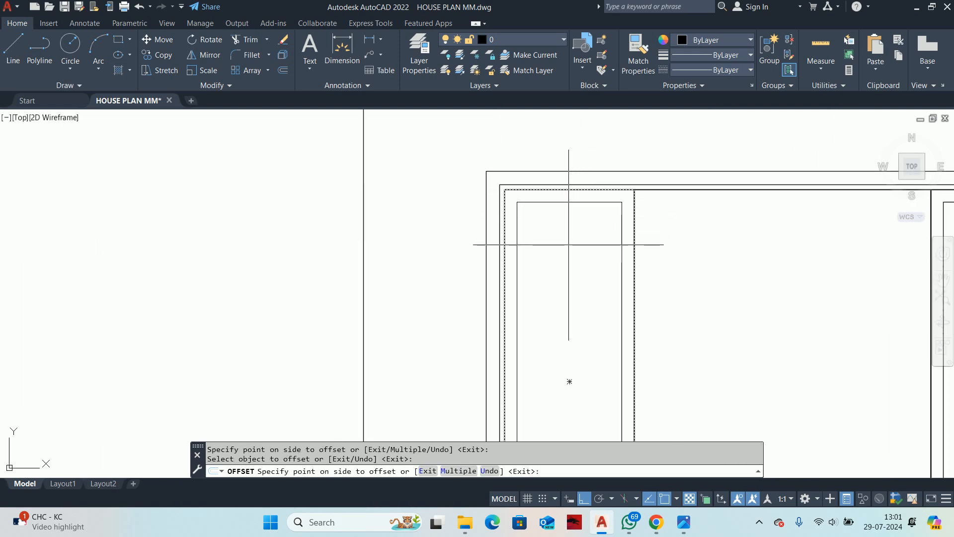
{"action": "left_click", "coordinate": [568, 243]}
{"action": "scroll", "coordinate": [583, 281], "scroll_direction": "down", "scroll_amount": 5}
{"action": "middle_click_drag", "start_coordinate": [583, 280], "coordinate": [454, 248]}
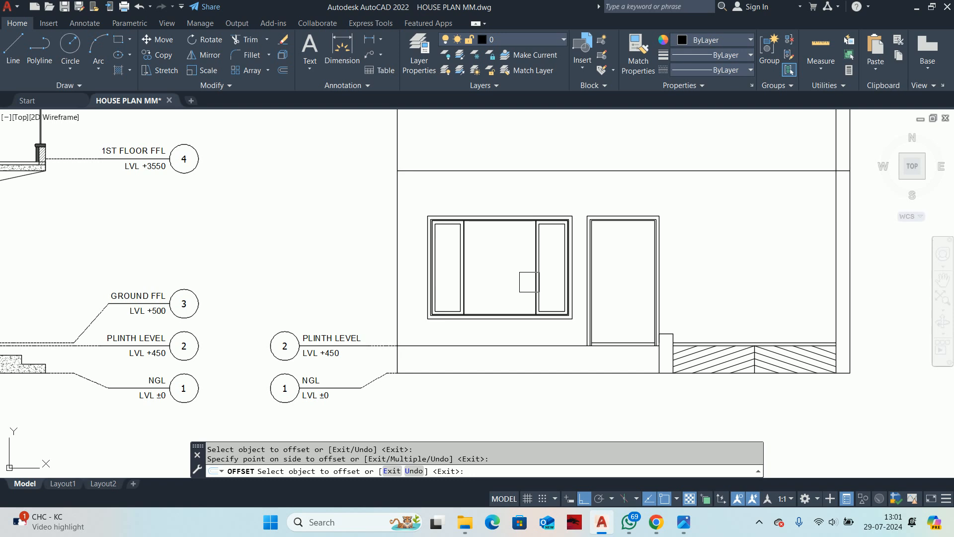
{"action": "key", "text": "Escape"}
{"action": "key", "text": "Escape"}
Step: Try erasing the middle panel's closed outline, and undo the deletion
{"action": "scroll", "coordinate": [487, 265], "scroll_direction": "up", "scroll_amount": 2}
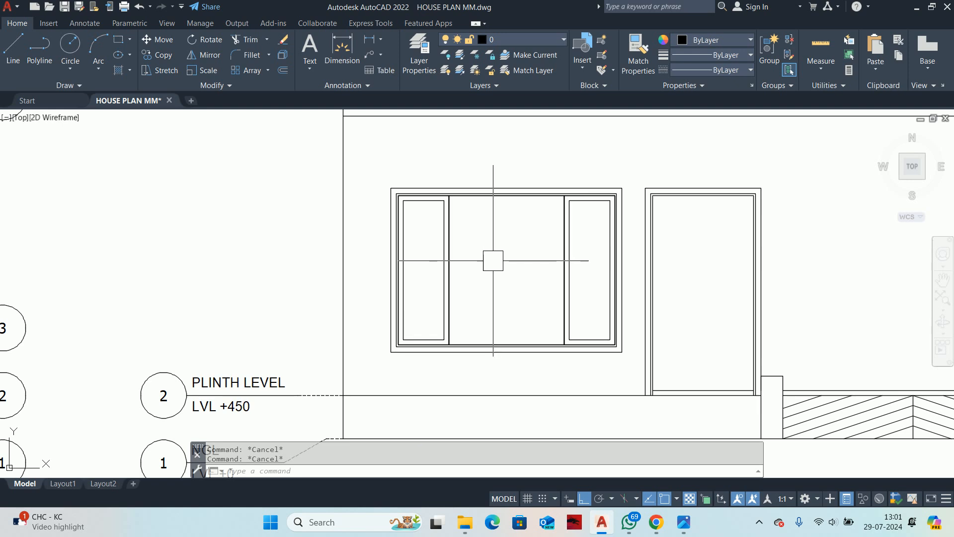
{"action": "left_click", "coordinate": [517, 192]}
{"action": "key", "text": "Delete"}
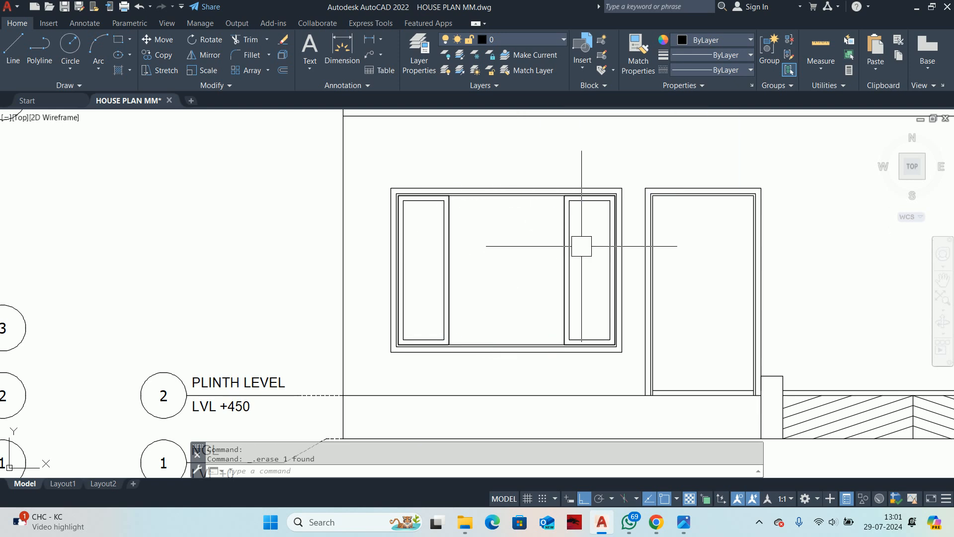
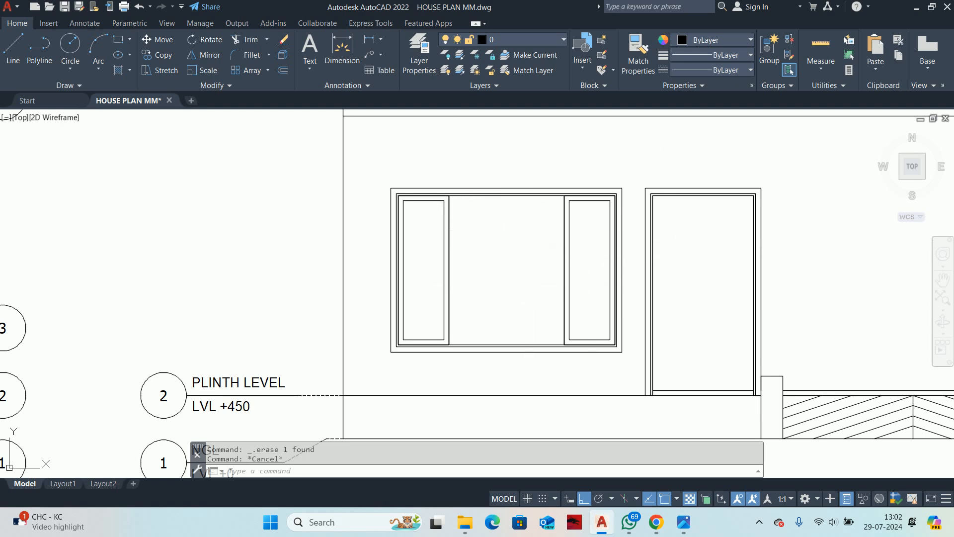
{"action": "key", "text": "Escape"}
{"action": "type", "text": "o"}
{"action": "key", "text": "Return"}
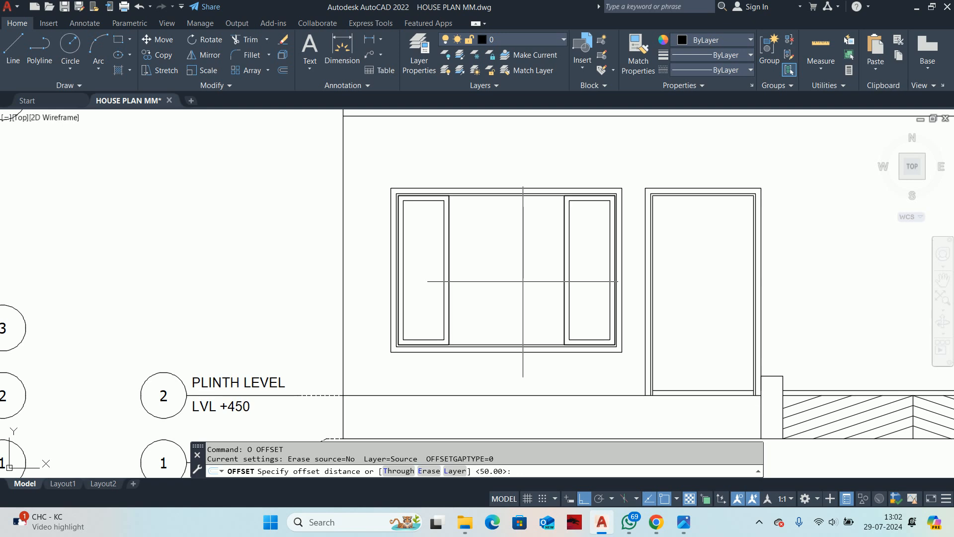
{"action": "type", "text": "2"}
{"action": "key", "text": "Return"}
{"action": "scroll", "coordinate": [517, 201], "scroll_direction": "up", "scroll_amount": 2}
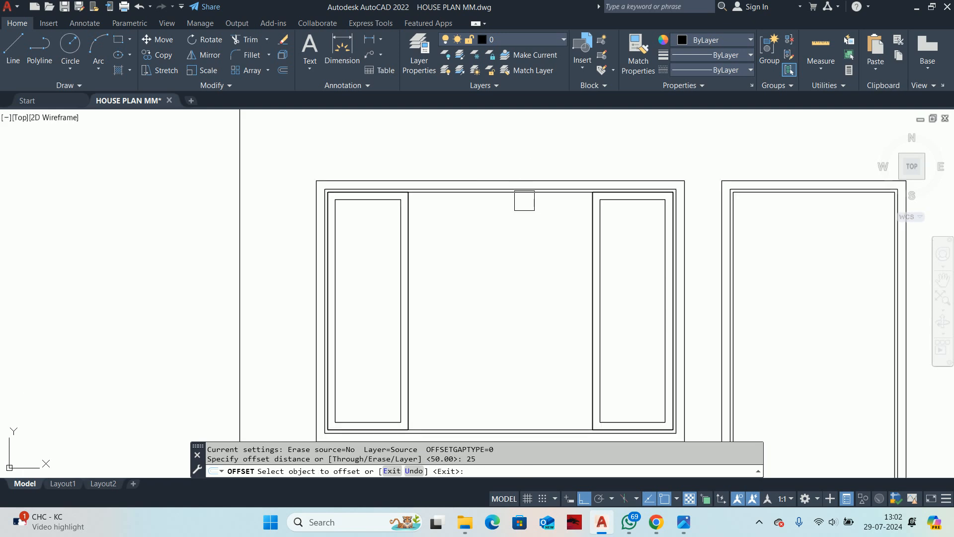
{"action": "key", "text": "Escape"}
{"action": "key", "text": "Escape"}
{"action": "key", "text": "Escape"}
Step: Offset the middle panel's closed outline 25 mm inward
{"action": "type", "text": "o"}
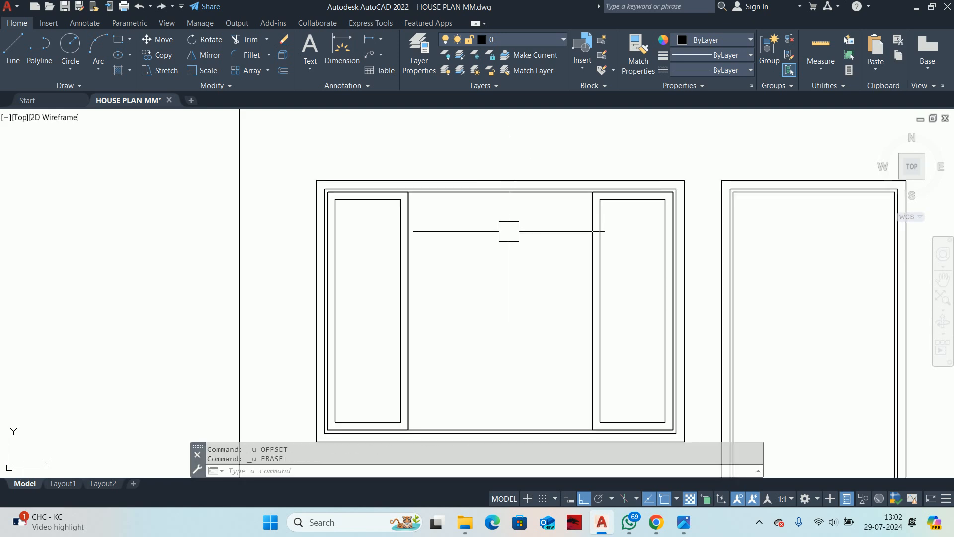
{"action": "key", "text": "Return"}
{"action": "type", "text": "25"}
{"action": "key", "text": "Return"}
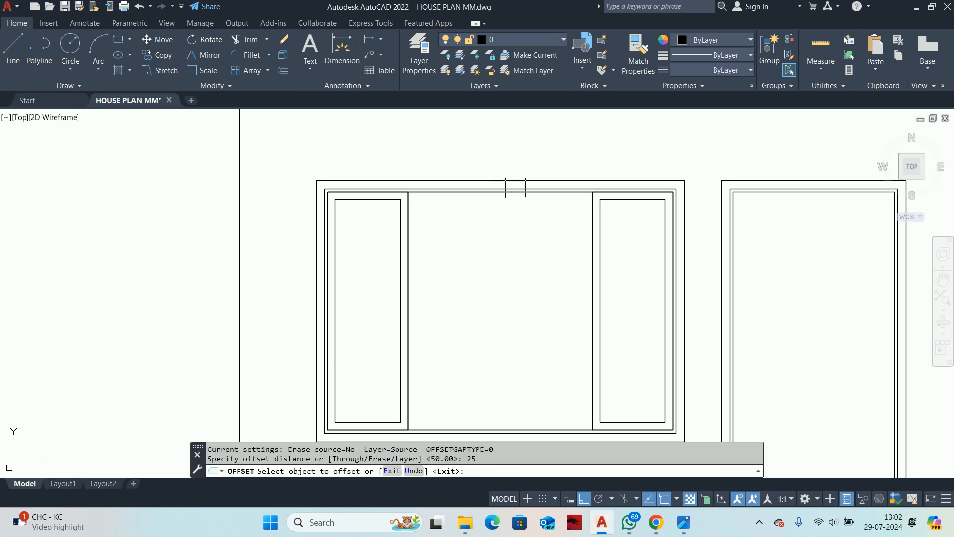
{"action": "left_click", "coordinate": [517, 189]}
{"action": "left_click", "coordinate": [502, 269]}
{"action": "middle_click_drag", "start_coordinate": [502, 306], "coordinate": [436, 216]}
{"action": "scroll", "coordinate": [447, 281], "scroll_direction": "down", "scroll_amount": 2}
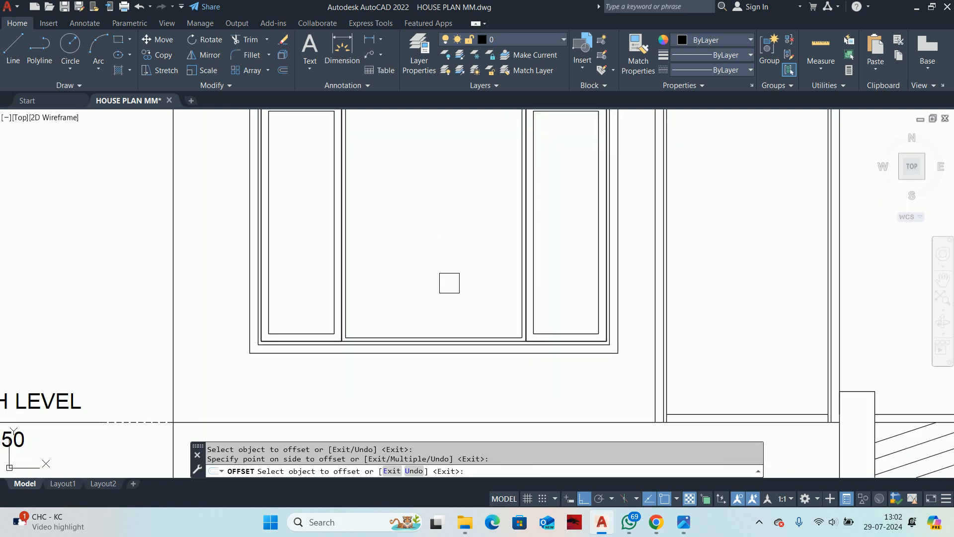
{"action": "key", "text": "Escape"}
{"action": "key", "text": "Escape"}
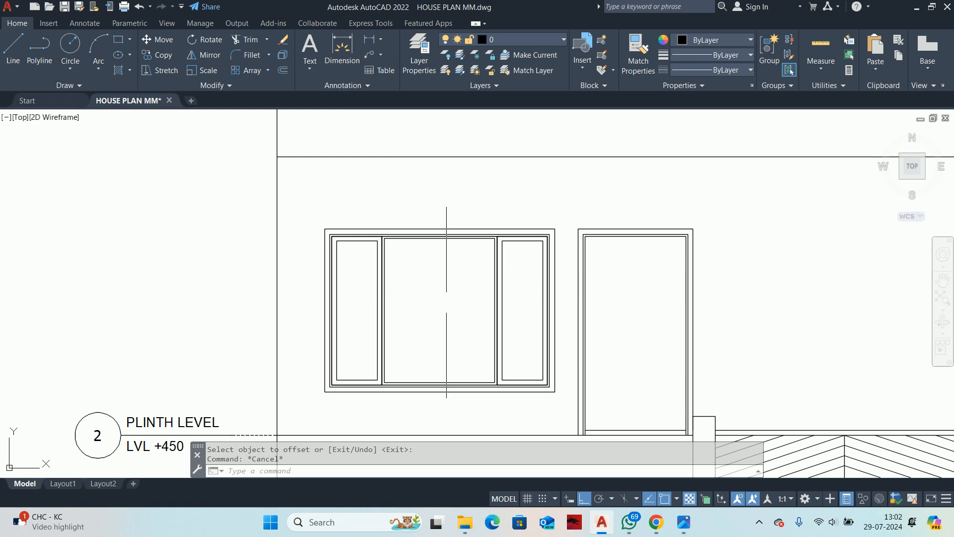
Step: Offset the middle panel's inner outline 3 mm inward to add a thin second line
{"action": "middle_click_drag", "start_coordinate": [440, 285], "coordinate": [446, 283]}
{"action": "key", "text": "Return"}
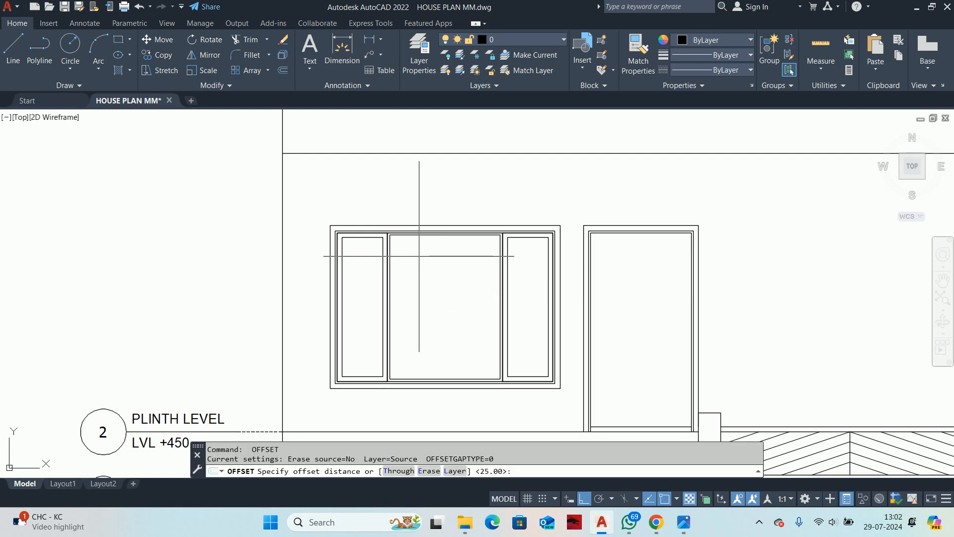
{"action": "type", "text": "3"}
{"action": "key", "text": "Return"}
{"action": "scroll", "coordinate": [436, 233], "scroll_direction": "up", "scroll_amount": 4}
{"action": "left_click", "coordinate": [423, 243]}
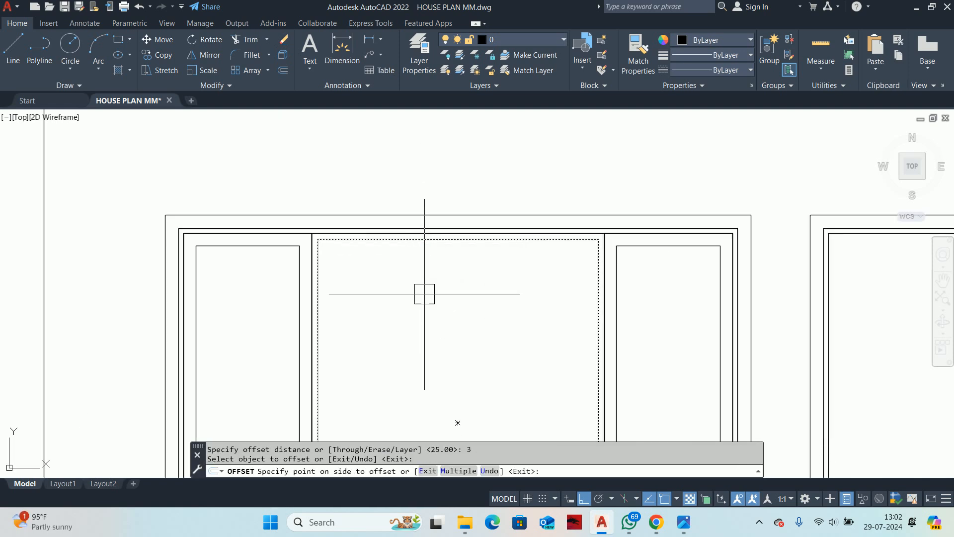
{"action": "left_click", "coordinate": [424, 293]}
{"action": "key", "text": "Escape"}
{"action": "key", "text": "Escape"}
{"action": "scroll", "coordinate": [423, 280], "scroll_direction": "down", "scroll_amount": 4}
{"action": "middle_click_drag", "start_coordinate": [422, 280], "coordinate": [424, 207]}
{"action": "key", "text": "Escape"}
{"action": "scroll", "coordinate": [457, 196], "scroll_direction": "up", "scroll_amount": 2}
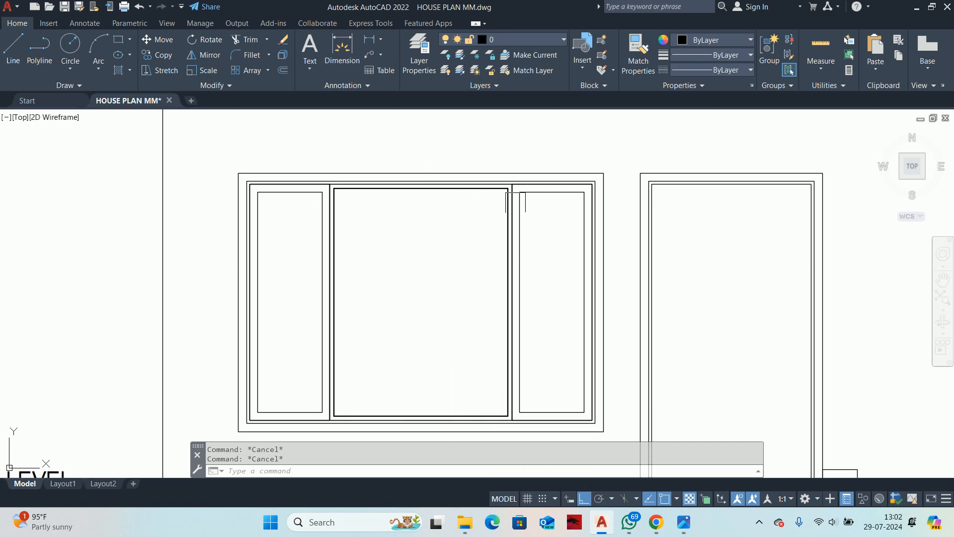
Step: Erase the two closely spaced inner outlines of the window's middle panel
{"action": "scroll", "coordinate": [354, 185], "scroll_direction": "up", "scroll_amount": 2}
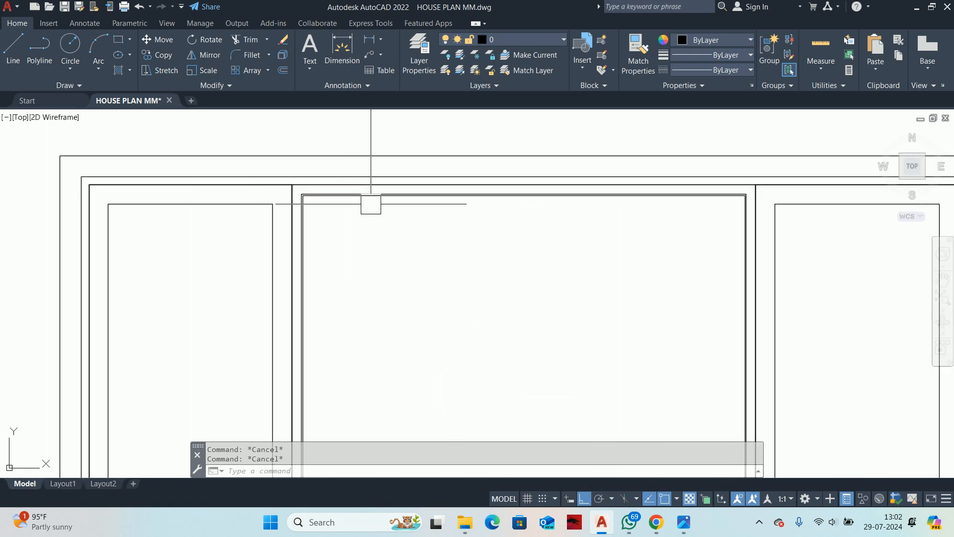
{"action": "left_click", "coordinate": [419, 221]}
{"action": "left_click", "coordinate": [357, 184]}
{"action": "key", "text": "Escape"}
{"action": "left_click", "coordinate": [422, 215]}
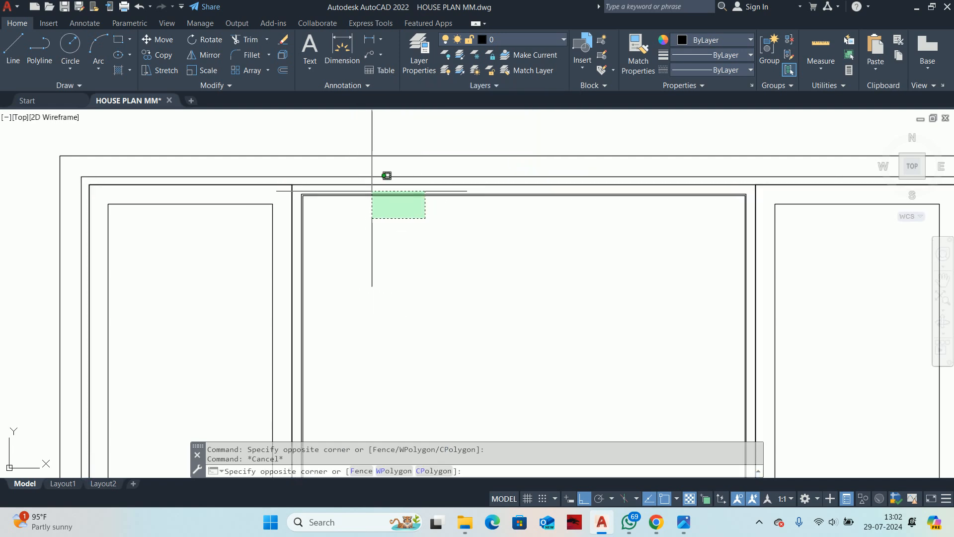
{"action": "left_click", "coordinate": [372, 191]}
{"action": "scroll", "coordinate": [372, 192], "scroll_direction": "down", "scroll_amount": 4}
{"action": "key", "text": "Delete"}
{"action": "middle_click_drag", "start_coordinate": [426, 215], "coordinate": [412, 189]}
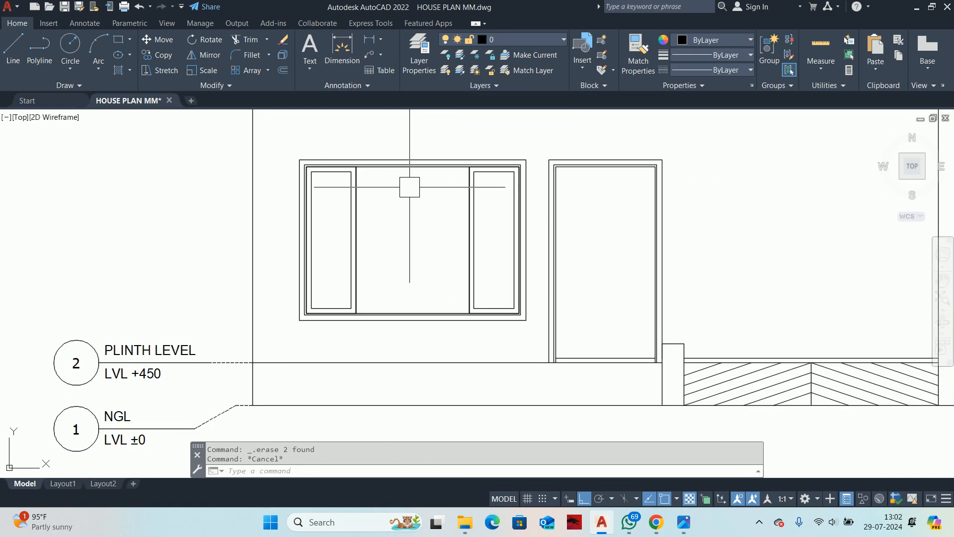
{"action": "type", "text": "o"}
{"action": "key", "text": "Return"}
{"action": "type", "text": "50"}
{"action": "key", "text": "Escape"}
Step: Offset the middle panel's closed outline 50 mm inward to form its sash frame
{"action": "type", "text": "o"}
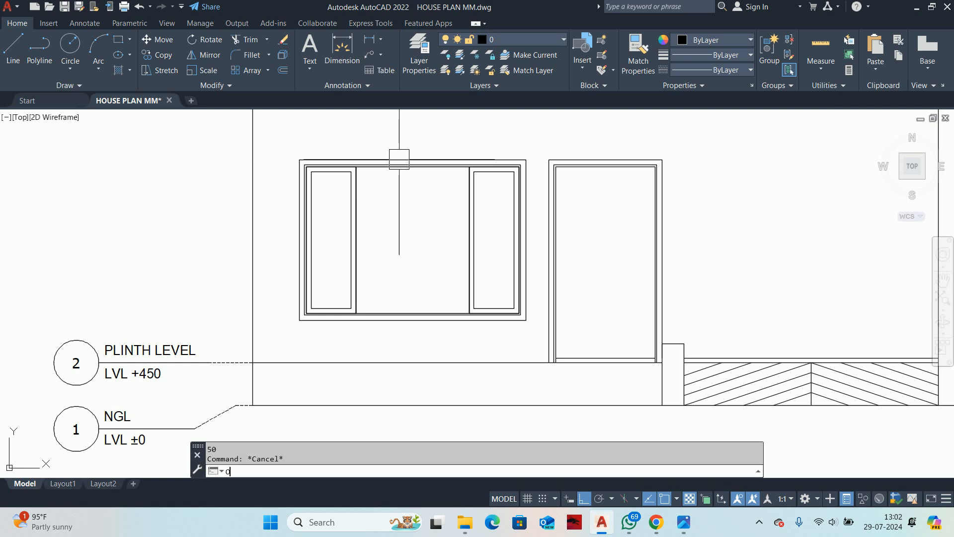
{"action": "key", "text": "Return"}
{"action": "type", "text": "50"}
{"action": "key", "text": "Return"}
{"action": "scroll", "coordinate": [404, 127], "scroll_direction": "up", "scroll_amount": 2}
{"action": "scroll", "coordinate": [405, 127], "scroll_direction": "up", "scroll_amount": 2}
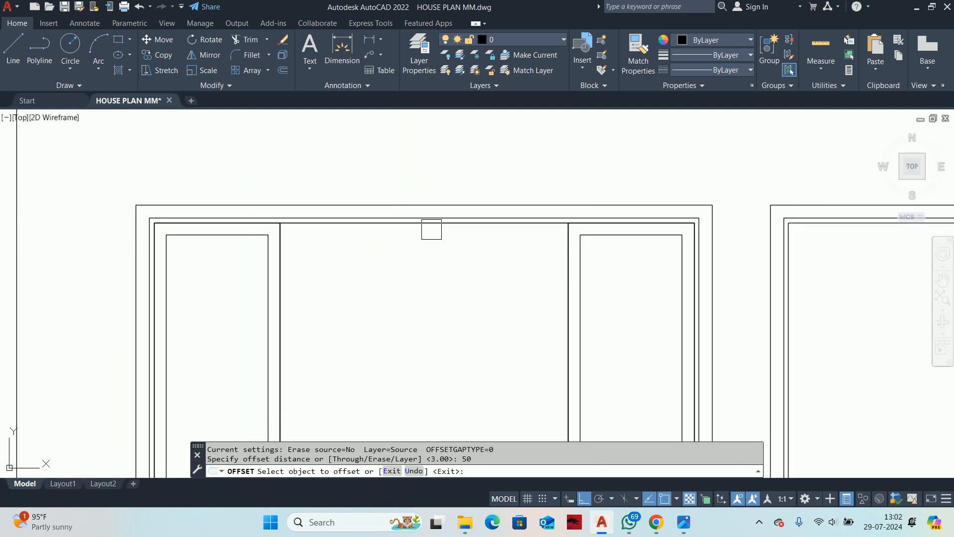
{"action": "left_click", "coordinate": [431, 229]}
{"action": "left_click", "coordinate": [422, 257]}
{"action": "scroll", "coordinate": [417, 254], "scroll_direction": "down", "scroll_amount": 2}
{"action": "middle_click_drag", "start_coordinate": [395, 252], "coordinate": [391, 139]}
{"action": "key", "text": "Escape"}
{"action": "key", "text": "Escape"}
{"action": "key", "text": "Escape"}
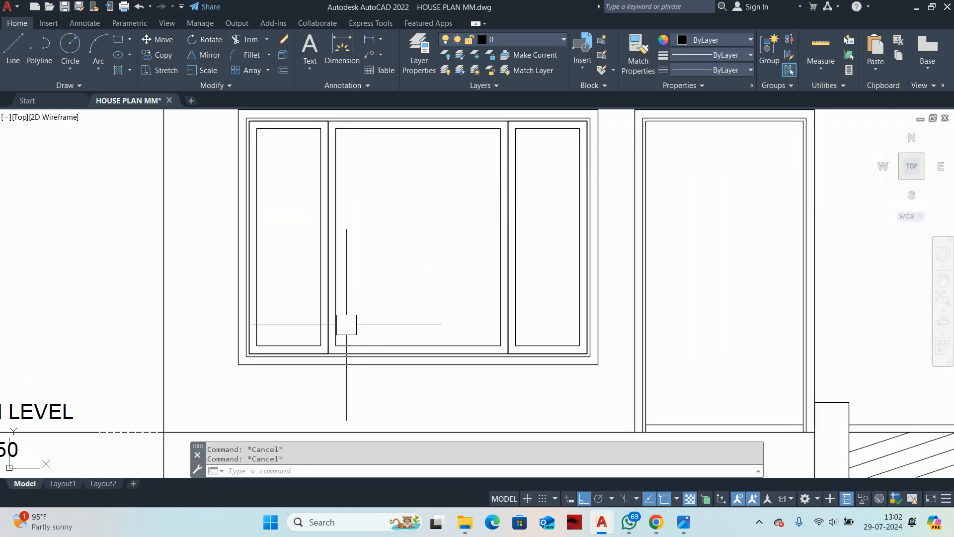
{"action": "middle_click_drag", "start_coordinate": [346, 324], "coordinate": [377, 335]}
{"action": "type", "text": "l"}
{"action": "key", "text": "Return"}
{"action": "scroll", "coordinate": [371, 373], "scroll_direction": "up", "scroll_amount": 3}
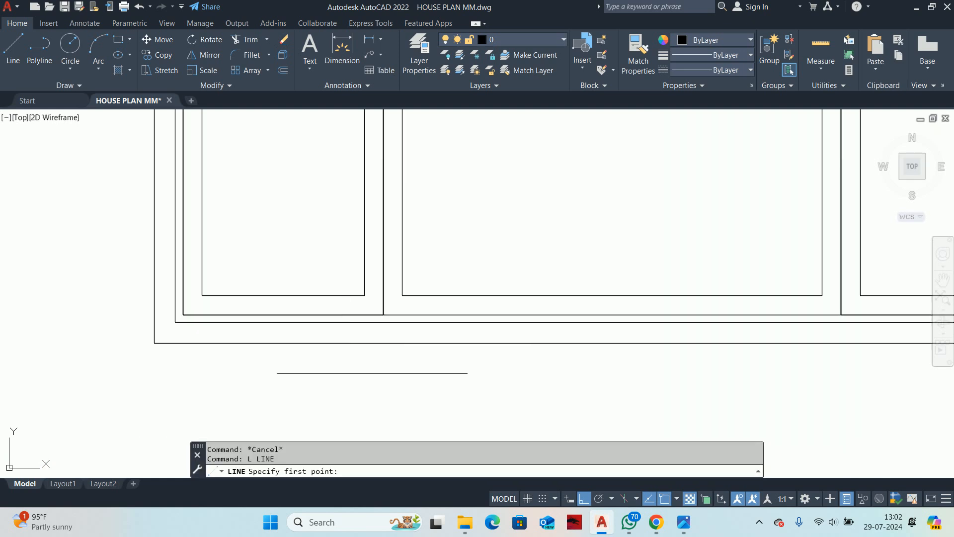
{"action": "left_click", "coordinate": [383, 315]}
{"action": "scroll", "coordinate": [401, 311], "scroll_direction": "up", "scroll_amount": 5}
{"action": "key", "text": "Escape"}
{"action": "key", "text": "Escape"}
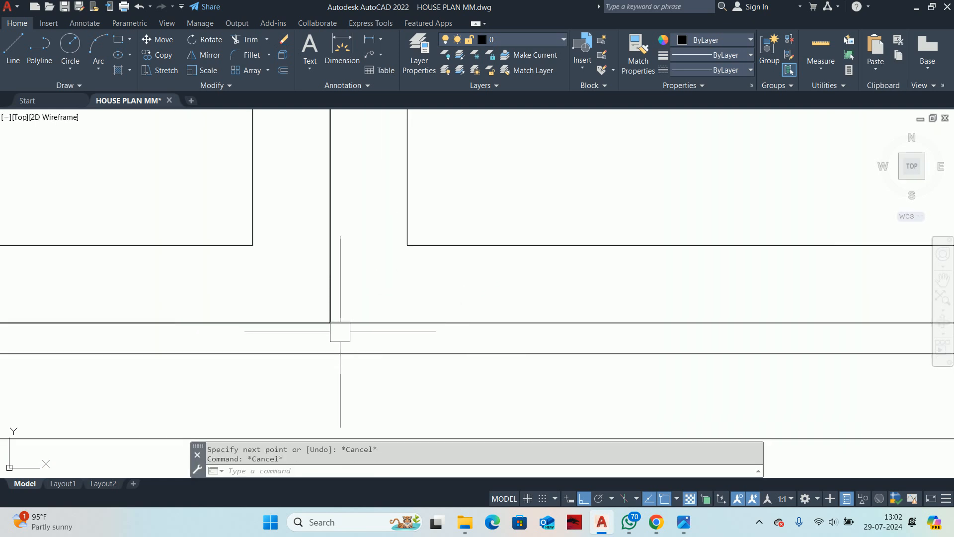
Step: Draw two diagonal mitre lines from the bottom joint of the left and middle panels to their adjacent inner frame corners
{"action": "key", "text": "Return"}
{"action": "left_click", "coordinate": [330, 322]}
{"action": "left_click", "coordinate": [407, 245]}
{"action": "key", "text": "Escape"}
{"action": "key", "text": "Return"}
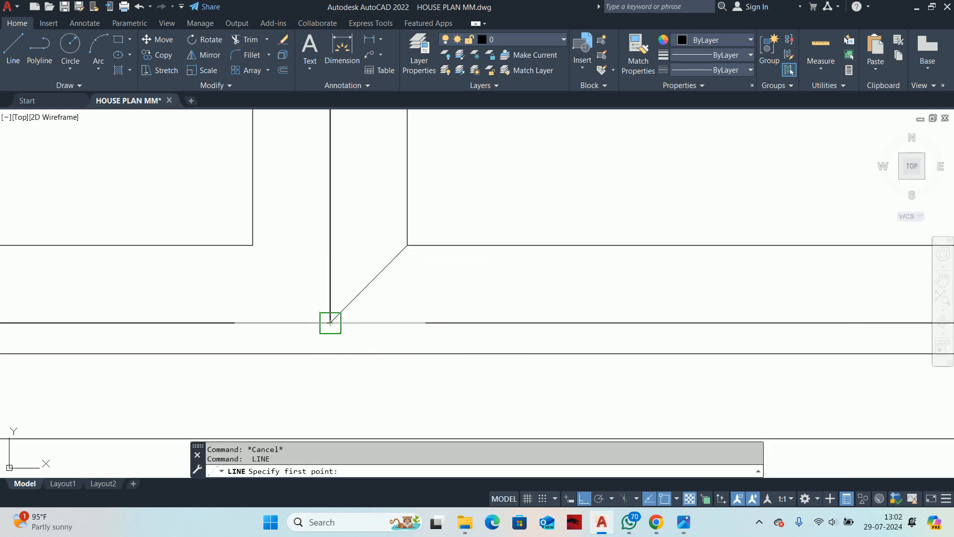
{"action": "left_click", "coordinate": [329, 322]}
{"action": "left_click", "coordinate": [252, 245]}
{"action": "key", "text": "Escape"}
{"action": "scroll", "coordinate": [314, 268], "scroll_direction": "down", "scroll_amount": 4}
{"action": "key", "text": "Escape"}
{"action": "scroll", "coordinate": [382, 296], "scroll_direction": "down", "scroll_amount": 3}
{"action": "middle_click_drag", "start_coordinate": [382, 297], "coordinate": [378, 295]}
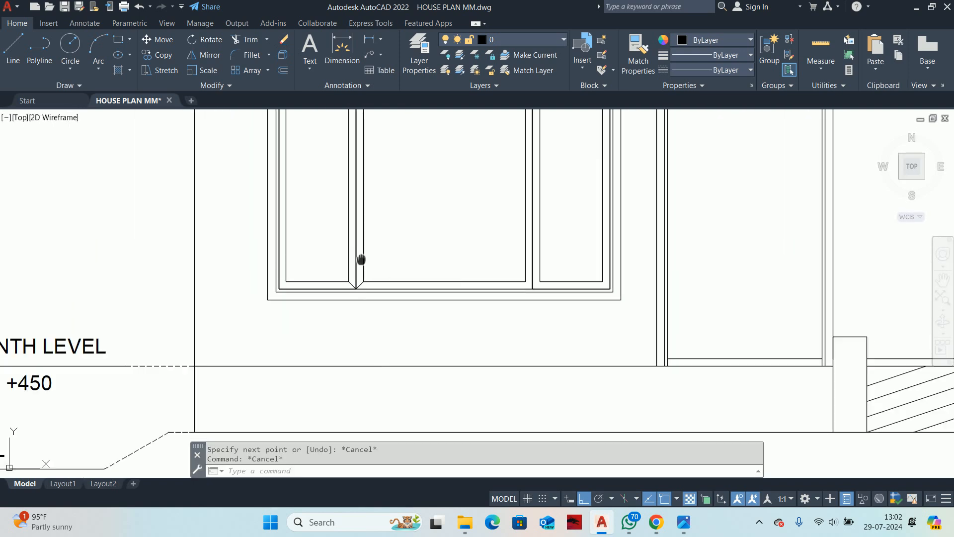
Step: Draw mitre lines connecting the top joint of the left and middle panels to their adjacent inner frame corners
{"action": "middle_click_drag", "start_coordinate": [361, 260], "coordinate": [373, 394]}
{"action": "scroll", "coordinate": [348, 187], "scroll_direction": "up", "scroll_amount": 6}
{"action": "key", "text": "Return"}
{"action": "left_click", "coordinate": [395, 253]}
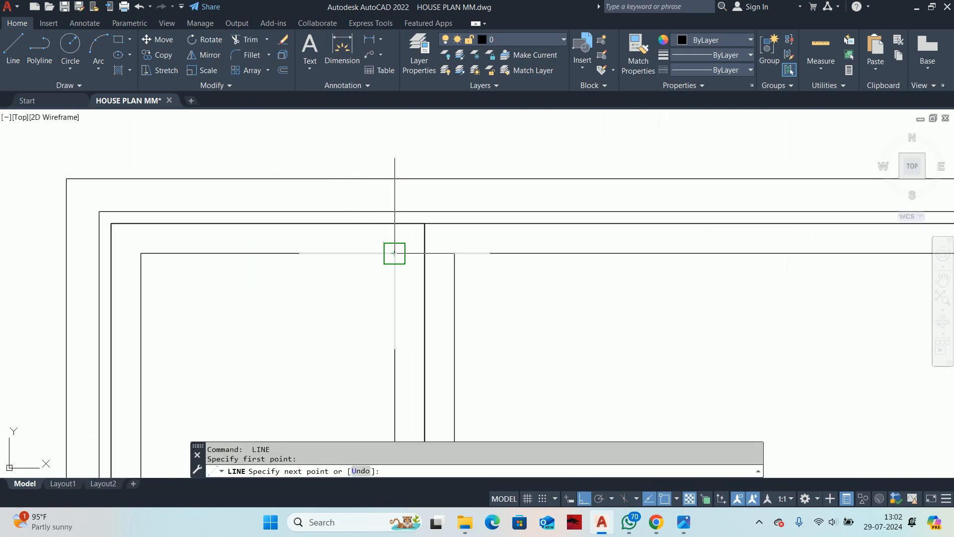
{"action": "left_click", "coordinate": [424, 224]}
{"action": "left_click", "coordinate": [454, 253]}
{"action": "key", "text": "Escape"}
{"action": "scroll", "coordinate": [377, 266], "scroll_direction": "down", "scroll_amount": 4}
Step: Draw a diagonal mitre line across the upper-left frame corner of the left window panel
{"action": "scroll", "coordinate": [459, 264], "scroll_direction": "up", "scroll_amount": 3}
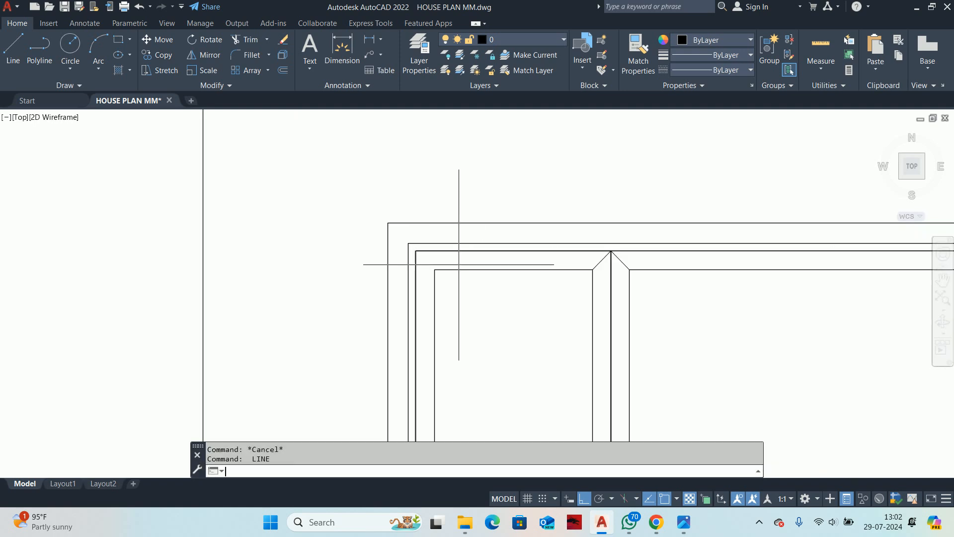
{"action": "scroll", "coordinate": [458, 265], "scroll_direction": "up", "scroll_amount": 2}
{"action": "left_click", "coordinate": [417, 271]}
{"action": "left_click", "coordinate": [389, 240]}
{"action": "key", "text": "Escape"}
{"action": "key", "text": "Escape"}
{"action": "scroll", "coordinate": [413, 291], "scroll_direction": "down", "scroll_amount": 6}
{"action": "key", "text": "Escape"}
{"action": "middle_click_drag", "start_coordinate": [431, 325], "coordinate": [369, 222]}
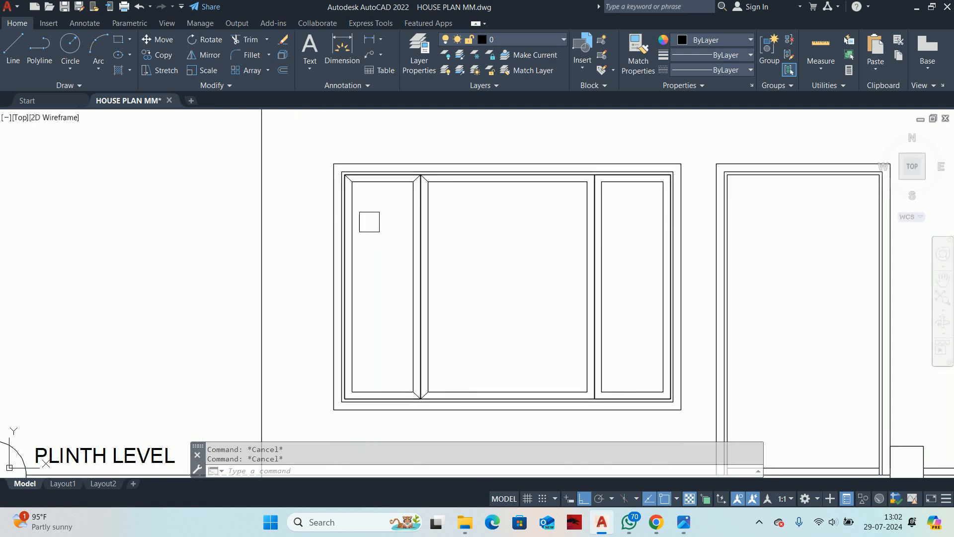
Step: Draw a diagonal mitre line across the lower-left frame corner of the left panel, undoing a stray point
{"action": "scroll", "coordinate": [306, 432], "scroll_direction": "up", "scroll_amount": 2}
{"action": "middle_click_drag", "start_coordinate": [306, 432], "coordinate": [328, 354]}
{"action": "key", "text": "Return"}
{"action": "left_click", "coordinate": [400, 274]}
{"action": "left_click", "coordinate": [388, 285]}
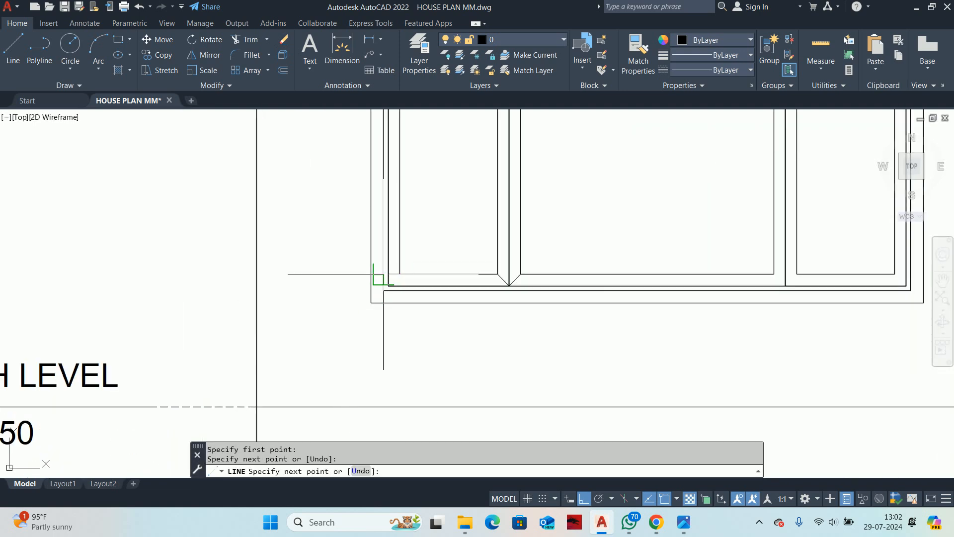
{"action": "scroll", "coordinate": [388, 281], "scroll_direction": "up", "scroll_amount": 3}
{"action": "key", "text": "ctrl+z"}
{"action": "left_click", "coordinate": [388, 285]}
{"action": "scroll", "coordinate": [382, 294], "scroll_direction": "up", "scroll_amount": 4}
{"action": "key", "text": "Escape"}
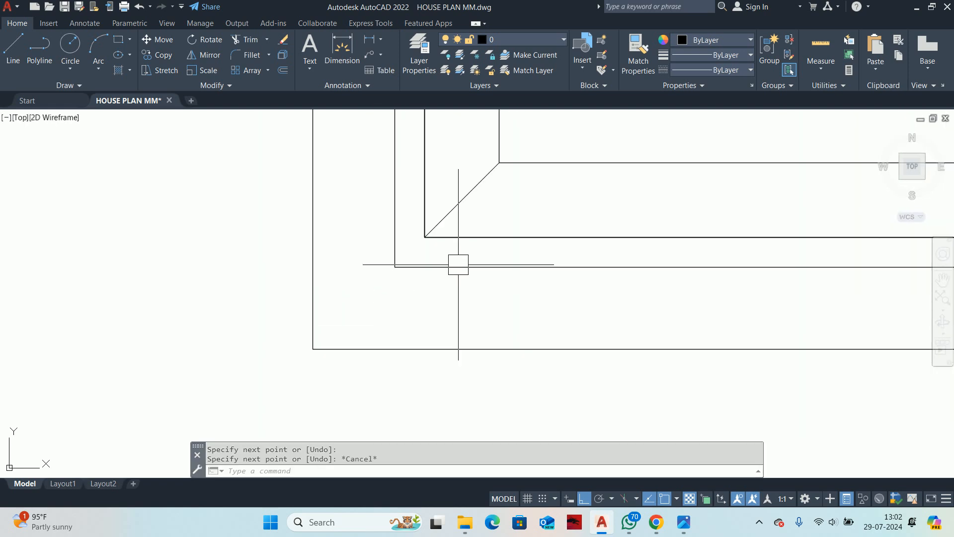
{"action": "key", "text": "Escape"}
{"action": "scroll", "coordinate": [372, 283], "scroll_direction": "down", "scroll_amount": 5}
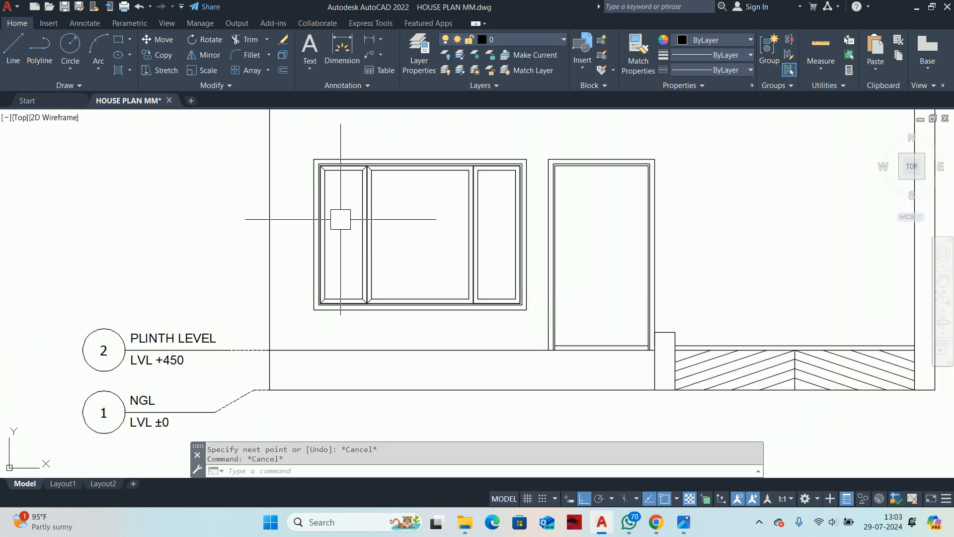
{"action": "key", "text": "Escape"}
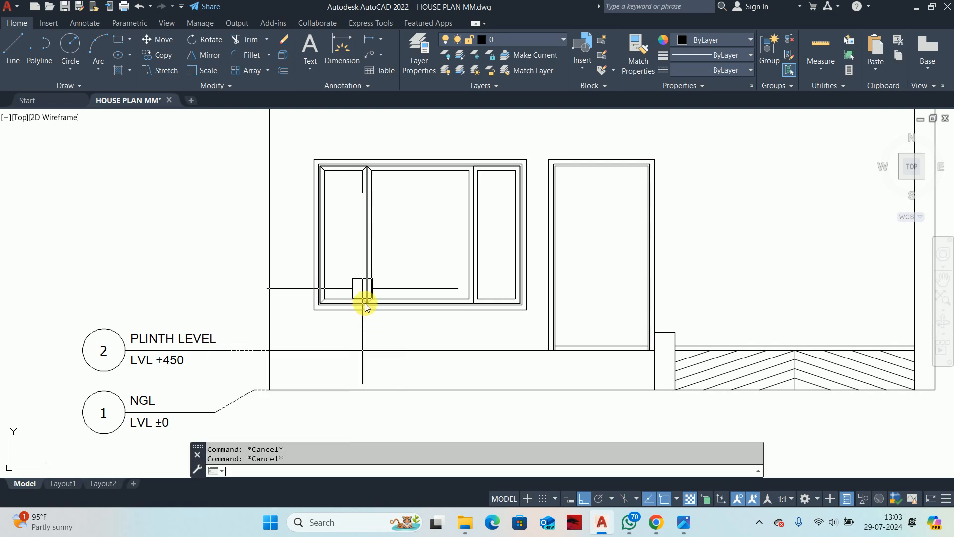
Step: Mirror the six mitre lines about the window's vertical centreline onto its right side, keeping the originals
{"action": "type", "text": "mi"}
{"action": "key", "text": "Return"}
{"action": "scroll", "coordinate": [279, 165], "scroll_direction": "up", "scroll_amount": 4}
{"action": "scroll", "coordinate": [401, 165], "scroll_direction": "up", "scroll_amount": 4}
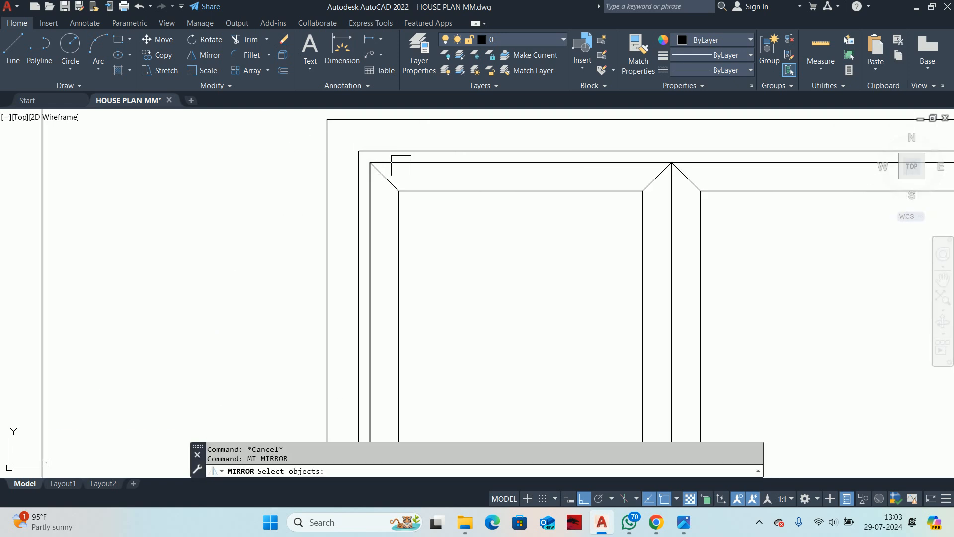
{"action": "left_click", "coordinate": [383, 177]}
{"action": "left_click", "coordinate": [698, 178]}
{"action": "scroll", "coordinate": [628, 313], "scroll_direction": "down", "scroll_amount": 5}
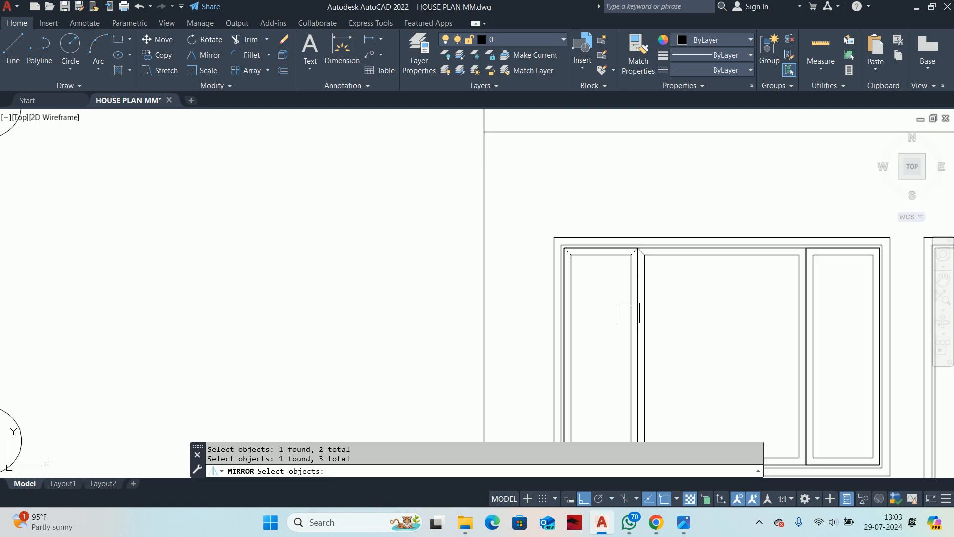
{"action": "scroll", "coordinate": [522, 268], "scroll_direction": "up", "scroll_amount": 6}
{"action": "left_click", "coordinate": [329, 204]}
{"action": "scroll", "coordinate": [318, 239], "scroll_direction": "down", "scroll_amount": 3}
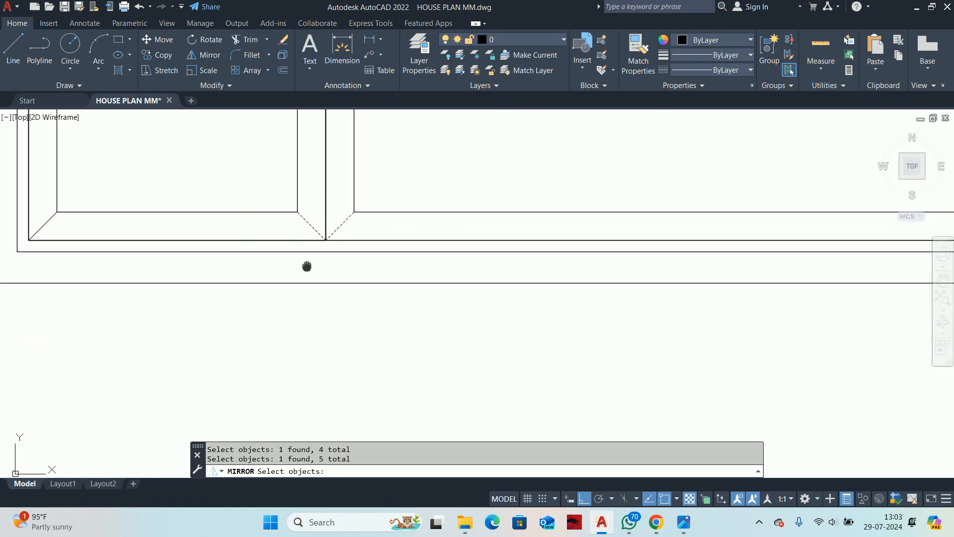
{"action": "scroll", "coordinate": [424, 230], "scroll_direction": "up", "scroll_amount": 3}
{"action": "scroll", "coordinate": [448, 248], "scroll_direction": "down", "scroll_amount": 4}
{"action": "key", "text": "Return"}
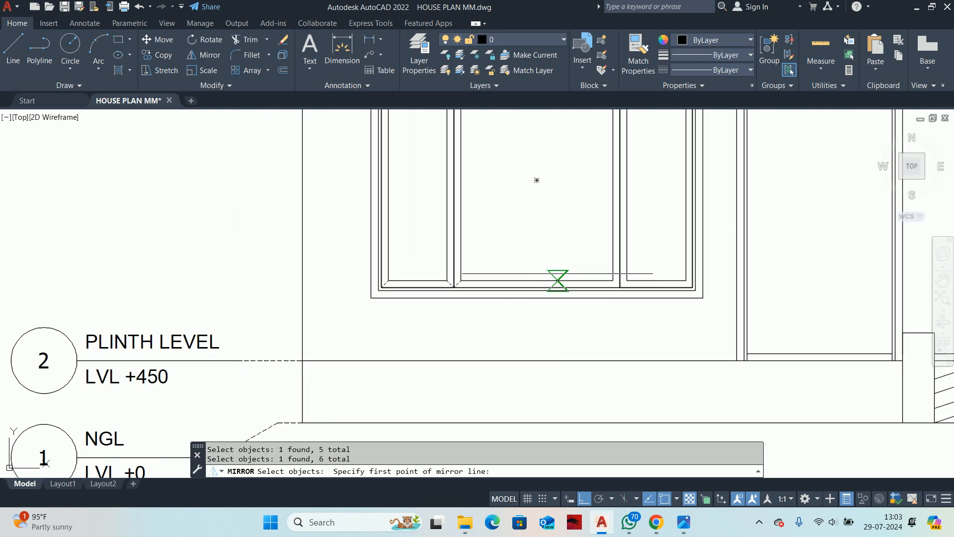
{"action": "left_click", "coordinate": [537, 280]}
{"action": "left_click", "coordinate": [521, 204]}
{"action": "key", "text": "Escape"}
{"action": "scroll", "coordinate": [516, 218], "scroll_direction": "down", "scroll_amount": 4}
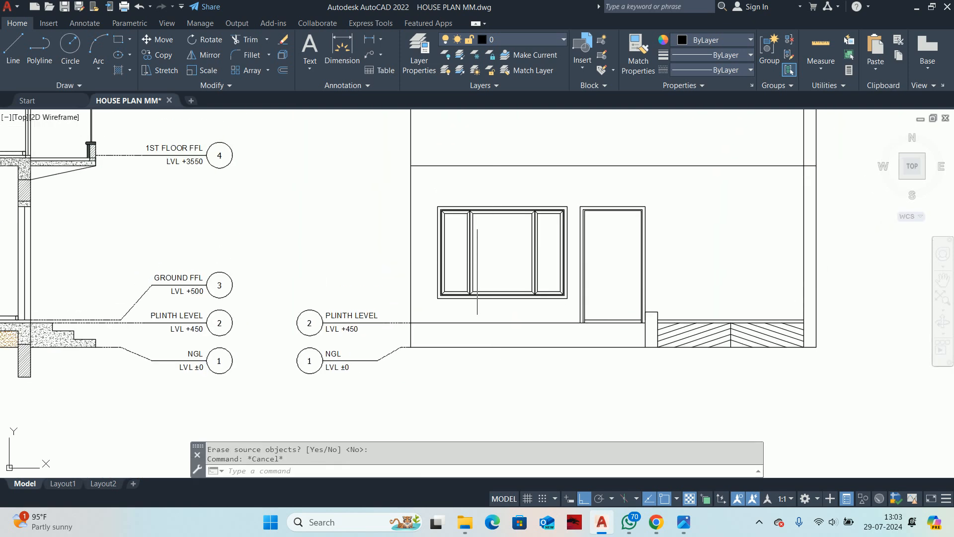
Step: Examine the elevation's door and ramp area against the ramp and staircase in the ground floor layout
{"action": "scroll", "coordinate": [543, 262], "scroll_direction": "up", "scroll_amount": 4}
{"action": "scroll", "coordinate": [530, 275], "scroll_direction": "down", "scroll_amount": 2}
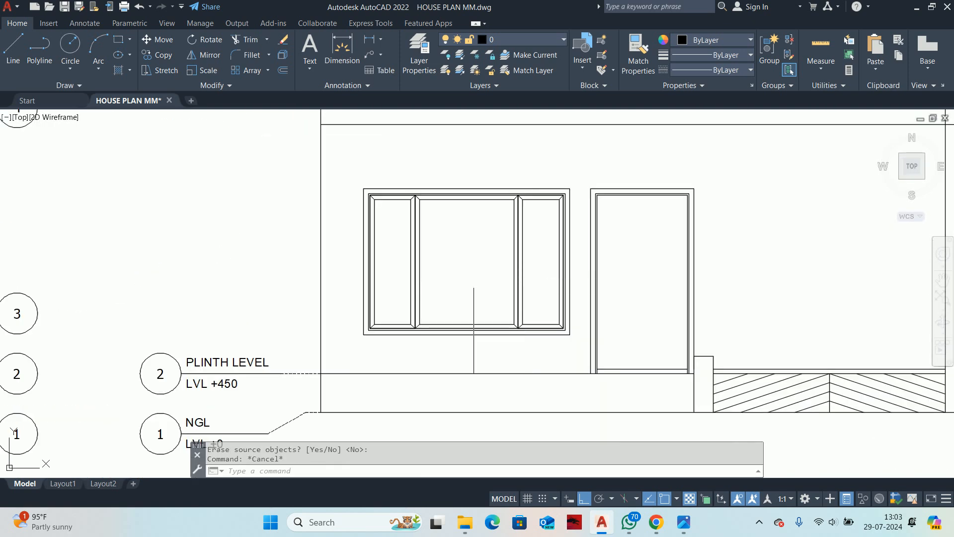
{"action": "middle_click_drag", "start_coordinate": [536, 205], "coordinate": [422, 168]}
{"action": "key", "text": "Escape"}
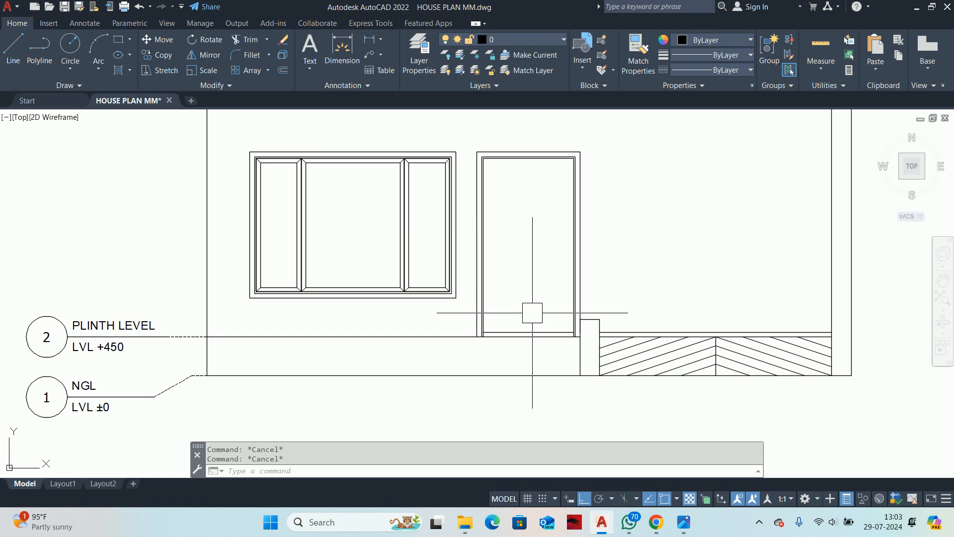
{"action": "mouse_move", "coordinate": [597, 300]}
{"action": "middle_mouse_down"}
{"action": "mouse_move", "coordinate": [554, 299]}
{"action": "mouse_move", "coordinate": [516, 320]}
{"action": "middle_mouse_up"}
{"action": "scroll", "coordinate": [577, 298], "scroll_direction": "down", "scroll_amount": 2}
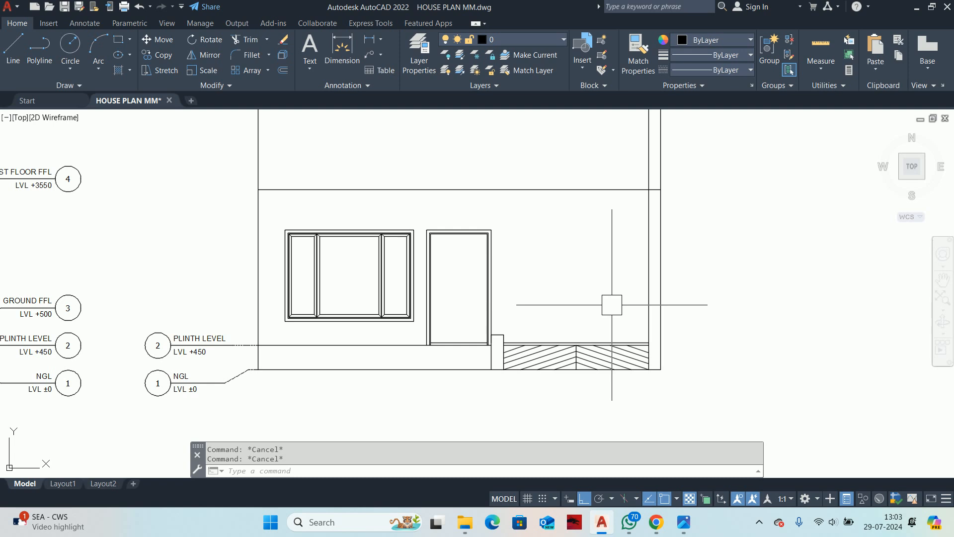
{"action": "scroll", "coordinate": [603, 304], "scroll_direction": "down", "scroll_amount": 8}
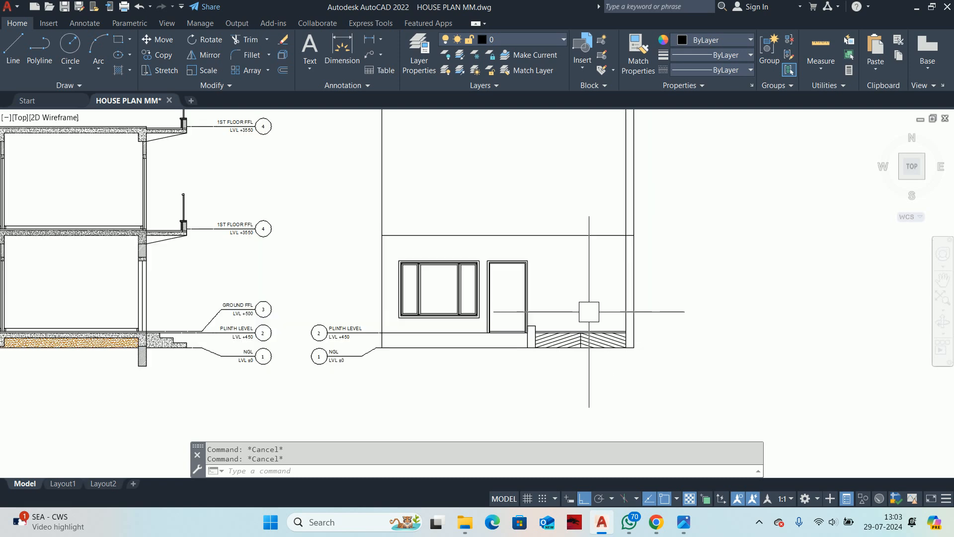
{"action": "scroll", "coordinate": [494, 261], "scroll_direction": "up", "scroll_amount": 5}
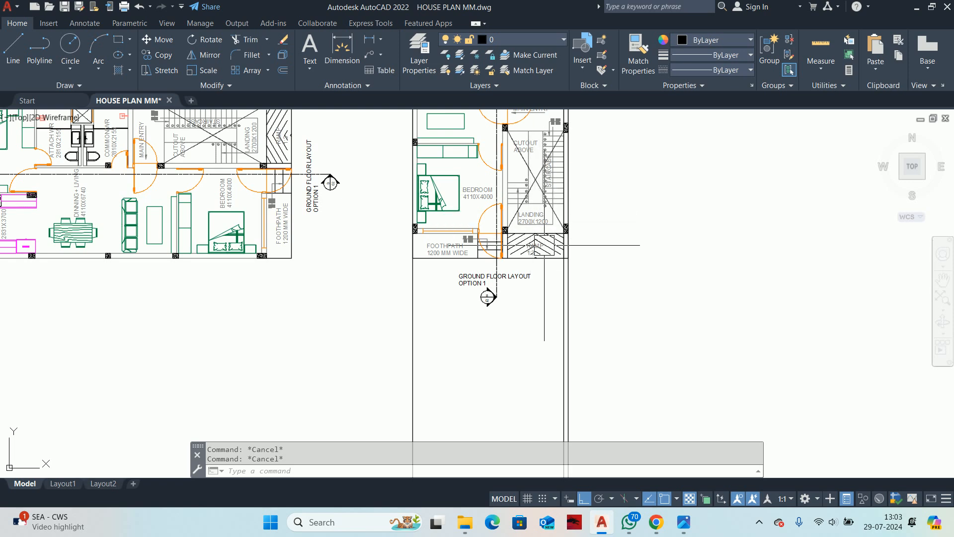
{"action": "scroll", "coordinate": [526, 240], "scroll_direction": "down", "scroll_amount": 2}
{"action": "middle_click_drag", "start_coordinate": [527, 301], "coordinate": [489, 162]}
{"action": "scroll", "coordinate": [454, 361], "scroll_direction": "down", "scroll_amount": 1}
{"action": "middle_click_drag", "start_coordinate": [454, 361], "coordinate": [468, 171]}
{"action": "scroll", "coordinate": [500, 181], "scroll_direction": "up", "scroll_amount": 8}
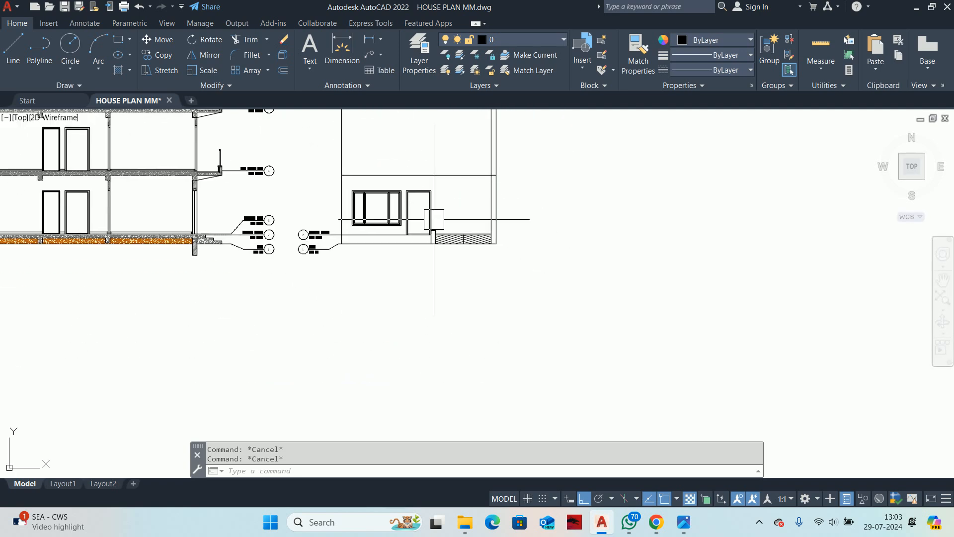
Step: Draw a vertical line from the upper-right corner of the low wall beside the ramp up to the horizontal floor line
{"action": "type", "text": "l"}
{"action": "key", "text": "Return"}
{"action": "left_click", "coordinate": [438, 247]}
{"action": "mouse_move", "coordinate": [438, 166]}
{"action": "middle_mouse_down"}
{"action": "mouse_move", "coordinate": [434, 290]}
{"action": "mouse_move", "coordinate": [437, 237]}
{"action": "middle_mouse_up"}
{"action": "left_click", "coordinate": [425, 223]}
{"action": "key", "text": "Escape"}
{"action": "key", "text": "Escape"}
{"action": "scroll", "coordinate": [477, 282], "scroll_direction": "down", "scroll_amount": 1}
{"action": "key", "text": "Escape"}
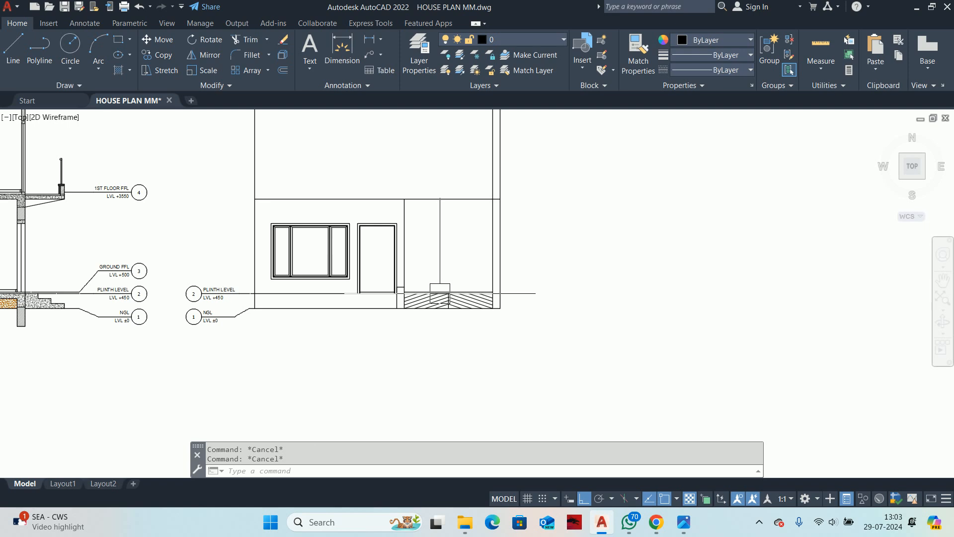
Step: Switch to the Chrome browser and search Pinterest for "HOUSE ENTRY DOOR"
{"action": "scroll", "coordinate": [440, 291], "scroll_direction": "up", "scroll_amount": 3}
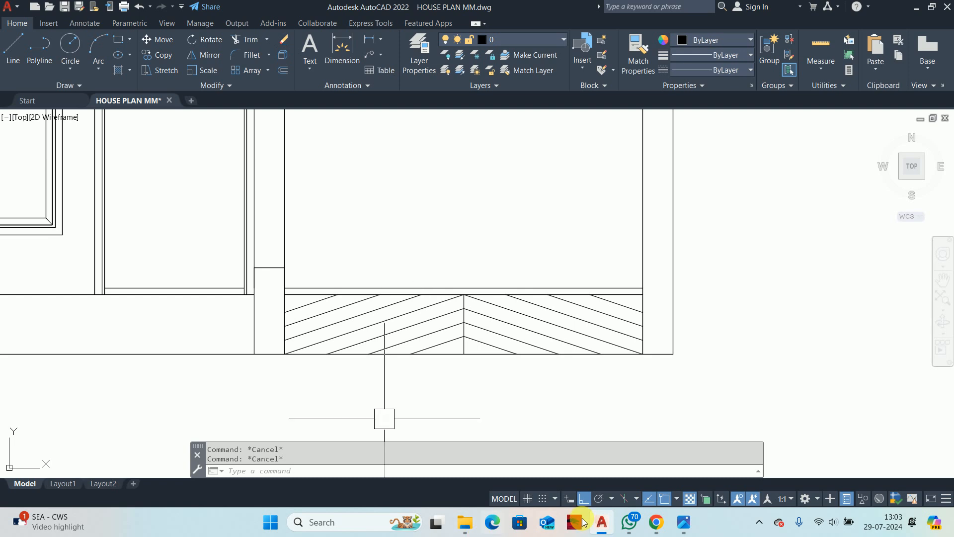
{"action": "left_click", "coordinate": [656, 523]}
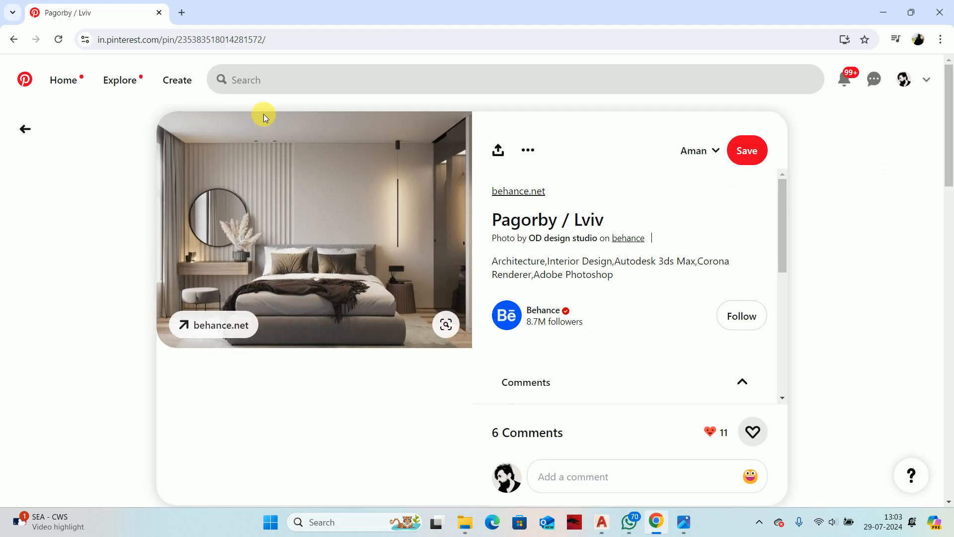
{"action": "left_click", "coordinate": [293, 90]}
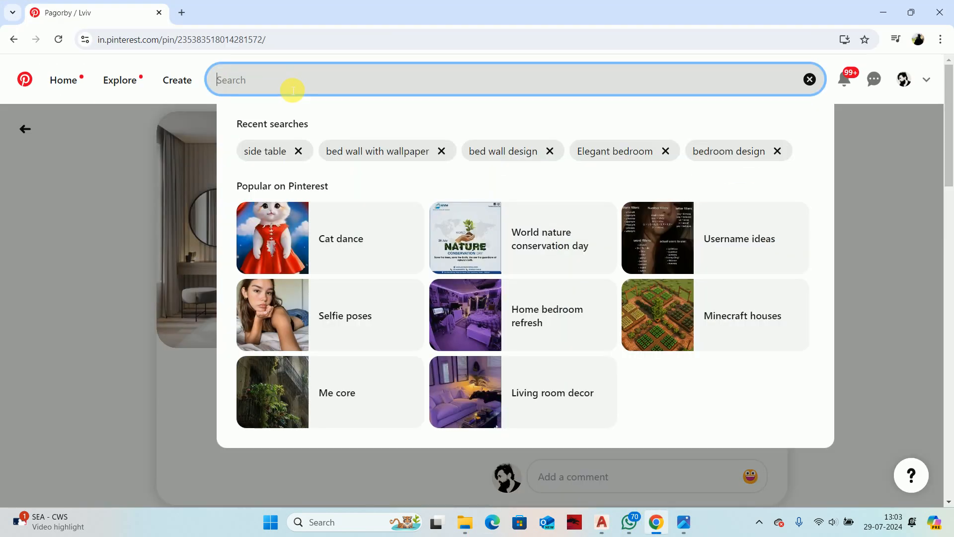
{"action": "type", "text": "HOUSE"}
{"action": "type", "text": "EN"}
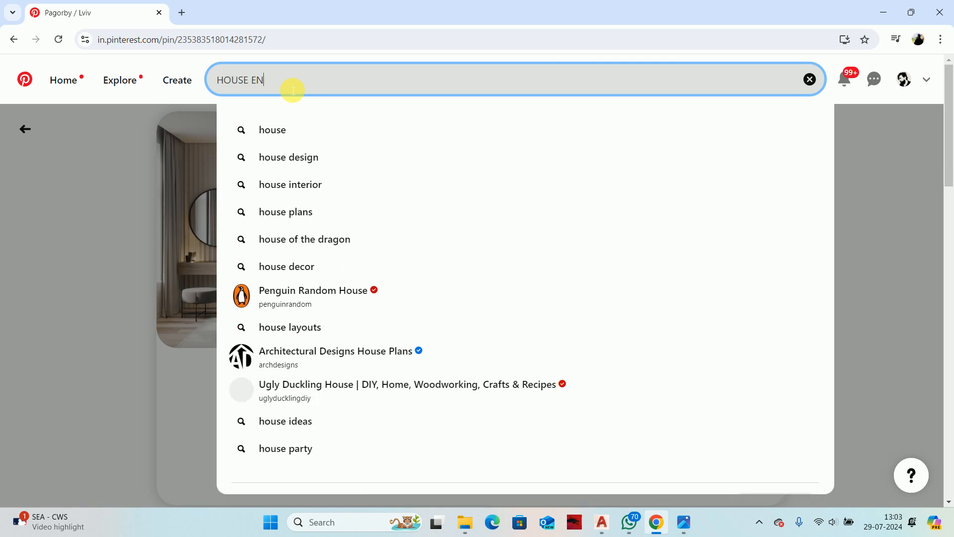
{"action": "type", "text": "TRY DOOR"}
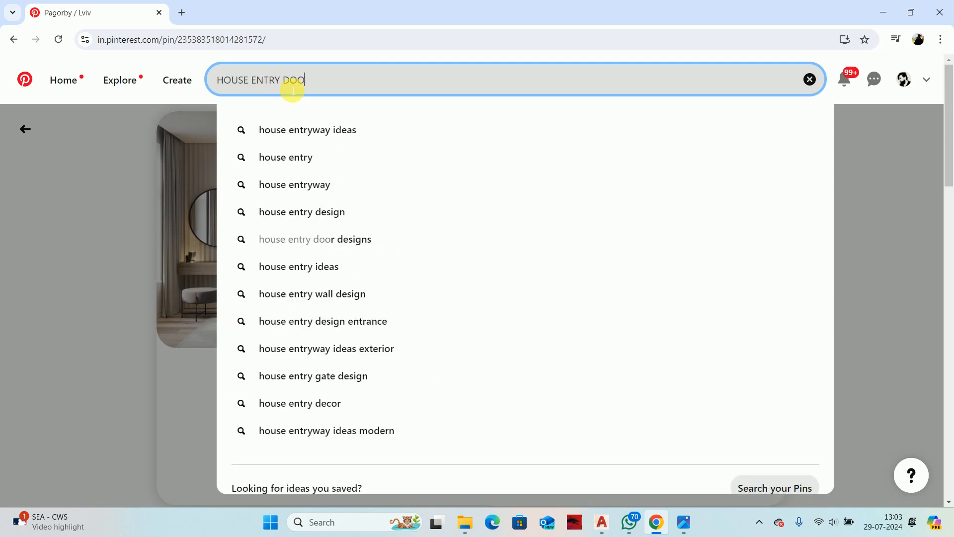
{"action": "key", "text": "Return"}
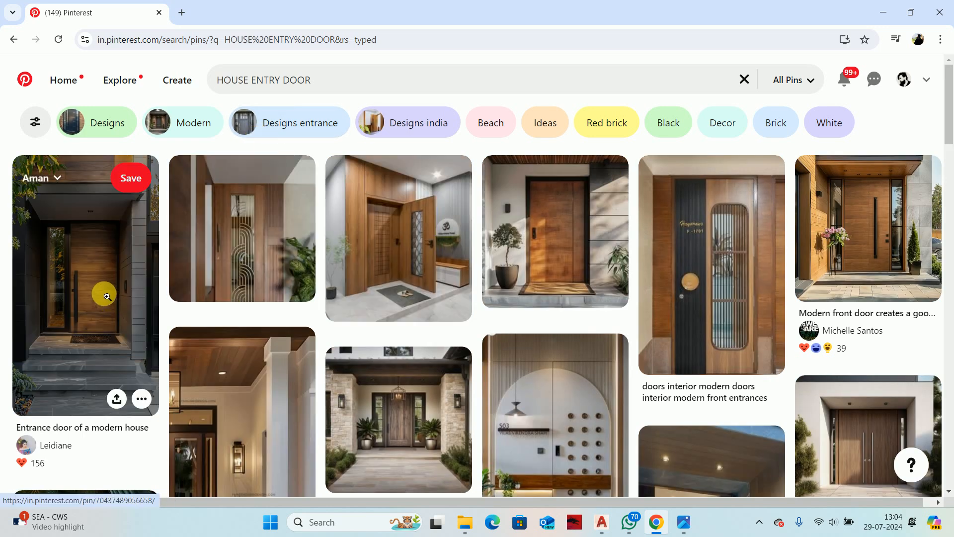
Step: Browse the entry door results and change the Pinterest search to "HOUSE ENTRY GATE"
{"action": "scroll", "coordinate": [114, 290], "scroll_direction": "down", "scroll_amount": 5}
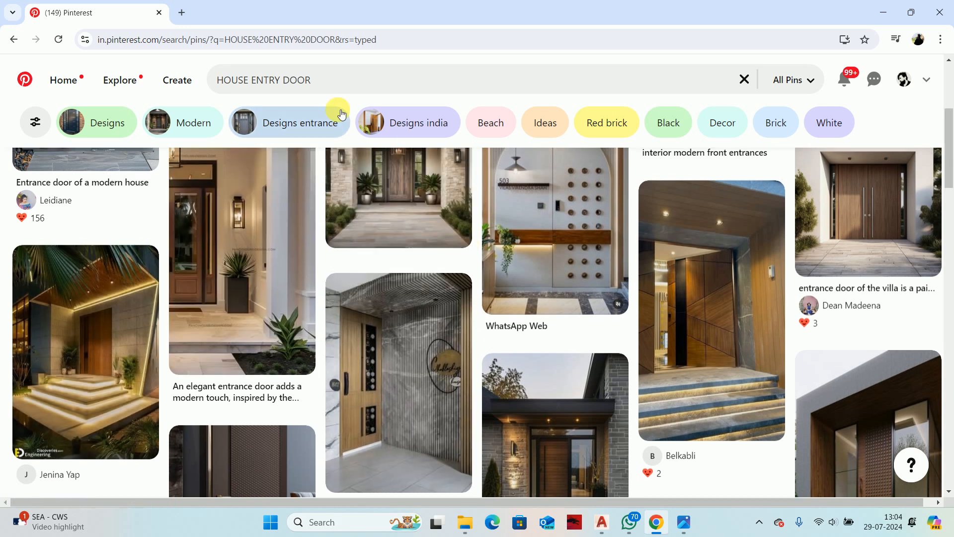
{"action": "left_click", "coordinate": [320, 82]}
{"action": "double_click", "coordinate": [288, 83]}
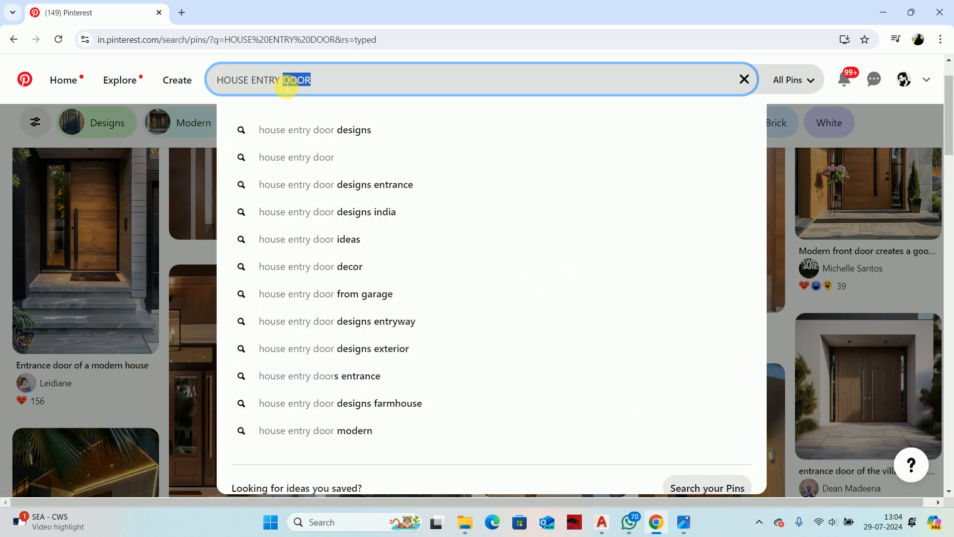
{"action": "type", "text": "GATE"}
{"action": "key", "text": "Return"}
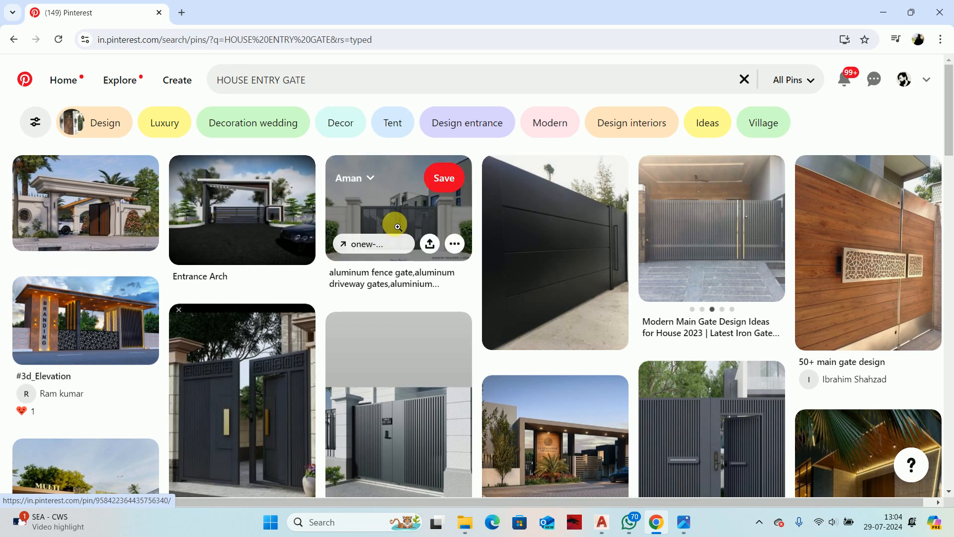
Step: Browse the entry gate results and open the slatted gate and planted townhouse gate pins to study their designs
{"action": "scroll", "coordinate": [511, 265], "scroll_direction": "down", "scroll_amount": 1}
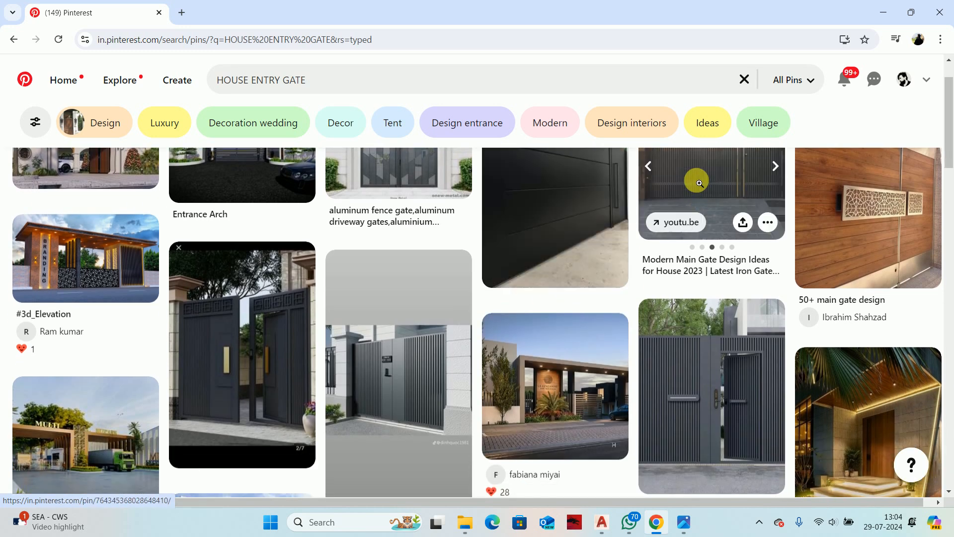
{"action": "scroll", "coordinate": [699, 189], "scroll_direction": "up", "scroll_amount": 1}
{"action": "left_click", "coordinate": [713, 246]}
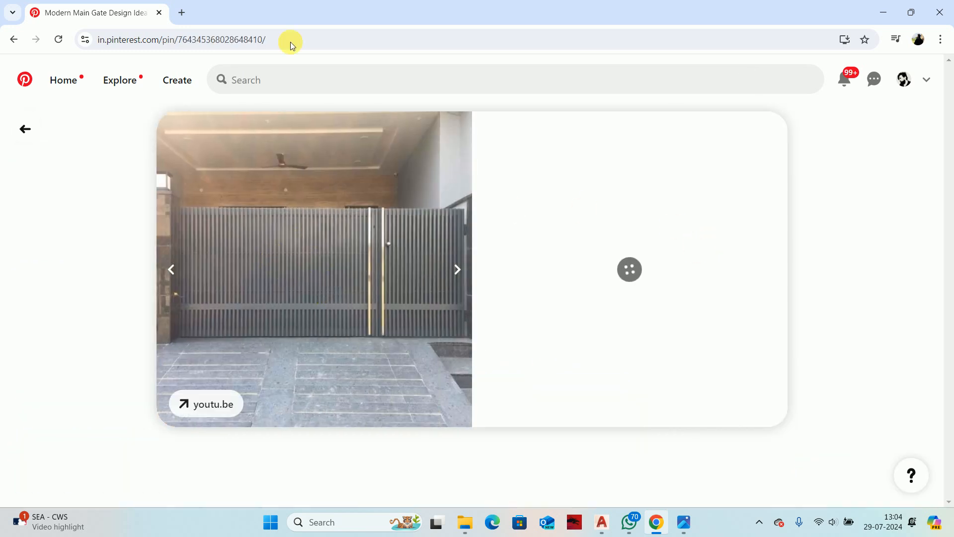
{"action": "scroll", "coordinate": [206, 189], "scroll_direction": "down", "scroll_amount": 5}
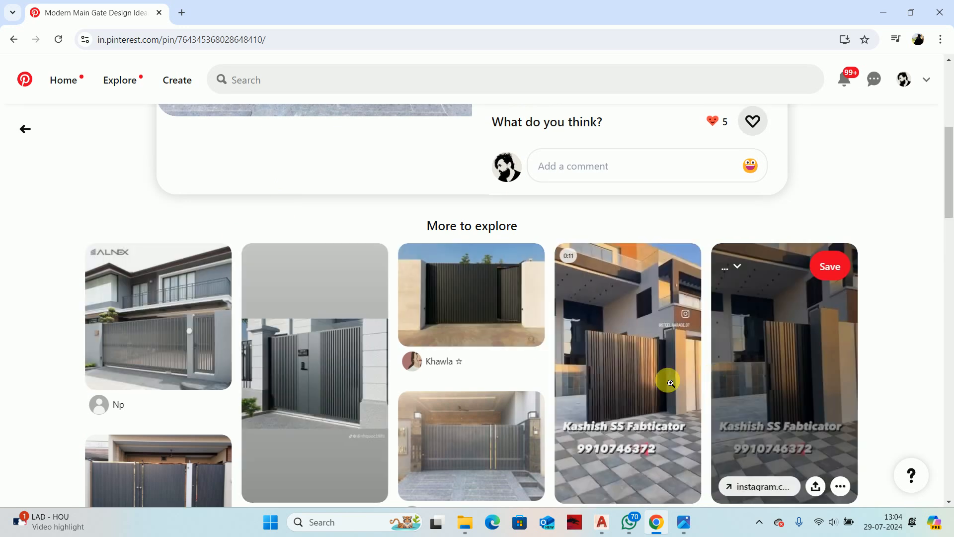
{"action": "scroll", "coordinate": [466, 343], "scroll_direction": "down", "scroll_amount": 3}
{"action": "scroll", "coordinate": [466, 343], "scroll_direction": "down", "scroll_amount": 3}
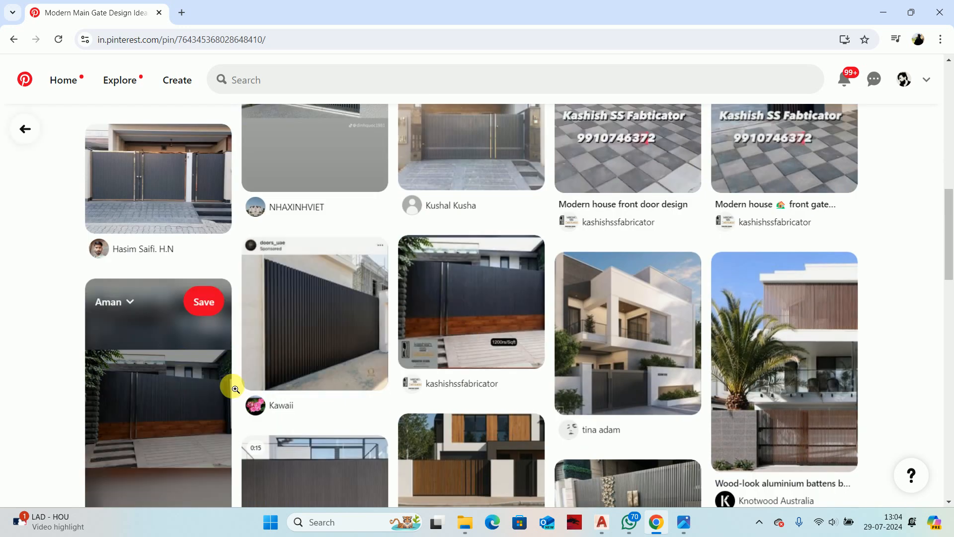
{"action": "scroll", "coordinate": [230, 385], "scroll_direction": "down", "scroll_amount": 6}
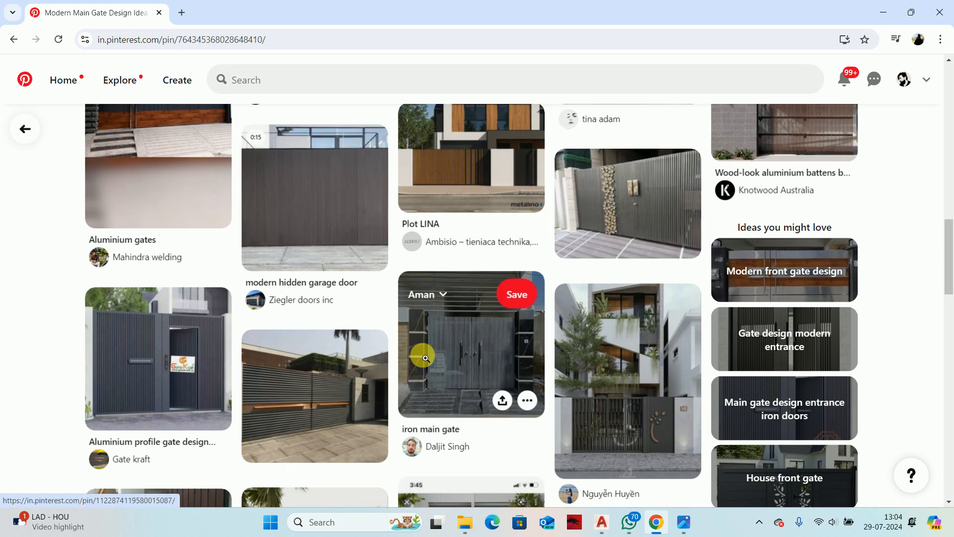
{"action": "left_click", "coordinate": [632, 428]}
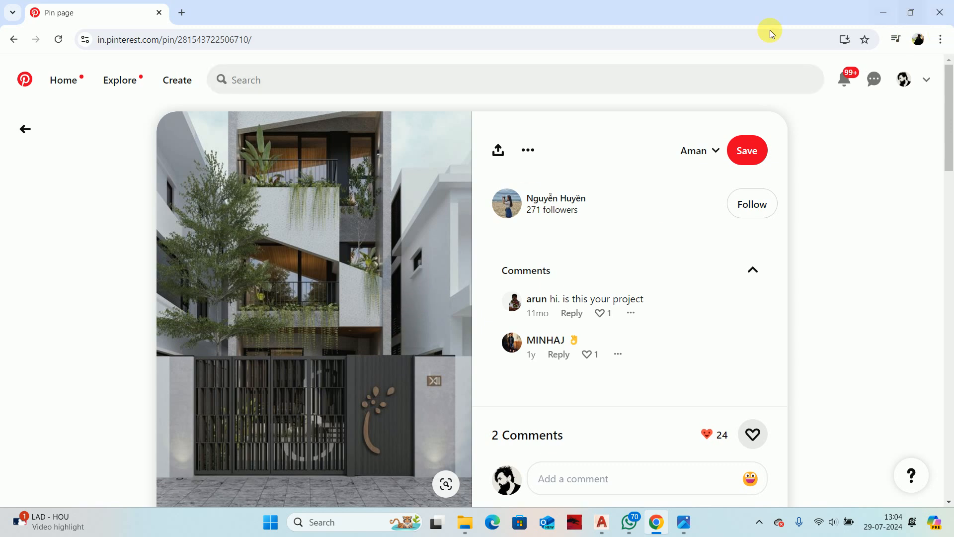
{"action": "scroll", "coordinate": [220, 296], "scroll_direction": "down", "scroll_amount": 8}
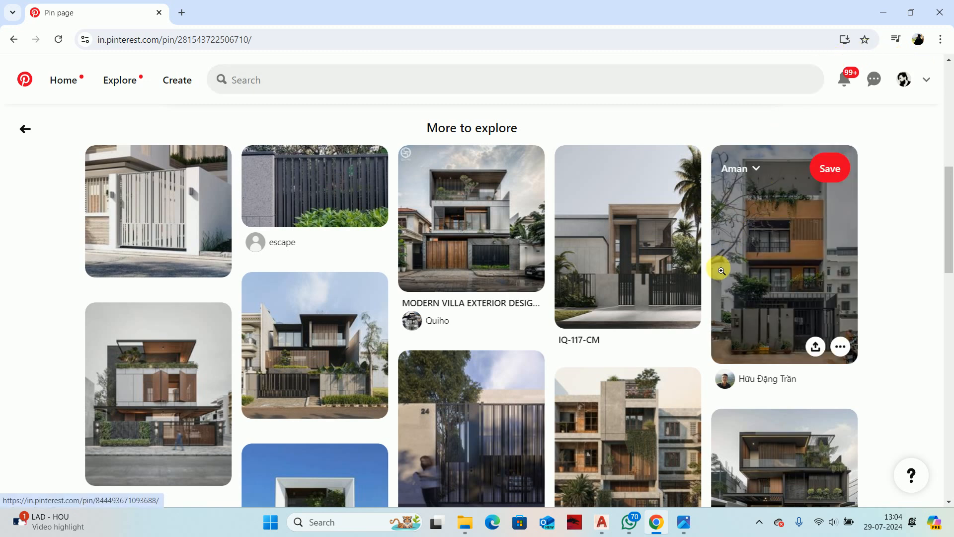
Step: Switch to AutoCAD and examine the front elevation's ramp opening against the adjacent section and the layouts above
{"action": "left_click", "coordinate": [881, 11]}
{"action": "scroll", "coordinate": [456, 260], "scroll_direction": "down", "scroll_amount": 5}
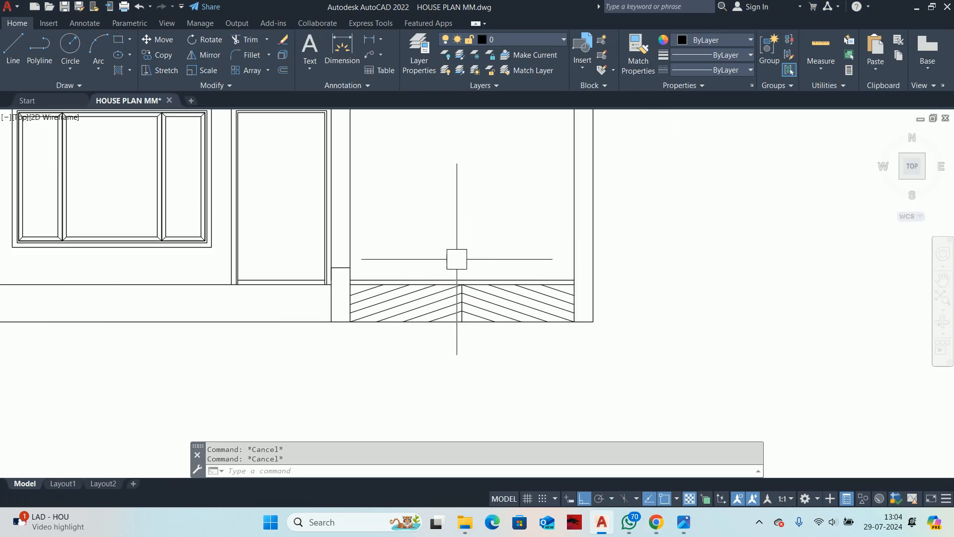
{"action": "scroll", "coordinate": [449, 262], "scroll_direction": "down", "scroll_amount": 2}
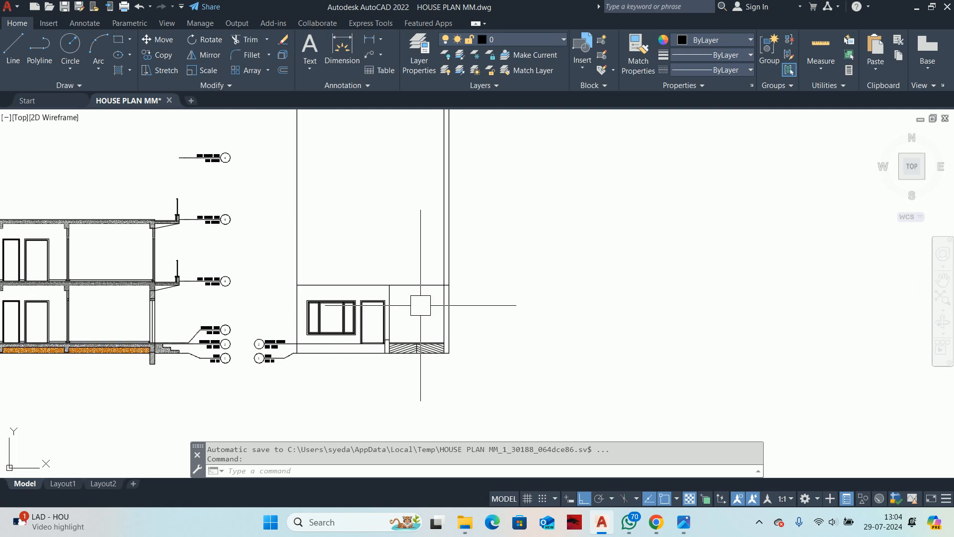
{"action": "scroll", "coordinate": [420, 305], "scroll_direction": "down", "scroll_amount": 5}
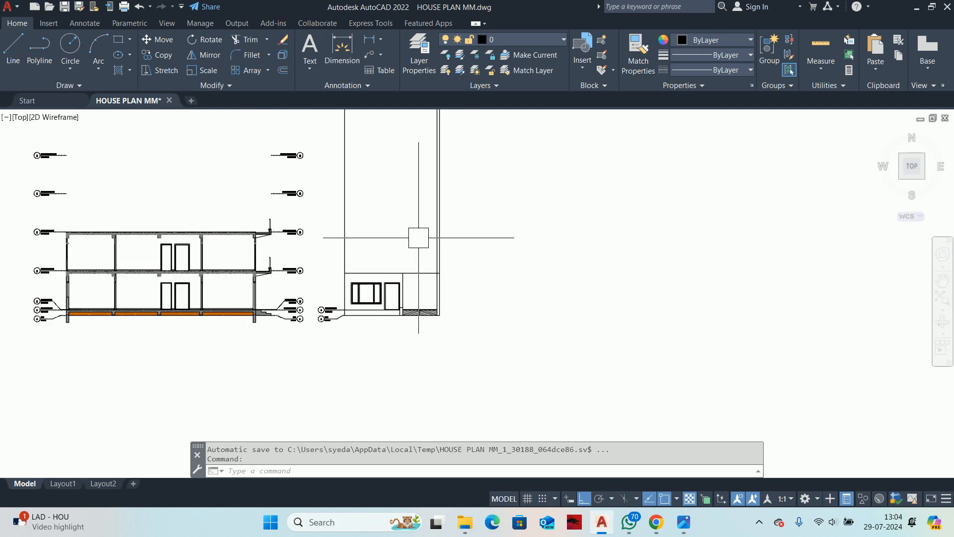
{"action": "scroll", "coordinate": [426, 228], "scroll_direction": "up", "scroll_amount": 3}
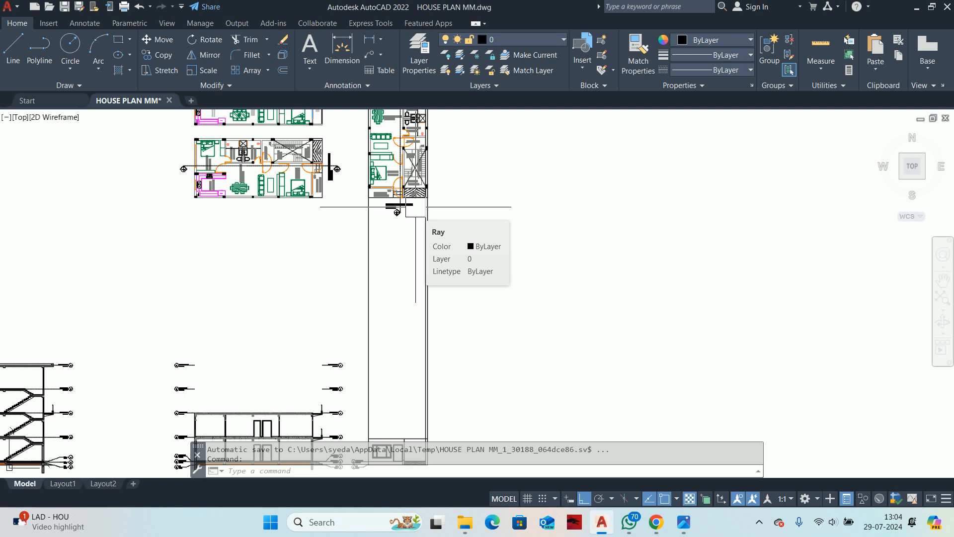
{"action": "scroll", "coordinate": [412, 239], "scroll_direction": "down", "scroll_amount": 3}
{"action": "scroll", "coordinate": [418, 243], "scroll_direction": "up", "scroll_amount": 10}
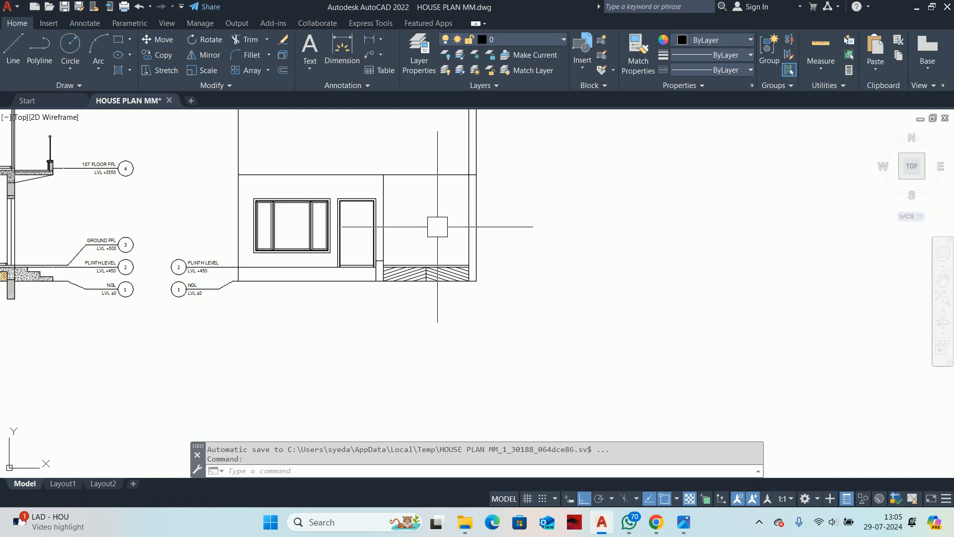
{"action": "scroll", "coordinate": [459, 146], "scroll_direction": "down", "scroll_amount": 2}
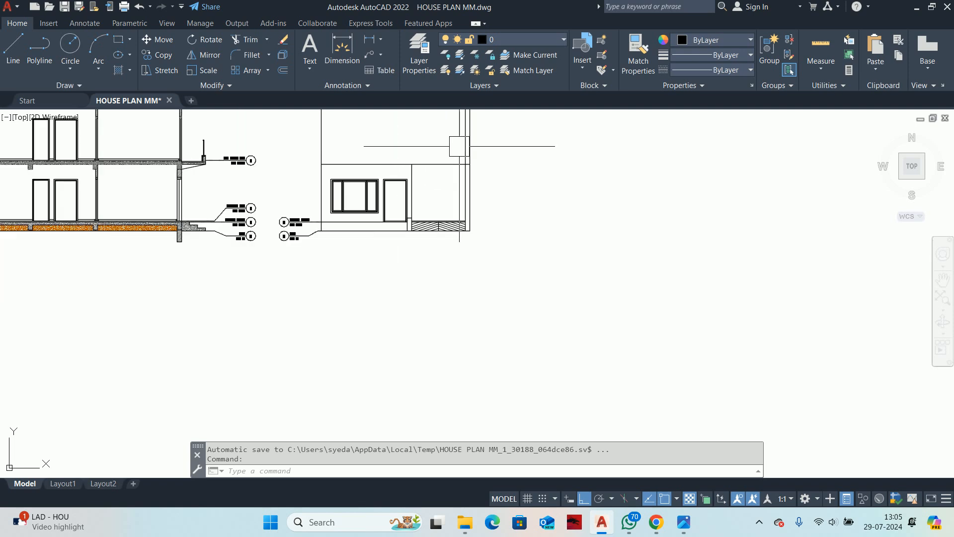
{"action": "middle_click_drag", "start_coordinate": [471, 134], "coordinate": [510, 126]}
{"action": "scroll", "coordinate": [462, 178], "scroll_direction": "up", "scroll_amount": 3}
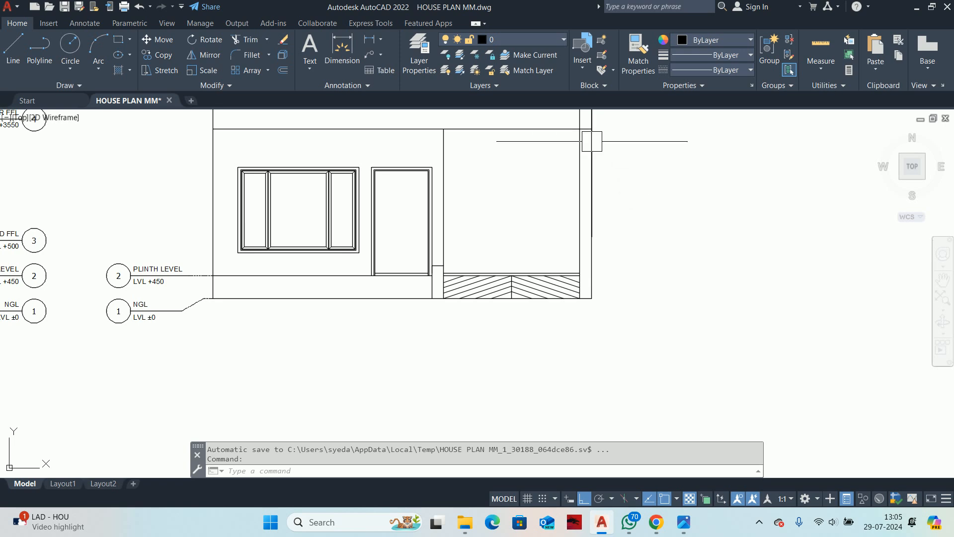
Step: Examine the landing and ramp in the ground floor layout and compare them with the ramp opening in the elevation
{"action": "scroll", "coordinate": [571, 140], "scroll_direction": "down", "scroll_amount": 4}
{"action": "middle_click_drag", "start_coordinate": [571, 140], "coordinate": [490, 271]}
{"action": "scroll", "coordinate": [494, 202], "scroll_direction": "down", "scroll_amount": 1}
{"action": "middle_click_drag", "start_coordinate": [494, 203], "coordinate": [447, 290]}
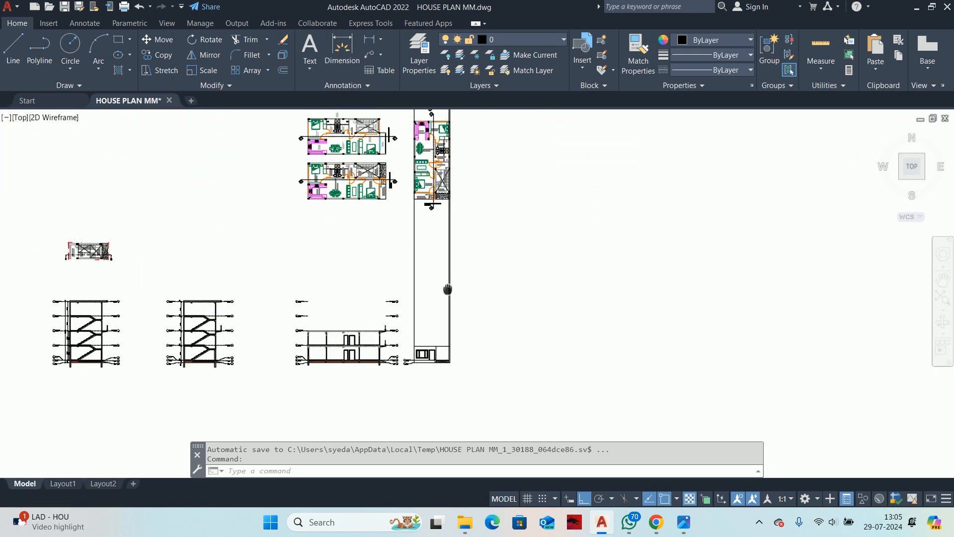
{"action": "scroll", "coordinate": [426, 179], "scroll_direction": "up", "scroll_amount": 3}
{"action": "scroll", "coordinate": [491, 222], "scroll_direction": "up", "scroll_amount": 4}
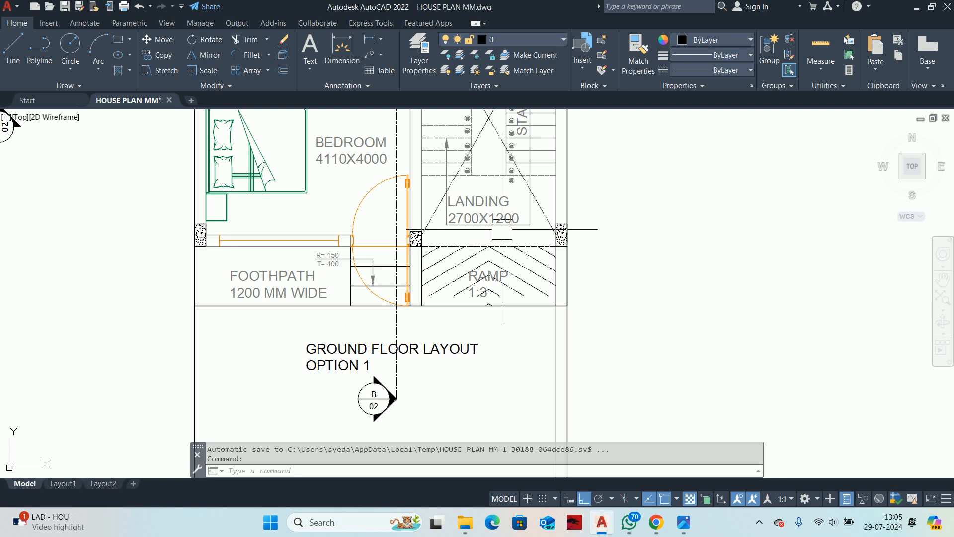
{"action": "middle_click_drag", "start_coordinate": [503, 228], "coordinate": [501, 267]}
{"action": "scroll", "coordinate": [470, 247], "scroll_direction": "down", "scroll_amount": 4}
{"action": "scroll", "coordinate": [501, 267], "scroll_direction": "up", "scroll_amount": 4}
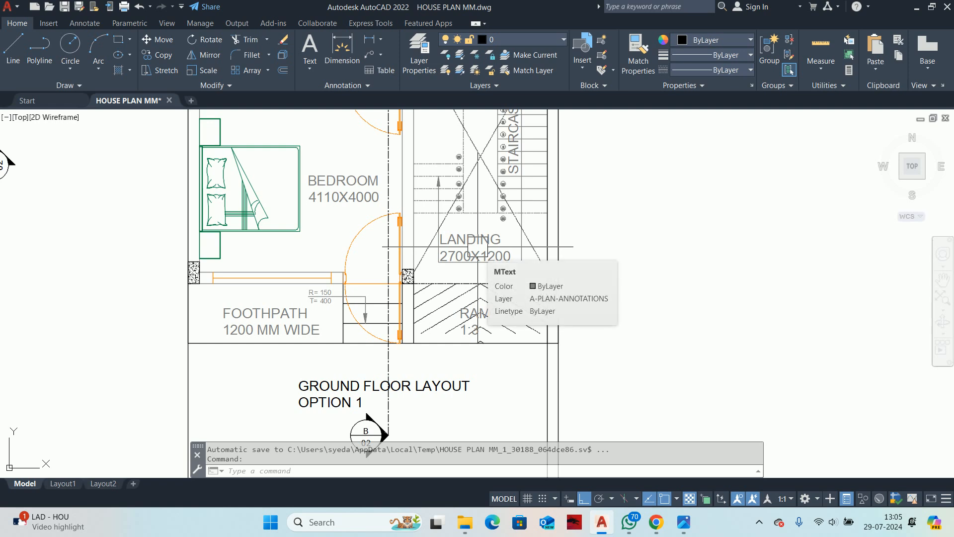
{"action": "scroll", "coordinate": [478, 240], "scroll_direction": "down", "scroll_amount": 8}
{"action": "middle_click_drag", "start_coordinate": [475, 248], "coordinate": [449, 194]}
{"action": "middle_click_drag", "start_coordinate": [449, 427], "coordinate": [482, 297]}
{"action": "scroll", "coordinate": [469, 313], "scroll_direction": "up", "scroll_amount": 8}
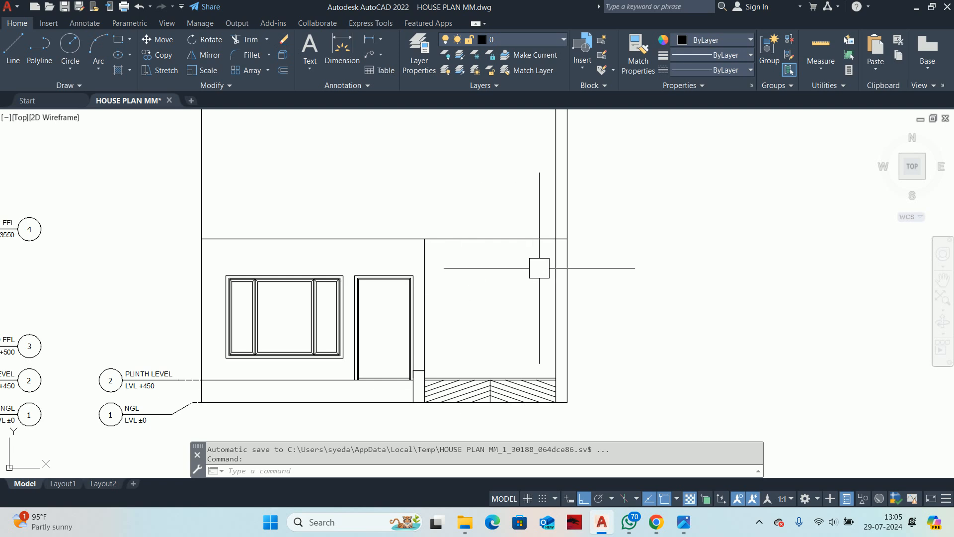
{"action": "middle_click_drag", "start_coordinate": [522, 313], "coordinate": [525, 285]}
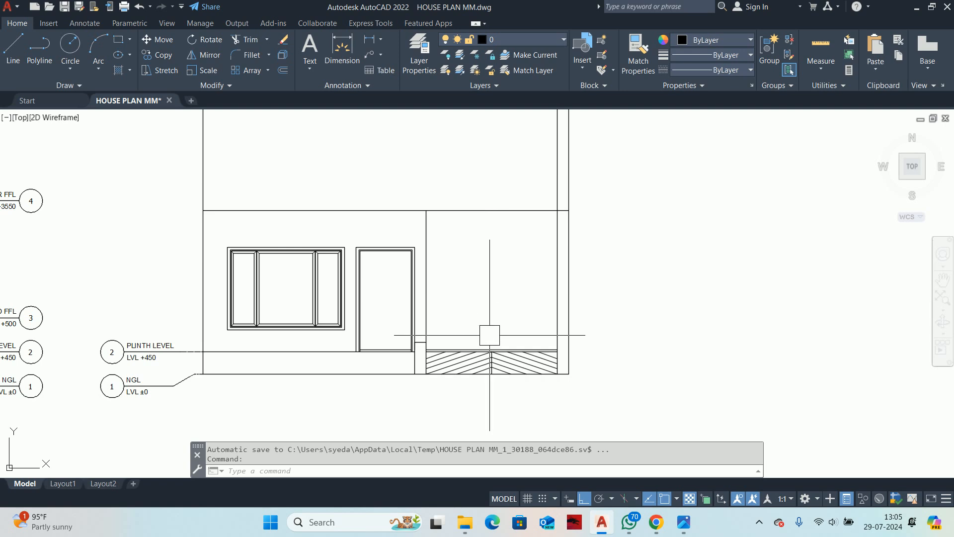
{"action": "scroll", "coordinate": [491, 327], "scroll_direction": "up", "scroll_amount": 2}
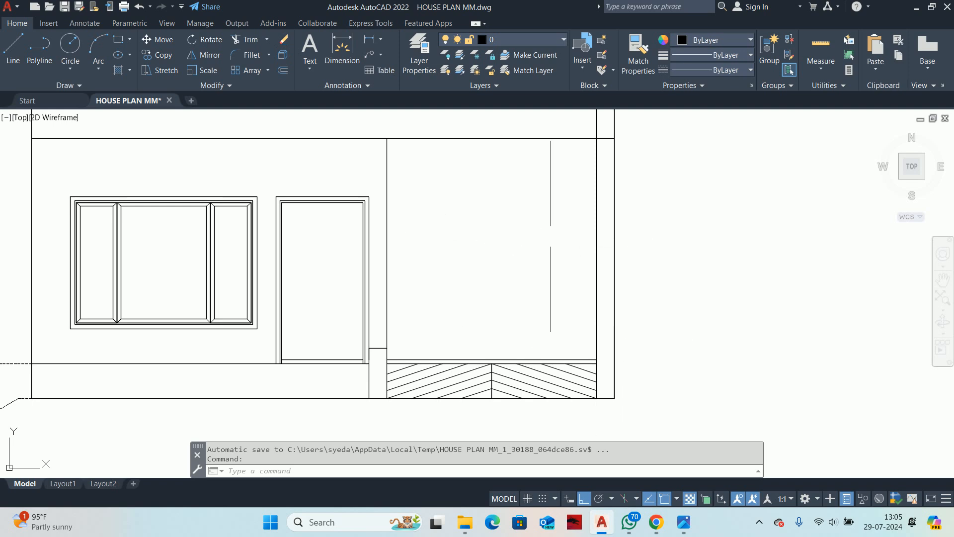
{"action": "scroll", "coordinate": [542, 348], "scroll_direction": "down", "scroll_amount": 3}
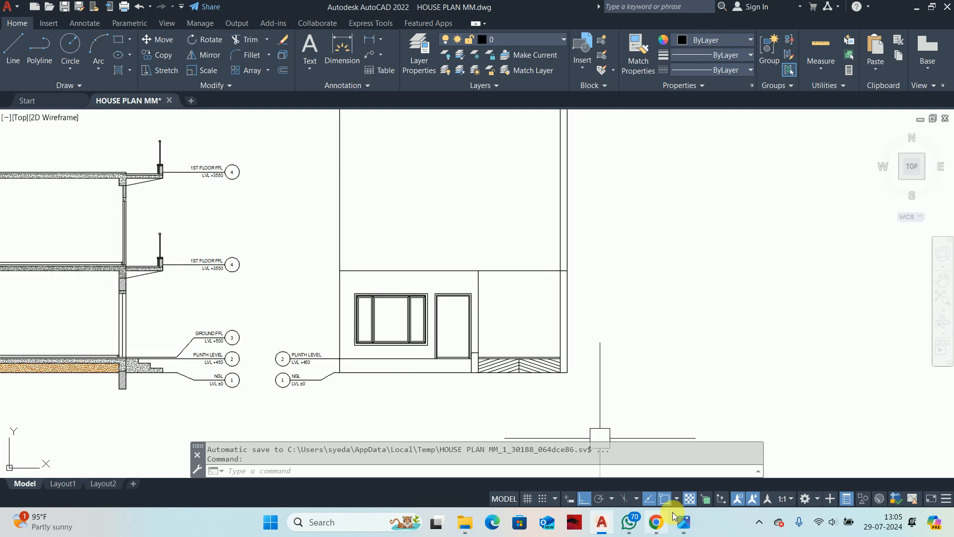
Step: Switch to Chrome and study the "MODERN VILLA EXTERIOR DESIGN" and "Tesseract house Elevation Concept" pins for their gate and facade
{"action": "left_click", "coordinate": [656, 522]}
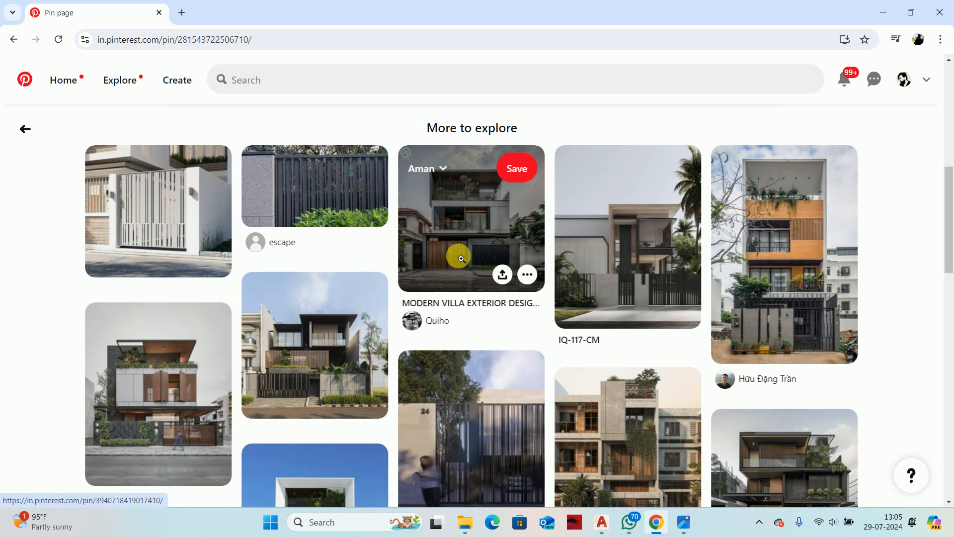
{"action": "left_click", "coordinate": [461, 258]}
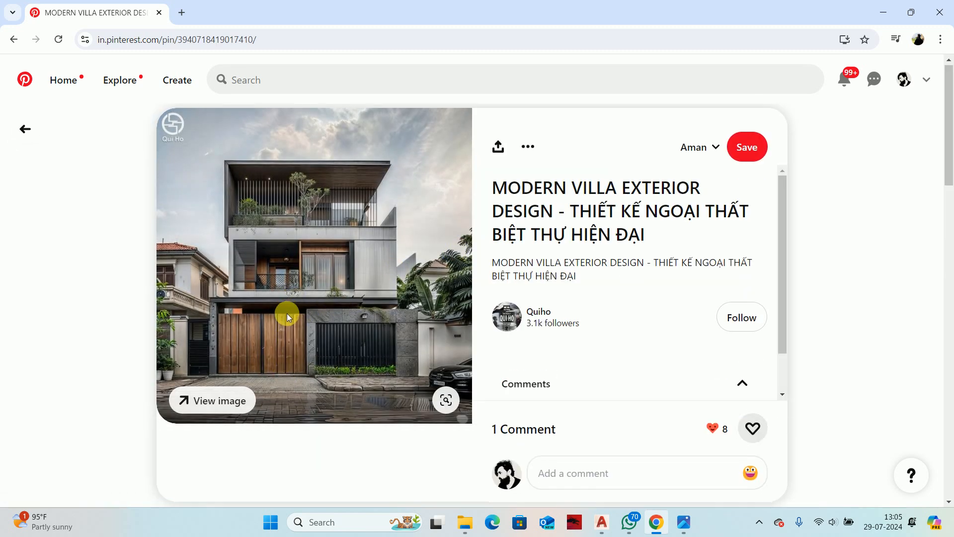
{"action": "scroll", "coordinate": [287, 313], "scroll_direction": "down", "scroll_amount": 4}
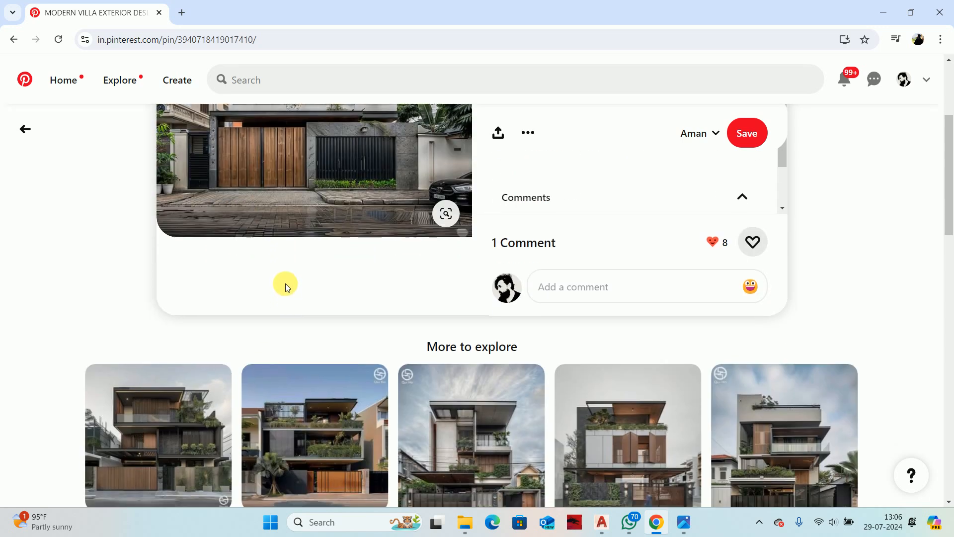
{"action": "scroll", "coordinate": [286, 285], "scroll_direction": "down", "scroll_amount": 4}
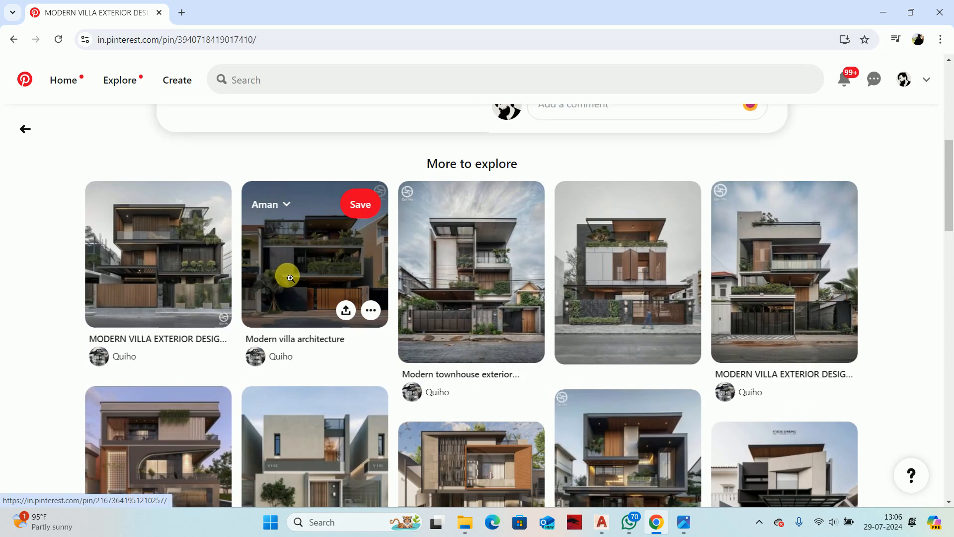
{"action": "scroll", "coordinate": [417, 280], "scroll_direction": "down", "scroll_amount": 4}
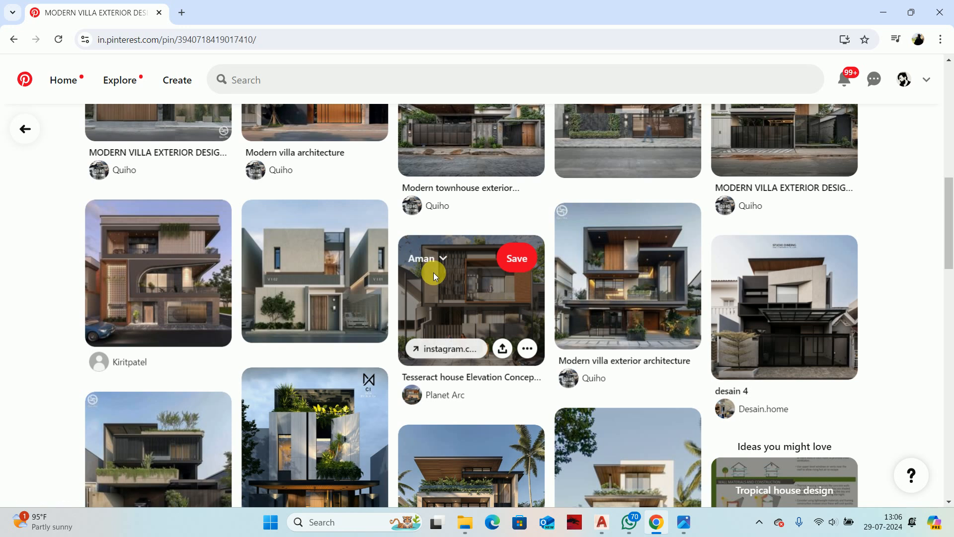
{"action": "scroll", "coordinate": [442, 273], "scroll_direction": "down", "scroll_amount": 1}
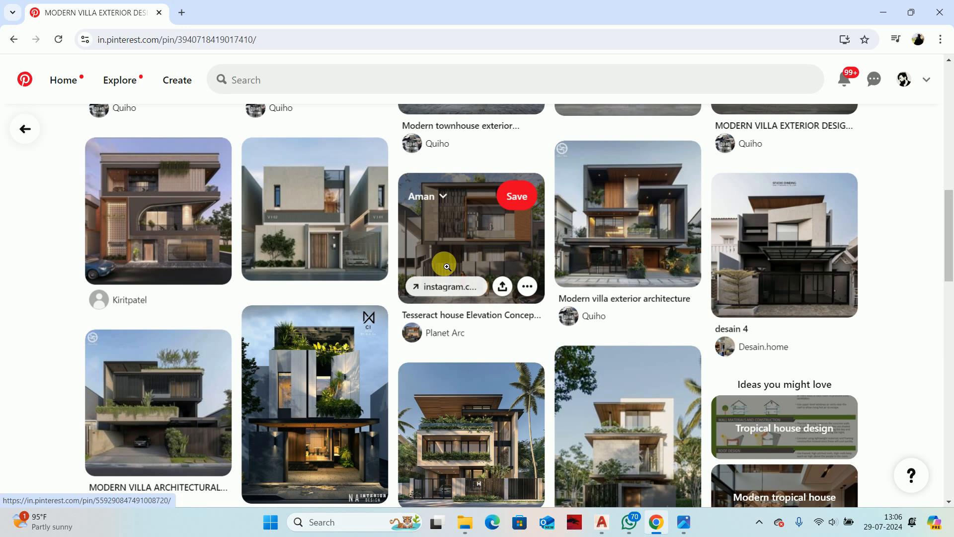
{"action": "left_click", "coordinate": [447, 267]}
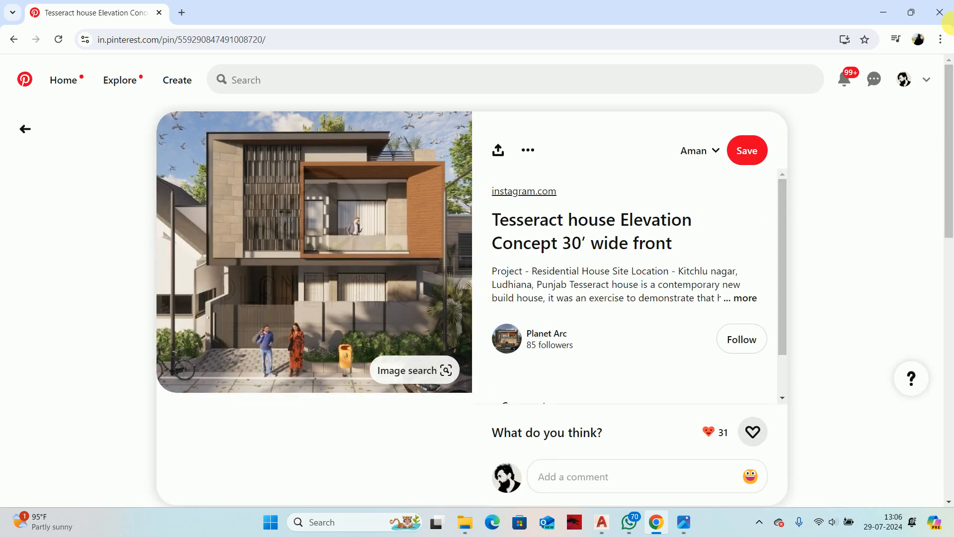
Step: Switch to AutoCAD and draw a horizontal construction line through the underside of the stair landing at the outer wall in the staircase section
{"action": "left_click", "coordinate": [883, 12]}
{"action": "scroll", "coordinate": [530, 242], "scroll_direction": "up", "scroll_amount": 4}
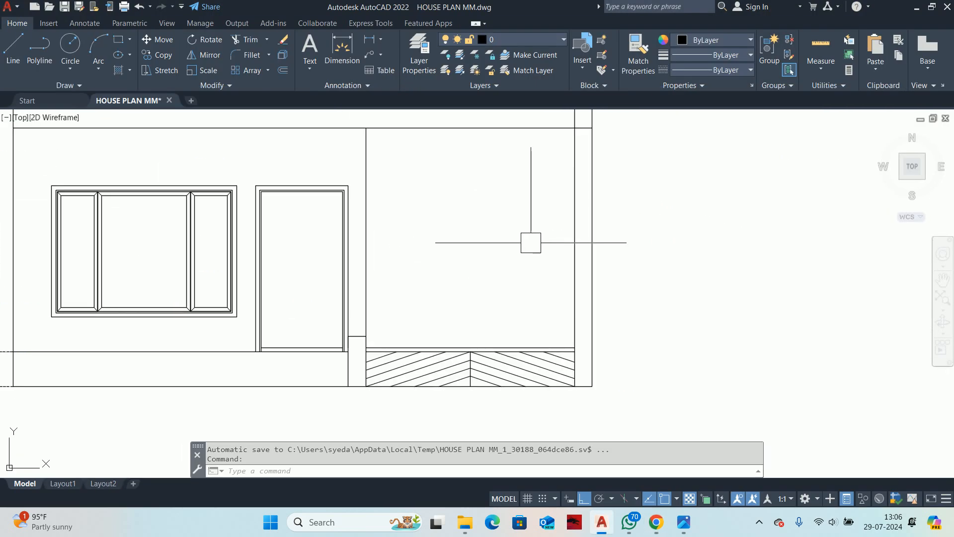
{"action": "scroll", "coordinate": [477, 243], "scroll_direction": "down", "scroll_amount": 10}
{"action": "key", "text": "Escape"}
{"action": "key", "text": "Escape"}
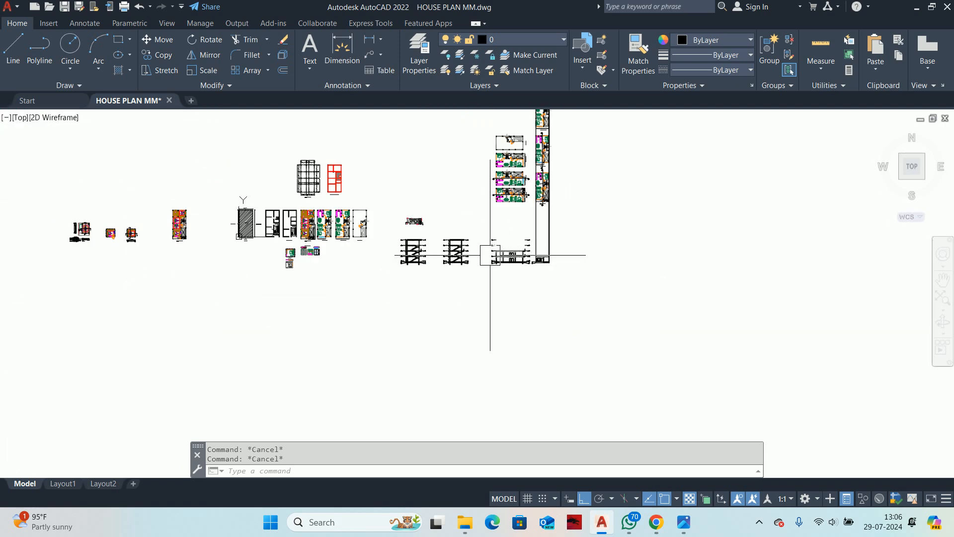
{"action": "scroll", "coordinate": [490, 255], "scroll_direction": "up", "scroll_amount": 8}
{"action": "type", "text": "x"}
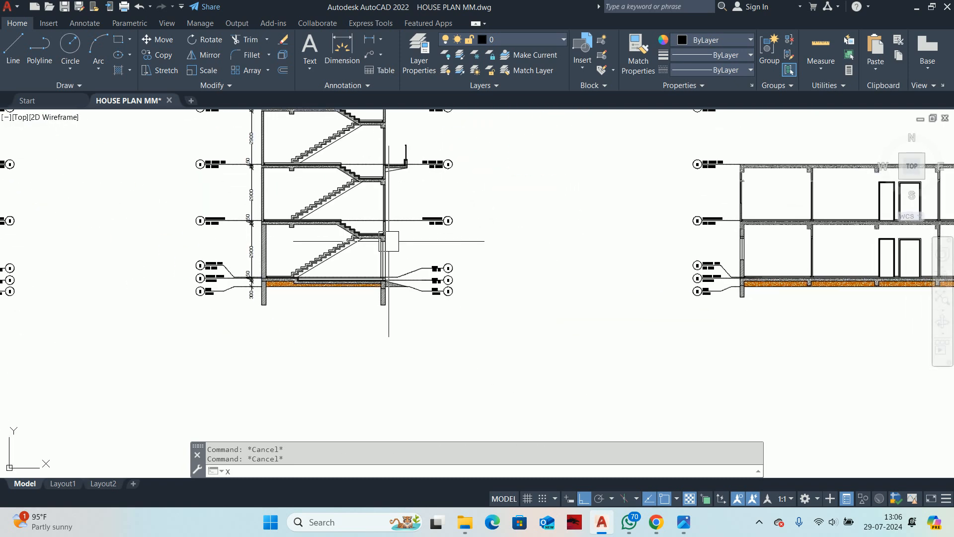
{"action": "type", "text": "l"}
{"action": "key", "text": "Return"}
{"action": "key", "text": "Return"}
{"action": "scroll", "coordinate": [386, 235], "scroll_direction": "up", "scroll_amount": 6}
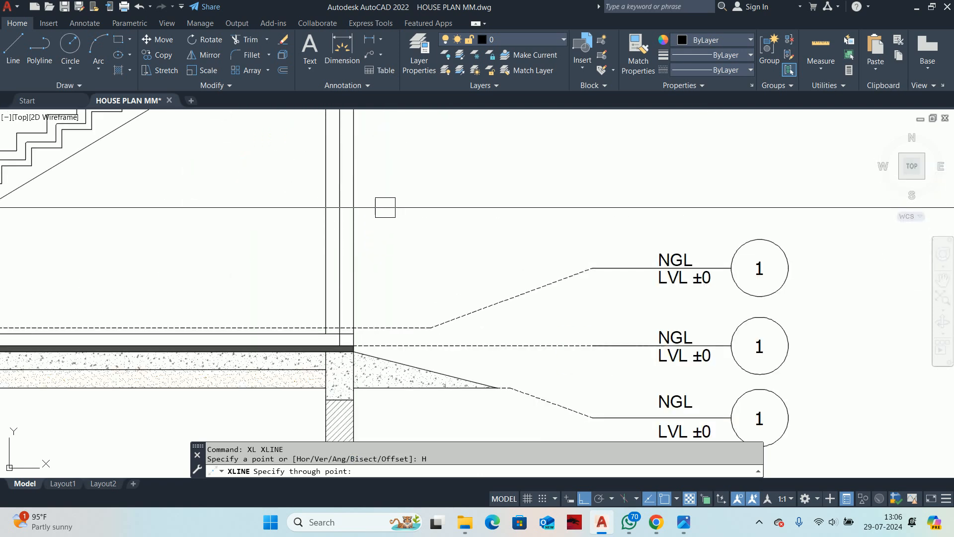
{"action": "left_click", "coordinate": [346, 201]}
{"action": "scroll", "coordinate": [443, 254], "scroll_direction": "down", "scroll_amount": 7}
{"action": "key", "text": "Escape"}
{"action": "key", "text": "Escape"}
Step: Trim the horizontal construction line in the front elevation on both sides, keeping only the segment across the ramp opening
{"action": "middle_click_drag", "start_coordinate": [450, 267], "coordinate": [106, 213]}
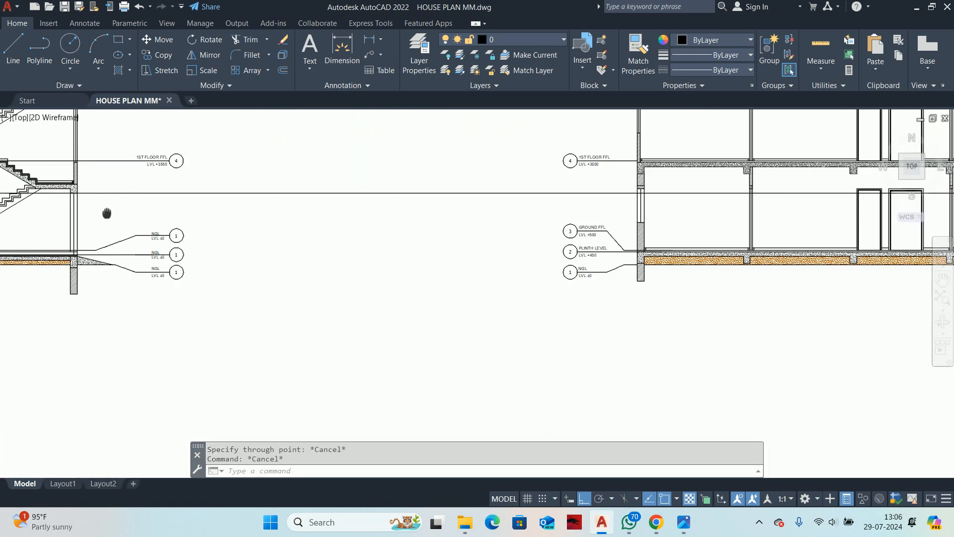
{"action": "middle_click_drag", "start_coordinate": [712, 213], "coordinate": [225, 176]}
{"action": "scroll", "coordinate": [224, 177], "scroll_direction": "down", "scroll_amount": 2}
{"action": "middle_click_drag", "start_coordinate": [672, 164], "coordinate": [690, 306]}
{"action": "scroll", "coordinate": [506, 192], "scroll_direction": "up", "scroll_amount": 6}
{"action": "type", "text": "tr"}
{"action": "key", "text": "Return"}
{"action": "left_click", "coordinate": [596, 255]}
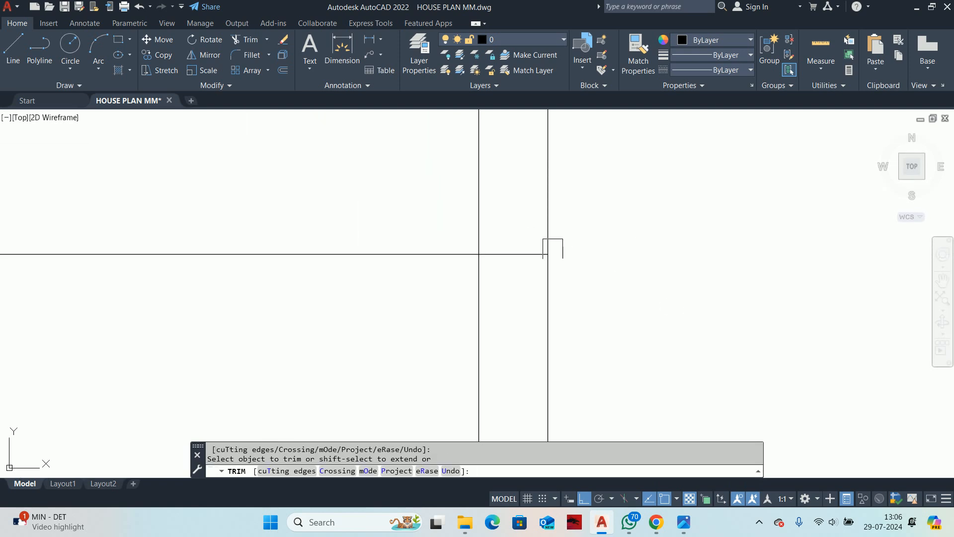
{"action": "left_click", "coordinate": [517, 251]}
{"action": "middle_click_drag", "start_coordinate": [479, 288], "coordinate": [806, 296]}
{"action": "scroll", "coordinate": [806, 296], "scroll_direction": "down", "scroll_amount": 2}
{"action": "scroll", "coordinate": [312, 277], "scroll_direction": "up", "scroll_amount": 4}
{"action": "middle_click_drag", "start_coordinate": [344, 337], "coordinate": [107, 296]}
{"action": "scroll", "coordinate": [398, 220], "scroll_direction": "down", "scroll_amount": 6}
{"action": "key", "text": "Escape"}
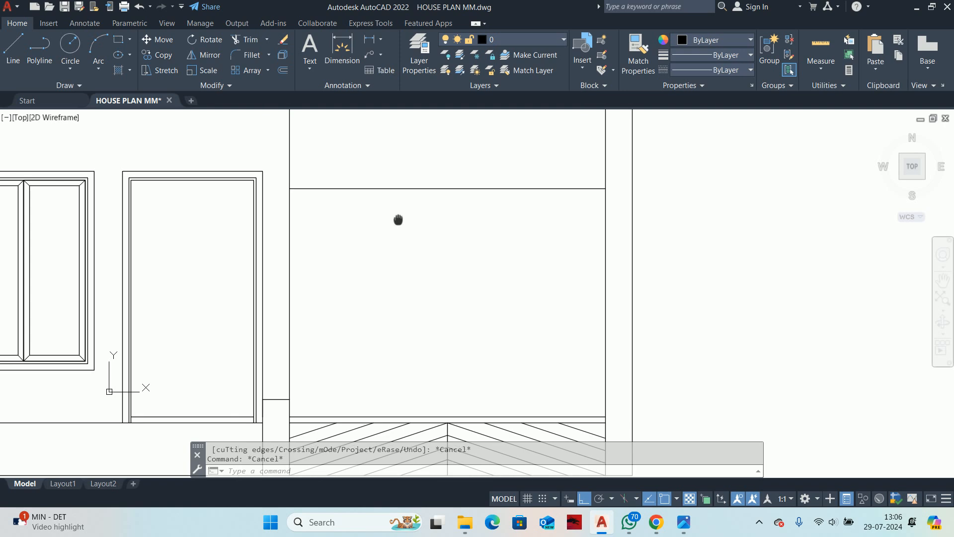
{"action": "key", "text": "Escape"}
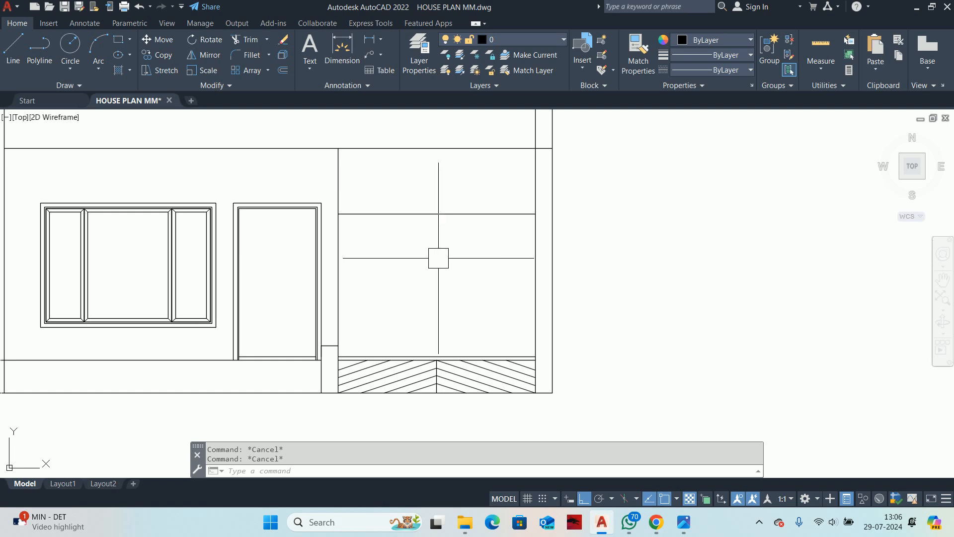
Step: Create a closed boundary from the area enclosed by the ramp opening below the new horizontal line
{"action": "middle_click_drag", "start_coordinate": [430, 232], "coordinate": [424, 255]}
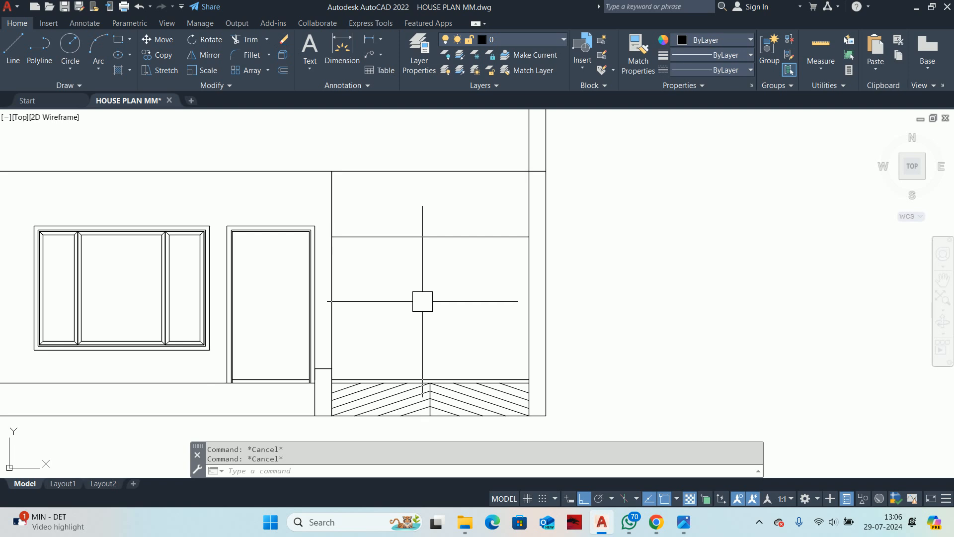
{"action": "mouse_move", "coordinate": [422, 300]}
{"action": "middle_mouse_down"}
{"action": "mouse_move", "coordinate": [434, 269]}
{"action": "mouse_move", "coordinate": [404, 258]}
{"action": "mouse_move", "coordinate": [402, 289]}
{"action": "middle_mouse_up"}
{"action": "scroll", "coordinate": [427, 256], "scroll_direction": "up", "scroll_amount": 3}
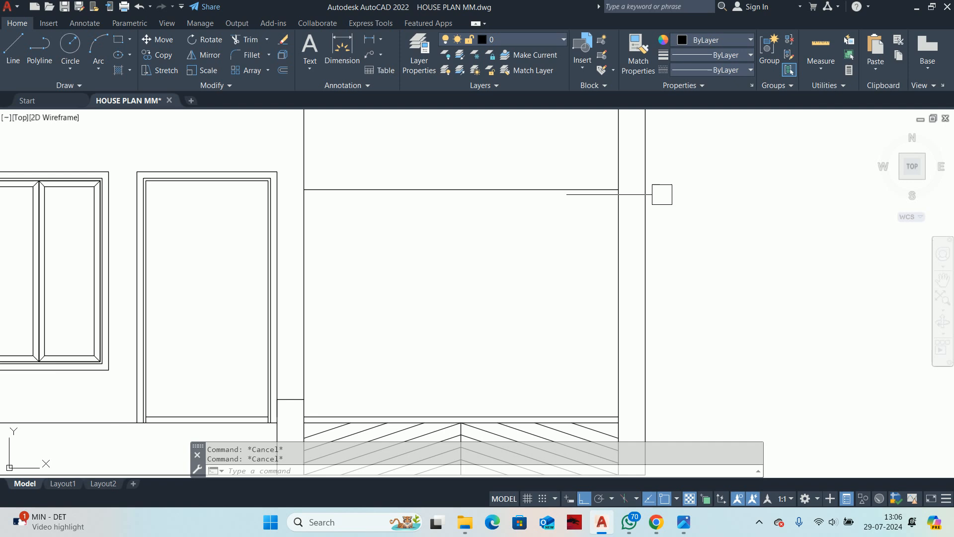
{"action": "type", "text": "BO"}
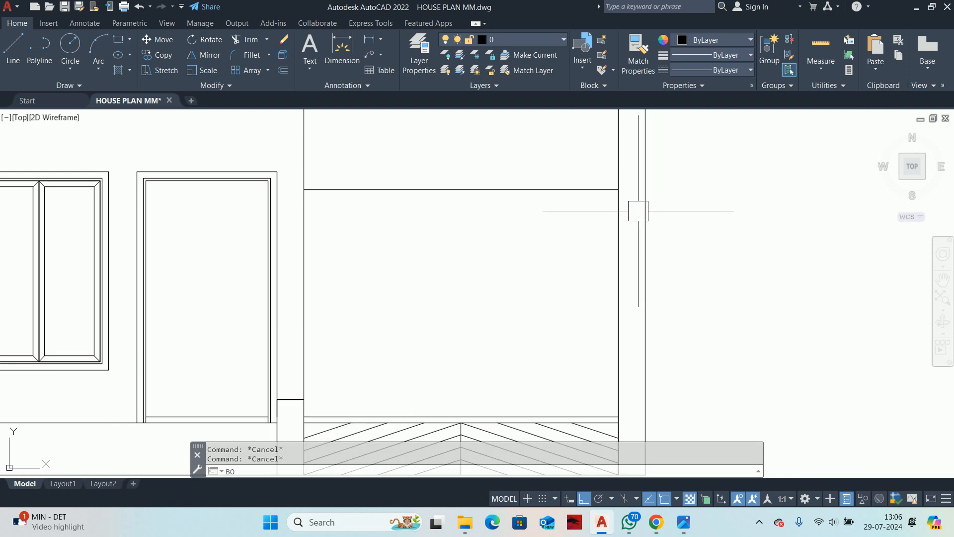
{"action": "key", "text": "Return"}
{"action": "left_click", "coordinate": [260, 73]}
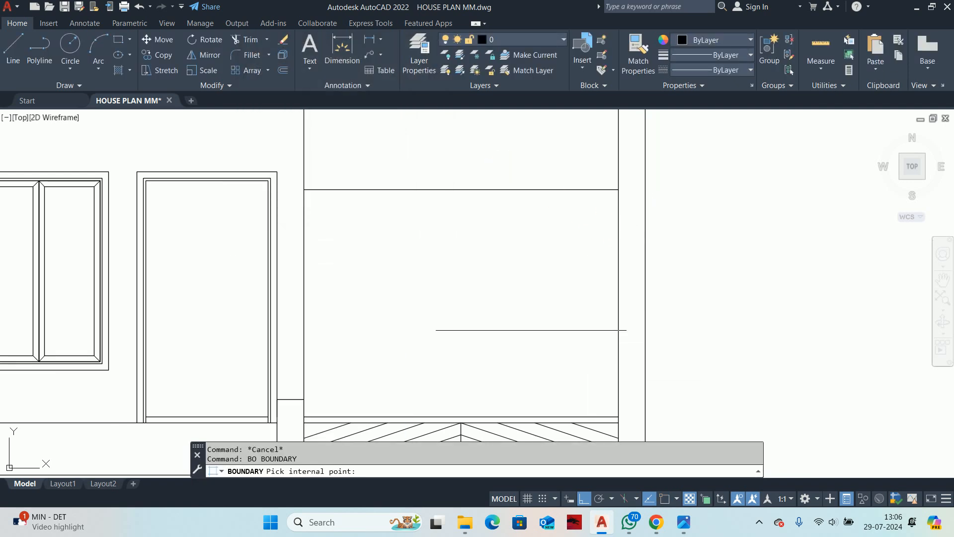
{"action": "left_click", "coordinate": [490, 315]}
{"action": "middle_click_drag", "start_coordinate": [490, 315], "coordinate": [488, 293]}
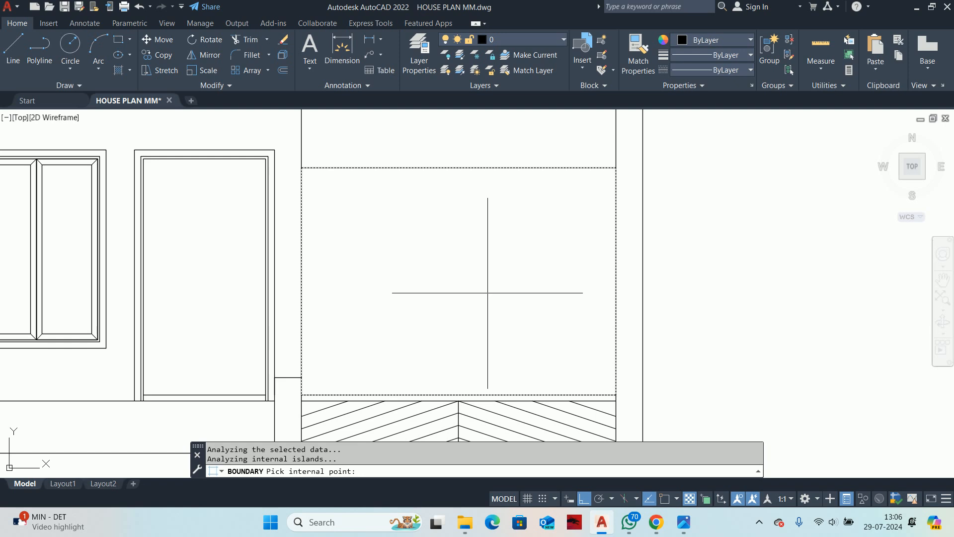
{"action": "key", "text": "Return"}
Step: Offset the ramp opening's boundary inward by 10 mm and delete the original outer boundary
{"action": "type", "text": "o"}
{"action": "key", "text": "Return"}
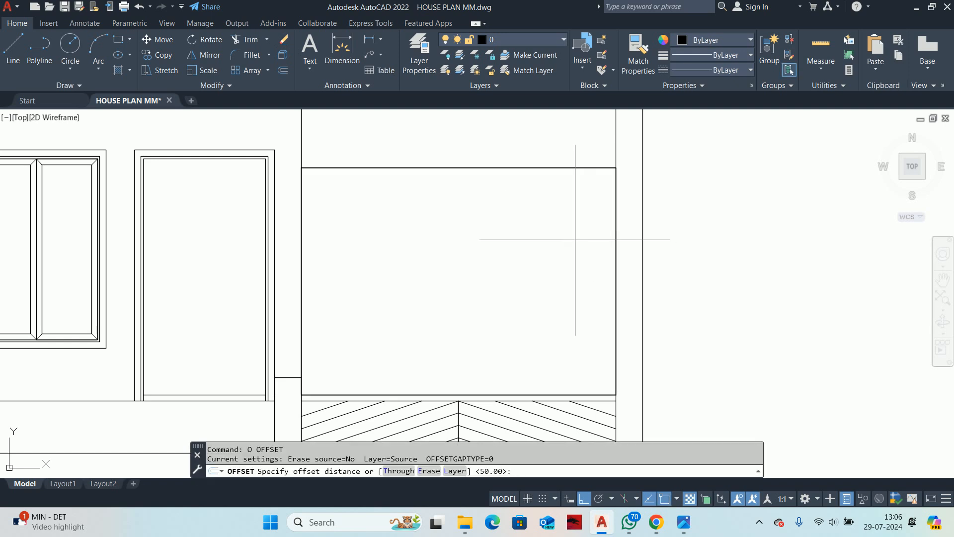
{"action": "type", "text": "1"}
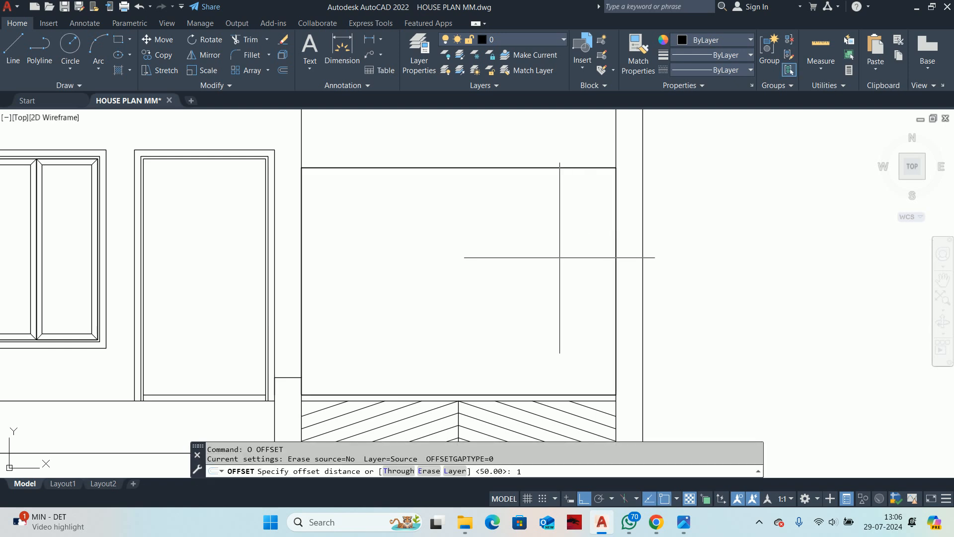
{"action": "type", "text": "0"}
{"action": "key", "text": "Return"}
{"action": "left_click", "coordinate": [550, 169]}
{"action": "key", "text": "Escape"}
{"action": "key", "text": "Escape"}
{"action": "scroll", "coordinate": [588, 172], "scroll_direction": "up", "scroll_amount": 6}
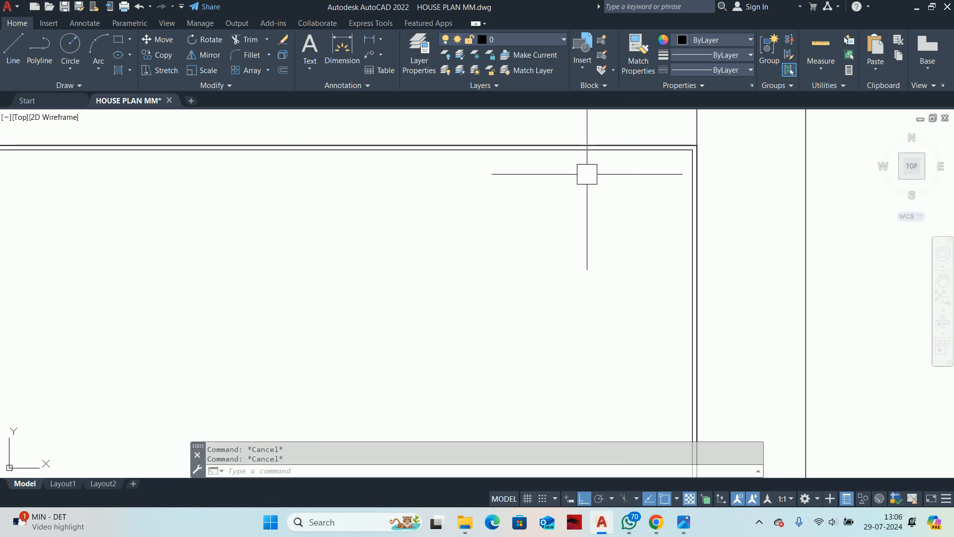
{"action": "left_click", "coordinate": [612, 205]}
{"action": "key", "text": "Delete"}
{"action": "scroll", "coordinate": [592, 227], "scroll_direction": "down", "scroll_amount": 5}
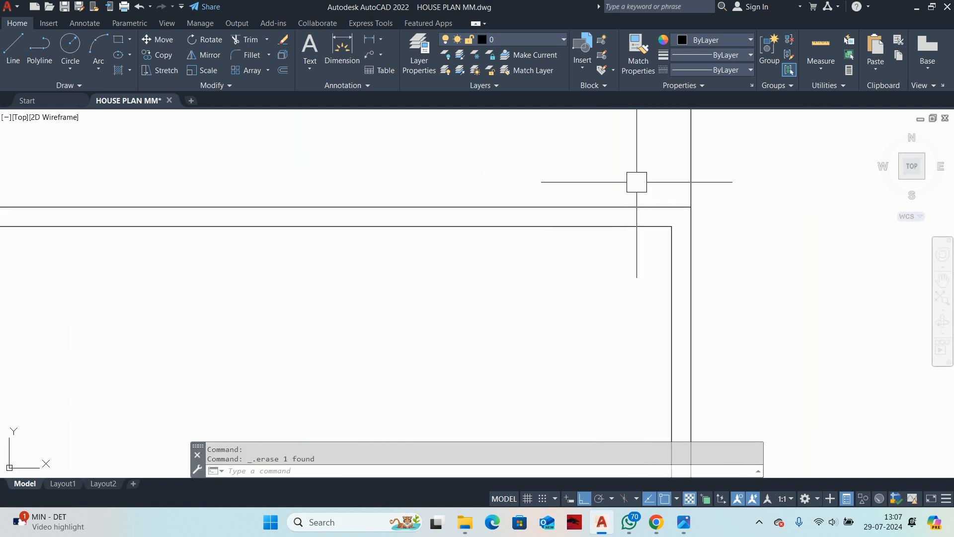
{"action": "middle_click_drag", "start_coordinate": [559, 279], "coordinate": [496, 227]}
{"action": "key", "text": "Escape"}
{"action": "key", "text": "Escape"}
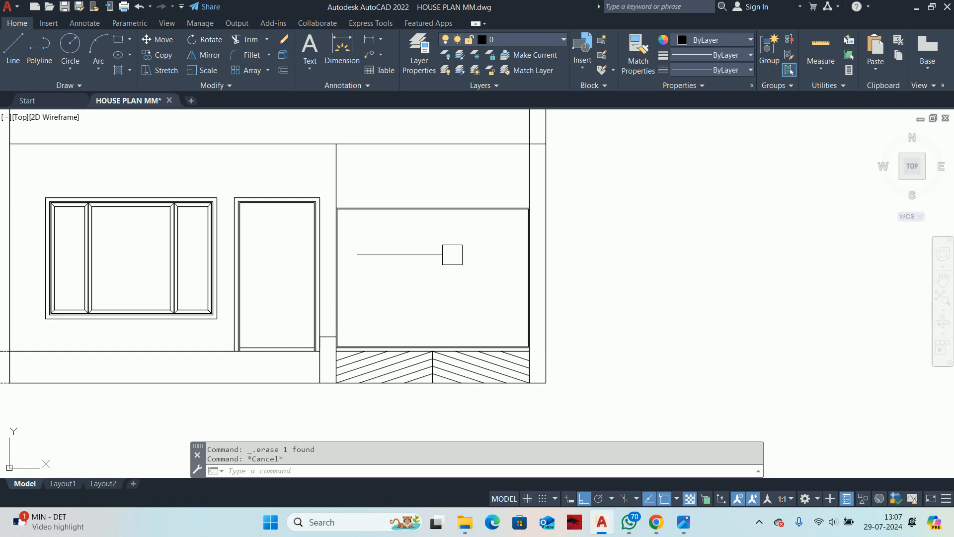
Step: Stretch the bottom edge of the inner gate rectangle upward by 10 mm
{"action": "scroll", "coordinate": [437, 269], "scroll_direction": "up", "scroll_amount": 3}
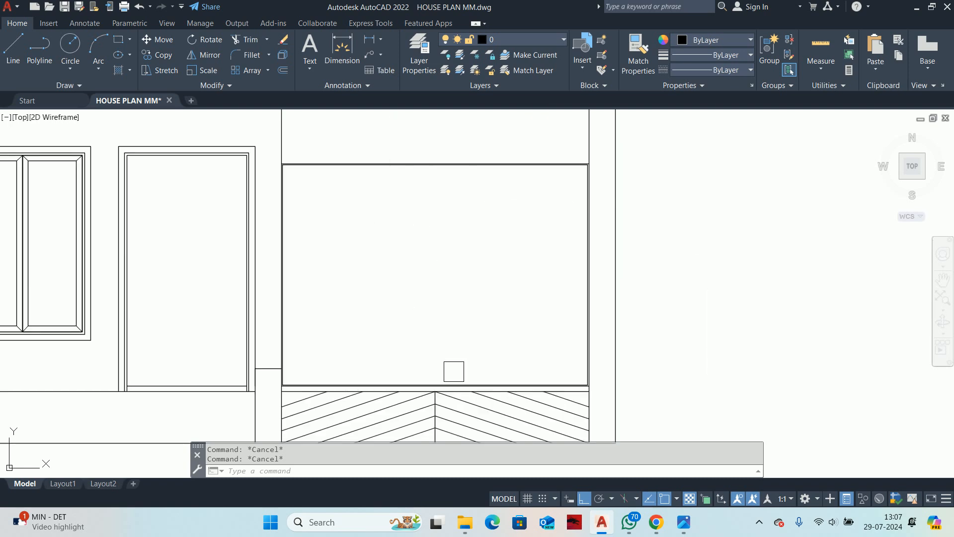
{"action": "scroll", "coordinate": [432, 383], "scroll_direction": "up", "scroll_amount": 5}
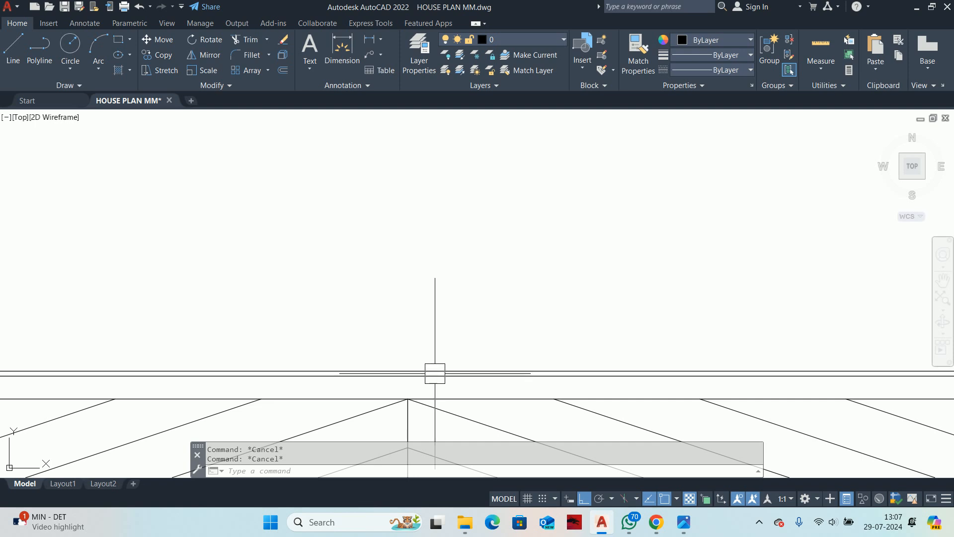
{"action": "left_click", "coordinate": [432, 374]}
{"action": "left_click", "coordinate": [398, 375]}
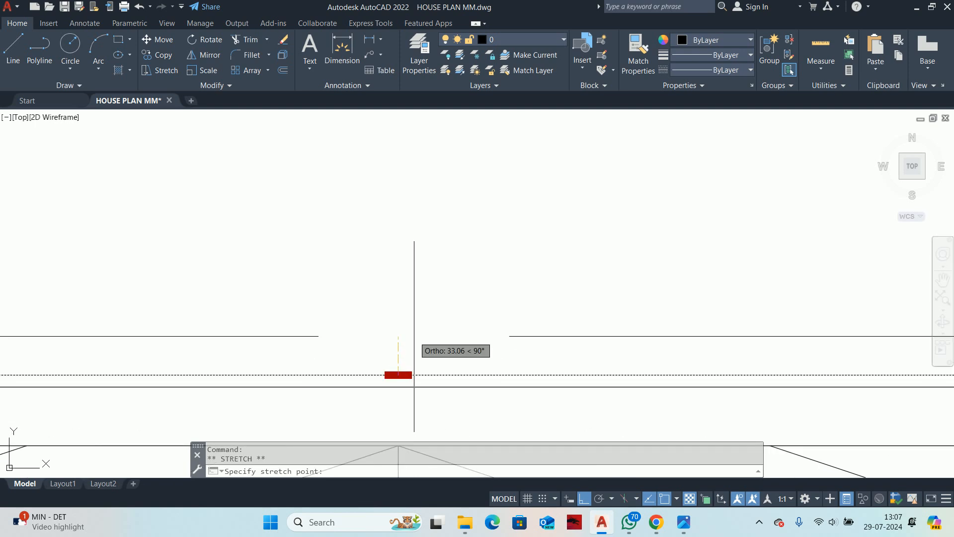
{"action": "type", "text": "10"}
{"action": "key", "text": "Return"}
{"action": "key", "text": "Escape"}
{"action": "key", "text": "Escape"}
{"action": "scroll", "coordinate": [439, 304], "scroll_direction": "down", "scroll_amount": 5}
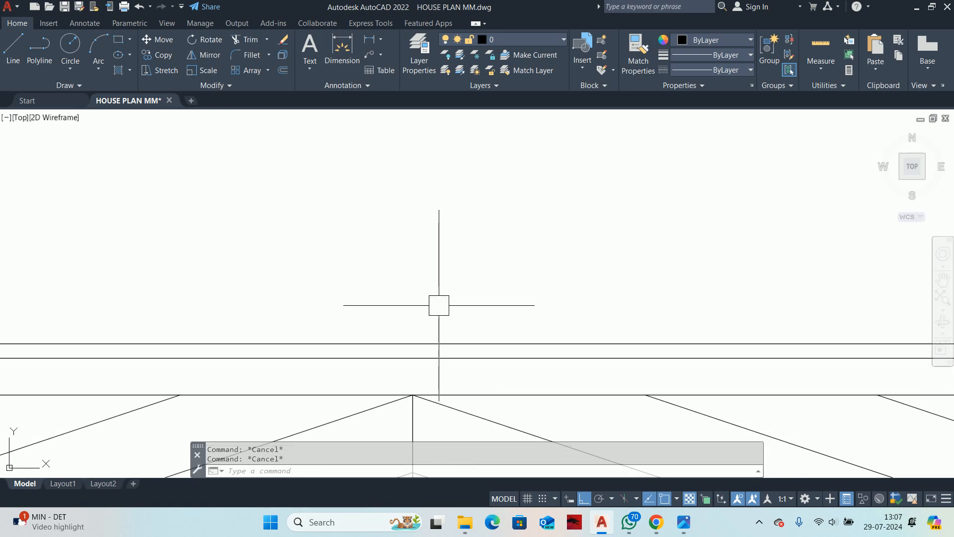
Step: Stretch the top edge of the inner gate rectangle downward by 10 mm
{"action": "scroll", "coordinate": [440, 298], "scroll_direction": "up", "scroll_amount": 5}
{"action": "scroll", "coordinate": [415, 169], "scroll_direction": "up", "scroll_amount": 4}
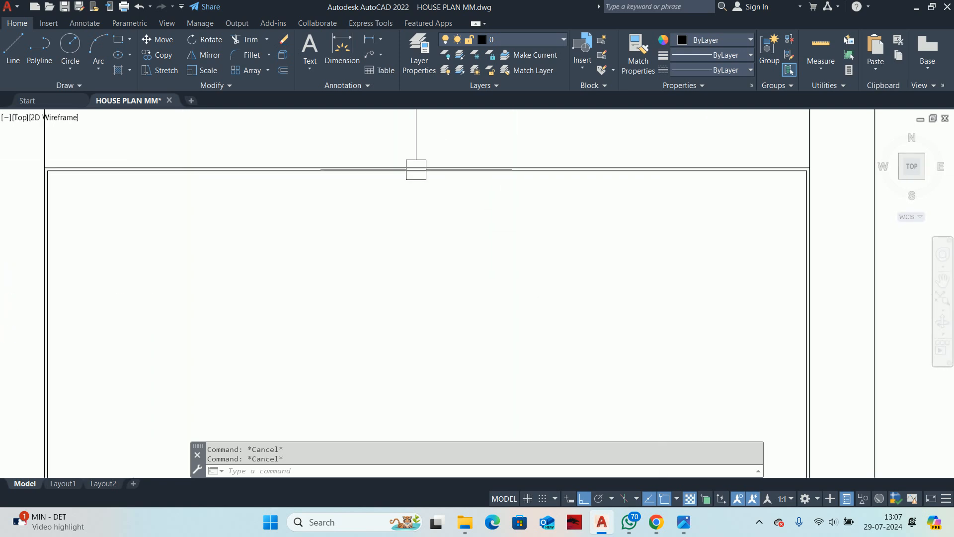
{"action": "left_click", "coordinate": [416, 171]}
{"action": "left_click", "coordinate": [439, 172]}
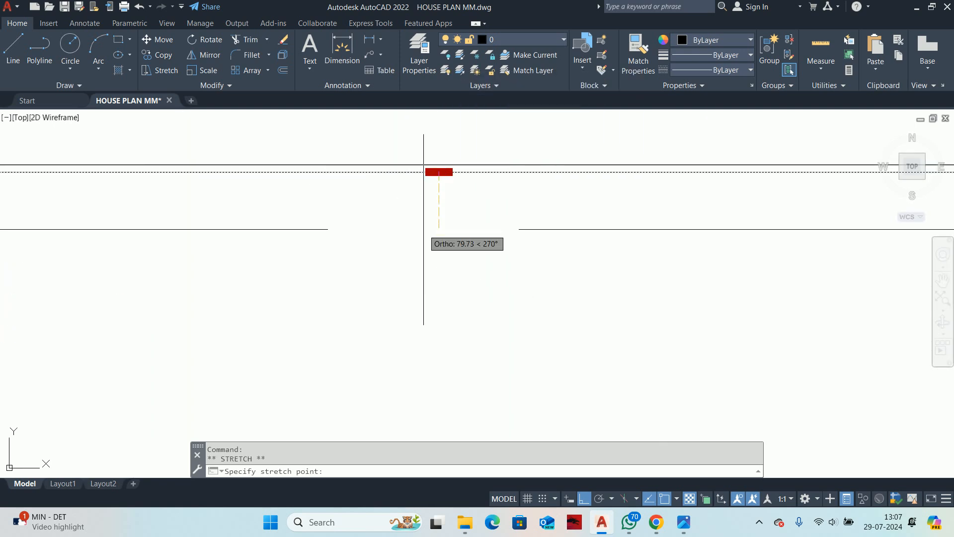
{"action": "type", "text": "10"}
{"action": "key", "text": "Return"}
{"action": "key", "text": "Escape"}
{"action": "key", "text": "Escape"}
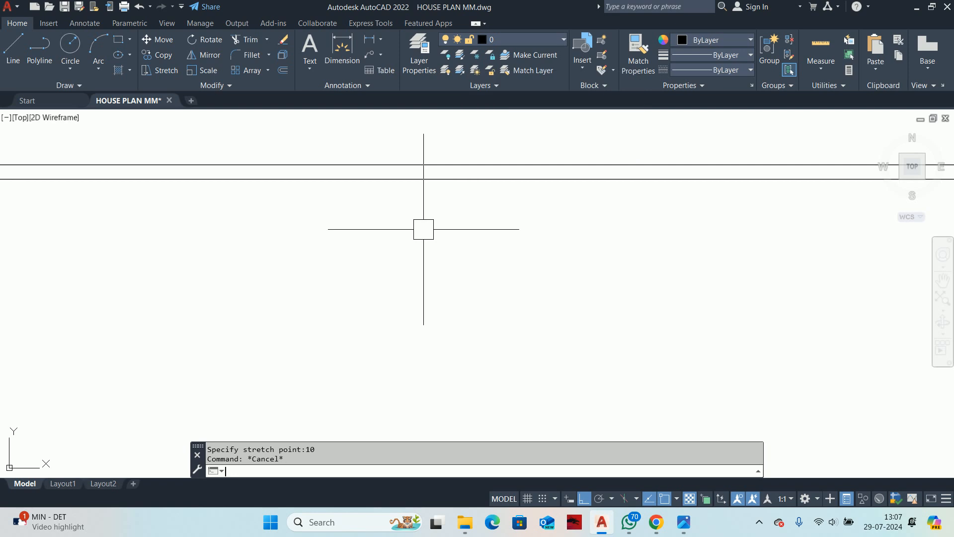
Step: Draw a vertical line from the midpoint of the gate rectangle's bottom edge to its top edge, dividing it into two leaves
{"action": "scroll", "coordinate": [435, 234], "scroll_direction": "down", "scroll_amount": 4}
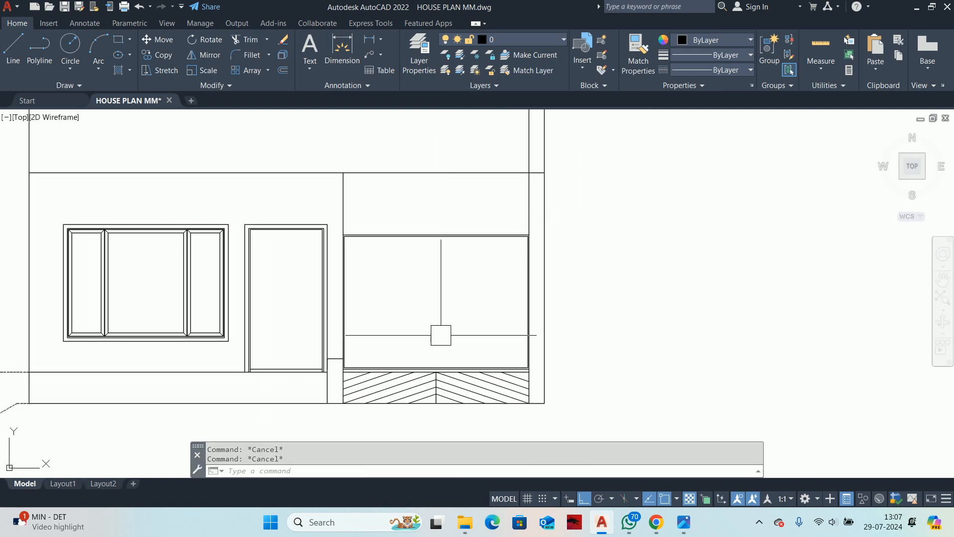
{"action": "scroll", "coordinate": [438, 334], "scroll_direction": "up", "scroll_amount": 4}
{"action": "type", "text": "l"}
{"action": "key", "text": "Return"}
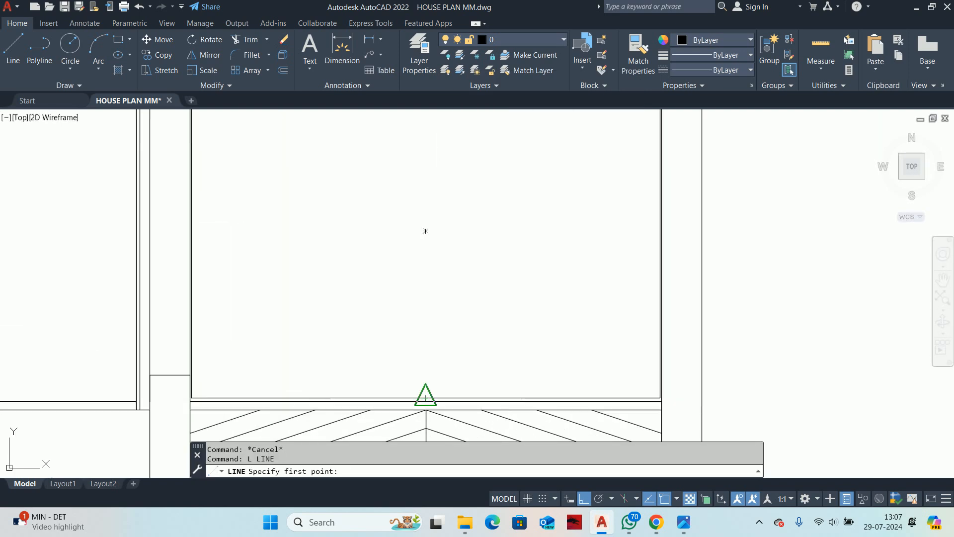
{"action": "left_click", "coordinate": [427, 397]}
{"action": "key", "text": "Escape"}
{"action": "scroll", "coordinate": [427, 392], "scroll_direction": "up", "scroll_amount": 3}
{"action": "key", "text": "Return"}
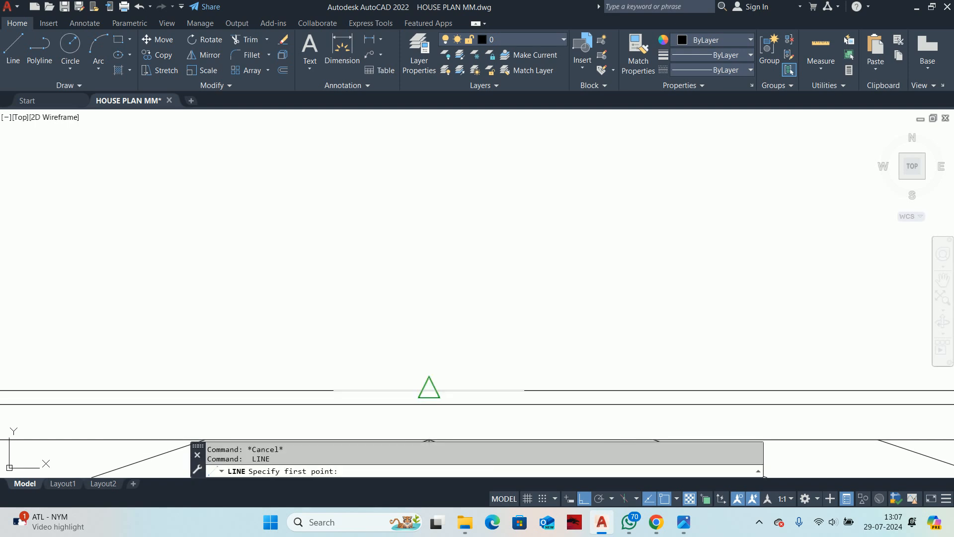
{"action": "left_click", "coordinate": [428, 391]}
{"action": "scroll", "coordinate": [429, 347], "scroll_direction": "down", "scroll_amount": 4}
{"action": "scroll", "coordinate": [441, 214], "scroll_direction": "up", "scroll_amount": 3}
{"action": "left_click", "coordinate": [410, 152]}
{"action": "key", "text": "Escape"}
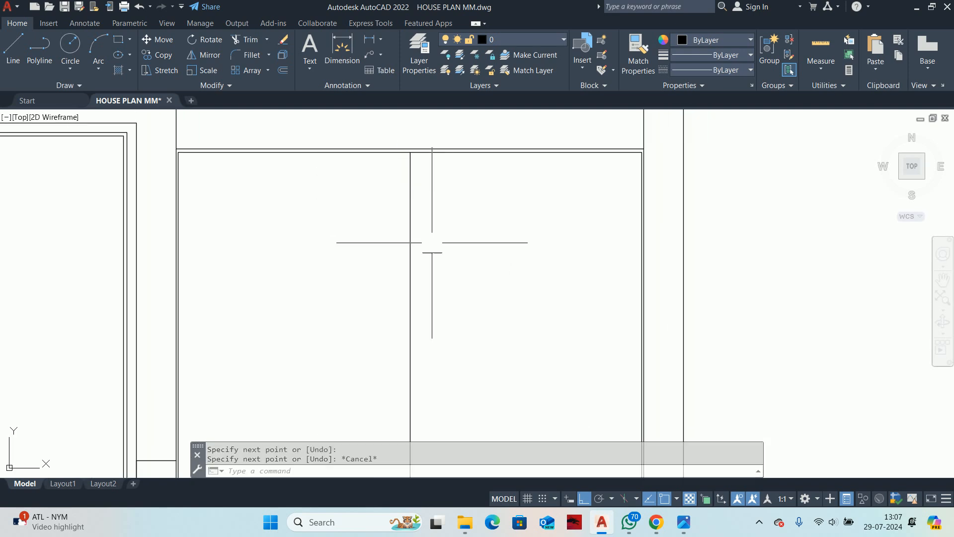
{"action": "scroll", "coordinate": [395, 257], "scroll_direction": "down", "scroll_amount": 4}
{"action": "key", "text": "Escape"}
{"action": "key", "text": "Escape"}
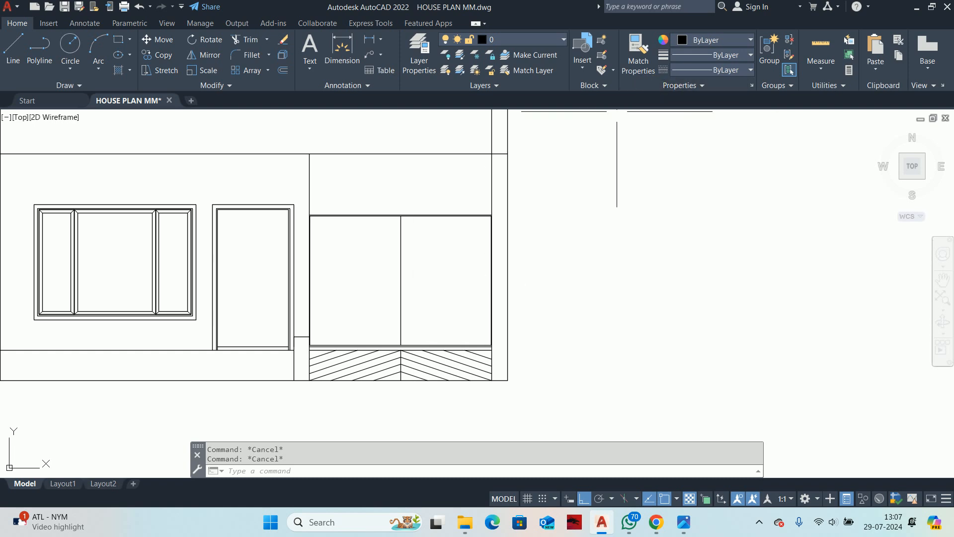
{"action": "type", "text": "BO"}
{"action": "key", "text": "Return"}
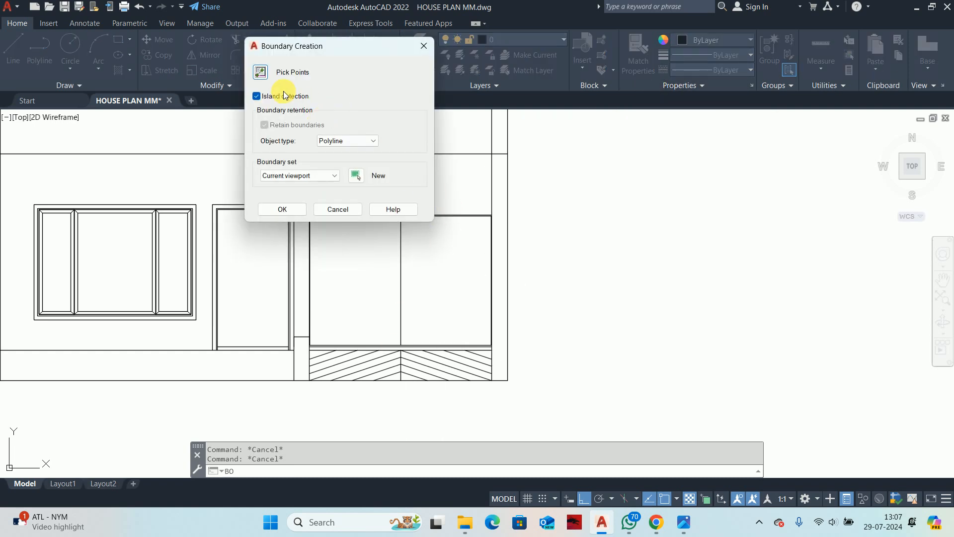
{"action": "left_click", "coordinate": [260, 71]}
{"action": "key", "text": "Escape"}
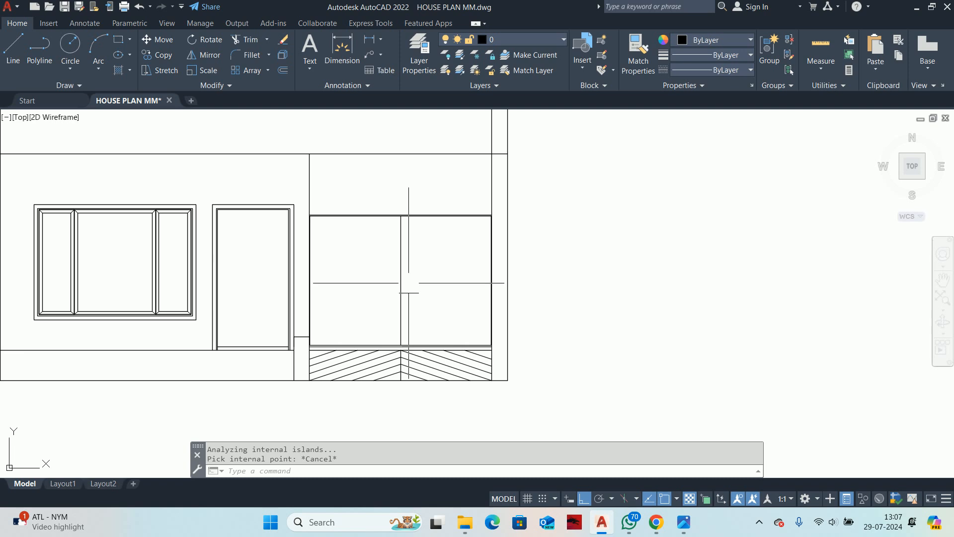
{"action": "key", "text": "Escape"}
Step: Start the Offset command for the vertical centre line between the two gate leaves
{"action": "left_click", "coordinate": [409, 269]}
{"action": "key", "text": "Escape"}
{"action": "type", "text": "O"}
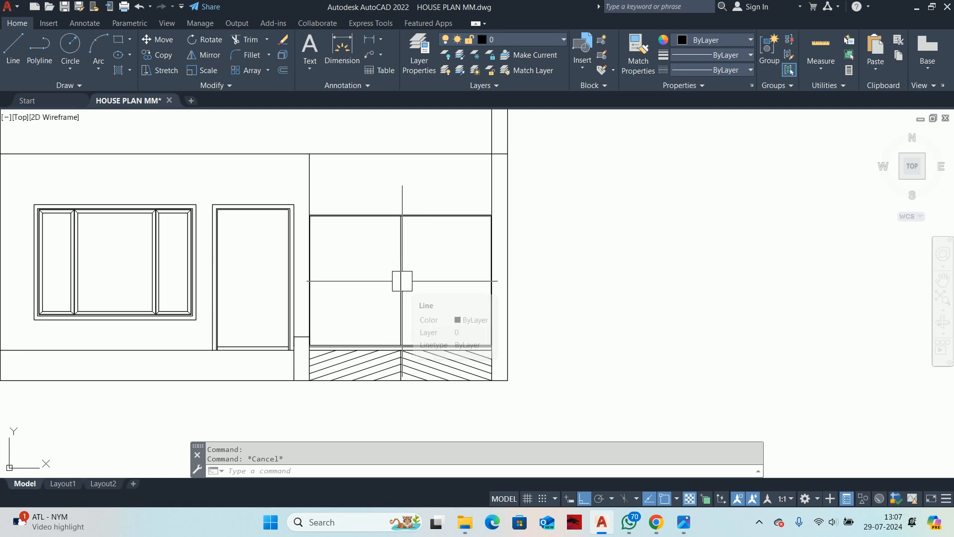
{"action": "key", "text": "Return"}
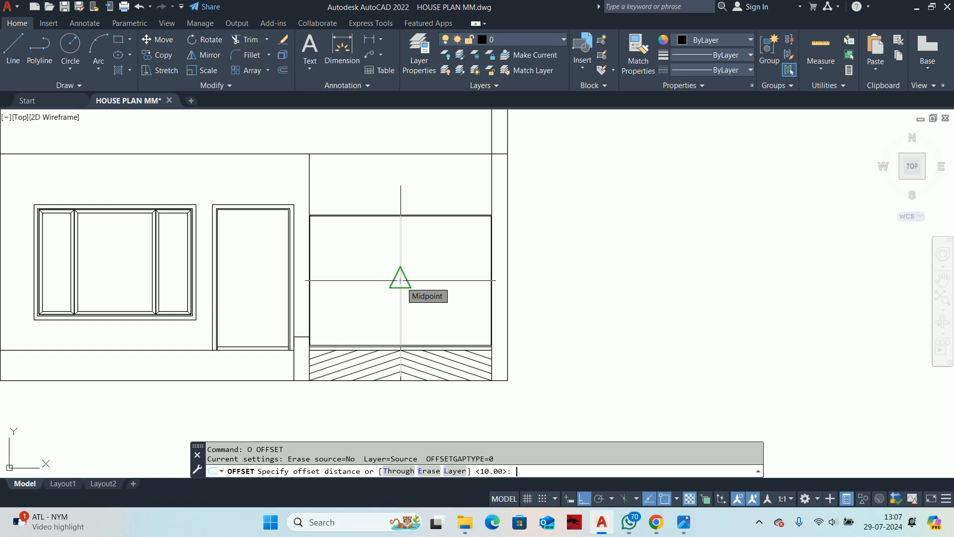
{"action": "type", "text": ".75"}
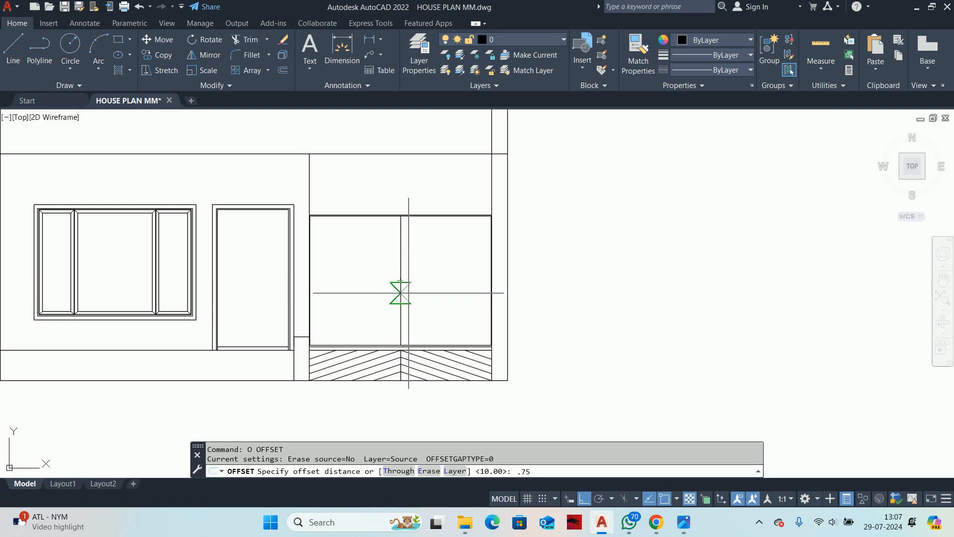
{"action": "key", "text": "Escape"}
Step: Offset the vertical centre line of the gate opening by 1.5 to both sides
{"action": "key", "text": "Return"}
{"action": "type", "text": "1.5"}
{"action": "key", "text": "Return"}
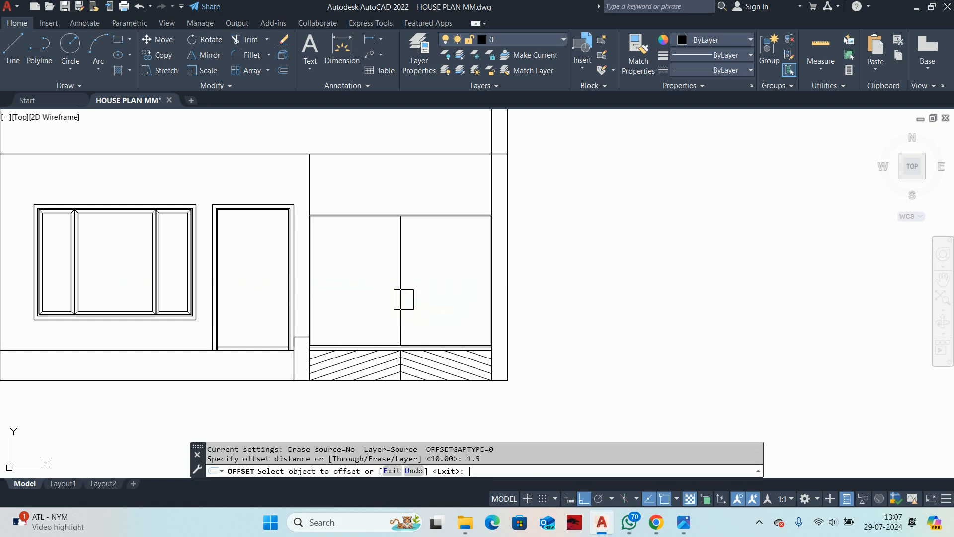
{"action": "scroll", "coordinate": [400, 300], "scroll_direction": "up", "scroll_amount": 3}
{"action": "left_click", "coordinate": [398, 292]}
{"action": "left_click", "coordinate": [386, 292]}
{"action": "scroll", "coordinate": [419, 290], "scroll_direction": "up", "scroll_amount": 1}
{"action": "scroll", "coordinate": [419, 290], "scroll_direction": "up", "scroll_amount": 6}
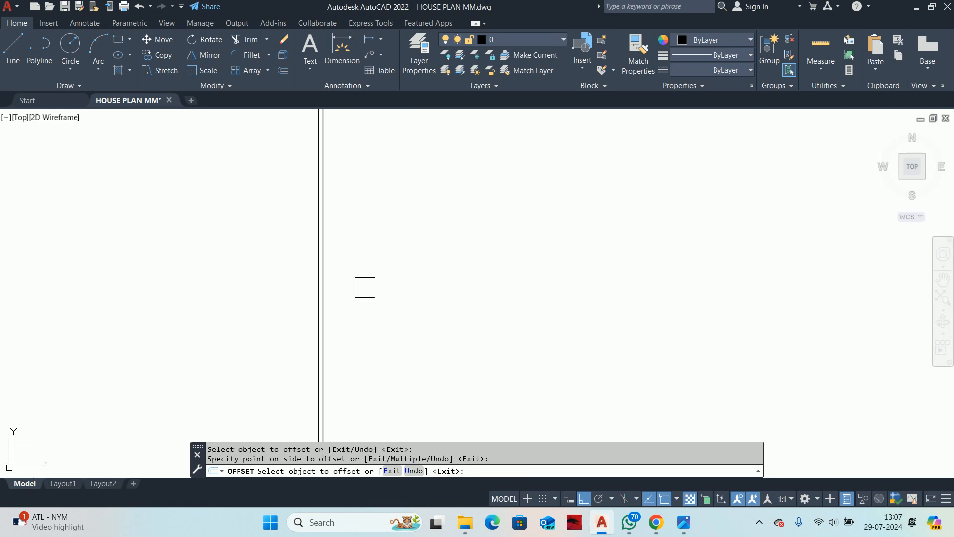
{"action": "left_click", "coordinate": [332, 300]}
{"action": "left_click", "coordinate": [415, 295]}
{"action": "scroll", "coordinate": [319, 297], "scroll_direction": "up", "scroll_amount": 1}
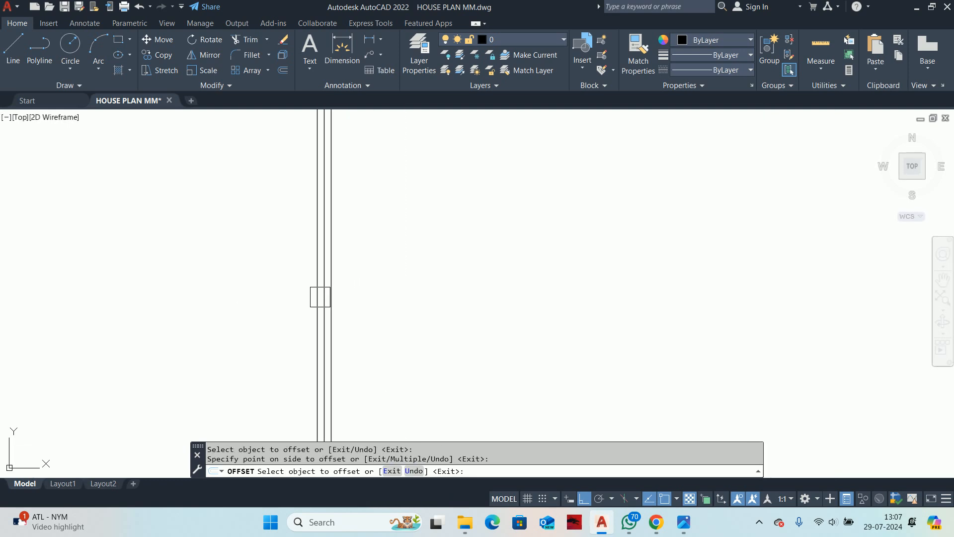
Step: Delete the original centre line between the two offset lines of the gate
{"action": "key", "text": "Return"}
{"action": "left_click", "coordinate": [318, 243]}
{"action": "scroll", "coordinate": [348, 249], "scroll_direction": "down", "scroll_amount": 2}
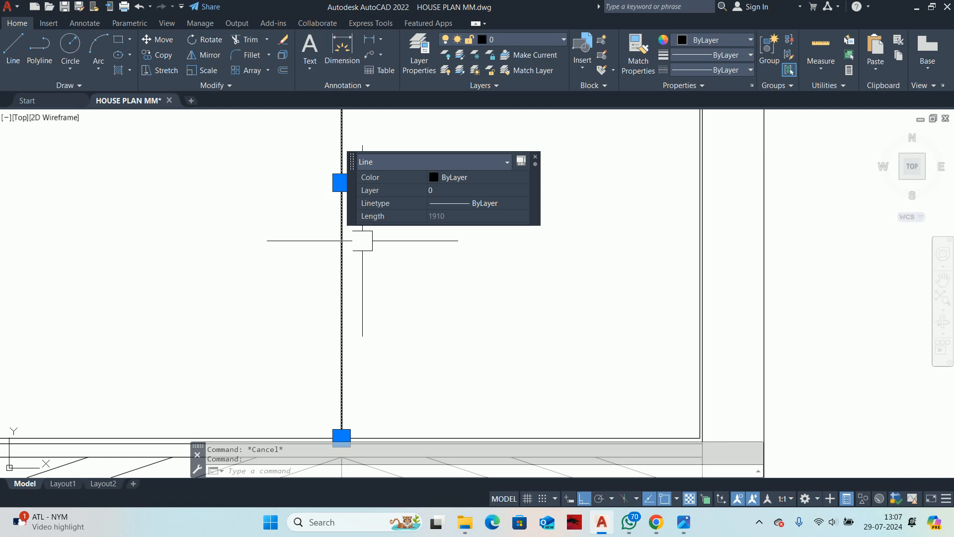
{"action": "key", "text": "Delete"}
{"action": "scroll", "coordinate": [357, 242], "scroll_direction": "down", "scroll_amount": 3}
{"action": "scroll", "coordinate": [390, 239], "scroll_direction": "up", "scroll_amount": 2}
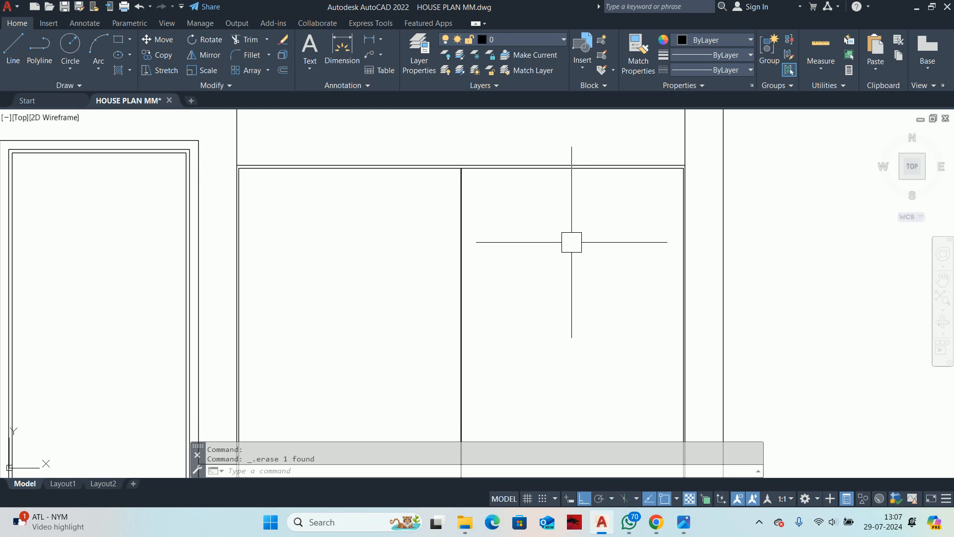
Step: Create closed boundary outlines inside both gate leaves with the Boundary command
{"action": "key", "text": "Escape"}
{"action": "key", "text": "Escape"}
{"action": "scroll", "coordinate": [573, 267], "scroll_direction": "down", "scroll_amount": 3}
{"action": "scroll", "coordinate": [492, 277], "scroll_direction": "up", "scroll_amount": 2}
{"action": "middle_click_drag", "start_coordinate": [489, 313], "coordinate": [369, 319]}
{"action": "type", "text": "BO"}
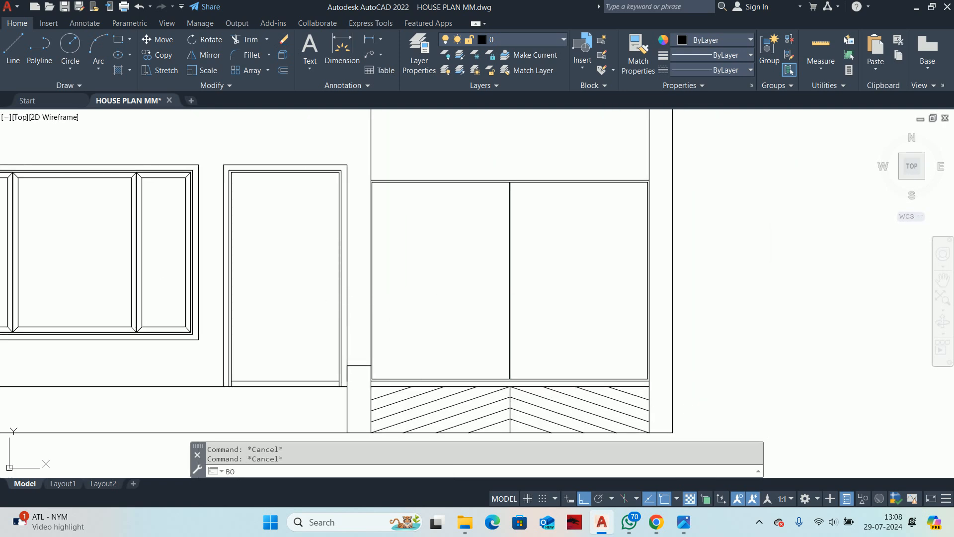
{"action": "key", "text": "Return"}
{"action": "left_click", "coordinate": [277, 75]}
{"action": "left_click", "coordinate": [621, 321]}
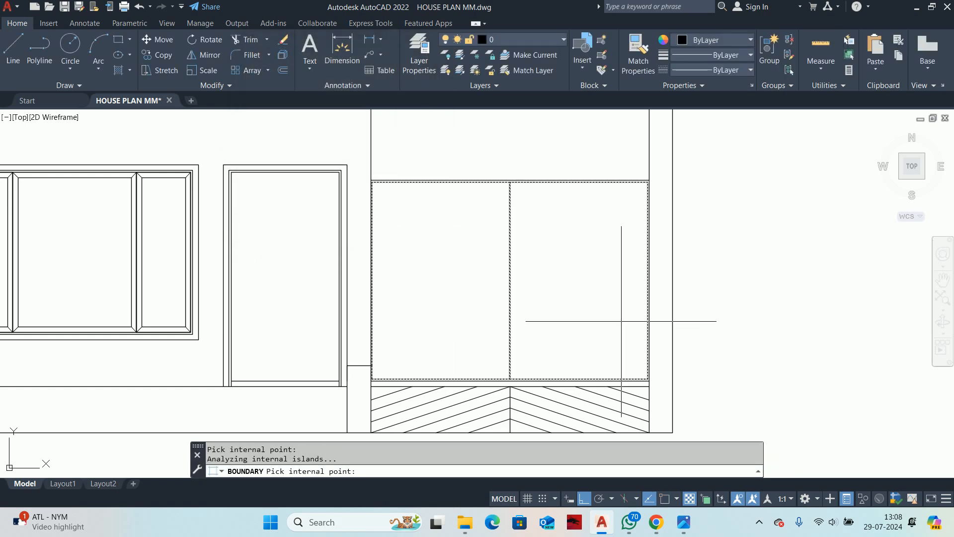
{"action": "key", "text": "Return"}
{"action": "key", "text": "Escape"}
{"action": "key", "text": "Escape"}
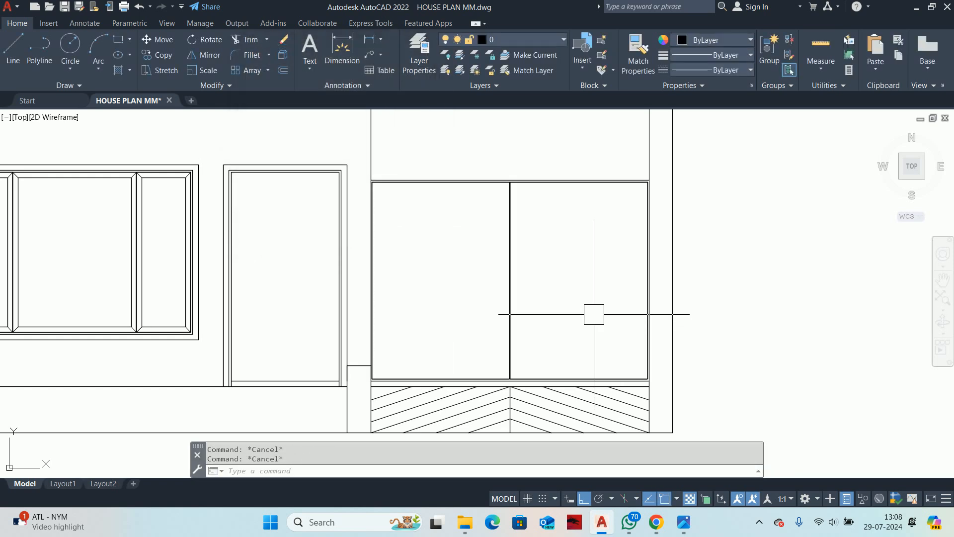
Step: Switch to Pinterest in Chrome and search for "METAL GATE DESIGN"
{"action": "type", "text": "O"}
{"action": "key", "text": "Return"}
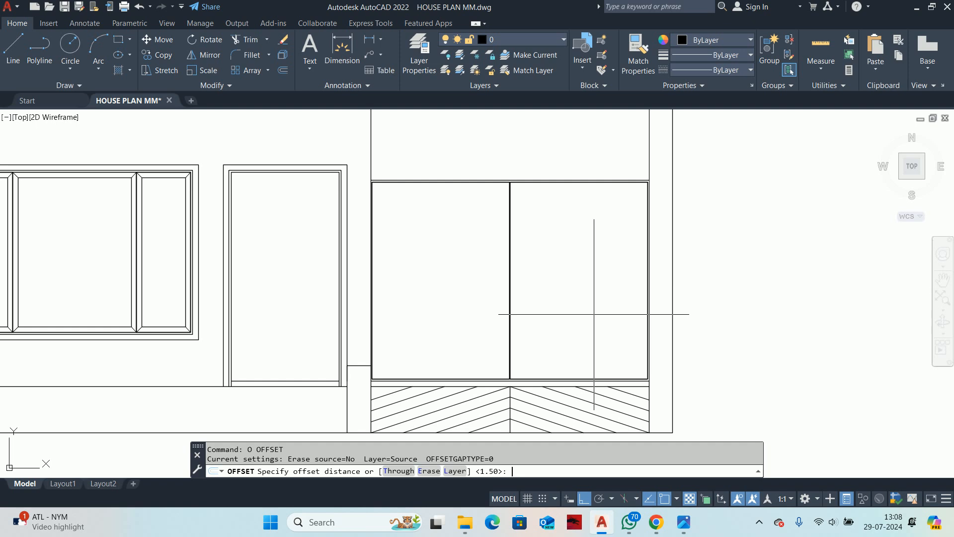
{"action": "left_click", "coordinate": [656, 522]}
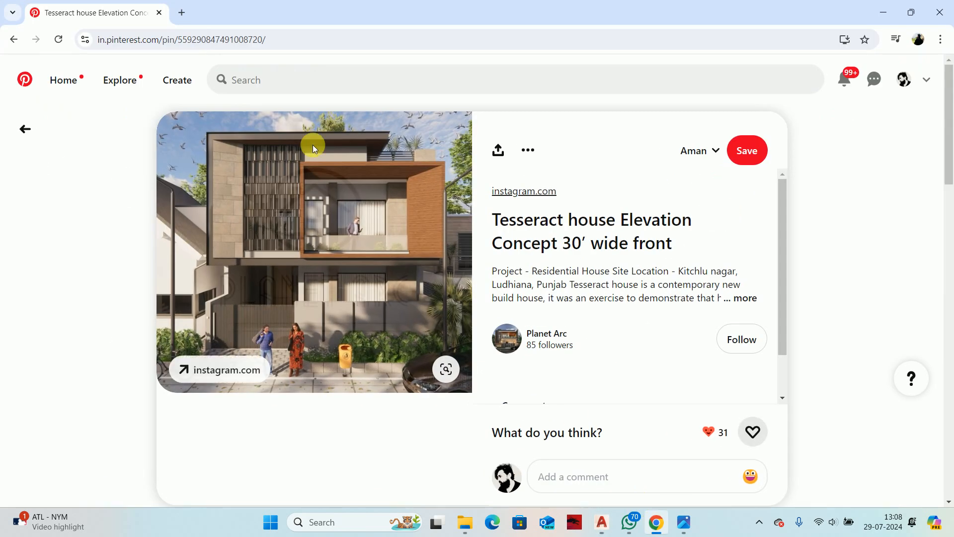
{"action": "left_click", "coordinate": [295, 85]}
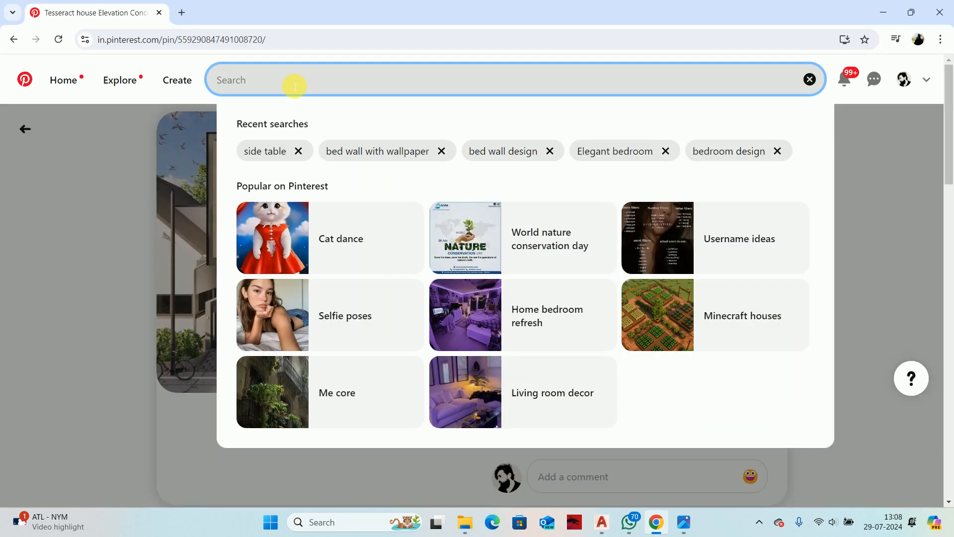
{"action": "type", "text": "META"}
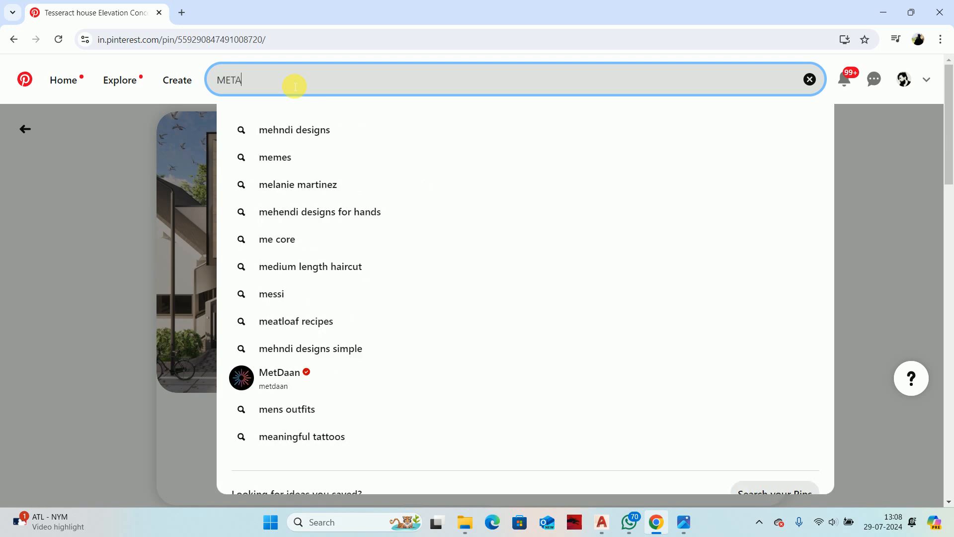
{"action": "type", "text": "L GATE DESIGN"}
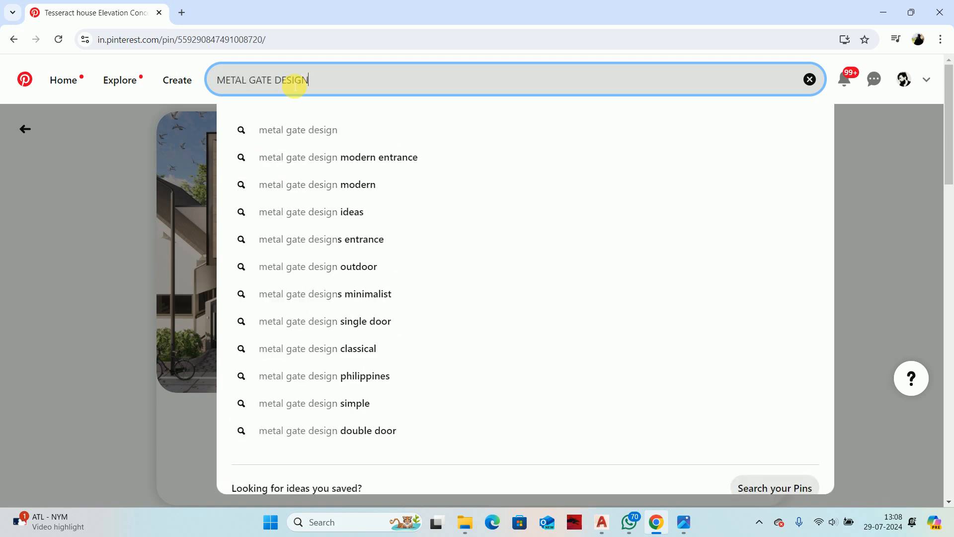
{"action": "key", "text": "Return"}
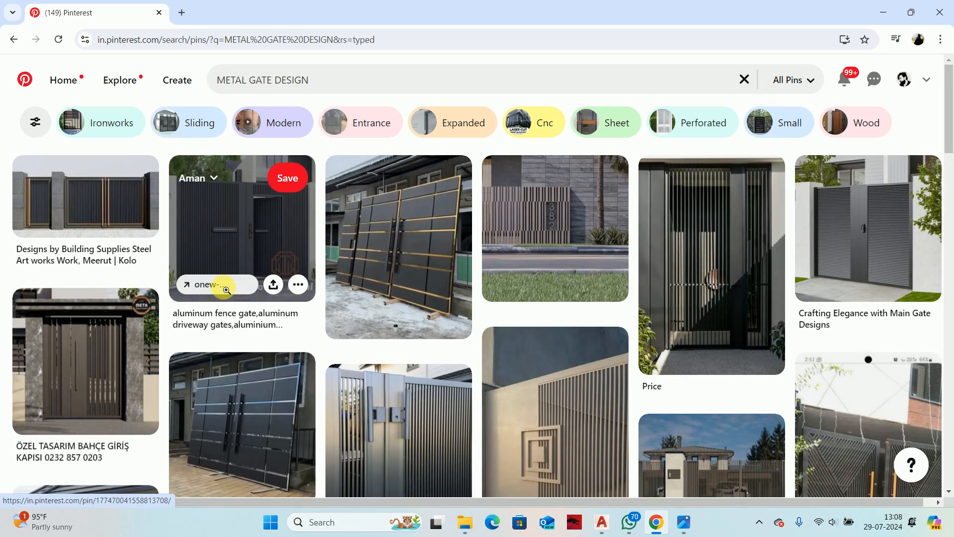
Step: Examine the double-handle gate, square-motif gate and slatted entrance gate pins from the search results as references
{"action": "left_click", "coordinate": [410, 426]}
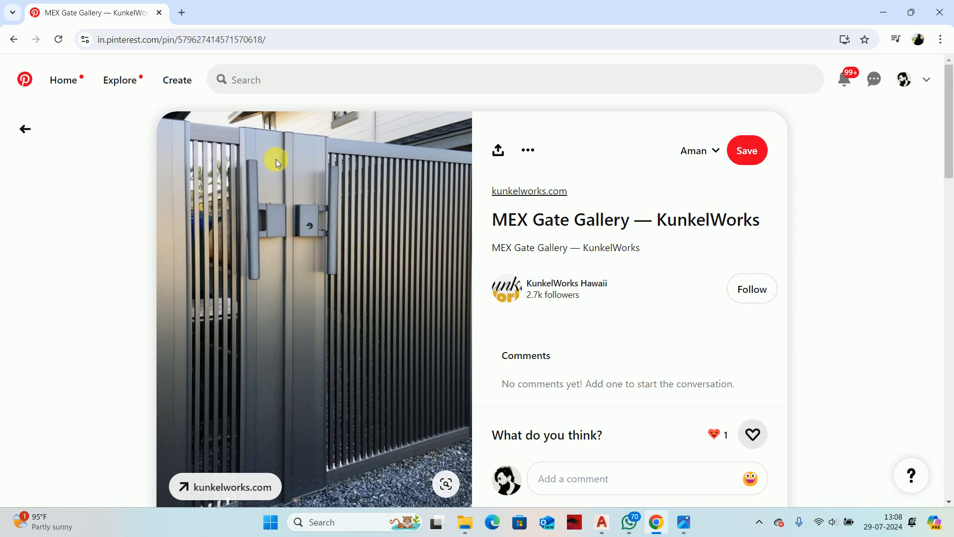
{"action": "left_click", "coordinate": [26, 129]}
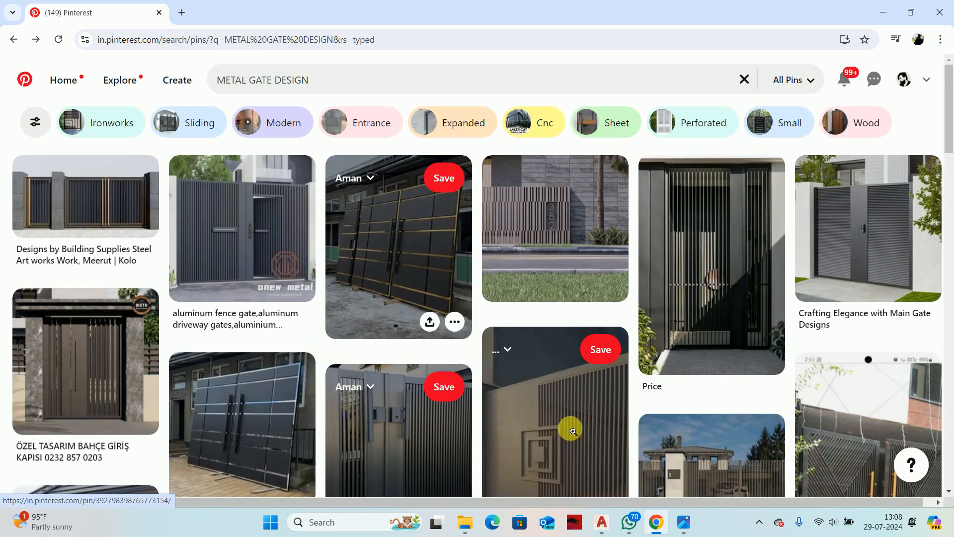
{"action": "left_click", "coordinate": [568, 427]}
{"action": "scroll", "coordinate": [344, 234], "scroll_direction": "down", "scroll_amount": 3}
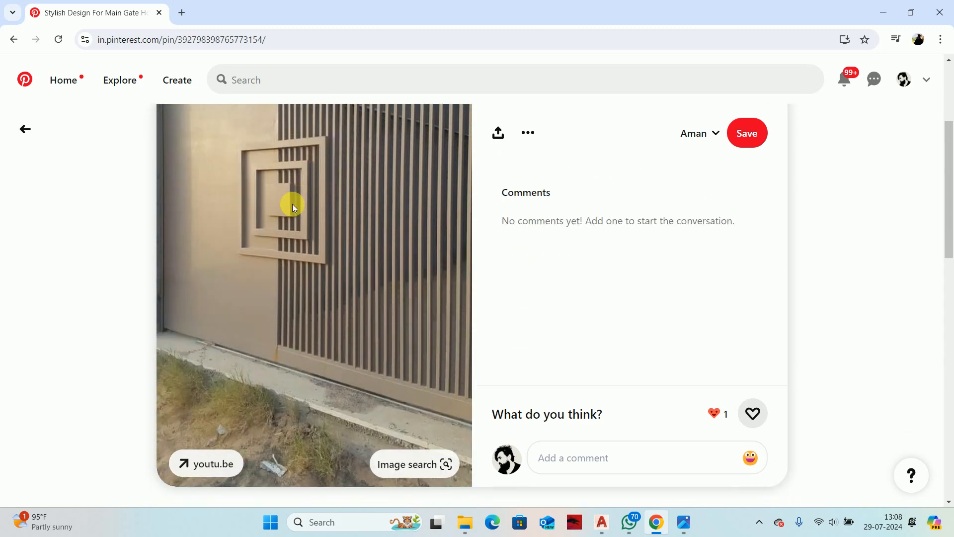
{"action": "left_click", "coordinate": [25, 128]}
{"action": "left_click", "coordinate": [92, 356]}
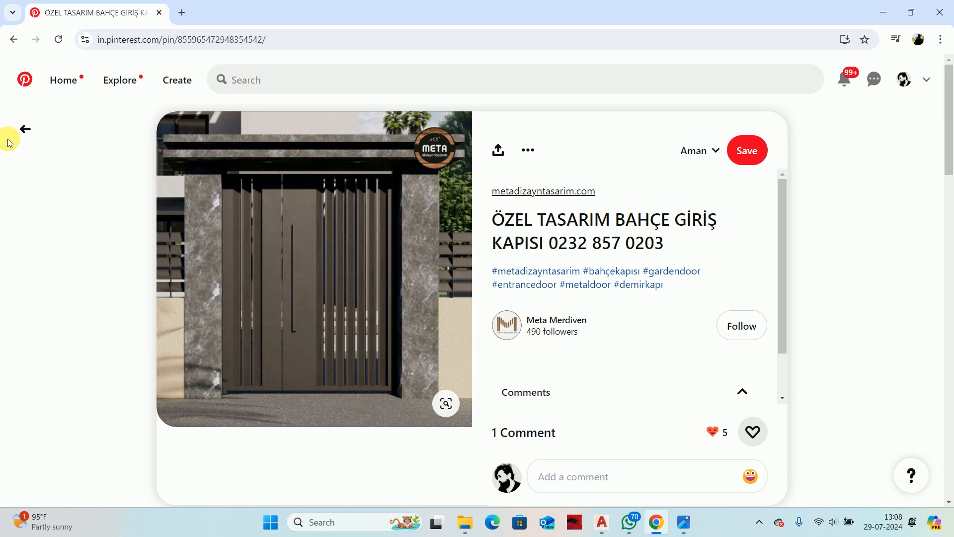
{"action": "left_click", "coordinate": [25, 129]}
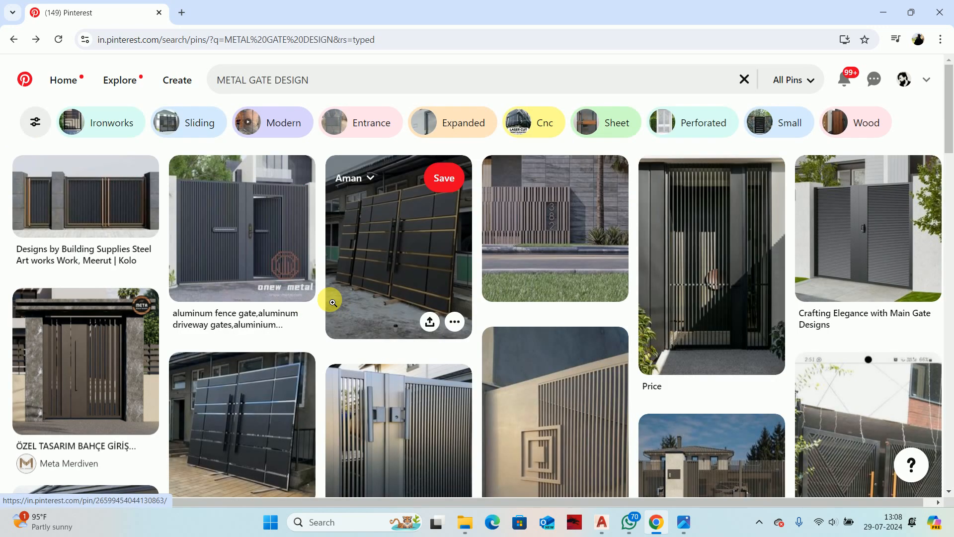
Step: Examine the Kolo steel gate and related vertical-slat gate pins for frame and slat layout, and return to the AutoCAD drawing
{"action": "left_click", "coordinate": [100, 217]}
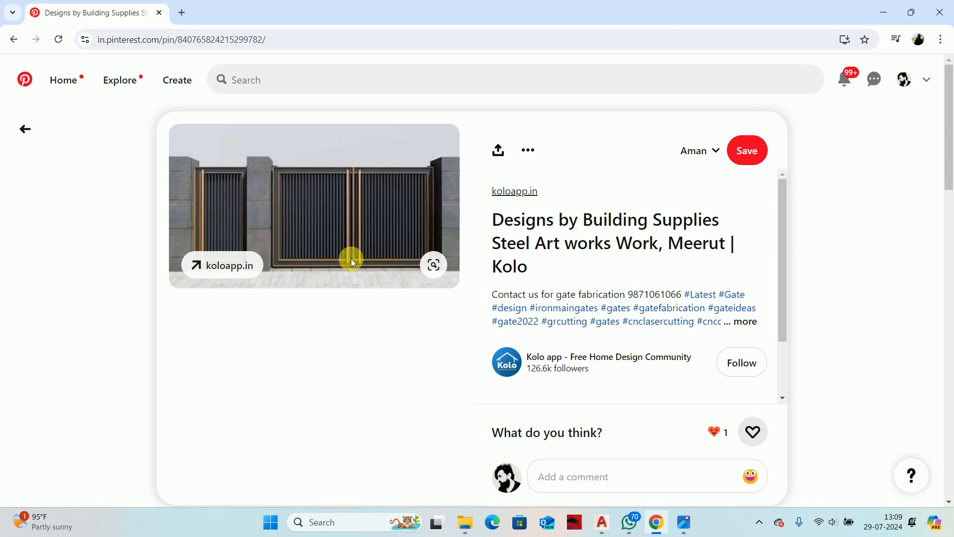
{"action": "scroll", "coordinate": [316, 214], "scroll_direction": "down", "scroll_amount": 6}
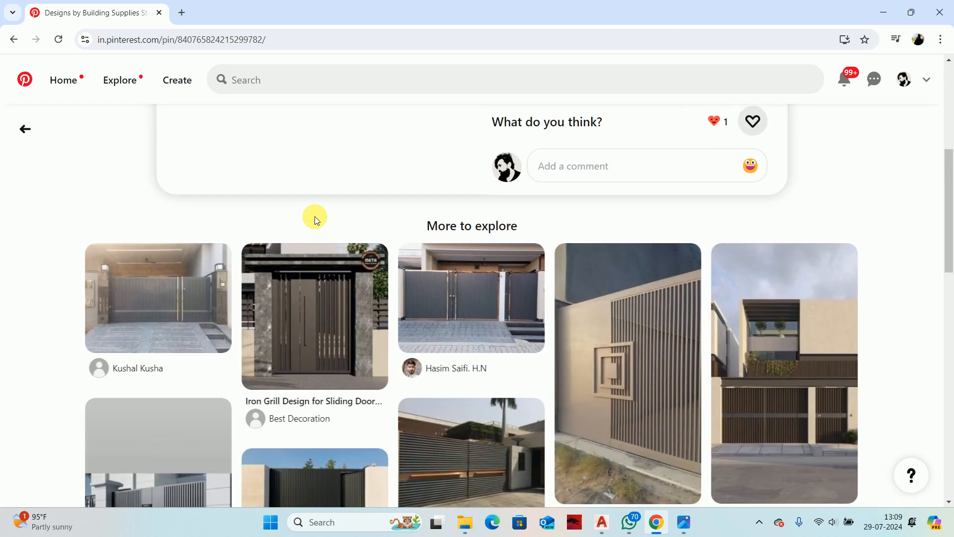
{"action": "left_click", "coordinate": [209, 297]}
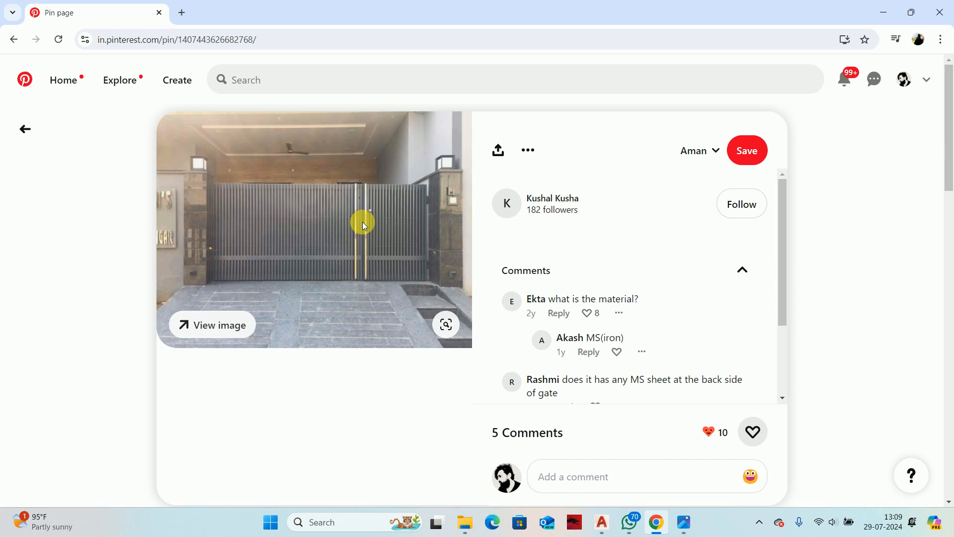
{"action": "scroll", "coordinate": [362, 222], "scroll_direction": "down", "scroll_amount": 3}
{"action": "scroll", "coordinate": [362, 222], "scroll_direction": "up", "scroll_amount": 3}
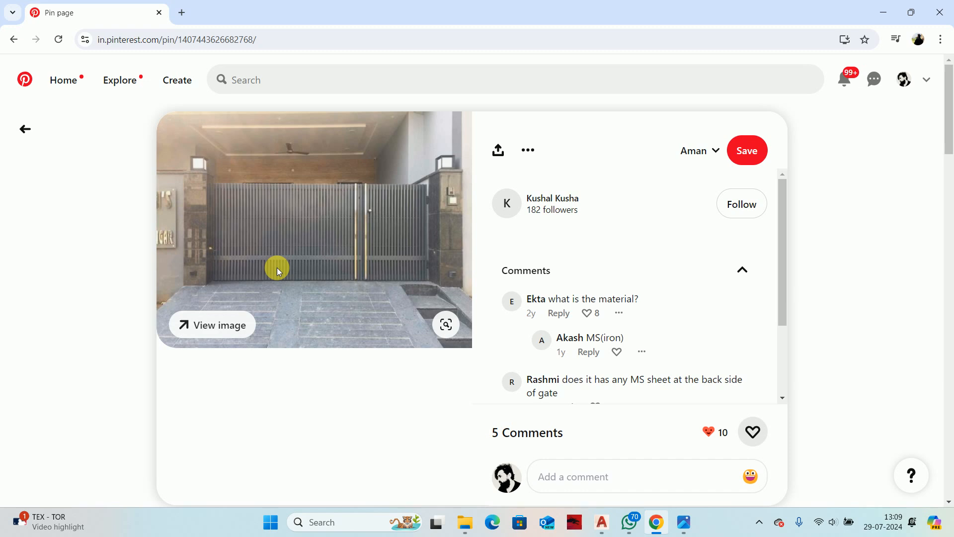
{"action": "scroll", "coordinate": [394, 246], "scroll_direction": "down", "scroll_amount": 6}
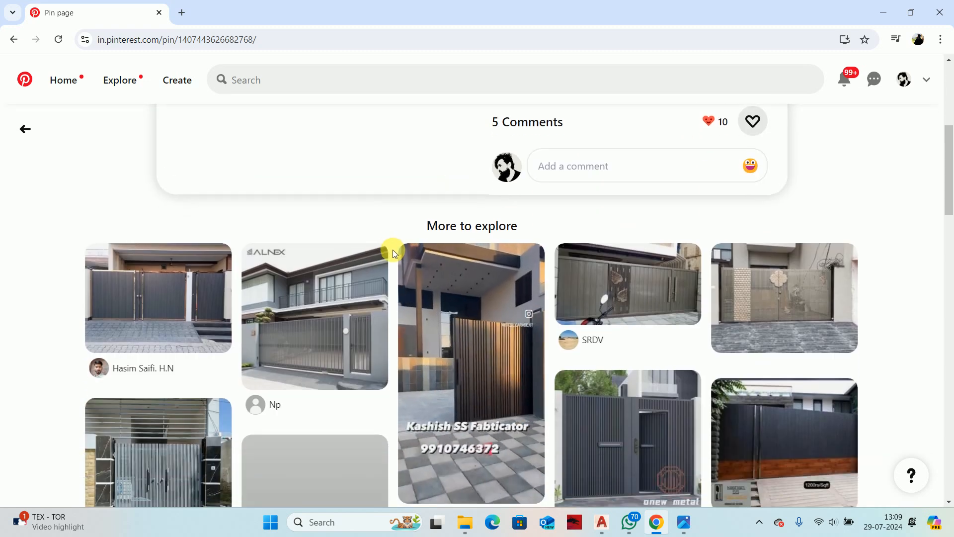
{"action": "left_click", "coordinate": [311, 356]}
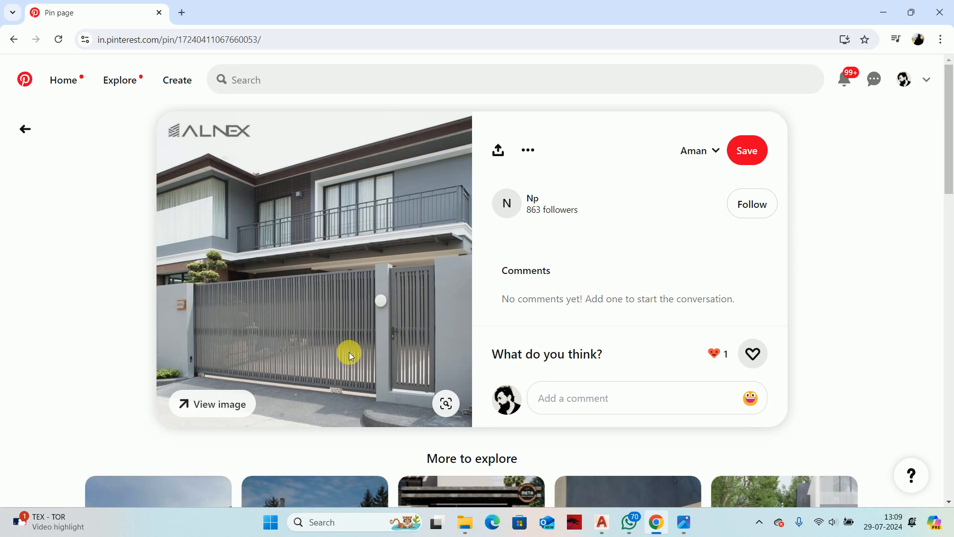
{"action": "scroll", "coordinate": [349, 352], "scroll_direction": "down", "scroll_amount": 5}
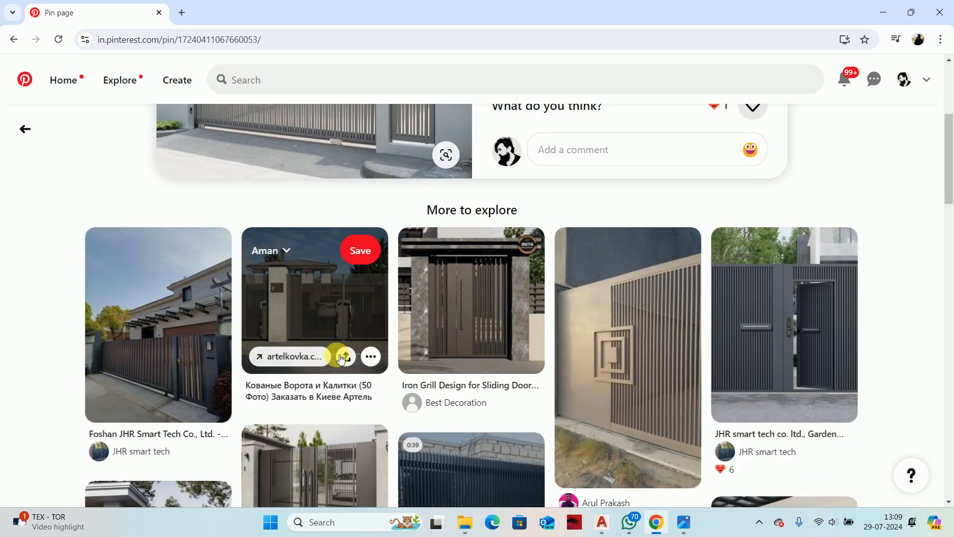
{"action": "left_click", "coordinate": [755, 337]}
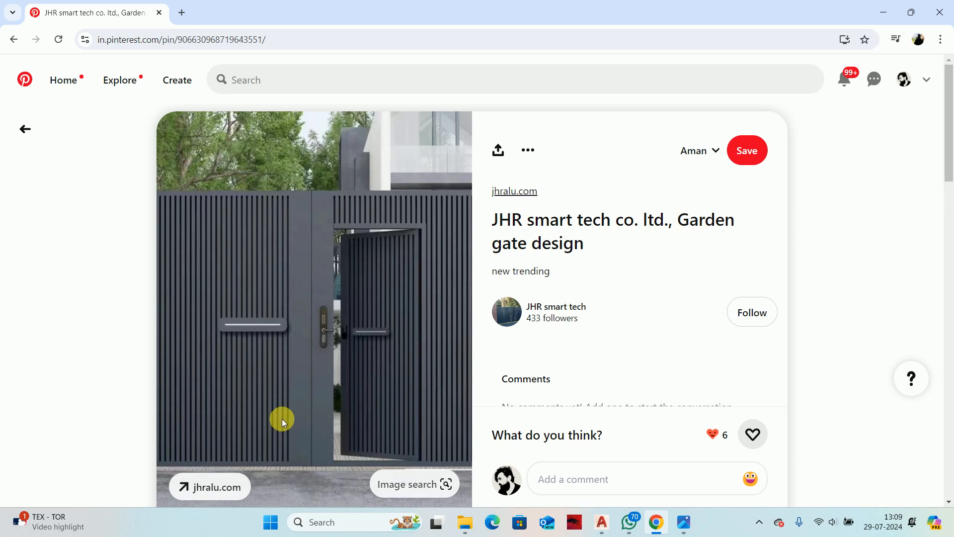
{"action": "left_click", "coordinate": [887, 7]}
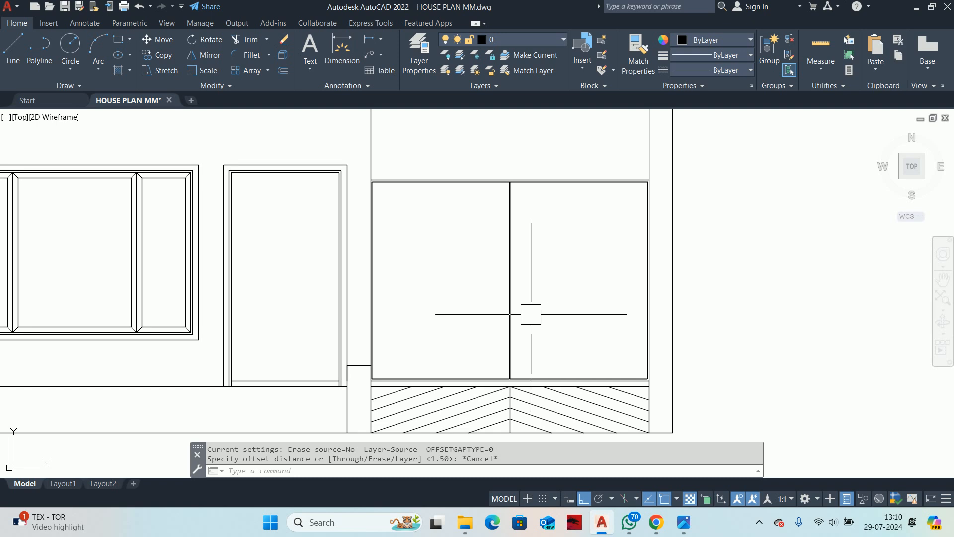
{"action": "middle_click_drag", "start_coordinate": [489, 324], "coordinate": [471, 327]}
{"action": "type", "text": "`O"}
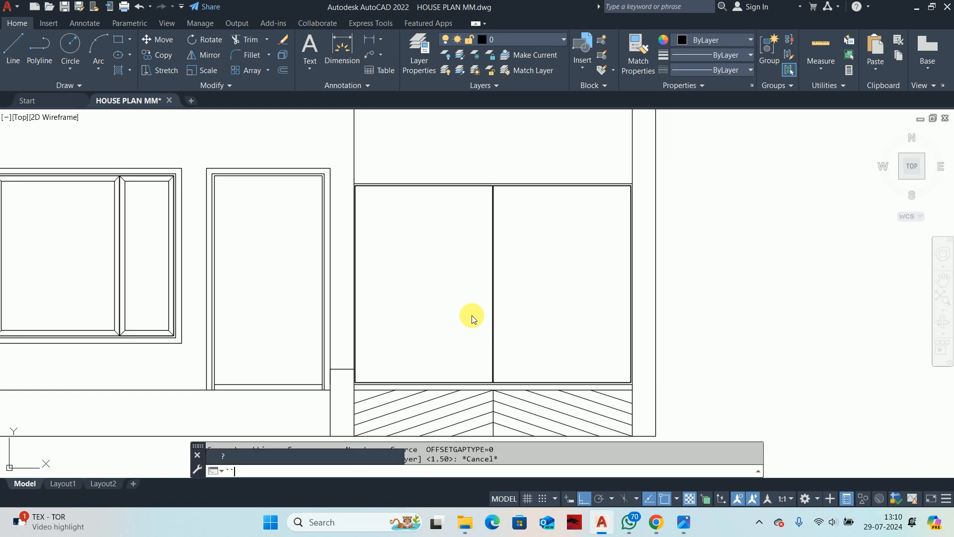
{"action": "key", "text": "Return"}
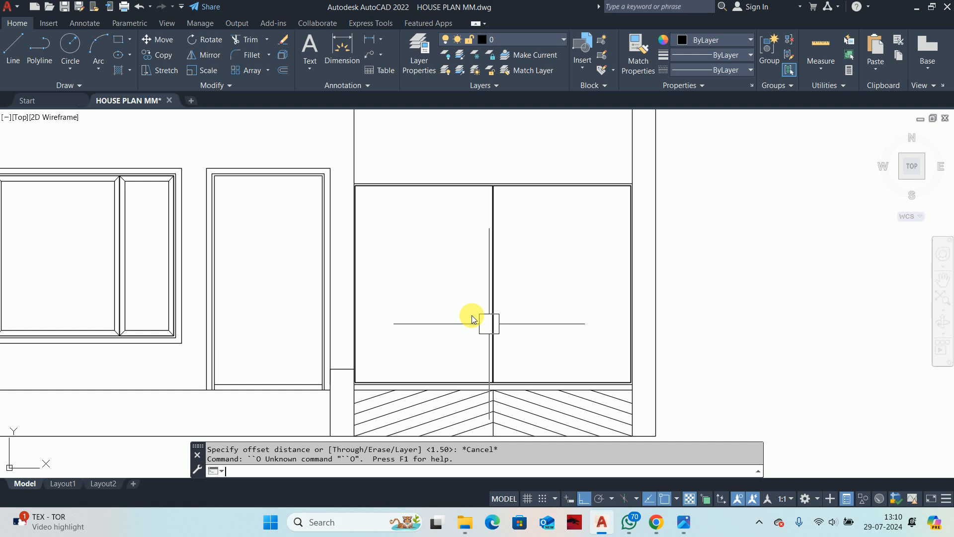
{"action": "type", "text": "50"}
{"action": "key", "text": "Return"}
Step: Offset the closed boundary outlines of both gate leaves 50 mm inward to form the inner frame edges
{"action": "scroll", "coordinate": [433, 213], "scroll_direction": "up", "scroll_amount": 5}
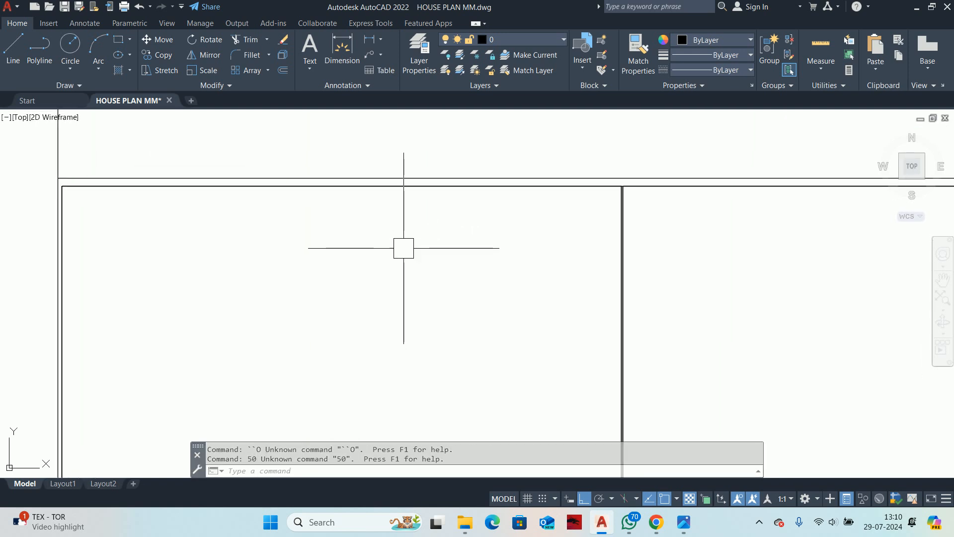
{"action": "type", "text": "o"}
{"action": "key", "text": "Return"}
{"action": "type", "text": "50"}
{"action": "key", "text": "Return"}
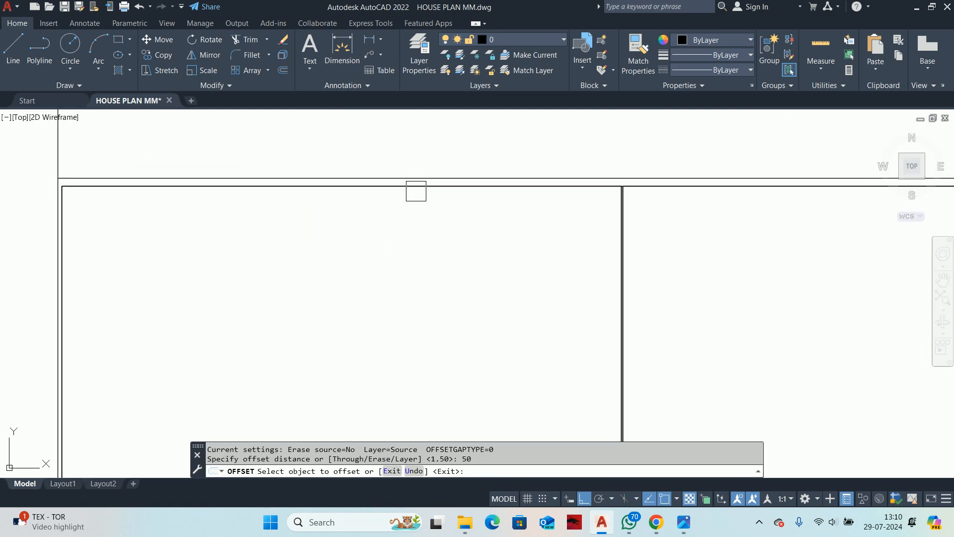
{"action": "left_click", "coordinate": [416, 190]}
{"action": "left_click", "coordinate": [405, 232]}
{"action": "middle_click_drag", "start_coordinate": [526, 277], "coordinate": [80, 267]}
{"action": "left_click", "coordinate": [346, 185]}
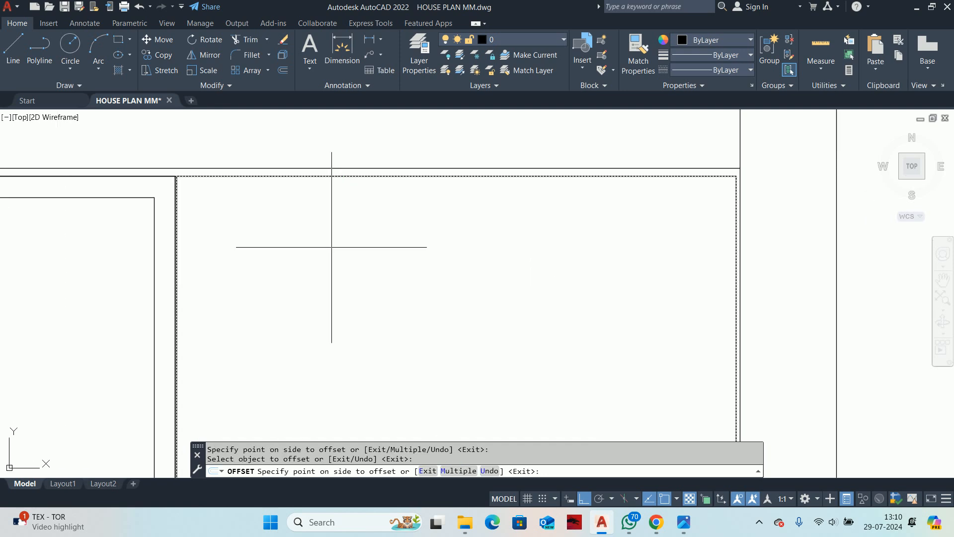
{"action": "left_click", "coordinate": [331, 247]}
{"action": "key", "text": "Return"}
{"action": "scroll", "coordinate": [330, 287], "scroll_direction": "down", "scroll_amount": 4}
{"action": "middle_click_drag", "start_coordinate": [330, 287], "coordinate": [552, 245]}
{"action": "scroll", "coordinate": [501, 246], "scroll_direction": "down", "scroll_amount": 6}
{"action": "scroll", "coordinate": [474, 311], "scroll_direction": "up", "scroll_amount": 4}
{"action": "middle_click_drag", "start_coordinate": [457, 310], "coordinate": [331, 343]}
{"action": "key", "text": "Escape"}
{"action": "type", "text": "l"}
{"action": "key", "text": "Return"}
{"action": "scroll", "coordinate": [270, 336], "scroll_direction": "up", "scroll_amount": 2}
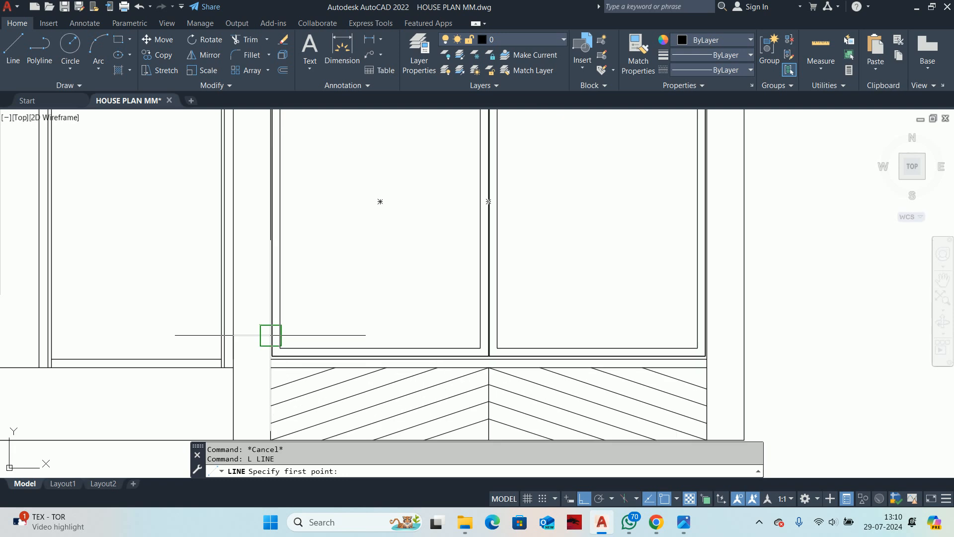
{"action": "key", "text": "Escape"}
{"action": "type", "text": "rec"}
{"action": "key", "text": "Return"}
{"action": "scroll", "coordinate": [278, 336], "scroll_direction": "up", "scroll_amount": 2}
{"action": "scroll", "coordinate": [314, 349], "scroll_direction": "up", "scroll_amount": 1}
{"action": "key", "text": "Escape"}
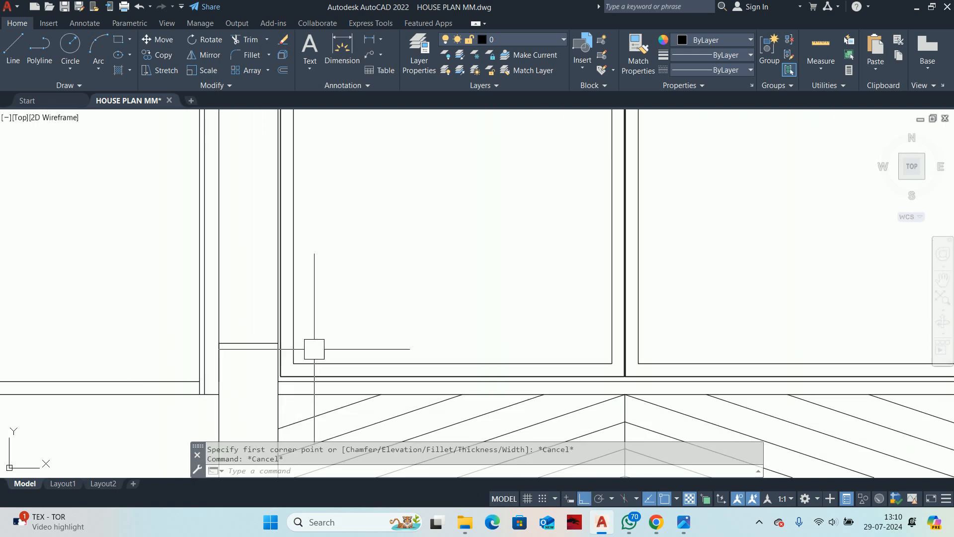
Step: Measure the height of the left leaf's inner frame edge with a linear dimension, without placing it
{"action": "type", "text": "dli"}
{"action": "key", "text": "Return"}
{"action": "key", "text": "Return"}
{"action": "left_click", "coordinate": [294, 339]}
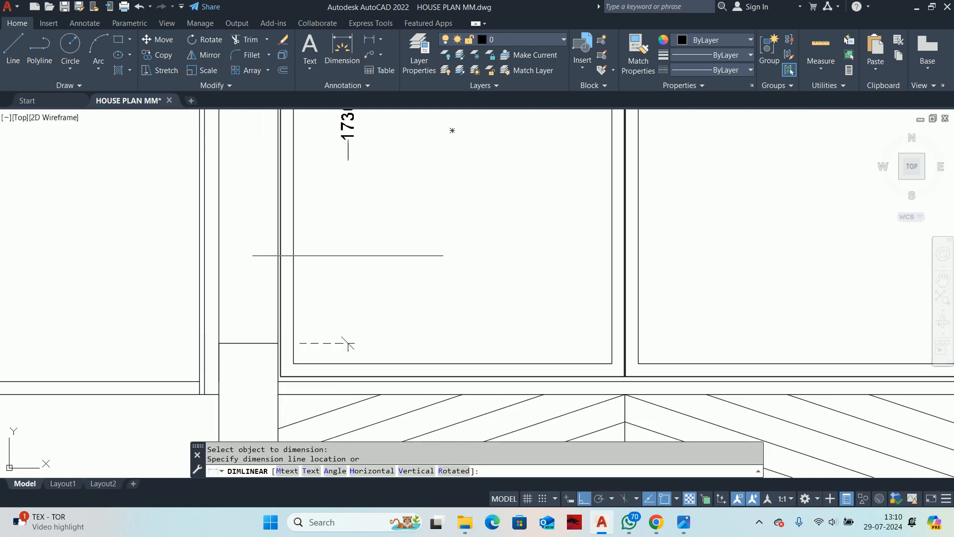
{"action": "middle_click_drag", "start_coordinate": [347, 256], "coordinate": [355, 324]}
{"action": "scroll", "coordinate": [354, 290], "scroll_direction": "down", "scroll_amount": 5}
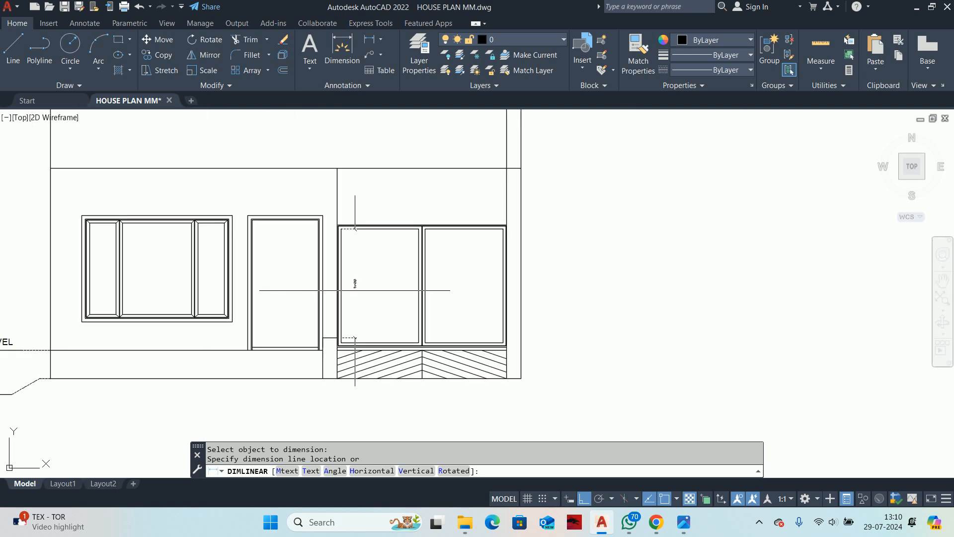
{"action": "key", "text": "Escape"}
Step: Draw a 20 by 1730 mm rectangle as the first vertical slat from the lower-left inner corner of the left leaf
{"action": "type", "text": "rec"}
{"action": "key", "text": "Return"}
{"action": "scroll", "coordinate": [341, 320], "scroll_direction": "up", "scroll_amount": 4}
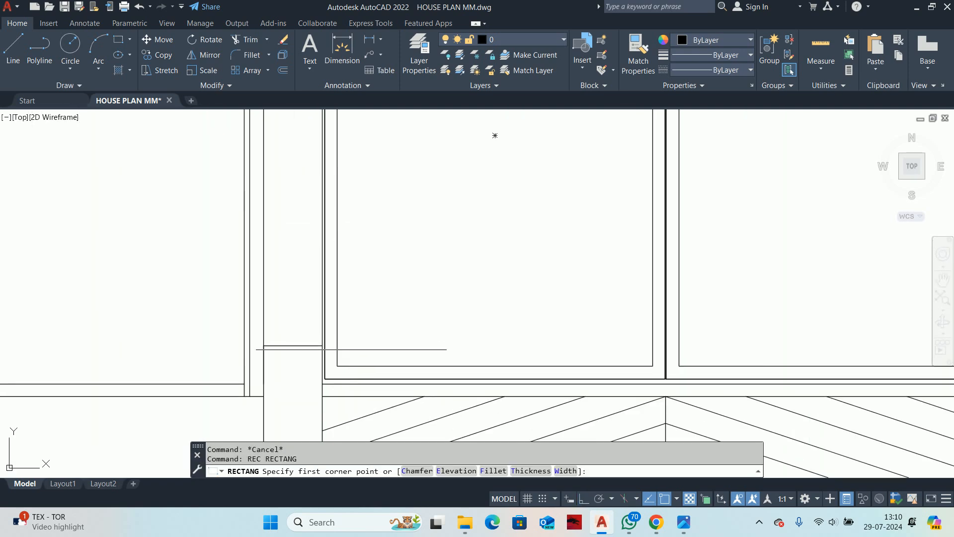
{"action": "scroll", "coordinate": [338, 365], "scroll_direction": "up", "scroll_amount": 2}
{"action": "left_click", "coordinate": [337, 366]}
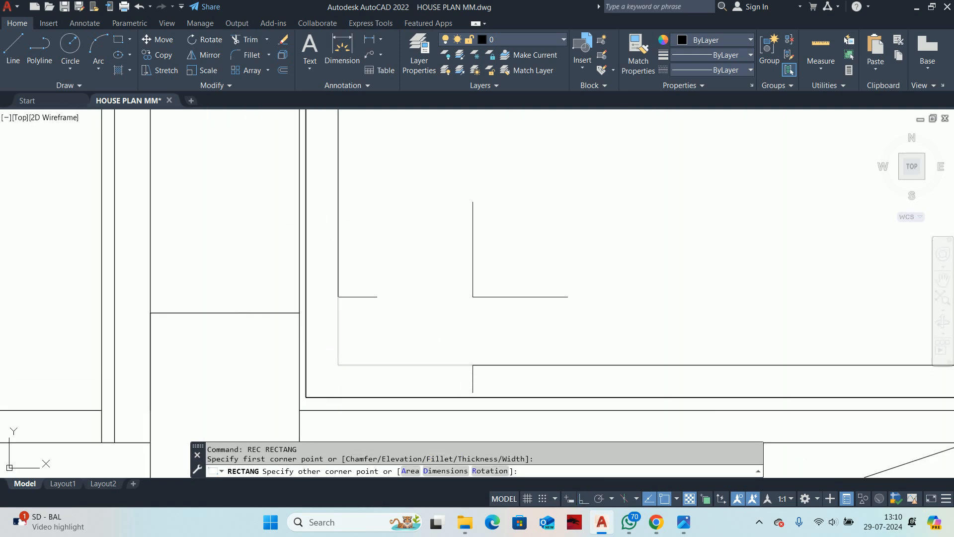
{"action": "type", "text": "d"}
{"action": "key", "text": "Return"}
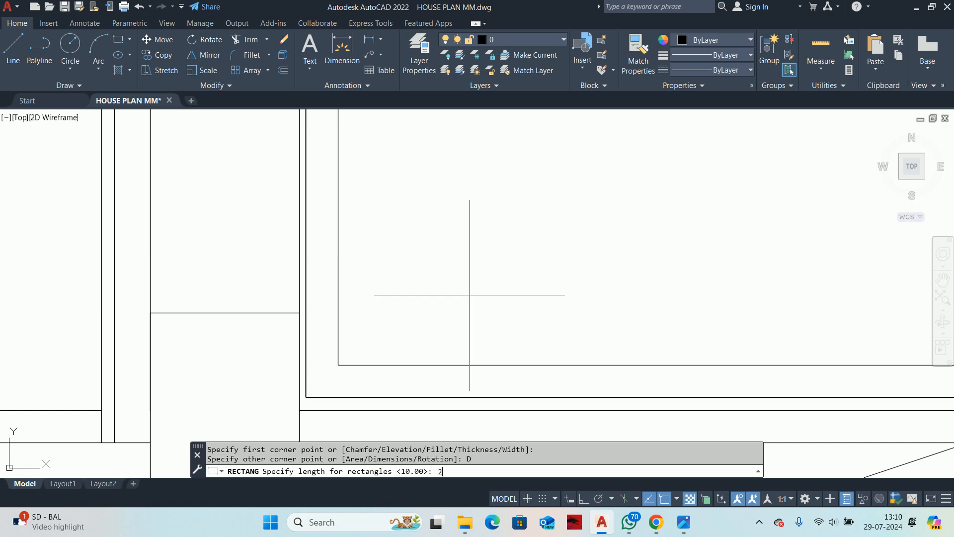
{"action": "key", "text": "Return"}
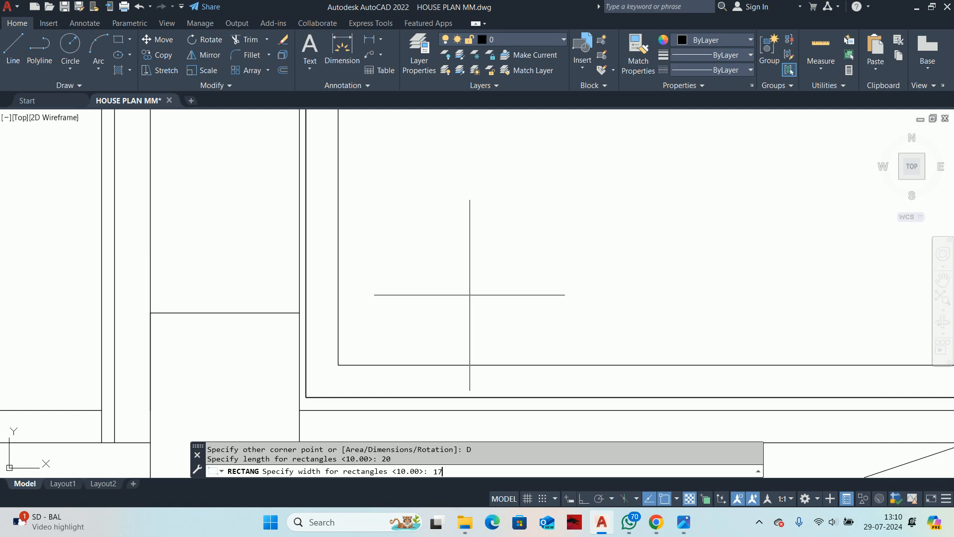
{"action": "type", "text": "1730"}
{"action": "key", "text": "Return"}
{"action": "key", "text": "Escape"}
{"action": "key", "text": "Escape"}
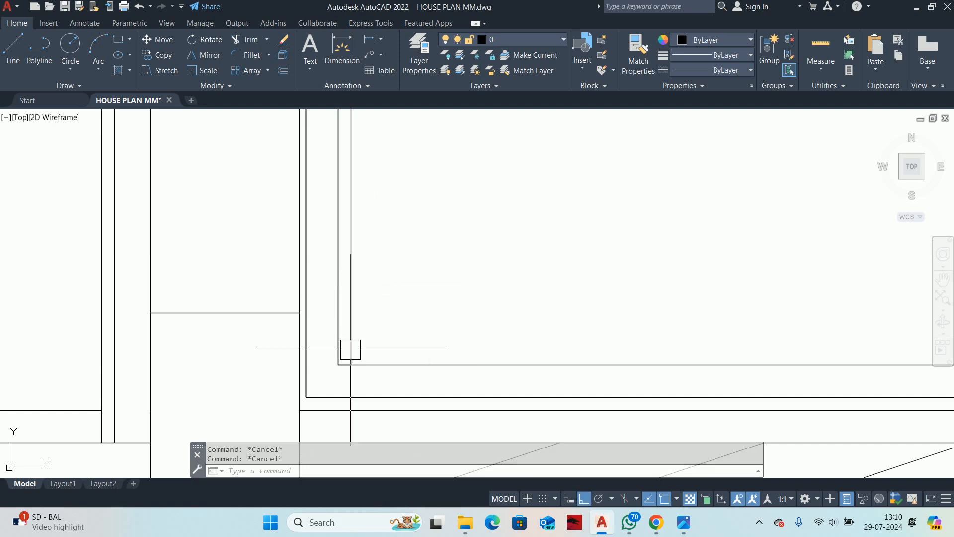
Step: Move the slat rectangle 10 mm to the right, away from the left leaf's inner frame edge
{"action": "type", "text": "m"}
{"action": "key", "text": "Return"}
{"action": "left_click", "coordinate": [350, 342]}
{"action": "key", "text": "Return"}
{"action": "left_click", "coordinate": [400, 317]}
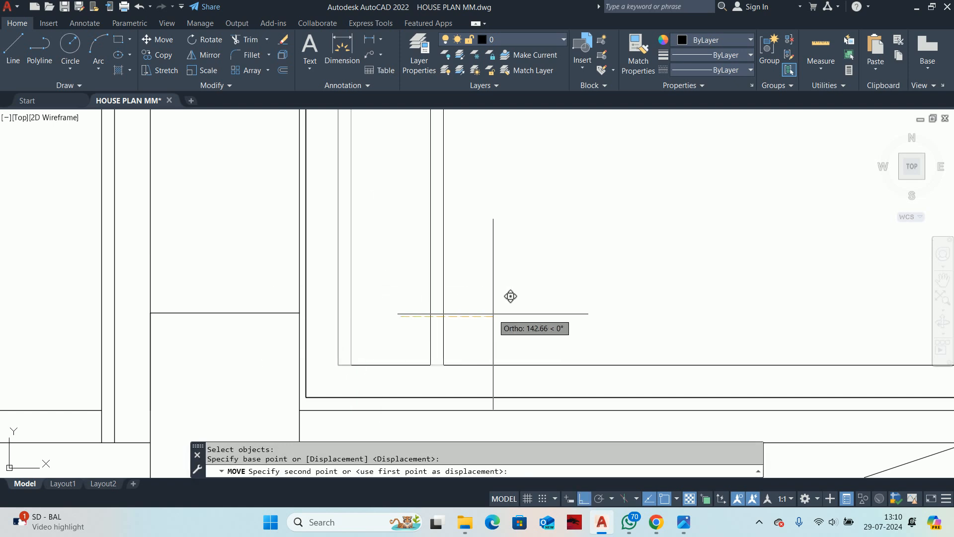
{"action": "type", "text": "10"}
{"action": "key", "text": "Return"}
{"action": "key", "text": "Escape"}
{"action": "scroll", "coordinate": [408, 297], "scroll_direction": "down", "scroll_amount": 3}
{"action": "key", "text": "Escape"}
{"action": "middle_click_drag", "start_coordinate": [408, 297], "coordinate": [404, 373]}
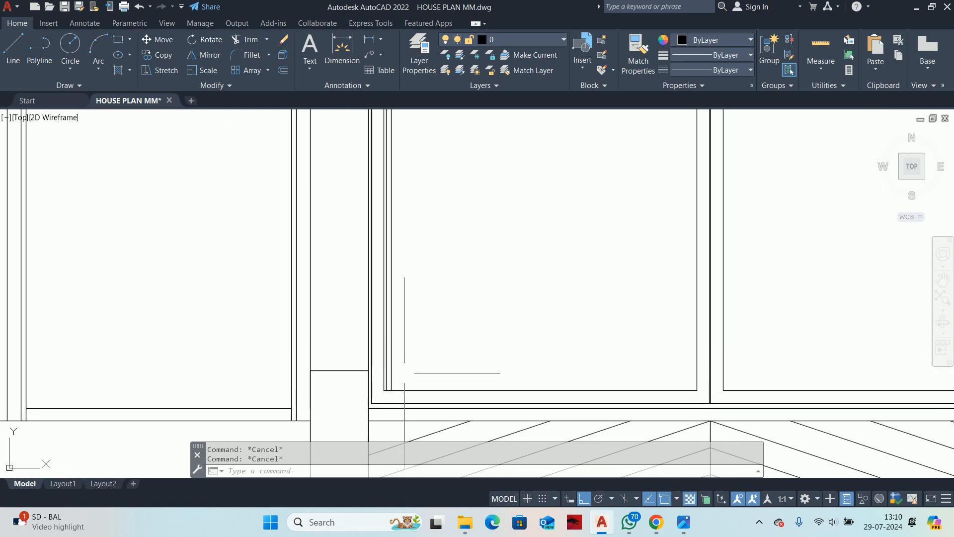
Step: Shift the same slat a further 10 mm to the right inside the left leaf
{"action": "scroll", "coordinate": [396, 376], "scroll_direction": "up", "scroll_amount": 2}
{"action": "left_click", "coordinate": [381, 380]}
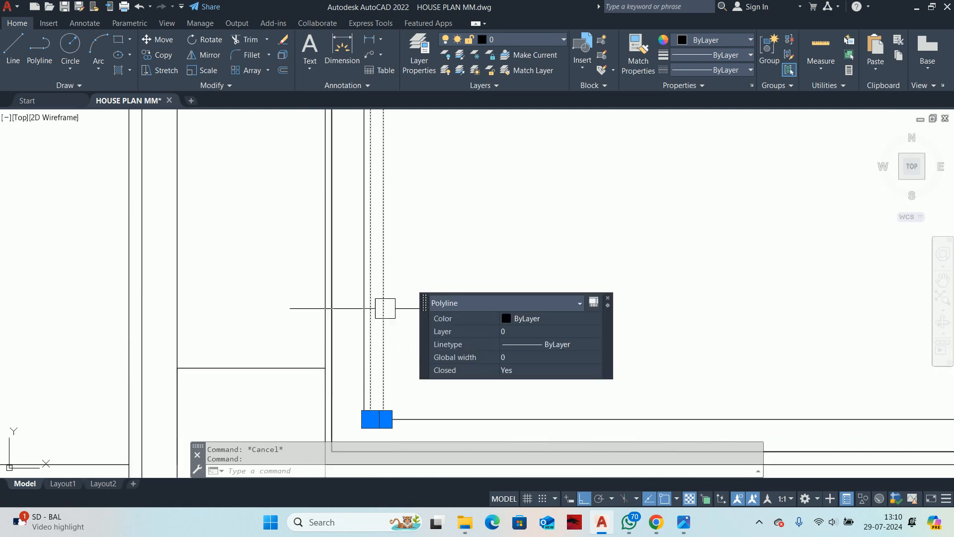
{"action": "scroll", "coordinate": [384, 269], "scroll_direction": "down", "scroll_amount": 1}
{"action": "middle_click_drag", "start_coordinate": [384, 268], "coordinate": [311, 341]}
{"action": "type", "text": "m"}
{"action": "key", "text": "Return"}
{"action": "left_click", "coordinate": [331, 351]}
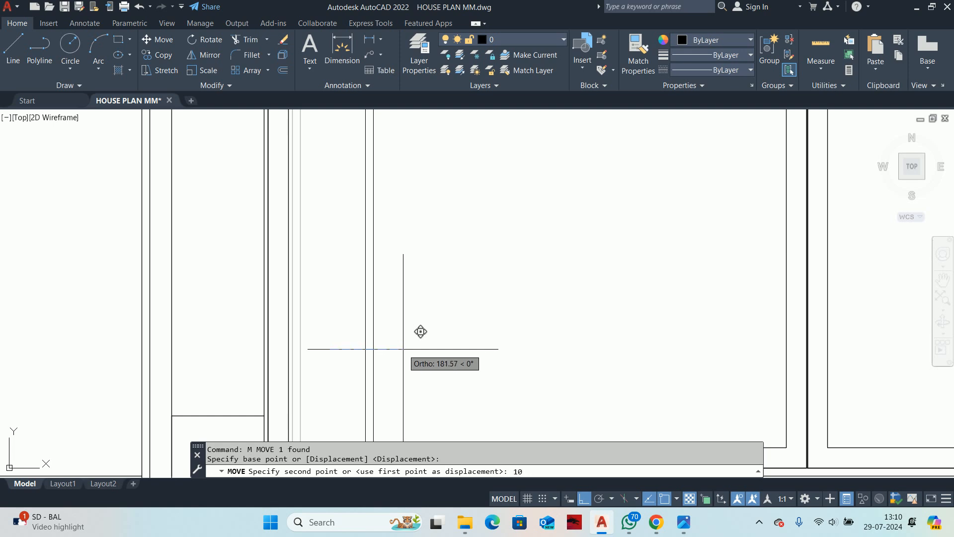
{"action": "key", "text": "Escape"}
Step: Copy the slat to the right, using the inner frame corner as base point and the slat's lower-right corner as destination
{"action": "scroll", "coordinate": [293, 353], "scroll_direction": "up", "scroll_amount": 3}
{"action": "scroll", "coordinate": [323, 362], "scroll_direction": "down", "scroll_amount": 3}
{"action": "middle_click_drag", "start_coordinate": [340, 369], "coordinate": [347, 310]}
{"action": "type", "text": "co"}
{"action": "key", "text": "Return"}
{"action": "scroll", "coordinate": [340, 349], "scroll_direction": "up", "scroll_amount": 3}
{"action": "left_click", "coordinate": [325, 366]}
{"action": "scroll", "coordinate": [341, 303], "scroll_direction": "down", "scroll_amount": 2}
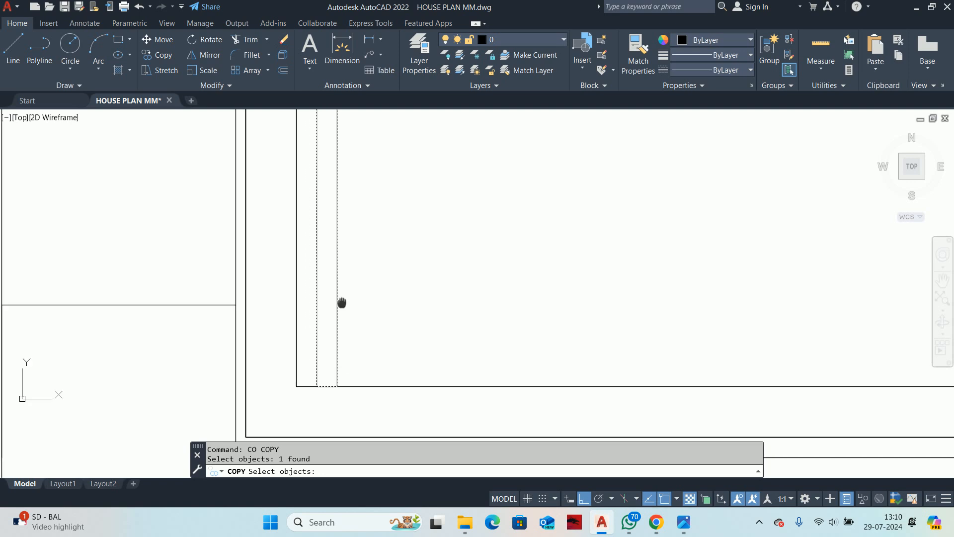
{"action": "scroll", "coordinate": [308, 345], "scroll_direction": "up", "scroll_amount": 1}
{"action": "key", "text": "Return"}
{"action": "left_click", "coordinate": [311, 312]}
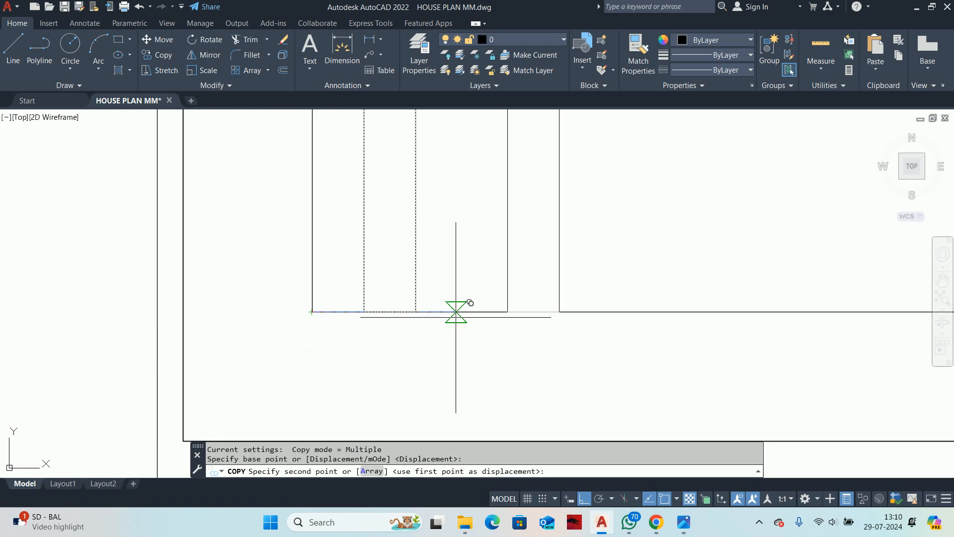
{"action": "left_click", "coordinate": [415, 312]}
{"action": "key", "text": "Escape"}
{"action": "key", "text": "Escape"}
Step: Narrow the copied slat to half its width by stretching its right edge to the slat's middle
{"action": "scroll", "coordinate": [446, 309], "scroll_direction": "down", "scroll_amount": 4}
{"action": "middle_click_drag", "start_coordinate": [447, 309], "coordinate": [429, 415]}
{"action": "left_click", "coordinate": [447, 323]}
{"action": "middle_click_drag", "start_coordinate": [442, 203], "coordinate": [391, 422]}
{"action": "scroll", "coordinate": [392, 301], "scroll_direction": "up", "scroll_amount": 3}
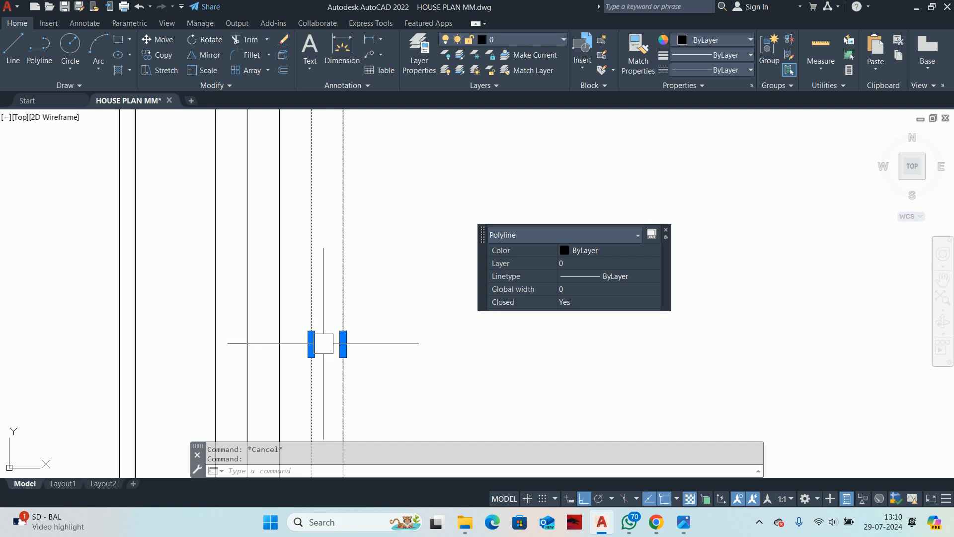
{"action": "scroll", "coordinate": [343, 340], "scroll_direction": "up", "scroll_amount": 2}
{"action": "left_click", "coordinate": [339, 350]}
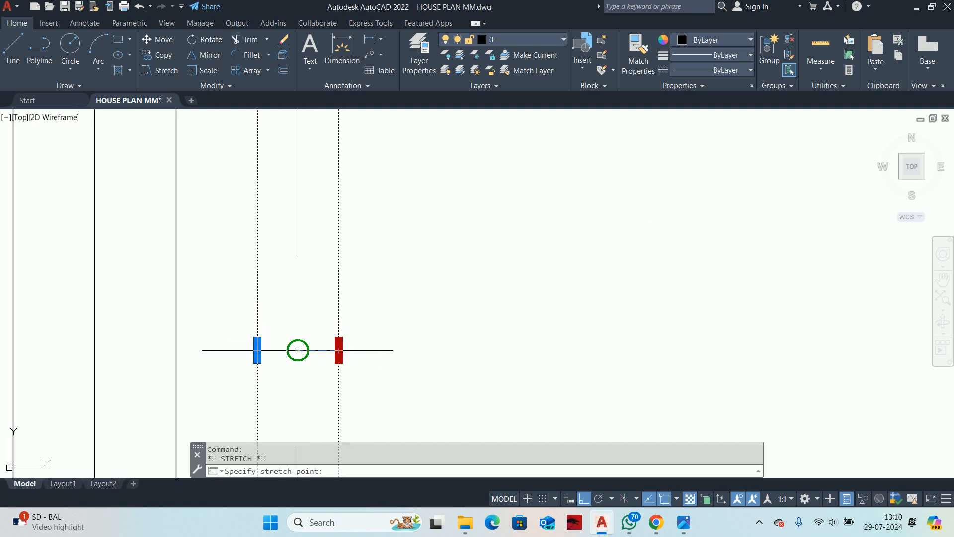
{"action": "key", "text": "Escape"}
{"action": "key", "text": "Escape"}
{"action": "scroll", "coordinate": [383, 292], "scroll_direction": "down", "scroll_amount": 5}
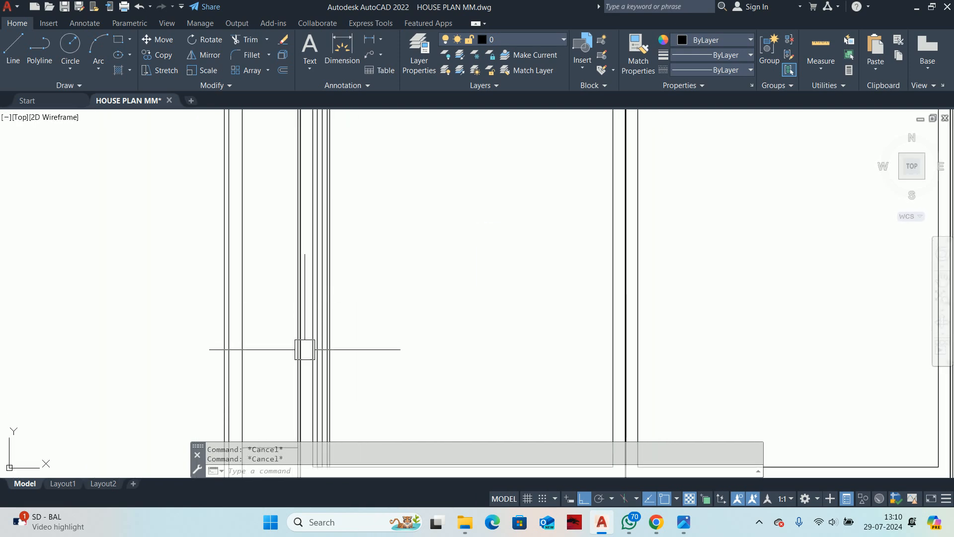
Step: Copy the narrow slat twice to the right, keeping the same gap as between the first two slats
{"action": "middle_click_drag", "start_coordinate": [324, 326], "coordinate": [360, 195]}
{"action": "scroll", "coordinate": [344, 313], "scroll_direction": "up", "scroll_amount": 3}
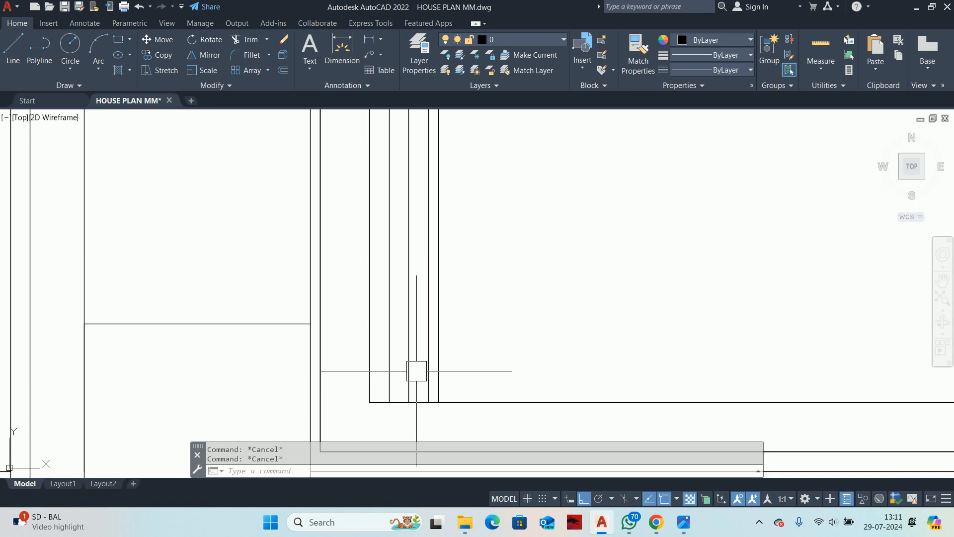
{"action": "type", "text": "co"}
{"action": "key", "text": "Return"}
{"action": "left_click", "coordinate": [428, 395]}
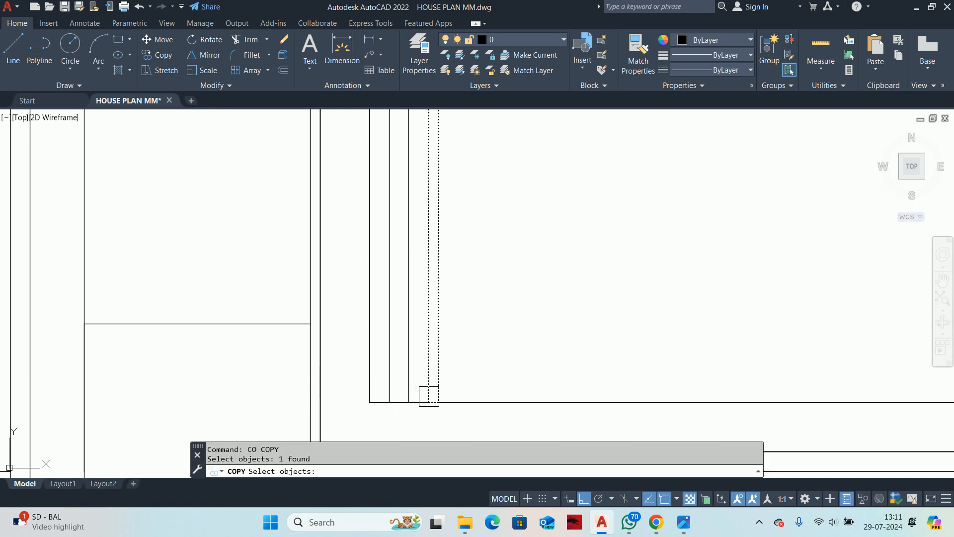
{"action": "key", "text": "Return"}
{"action": "scroll", "coordinate": [412, 399], "scroll_direction": "up", "scroll_amount": 5}
{"action": "left_click", "coordinate": [401, 411]}
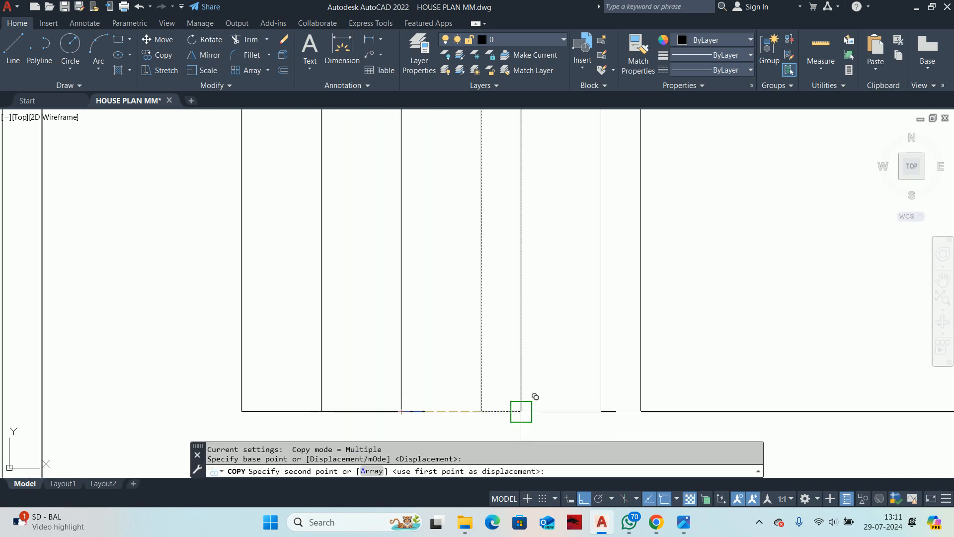
{"action": "left_click", "coordinate": [519, 410]}
{"action": "scroll", "coordinate": [527, 411], "scroll_direction": "down", "scroll_amount": 7}
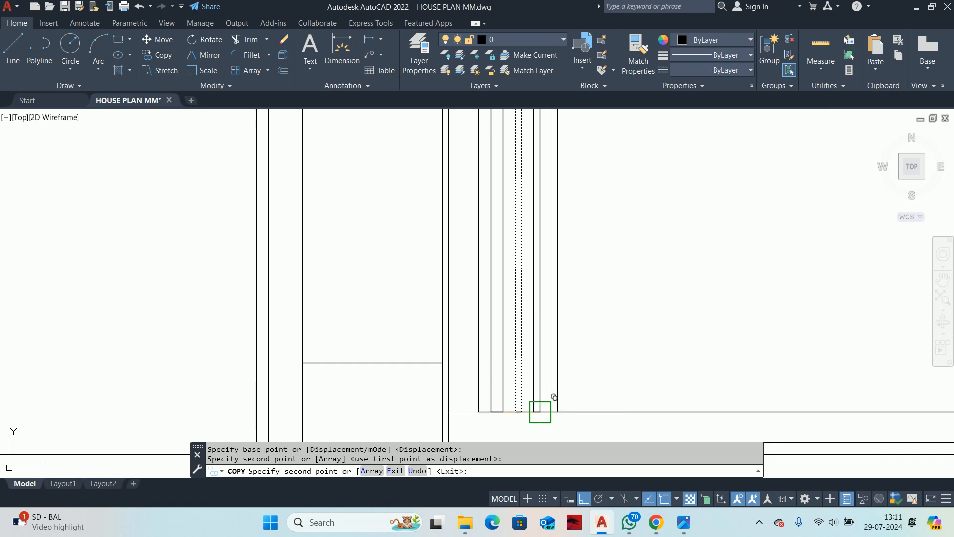
{"action": "key", "text": "Escape"}
{"action": "middle_click_drag", "start_coordinate": [470, 396], "coordinate": [428, 377]}
Step: Copy the wide first slat to the right of the third narrow slat with the same gap
{"action": "key", "text": "Return"}
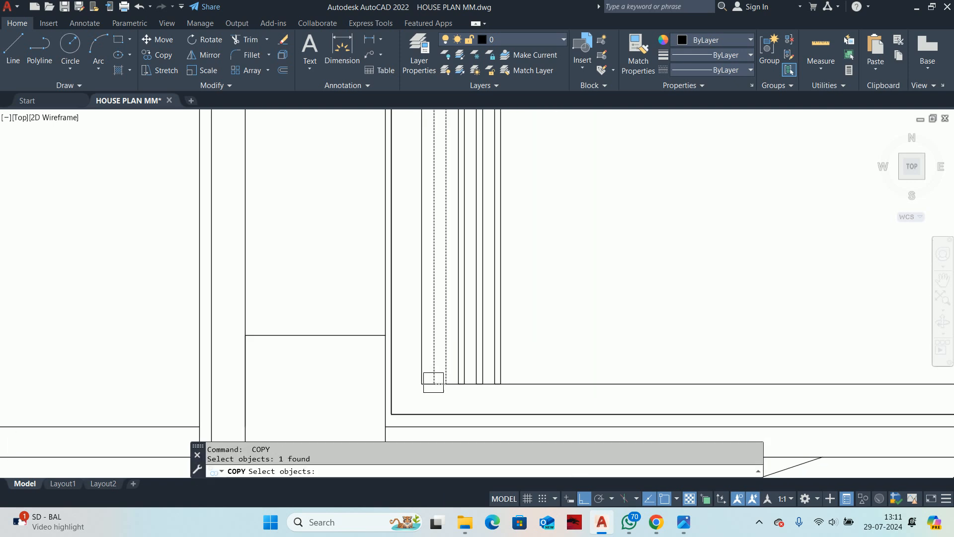
{"action": "scroll", "coordinate": [436, 382], "scroll_direction": "up", "scroll_amount": 7}
{"action": "key", "text": "Return"}
{"action": "left_click", "coordinate": [375, 388]}
{"action": "left_click", "coordinate": [696, 388]}
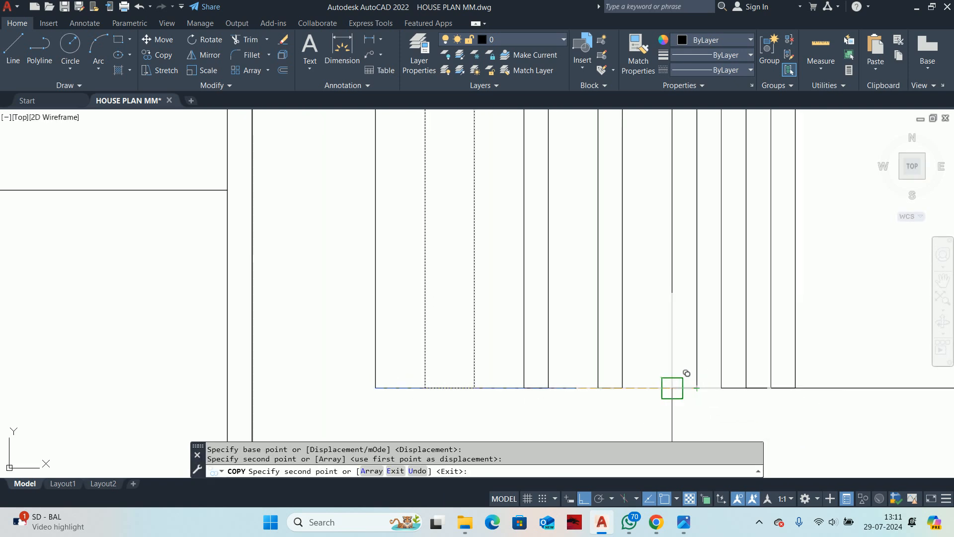
{"action": "key", "text": "Escape"}
{"action": "key", "text": "Escape"}
{"action": "scroll", "coordinate": [672, 387], "scroll_direction": "down", "scroll_amount": 3}
{"action": "middle_click_drag", "start_coordinate": [600, 370], "coordinate": [375, 372]}
{"action": "key", "text": "Escape"}
{"action": "scroll", "coordinate": [514, 319], "scroll_direction": "down", "scroll_amount": 3}
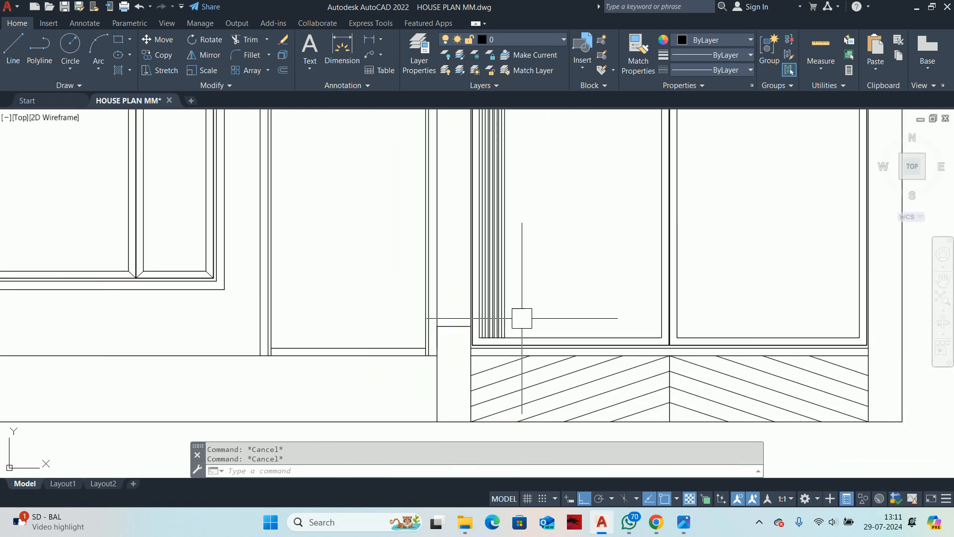
Step: Stretch the tops of all five slats up to the upper inner frame edge of the left leaf
{"action": "middle_click_drag", "start_coordinate": [521, 318], "coordinate": [477, 398]}
{"action": "scroll", "coordinate": [449, 203], "scroll_direction": "up", "scroll_amount": 4}
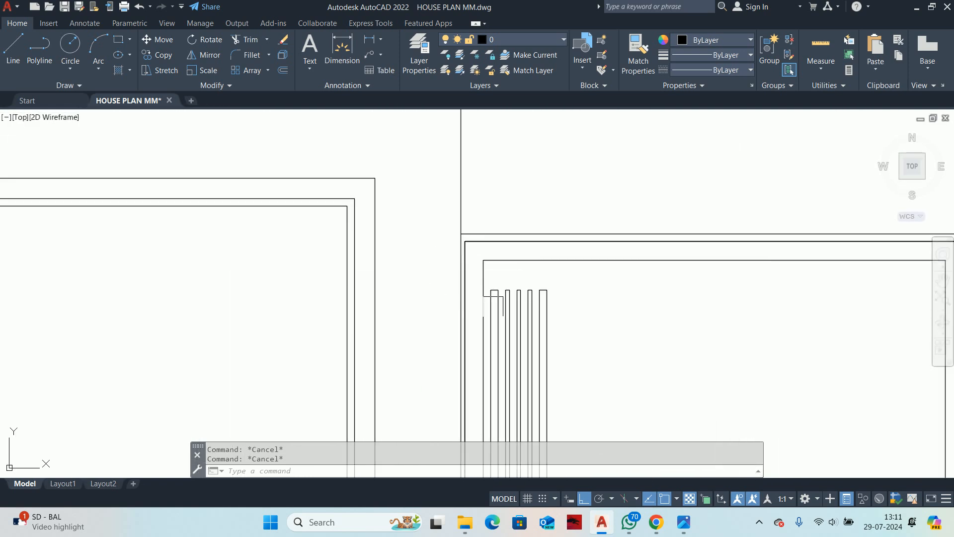
{"action": "type", "text": "S"}
{"action": "key", "text": "Return"}
{"action": "scroll", "coordinate": [526, 310], "scroll_direction": "up", "scroll_amount": 4}
{"action": "left_click", "coordinate": [603, 302]}
{"action": "left_click", "coordinate": [316, 235]}
{"action": "key", "text": "Return"}
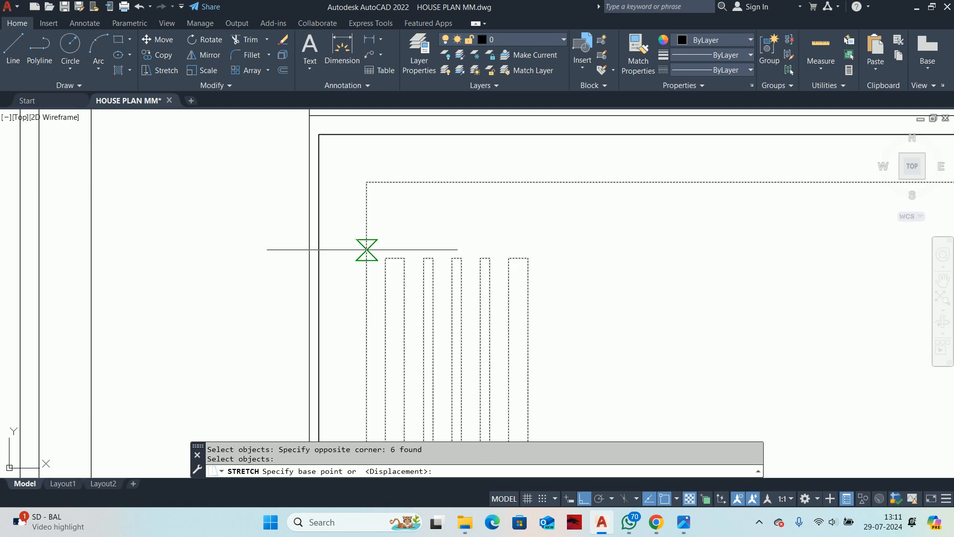
{"action": "left_click", "coordinate": [385, 258]}
{"action": "key", "text": "Escape"}
{"action": "key", "text": "Escape"}
{"action": "key", "text": "Escape"}
{"action": "scroll", "coordinate": [385, 191], "scroll_direction": "down", "scroll_amount": 5}
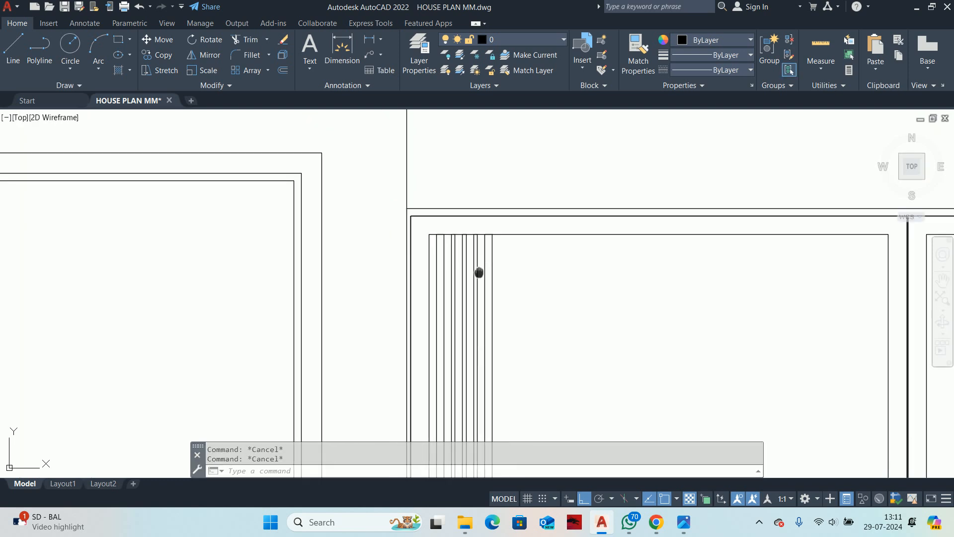
Step: Measure the horizontal distance between the first wide slat's right edge and the last wide slat's left edge
{"action": "scroll", "coordinate": [442, 245], "scroll_direction": "up", "scroll_amount": 4}
{"action": "middle_click_drag", "start_coordinate": [433, 247], "coordinate": [360, 258]}
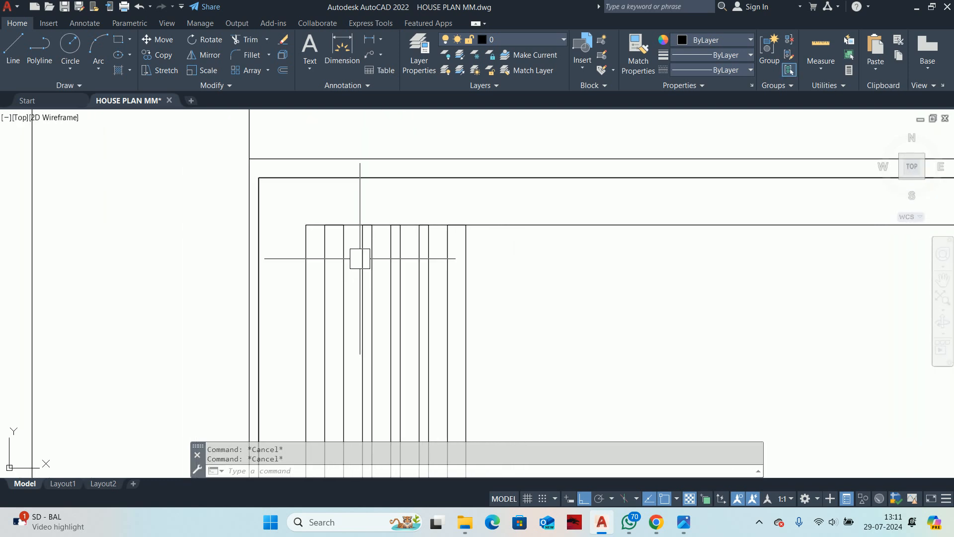
{"action": "type", "text": "DLI "}
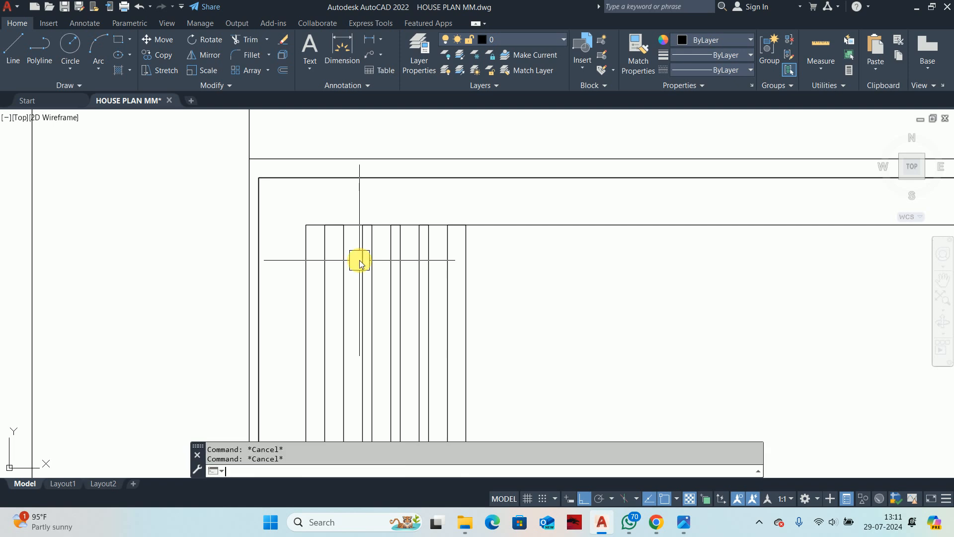
{"action": "type", "text": "DIMLI"}
{"action": "key", "text": "Return"}
{"action": "scroll", "coordinate": [427, 204], "scroll_direction": "up", "scroll_amount": 2}
{"action": "left_click", "coordinate": [458, 237]}
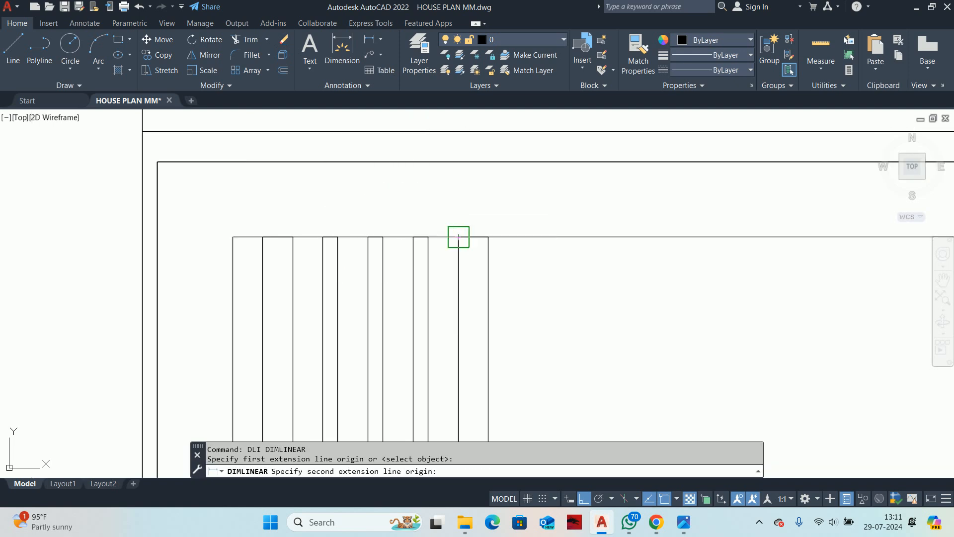
{"action": "left_click", "coordinate": [293, 237]}
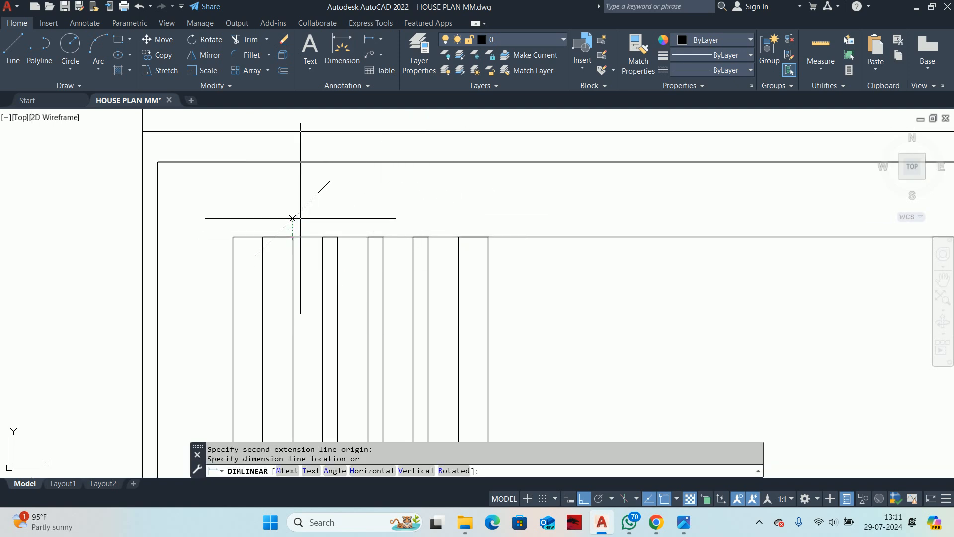
{"action": "key", "text": "Escape"}
{"action": "key", "text": "Escape"}
{"action": "key", "text": "Escape"}
Step: Move all five slats 110 mm to the right inside the left leaf
{"action": "scroll", "coordinate": [329, 214], "scroll_direction": "down", "scroll_amount": 2}
{"action": "middle_click_drag", "start_coordinate": [325, 234], "coordinate": [328, 230]}
{"action": "type", "text": "M"}
{"action": "key", "text": "Return"}
{"action": "left_click", "coordinate": [539, 346]}
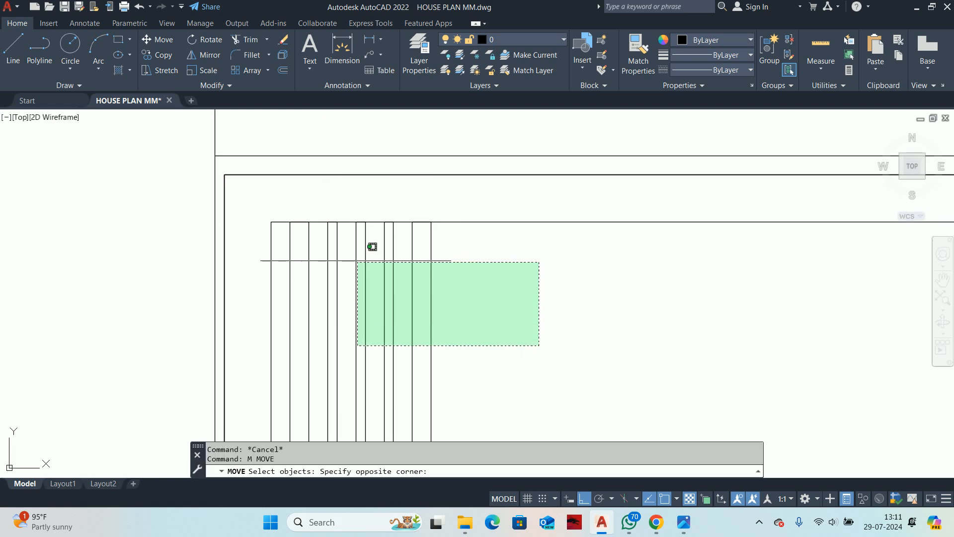
{"action": "left_click", "coordinate": [303, 251]}
{"action": "key", "text": "Return"}
{"action": "left_click", "coordinate": [545, 291]}
{"action": "type", "text": "11"}
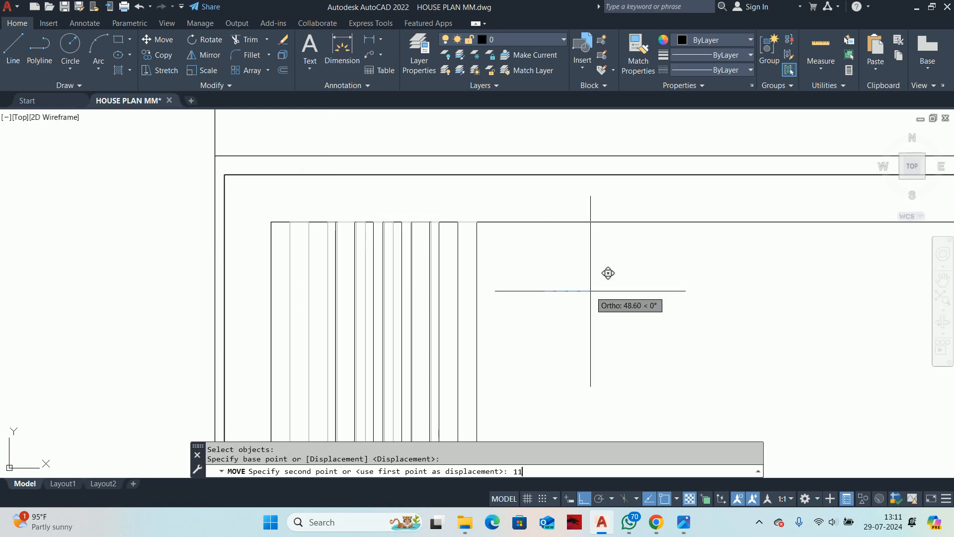
{"action": "type", "text": "0"}
{"action": "key", "text": "Return"}
{"action": "key", "text": "Escape"}
{"action": "key", "text": "Escape"}
Step: Copy the three narrow slats to the left of the first wide slat, using the wide slats' upper left corners as reference points
{"action": "type", "text": "CO"}
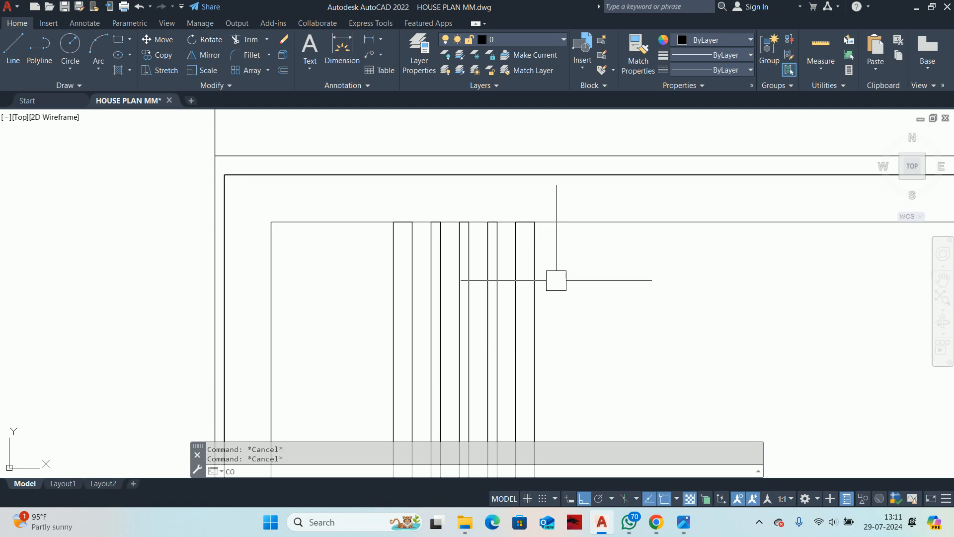
{"action": "key", "text": "Return"}
{"action": "scroll", "coordinate": [556, 280], "scroll_direction": "up", "scroll_amount": 4}
{"action": "left_click", "coordinate": [513, 273]}
{"action": "left_click", "coordinate": [331, 209]}
{"action": "key", "text": "Return"}
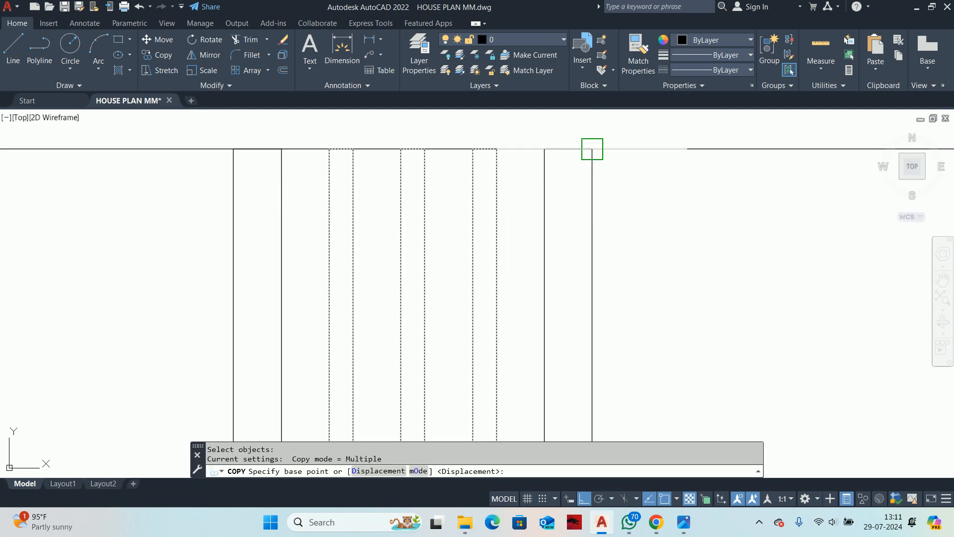
{"action": "left_click", "coordinate": [544, 149]}
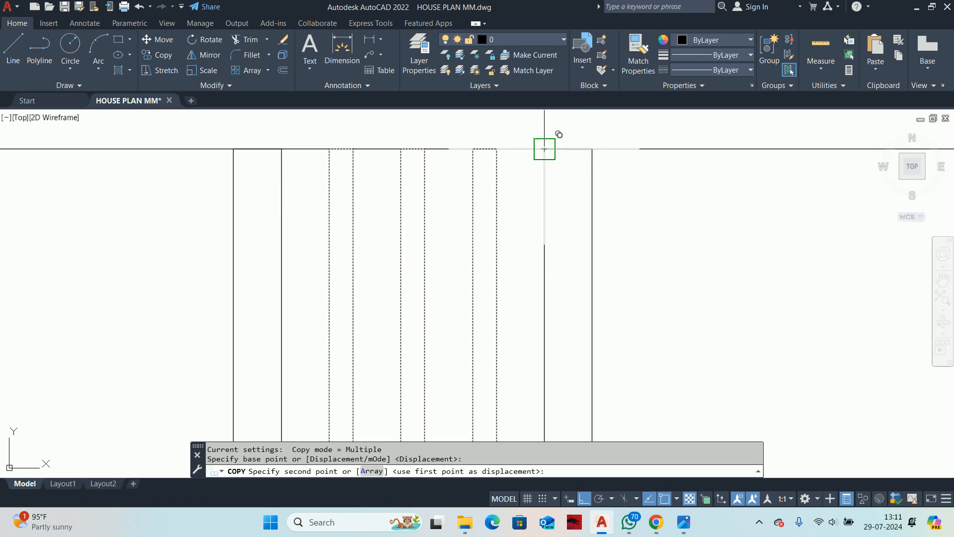
{"action": "left_click", "coordinate": [234, 148]}
{"action": "key", "text": "Escape"}
{"action": "scroll", "coordinate": [292, 208], "scroll_direction": "down", "scroll_amount": 2}
{"action": "key", "text": "Escape"}
{"action": "key", "text": "Escape"}
{"action": "scroll", "coordinate": [347, 206], "scroll_direction": "down", "scroll_amount": 3}
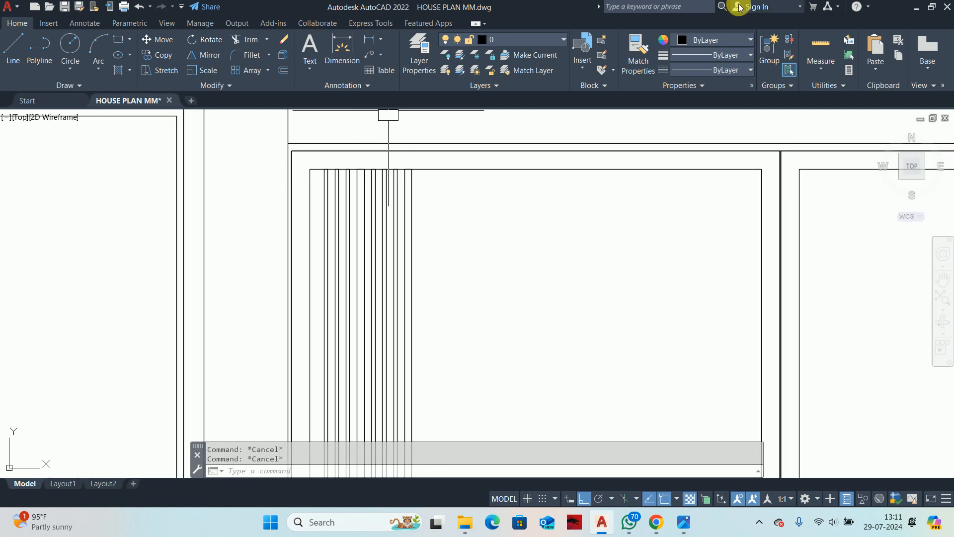
Step: Measure the gap beside the left inner frame edge and the gap between neighbouring slats
{"action": "left_click", "coordinate": [820, 50]}
{"action": "scroll", "coordinate": [412, 203], "scroll_direction": "up", "scroll_amount": 3}
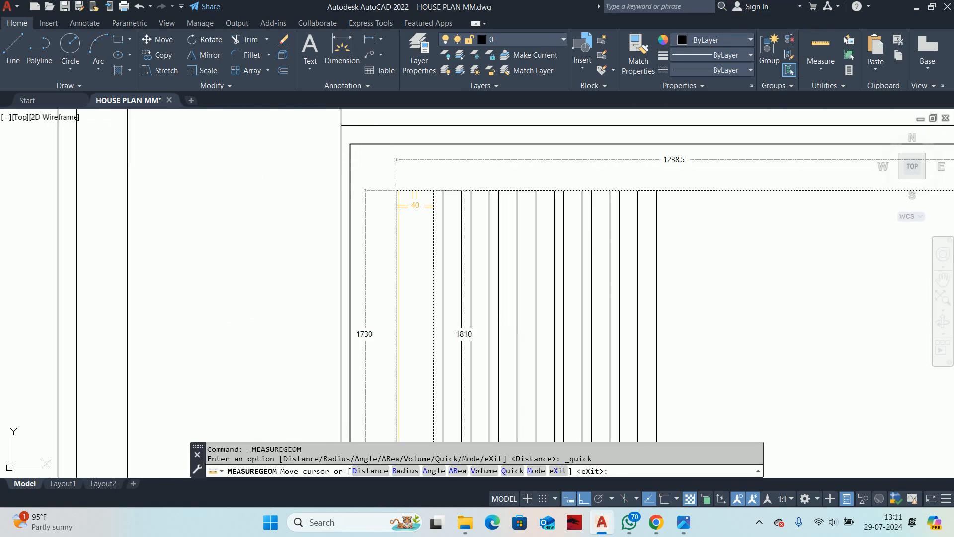
{"action": "key", "text": "Escape"}
{"action": "scroll", "coordinate": [626, 214], "scroll_direction": "up", "scroll_amount": 2}
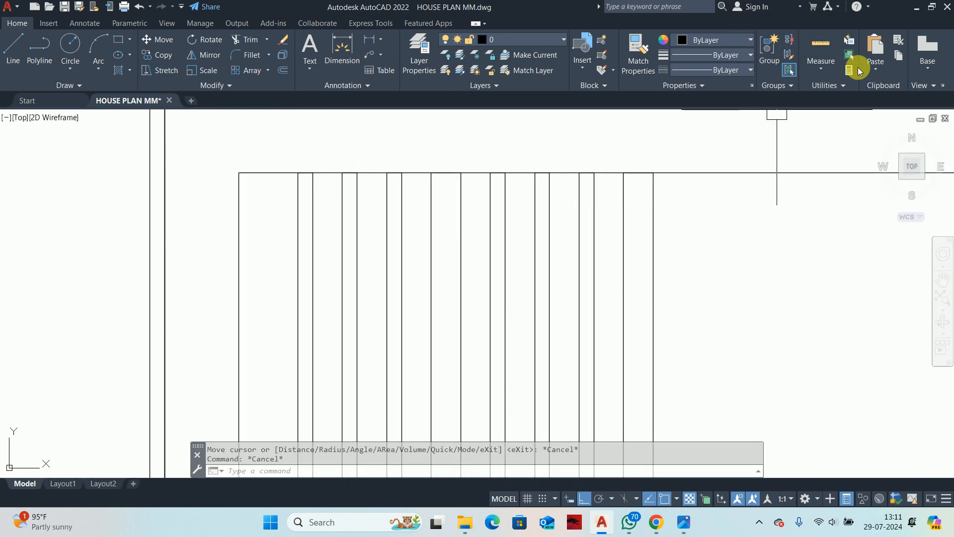
{"action": "left_click", "coordinate": [808, 36]}
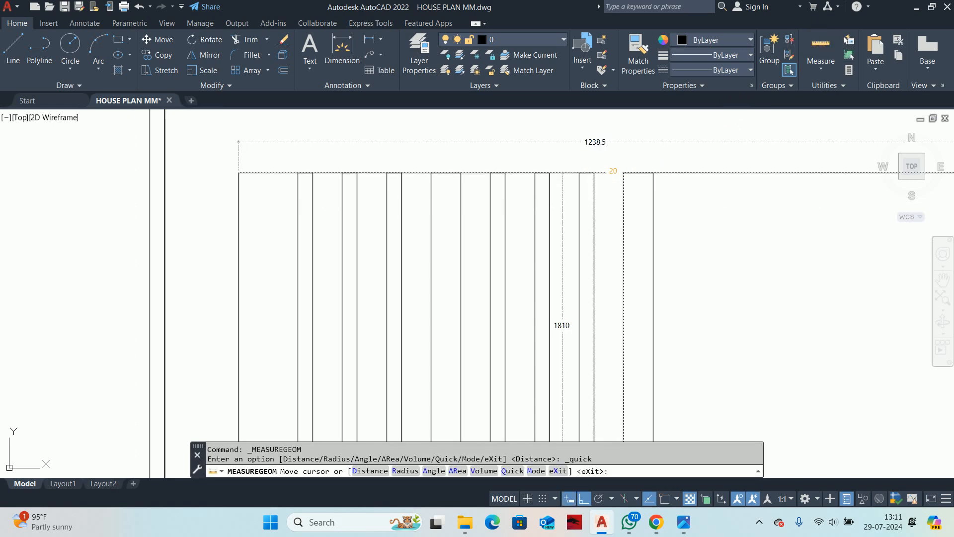
{"action": "key", "text": "Escape"}
Step: Move all eight slats 20 mm to the left, toward the left leaf's inner frame edge
{"action": "key", "text": "space"}
{"action": "left_click", "coordinate": [754, 297]}
{"action": "left_click", "coordinate": [254, 190]}
{"action": "key", "text": "space"}
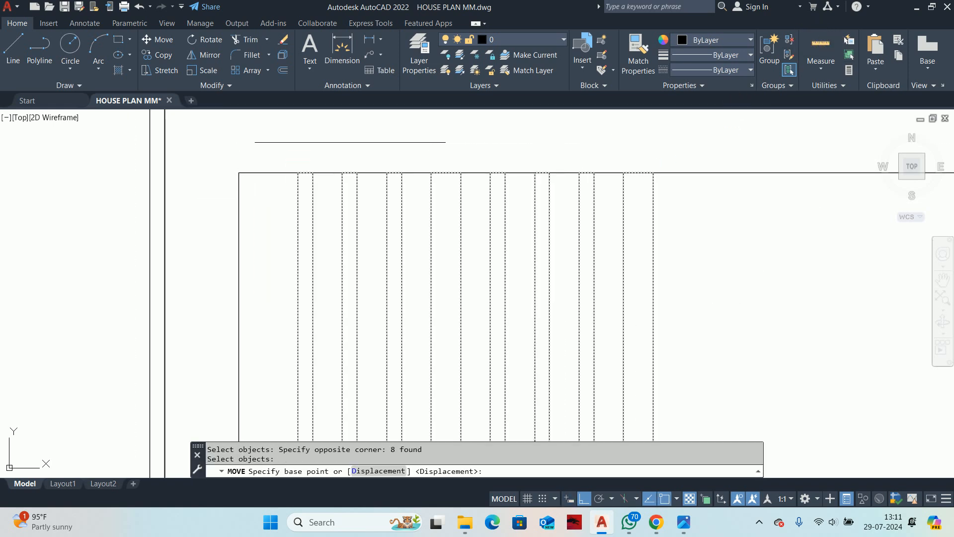
{"action": "left_click", "coordinate": [351, 142]}
{"action": "key", "text": "Return"}
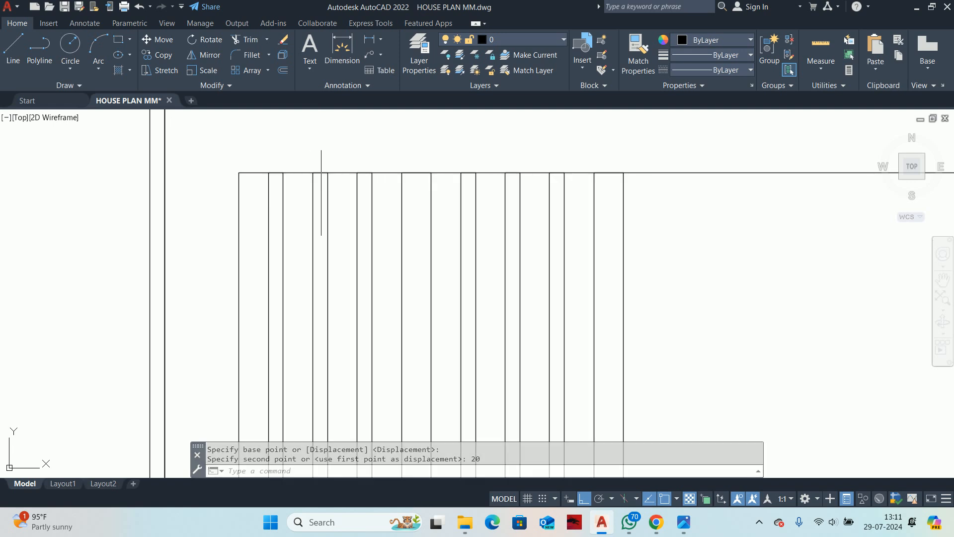
{"action": "key", "text": "Escape"}
Step: Examine the slat arrangement and spacing at the lower and upper ends of the left leaf
{"action": "scroll", "coordinate": [283, 211], "scroll_direction": "down", "scroll_amount": 3}
{"action": "middle_click_drag", "start_coordinate": [350, 312], "coordinate": [365, 177]}
{"action": "scroll", "coordinate": [365, 177], "scroll_direction": "down", "scroll_amount": 2}
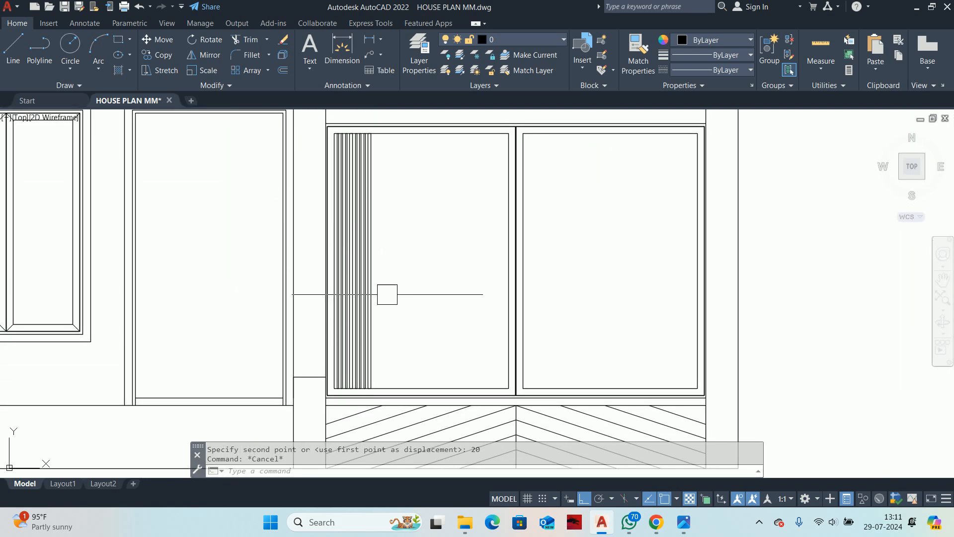
{"action": "scroll", "coordinate": [350, 337], "scroll_direction": "up", "scroll_amount": 4}
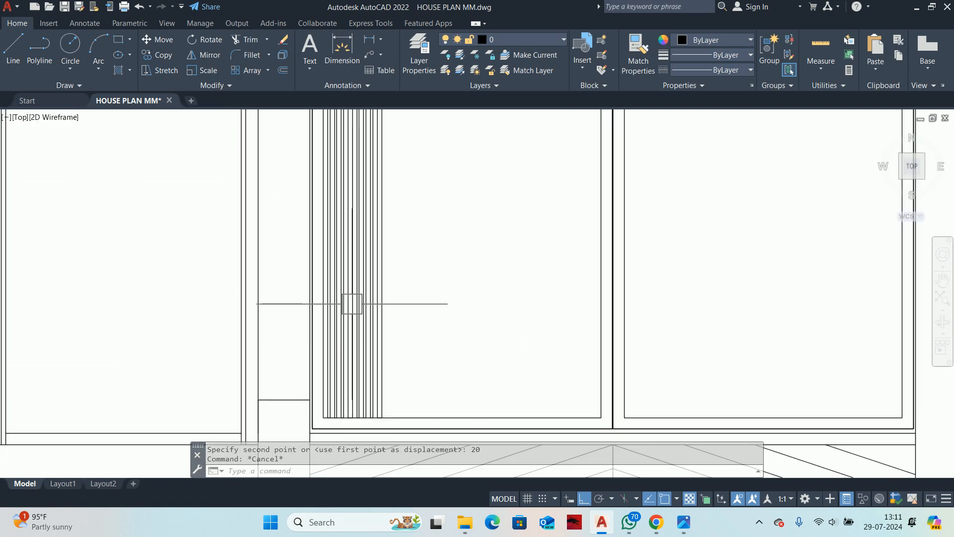
{"action": "middle_click_drag", "start_coordinate": [344, 321], "coordinate": [376, 181]}
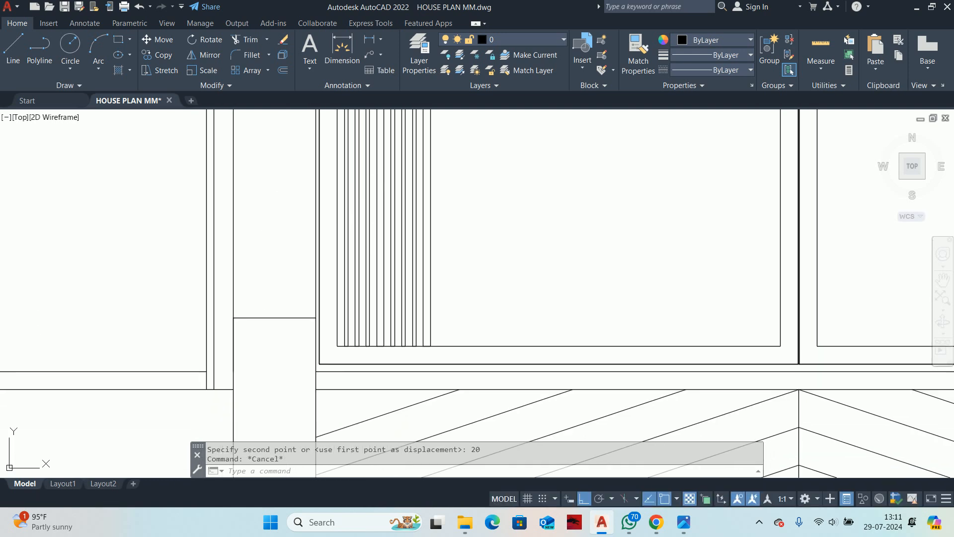
{"action": "scroll", "coordinate": [344, 328], "scroll_direction": "up", "scroll_amount": 2}
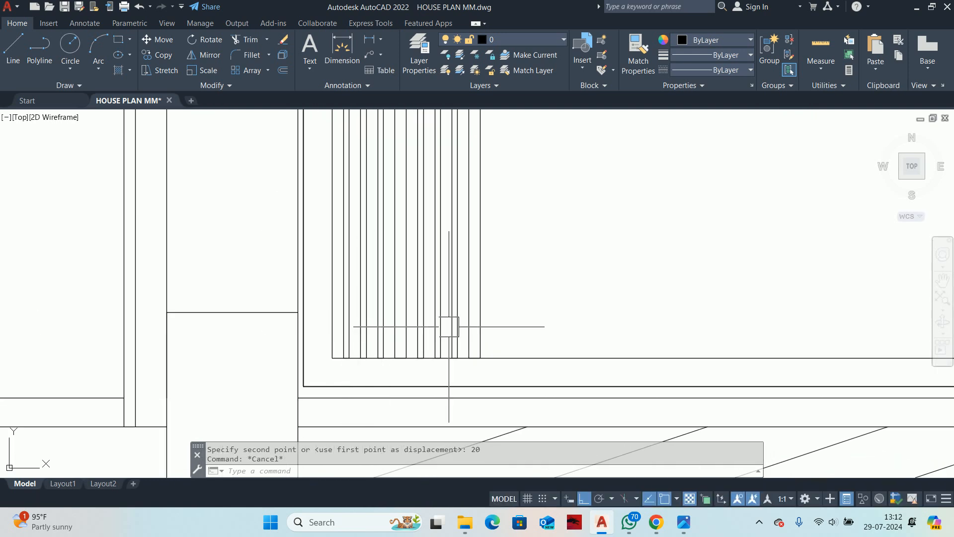
{"action": "scroll", "coordinate": [436, 319], "scroll_direction": "down", "scroll_amount": 4}
{"action": "middle_click_drag", "start_coordinate": [428, 307], "coordinate": [419, 325]}
{"action": "scroll", "coordinate": [404, 174], "scroll_direction": "up", "scroll_amount": 3}
{"action": "middle_click_drag", "start_coordinate": [449, 255], "coordinate": [413, 194]}
{"action": "key", "text": "Escape"}
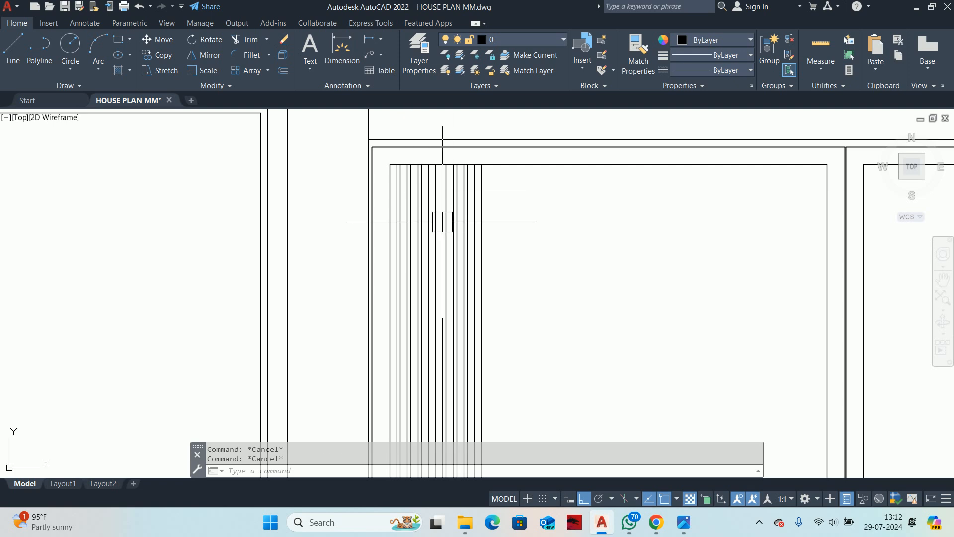
Step: Hatch all eight slats with the ANGLE pattern in colour 205,105,40
{"action": "type", "text": "h"}
{"action": "key", "text": "Return"}
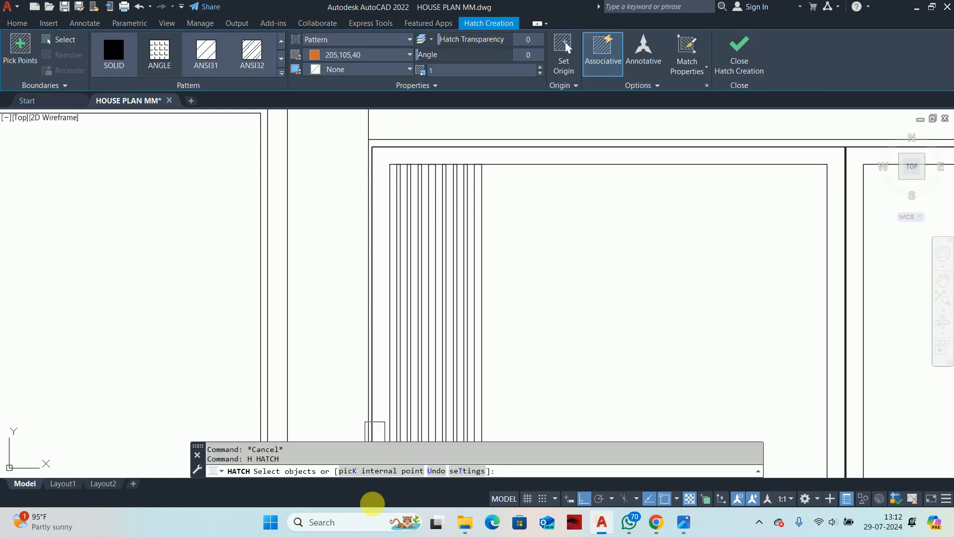
{"action": "scroll", "coordinate": [406, 239], "scroll_direction": "up", "scroll_amount": 2}
{"action": "left_click", "coordinate": [384, 234]}
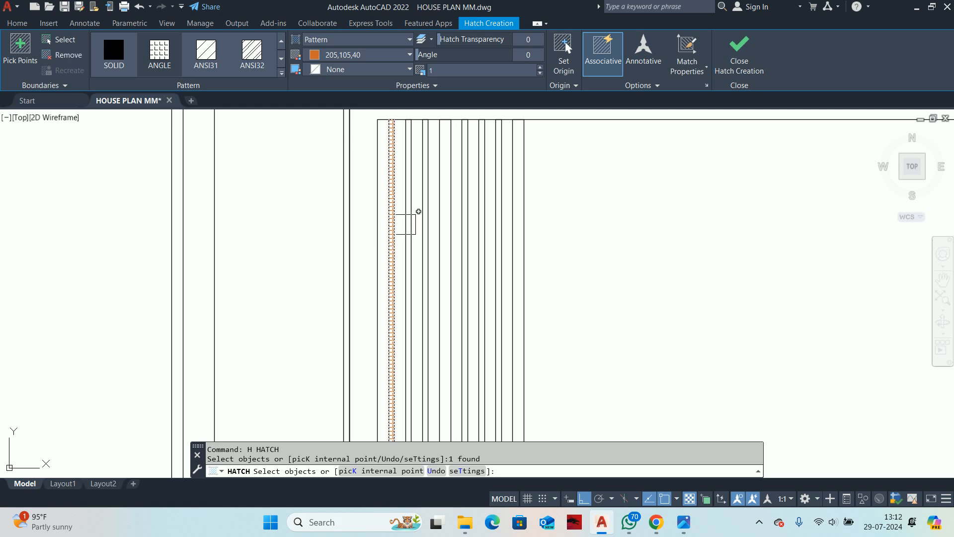
{"action": "left_click", "coordinate": [408, 223]}
{"action": "left_click", "coordinate": [430, 225]}
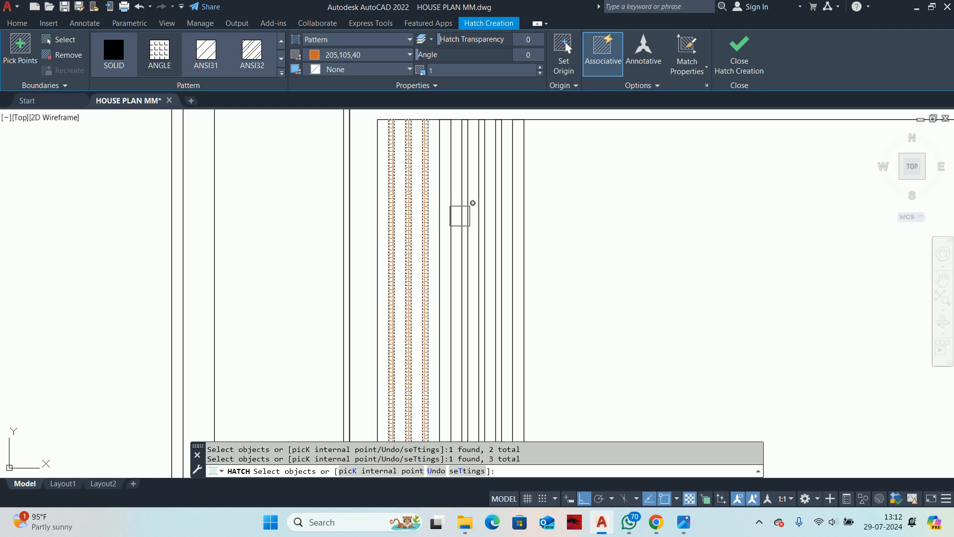
{"action": "left_click", "coordinate": [464, 222]}
{"action": "left_click", "coordinate": [483, 209]}
{"action": "left_click", "coordinate": [495, 203]}
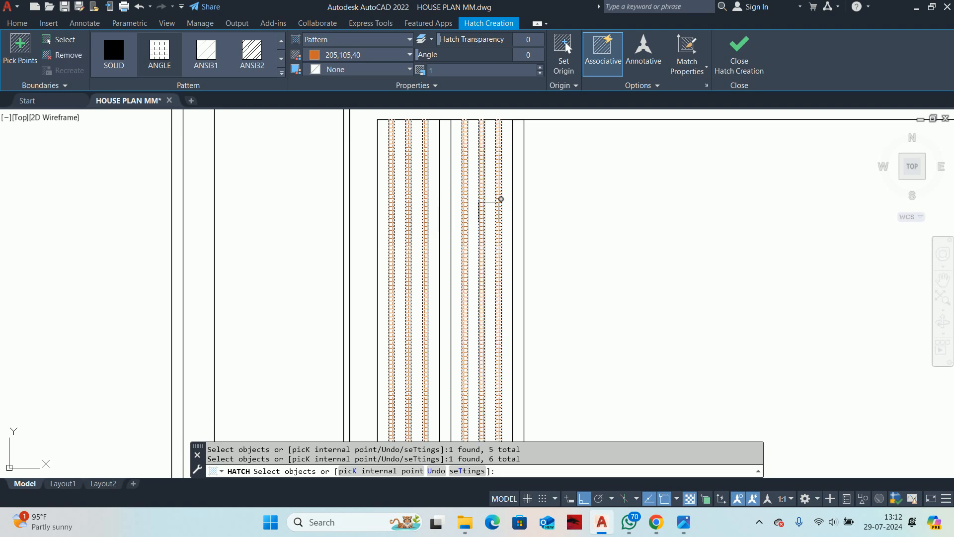
{"action": "left_click", "coordinate": [510, 221]}
{"action": "left_click", "coordinate": [448, 209]}
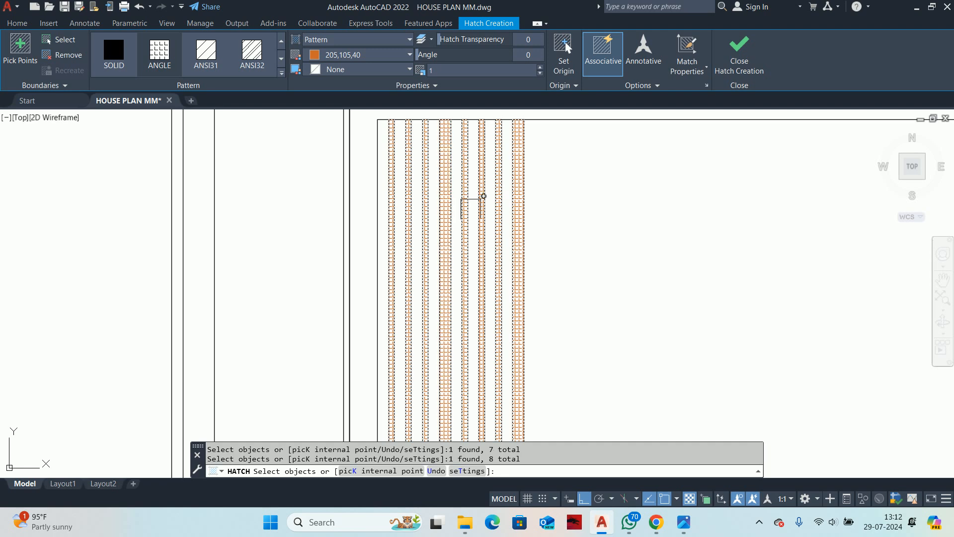
{"action": "key", "text": "Escape"}
{"action": "key", "text": "Escape"}
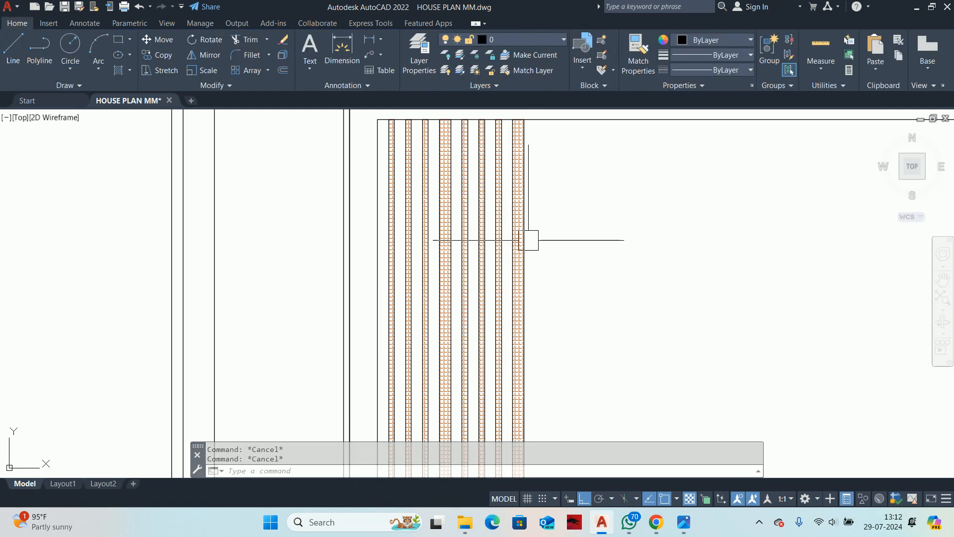
Step: Delete the ANGLE hatch from the eight slats
{"action": "scroll", "coordinate": [523, 231], "scroll_direction": "up", "scroll_amount": 4}
{"action": "left_click", "coordinate": [506, 230]}
{"action": "scroll", "coordinate": [496, 240], "scroll_direction": "down", "scroll_amount": 4}
{"action": "scroll", "coordinate": [495, 238], "scroll_direction": "up", "scroll_amount": 3}
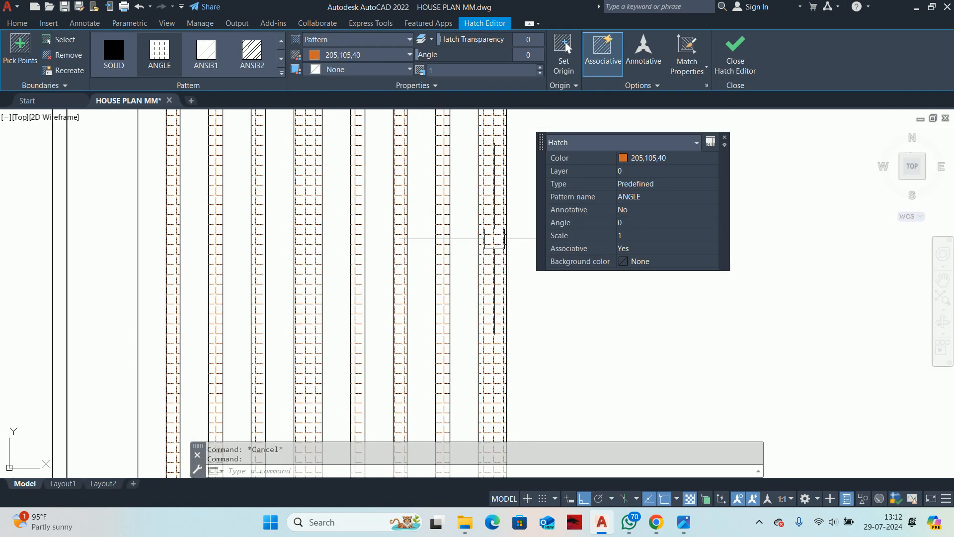
{"action": "key", "text": "Delete"}
Step: Erase the four rightmost slats, keeping the first three narrow slats and the wide slat next to them
{"action": "scroll", "coordinate": [495, 237], "scroll_direction": "down", "scroll_amount": 5}
{"action": "left_click", "coordinate": [564, 228]}
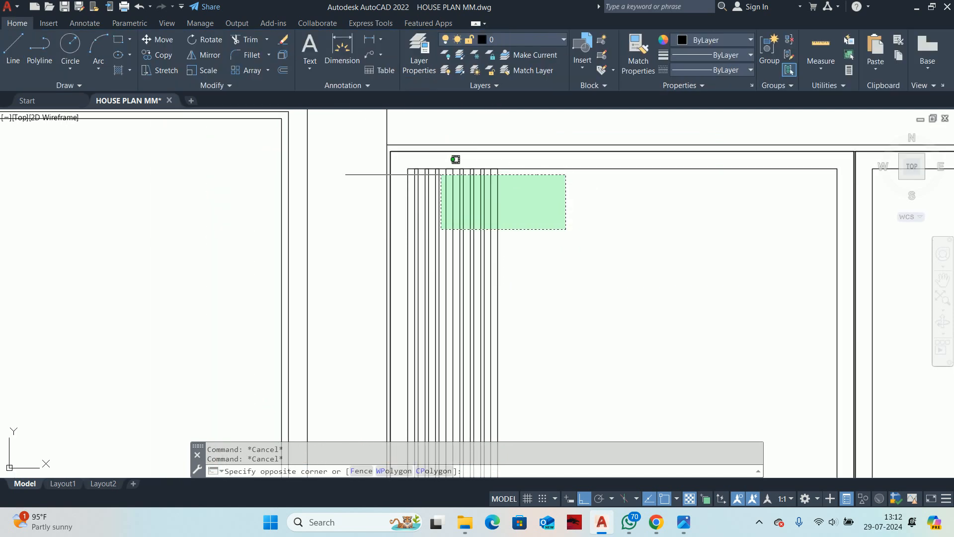
{"action": "left_click", "coordinate": [460, 168]}
{"action": "key", "text": "Delete"}
Step: Apply a hatch to the three remaining narrow slats and the wide slat
{"action": "middle_click_drag", "start_coordinate": [447, 214], "coordinate": [454, 262]}
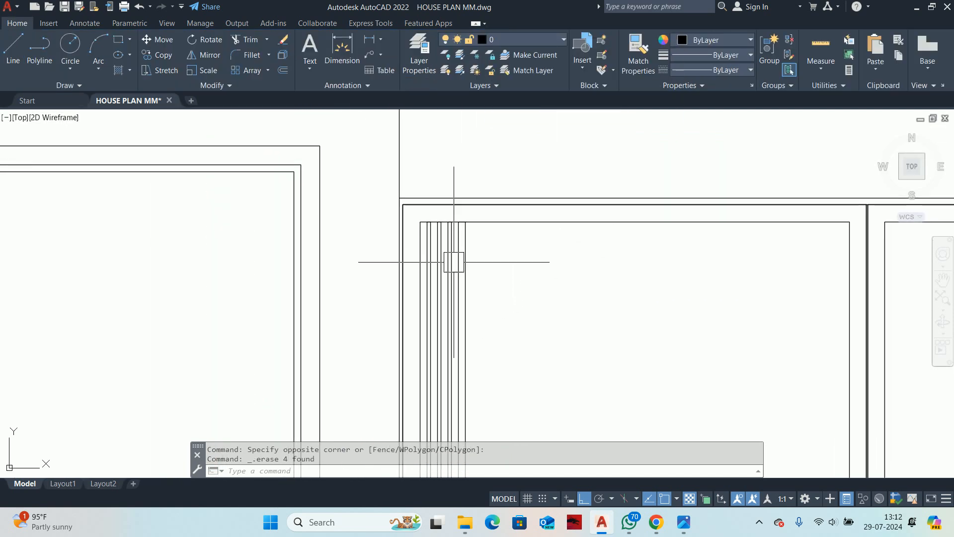
{"action": "type", "text": "h"}
{"action": "key", "text": "Return"}
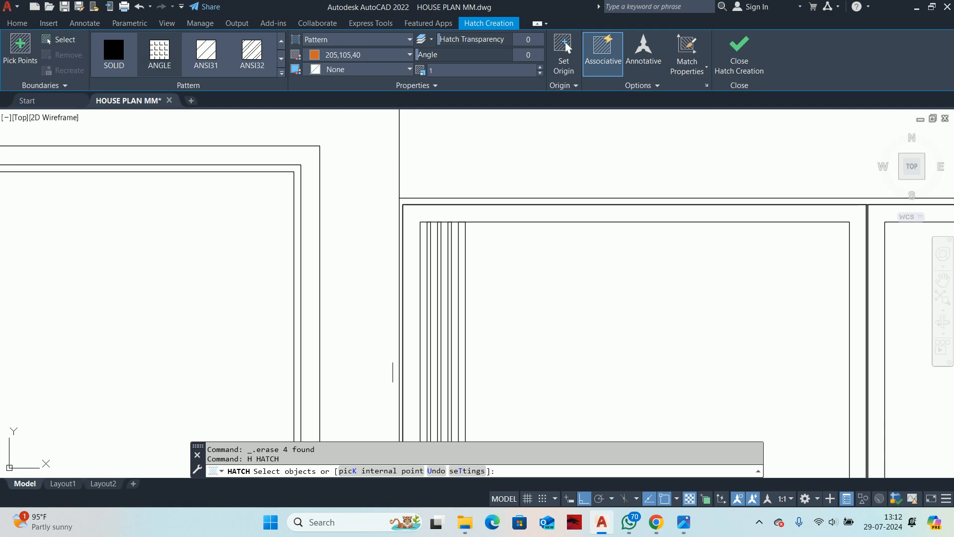
{"action": "scroll", "coordinate": [435, 274], "scroll_direction": "up", "scroll_amount": 5}
{"action": "left_click", "coordinate": [419, 238]}
{"action": "left_click", "coordinate": [441, 236]}
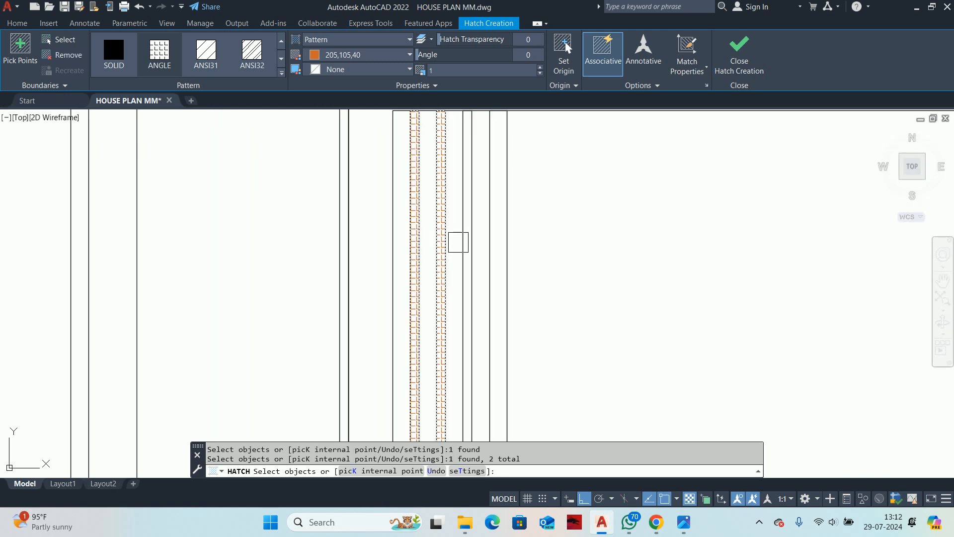
{"action": "left_click", "coordinate": [467, 241]}
{"action": "left_click", "coordinate": [490, 243]}
Step: Set the slat hatch to index colour 8 with the SOLID pattern and finish it
{"action": "left_click", "coordinate": [180, 46]}
{"action": "left_click", "coordinate": [329, 55]}
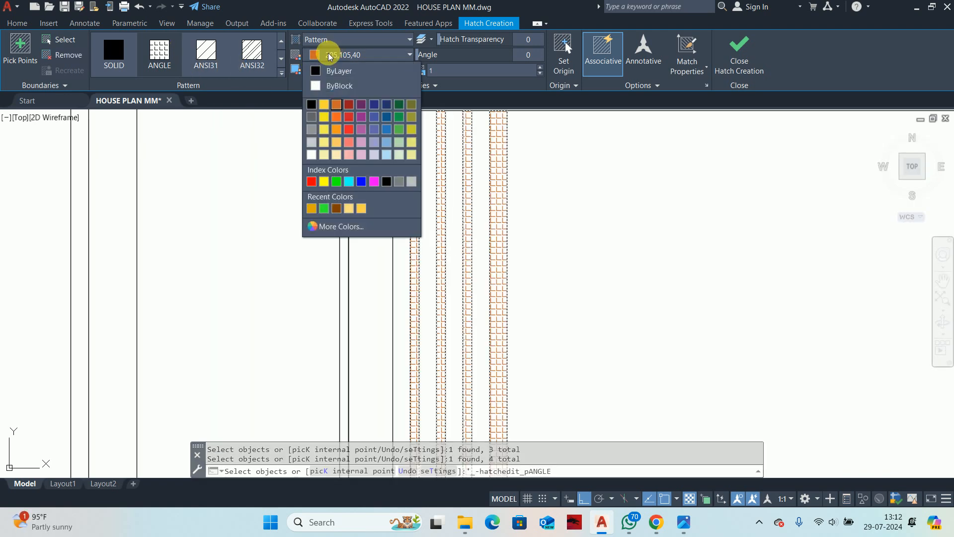
{"action": "left_click", "coordinate": [399, 181]}
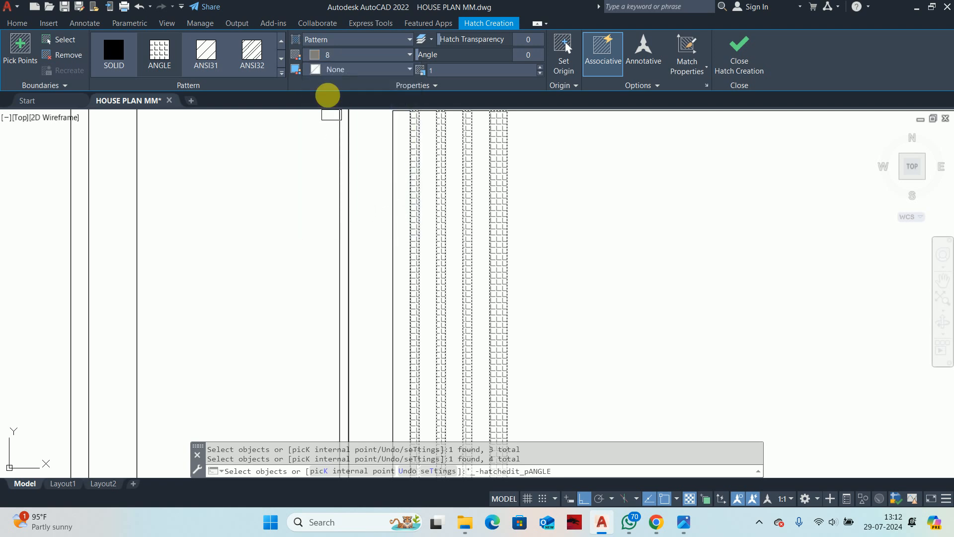
{"action": "left_click", "coordinate": [132, 47]}
{"action": "scroll", "coordinate": [427, 224], "scroll_direction": "up", "scroll_amount": 5}
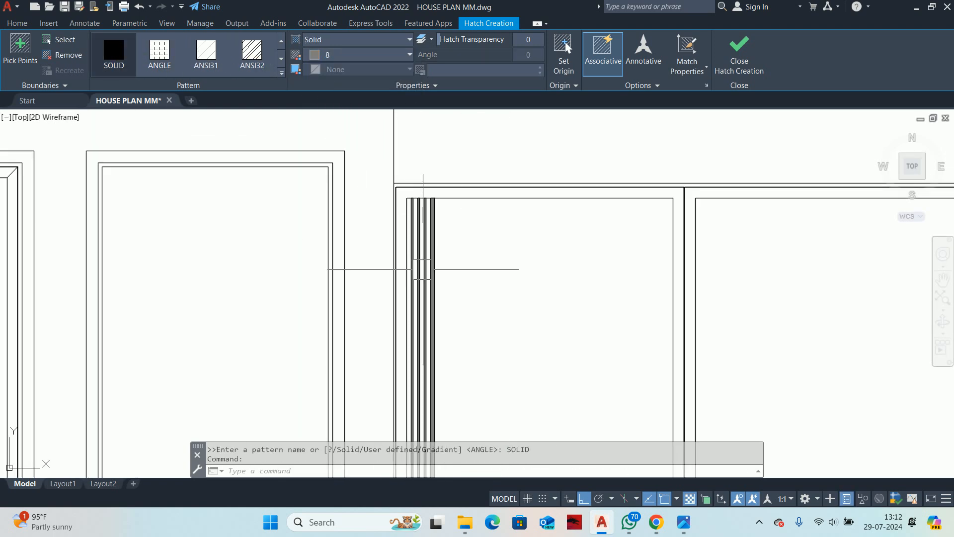
{"action": "key", "text": "Escape"}
{"action": "scroll", "coordinate": [436, 224], "scroll_direction": "up", "scroll_amount": 4}
{"action": "key", "text": "Escape"}
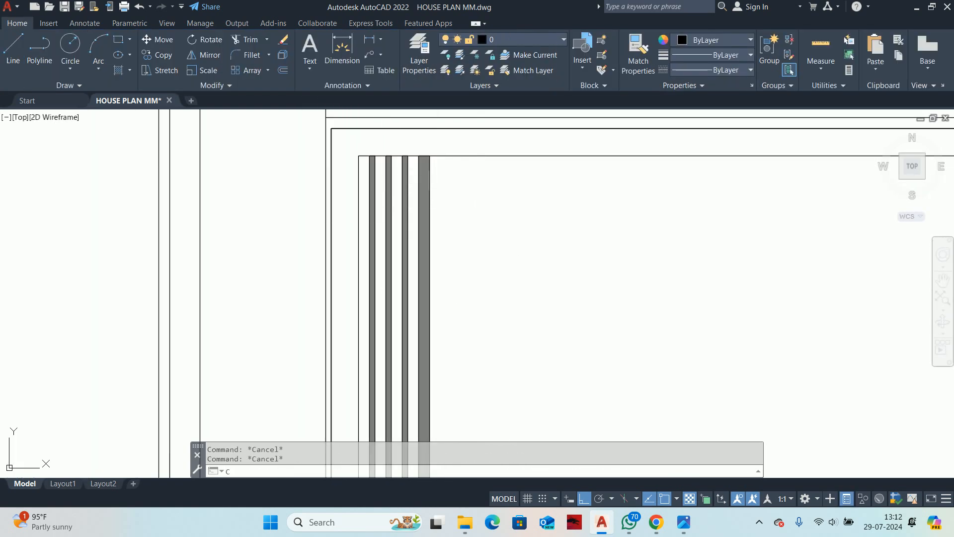
{"action": "type", "text": "CO"}
{"action": "key", "text": "space"}
{"action": "left_click", "coordinate": [472, 209]}
{"action": "left_click", "coordinate": [334, 161]}
{"action": "key", "text": "Escape"}
{"action": "key", "text": "Escape"}
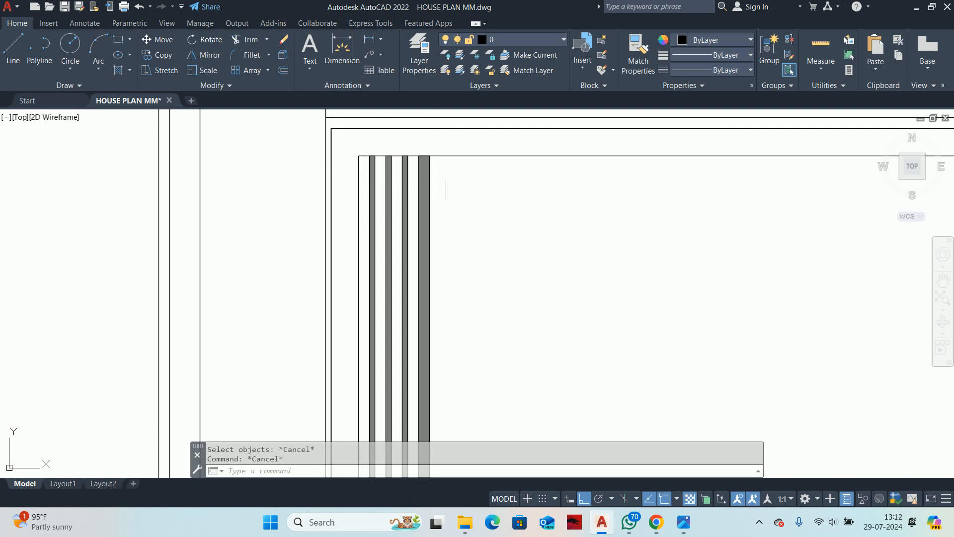
{"action": "key", "text": "space"}
{"action": "left_click", "coordinate": [468, 191]}
{"action": "left_click", "coordinate": [359, 169]}
{"action": "key", "text": "Escape"}
Step: Copy the three narrow slats and the wide slat from the inner frame's top-left corner to the wide slat's top-right corner
{"action": "scroll", "coordinate": [381, 163], "scroll_direction": "up", "scroll_amount": 5}
{"action": "key", "text": "space"}
{"action": "left_click", "coordinate": [595, 223]}
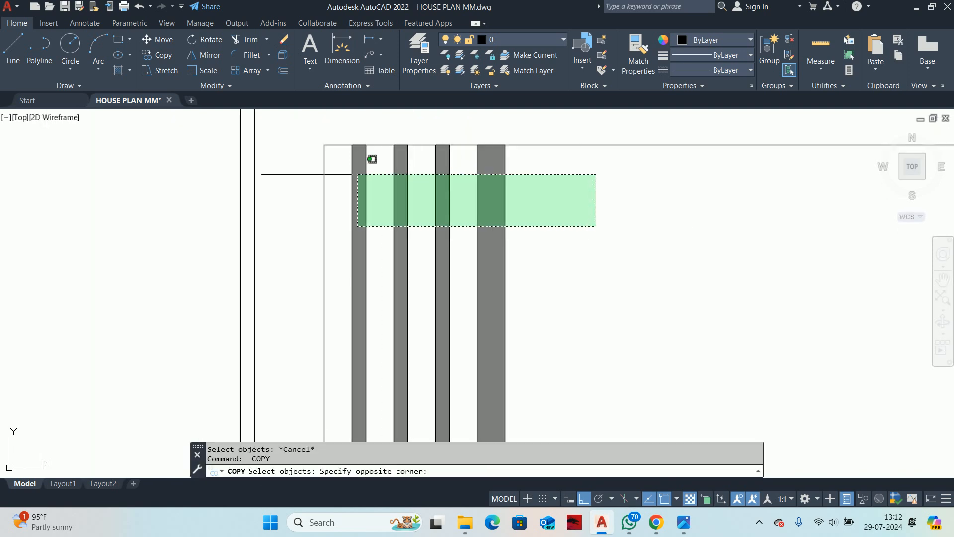
{"action": "left_click", "coordinate": [362, 171]}
{"action": "key", "text": "space"}
{"action": "left_click", "coordinate": [324, 144]}
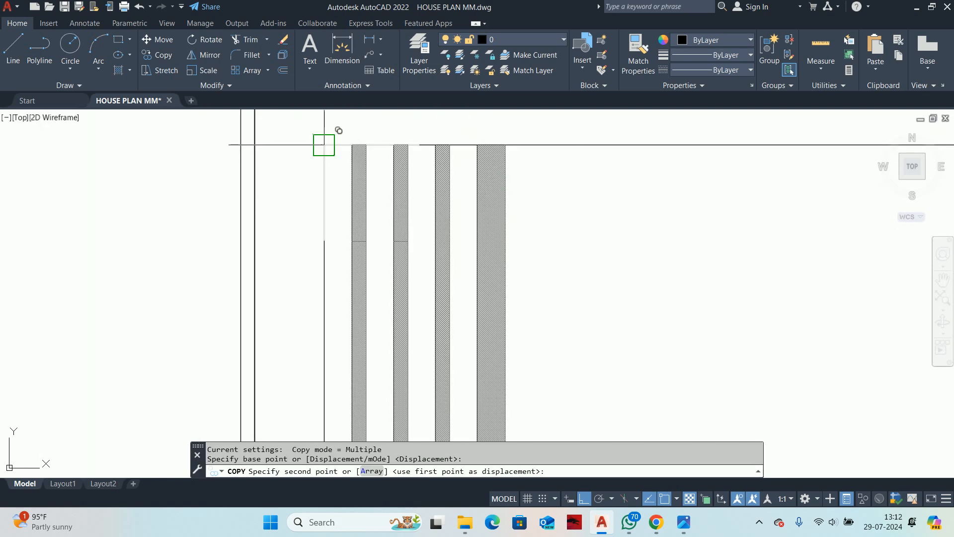
{"action": "left_click", "coordinate": [506, 144]}
Step: Continue placing copies of the four-slat group end to end across the left gate leaf until only a small gap remains
{"action": "scroll", "coordinate": [283, 135], "scroll_direction": "down", "scroll_amount": 2}
{"action": "left_click", "coordinate": [283, 135]}
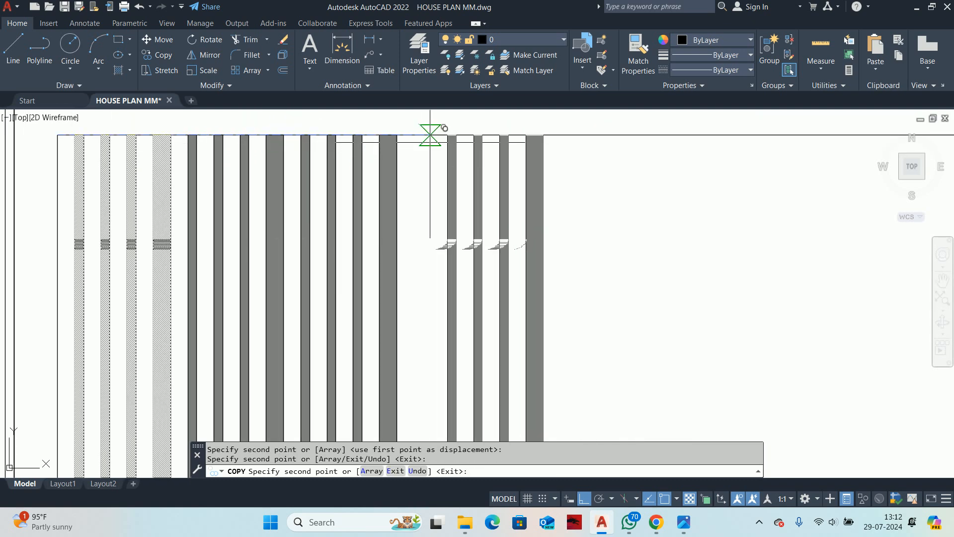
{"action": "left_click", "coordinate": [397, 135]}
{"action": "left_click", "coordinate": [509, 134]}
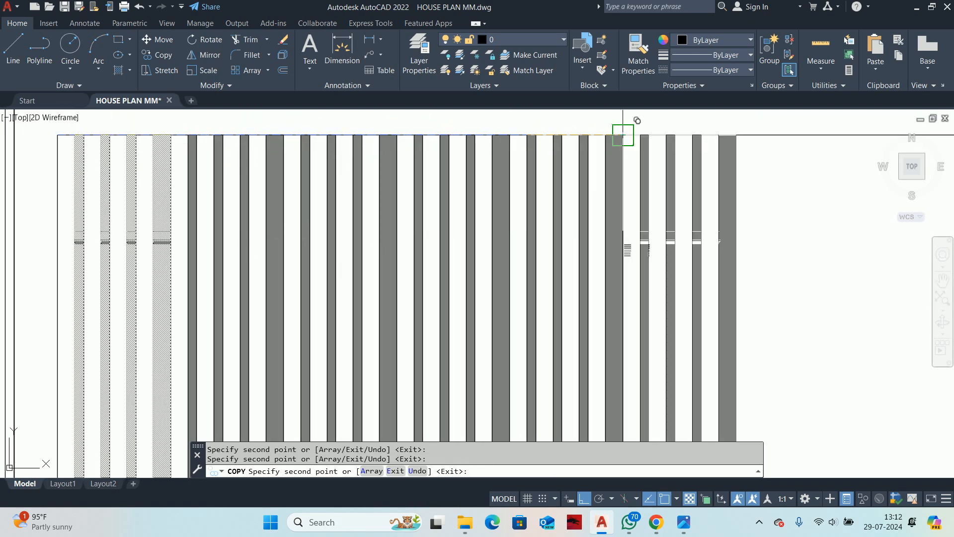
{"action": "left_click", "coordinate": [622, 135]}
{"action": "scroll", "coordinate": [705, 209], "scroll_direction": "down", "scroll_amount": 1}
{"action": "middle_click_drag", "start_coordinate": [706, 208], "coordinate": [340, 211]}
{"action": "left_click", "coordinate": [358, 164]}
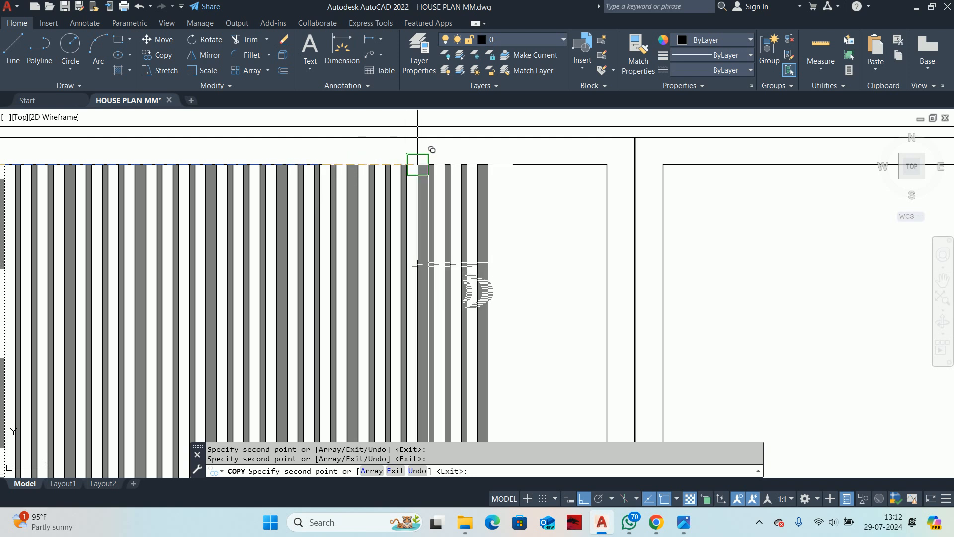
{"action": "left_click", "coordinate": [428, 164]}
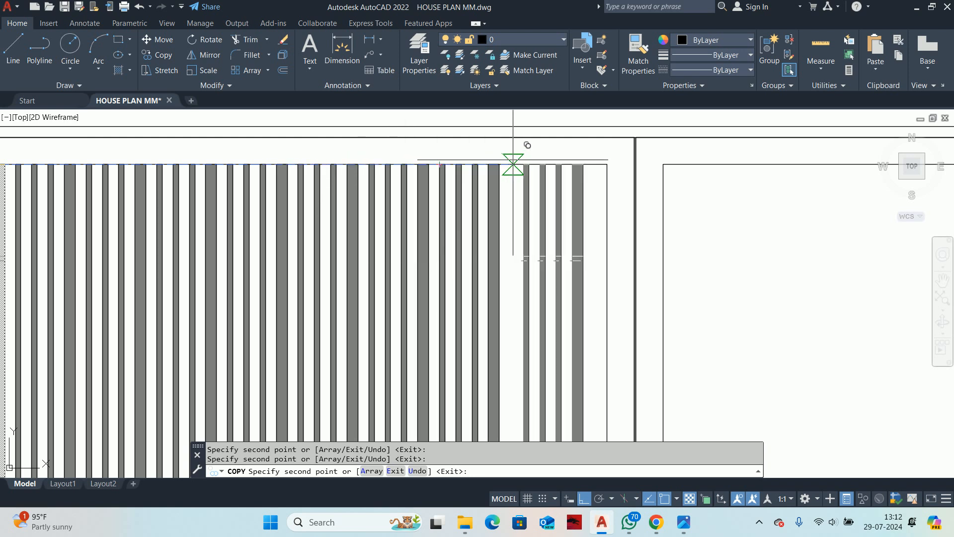
{"action": "left_click", "coordinate": [499, 164]}
{"action": "key", "text": "Escape"}
{"action": "scroll", "coordinate": [528, 168], "scroll_direction": "up", "scroll_amount": 4}
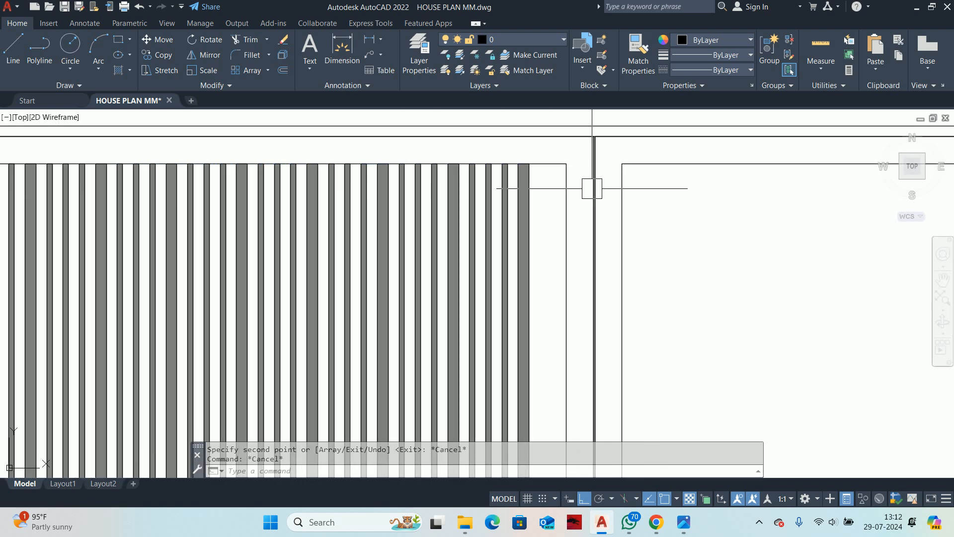
{"action": "key", "text": "Return"}
{"action": "left_click", "coordinate": [410, 212]}
{"action": "left_click", "coordinate": [254, 172]}
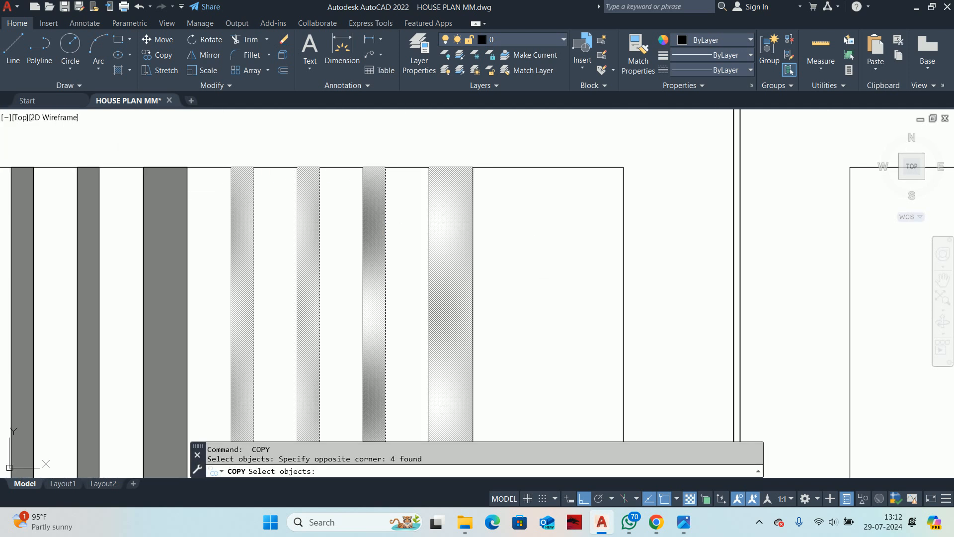
{"action": "key", "text": "Escape"}
{"action": "key", "text": "Escape"}
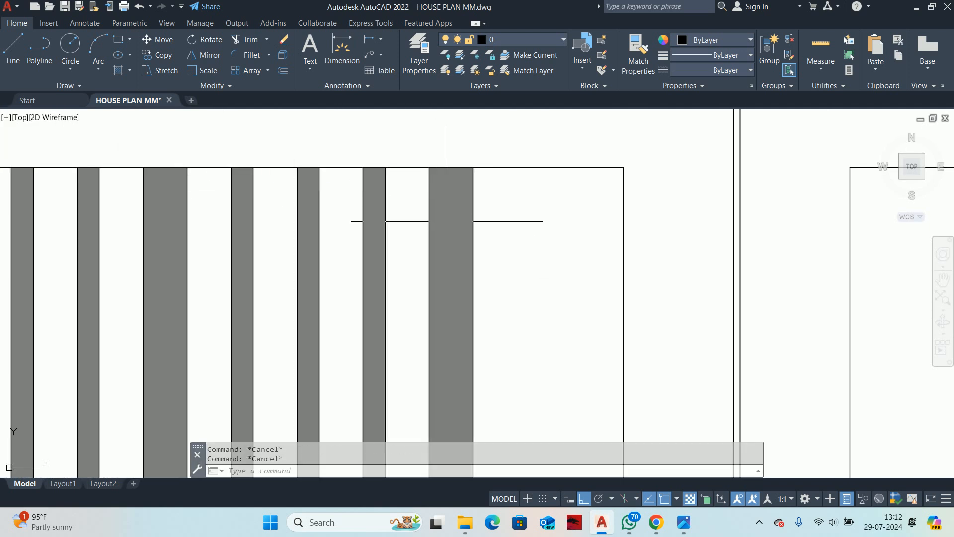
{"action": "key", "text": "Escape"}
Step: Copy the outlines of the last two narrow slats into the remaining gap beside the final wide slat, keeping the same spacing
{"action": "type", "text": "co"}
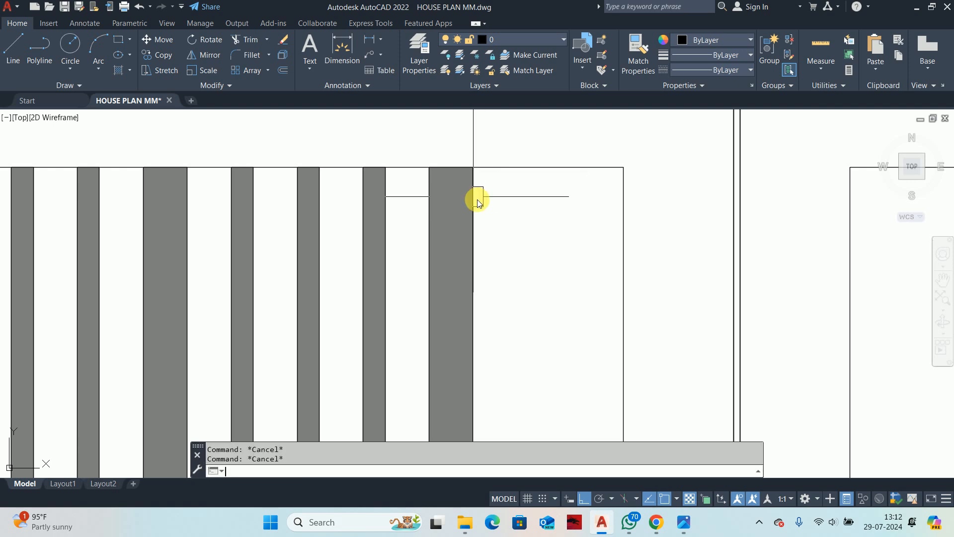
{"action": "type", "text": "o"}
{"action": "key", "text": "Return"}
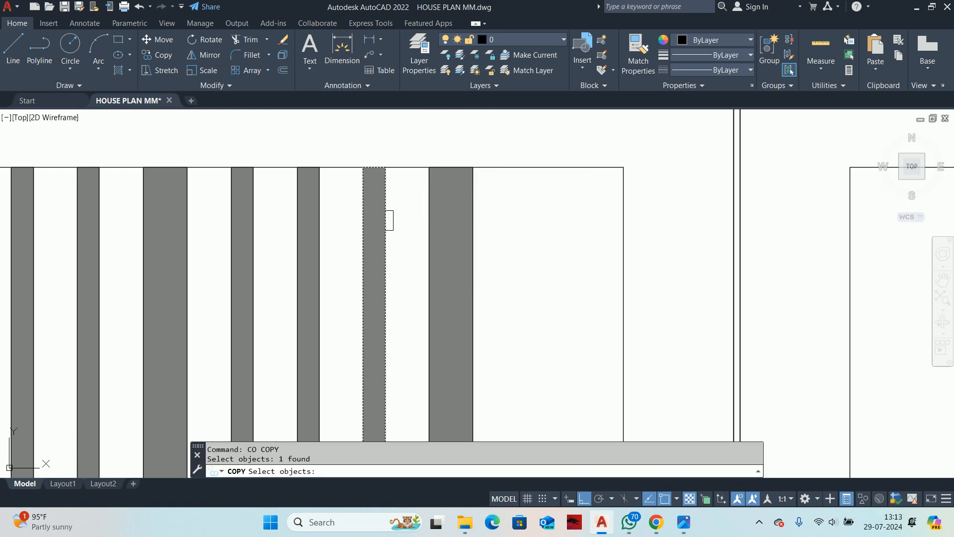
{"action": "key", "text": "Return"}
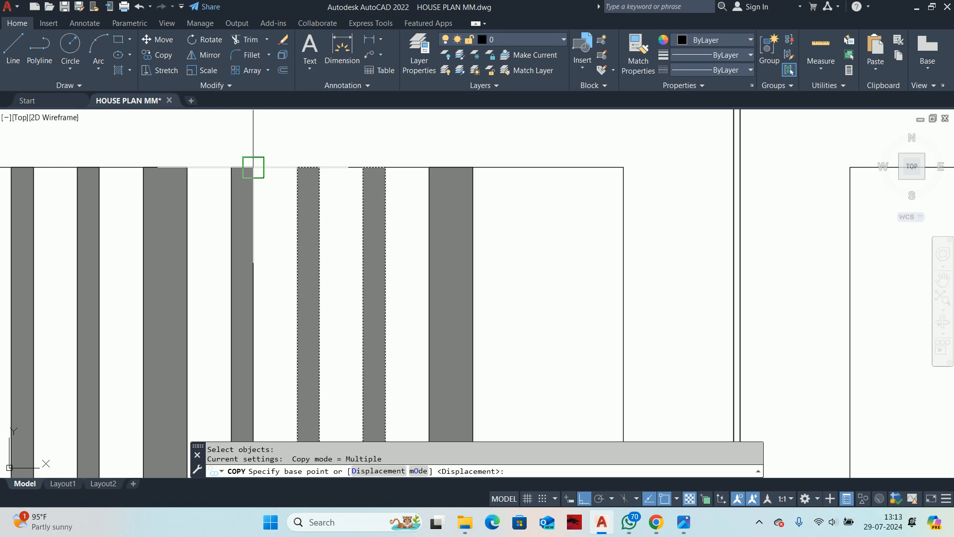
{"action": "left_click", "coordinate": [253, 168]}
{"action": "left_click", "coordinate": [472, 168]}
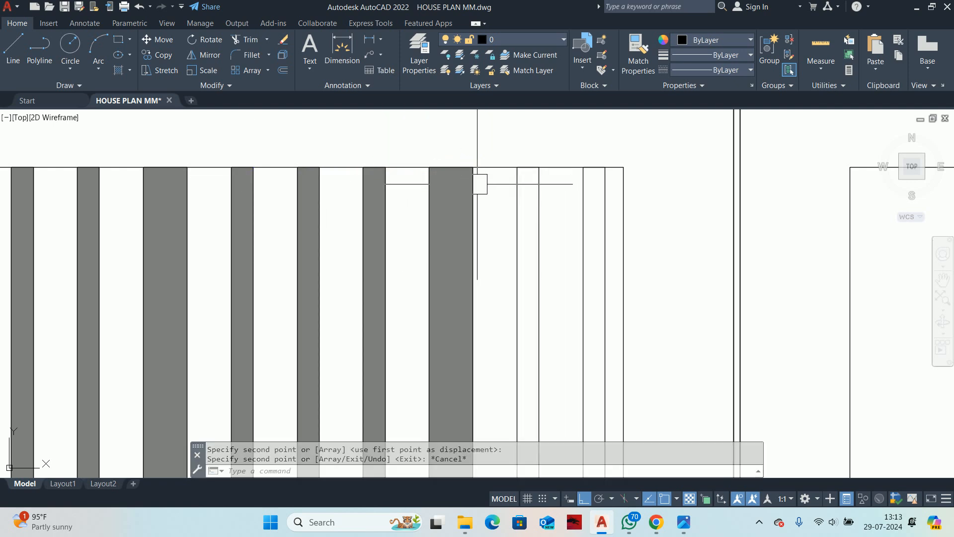
{"action": "key", "text": "Escape"}
Step: Fill the two newly copied narrow slats with a SOLID hatch in colour 8
{"action": "scroll", "coordinate": [499, 208], "scroll_direction": "down", "scroll_amount": 2}
{"action": "middle_click_drag", "start_coordinate": [498, 208], "coordinate": [424, 164]}
{"action": "type", "text": "h"}
{"action": "key", "text": "Return"}
{"action": "left_click", "coordinate": [437, 204]}
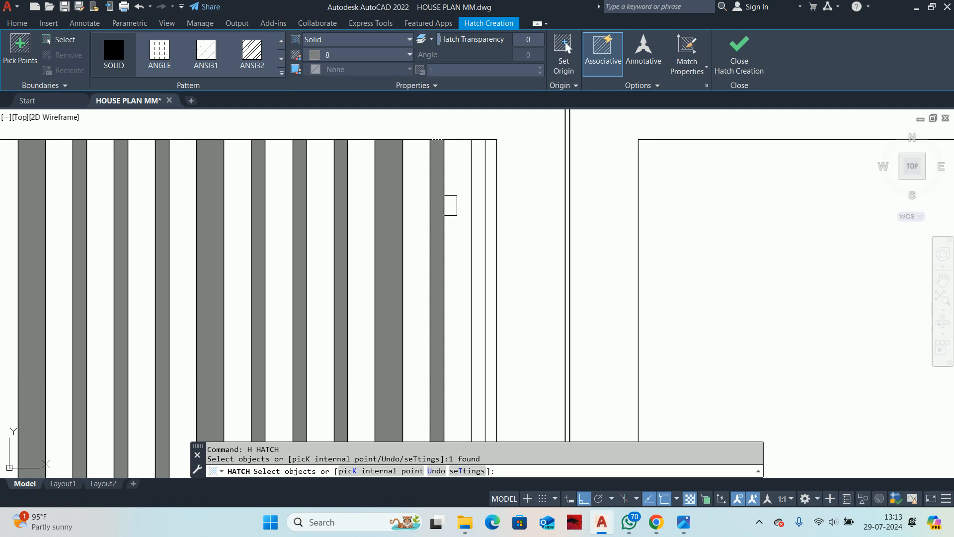
{"action": "left_click", "coordinate": [476, 202]}
{"action": "key", "text": "Escape"}
{"action": "key", "text": "Escape"}
Step: Inspect the slatted left leaf and measure the gap between the last narrow slat and the inner frame edge
{"action": "scroll", "coordinate": [428, 194], "scroll_direction": "down", "scroll_amount": 8}
{"action": "scroll", "coordinate": [428, 194], "scroll_direction": "up", "scroll_amount": 5}
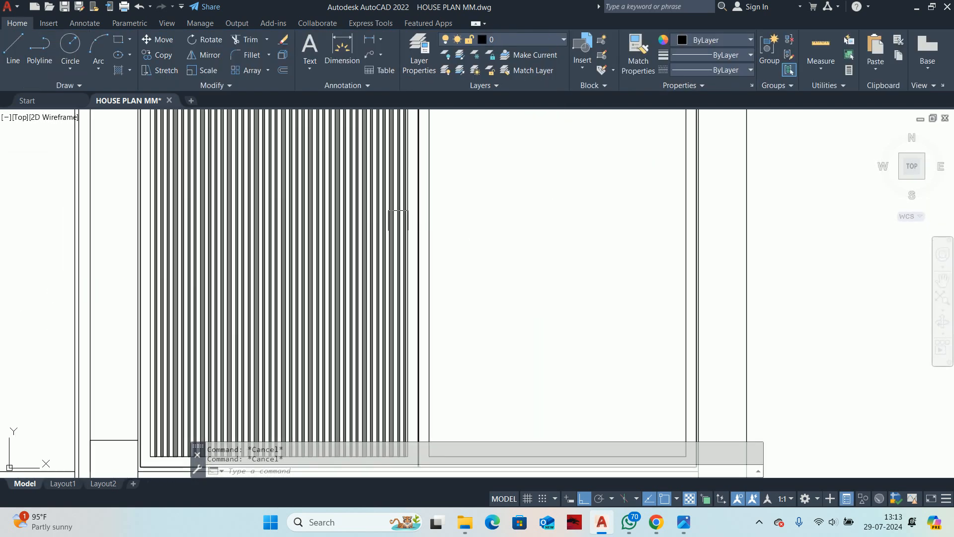
{"action": "mouse_move", "coordinate": [394, 231]}
{"action": "middle_mouse_down"}
{"action": "mouse_move", "coordinate": [426, 252]}
{"action": "mouse_move", "coordinate": [457, 294]}
{"action": "middle_mouse_up"}
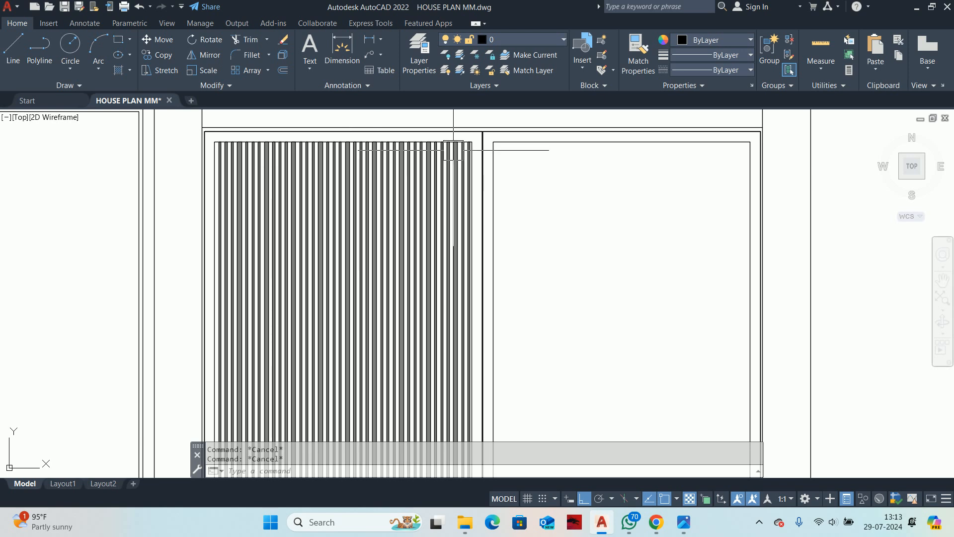
{"action": "scroll", "coordinate": [480, 142], "scroll_direction": "up", "scroll_amount": 4}
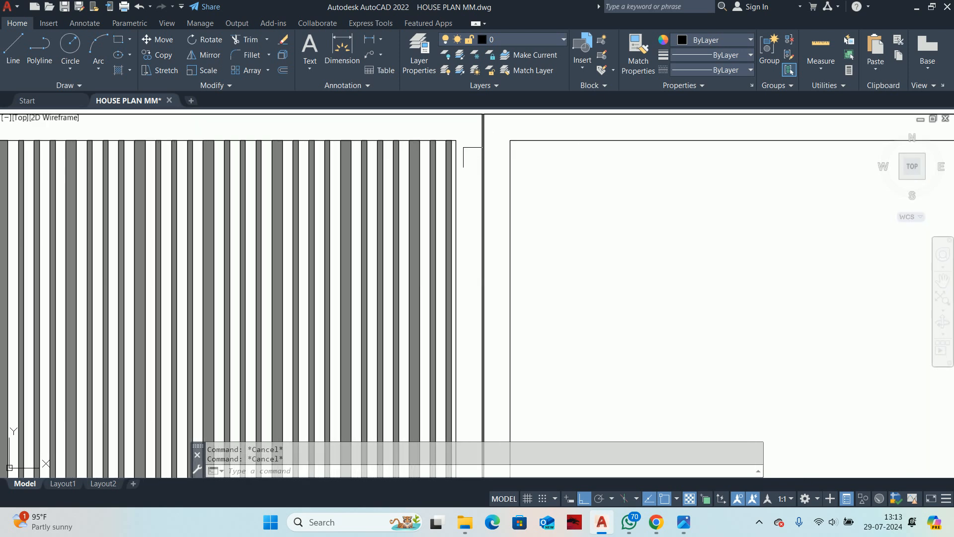
{"action": "scroll", "coordinate": [461, 163], "scroll_direction": "down", "scroll_amount": 4}
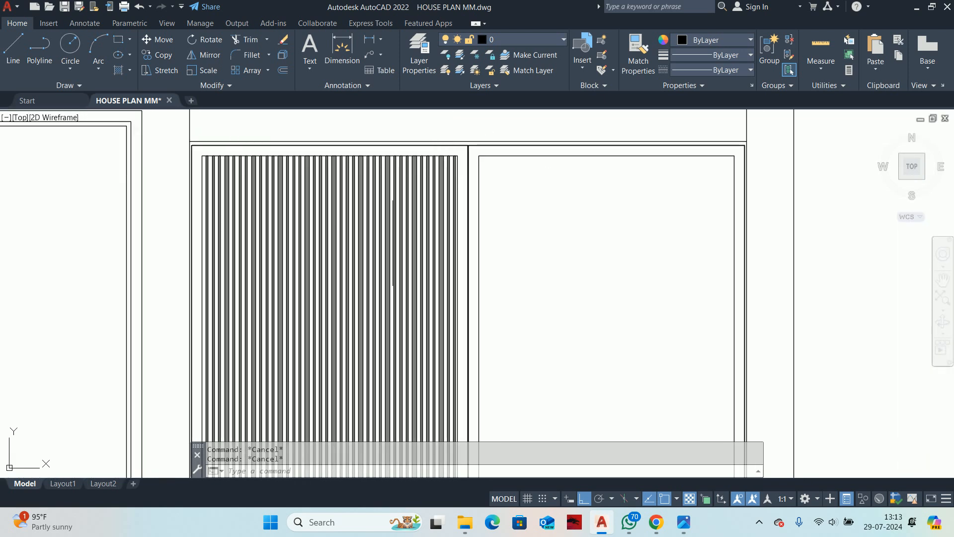
{"action": "scroll", "coordinate": [400, 214], "scroll_direction": "down", "scroll_amount": 2}
{"action": "scroll", "coordinate": [383, 213], "scroll_direction": "up", "scroll_amount": 2}
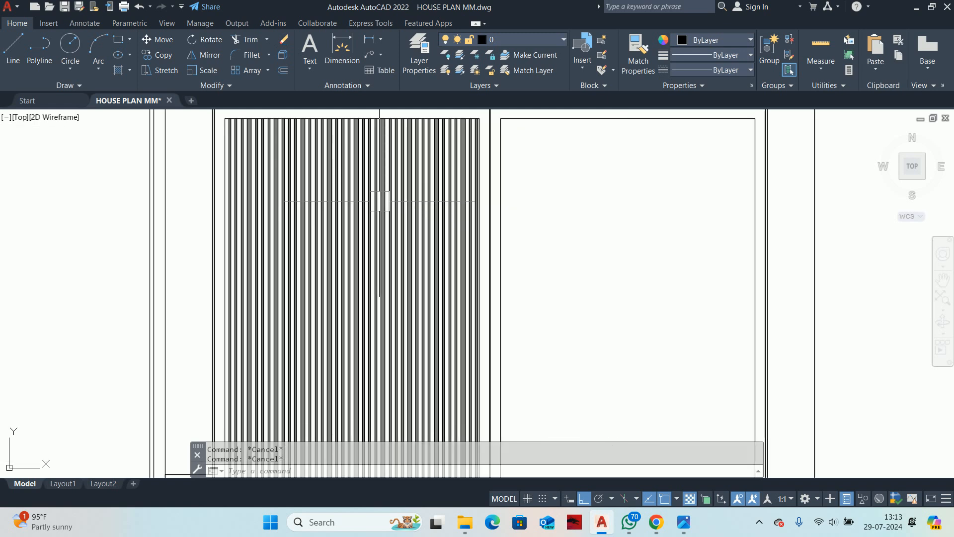
{"action": "middle_click_drag", "start_coordinate": [379, 202], "coordinate": [388, 247]}
{"action": "scroll", "coordinate": [454, 178], "scroll_direction": "up", "scroll_amount": 3}
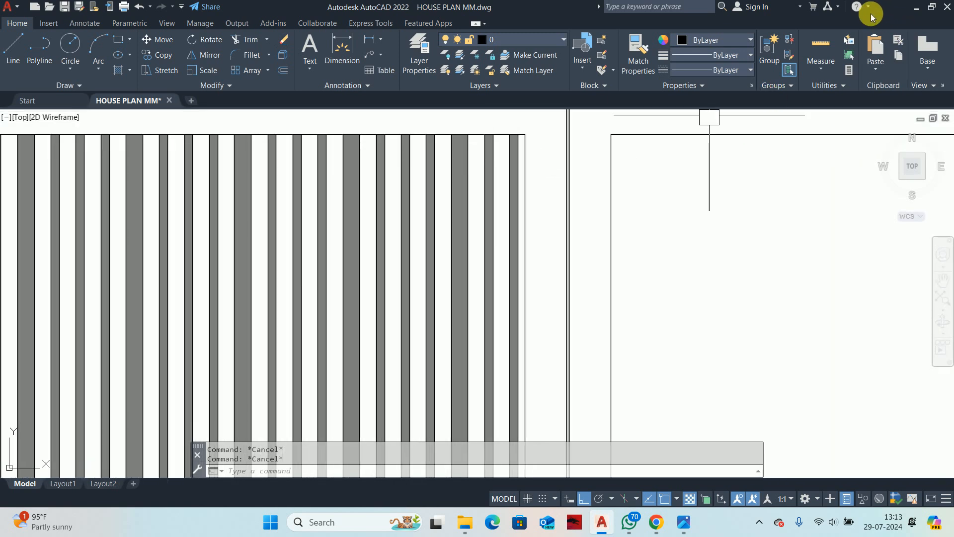
{"action": "left_click", "coordinate": [821, 47]}
{"action": "scroll", "coordinate": [489, 154], "scroll_direction": "up", "scroll_amount": 3}
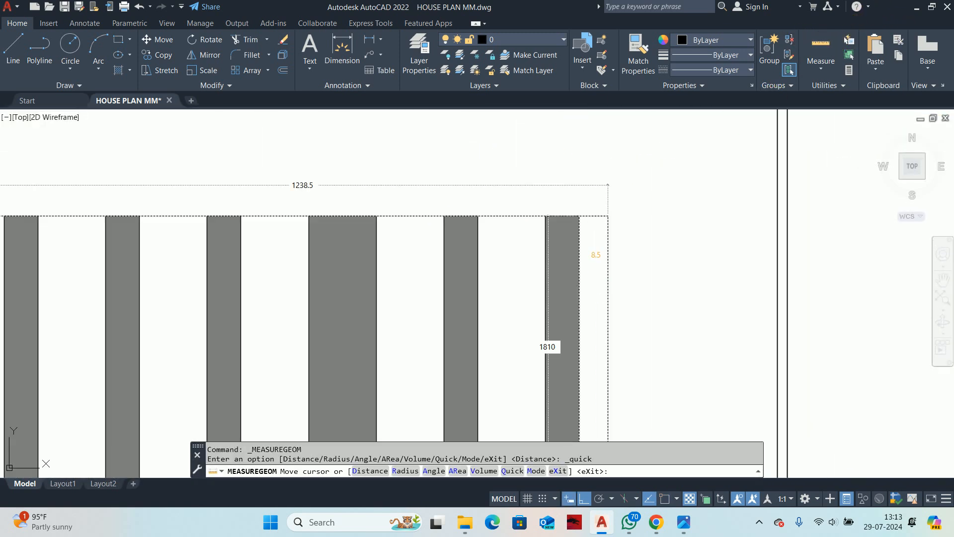
{"action": "scroll", "coordinate": [592, 228], "scroll_direction": "down", "scroll_amount": 3}
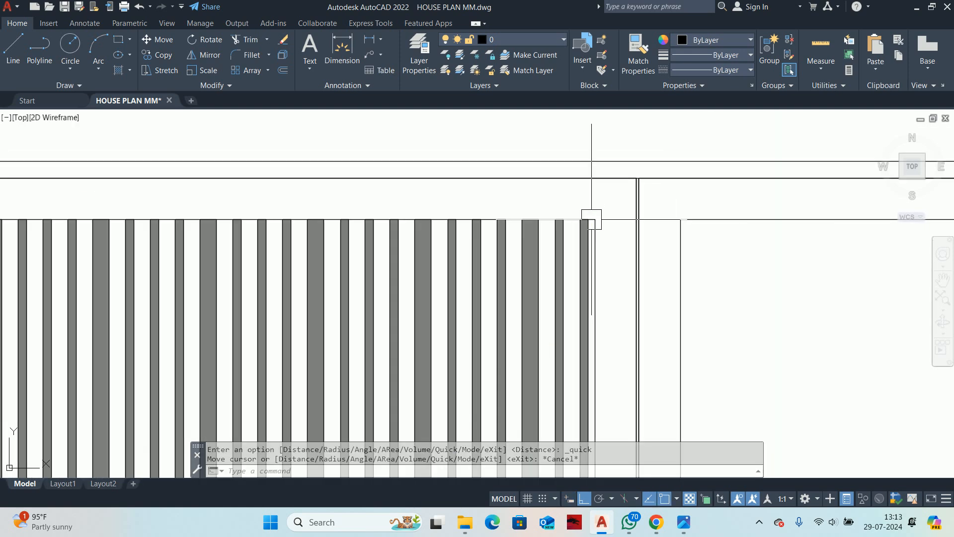
{"action": "key", "text": "Escape"}
Step: Stretch the left leaf's inner frame edge nearest the gate centre to the left edge of the last narrow slat
{"action": "scroll", "coordinate": [589, 221], "scroll_direction": "up", "scroll_amount": 2}
{"action": "left_click", "coordinate": [591, 236]}
{"action": "key", "text": "Escape"}
{"action": "scroll", "coordinate": [591, 236], "scroll_direction": "up", "scroll_amount": 3}
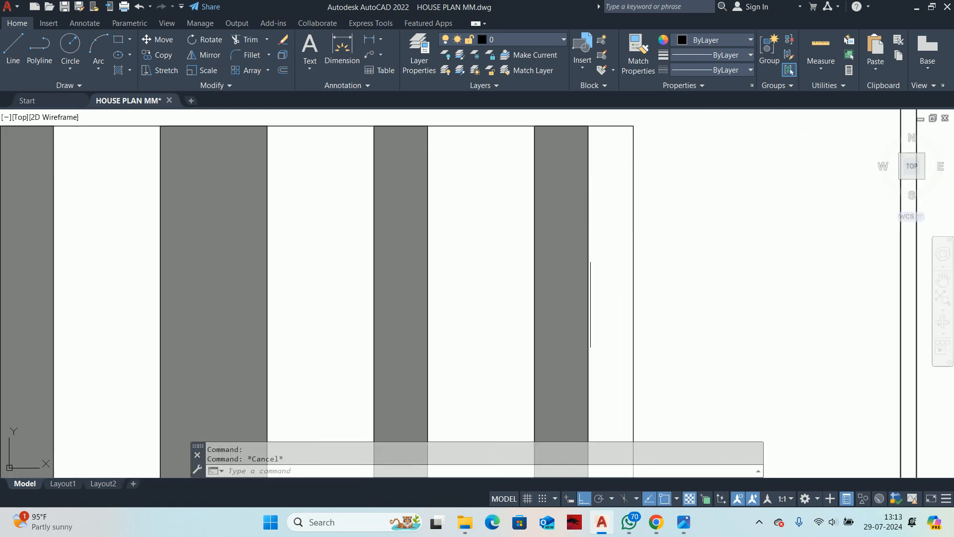
{"action": "left_click", "coordinate": [632, 232]}
{"action": "scroll", "coordinate": [484, 155], "scroll_direction": "down", "scroll_amount": 3}
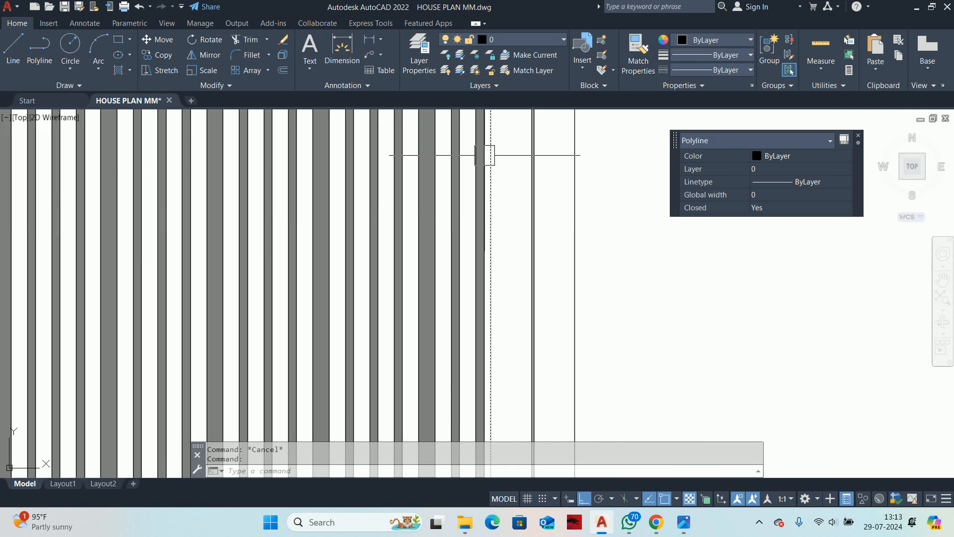
{"action": "middle_click_drag", "start_coordinate": [471, 359], "coordinate": [472, 214]}
{"action": "scroll", "coordinate": [498, 215], "scroll_direction": "down", "scroll_amount": 1}
{"action": "middle_click_drag", "start_coordinate": [481, 431], "coordinate": [513, 199]}
{"action": "scroll", "coordinate": [514, 199], "scroll_direction": "up", "scroll_amount": 3}
{"action": "left_click", "coordinate": [520, 159]}
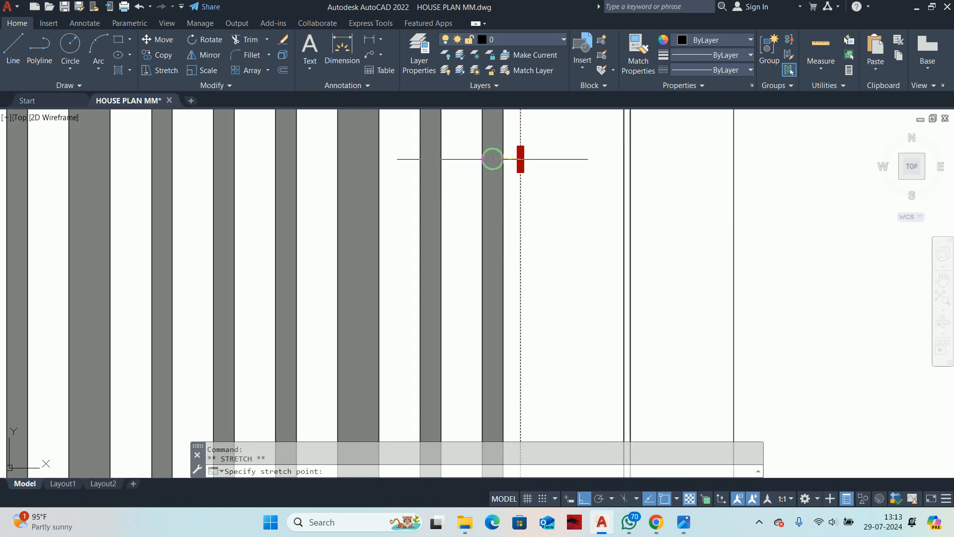
{"action": "left_click", "coordinate": [482, 159]}
{"action": "key", "text": "Escape"}
{"action": "key", "text": "Escape"}
{"action": "scroll", "coordinate": [522, 169], "scroll_direction": "up", "scroll_amount": 2}
{"action": "left_click", "coordinate": [521, 205]}
{"action": "left_click", "coordinate": [439, 161]}
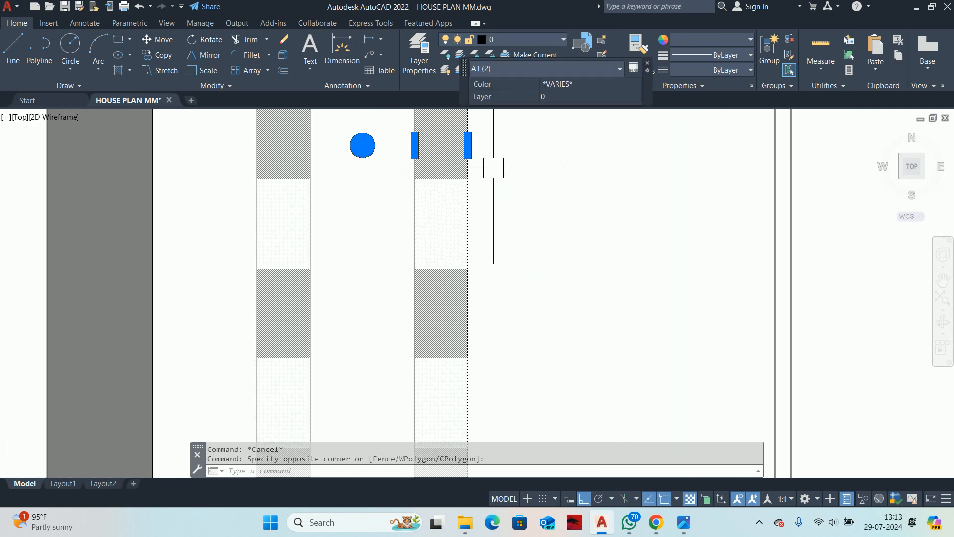
{"action": "scroll", "coordinate": [498, 262], "scroll_direction": "down", "scroll_amount": 3}
{"action": "key", "text": "Escape"}
Step: Delete the last narrow slat's outline and the hatch that fills it and the neighbouring narrow slat
{"action": "scroll", "coordinate": [500, 230], "scroll_direction": "up", "scroll_amount": 3}
{"action": "left_click", "coordinate": [472, 215]}
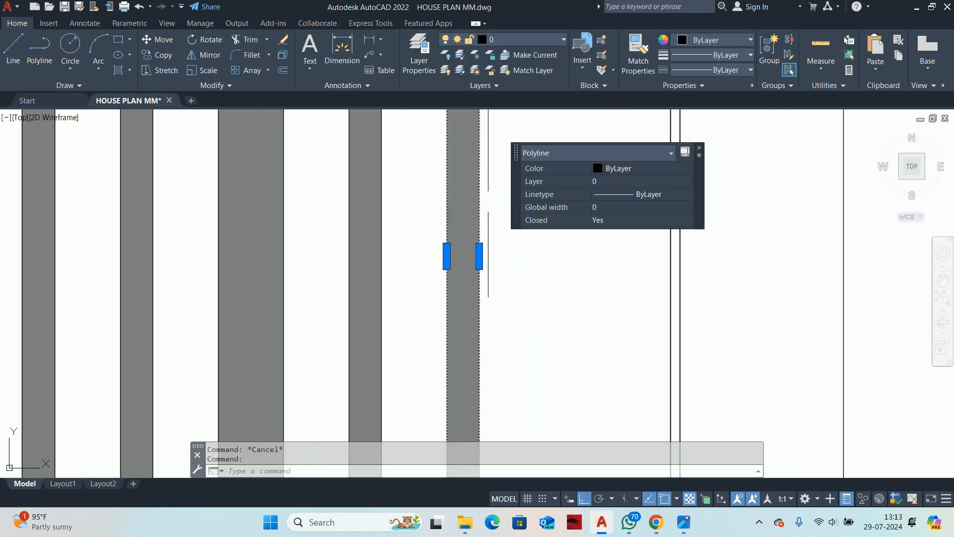
{"action": "key", "text": "Delete"}
{"action": "left_click", "coordinate": [484, 216]}
{"action": "left_click", "coordinate": [473, 228]}
{"action": "key", "text": "Delete"}
{"action": "scroll", "coordinate": [461, 214], "scroll_direction": "down", "scroll_amount": 5}
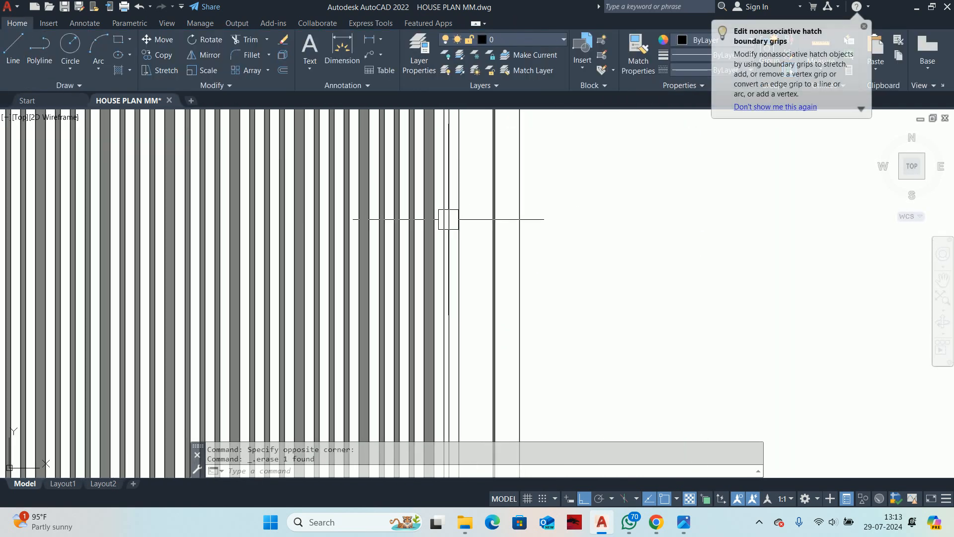
Step: Hatch the one remaining unfilled narrow slat beside the left leaf's inner frame edge
{"action": "scroll", "coordinate": [448, 219], "scroll_direction": "down", "scroll_amount": 3}
{"action": "key", "text": "Escape"}
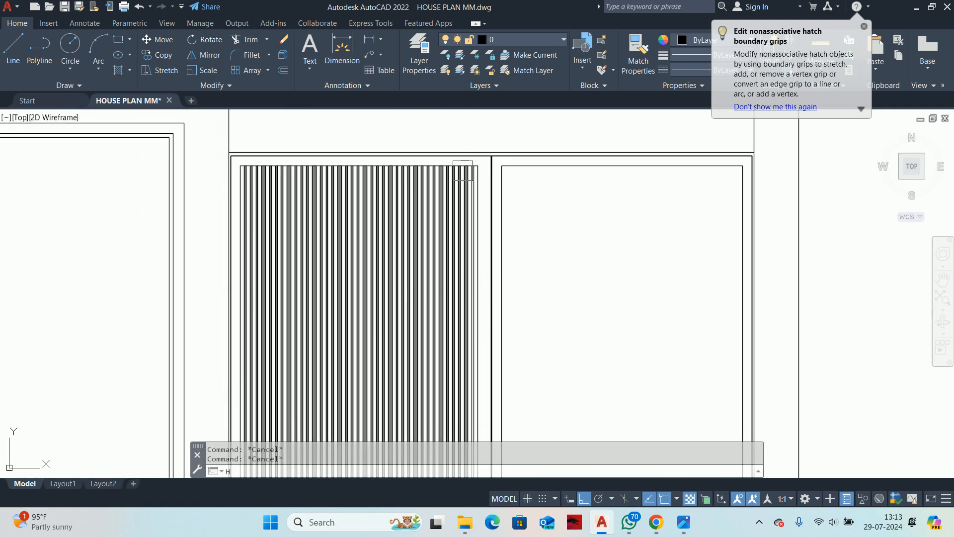
{"action": "key", "text": "Return"}
{"action": "scroll", "coordinate": [462, 170], "scroll_direction": "up", "scroll_amount": 3}
{"action": "left_click", "coordinate": [496, 223]}
{"action": "key", "text": "Return"}
{"action": "key", "text": "Escape"}
Step: Examine the slats and spacing along the left leaf's inner frame edge near the gate centre
{"action": "scroll", "coordinate": [497, 222], "scroll_direction": "down", "scroll_amount": 2}
{"action": "middle_click_drag", "start_coordinate": [514, 238], "coordinate": [480, 128]}
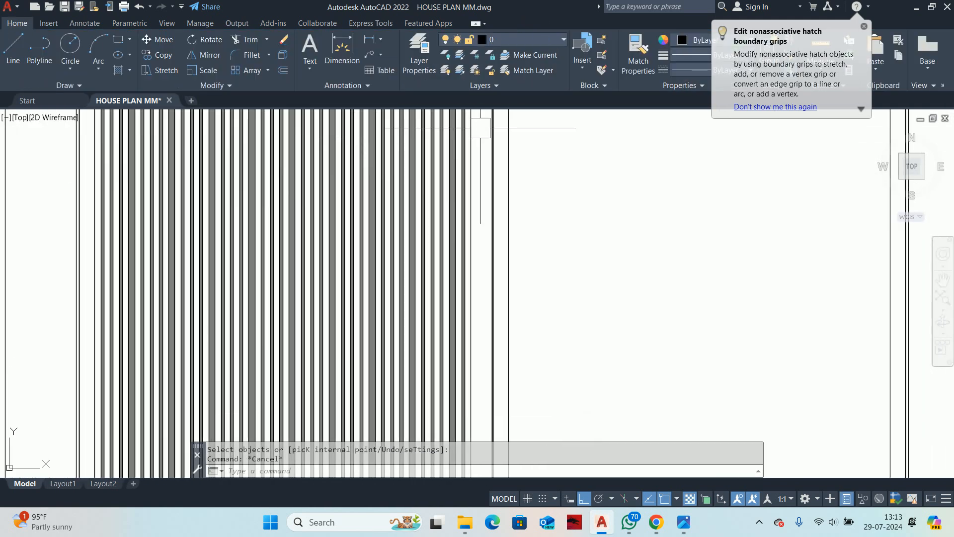
{"action": "scroll", "coordinate": [480, 128], "scroll_direction": "down", "scroll_amount": 4}
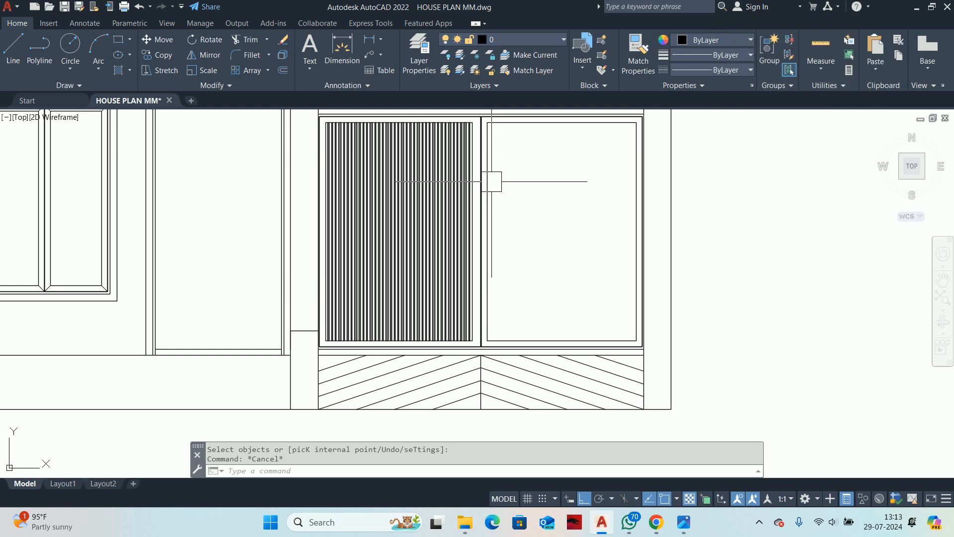
{"action": "key", "text": "Escape"}
{"action": "scroll", "coordinate": [430, 158], "scroll_direction": "up", "scroll_amount": 2}
{"action": "mouse_move", "coordinate": [429, 156]}
{"action": "middle_mouse_down"}
{"action": "mouse_move", "coordinate": [425, 195]}
{"action": "mouse_move", "coordinate": [447, 244]}
{"action": "middle_mouse_up"}
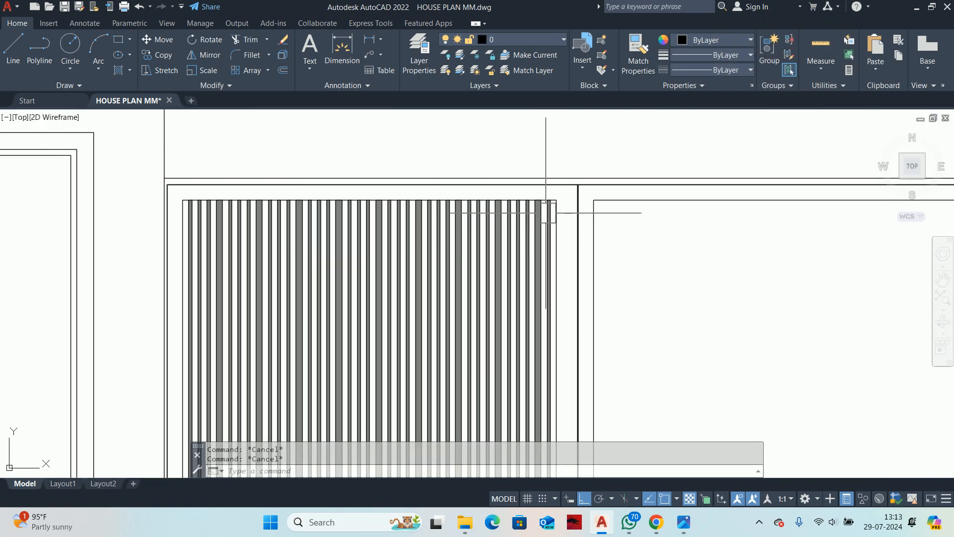
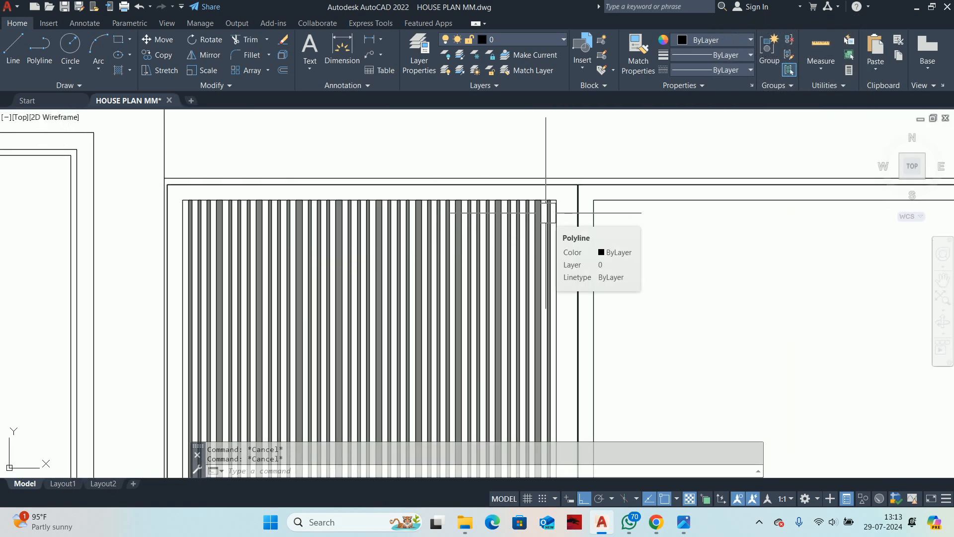
{"action": "middle_click_drag", "start_coordinate": [571, 235], "coordinate": [573, 126]}
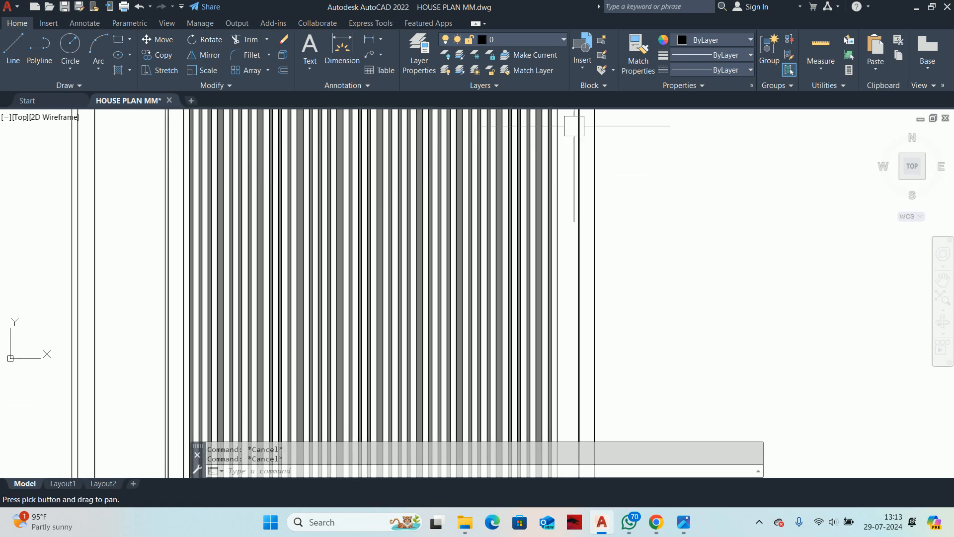
Step: Delete the hatch filling the three narrow slats and one wide slat at the left leaf's outer side
{"action": "scroll", "coordinate": [569, 130], "scroll_direction": "down", "scroll_amount": 1}
{"action": "mouse_move", "coordinate": [569, 202]}
{"action": "middle_mouse_down"}
{"action": "mouse_move", "coordinate": [486, 241]}
{"action": "mouse_move", "coordinate": [476, 282]}
{"action": "middle_mouse_up"}
{"action": "scroll", "coordinate": [526, 241], "scroll_direction": "down", "scroll_amount": 2}
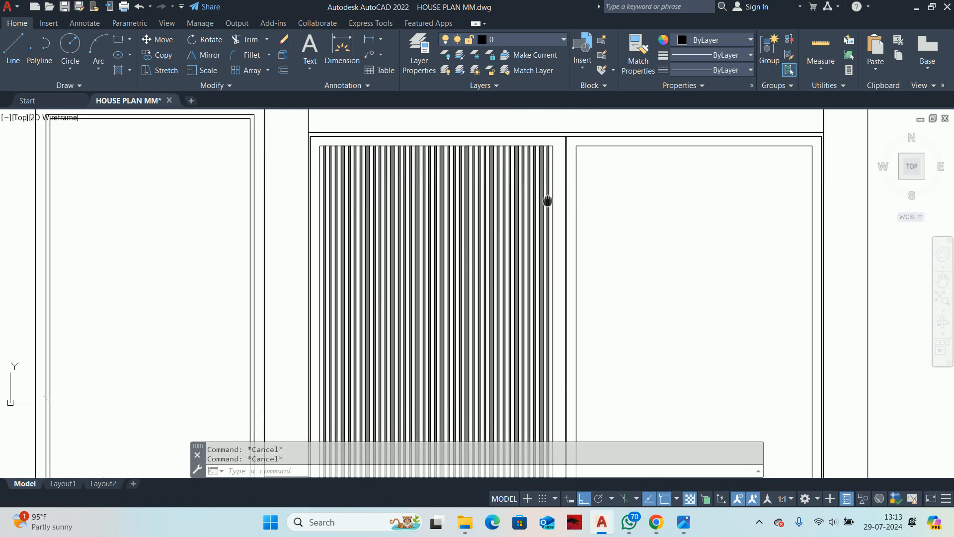
{"action": "middle_click_drag", "start_coordinate": [333, 114], "coordinate": [375, 226]}
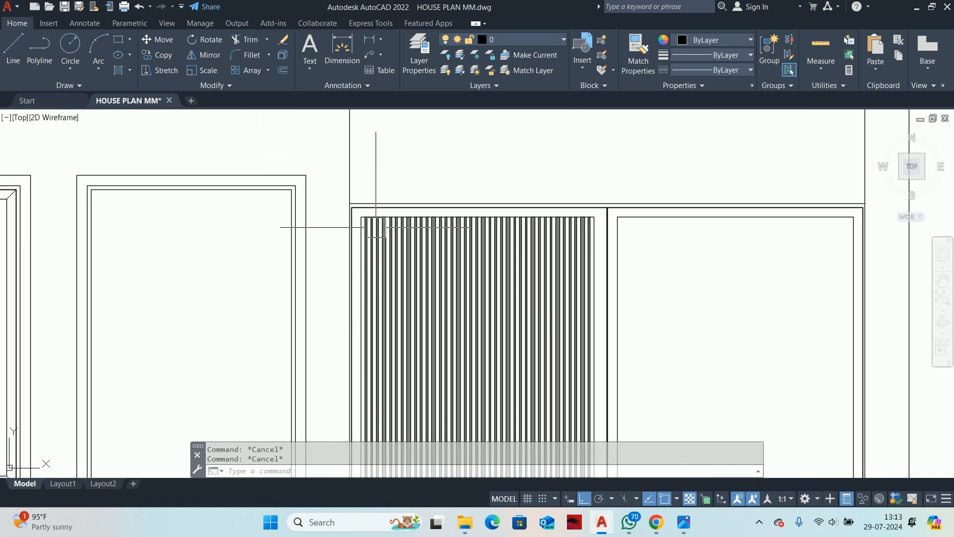
{"action": "scroll", "coordinate": [375, 192], "scroll_direction": "up", "scroll_amount": 2}
{"action": "scroll", "coordinate": [355, 253], "scroll_direction": "up", "scroll_amount": 3}
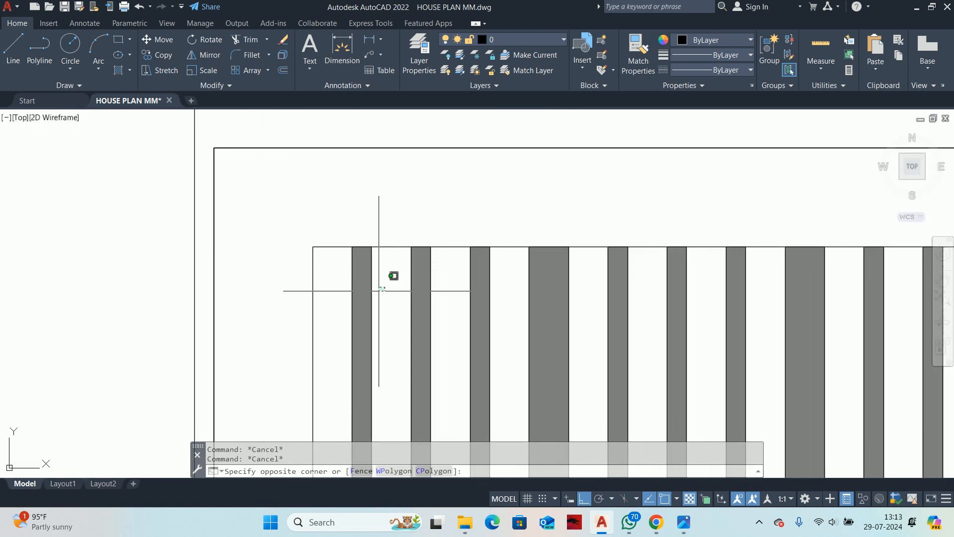
{"action": "scroll", "coordinate": [362, 283], "scroll_direction": "up", "scroll_amount": 2}
{"action": "left_click", "coordinate": [356, 269]}
{"action": "scroll", "coordinate": [356, 266], "scroll_direction": "down", "scroll_amount": 3}
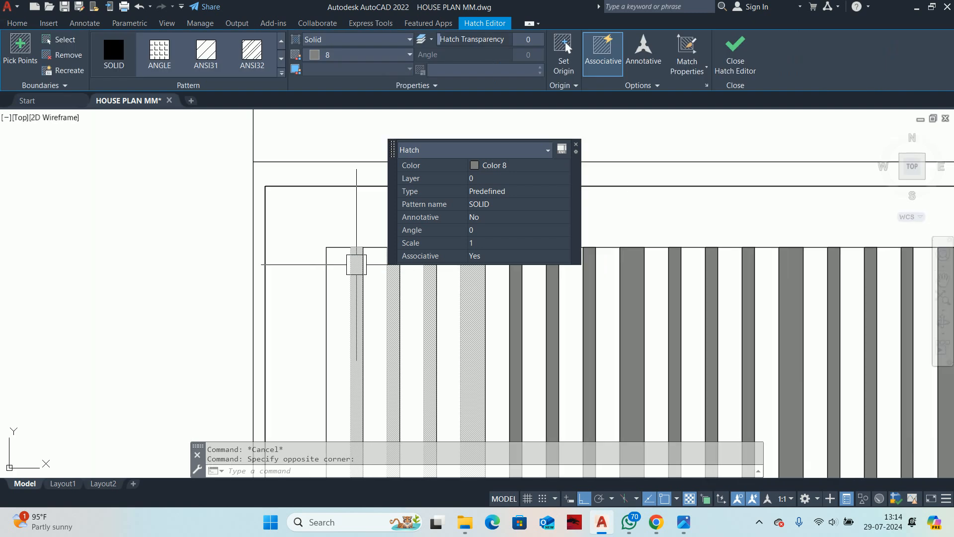
{"action": "key", "text": "Delete"}
{"action": "scroll", "coordinate": [417, 273], "scroll_direction": "down", "scroll_amount": 2}
{"action": "scroll", "coordinate": [393, 280], "scroll_direction": "up", "scroll_amount": 2}
{"action": "key", "text": "Escape"}
{"action": "key", "text": "Escape"}
Step: Delete the outline of the narrow slat closest to the left leaf's outer frame edge
{"action": "left_click", "coordinate": [397, 274]}
{"action": "scroll", "coordinate": [398, 273], "scroll_direction": "down", "scroll_amount": 2}
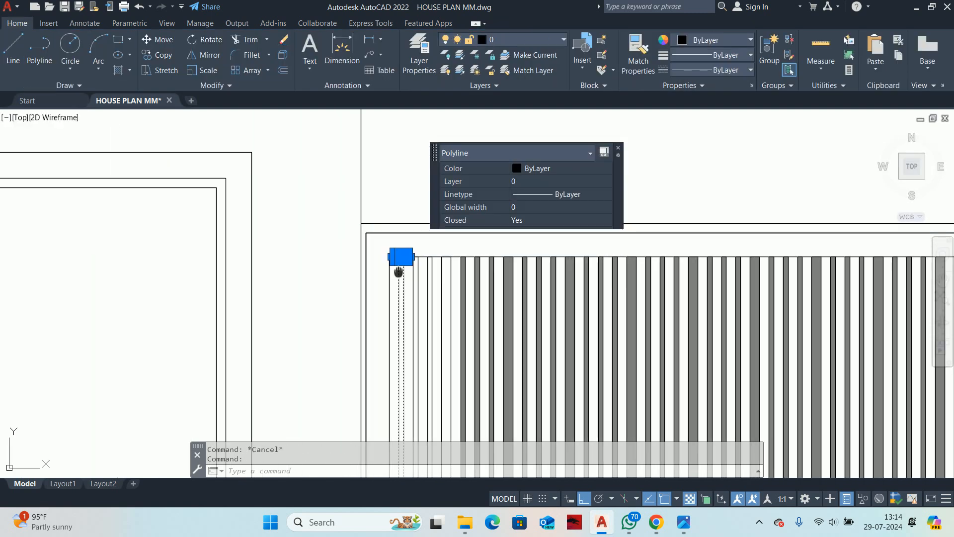
{"action": "middle_click_drag", "start_coordinate": [398, 273], "coordinate": [342, 270]}
{"action": "key", "text": "Delete"}
Step: Move all remaining slats and their hatches in the left leaf horizontally toward its outer frame edge
{"action": "scroll", "coordinate": [351, 255], "scroll_direction": "down", "scroll_amount": 2}
{"action": "scroll", "coordinate": [724, 258], "scroll_direction": "up", "scroll_amount": 2}
{"action": "scroll", "coordinate": [649, 278], "scroll_direction": "up", "scroll_amount": 2}
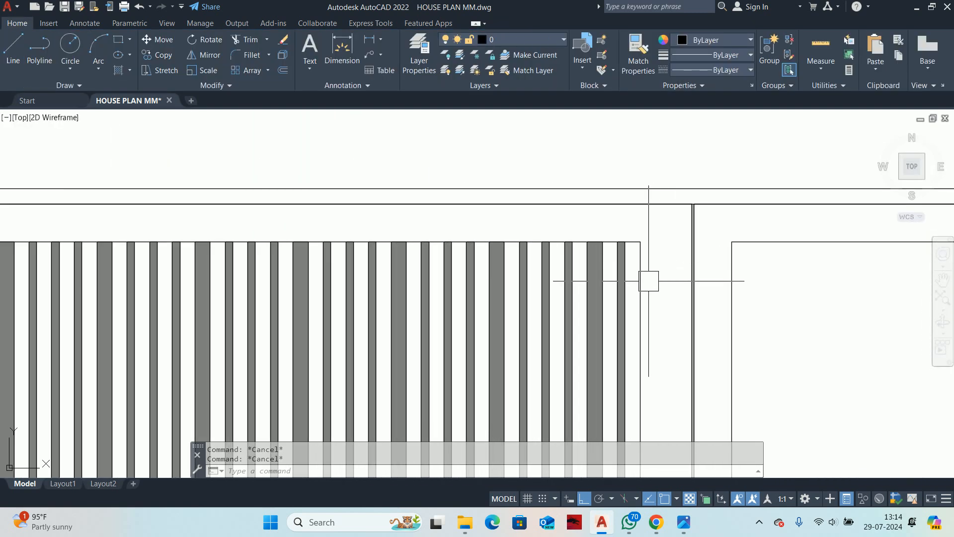
{"action": "key", "text": "Escape"}
{"action": "type", "text": "m"}
{"action": "key", "text": "Return"}
{"action": "scroll", "coordinate": [626, 288], "scroll_direction": "up", "scroll_amount": 3}
{"action": "scroll", "coordinate": [646, 270], "scroll_direction": "down", "scroll_amount": 5}
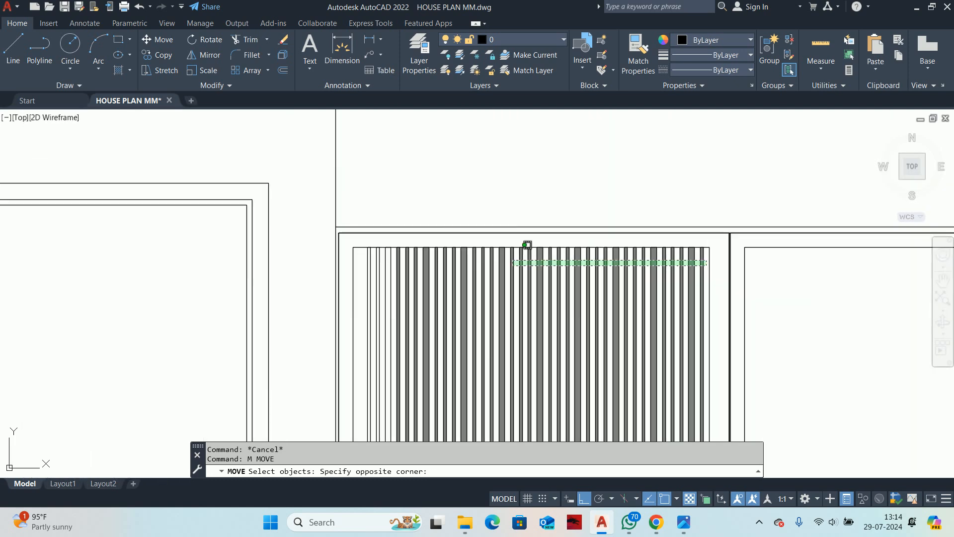
{"action": "left_click", "coordinate": [368, 254]}
{"action": "key", "text": "Return"}
{"action": "left_click", "coordinate": [453, 173]}
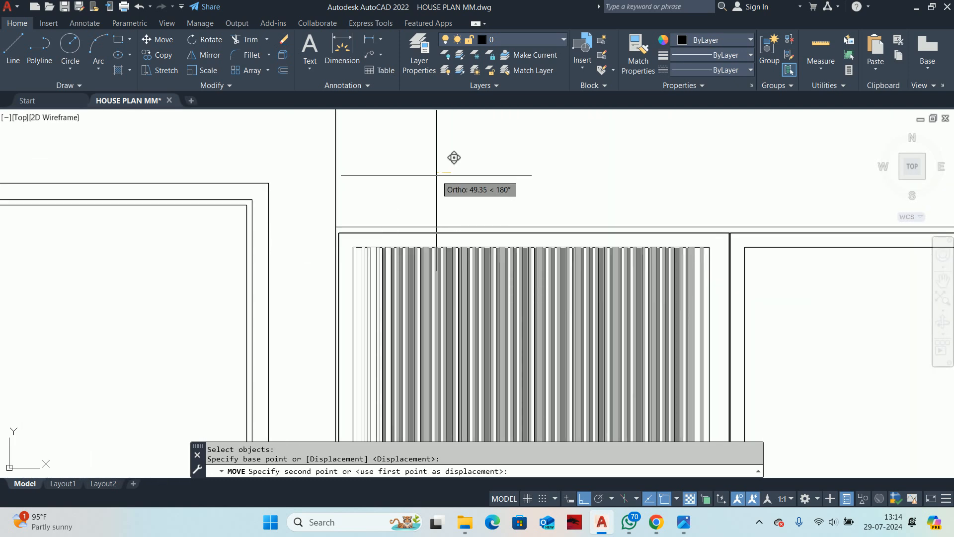
{"action": "type", "text": "0"}
{"action": "key", "text": "Return"}
{"action": "key", "text": "Escape"}
{"action": "key", "text": "Escape"}
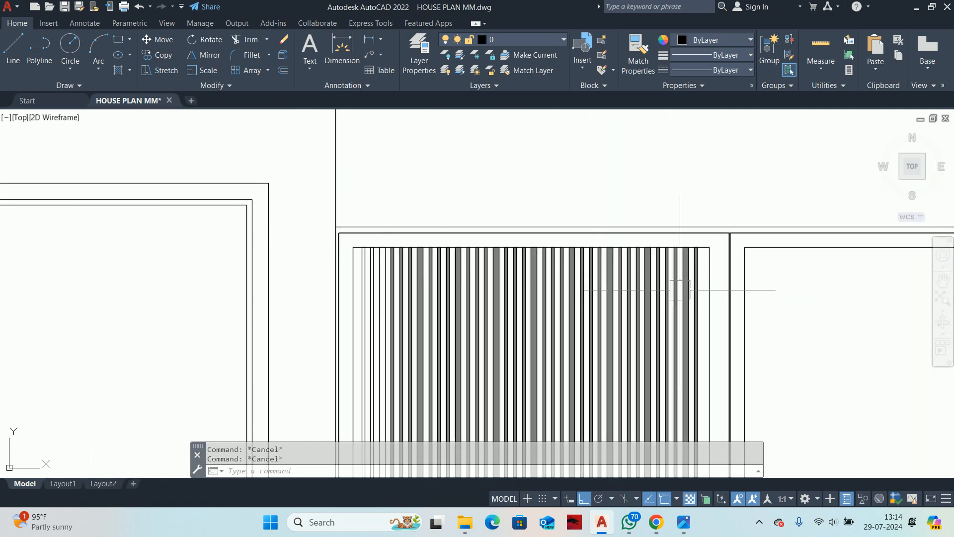
Step: Copy an unfilled narrow slat outline to just past the last filled slat near the gate centre, matching the slat spacing
{"action": "key", "text": "Return"}
{"action": "scroll", "coordinate": [554, 270], "scroll_direction": "up", "scroll_amount": 3}
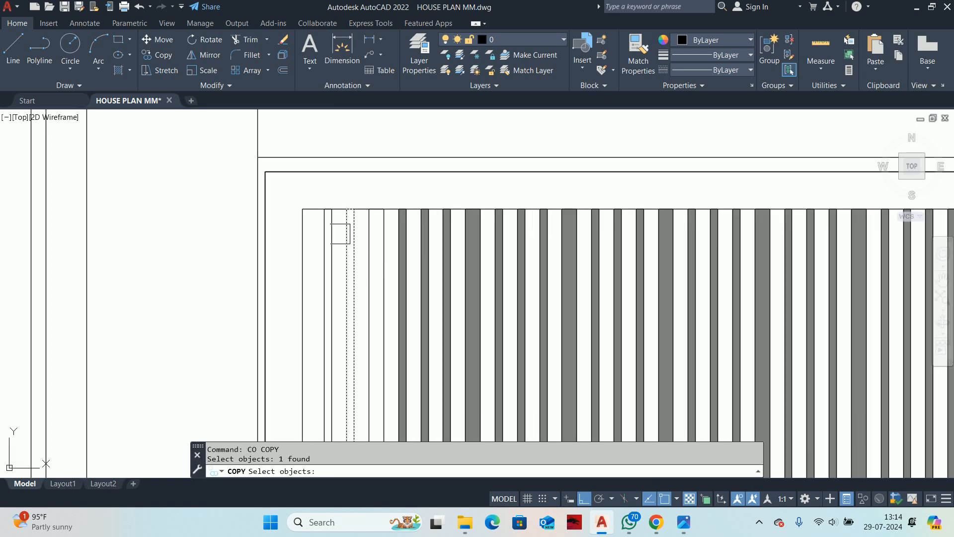
{"action": "scroll", "coordinate": [342, 227], "scroll_direction": "up", "scroll_amount": 2}
{"action": "key", "text": "Return"}
{"action": "left_click", "coordinate": [314, 183]}
{"action": "scroll", "coordinate": [636, 239], "scroll_direction": "down", "scroll_amount": 2}
{"action": "middle_click_drag", "start_coordinate": [646, 240], "coordinate": [366, 243]}
{"action": "scroll", "coordinate": [417, 246], "scroll_direction": "down", "scroll_amount": 2}
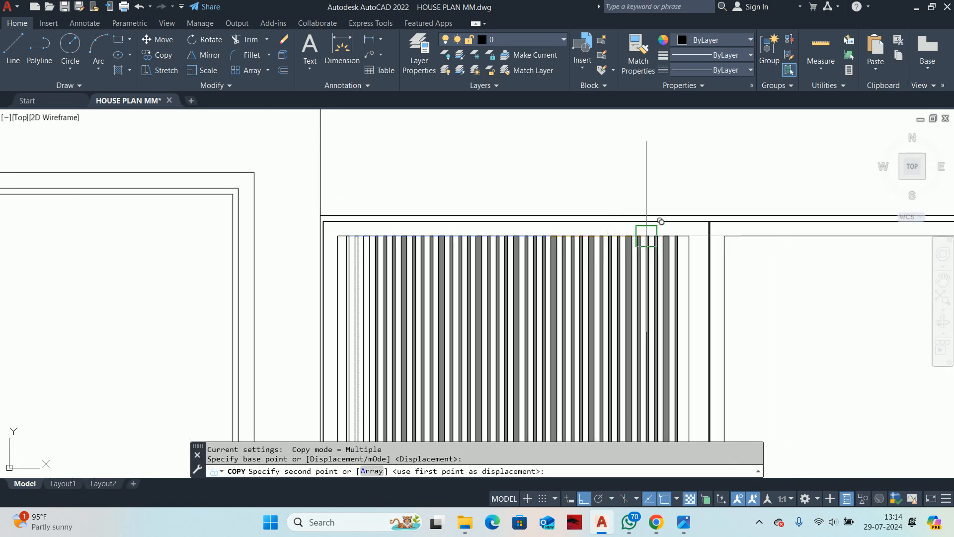
{"action": "scroll", "coordinate": [646, 236], "scroll_direction": "up", "scroll_amount": 4}
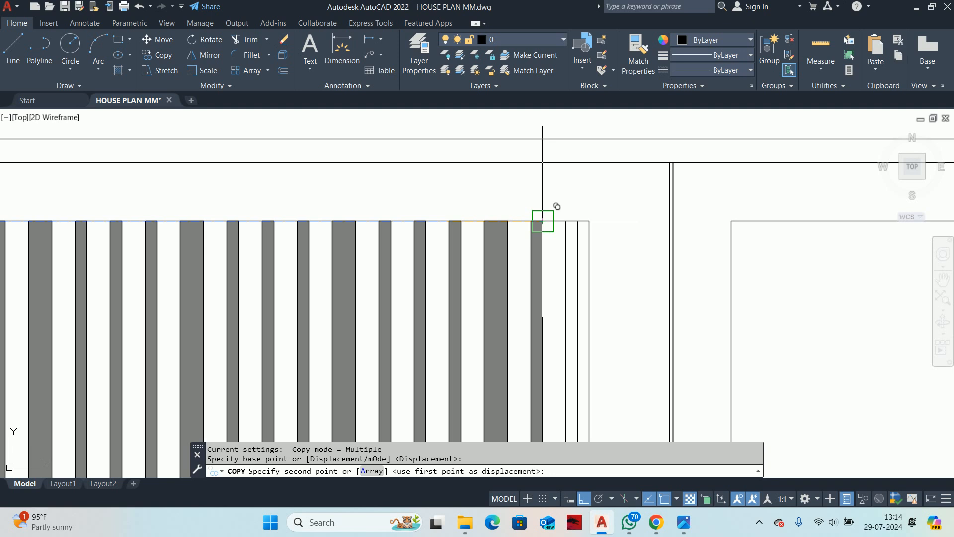
{"action": "key", "text": "Escape"}
{"action": "key", "text": "Escape"}
{"action": "key", "text": "Escape"}
{"action": "scroll", "coordinate": [616, 243], "scroll_direction": "down", "scroll_amount": 2}
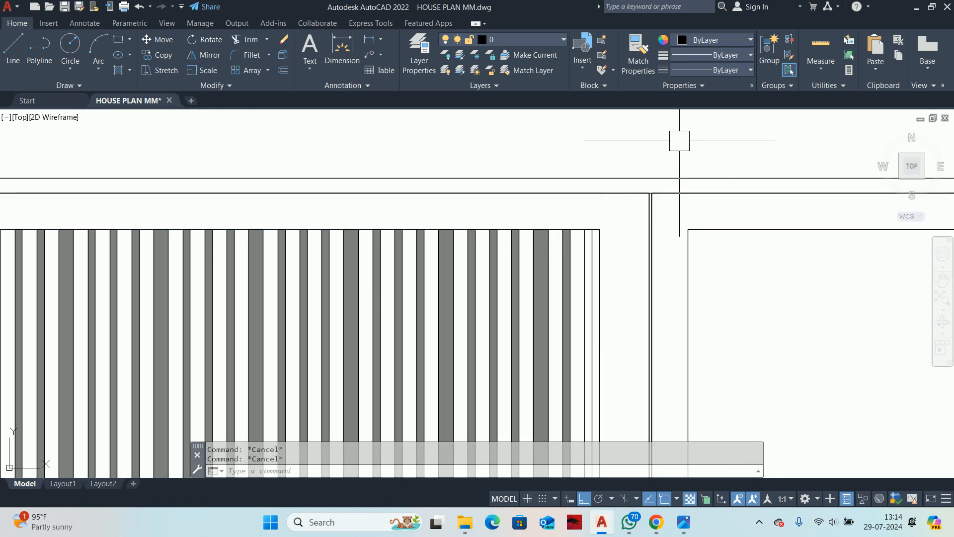
Step: Measure the gaps between the end slats and the inner frame edges on both sides of the left leaf
{"action": "left_click", "coordinate": [820, 48]}
{"action": "scroll", "coordinate": [568, 209], "scroll_direction": "up", "scroll_amount": 2}
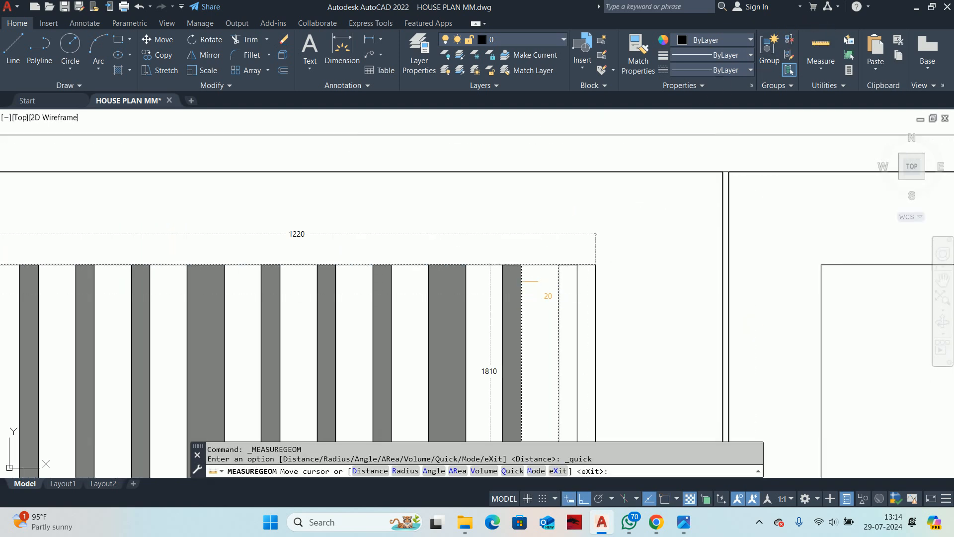
{"action": "key", "text": "Escape"}
{"action": "key", "text": "Escape"}
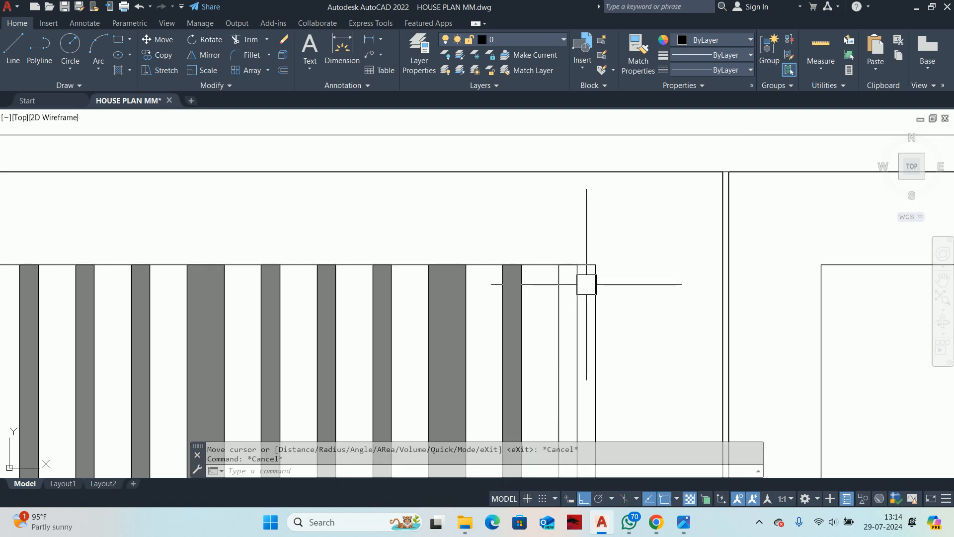
{"action": "scroll", "coordinate": [586, 284], "scroll_direction": "down", "scroll_amount": 4}
{"action": "scroll", "coordinate": [269, 285], "scroll_direction": "up", "scroll_amount": 3}
{"action": "middle_click_drag", "start_coordinate": [264, 290], "coordinate": [454, 281]}
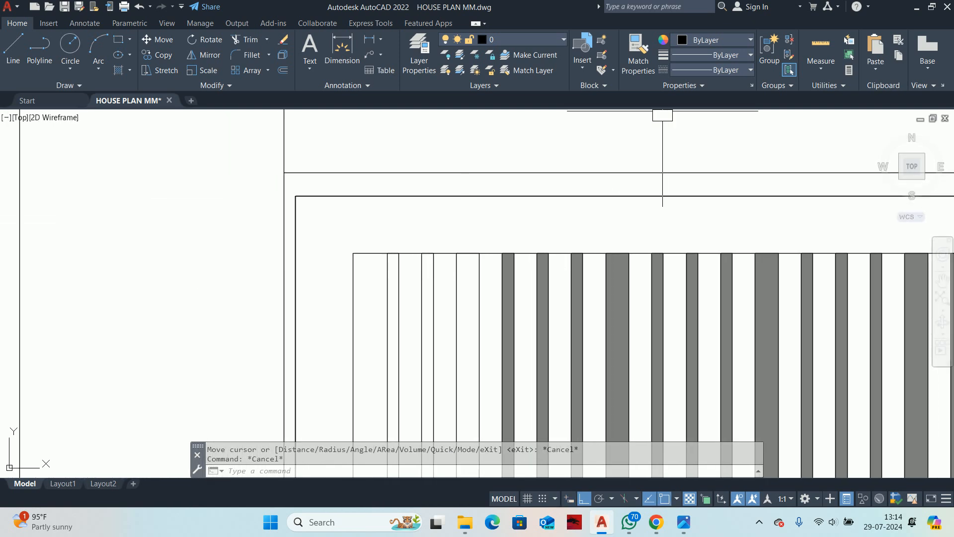
{"action": "left_click", "coordinate": [821, 45]}
{"action": "scroll", "coordinate": [394, 277], "scroll_direction": "down", "scroll_amount": 3}
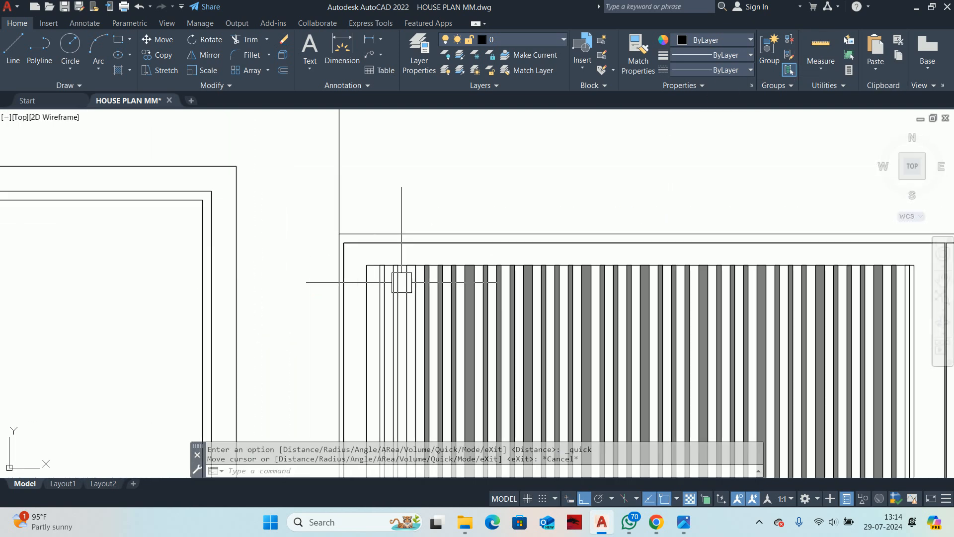
{"action": "scroll", "coordinate": [517, 255], "scroll_direction": "down", "scroll_amount": 2}
{"action": "key", "text": "Escape"}
Step: Move the left leaf's whole row of slats and hatches 10 mm toward the leaf's outer frame edge
{"action": "type", "text": "m"}
{"action": "key", "text": "Return"}
{"action": "scroll", "coordinate": [662, 203], "scroll_direction": "up", "scroll_amount": 5}
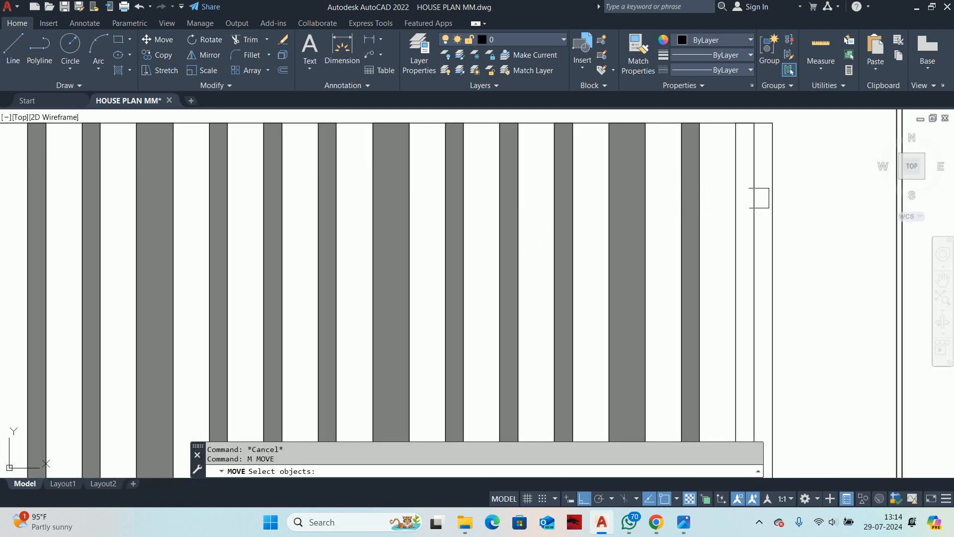
{"action": "left_click", "coordinate": [728, 196]}
{"action": "scroll", "coordinate": [728, 196], "scroll_direction": "down", "scroll_amount": 2}
{"action": "scroll", "coordinate": [437, 181], "scroll_direction": "up", "scroll_amount": 3}
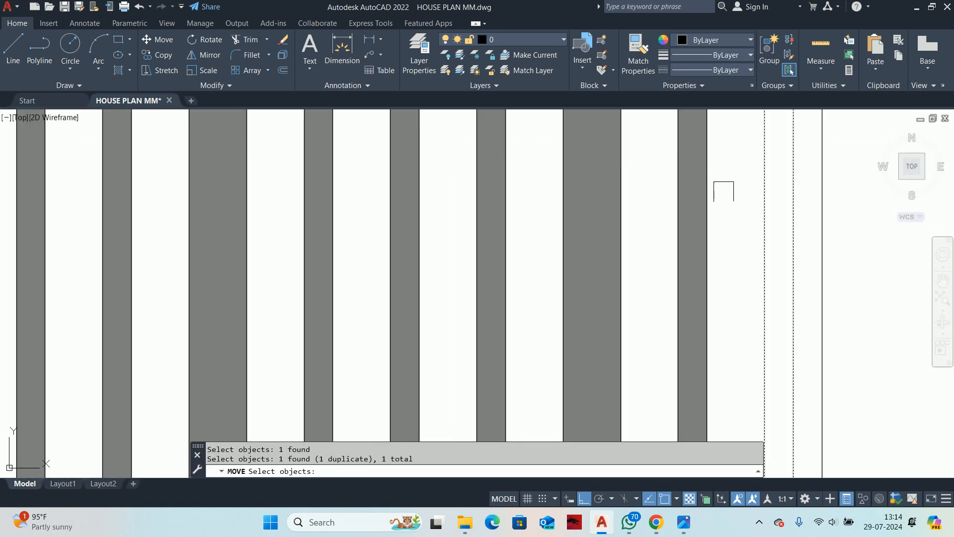
{"action": "left_click", "coordinate": [724, 192]}
{"action": "scroll", "coordinate": [490, 186], "scroll_direction": "down", "scroll_amount": 4}
{"action": "middle_click_drag", "start_coordinate": [398, 194], "coordinate": [877, 204]}
{"action": "scroll", "coordinate": [375, 191], "scroll_direction": "down", "scroll_amount": 5}
{"action": "middle_click_drag", "start_coordinate": [166, 197], "coordinate": [429, 219]}
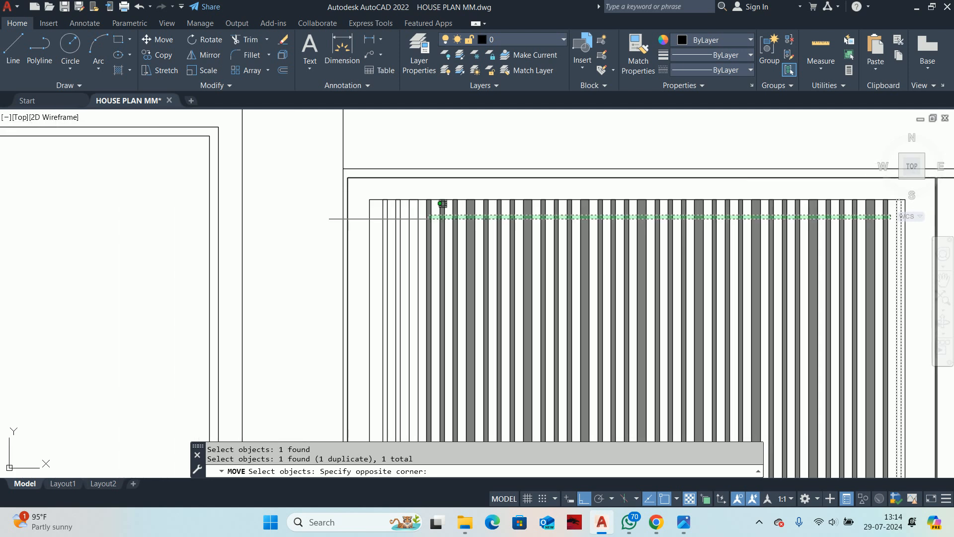
{"action": "left_click", "coordinate": [386, 198]}
{"action": "key", "text": "Return"}
{"action": "left_click", "coordinate": [448, 146]}
{"action": "type", "text": "1"}
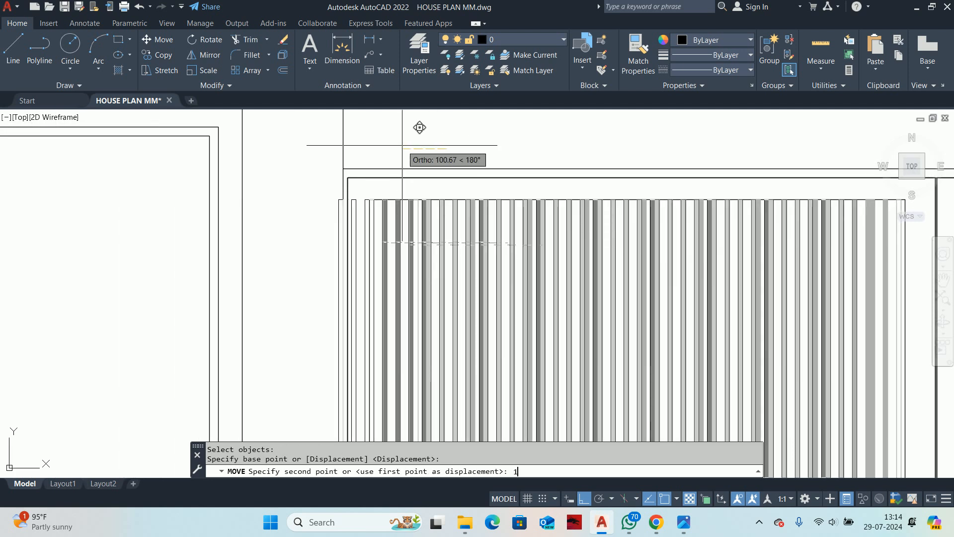
{"action": "type", "text": "0"}
{"action": "key", "text": "Escape"}
{"action": "key", "text": "Escape"}
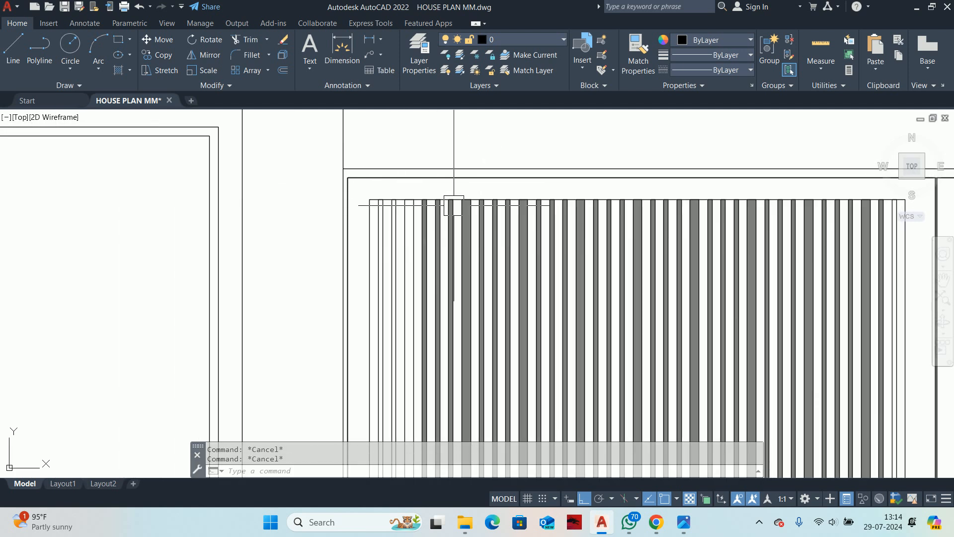
Step: Fill the left leaf's four unfilled slats, one near the gate centre and three at the outer side, with solid colour 8 hatch
{"action": "key", "text": "Return"}
{"action": "middle_click_drag", "start_coordinate": [895, 240], "coordinate": [560, 219]}
{"action": "left_click", "coordinate": [560, 217]}
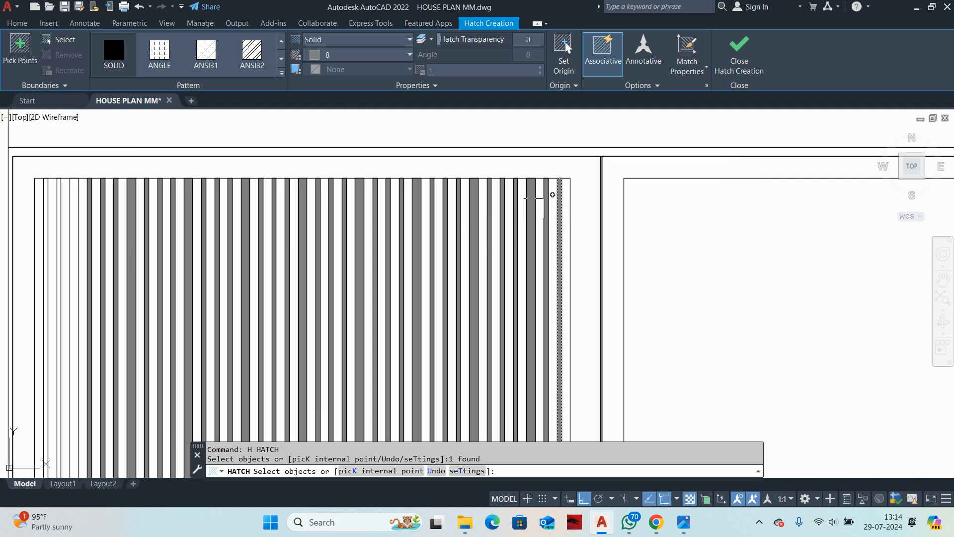
{"action": "scroll", "coordinate": [137, 240], "scroll_direction": "down", "scroll_amount": 1}
{"action": "middle_click_drag", "start_coordinate": [136, 240], "coordinate": [374, 239]}
{"action": "scroll", "coordinate": [264, 213], "scroll_direction": "up", "scroll_amount": 4}
{"action": "left_click", "coordinate": [488, 200]}
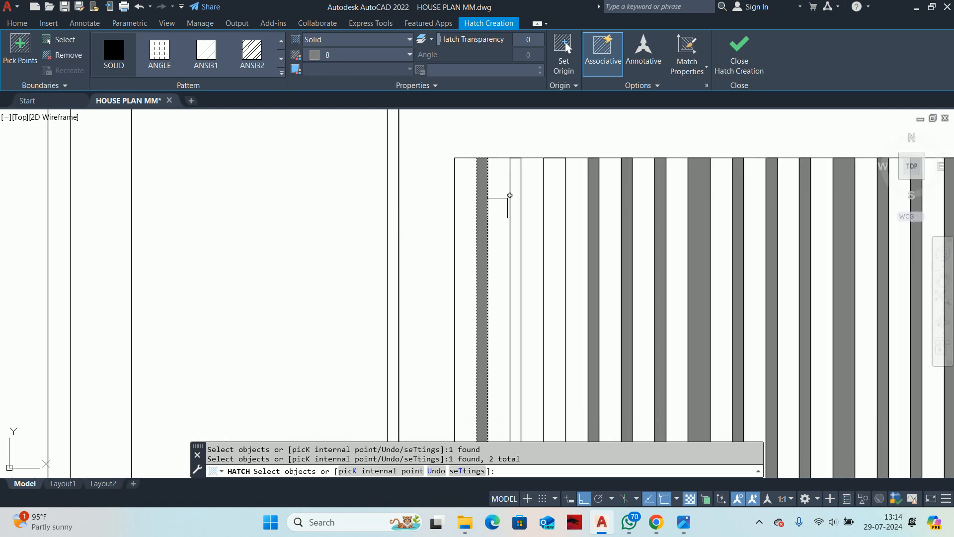
{"action": "left_click", "coordinate": [512, 198]}
{"action": "left_click", "coordinate": [543, 202]}
{"action": "scroll", "coordinate": [328, 210], "scroll_direction": "down", "scroll_amount": 2}
{"action": "key", "text": "Escape"}
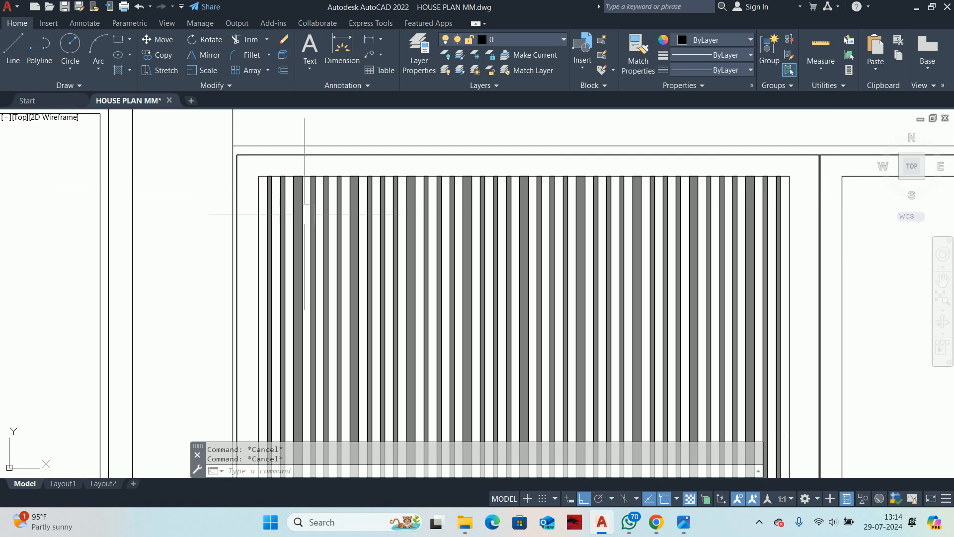
{"action": "scroll", "coordinate": [305, 214], "scroll_direction": "down", "scroll_amount": 4}
{"action": "scroll", "coordinate": [454, 212], "scroll_direction": "down", "scroll_amount": 2}
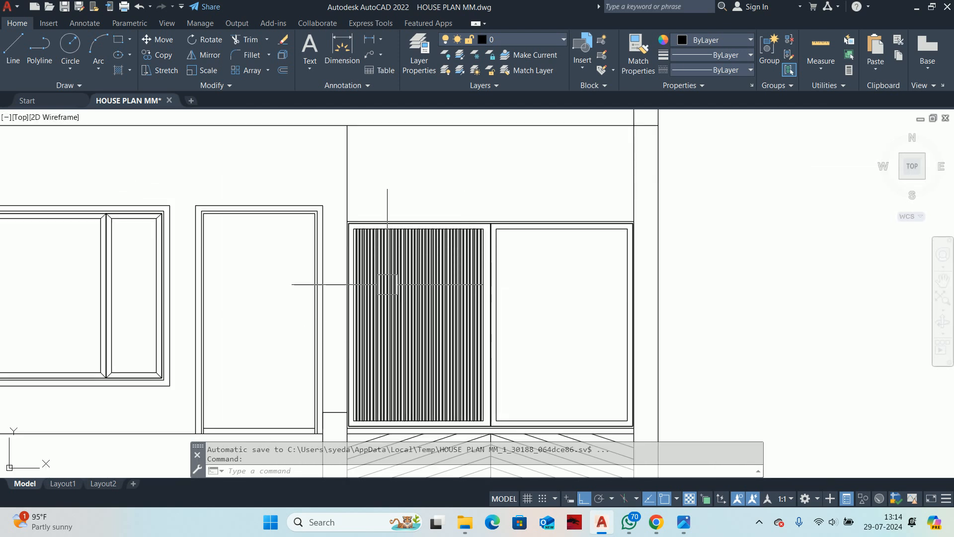
{"action": "key", "text": "Escape"}
{"action": "key", "text": "Escape"}
{"action": "type", "text": "mi"}
{"action": "key", "text": "Return"}
{"action": "scroll", "coordinate": [482, 241], "scroll_direction": "up", "scroll_amount": 8}
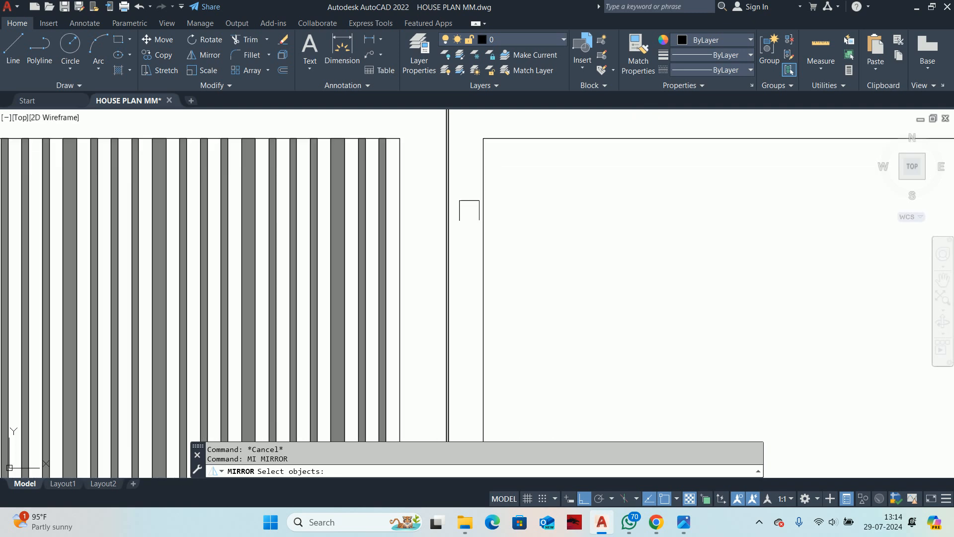
{"action": "key", "text": "Escape"}
{"action": "key", "text": "Escape"}
{"action": "scroll", "coordinate": [496, 229], "scroll_direction": "up", "scroll_amount": 4}
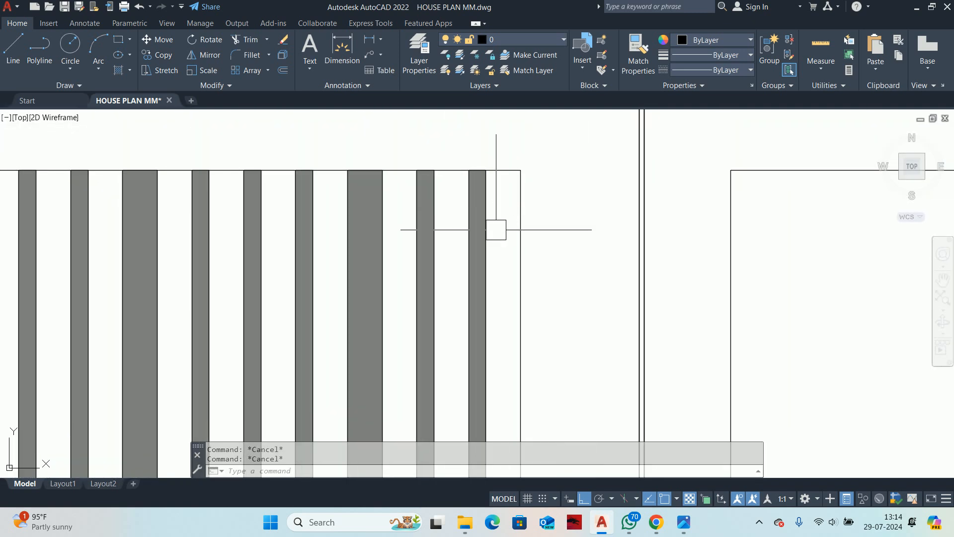
{"action": "scroll", "coordinate": [517, 244], "scroll_direction": "down", "scroll_amount": 5}
{"action": "scroll", "coordinate": [487, 231], "scroll_direction": "up", "scroll_amount": 4}
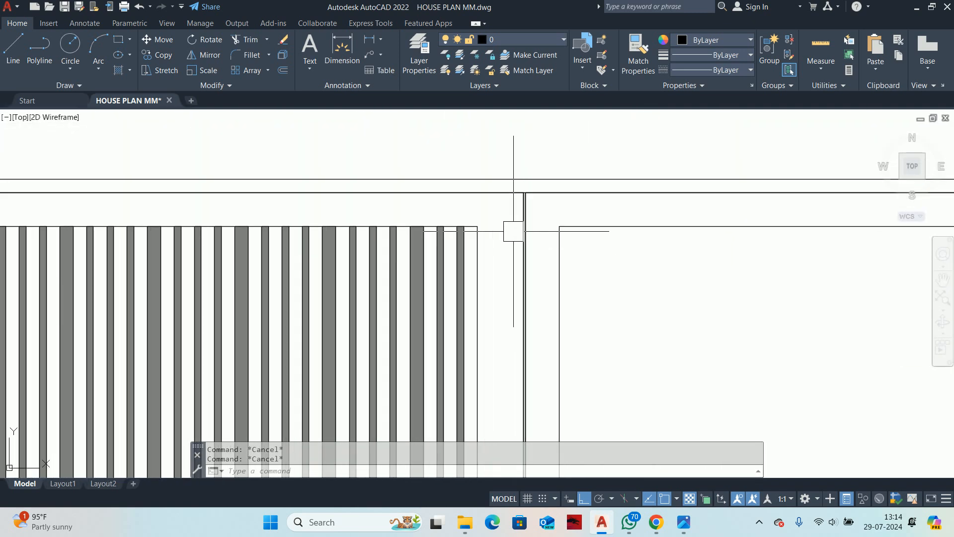
Step: Mirror all the left leaf's slats and hatches about the gate's vertical centre line into the right leaf, keeping the originals
{"action": "middle_click_drag", "start_coordinate": [448, 263], "coordinate": [489, 279]}
{"action": "type", "text": "mi"}
{"action": "key", "text": "Return"}
{"action": "scroll", "coordinate": [488, 279], "scroll_direction": "up", "scroll_amount": 4}
{"action": "left_click", "coordinate": [485, 285]}
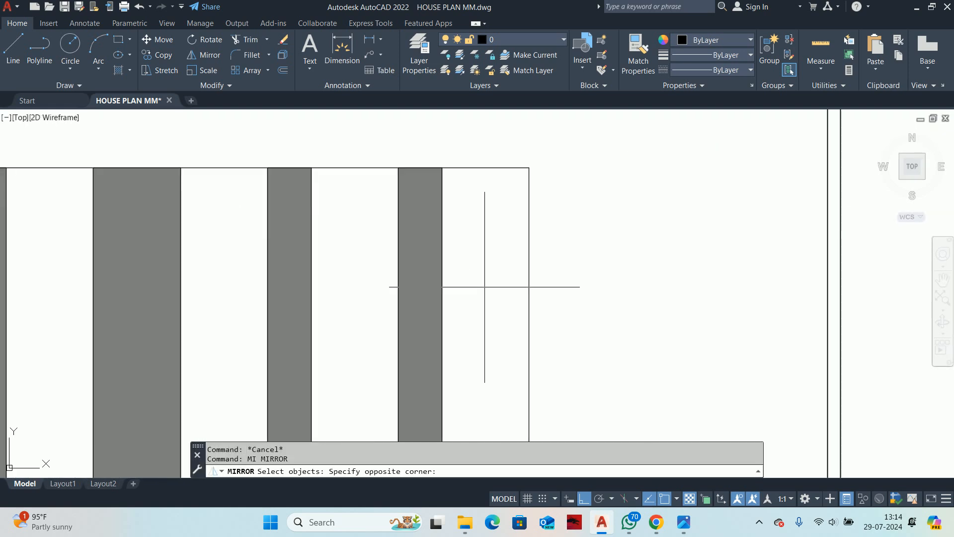
{"action": "scroll", "coordinate": [183, 219], "scroll_direction": "down", "scroll_amount": 6}
{"action": "middle_click_drag", "start_coordinate": [129, 224], "coordinate": [704, 235]}
{"action": "scroll", "coordinate": [641, 227], "scroll_direction": "down", "scroll_amount": 5}
{"action": "scroll", "coordinate": [368, 231], "scroll_direction": "up", "scroll_amount": 4}
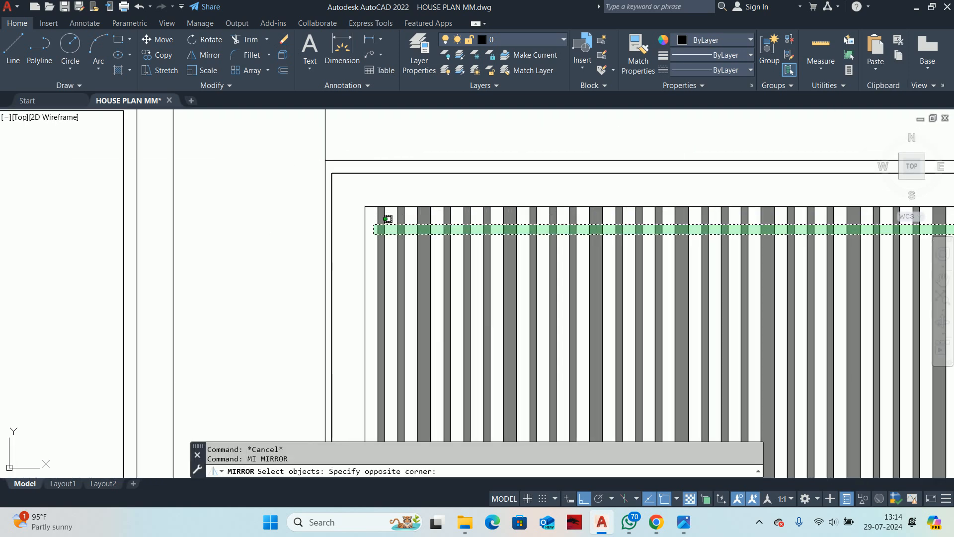
{"action": "left_click", "coordinate": [365, 224]}
{"action": "scroll", "coordinate": [366, 224], "scroll_direction": "down", "scroll_amount": 5}
{"action": "key", "text": "Return"}
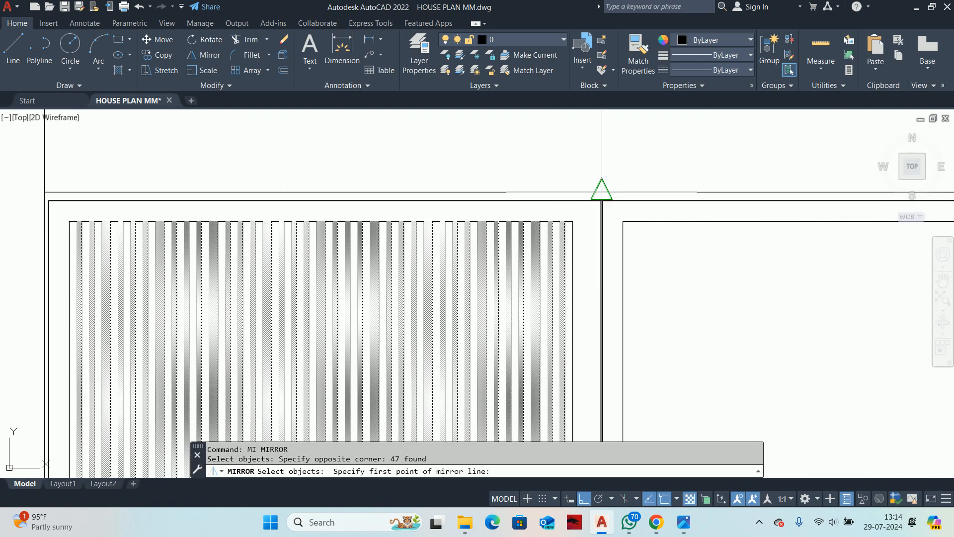
{"action": "left_click", "coordinate": [601, 192]}
{"action": "left_click", "coordinate": [593, 149]}
{"action": "key", "text": "Return"}
{"action": "key", "text": "Escape"}
{"action": "scroll", "coordinate": [586, 205], "scroll_direction": "down", "scroll_amount": 4}
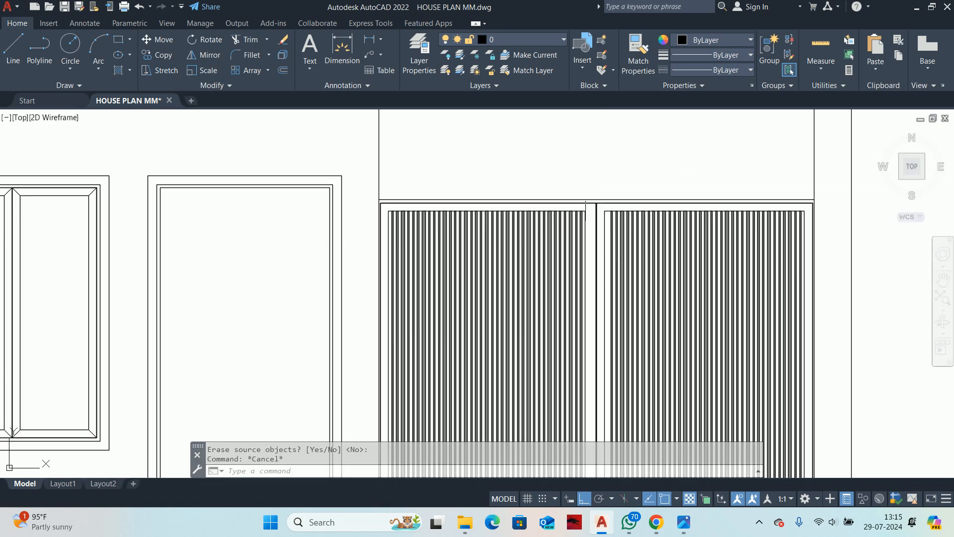
Step: Delete the right leaf's inner frame rectangle around the slats
{"action": "key", "text": "Escape"}
{"action": "scroll", "coordinate": [591, 214], "scroll_direction": "up", "scroll_amount": 4}
{"action": "scroll", "coordinate": [579, 209], "scroll_direction": "up", "scroll_amount": 3}
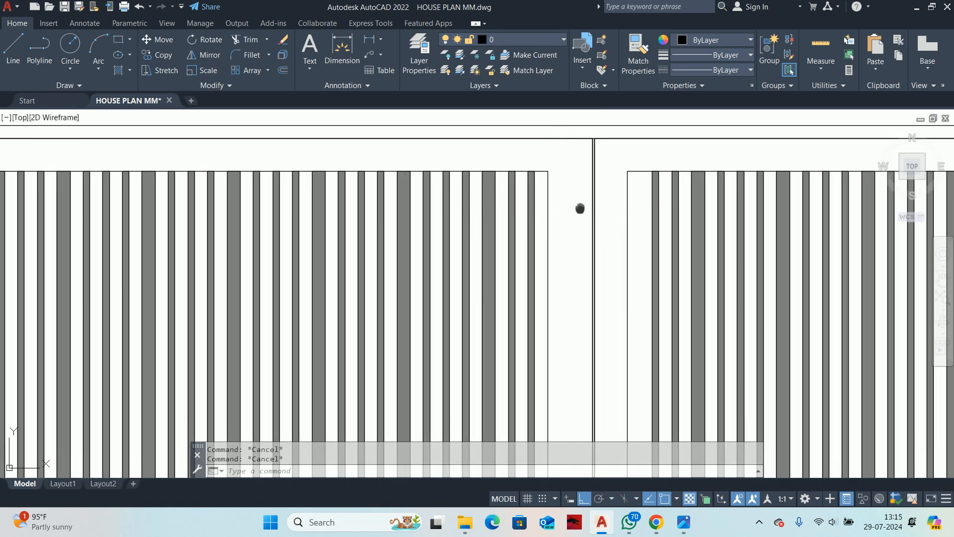
{"action": "left_click", "coordinate": [580, 299]}
{"action": "left_click", "coordinate": [583, 288]}
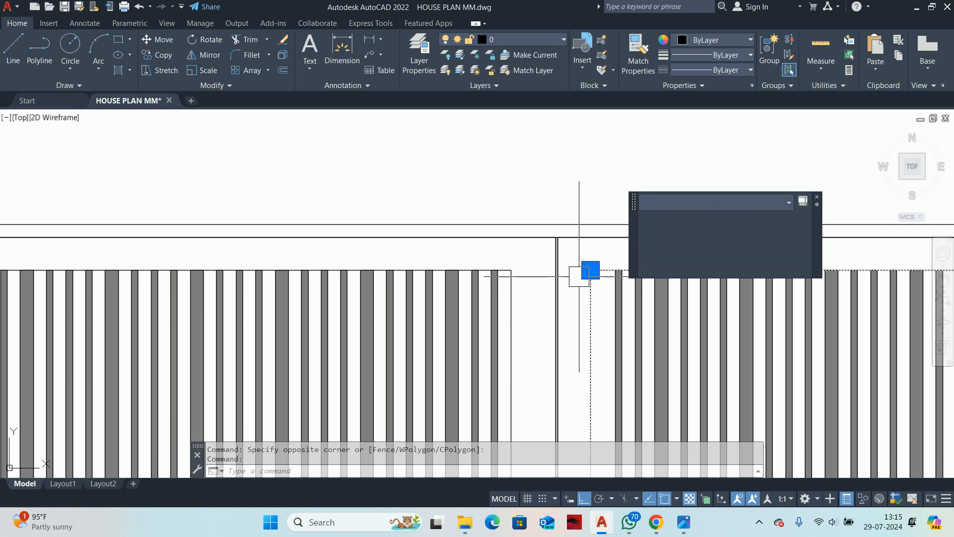
{"action": "key", "text": "Delete"}
Step: Mirror the left leaf's inner frame rectangle about the gate's vertical centre line into the right leaf, keeping the original
{"action": "type", "text": "MI"}
{"action": "key", "text": "Return"}
{"action": "left_click", "coordinate": [521, 279]}
{"action": "key", "text": "Return"}
{"action": "scroll", "coordinate": [555, 217], "scroll_direction": "up", "scroll_amount": 4}
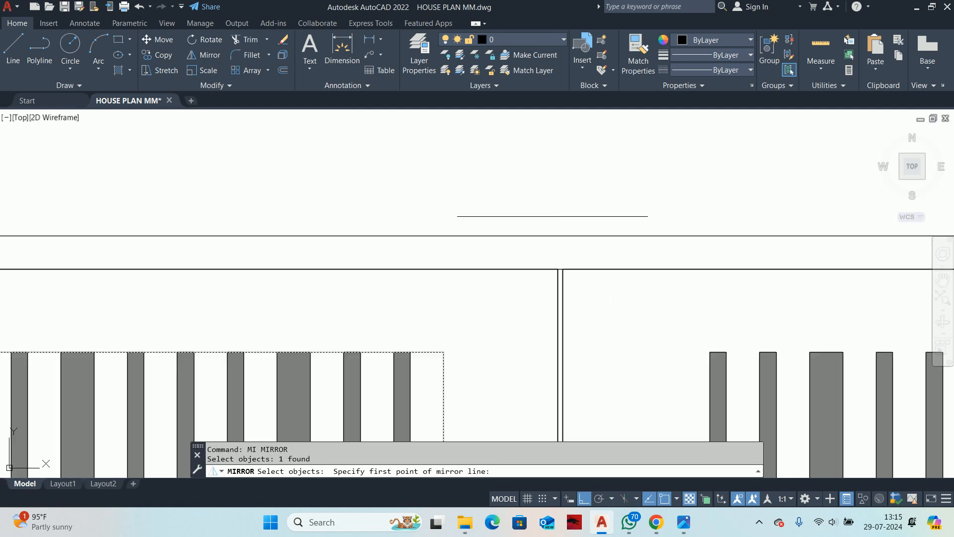
{"action": "left_click", "coordinate": [560, 235]}
{"action": "left_click", "coordinate": [563, 198]}
{"action": "key", "text": "Return"}
{"action": "key", "text": "Escape"}
{"action": "key", "text": "Escape"}
{"action": "scroll", "coordinate": [556, 230], "scroll_direction": "down", "scroll_amount": 10}
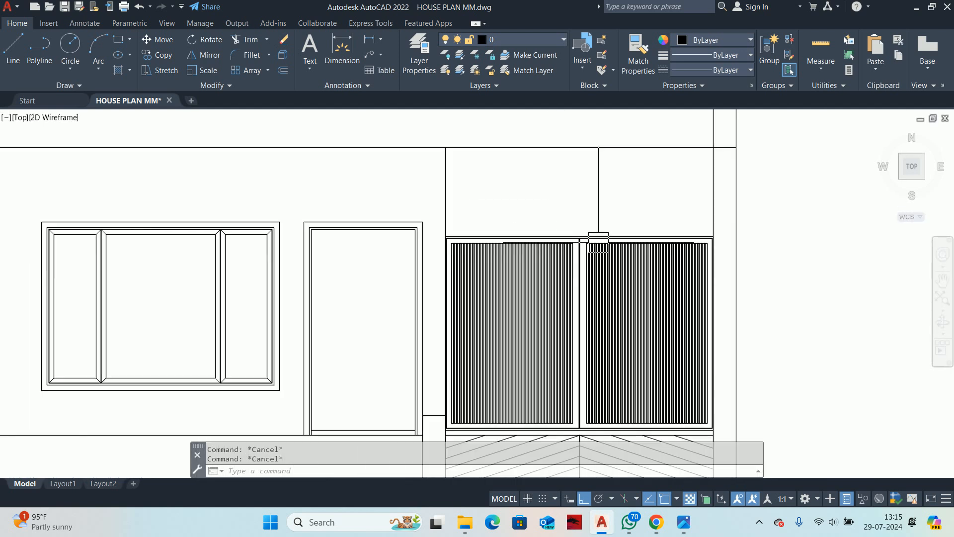
Step: Hatch the frame borders of both gate leaves with a solid fill, using the outer and inner frame rectangles as boundaries
{"action": "middle_click_drag", "start_coordinate": [542, 269], "coordinate": [535, 268]}
{"action": "scroll", "coordinate": [528, 266], "scroll_direction": "up", "scroll_amount": 4}
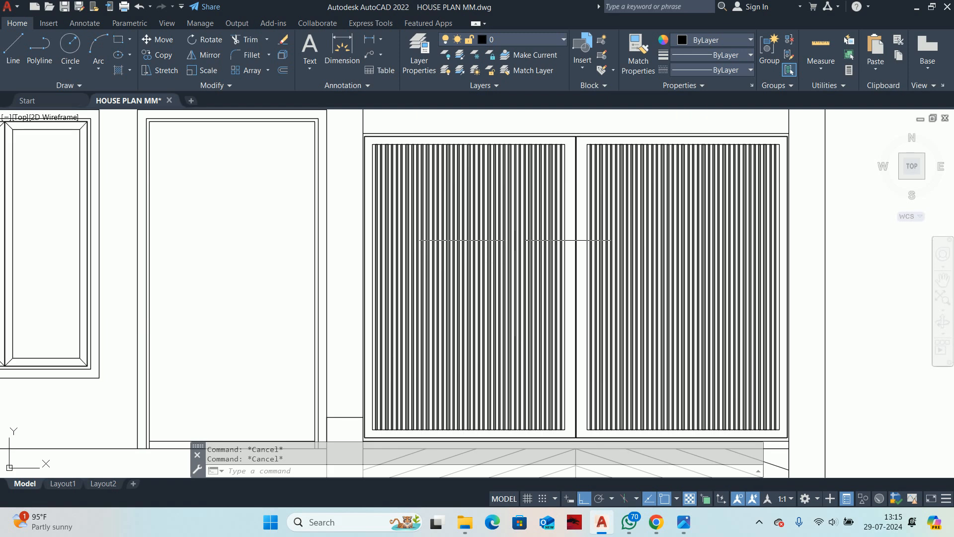
{"action": "key", "text": "Return"}
{"action": "scroll", "coordinate": [569, 148], "scroll_direction": "up", "scroll_amount": 2}
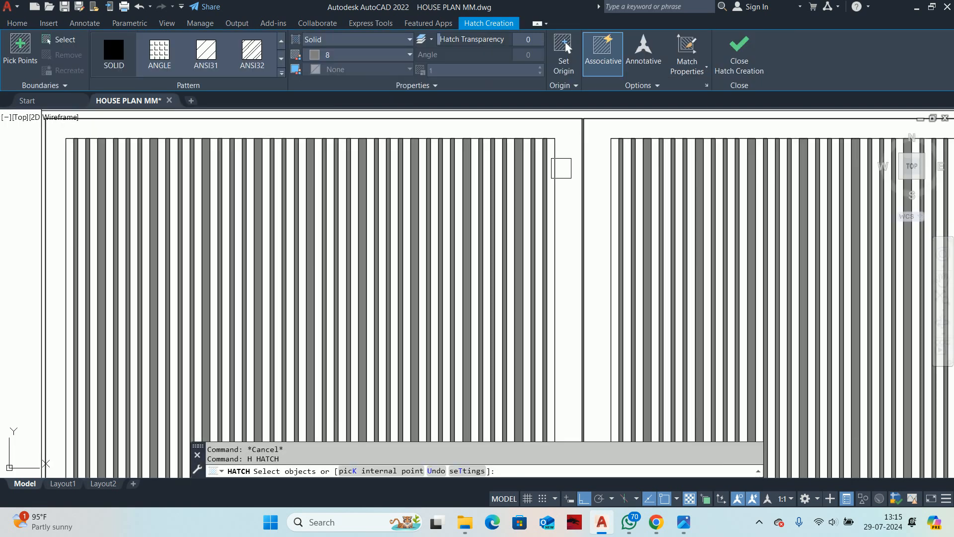
{"action": "left_click", "coordinate": [560, 167]}
{"action": "scroll", "coordinate": [570, 156], "scroll_direction": "up", "scroll_amount": 3}
{"action": "left_click", "coordinate": [601, 156]}
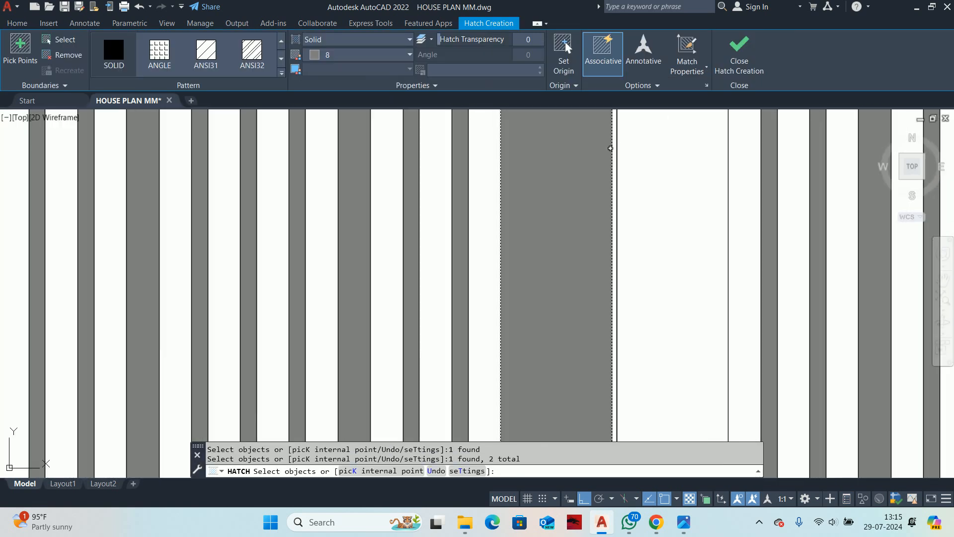
{"action": "scroll", "coordinate": [517, 224], "scroll_direction": "down", "scroll_amount": 3}
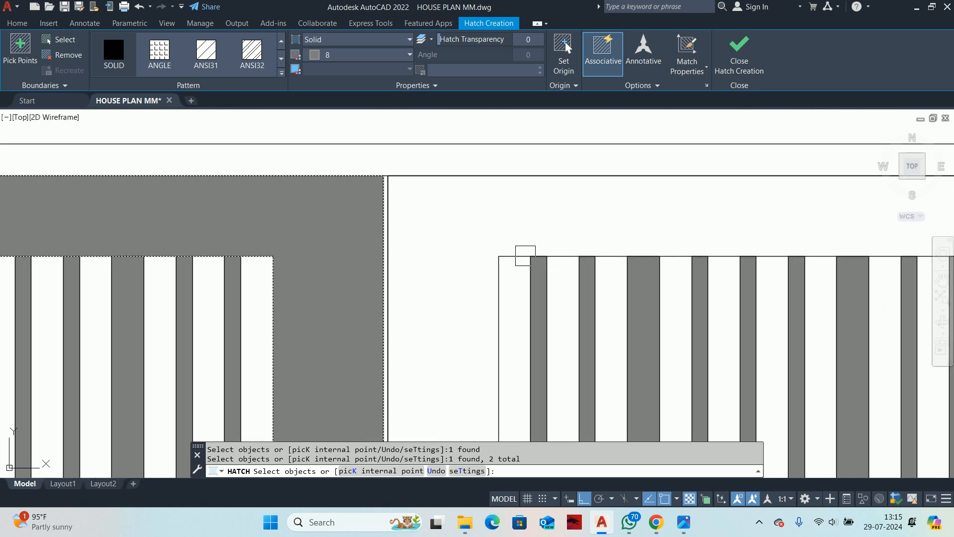
{"action": "left_click", "coordinate": [517, 249]}
{"action": "left_click", "coordinate": [496, 196]}
{"action": "scroll", "coordinate": [495, 172], "scroll_direction": "down", "scroll_amount": 3}
{"action": "scroll", "coordinate": [497, 248], "scroll_direction": "down", "scroll_amount": 5}
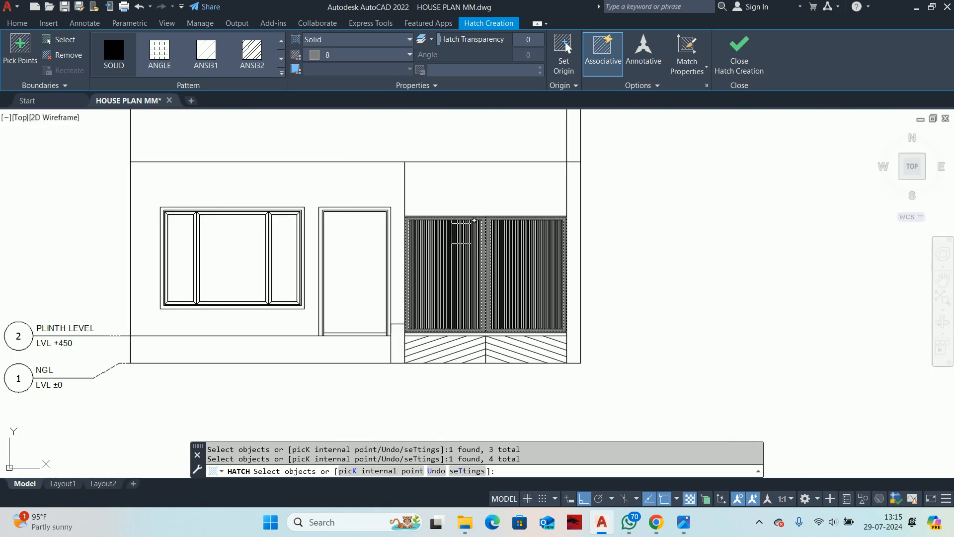
Step: Set the gate frame hatch colour to dark grey 99,100,102 and finish the hatch
{"action": "scroll", "coordinate": [477, 263], "scroll_direction": "up", "scroll_amount": 4}
{"action": "left_click", "coordinate": [334, 54]}
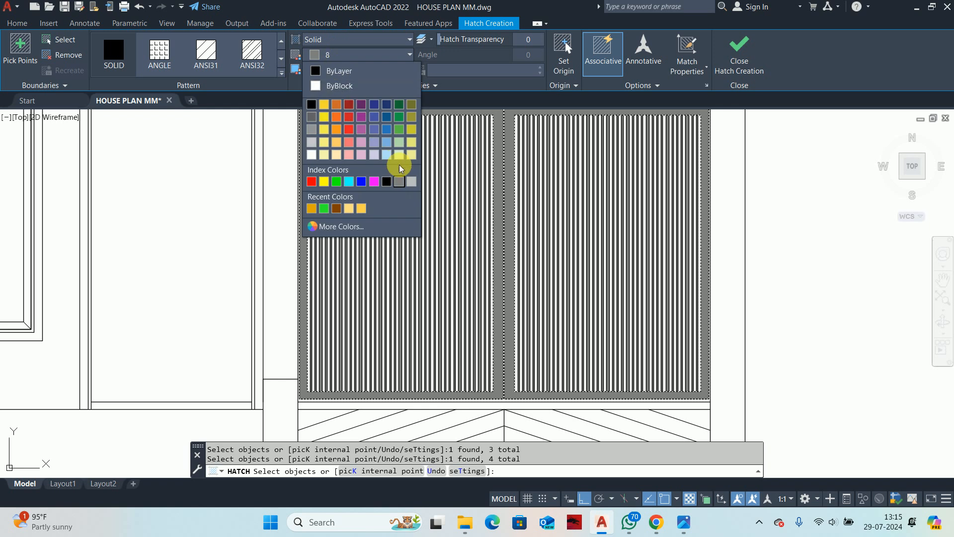
{"action": "left_click", "coordinate": [310, 129]}
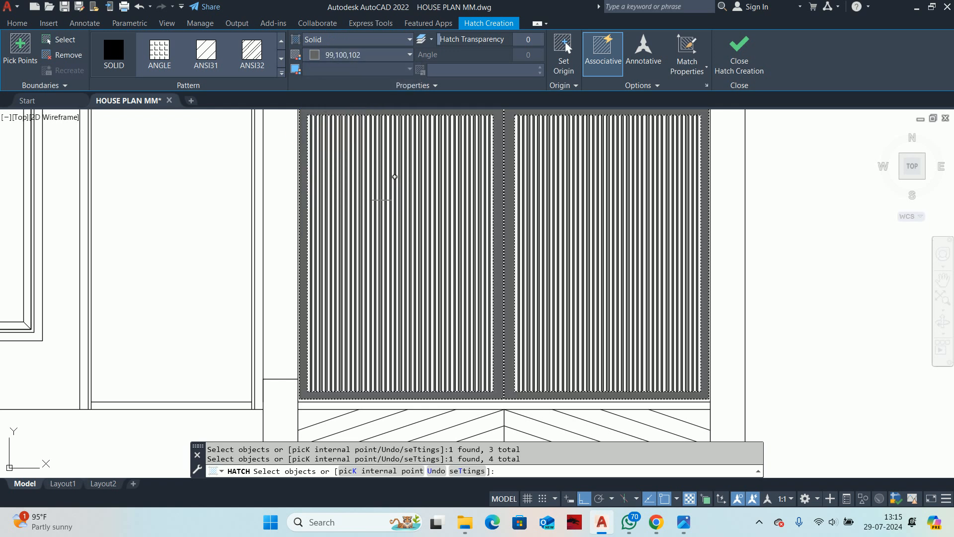
{"action": "key", "text": "Return"}
{"action": "scroll", "coordinate": [505, 254], "scroll_direction": "down", "scroll_amount": 6}
{"action": "key", "text": "Escape"}
Step: Draw a vertical rectangle 10 mm long and 1200 mm wide in the empty area beside the elevation
{"action": "scroll", "coordinate": [505, 253], "scroll_direction": "up", "scroll_amount": 5}
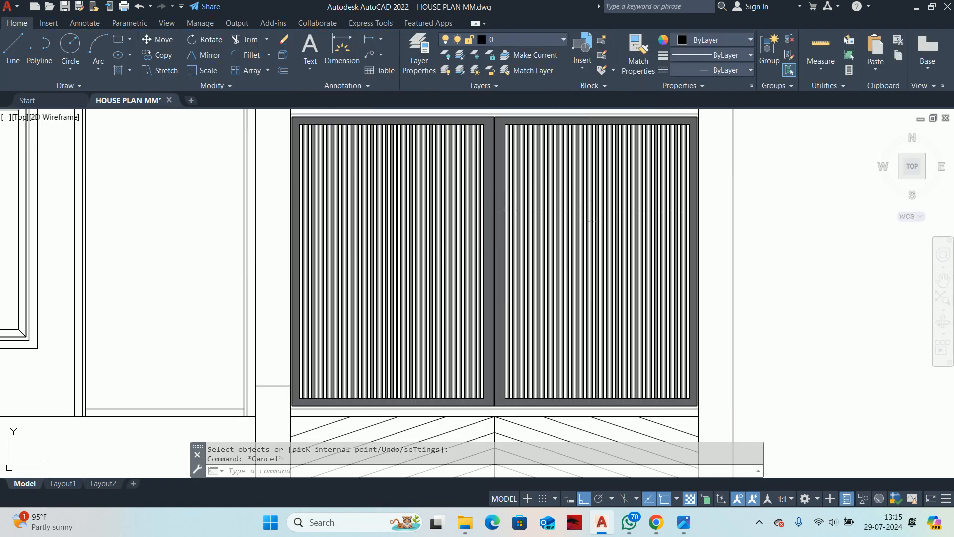
{"action": "middle_click_drag", "start_coordinate": [535, 286], "coordinate": [532, 290]}
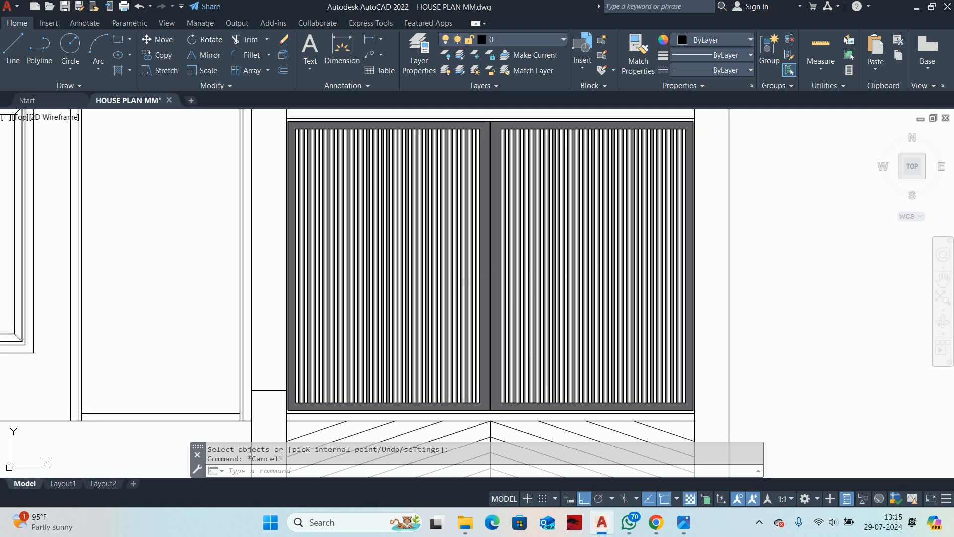
{"action": "scroll", "coordinate": [537, 255], "scroll_direction": "down", "scroll_amount": 2}
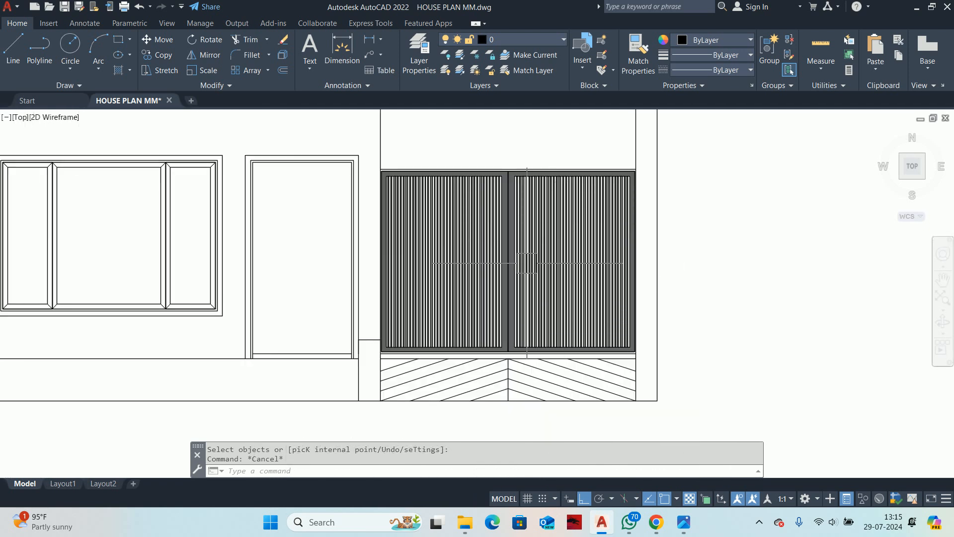
{"action": "scroll", "coordinate": [526, 263], "scroll_direction": "up", "scroll_amount": 4}
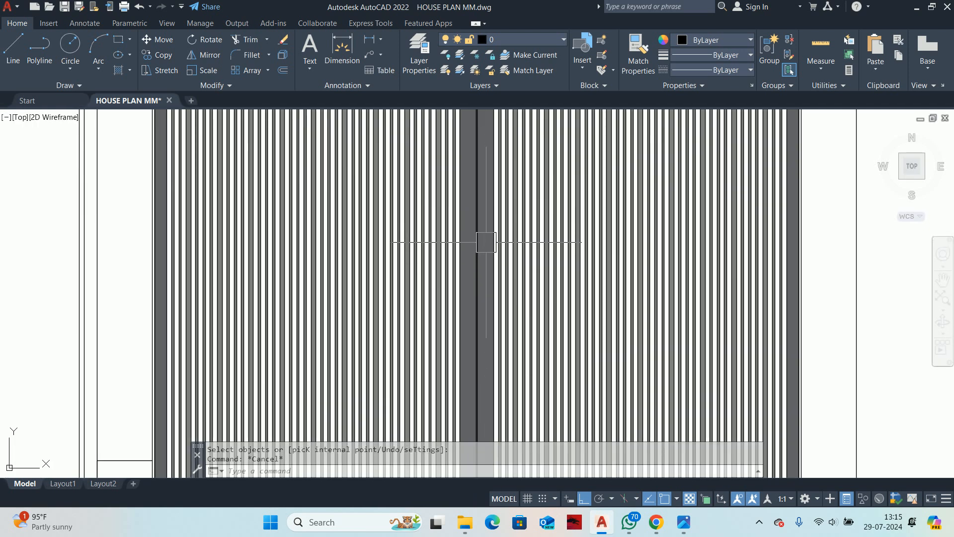
{"action": "type", "text": "rec"}
{"action": "key", "text": "Return"}
{"action": "scroll", "coordinate": [486, 242], "scroll_direction": "down", "scroll_amount": 5}
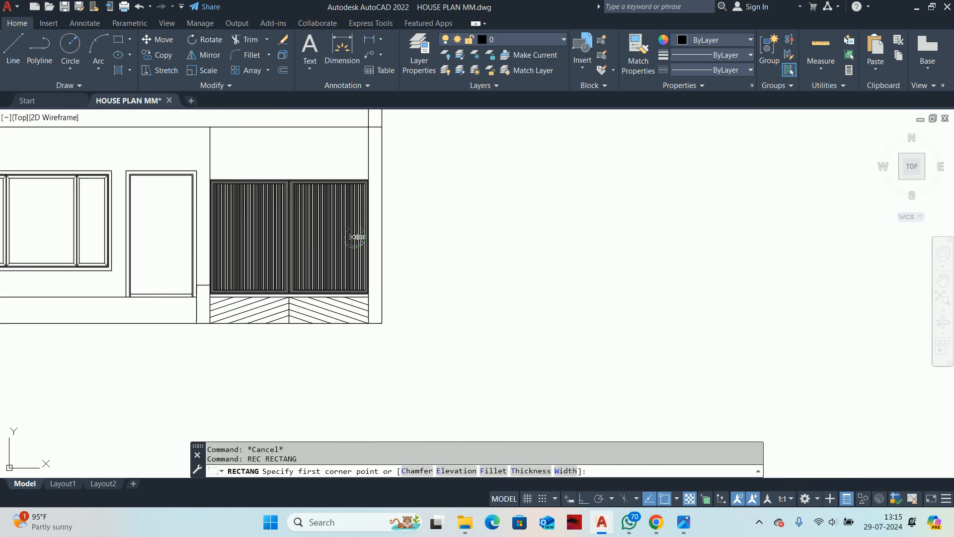
{"action": "left_click", "coordinate": [489, 226]}
{"action": "type", "text": "D"}
{"action": "key", "text": "Return"}
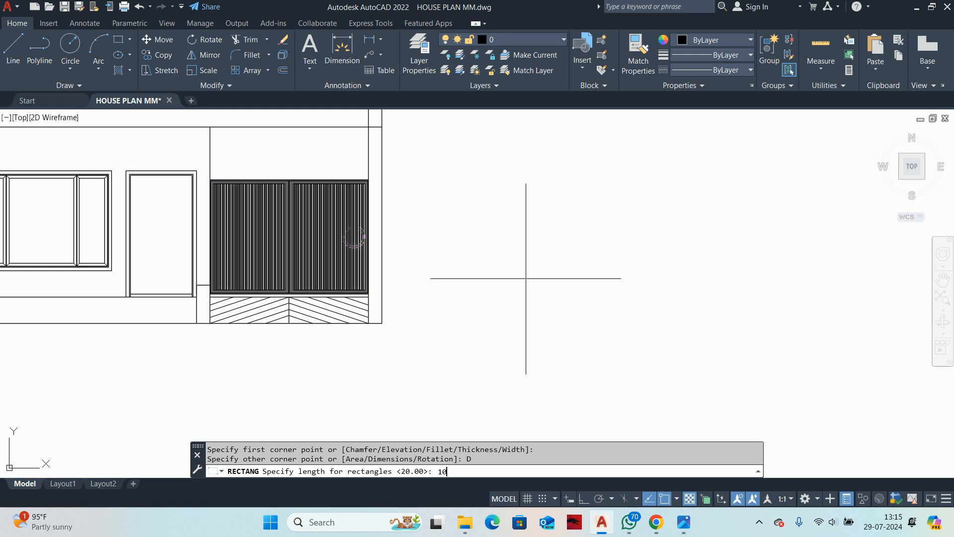
{"action": "key", "text": "Return"}
{"action": "type", "text": "12"}
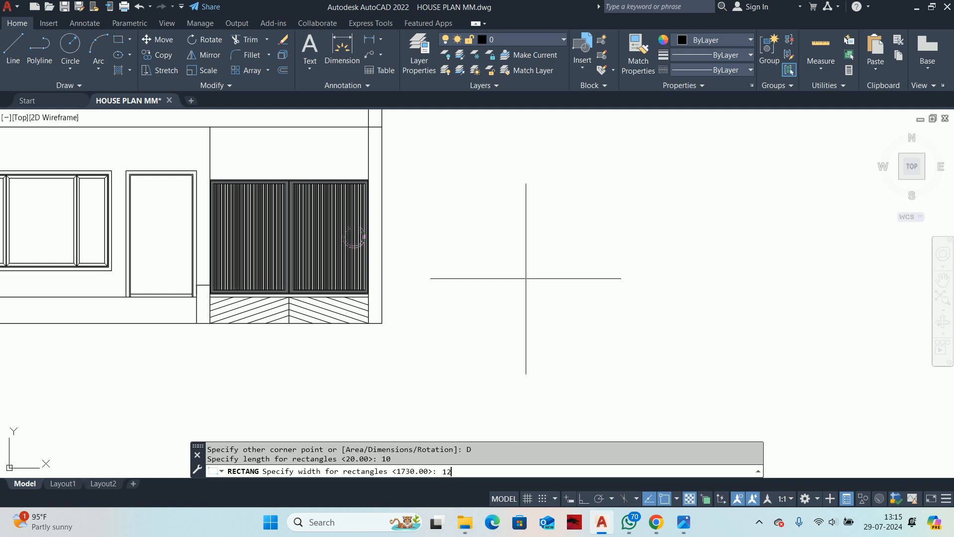
{"action": "type", "text": "00"}
{"action": "key", "text": "Return"}
{"action": "key", "text": "Escape"}
{"action": "key", "text": "Escape"}
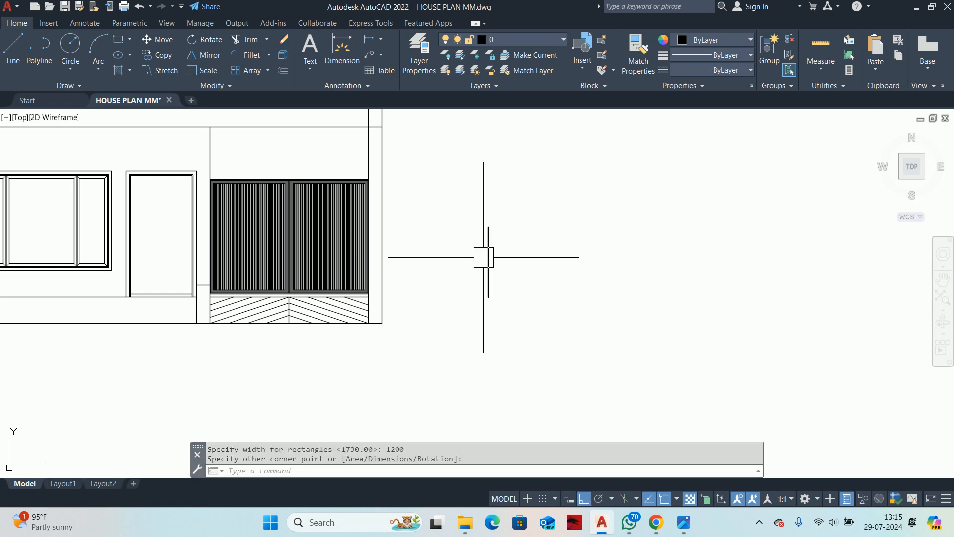
{"action": "scroll", "coordinate": [487, 256], "scroll_direction": "up", "scroll_amount": 2}
{"action": "type", "text": "M"}
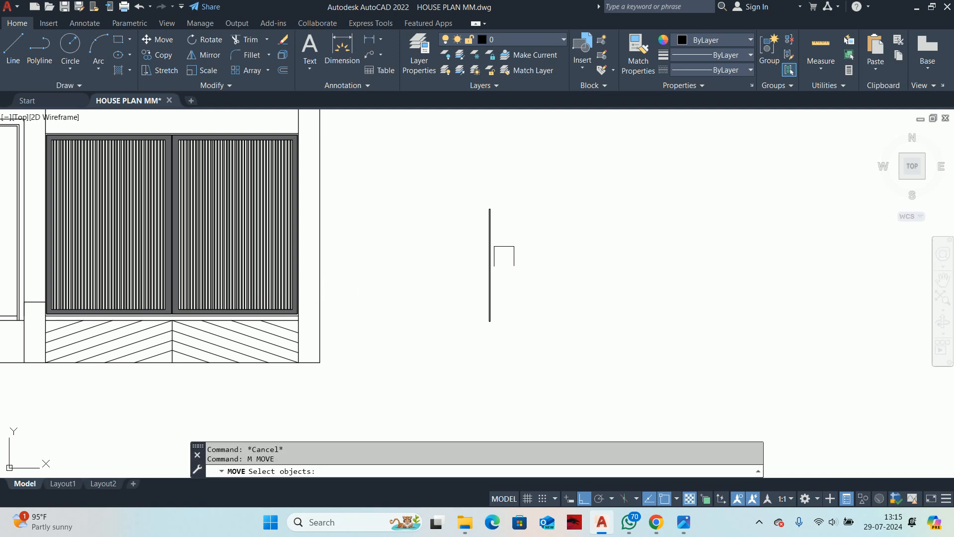
{"action": "key", "text": "Escape"}
{"action": "key", "text": "Escape"}
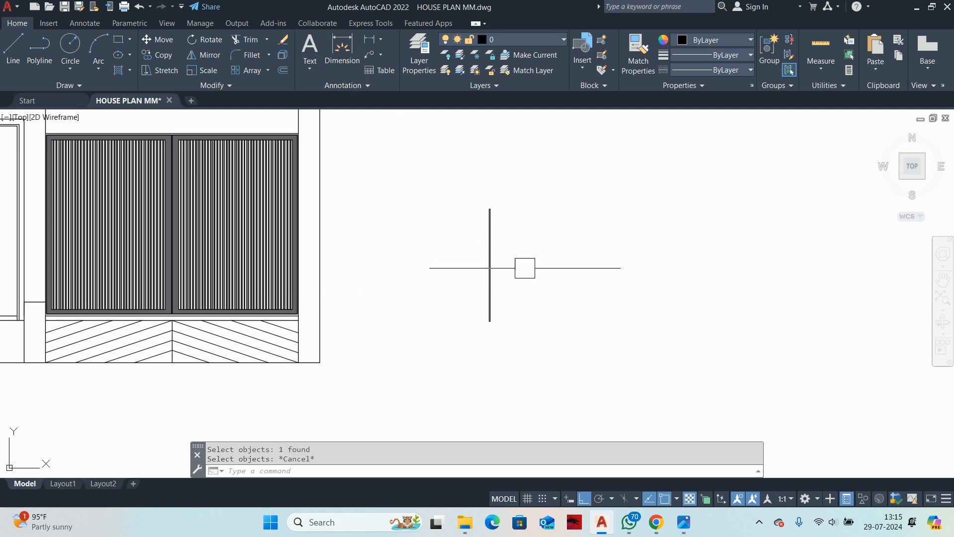
Step: Fill the narrow 10 x 1200 mm rectangle with a solid hatch in light grey colour 9
{"action": "type", "text": "H"}
{"action": "key", "text": "Return"}
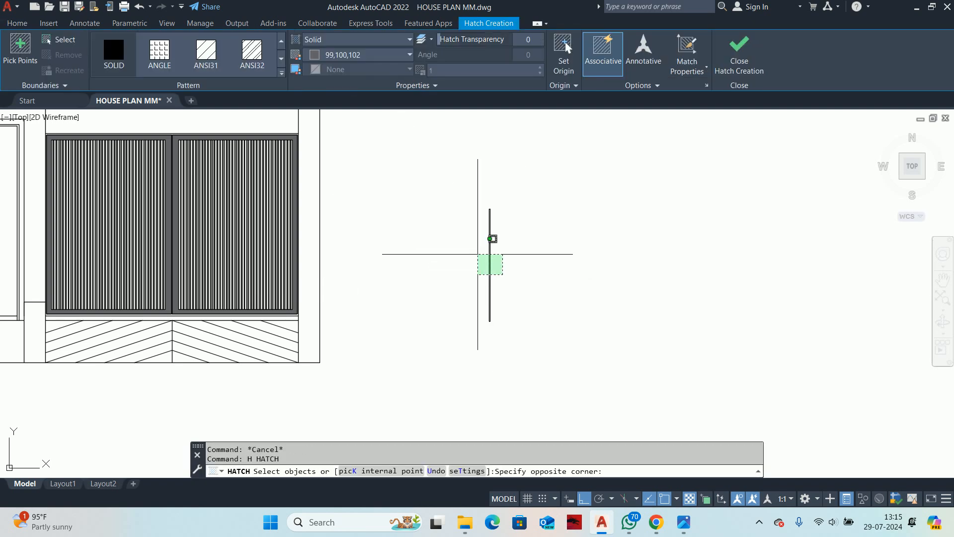
{"action": "left_click", "coordinate": [480, 253]}
{"action": "left_click", "coordinate": [328, 55]}
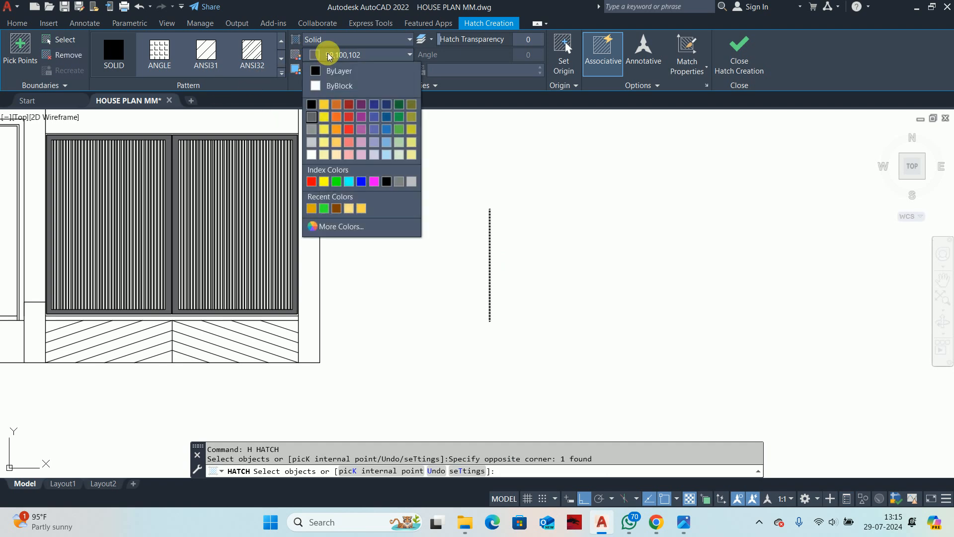
{"action": "left_click", "coordinate": [412, 182]}
{"action": "key", "text": "Return"}
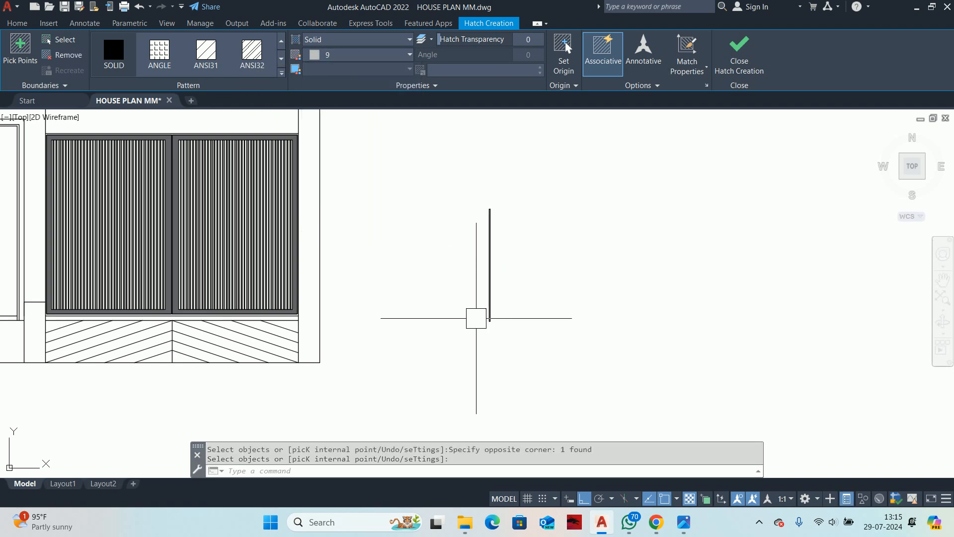
{"action": "key", "text": "Escape"}
{"action": "key", "text": "Escape"}
Step: Move the narrow rectangle and its hatch by the bottom-edge midpoint to the middle of the gap between the leaves at the gate's bottom edge
{"action": "scroll", "coordinate": [489, 318], "scroll_direction": "up", "scroll_amount": 6}
{"action": "middle_click_drag", "start_coordinate": [442, 336], "coordinate": [414, 275]}
{"action": "scroll", "coordinate": [414, 275], "scroll_direction": "down", "scroll_amount": 5}
{"action": "type", "text": "m"}
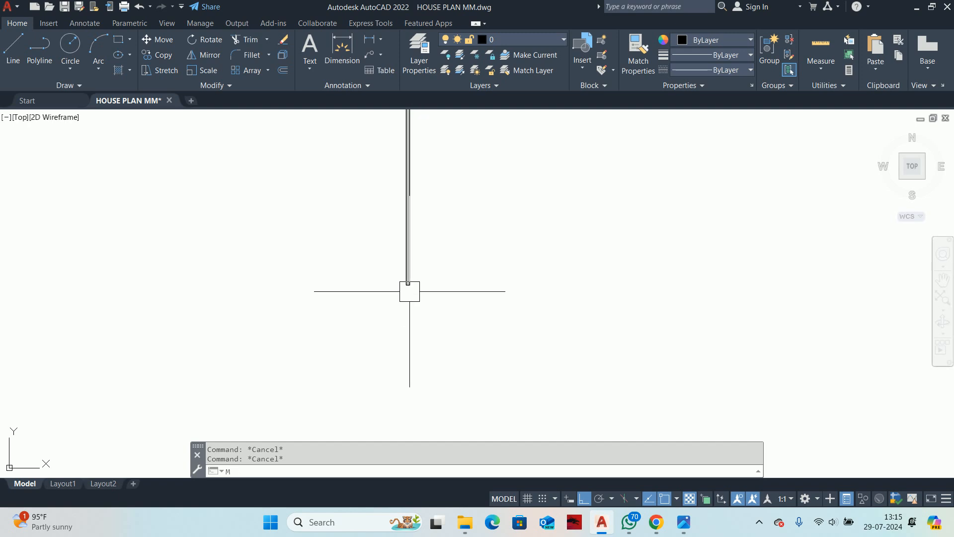
{"action": "key", "text": "Return"}
{"action": "left_click", "coordinate": [430, 325]}
{"action": "left_click", "coordinate": [380, 259]}
{"action": "scroll", "coordinate": [421, 297], "scroll_direction": "up", "scroll_amount": 4}
{"action": "key", "text": "Return"}
{"action": "scroll", "coordinate": [381, 258], "scroll_direction": "up", "scroll_amount": 4}
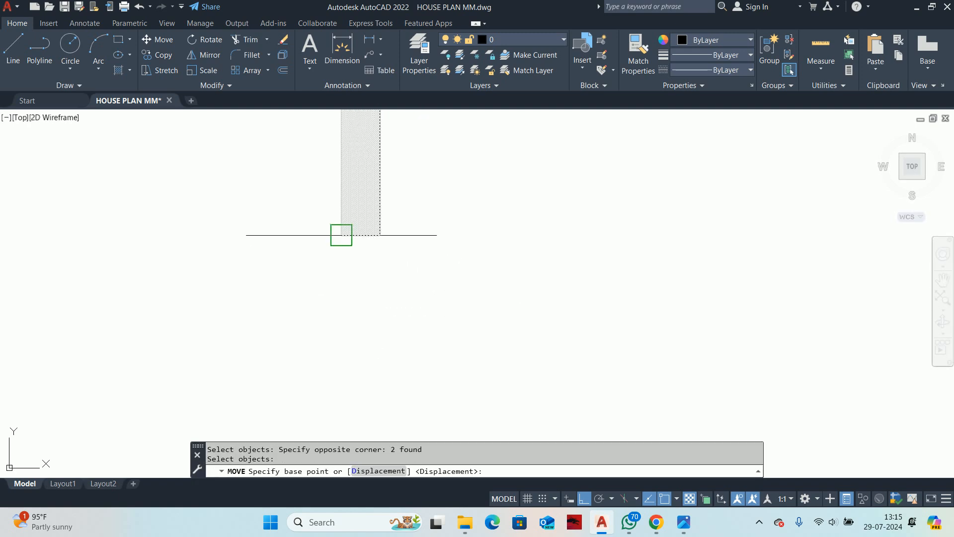
{"action": "left_click", "coordinate": [360, 235]}
{"action": "scroll", "coordinate": [263, 296], "scroll_direction": "down", "scroll_amount": 6}
{"action": "middle_click_drag", "start_coordinate": [193, 289], "coordinate": [733, 281]}
{"action": "scroll", "coordinate": [621, 276], "scroll_direction": "down", "scroll_amount": 5}
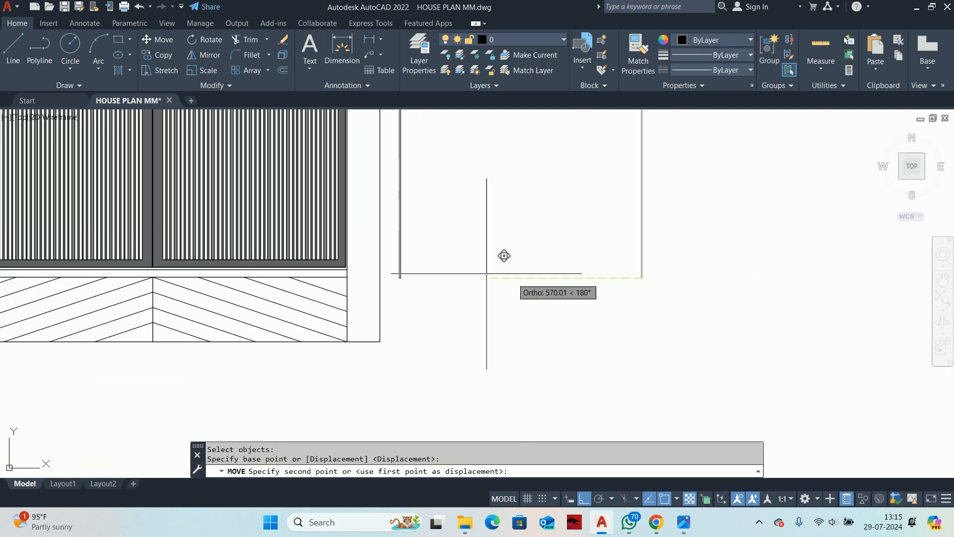
{"action": "scroll", "coordinate": [347, 276], "scroll_direction": "down", "scroll_amount": 2}
{"action": "middle_click_drag", "start_coordinate": [346, 276], "coordinate": [408, 286]}
{"action": "scroll", "coordinate": [570, 285], "scroll_direction": "up", "scroll_amount": 3}
{"action": "scroll", "coordinate": [429, 249], "scroll_direction": "up", "scroll_amount": 1}
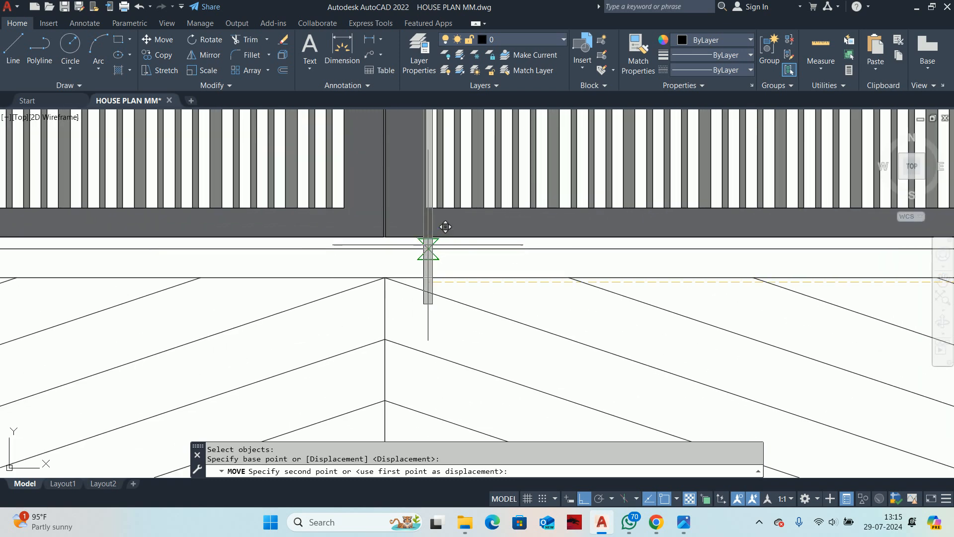
{"action": "scroll", "coordinate": [355, 232], "scroll_direction": "up", "scroll_amount": 4}
{"action": "scroll", "coordinate": [556, 277], "scroll_direction": "up", "scroll_amount": 2}
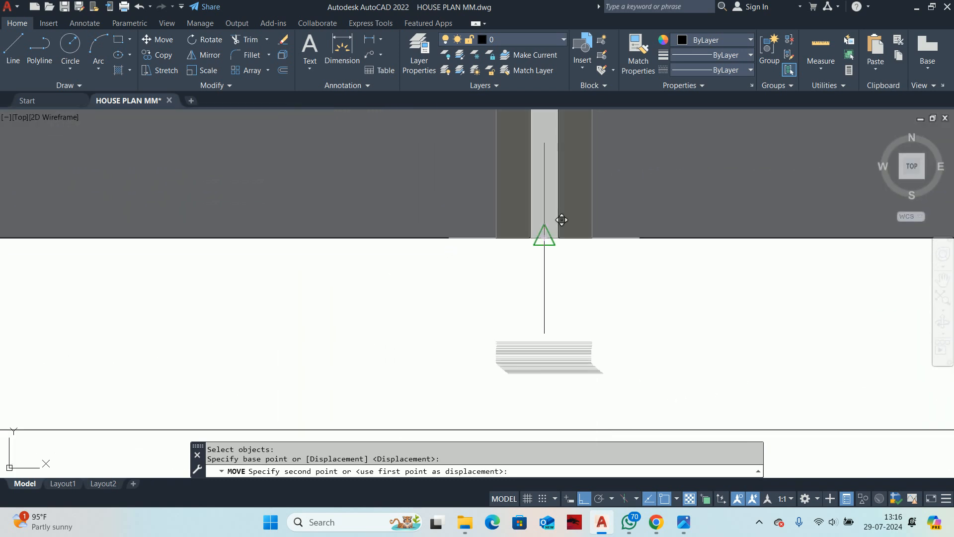
{"action": "left_click", "coordinate": [543, 237]}
{"action": "key", "text": "Escape"}
{"action": "scroll", "coordinate": [538, 259], "scroll_direction": "down", "scroll_amount": 3}
{"action": "key", "text": "Escape"}
Step: Move the light grey strip and its hatch 300 mm straight up along the gate's centre line
{"action": "scroll", "coordinate": [546, 233], "scroll_direction": "up", "scroll_amount": 6}
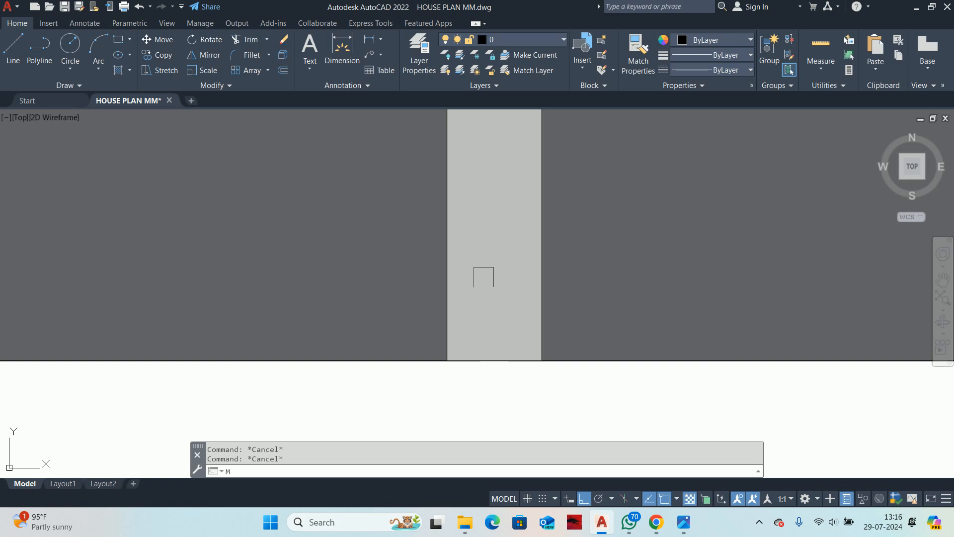
{"action": "type", "text": "M"}
{"action": "key", "text": "Return"}
{"action": "scroll", "coordinate": [475, 281], "scroll_direction": "up", "scroll_amount": 2}
{"action": "left_click", "coordinate": [437, 286]}
{"action": "scroll", "coordinate": [433, 283], "scroll_direction": "down", "scroll_amount": 15}
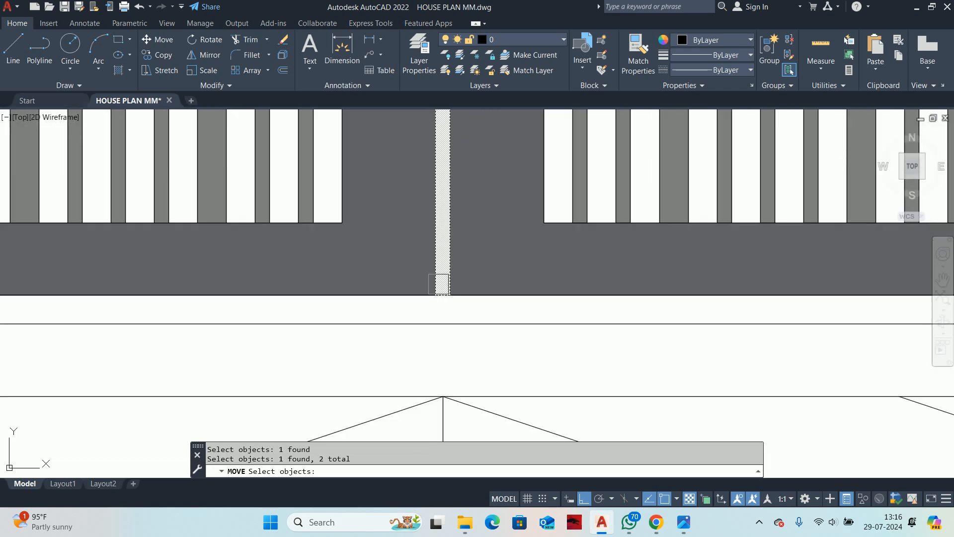
{"action": "key", "text": "Return"}
{"action": "left_click", "coordinate": [564, 301]}
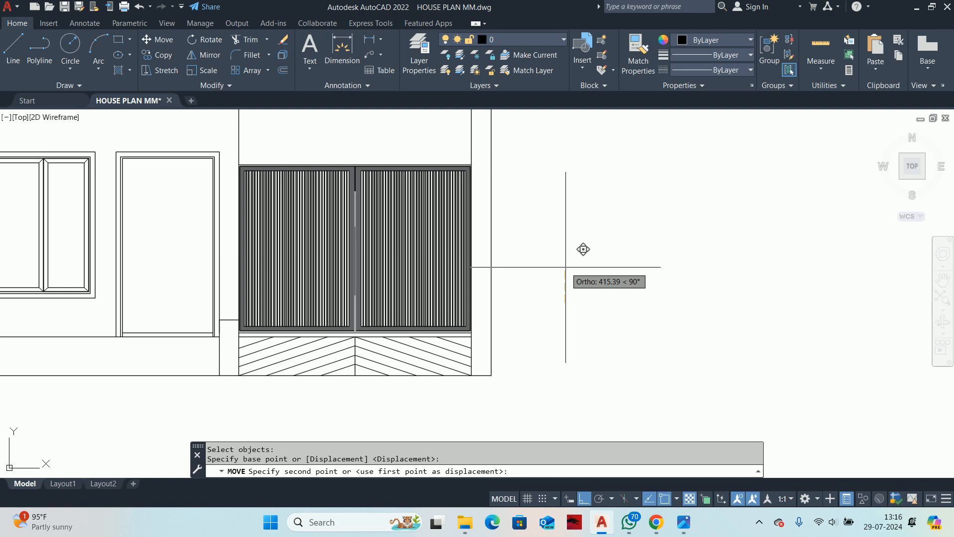
{"action": "type", "text": "300"}
{"action": "key", "text": "Return"}
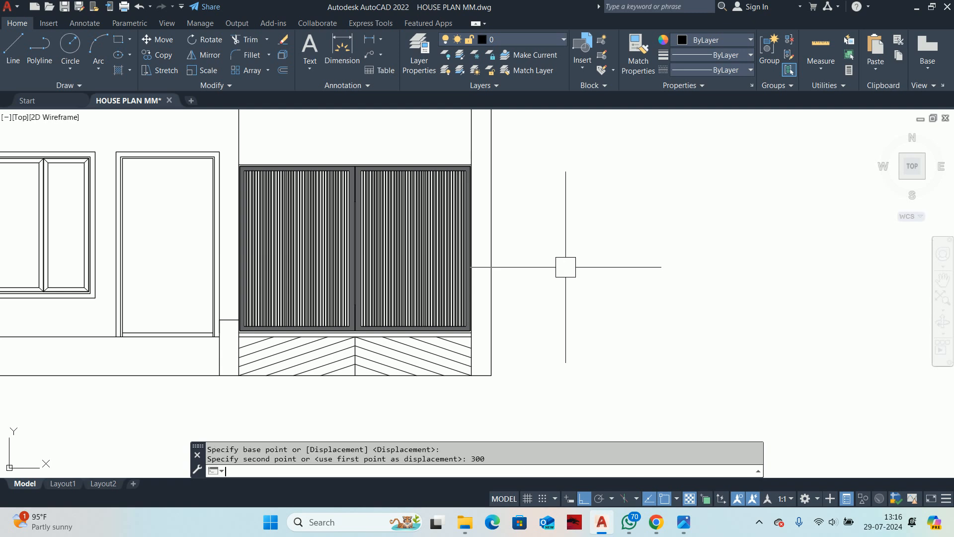
{"action": "key", "text": "Escape"}
{"action": "key", "text": "Escape"}
Step: Move the light grey strip and its hatch horizontally by its midpoint from the central gap to the inner edge of the left leaf's central stile
{"action": "scroll", "coordinate": [393, 277], "scroll_direction": "up", "scroll_amount": 6}
{"action": "scroll", "coordinate": [352, 307], "scroll_direction": "up", "scroll_amount": 2}
{"action": "key", "text": "Return"}
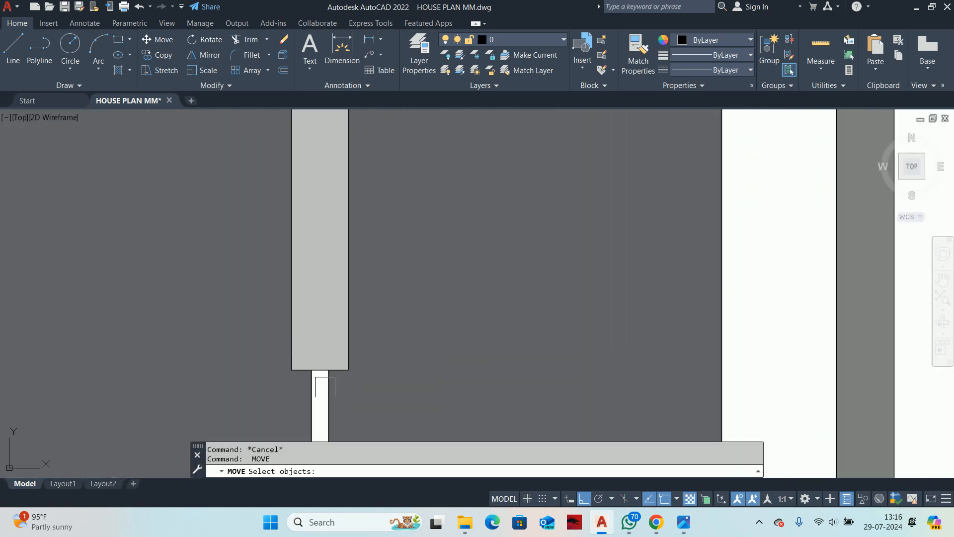
{"action": "scroll", "coordinate": [327, 385], "scroll_direction": "up", "scroll_amount": 3}
{"action": "left_click", "coordinate": [312, 375]}
{"action": "left_click", "coordinate": [302, 281]}
{"action": "scroll", "coordinate": [301, 281], "scroll_direction": "down", "scroll_amount": 1}
{"action": "scroll", "coordinate": [300, 281], "scroll_direction": "down", "scroll_amount": 10}
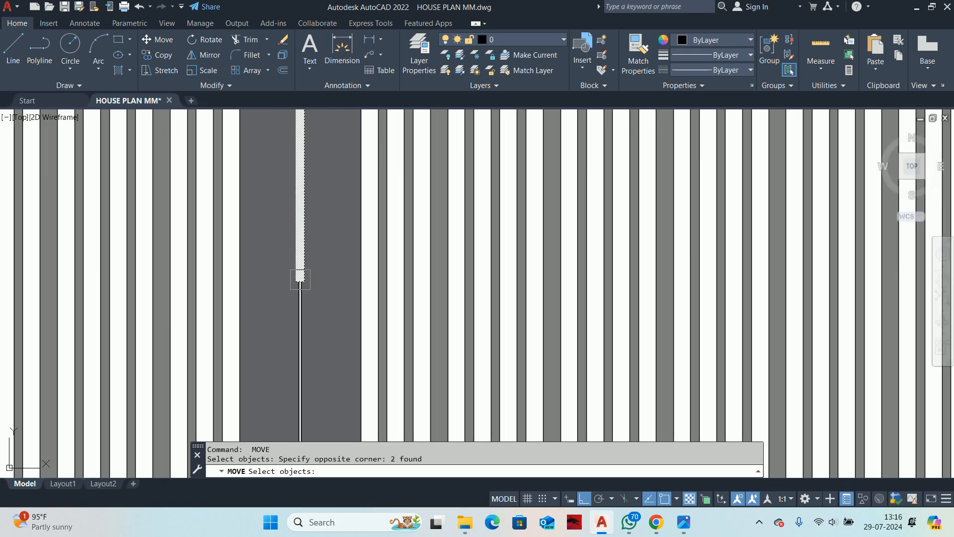
{"action": "scroll", "coordinate": [315, 307], "scroll_direction": "down", "scroll_amount": 8}
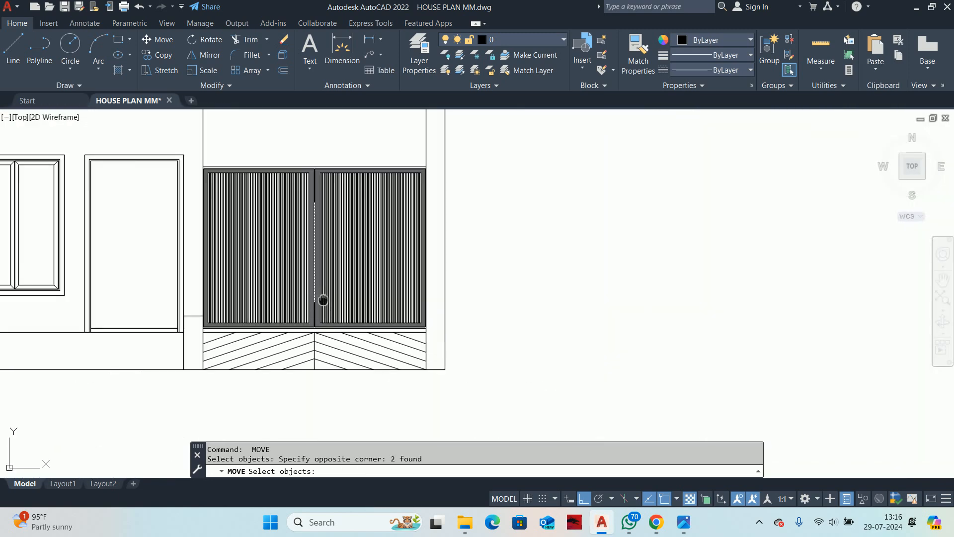
{"action": "scroll", "coordinate": [321, 299], "scroll_direction": "up", "scroll_amount": 2}
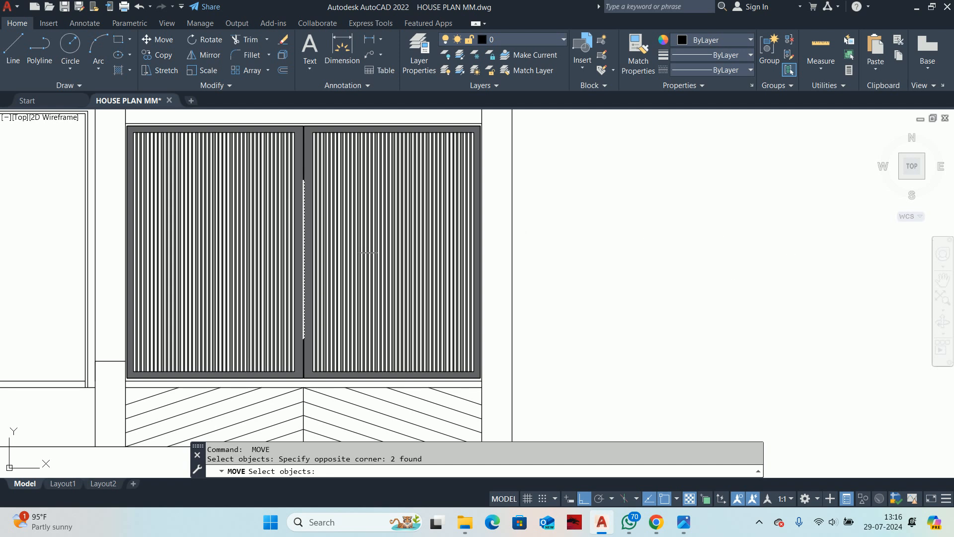
{"action": "scroll", "coordinate": [299, 247], "scroll_direction": "up", "scroll_amount": 10}
{"action": "key", "text": "Return"}
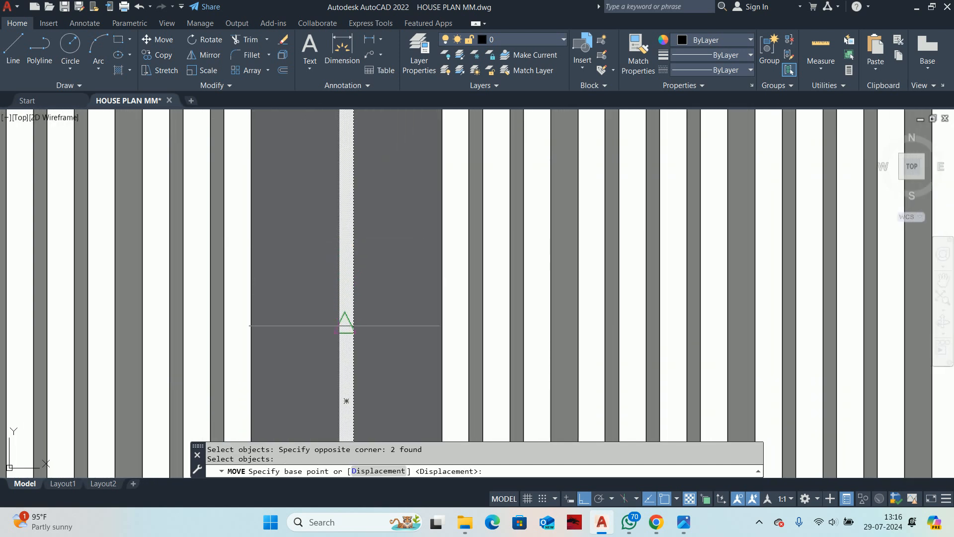
{"action": "middle_click_drag", "start_coordinate": [346, 325], "coordinate": [360, 283]}
{"action": "left_click", "coordinate": [359, 283]}
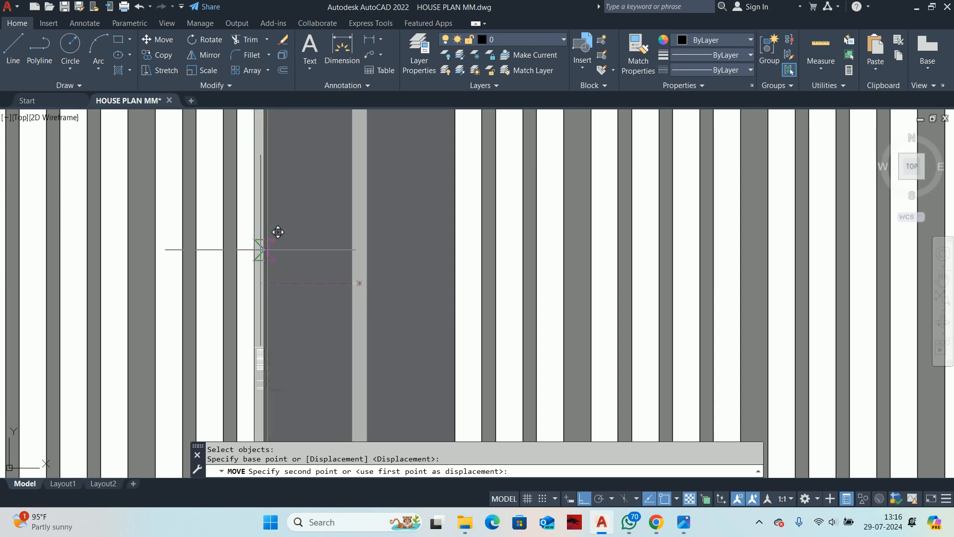
{"action": "scroll", "coordinate": [278, 219], "scroll_direction": "down", "scroll_amount": 3}
{"action": "scroll", "coordinate": [272, 253], "scroll_direction": "down", "scroll_amount": 6}
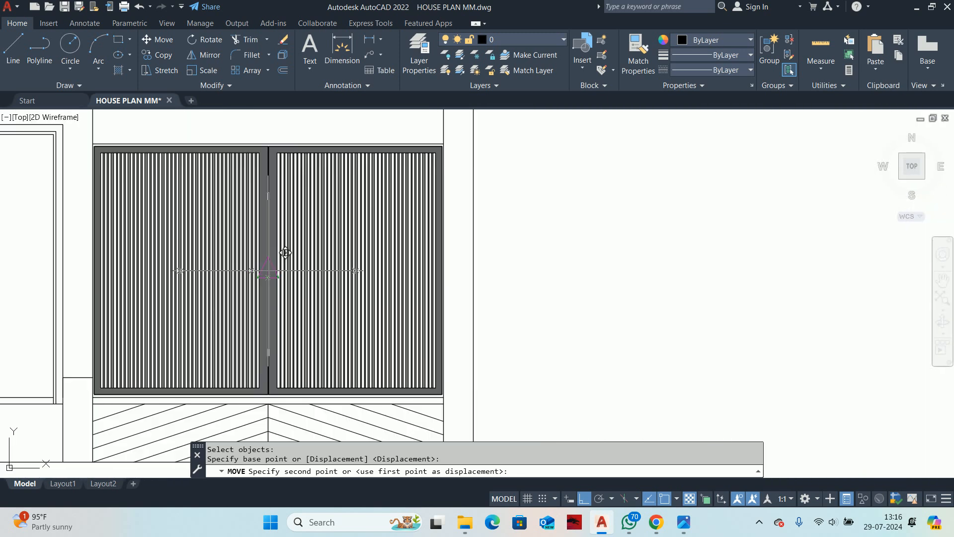
{"action": "scroll", "coordinate": [274, 253], "scroll_direction": "up", "scroll_amount": 6}
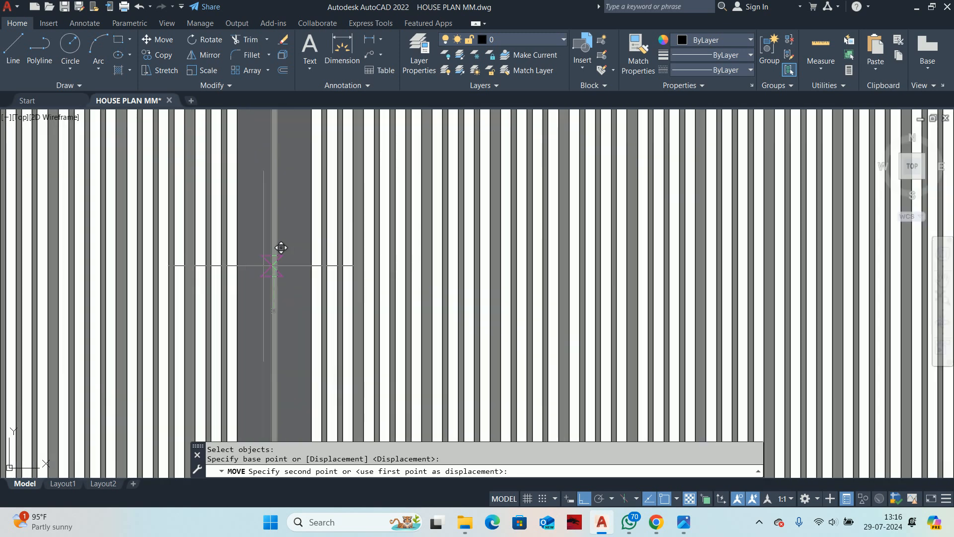
{"action": "key", "text": "Escape"}
{"action": "key", "text": "Escape"}
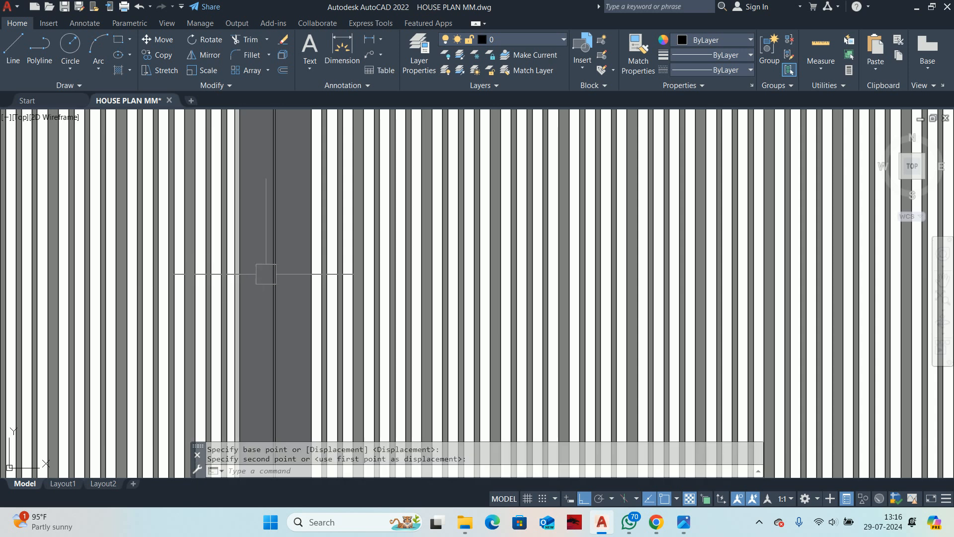
Step: Move the light grey strip and its hatch horizontally by its top midpoint to the middle of the left leaf's central stile
{"action": "scroll", "coordinate": [258, 270], "scroll_direction": "down", "scroll_amount": 5}
{"action": "scroll", "coordinate": [251, 222], "scroll_direction": "up", "scroll_amount": 8}
{"action": "middle_click_drag", "start_coordinate": [187, 212], "coordinate": [359, 394]}
{"action": "type", "text": "m"}
{"action": "key", "text": "Return"}
{"action": "scroll", "coordinate": [340, 293], "scroll_direction": "up", "scroll_amount": 4}
{"action": "middle_click_drag", "start_coordinate": [343, 318], "coordinate": [351, 400]}
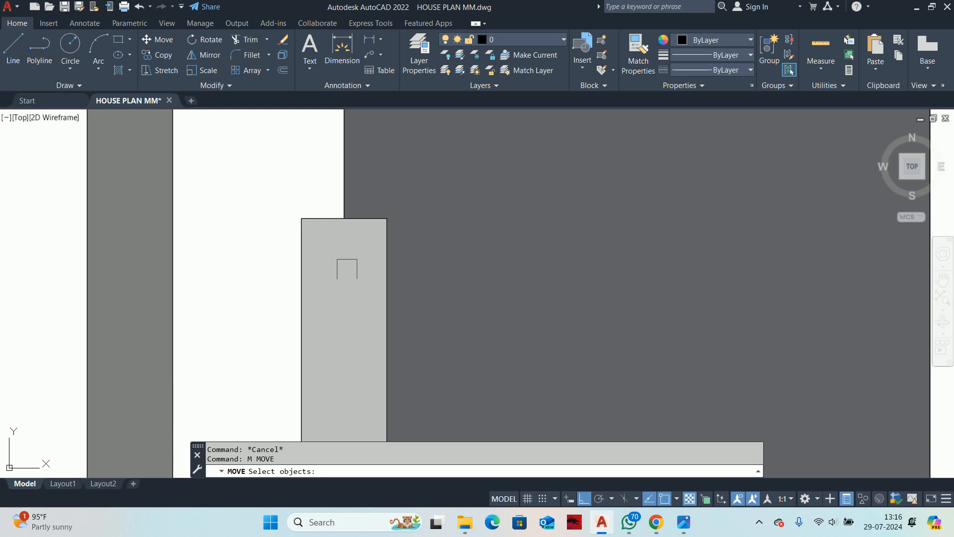
{"action": "left_click", "coordinate": [282, 265]}
{"action": "key", "text": "Return"}
{"action": "left_click", "coordinate": [344, 218]}
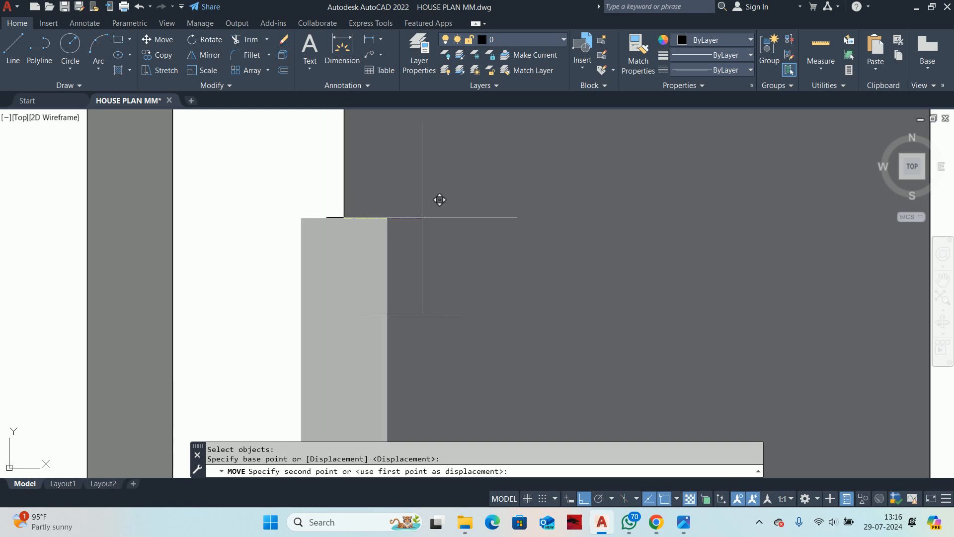
{"action": "scroll", "coordinate": [579, 224], "scroll_direction": "down", "scroll_amount": 2}
{"action": "middle_click_drag", "start_coordinate": [586, 230], "coordinate": [485, 268]}
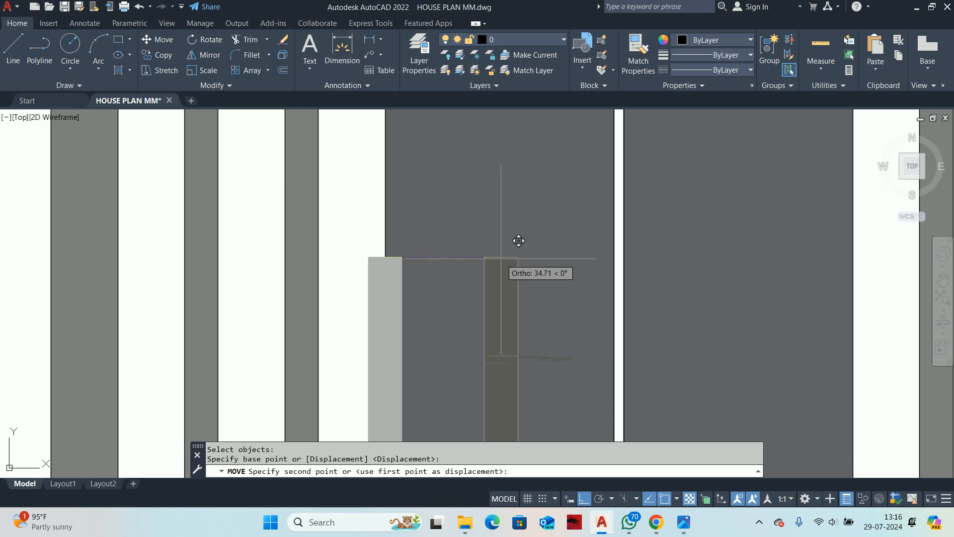
{"action": "scroll", "coordinate": [519, 241], "scroll_direction": "up", "scroll_amount": 6}
{"action": "key", "text": "Escape"}
{"action": "key", "text": "Escape"}
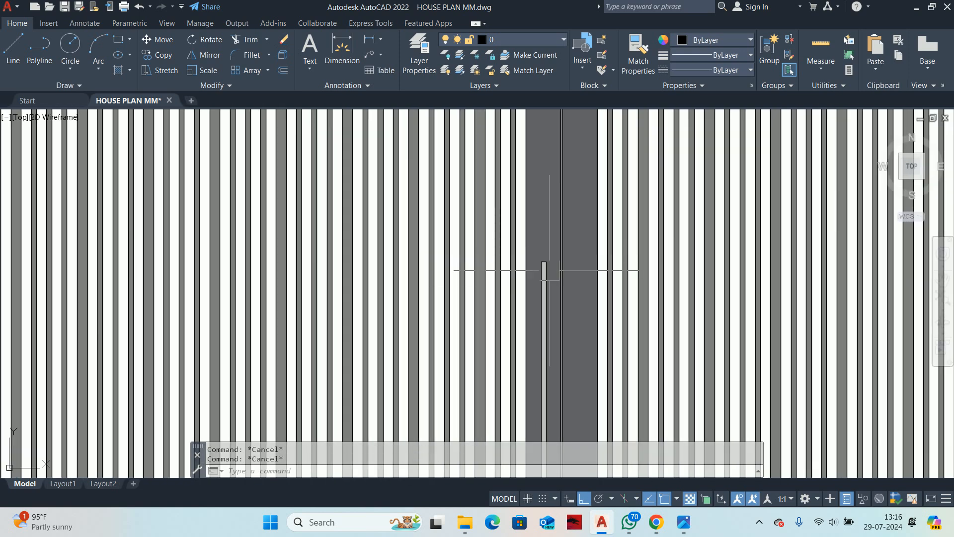
Step: Mirror the light grey strip and its hatch about the gate's vertical centre line onto the right leaf, keeping the original
{"action": "scroll", "coordinate": [473, 276], "scroll_direction": "down", "scroll_amount": 2}
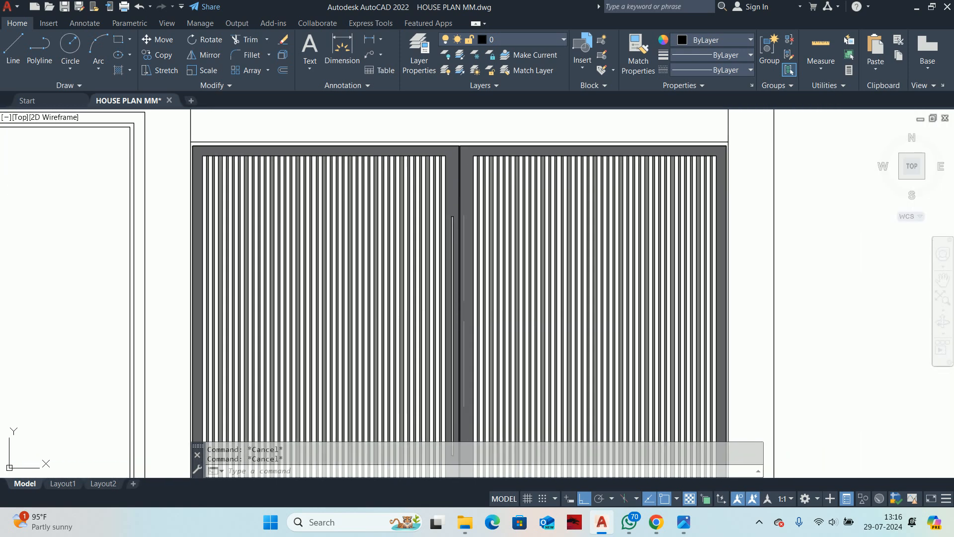
{"action": "type", "text": "mi"}
{"action": "key", "text": "Return"}
{"action": "scroll", "coordinate": [492, 366], "scroll_direction": "up", "scroll_amount": 8}
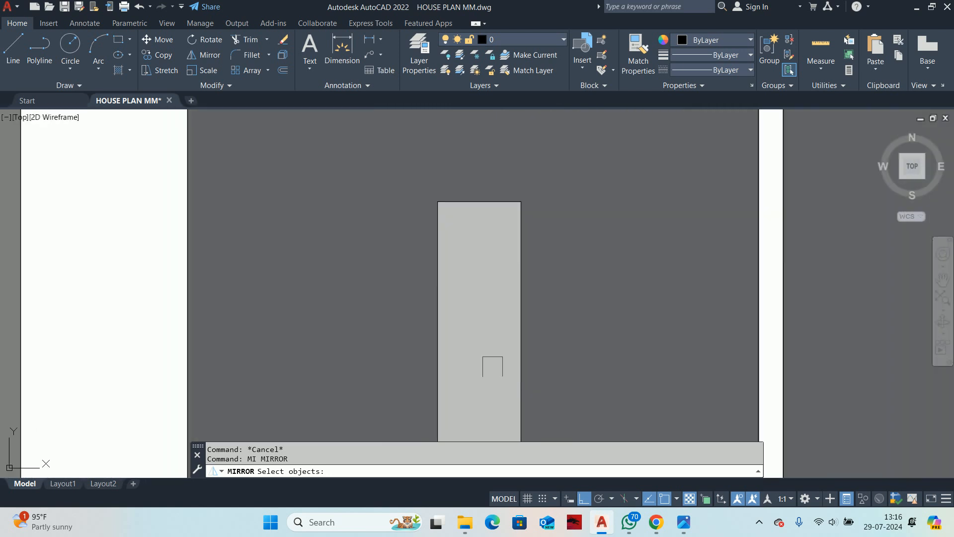
{"action": "left_click", "coordinate": [493, 366]}
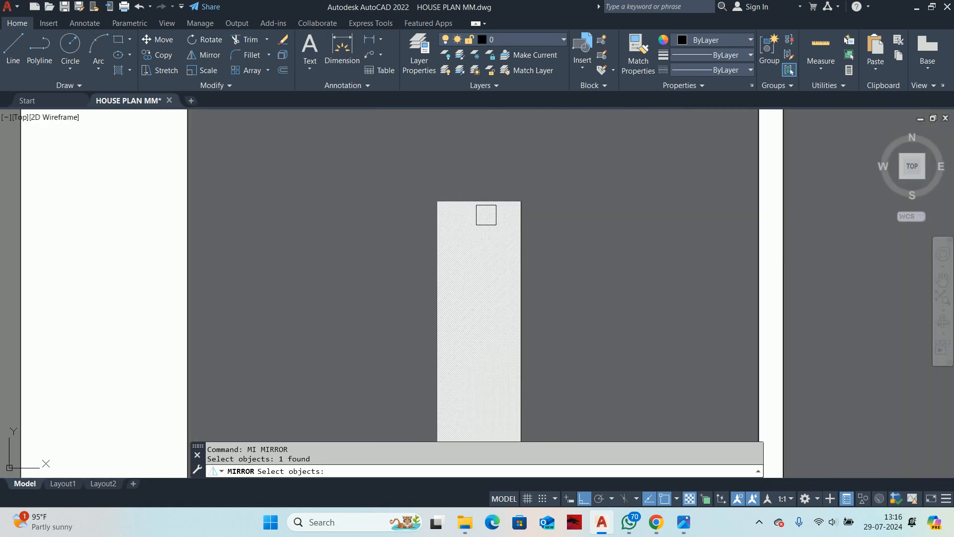
{"action": "scroll", "coordinate": [479, 199], "scroll_direction": "down", "scroll_amount": 5}
{"action": "scroll", "coordinate": [502, 288], "scroll_direction": "up", "scroll_amount": 8}
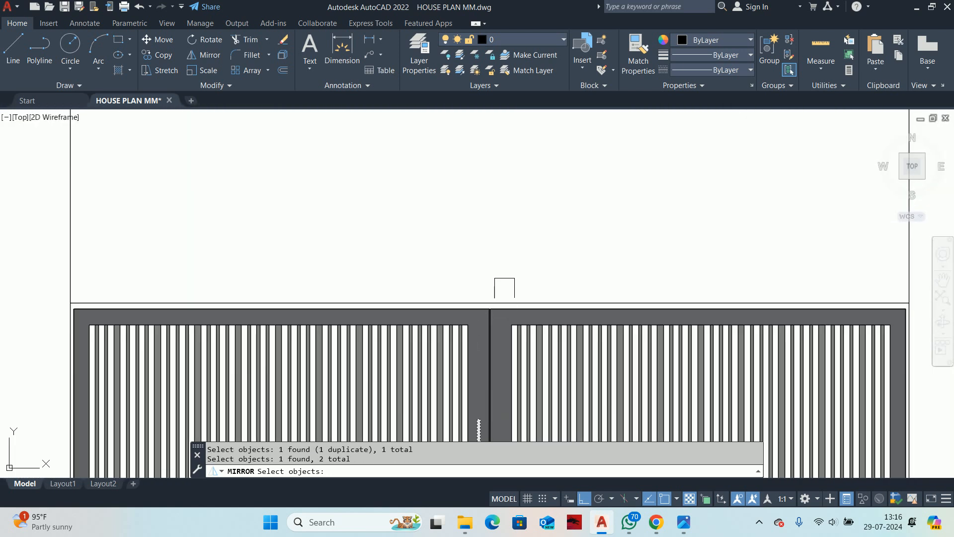
{"action": "left_click", "coordinate": [477, 375]}
{"action": "left_click", "coordinate": [469, 277]}
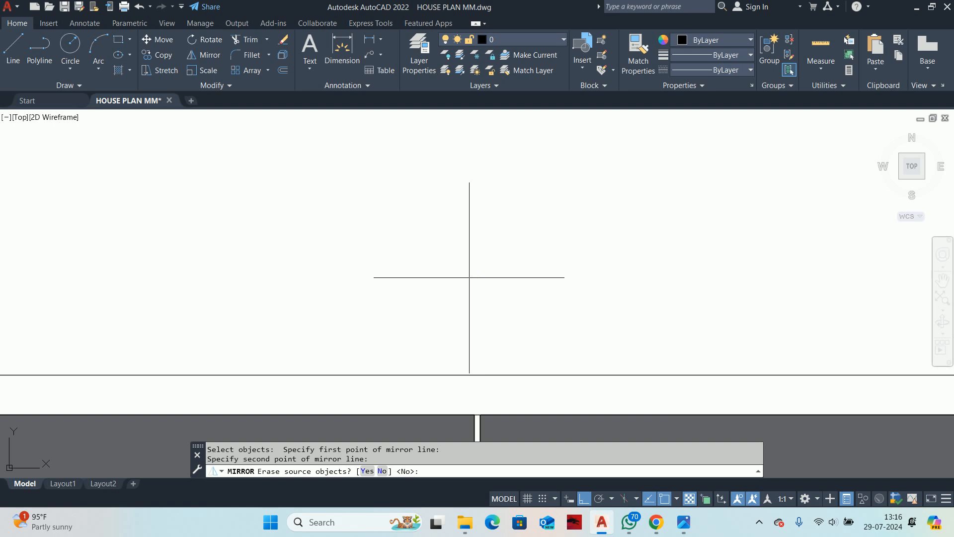
{"action": "key", "text": "Return"}
{"action": "key", "text": "Escape"}
{"action": "key", "text": "Escape"}
Step: Examine the pair of light grey strips on the gate's central stiles up close and within the whole elevation
{"action": "scroll", "coordinate": [472, 281], "scroll_direction": "down", "scroll_amount": 6}
{"action": "middle_click_drag", "start_coordinate": [496, 392], "coordinate": [473, 225]}
{"action": "scroll", "coordinate": [469, 361], "scroll_direction": "up", "scroll_amount": 4}
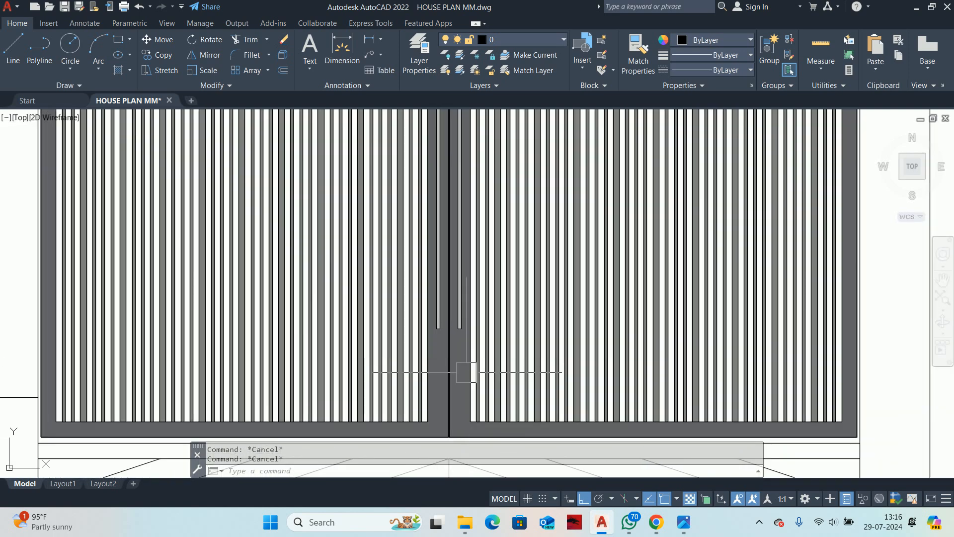
{"action": "scroll", "coordinate": [468, 359], "scroll_direction": "down", "scroll_amount": 6}
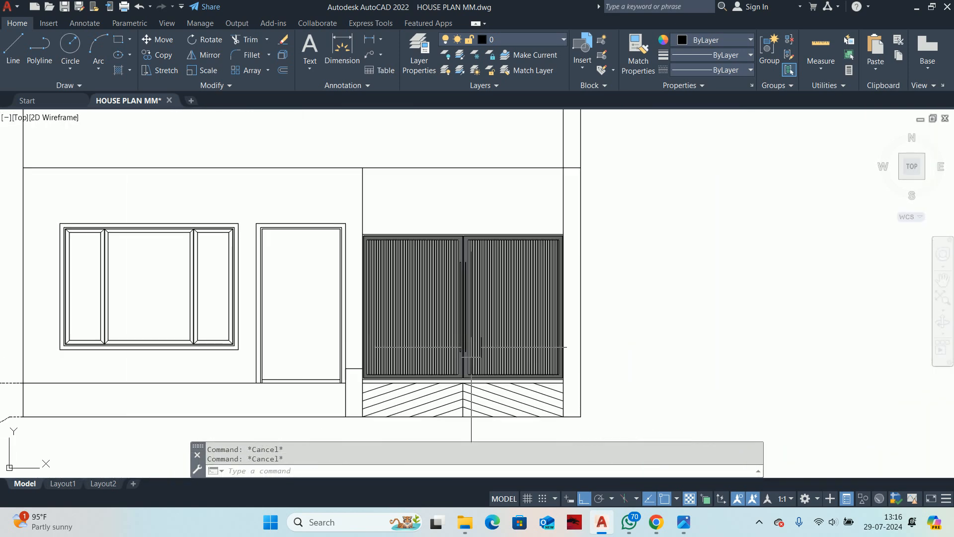
{"action": "scroll", "coordinate": [493, 284], "scroll_direction": "up", "scroll_amount": 2}
{"action": "mouse_move", "coordinate": [459, 343]}
{"action": "middle_mouse_down"}
{"action": "mouse_move", "coordinate": [477, 282]}
{"action": "mouse_move", "coordinate": [455, 251]}
{"action": "middle_mouse_up"}
{"action": "scroll", "coordinate": [454, 250], "scroll_direction": "up", "scroll_amount": 6}
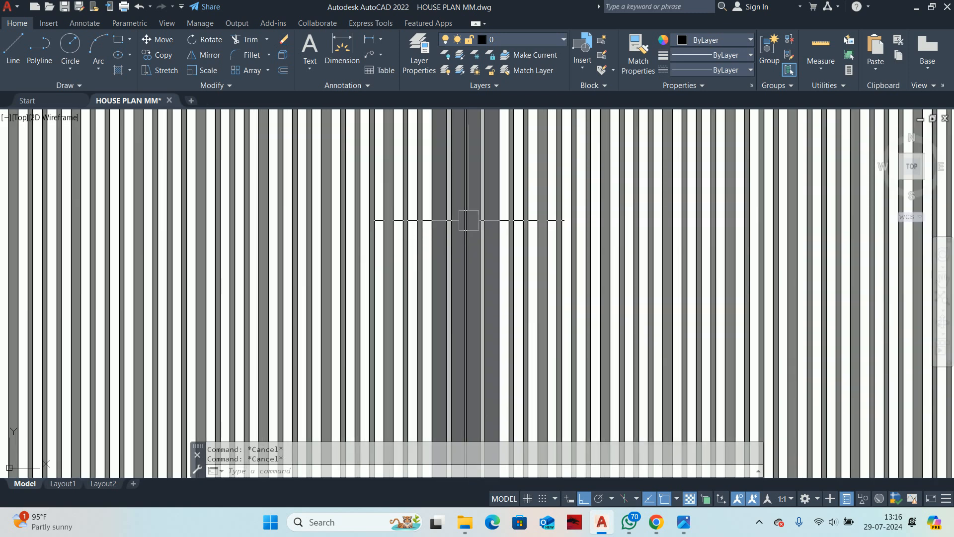
{"action": "scroll", "coordinate": [497, 243], "scroll_direction": "down", "scroll_amount": 6}
{"action": "scroll", "coordinate": [501, 255], "scroll_direction": "up", "scroll_amount": 6}
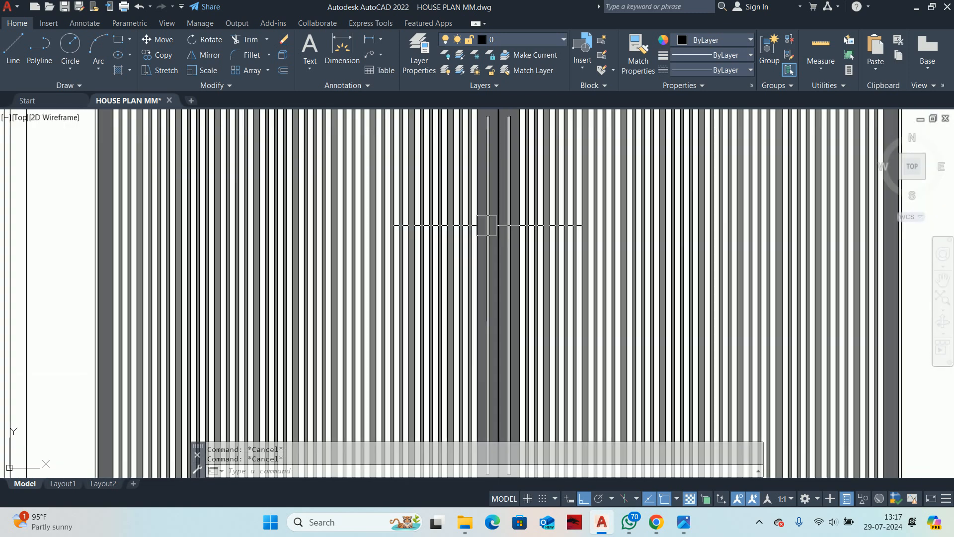
Step: Widen the left leaf's light grey strip by stretching each of its long edges outward 2.5 mm
{"action": "left_click", "coordinate": [494, 259]}
{"action": "middle_click_drag", "start_coordinate": [494, 258], "coordinate": [439, 114]}
{"action": "mouse_move", "coordinate": [415, 308]}
{"action": "middle_mouse_down"}
{"action": "mouse_move", "coordinate": [420, 259]}
{"action": "mouse_move", "coordinate": [398, 139]}
{"action": "middle_mouse_up"}
{"action": "scroll", "coordinate": [403, 249], "scroll_direction": "up", "scroll_amount": 4}
{"action": "left_click", "coordinate": [419, 182]}
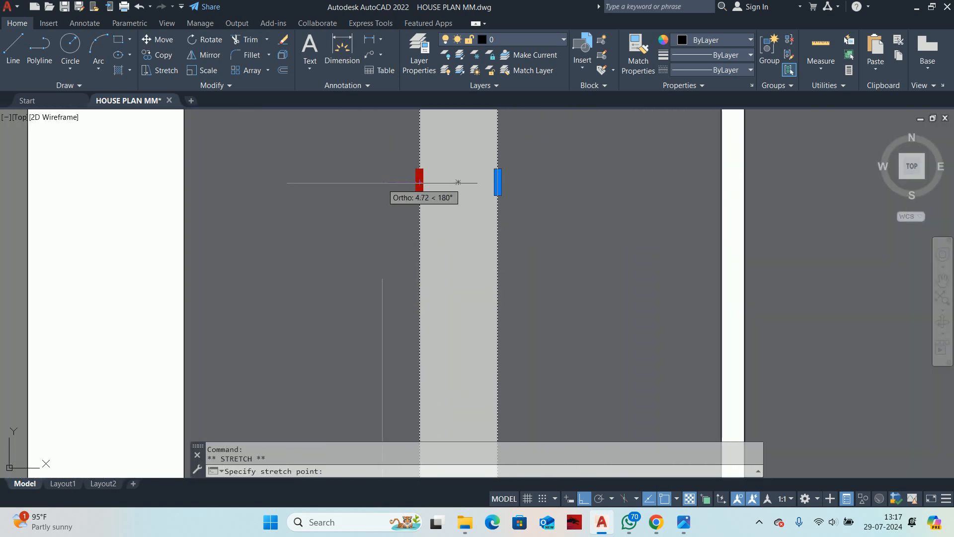
{"action": "type", "text": "2.5"}
{"action": "key", "text": "Return"}
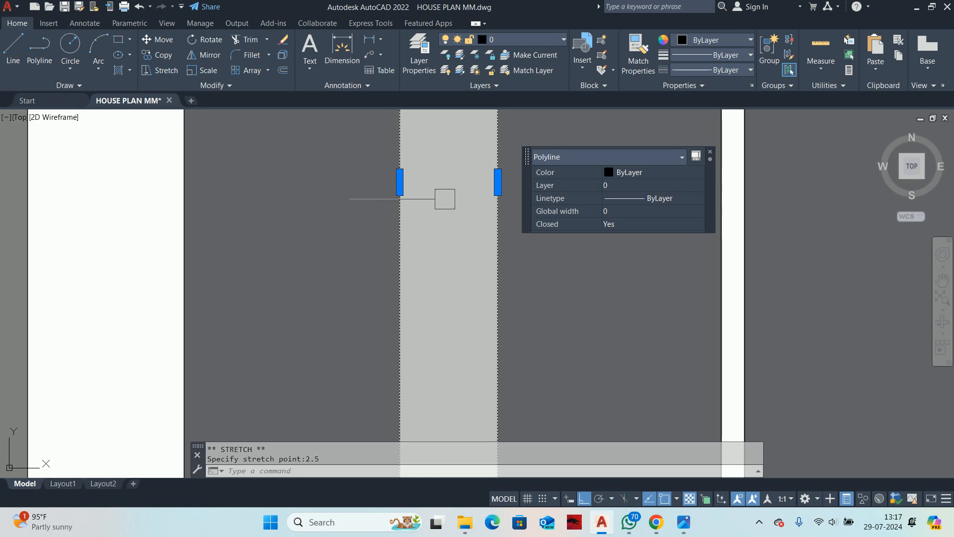
{"action": "left_click", "coordinate": [497, 182]}
{"action": "type", "text": "2."}
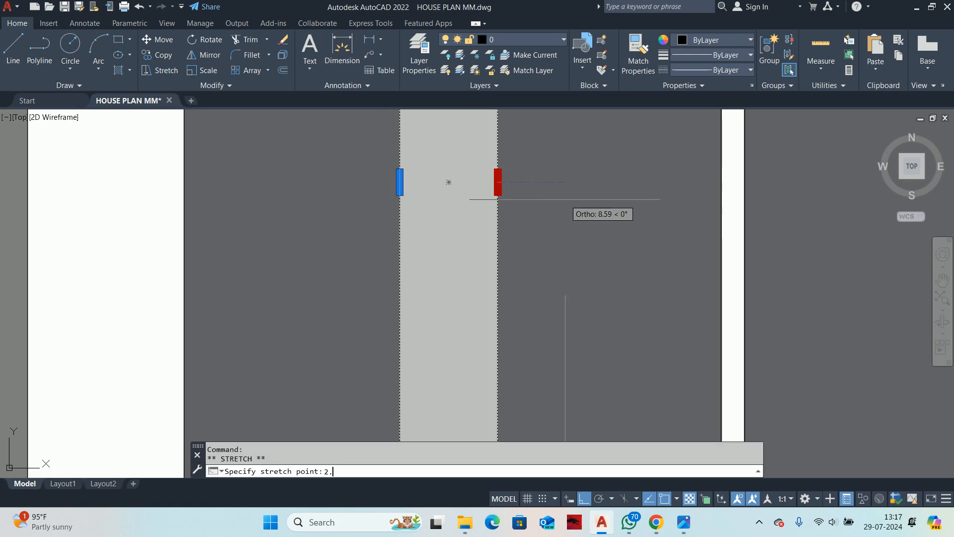
{"action": "key", "text": "Return"}
{"action": "middle_click_drag", "start_coordinate": [554, 236], "coordinate": [383, 275]}
{"action": "key", "text": "Escape"}
{"action": "key", "text": "Escape"}
{"action": "scroll", "coordinate": [469, 276], "scroll_direction": "down", "scroll_amount": 4}
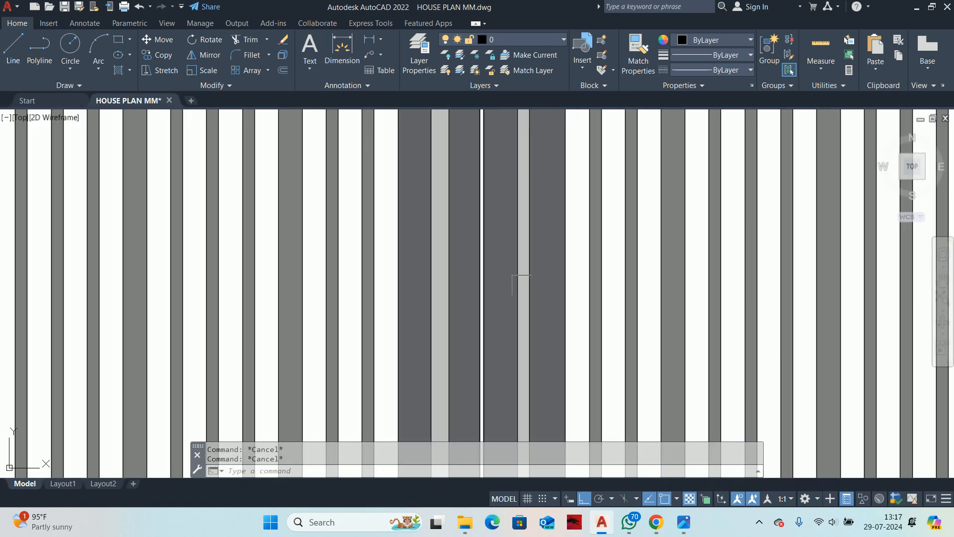
Step: Widen the right leaf's light grey strip by stretching each of its long edges outward 2.5 mm
{"action": "scroll", "coordinate": [586, 276], "scroll_direction": "up", "scroll_amount": 2}
{"action": "left_click", "coordinate": [400, 298]}
{"action": "left_click", "coordinate": [400, 265]}
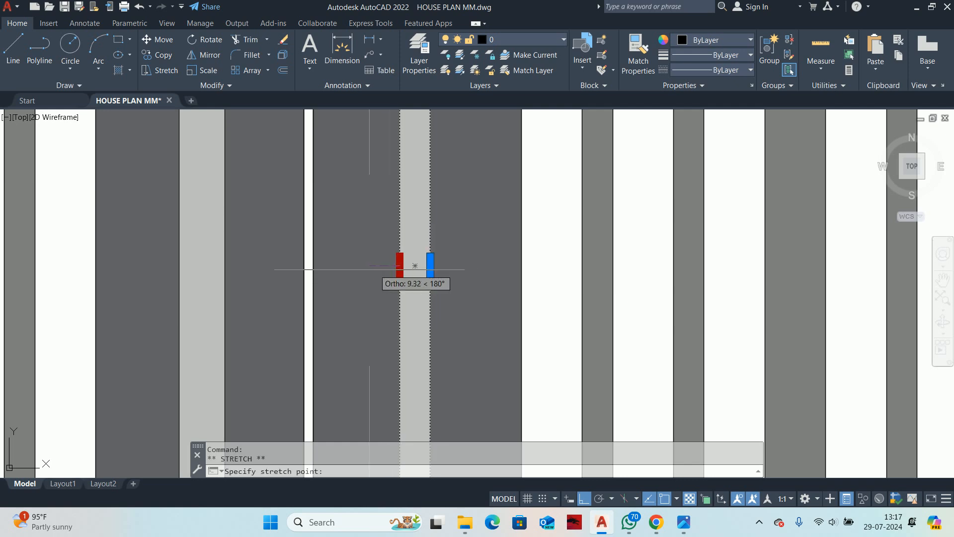
{"action": "type", "text": "2.5"}
{"action": "key", "text": "Return"}
{"action": "key", "text": "Escape"}
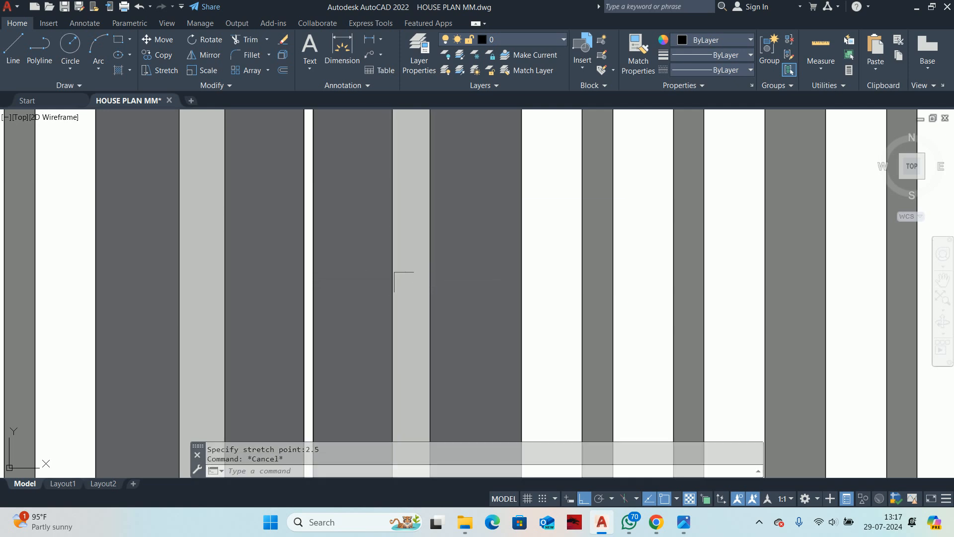
{"action": "left_click", "coordinate": [420, 260]}
{"action": "key", "text": "Escape"}
{"action": "left_click", "coordinate": [440, 258]}
{"action": "key", "text": "Escape"}
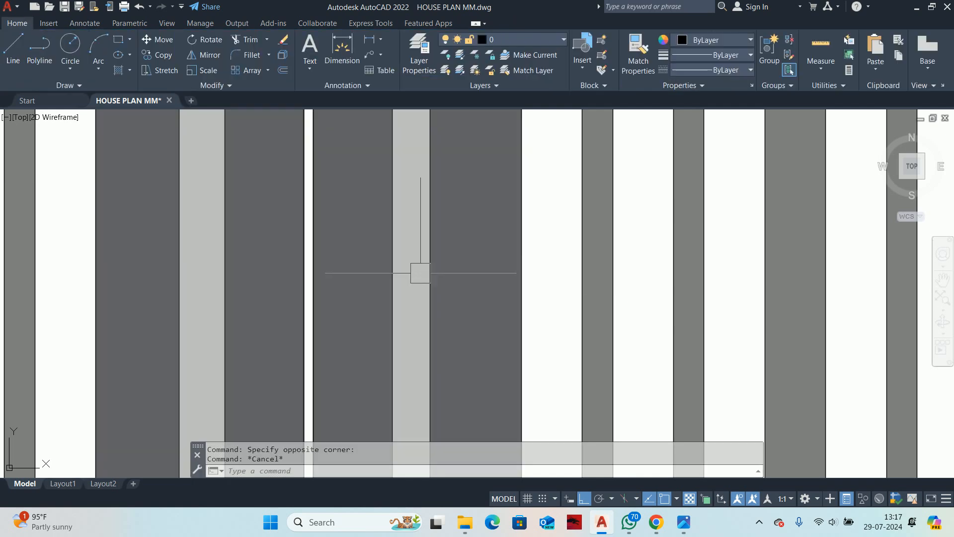
{"action": "left_click", "coordinate": [430, 266]}
{"action": "left_click", "coordinate": [430, 266]}
{"action": "type", "text": "2.5"}
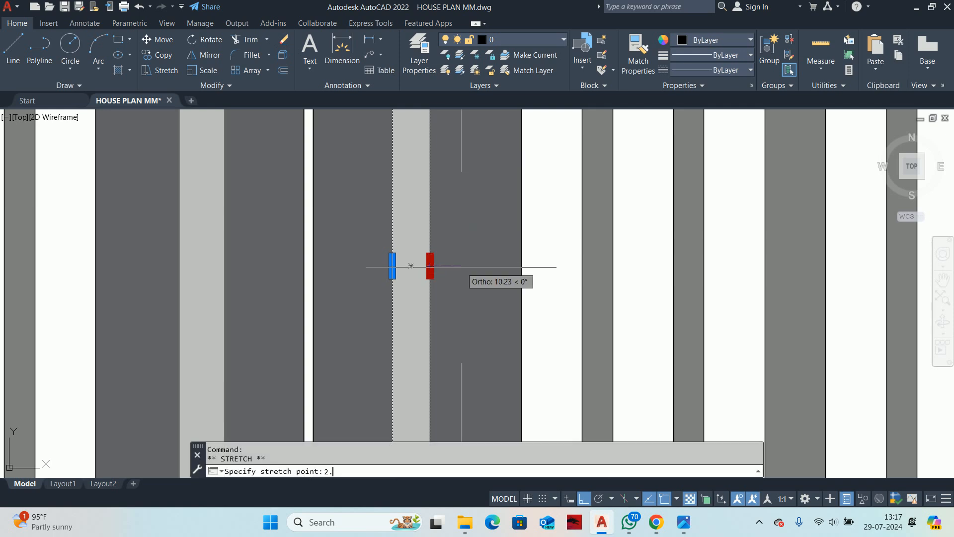
{"action": "key", "text": "Return"}
{"action": "key", "text": "Escape"}
{"action": "key", "text": "Escape"}
{"action": "scroll", "coordinate": [459, 267], "scroll_direction": "down", "scroll_amount": 8}
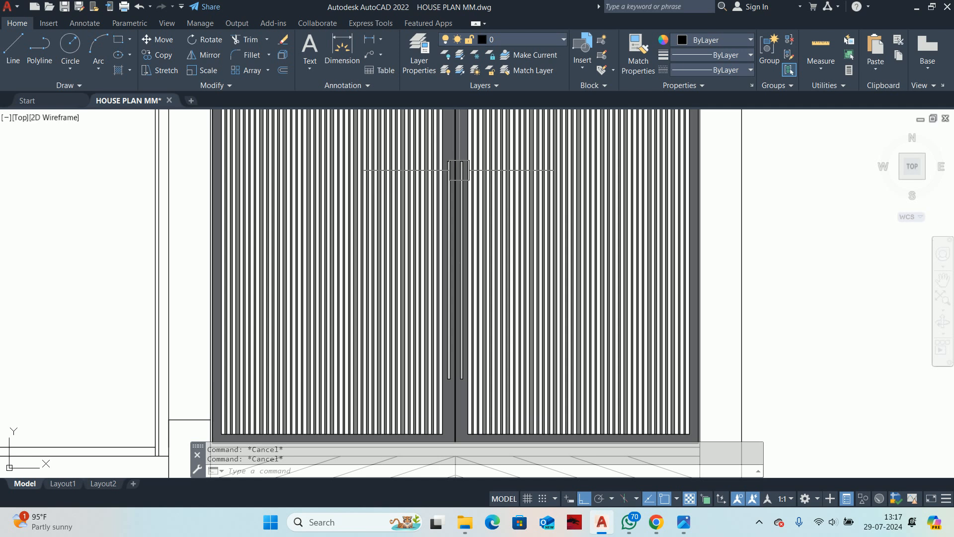
Step: Check the width of the right leaf's light grey strip with a linear dimension preview at its top edge, without placing the dimension
{"action": "scroll", "coordinate": [464, 142], "scroll_direction": "up", "scroll_amount": 8}
{"action": "type", "text": "D"}
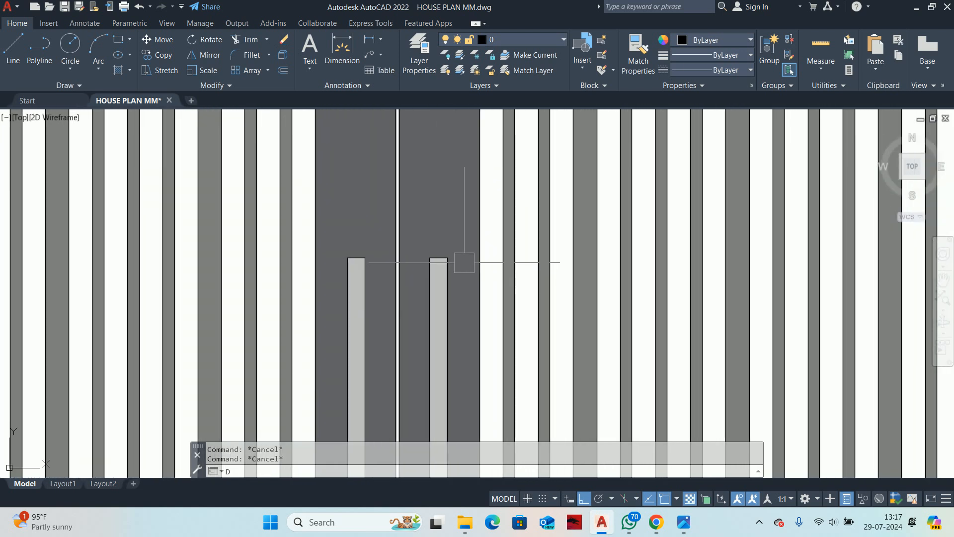
{"action": "type", "text": "IMLI"}
{"action": "key", "text": "Return"}
{"action": "scroll", "coordinate": [465, 250], "scroll_direction": "up", "scroll_amount": 4}
{"action": "key", "text": "Return"}
{"action": "left_click", "coordinate": [405, 270]}
{"action": "scroll", "coordinate": [406, 256], "scroll_direction": "up", "scroll_amount": 2}
{"action": "scroll", "coordinate": [417, 234], "scroll_direction": "down", "scroll_amount": 6}
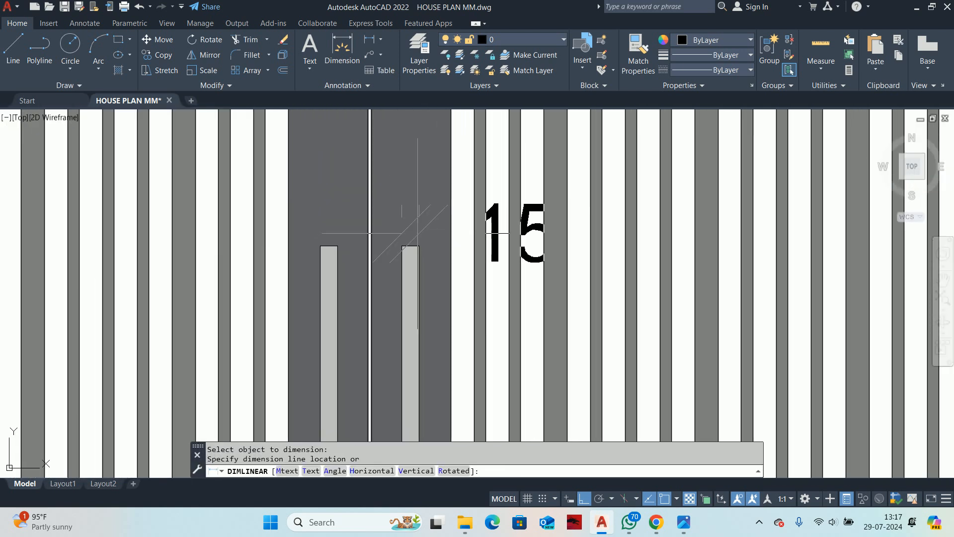
{"action": "key", "text": "Escape"}
{"action": "key", "text": "Escape"}
{"action": "scroll", "coordinate": [429, 224], "scroll_direction": "down", "scroll_amount": 10}
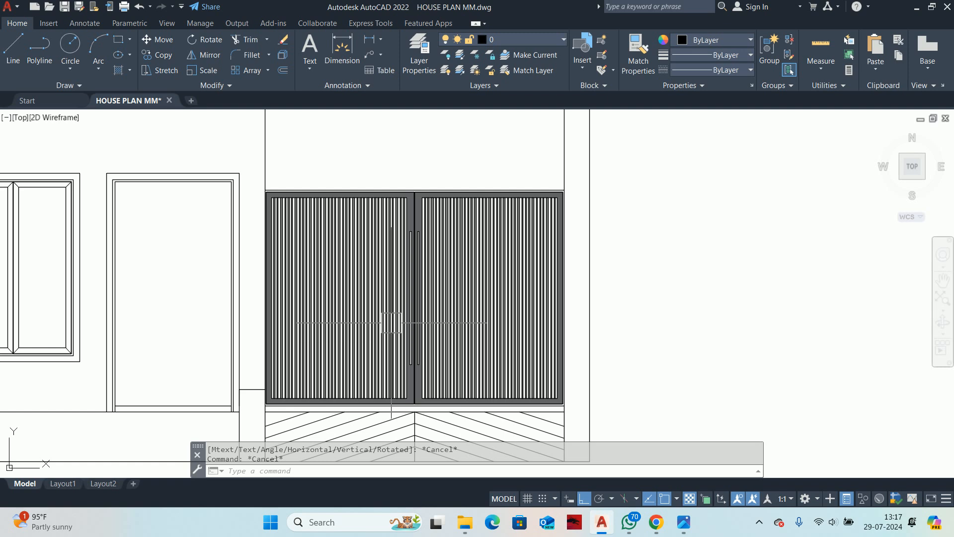
{"action": "scroll", "coordinate": [457, 300], "scroll_direction": "down", "scroll_amount": 2}
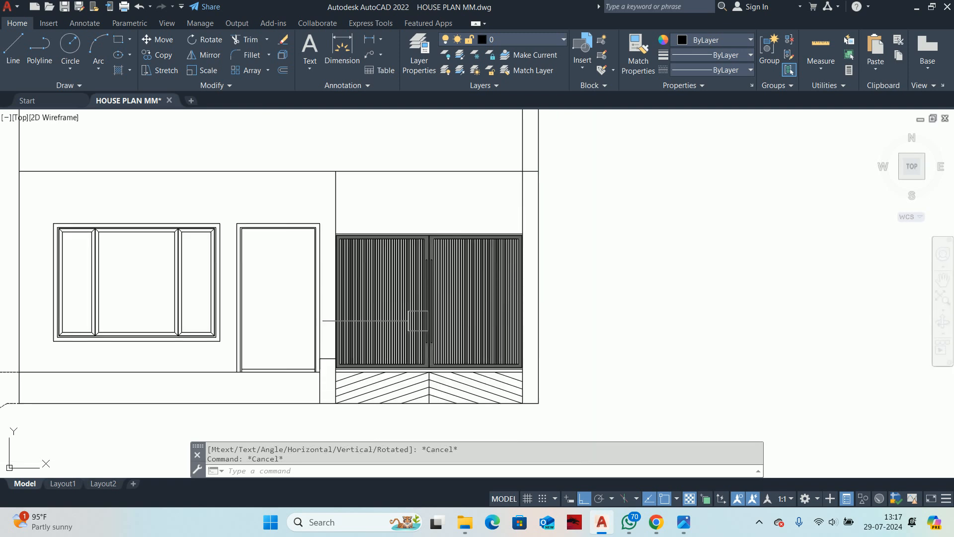
{"action": "type", "text": "tr"}
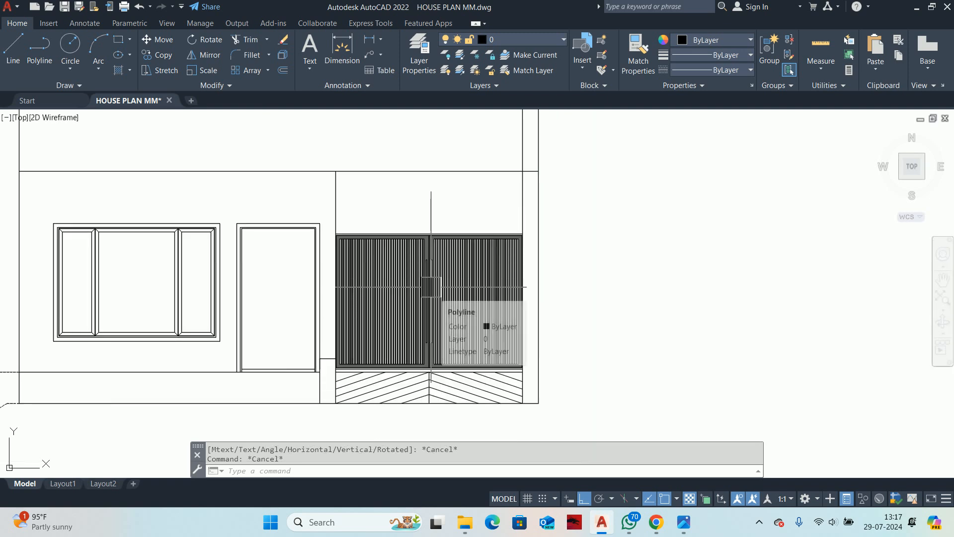
{"action": "key", "text": "Return"}
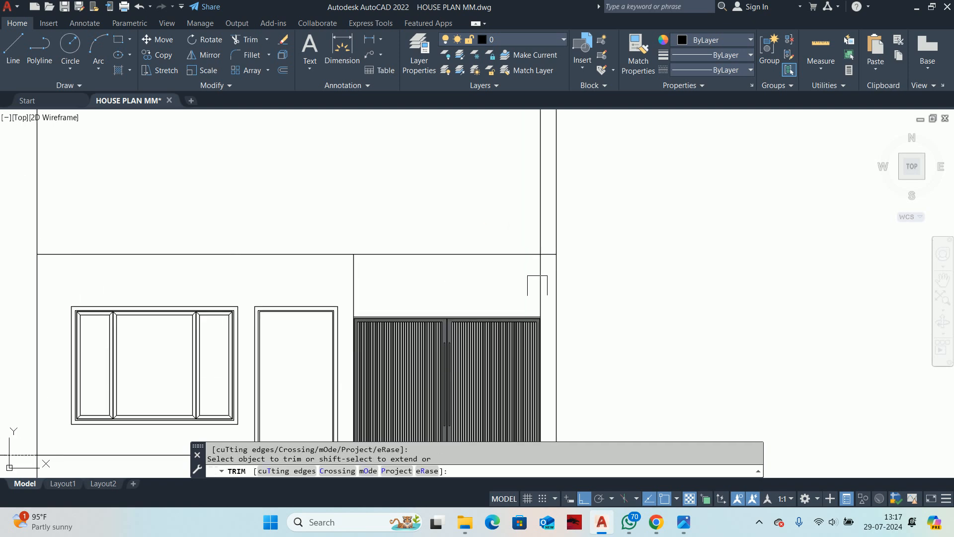
{"action": "scroll", "coordinate": [547, 263], "scroll_direction": "down", "scroll_amount": 5}
{"action": "key", "text": "Escape"}
Step: Compare the front elevation with the neighbouring section and the balcony area of the first floor plan
{"action": "scroll", "coordinate": [293, 254], "scroll_direction": "up", "scroll_amount": 3}
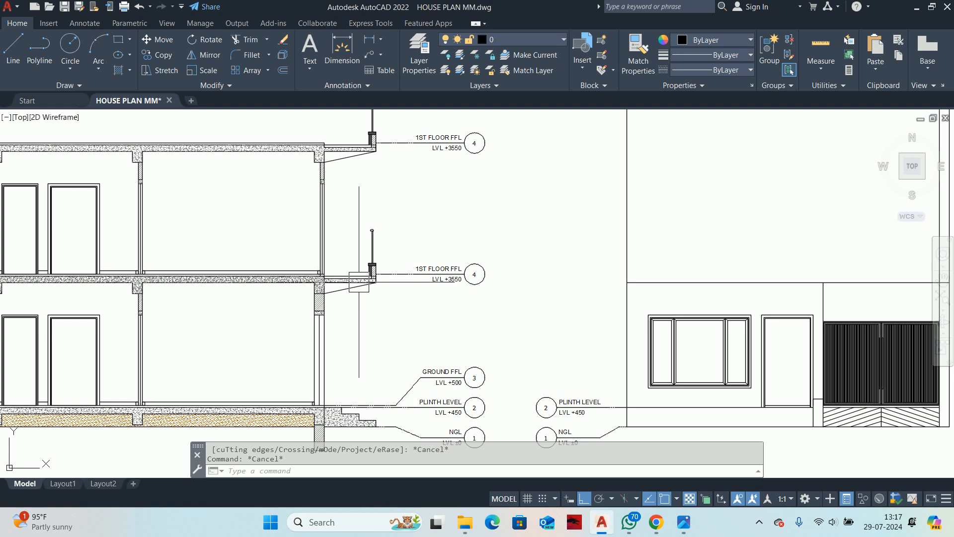
{"action": "scroll", "coordinate": [359, 282], "scroll_direction": "down", "scroll_amount": 3}
{"action": "middle_click_drag", "start_coordinate": [462, 230], "coordinate": [409, 312]}
{"action": "scroll", "coordinate": [408, 312], "scroll_direction": "down", "scroll_amount": 1}
{"action": "scroll", "coordinate": [436, 273], "scroll_direction": "down", "scroll_amount": 1}
{"action": "scroll", "coordinate": [421, 160], "scroll_direction": "up", "scroll_amount": 2}
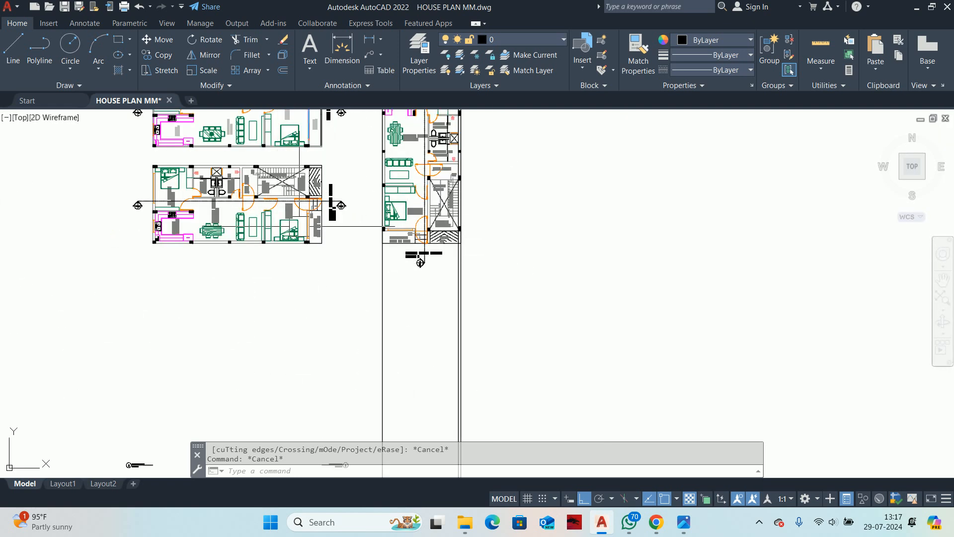
{"action": "scroll", "coordinate": [339, 219], "scroll_direction": "down", "scroll_amount": 1}
{"action": "middle_click_drag", "start_coordinate": [339, 219], "coordinate": [326, 410]}
{"action": "scroll", "coordinate": [379, 292], "scroll_direction": "up", "scroll_amount": 2}
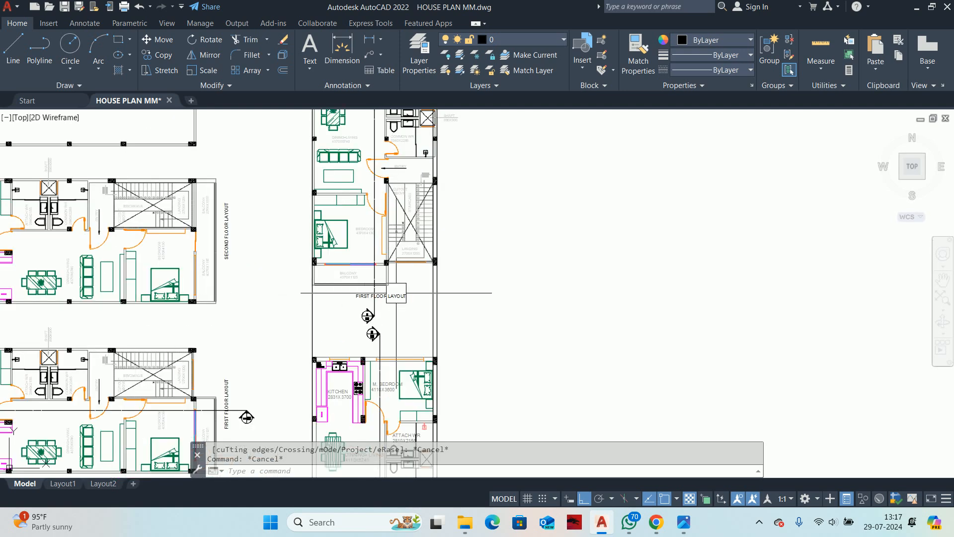
{"action": "scroll", "coordinate": [394, 297], "scroll_direction": "down", "scroll_amount": 3}
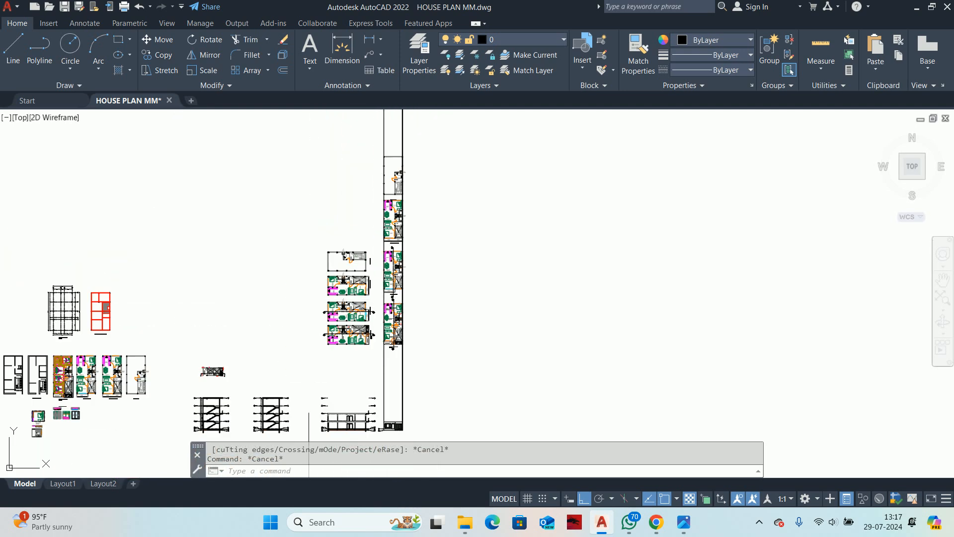
{"action": "middle_click_drag", "start_coordinate": [308, 412], "coordinate": [419, 266]}
{"action": "scroll", "coordinate": [450, 280], "scroll_direction": "up", "scroll_amount": 2}
{"action": "scroll", "coordinate": [563, 275], "scroll_direction": "up", "scroll_amount": 3}
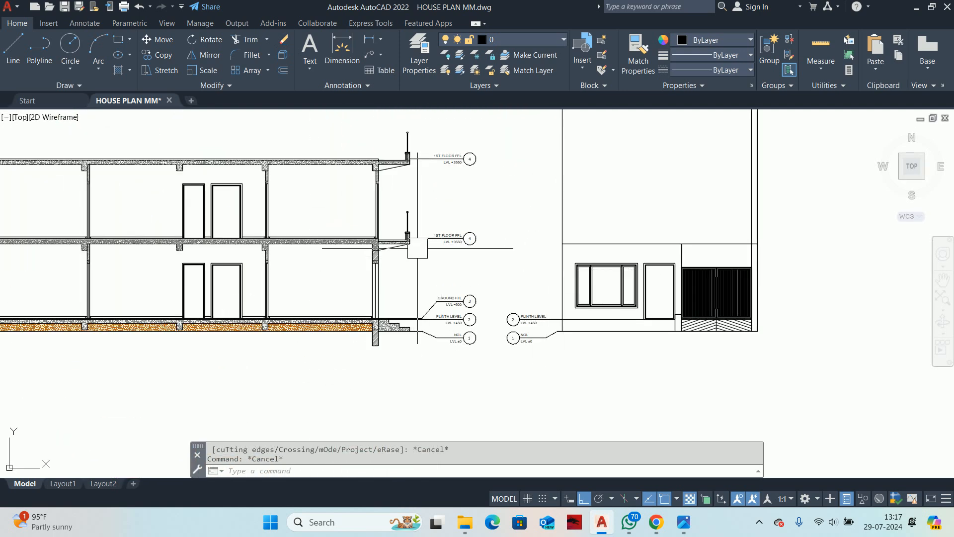
{"action": "scroll", "coordinate": [417, 248], "scroll_direction": "down", "scroll_amount": 8}
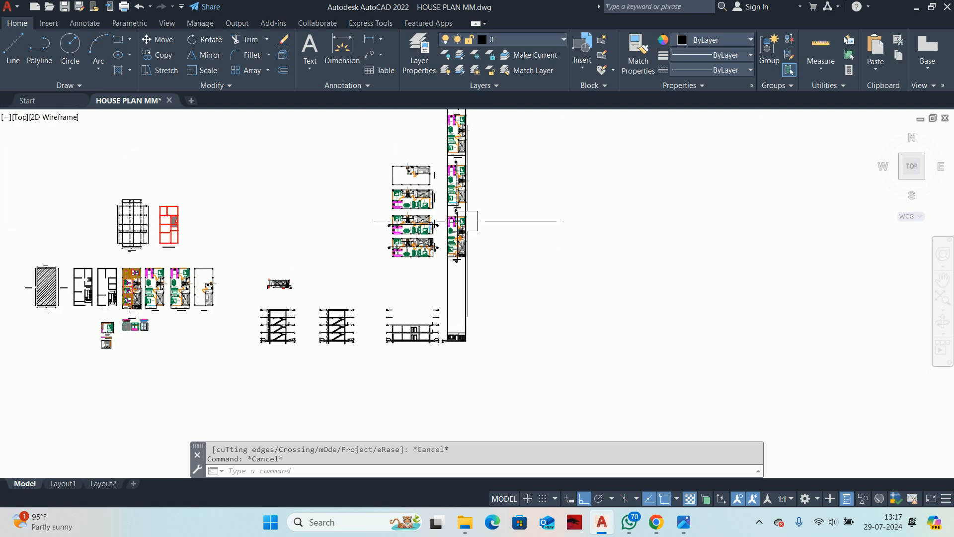
{"action": "scroll", "coordinate": [467, 220], "scroll_direction": "up", "scroll_amount": 7}
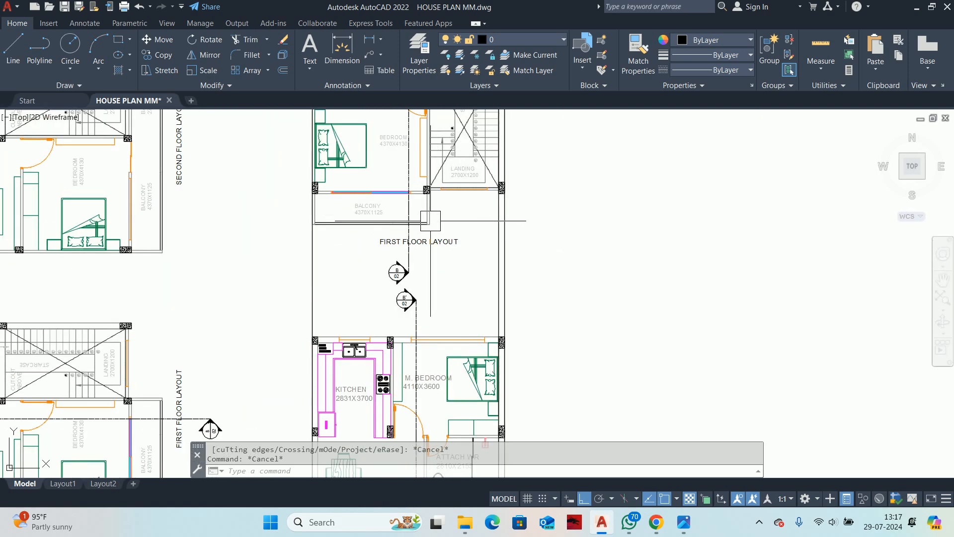
{"action": "scroll", "coordinate": [431, 221], "scroll_direction": "down", "scroll_amount": 6}
{"action": "scroll", "coordinate": [428, 278], "scroll_direction": "up", "scroll_amount": 4}
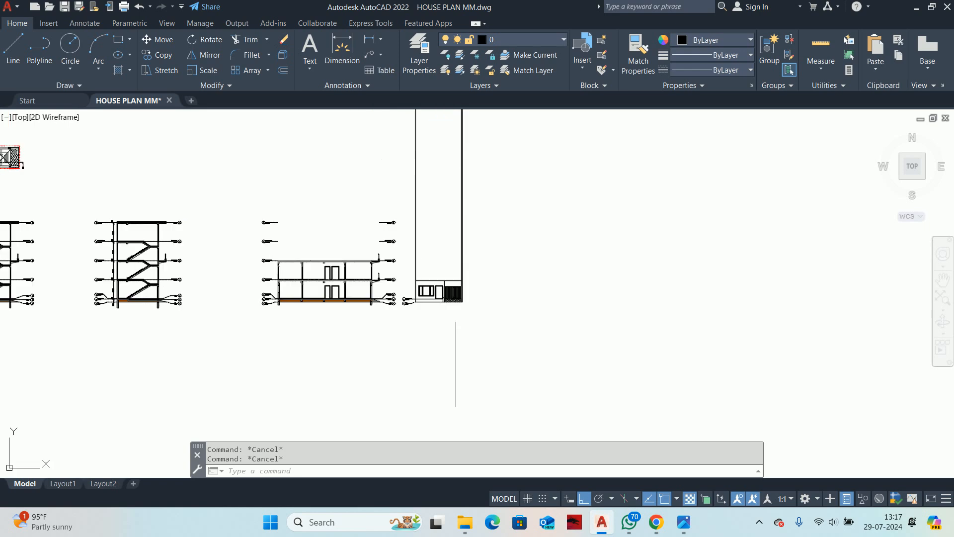
Step: Trim away the part of the horizontal line above the gate, between the two walls beside the gate opening
{"action": "scroll", "coordinate": [446, 293], "scroll_direction": "up", "scroll_amount": 8}
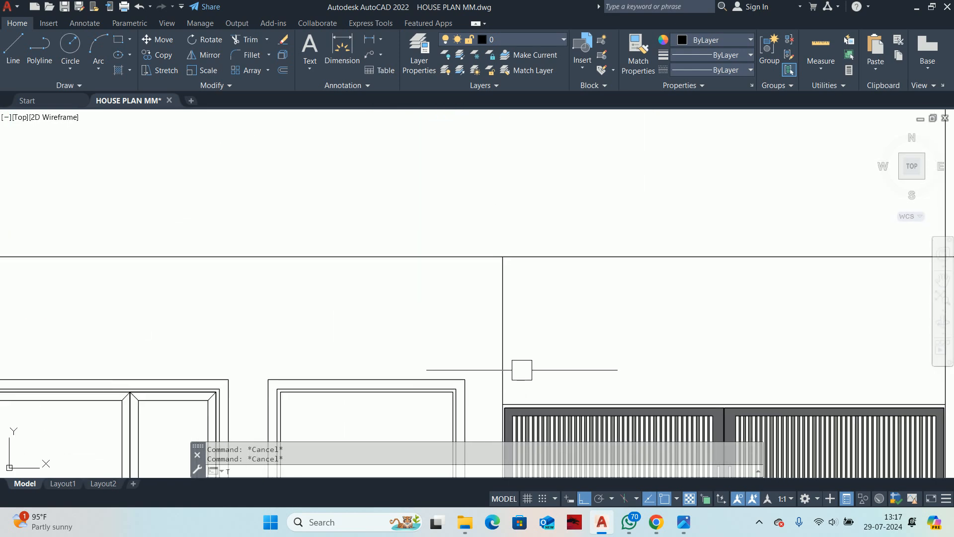
{"action": "type", "text": "tr"}
{"action": "key", "text": "Return"}
{"action": "scroll", "coordinate": [558, 263], "scroll_direction": "down", "scroll_amount": 6}
{"action": "scroll", "coordinate": [575, 336], "scroll_direction": "up", "scroll_amount": 2}
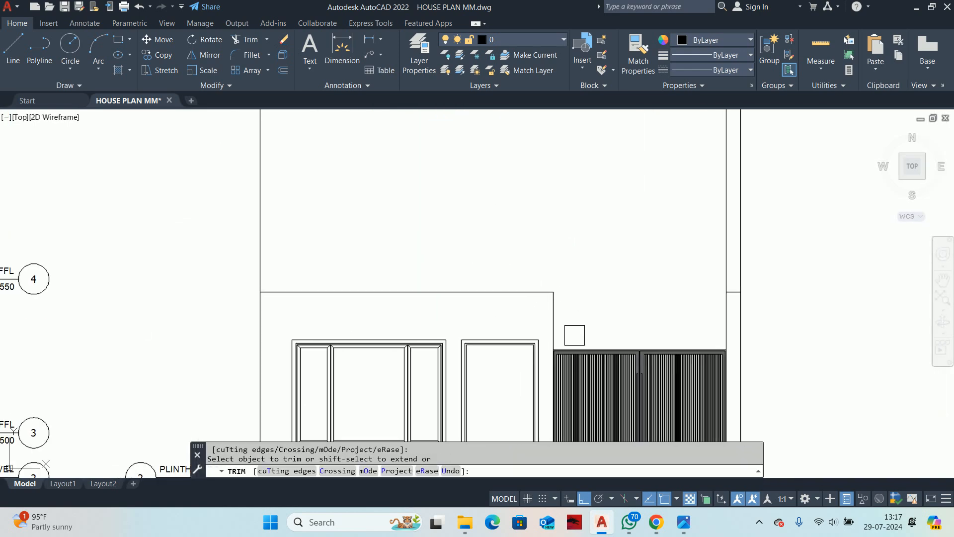
{"action": "key", "text": "Escape"}
{"action": "key", "text": "Escape"}
Step: Delete the short horizontal leftover between the two long vertical wall lines beyond the gate
{"action": "scroll", "coordinate": [727, 322], "scroll_direction": "up", "scroll_amount": 3}
{"action": "left_click", "coordinate": [750, 208]}
{"action": "scroll", "coordinate": [750, 208], "scroll_direction": "down", "scroll_amount": 1}
{"action": "middle_click_drag", "start_coordinate": [750, 209], "coordinate": [560, 295]}
{"action": "key", "text": "Delete"}
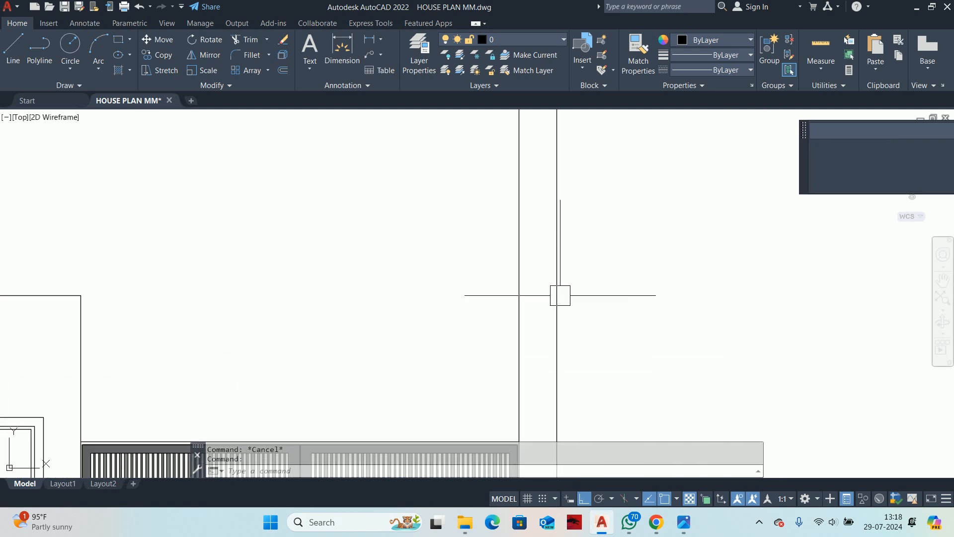
{"action": "scroll", "coordinate": [560, 295], "scroll_direction": "down", "scroll_amount": 3}
{"action": "scroll", "coordinate": [472, 300], "scroll_direction": "up", "scroll_amount": 5}
{"action": "key", "text": "Escape"}
{"action": "key", "text": "Escape"}
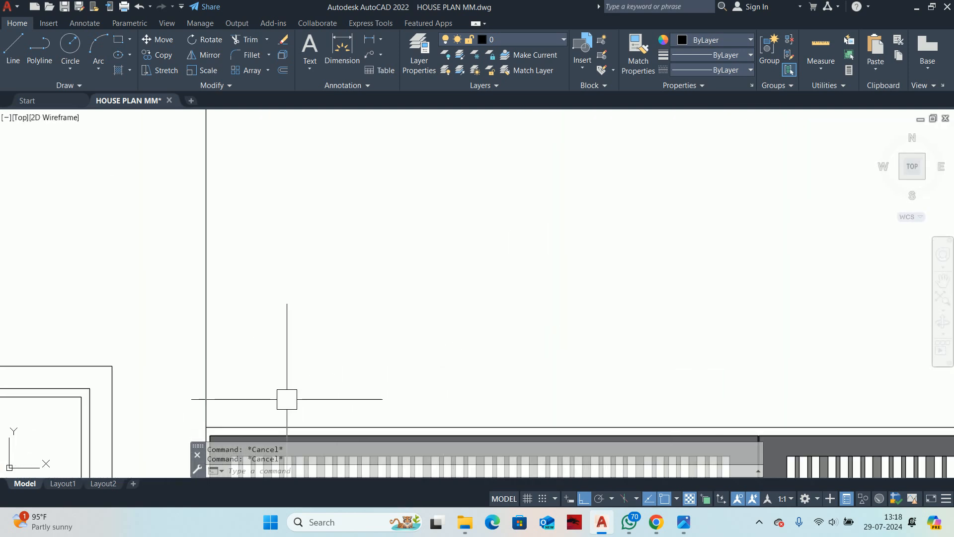
Step: Examine the ramp, landing and footpath at the front of the ground floor plan above the elevation
{"action": "scroll", "coordinate": [287, 399], "scroll_direction": "down", "scroll_amount": 8}
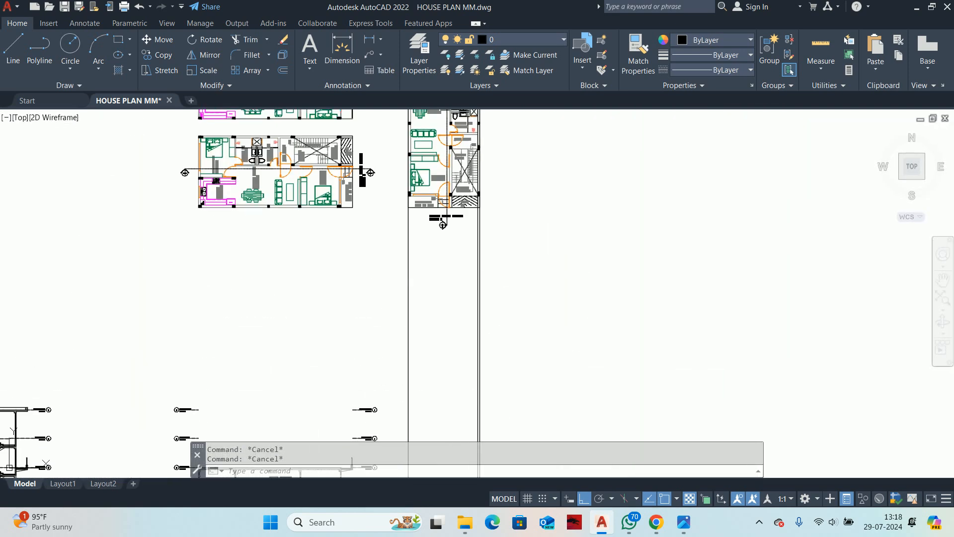
{"action": "scroll", "coordinate": [428, 158], "scroll_direction": "up", "scroll_amount": 4}
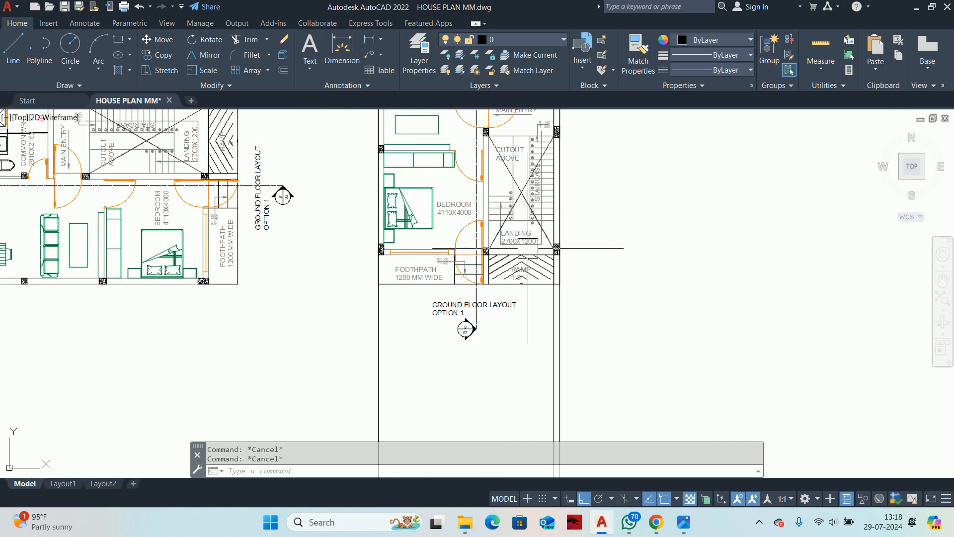
{"action": "scroll", "coordinate": [528, 248], "scroll_direction": "down", "scroll_amount": 4}
{"action": "scroll", "coordinate": [520, 323], "scroll_direction": "up", "scroll_amount": 5}
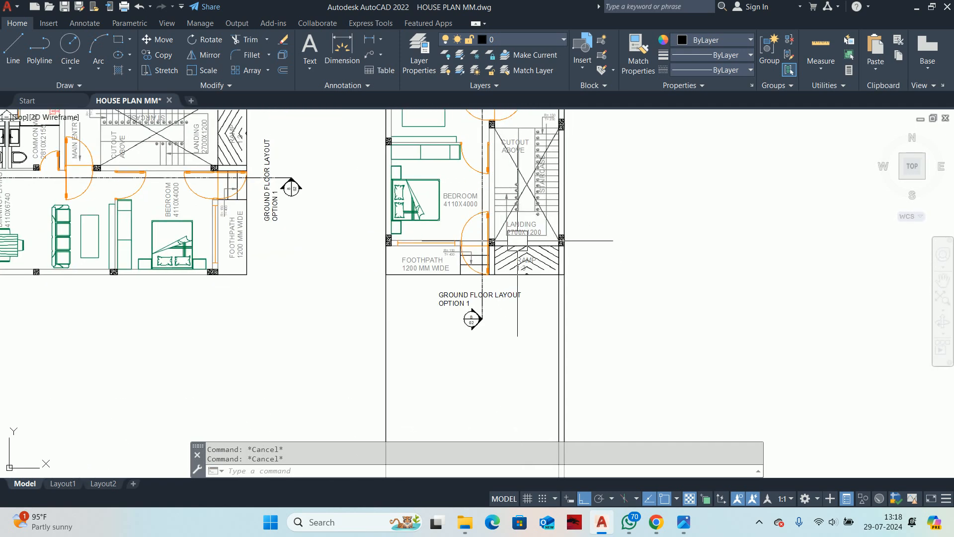
{"action": "scroll", "coordinate": [516, 243], "scroll_direction": "down", "scroll_amount": 3}
{"action": "scroll", "coordinate": [468, 343], "scroll_direction": "up", "scroll_amount": 6}
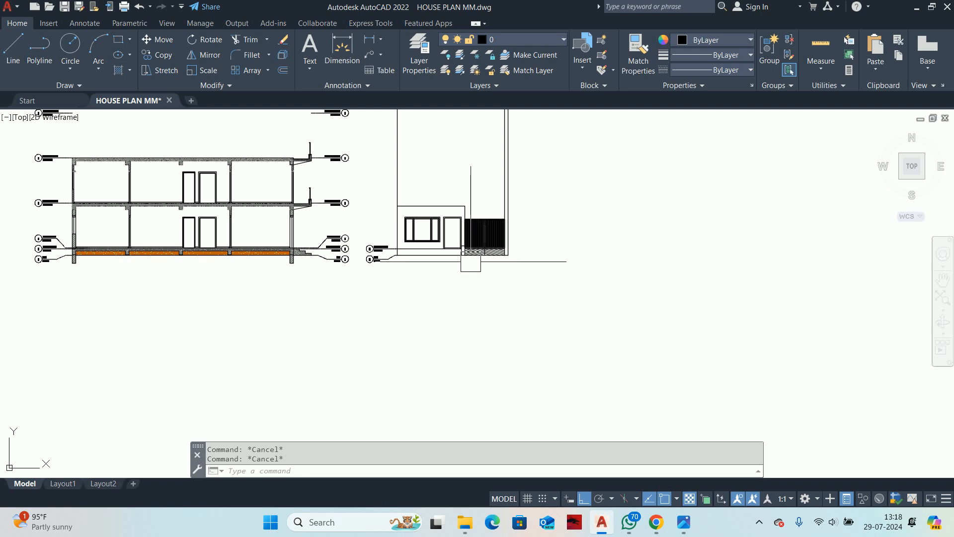
{"action": "middle_click_drag", "start_coordinate": [462, 175], "coordinate": [453, 306]}
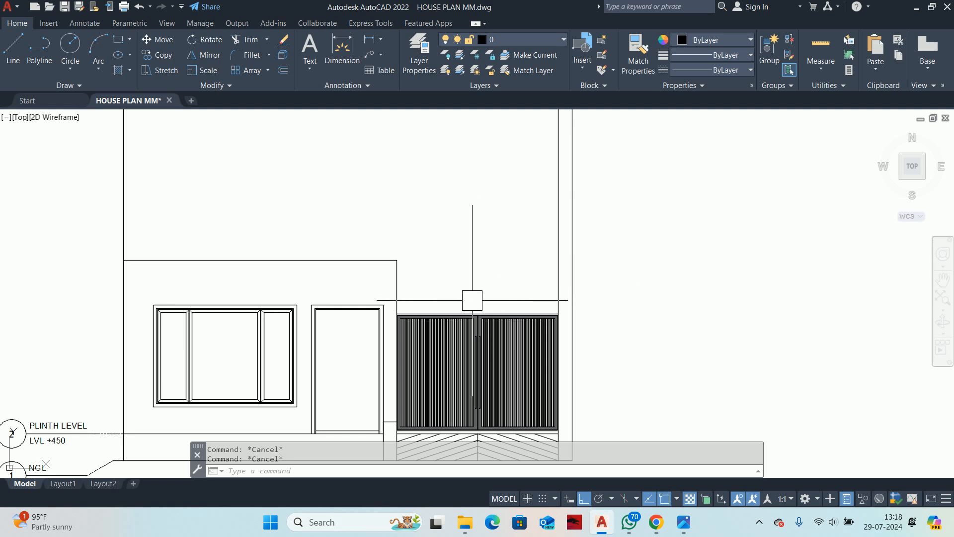
Step: Draw a horizontal line above the gate from the top corner of the adjoining wall to the outer wall's inner edge
{"action": "scroll", "coordinate": [487, 298], "scroll_direction": "up", "scroll_amount": 2}
{"action": "type", "text": "l"}
{"action": "key", "text": "Return"}
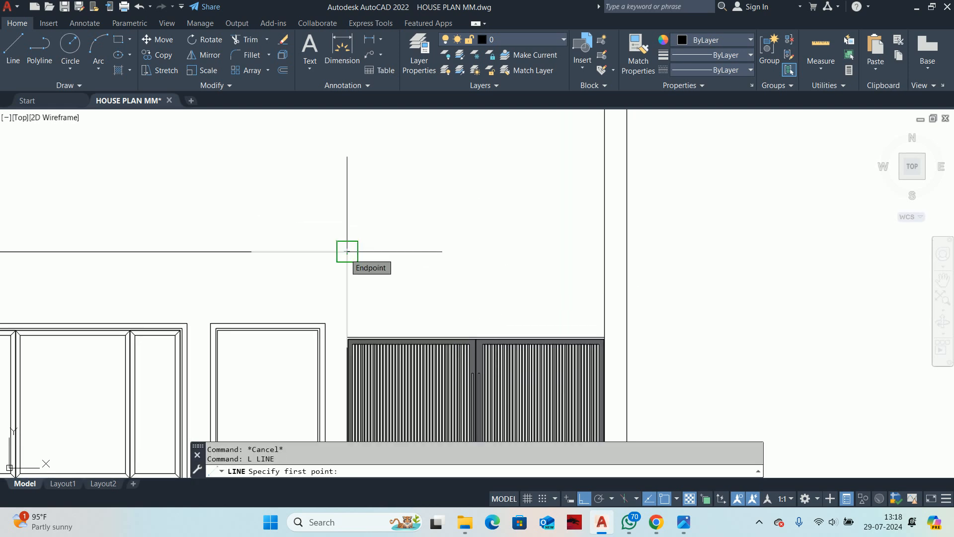
{"action": "left_click", "coordinate": [347, 251]}
{"action": "left_click", "coordinate": [605, 251]}
{"action": "key", "text": "Escape"}
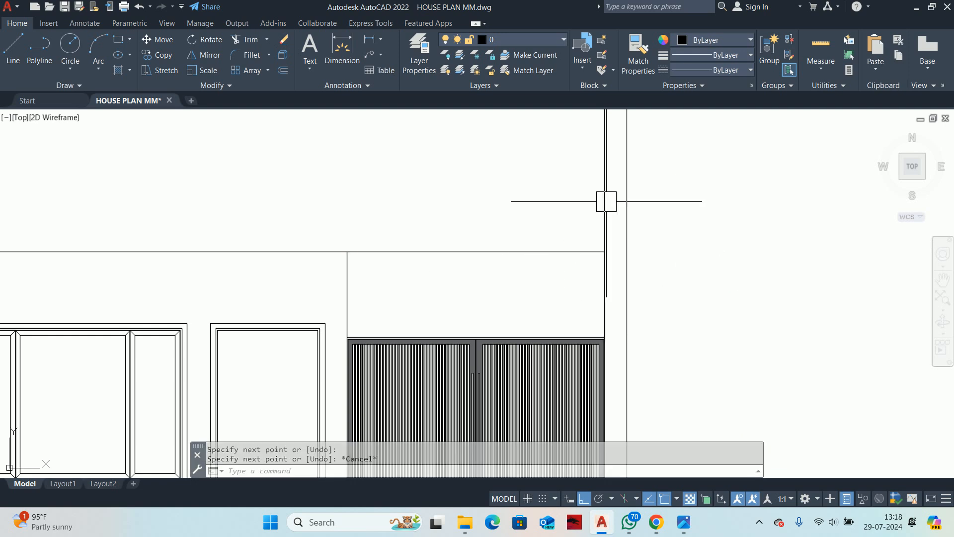
Step: Measure the height of the opening between the gate's top and the horizontal line above it
{"action": "left_click", "coordinate": [823, 42]}
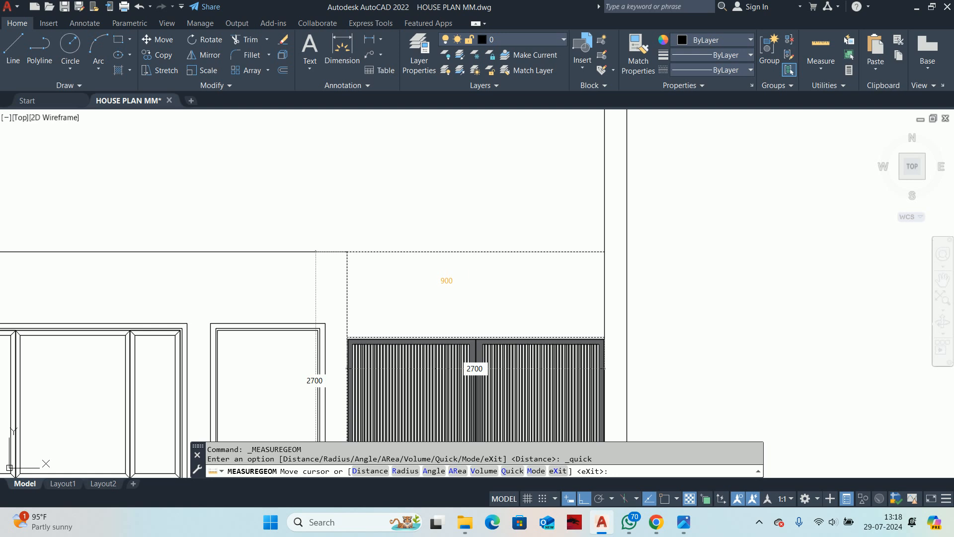
{"action": "scroll", "coordinate": [465, 311], "scroll_direction": "up", "scroll_amount": 4}
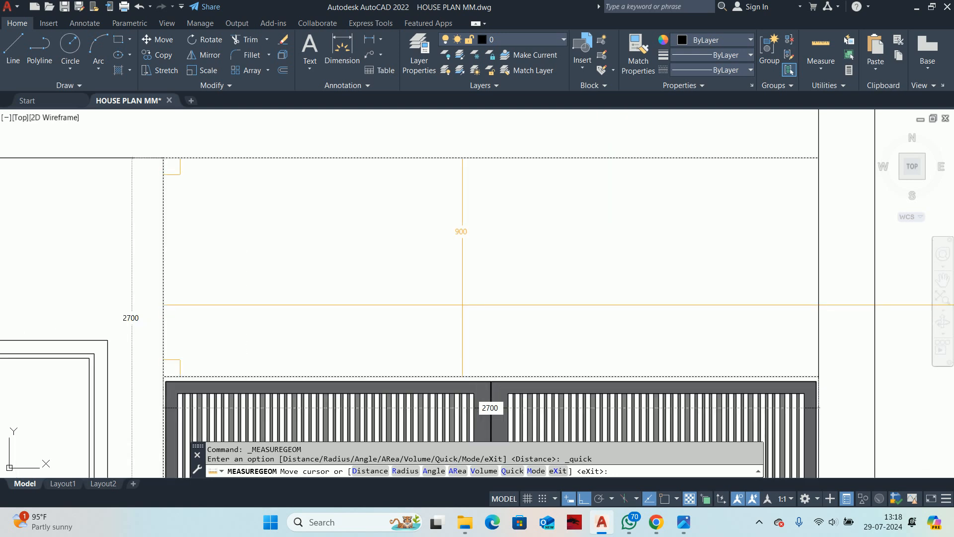
{"action": "key", "text": "Escape"}
{"action": "scroll", "coordinate": [462, 304], "scroll_direction": "down", "scroll_amount": 6}
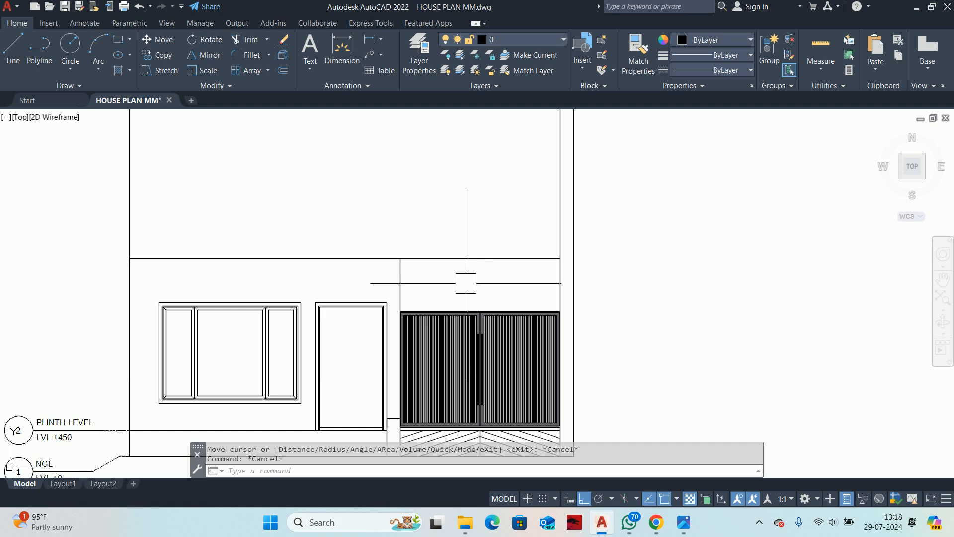
{"action": "middle_click_drag", "start_coordinate": [462, 295], "coordinate": [469, 316]}
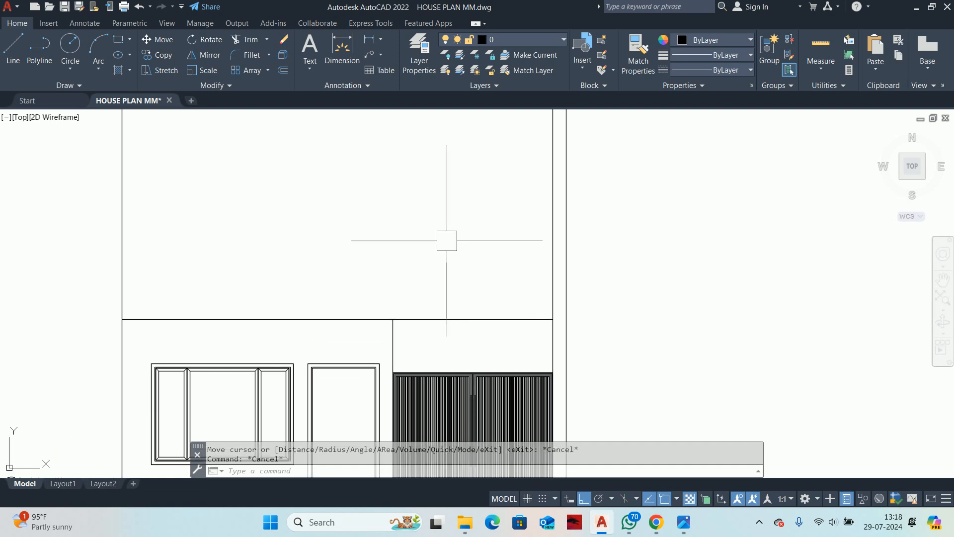
Step: Draw a vertical line from the foot of the door's outer frame at plinth level down to the ground line
{"action": "scroll", "coordinate": [446, 241], "scroll_direction": "down", "scroll_amount": 7}
{"action": "scroll", "coordinate": [405, 278], "scroll_direction": "up", "scroll_amount": 3}
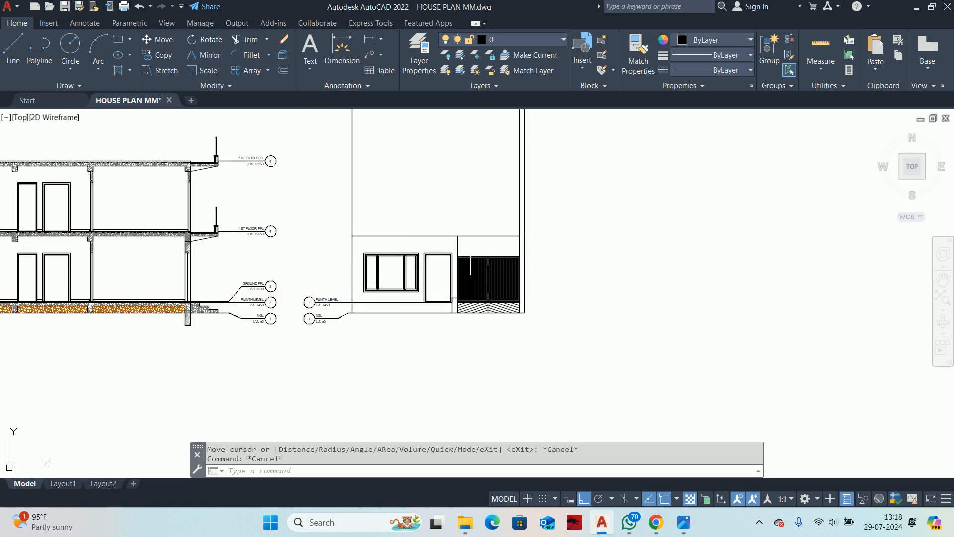
{"action": "scroll", "coordinate": [434, 315], "scroll_direction": "up", "scroll_amount": 5}
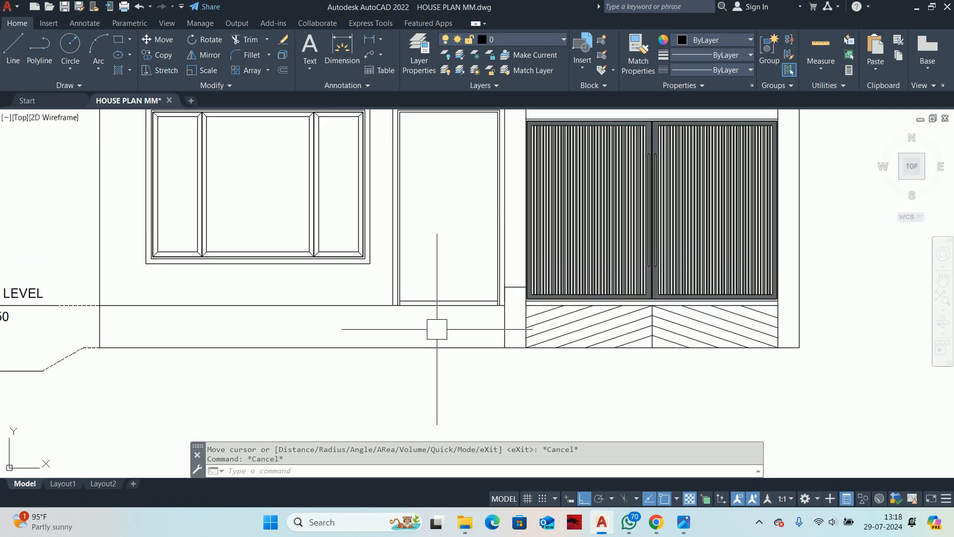
{"action": "type", "text": "L"}
{"action": "key", "text": "Return"}
{"action": "scroll", "coordinate": [393, 319], "scroll_direction": "up", "scroll_amount": 2}
{"action": "left_click", "coordinate": [387, 296]}
{"action": "left_click", "coordinate": [388, 363]}
{"action": "key", "text": "Return"}
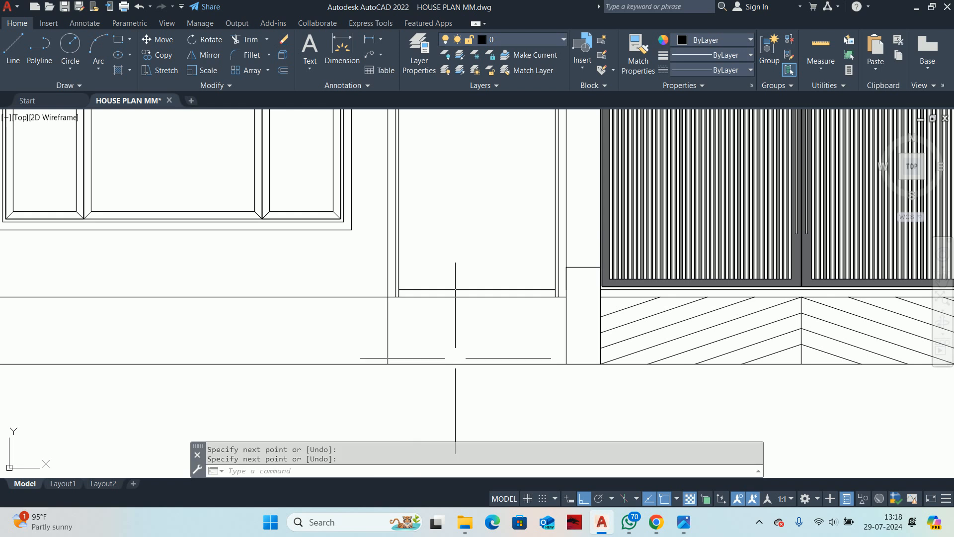
{"action": "scroll", "coordinate": [454, 315], "scroll_direction": "down", "scroll_amount": 5}
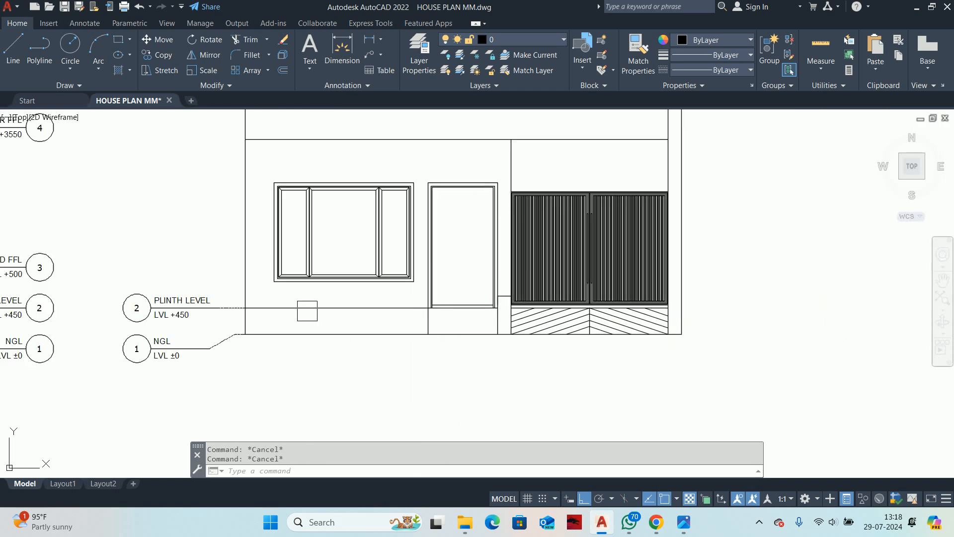
Step: Check the riser height of the lowest entrance step in the section with a linear dimension preview, without placing the dimension
{"action": "middle_click_drag", "start_coordinate": [304, 309], "coordinate": [842, 353]}
{"action": "scroll", "coordinate": [477, 376], "scroll_direction": "up", "scroll_amount": 4}
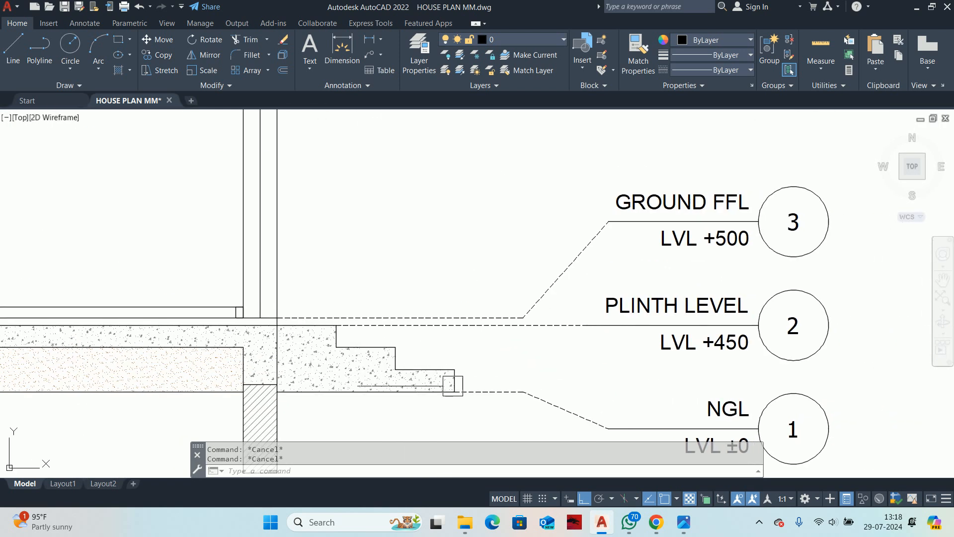
{"action": "key", "text": "Return"}
{"action": "key", "text": "Return"}
{"action": "scroll", "coordinate": [467, 394], "scroll_direction": "up", "scroll_amount": 2}
{"action": "left_click", "coordinate": [437, 380]}
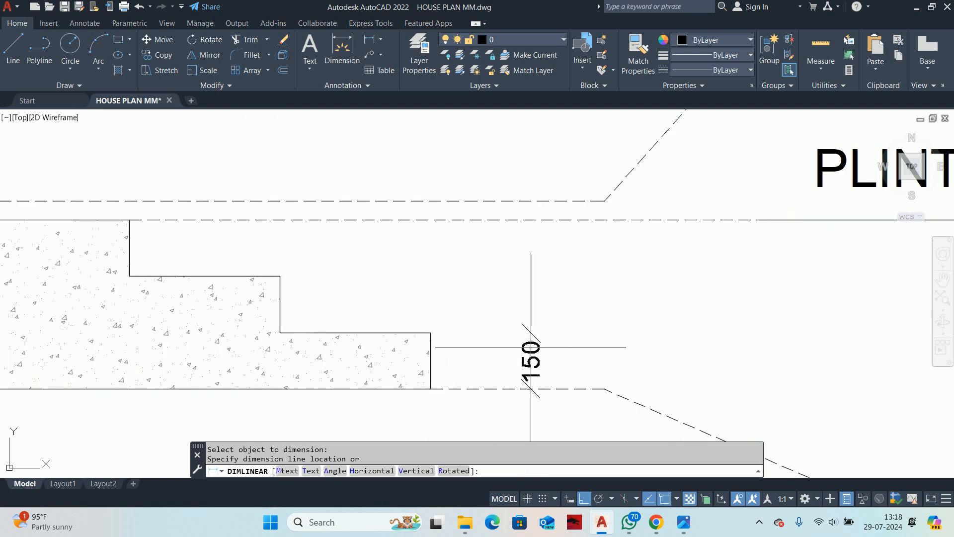
{"action": "key", "text": "Escape"}
{"action": "scroll", "coordinate": [535, 346], "scroll_direction": "down", "scroll_amount": 5}
{"action": "key", "text": "Escape"}
Step: Offset the elevation's ground line upward twice by 150 mm to form the entrance step lines below the door
{"action": "middle_click_drag", "start_coordinate": [882, 391], "coordinate": [580, 305]}
{"action": "scroll", "coordinate": [579, 305], "scroll_direction": "up", "scroll_amount": 4}
{"action": "middle_click_drag", "start_coordinate": [487, 215], "coordinate": [492, 361]}
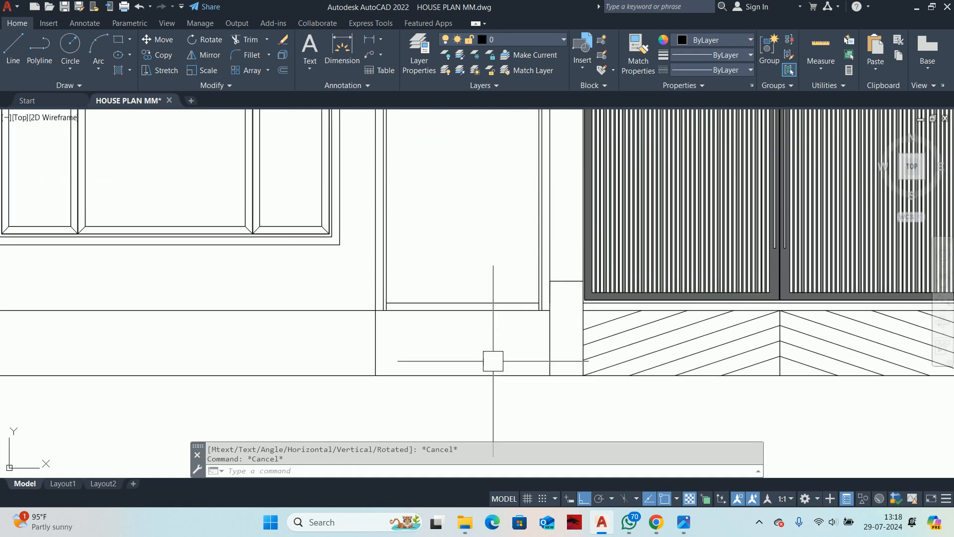
{"action": "type", "text": "o"}
{"action": "key", "text": "Return"}
{"action": "type", "text": "150"}
{"action": "key", "text": "Return"}
{"action": "scroll", "coordinate": [489, 351], "scroll_direction": "up", "scroll_amount": 1}
{"action": "left_click", "coordinate": [486, 388]}
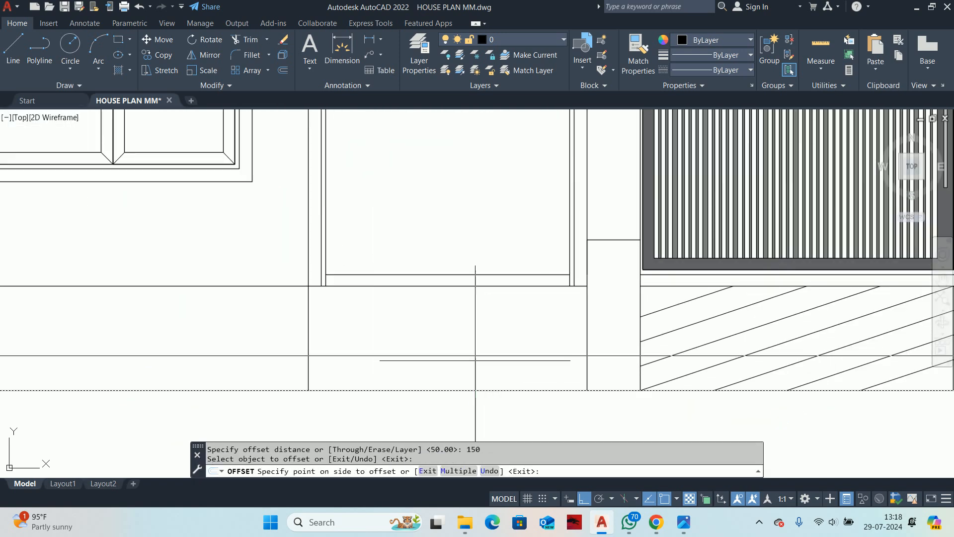
{"action": "left_click", "coordinate": [472, 360]}
{"action": "left_click", "coordinate": [437, 356]}
{"action": "left_click", "coordinate": [429, 338]}
{"action": "middle_click_drag", "start_coordinate": [420, 327], "coordinate": [578, 320]}
{"action": "scroll", "coordinate": [460, 337], "scroll_direction": "up", "scroll_amount": 2}
{"action": "key", "text": "Escape"}
{"action": "key", "text": "Escape"}
{"action": "middle_click_drag", "start_coordinate": [460, 337], "coordinate": [373, 327]}
{"action": "type", "text": "r"}
{"action": "key", "text": "Return"}
{"action": "key", "text": "Return"}
{"action": "left_click", "coordinate": [306, 271]}
{"action": "key", "text": "Escape"}
Step: Trim both step lines beyond the vertical line under the door frame and beyond the pier beside the door
{"action": "type", "text": "tr"}
{"action": "key", "text": "Return"}
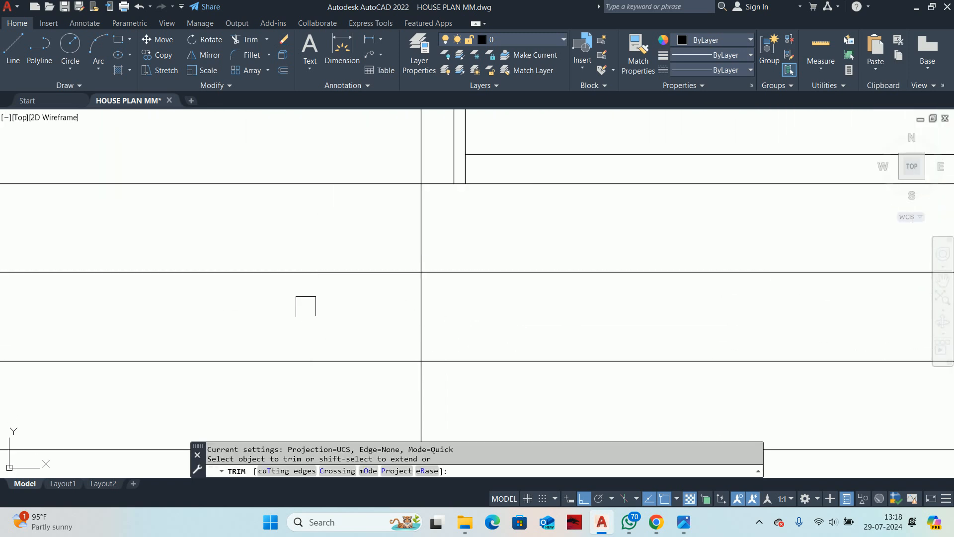
{"action": "left_click", "coordinate": [304, 277]}
{"action": "left_click_drag", "start_coordinate": [305, 344], "coordinate": [318, 371]}
{"action": "middle_click_drag", "start_coordinate": [269, 380], "coordinate": [3, 366]}
{"action": "left_click", "coordinate": [889, 353]}
{"action": "middle_click_drag", "start_coordinate": [652, 251], "coordinate": [670, 324]}
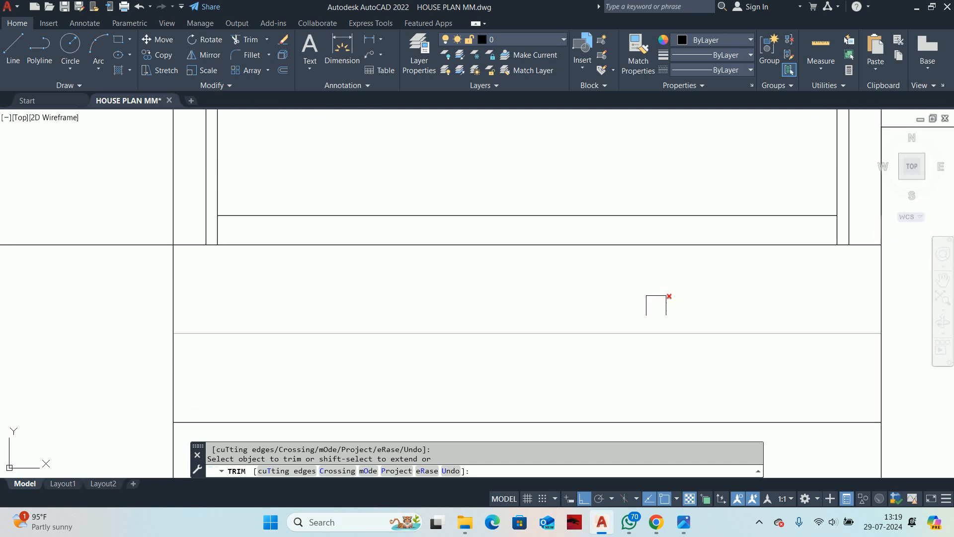
Step: Trim away the floor line between the door's inner frame lines, 50 mm above plinth level
{"action": "left_click", "coordinate": [588, 216]}
{"action": "key", "text": "Escape"}
{"action": "key", "text": "Escape"}
{"action": "key", "text": "Escape"}
{"action": "scroll", "coordinate": [450, 227], "scroll_direction": "down", "scroll_amount": 1}
{"action": "middle_click_drag", "start_coordinate": [449, 227], "coordinate": [469, 256]}
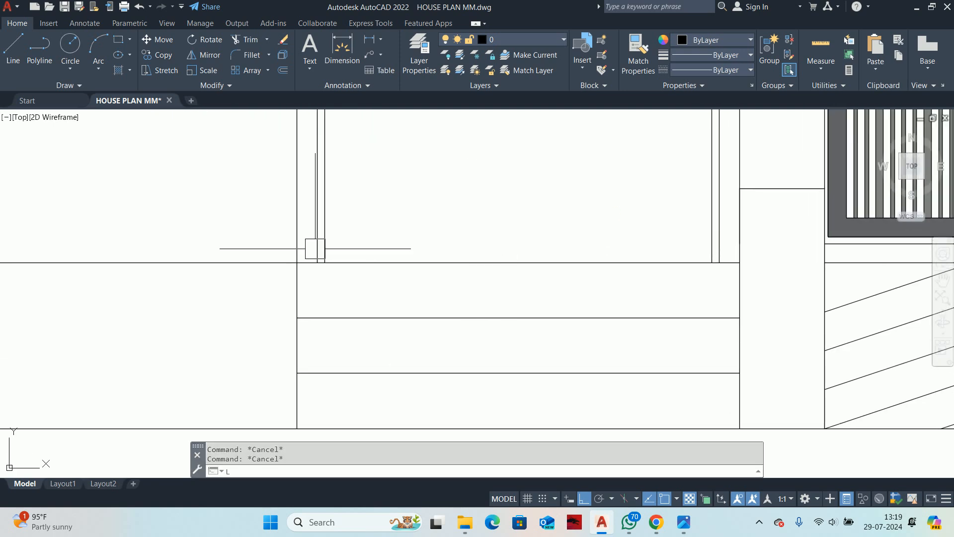
{"action": "type", "text": "l"}
{"action": "key", "text": "Return"}
{"action": "key", "text": "Escape"}
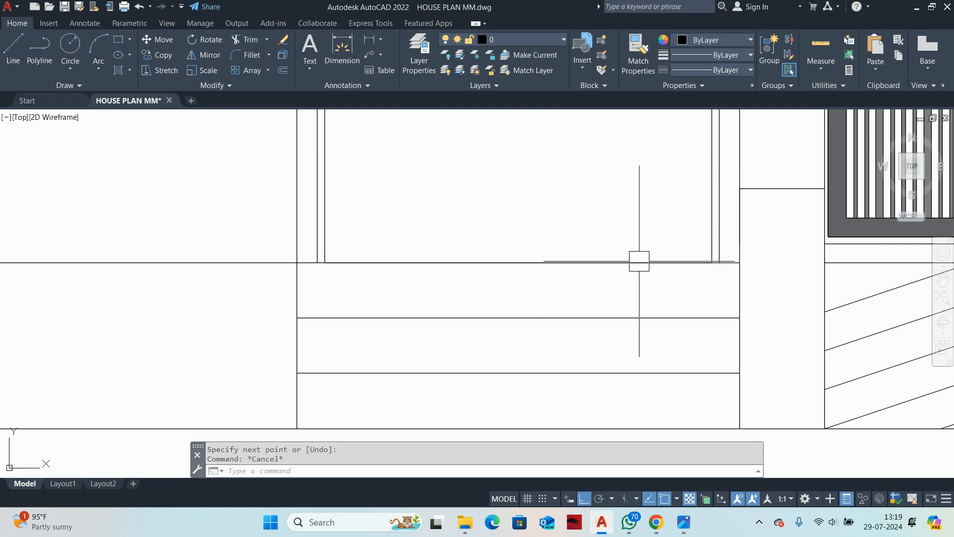
Step: Offset the line at the door's foot 10 mm upward between the inner frame lines
{"action": "type", "text": "o"}
{"action": "key", "text": "Return"}
{"action": "type", "text": "10"}
{"action": "key", "text": "Return"}
{"action": "left_click", "coordinate": [568, 261]}
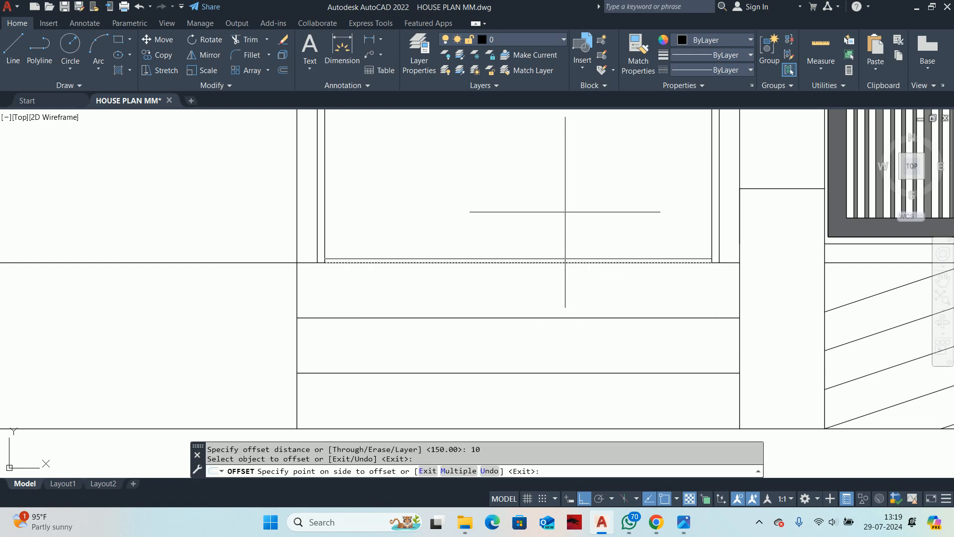
{"action": "left_click", "coordinate": [488, 207]}
{"action": "key", "text": "Escape"}
{"action": "key", "text": "Escape"}
{"action": "mouse_move", "coordinate": [448, 262]}
{"action": "middle_mouse_down"}
{"action": "mouse_move", "coordinate": [498, 277]}
{"action": "mouse_move", "coordinate": [491, 297]}
{"action": "middle_mouse_up"}
{"action": "scroll", "coordinate": [499, 277], "scroll_direction": "down", "scroll_amount": 2}
{"action": "scroll", "coordinate": [660, 286], "scroll_direction": "down", "scroll_amount": 4}
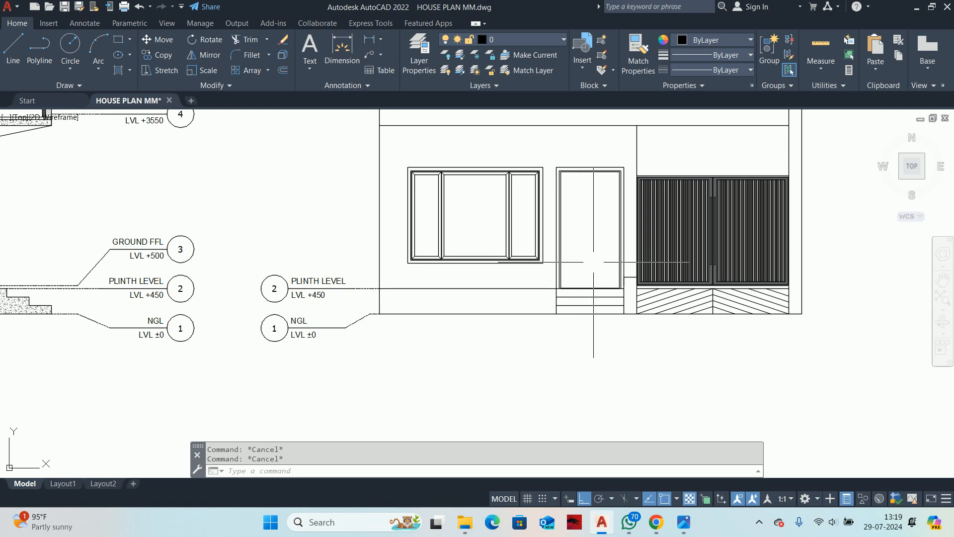
{"action": "middle_click_drag", "start_coordinate": [596, 268], "coordinate": [568, 282]}
{"action": "scroll", "coordinate": [554, 298], "scroll_direction": "up", "scroll_amount": 2}
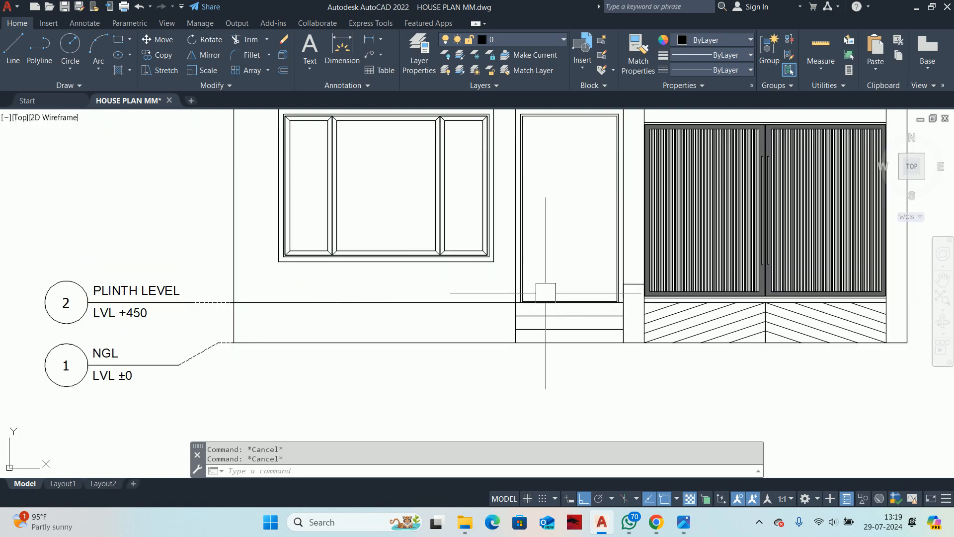
Step: Undo the 10 mm offset at the door's foot and the preceding trims of the floor and step lines
{"action": "key", "text": "ctrl+z"}
{"action": "key", "text": "ctrl+z"}
{"action": "key", "text": "ctrl+z"}
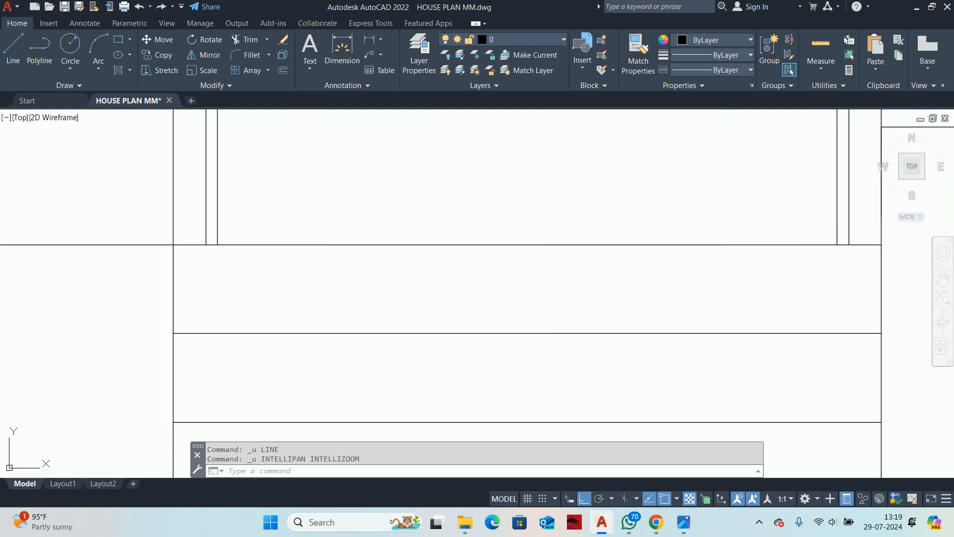
{"action": "scroll", "coordinate": [497, 238], "scroll_direction": "down", "scroll_amount": 1}
{"action": "middle_click_drag", "start_coordinate": [496, 231], "coordinate": [489, 299]}
{"action": "key", "text": "Escape"}
{"action": "key", "text": "Escape"}
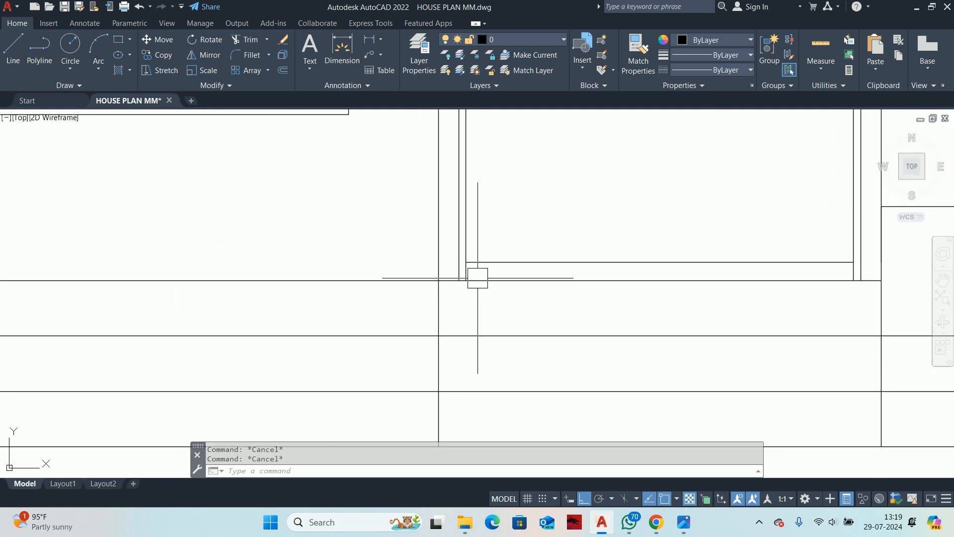
Step: Extend the floor line at the door's foot to the outer frame line on the window side
{"action": "type", "text": "EX"}
{"action": "key", "text": "Return"}
{"action": "scroll", "coordinate": [482, 263], "scroll_direction": "up", "scroll_amount": 4}
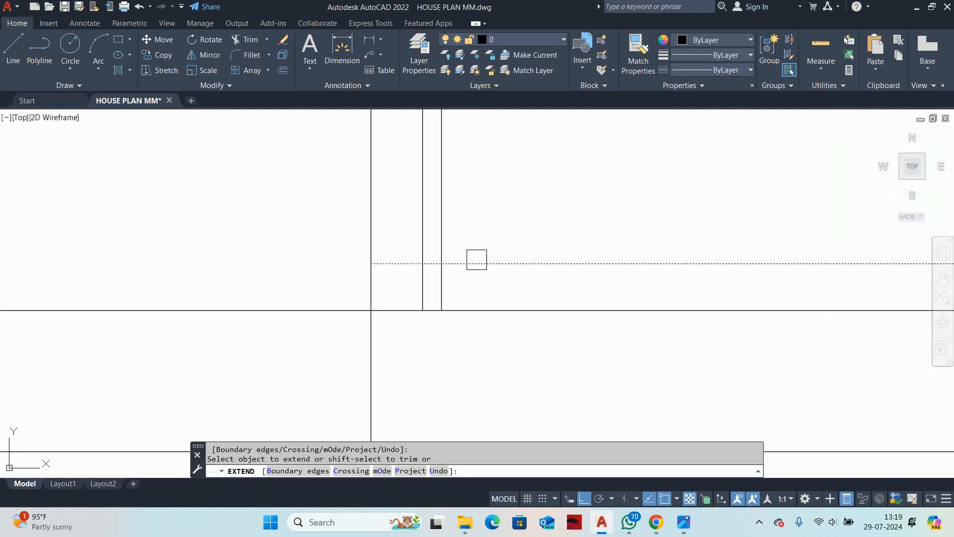
{"action": "left_click", "coordinate": [477, 260]}
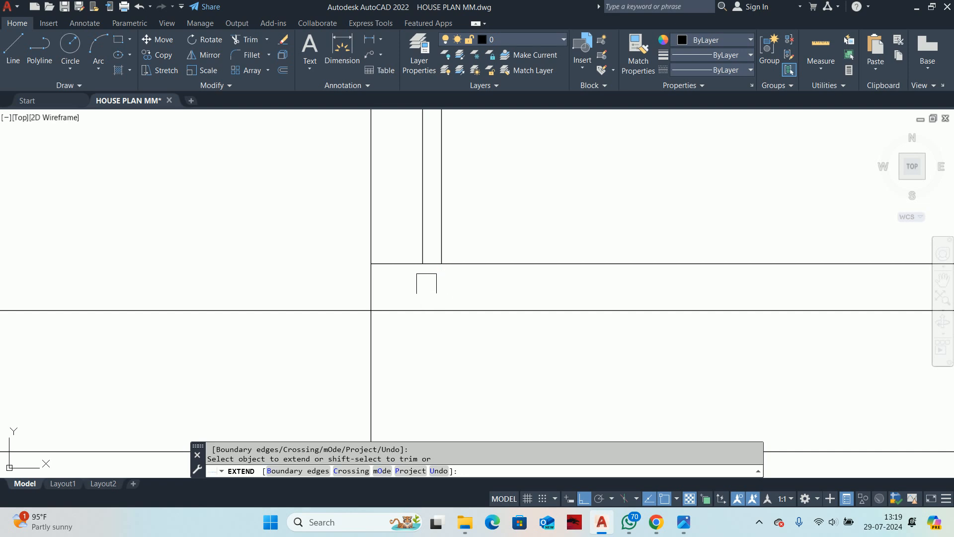
{"action": "left_click", "coordinate": [398, 264], "text": "shift"}
{"action": "left_click_drag", "start_coordinate": [410, 252], "coordinate": [431, 249]}
Step: Extend the same floor line past the door frame to the pier beside the gate
{"action": "scroll", "coordinate": [431, 249], "scroll_direction": "down", "scroll_amount": 6}
{"action": "middle_click_drag", "start_coordinate": [612, 245], "coordinate": [440, 264]}
{"action": "scroll", "coordinate": [466, 266], "scroll_direction": "up", "scroll_amount": 4}
{"action": "left_click", "coordinate": [499, 279]}
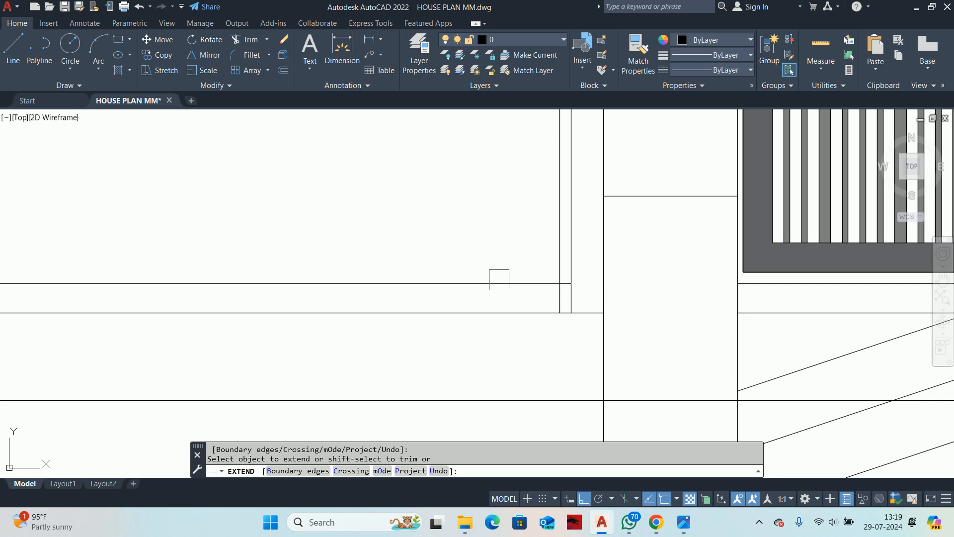
{"action": "scroll", "coordinate": [526, 285], "scroll_direction": "up", "scroll_amount": 2}
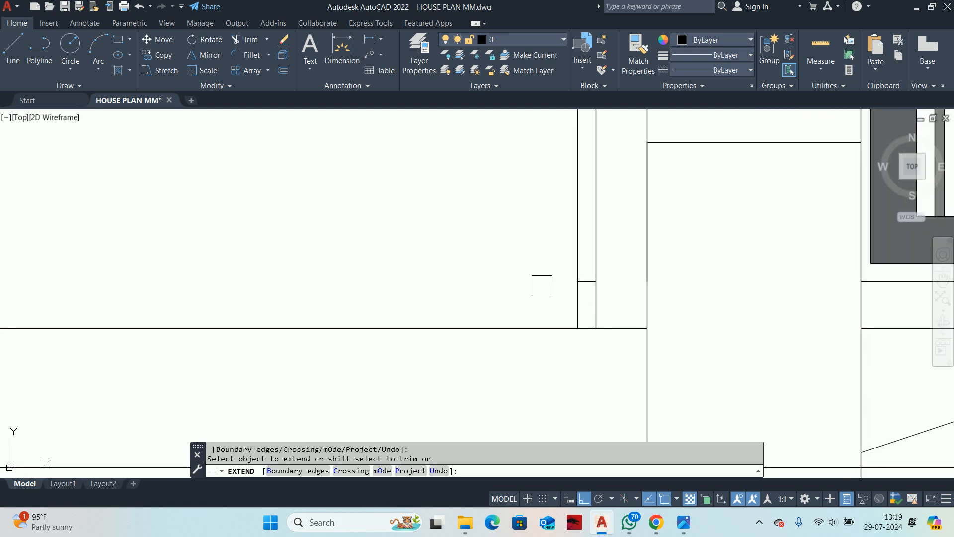
{"action": "scroll", "coordinate": [542, 286], "scroll_direction": "down", "scroll_amount": 1}
{"action": "left_click", "coordinate": [541, 284]}
{"action": "left_click", "coordinate": [535, 283]}
{"action": "scroll", "coordinate": [530, 288], "scroll_direction": "down", "scroll_amount": 2}
{"action": "middle_click_drag", "start_coordinate": [335, 294], "coordinate": [451, 302]}
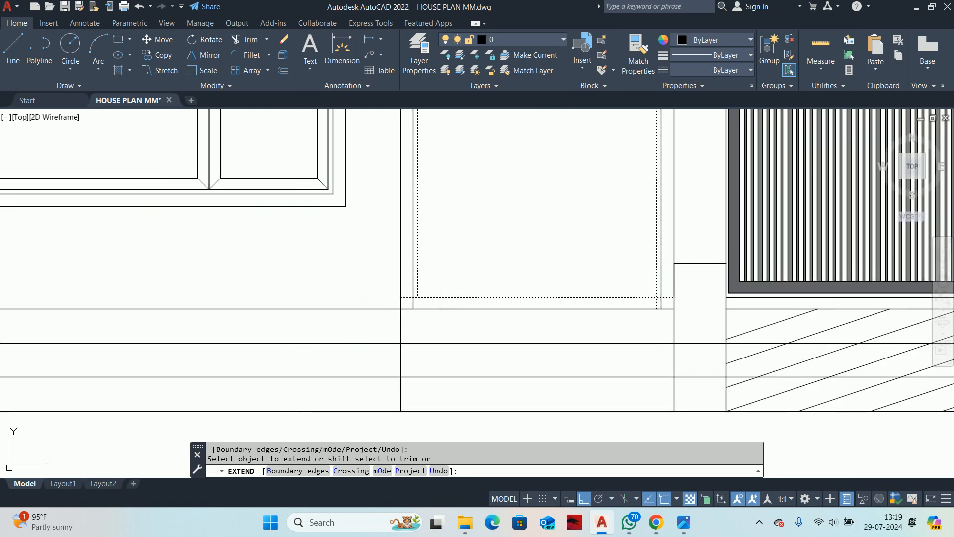
Step: Trim the door frame's vertical lines below the floor line on both sides of the door
{"action": "scroll", "coordinate": [450, 303], "scroll_direction": "up", "scroll_amount": 1}
{"action": "scroll", "coordinate": [387, 302], "scroll_direction": "up", "scroll_amount": 3}
{"action": "left_click", "coordinate": [407, 311], "text": "shift"}
{"action": "scroll", "coordinate": [515, 311], "scroll_direction": "down", "scroll_amount": 1}
{"action": "scroll", "coordinate": [75, 316], "scroll_direction": "down", "scroll_amount": 2}
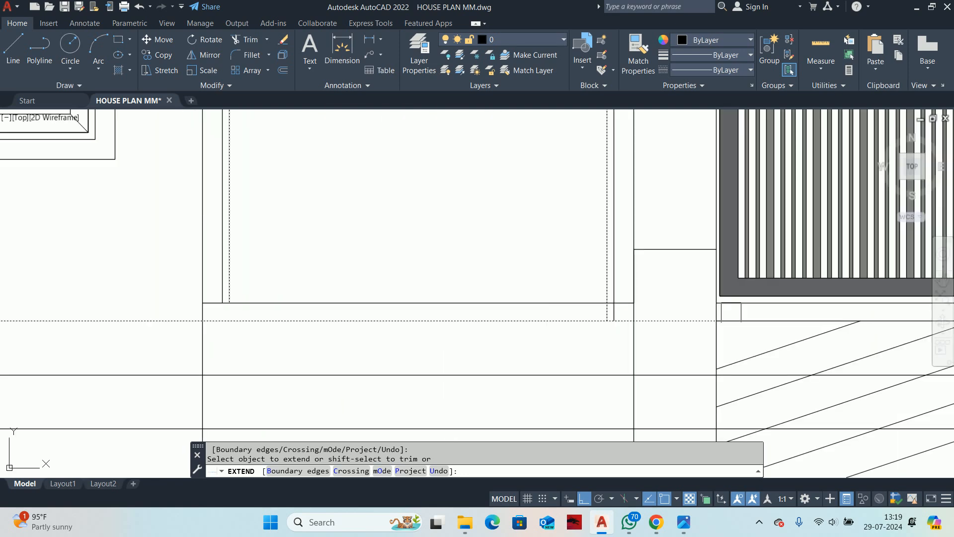
{"action": "scroll", "coordinate": [575, 302], "scroll_direction": "down", "scroll_amount": 2}
{"action": "scroll", "coordinate": [477, 315], "scroll_direction": "up", "scroll_amount": 3}
{"action": "left_click", "coordinate": [436, 316]}
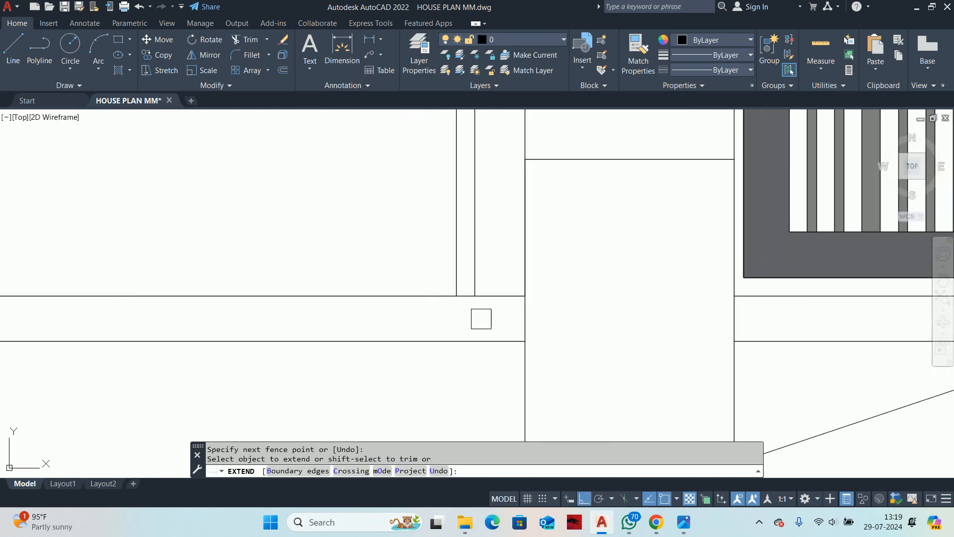
{"action": "scroll", "coordinate": [481, 318], "scroll_direction": "down", "scroll_amount": 3}
{"action": "key", "text": "Escape"}
Step: Offset the extended floor line 10 mm upward at the door's foot
{"action": "type", "text": "o"}
{"action": "key", "text": "Return"}
{"action": "type", "text": "1"}
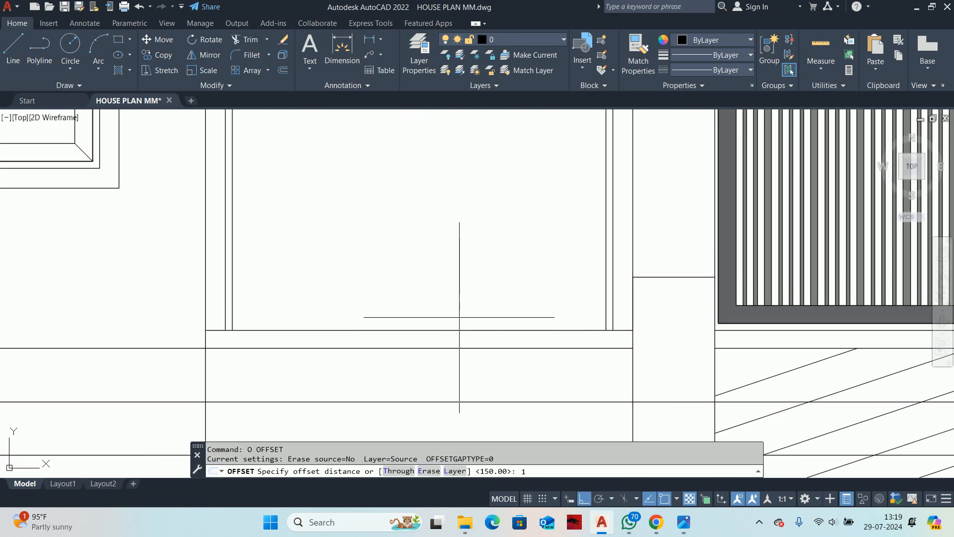
{"action": "key", "text": "Return"}
{"action": "left_click", "coordinate": [426, 330]}
{"action": "left_click", "coordinate": [375, 309]}
{"action": "key", "text": "Escape"}
{"action": "key", "text": "Escape"}
{"action": "scroll", "coordinate": [245, 326], "scroll_direction": "up", "scroll_amount": 2}
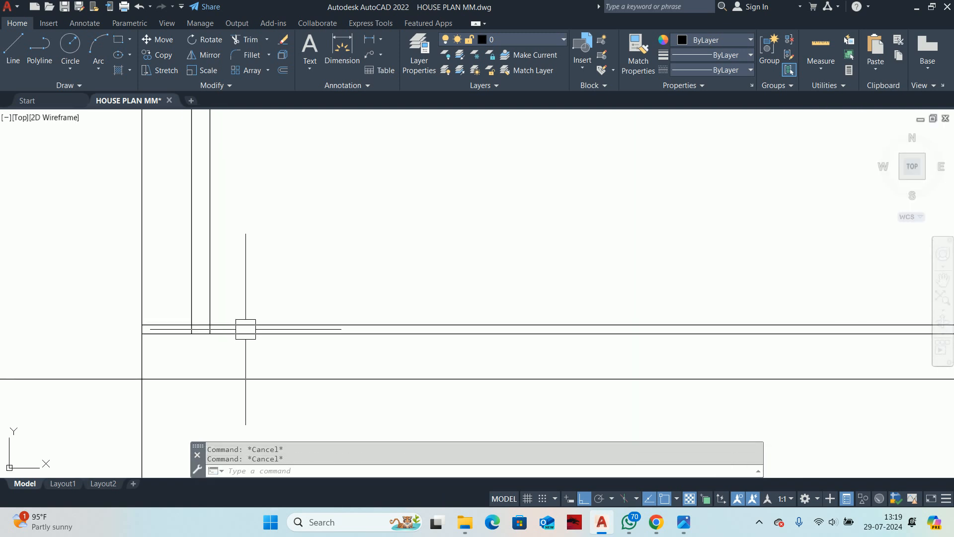
Step: Trim the offset line at both ends so it spans only between the door's inner frame lines
{"action": "type", "text": "T"}
{"action": "key", "text": "Return"}
{"action": "scroll", "coordinate": [156, 319], "scroll_direction": "up", "scroll_amount": 5}
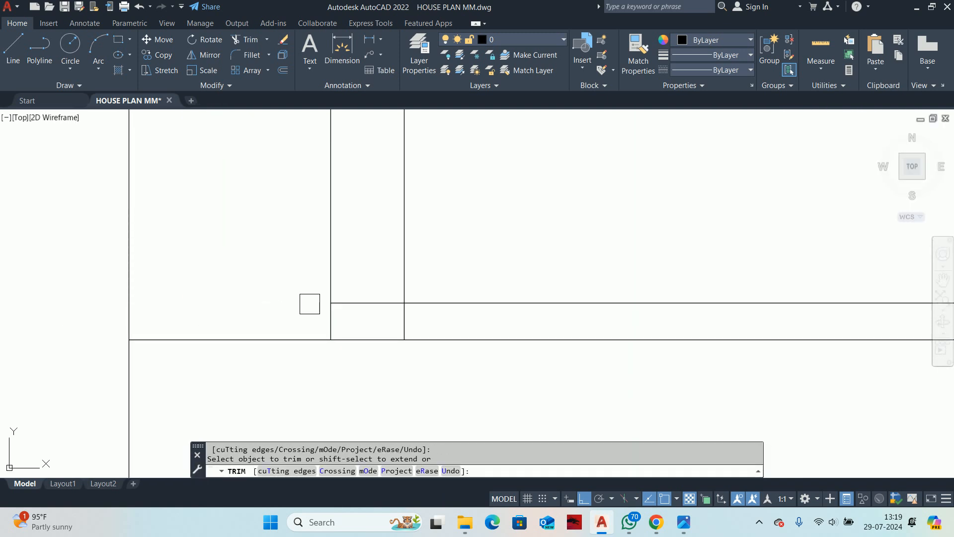
{"action": "left_click", "coordinate": [363, 302]}
{"action": "scroll", "coordinate": [390, 328], "scroll_direction": "down", "scroll_amount": 5}
{"action": "middle_click_drag", "start_coordinate": [517, 344], "coordinate": [175, 340]}
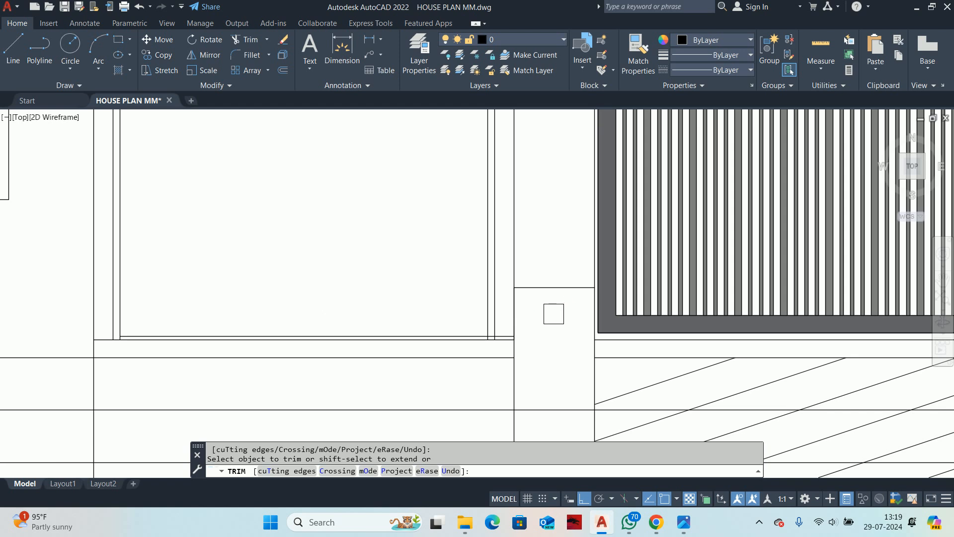
{"action": "scroll", "coordinate": [554, 314], "scroll_direction": "up", "scroll_amount": 5}
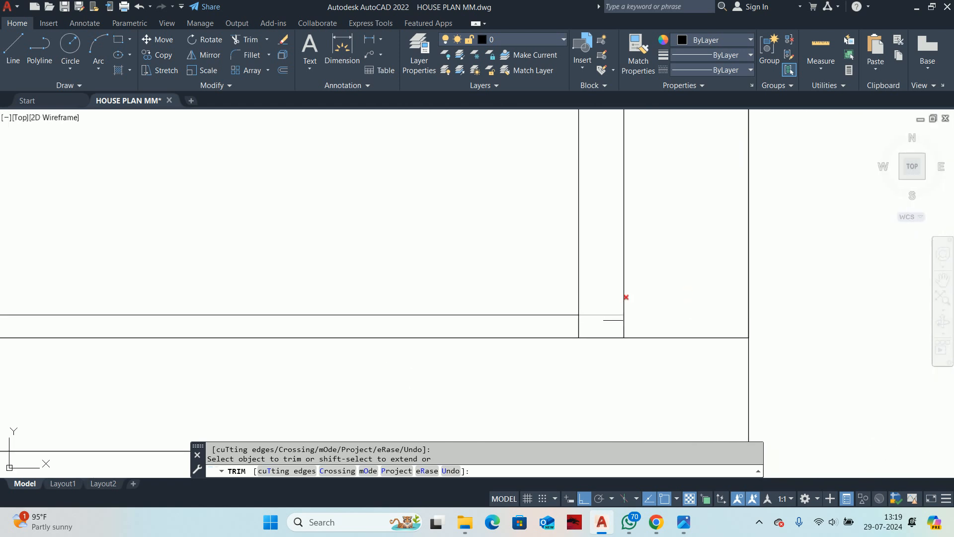
{"action": "scroll", "coordinate": [547, 308], "scroll_direction": "down", "scroll_amount": 5}
{"action": "key", "text": "Escape"}
{"action": "key", "text": "Escape"}
{"action": "middle_click_drag", "start_coordinate": [481, 306], "coordinate": [471, 343]}
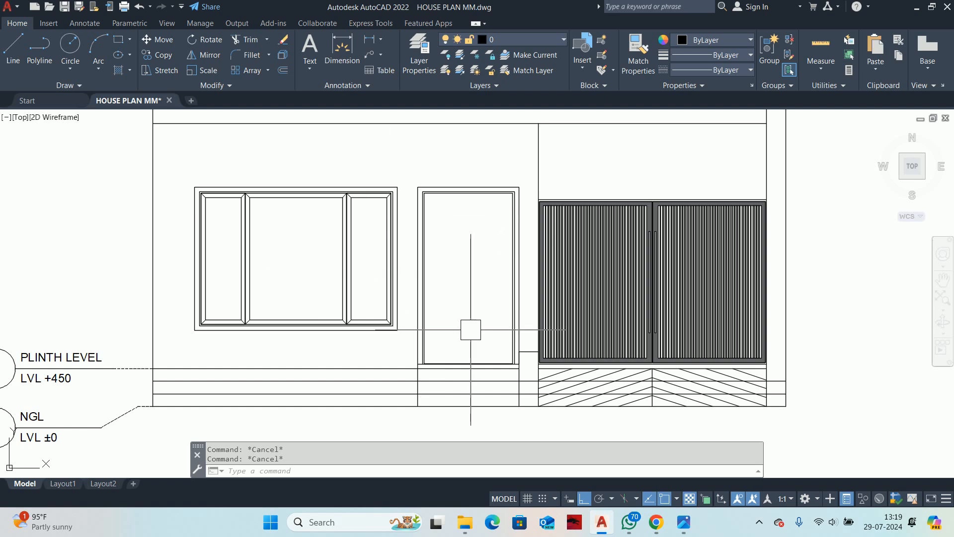
{"action": "type", "text": "REC"}
{"action": "key", "text": "Return"}
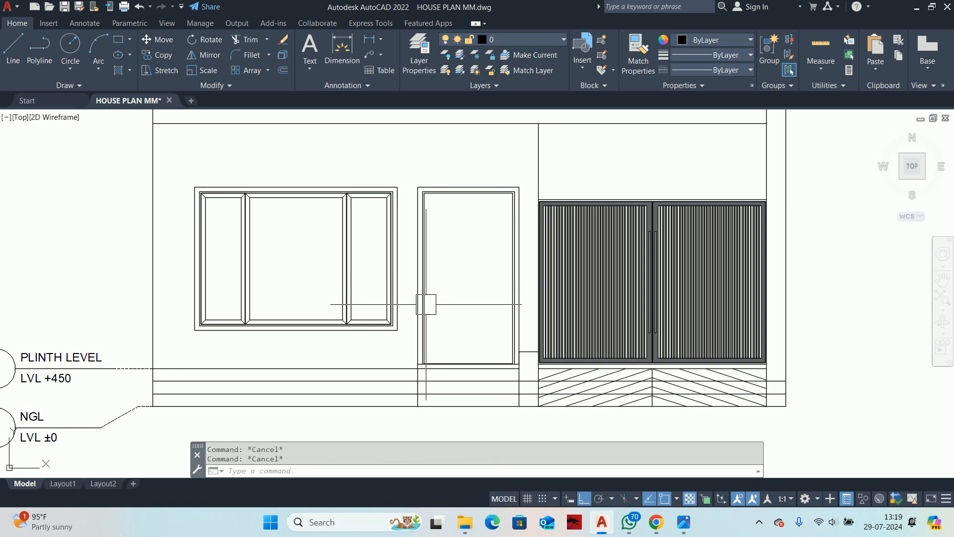
{"action": "middle_click_drag", "start_coordinate": [406, 290], "coordinate": [436, 210]}
{"action": "middle_click_drag", "start_coordinate": [455, 343], "coordinate": [461, 279]}
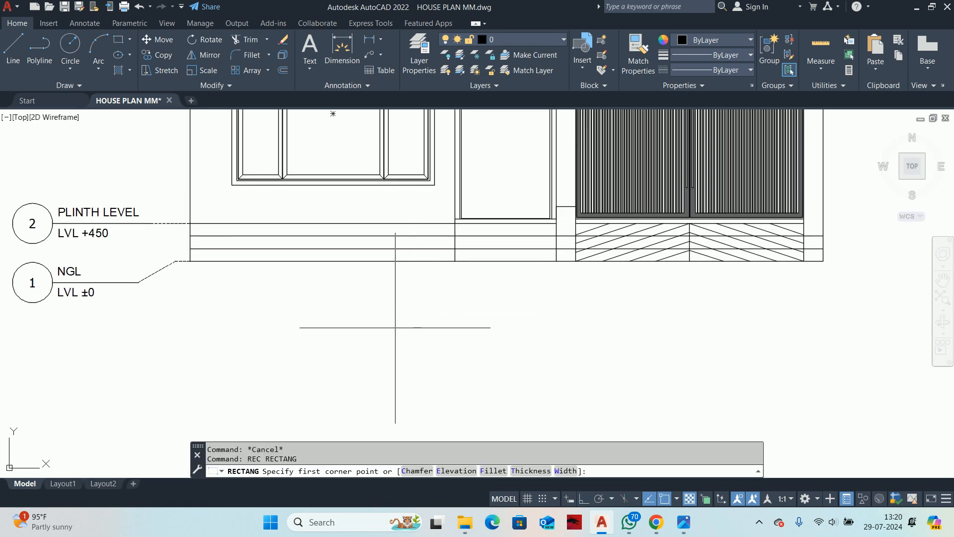
{"action": "left_click", "coordinate": [395, 343]}
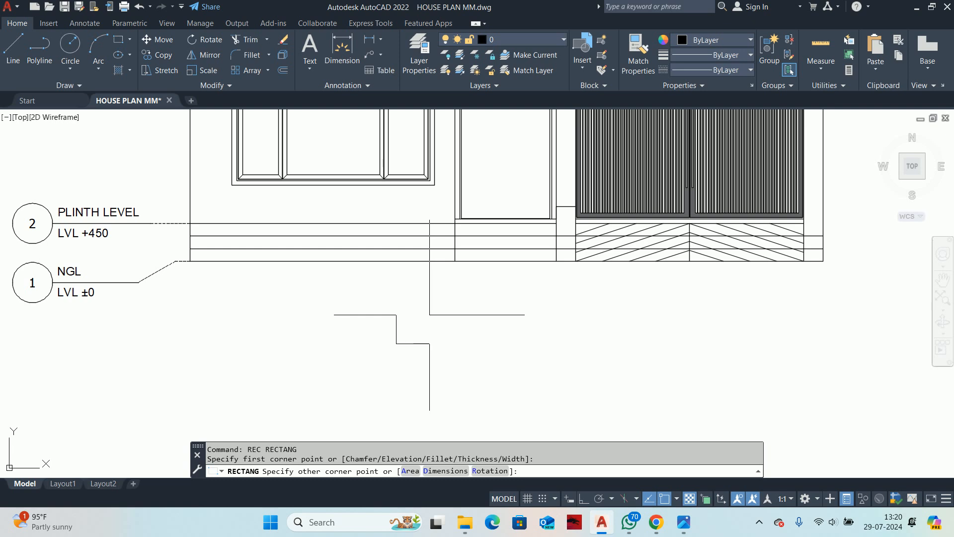
{"action": "key", "text": "Escape"}
{"action": "scroll", "coordinate": [591, 277], "scroll_direction": "up", "scroll_amount": 5}
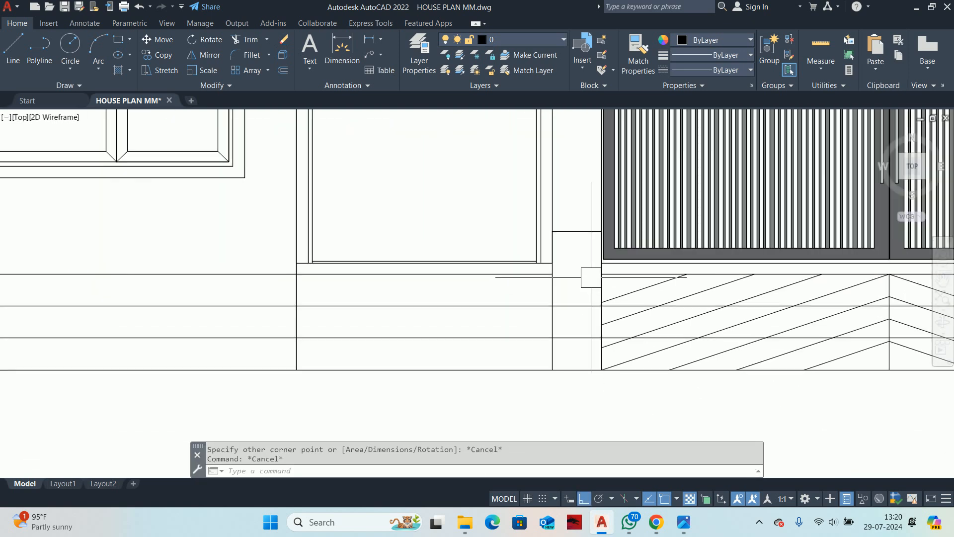
Step: Place a horizontal construction line through the ground FFL level at the front door of the section
{"action": "scroll", "coordinate": [591, 277], "scroll_direction": "down", "scroll_amount": 5}
{"action": "middle_click_drag", "start_coordinate": [321, 308], "coordinate": [790, 388]}
{"action": "scroll", "coordinate": [522, 343], "scroll_direction": "up", "scroll_amount": 4}
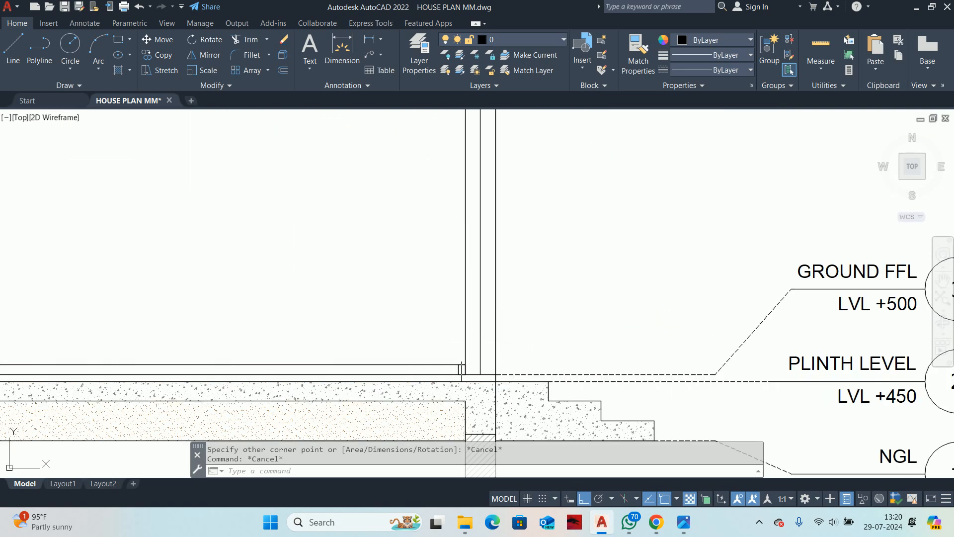
{"action": "middle_click_drag", "start_coordinate": [517, 379], "coordinate": [423, 355]}
{"action": "type", "text": "XL"}
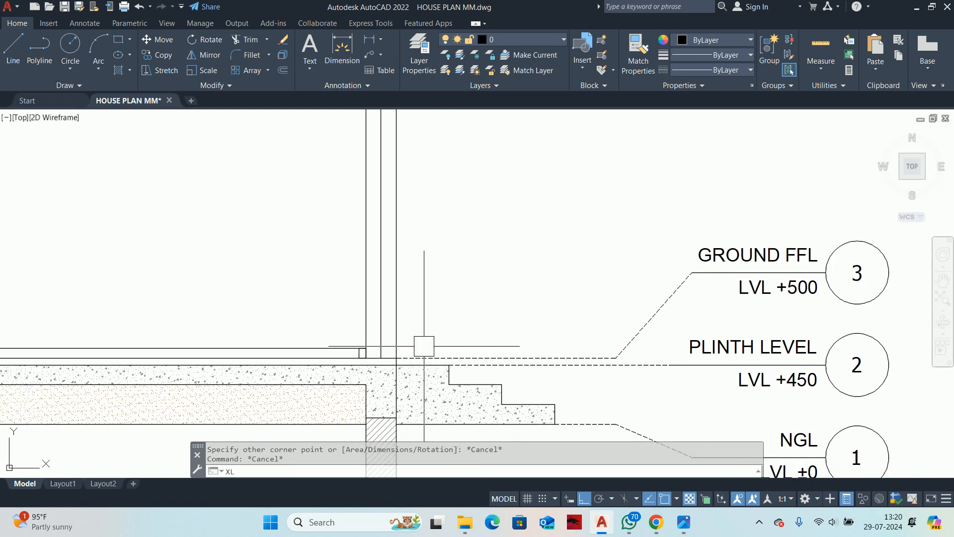
{"action": "key", "text": "Return"}
{"action": "type", "text": "H"}
{"action": "key", "text": "Return"}
{"action": "scroll", "coordinate": [424, 346], "scroll_direction": "up", "scroll_amount": 2}
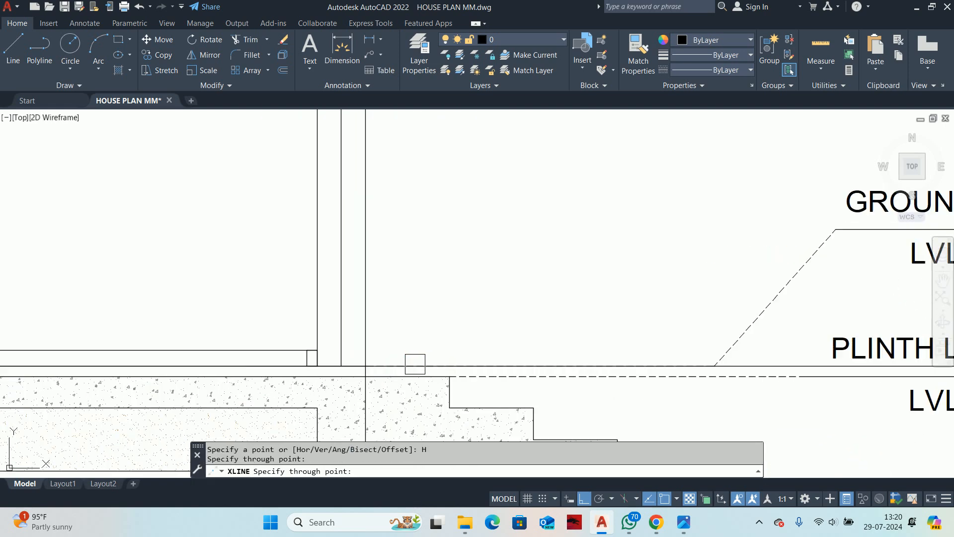
Step: Compare the construction line with the floor line at the elevation's door and pier, and erase the construction line
{"action": "scroll", "coordinate": [415, 363], "scroll_direction": "down", "scroll_amount": 3}
{"action": "middle_click_drag", "start_coordinate": [728, 386], "coordinate": [2, 255]}
{"action": "scroll", "coordinate": [348, 228], "scroll_direction": "up", "scroll_amount": 3}
{"action": "middle_click_drag", "start_coordinate": [81, 238], "coordinate": [371, 246]}
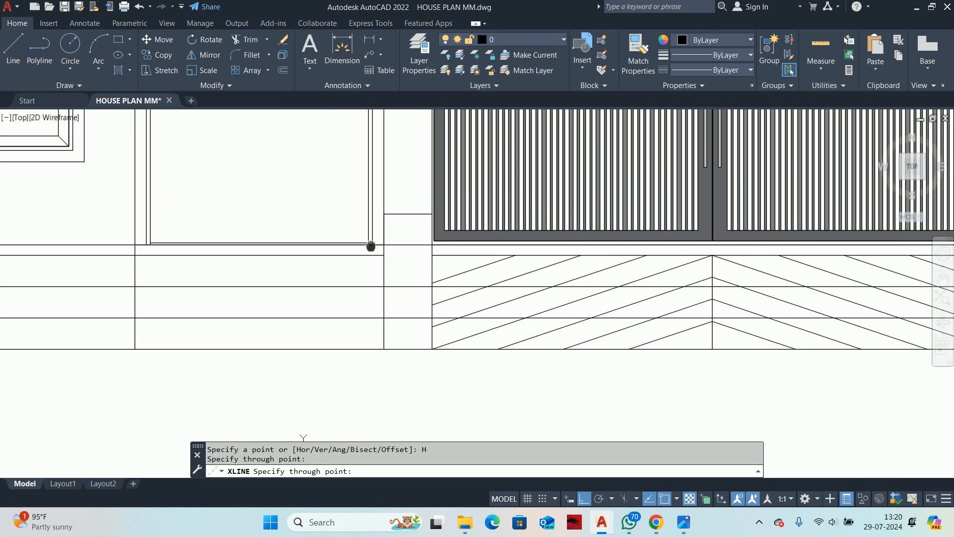
{"action": "scroll", "coordinate": [370, 246], "scroll_direction": "up", "scroll_amount": 3}
{"action": "key", "text": "Escape"}
{"action": "key", "text": "Escape"}
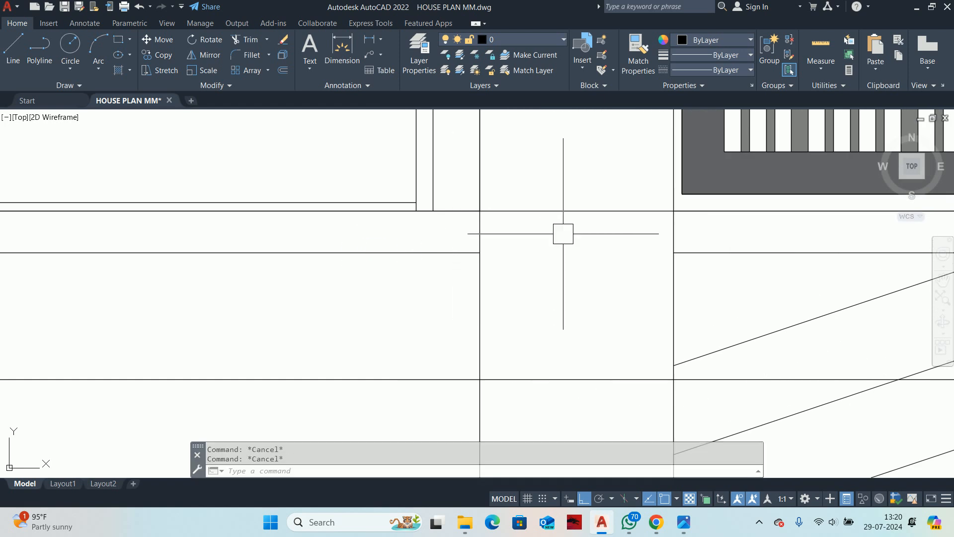
{"action": "left_click", "coordinate": [544, 211]}
{"action": "left_click", "coordinate": [527, 194]}
{"action": "key", "text": "Delete"}
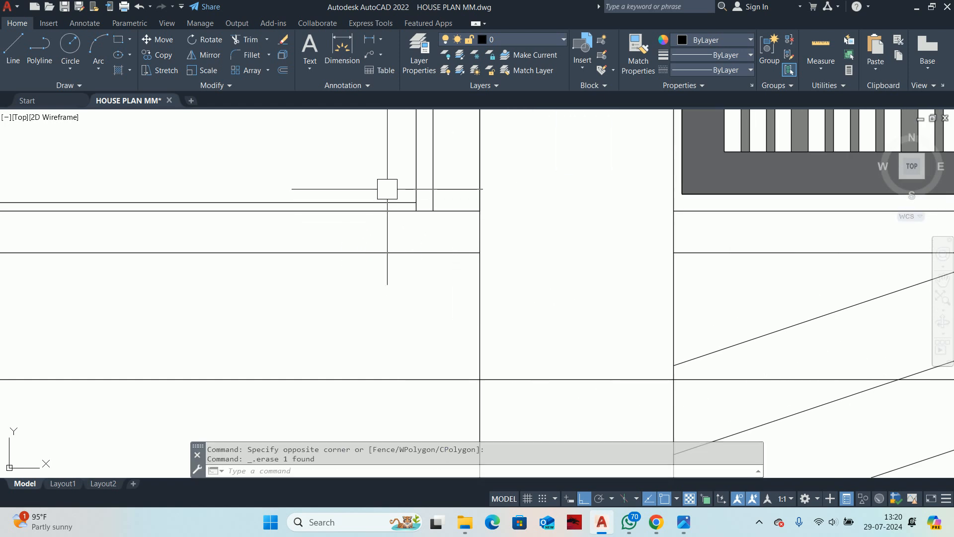
Step: Trim both entrance step lines on the window side of the vertical line below the door frame
{"action": "scroll", "coordinate": [387, 189], "scroll_direction": "down", "scroll_amount": 6}
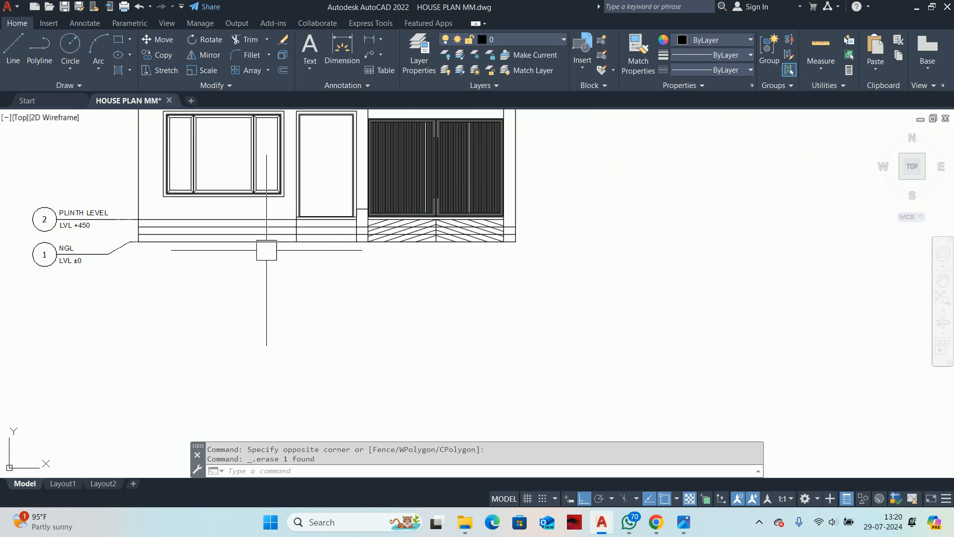
{"action": "middle_click_drag", "start_coordinate": [269, 249], "coordinate": [332, 297]}
{"action": "scroll", "coordinate": [320, 240], "scroll_direction": "up", "scroll_amount": 3}
{"action": "type", "text": "tr"}
{"action": "key", "text": "space"}
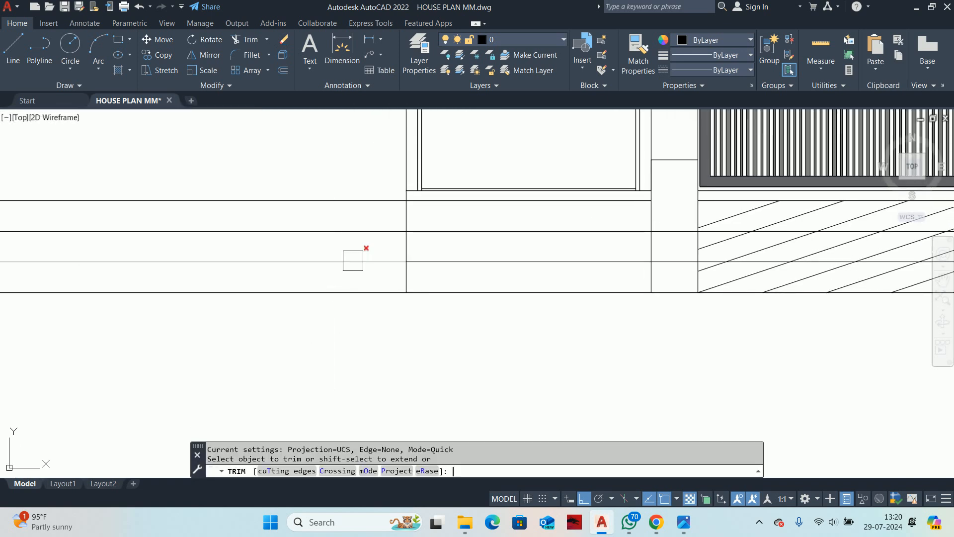
{"action": "left_click", "coordinate": [353, 260]}
{"action": "left_click", "coordinate": [330, 230]}
{"action": "scroll", "coordinate": [302, 263], "scroll_direction": "down", "scroll_amount": 5}
{"action": "key", "text": "Escape"}
{"action": "middle_click_drag", "start_coordinate": [267, 227], "coordinate": [403, 265]}
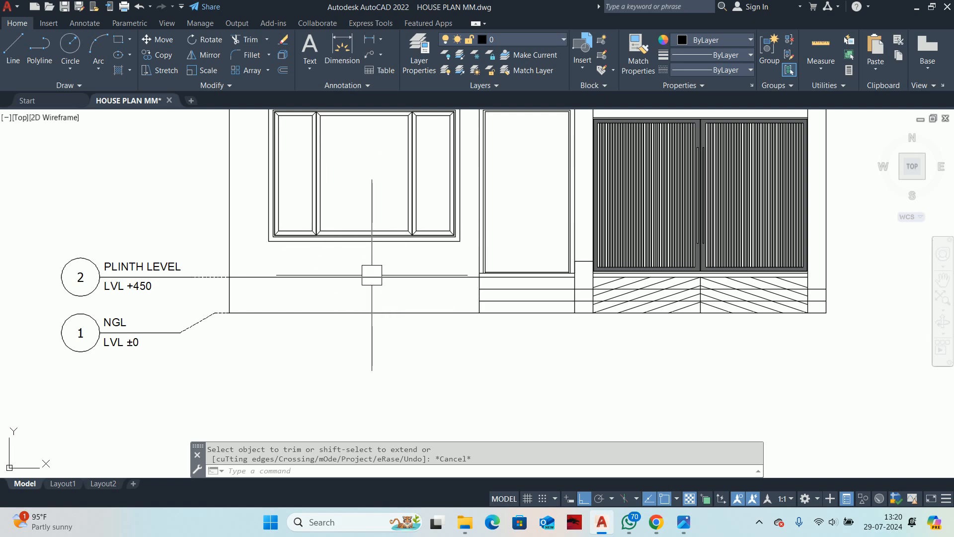
Step: Examine the elevation against the section's floor levels and the front bedroom window in the ground floor plan
{"action": "middle_click_drag", "start_coordinate": [386, 273], "coordinate": [387, 273]}
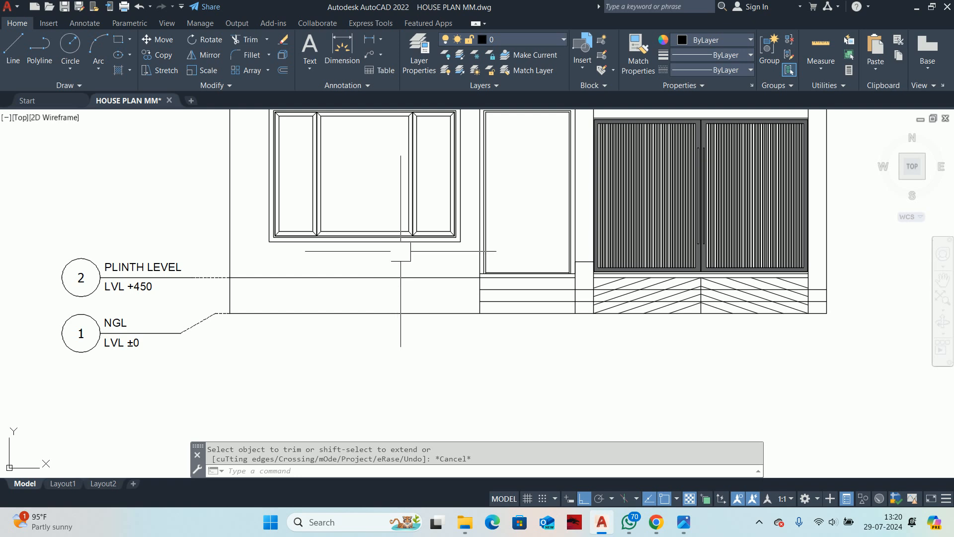
{"action": "scroll", "coordinate": [400, 251], "scroll_direction": "down", "scroll_amount": 3}
{"action": "middle_click_drag", "start_coordinate": [446, 279], "coordinate": [558, 363]}
{"action": "scroll", "coordinate": [530, 336], "scroll_direction": "up", "scroll_amount": 1}
{"action": "scroll", "coordinate": [310, 298], "scroll_direction": "down", "scroll_amount": 1}
{"action": "middle_click_drag", "start_coordinate": [337, 302], "coordinate": [597, 362]}
{"action": "scroll", "coordinate": [505, 397], "scroll_direction": "up", "scroll_amount": 4}
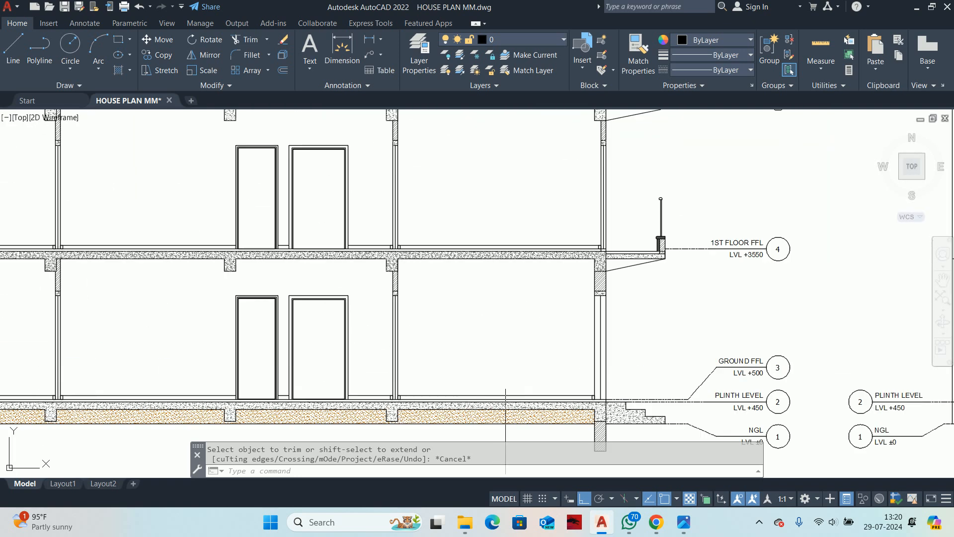
{"action": "scroll", "coordinate": [556, 354], "scroll_direction": "down", "scroll_amount": 2}
{"action": "scroll", "coordinate": [557, 353], "scroll_direction": "down", "scroll_amount": 6}
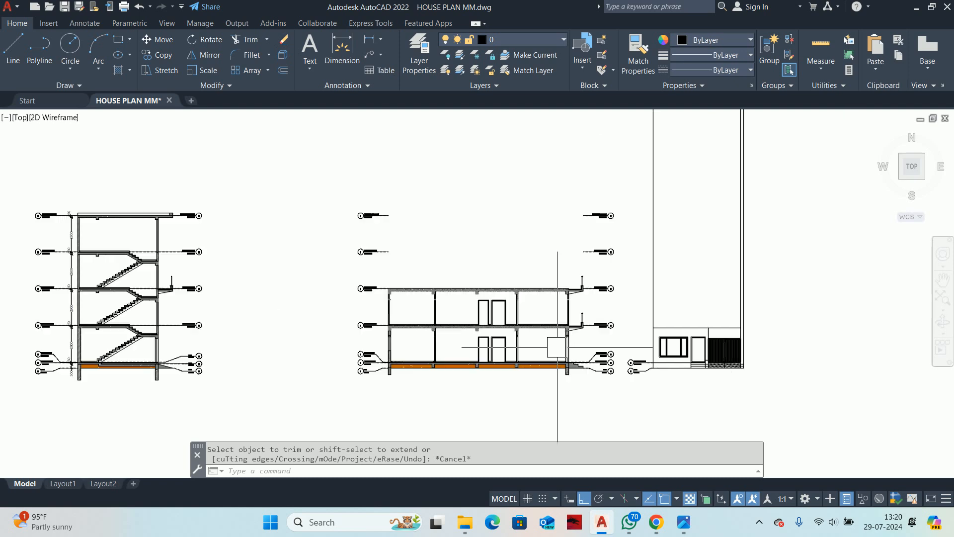
{"action": "scroll", "coordinate": [627, 326], "scroll_direction": "up", "scroll_amount": 8}
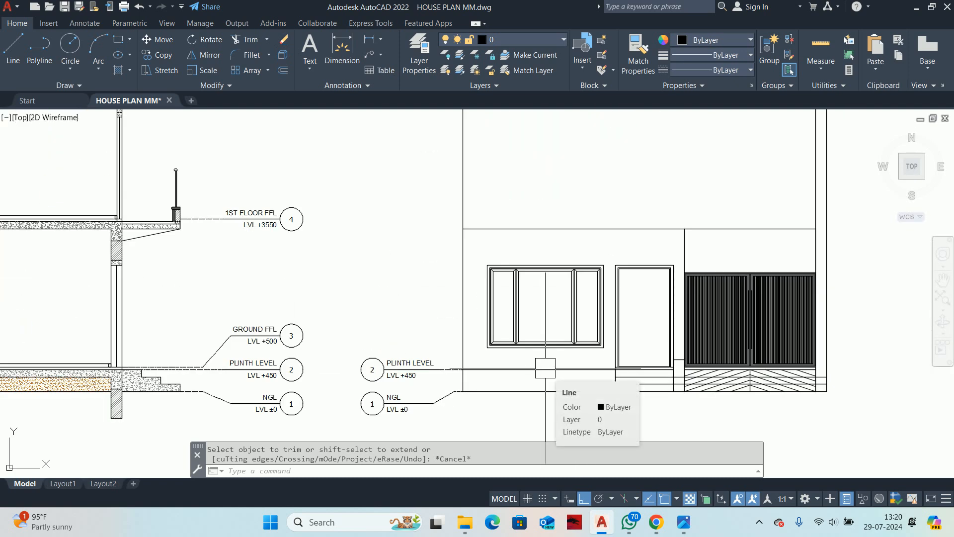
{"action": "scroll", "coordinate": [545, 368], "scroll_direction": "down", "scroll_amount": 4}
{"action": "middle_click_drag", "start_coordinate": [552, 351], "coordinate": [468, 466]}
{"action": "scroll", "coordinate": [499, 218], "scroll_direction": "up", "scroll_amount": 4}
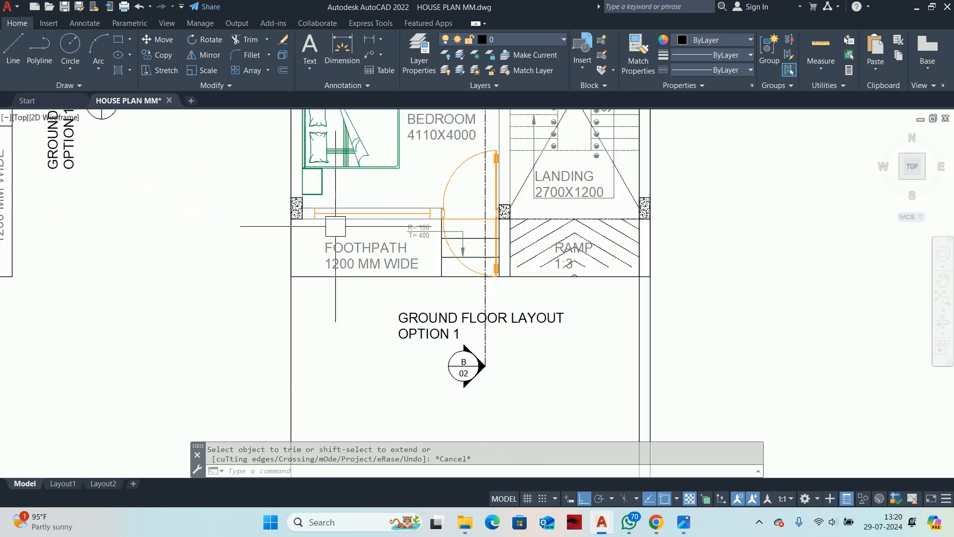
{"action": "scroll", "coordinate": [336, 226], "scroll_direction": "up", "scroll_amount": 7}
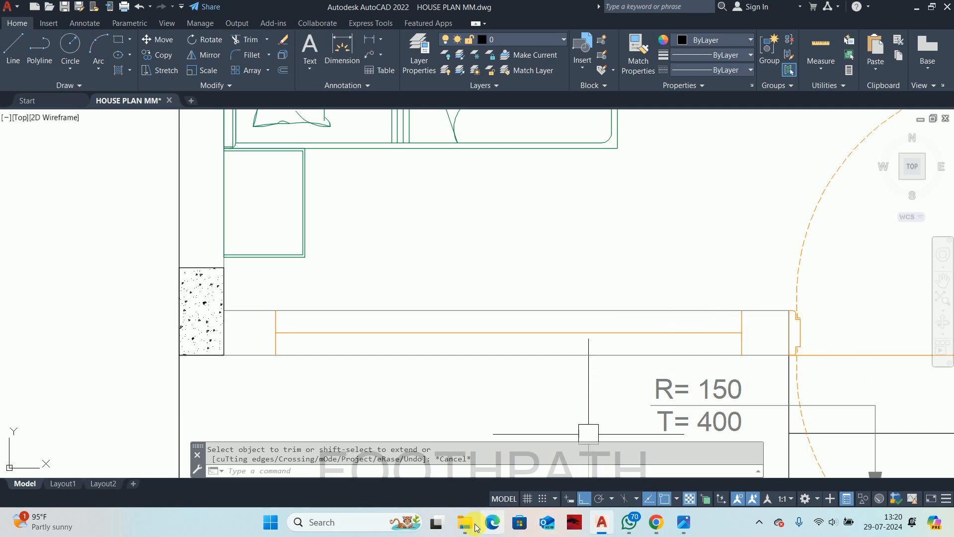
Step: Switch to Chrome, search Pinterest for "WINDOW WITH SITTING" and view the ZENKER Hausbau window seat pin
{"action": "left_click", "coordinate": [657, 522]}
{"action": "left_click", "coordinate": [264, 81]}
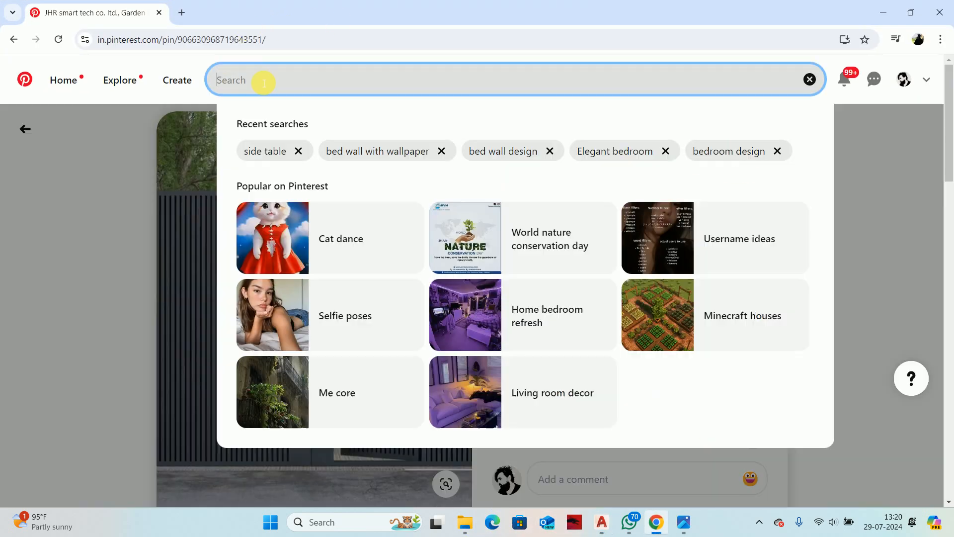
{"action": "type", "text": "WI"}
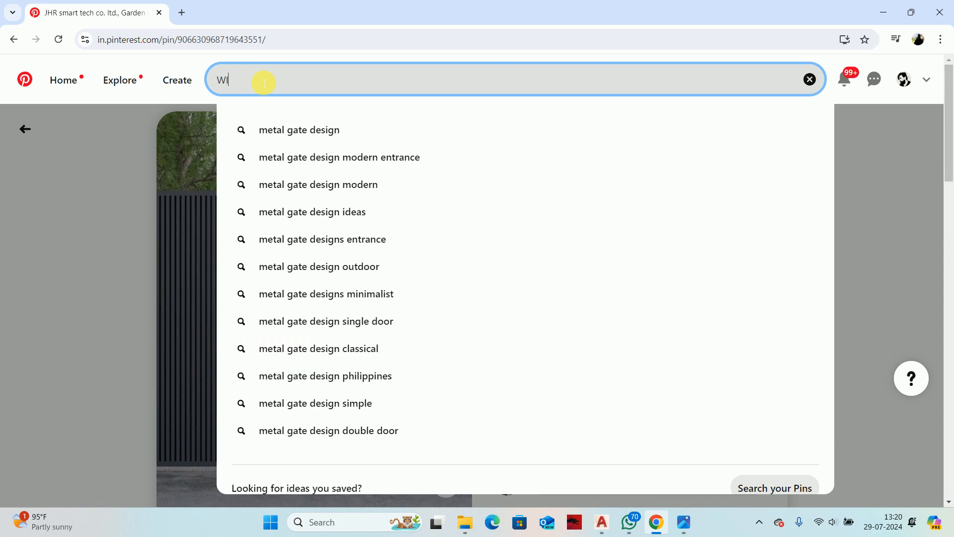
{"action": "type", "text": "NDOW "}
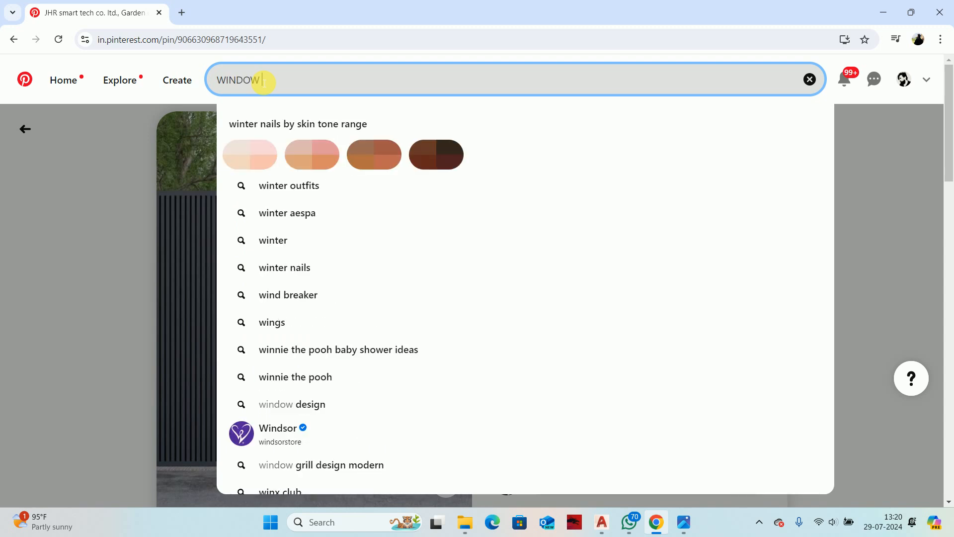
{"action": "type", "text": "WITH SI"}
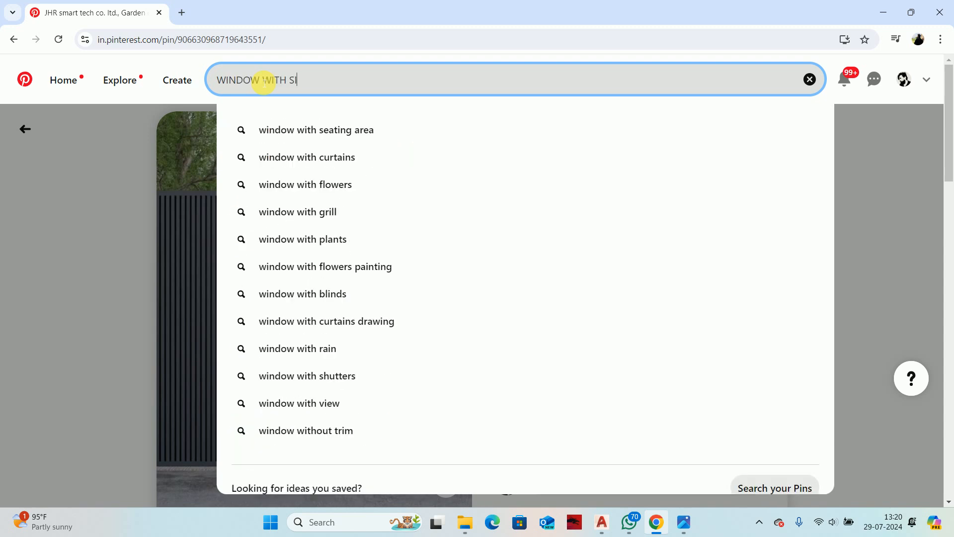
{"action": "type", "text": "TTING"}
{"action": "key", "text": "Return"}
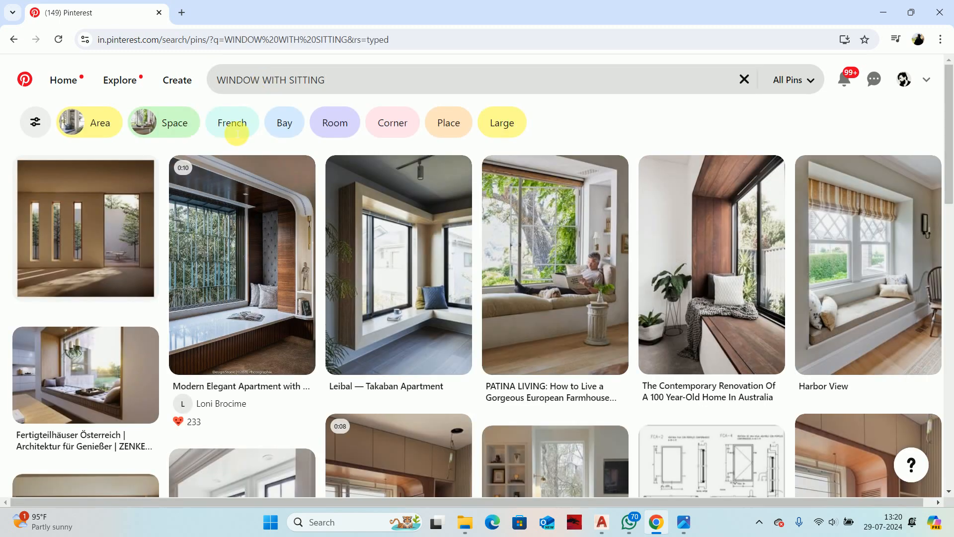
{"action": "left_click", "coordinate": [68, 390]}
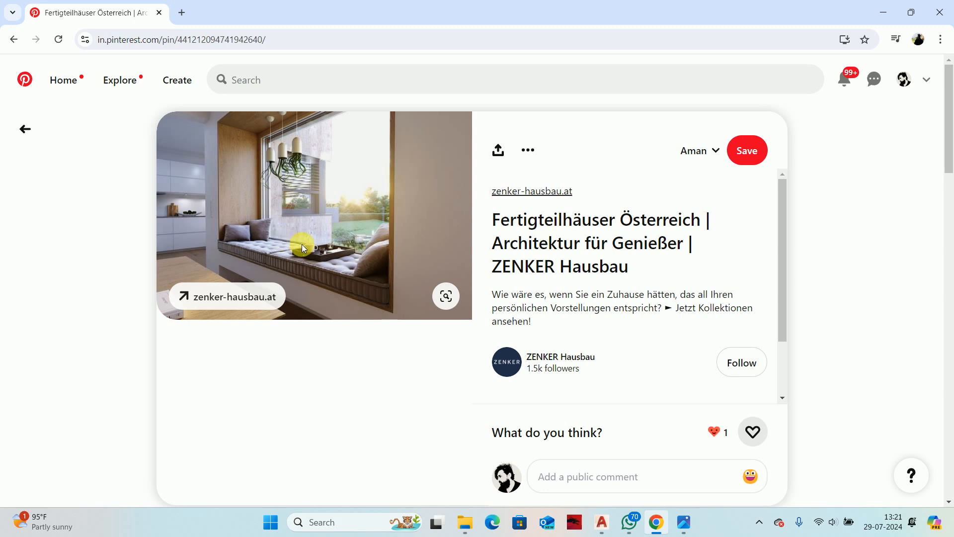
{"action": "left_click", "coordinate": [883, 11]}
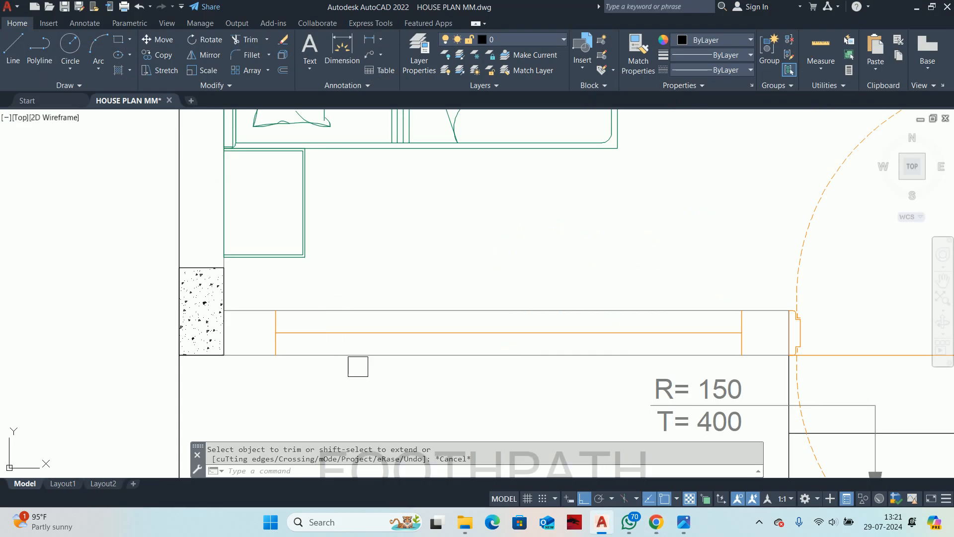
Step: Examine the footpath area outside the bedroom window in the ground floor plan and the matching window in the front elevation
{"action": "scroll", "coordinate": [491, 312], "scroll_direction": "down", "scroll_amount": 2}
{"action": "middle_click_drag", "start_coordinate": [491, 312], "coordinate": [455, 204]}
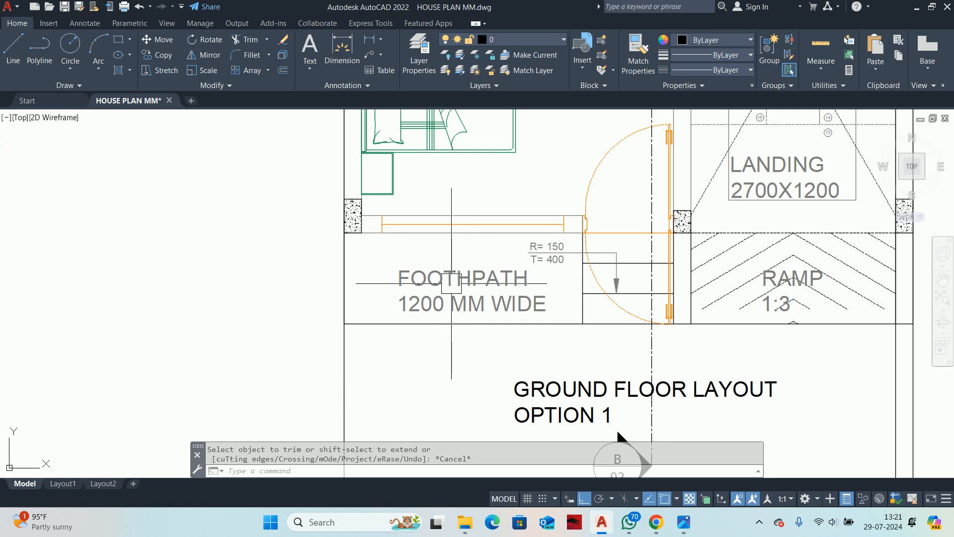
{"action": "scroll", "coordinate": [451, 283], "scroll_direction": "down", "scroll_amount": 5}
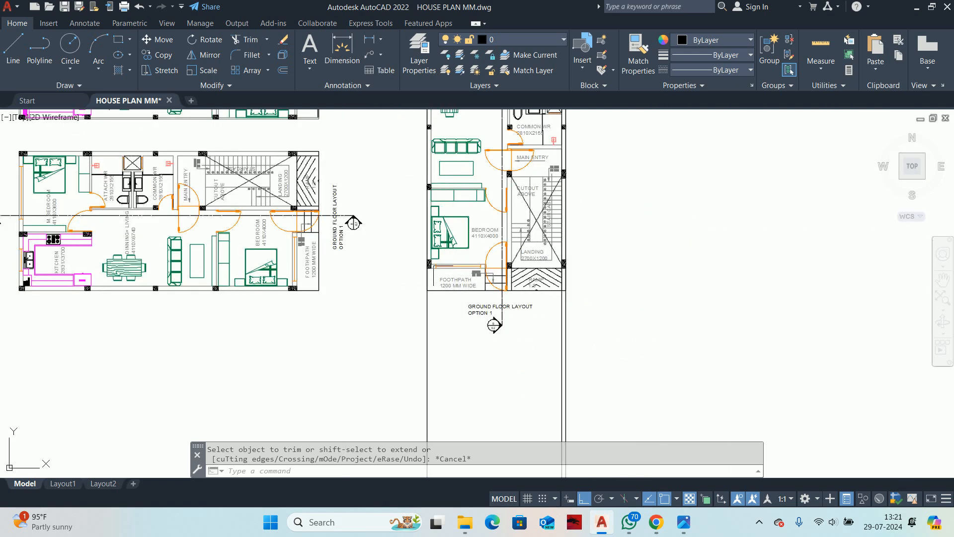
{"action": "middle_click_drag", "start_coordinate": [451, 293], "coordinate": [449, 287]}
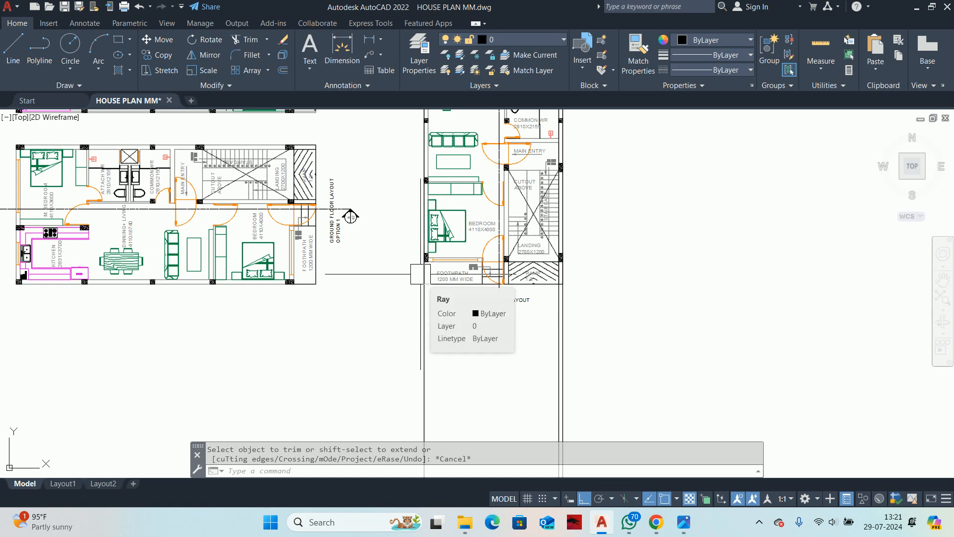
{"action": "scroll", "coordinate": [490, 315], "scroll_direction": "down", "scroll_amount": 5}
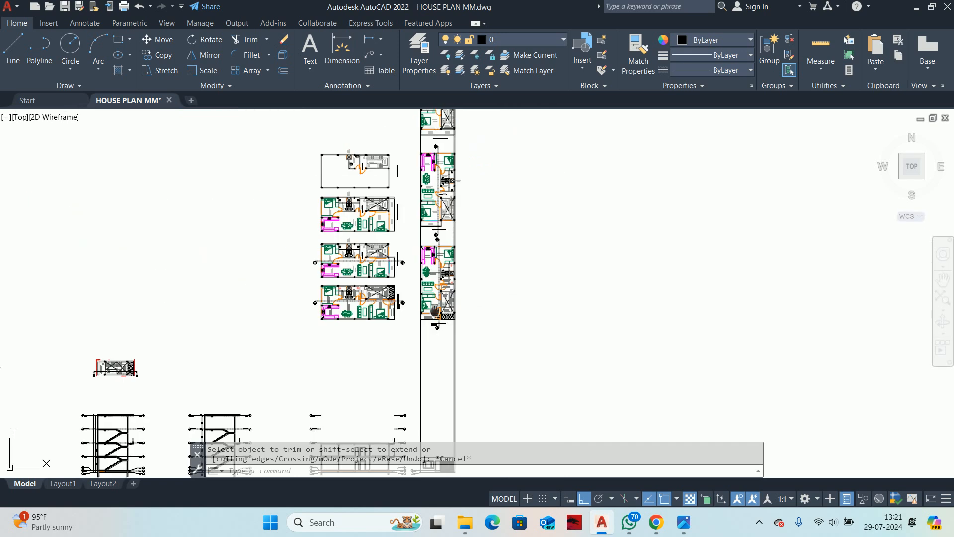
{"action": "middle_click_drag", "start_coordinate": [437, 457], "coordinate": [438, 319]}
{"action": "scroll", "coordinate": [425, 321], "scroll_direction": "up", "scroll_amount": 5}
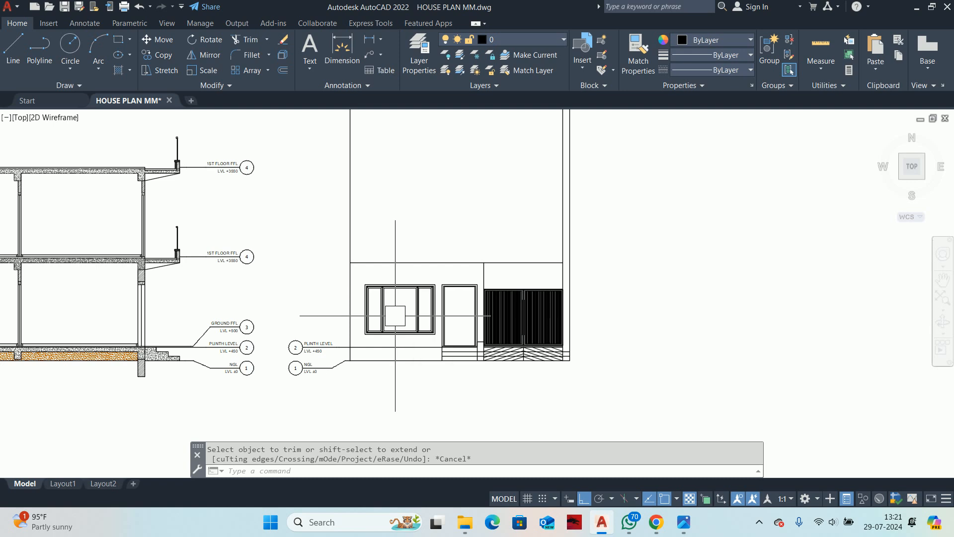
{"action": "scroll", "coordinate": [398, 291], "scroll_direction": "up", "scroll_amount": 8}
{"action": "scroll", "coordinate": [390, 294], "scroll_direction": "down", "scroll_amount": 4}
{"action": "key", "text": "Escape"}
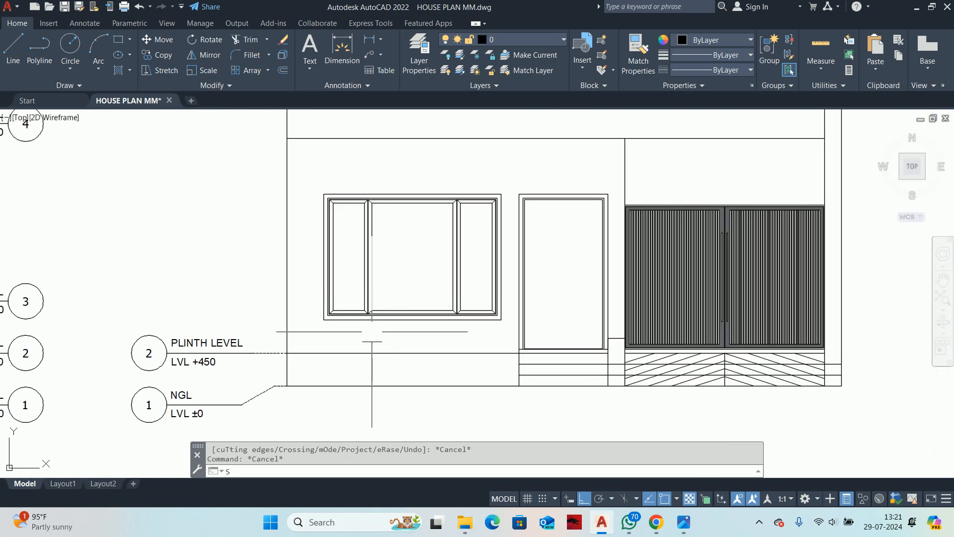
Step: Try to stretch the window's left mullion to the midpoint of the window frame
{"action": "type", "text": "s"}
{"action": "key", "text": "Return"}
{"action": "left_click", "coordinate": [383, 373]}
{"action": "left_click", "coordinate": [353, 160]}
{"action": "scroll", "coordinate": [352, 161], "scroll_direction": "up", "scroll_amount": 10}
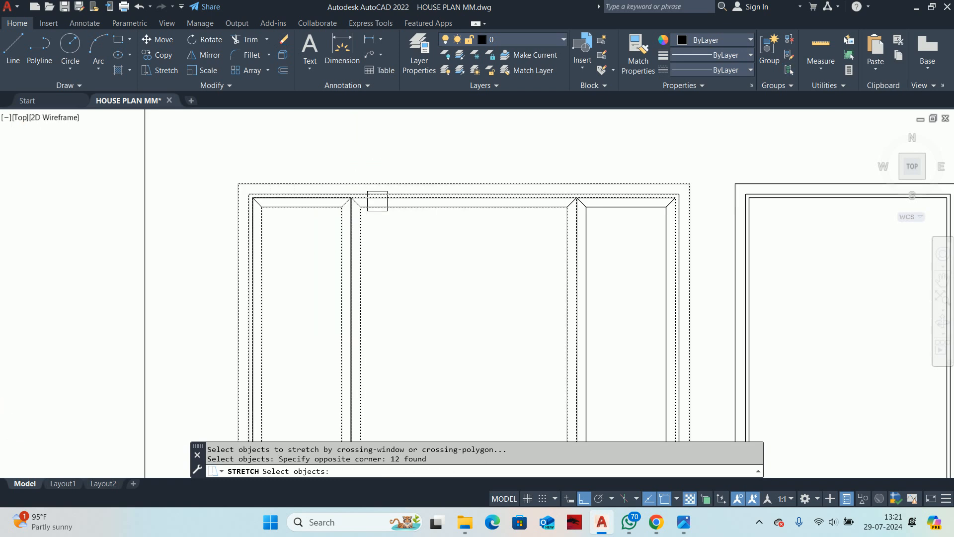
{"action": "key", "text": "Return"}
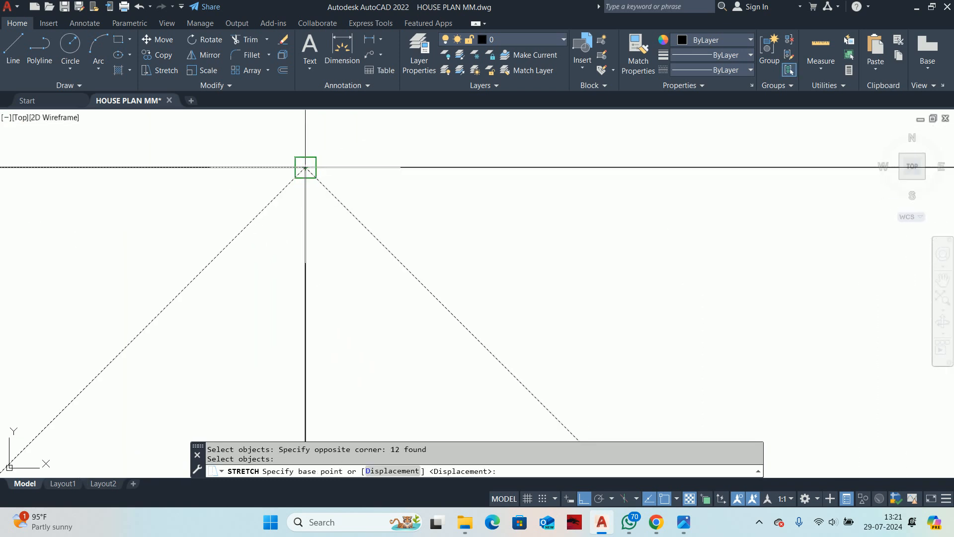
{"action": "left_click", "coordinate": [308, 166]}
{"action": "scroll", "coordinate": [307, 166], "scroll_direction": "down", "scroll_amount": 8}
{"action": "scroll", "coordinate": [579, 239], "scroll_direction": "down", "scroll_amount": 3}
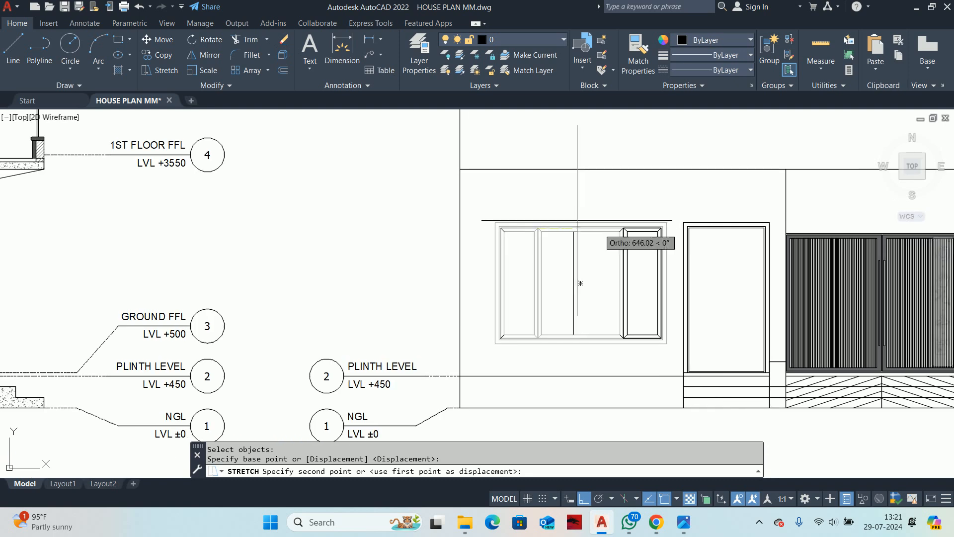
{"action": "scroll", "coordinate": [579, 279], "scroll_direction": "up", "scroll_amount": 6}
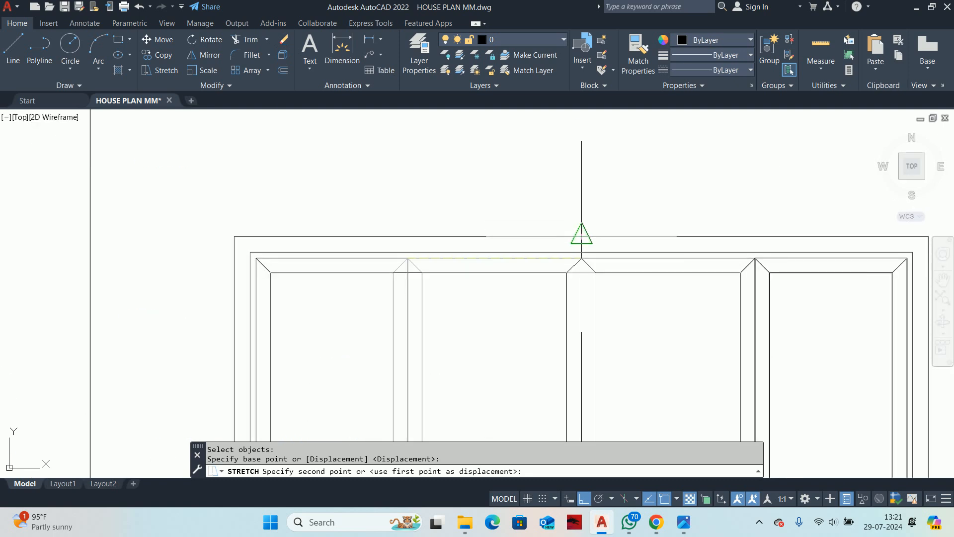
{"action": "left_click", "coordinate": [581, 254]}
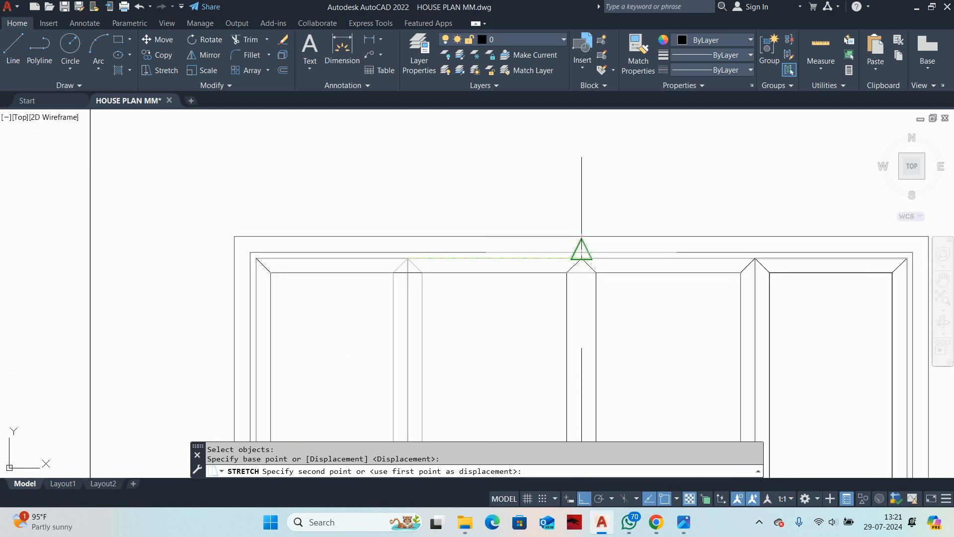
{"action": "scroll", "coordinate": [579, 276], "scroll_direction": "down", "scroll_amount": 6}
{"action": "key", "text": "Escape"}
{"action": "key", "text": "ctrl+z"}
{"action": "key", "text": "ctrl+z"}
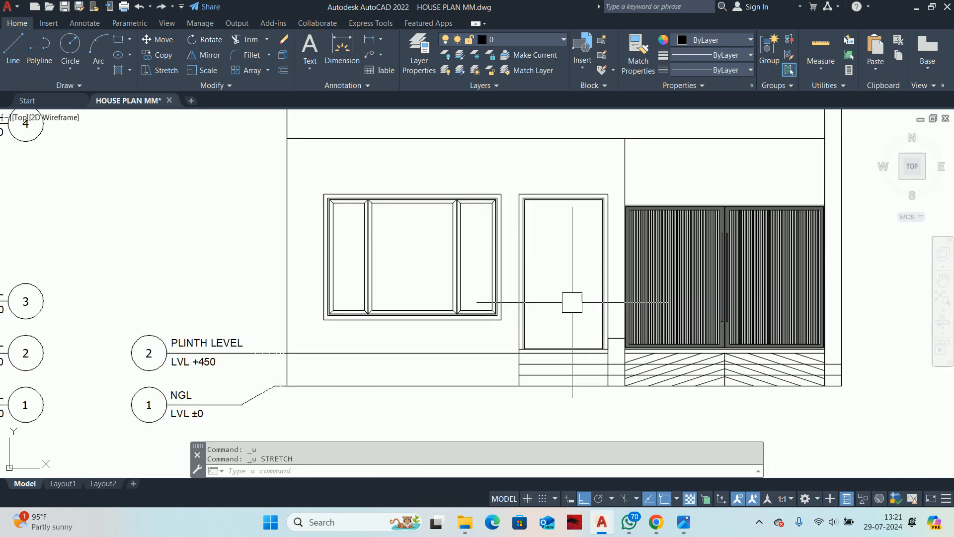
Step: Draw a short vertical reference line from the midpoint of the window's outer top edge down to the middle pane's top edge
{"action": "scroll", "coordinate": [415, 231], "scroll_direction": "up", "scroll_amount": 5}
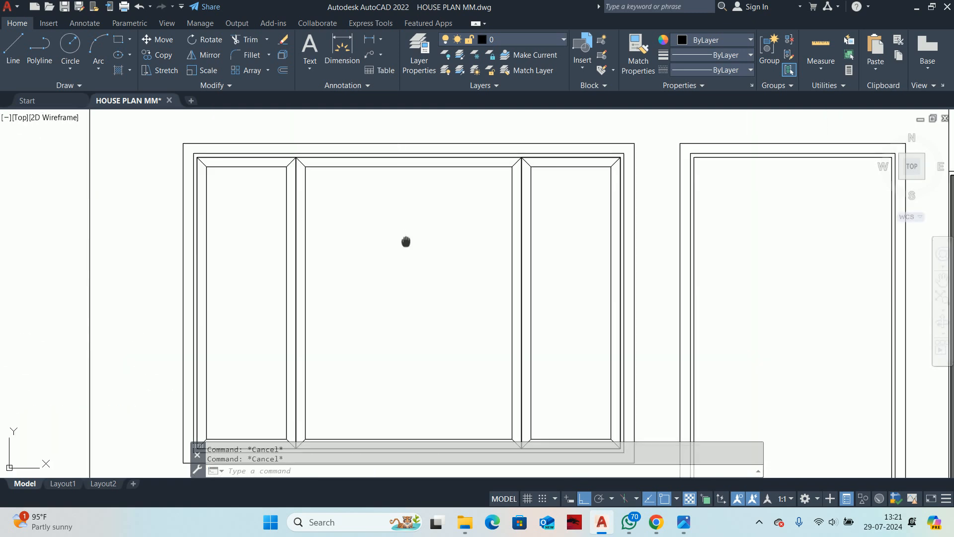
{"action": "type", "text": "l"}
{"action": "key", "text": "Return"}
{"action": "scroll", "coordinate": [416, 232], "scroll_direction": "up", "scroll_amount": 2}
{"action": "left_click", "coordinate": [415, 233]}
{"action": "scroll", "coordinate": [416, 234], "scroll_direction": "up", "scroll_amount": 2}
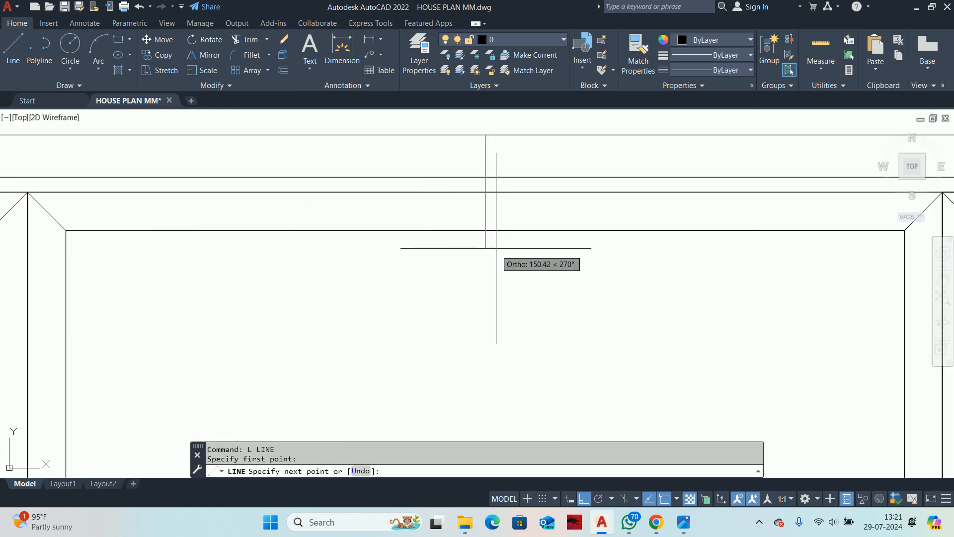
{"action": "left_click", "coordinate": [485, 230]}
{"action": "key", "text": "Escape"}
{"action": "key", "text": "Escape"}
{"action": "key", "text": "Escape"}
{"action": "scroll", "coordinate": [485, 230], "scroll_direction": "down", "scroll_amount": 6}
Step: Stretch the window's left mullion horizontally to the vertical reference line at the window's centre
{"action": "middle_click_drag", "start_coordinate": [430, 290], "coordinate": [415, 268]}
{"action": "type", "text": "s"}
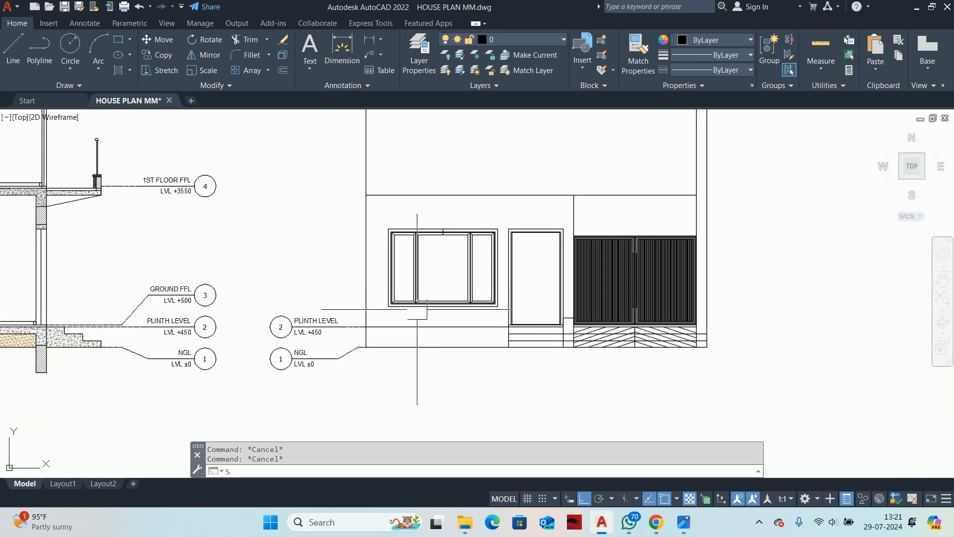
{"action": "key", "text": "Return"}
{"action": "scroll", "coordinate": [419, 313], "scroll_direction": "up", "scroll_amount": 3}
{"action": "left_click", "coordinate": [430, 320]}
{"action": "middle_click_drag", "start_coordinate": [377, 202], "coordinate": [394, 354]}
{"action": "scroll", "coordinate": [391, 359], "scroll_direction": "down", "scroll_amount": 1}
{"action": "left_click", "coordinate": [375, 196]}
{"action": "scroll", "coordinate": [385, 216], "scroll_direction": "up", "scroll_amount": 6}
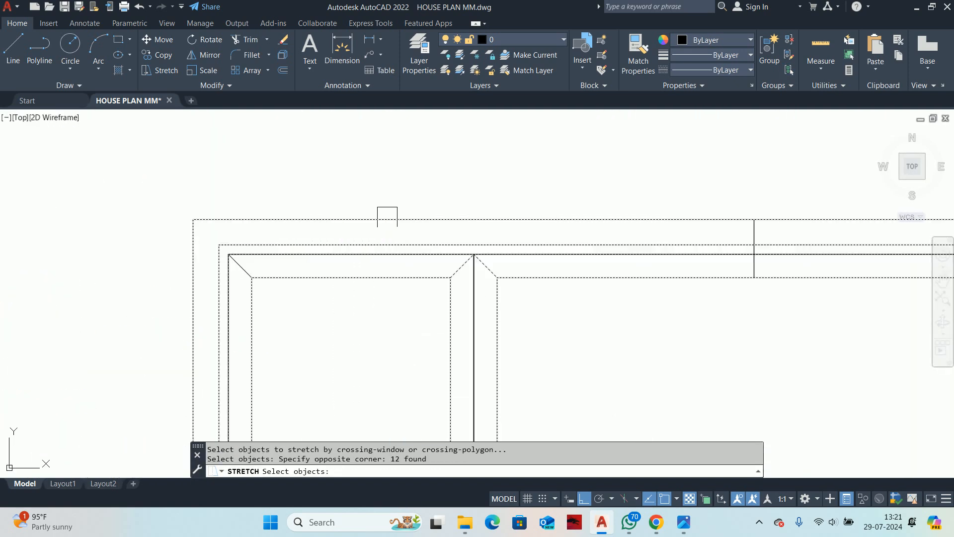
{"action": "key", "text": "Return"}
{"action": "left_click", "coordinate": [354, 316]}
{"action": "scroll", "coordinate": [571, 320], "scroll_direction": "down", "scroll_amount": 1}
{"action": "middle_click_drag", "start_coordinate": [571, 320], "coordinate": [68, 268]}
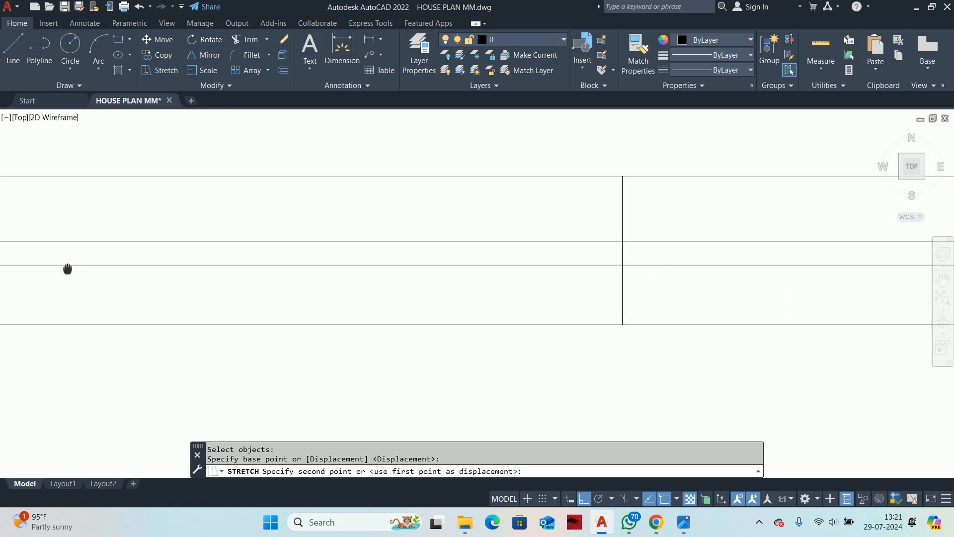
{"action": "left_click", "coordinate": [621, 265]}
{"action": "key", "text": "Escape"}
{"action": "key", "text": "Escape"}
{"action": "scroll", "coordinate": [564, 287], "scroll_direction": "down", "scroll_amount": 6}
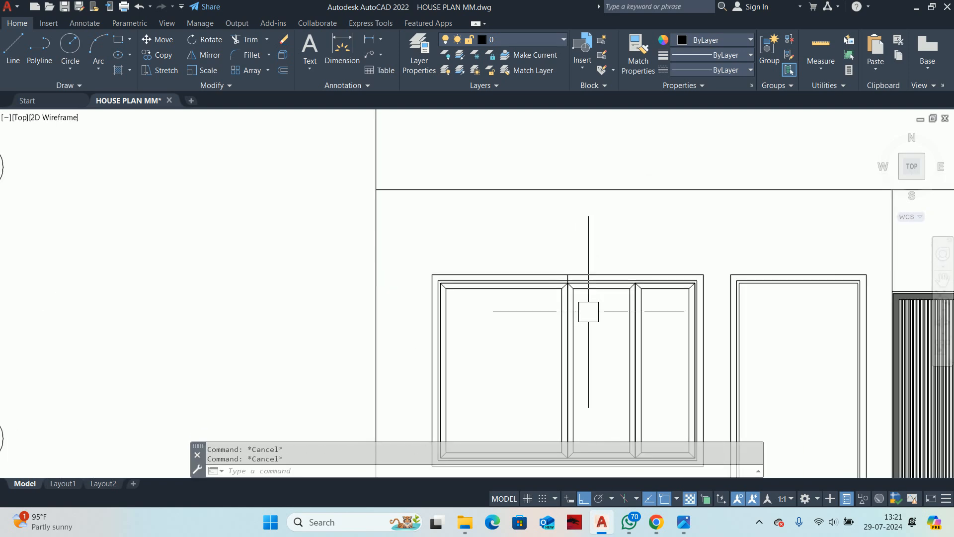
Step: Stretch the window's right mullion horizontally to the central reference line so that it meets the other mullion
{"action": "middle_click_drag", "start_coordinate": [604, 361], "coordinate": [497, 290]}
{"action": "scroll", "coordinate": [508, 293], "scroll_direction": "up", "scroll_amount": 2}
{"action": "middle_click_drag", "start_coordinate": [541, 347], "coordinate": [526, 324]}
{"action": "type", "text": "s"}
{"action": "key", "text": "Return"}
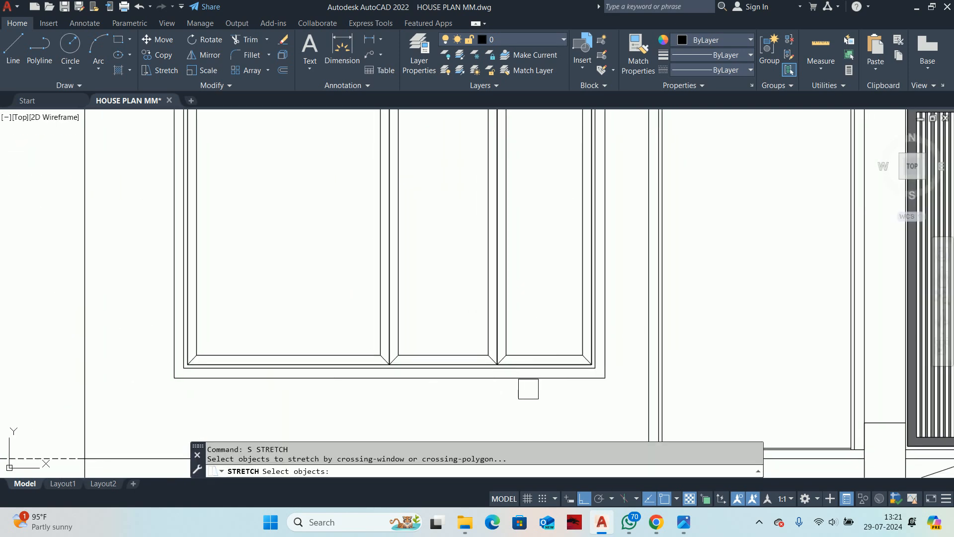
{"action": "left_click", "coordinate": [528, 388]}
{"action": "scroll", "coordinate": [494, 275], "scroll_direction": "down", "scroll_amount": 1}
{"action": "scroll", "coordinate": [494, 275], "scroll_direction": "down", "scroll_amount": 2}
{"action": "left_click", "coordinate": [497, 278]}
{"action": "scroll", "coordinate": [477, 277], "scroll_direction": "up", "scroll_amount": 6}
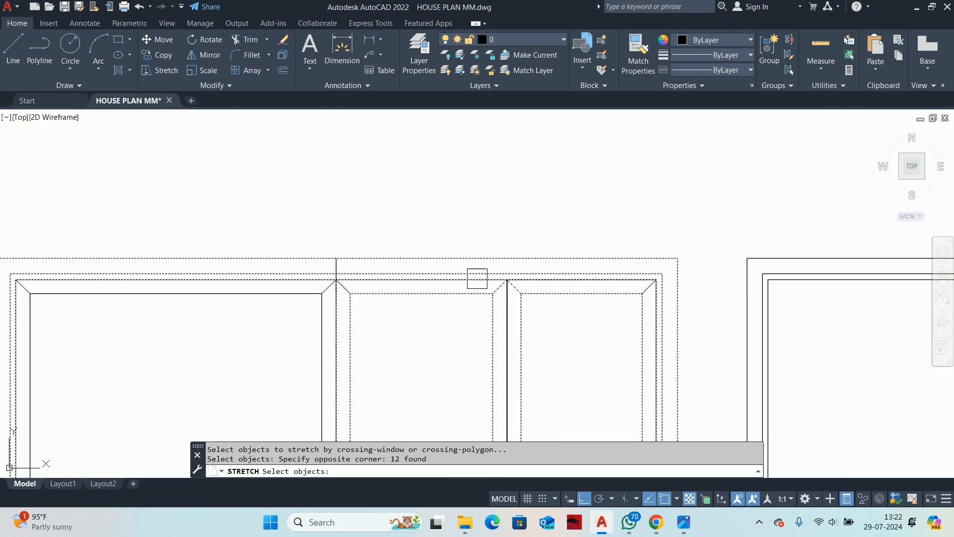
{"action": "key", "text": "Return"}
{"action": "left_click", "coordinate": [503, 273]}
{"action": "middle_click_drag", "start_coordinate": [247, 272], "coordinate": [817, 280]}
{"action": "left_click", "coordinate": [420, 276]}
{"action": "key", "text": "Escape"}
{"action": "key", "text": "Escape"}
{"action": "scroll", "coordinate": [457, 264], "scroll_direction": "down", "scroll_amount": 5}
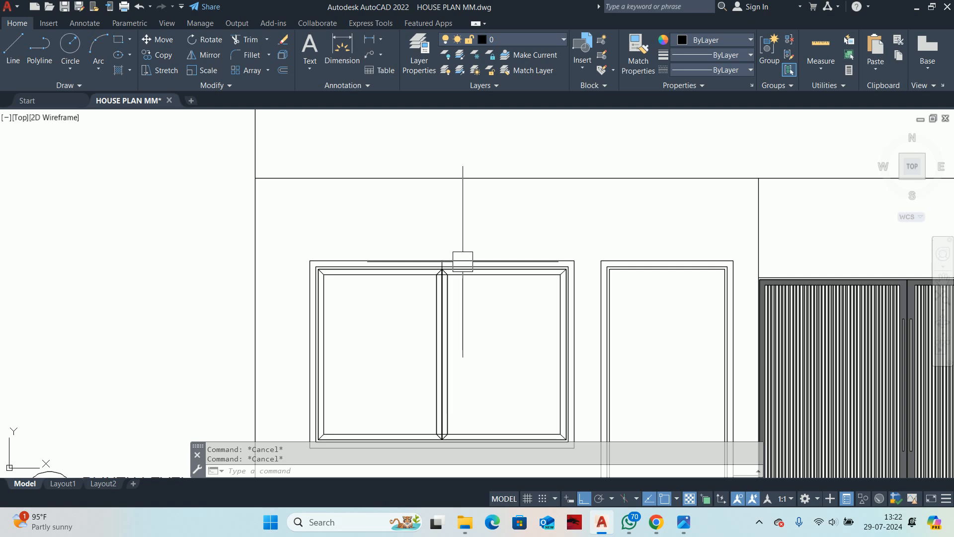
Step: Erase the leftover narrow middle-pane outline at the centre of the window
{"action": "scroll", "coordinate": [447, 276], "scroll_direction": "up", "scroll_amount": 6}
{"action": "left_click", "coordinate": [511, 352]}
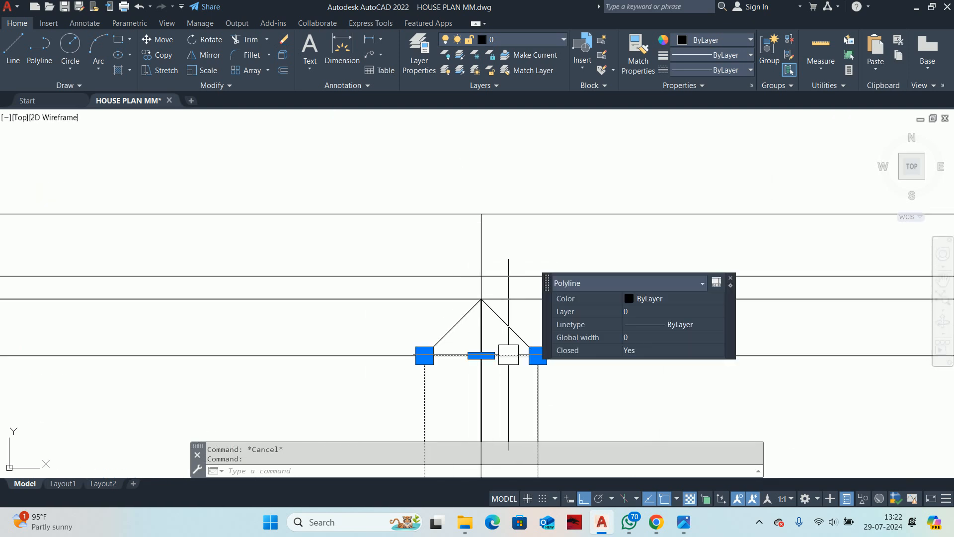
{"action": "key", "text": "Delete"}
{"action": "key", "text": "Escape"}
{"action": "scroll", "coordinate": [525, 337], "scroll_direction": "down", "scroll_amount": 6}
{"action": "middle_click_drag", "start_coordinate": [471, 223], "coordinate": [468, 187]}
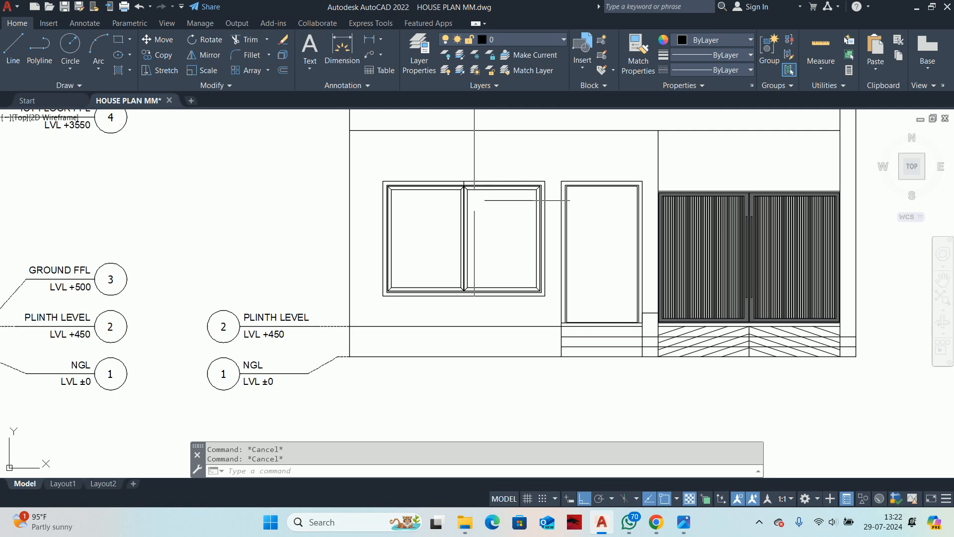
Step: Stretch the left pane's right stile rightward over the right pane's stile, keeping the outer frame and right pane out of the selection
{"action": "scroll", "coordinate": [474, 200], "scroll_direction": "up", "scroll_amount": 5}
{"action": "scroll", "coordinate": [494, 207], "scroll_direction": "down", "scroll_amount": 5}
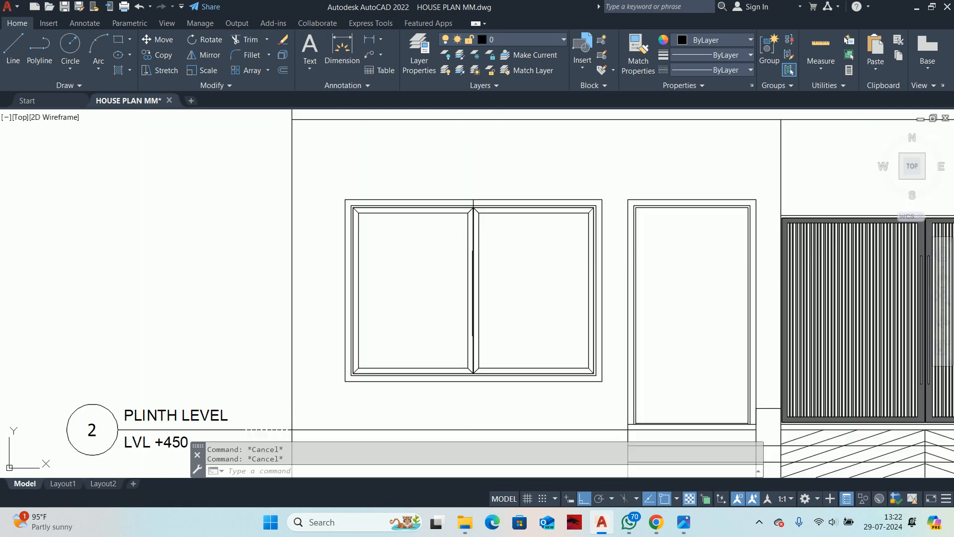
{"action": "scroll", "coordinate": [474, 213], "scroll_direction": "up", "scroll_amount": 5}
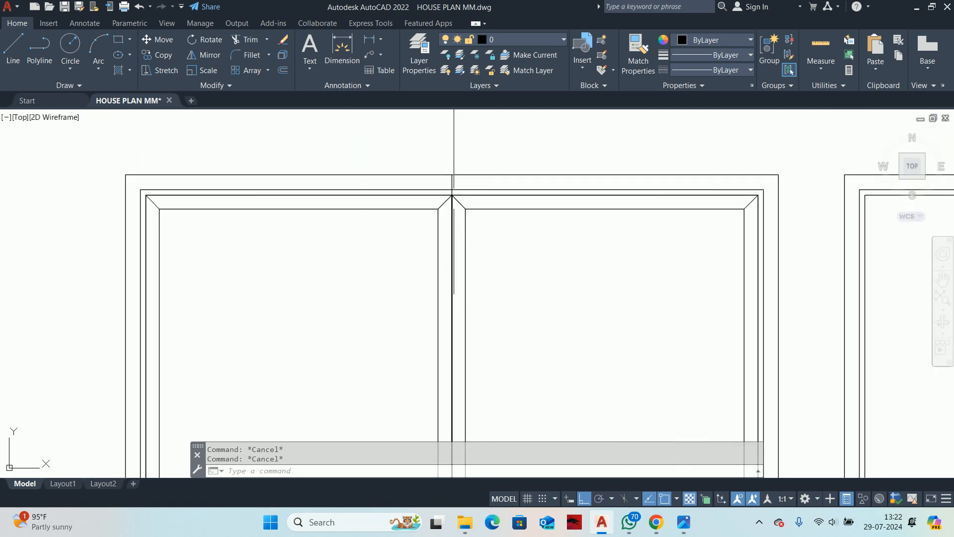
{"action": "scroll", "coordinate": [454, 199], "scroll_direction": "up", "scroll_amount": 2}
{"action": "scroll", "coordinate": [442, 245], "scroll_direction": "down", "scroll_amount": 2}
{"action": "middle_click_drag", "start_coordinate": [442, 251], "coordinate": [438, 157]}
{"action": "type", "text": "s"}
{"action": "key", "text": "space"}
{"action": "middle_click_drag", "start_coordinate": [451, 338], "coordinate": [453, 234]}
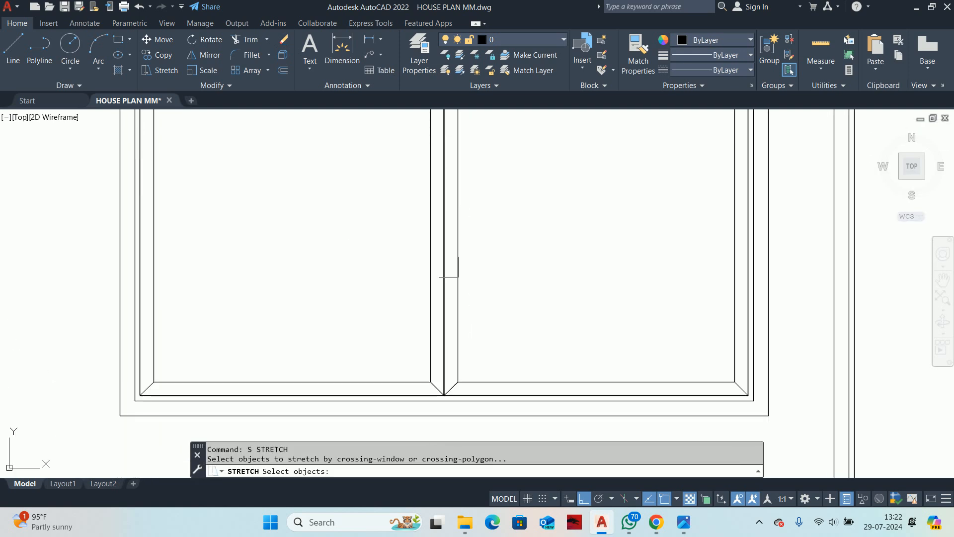
{"action": "scroll", "coordinate": [439, 395], "scroll_direction": "up", "scroll_amount": 4}
{"action": "left_click", "coordinate": [445, 409]}
{"action": "scroll", "coordinate": [381, 251], "scroll_direction": "down", "scroll_amount": 4}
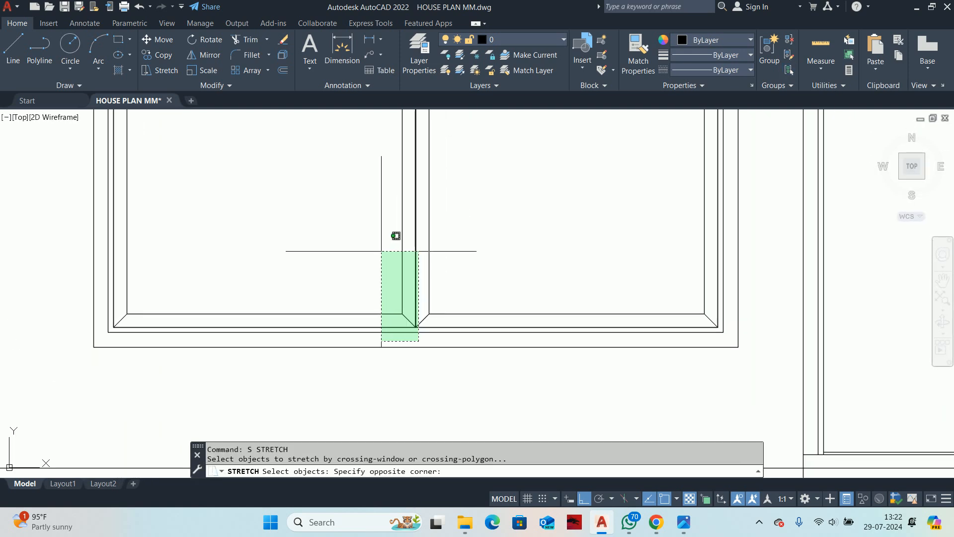
{"action": "scroll", "coordinate": [381, 238], "scroll_direction": "down", "scroll_amount": 4}
{"action": "left_click", "coordinate": [390, 313]}
{"action": "scroll", "coordinate": [381, 303], "scroll_direction": "up", "scroll_amount": 4}
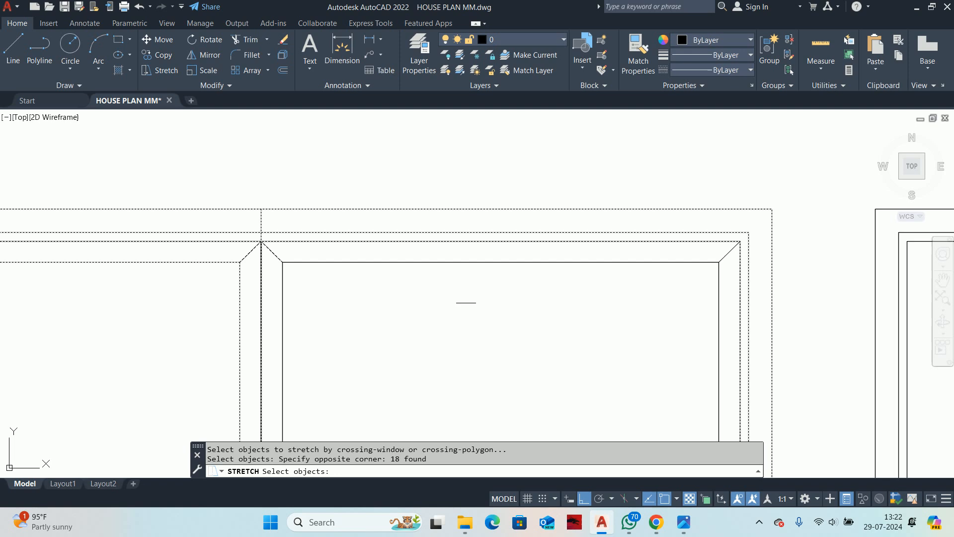
{"action": "left_click", "coordinate": [378, 171], "text": "shift"}
{"action": "scroll", "coordinate": [265, 269], "scroll_direction": "up", "scroll_amount": 3}
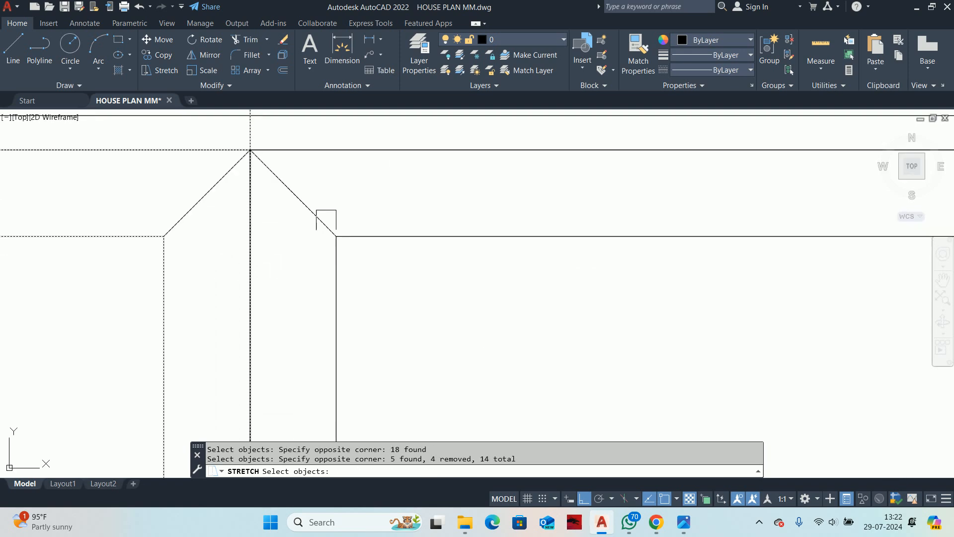
{"action": "left_click", "coordinate": [334, 202], "text": "shift"}
{"action": "left_click", "coordinate": [285, 232], "text": "shift"}
{"action": "scroll", "coordinate": [303, 228], "scroll_direction": "down", "scroll_amount": 4}
{"action": "middle_click_drag", "start_coordinate": [327, 294], "coordinate": [341, 152]}
{"action": "scroll", "coordinate": [342, 215], "scroll_direction": "down", "scroll_amount": 3}
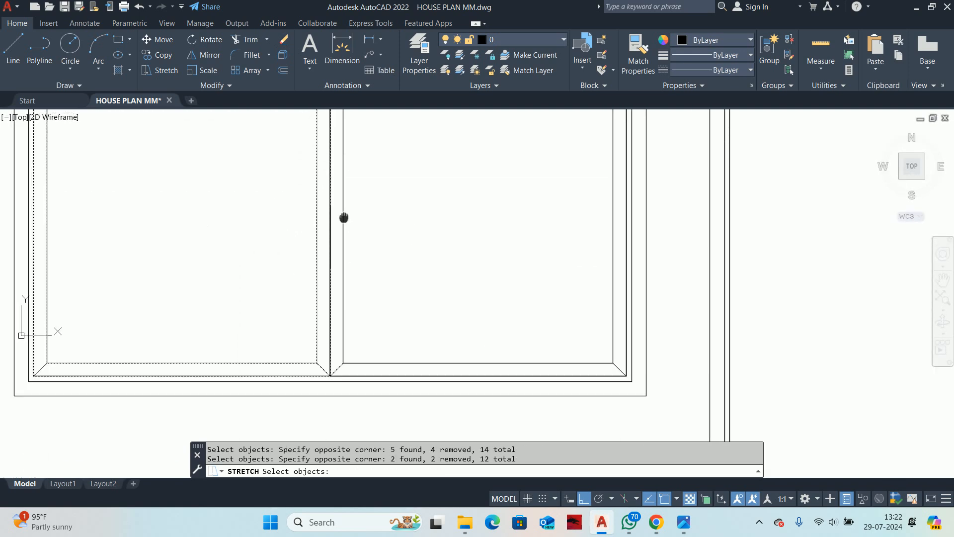
{"action": "scroll", "coordinate": [333, 321], "scroll_direction": "up", "scroll_amount": 5}
{"action": "scroll", "coordinate": [365, 287], "scroll_direction": "down", "scroll_amount": 1}
{"action": "scroll", "coordinate": [368, 289], "scroll_direction": "up", "scroll_amount": 3}
{"action": "left_click", "coordinate": [383, 285], "text": "shift"}
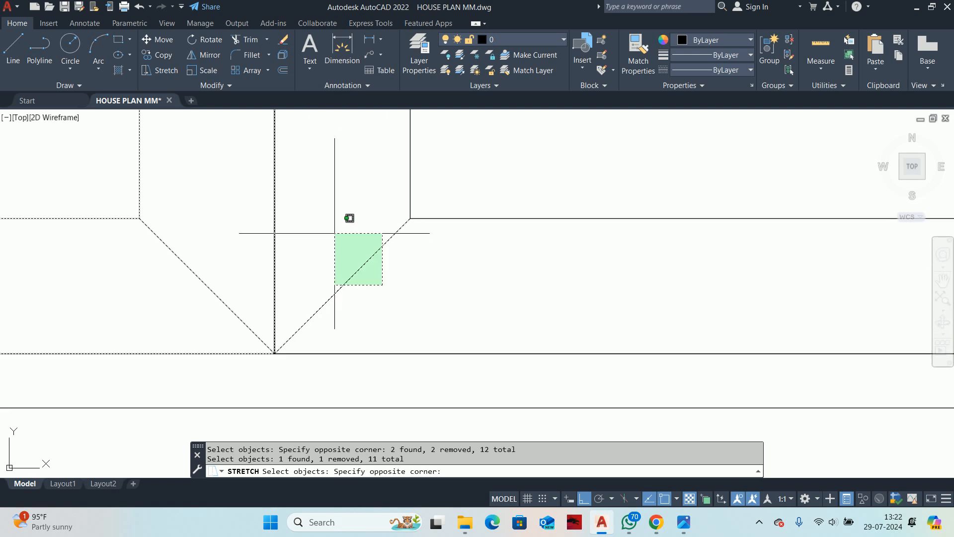
{"action": "left_click", "coordinate": [334, 232], "text": "shift"}
{"action": "scroll", "coordinate": [327, 242], "scroll_direction": "down", "scroll_amount": 3}
{"action": "scroll", "coordinate": [304, 285], "scroll_direction": "up", "scroll_amount": 3}
{"action": "scroll", "coordinate": [304, 282], "scroll_direction": "down", "scroll_amount": 3}
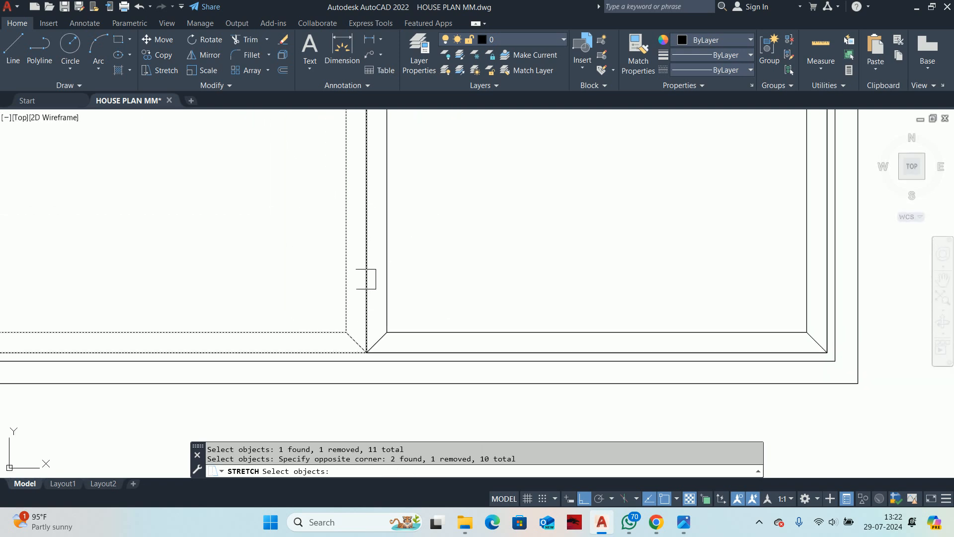
{"action": "scroll", "coordinate": [366, 276], "scroll_direction": "up", "scroll_amount": 4}
{"action": "scroll", "coordinate": [348, 264], "scroll_direction": "up", "scroll_amount": 2}
{"action": "key", "text": "Return"}
{"action": "left_click", "coordinate": [334, 256]}
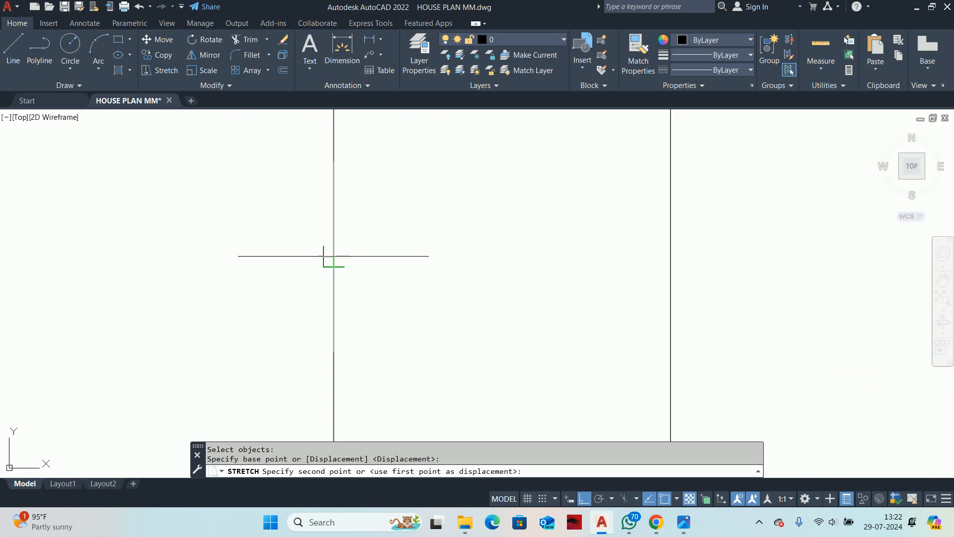
{"action": "key", "text": "Escape"}
{"action": "key", "text": "Escape"}
{"action": "scroll", "coordinate": [386, 272], "scroll_direction": "down", "scroll_amount": 4}
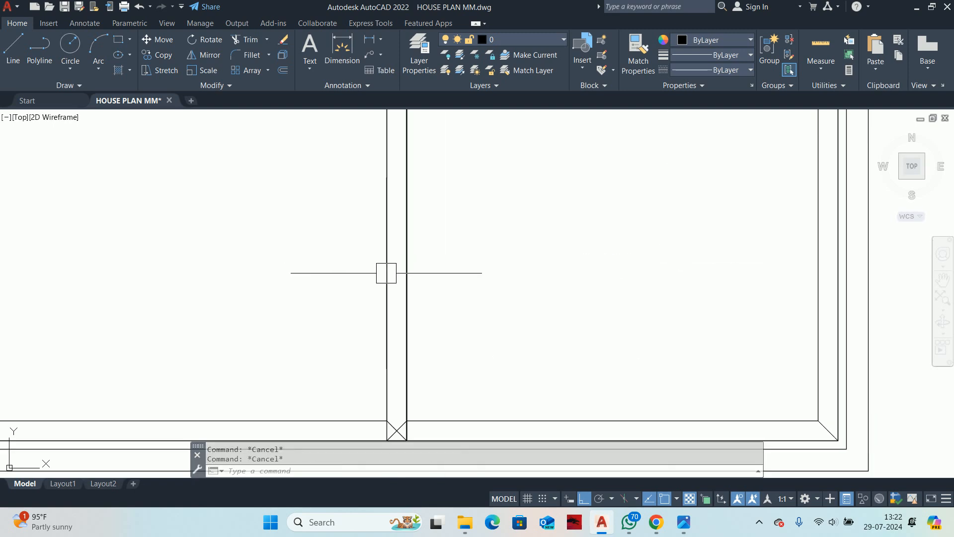
Step: Erase the overlapping diagonals at the bottom of the central mullion, keeping only the left pane's mitre line
{"action": "left_click", "coordinate": [387, 280]}
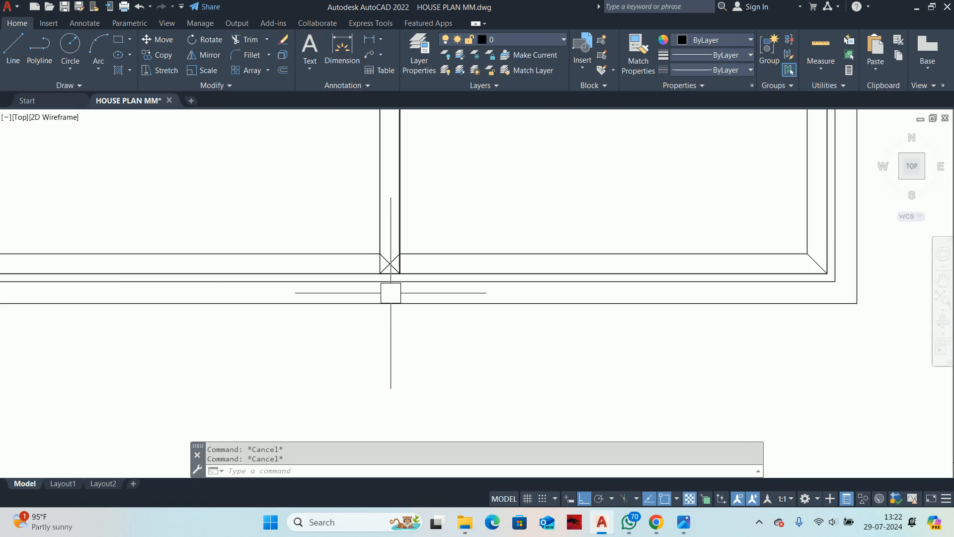
{"action": "scroll", "coordinate": [371, 262], "scroll_direction": "up", "scroll_amount": 3}
{"action": "middle_click_drag", "start_coordinate": [381, 262], "coordinate": [385, 322]}
{"action": "left_click", "coordinate": [419, 278]}
{"action": "scroll", "coordinate": [419, 278], "scroll_direction": "down", "scroll_amount": 1}
{"action": "middle_click_drag", "start_coordinate": [419, 277], "coordinate": [380, 343]}
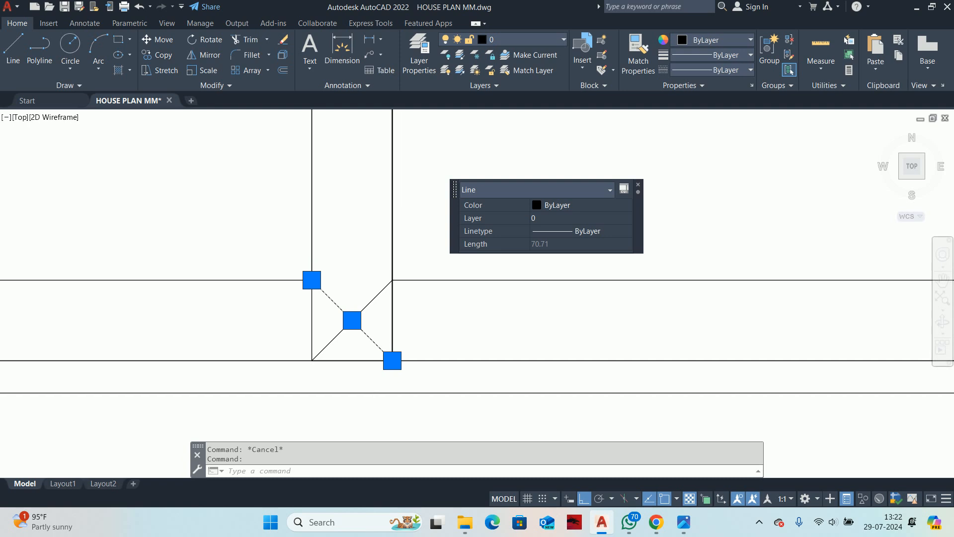
{"action": "key", "text": "Delete"}
{"action": "scroll", "coordinate": [391, 305], "scroll_direction": "down", "scroll_amount": 1}
{"action": "scroll", "coordinate": [377, 328], "scroll_direction": "up", "scroll_amount": 3}
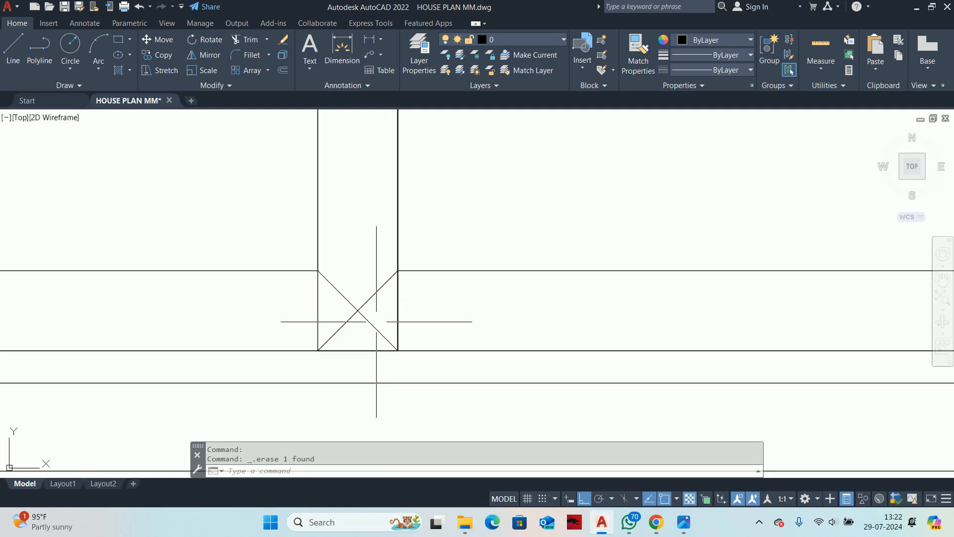
{"action": "left_click", "coordinate": [359, 313]}
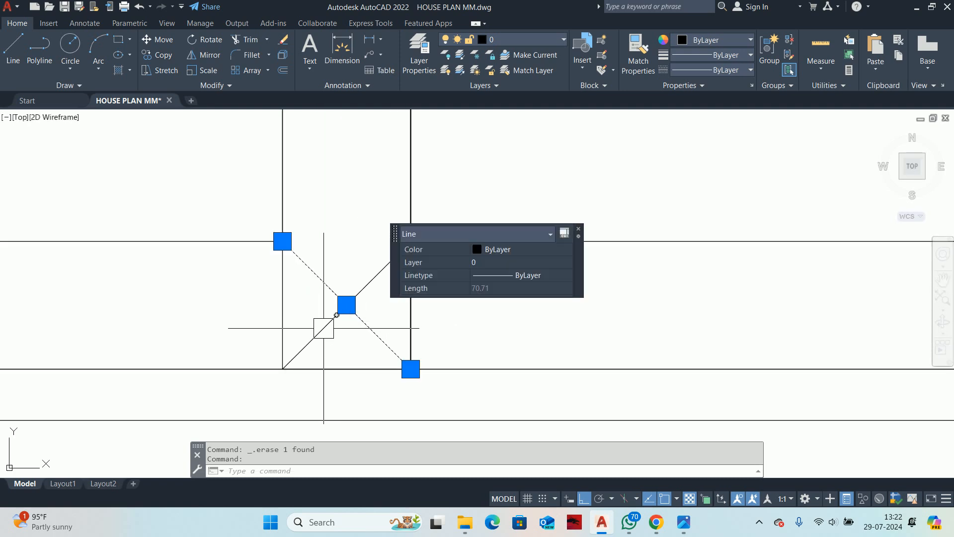
{"action": "key", "text": "Escape"}
{"action": "left_click", "coordinate": [331, 330]}
{"action": "key", "text": "Delete"}
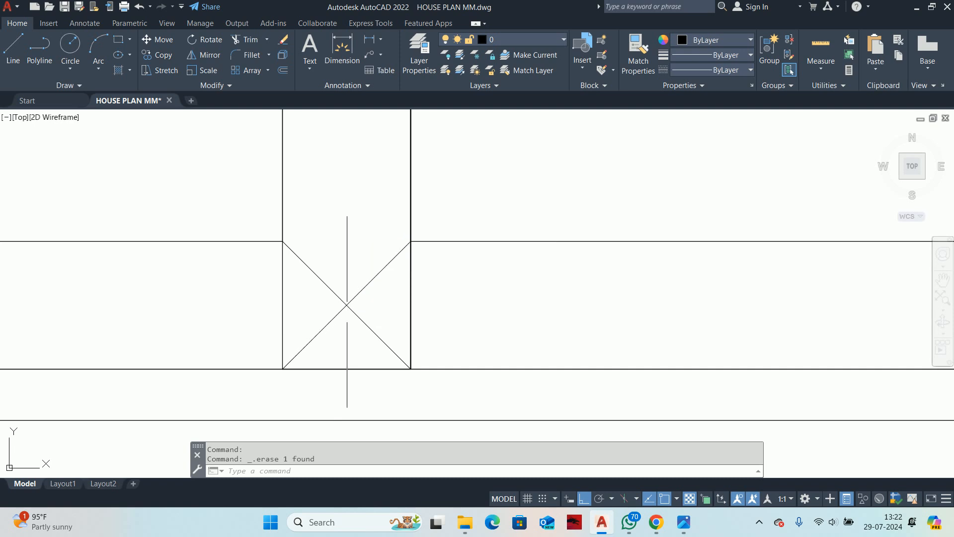
{"action": "left_click", "coordinate": [316, 328]}
{"action": "key", "text": "Delete"}
Step: Erase the right pane's closed outline polyline that passes through the bottom of the central mullion
{"action": "left_click", "coordinate": [289, 316]}
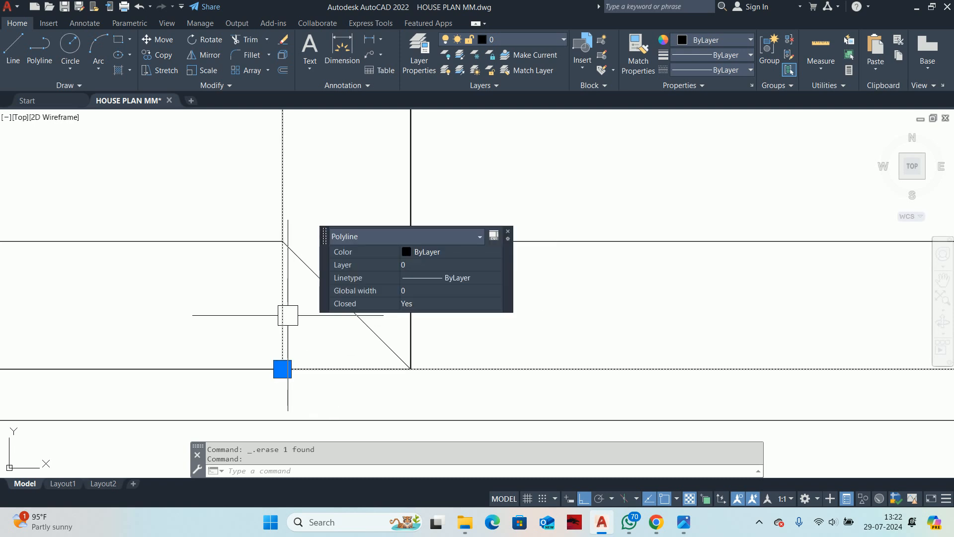
{"action": "key", "text": "Delete"}
{"action": "scroll", "coordinate": [288, 315], "scroll_direction": "down", "scroll_amount": 7}
{"action": "mouse_move", "coordinate": [382, 277]}
{"action": "middle_mouse_down"}
{"action": "mouse_move", "coordinate": [395, 282]}
{"action": "mouse_move", "coordinate": [373, 255]}
{"action": "middle_mouse_up"}
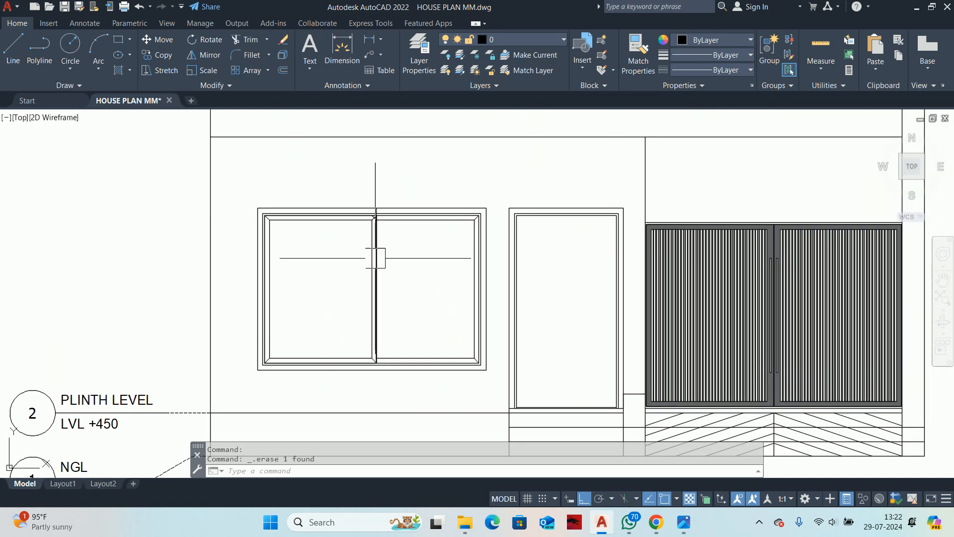
Step: Erase the vertical reference line and the right pane's diagonal crossing the mitre at the top of the central mullion
{"action": "scroll", "coordinate": [377, 226], "scroll_direction": "up", "scroll_amount": 8}
{"action": "scroll", "coordinate": [398, 229], "scroll_direction": "up", "scroll_amount": 2}
{"action": "left_click", "coordinate": [457, 271]}
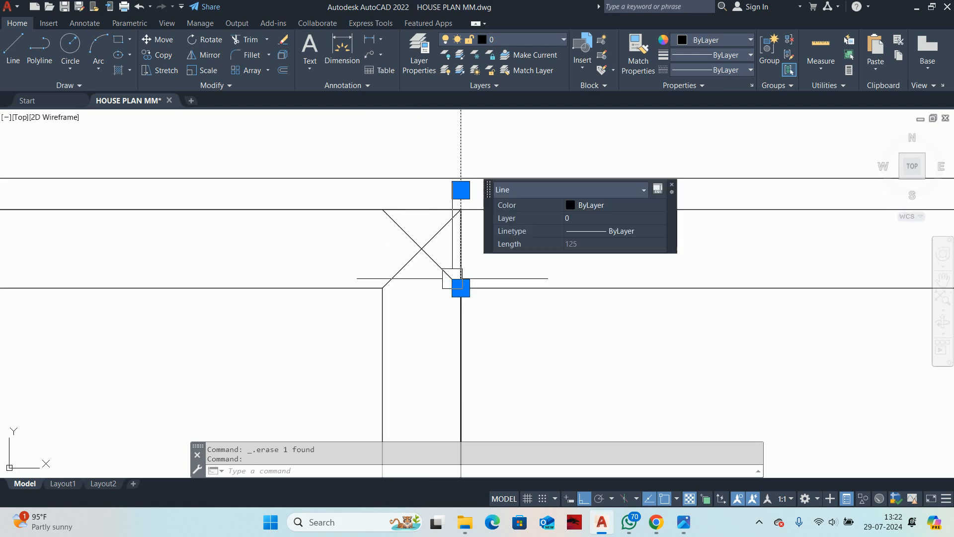
{"action": "key", "text": "Escape"}
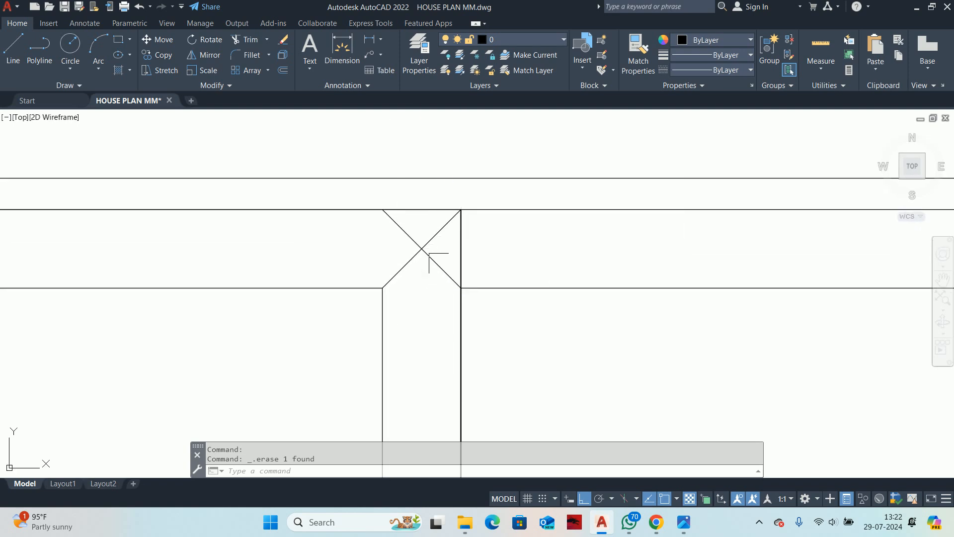
{"action": "left_click", "coordinate": [428, 254]}
{"action": "key", "text": "Delete"}
{"action": "scroll", "coordinate": [440, 263], "scroll_direction": "down", "scroll_amount": 5}
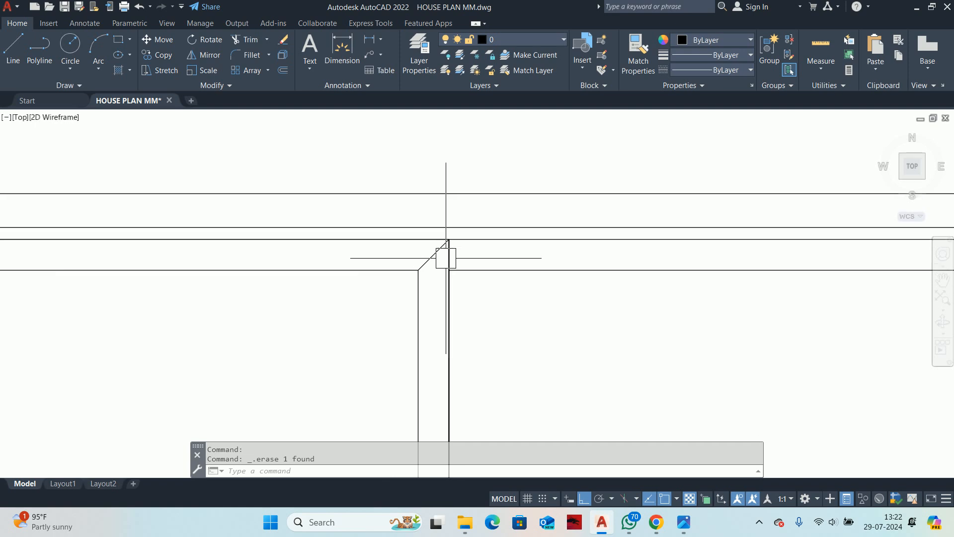
{"action": "middle_click_drag", "start_coordinate": [409, 317], "coordinate": [473, 202]}
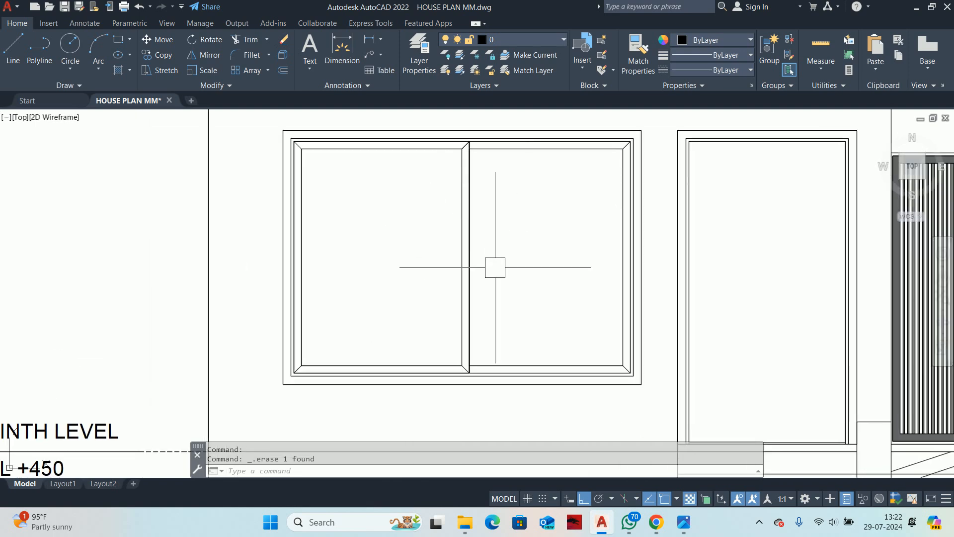
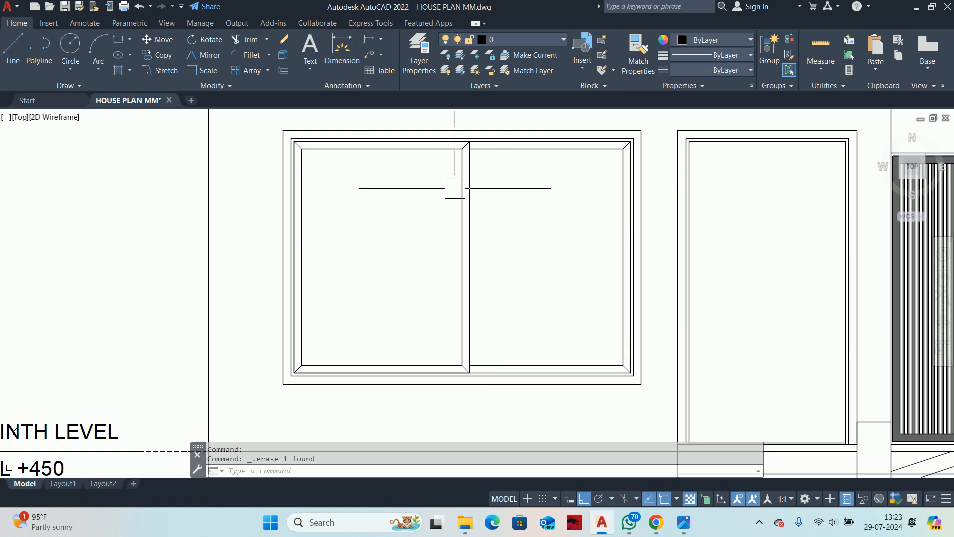
Step: Examine the reworked window, the door and the entrance steps on the ground floor of the front elevation
{"action": "scroll", "coordinate": [454, 188], "scroll_direction": "down", "scroll_amount": 4}
{"action": "scroll", "coordinate": [496, 302], "scroll_direction": "up", "scroll_amount": 4}
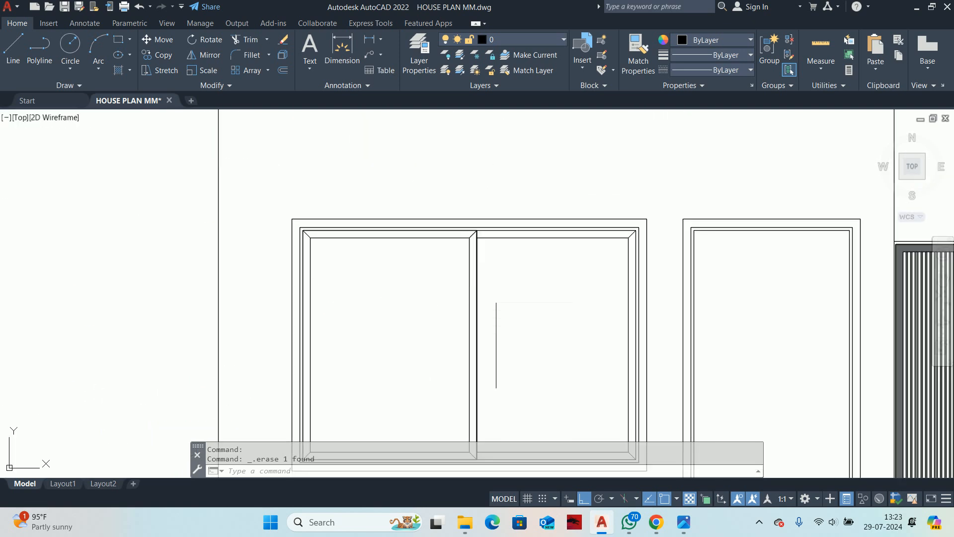
{"action": "middle_click_drag", "start_coordinate": [567, 298], "coordinate": [534, 188]}
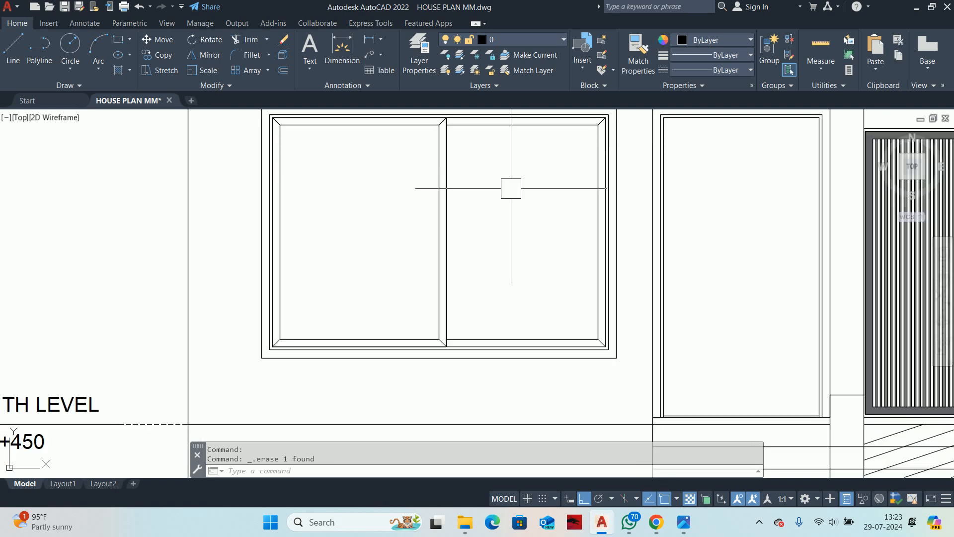
{"action": "scroll", "coordinate": [511, 183], "scroll_direction": "down", "scroll_amount": 5}
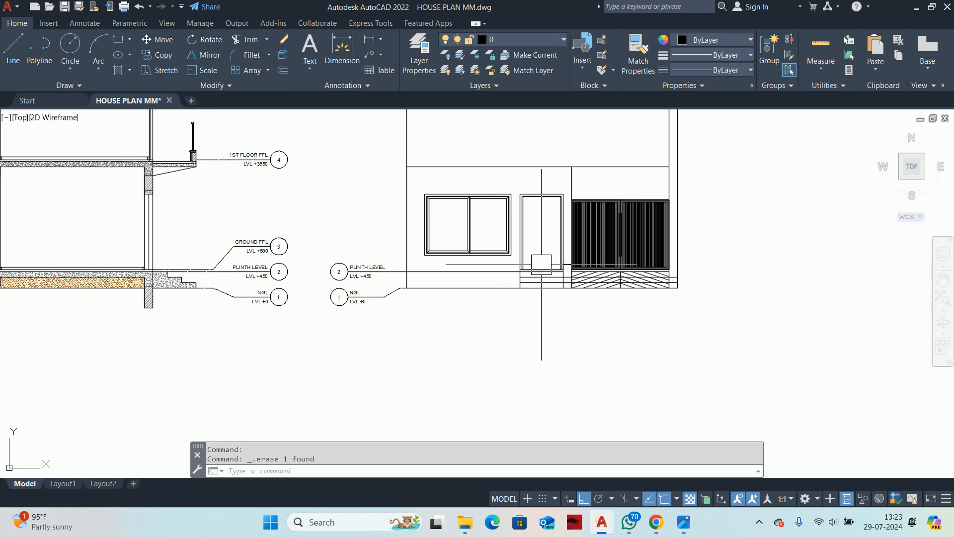
{"action": "scroll", "coordinate": [576, 277], "scroll_direction": "up", "scroll_amount": 5}
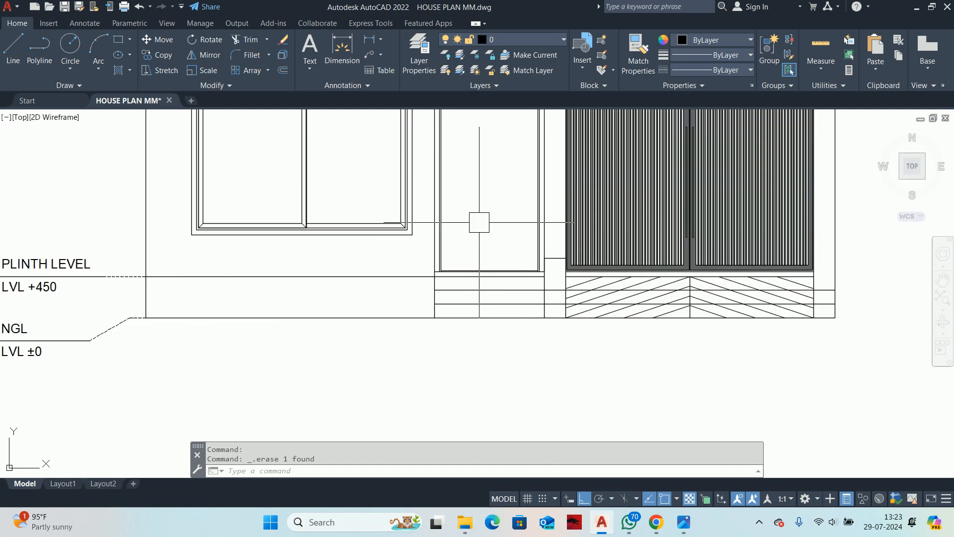
{"action": "middle_click_drag", "start_coordinate": [474, 218], "coordinate": [453, 248]}
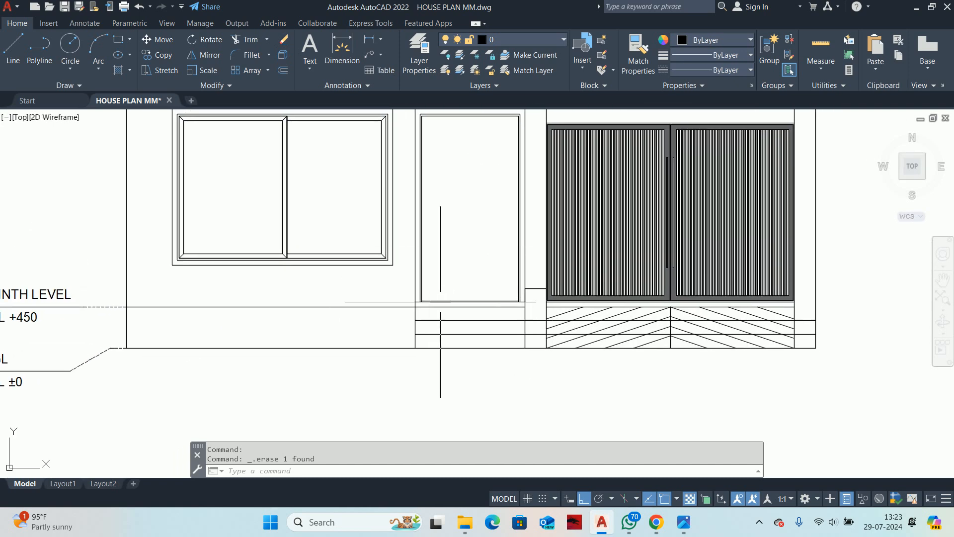
{"action": "scroll", "coordinate": [440, 302], "scroll_direction": "up", "scroll_amount": 2}
{"action": "scroll", "coordinate": [437, 292], "scroll_direction": "down", "scroll_amount": 4}
{"action": "scroll", "coordinate": [426, 284], "scroll_direction": "up", "scroll_amount": 3}
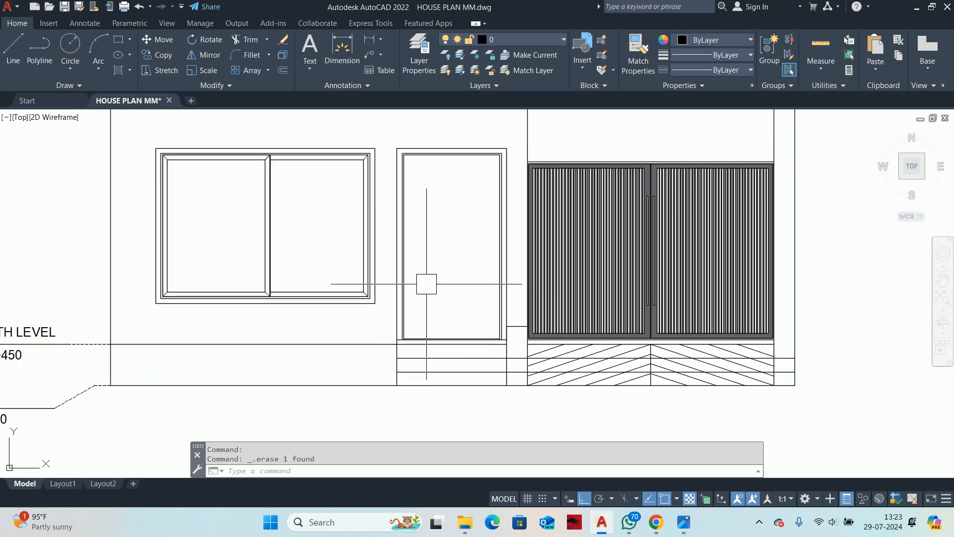
Step: Draw a rectangle 150 long and 20 wide in the empty space below the front elevation
{"action": "type", "text": "rec"}
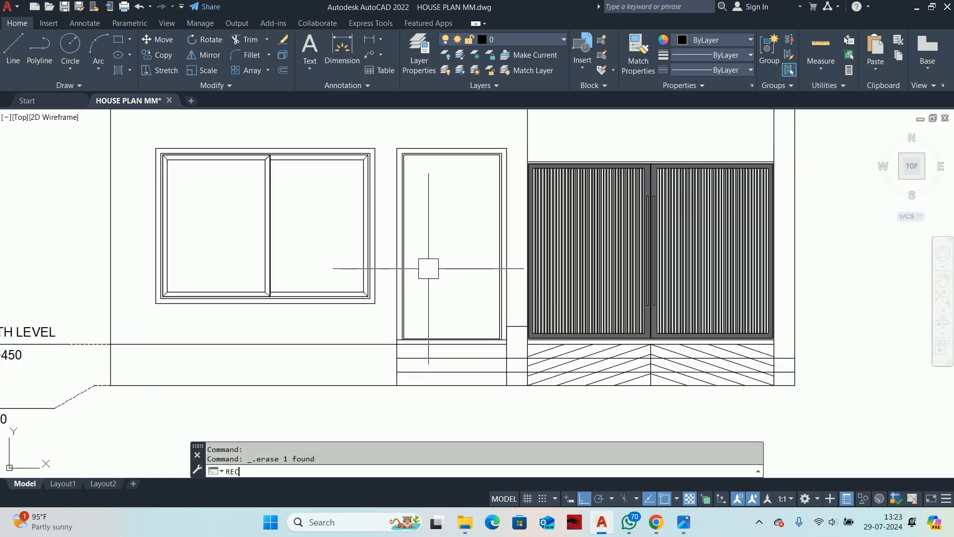
{"action": "key", "text": "Return"}
{"action": "middle_click_drag", "start_coordinate": [428, 288], "coordinate": [506, 152]}
{"action": "left_click", "coordinate": [404, 310]}
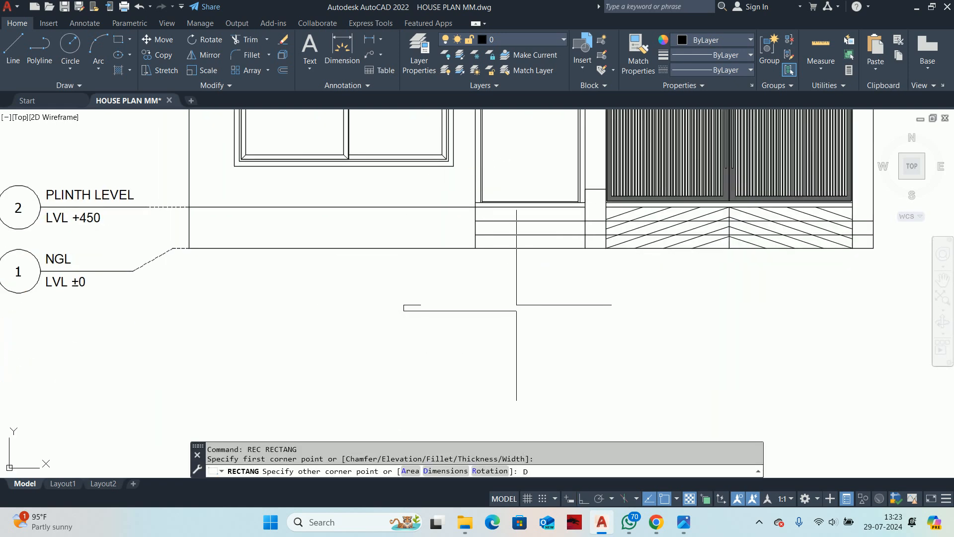
{"action": "type", "text": "D"}
{"action": "key", "text": "Return"}
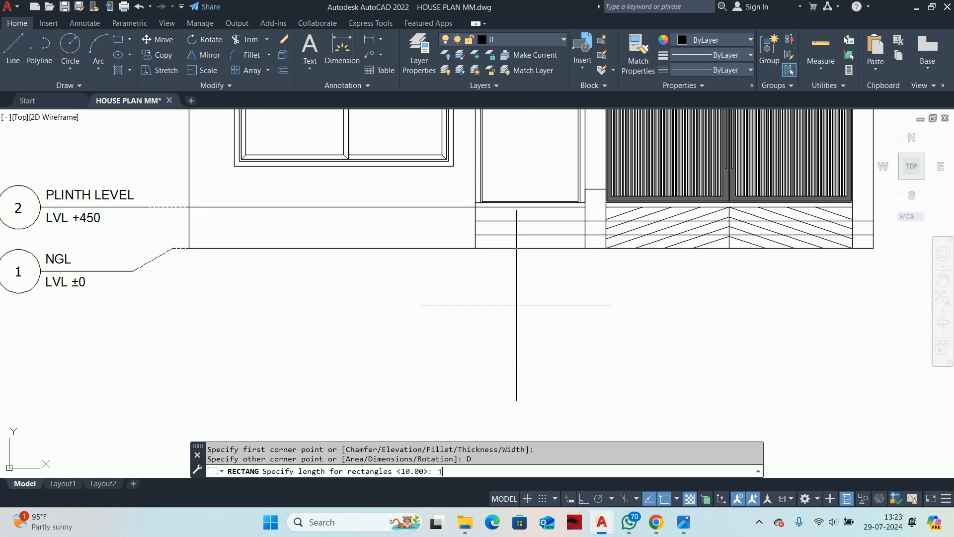
{"action": "type", "text": "150"}
{"action": "key", "text": "Return"}
{"action": "type", "text": "2"}
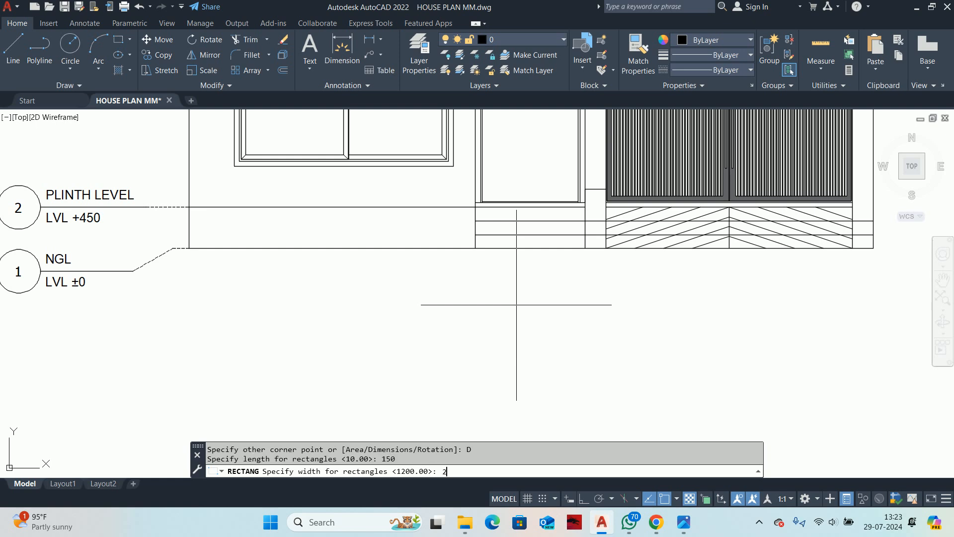
{"action": "type", "text": "0"}
{"action": "key", "text": "Return"}
{"action": "left_click", "coordinate": [503, 315]}
{"action": "key", "text": "Escape"}
{"action": "key", "text": "Escape"}
Step: Draw a 40 by 40 square just below and to the left of the 150 by 20 rectangle
{"action": "scroll", "coordinate": [401, 317], "scroll_direction": "up", "scroll_amount": 3}
{"action": "middle_click_drag", "start_coordinate": [410, 339], "coordinate": [454, 345]}
{"action": "type", "text": "rec"}
{"action": "key", "text": "Return"}
{"action": "left_click", "coordinate": [452, 356]}
{"action": "type", "text": "D"}
{"action": "key", "text": "Return"}
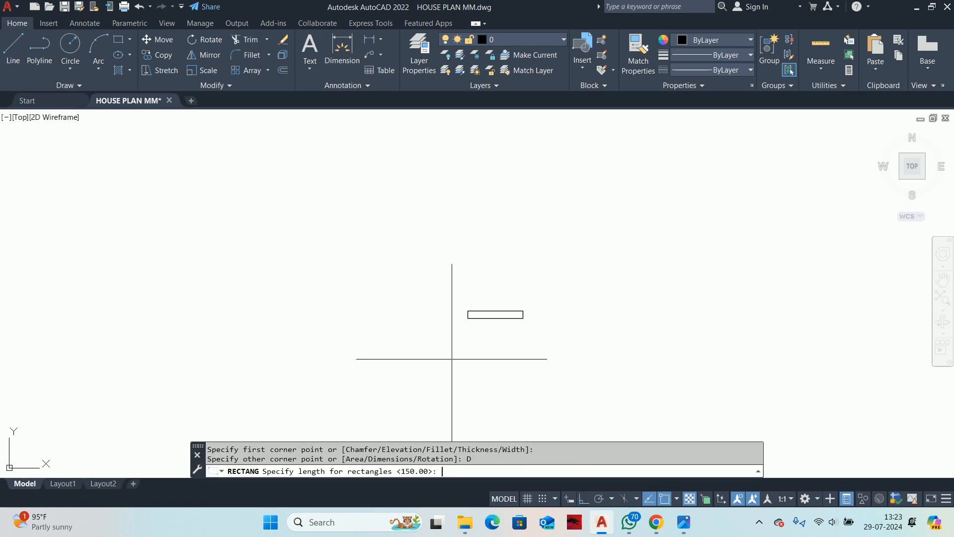
{"action": "type", "text": "40"}
{"action": "key", "text": "Return"}
{"action": "type", "text": "4"}
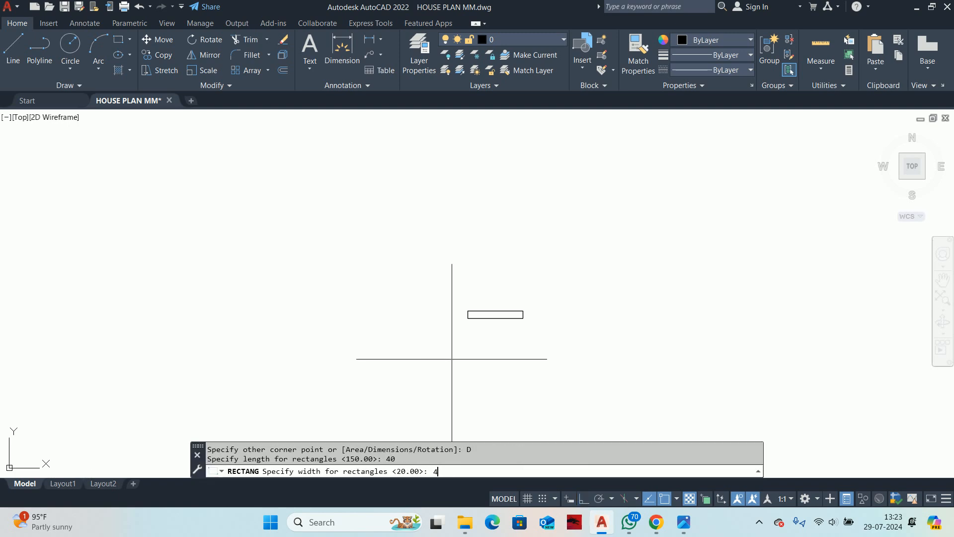
{"action": "type", "text": "0"}
{"action": "key", "text": "Return"}
{"action": "left_click", "coordinate": [452, 358]}
{"action": "key", "text": "Escape"}
{"action": "key", "text": "Escape"}
{"action": "scroll", "coordinate": [450, 369], "scroll_direction": "up", "scroll_amount": 4}
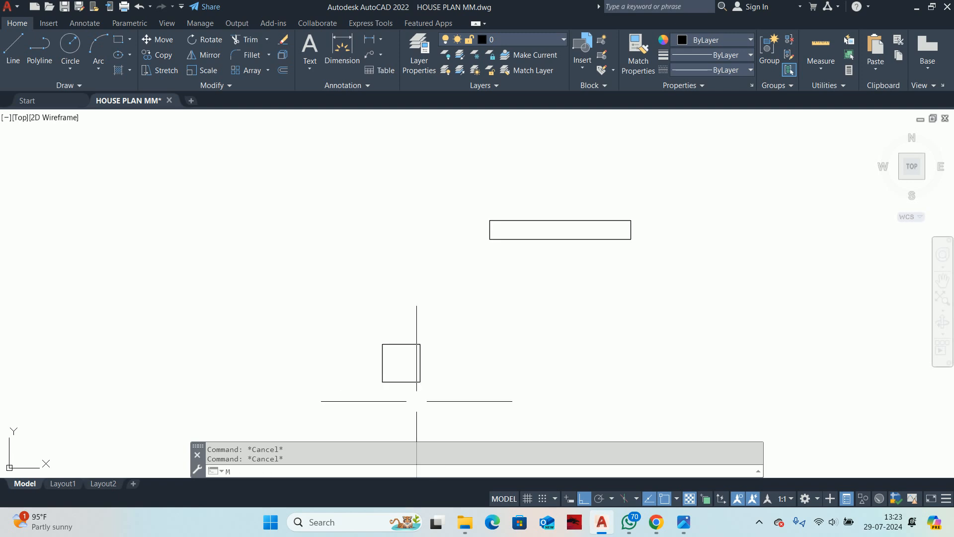
Step: Move the square so its centre sits on the midpoint of the long rectangle's left edge
{"action": "type", "text": "M"}
{"action": "key", "text": "Return"}
{"action": "left_click", "coordinate": [419, 377]}
{"action": "key", "text": "Return"}
{"action": "left_click", "coordinate": [401, 363]}
{"action": "scroll", "coordinate": [482, 245], "scroll_direction": "up", "scroll_amount": 4}
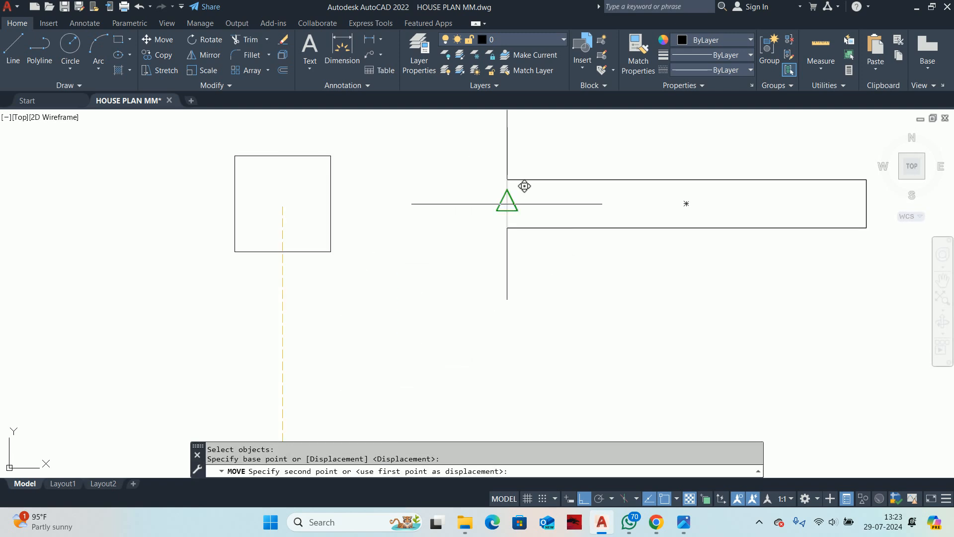
{"action": "left_click", "coordinate": [507, 203]}
{"action": "key", "text": "Escape"}
{"action": "key", "text": "Escape"}
Step: Trim away the part of the square's right edge that runs inside the long rectangle
{"action": "middle_click_drag", "start_coordinate": [507, 203], "coordinate": [444, 296]}
{"action": "type", "text": "TR"}
{"action": "key", "text": "Return"}
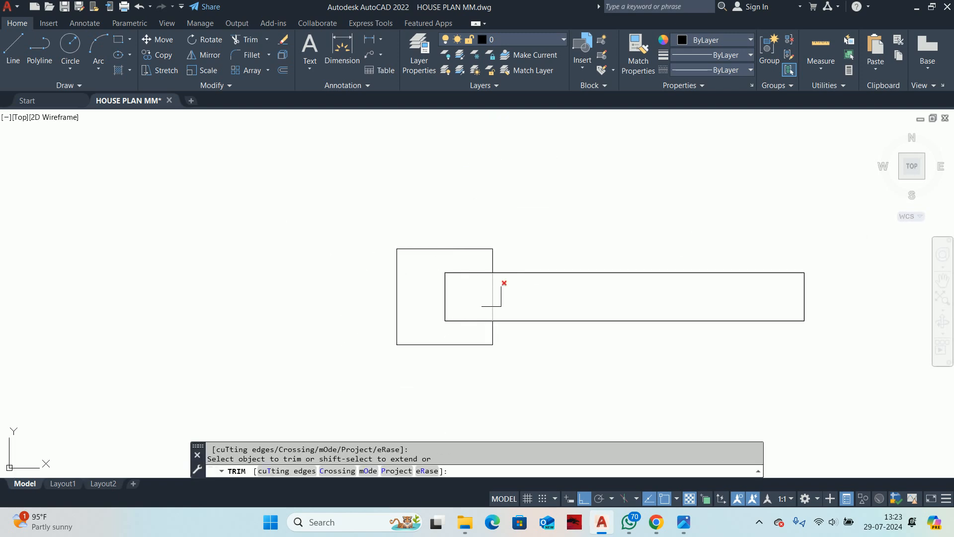
{"action": "scroll", "coordinate": [517, 323], "scroll_direction": "down", "scroll_amount": 8}
{"action": "key", "text": "Escape"}
{"action": "key", "text": "Escape"}
{"action": "scroll", "coordinate": [485, 337], "scroll_direction": "up", "scroll_amount": 4}
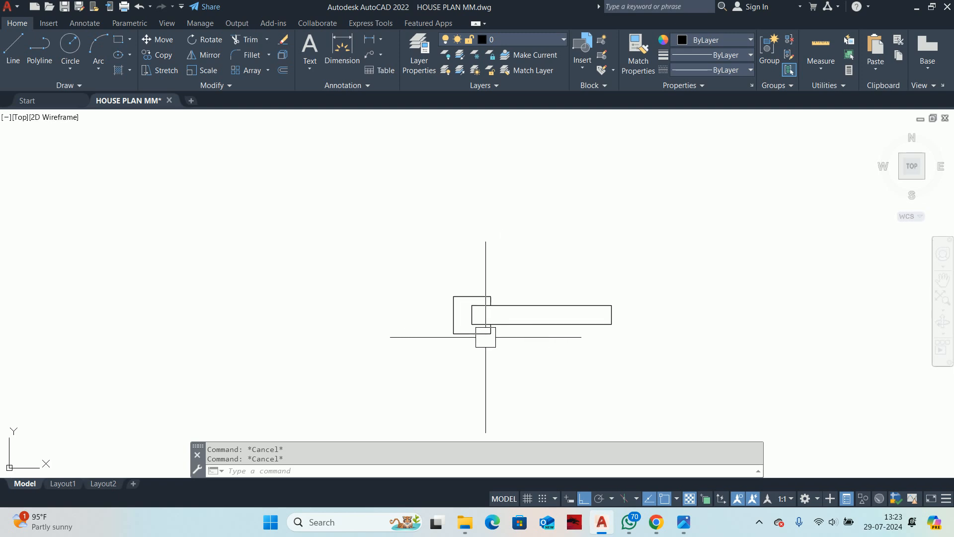
{"action": "scroll", "coordinate": [489, 348], "scroll_direction": "down", "scroll_amount": 1}
{"action": "middle_click_drag", "start_coordinate": [489, 347], "coordinate": [425, 323]}
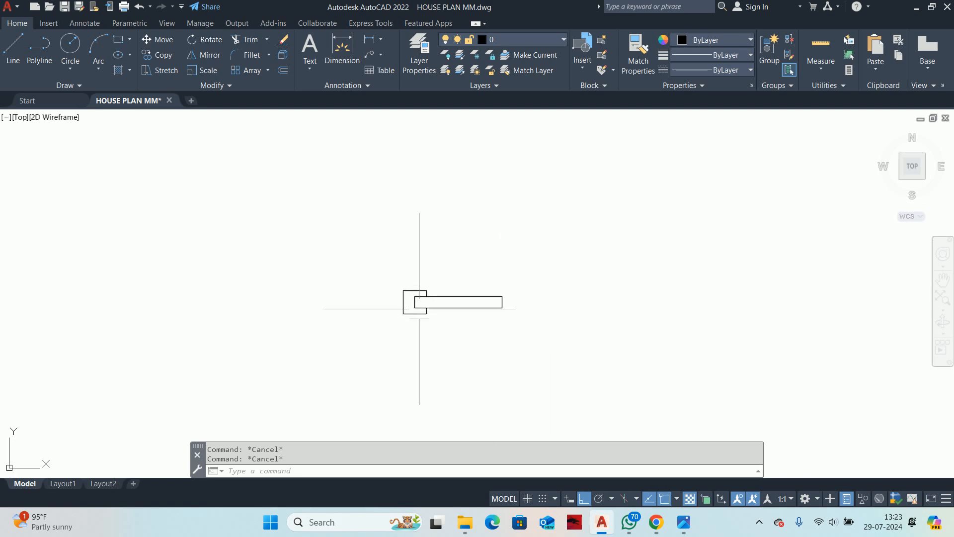
Step: Move both handle shapes from the bar's left-edge midpoint onto the lower-left corner of the door panel
{"action": "type", "text": "M"}
{"action": "key", "text": "Return"}
{"action": "left_click", "coordinate": [482, 334]}
{"action": "left_click", "coordinate": [262, 250]}
{"action": "key", "text": "Return"}
{"action": "scroll", "coordinate": [410, 315], "scroll_direction": "up", "scroll_amount": 5}
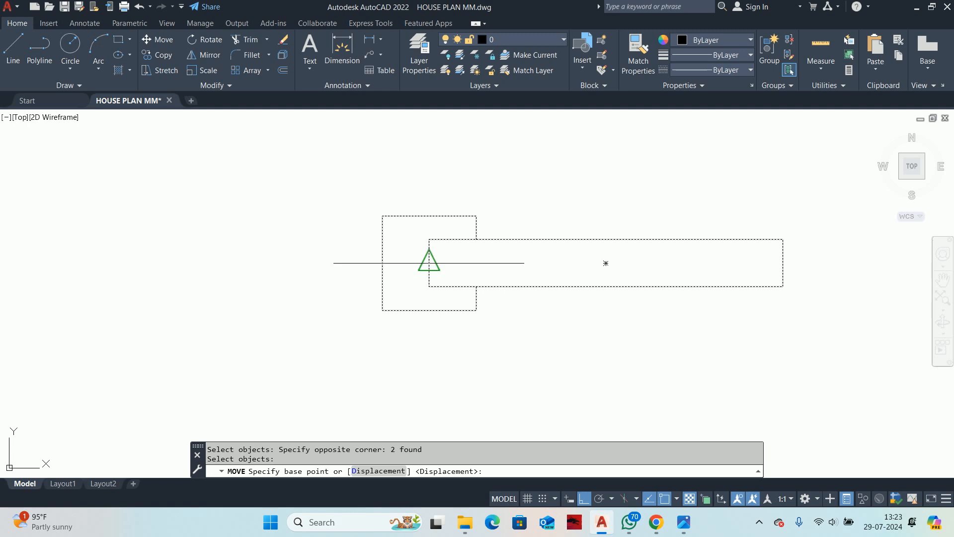
{"action": "left_click", "coordinate": [429, 263]}
{"action": "scroll", "coordinate": [494, 264], "scroll_direction": "down", "scroll_amount": 3}
{"action": "scroll", "coordinate": [379, 343], "scroll_direction": "up", "scroll_amount": 5}
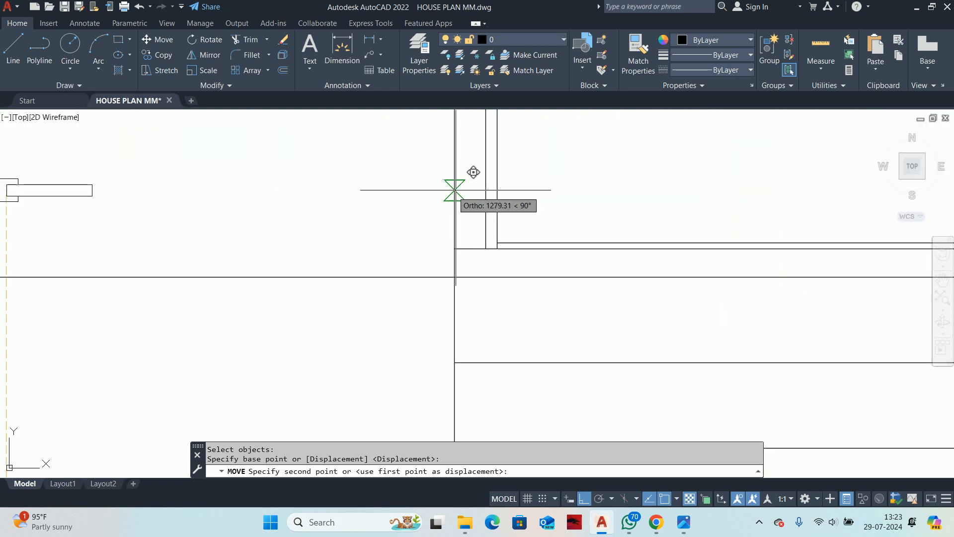
{"action": "scroll", "coordinate": [490, 220], "scroll_direction": "up", "scroll_amount": 3}
{"action": "left_click", "coordinate": [518, 332]}
{"action": "key", "text": "Escape"}
{"action": "key", "text": "Escape"}
{"action": "scroll", "coordinate": [522, 348], "scroll_direction": "down", "scroll_amount": 1}
{"action": "middle_click_drag", "start_coordinate": [522, 348], "coordinate": [366, 313]}
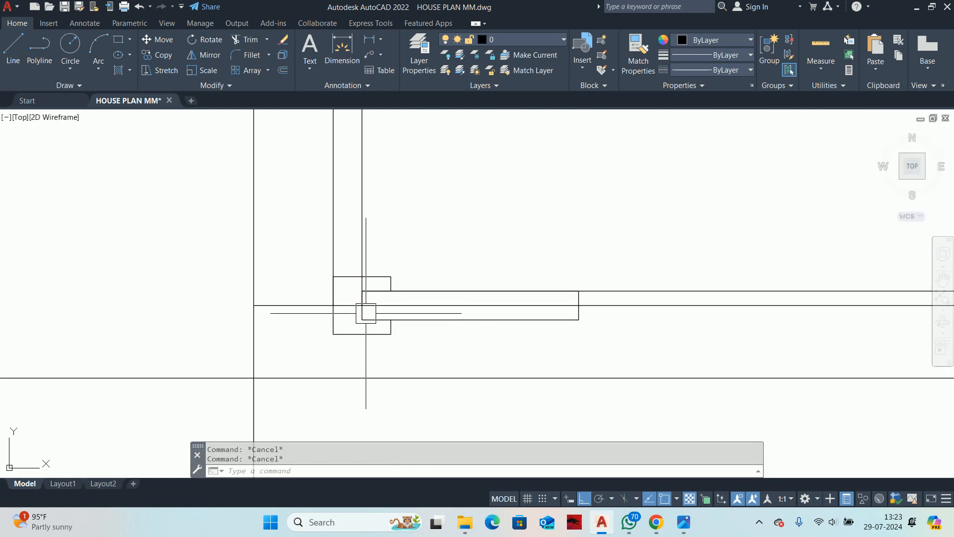
Step: Move the door handle straight up by 1200 mm from the door's lower-left corner
{"action": "type", "text": "m"}
{"action": "key", "text": "Return"}
{"action": "left_click", "coordinate": [433, 353]}
{"action": "left_click", "coordinate": [387, 300]}
{"action": "key", "text": "Return"}
{"action": "left_click", "coordinate": [488, 246]}
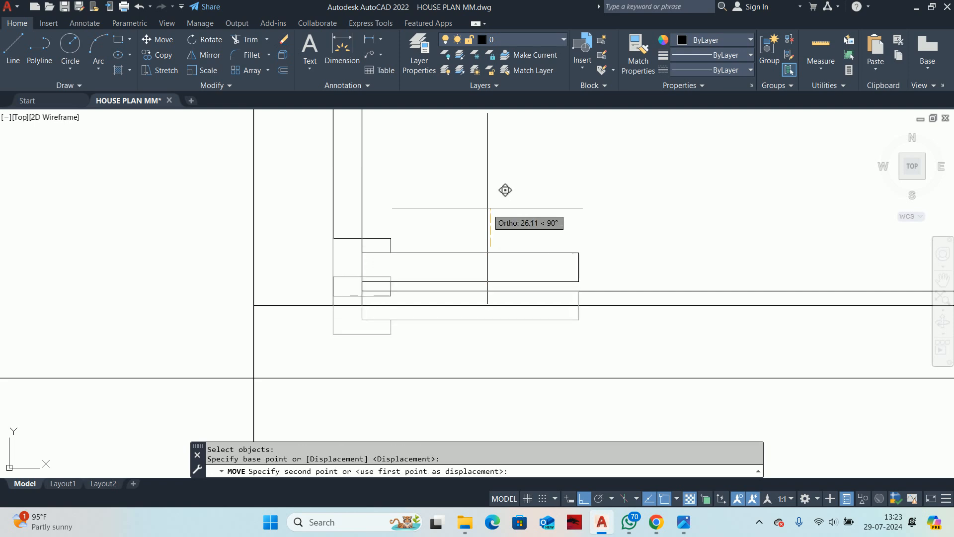
{"action": "key", "text": "Return"}
{"action": "scroll", "coordinate": [480, 222], "scroll_direction": "down", "scroll_amount": 4}
{"action": "middle_click_drag", "start_coordinate": [479, 221], "coordinate": [464, 407]}
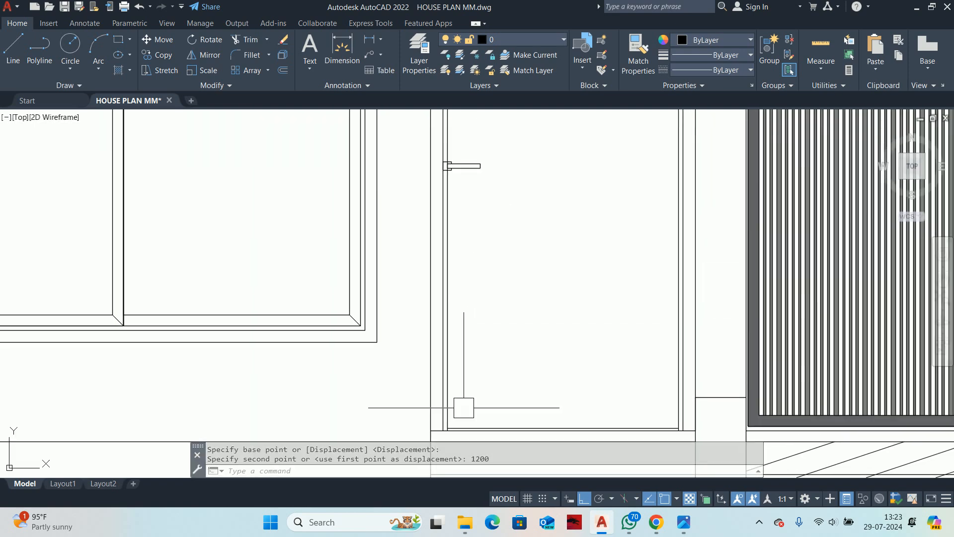
Step: Move the door handle 50 mm to the right, away from the door's left edge
{"action": "middle_click_drag", "start_coordinate": [489, 286], "coordinate": [484, 384]}
{"action": "key", "text": "Return"}
{"action": "scroll", "coordinate": [442, 256], "scroll_direction": "up", "scroll_amount": 3}
{"action": "left_click", "coordinate": [401, 244]}
{"action": "left_click", "coordinate": [622, 340]}
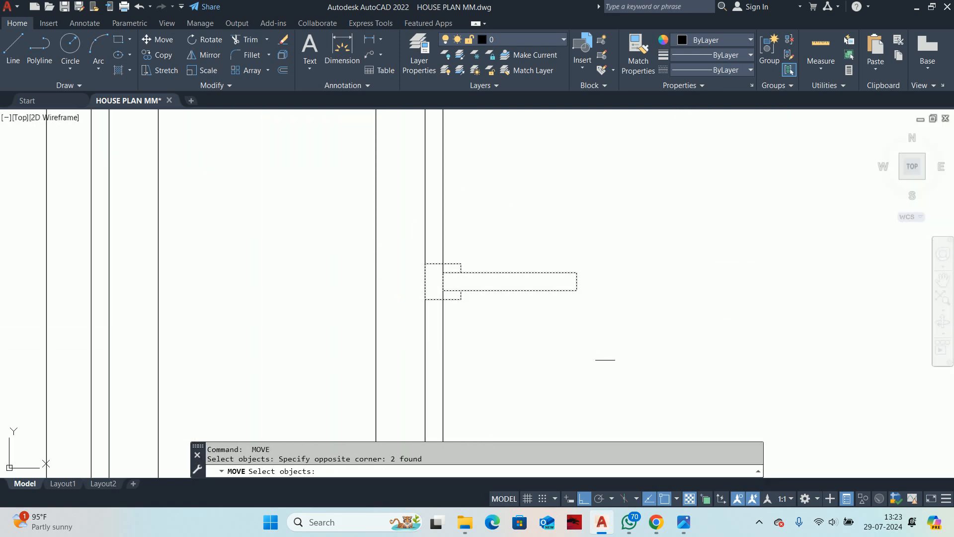
{"action": "key", "text": "Return"}
{"action": "left_click", "coordinate": [557, 359]}
{"action": "type", "text": "50"}
{"action": "key", "text": "Return"}
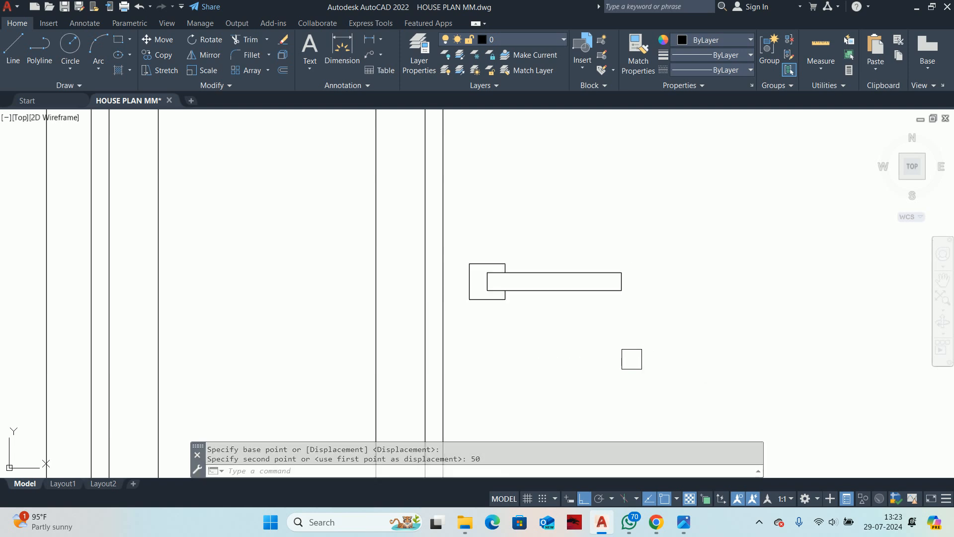
{"action": "key", "text": "Escape"}
{"action": "middle_click_drag", "start_coordinate": [551, 326], "coordinate": [491, 259]}
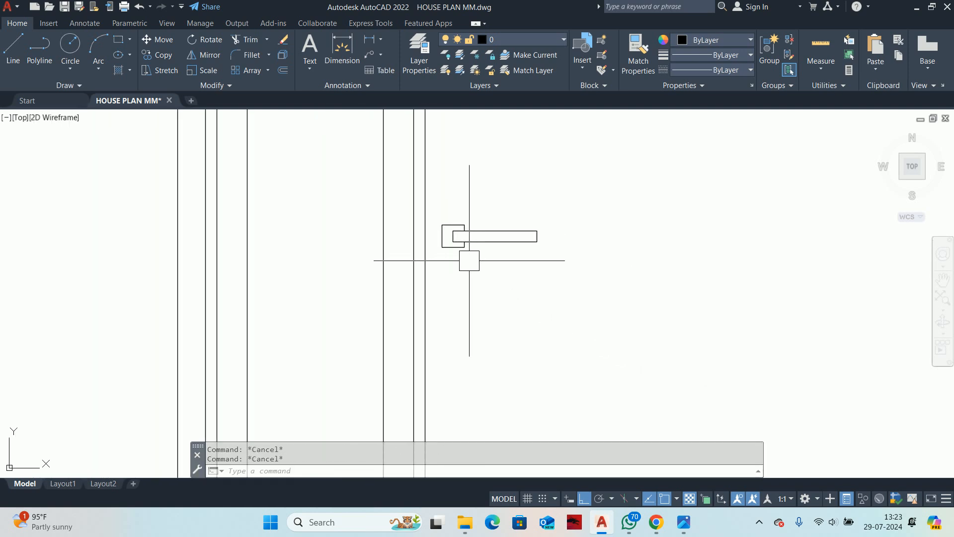
Step: Move the door handle straight down by 200 mm
{"action": "scroll", "coordinate": [488, 247], "scroll_direction": "down", "scroll_amount": 5}
{"action": "type", "text": "m"}
{"action": "key", "text": "Return"}
{"action": "scroll", "coordinate": [488, 248], "scroll_direction": "up", "scroll_amount": 5}
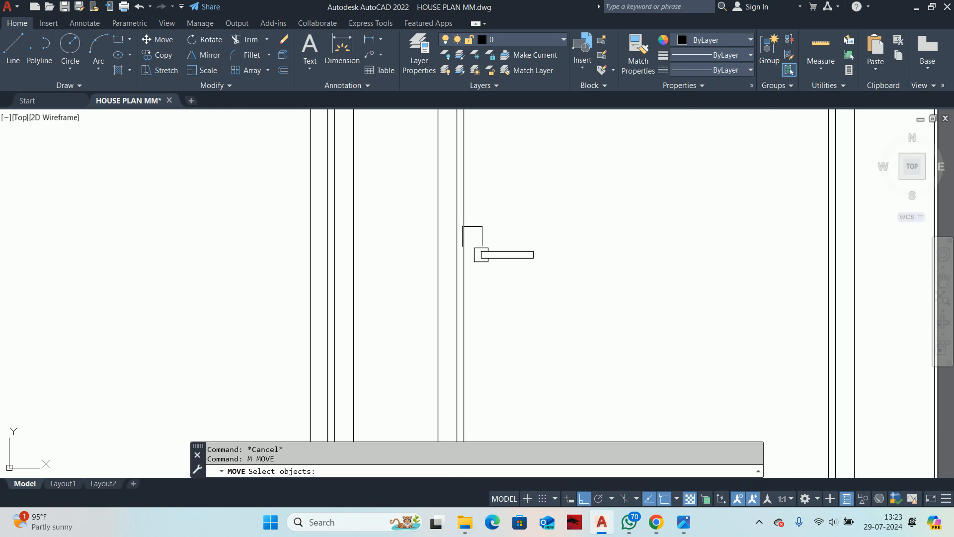
{"action": "left_click", "coordinate": [413, 231]}
{"action": "left_click", "coordinate": [596, 284]}
{"action": "key", "text": "Return"}
{"action": "left_click", "coordinate": [591, 238]}
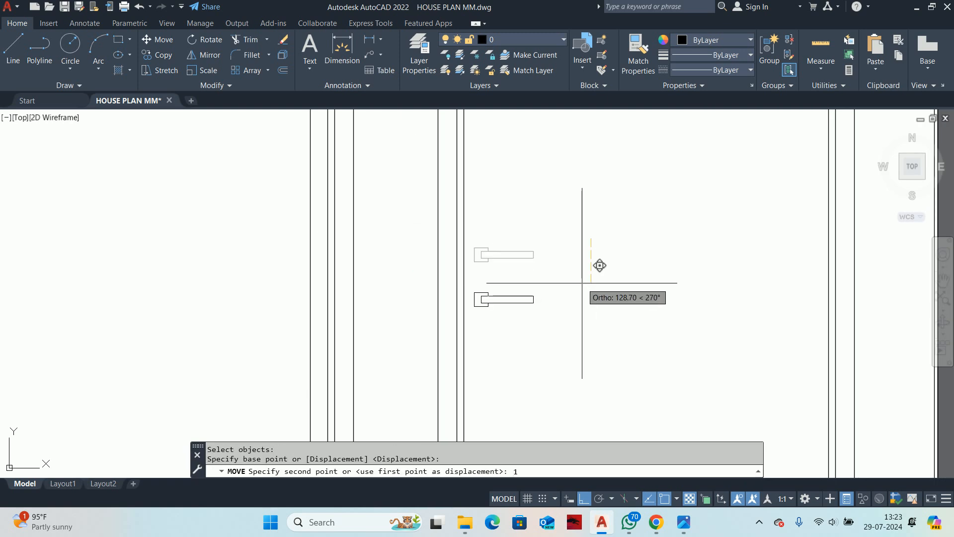
{"action": "type", "text": "200"}
{"action": "key", "text": "Return"}
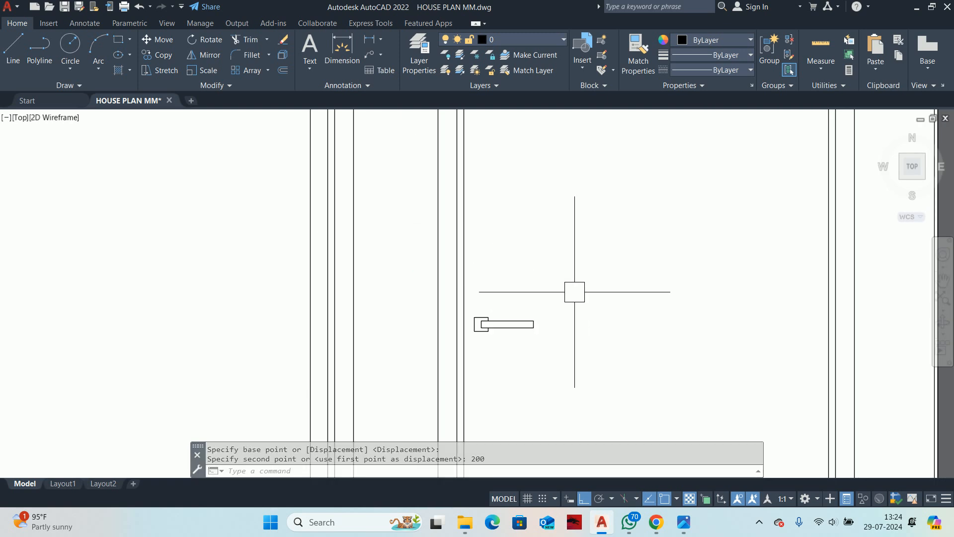
{"action": "scroll", "coordinate": [573, 289], "scroll_direction": "down", "scroll_amount": 5}
{"action": "scroll", "coordinate": [559, 267], "scroll_direction": "up", "scroll_amount": 5}
{"action": "key", "text": "Escape"}
{"action": "key", "text": "Escape"}
{"action": "scroll", "coordinate": [537, 274], "scroll_direction": "down", "scroll_amount": 4}
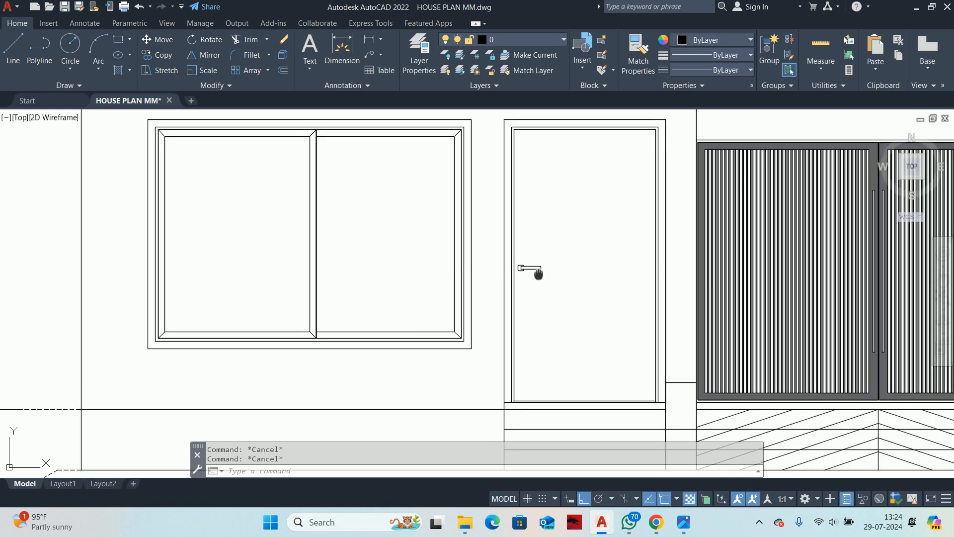
{"action": "scroll", "coordinate": [539, 261], "scroll_direction": "up", "scroll_amount": 1}
{"action": "middle_click_drag", "start_coordinate": [539, 259], "coordinate": [529, 302]}
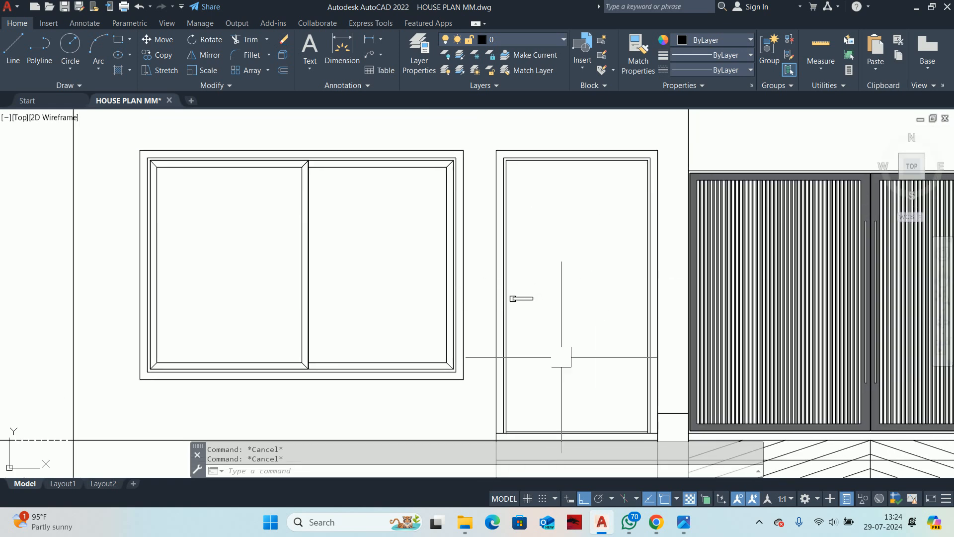
Step: Draw two connected lines from the door panel's lower-left corner to its right-edge midpoint and on to its upper-left corner
{"action": "key", "text": "Return"}
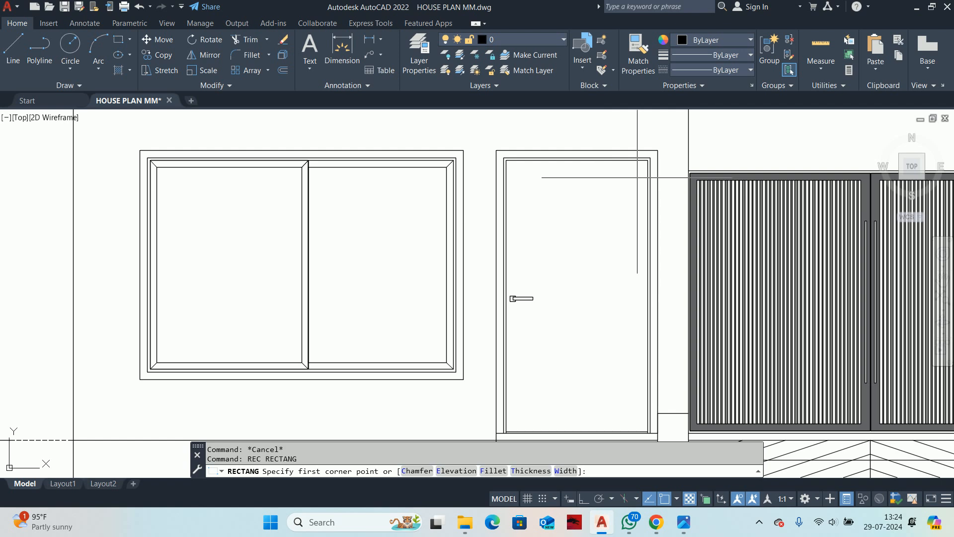
{"action": "key", "text": "Escape"}
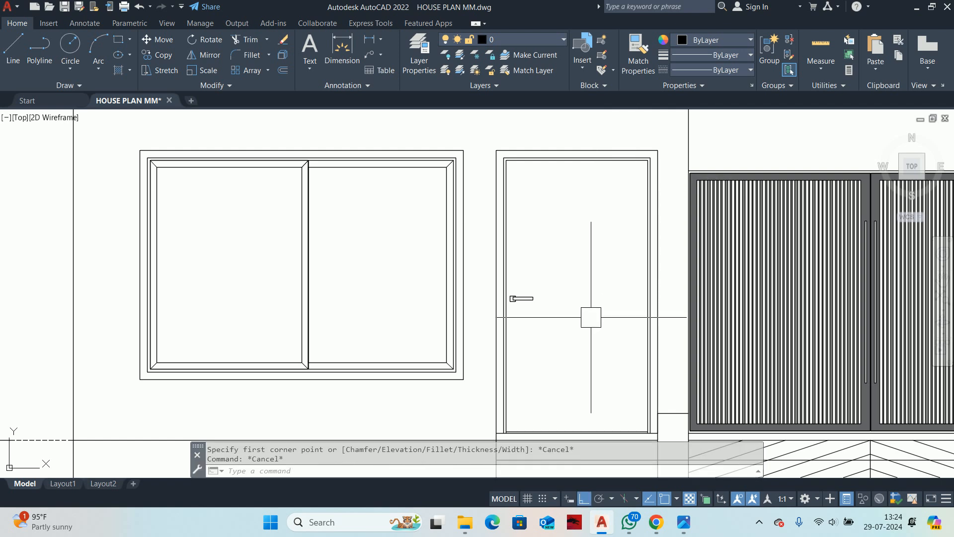
{"action": "scroll", "coordinate": [497, 388], "scroll_direction": "up", "scroll_amount": 4}
{"action": "type", "text": "l"}
{"action": "key", "text": "Return"}
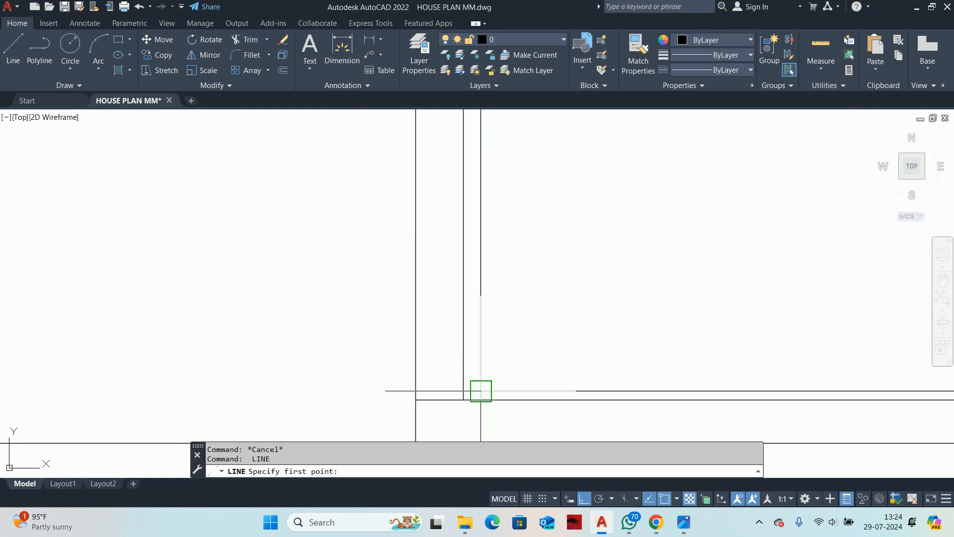
{"action": "left_click", "coordinate": [491, 380]}
{"action": "middle_click_drag", "start_coordinate": [544, 313], "coordinate": [623, 338]}
{"action": "scroll", "coordinate": [649, 330], "scroll_direction": "down", "scroll_amount": 3}
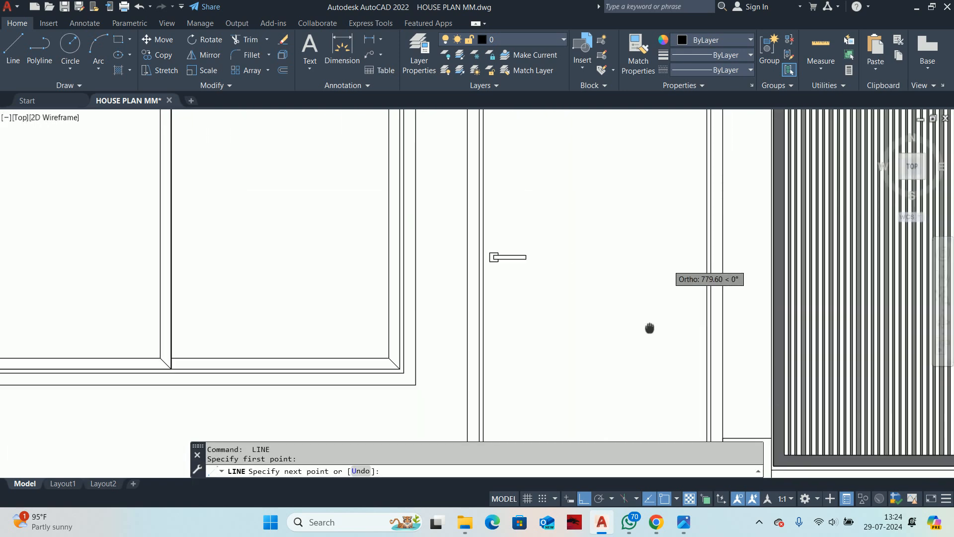
{"action": "left_click", "coordinate": [678, 295]}
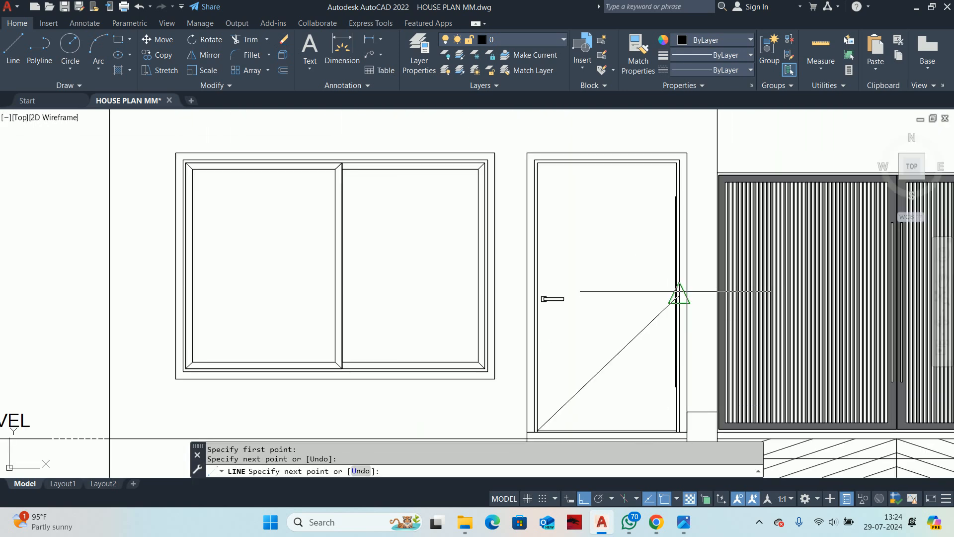
{"action": "scroll", "coordinate": [528, 164], "scroll_direction": "up", "scroll_amount": 2}
{"action": "key", "text": "Escape"}
{"action": "key", "text": "Escape"}
{"action": "scroll", "coordinate": [525, 155], "scroll_direction": "down", "scroll_amount": 4}
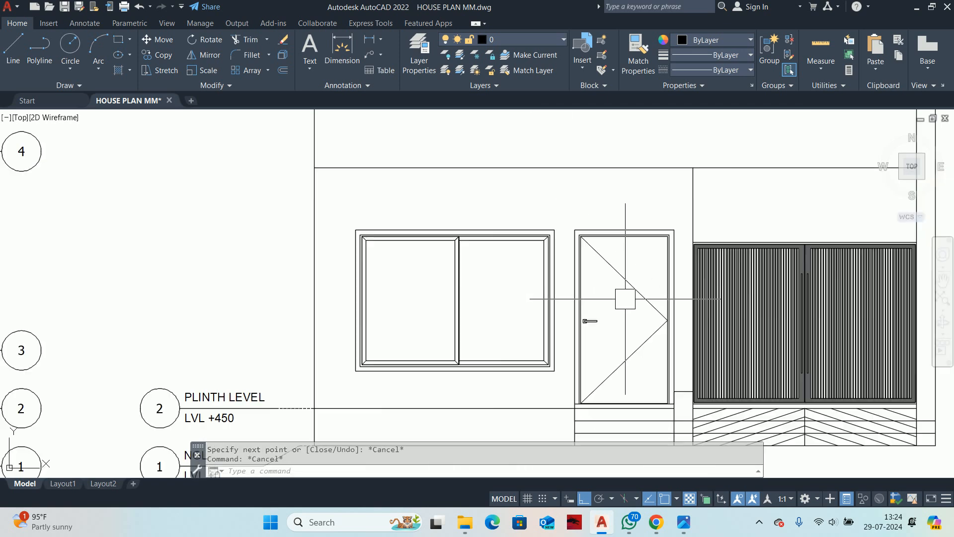
Step: Hatch the lower and upper triangular areas of the door panel with the ANSI32 pattern
{"action": "scroll", "coordinate": [533, 320], "scroll_direction": "up", "scroll_amount": 2}
{"action": "scroll", "coordinate": [596, 280], "scroll_direction": "up", "scroll_amount": 1}
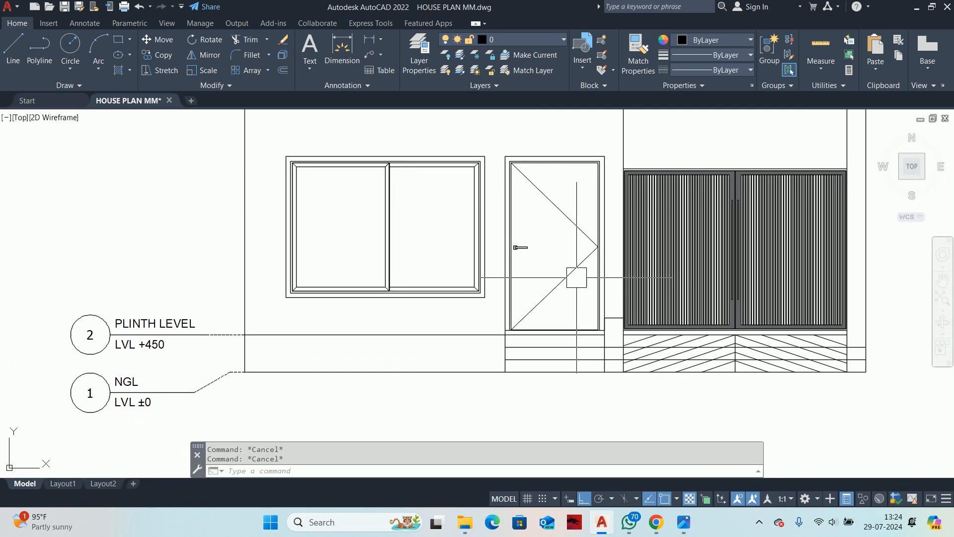
{"action": "type", "text": "h"}
{"action": "key", "text": "Return"}
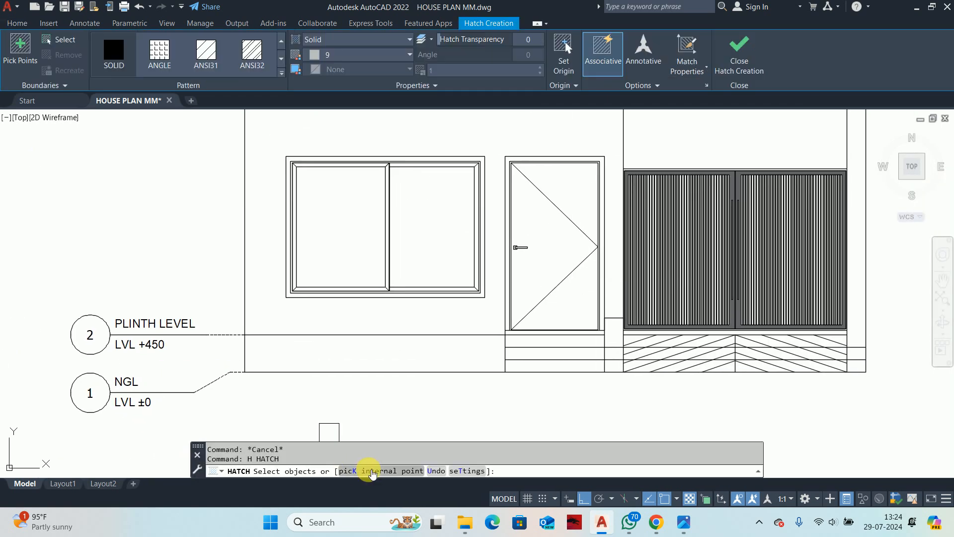
{"action": "type", "text": "k"}
{"action": "key", "text": "Return"}
{"action": "scroll", "coordinate": [600, 355], "scroll_direction": "up", "scroll_amount": 1}
{"action": "left_click", "coordinate": [550, 288]}
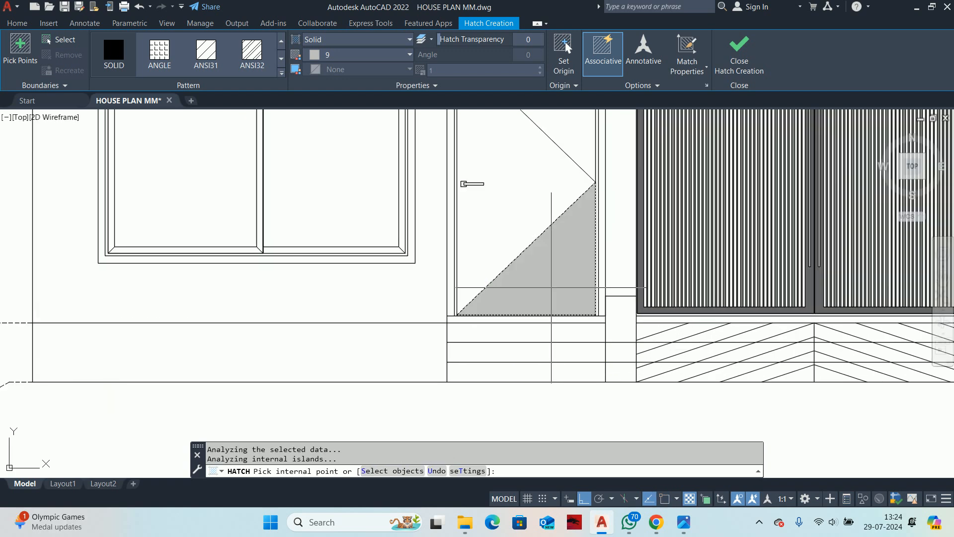
{"action": "middle_click_drag", "start_coordinate": [553, 291], "coordinate": [554, 411]}
{"action": "left_click", "coordinate": [546, 239]}
{"action": "left_click", "coordinate": [207, 52]}
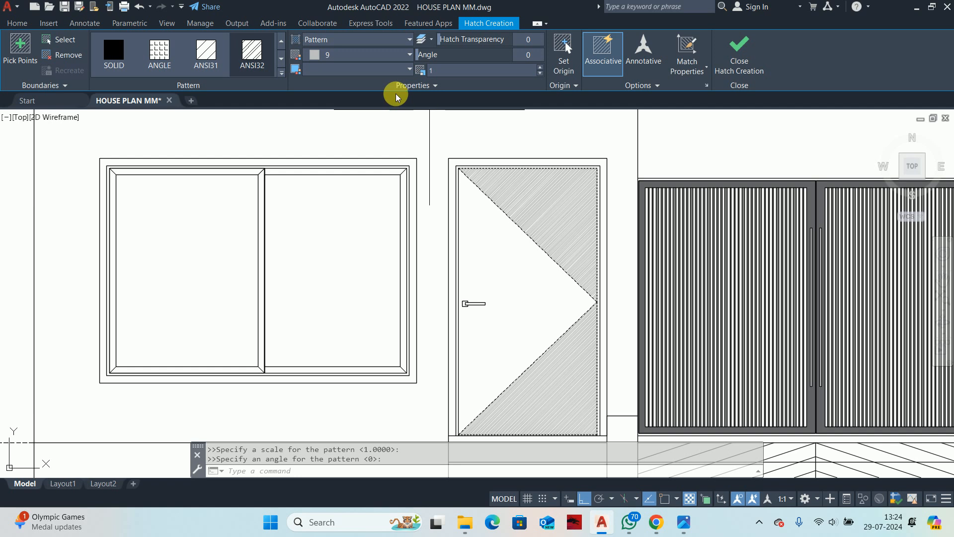
Step: Set the door hatch's angle to 45 and its scale to 3, and finish the hatch
{"action": "left_click", "coordinate": [442, 72]}
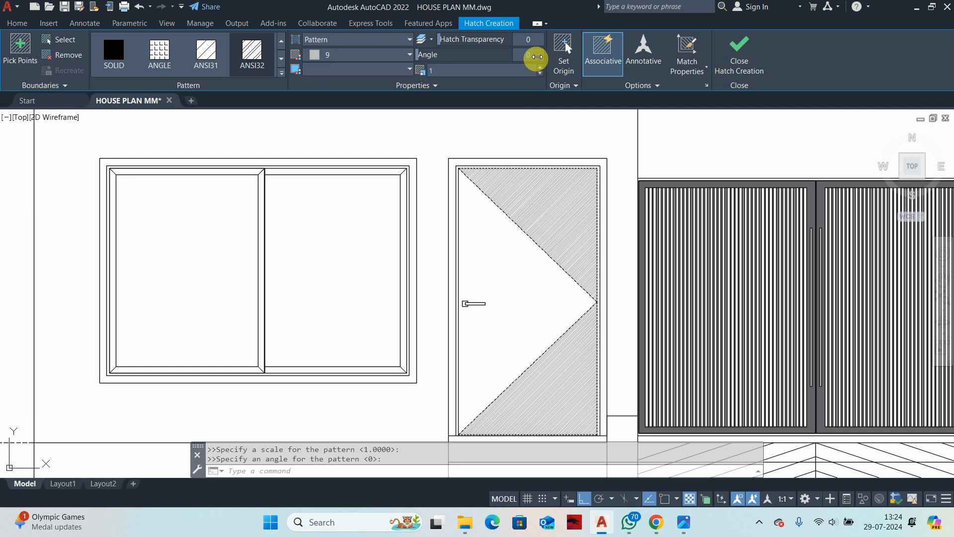
{"action": "key", "text": "Return"}
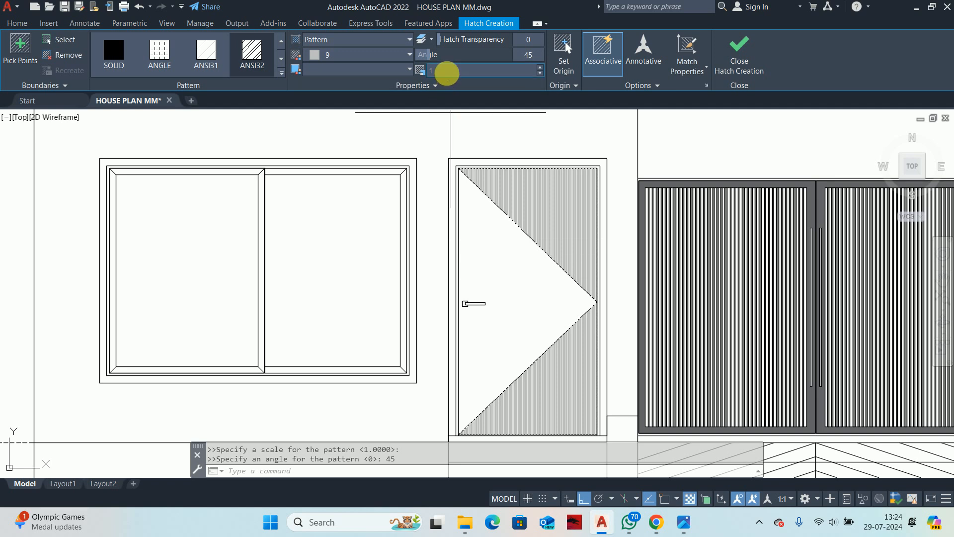
{"action": "key", "text": "Return"}
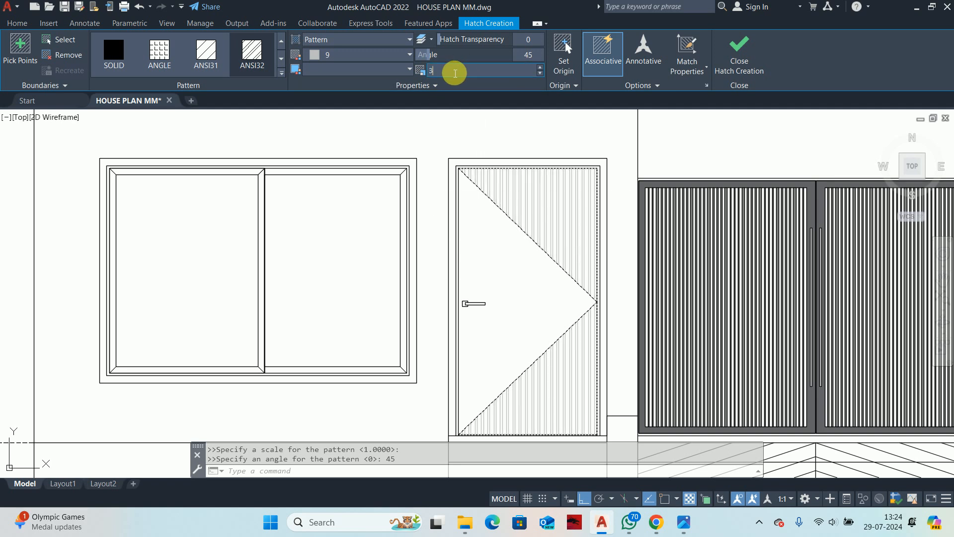
{"action": "key", "text": "Return"}
{"action": "scroll", "coordinate": [524, 294], "scroll_direction": "up", "scroll_amount": 1}
{"action": "scroll", "coordinate": [522, 289], "scroll_direction": "down", "scroll_amount": 1}
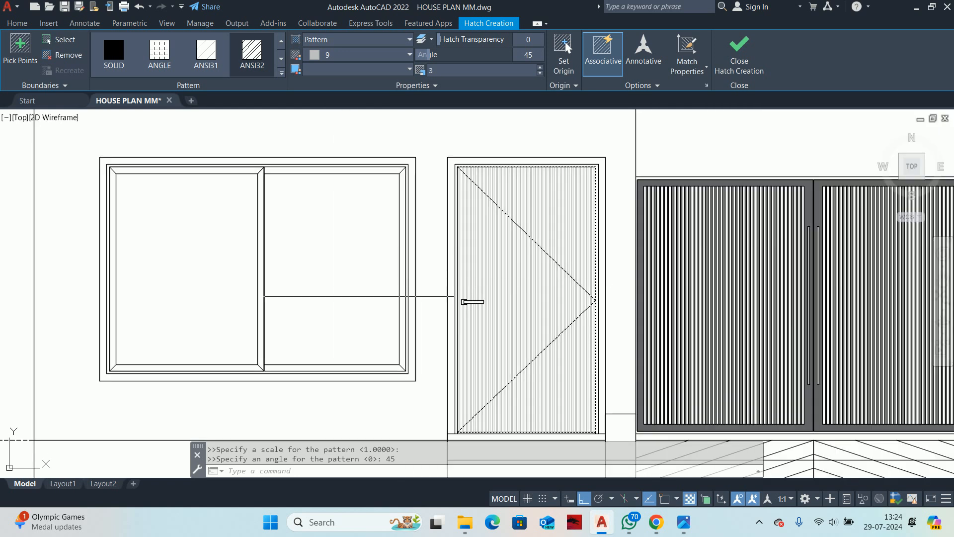
{"action": "key", "text": "Escape"}
{"action": "key", "text": "Escape"}
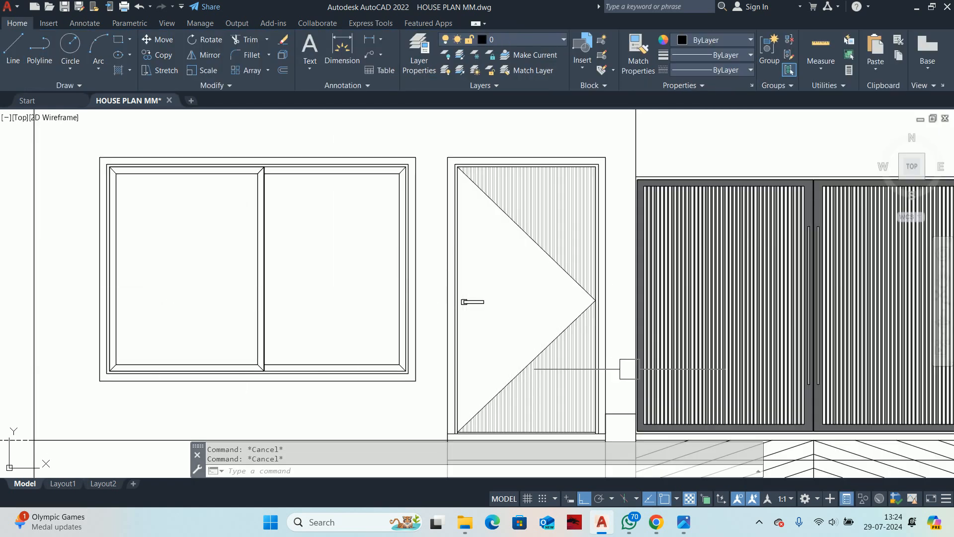
Step: Join the two diagonal lines on the door into one polyline
{"action": "middle_click_drag", "start_coordinate": [590, 343], "coordinate": [558, 323]}
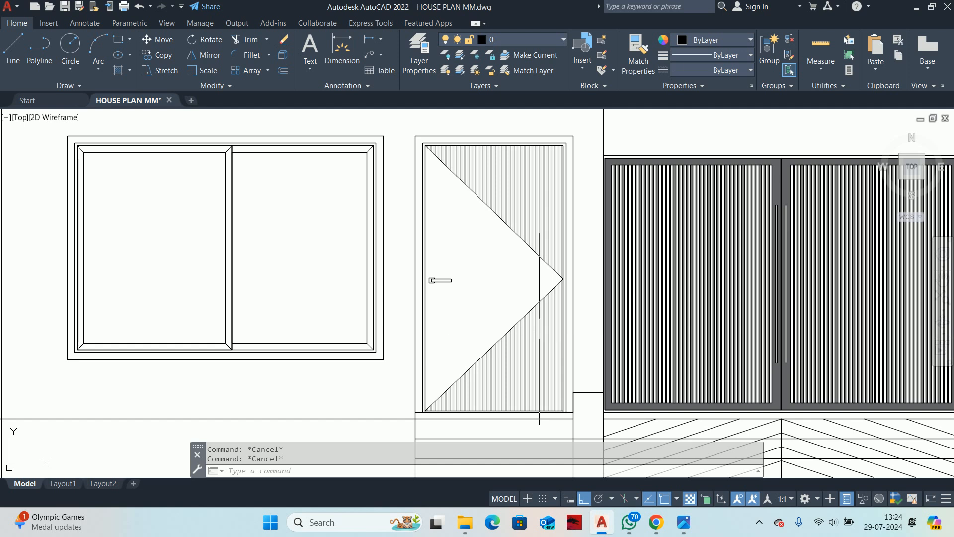
{"action": "type", "text": "J"}
{"action": "key", "text": "Return"}
{"action": "left_click", "coordinate": [505, 315]}
{"action": "left_click", "coordinate": [517, 249]}
{"action": "key", "text": "Return"}
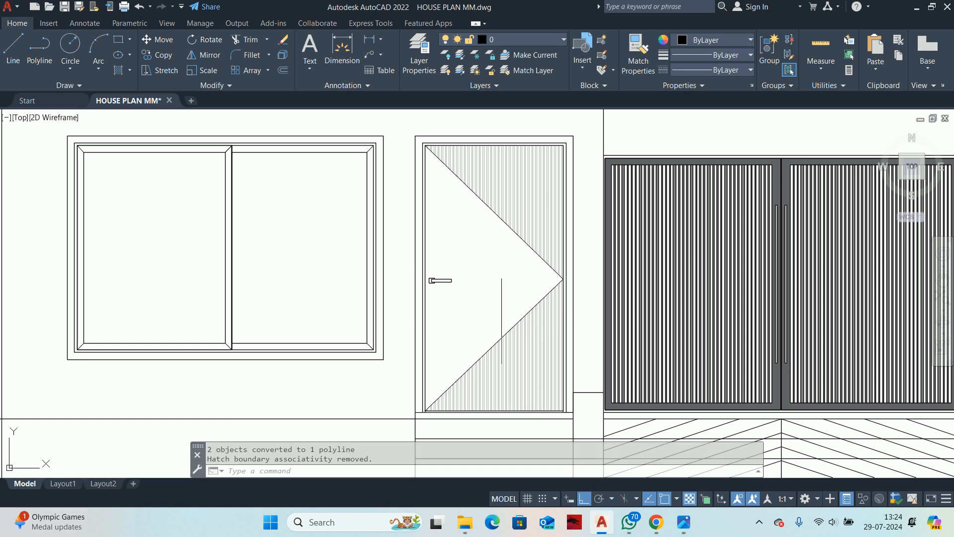
Step: Offset the door's diagonal polyline by 4 toward the handle side
{"action": "type", "text": "O"}
{"action": "key", "text": "Return"}
{"action": "key", "text": "Return"}
{"action": "scroll", "coordinate": [534, 263], "scroll_direction": "up", "scroll_amount": 2}
{"action": "left_click", "coordinate": [535, 247]}
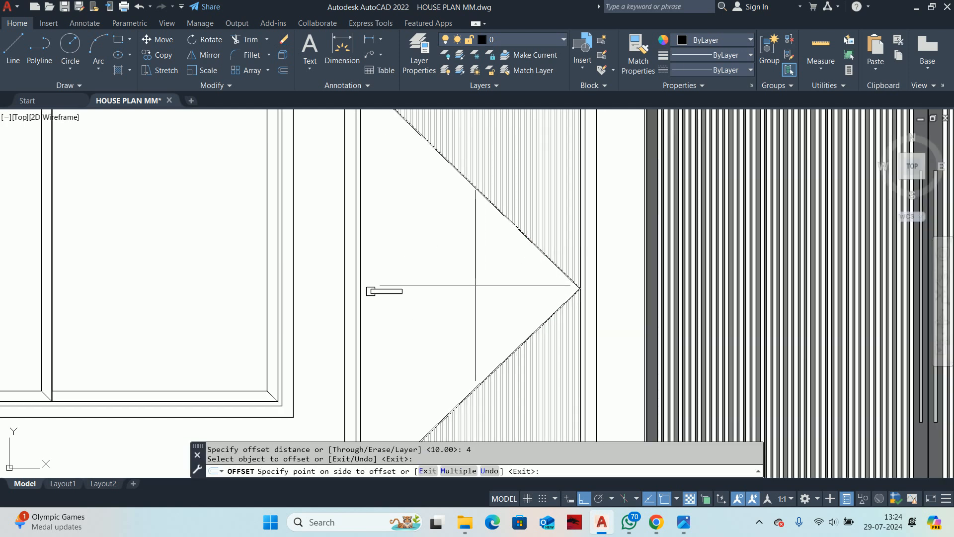
{"action": "key", "text": "Escape"}
Step: Trim the offset polyline's overhanging ends at the lower-left and upper-left corners of the door panel
{"action": "middle_click_drag", "start_coordinate": [452, 348], "coordinate": [490, 202]}
{"action": "scroll", "coordinate": [390, 398], "scroll_direction": "up", "scroll_amount": 3}
{"action": "scroll", "coordinate": [422, 264], "scroll_direction": "up", "scroll_amount": 2}
{"action": "middle_click_drag", "start_coordinate": [416, 249], "coordinate": [384, 366]}
{"action": "type", "text": "TR"}
{"action": "key", "text": "Return"}
{"action": "scroll", "coordinate": [385, 323], "scroll_direction": "up", "scroll_amount": 4}
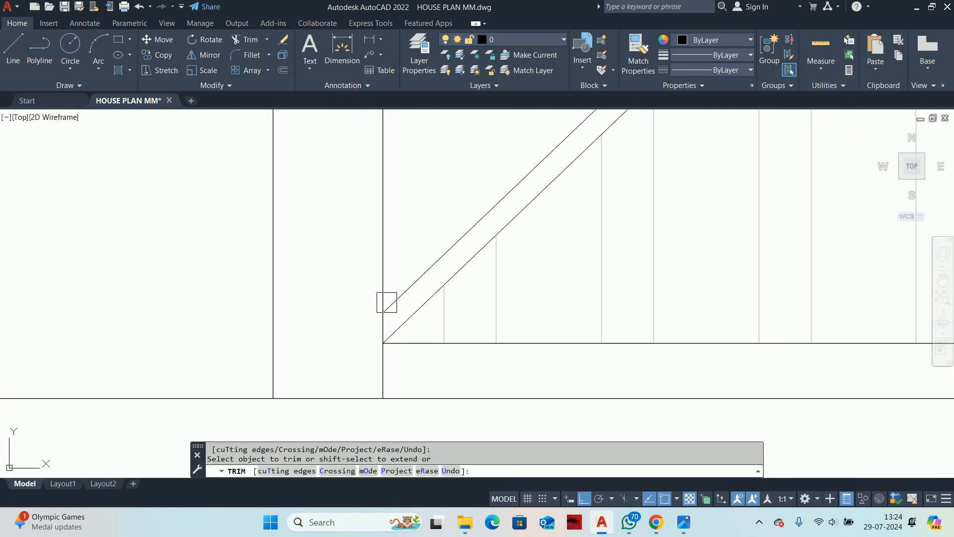
{"action": "scroll", "coordinate": [408, 244], "scroll_direction": "down", "scroll_amount": 9}
{"action": "middle_click_drag", "start_coordinate": [427, 117], "coordinate": [433, 387]}
{"action": "scroll", "coordinate": [443, 431], "scroll_direction": "down", "scroll_amount": 4}
{"action": "scroll", "coordinate": [433, 355], "scroll_direction": "up", "scroll_amount": 6}
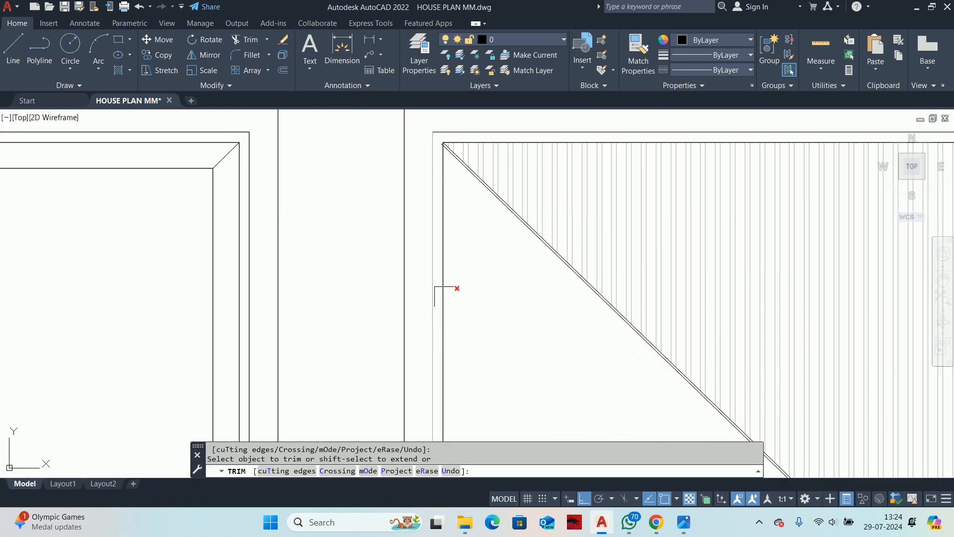
{"action": "scroll", "coordinate": [450, 147], "scroll_direction": "up", "scroll_amount": 4}
{"action": "scroll", "coordinate": [341, 150], "scroll_direction": "up", "scroll_amount": 3}
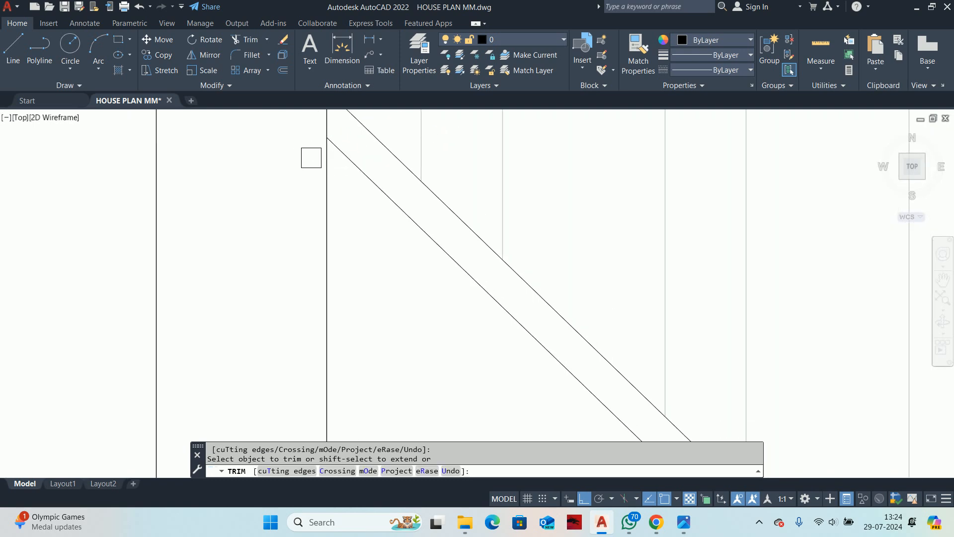
{"action": "scroll", "coordinate": [375, 268], "scroll_direction": "down", "scroll_amount": 8}
{"action": "key", "text": "Escape"}
{"action": "key", "text": "Escape"}
Step: Hatch the door's triangular area around the handle with the ANSI32 pattern at an angle of 315 and scale 3
{"action": "scroll", "coordinate": [413, 245], "scroll_direction": "up", "scroll_amount": 5}
{"action": "mouse_move", "coordinate": [397, 234]}
{"action": "middle_mouse_down"}
{"action": "mouse_move", "coordinate": [412, 245]}
{"action": "mouse_move", "coordinate": [410, 308]}
{"action": "middle_mouse_up"}
{"action": "type", "text": "H"}
{"action": "key", "text": "Return"}
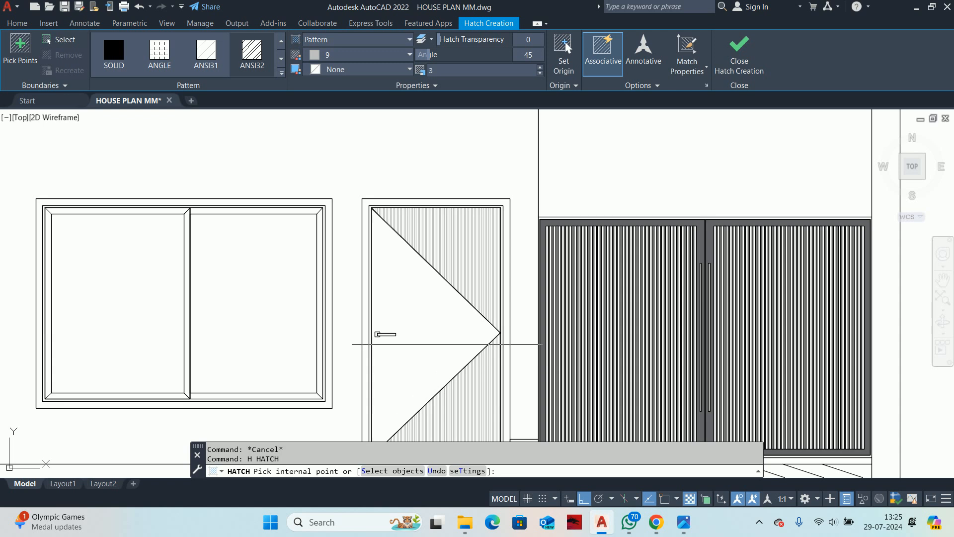
{"action": "left_click", "coordinate": [427, 334]}
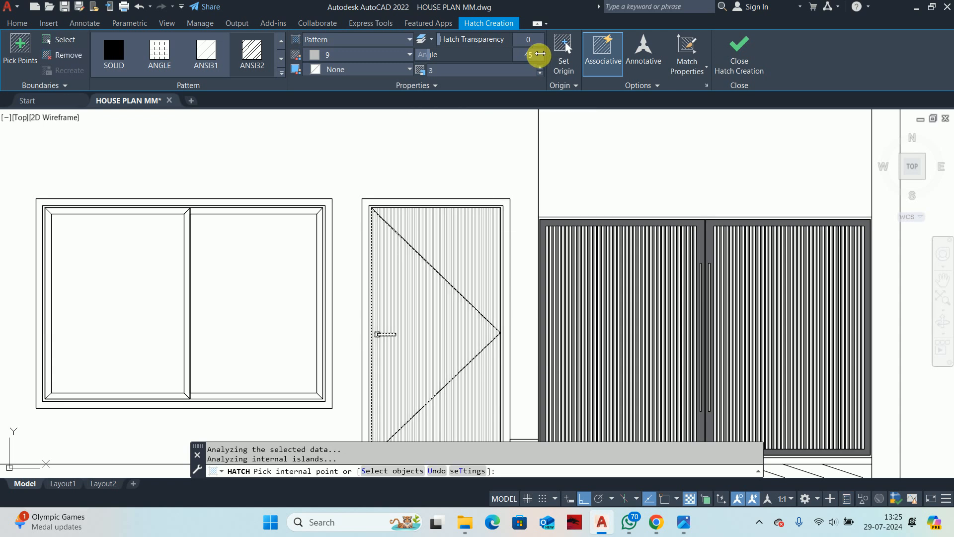
{"action": "left_click", "coordinate": [531, 59]}
{"action": "type", "text": "315"}
{"action": "key", "text": "Return"}
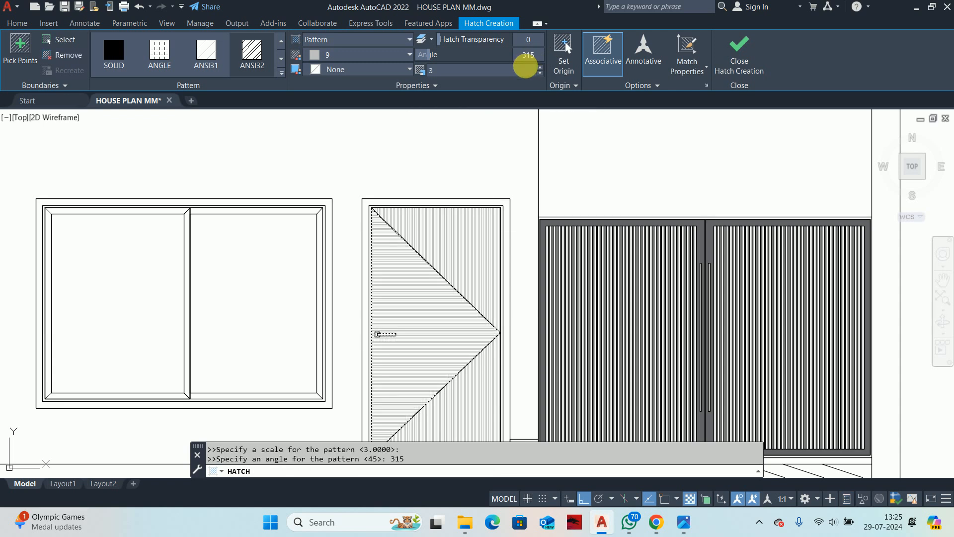
{"action": "key", "text": "Return"}
{"action": "key", "text": "Escape"}
Step: Examine the front elevation against the footpath, steps and ramp in the ground floor plan above it
{"action": "middle_click_drag", "start_coordinate": [457, 321], "coordinate": [462, 234]}
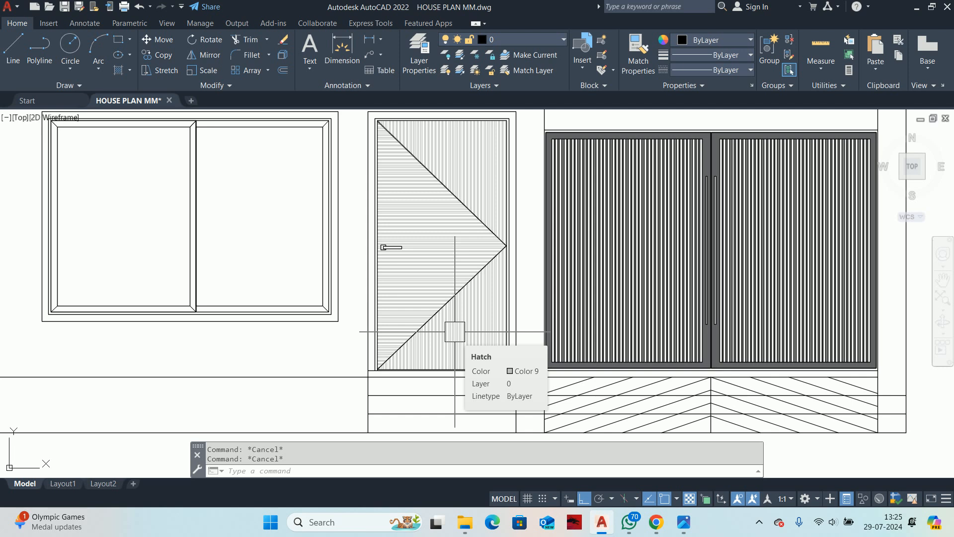
{"action": "scroll", "coordinate": [448, 311], "scroll_direction": "down", "scroll_amount": 3}
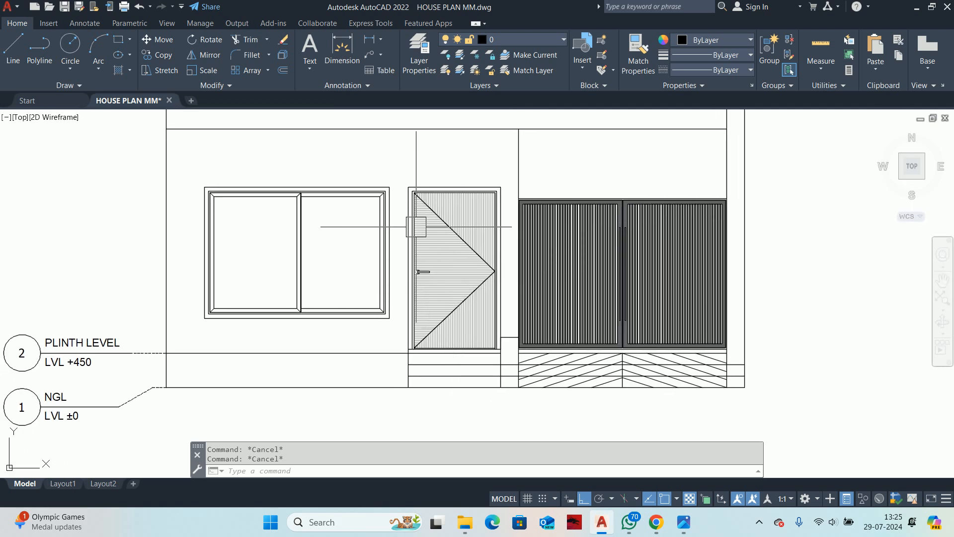
{"action": "scroll", "coordinate": [416, 227], "scroll_direction": "down", "scroll_amount": 5}
{"action": "middle_click_drag", "start_coordinate": [441, 331], "coordinate": [575, 344]}
{"action": "scroll", "coordinate": [551, 325], "scroll_direction": "down", "scroll_amount": 6}
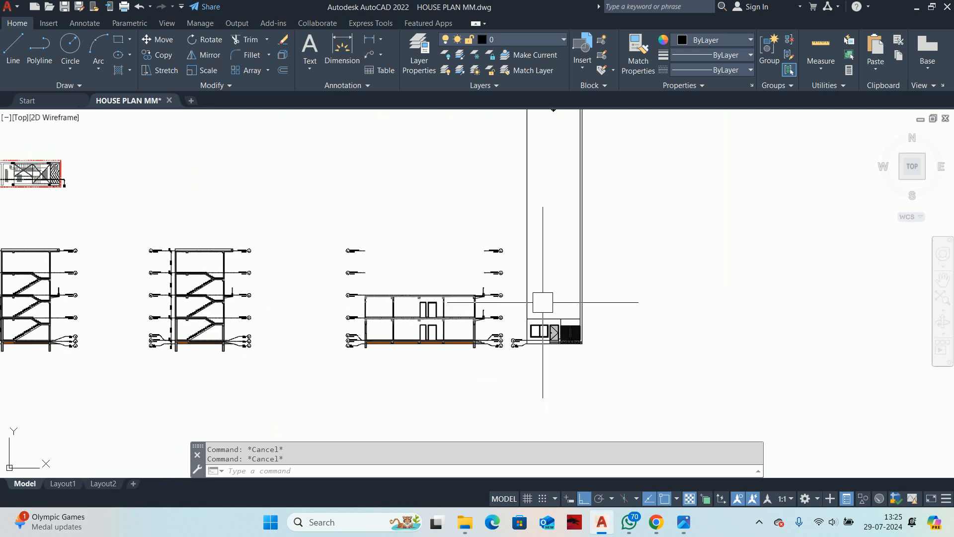
{"action": "scroll", "coordinate": [543, 302], "scroll_direction": "up", "scroll_amount": 2}
{"action": "scroll", "coordinate": [545, 324], "scroll_direction": "down", "scroll_amount": 3}
{"action": "scroll", "coordinate": [549, 233], "scroll_direction": "up", "scroll_amount": 4}
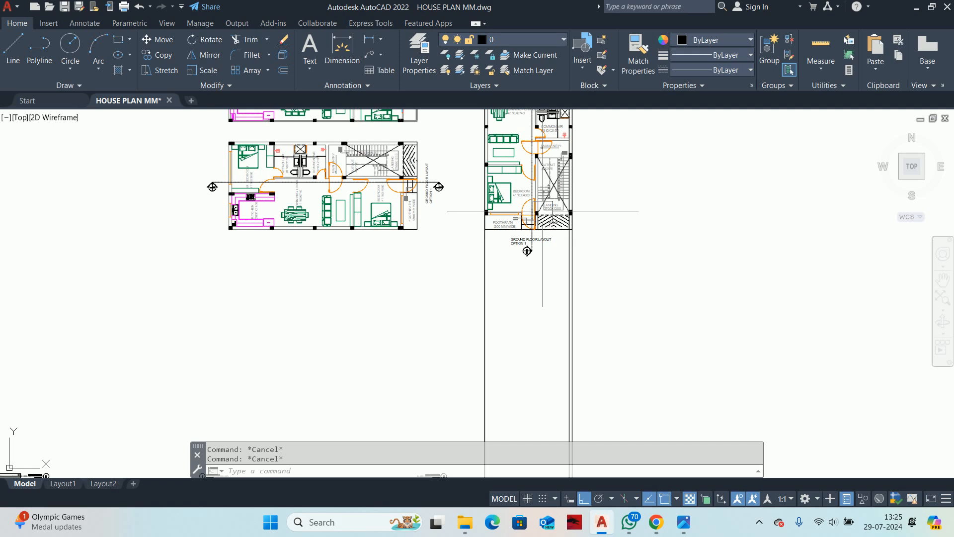
{"action": "scroll", "coordinate": [502, 216], "scroll_direction": "up", "scroll_amount": 5}
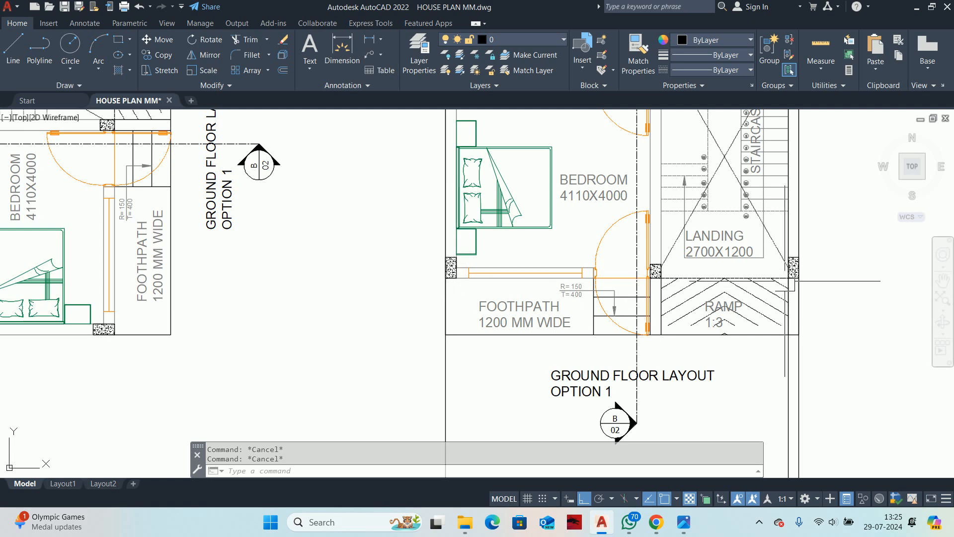
{"action": "scroll", "coordinate": [786, 270], "scroll_direction": "down", "scroll_amount": 3}
{"action": "middle_click_drag", "start_coordinate": [794, 344], "coordinate": [639, 201]}
{"action": "middle_click_drag", "start_coordinate": [611, 348], "coordinate": [597, 116]}
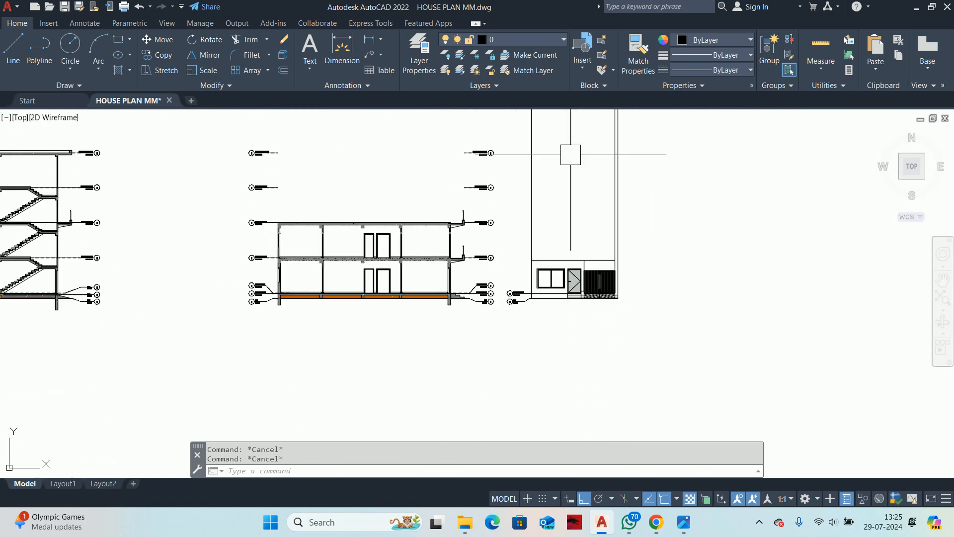
Step: Trim the step lines that extend beyond the door steps toward the ramp and the right wall of the elevation
{"action": "scroll", "coordinate": [647, 210], "scroll_direction": "up", "scroll_amount": 2}
{"action": "middle_click_drag", "start_coordinate": [584, 368], "coordinate": [586, 257]}
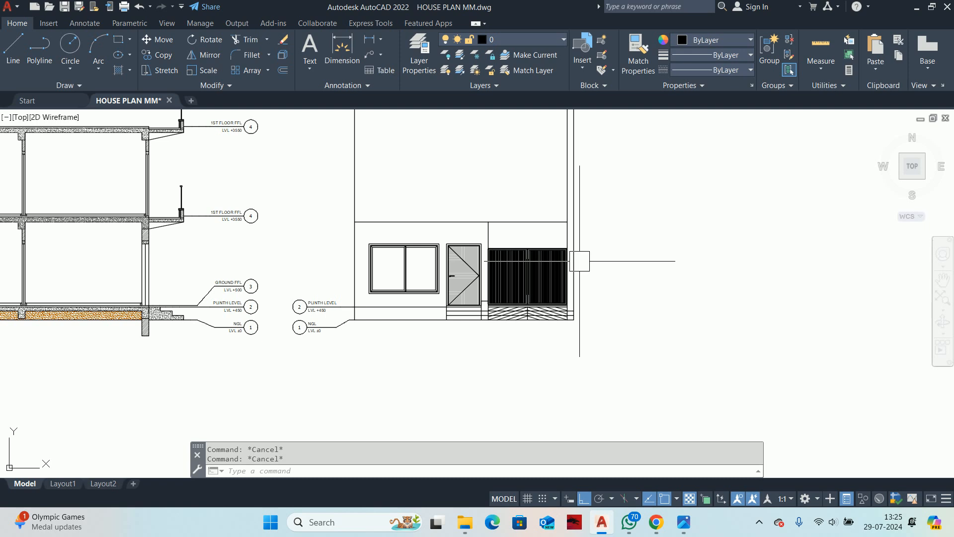
{"action": "scroll", "coordinate": [573, 297], "scroll_direction": "up", "scroll_amount": 4}
{"action": "middle_click_drag", "start_coordinate": [558, 407], "coordinate": [569, 259]}
{"action": "scroll", "coordinate": [569, 260], "scroll_direction": "up", "scroll_amount": 1}
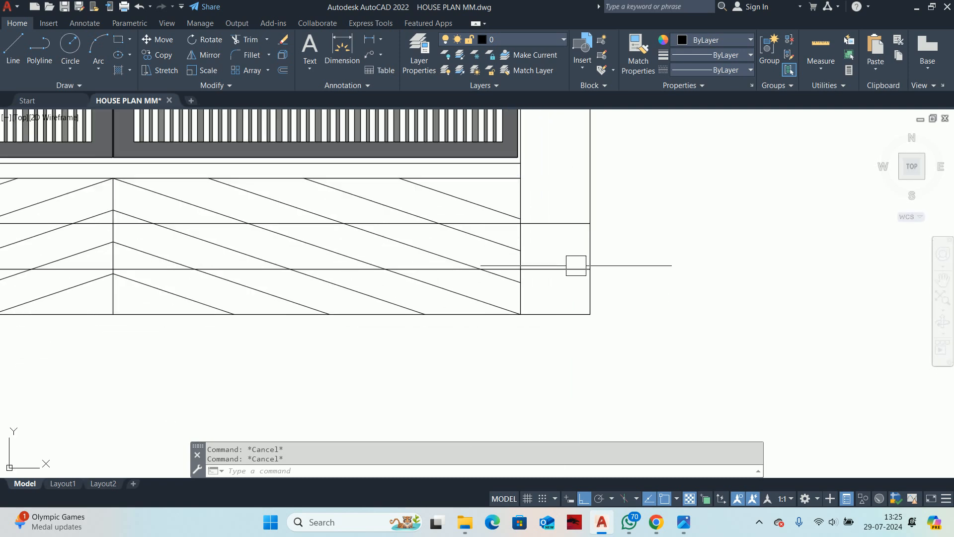
{"action": "scroll", "coordinate": [576, 266], "scroll_direction": "down", "scroll_amount": 3}
{"action": "scroll", "coordinate": [371, 271], "scroll_direction": "up", "scroll_amount": 3}
{"action": "mouse_move", "coordinate": [333, 230]}
{"action": "middle_mouse_down"}
{"action": "mouse_move", "coordinate": [392, 268]}
{"action": "mouse_move", "coordinate": [556, 284]}
{"action": "mouse_move", "coordinate": [674, 319]}
{"action": "mouse_move", "coordinate": [882, 308]}
{"action": "middle_mouse_up"}
{"action": "scroll", "coordinate": [498, 285], "scroll_direction": "up", "scroll_amount": 2}
{"action": "type", "text": "tr"}
{"action": "key", "text": "Return"}
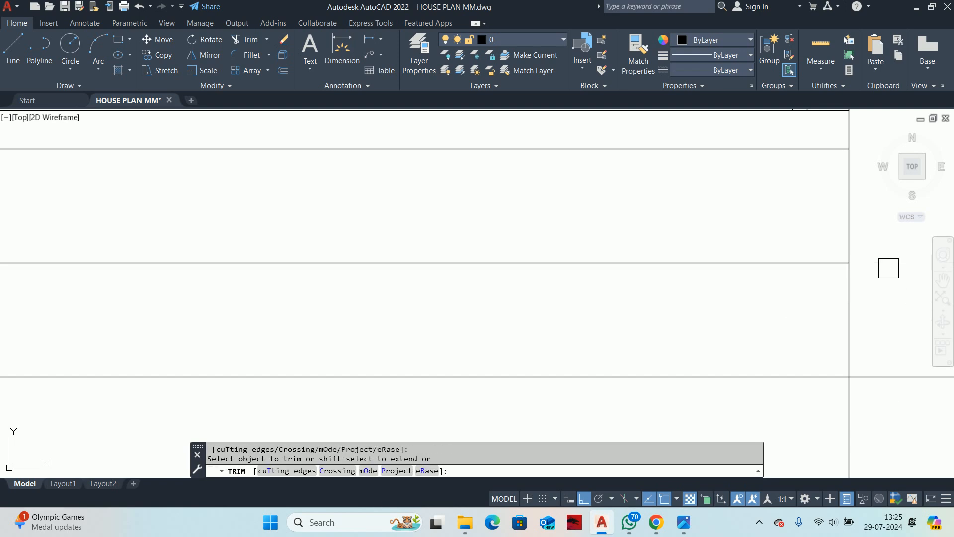
{"action": "left_click", "coordinate": [875, 379]}
{"action": "key", "text": "Escape"}
{"action": "key", "text": "Escape"}
{"action": "key", "text": "Escape"}
Step: Erase the rotated ground floor layout from between the projection lines above the front elevation
{"action": "scroll", "coordinate": [720, 321], "scroll_direction": "down", "scroll_amount": 6}
{"action": "middle_click_drag", "start_coordinate": [609, 318], "coordinate": [306, 275]}
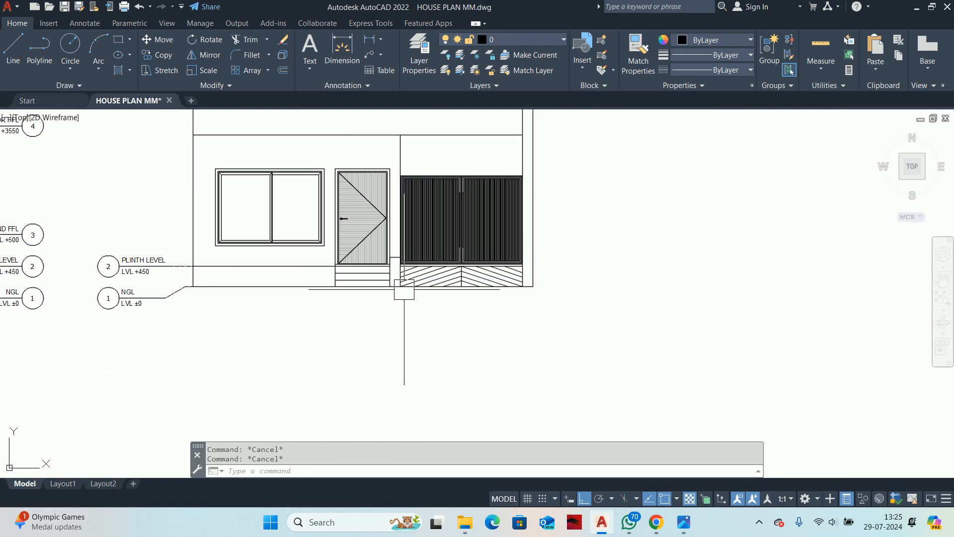
{"action": "middle_click_drag", "start_coordinate": [404, 289], "coordinate": [546, 318]}
{"action": "scroll", "coordinate": [500, 312], "scroll_direction": "up", "scroll_amount": 2}
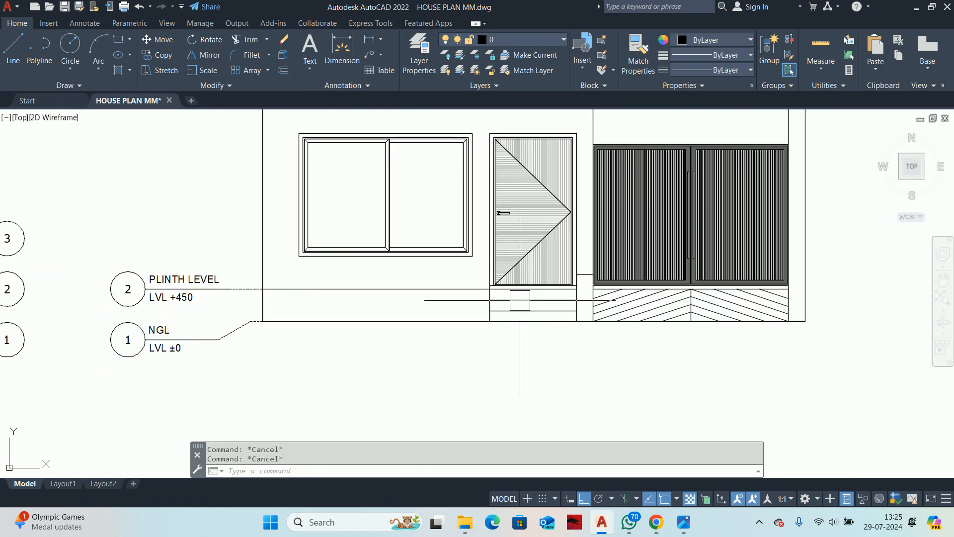
{"action": "scroll", "coordinate": [581, 293], "scroll_direction": "down", "scroll_amount": 4}
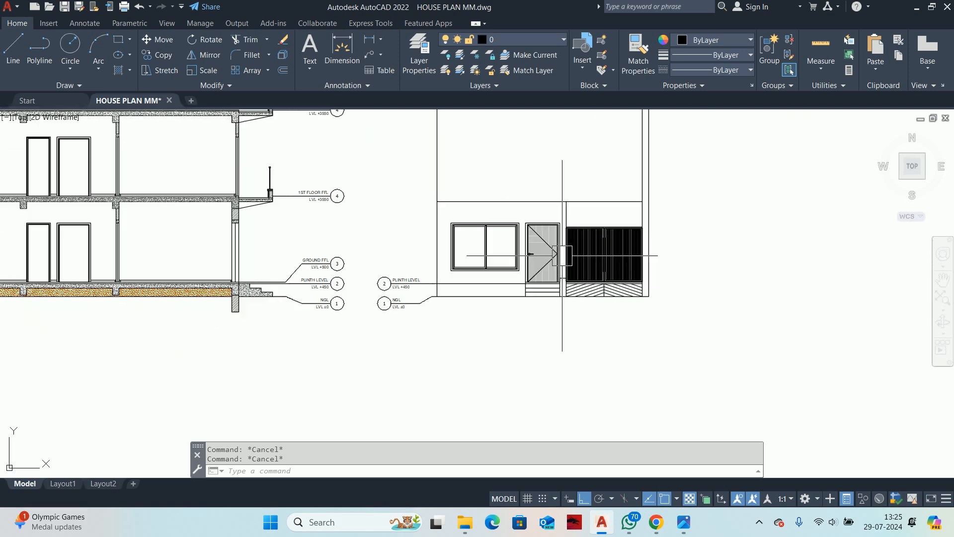
{"action": "middle_click_drag", "start_coordinate": [581, 232], "coordinate": [558, 225]}
{"action": "scroll", "coordinate": [538, 289], "scroll_direction": "down", "scroll_amount": 6}
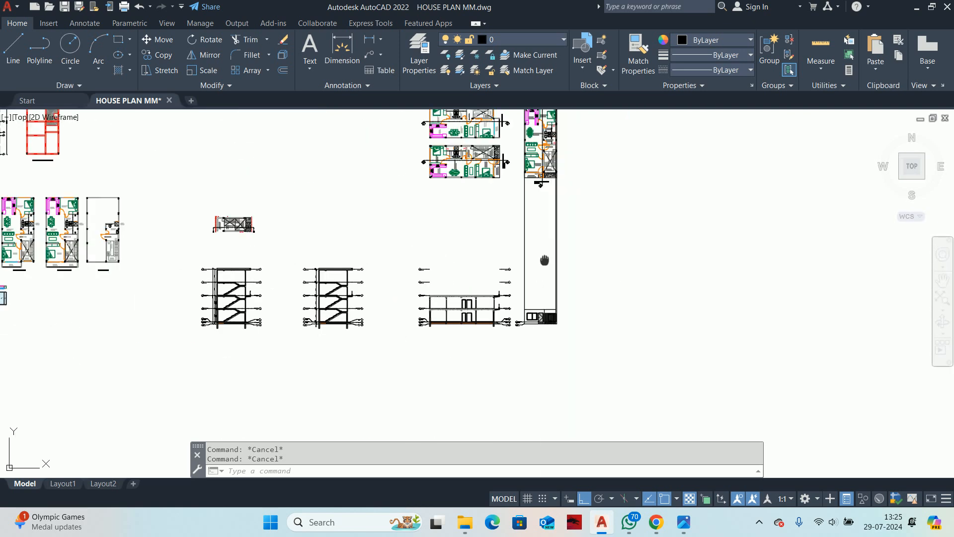
{"action": "scroll", "coordinate": [538, 289], "scroll_direction": "up", "scroll_amount": 6}
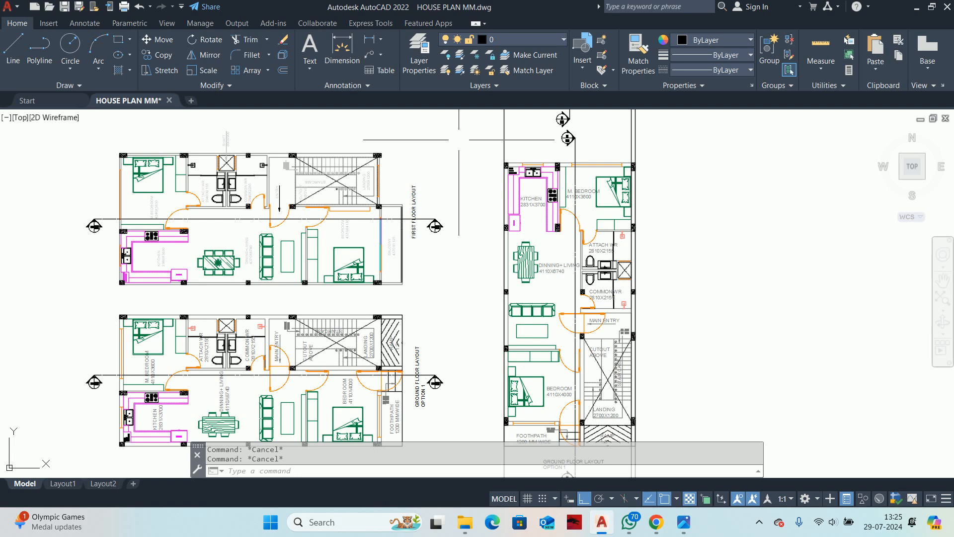
{"action": "left_click", "coordinate": [462, 126]}
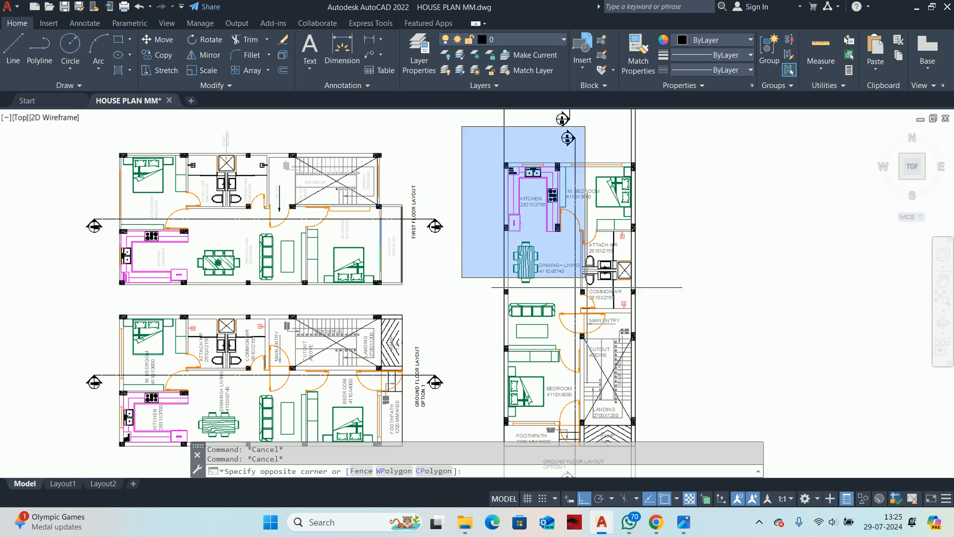
{"action": "scroll", "coordinate": [624, 277], "scroll_direction": "down", "scroll_amount": 4}
{"action": "left_click", "coordinate": [625, 318]}
{"action": "key", "text": "Delete"}
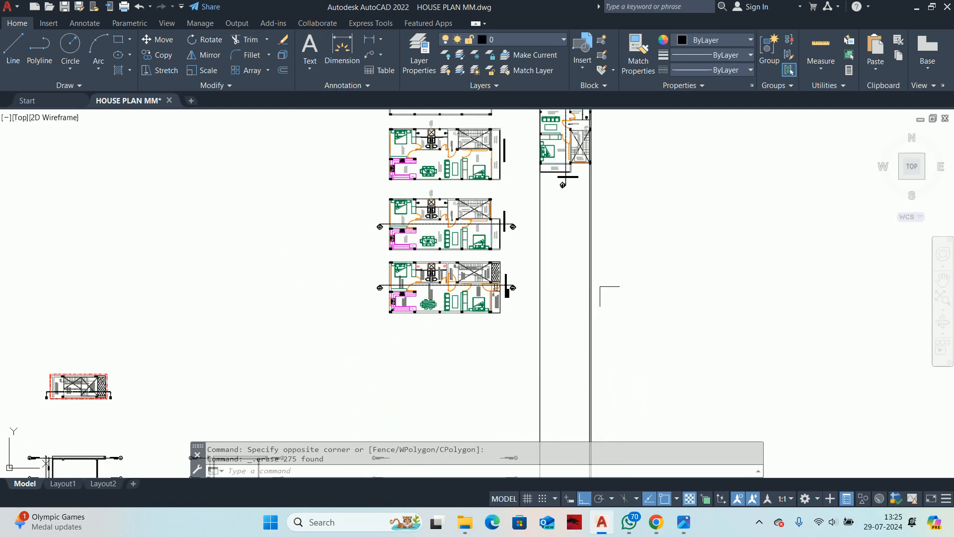
Step: Examine the door steps, the ramp and the narrow gap between them in the front elevation
{"action": "scroll", "coordinate": [590, 313], "scroll_direction": "down", "scroll_amount": 4}
{"action": "scroll", "coordinate": [576, 404], "scroll_direction": "up", "scroll_amount": 3}
{"action": "scroll", "coordinate": [577, 405], "scroll_direction": "up", "scroll_amount": 6}
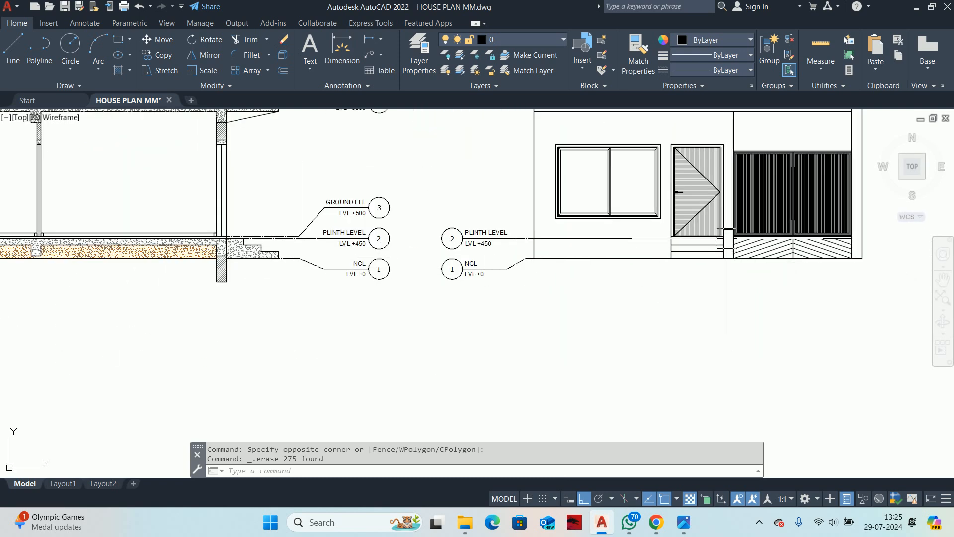
{"action": "scroll", "coordinate": [727, 239], "scroll_direction": "up", "scroll_amount": 8}
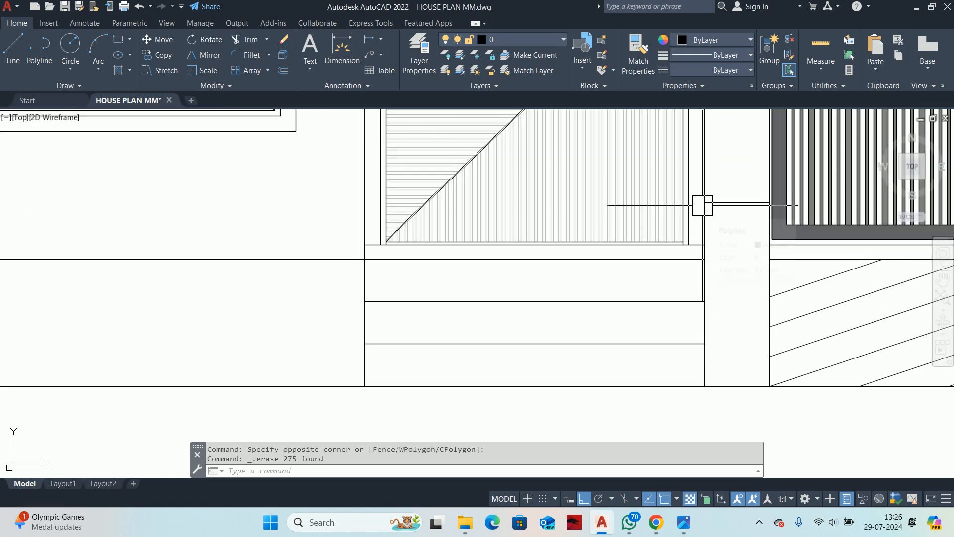
{"action": "middle_click_drag", "start_coordinate": [743, 229], "coordinate": [733, 304]}
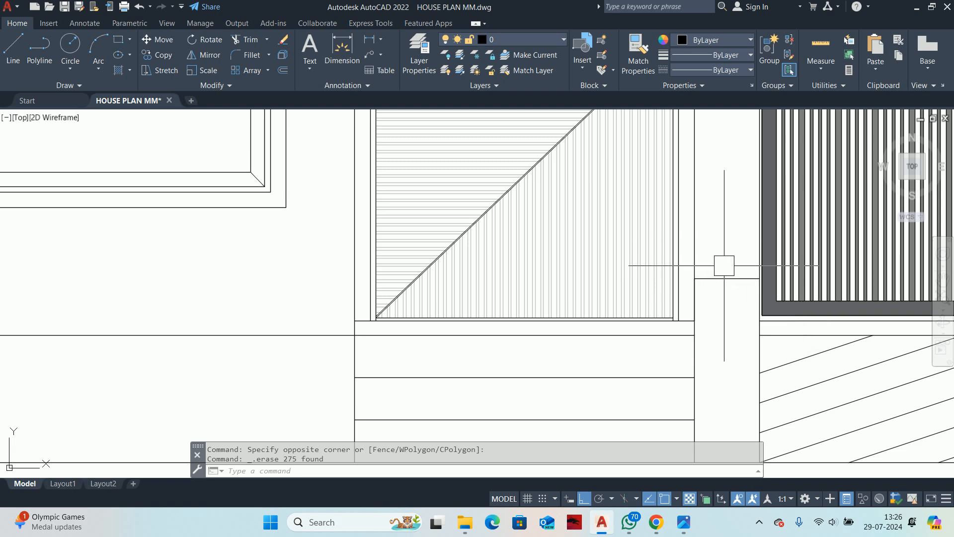
{"action": "scroll", "coordinate": [764, 362], "scroll_direction": "down", "scroll_amount": 5}
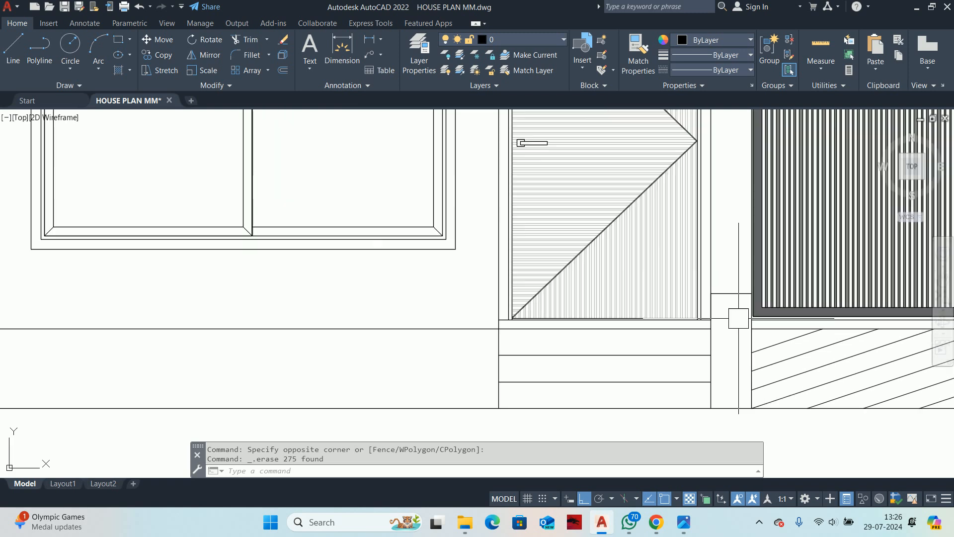
{"action": "middle_click_drag", "start_coordinate": [652, 320], "coordinate": [645, 375]}
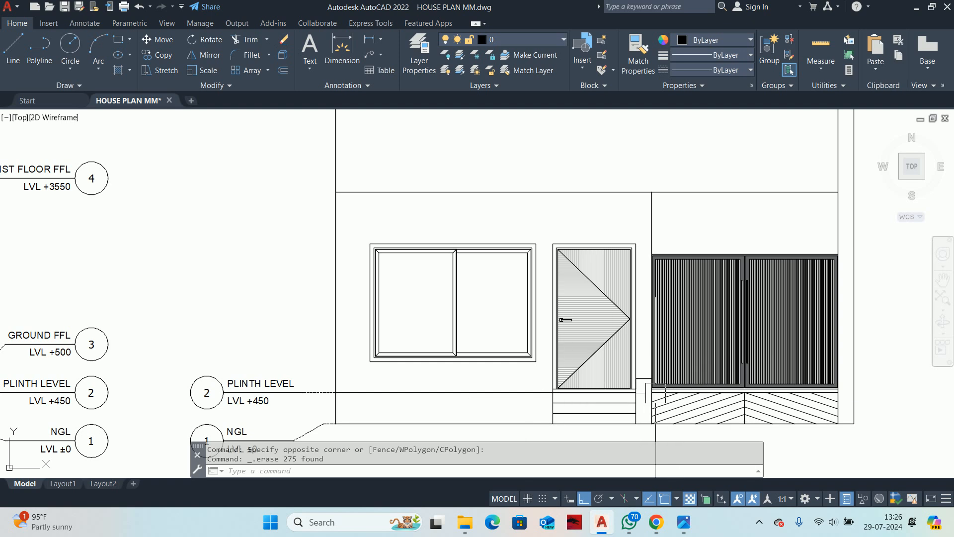
{"action": "scroll", "coordinate": [629, 383], "scroll_direction": "up", "scroll_amount": 4}
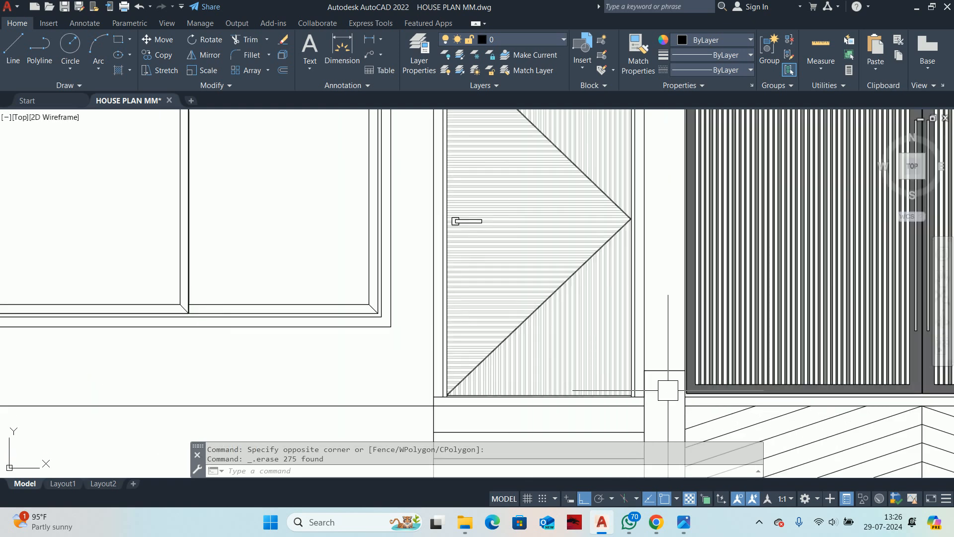
Step: Try erasing the short horizontal line between the door frame and the gate, and undo the erasure
{"action": "scroll", "coordinate": [668, 391], "scroll_direction": "up", "scroll_amount": 2}
{"action": "left_click", "coordinate": [657, 359]}
{"action": "key", "text": "Delete"}
{"action": "scroll", "coordinate": [629, 300], "scroll_direction": "down", "scroll_amount": 2}
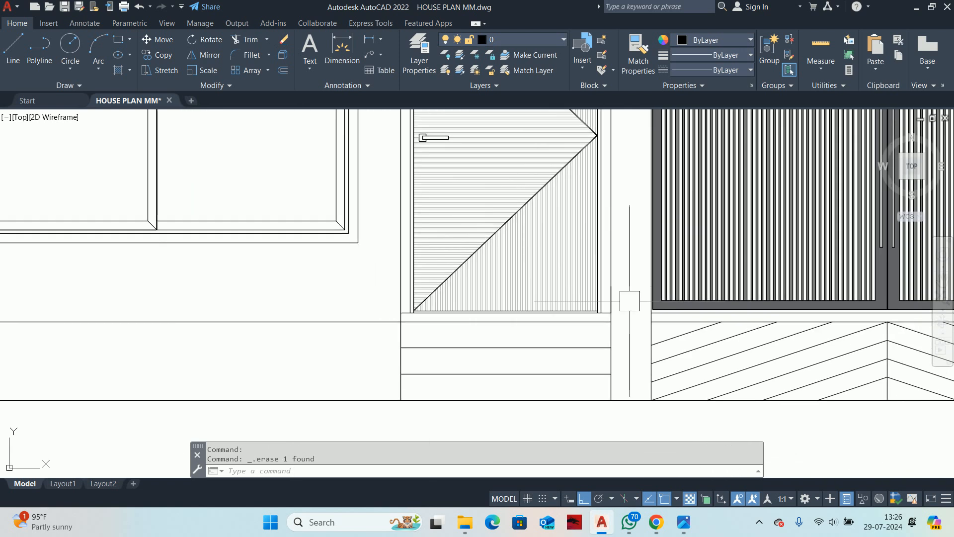
{"action": "key", "text": "ctrl+z"}
{"action": "key", "text": "ctrl+z"}
{"action": "scroll", "coordinate": [584, 258], "scroll_direction": "down", "scroll_amount": 4}
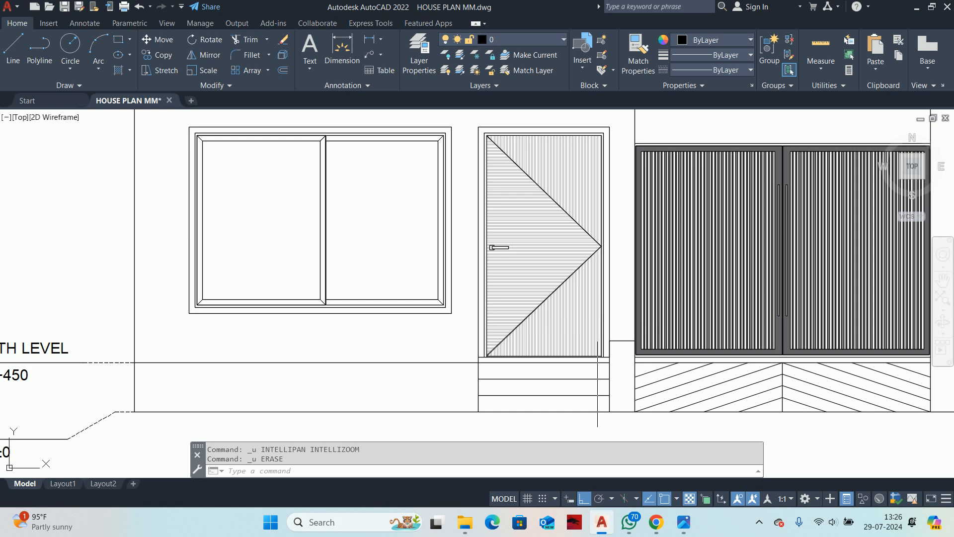
Step: Check the rotated first floor layout and the wall corner beside the ramp in the ground floor plan
{"action": "scroll", "coordinate": [447, 323], "scroll_direction": "down", "scroll_amount": 2}
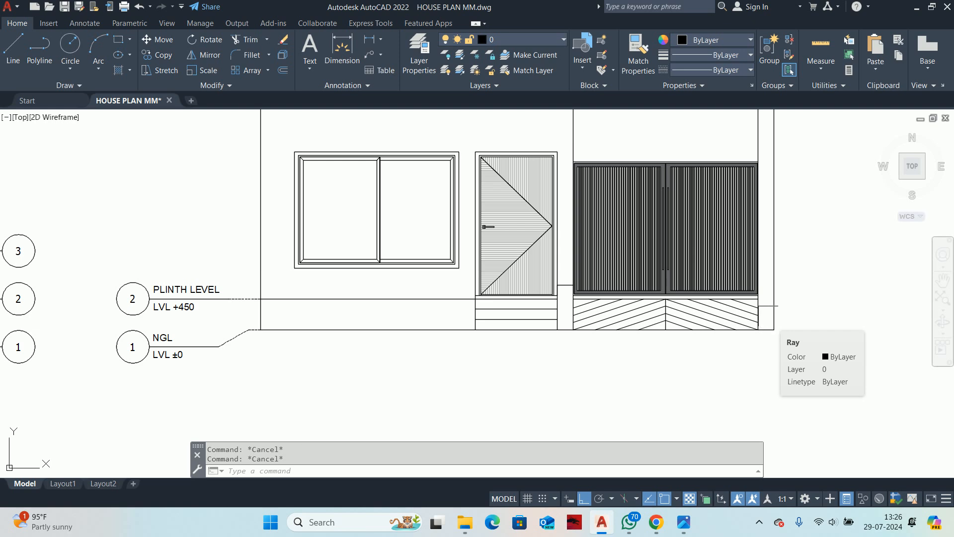
{"action": "scroll", "coordinate": [840, 336], "scroll_direction": "down", "scroll_amount": 8}
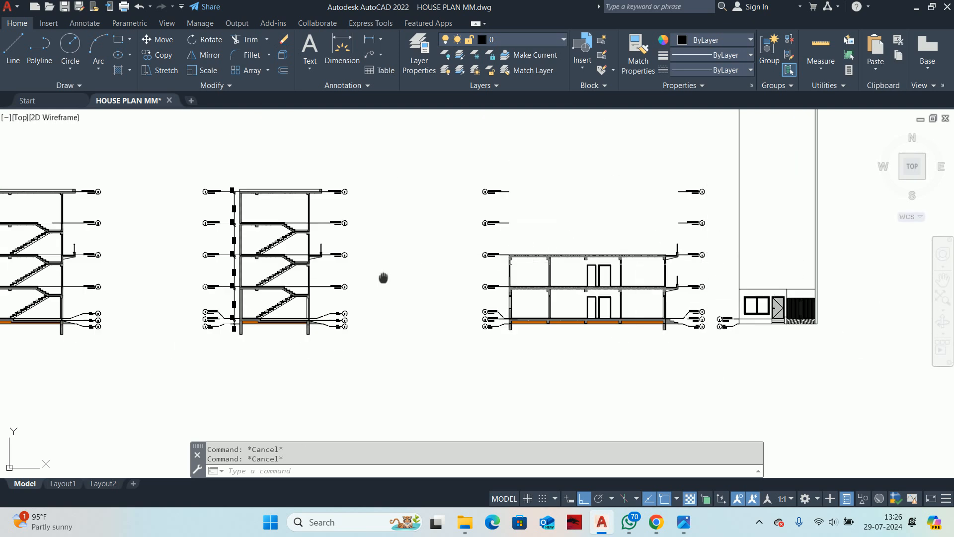
{"action": "middle_click_drag", "start_coordinate": [383, 278], "coordinate": [300, 428]}
{"action": "scroll", "coordinate": [673, 162], "scroll_direction": "down", "scroll_amount": 2}
{"action": "middle_click_drag", "start_coordinate": [673, 162], "coordinate": [548, 335]}
{"action": "scroll", "coordinate": [595, 164], "scroll_direction": "up", "scroll_amount": 4}
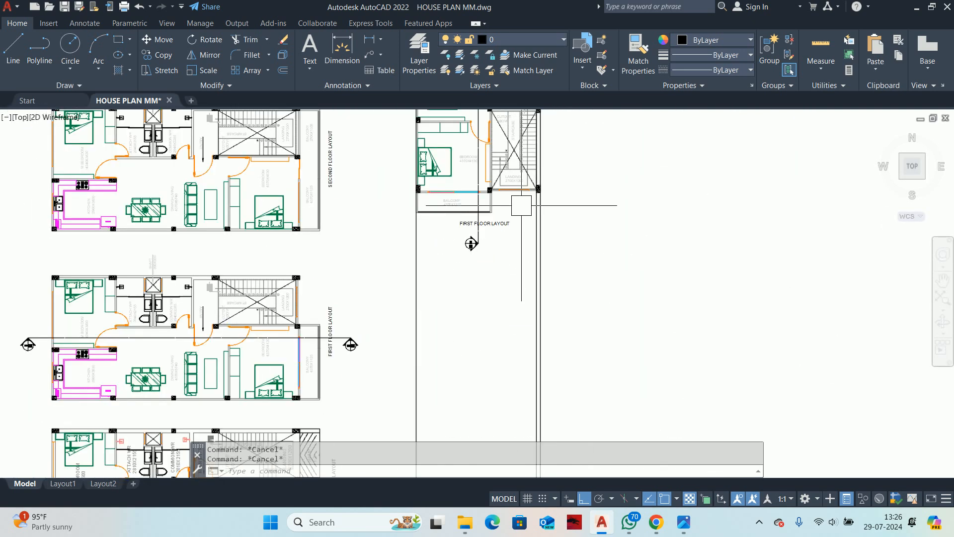
{"action": "scroll", "coordinate": [521, 205], "scroll_direction": "down", "scroll_amount": 4}
{"action": "scroll", "coordinate": [511, 415], "scroll_direction": "up", "scroll_amount": 8}
{"action": "scroll", "coordinate": [449, 251], "scroll_direction": "up", "scroll_amount": 4}
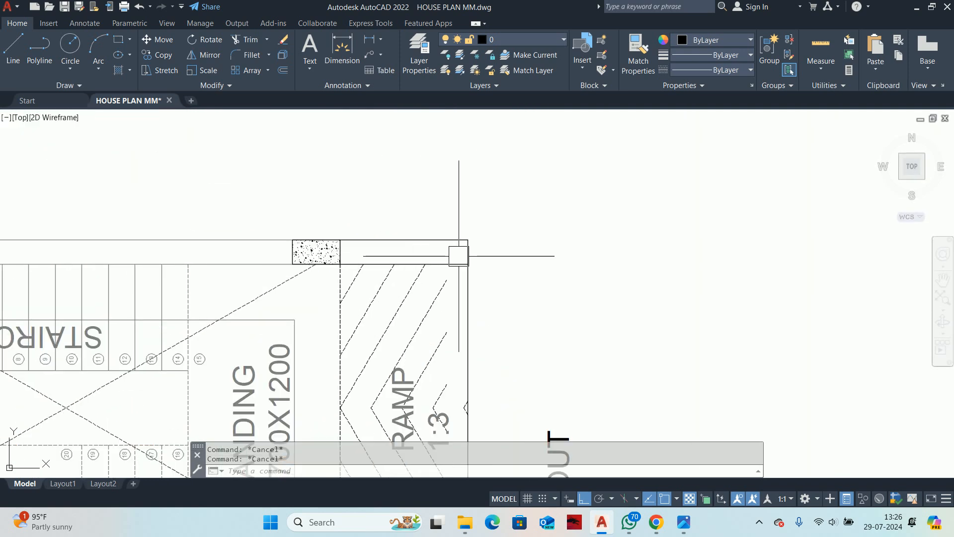
Step: Move the rotated upper floor layouts down between the projection lines, closer to the ground floor front elevation
{"action": "scroll", "coordinate": [459, 256], "scroll_direction": "down", "scroll_amount": 4}
{"action": "middle_click_drag", "start_coordinate": [459, 255], "coordinate": [464, 205]}
{"action": "scroll", "coordinate": [463, 207], "scroll_direction": "down", "scroll_amount": 4}
{"action": "scroll", "coordinate": [485, 280], "scroll_direction": "down", "scroll_amount": 2}
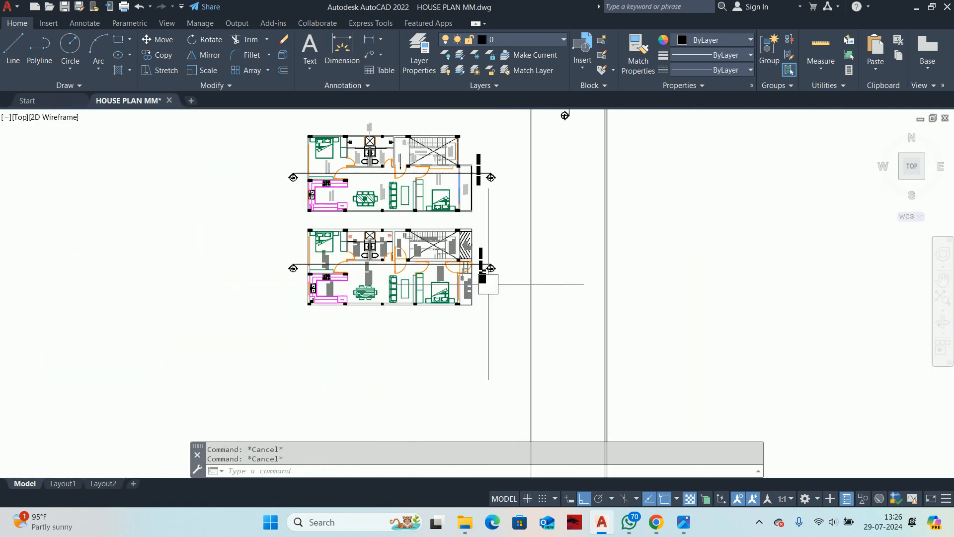
{"action": "scroll", "coordinate": [490, 285], "scroll_direction": "down", "scroll_amount": 6}
{"action": "middle_click_drag", "start_coordinate": [510, 261], "coordinate": [546, 173]}
{"action": "scroll", "coordinate": [535, 260], "scroll_direction": "up", "scroll_amount": 6}
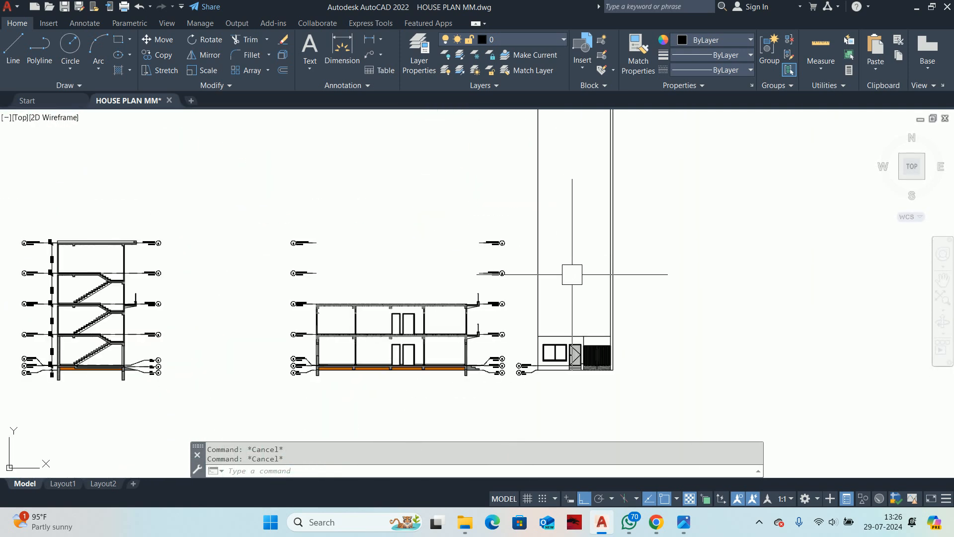
{"action": "scroll", "coordinate": [572, 275], "scroll_direction": "down", "scroll_amount": 5}
{"action": "middle_click_drag", "start_coordinate": [577, 230], "coordinate": [507, 362]}
{"action": "middle_click_drag", "start_coordinate": [516, 262], "coordinate": [491, 374]}
{"action": "key", "text": "Return"}
{"action": "left_click", "coordinate": [444, 145]}
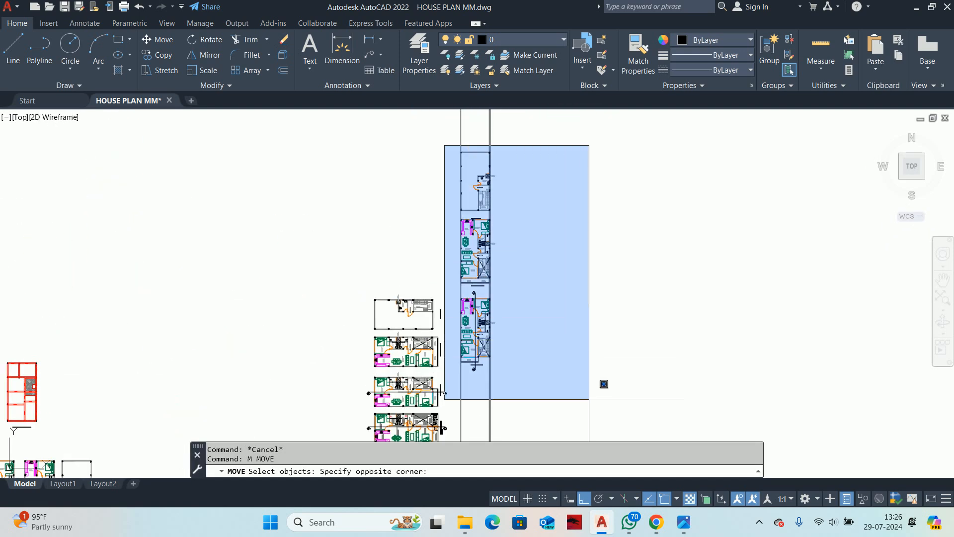
{"action": "left_click", "coordinate": [591, 371]}
{"action": "scroll", "coordinate": [480, 364], "scroll_direction": "up", "scroll_amount": 2}
{"action": "key", "text": "Return"}
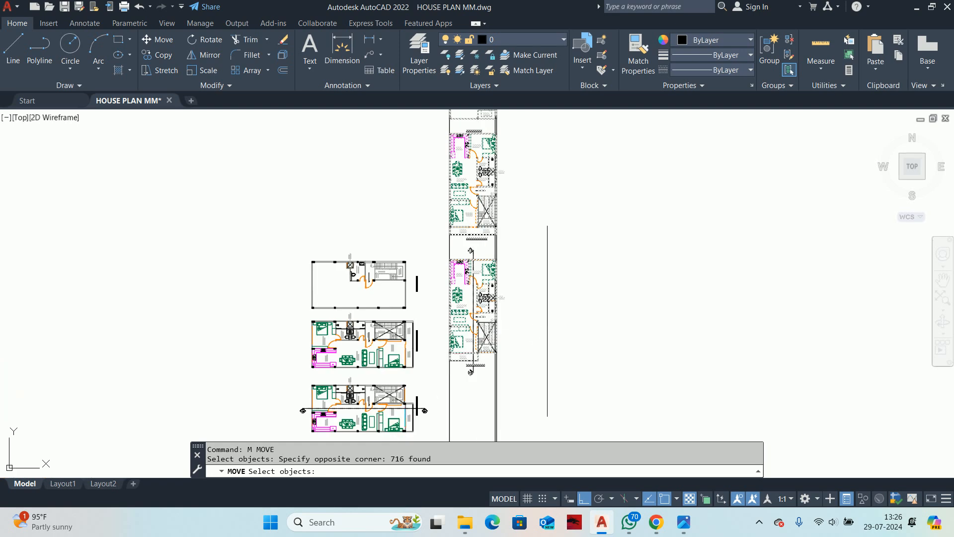
{"action": "left_click", "coordinate": [549, 321]}
{"action": "middle_click_drag", "start_coordinate": [559, 401], "coordinate": [575, 194]}
{"action": "middle_click_drag", "start_coordinate": [575, 292], "coordinate": [600, 122]}
{"action": "left_click", "coordinate": [596, 201]}
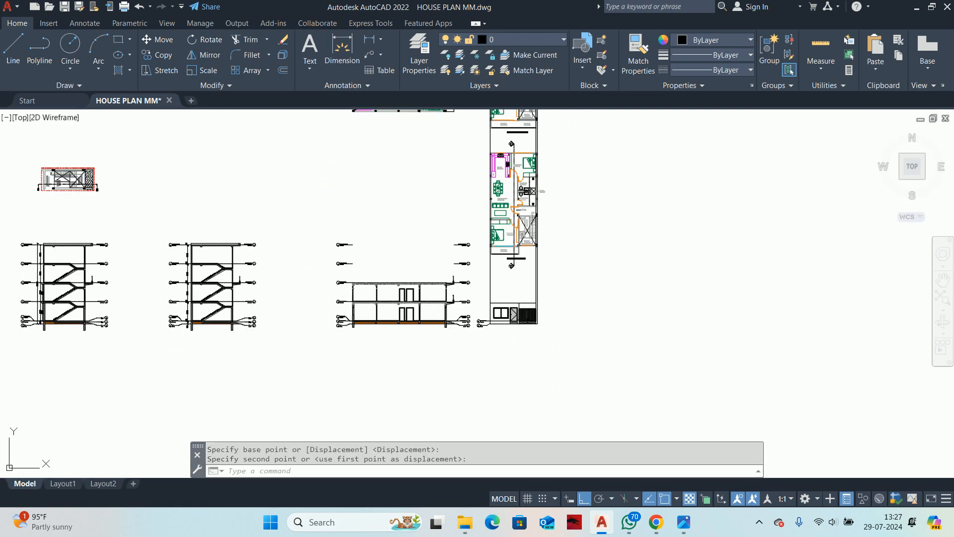
Step: Move the rotated upper floor layouts slightly back up to leave more room above the front elevation
{"action": "middle_click_drag", "start_coordinate": [540, 249], "coordinate": [556, 353]}
{"action": "scroll", "coordinate": [536, 302], "scroll_direction": "down", "scroll_amount": 1}
{"action": "middle_click_drag", "start_coordinate": [535, 302], "coordinate": [533, 341]}
{"action": "key", "text": "Return"}
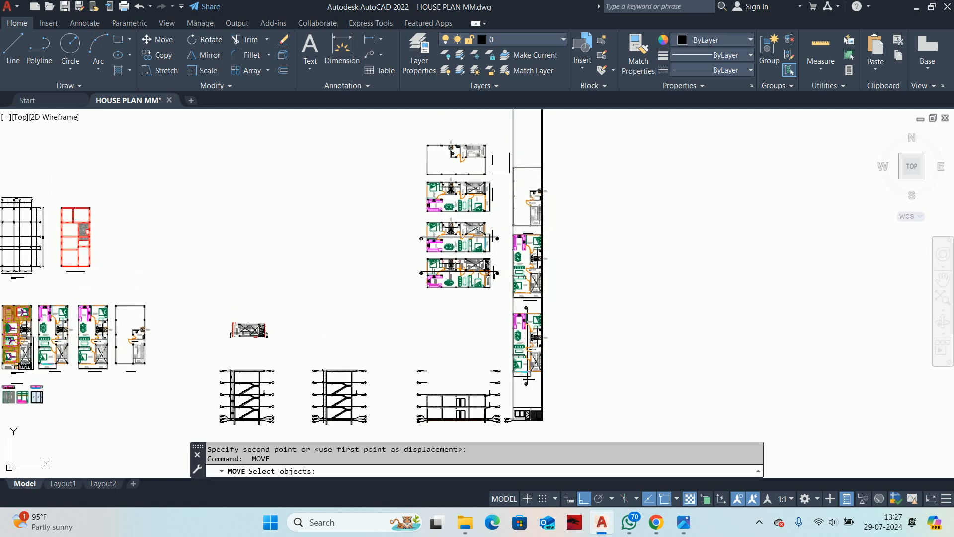
{"action": "scroll", "coordinate": [501, 160], "scroll_direction": "up", "scroll_amount": 2}
{"action": "left_click", "coordinate": [501, 160]}
{"action": "scroll", "coordinate": [639, 305], "scroll_direction": "down", "scroll_amount": 4}
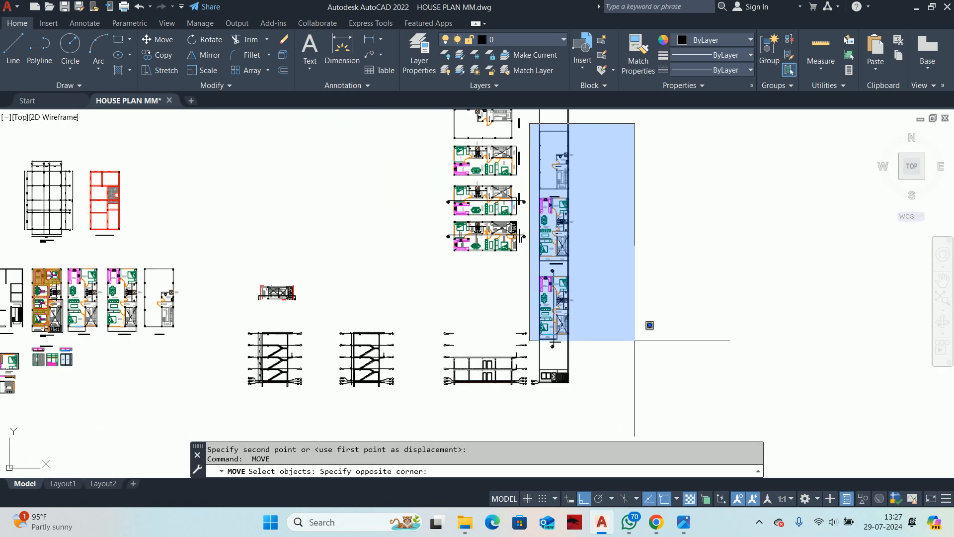
{"action": "left_click", "coordinate": [639, 348]}
{"action": "key", "text": "Return"}
{"action": "left_click", "coordinate": [636, 298]}
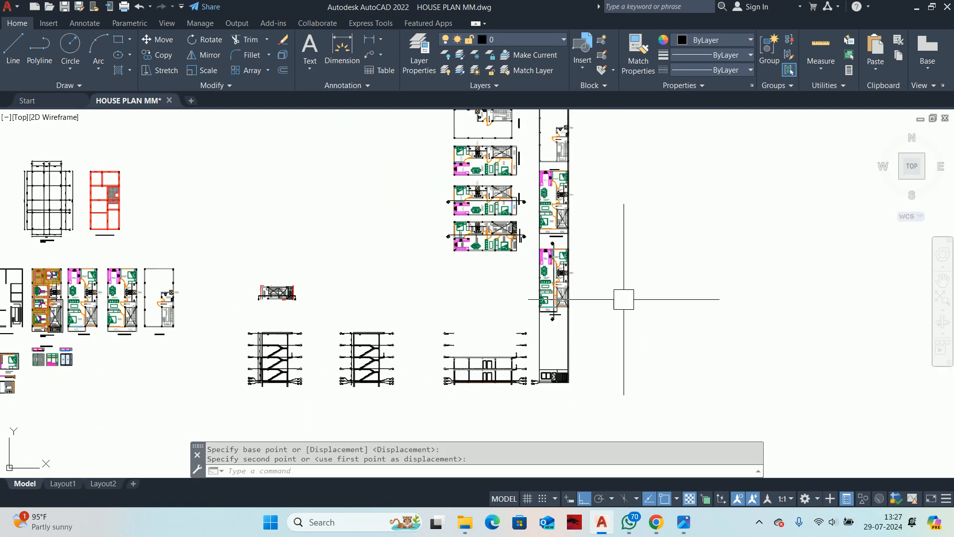
{"action": "key", "text": "Escape"}
{"action": "key", "text": "Escape"}
Step: Draw a horizontal construction line through the underside of the upper balcony slab in the section, across the front elevation
{"action": "scroll", "coordinate": [559, 334], "scroll_direction": "up", "scroll_amount": 2}
{"action": "scroll", "coordinate": [559, 333], "scroll_direction": "up", "scroll_amount": 1}
{"action": "middle_click_drag", "start_coordinate": [548, 333], "coordinate": [553, 289]}
{"action": "scroll", "coordinate": [537, 232], "scroll_direction": "up", "scroll_amount": 2}
{"action": "scroll", "coordinate": [539, 380], "scroll_direction": "down", "scroll_amount": 2}
{"action": "middle_click_drag", "start_coordinate": [541, 381], "coordinate": [508, 232]}
{"action": "scroll", "coordinate": [502, 298], "scroll_direction": "up", "scroll_amount": 2}
{"action": "middle_click_drag", "start_coordinate": [505, 277], "coordinate": [522, 384]}
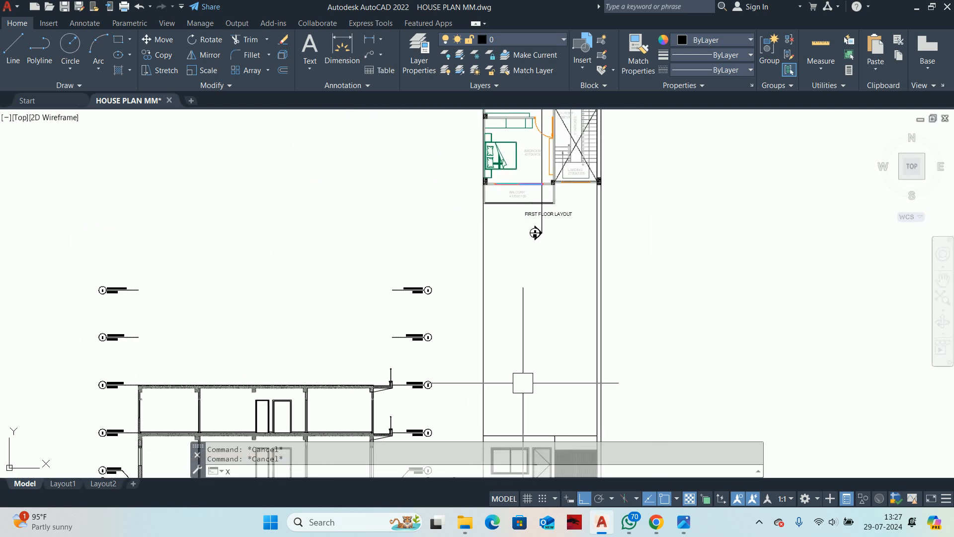
{"action": "type", "text": "xl"}
{"action": "key", "text": "Return"}
{"action": "type", "text": "H"}
{"action": "scroll", "coordinate": [402, 416], "scroll_direction": "up", "scroll_amount": 2}
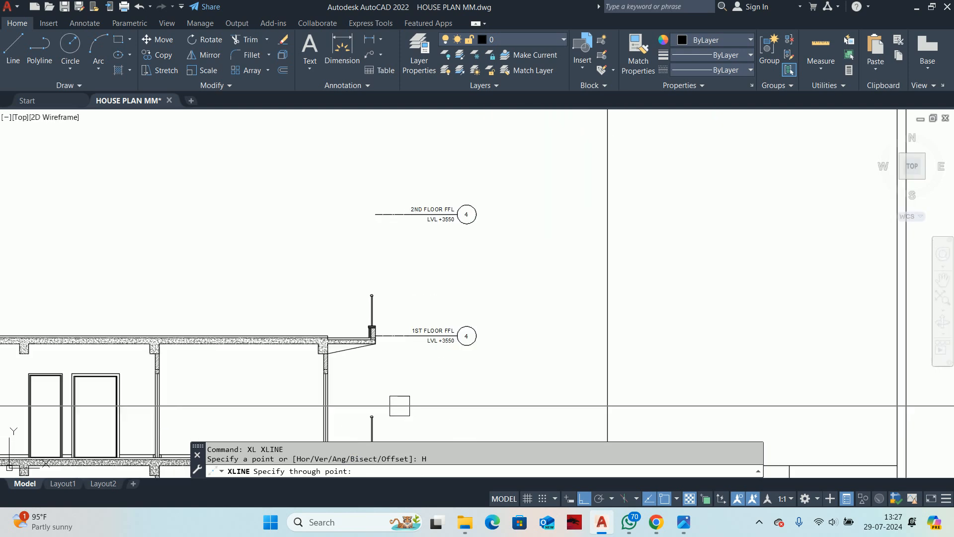
{"action": "middle_click_drag", "start_coordinate": [398, 405], "coordinate": [436, 231]}
{"action": "scroll", "coordinate": [436, 231], "scroll_direction": "down", "scroll_amount": 1}
{"action": "scroll", "coordinate": [435, 214], "scroll_direction": "up", "scroll_amount": 5}
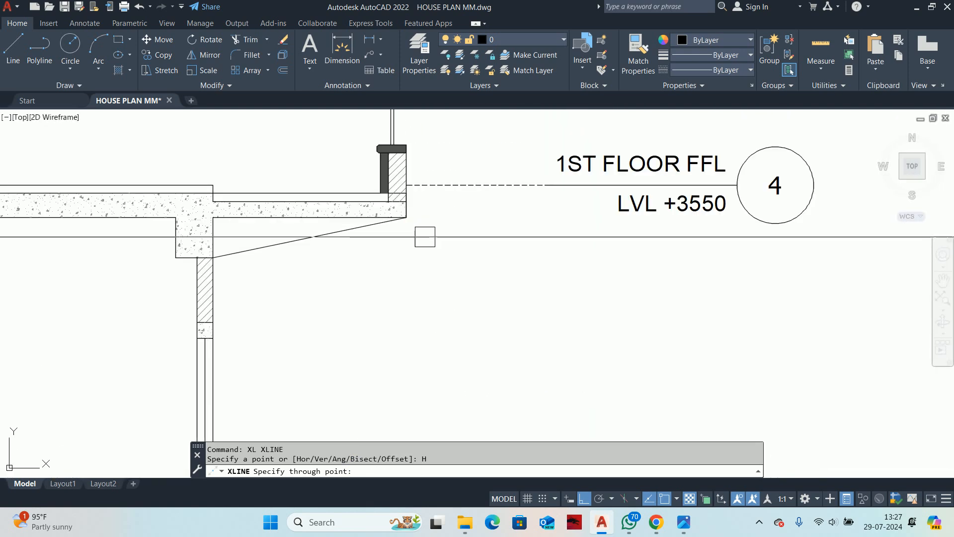
{"action": "scroll", "coordinate": [535, 284], "scroll_direction": "down", "scroll_amount": 6}
{"action": "middle_click_drag", "start_coordinate": [545, 286], "coordinate": [279, 268]}
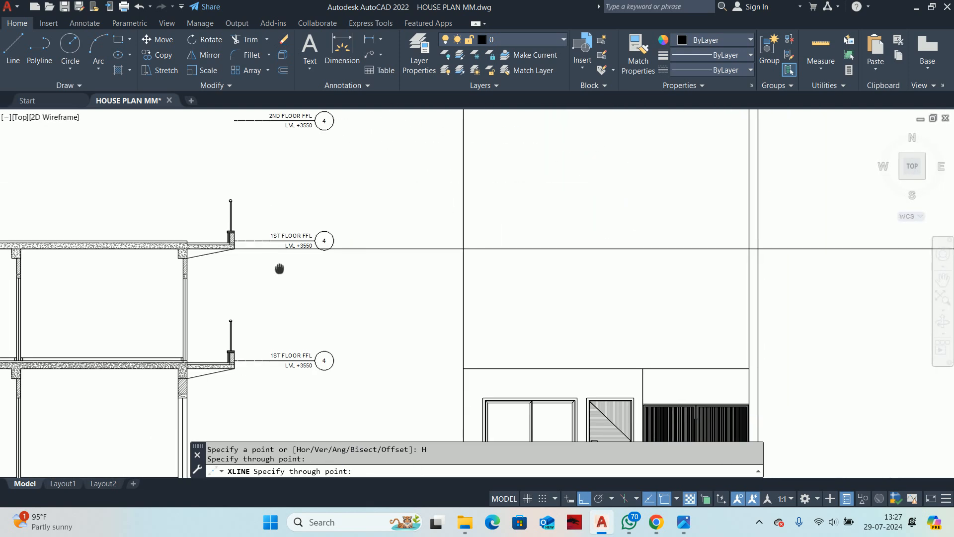
{"action": "scroll", "coordinate": [616, 262], "scroll_direction": "up", "scroll_amount": 2}
{"action": "middle_click_drag", "start_coordinate": [613, 264], "coordinate": [417, 260]}
{"action": "key", "text": "Escape"}
Step: Trim the horizontal construction line beyond the outermost vertical projection lines of the front elevation
{"action": "type", "text": "tr"}
{"action": "key", "text": "Return"}
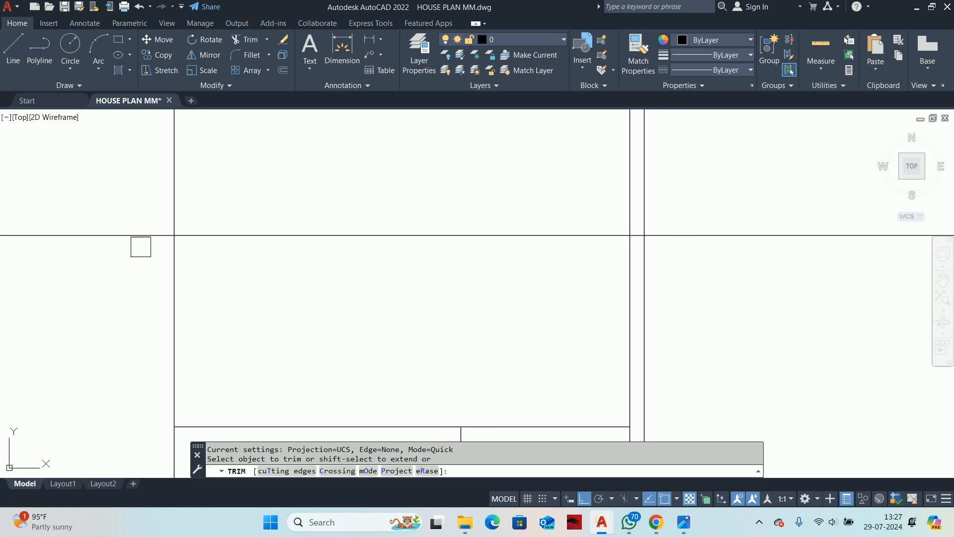
{"action": "left_click", "coordinate": [148, 235]}
{"action": "left_click", "coordinate": [737, 235]}
{"action": "scroll", "coordinate": [665, 263], "scroll_direction": "down", "scroll_amount": 4}
{"action": "key", "text": "Escape"}
{"action": "key", "text": "Escape"}
{"action": "key", "text": "Escape"}
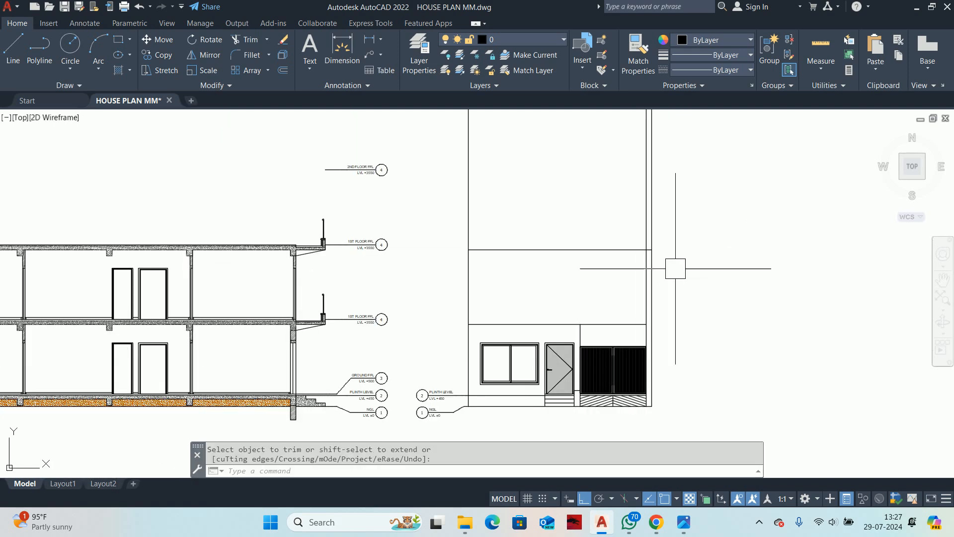
Step: Draw a vertical construction line through the balcony's outer corner beside the staircase in the rotated first floor layout
{"action": "scroll", "coordinate": [673, 261], "scroll_direction": "down", "scroll_amount": 2}
{"action": "middle_click_drag", "start_coordinate": [671, 256], "coordinate": [643, 309]}
{"action": "scroll", "coordinate": [604, 270], "scroll_direction": "down", "scroll_amount": 2}
{"action": "middle_click_drag", "start_coordinate": [600, 282], "coordinate": [560, 322]}
{"action": "scroll", "coordinate": [651, 243], "scroll_direction": "up", "scroll_amount": 1}
{"action": "scroll", "coordinate": [600, 331], "scroll_direction": "up", "scroll_amount": 1}
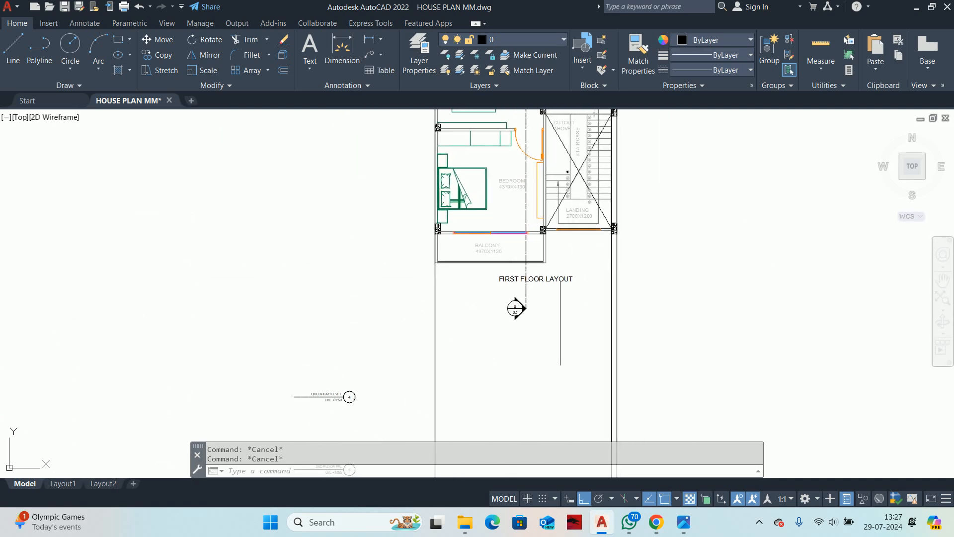
{"action": "scroll", "coordinate": [553, 243], "scroll_direction": "up", "scroll_amount": 1}
{"action": "middle_click_drag", "start_coordinate": [542, 280], "coordinate": [543, 256]}
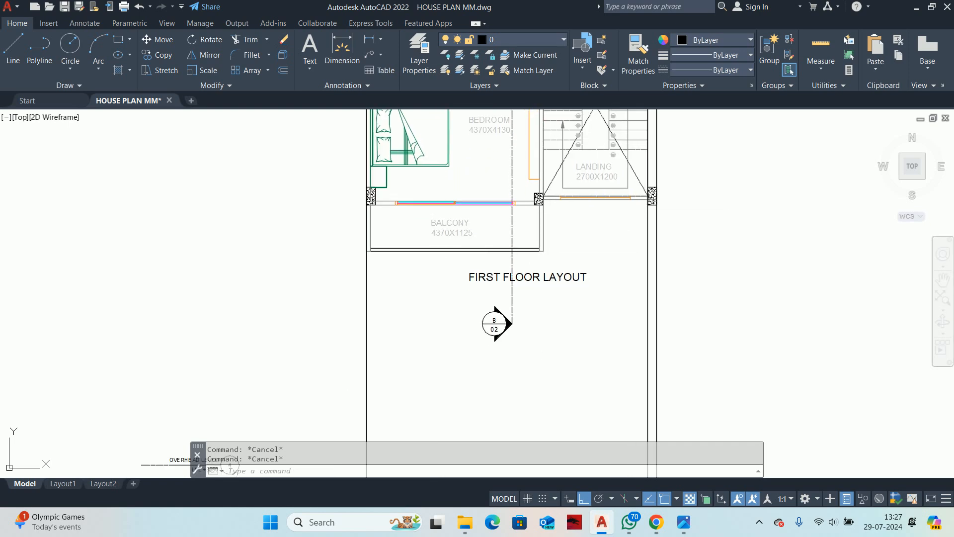
{"action": "type", "text": "XL"}
{"action": "key", "text": "Return"}
{"action": "type", "text": "B"}
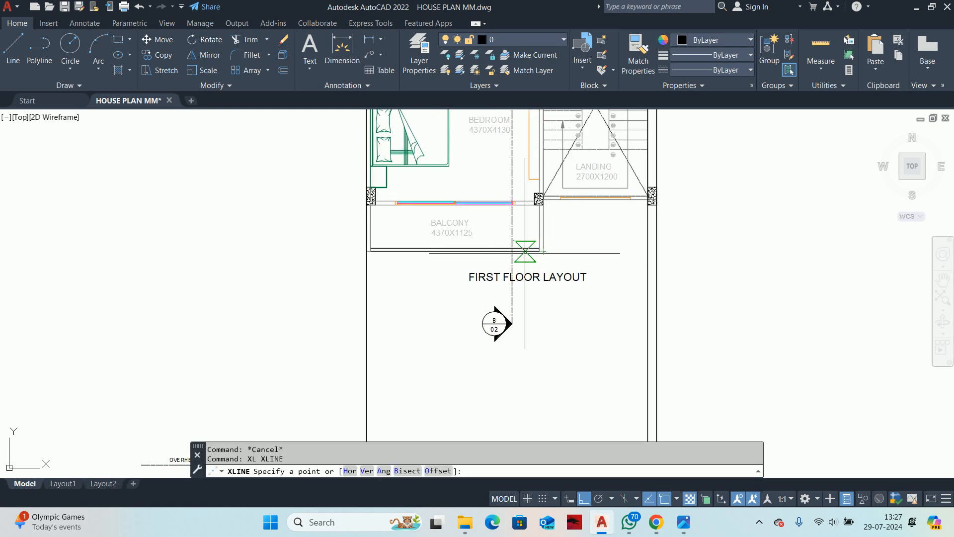
{"action": "type", "text": "V"}
{"action": "key", "text": "Return"}
{"action": "scroll", "coordinate": [526, 248], "scroll_direction": "up", "scroll_amount": 4}
{"action": "left_click", "coordinate": [511, 312]}
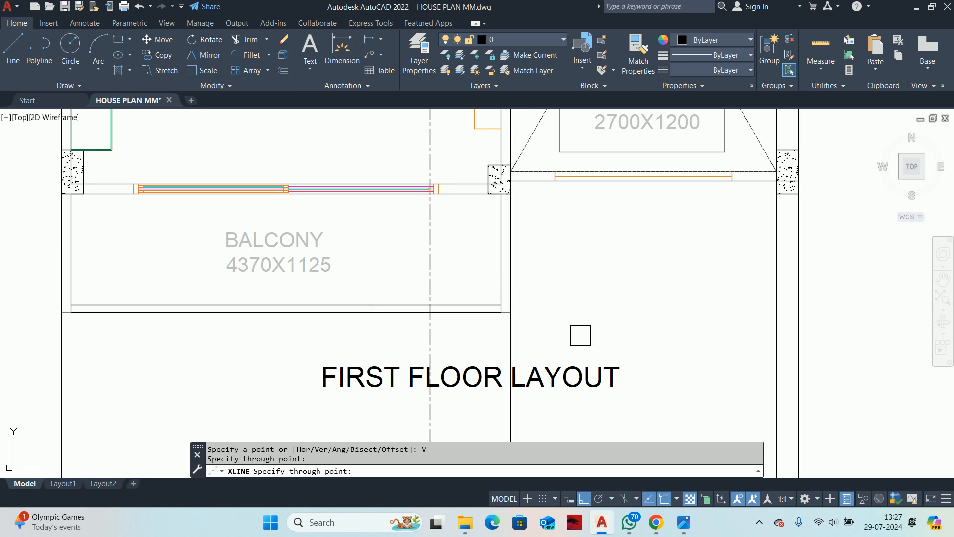
{"action": "scroll", "coordinate": [579, 335], "scroll_direction": "down", "scroll_amount": 3}
{"action": "middle_click_drag", "start_coordinate": [580, 334], "coordinate": [595, 104]}
{"action": "key", "text": "Escape"}
{"action": "key", "text": "Escape"}
Step: Trim the balcony corner's vertical line so it stays only between the two horizontal slab lines of the first floor elevation
{"action": "middle_click_drag", "start_coordinate": [590, 432], "coordinate": [575, 230]}
{"action": "scroll", "coordinate": [547, 214], "scroll_direction": "up", "scroll_amount": 5}
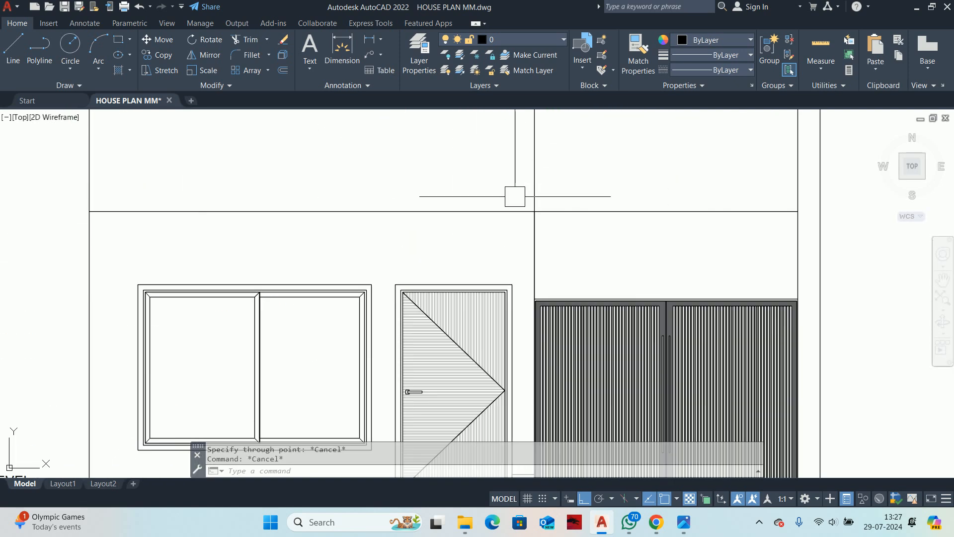
{"action": "left_click", "coordinate": [572, 267]}
{"action": "middle_click_drag", "start_coordinate": [569, 300], "coordinate": [544, 336]}
{"action": "key", "text": "Escape"}
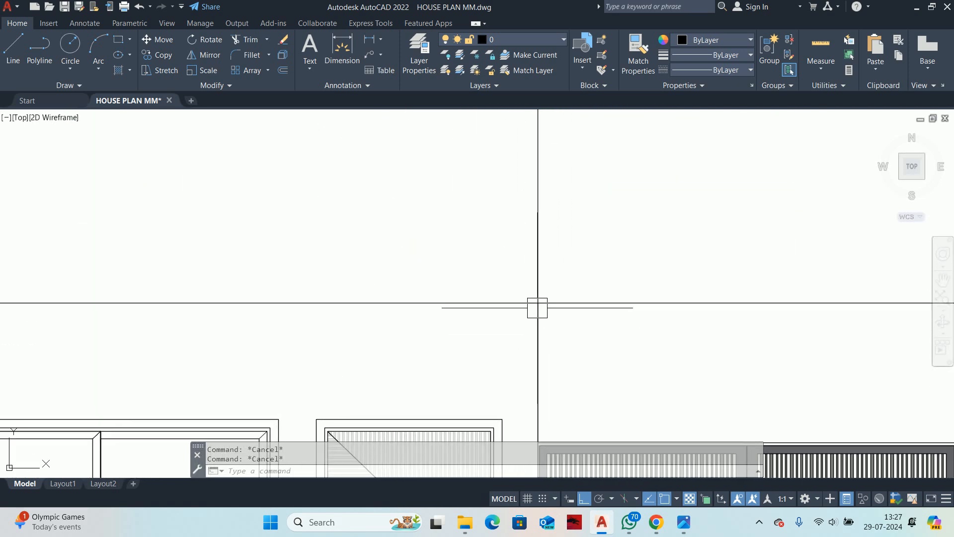
{"action": "type", "text": "TR"}
{"action": "key", "text": "Return"}
{"action": "scroll", "coordinate": [533, 304], "scroll_direction": "up", "scroll_amount": 4}
{"action": "left_click", "coordinate": [551, 325]}
{"action": "left_click", "coordinate": [552, 328]}
{"action": "scroll", "coordinate": [589, 293], "scroll_direction": "down", "scroll_amount": 1}
{"action": "scroll", "coordinate": [589, 285], "scroll_direction": "down", "scroll_amount": 4}
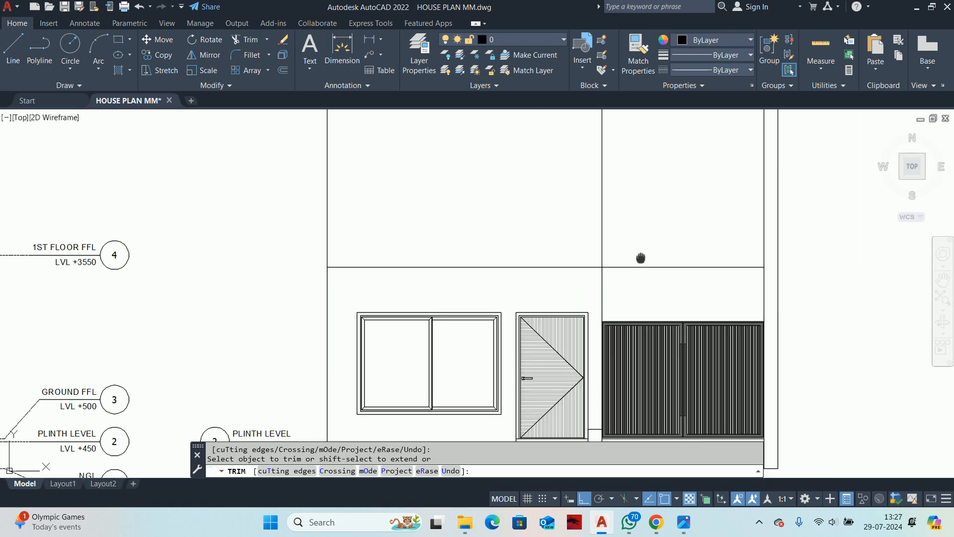
{"action": "scroll", "coordinate": [636, 259], "scroll_direction": "up", "scroll_amount": 2}
{"action": "mouse_move", "coordinate": [632, 258]}
{"action": "middle_mouse_down"}
{"action": "mouse_move", "coordinate": [638, 302]}
{"action": "mouse_move", "coordinate": [660, 331]}
{"action": "middle_mouse_up"}
{"action": "scroll", "coordinate": [630, 287], "scroll_direction": "down", "scroll_amount": 1}
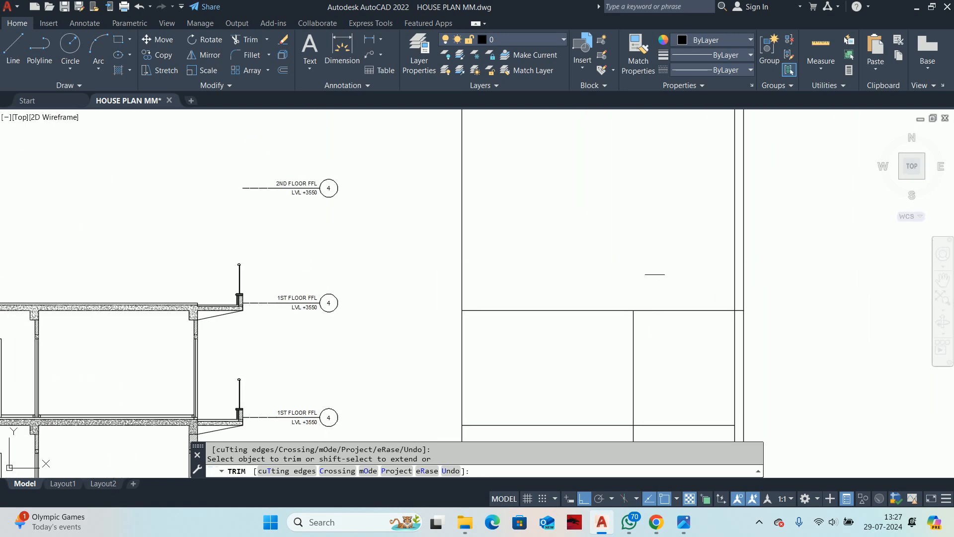
{"action": "scroll", "coordinate": [656, 273], "scroll_direction": "down", "scroll_amount": 1}
{"action": "key", "text": "Escape"}
{"action": "key", "text": "Escape"}
Step: Draw vertical construction lines through both ends of the staircase window opening in the rotated first floor layout
{"action": "scroll", "coordinate": [667, 352], "scroll_direction": "up", "scroll_amount": 2}
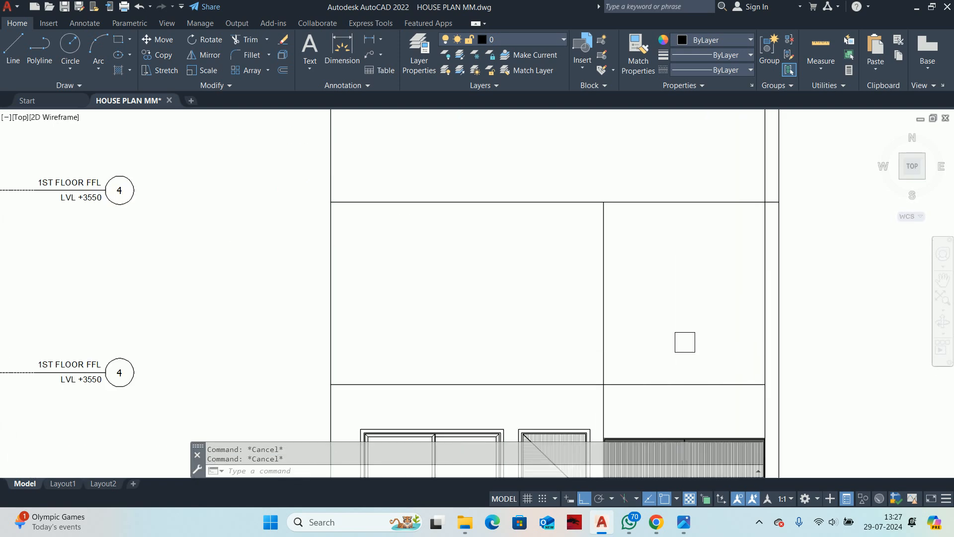
{"action": "scroll", "coordinate": [696, 353], "scroll_direction": "down", "scroll_amount": 2}
{"action": "scroll", "coordinate": [703, 333], "scroll_direction": "down", "scroll_amount": 4}
{"action": "scroll", "coordinate": [618, 252], "scroll_direction": "up", "scroll_amount": 6}
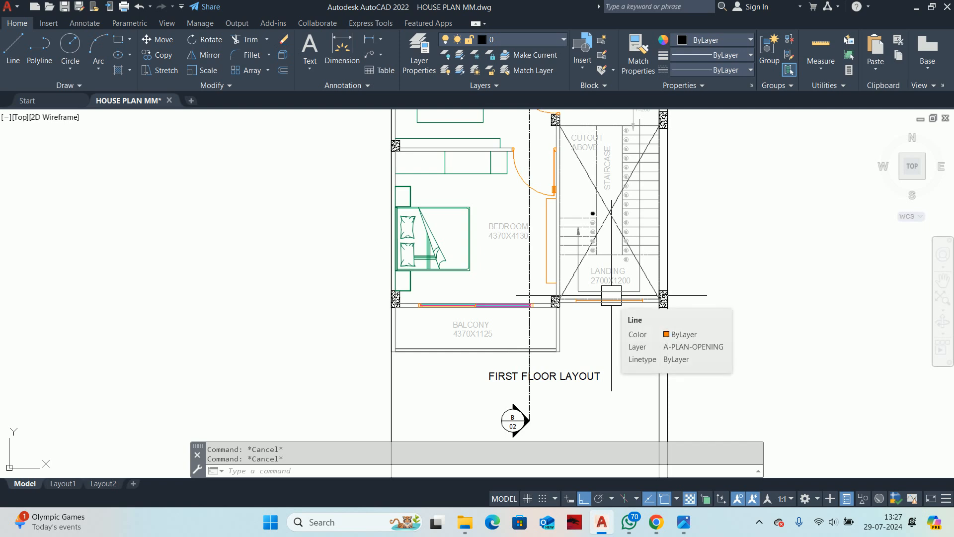
{"action": "scroll", "coordinate": [592, 412], "scroll_direction": "down", "scroll_amount": 1}
{"action": "middle_click_drag", "start_coordinate": [594, 400], "coordinate": [550, 272]}
{"action": "scroll", "coordinate": [582, 231], "scroll_direction": "up", "scroll_amount": 3}
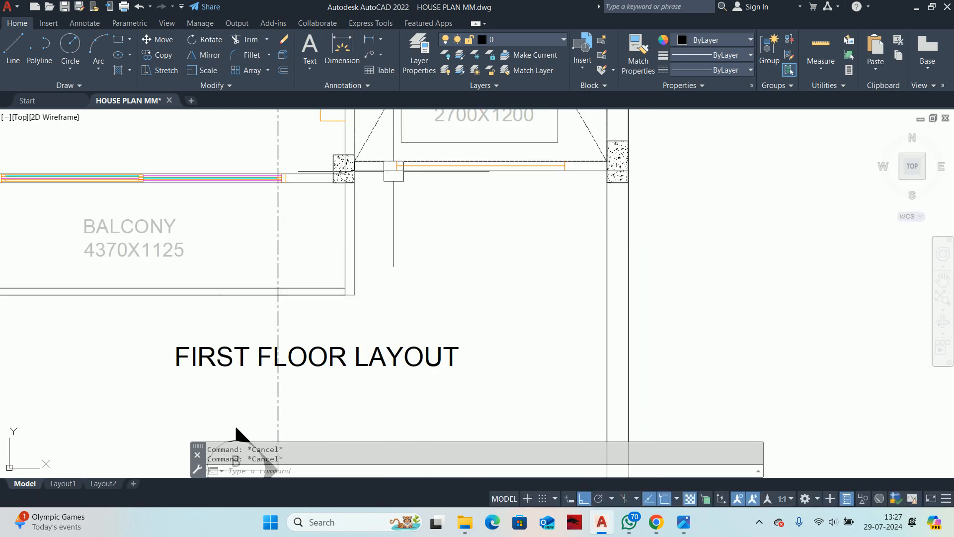
{"action": "scroll", "coordinate": [501, 199], "scroll_direction": "down", "scroll_amount": 2}
{"action": "type", "text": "xl"}
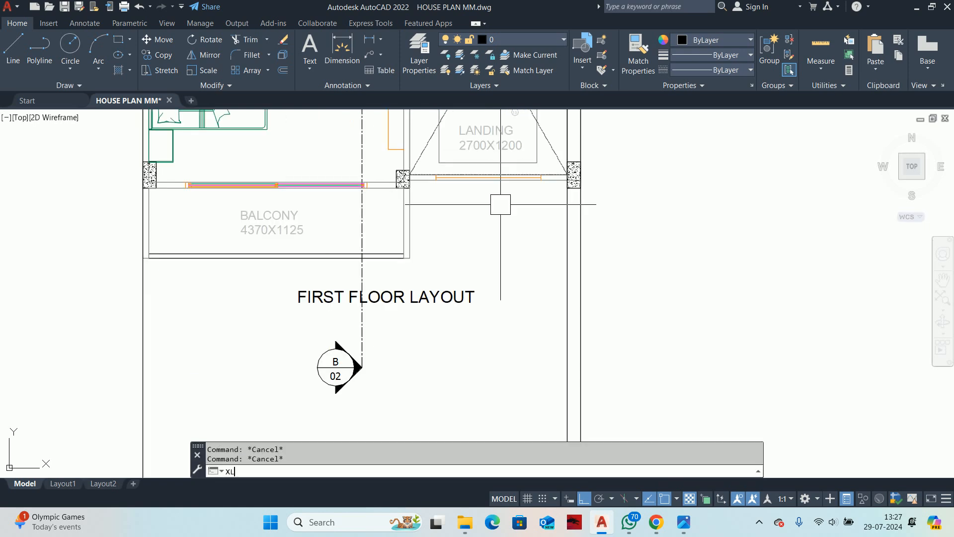
{"action": "key", "text": "Return"}
{"action": "type", "text": "v"}
{"action": "key", "text": "Return"}
{"action": "scroll", "coordinate": [450, 179], "scroll_direction": "up", "scroll_amount": 4}
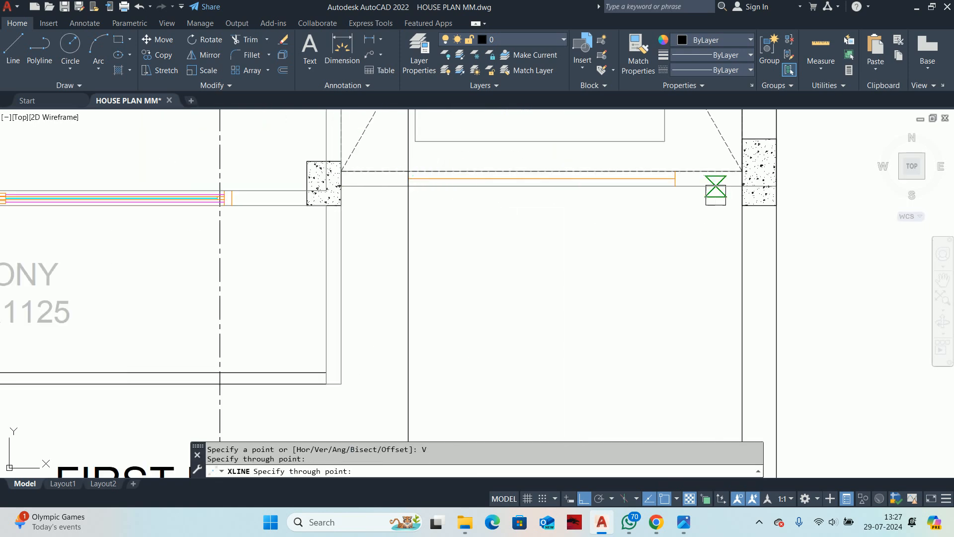
{"action": "left_click", "coordinate": [675, 185]}
{"action": "scroll", "coordinate": [560, 292], "scroll_direction": "down", "scroll_amount": 3}
{"action": "scroll", "coordinate": [585, 321], "scroll_direction": "up", "scroll_amount": 2}
{"action": "key", "text": "Escape"}
{"action": "key", "text": "Escape"}
Step: Trim the window projection lines below the lower slab line, and that slab line on both sides of the window opening
{"action": "scroll", "coordinate": [585, 322], "scroll_direction": "up", "scroll_amount": 6}
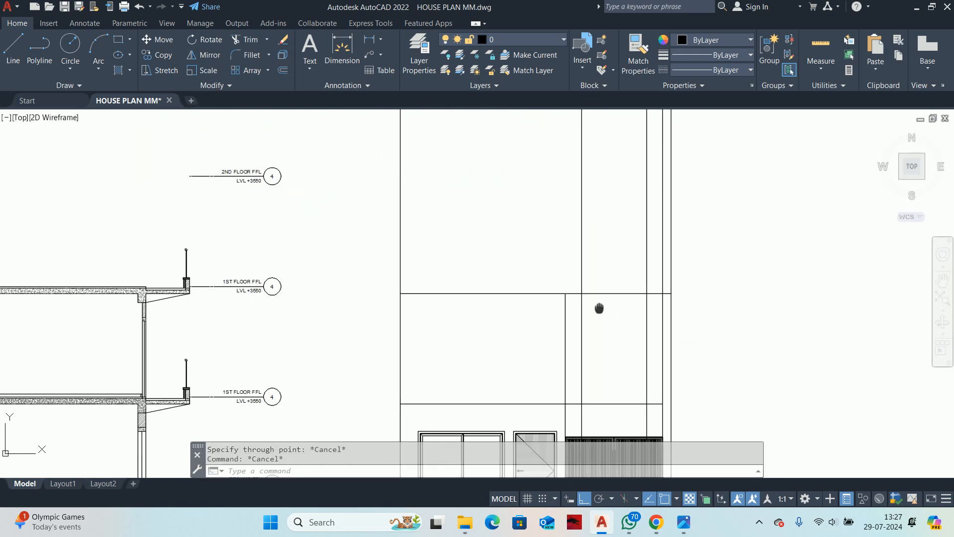
{"action": "type", "text": "tr"}
{"action": "scroll", "coordinate": [380, 326], "scroll_direction": "up", "scroll_amount": 1}
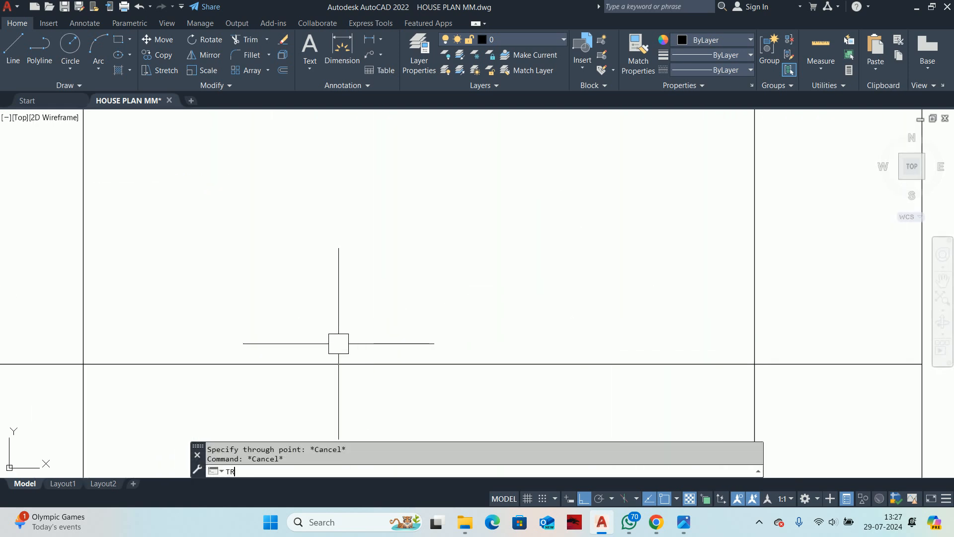
{"action": "key", "text": "Return"}
{"action": "middle_click_drag", "start_coordinate": [266, 390], "coordinate": [214, 379]}
{"action": "left_click", "coordinate": [31, 400]}
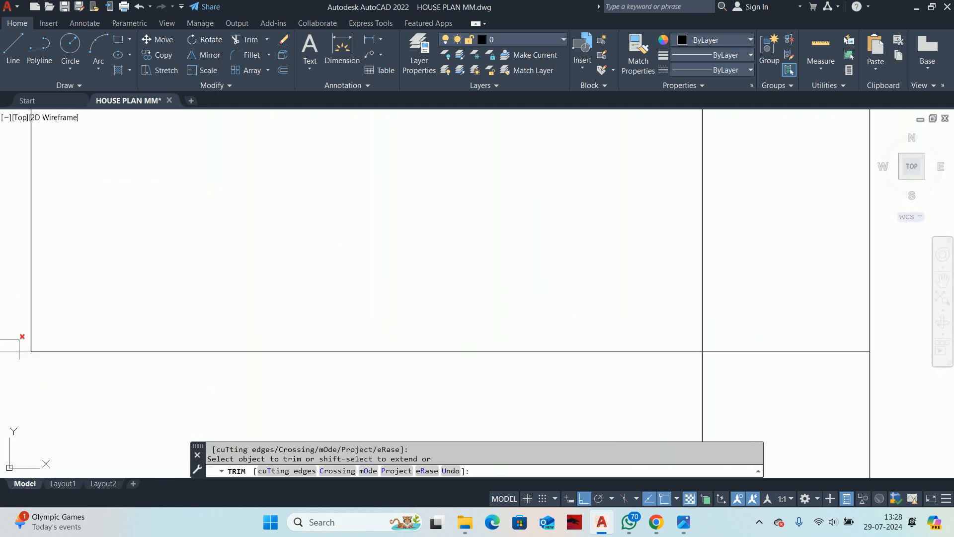
{"action": "left_click", "coordinate": [10, 351]}
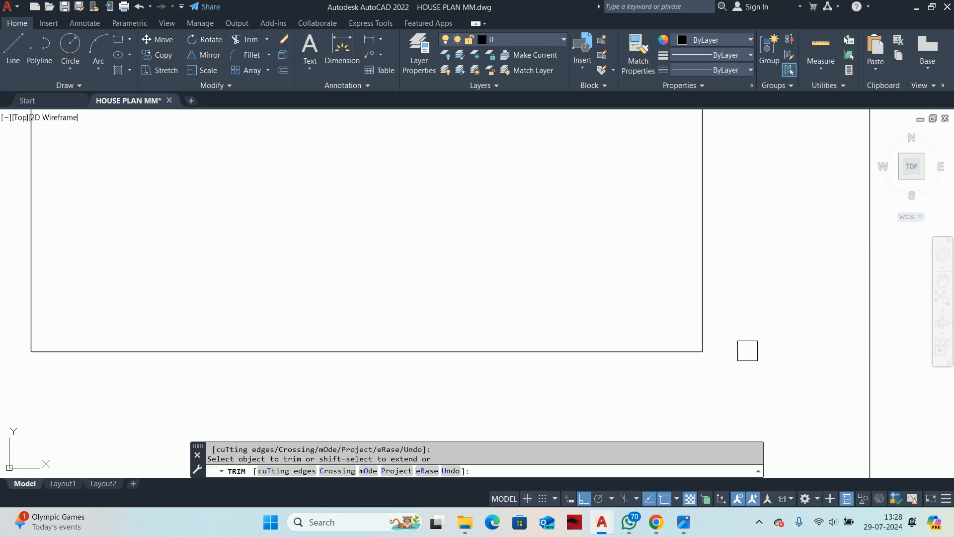
Step: Trim the upper horizontal slab line across the staircase part of the elevation, back to the balcony's corner line
{"action": "scroll", "coordinate": [747, 351], "scroll_direction": "down", "scroll_amount": 6}
{"action": "scroll", "coordinate": [627, 278], "scroll_direction": "up", "scroll_amount": 8}
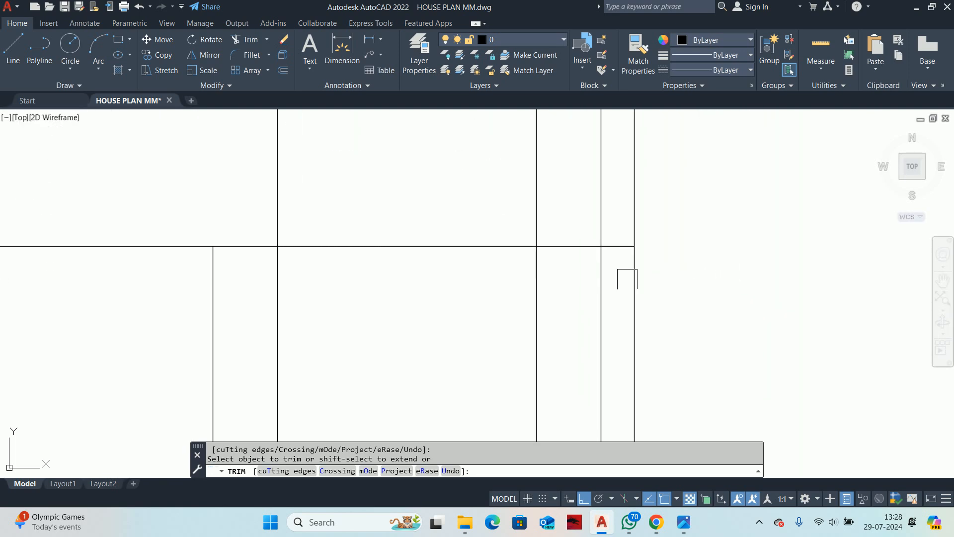
{"action": "scroll", "coordinate": [588, 260], "scroll_direction": "up", "scroll_amount": 2}
{"action": "mouse_move", "coordinate": [590, 254]}
{"action": "middle_mouse_down"}
{"action": "mouse_move", "coordinate": [622, 306]}
{"action": "mouse_move", "coordinate": [603, 295]}
{"action": "mouse_move", "coordinate": [745, 283]}
{"action": "middle_mouse_up"}
{"action": "left_click", "coordinate": [662, 282]}
{"action": "left_click", "coordinate": [614, 279]}
{"action": "scroll", "coordinate": [585, 291], "scroll_direction": "down", "scroll_amount": 2}
{"action": "scroll", "coordinate": [427, 275], "scroll_direction": "down", "scroll_amount": 3}
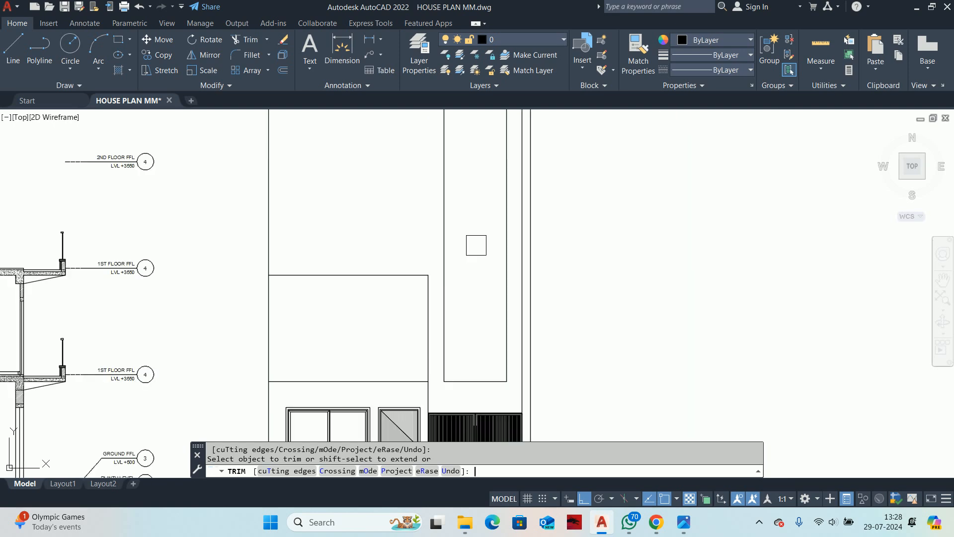
{"action": "key", "text": "Escape"}
{"action": "key", "text": "Escape"}
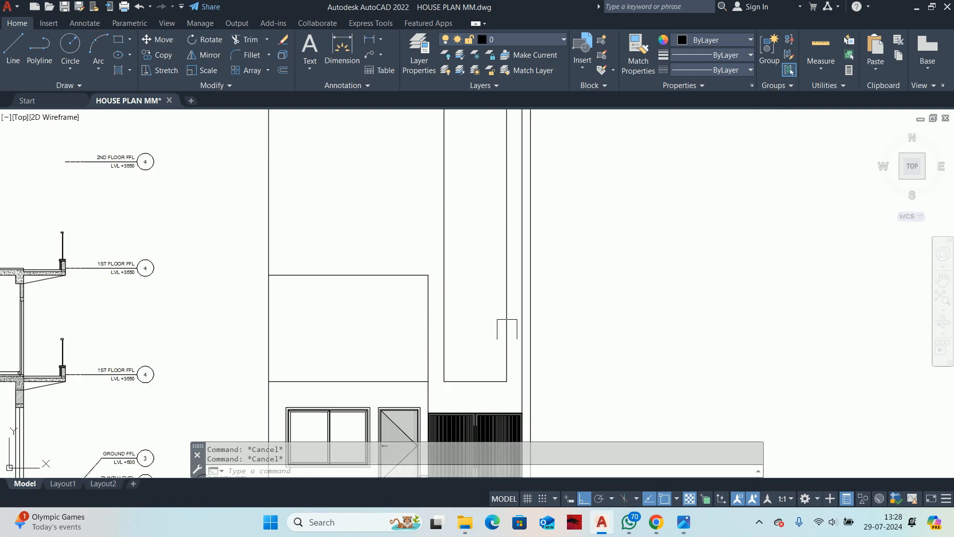
{"action": "scroll", "coordinate": [503, 363], "scroll_direction": "down", "scroll_amount": 4}
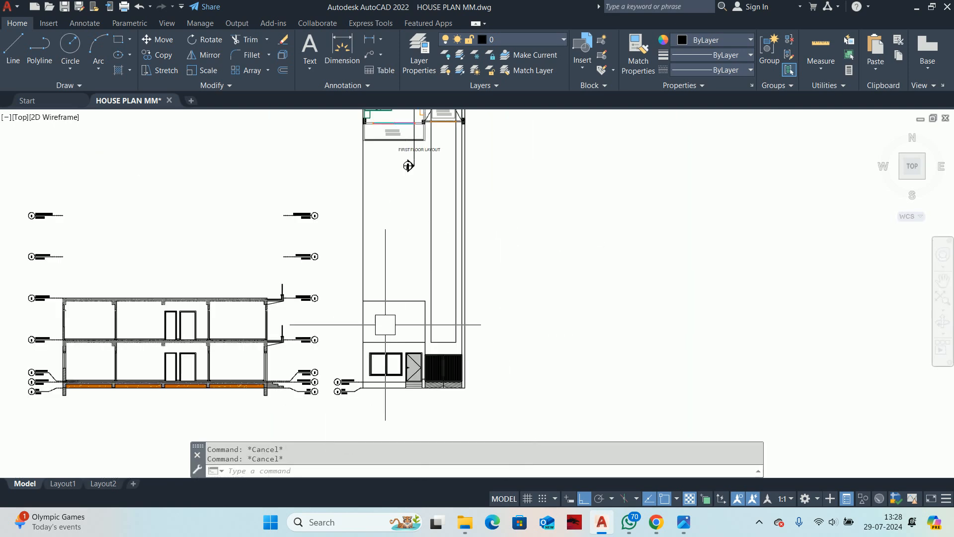
Step: Draw vertical construction lines through both outer frame ends of the balcony sliding door in the first floor layout
{"action": "scroll", "coordinate": [411, 149], "scroll_direction": "up", "scroll_amount": 2}
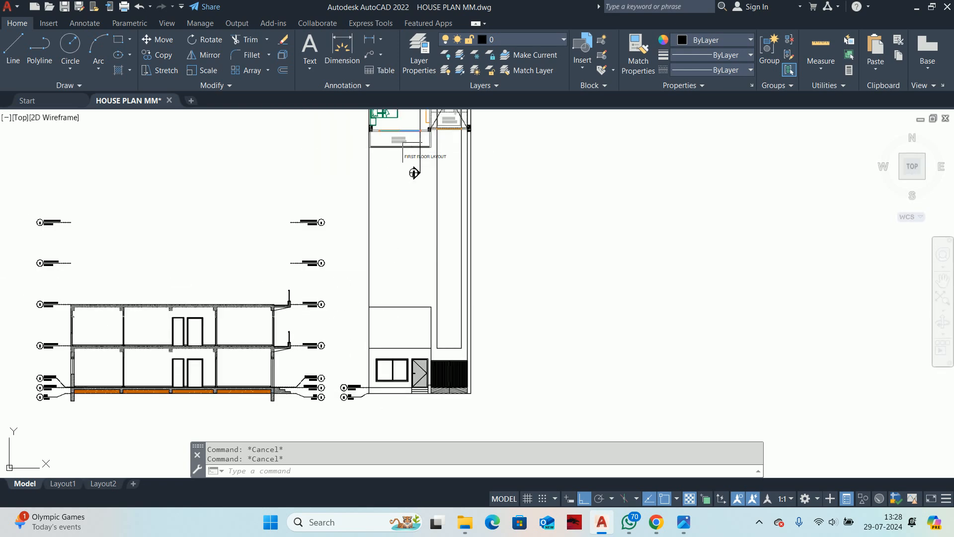
{"action": "scroll", "coordinate": [413, 173], "scroll_direction": "up", "scroll_amount": 8}
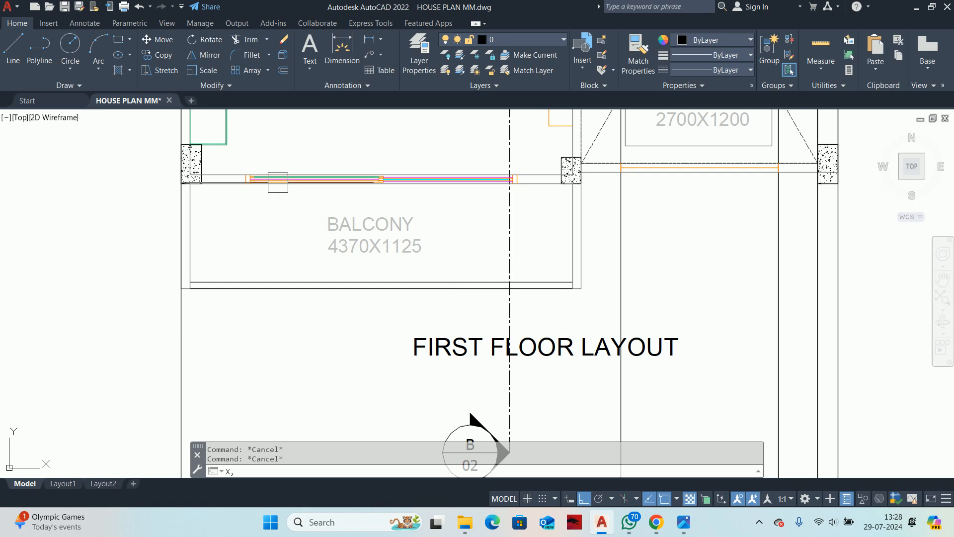
{"action": "type", "text": "l"}
{"action": "key", "text": "Return"}
{"action": "type", "text": "v"}
{"action": "key", "text": "Return"}
{"action": "scroll", "coordinate": [239, 164], "scroll_direction": "up", "scroll_amount": 5}
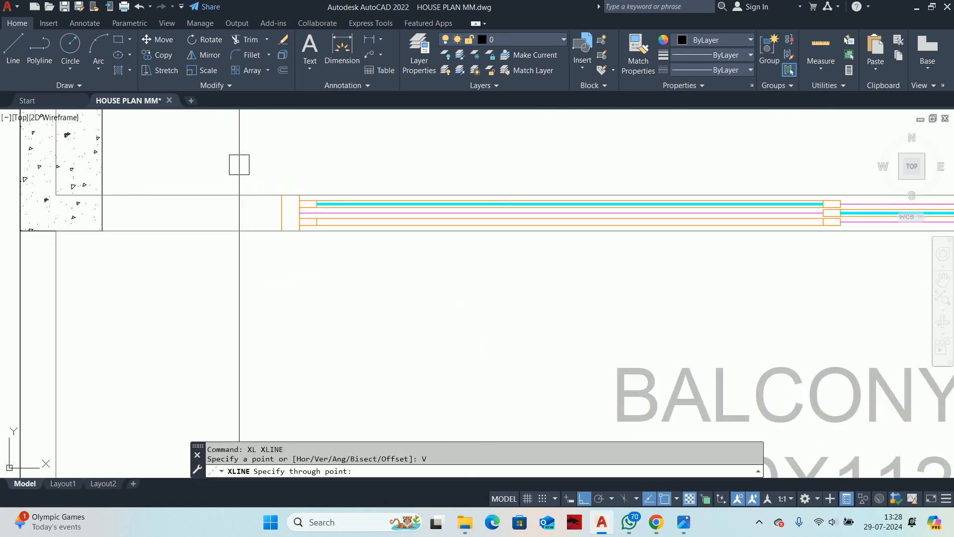
{"action": "left_click", "coordinate": [281, 195]}
{"action": "scroll", "coordinate": [552, 267], "scroll_direction": "down", "scroll_amount": 3}
{"action": "scroll", "coordinate": [385, 273], "scroll_direction": "up", "scroll_amount": 3}
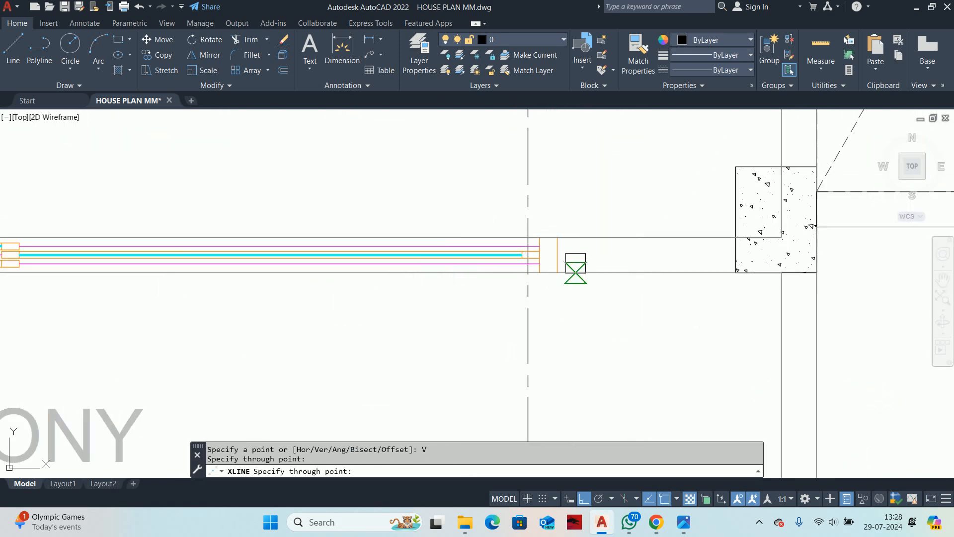
{"action": "left_click", "coordinate": [559, 251]}
{"action": "scroll", "coordinate": [559, 251], "scroll_direction": "down", "scroll_amount": 8}
{"action": "key", "text": "Escape"}
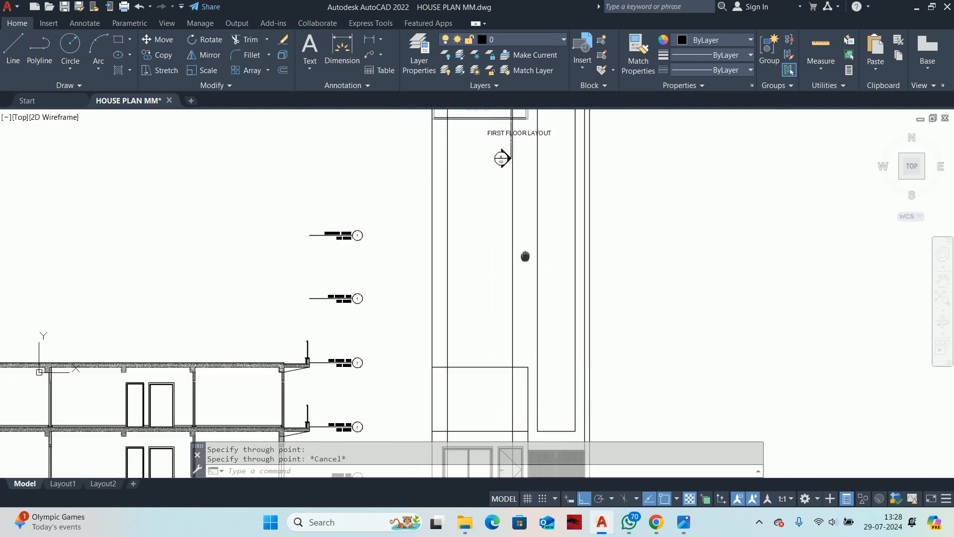
Step: Trim both balcony door projection lines below the lower slab line of the first floor elevation
{"action": "scroll", "coordinate": [485, 362], "scroll_direction": "up", "scroll_amount": 5}
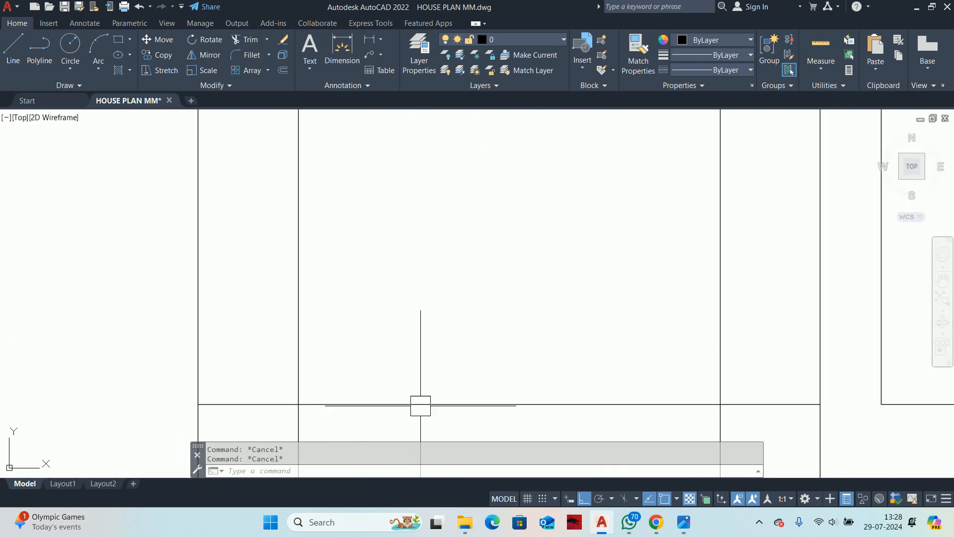
{"action": "type", "text": "tr"}
{"action": "key", "text": "Return"}
{"action": "left_click", "coordinate": [297, 438]}
{"action": "scroll", "coordinate": [285, 434], "scroll_direction": "up", "scroll_amount": 4}
{"action": "left_click", "coordinate": [311, 396]}
{"action": "middle_click_drag", "start_coordinate": [590, 396], "coordinate": [239, 404]}
{"action": "middle_click_drag", "start_coordinate": [939, 400], "coordinate": [696, 377]}
{"action": "scroll", "coordinate": [721, 376], "scroll_direction": "down", "scroll_amount": 5}
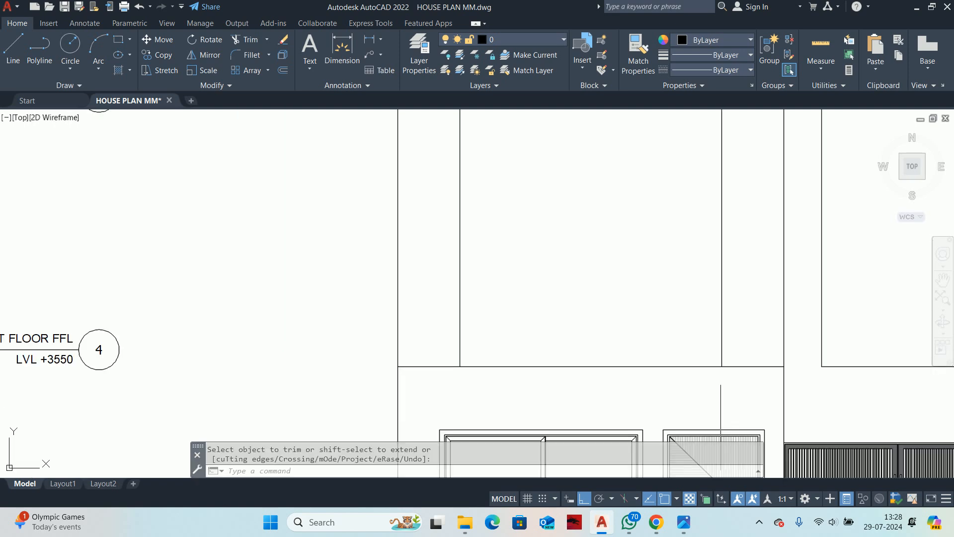
{"action": "key", "text": "Escape"}
{"action": "key", "text": "Escape"}
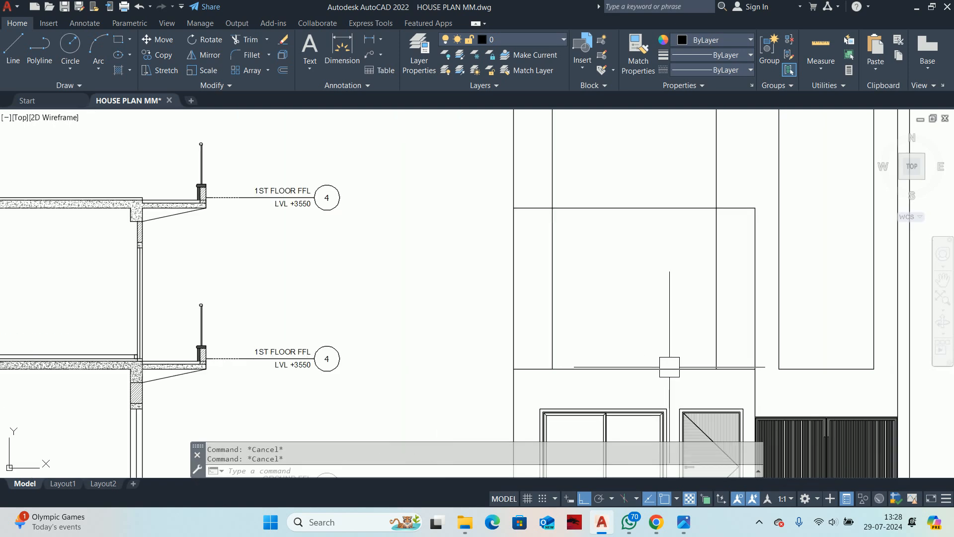
Step: Draw a horizontal construction line through the top of the lower balcony's parapet coping in the section
{"action": "middle_click_drag", "start_coordinate": [423, 365], "coordinate": [449, 345]}
{"action": "scroll", "coordinate": [238, 341], "scroll_direction": "up", "scroll_amount": 3}
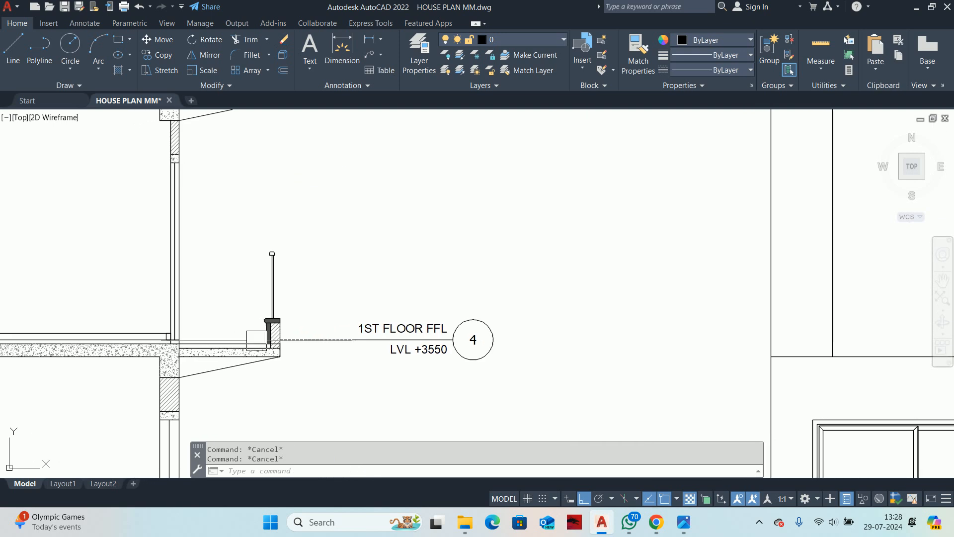
{"action": "scroll", "coordinate": [295, 332], "scroll_direction": "up", "scroll_amount": 5}
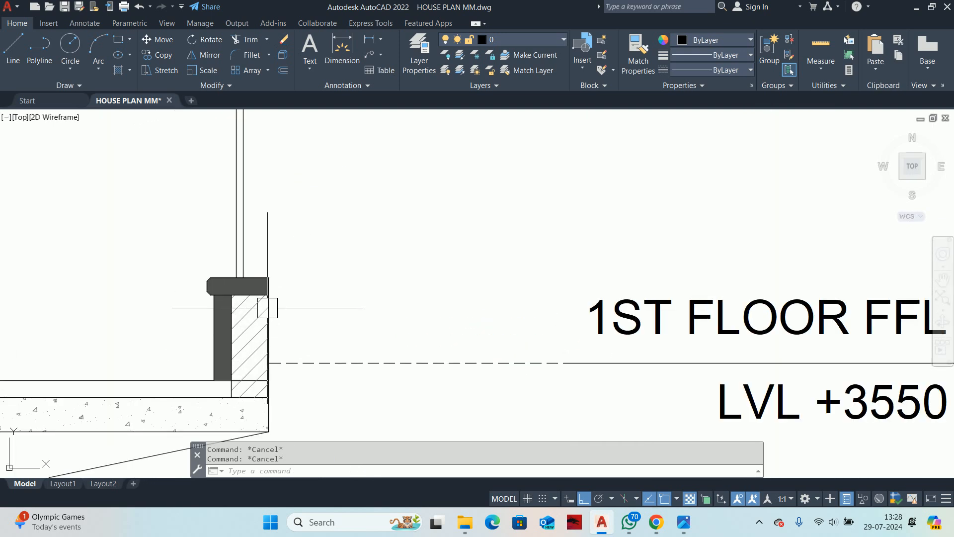
{"action": "scroll", "coordinate": [267, 308], "scroll_direction": "down", "scroll_amount": 3}
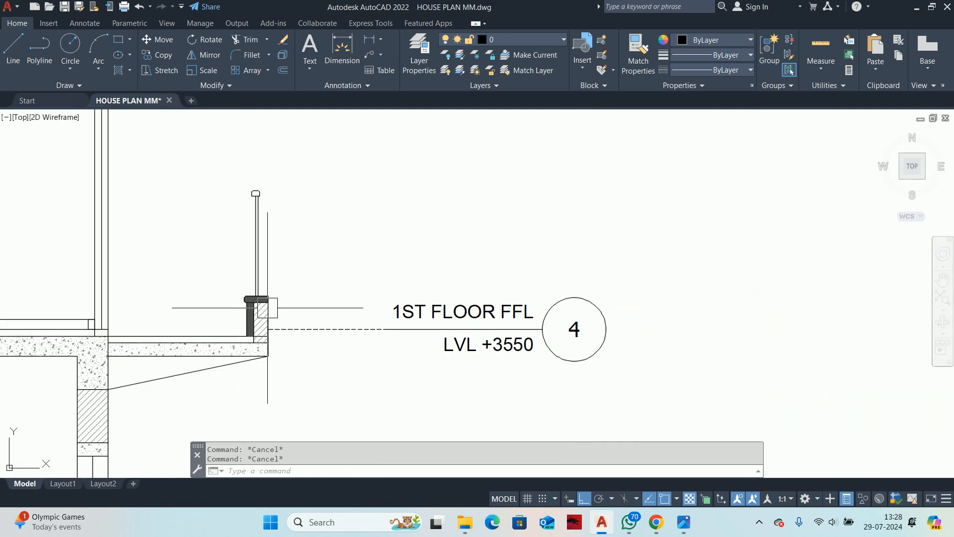
{"action": "type", "text": "XL"}
{"action": "key", "text": "Return"}
{"action": "type", "text": "H"}
{"action": "key", "text": "Return"}
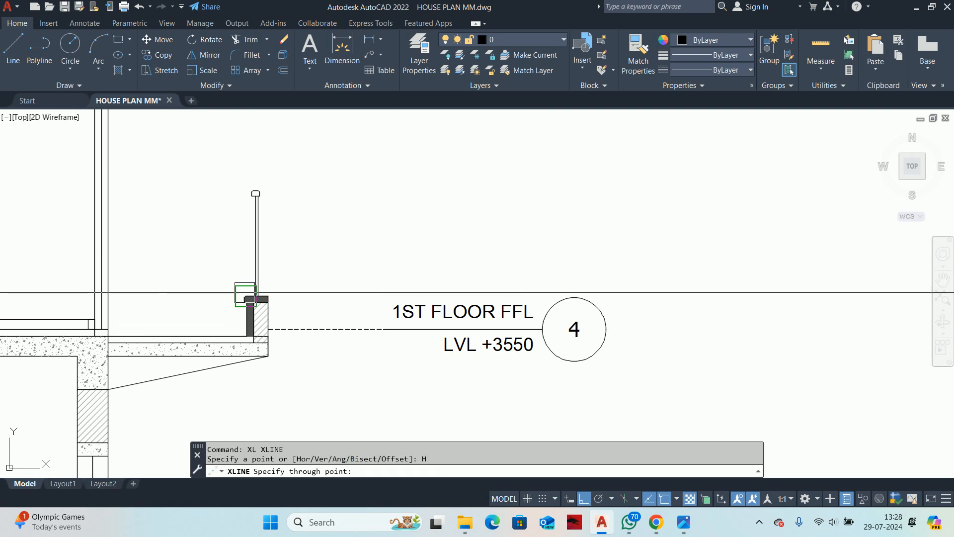
{"action": "scroll", "coordinate": [248, 298], "scroll_direction": "up", "scroll_amount": 6}
{"action": "left_click", "coordinate": [336, 304]}
{"action": "key", "text": "Escape"}
{"action": "key", "text": "Escape"}
{"action": "scroll", "coordinate": [501, 283], "scroll_direction": "down", "scroll_amount": 6}
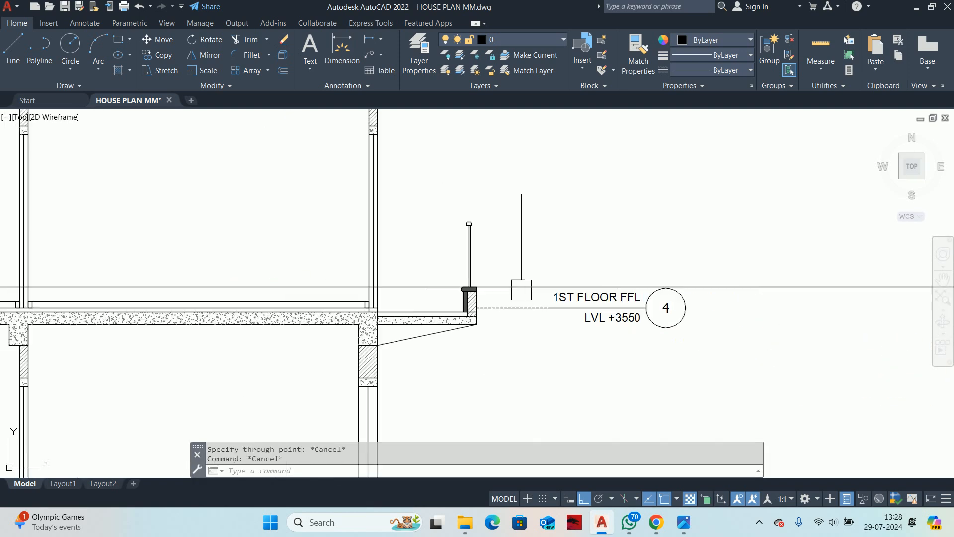
Step: Trim the door projection lines below the parapet line, and the parapet line outside the balcony's two edge lines
{"action": "middle_click_drag", "start_coordinate": [667, 293], "coordinate": [2, 244]}
{"action": "scroll", "coordinate": [2, 244], "scroll_direction": "down", "scroll_amount": 3}
{"action": "scroll", "coordinate": [181, 249], "scroll_direction": "up", "scroll_amount": 5}
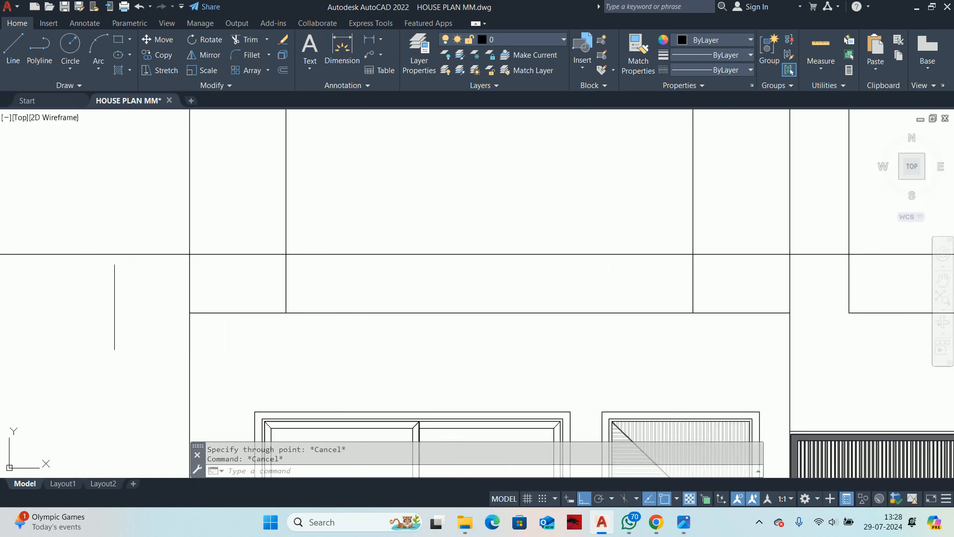
{"action": "type", "text": "TR"}
{"action": "key", "text": "Return"}
{"action": "middle_click_drag", "start_coordinate": [287, 280], "coordinate": [215, 302]}
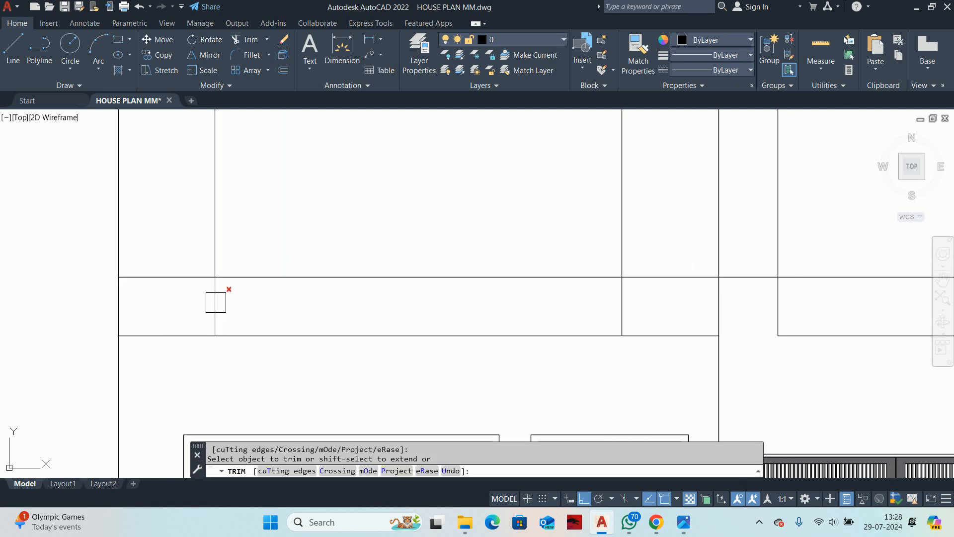
{"action": "left_click", "coordinate": [627, 308]}
{"action": "middle_click_drag", "start_coordinate": [551, 304], "coordinate": [221, 310]}
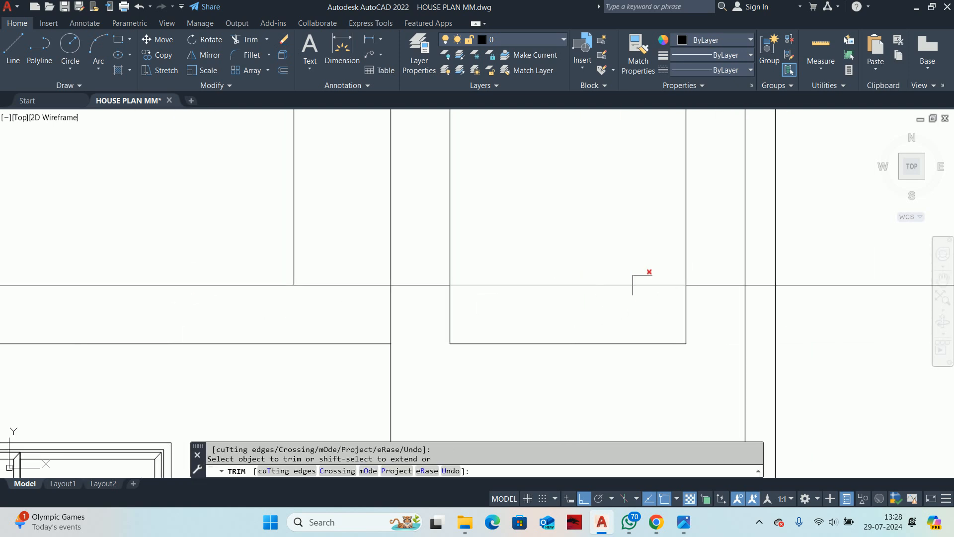
{"action": "scroll", "coordinate": [598, 292], "scroll_direction": "up", "scroll_amount": 2}
{"action": "mouse_move", "coordinate": [555, 313]}
{"action": "middle_mouse_down"}
{"action": "mouse_move", "coordinate": [603, 344]}
{"action": "mouse_move", "coordinate": [946, 323]}
{"action": "middle_mouse_up"}
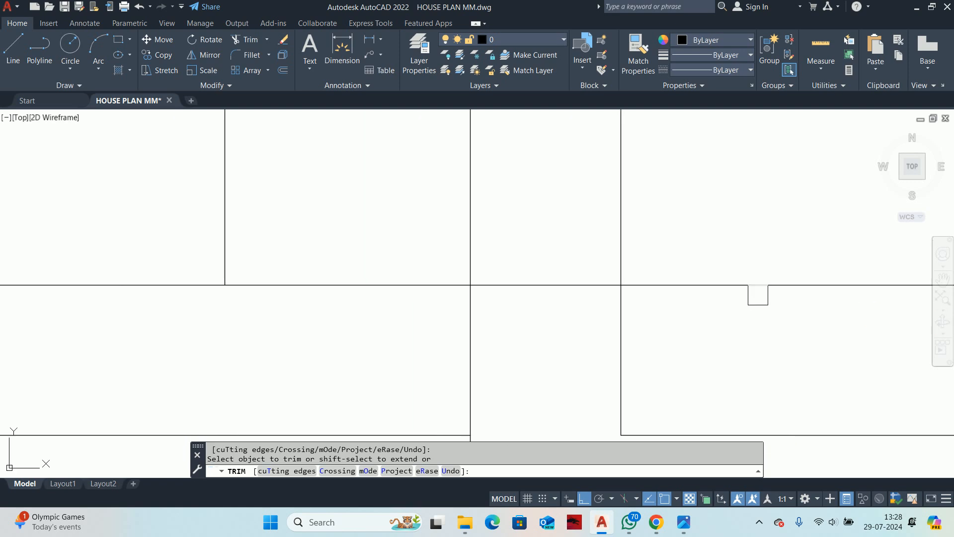
{"action": "scroll", "coordinate": [504, 293], "scroll_direction": "down", "scroll_amount": 4}
{"action": "middle_click_drag", "start_coordinate": [504, 292], "coordinate": [658, 282]}
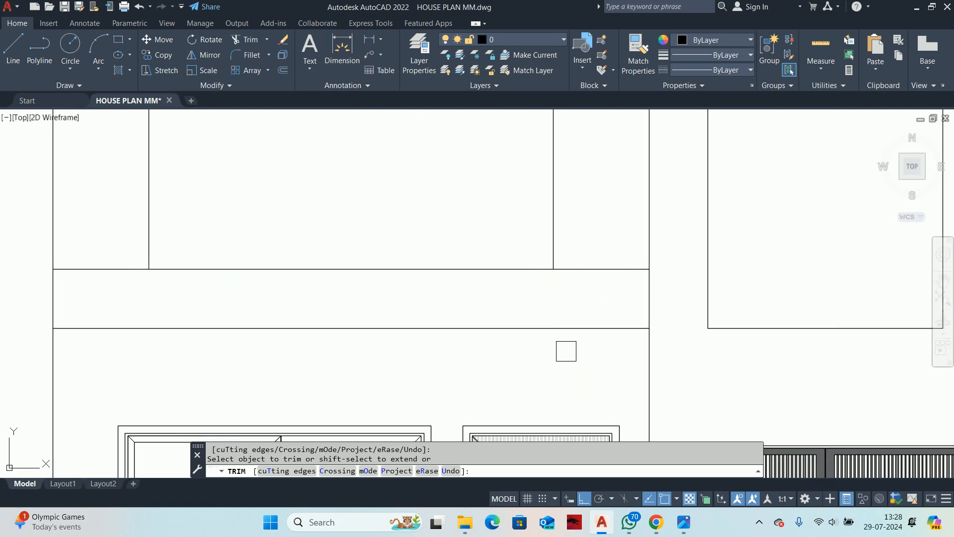
{"action": "scroll", "coordinate": [566, 351], "scroll_direction": "down", "scroll_amount": 3}
{"action": "middle_click_drag", "start_coordinate": [517, 362], "coordinate": [596, 355]}
{"action": "key", "text": "Escape"}
{"action": "key", "text": "Escape"}
{"action": "scroll", "coordinate": [512, 337], "scroll_direction": "down", "scroll_amount": 3}
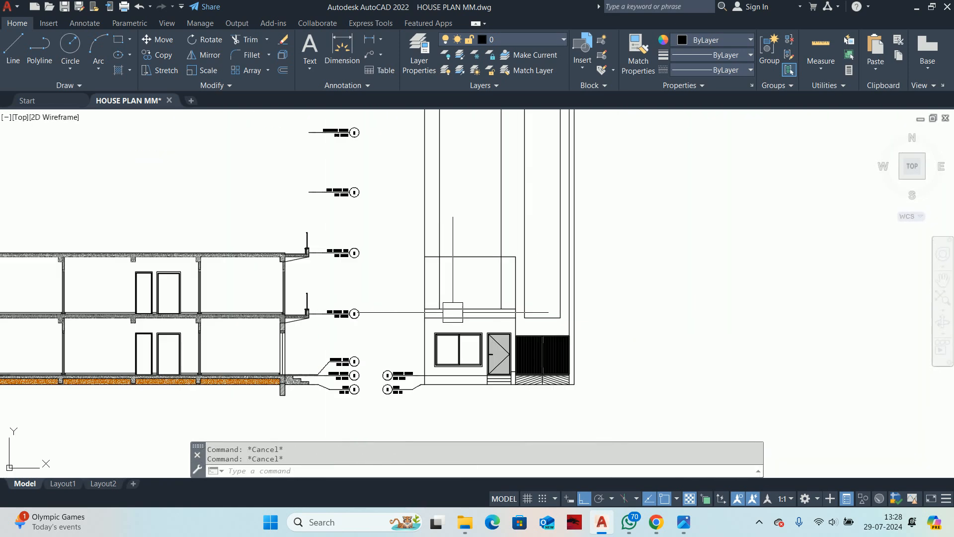
{"action": "scroll", "coordinate": [298, 320], "scroll_direction": "up", "scroll_amount": 9}
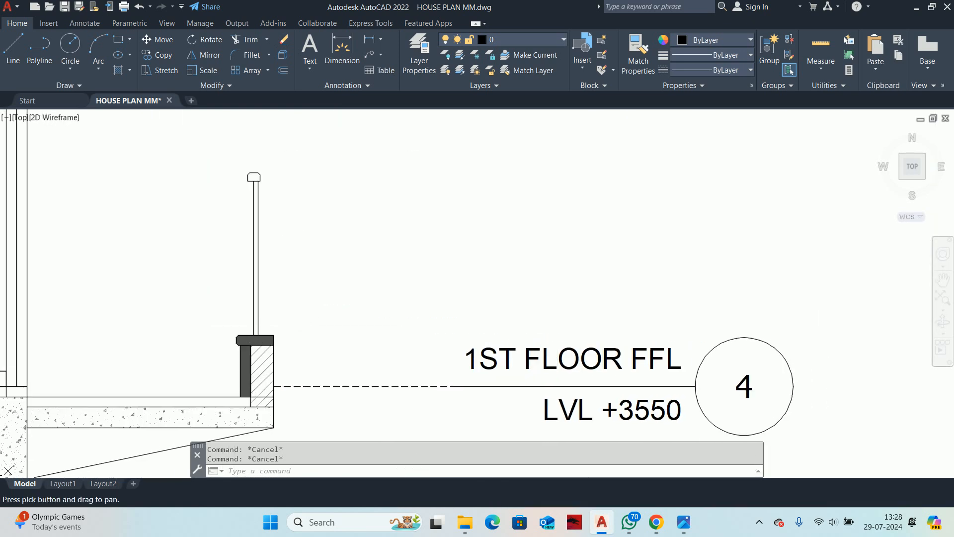
{"action": "scroll", "coordinate": [263, 336], "scroll_direction": "down", "scroll_amount": 8}
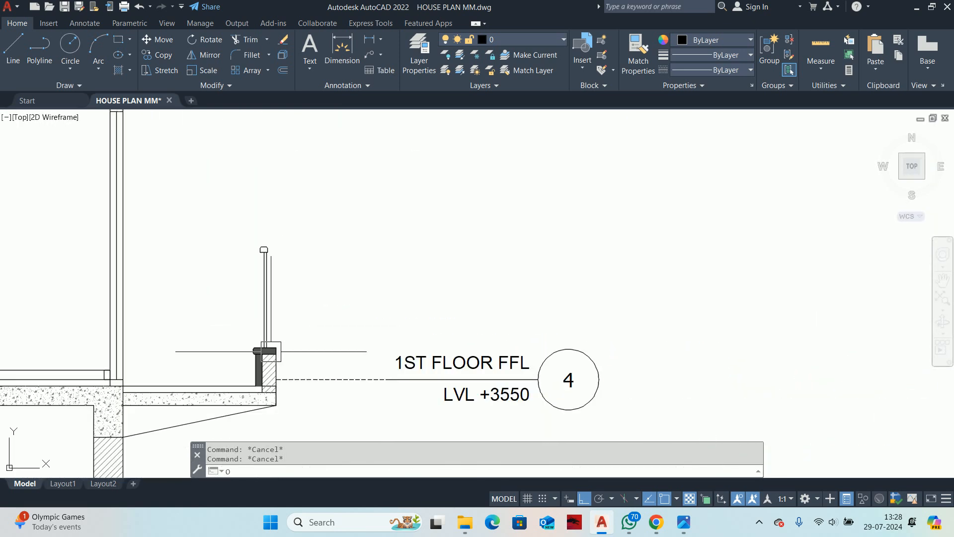
{"action": "middle_click_drag", "start_coordinate": [671, 323], "coordinate": [516, 326]}
{"action": "key", "text": "Escape"}
{"action": "scroll", "coordinate": [500, 308], "scroll_direction": "up", "scroll_amount": 1}
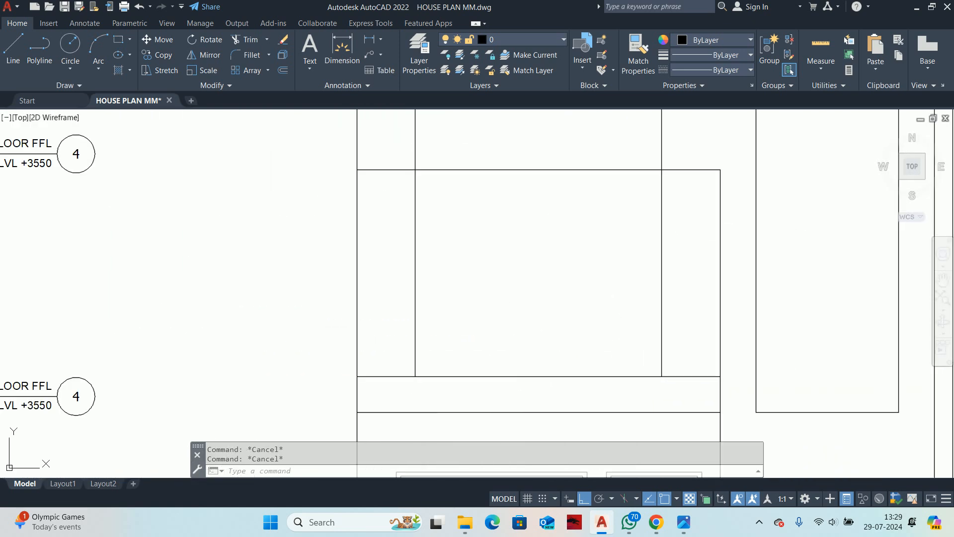
{"action": "scroll", "coordinate": [499, 308], "scroll_direction": "down", "scroll_amount": 2}
Step: Draw a horizontal construction line through the underside of the lintel above the first floor balcony door in the section
{"action": "type", "text": "XL"}
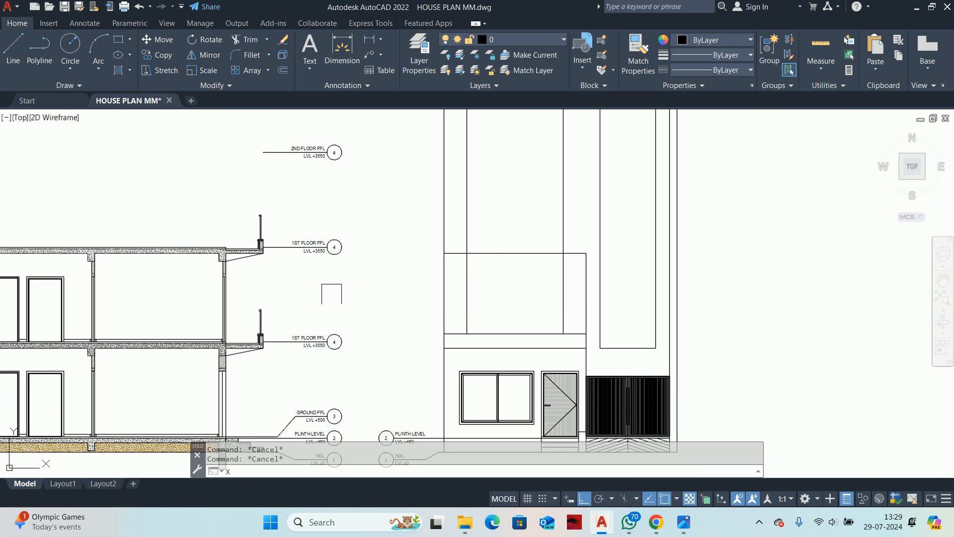
{"action": "key", "text": "Return"}
{"action": "type", "text": "H"}
{"action": "key", "text": "Return"}
{"action": "scroll", "coordinate": [236, 293], "scroll_direction": "up", "scroll_amount": 3}
{"action": "scroll", "coordinate": [154, 235], "scroll_direction": "up", "scroll_amount": 2}
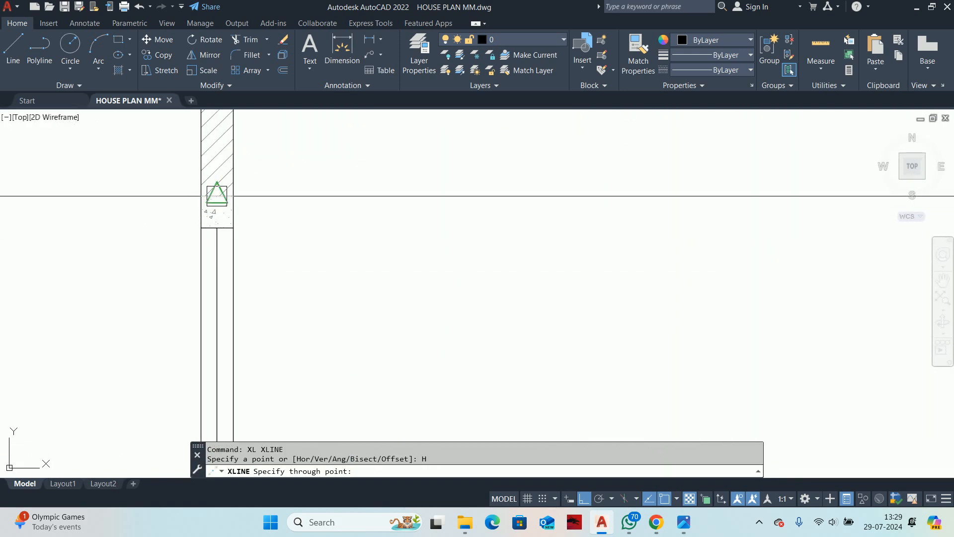
{"action": "left_click", "coordinate": [232, 226]}
{"action": "scroll", "coordinate": [368, 265], "scroll_direction": "down", "scroll_amount": 3}
{"action": "key", "text": "Escape"}
Step: Trim the lintel line and the two door projection lines to their corners, leaving only the balcony door outline
{"action": "scroll", "coordinate": [379, 274], "scroll_direction": "down", "scroll_amount": 3}
{"action": "scroll", "coordinate": [547, 299], "scroll_direction": "up", "scroll_amount": 3}
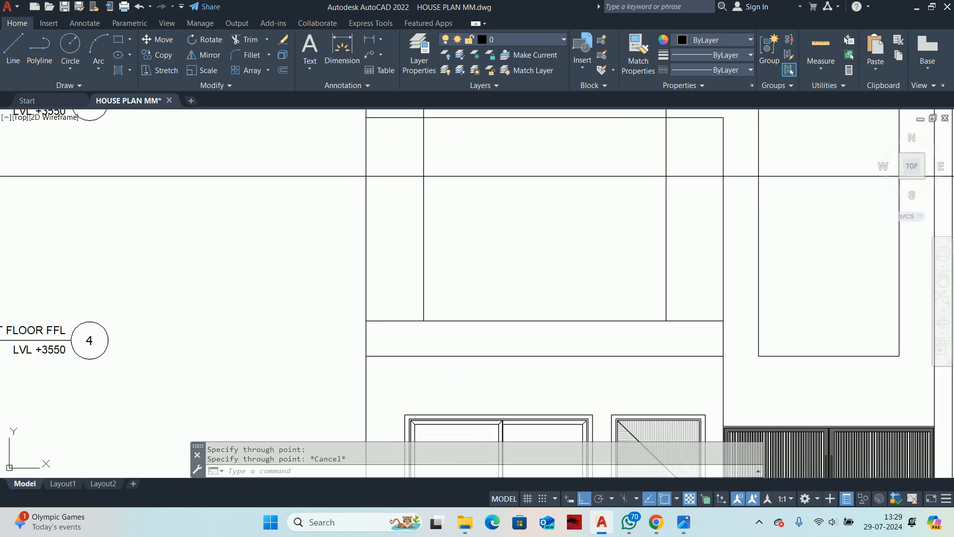
{"action": "scroll", "coordinate": [598, 183], "scroll_direction": "up", "scroll_amount": 2}
{"action": "middle_click_drag", "start_coordinate": [429, 233], "coordinate": [375, 285]}
{"action": "key", "text": "Escape"}
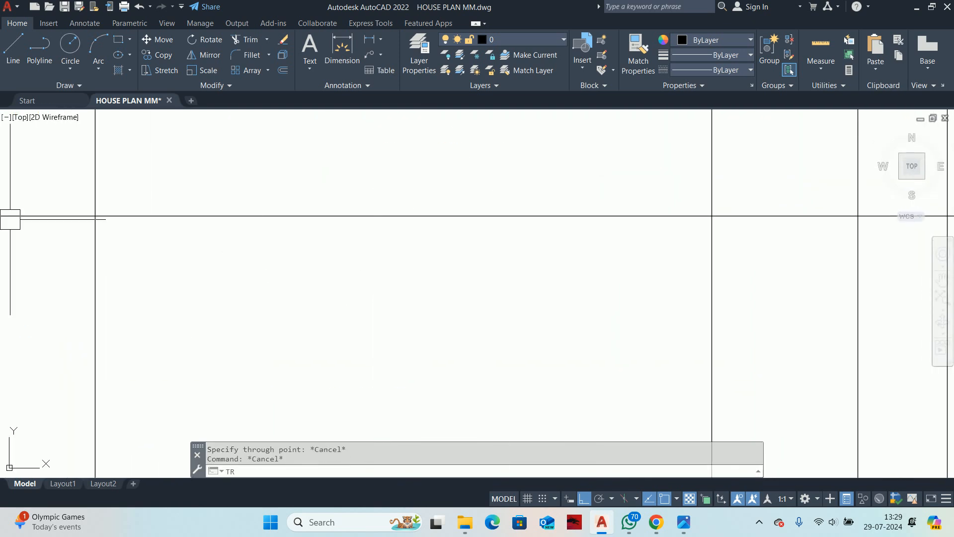
{"action": "type", "text": "TR"}
{"action": "key", "text": "Return"}
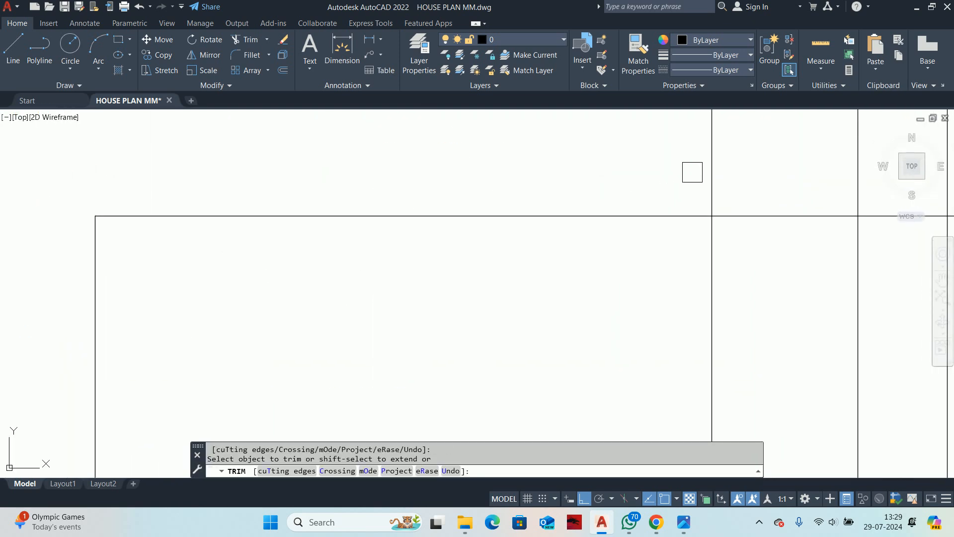
{"action": "mouse_move", "coordinate": [693, 172]}
{"action": "left_mouse_down"}
{"action": "mouse_move", "coordinate": [746, 191]}
{"action": "mouse_move", "coordinate": [764, 219]}
{"action": "left_mouse_up"}
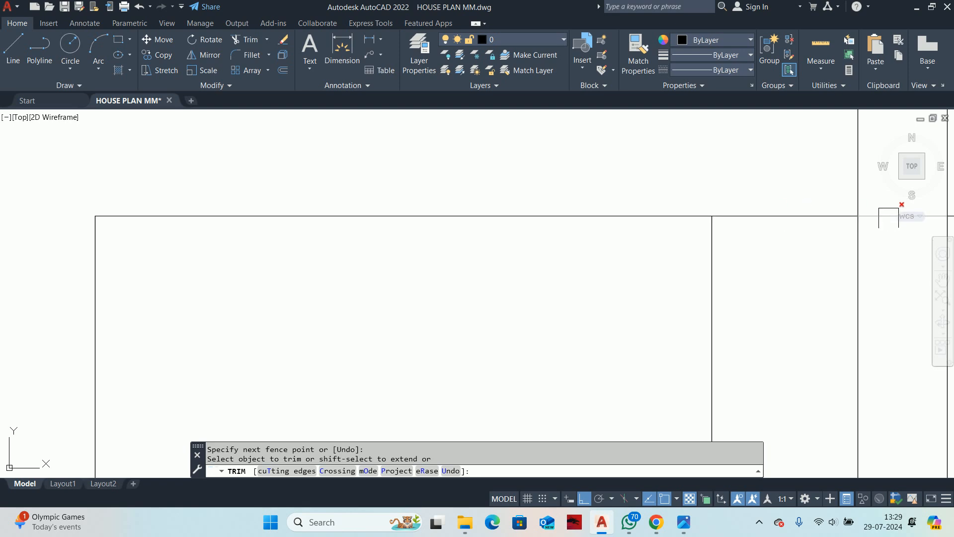
{"action": "scroll", "coordinate": [784, 234], "scroll_direction": "up", "scroll_amount": 2}
{"action": "middle_click_drag", "start_coordinate": [788, 246], "coordinate": [911, 330]}
{"action": "left_click", "coordinate": [809, 266]}
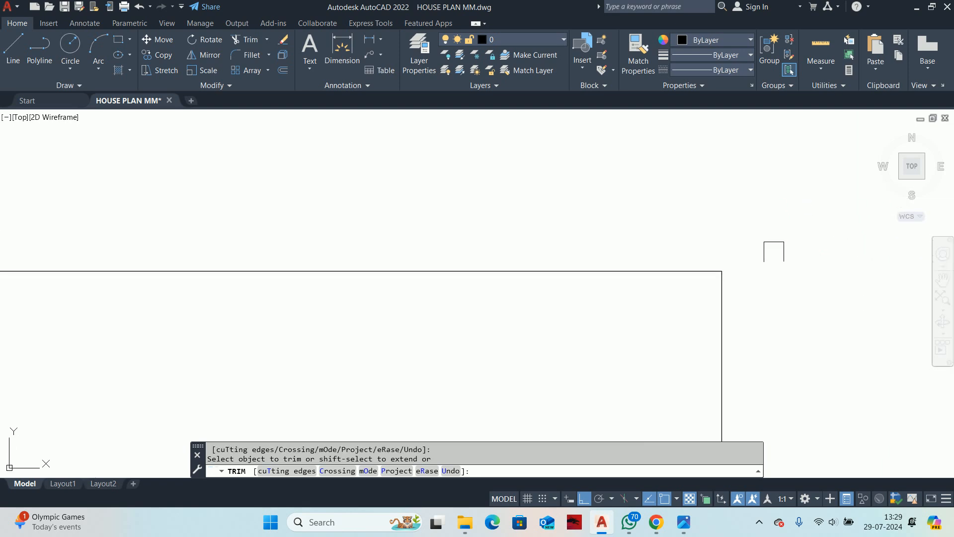
{"action": "scroll", "coordinate": [569, 174], "scroll_direction": "down", "scroll_amount": 5}
{"action": "key", "text": "Escape"}
{"action": "key", "text": "Escape"}
{"action": "key", "text": "Escape"}
{"action": "scroll", "coordinate": [501, 220], "scroll_direction": "down", "scroll_amount": 2}
{"action": "middle_click_drag", "start_coordinate": [498, 222], "coordinate": [489, 295]}
{"action": "type", "text": "l"}
{"action": "key", "text": "Return"}
{"action": "scroll", "coordinate": [498, 257], "scroll_direction": "up", "scroll_amount": 2}
{"action": "scroll", "coordinate": [499, 252], "scroll_direction": "down", "scroll_amount": 3}
{"action": "key", "text": "Escape"}
{"action": "key", "text": "Escape"}
{"action": "type", "text": "x"}
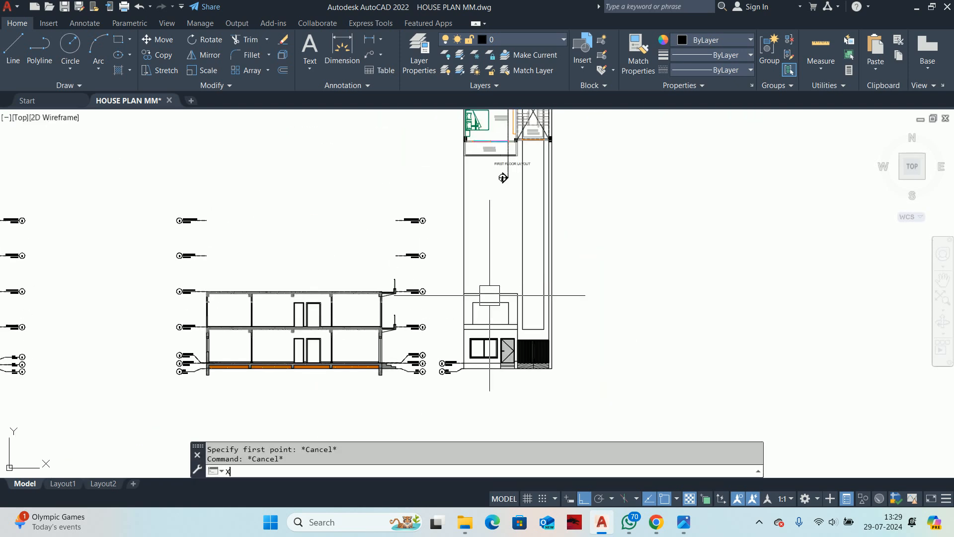
{"action": "key", "text": "Escape"}
Step: Join the two sides and the top line of the balcony door outline into one polyline
{"action": "type", "text": "j"}
{"action": "key", "text": "Return"}
{"action": "scroll", "coordinate": [477, 297], "scroll_direction": "up", "scroll_amount": 4}
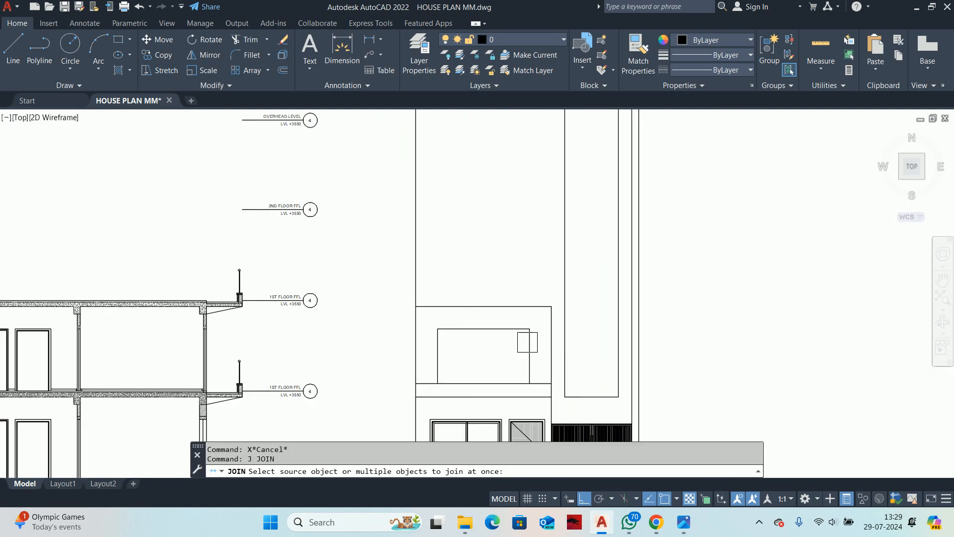
{"action": "scroll", "coordinate": [527, 342], "scroll_direction": "up", "scroll_amount": 4}
{"action": "left_click", "coordinate": [553, 358]}
{"action": "left_click", "coordinate": [278, 279]}
{"action": "key", "text": "Return"}
{"action": "left_click", "coordinate": [394, 298]}
{"action": "left_click", "coordinate": [372, 302]}
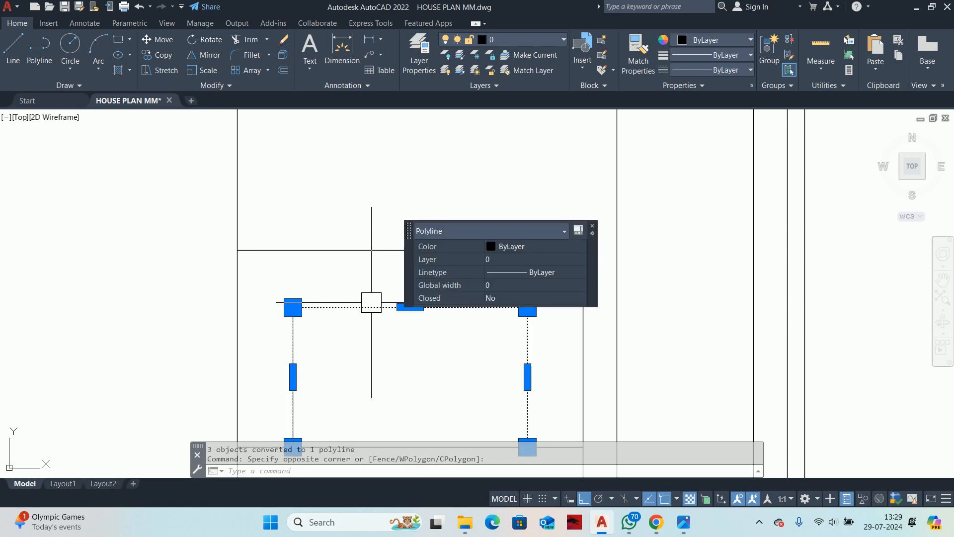
{"action": "key", "text": "Escape"}
{"action": "key", "text": "Escape"}
Step: Measure the width of the balcony sliding door's outer frame in the first floor layout with a linear dimension
{"action": "scroll", "coordinate": [371, 301], "scroll_direction": "down", "scroll_amount": 4}
{"action": "scroll", "coordinate": [371, 234], "scroll_direction": "down", "scroll_amount": 4}
{"action": "middle_click_drag", "start_coordinate": [391, 137], "coordinate": [424, 219]}
{"action": "scroll", "coordinate": [416, 191], "scroll_direction": "up", "scroll_amount": 6}
{"action": "scroll", "coordinate": [330, 175], "scroll_direction": "up", "scroll_amount": 6}
{"action": "mouse_move", "coordinate": [280, 183]}
{"action": "middle_mouse_down"}
{"action": "mouse_move", "coordinate": [258, 187]}
{"action": "mouse_move", "coordinate": [321, 290]}
{"action": "middle_mouse_up"}
{"action": "scroll", "coordinate": [300, 218], "scroll_direction": "up", "scroll_amount": 2}
{"action": "middle_click_drag", "start_coordinate": [302, 218], "coordinate": [292, 310]}
{"action": "type", "text": "li"}
{"action": "key", "text": "Return"}
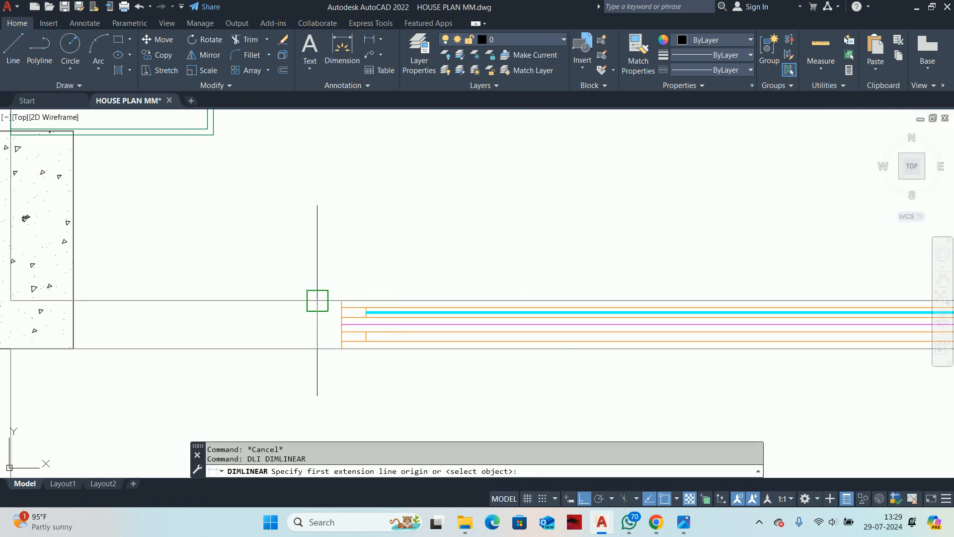
{"action": "left_click", "coordinate": [317, 301]}
{"action": "left_click", "coordinate": [341, 301]}
{"action": "scroll", "coordinate": [329, 255], "scroll_direction": "down", "scroll_amount": 2}
{"action": "key", "text": "Escape"}
{"action": "scroll", "coordinate": [429, 282], "scroll_direction": "down", "scroll_amount": 6}
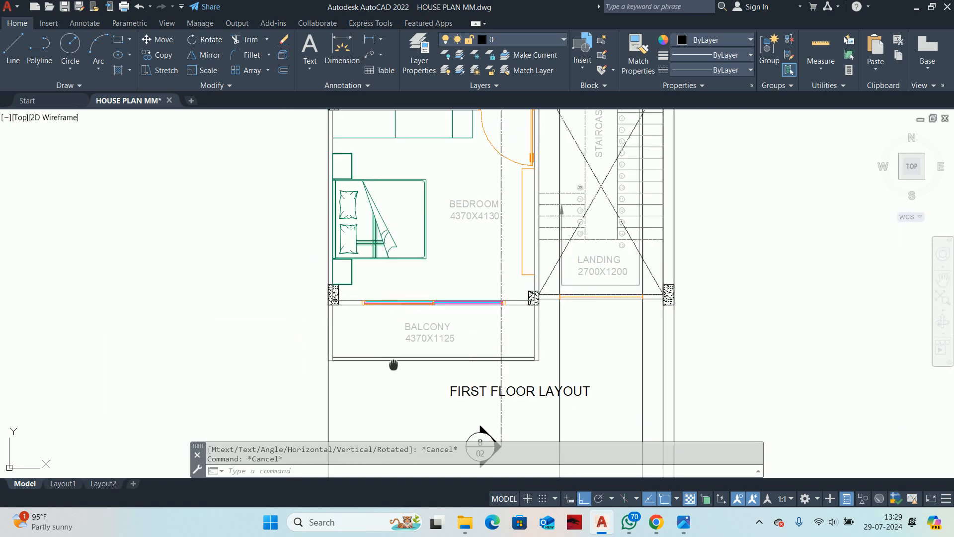
{"action": "middle_click_drag", "start_coordinate": [400, 358], "coordinate": [420, 188]}
{"action": "scroll", "coordinate": [433, 316], "scroll_direction": "up", "scroll_amount": 3}
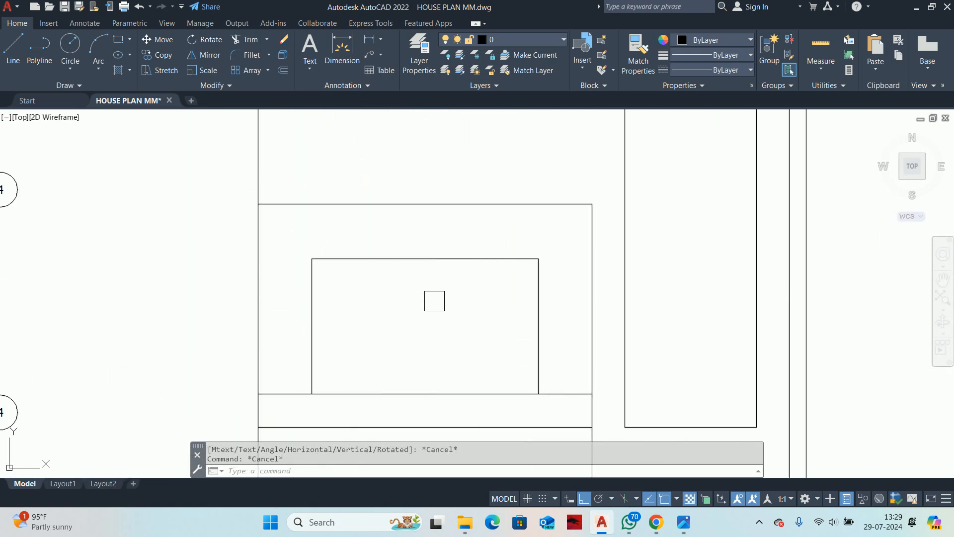
Step: Offset the balcony door outline 50 mm inward to form its frame
{"action": "key", "text": "Return"}
{"action": "type", "text": "50"}
{"action": "key", "text": "Return"}
{"action": "scroll", "coordinate": [428, 271], "scroll_direction": "up", "scroll_amount": 2}
{"action": "left_click", "coordinate": [426, 253]}
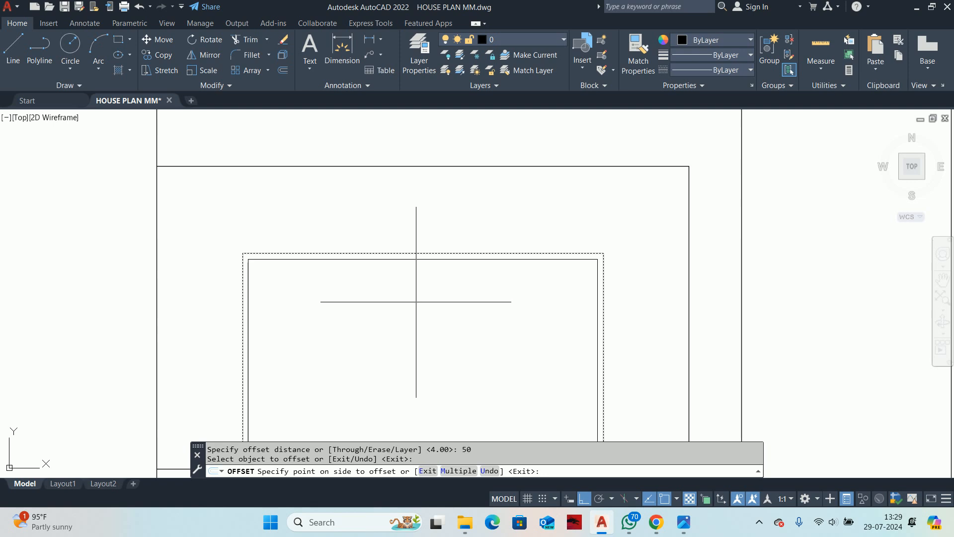
{"action": "left_click", "coordinate": [415, 300]}
{"action": "key", "text": "Return"}
{"action": "key", "text": "Escape"}
{"action": "scroll", "coordinate": [400, 320], "scroll_direction": "down", "scroll_amount": 4}
{"action": "key", "text": "Escape"}
Step: Draw a vertical centre line from the midpoint of the inner frame's top edge down to the balcony parapet line
{"action": "mouse_move", "coordinate": [399, 318]}
{"action": "middle_mouse_down"}
{"action": "mouse_move", "coordinate": [428, 277]}
{"action": "mouse_move", "coordinate": [431, 299]}
{"action": "middle_mouse_up"}
{"action": "type", "text": "l"}
{"action": "key", "text": "Return"}
{"action": "left_click", "coordinate": [441, 276]}
{"action": "scroll", "coordinate": [427, 363], "scroll_direction": "up", "scroll_amount": 1}
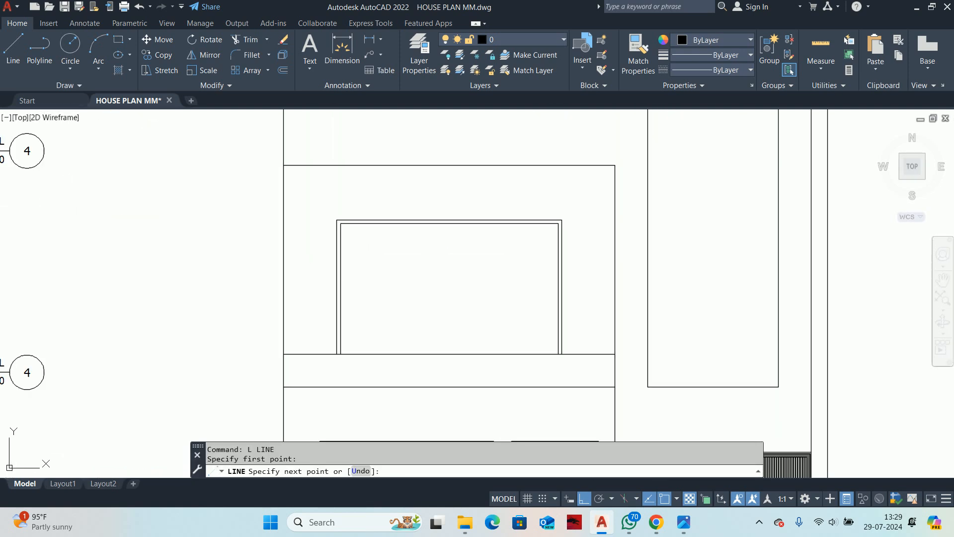
{"action": "left_click", "coordinate": [449, 354]}
{"action": "key", "text": "Escape"}
Step: Offset the balcony door's centre line 25 mm to its right
{"action": "type", "text": "o"}
{"action": "key", "text": "Return"}
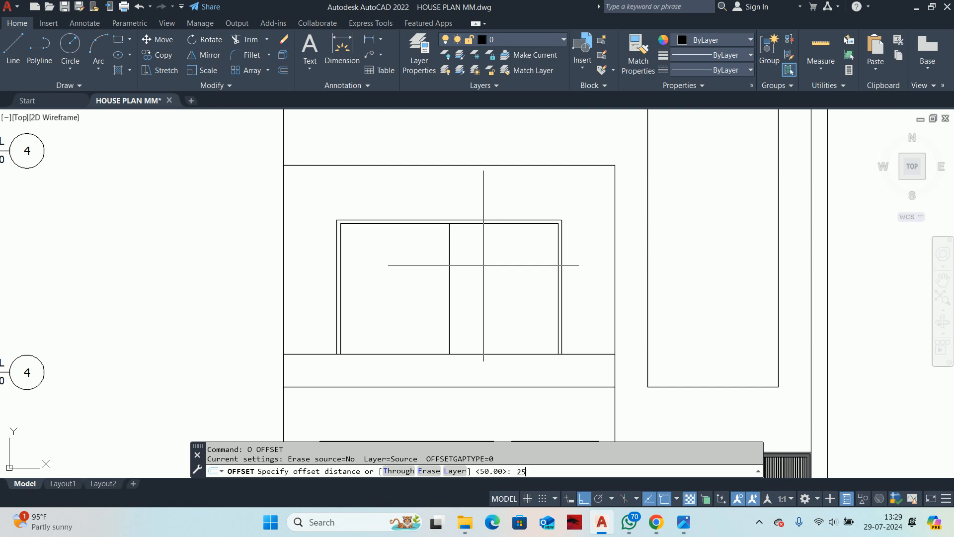
{"action": "key", "text": "Return"}
{"action": "left_click", "coordinate": [437, 273]}
{"action": "left_click", "coordinate": [449, 273]}
{"action": "left_click", "coordinate": [501, 263]}
{"action": "key", "text": "Escape"}
{"action": "key", "text": "Escape"}
{"action": "key", "text": "Escape"}
{"action": "scroll", "coordinate": [441, 235], "scroll_direction": "up", "scroll_amount": 3}
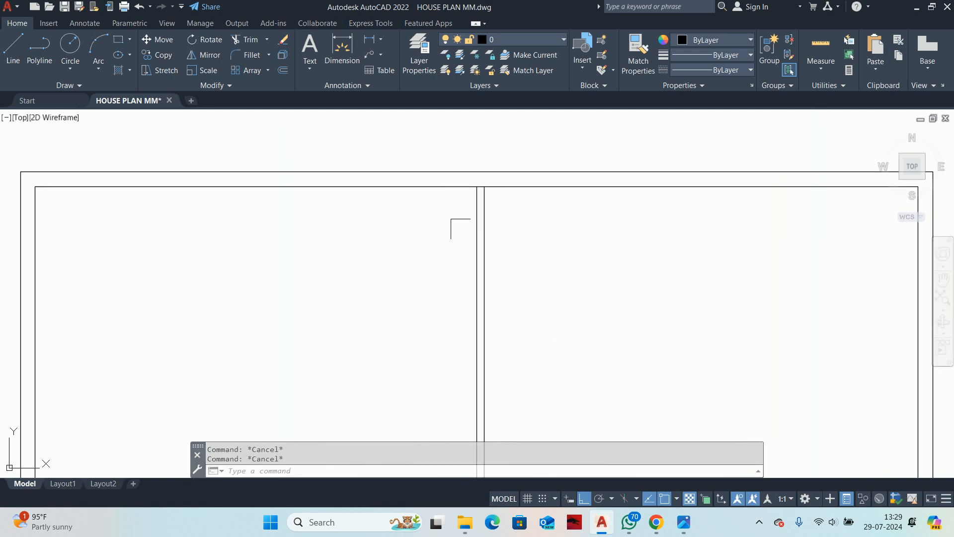
Step: Erase the original centre line of the balcony door, leaving only its offset copy as the panel divider
{"action": "left_click", "coordinate": [476, 218]}
{"action": "scroll", "coordinate": [472, 222], "scroll_direction": "down", "scroll_amount": 1}
{"action": "middle_click_drag", "start_coordinate": [472, 222], "coordinate": [449, 227]}
{"action": "scroll", "coordinate": [458, 227], "scroll_direction": "up", "scroll_amount": 2}
{"action": "key", "text": "Escape"}
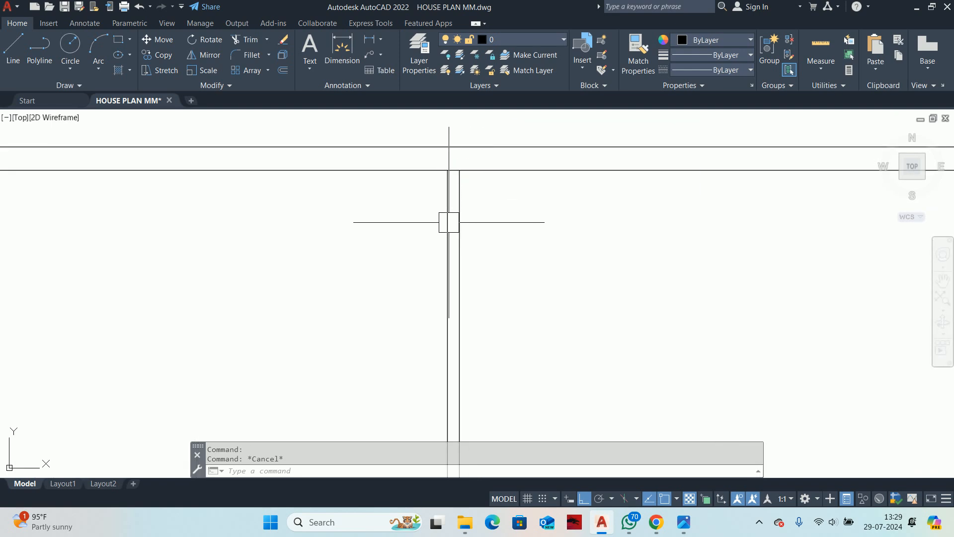
{"action": "left_click", "coordinate": [449, 231]}
{"action": "scroll", "coordinate": [435, 232], "scroll_direction": "down", "scroll_amount": 3}
{"action": "scroll", "coordinate": [447, 234], "scroll_direction": "down", "scroll_amount": 2}
{"action": "key", "text": "Delete"}
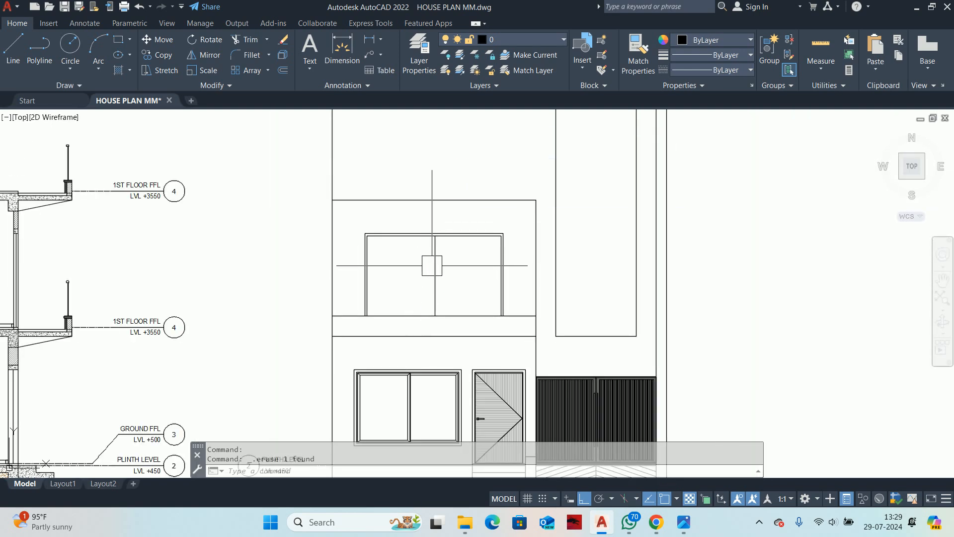
Step: Create closed polyline boundaries around the two door panel areas inside the inner frame
{"action": "type", "text": "BO"}
{"action": "key", "text": "Return"}
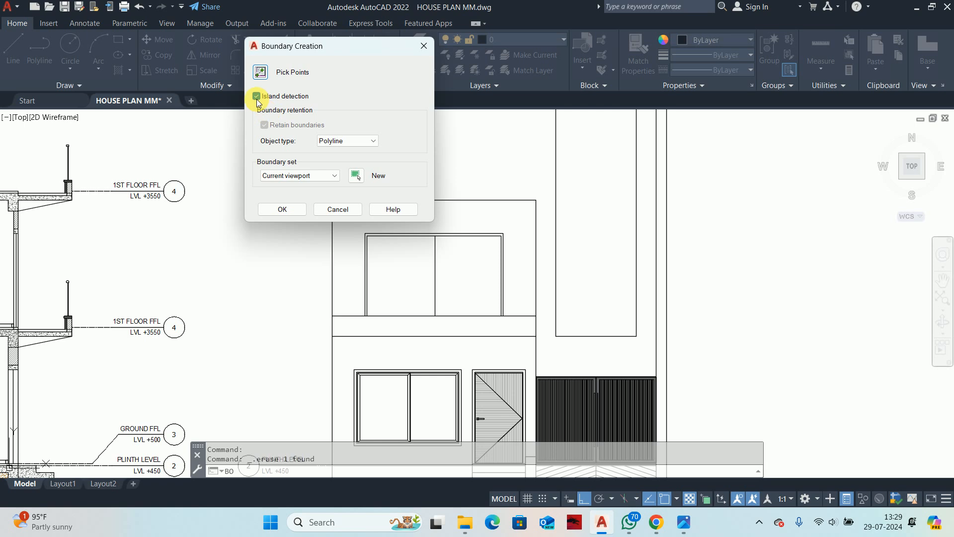
{"action": "left_click", "coordinate": [257, 75]}
{"action": "left_click", "coordinate": [405, 258]}
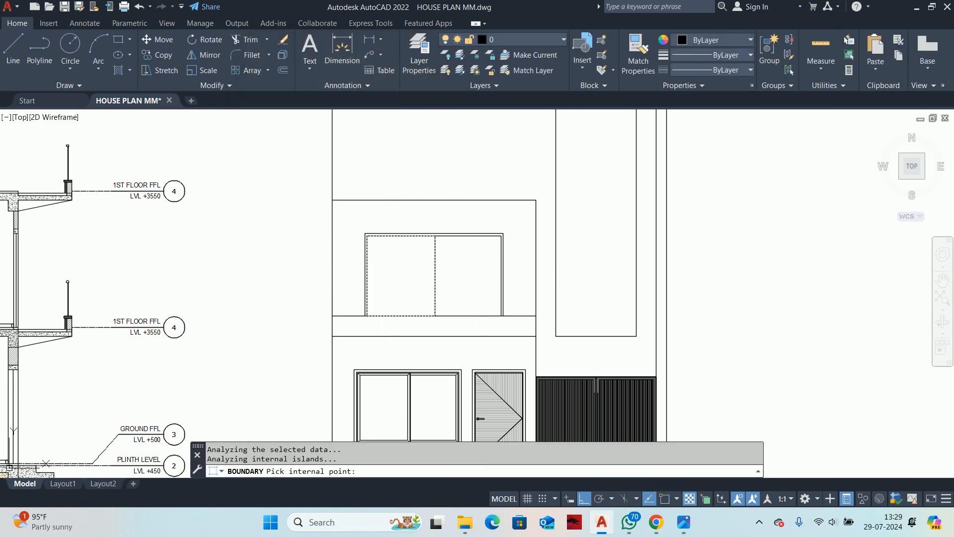
{"action": "key", "text": "Escape"}
{"action": "key", "text": "Escape"}
Step: Offset both sliding door panel outlines inward to match the 50 mm thickness of the outer frame
{"action": "type", "text": "O"}
{"action": "key", "text": "Return"}
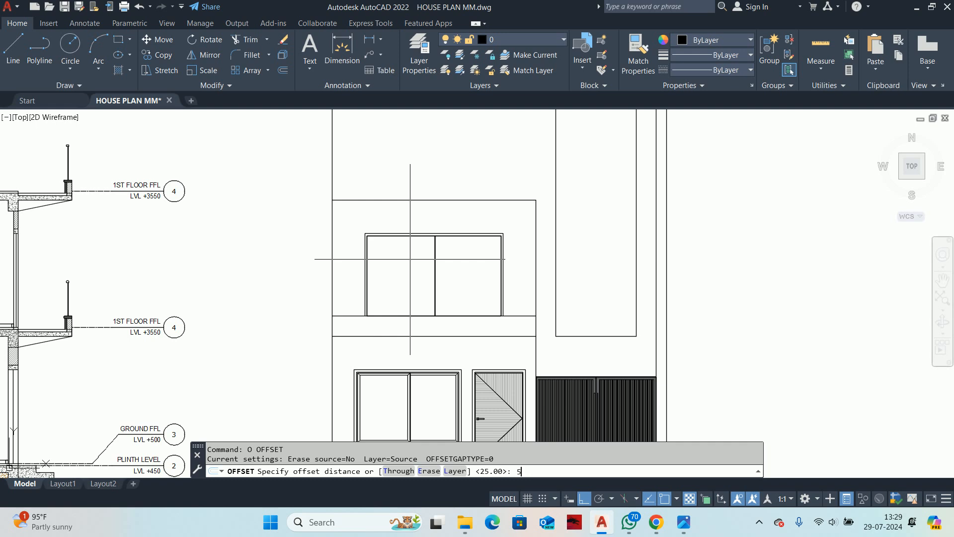
{"action": "key", "text": "Return"}
{"action": "scroll", "coordinate": [378, 229], "scroll_direction": "up", "scroll_amount": 5}
{"action": "left_click", "coordinate": [413, 254]}
{"action": "left_click", "coordinate": [401, 309]}
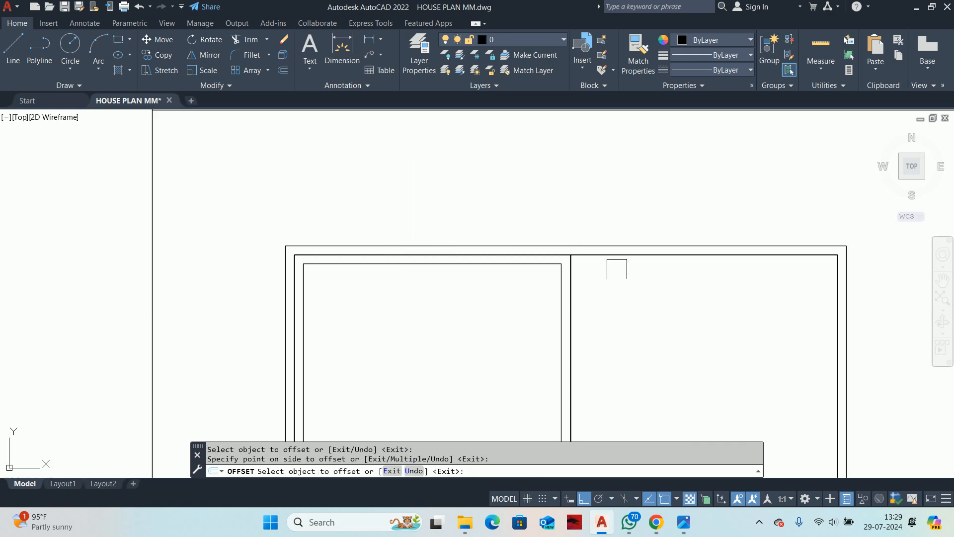
{"action": "left_click", "coordinate": [619, 255]}
{"action": "left_click", "coordinate": [598, 315]}
{"action": "key", "text": "Return"}
{"action": "middle_click_drag", "start_coordinate": [580, 349], "coordinate": [575, 234]}
Step: Stretch the left edge of the right panel's inner outline onto the dividing line between the panels
{"action": "key", "text": "Escape"}
{"action": "left_click", "coordinate": [564, 301]}
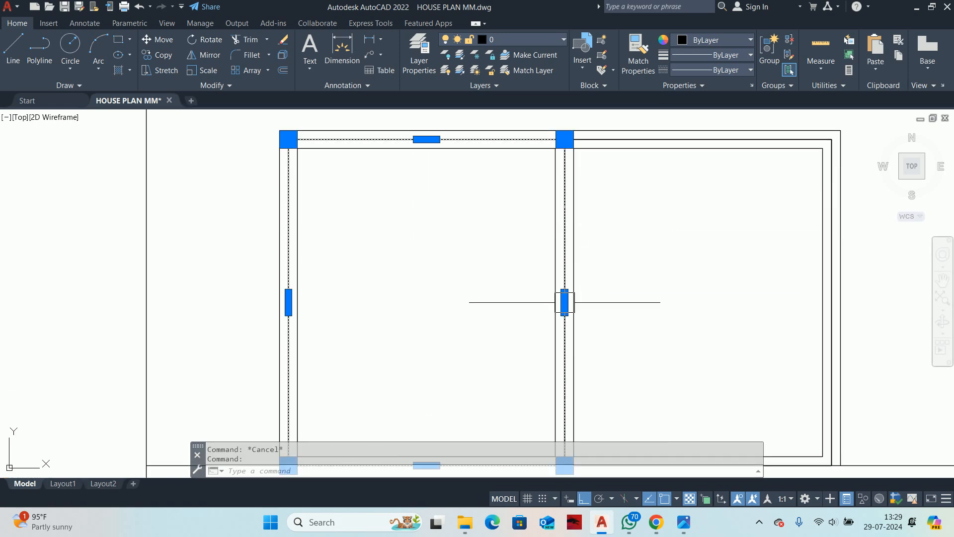
{"action": "key", "text": "Escape"}
{"action": "scroll", "coordinate": [570, 299], "scroll_direction": "up", "scroll_amount": 2}
{"action": "left_click", "coordinate": [587, 294]}
{"action": "left_click", "coordinate": [571, 299]}
{"action": "left_click", "coordinate": [576, 287]}
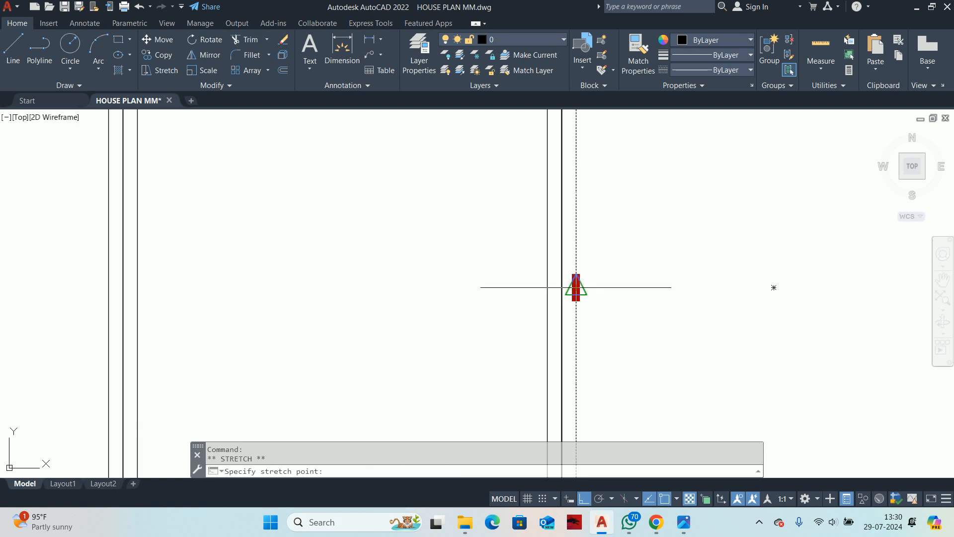
{"action": "key", "text": "Escape"}
{"action": "key", "text": "Escape"}
{"action": "scroll", "coordinate": [562, 278], "scroll_direction": "down", "scroll_amount": 6}
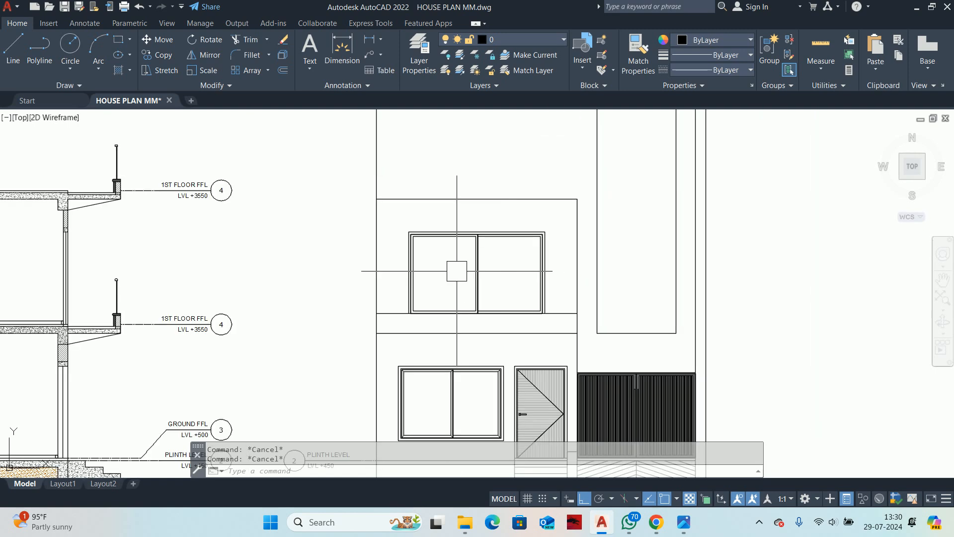
Step: Stretch the bottom edge of the left panel's inner outline down to the top line of the balcony parapet
{"action": "scroll", "coordinate": [566, 236], "scroll_direction": "up", "scroll_amount": 4}
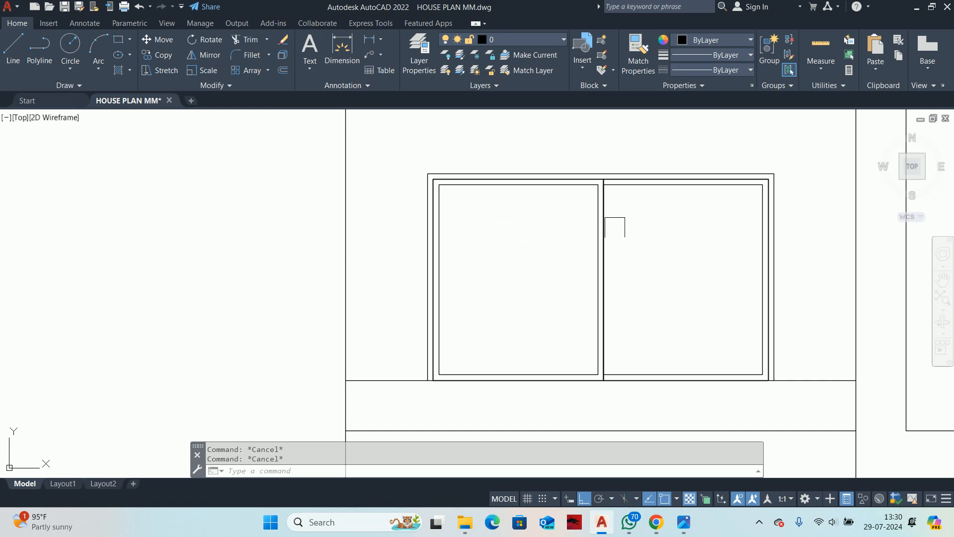
{"action": "scroll", "coordinate": [615, 227], "scroll_direction": "down", "scroll_amount": 4}
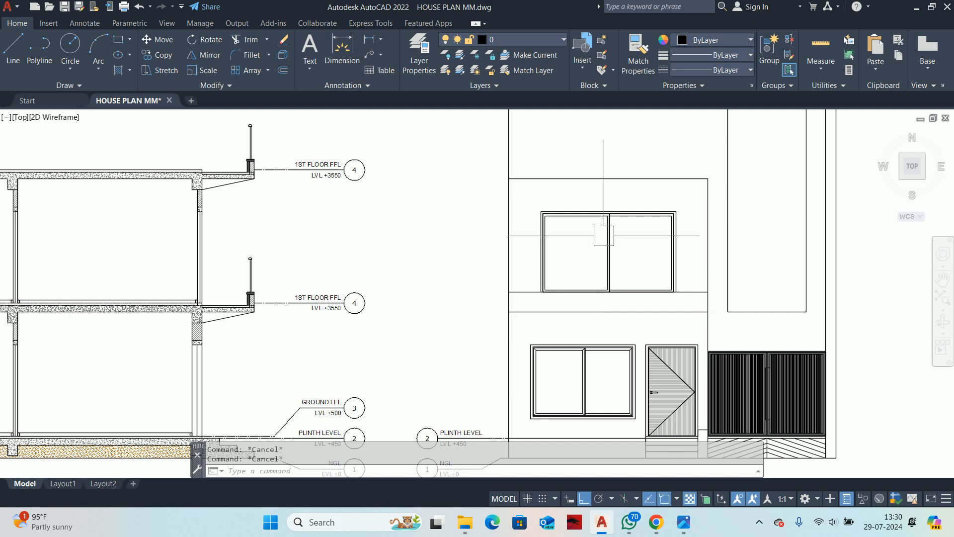
{"action": "scroll", "coordinate": [604, 235], "scroll_direction": "up", "scroll_amount": 8}
{"action": "left_click", "coordinate": [520, 353]}
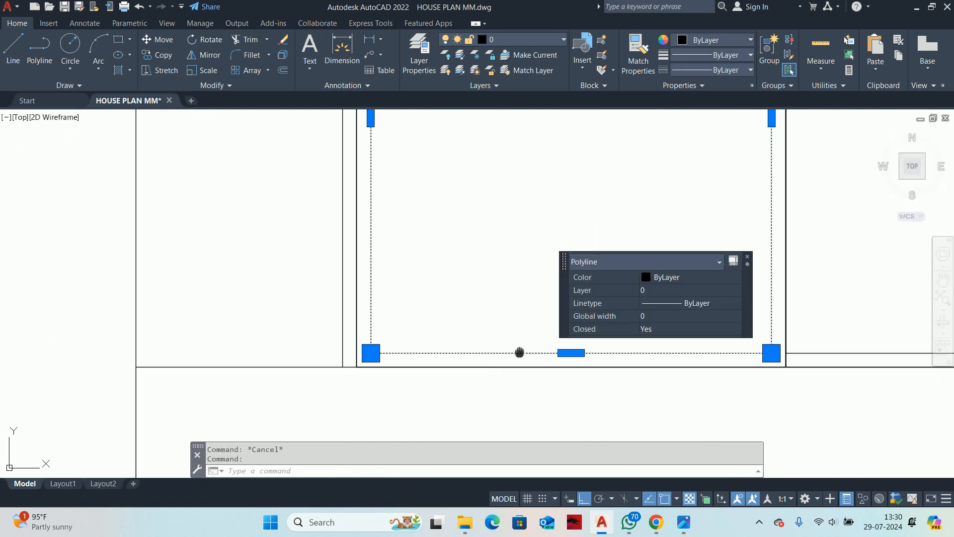
{"action": "middle_click_drag", "start_coordinate": [520, 352], "coordinate": [415, 246]}
{"action": "scroll", "coordinate": [403, 228], "scroll_direction": "down", "scroll_amount": 4}
{"action": "key", "text": "Escape"}
{"action": "scroll", "coordinate": [400, 295], "scroll_direction": "up", "scroll_amount": 5}
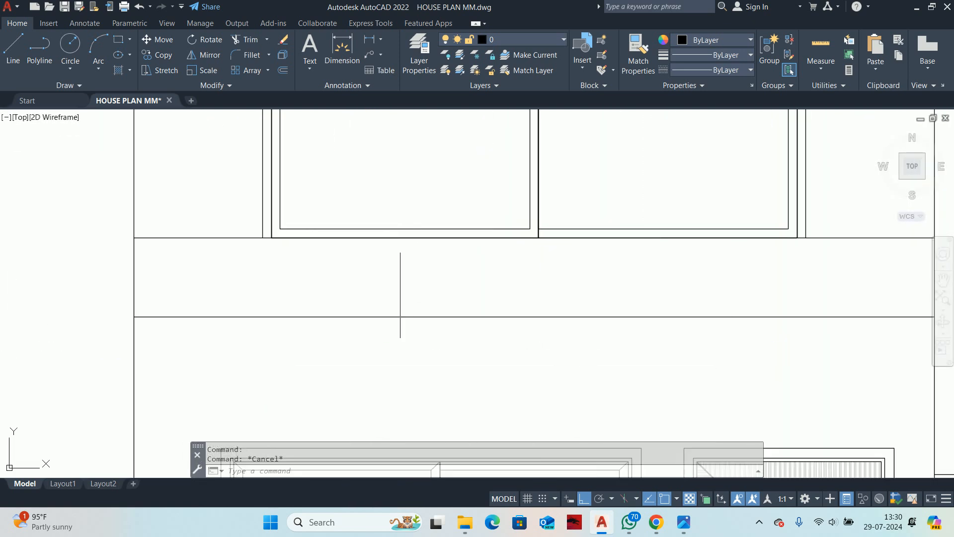
{"action": "left_click", "coordinate": [404, 229]}
{"action": "left_click", "coordinate": [405, 229]}
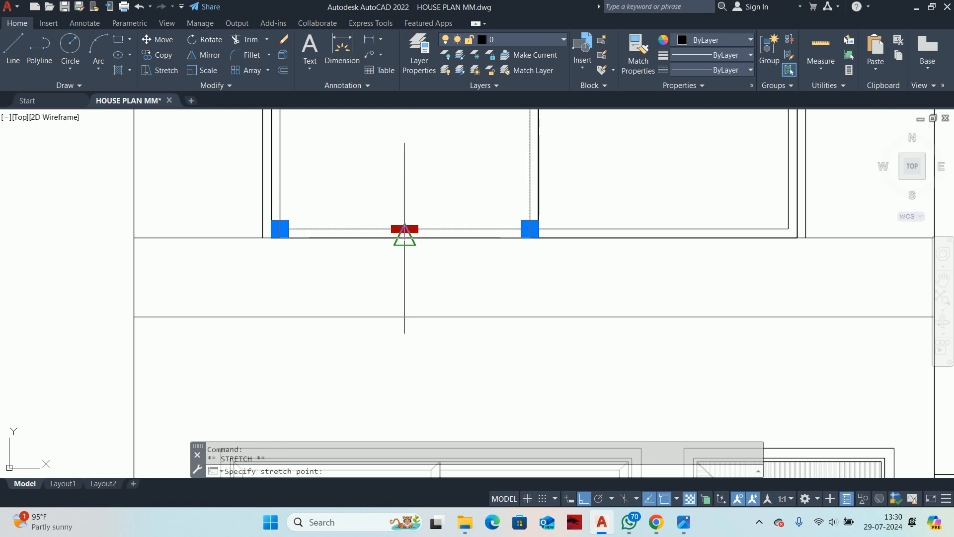
{"action": "left_click", "coordinate": [405, 238]}
Step: Stretch the bottom edge of the right panel's inner outline down to the top line of the balcony parapet
{"action": "middle_click_drag", "start_coordinate": [497, 267], "coordinate": [338, 302]}
{"action": "key", "text": "Escape"}
{"action": "key", "text": "Escape"}
{"action": "left_click", "coordinate": [529, 265]}
{"action": "scroll", "coordinate": [518, 265], "scroll_direction": "up", "scroll_amount": 1}
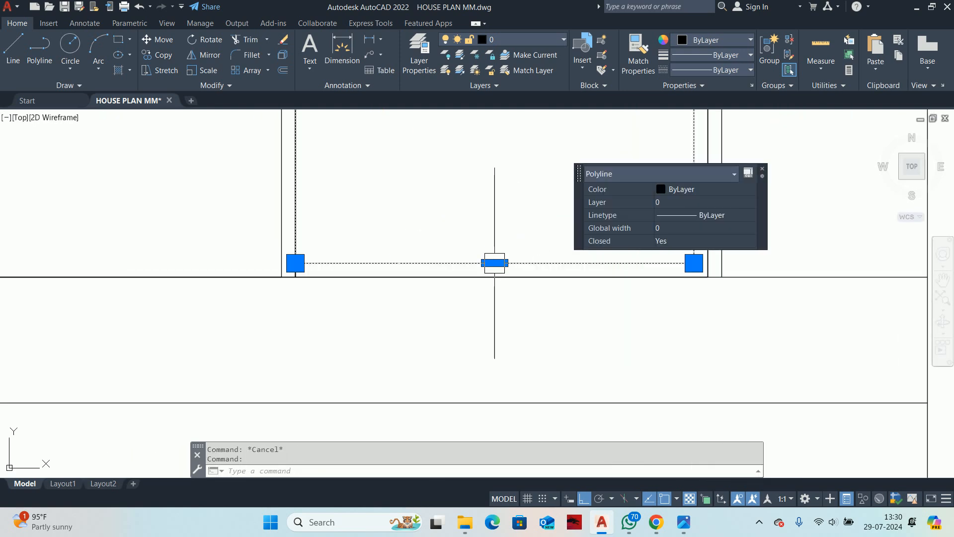
{"action": "left_click", "coordinate": [495, 263]}
{"action": "key", "text": "Escape"}
{"action": "key", "text": "Escape"}
{"action": "scroll", "coordinate": [632, 292], "scroll_direction": "down", "scroll_amount": 5}
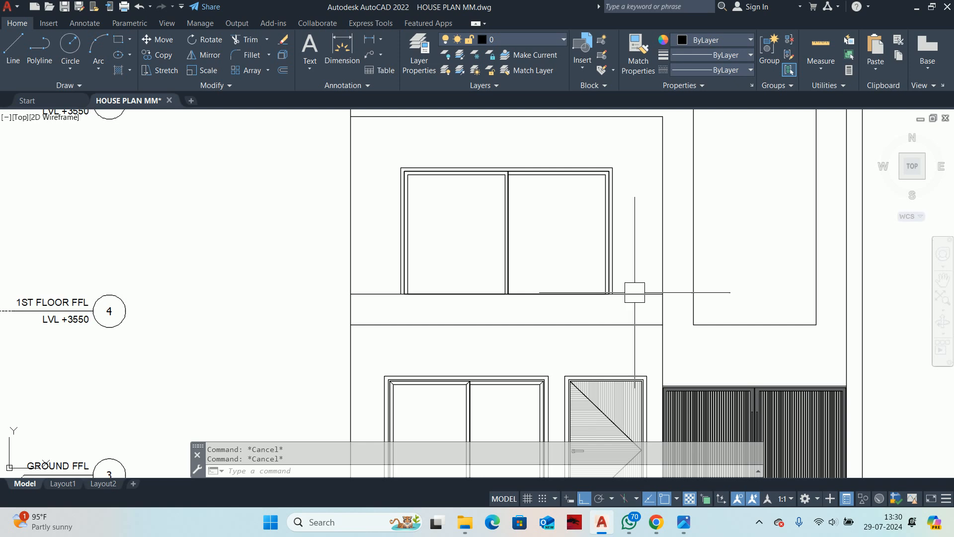
{"action": "scroll", "coordinate": [375, 278], "scroll_direction": "up", "scroll_amount": 4}
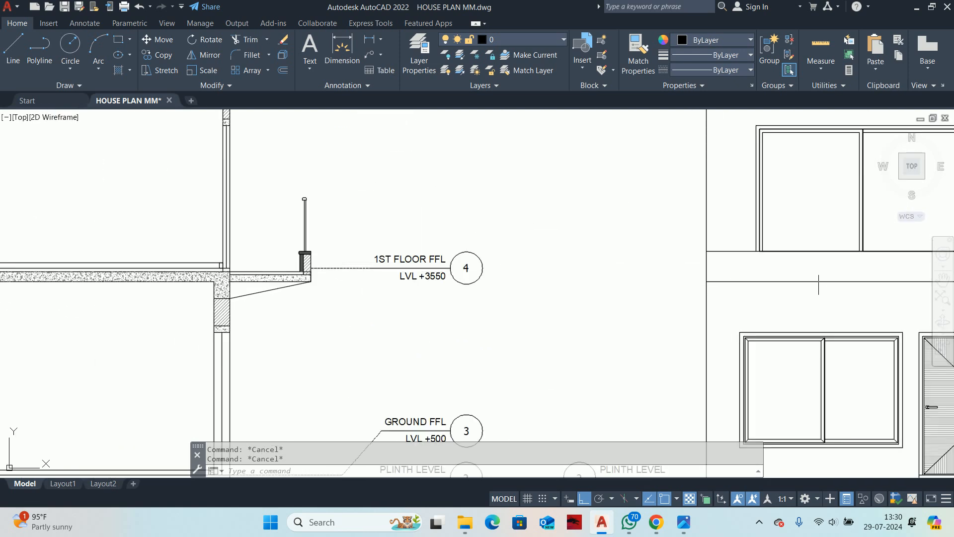
{"action": "middle_click_drag", "start_coordinate": [819, 285], "coordinate": [524, 271]}
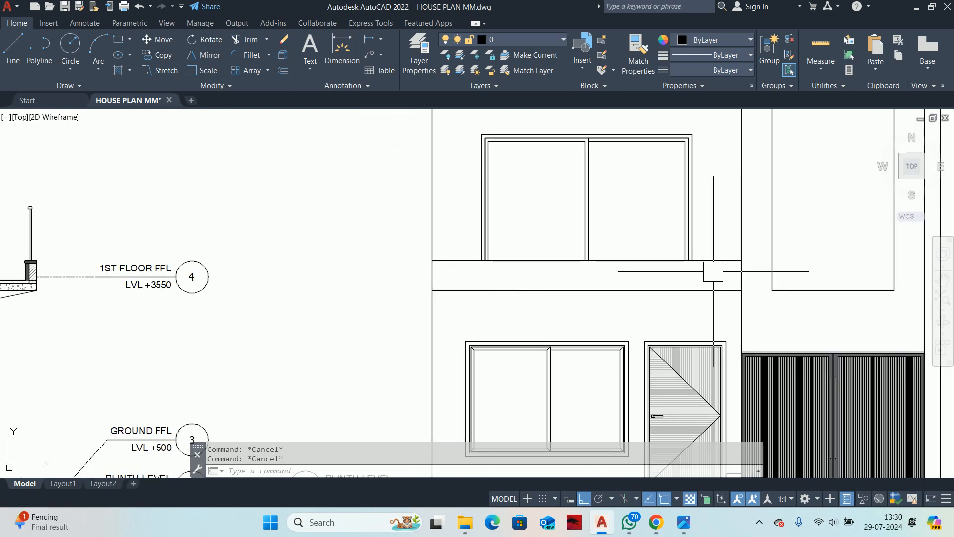
{"action": "middle_click_drag", "start_coordinate": [468, 260], "coordinate": [471, 296]}
{"action": "scroll", "coordinate": [470, 296], "scroll_direction": "up", "scroll_amount": 2}
{"action": "middle_click_drag", "start_coordinate": [643, 299], "coordinate": [722, 300]}
{"action": "middle_click_drag", "start_coordinate": [26, 253], "coordinate": [519, 260]}
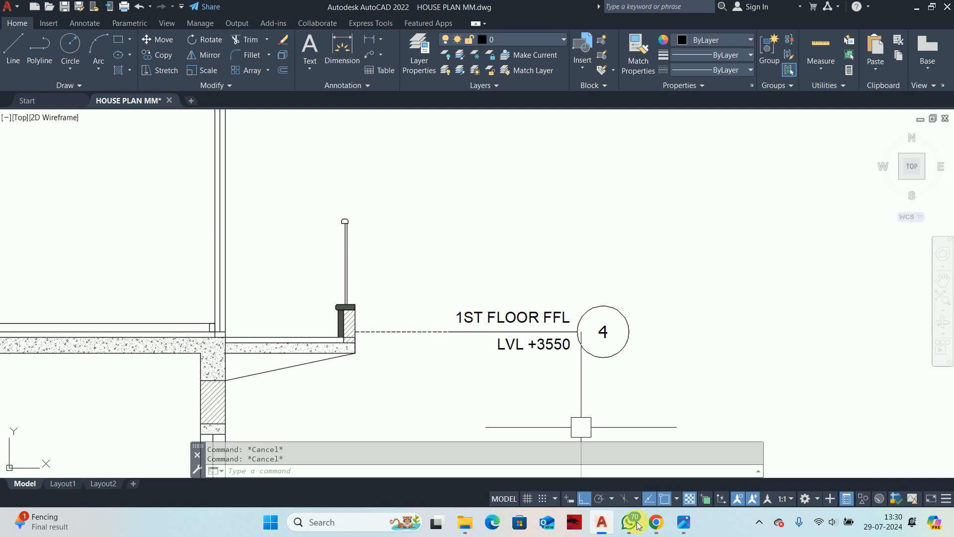
Step: Switch to Pinterest in Chrome and search for METAL RAILING
{"action": "left_click", "coordinate": [655, 521]}
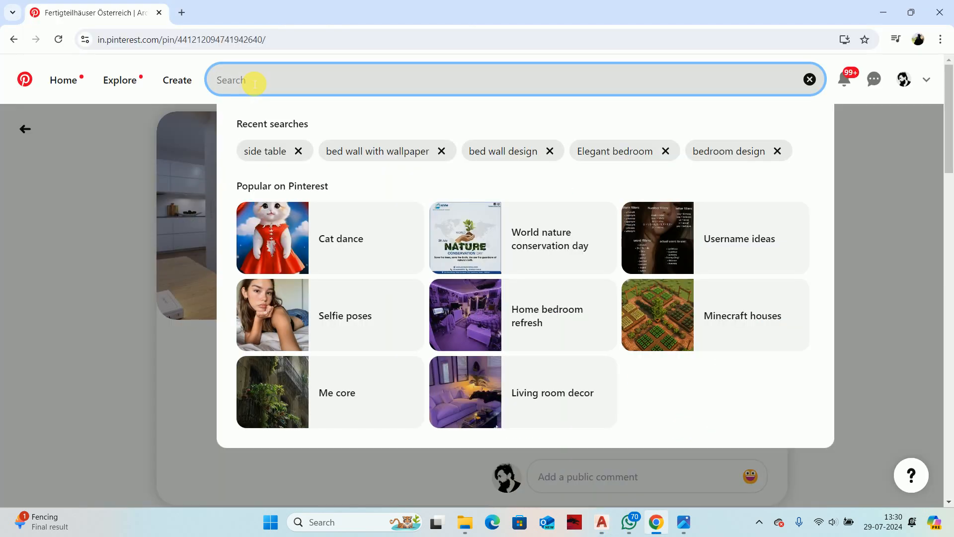
{"action": "type", "text": "META"}
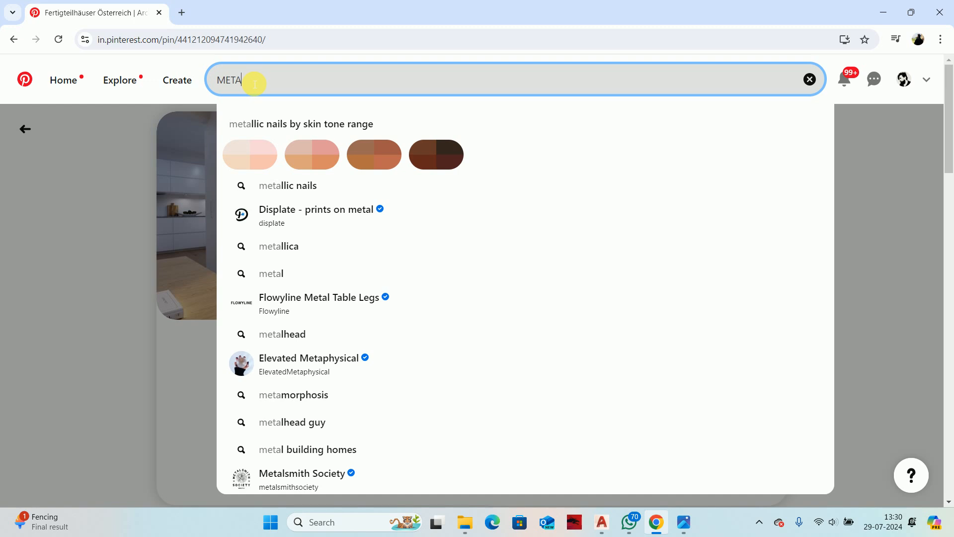
{"action": "type", "text": "L RAILING"}
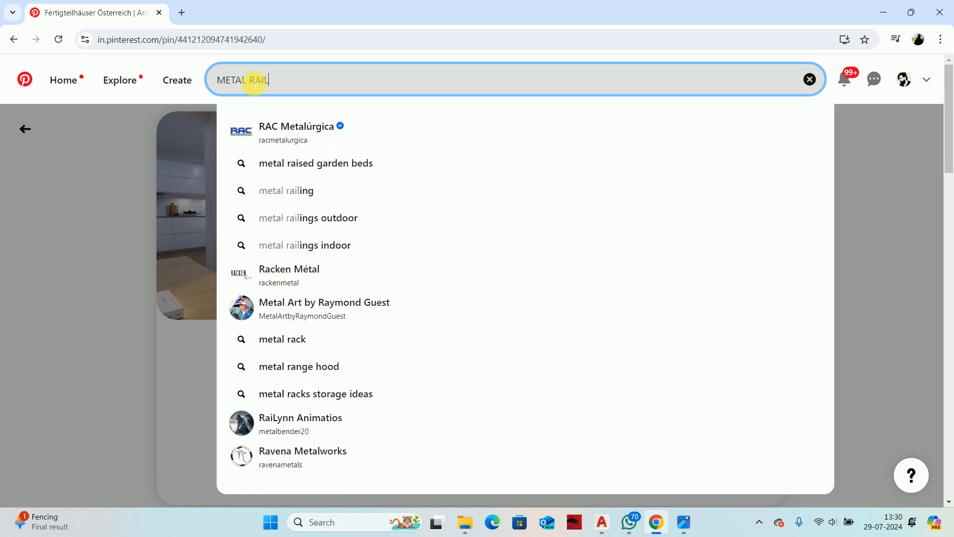
{"action": "key", "text": "Return"}
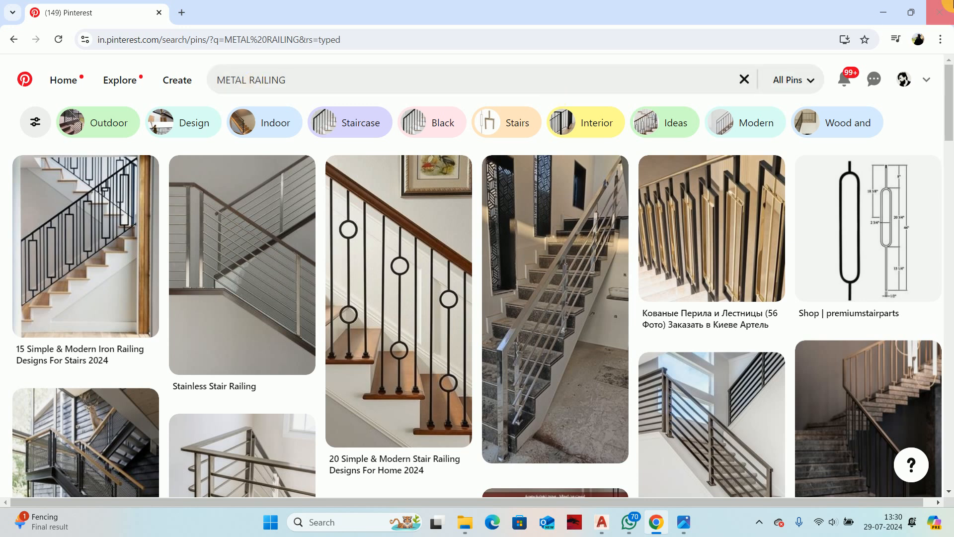
Step: Check the elevation beside the section in AutoCAD, and browse the metal railing results on Pinterest for a suitable design
{"action": "left_click", "coordinate": [883, 13]}
{"action": "scroll", "coordinate": [343, 247], "scroll_direction": "down", "scroll_amount": 4}
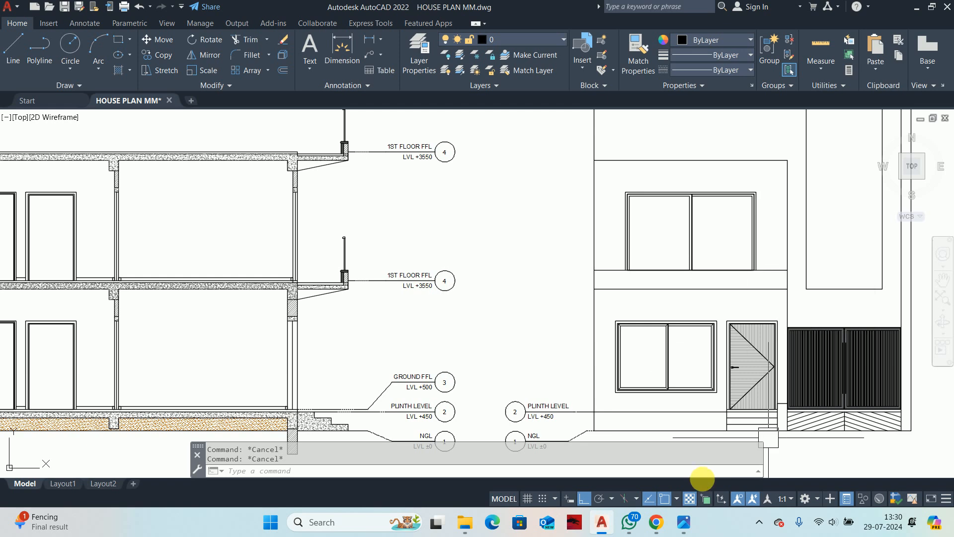
{"action": "left_click", "coordinate": [656, 522]}
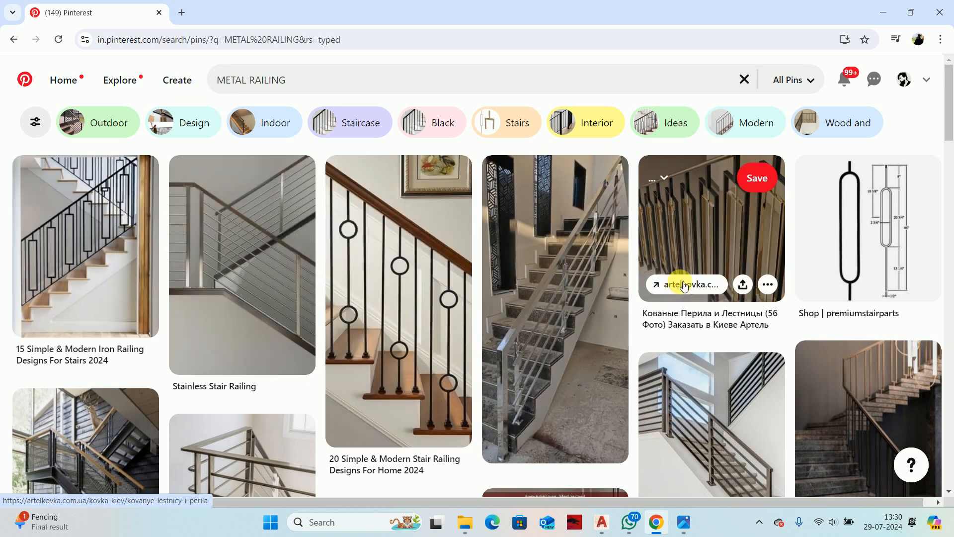
{"action": "scroll", "coordinate": [702, 303], "scroll_direction": "down", "scroll_amount": 3}
{"action": "scroll", "coordinate": [663, 297], "scroll_direction": "down", "scroll_amount": 5}
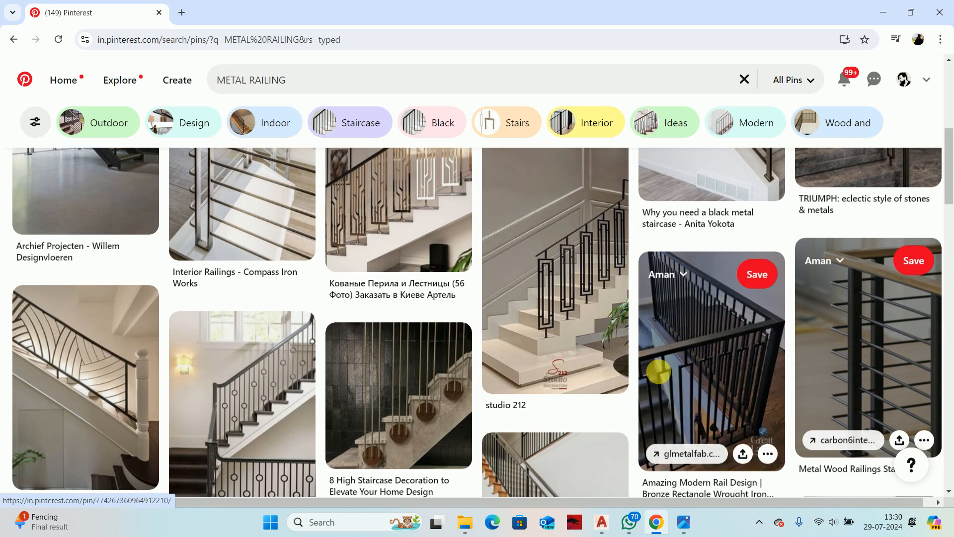
{"action": "scroll", "coordinate": [662, 336], "scroll_direction": "down", "scroll_amount": 5}
{"action": "scroll", "coordinate": [337, 185], "scroll_direction": "up", "scroll_amount": 2}
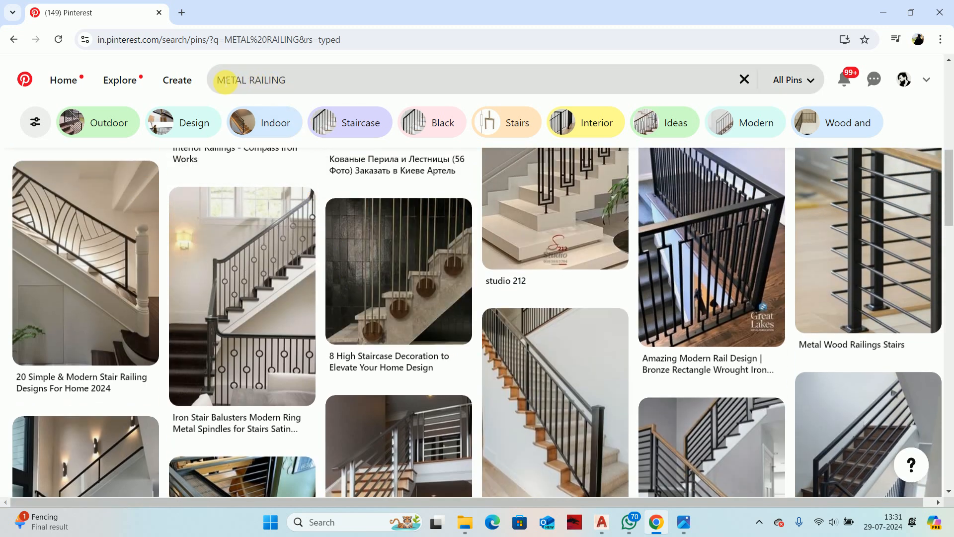
Step: Search Pinterest for BALCONY METAL RAILING and open the cable railing pin with its related designs
{"action": "left_click", "coordinate": [233, 81]}
{"action": "type", "text": "BALCONY"}
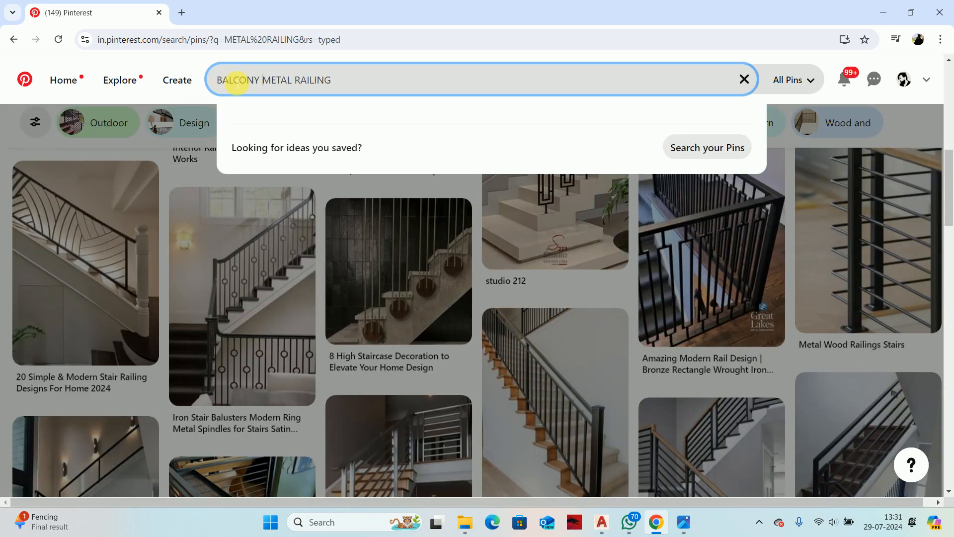
{"action": "key", "text": "Return"}
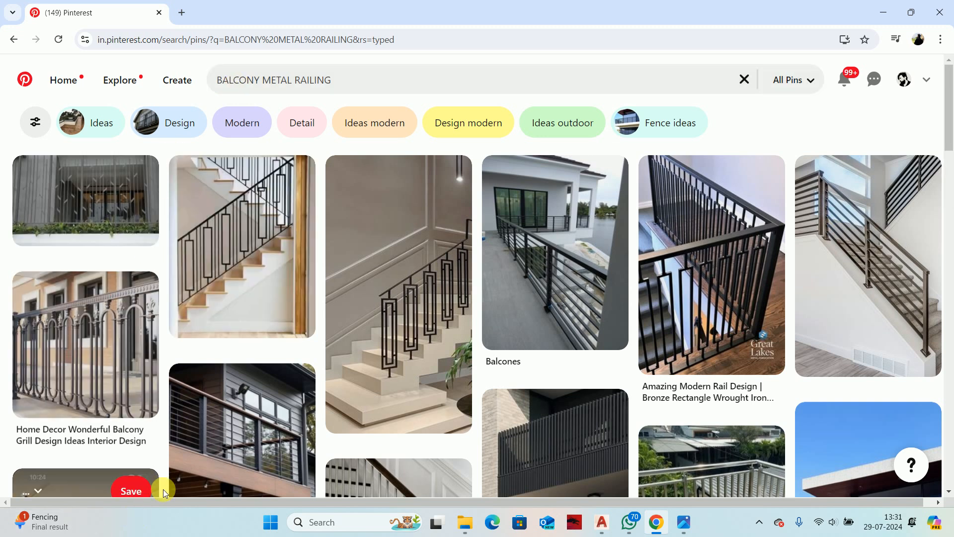
{"action": "left_click", "coordinate": [211, 427]}
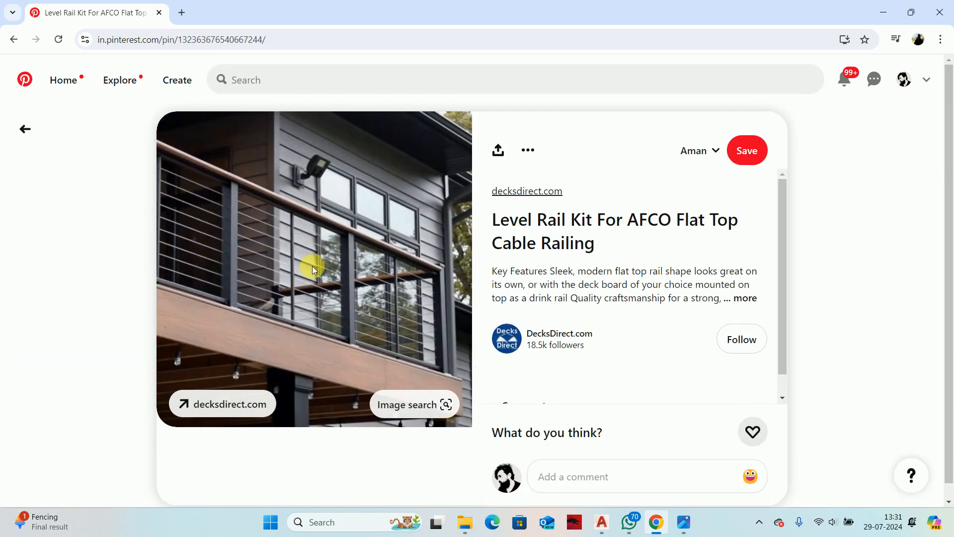
{"action": "scroll", "coordinate": [312, 266], "scroll_direction": "down", "scroll_amount": 5}
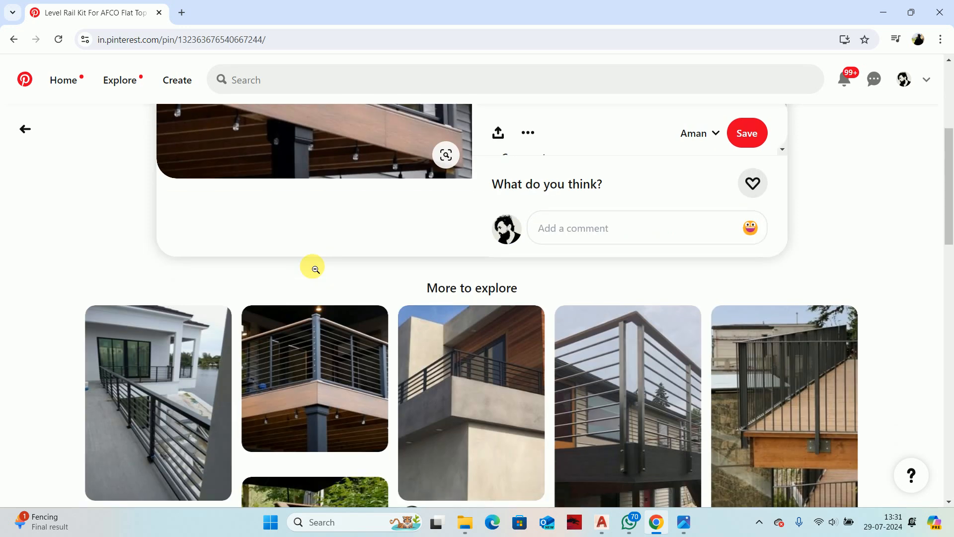
Step: Browse the related balcony railing pins, opening the Balcony type "Barcelona" design and the Ishatvam 9 gallery image
{"action": "scroll", "coordinate": [305, 198], "scroll_direction": "down", "scroll_amount": 6}
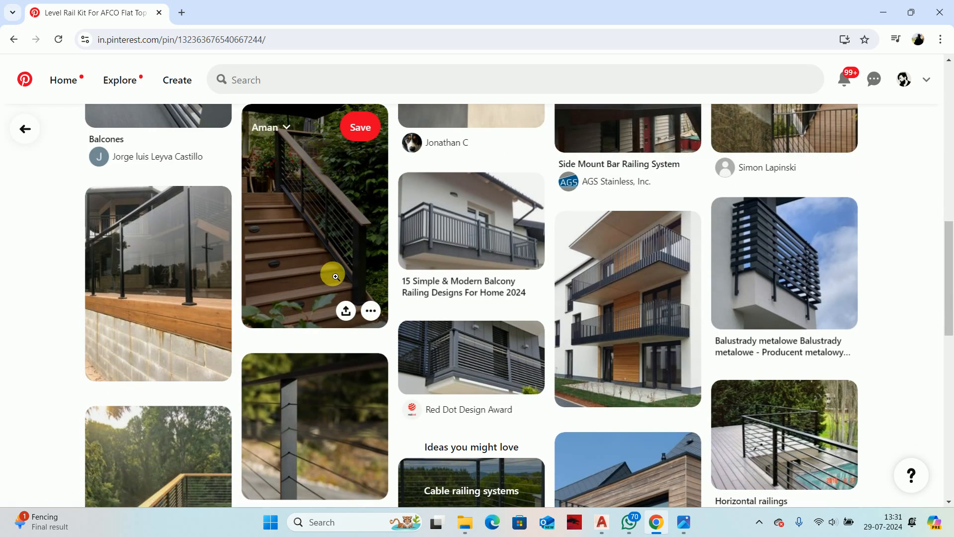
{"action": "left_click", "coordinate": [432, 344]}
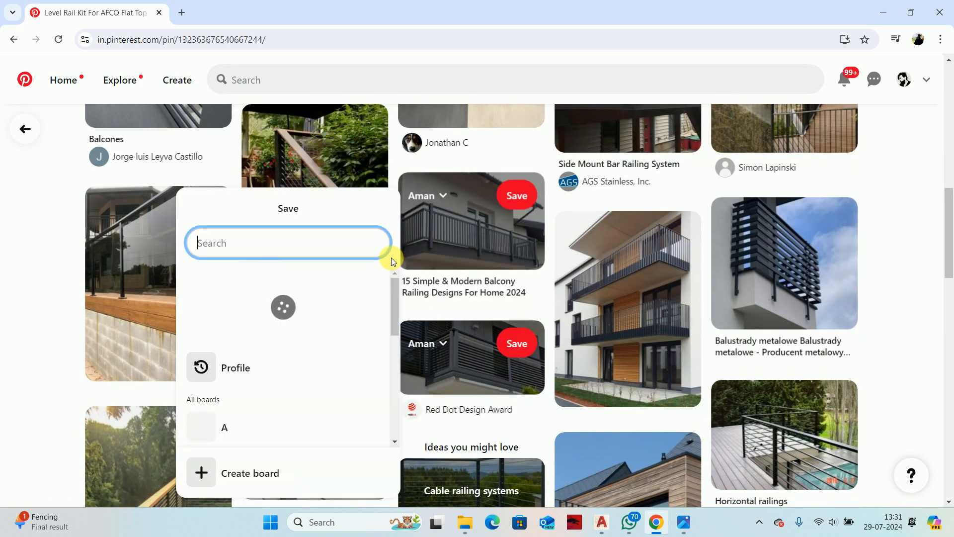
{"action": "key", "text": "Escape"}
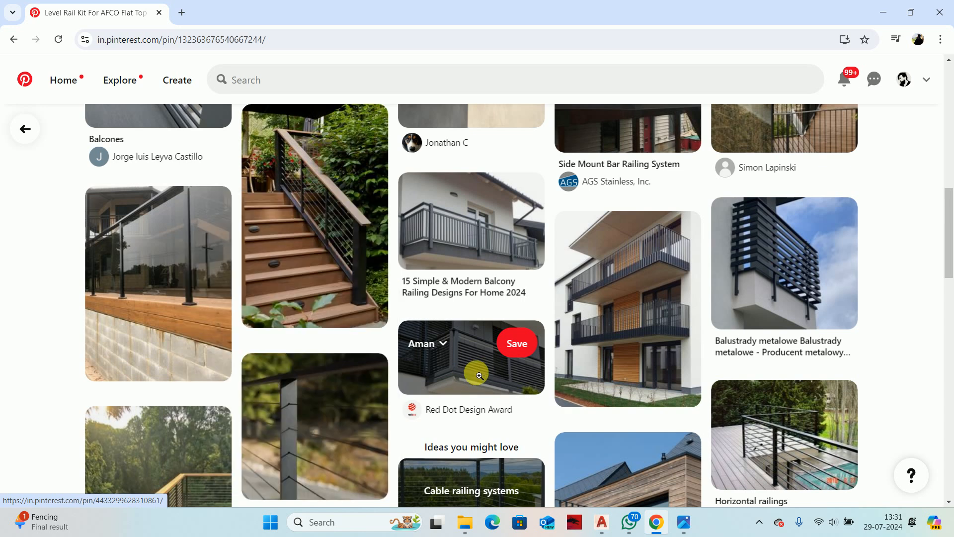
{"action": "left_click", "coordinate": [473, 377]}
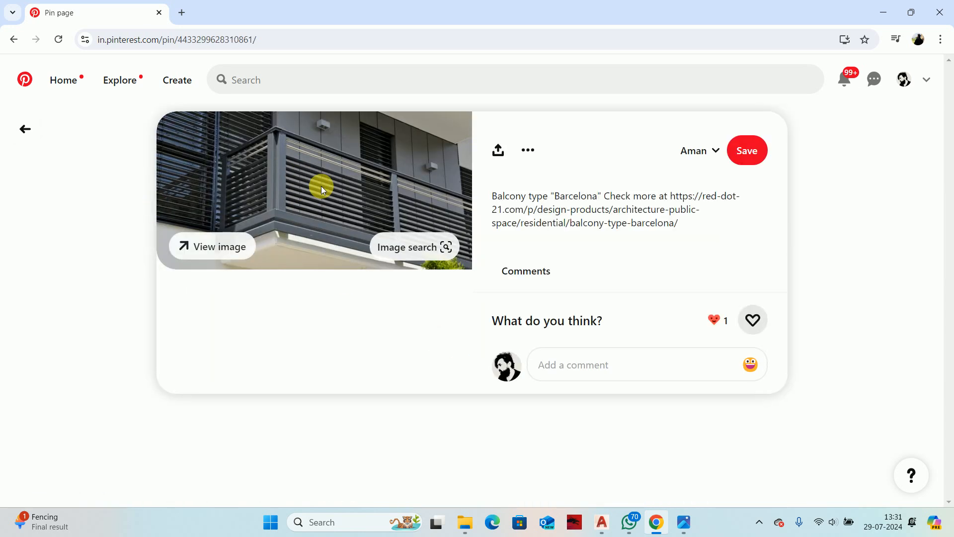
{"action": "scroll", "coordinate": [343, 177], "scroll_direction": "down", "scroll_amount": 5}
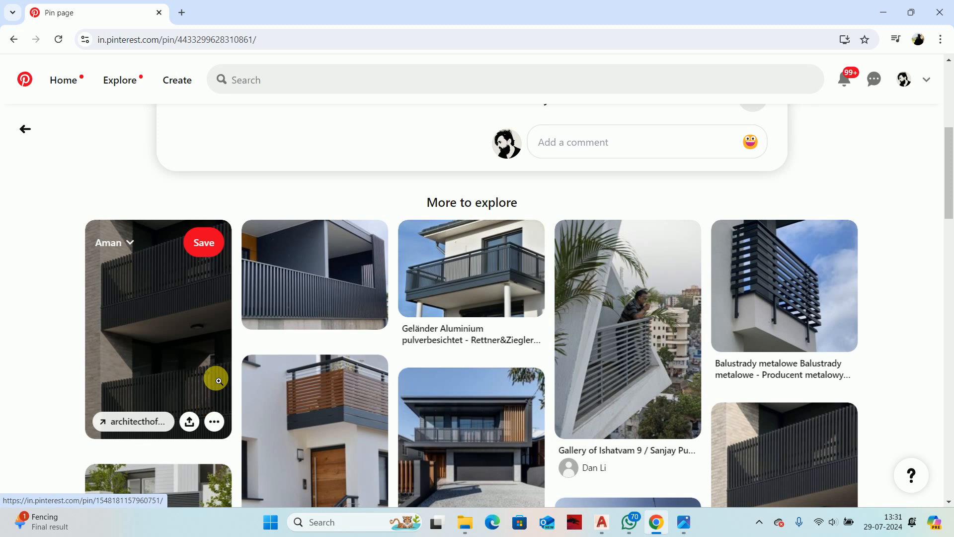
{"action": "left_click", "coordinate": [647, 362]}
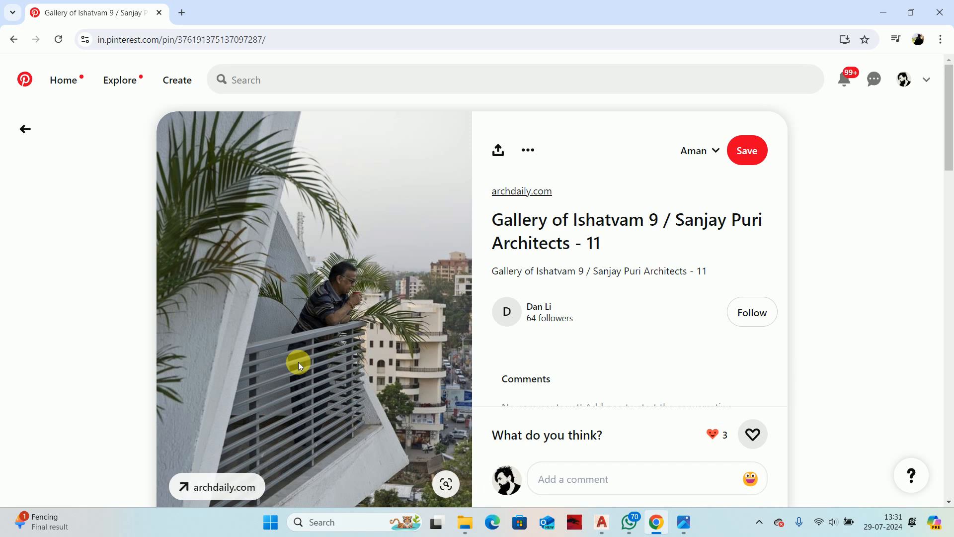
Step: Switch to AutoCAD and bring up the first floor balcony door in the front elevation
{"action": "left_click", "coordinate": [892, 21]}
{"action": "scroll", "coordinate": [478, 289], "scroll_direction": "up", "scroll_amount": 5}
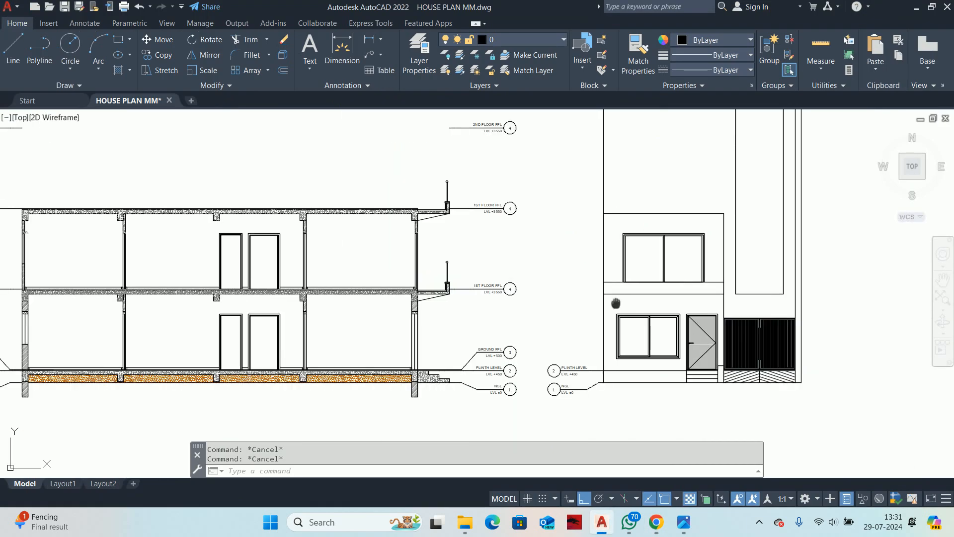
{"action": "middle_click_drag", "start_coordinate": [466, 293], "coordinate": [379, 363]}
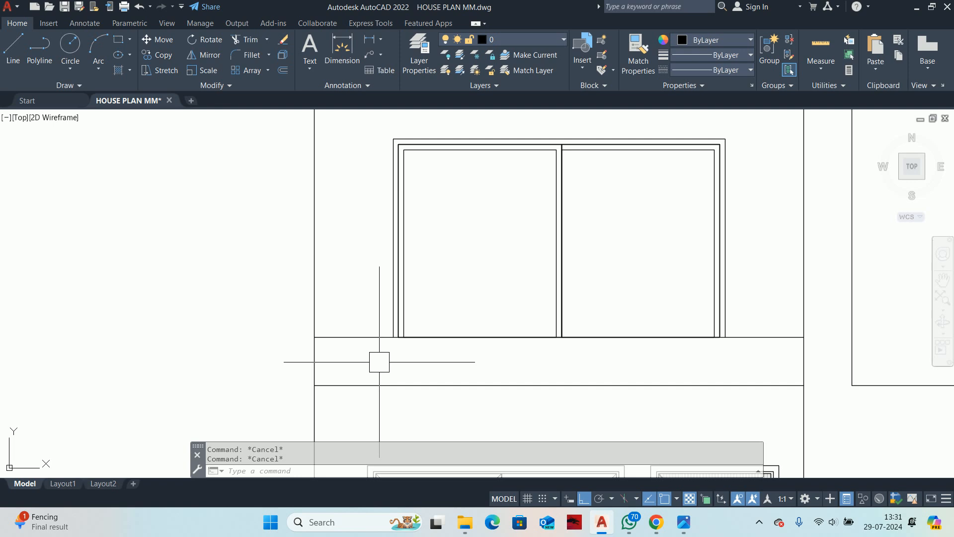
{"action": "type", "text": "o"}
{"action": "key", "text": "Return"}
{"action": "scroll", "coordinate": [368, 353], "scroll_direction": "down", "scroll_amount": 3}
{"action": "key", "text": "Escape"}
{"action": "key", "text": "Escape"}
{"action": "key", "text": "Escape"}
Step: Draw horizontal construction lines through the top and the underside of the balcony handrail in the section
{"action": "type", "text": "XL"}
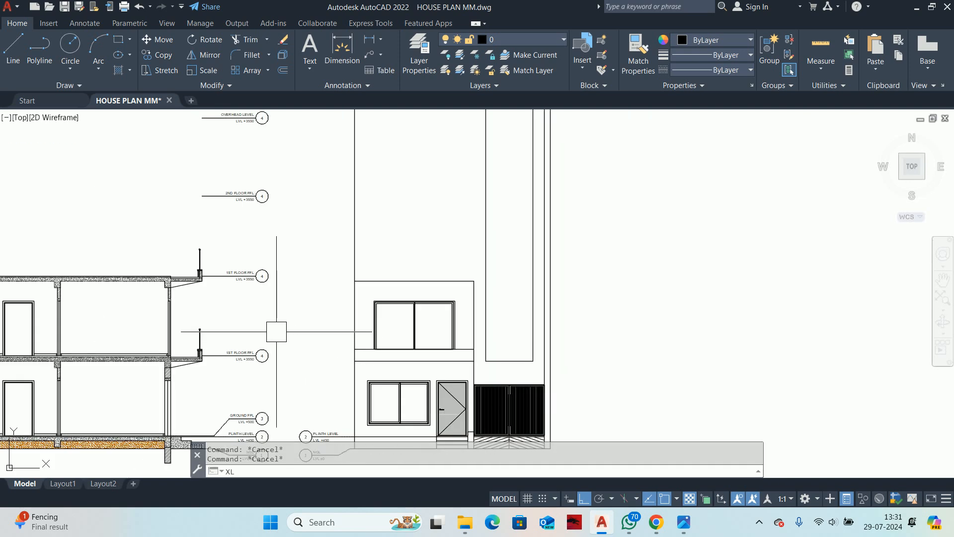
{"action": "key", "text": "Return"}
{"action": "type", "text": "H"}
{"action": "key", "text": "Return"}
{"action": "scroll", "coordinate": [199, 330], "scroll_direction": "up", "scroll_amount": 5}
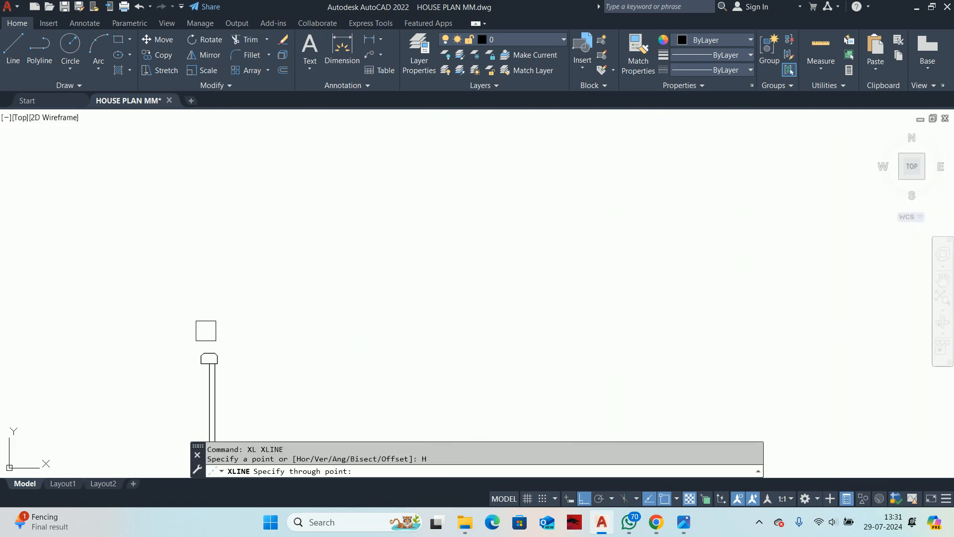
{"action": "left_click", "coordinate": [208, 355]}
{"action": "scroll", "coordinate": [320, 362], "scroll_direction": "down", "scroll_amount": 3}
{"action": "scroll", "coordinate": [356, 337], "scroll_direction": "up", "scroll_amount": 3}
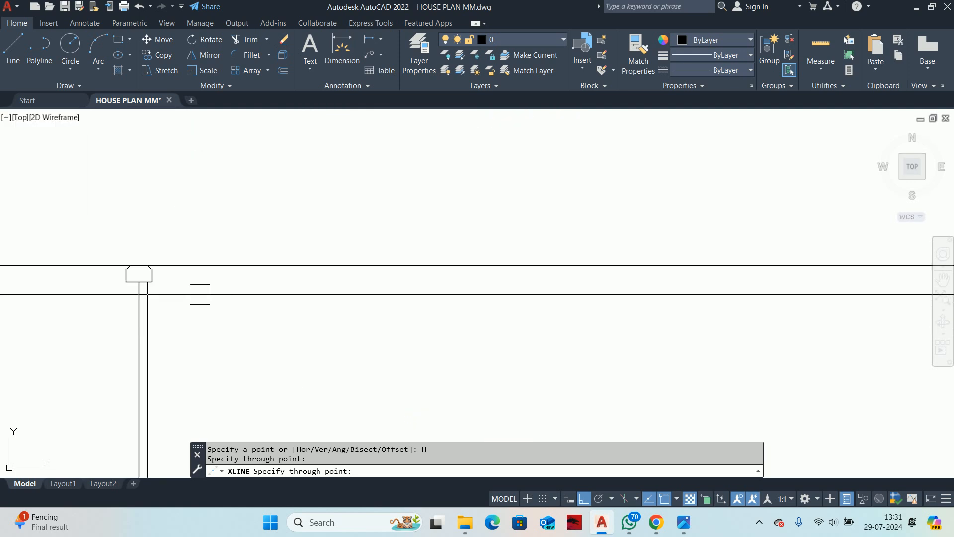
{"action": "left_click", "coordinate": [140, 281]}
{"action": "key", "text": "Escape"}
{"action": "key", "text": "Escape"}
Step: Trim both handrail construction lines where they extend beyond the left wall edge of the front elevation
{"action": "scroll", "coordinate": [434, 333], "scroll_direction": "down", "scroll_amount": 3}
{"action": "middle_click_drag", "start_coordinate": [730, 366], "coordinate": [66, 256]}
{"action": "scroll", "coordinate": [150, 221], "scroll_direction": "up", "scroll_amount": 2}
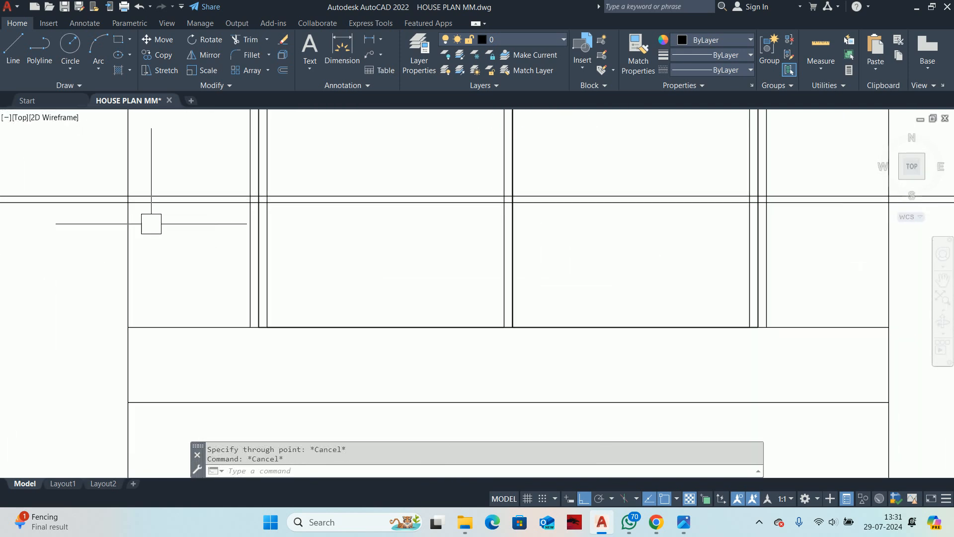
{"action": "middle_click_drag", "start_coordinate": [151, 232], "coordinate": [160, 279]}
{"action": "type", "text": "TR"}
{"action": "key", "text": "Return"}
{"action": "left_click_drag", "start_coordinate": [46, 277], "coordinate": [71, 205]}
{"action": "mouse_move", "coordinate": [71, 205]}
{"action": "middle_mouse_down"}
{"action": "mouse_move", "coordinate": [106, 266]}
{"action": "mouse_move", "coordinate": [107, 253]}
{"action": "middle_mouse_up"}
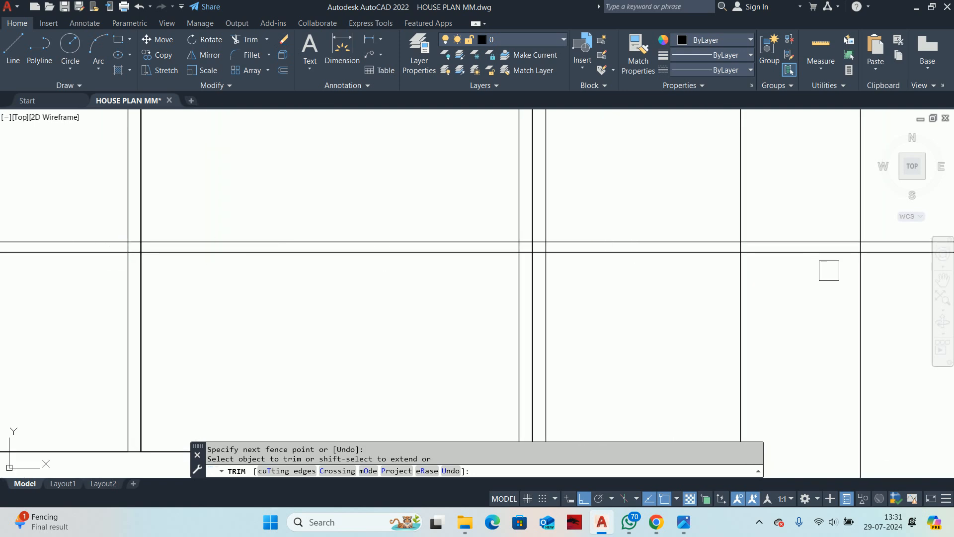
Step: Trim both handrail construction lines beyond the right edge of the balcony in the front elevation
{"action": "mouse_move", "coordinate": [828, 268]}
{"action": "middle_mouse_down"}
{"action": "mouse_move", "coordinate": [689, 266]}
{"action": "mouse_move", "coordinate": [698, 221]}
{"action": "mouse_move", "coordinate": [604, 369]}
{"action": "middle_mouse_up"}
{"action": "scroll", "coordinate": [688, 230], "scroll_direction": "down", "scroll_amount": 5}
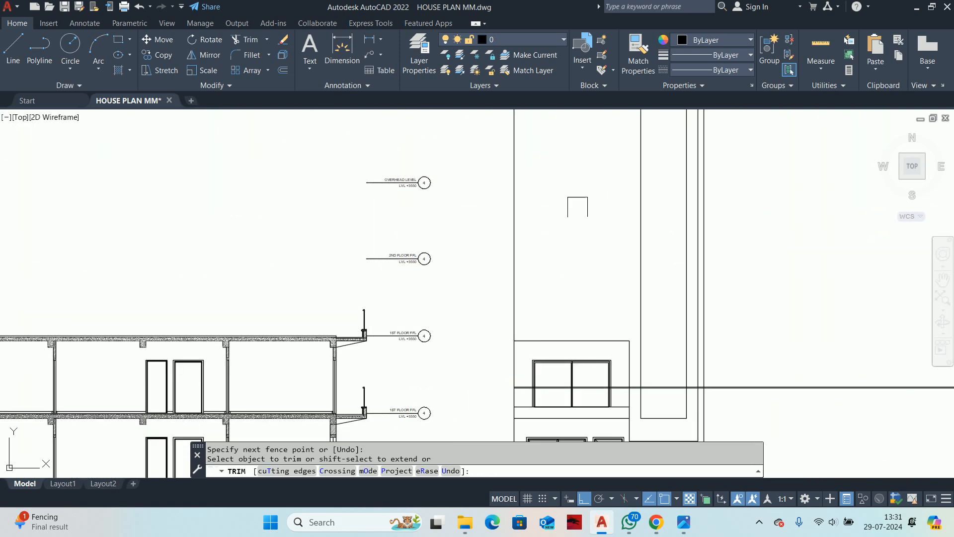
{"action": "scroll", "coordinate": [587, 153], "scroll_direction": "down", "scroll_amount": 1}
{"action": "middle_click_drag", "start_coordinate": [587, 153], "coordinate": [602, 194]}
{"action": "left_click", "coordinate": [615, 293]}
{"action": "scroll", "coordinate": [615, 293], "scroll_direction": "up", "scroll_amount": 2}
{"action": "scroll", "coordinate": [605, 312], "scroll_direction": "down", "scroll_amount": 1}
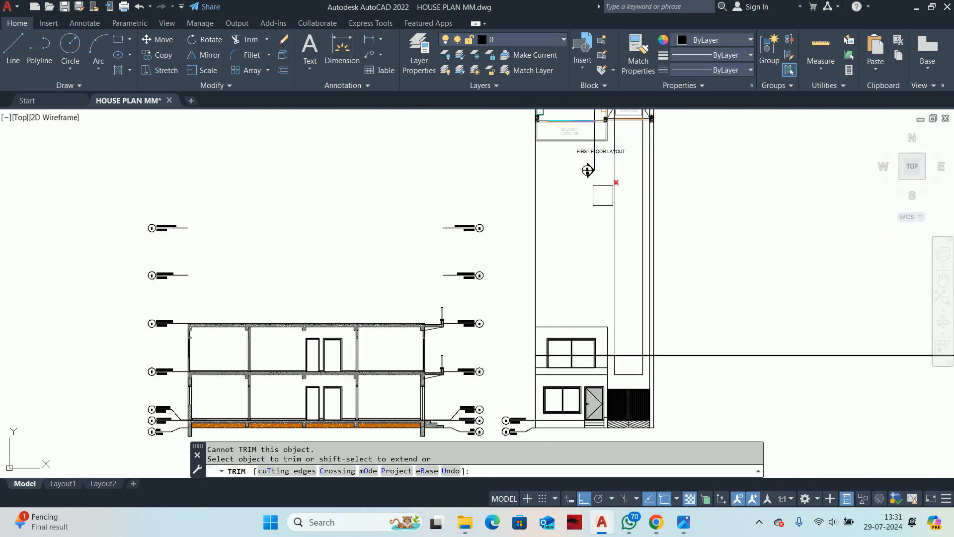
{"action": "mouse_move", "coordinate": [616, 317]}
{"action": "middle_mouse_down"}
{"action": "mouse_move", "coordinate": [633, 241]}
{"action": "mouse_move", "coordinate": [689, 320]}
{"action": "middle_mouse_up"}
{"action": "scroll", "coordinate": [603, 290], "scroll_direction": "up", "scroll_amount": 5}
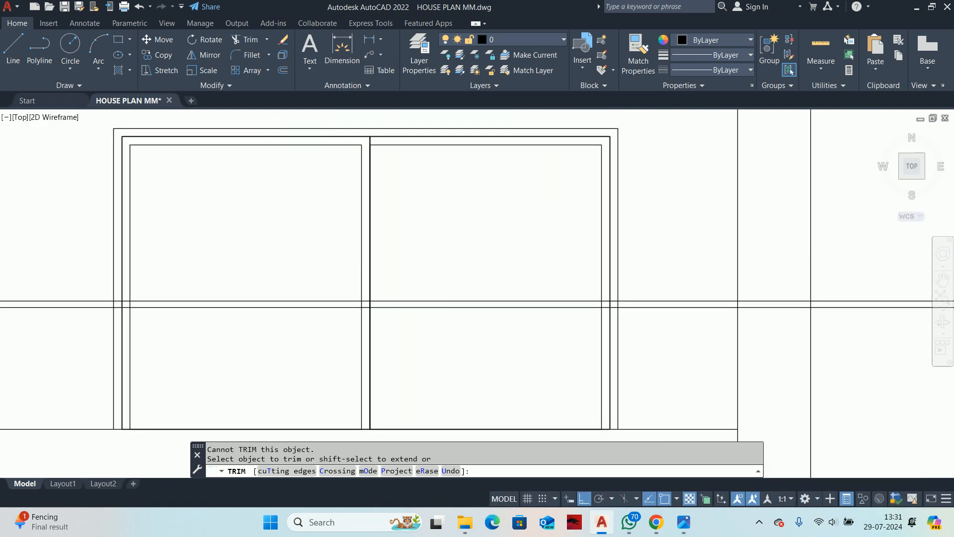
{"action": "scroll", "coordinate": [850, 288], "scroll_direction": "up", "scroll_amount": 2}
{"action": "left_click", "coordinate": [858, 261]}
{"action": "left_click", "coordinate": [855, 272]}
{"action": "left_click_drag", "start_coordinate": [837, 356], "coordinate": [819, 268]}
{"action": "left_click_drag", "start_coordinate": [691, 209], "coordinate": [687, 368]}
{"action": "scroll", "coordinate": [696, 362], "scroll_direction": "down", "scroll_amount": 2}
{"action": "middle_click_drag", "start_coordinate": [686, 359], "coordinate": [720, 255]}
{"action": "scroll", "coordinate": [701, 265], "scroll_direction": "down", "scroll_amount": 4}
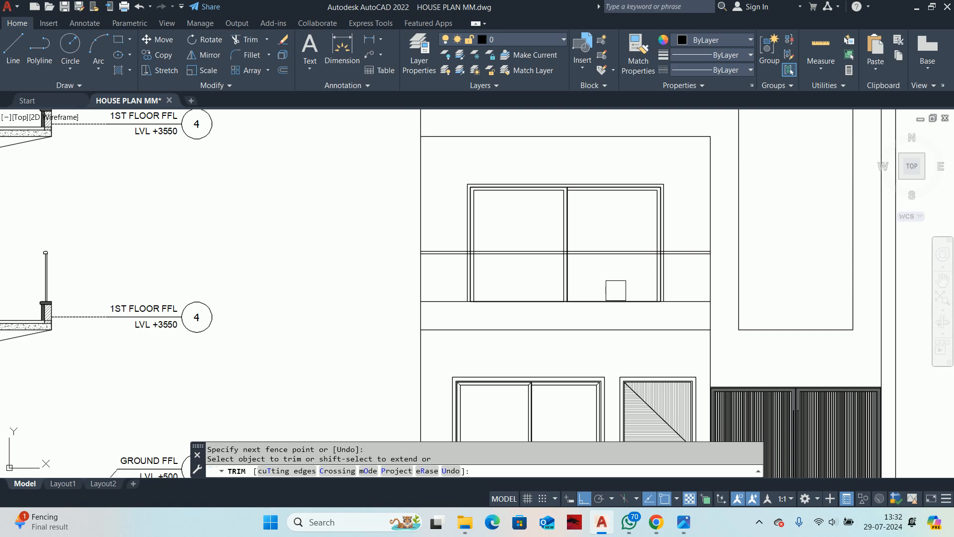
{"action": "key", "text": "Escape"}
{"action": "key", "text": "Escape"}
{"action": "key", "text": "Escape"}
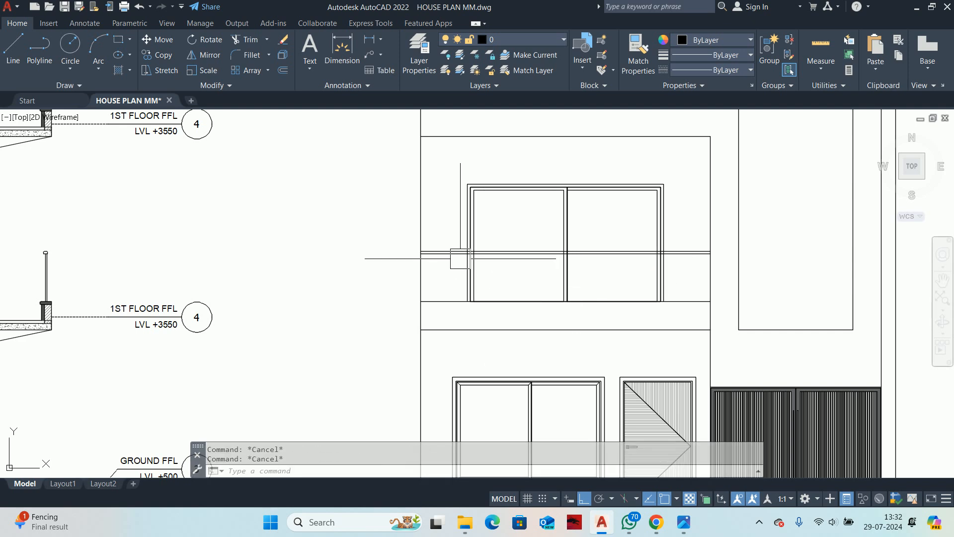
{"action": "scroll", "coordinate": [420, 261], "scroll_direction": "up", "scroll_amount": 4}
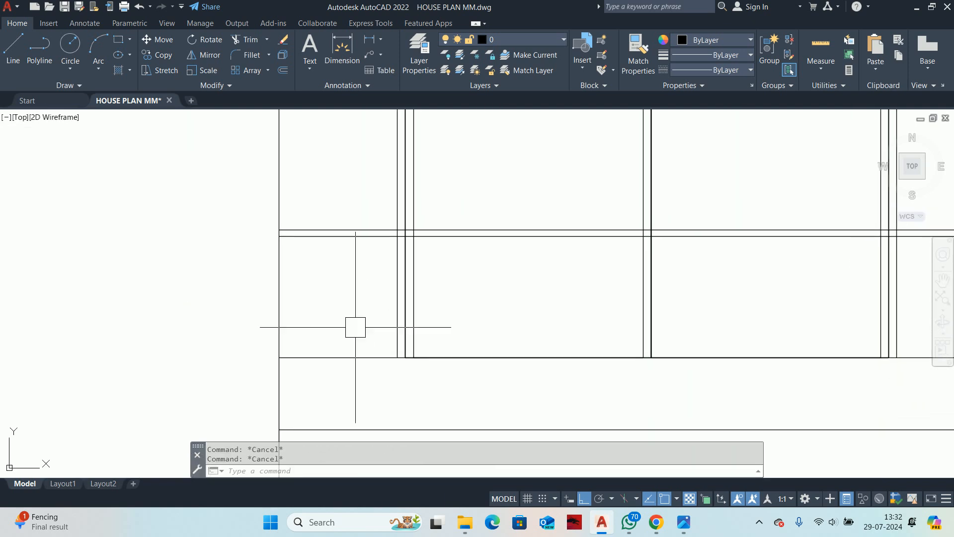
{"action": "type", "text": "o"}
{"action": "key", "text": "Return"}
{"action": "key", "text": "Escape"}
{"action": "key", "text": "Escape"}
{"action": "key", "text": "Escape"}
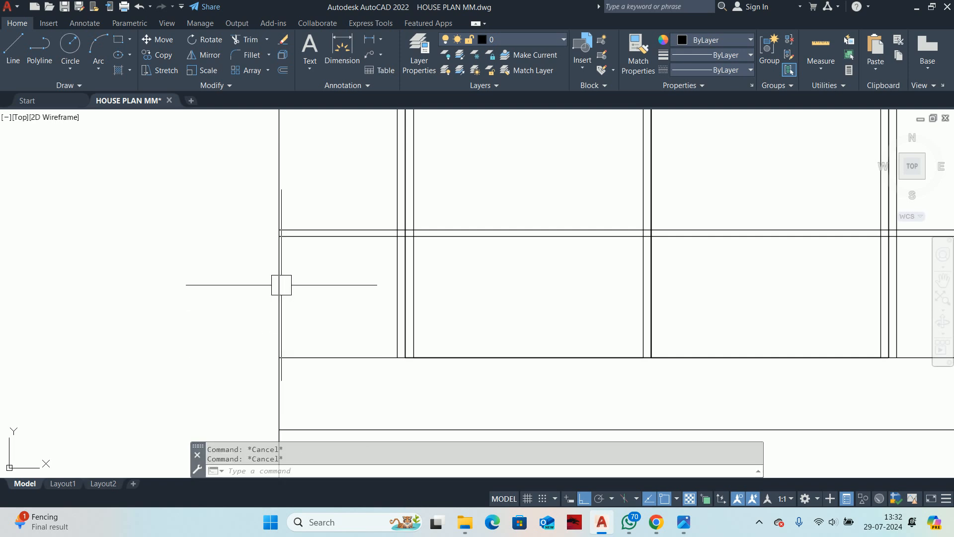
Step: Offset the left wall edge of the front elevation 20 mm inward
{"action": "type", "text": "o"}
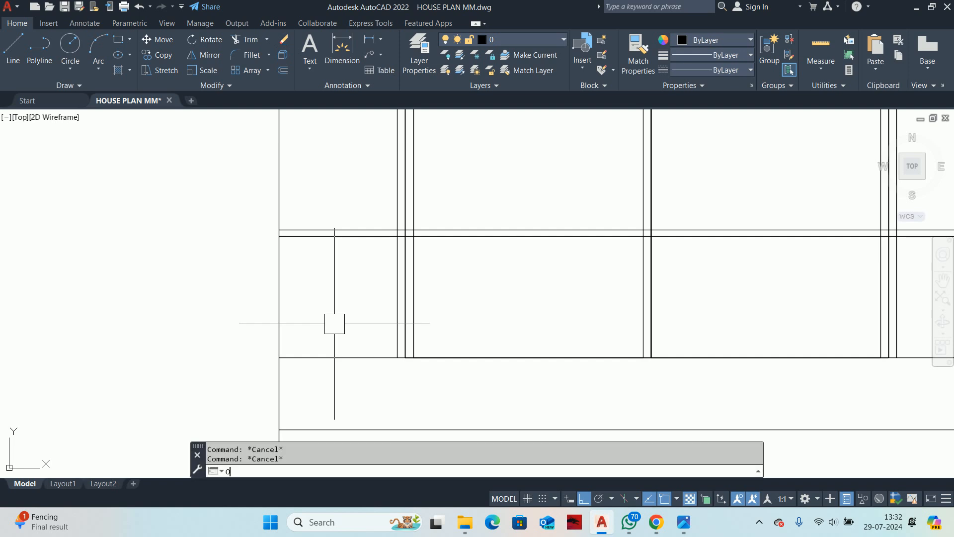
{"action": "key", "text": "Return"}
{"action": "type", "text": "20"}
{"action": "key", "text": "Return"}
{"action": "left_click", "coordinate": [278, 308]}
{"action": "left_click", "coordinate": [294, 305]}
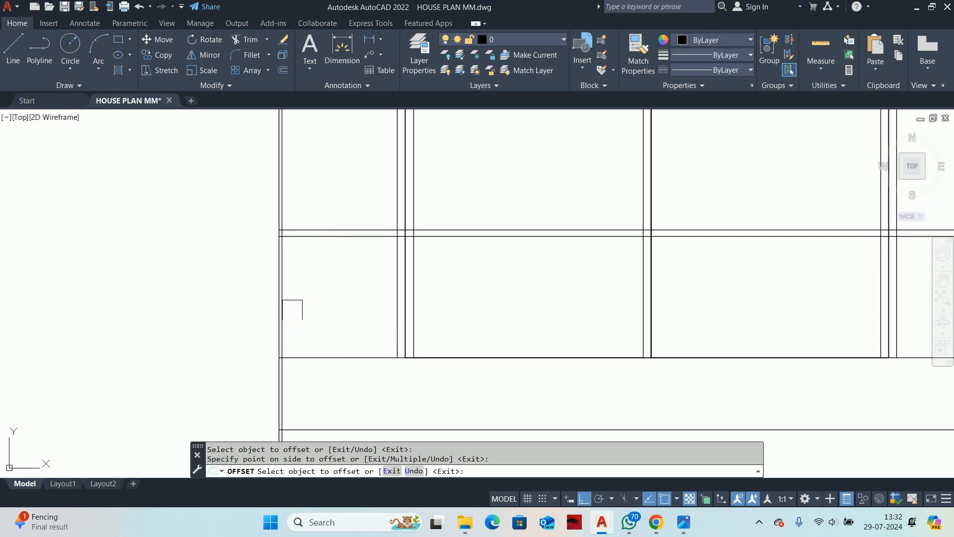
{"action": "scroll", "coordinate": [291, 298], "scroll_direction": "up", "scroll_amount": 5}
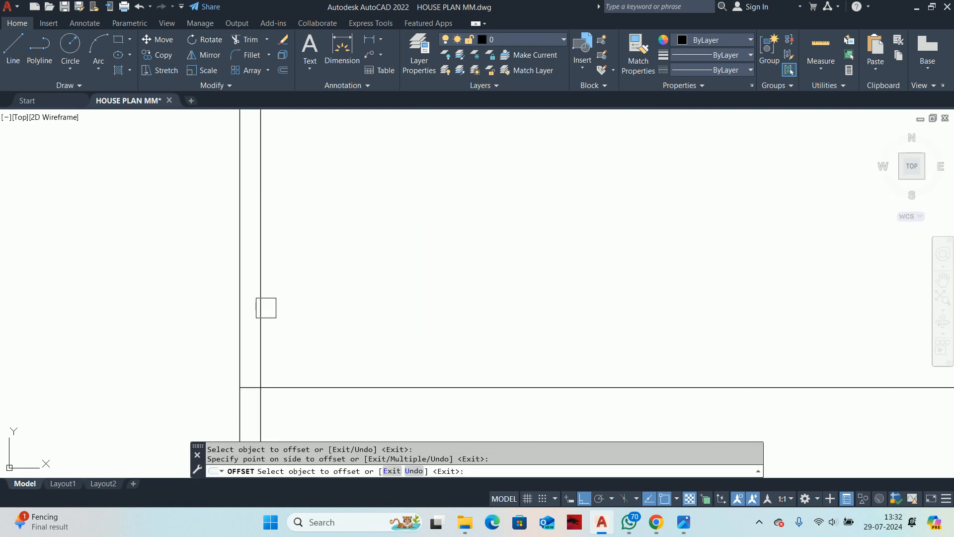
{"action": "key", "text": "Escape"}
{"action": "key", "text": "Return"}
{"action": "key", "text": "Return"}
{"action": "scroll", "coordinate": [286, 282], "scroll_direction": "down", "scroll_amount": 6}
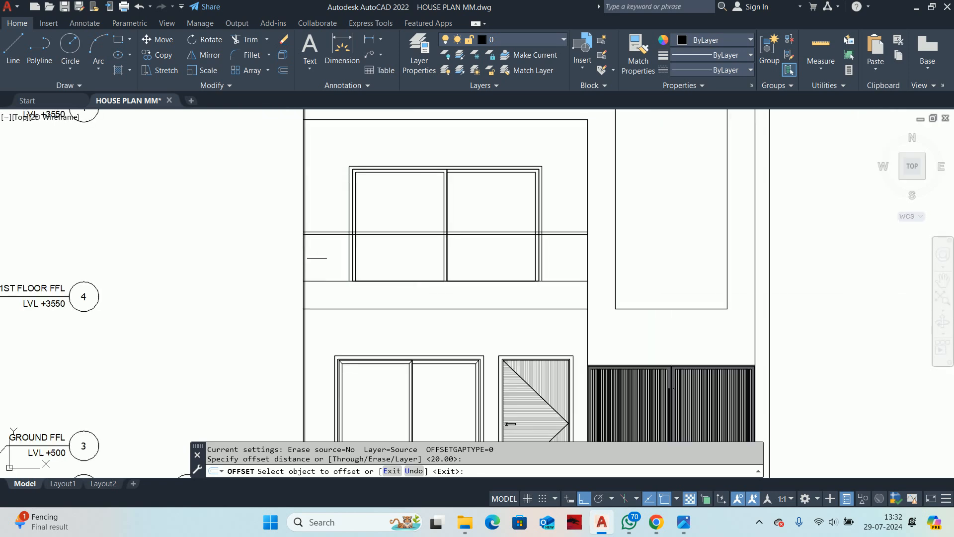
{"action": "key", "text": "Escape"}
Step: Examine the balcony's side edges, columns and front parapet on the first floor layout
{"action": "scroll", "coordinate": [352, 260], "scroll_direction": "down", "scroll_amount": 6}
{"action": "middle_click_drag", "start_coordinate": [366, 210], "coordinate": [371, 303]}
{"action": "scroll", "coordinate": [368, 298], "scroll_direction": "down", "scroll_amount": 2}
{"action": "scroll", "coordinate": [364, 281], "scroll_direction": "up", "scroll_amount": 7}
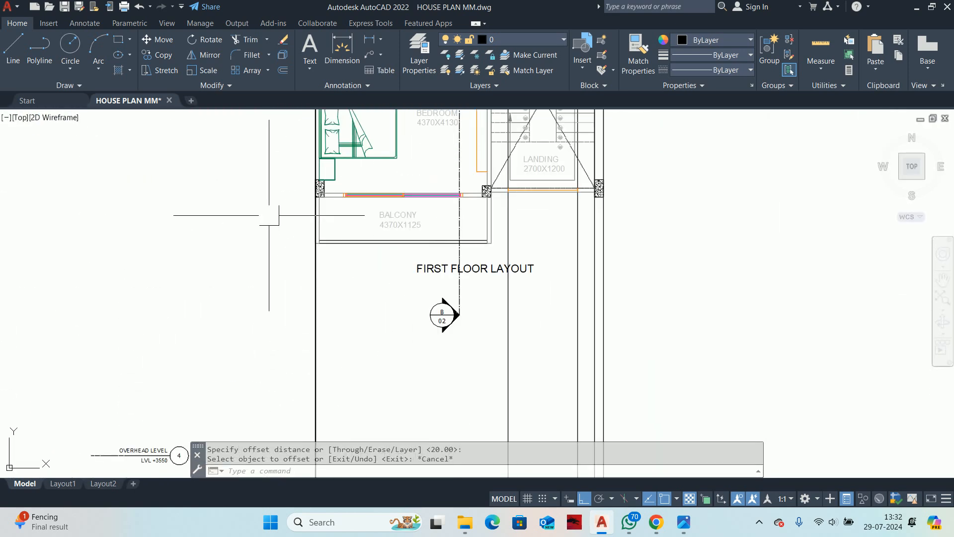
{"action": "scroll", "coordinate": [302, 214], "scroll_direction": "up", "scroll_amount": 4}
{"action": "key", "text": "Escape"}
{"action": "key", "text": "Escape"}
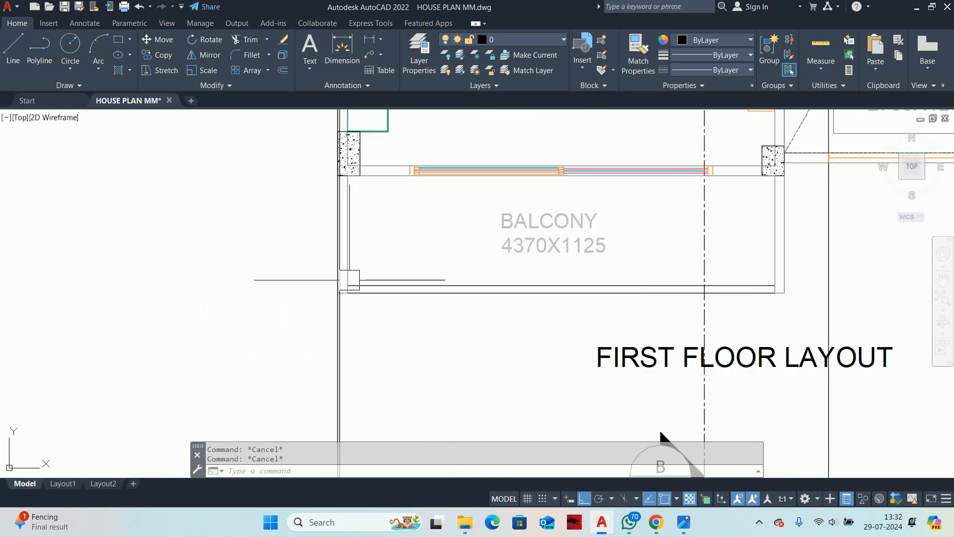
{"action": "scroll", "coordinate": [348, 268], "scroll_direction": "up", "scroll_amount": 4}
{"action": "scroll", "coordinate": [333, 269], "scroll_direction": "down", "scroll_amount": 6}
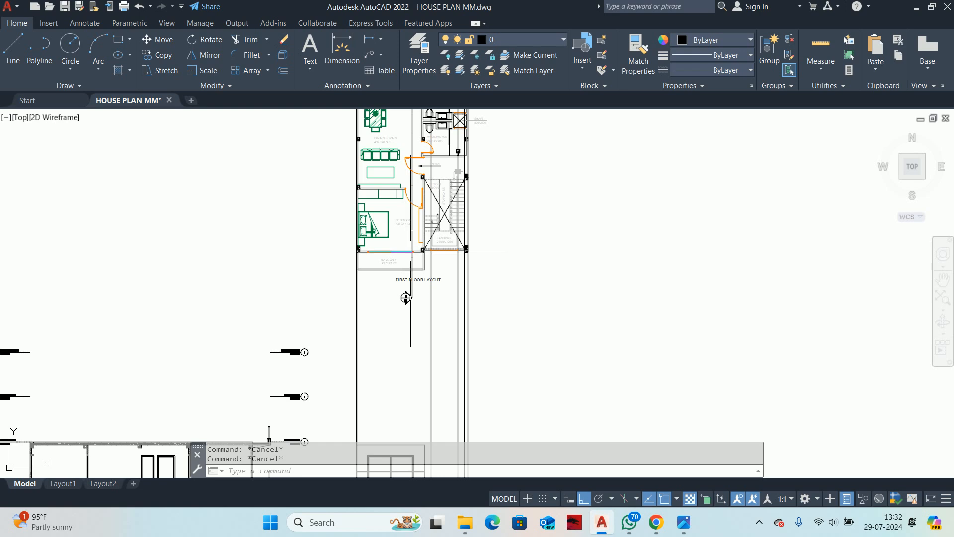
{"action": "scroll", "coordinate": [356, 268], "scroll_direction": "up", "scroll_amount": 2}
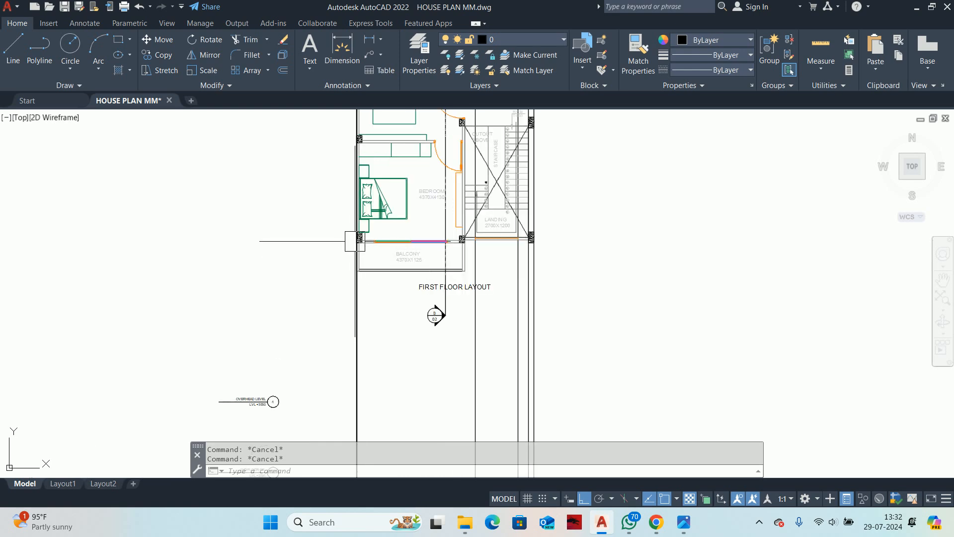
{"action": "scroll", "coordinate": [355, 241], "scroll_direction": "up", "scroll_amount": 6}
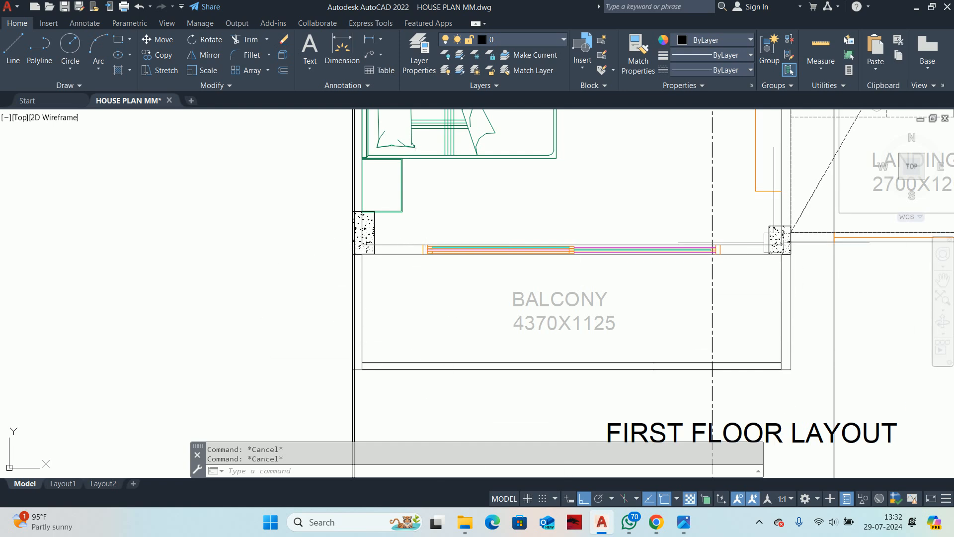
{"action": "scroll", "coordinate": [596, 377], "scroll_direction": "down", "scroll_amount": 5}
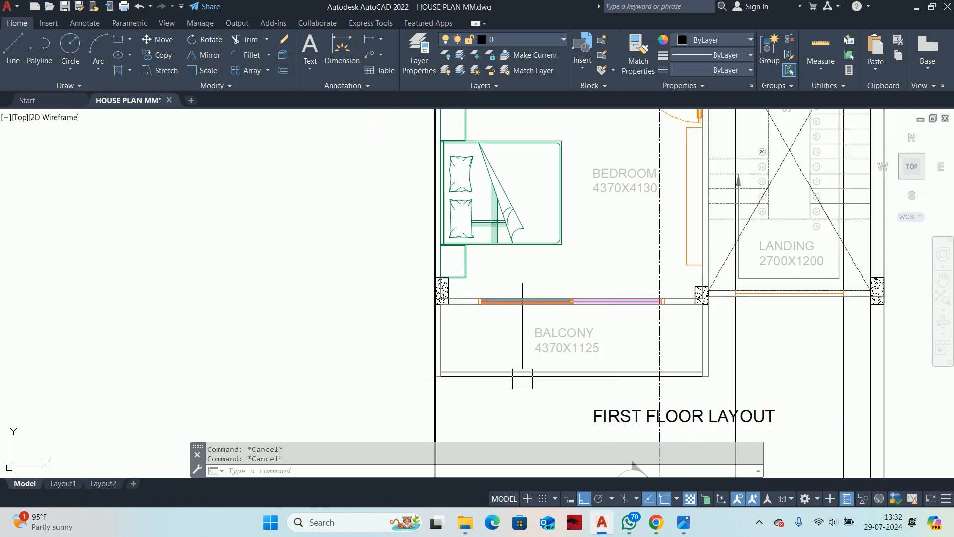
Step: Delete the vertical offset line just inside the left wall edge of the front elevation
{"action": "middle_click_drag", "start_coordinate": [532, 333], "coordinate": [503, 247]}
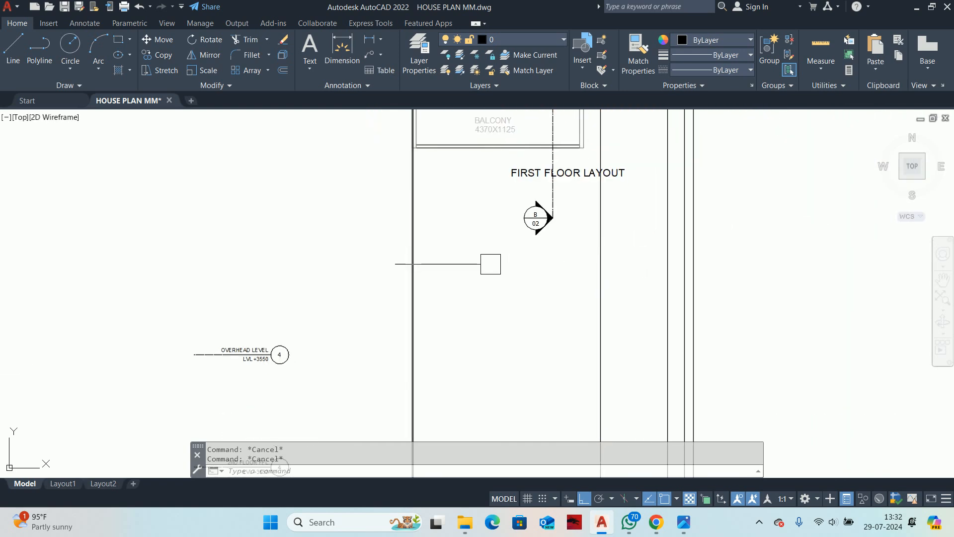
{"action": "scroll", "coordinate": [461, 338], "scroll_direction": "down", "scroll_amount": 3}
{"action": "middle_click_drag", "start_coordinate": [462, 377], "coordinate": [463, 263]}
{"action": "scroll", "coordinate": [480, 194], "scroll_direction": "up", "scroll_amount": 1}
{"action": "middle_click_drag", "start_coordinate": [480, 194], "coordinate": [498, 114]}
{"action": "scroll", "coordinate": [449, 320], "scroll_direction": "up", "scroll_amount": 2}
{"action": "scroll", "coordinate": [458, 272], "scroll_direction": "up", "scroll_amount": 4}
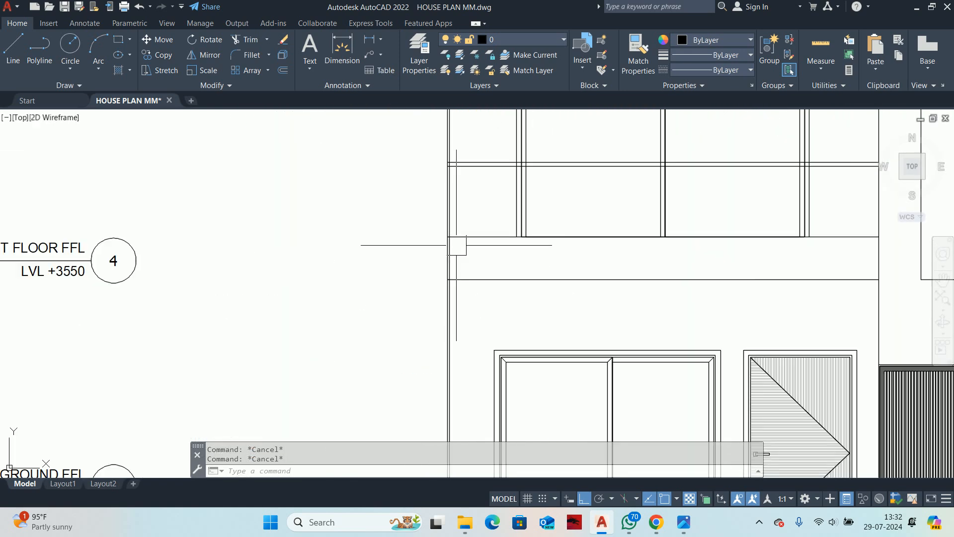
{"action": "middle_click_drag", "start_coordinate": [457, 242], "coordinate": [425, 333]}
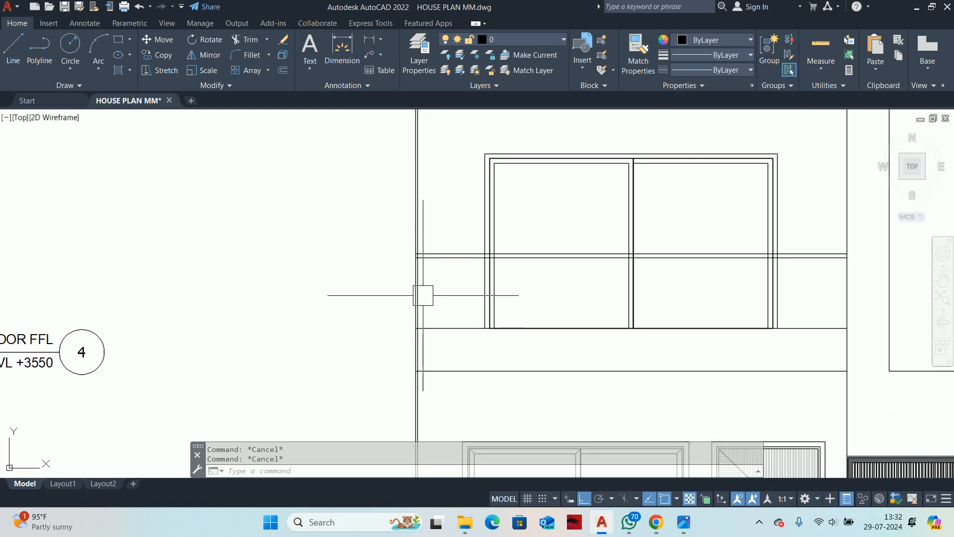
{"action": "scroll", "coordinate": [432, 285], "scroll_direction": "up", "scroll_amount": 3}
{"action": "scroll", "coordinate": [399, 270], "scroll_direction": "up", "scroll_amount": 2}
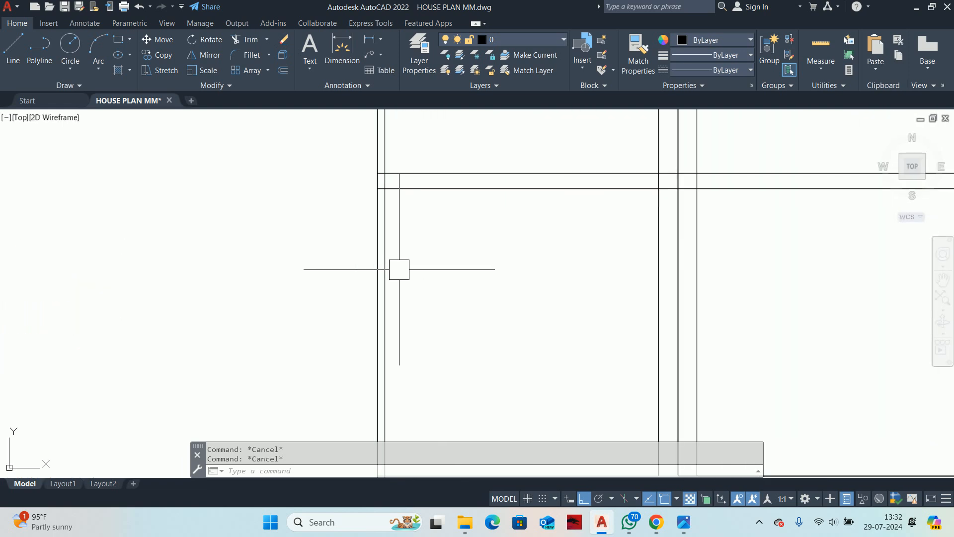
{"action": "left_click", "coordinate": [391, 279]}
{"action": "left_click", "coordinate": [385, 296]}
{"action": "key", "text": "Delete"}
{"action": "scroll", "coordinate": [175, 373], "scroll_direction": "down", "scroll_amount": 5}
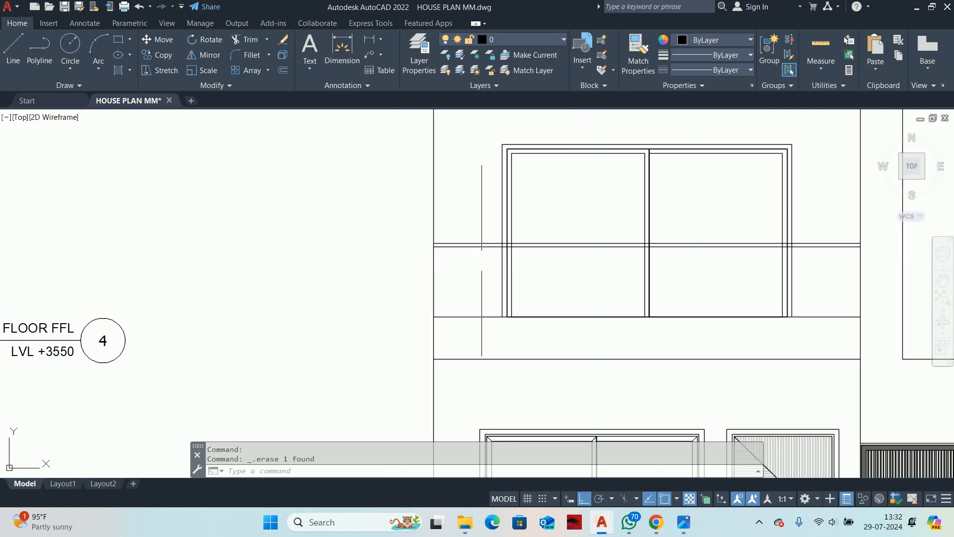
Step: Project vertical construction lines through the inner left and right edges of the balcony's front parapet on the first floor layout
{"action": "key", "text": "Escape"}
{"action": "key", "text": "Escape"}
{"action": "middle_click_drag", "start_coordinate": [525, 264], "coordinate": [520, 287]}
{"action": "type", "text": "XL"}
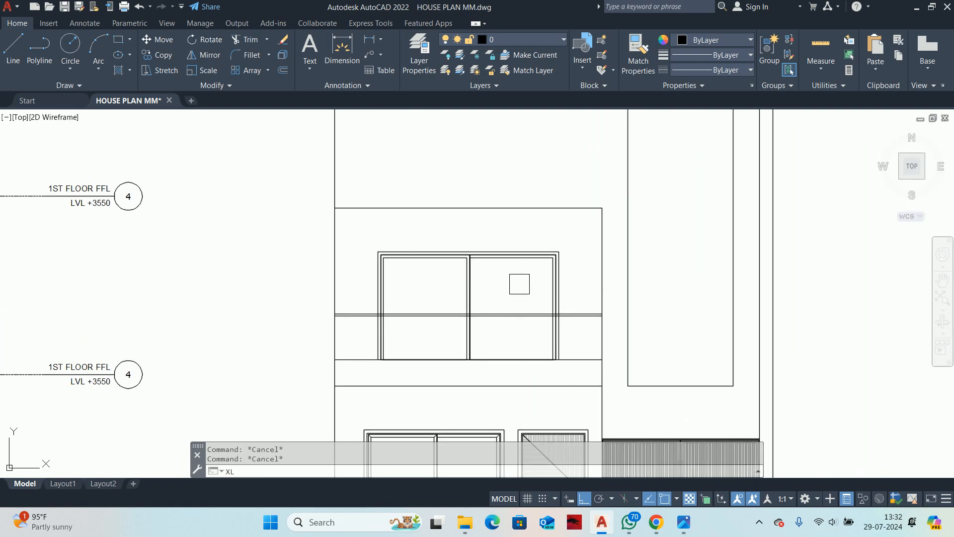
{"action": "key", "text": "Return"}
{"action": "type", "text": "v"}
{"action": "key", "text": "Return"}
{"action": "scroll", "coordinate": [466, 207], "scroll_direction": "down", "scroll_amount": 5}
{"action": "scroll", "coordinate": [473, 223], "scroll_direction": "up", "scroll_amount": 6}
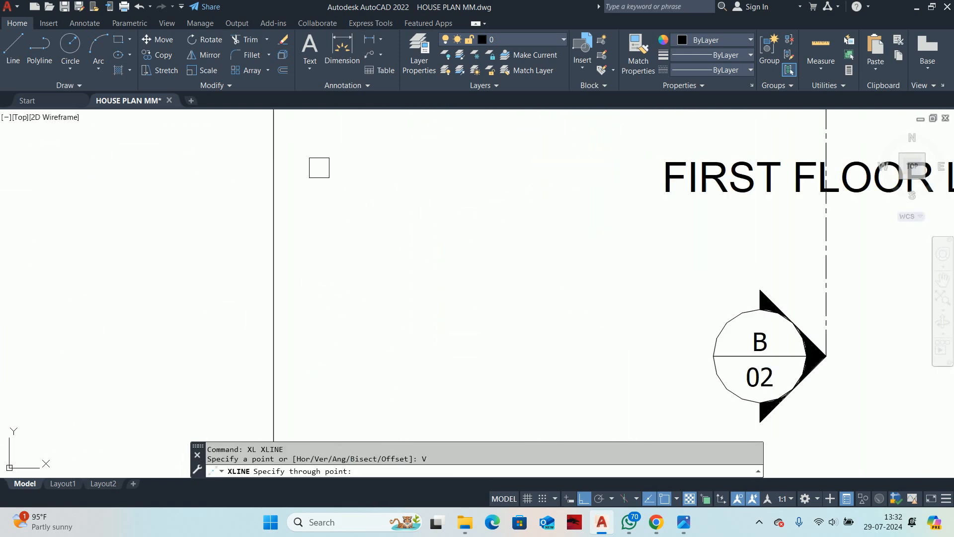
{"action": "middle_click_drag", "start_coordinate": [319, 168], "coordinate": [359, 415]}
{"action": "left_click", "coordinate": [328, 326]}
{"action": "middle_click_drag", "start_coordinate": [692, 393], "coordinate": [124, 390]}
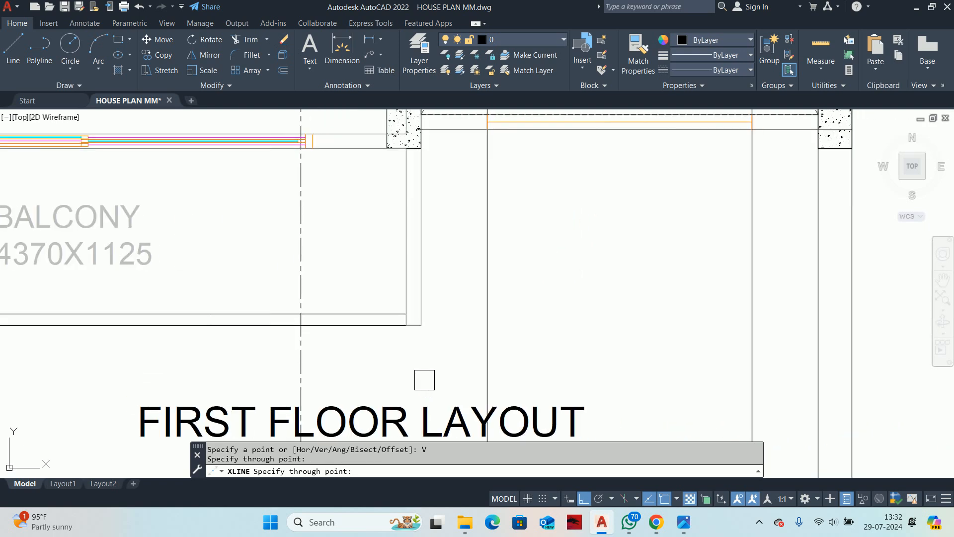
{"action": "left_click", "coordinate": [406, 325]}
{"action": "key", "text": "Escape"}
{"action": "key", "text": "Escape"}
Step: Trim the left construction line to between the handrail and the parapet top, and remove the lower handrail line's left overhang
{"action": "scroll", "coordinate": [413, 328], "scroll_direction": "down", "scroll_amount": 4}
{"action": "mouse_move", "coordinate": [388, 429]}
{"action": "middle_mouse_down"}
{"action": "mouse_move", "coordinate": [396, 434]}
{"action": "mouse_move", "coordinate": [481, 270]}
{"action": "middle_mouse_up"}
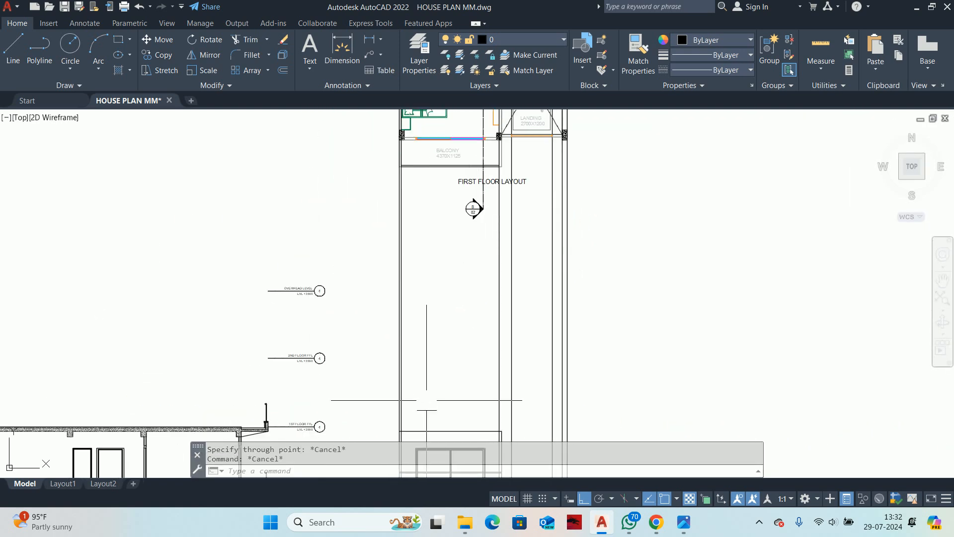
{"action": "middle_click_drag", "start_coordinate": [426, 401], "coordinate": [453, 227]}
{"action": "scroll", "coordinate": [430, 291], "scroll_direction": "up", "scroll_amount": 8}
{"action": "type", "text": "tr"}
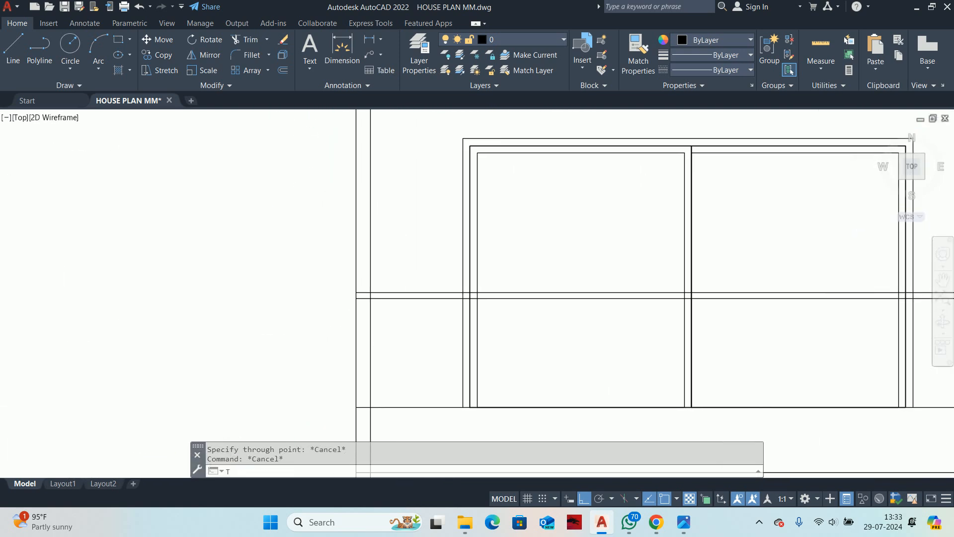
{"action": "key", "text": "Return"}
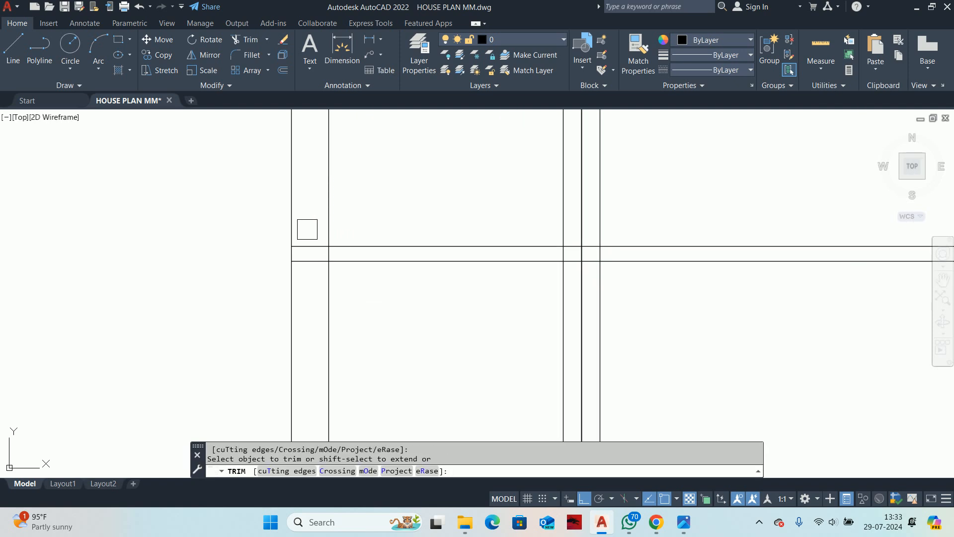
{"action": "scroll", "coordinate": [320, 229], "scroll_direction": "down", "scroll_amount": 6}
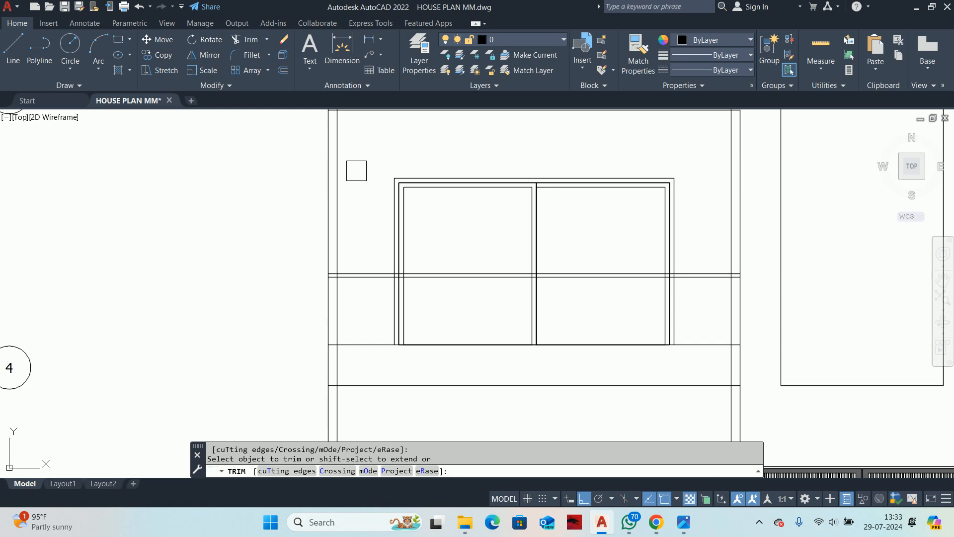
{"action": "scroll", "coordinate": [371, 236], "scroll_direction": "up", "scroll_amount": 3}
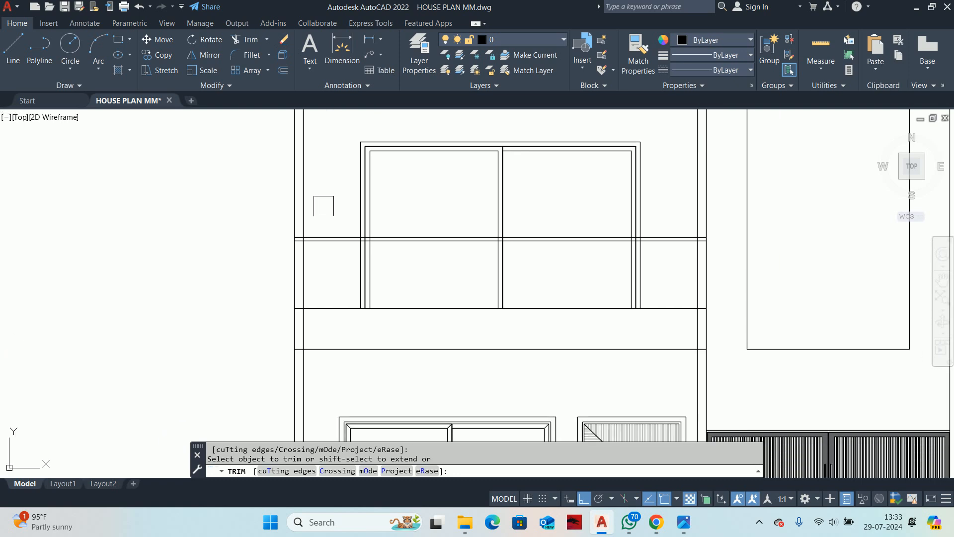
{"action": "scroll", "coordinate": [282, 258], "scroll_direction": "up", "scroll_amount": 5}
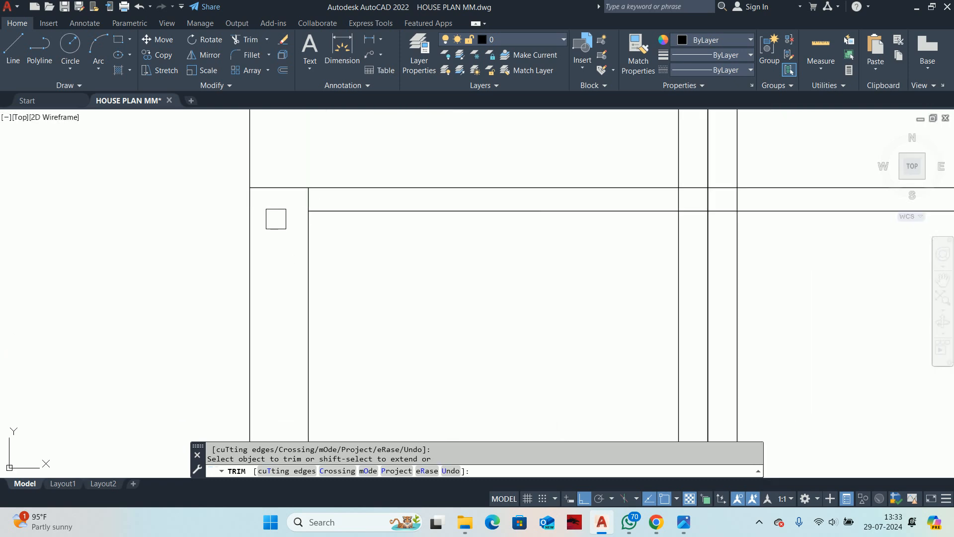
{"action": "scroll", "coordinate": [297, 238], "scroll_direction": "down", "scroll_amount": 6}
{"action": "mouse_move", "coordinate": [339, 328]}
{"action": "middle_mouse_down"}
{"action": "mouse_move", "coordinate": [338, 251]}
{"action": "mouse_move", "coordinate": [321, 339]}
{"action": "mouse_move", "coordinate": [98, 341]}
{"action": "mouse_move", "coordinate": [134, 360]}
{"action": "middle_mouse_up"}
{"action": "scroll", "coordinate": [326, 255], "scroll_direction": "up", "scroll_amount": 6}
{"action": "scroll", "coordinate": [288, 347], "scroll_direction": "down", "scroll_amount": 3}
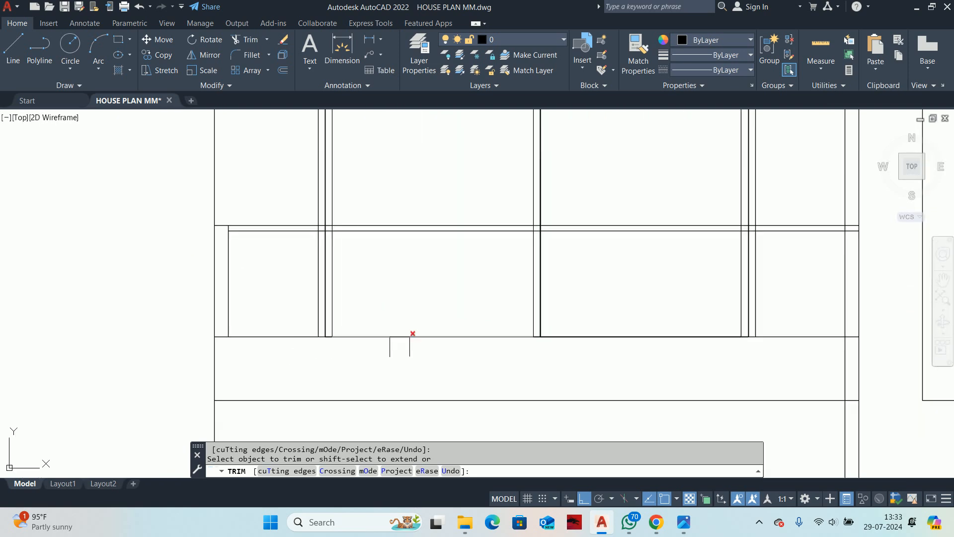
{"action": "scroll", "coordinate": [155, 335], "scroll_direction": "up", "scroll_amount": 2}
{"action": "scroll", "coordinate": [362, 362], "scroll_direction": "down", "scroll_amount": 3}
Step: Trim the right construction line to between the handrail and the parapet top, and remove the lower handrail line's right overhang
{"action": "middle_click_drag", "start_coordinate": [414, 367], "coordinate": [131, 330]}
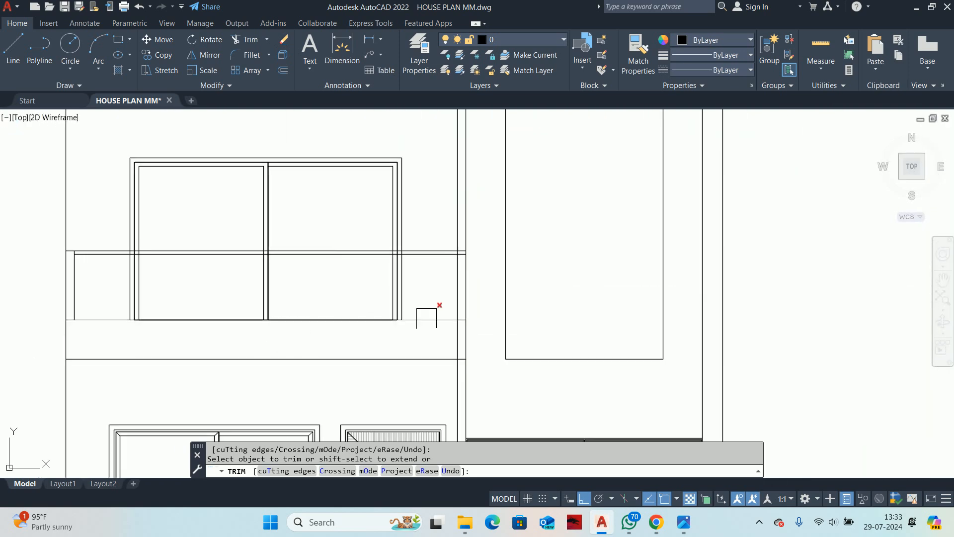
{"action": "scroll", "coordinate": [456, 319], "scroll_direction": "up", "scroll_amount": 3}
{"action": "middle_click_drag", "start_coordinate": [390, 367], "coordinate": [614, 452]}
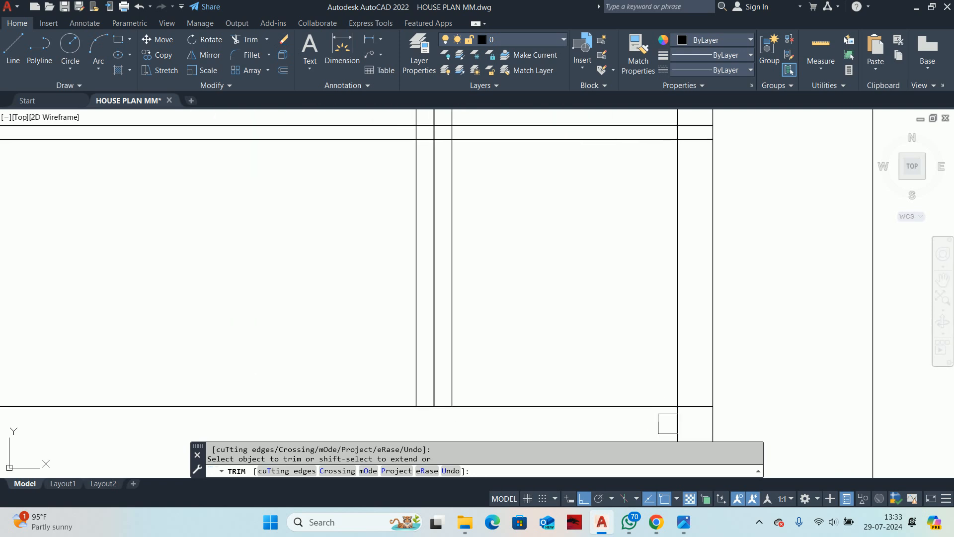
{"action": "middle_click_drag", "start_coordinate": [612, 310], "coordinate": [590, 389]}
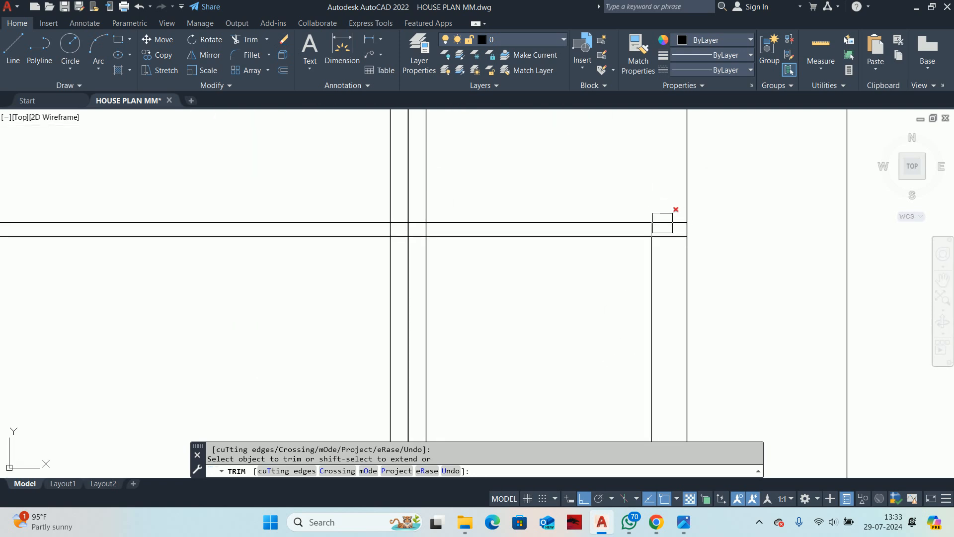
{"action": "scroll", "coordinate": [675, 217], "scroll_direction": "up", "scroll_amount": 3}
{"action": "left_click", "coordinate": [666, 257]}
{"action": "scroll", "coordinate": [645, 219], "scroll_direction": "down", "scroll_amount": 5}
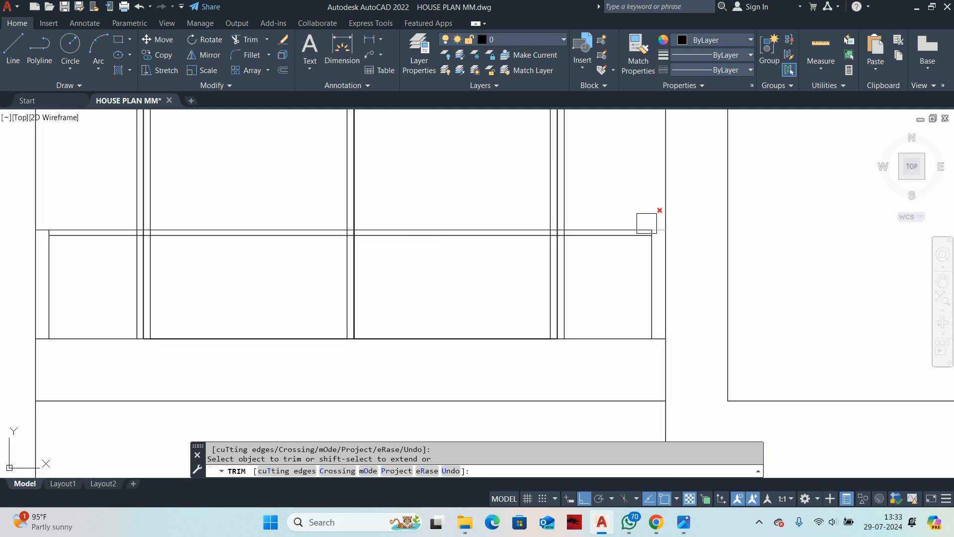
{"action": "scroll", "coordinate": [436, 266], "scroll_direction": "up", "scroll_amount": 4}
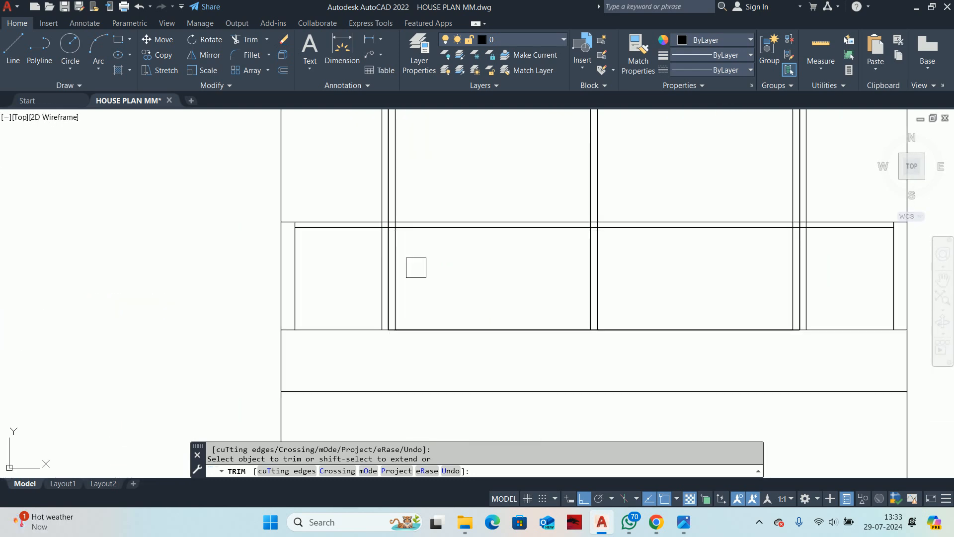
Step: Trim the window frame lines that cross between the two handrail lines, using a fence along the handrail
{"action": "scroll", "coordinate": [390, 229], "scroll_direction": "up", "scroll_amount": 4}
{"action": "left_click", "coordinate": [311, 193]}
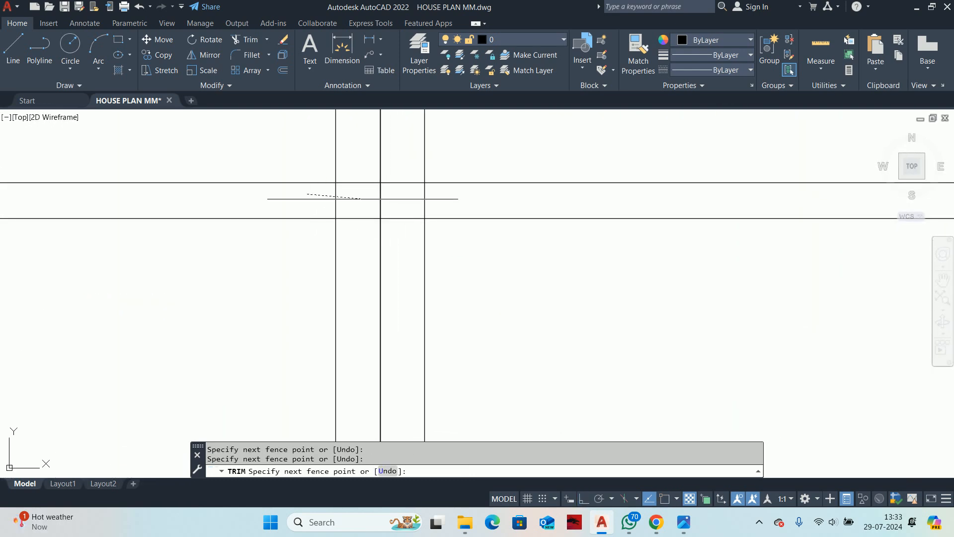
{"action": "scroll", "coordinate": [362, 197], "scroll_direction": "down", "scroll_amount": 2}
{"action": "middle_click_drag", "start_coordinate": [431, 199], "coordinate": [98, 217]}
{"action": "scroll", "coordinate": [348, 229], "scroll_direction": "down", "scroll_amount": 2}
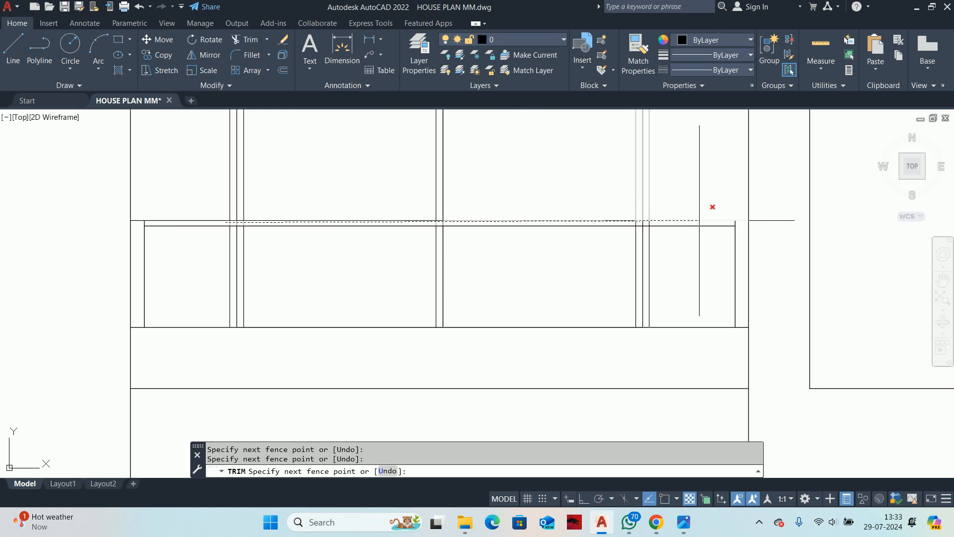
{"action": "key", "text": "Return"}
{"action": "key", "text": "Escape"}
{"action": "key", "text": "Escape"}
{"action": "middle_click_drag", "start_coordinate": [280, 307], "coordinate": [397, 314]}
{"action": "key", "text": "Escape"}
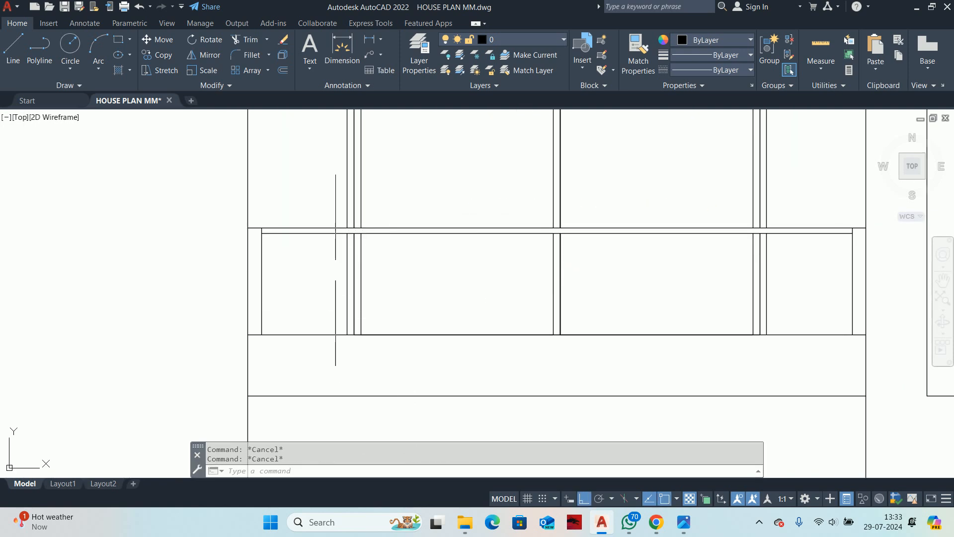
{"action": "type", "text": "o"}
{"action": "key", "text": "Return"}
{"action": "key", "text": "Escape"}
{"action": "key", "text": "Escape"}
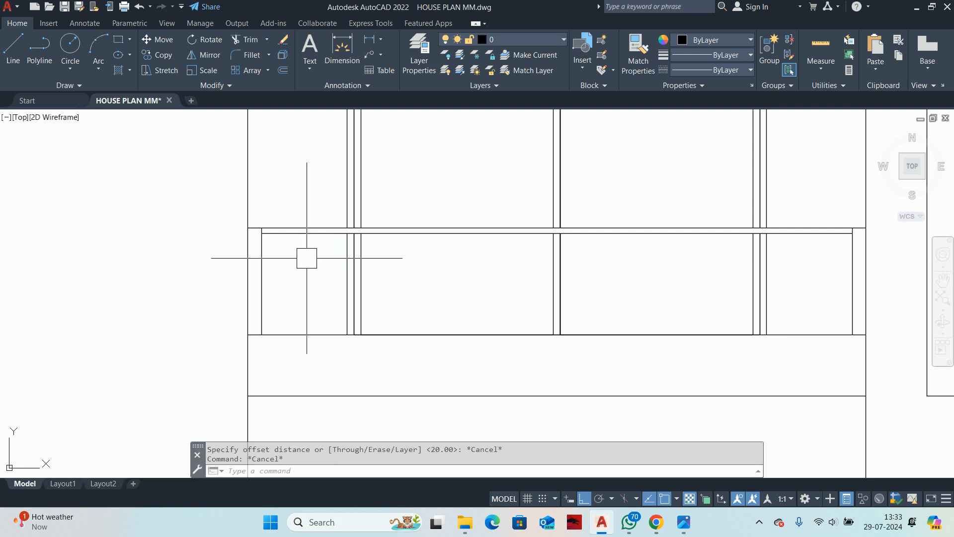
{"action": "key", "text": "Escape"}
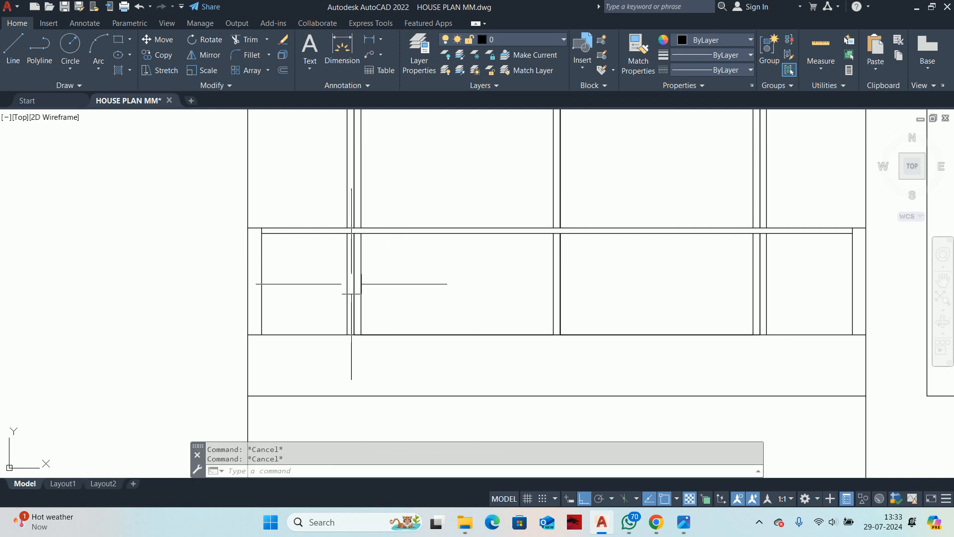
Step: Check the lower handrail line's length and draw a 4370 by 20 mm horizontal rectangle below the handrail
{"action": "left_click", "coordinate": [302, 238]}
{"action": "key", "text": "Escape"}
{"action": "left_click", "coordinate": [313, 233]}
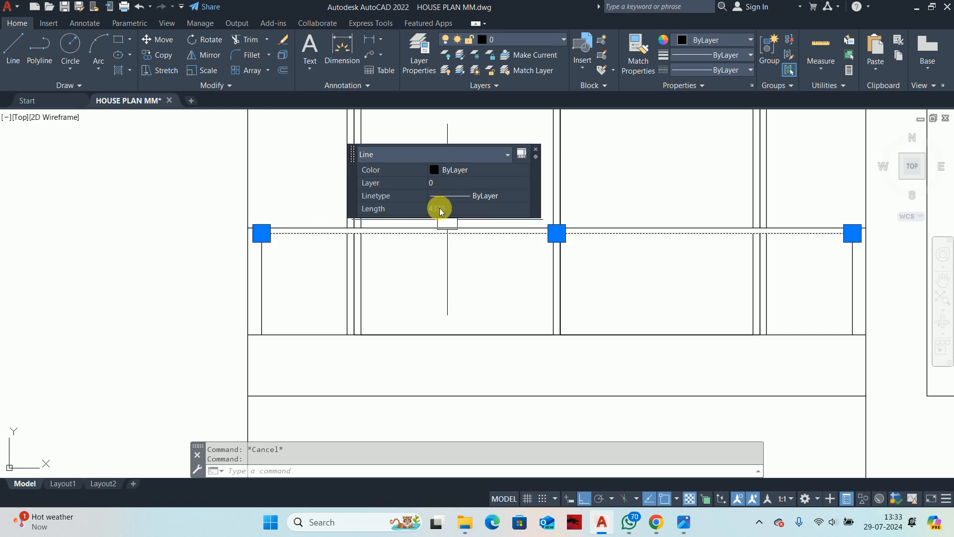
{"action": "key", "text": "Escape"}
{"action": "type", "text": "rec"}
{"action": "key", "text": "Return"}
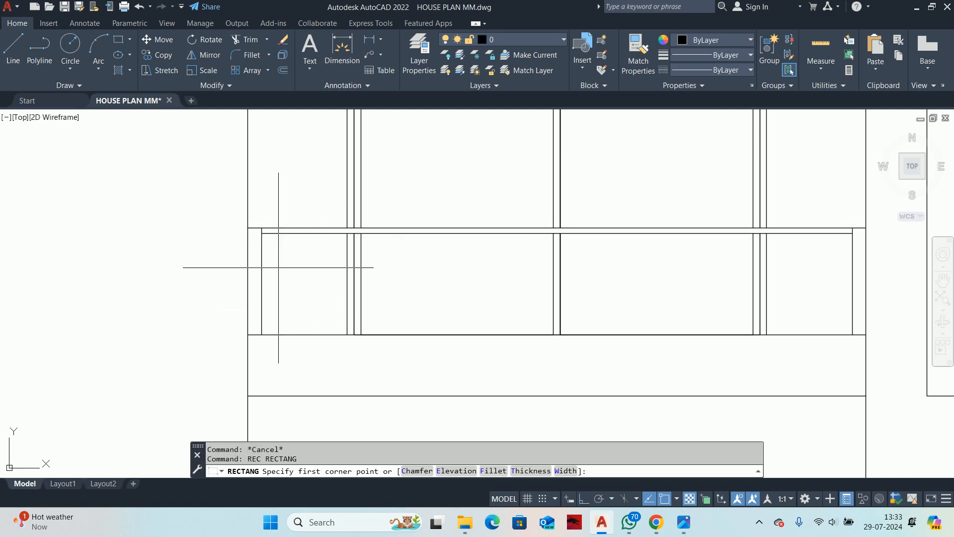
{"action": "left_click", "coordinate": [278, 267]}
{"action": "type", "text": "d"}
{"action": "key", "text": "Return"}
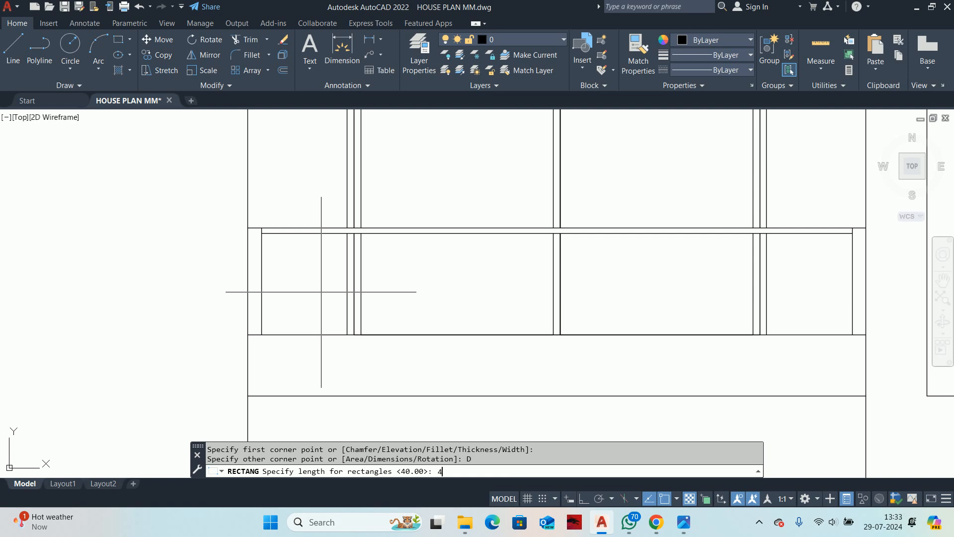
{"action": "type", "text": "4370"}
{"action": "key", "text": "Return"}
{"action": "type", "text": "2"}
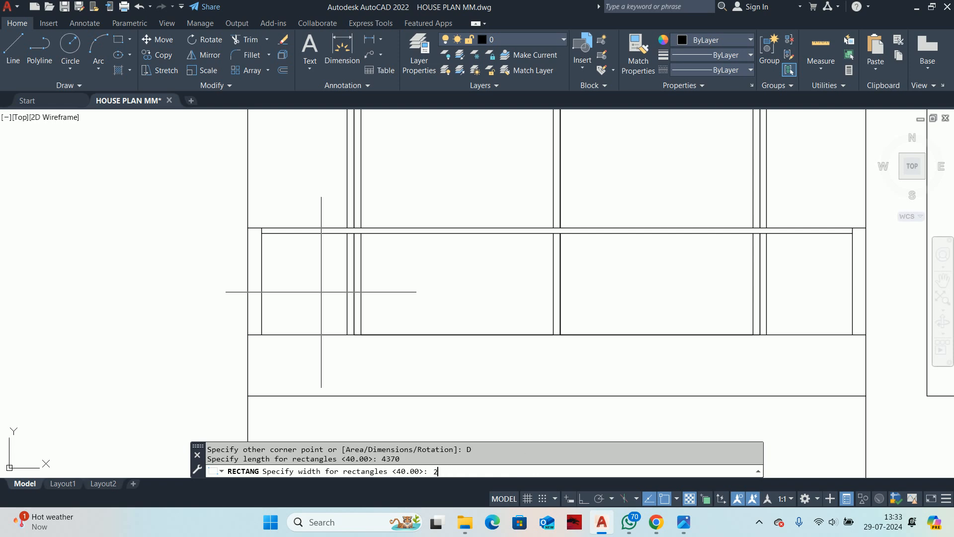
{"action": "type", "text": "0"}
{"action": "key", "text": "Return"}
{"action": "left_click", "coordinate": [420, 267]}
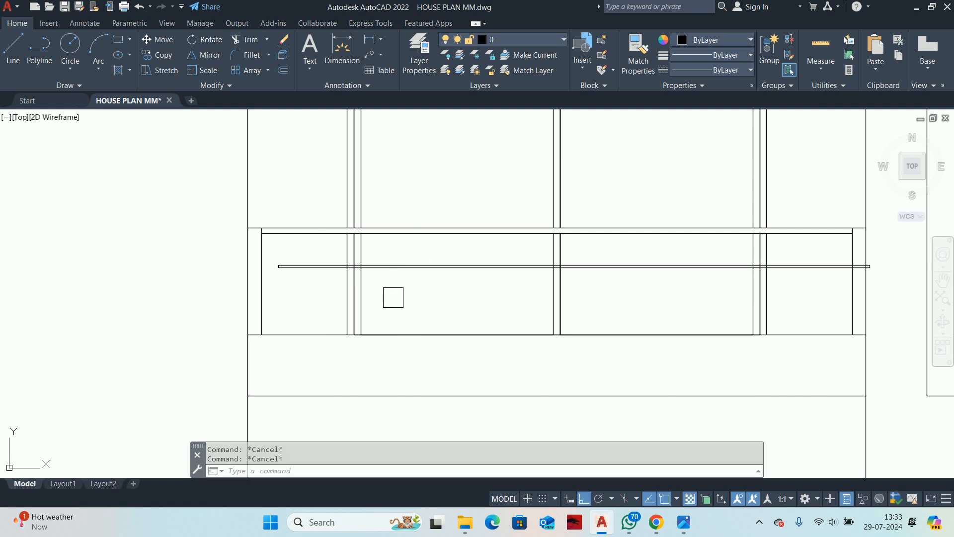
Step: Move the thin rectangle by its upper left corner to the left end of the lower handrail line
{"action": "type", "text": "m"}
{"action": "key", "text": "Return"}
{"action": "left_click", "coordinate": [281, 266]}
{"action": "key", "text": "Return"}
{"action": "scroll", "coordinate": [263, 263], "scroll_direction": "up", "scroll_amount": 3}
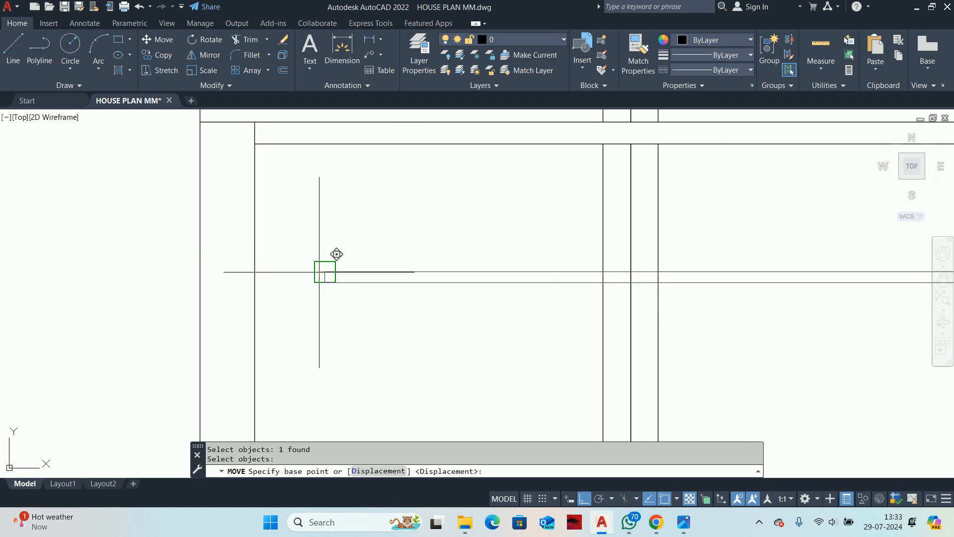
{"action": "left_click", "coordinate": [324, 271]}
{"action": "left_click", "coordinate": [254, 143]}
{"action": "key", "text": "Escape"}
{"action": "scroll", "coordinate": [359, 215], "scroll_direction": "down", "scroll_amount": 1}
{"action": "middle_click_drag", "start_coordinate": [359, 215], "coordinate": [360, 264]}
{"action": "key", "text": "Escape"}
{"action": "scroll", "coordinate": [360, 262], "scroll_direction": "down", "scroll_amount": 1}
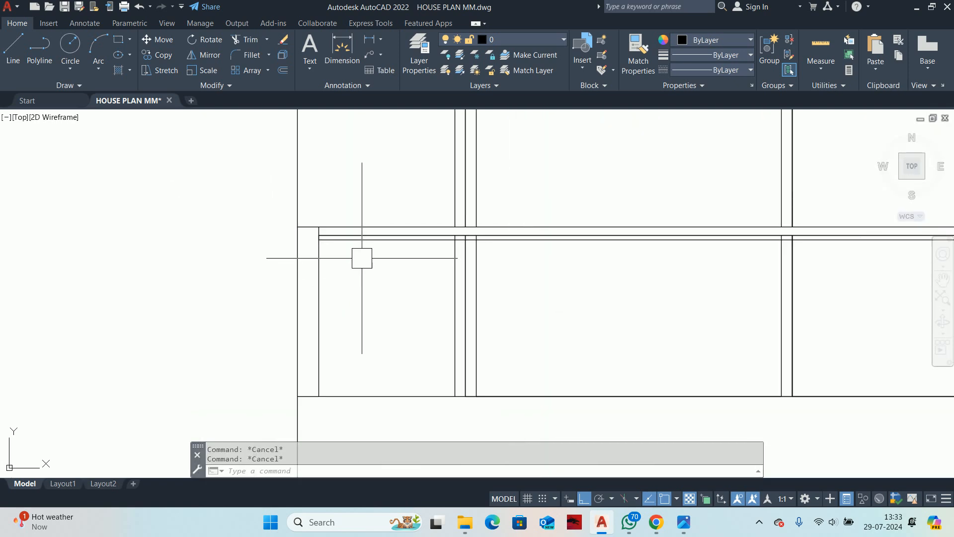
Step: Move the thin rectangle 75 mm straight down from the handrail's lower line
{"action": "type", "text": "m"}
{"action": "key", "text": "Return"}
{"action": "scroll", "coordinate": [360, 247], "scroll_direction": "up", "scroll_amount": 2}
{"action": "key", "text": "Return"}
{"action": "left_click", "coordinate": [350, 260]}
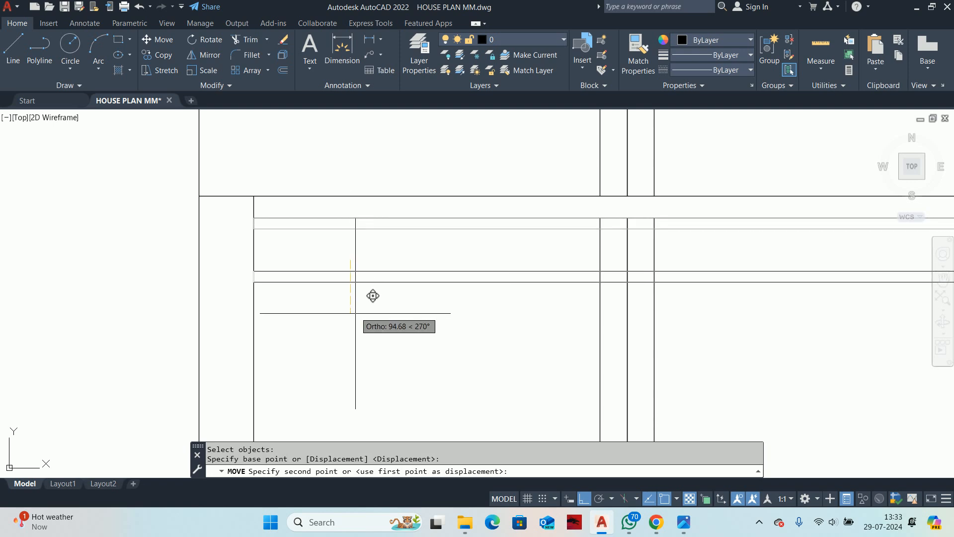
{"action": "key", "text": "Return"}
{"action": "scroll", "coordinate": [370, 251], "scroll_direction": "down", "scroll_amount": 3}
{"action": "scroll", "coordinate": [370, 256], "scroll_direction": "up", "scroll_amount": 2}
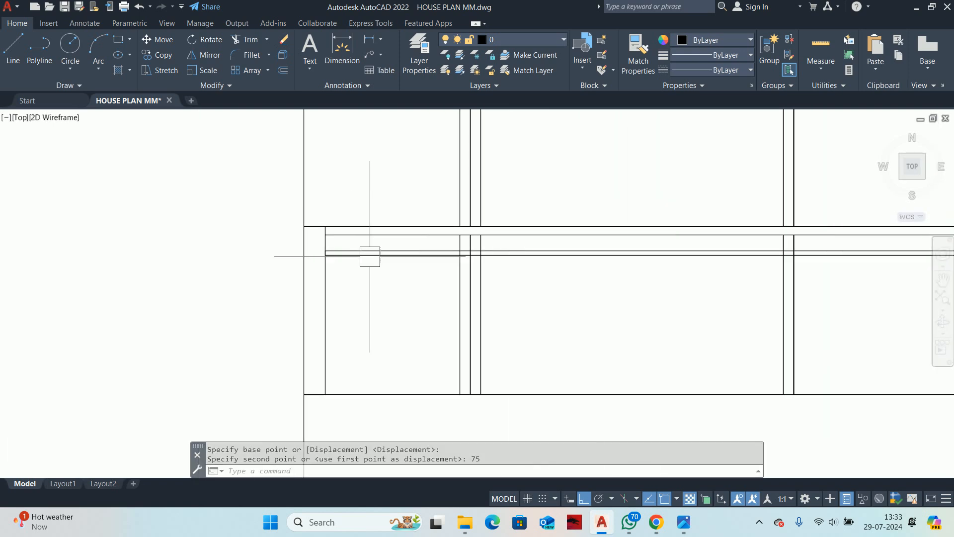
Step: Move the thin rectangle 25 mm up towards the handrail
{"action": "key", "text": "Return"}
{"action": "left_click", "coordinate": [371, 252]}
{"action": "key", "text": "Return"}
{"action": "left_click", "coordinate": [380, 316]}
{"action": "type", "text": "25"}
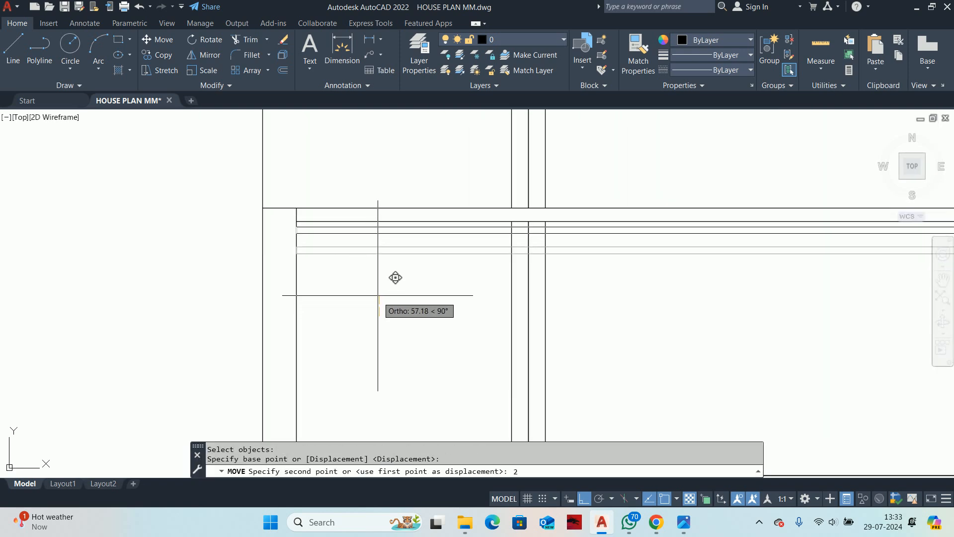
{"action": "key", "text": "Return"}
{"action": "key", "text": "Escape"}
{"action": "scroll", "coordinate": [377, 294], "scroll_direction": "down", "scroll_amount": 2}
{"action": "key", "text": "Escape"}
{"action": "scroll", "coordinate": [499, 318], "scroll_direction": "down", "scroll_amount": 3}
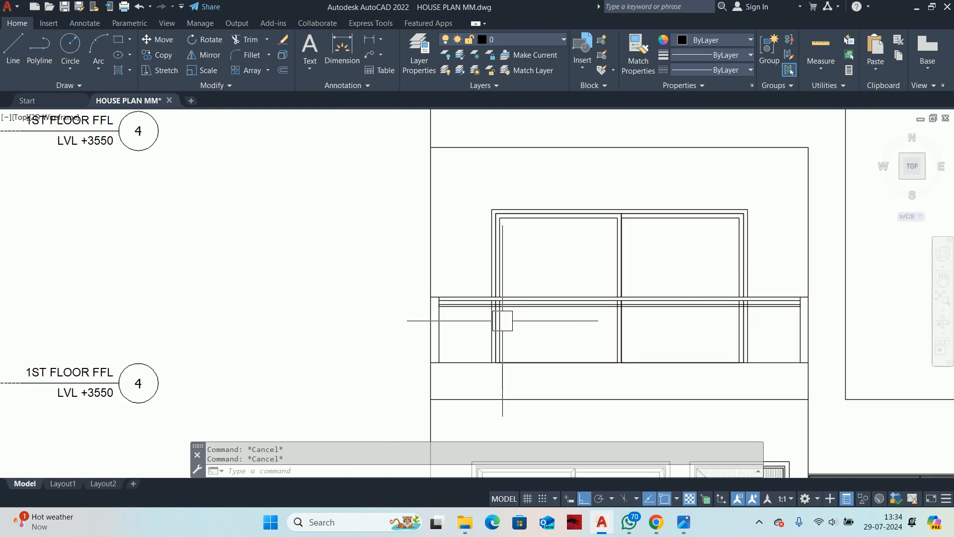
Step: Fill the thin rectangle below the handrail with a SOLID hatch in colour 8
{"action": "scroll", "coordinate": [426, 315], "scroll_direction": "up", "scroll_amount": 3}
{"action": "type", "text": "h"}
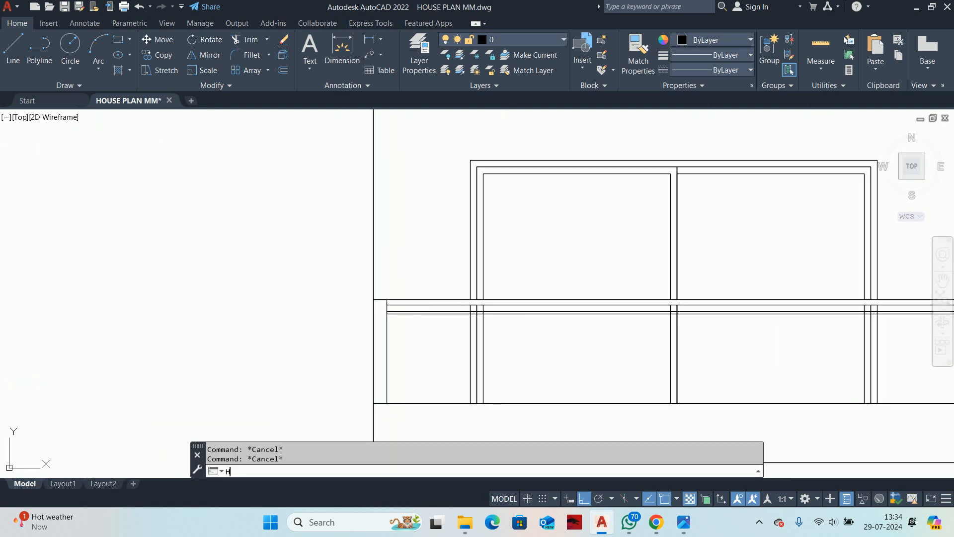
{"action": "key", "text": "Return"}
{"action": "scroll", "coordinate": [423, 314], "scroll_direction": "up", "scroll_amount": 2}
{"action": "left_click", "coordinate": [387, 471]}
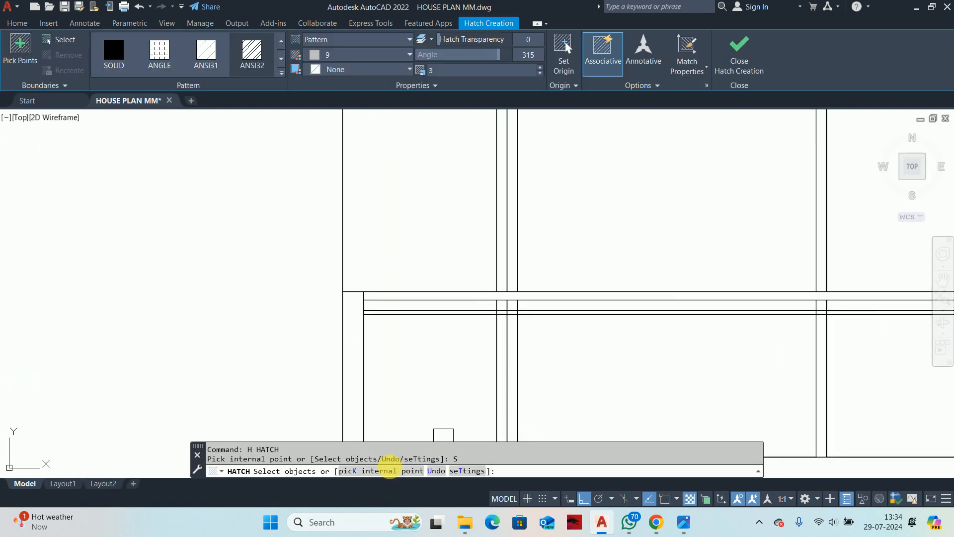
{"action": "left_click", "coordinate": [417, 312]}
{"action": "scroll", "coordinate": [398, 298], "scroll_direction": "down", "scroll_amount": 5}
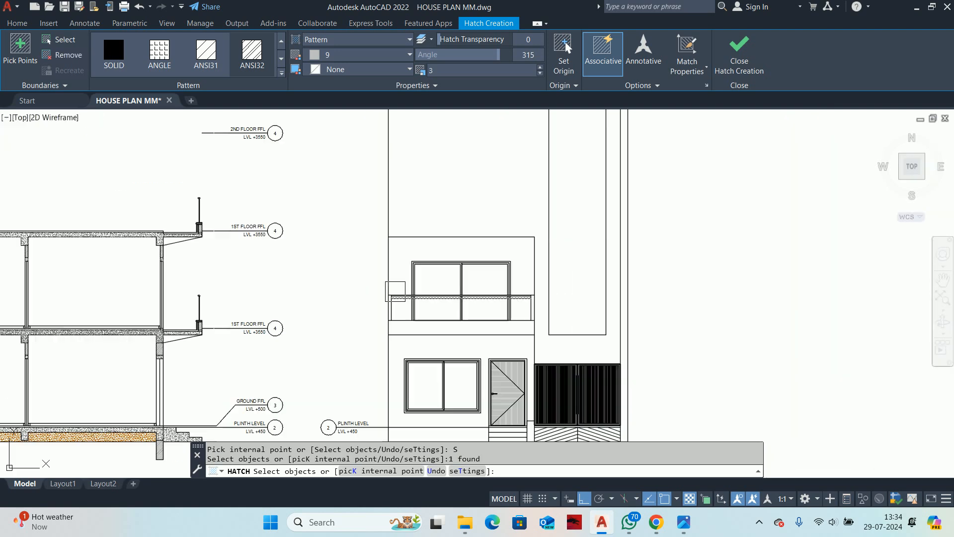
{"action": "left_click", "coordinate": [113, 52]}
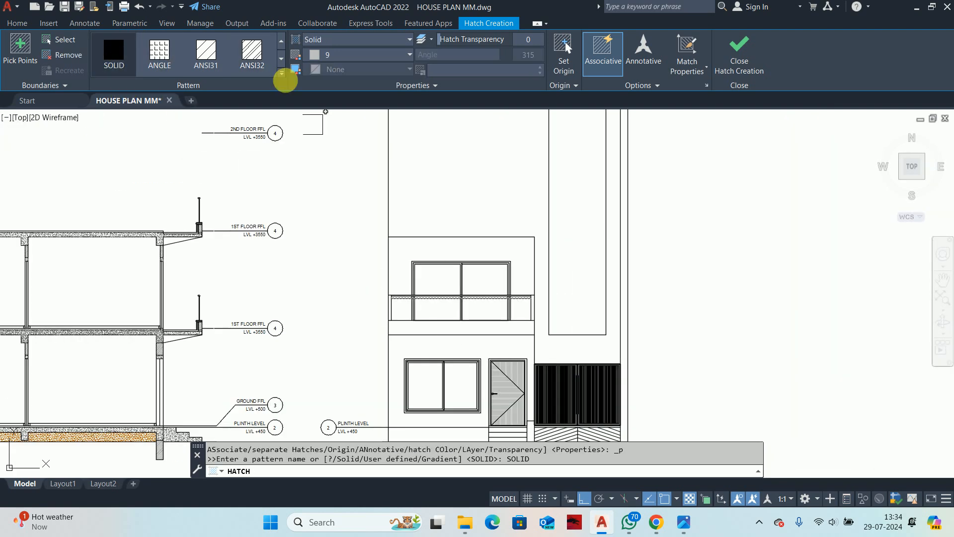
{"action": "left_click", "coordinate": [335, 54]}
{"action": "left_click", "coordinate": [399, 181]}
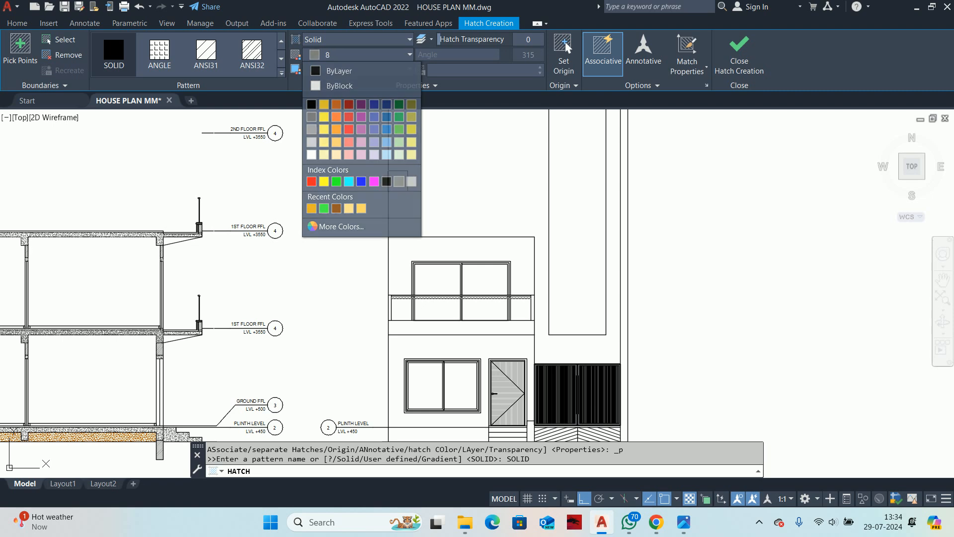
{"action": "scroll", "coordinate": [417, 316], "scroll_direction": "up", "scroll_amount": 6}
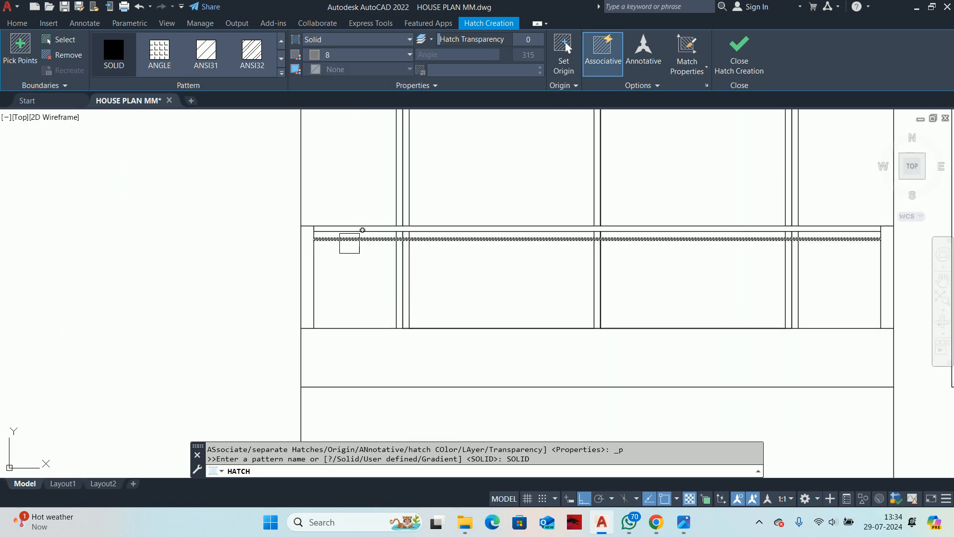
{"action": "key", "text": "Escape"}
{"action": "key", "text": "Escape"}
{"action": "middle_click_drag", "start_coordinate": [543, 256], "coordinate": [554, 267]}
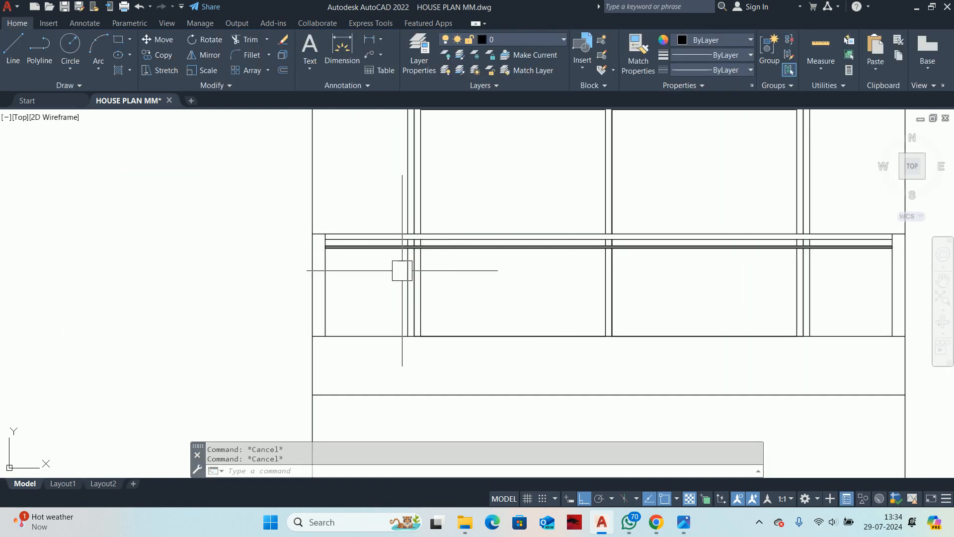
{"action": "type", "text": "co"}
{"action": "key", "text": "Return"}
{"action": "scroll", "coordinate": [371, 239], "scroll_direction": "up", "scroll_amount": 4}
{"action": "left_click", "coordinate": [363, 287]}
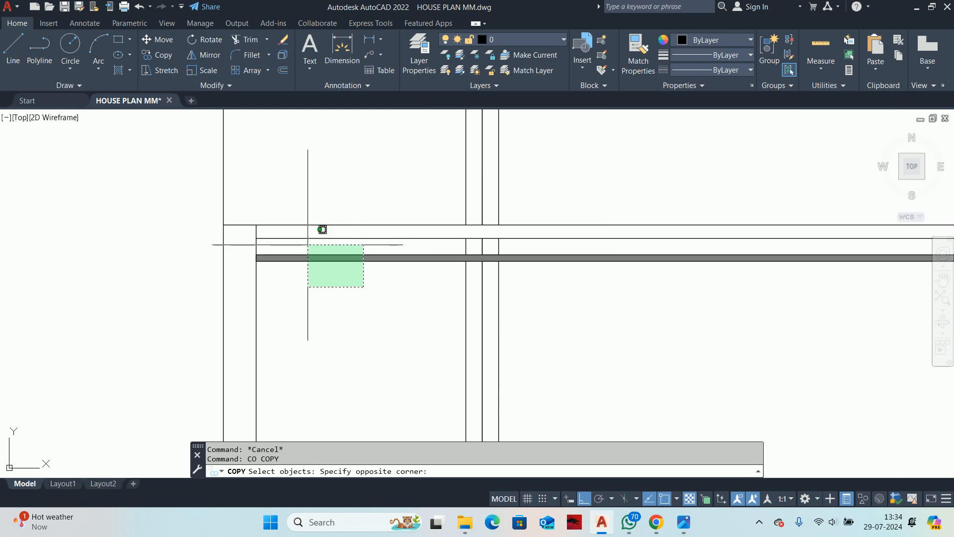
{"action": "key", "text": "Escape"}
Step: Create a rectangular array from the thin bar and its solid hatch
{"action": "type", "text": "ar"}
{"action": "key", "text": "Return"}
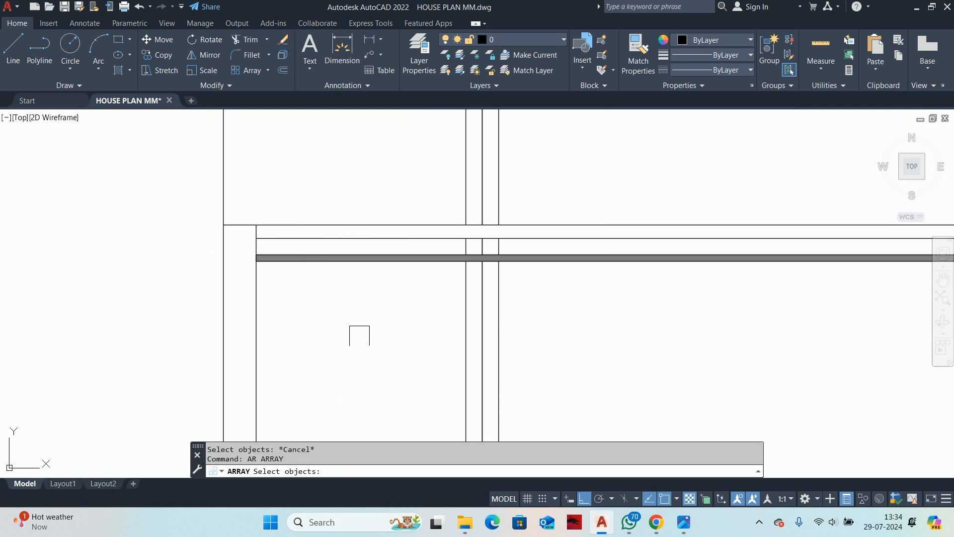
{"action": "scroll", "coordinate": [359, 263], "scroll_direction": "up", "scroll_amount": 2}
{"action": "left_click", "coordinate": [368, 282]}
{"action": "left_click", "coordinate": [314, 233]}
{"action": "scroll", "coordinate": [346, 366], "scroll_direction": "down", "scroll_amount": 2}
{"action": "middle_click_drag", "start_coordinate": [347, 366], "coordinate": [331, 262]}
{"action": "key", "text": "Return"}
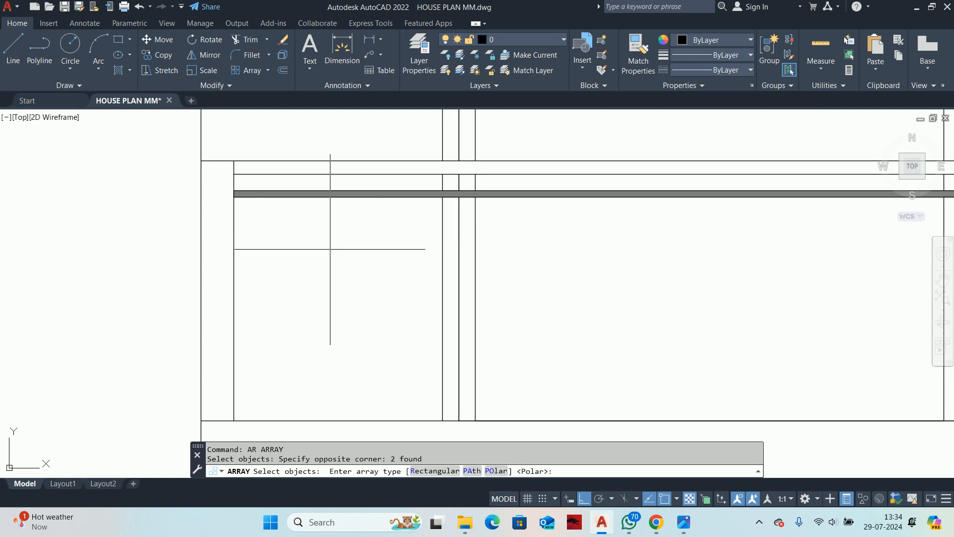
{"action": "left_click", "coordinate": [442, 475]}
Step: Extend the array's rows downward to the balcony floor line, giving 24 rows at -30 spacing
{"action": "scroll", "coordinate": [348, 249], "scroll_direction": "up", "scroll_amount": 3}
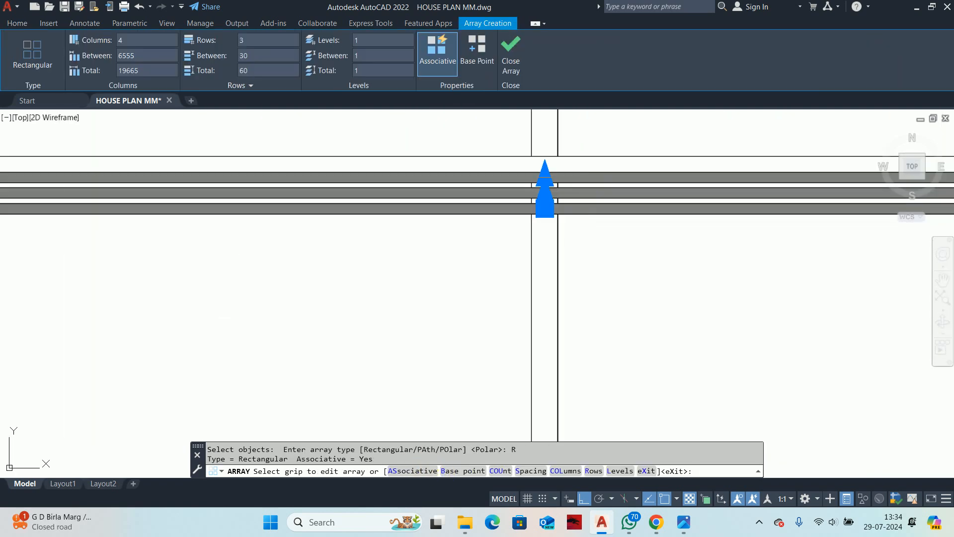
{"action": "scroll", "coordinate": [570, 176], "scroll_direction": "up", "scroll_amount": 1}
{"action": "left_click", "coordinate": [528, 175]}
{"action": "scroll", "coordinate": [519, 340], "scroll_direction": "down", "scroll_amount": 1}
{"action": "middle_click_drag", "start_coordinate": [518, 361], "coordinate": [528, 249]}
{"action": "scroll", "coordinate": [530, 248], "scroll_direction": "down", "scroll_amount": 2}
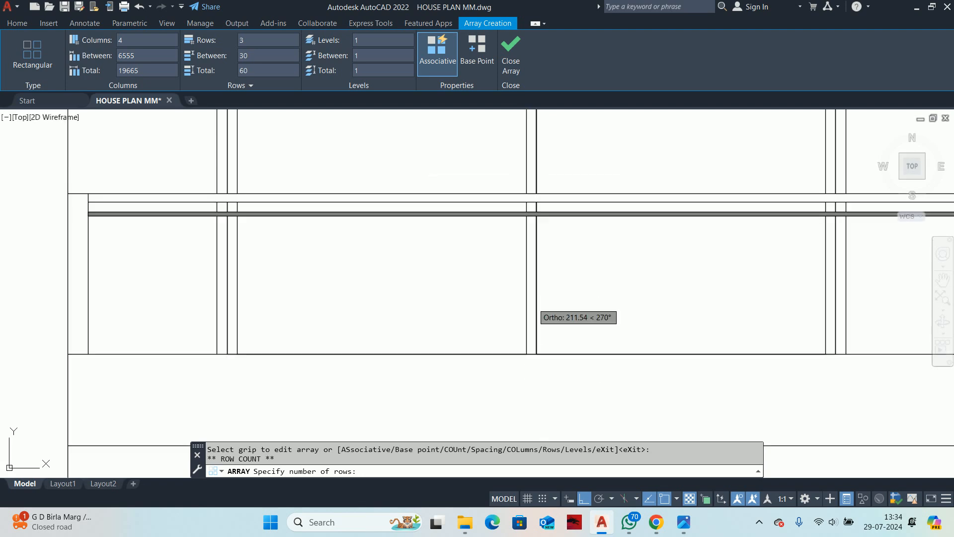
{"action": "middle_click_drag", "start_coordinate": [534, 308], "coordinate": [543, 240]}
{"action": "left_click", "coordinate": [536, 286]}
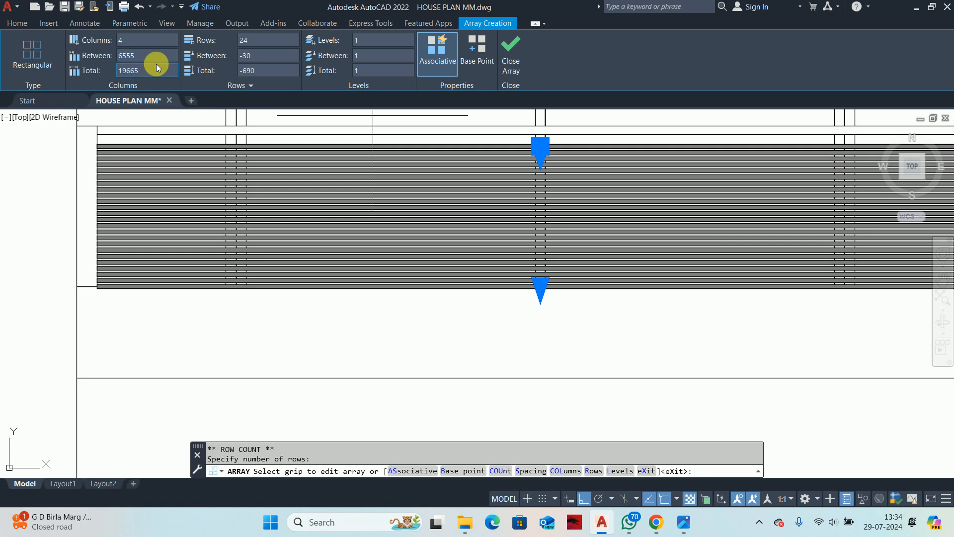
Step: Reduce the bar array to a single column over the balcony
{"action": "scroll", "coordinate": [348, 193], "scroll_direction": "down", "scroll_amount": 5}
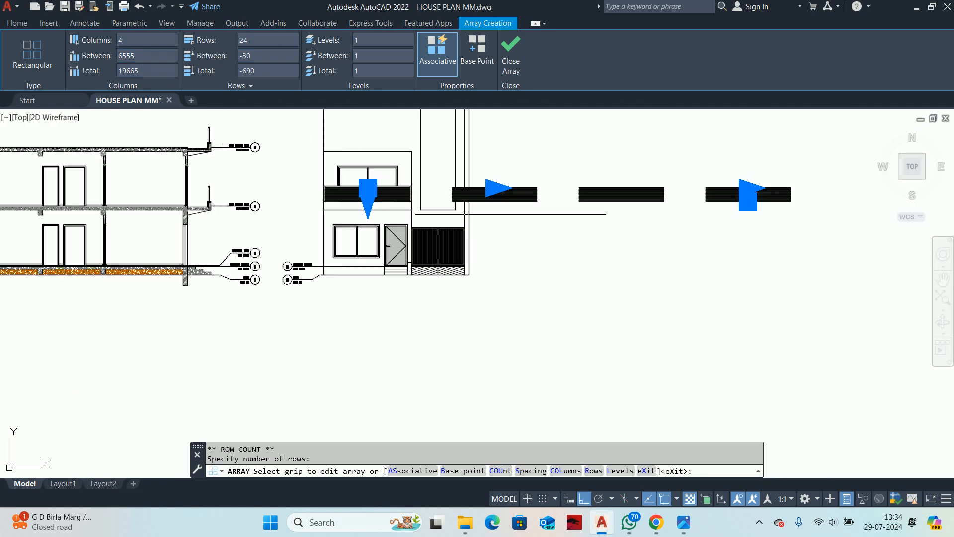
{"action": "left_click", "coordinate": [751, 189]}
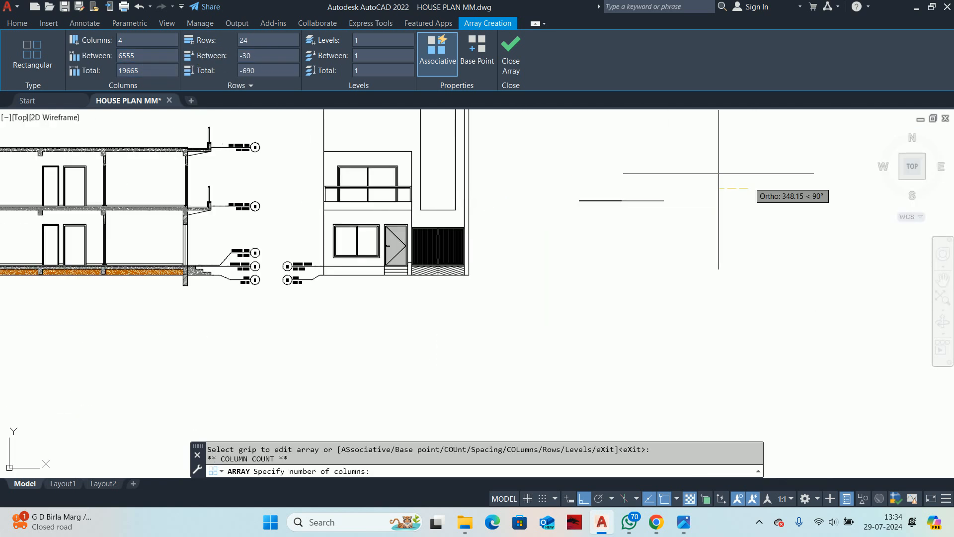
{"action": "left_click", "coordinate": [412, 151]}
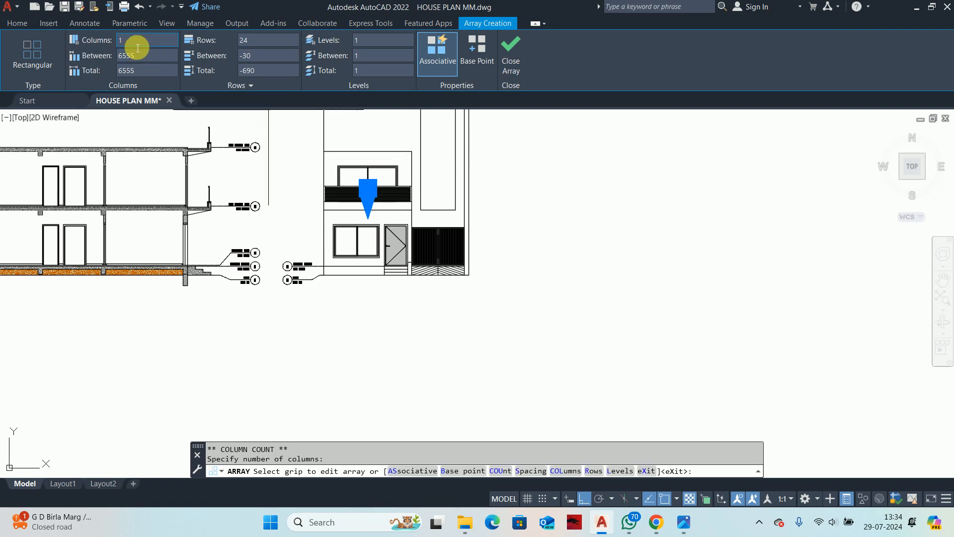
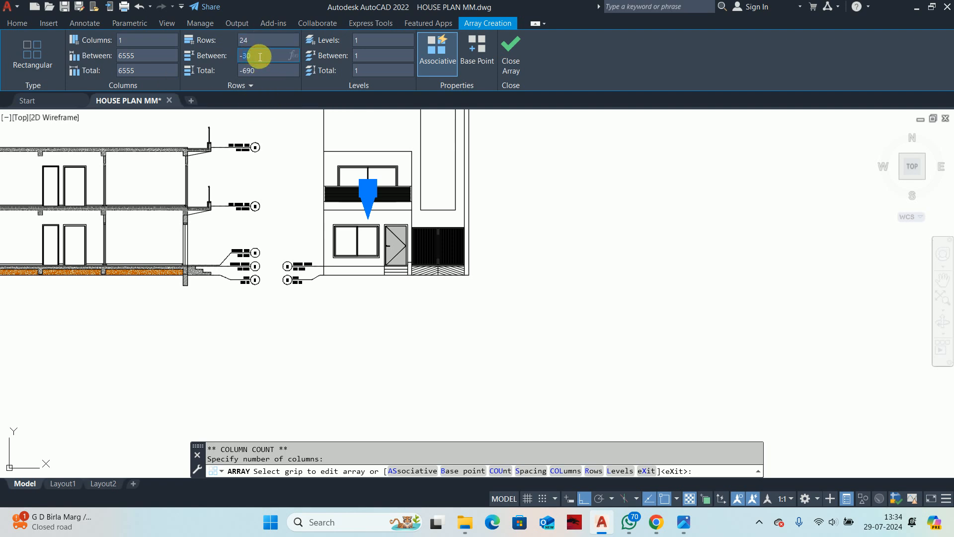
Step: Set the array's row spacing to -40 and finish the array
{"action": "scroll", "coordinate": [345, 144], "scroll_direction": "up", "scroll_amount": 10}
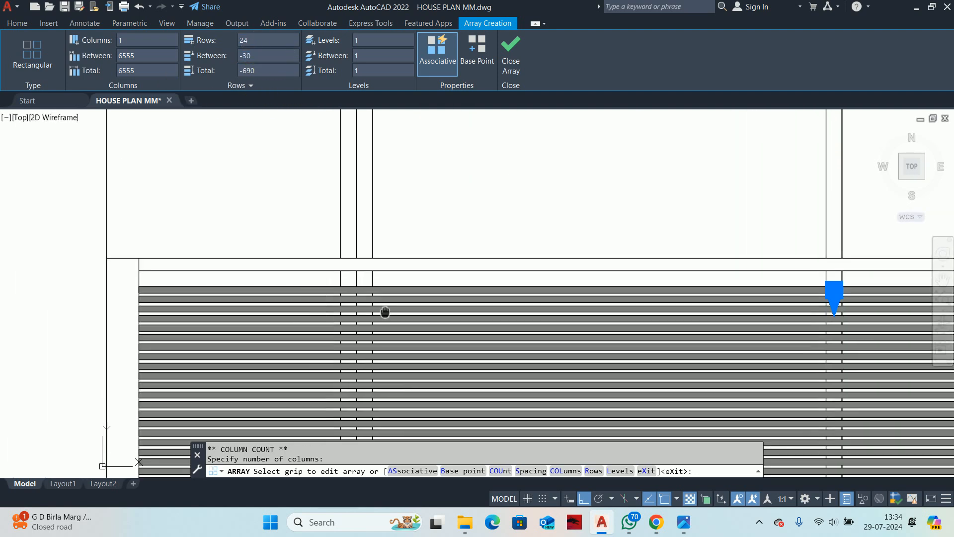
{"action": "left_click", "coordinate": [266, 70]}
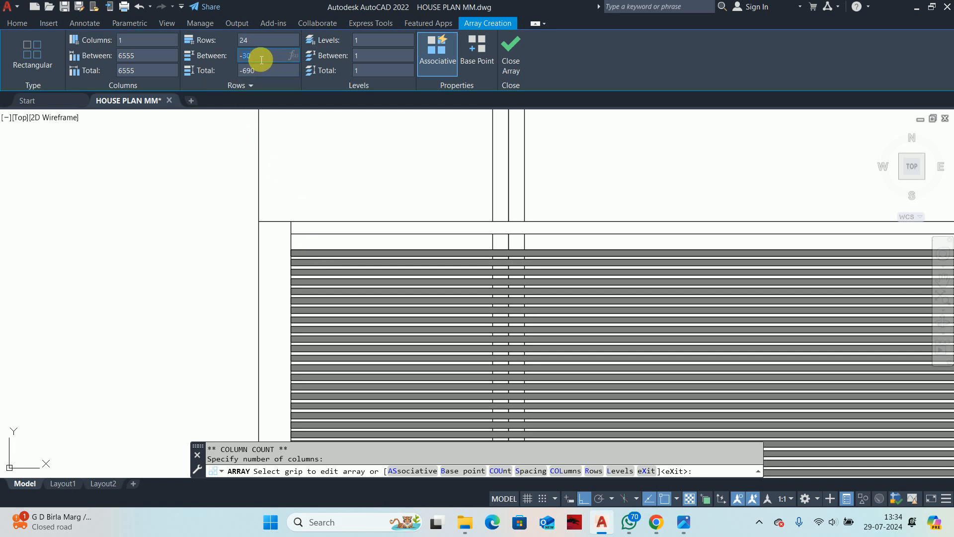
{"action": "type", "text": "0"}
{"action": "key", "text": "Return"}
{"action": "scroll", "coordinate": [440, 198], "scroll_direction": "down", "scroll_amount": 3}
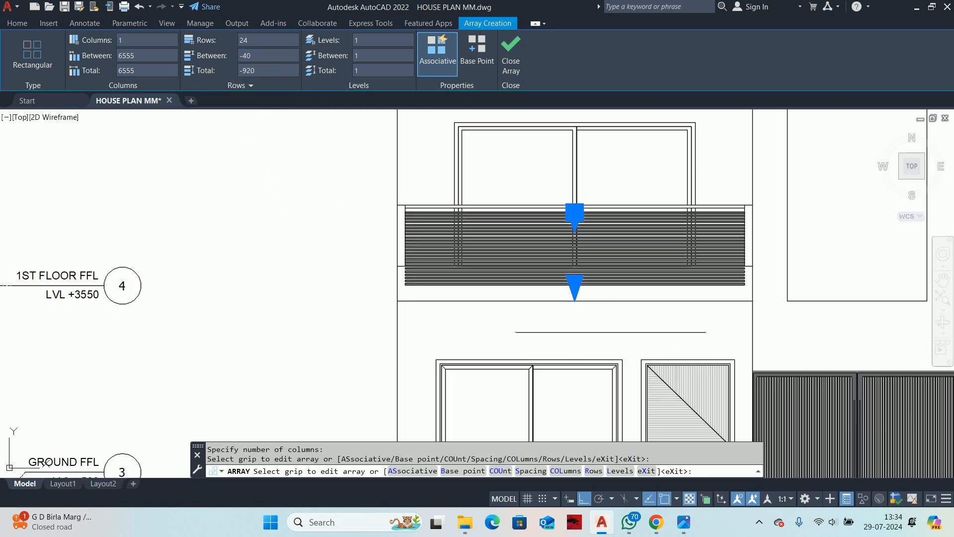
{"action": "scroll", "coordinate": [611, 333], "scroll_direction": "up", "scroll_amount": 2}
{"action": "scroll", "coordinate": [497, 144], "scroll_direction": "up", "scroll_amount": 4}
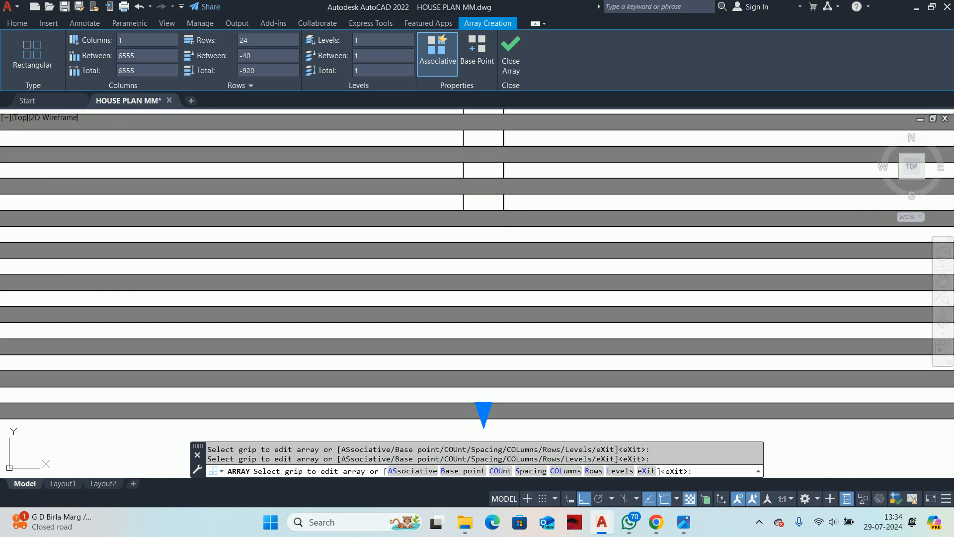
{"action": "scroll", "coordinate": [485, 371], "scroll_direction": "down", "scroll_amount": 4}
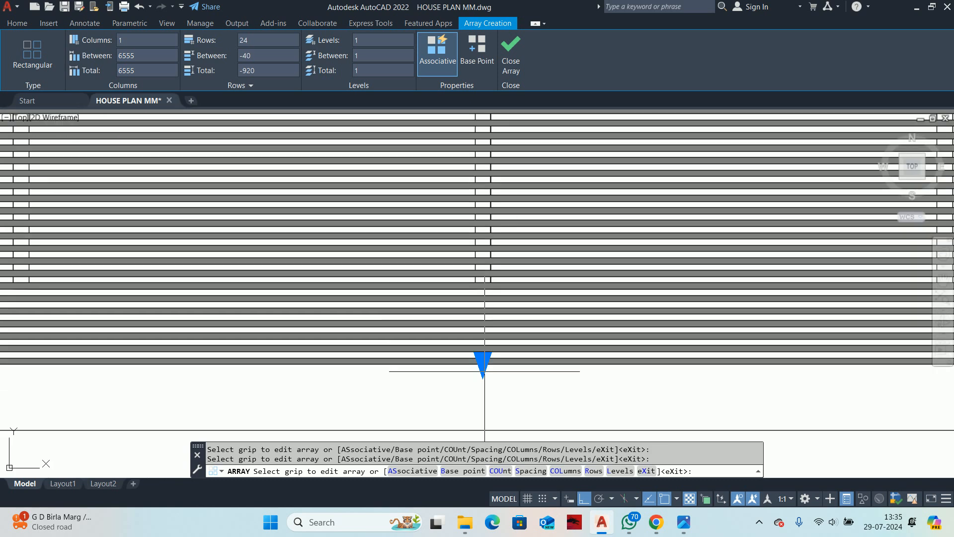
{"action": "scroll", "coordinate": [449, 291], "scroll_direction": "down", "scroll_amount": 3}
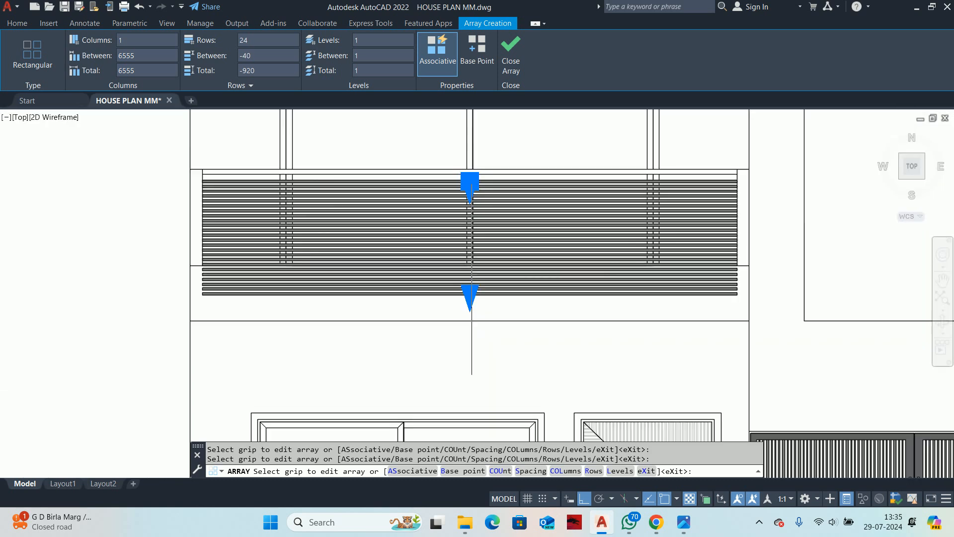
{"action": "scroll", "coordinate": [441, 284], "scroll_direction": "up", "scroll_amount": 3}
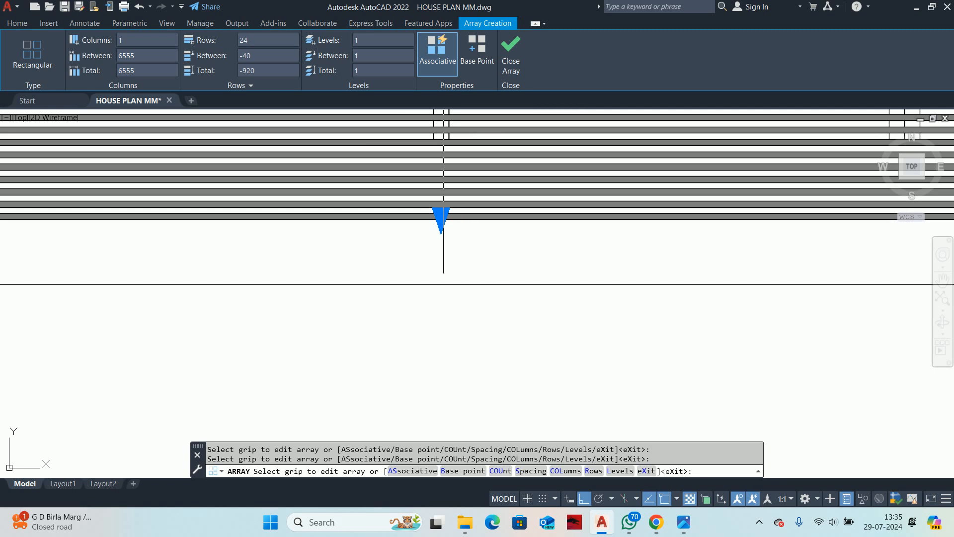
{"action": "left_click", "coordinate": [506, 43]}
Step: Shorten the railing bar array to 18 rows at the balcony floor line
{"action": "scroll", "coordinate": [488, 216], "scroll_direction": "down", "scroll_amount": 2}
{"action": "left_click", "coordinate": [528, 214]}
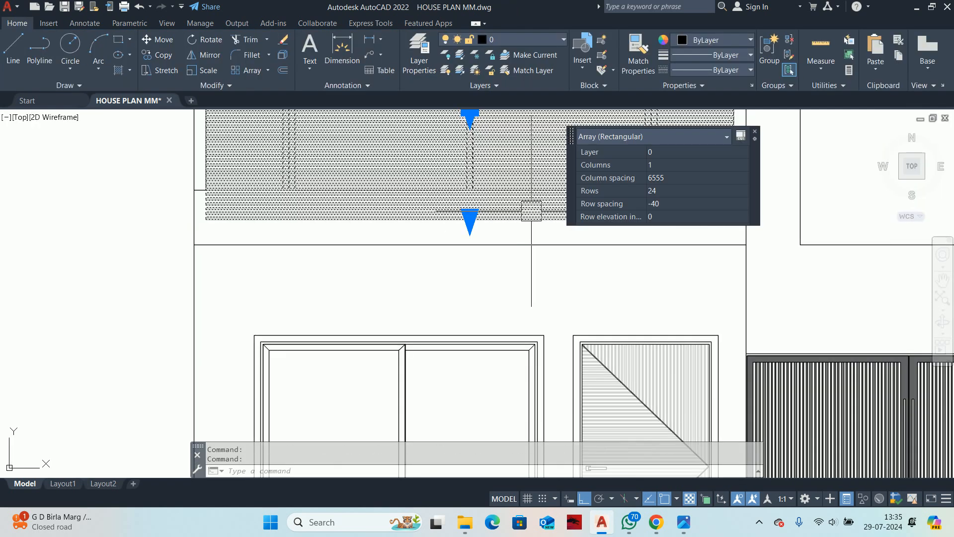
{"action": "middle_click_drag", "start_coordinate": [425, 210], "coordinate": [403, 274]}
{"action": "scroll", "coordinate": [403, 274], "scroll_direction": "up", "scroll_amount": 3}
{"action": "left_click", "coordinate": [511, 288]}
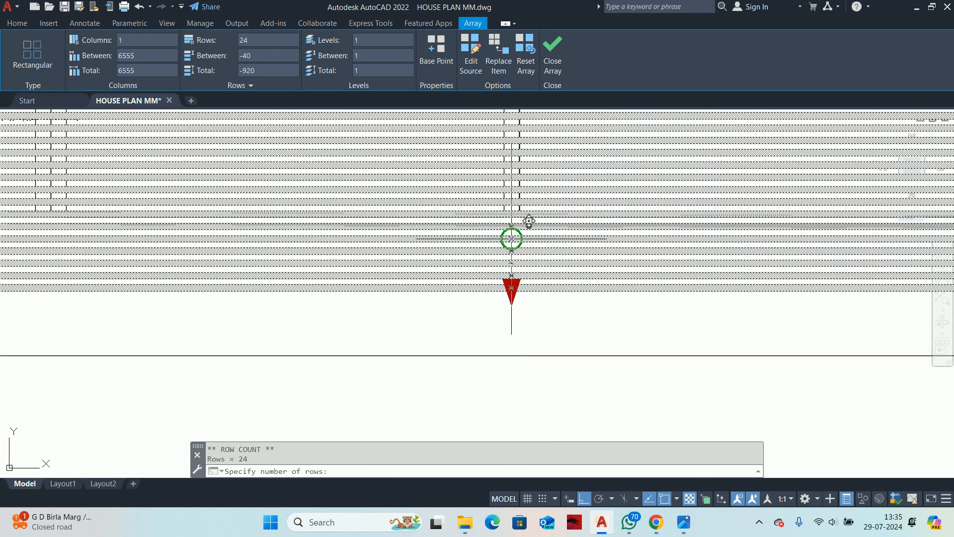
{"action": "left_click", "coordinate": [511, 213]}
{"action": "key", "text": "Escape"}
{"action": "key", "text": "Escape"}
Step: Remove the lowest bar from the railing array, leaving 17 rows
{"action": "scroll", "coordinate": [489, 224], "scroll_direction": "down", "scroll_amount": 2}
{"action": "middle_click_drag", "start_coordinate": [470, 266], "coordinate": [432, 321]}
{"action": "scroll", "coordinate": [517, 254], "scroll_direction": "up", "scroll_amount": 1}
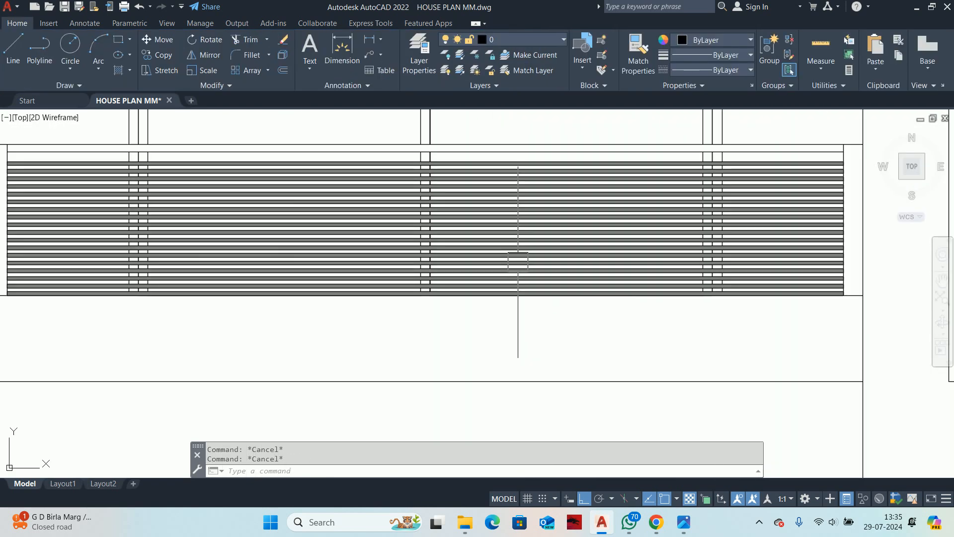
{"action": "left_click", "coordinate": [518, 254]}
{"action": "scroll", "coordinate": [419, 269], "scroll_direction": "up", "scroll_amount": 1}
{"action": "scroll", "coordinate": [418, 271], "scroll_direction": "up", "scroll_amount": 1}
{"action": "left_click", "coordinate": [437, 358]}
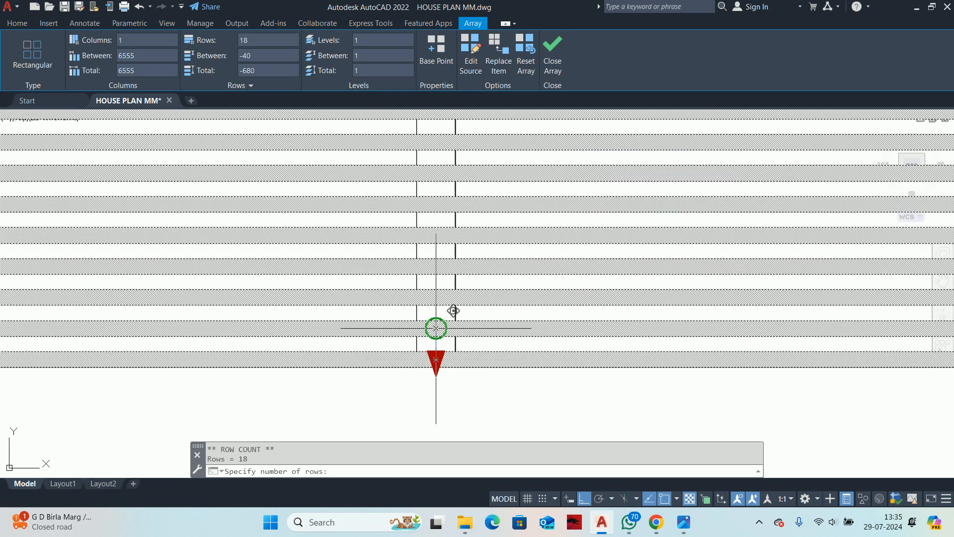
{"action": "scroll", "coordinate": [482, 303], "scroll_direction": "up", "scroll_amount": 1}
{"action": "scroll", "coordinate": [482, 303], "scroll_direction": "down", "scroll_amount": 6}
{"action": "key", "text": "Escape"}
{"action": "key", "text": "Escape"}
Step: Set the railing bar array's row spacing to -50
{"action": "scroll", "coordinate": [519, 291], "scroll_direction": "up", "scroll_amount": 1}
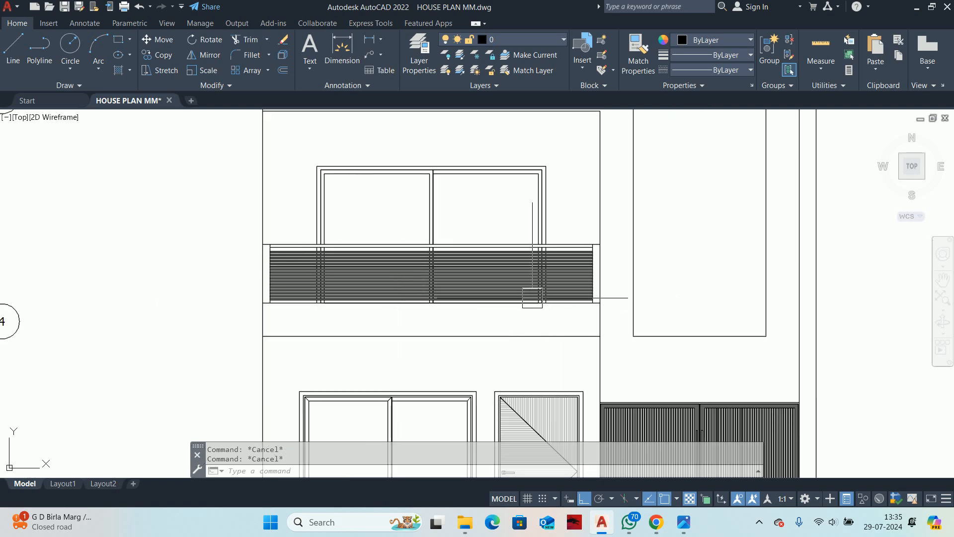
{"action": "middle_click_drag", "start_coordinate": [532, 298], "coordinate": [540, 332]}
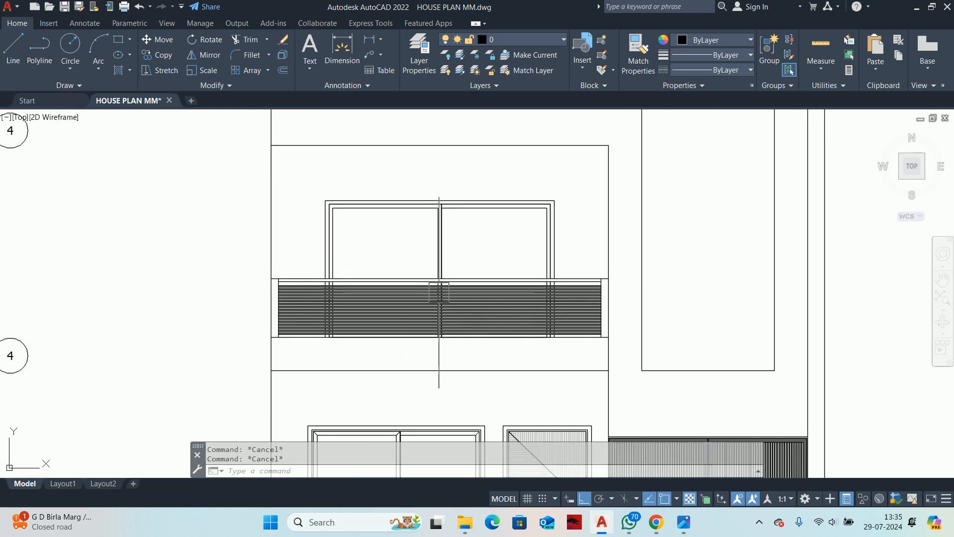
{"action": "scroll", "coordinate": [439, 292], "scroll_direction": "up", "scroll_amount": 4}
{"action": "left_click", "coordinate": [416, 297]}
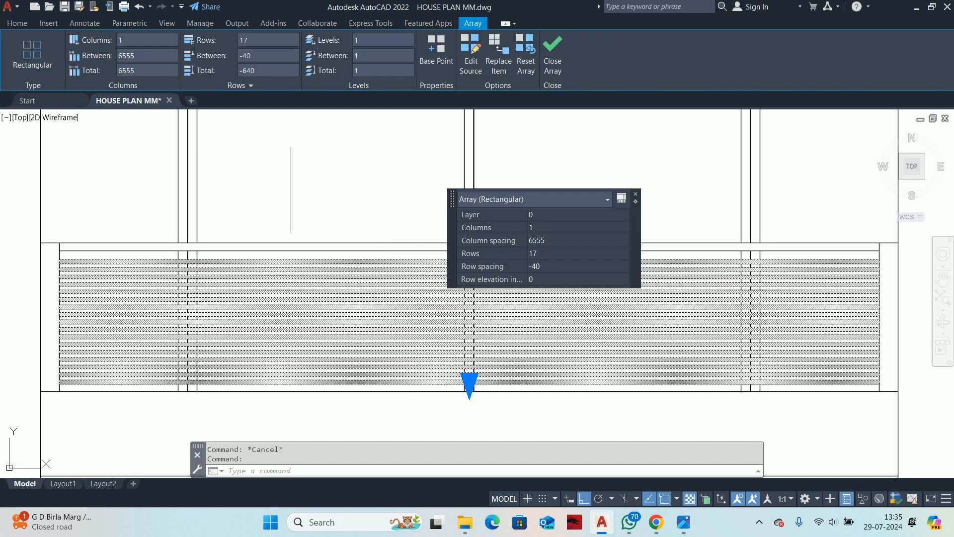
{"action": "left_click", "coordinate": [274, 61]}
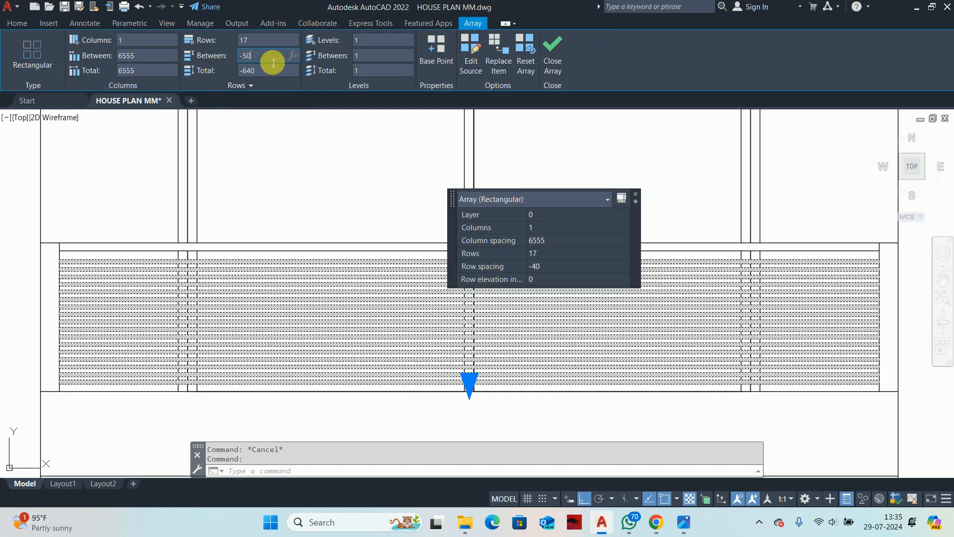
{"action": "type", "text": "-50"}
{"action": "key", "text": "Return"}
Step: Reduce the railing bar array to 13 rows, ending above the balcony floor line
{"action": "scroll", "coordinate": [431, 341], "scroll_direction": "up", "scroll_amount": 4}
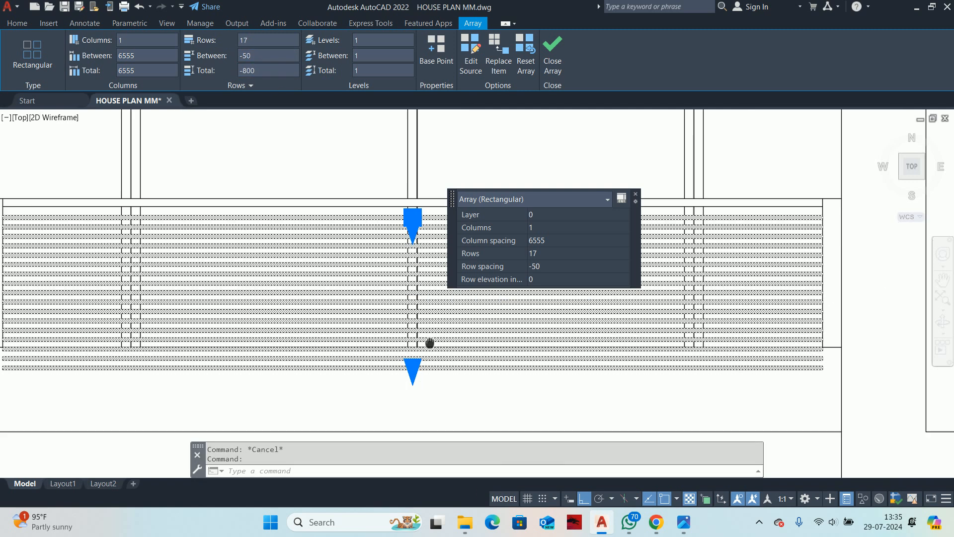
{"action": "left_click", "coordinate": [332, 335]}
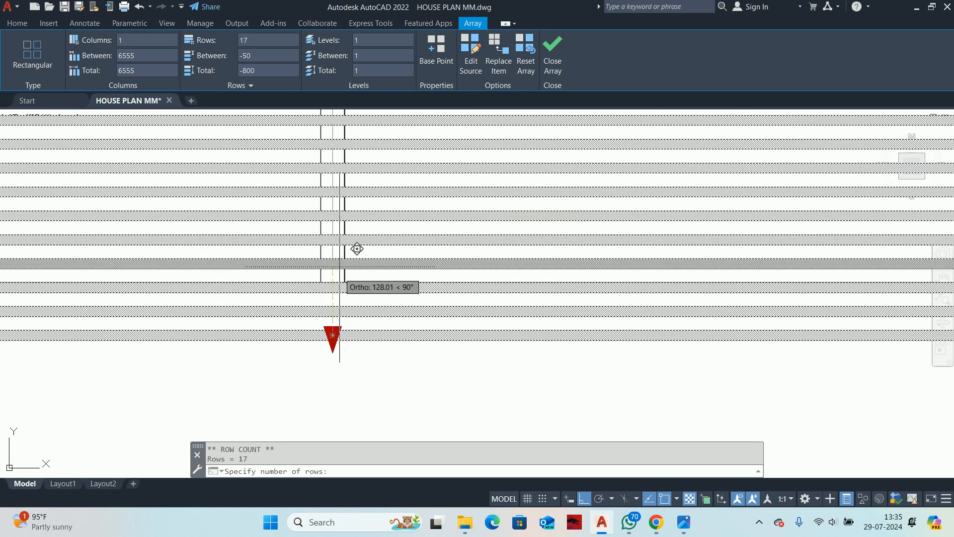
{"action": "left_click", "coordinate": [338, 242]}
{"action": "key", "text": "Escape"}
{"action": "scroll", "coordinate": [390, 255], "scroll_direction": "down", "scroll_amount": 8}
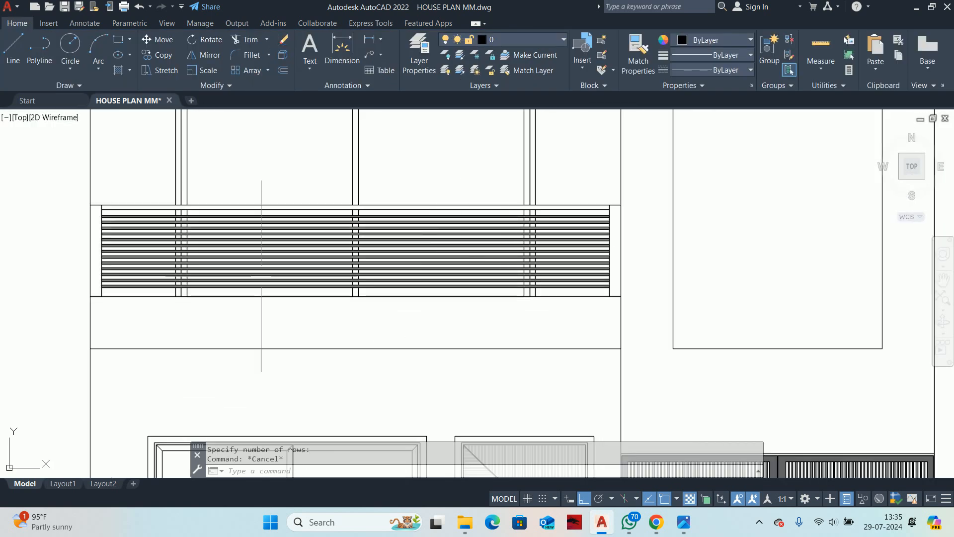
Step: Hatch the balcony railing's top rail solid in the orange-brown colour 205,105,40
{"action": "middle_click_drag", "start_coordinate": [300, 282], "coordinate": [286, 282]}
{"action": "key", "text": "Return"}
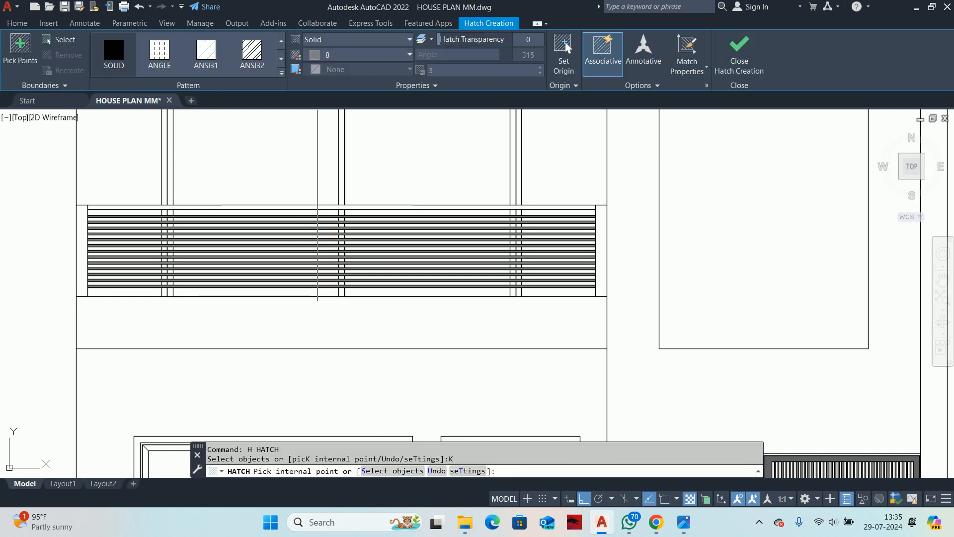
{"action": "left_click", "coordinate": [317, 205]}
{"action": "left_click", "coordinate": [341, 56]}
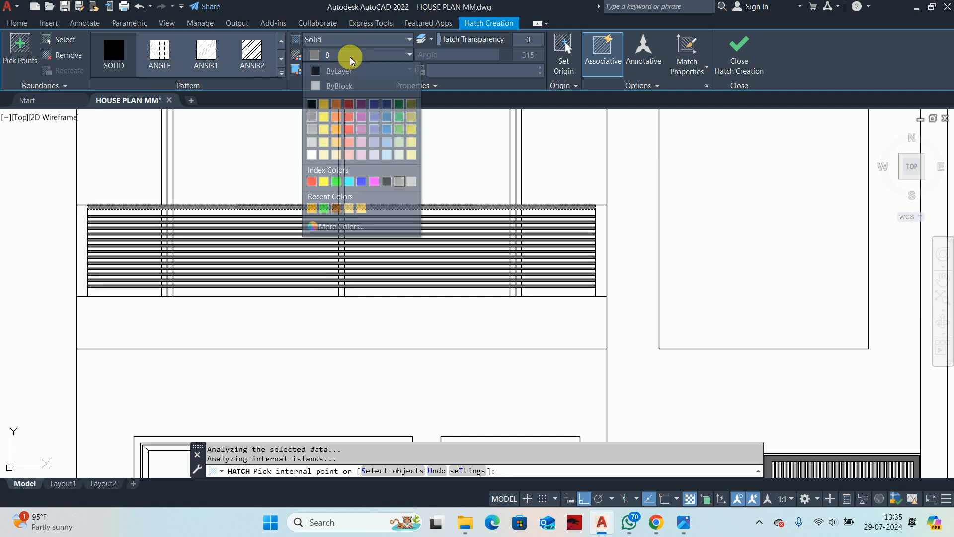
{"action": "left_click", "coordinate": [336, 105]}
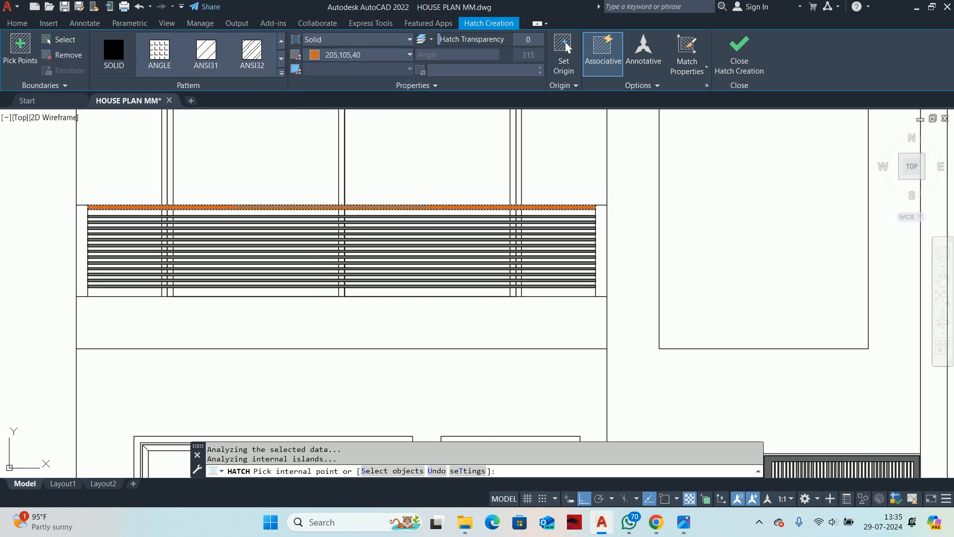
{"action": "key", "text": "Escape"}
Step: Erase the lowest of the rotated floor plans above the front elevation, together with its section markers
{"action": "scroll", "coordinate": [405, 268], "scroll_direction": "down", "scroll_amount": 4}
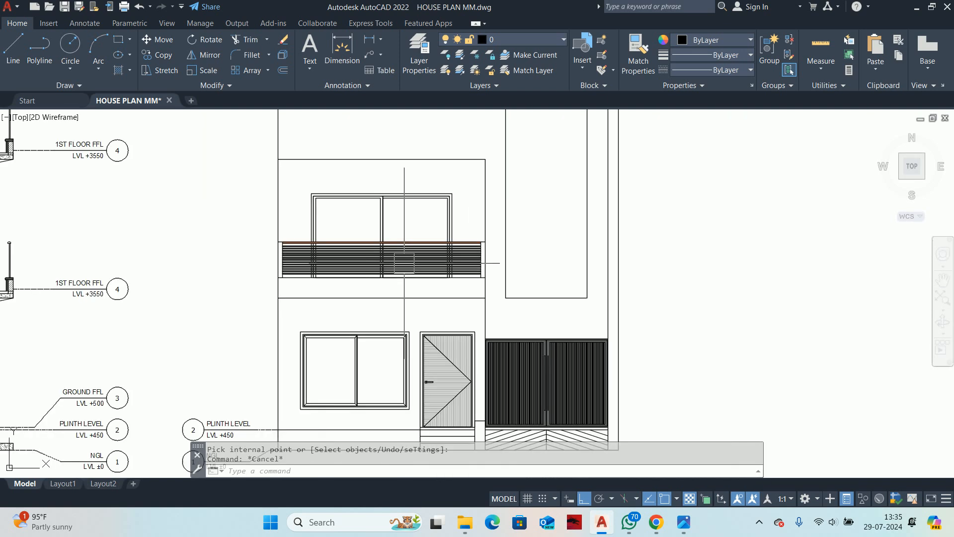
{"action": "middle_click_drag", "start_coordinate": [399, 273], "coordinate": [376, 283]}
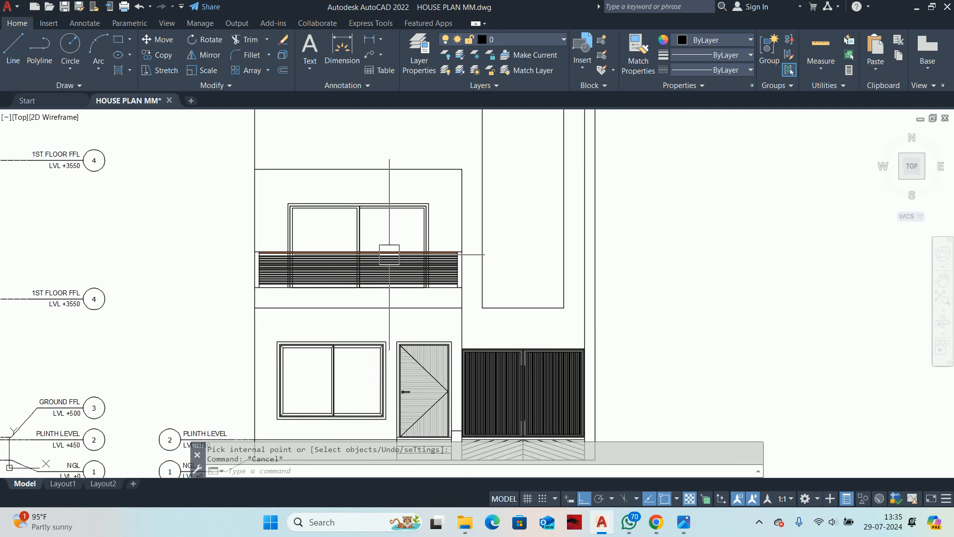
{"action": "scroll", "coordinate": [393, 256], "scroll_direction": "down", "scroll_amount": 4}
{"action": "scroll", "coordinate": [377, 251], "scroll_direction": "up", "scroll_amount": 4}
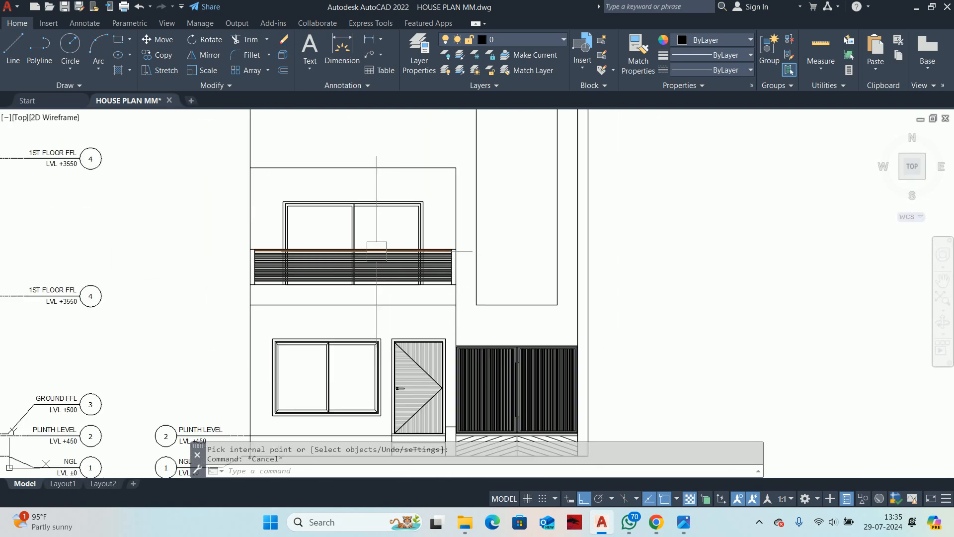
{"action": "scroll", "coordinate": [376, 249], "scroll_direction": "down", "scroll_amount": 2}
{"action": "middle_click_drag", "start_coordinate": [376, 248], "coordinate": [365, 335]}
{"action": "scroll", "coordinate": [380, 282], "scroll_direction": "down", "scroll_amount": 1}
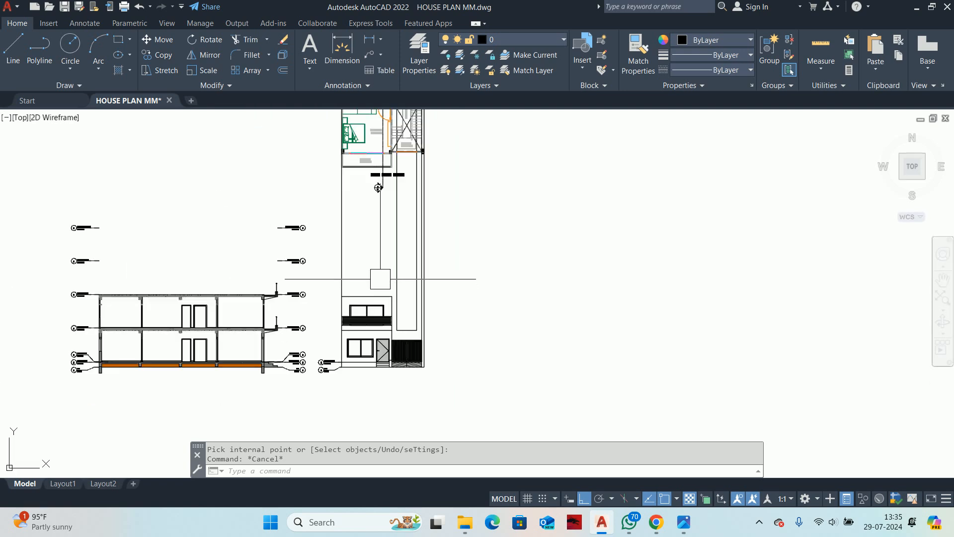
{"action": "middle_click_drag", "start_coordinate": [378, 274], "coordinate": [371, 324]}
{"action": "scroll", "coordinate": [370, 323], "scroll_direction": "down", "scroll_amount": 3}
{"action": "middle_click_drag", "start_coordinate": [371, 198], "coordinate": [353, 252]}
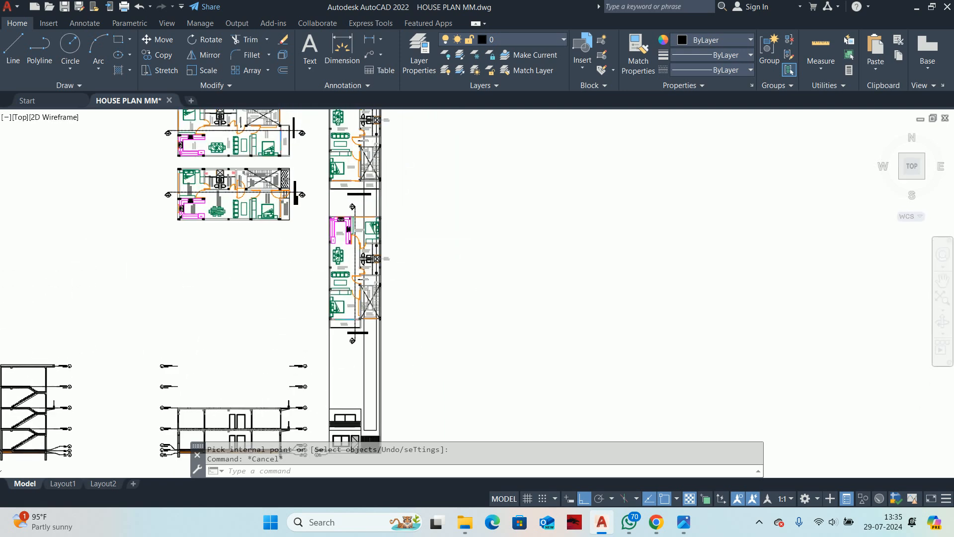
{"action": "scroll", "coordinate": [330, 217], "scroll_direction": "up", "scroll_amount": 4}
{"action": "left_click", "coordinate": [307, 173]}
{"action": "scroll", "coordinate": [423, 353], "scroll_direction": "down", "scroll_amount": 2}
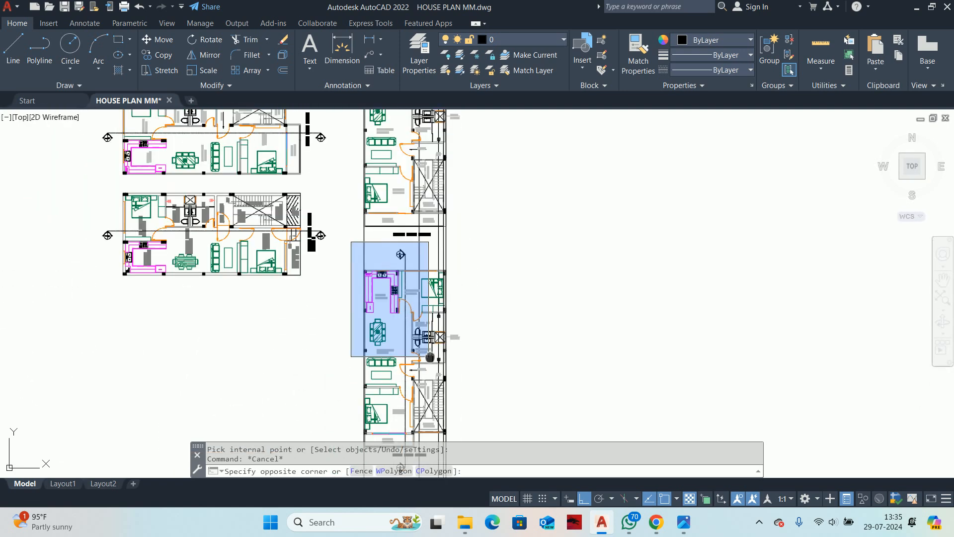
{"action": "middle_click_drag", "start_coordinate": [437, 351], "coordinate": [425, 307]}
{"action": "left_click", "coordinate": [478, 427]}
{"action": "key", "text": "Delete"}
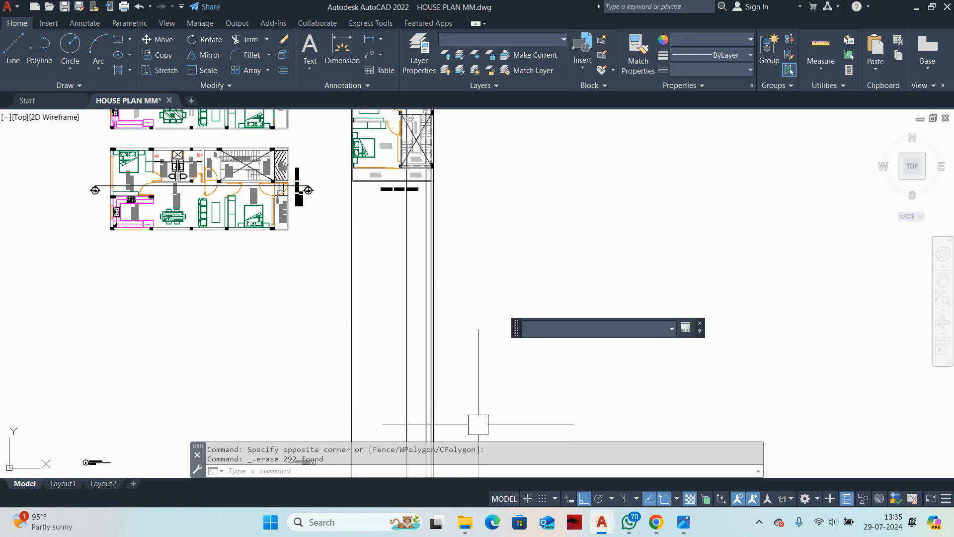
Step: Move the two remaining rotated floor plans straight down along the projection lines, closer to the front elevation
{"action": "scroll", "coordinate": [415, 298], "scroll_direction": "down", "scroll_amount": 4}
{"action": "key", "text": "Escape"}
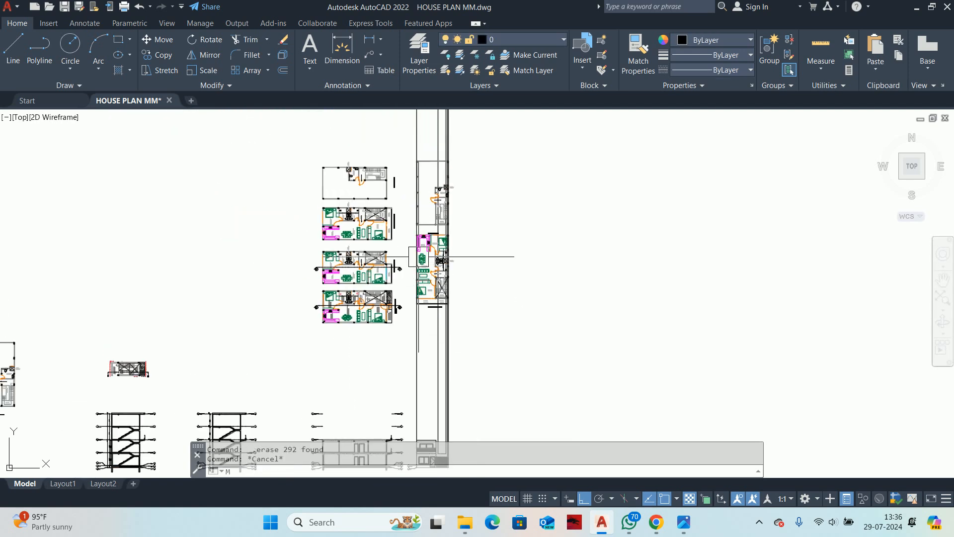
{"action": "key", "text": "Return"}
{"action": "left_click", "coordinate": [405, 144]}
{"action": "left_click", "coordinate": [547, 313]}
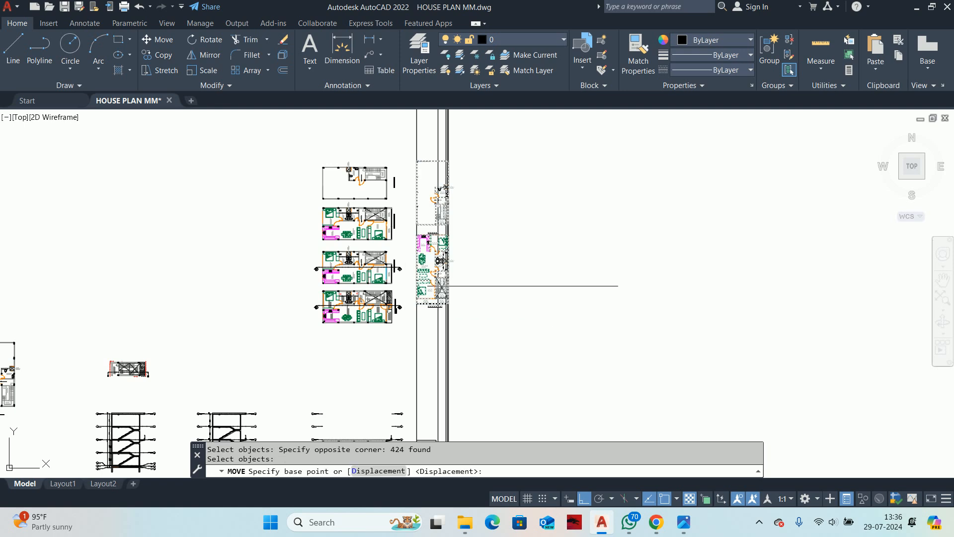
{"action": "left_click", "coordinate": [523, 286]}
{"action": "left_click", "coordinate": [523, 314]}
{"action": "scroll", "coordinate": [459, 375], "scroll_direction": "up", "scroll_amount": 1}
{"action": "middle_click_drag", "start_coordinate": [459, 375], "coordinate": [475, 229]}
{"action": "key", "text": "Escape"}
{"action": "key", "text": "Escape"}
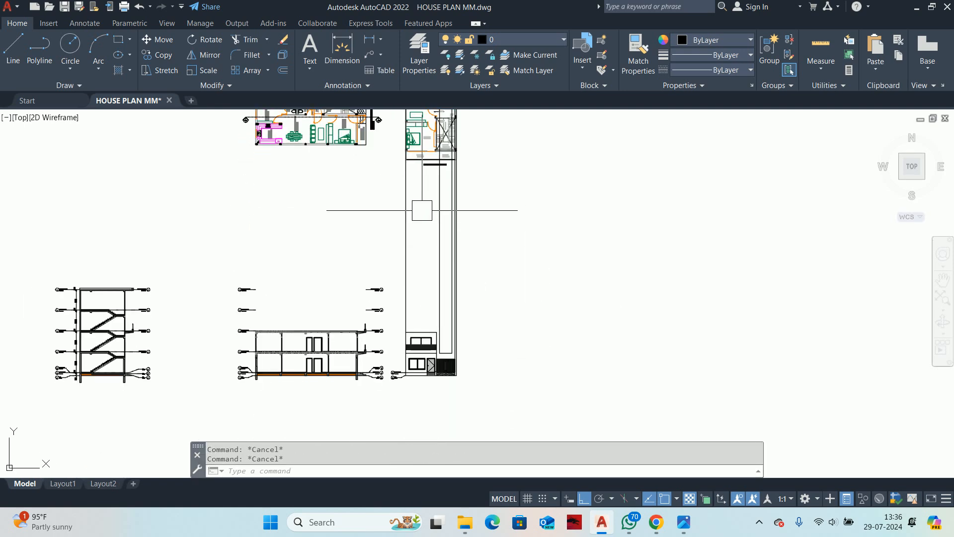
Step: Examine the building sections and their floor levels beside the front elevation
{"action": "scroll", "coordinate": [400, 313], "scroll_direction": "up", "scroll_amount": 3}
{"action": "scroll", "coordinate": [440, 273], "scroll_direction": "down", "scroll_amount": 3}
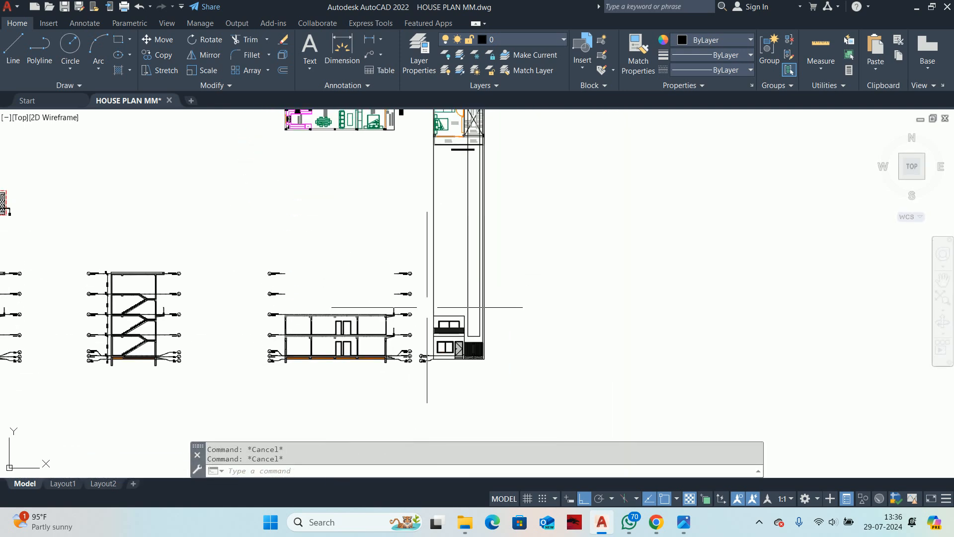
{"action": "scroll", "coordinate": [422, 310], "scroll_direction": "up", "scroll_amount": 6}
{"action": "middle_click_drag", "start_coordinate": [417, 303], "coordinate": [450, 301]}
{"action": "scroll", "coordinate": [450, 300], "scroll_direction": "down", "scroll_amount": 6}
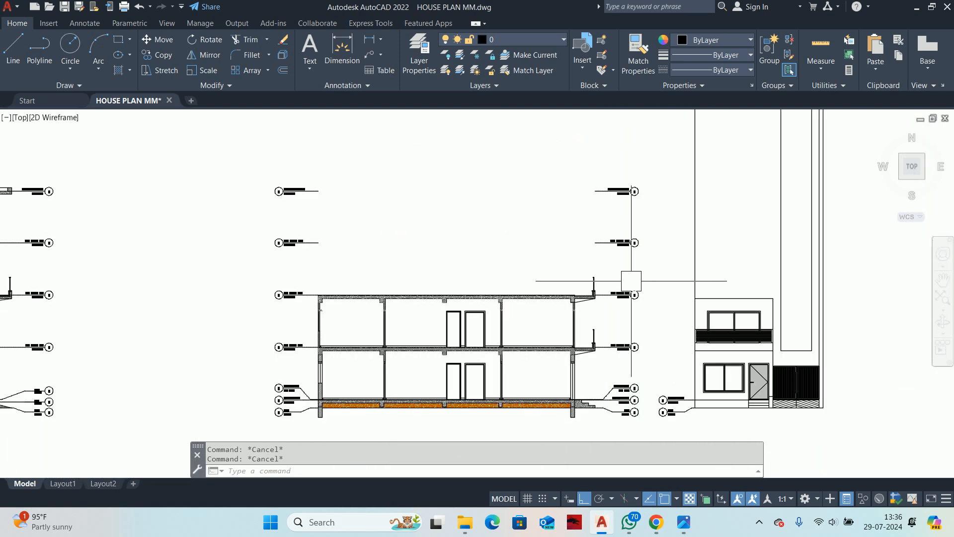
{"action": "scroll", "coordinate": [204, 266], "scroll_direction": "up", "scroll_amount": 2}
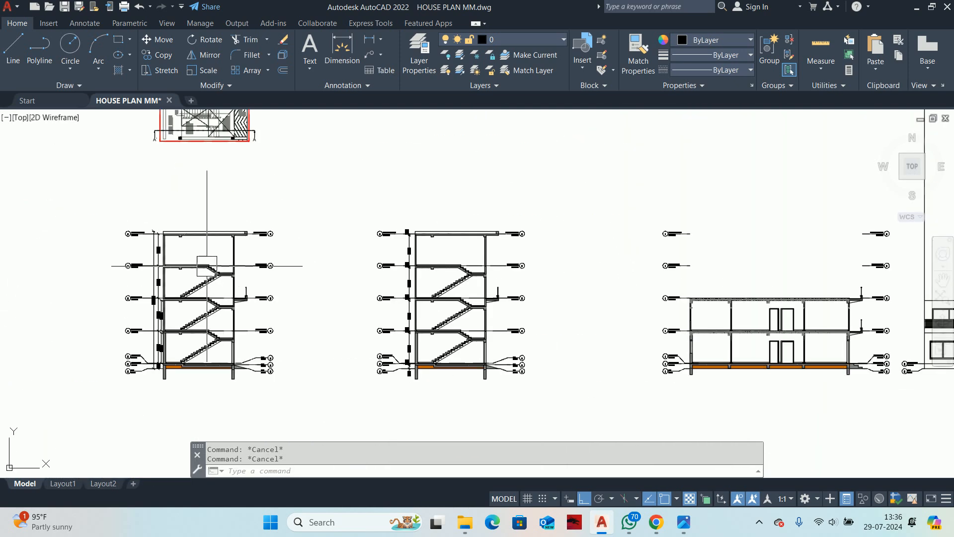
{"action": "scroll", "coordinate": [626, 266], "scroll_direction": "down", "scroll_amount": 2}
{"action": "middle_click_drag", "start_coordinate": [625, 266], "coordinate": [347, 265]}
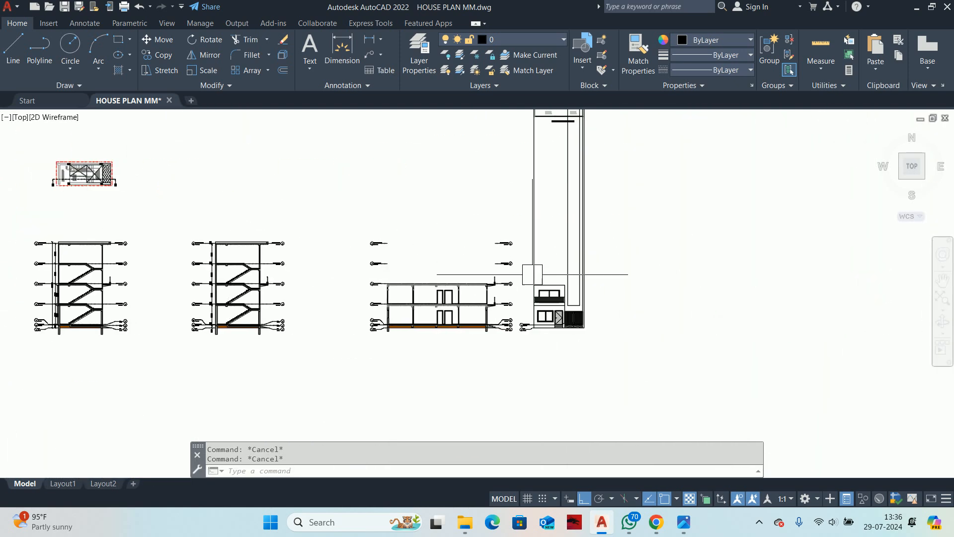
Step: Start a Copy and select the two horizontal balcony slab lines and the railing's top line on the first floor elevation
{"action": "scroll", "coordinate": [554, 278], "scroll_direction": "up", "scroll_amount": 4}
{"action": "middle_click_drag", "start_coordinate": [587, 293], "coordinate": [468, 273]}
{"action": "type", "text": "co"}
{"action": "key", "text": "Return"}
{"action": "scroll", "coordinate": [418, 323], "scroll_direction": "up", "scroll_amount": 6}
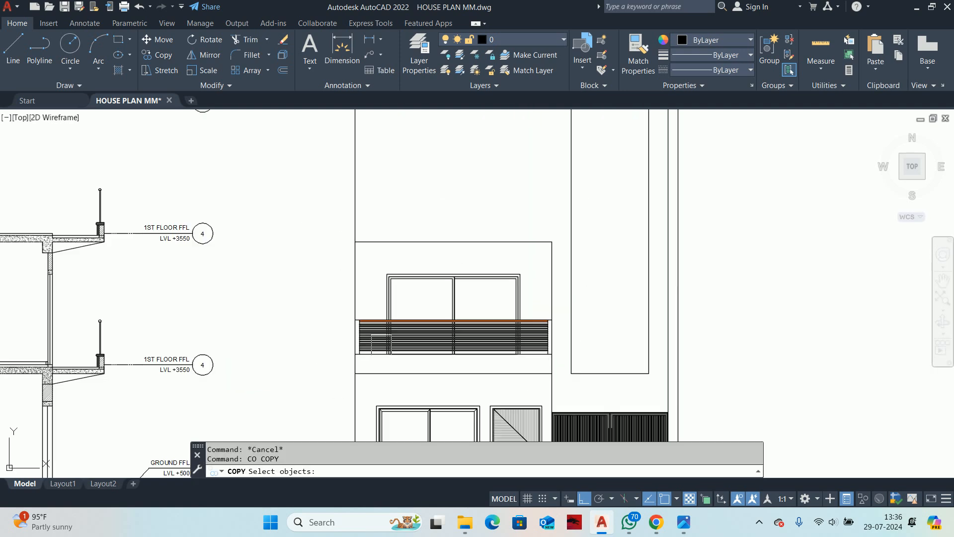
{"action": "left_click", "coordinate": [372, 348]}
{"action": "scroll", "coordinate": [376, 329], "scroll_direction": "up", "scroll_amount": 2}
{"action": "left_click", "coordinate": [372, 318]}
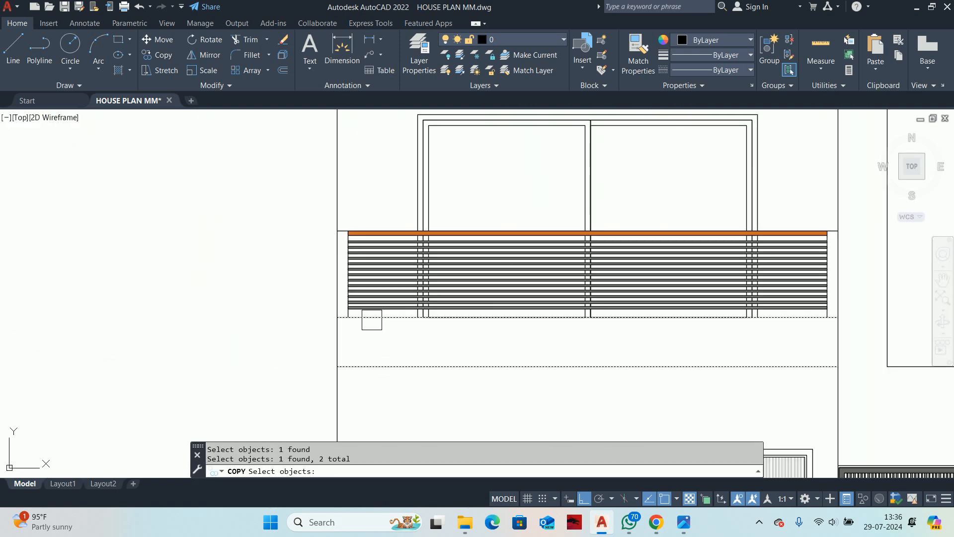
{"action": "scroll", "coordinate": [347, 239], "scroll_direction": "up", "scroll_amount": 3}
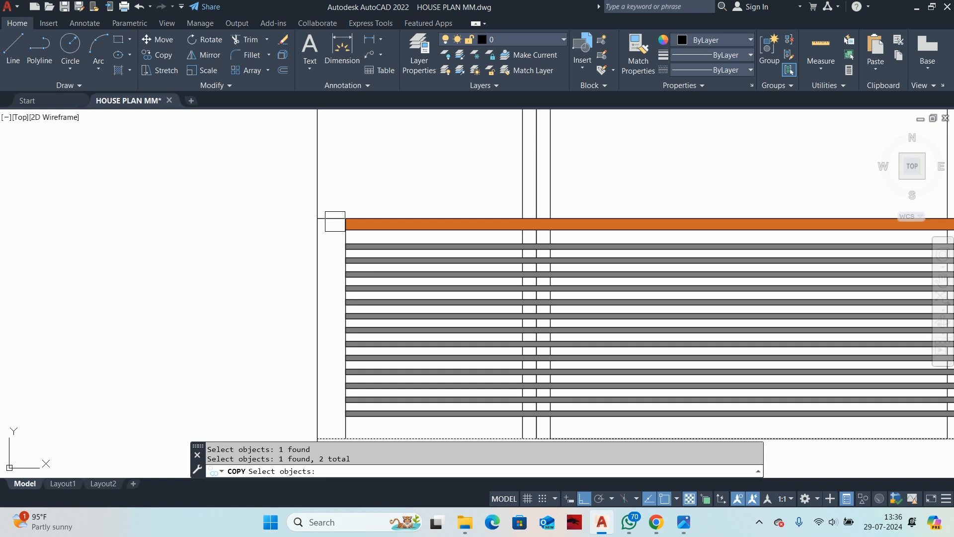
{"action": "scroll", "coordinate": [334, 221], "scroll_direction": "up", "scroll_amount": 3}
{"action": "left_click", "coordinate": [339, 217]}
Step: Check the floor plan above and add the first floor's upper slab line to the copy selection
{"action": "scroll", "coordinate": [339, 216], "scroll_direction": "down", "scroll_amount": 8}
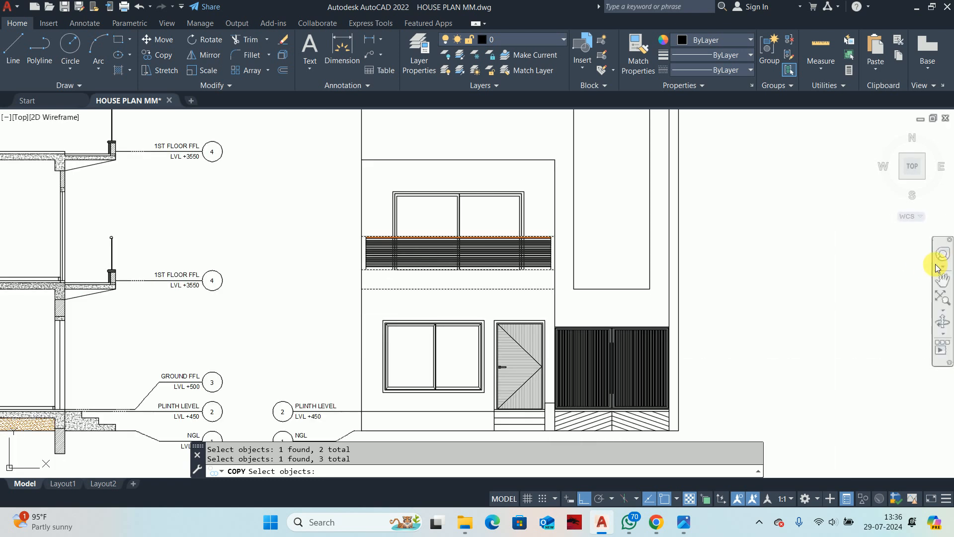
{"action": "scroll", "coordinate": [636, 263], "scroll_direction": "down", "scroll_amount": 6}
{"action": "middle_click_drag", "start_coordinate": [611, 211], "coordinate": [385, 460]}
{"action": "scroll", "coordinate": [400, 296], "scroll_direction": "up", "scroll_amount": 2}
{"action": "scroll", "coordinate": [439, 316], "scroll_direction": "down", "scroll_amount": 4}
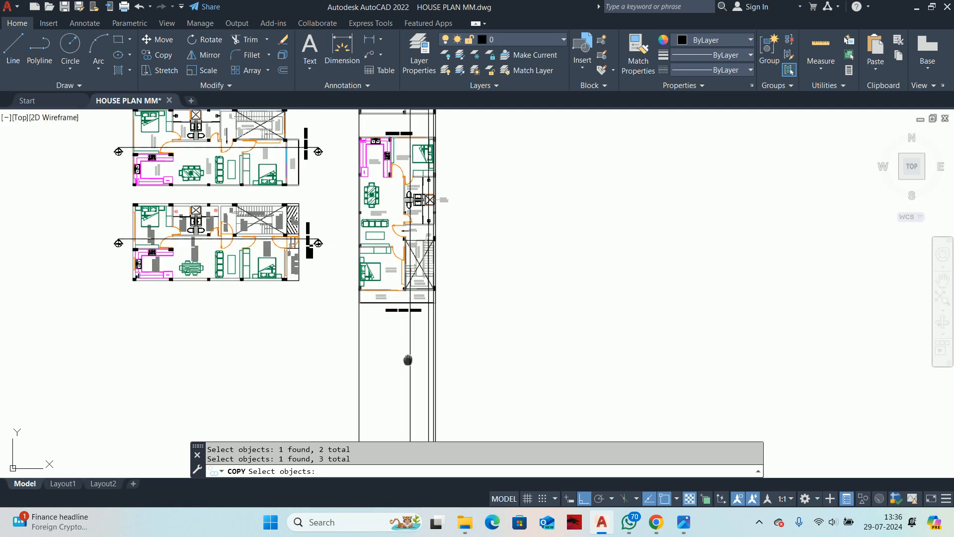
{"action": "middle_click_drag", "start_coordinate": [407, 360], "coordinate": [458, 224]}
{"action": "scroll", "coordinate": [458, 223], "scroll_direction": "down", "scroll_amount": 2}
{"action": "scroll", "coordinate": [449, 383], "scroll_direction": "down", "scroll_amount": 2}
{"action": "middle_click_drag", "start_coordinate": [449, 383], "coordinate": [461, 293]}
{"action": "scroll", "coordinate": [461, 293], "scroll_direction": "up", "scroll_amount": 6}
{"action": "scroll", "coordinate": [419, 230], "scroll_direction": "up", "scroll_amount": 5}
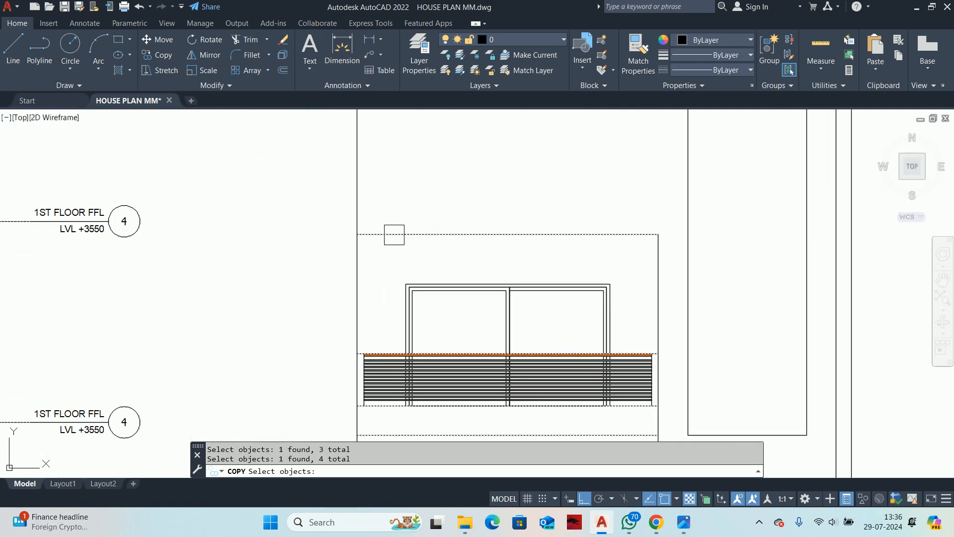
Step: Add the vertical line at the railing's left end to the copy selection
{"action": "scroll", "coordinate": [394, 234], "scroll_direction": "down", "scroll_amount": 5}
{"action": "scroll", "coordinate": [378, 291], "scroll_direction": "up", "scroll_amount": 3}
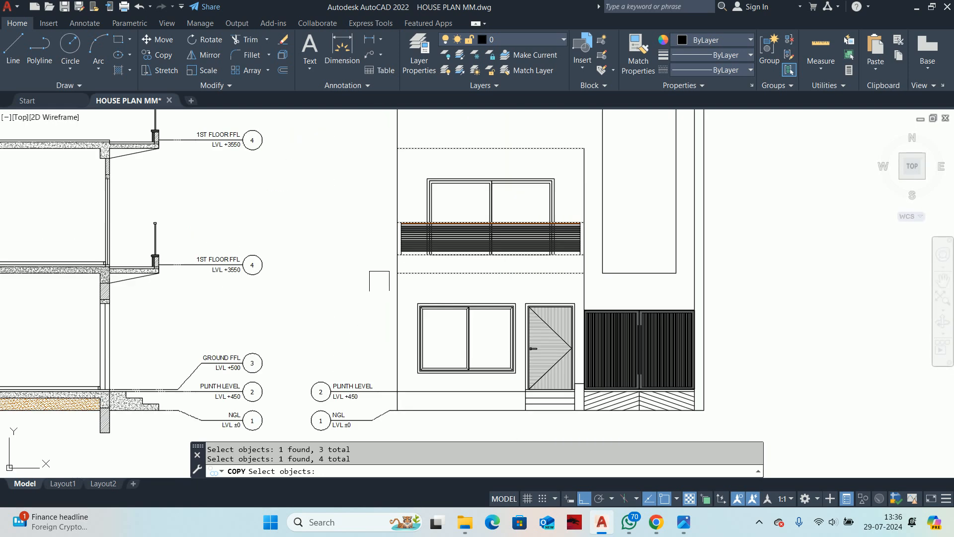
{"action": "middle_click_drag", "start_coordinate": [377, 292], "coordinate": [359, 332]}
{"action": "scroll", "coordinate": [465, 276], "scroll_direction": "up", "scroll_amount": 3}
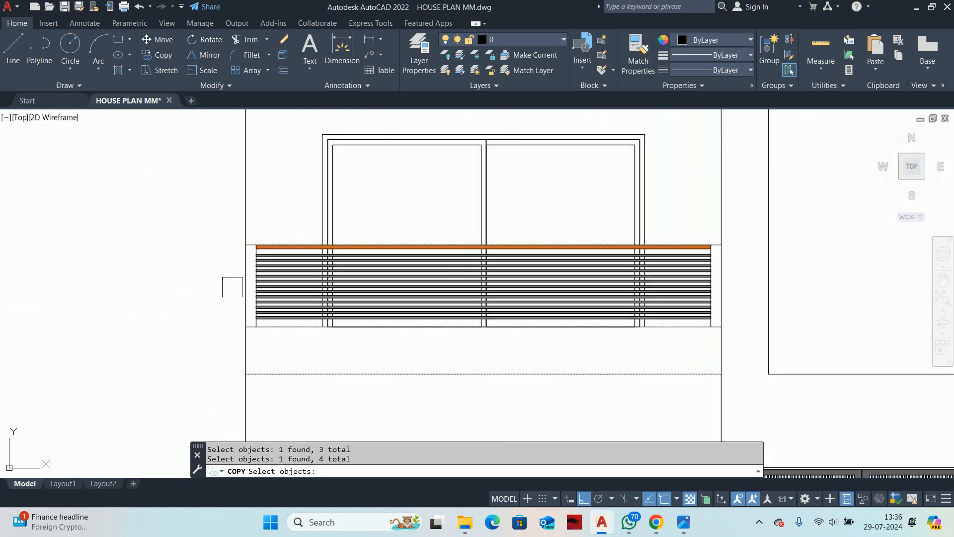
{"action": "scroll", "coordinate": [233, 286], "scroll_direction": "up", "scroll_amount": 3}
{"action": "scroll", "coordinate": [289, 325], "scroll_direction": "up", "scroll_amount": 3}
{"action": "scroll", "coordinate": [329, 325], "scroll_direction": "up", "scroll_amount": 1}
{"action": "left_click", "coordinate": [327, 325]}
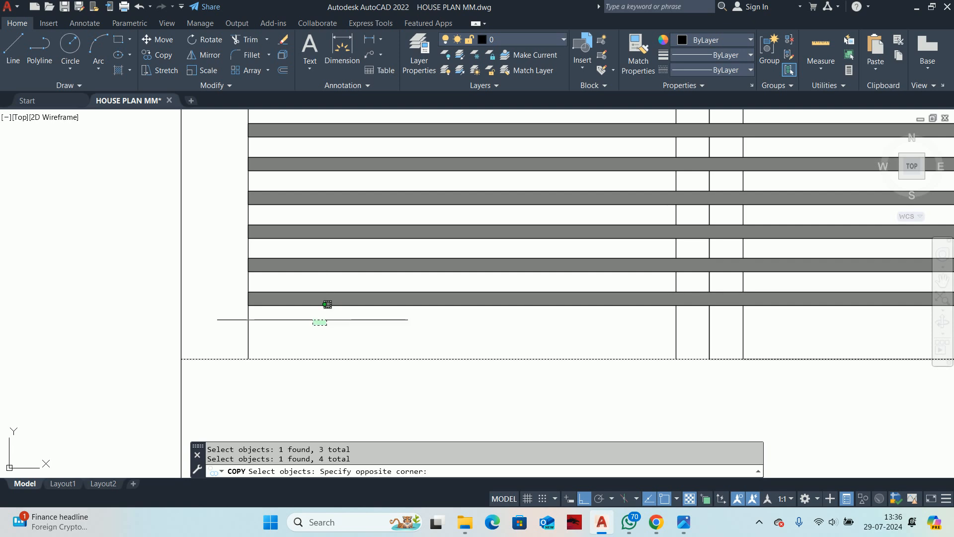
{"action": "scroll", "coordinate": [272, 271], "scroll_direction": "down", "scroll_amount": 2}
{"action": "middle_click_drag", "start_coordinate": [263, 262], "coordinate": [281, 365]}
{"action": "left_click", "coordinate": [293, 398]}
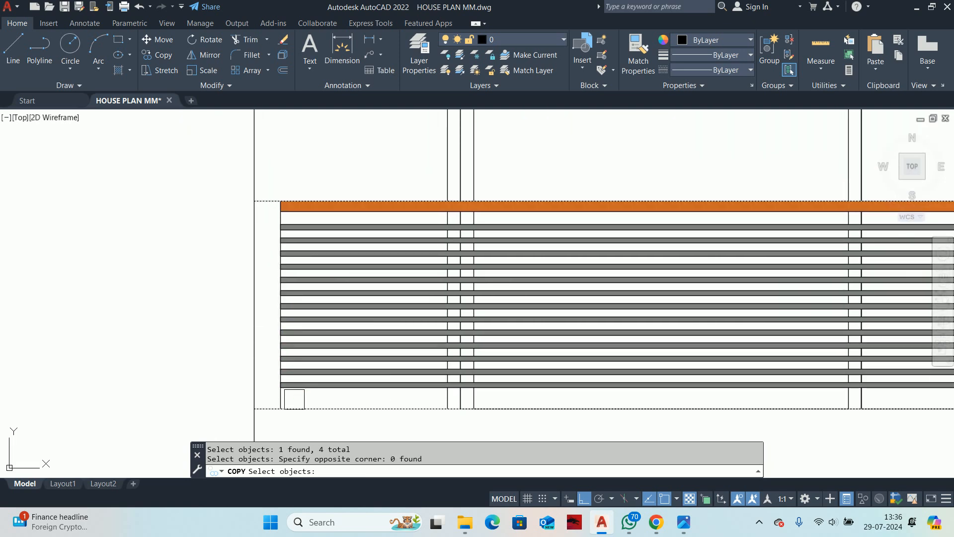
{"action": "scroll", "coordinate": [299, 395], "scroll_direction": "up", "scroll_amount": 3}
{"action": "left_click", "coordinate": [270, 395]}
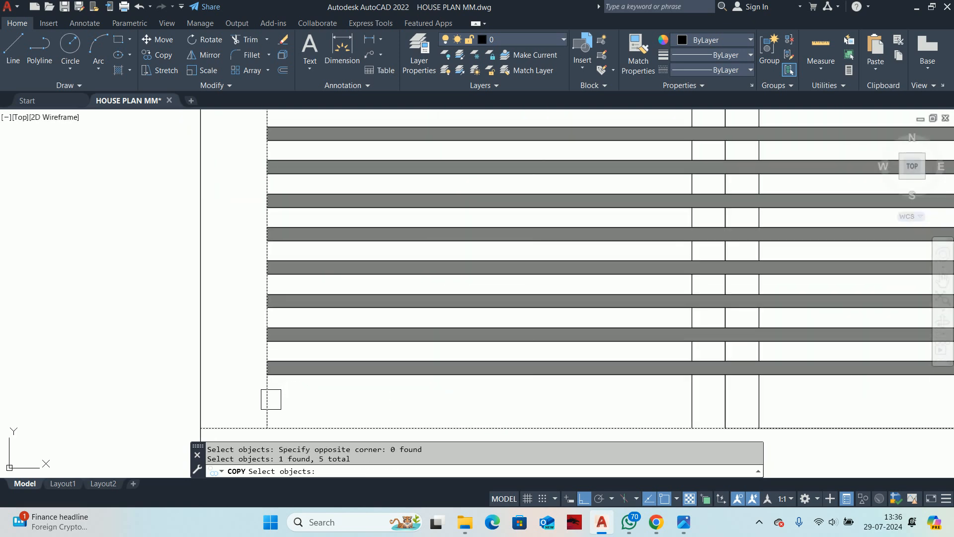
Step: Examine the second floor layout's balcony and compare it with the first floor front elevation
{"action": "scroll", "coordinate": [249, 344], "scroll_direction": "down", "scroll_amount": 4}
{"action": "scroll", "coordinate": [313, 343], "scroll_direction": "down", "scroll_amount": 8}
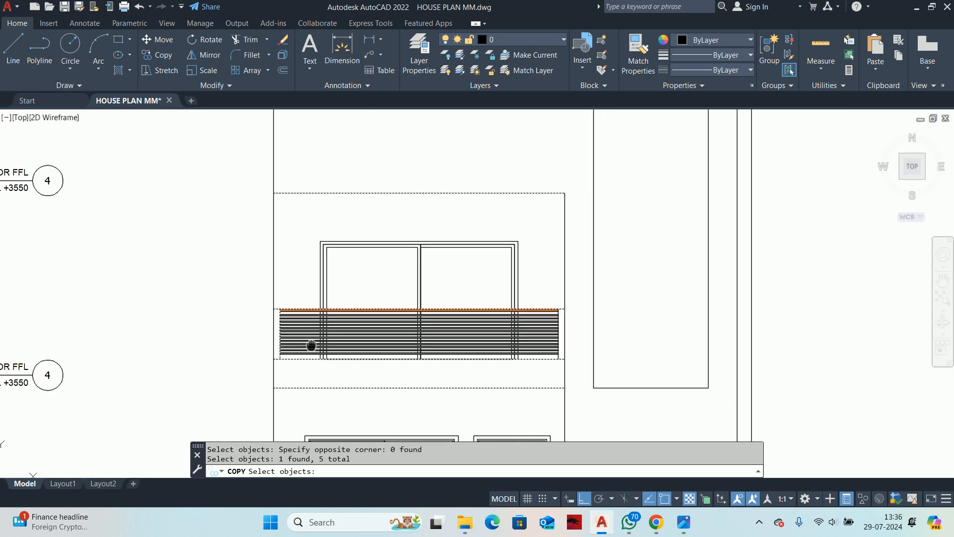
{"action": "middle_click_drag", "start_coordinate": [424, 357], "coordinate": [370, 415]}
{"action": "middle_click_drag", "start_coordinate": [385, 216], "coordinate": [385, 324]}
{"action": "scroll", "coordinate": [381, 258], "scroll_direction": "up", "scroll_amount": 3}
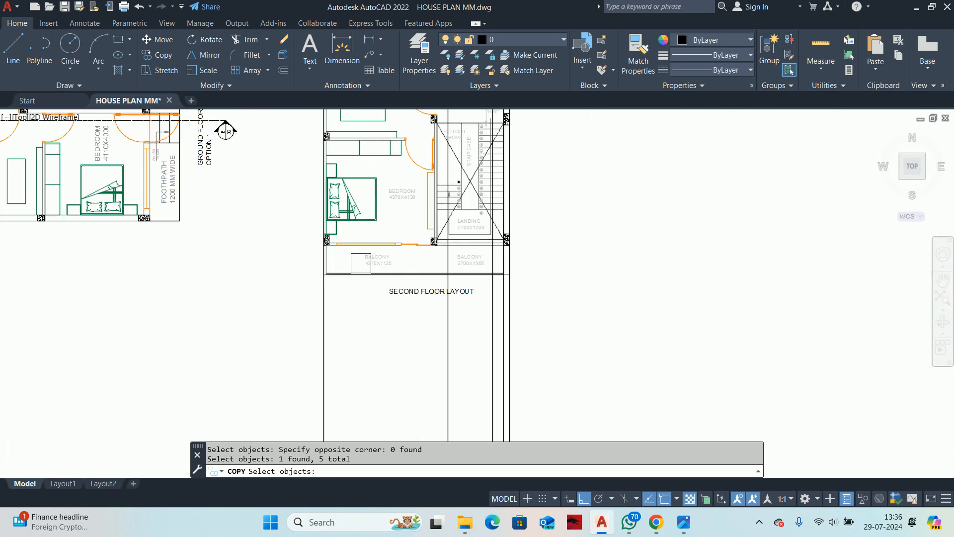
{"action": "scroll", "coordinate": [427, 231], "scroll_direction": "down", "scroll_amount": 2}
{"action": "middle_click_drag", "start_coordinate": [426, 231], "coordinate": [420, 298]}
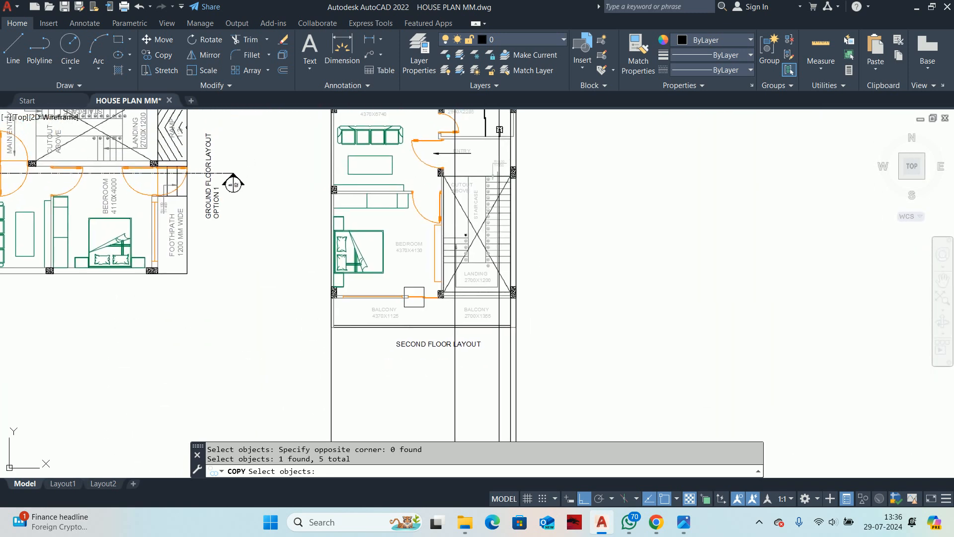
{"action": "scroll", "coordinate": [419, 297], "scroll_direction": "up", "scroll_amount": 5}
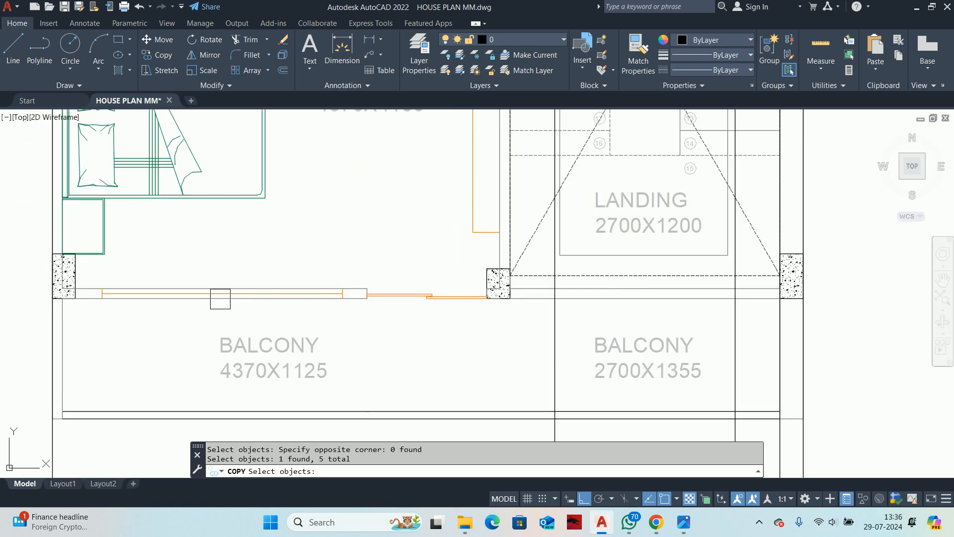
{"action": "scroll", "coordinate": [450, 300], "scroll_direction": "down", "scroll_amount": 3}
{"action": "middle_click_drag", "start_coordinate": [442, 362], "coordinate": [455, 251]}
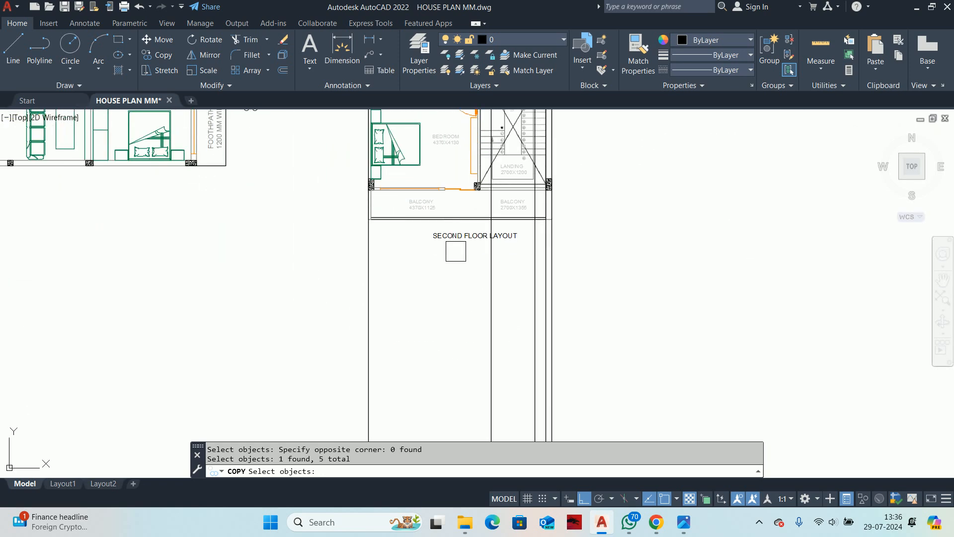
{"action": "scroll", "coordinate": [454, 265], "scroll_direction": "down", "scroll_amount": 3}
{"action": "middle_click_drag", "start_coordinate": [437, 323], "coordinate": [450, 235]}
{"action": "scroll", "coordinate": [470, 293], "scroll_direction": "up", "scroll_amount": 6}
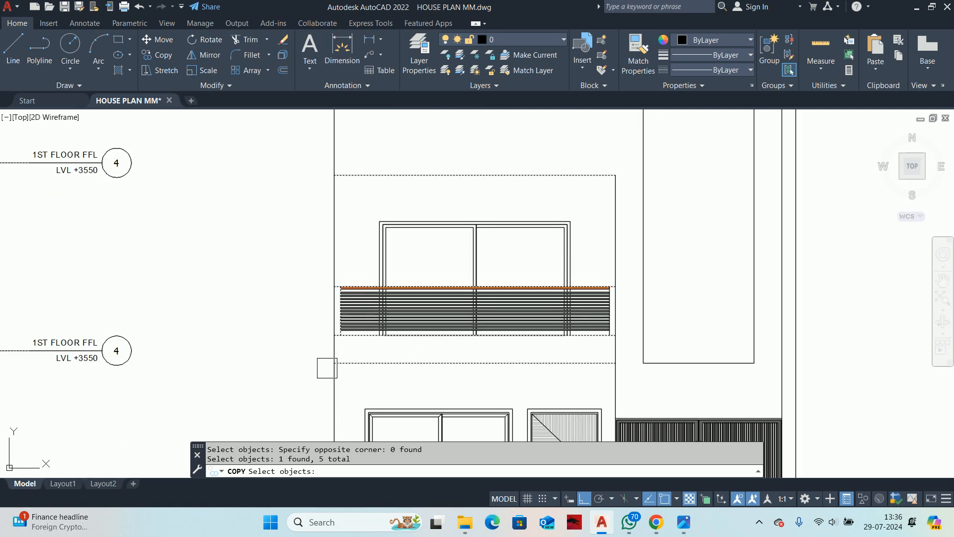
Step: Drop the lower balcony slab line from the selection and copy the rest up, from that line's left end to the first floor top line's left end
{"action": "scroll", "coordinate": [356, 360], "scroll_direction": "down", "scroll_amount": 1}
{"action": "middle_click_drag", "start_coordinate": [358, 357], "coordinate": [496, 339]}
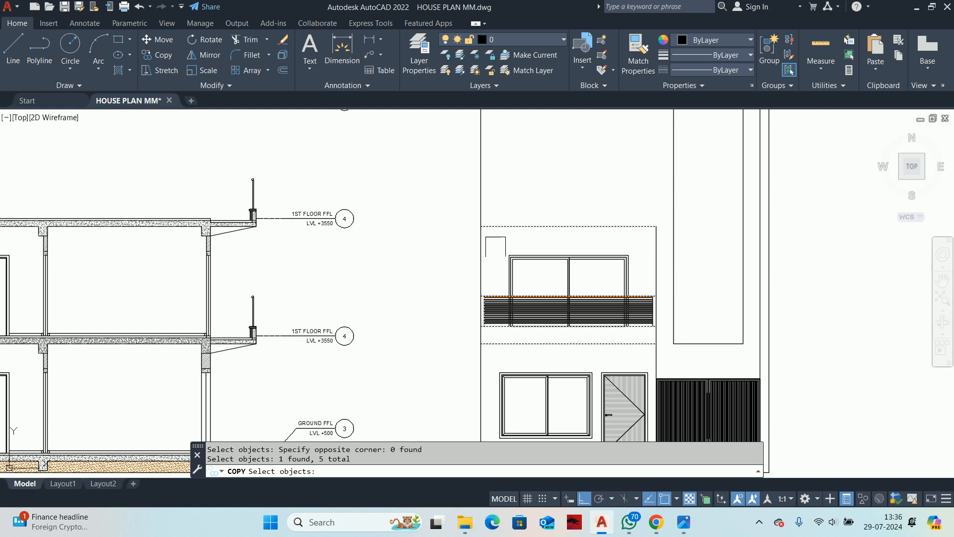
{"action": "left_click", "coordinate": [496, 343], "text": "shift"}
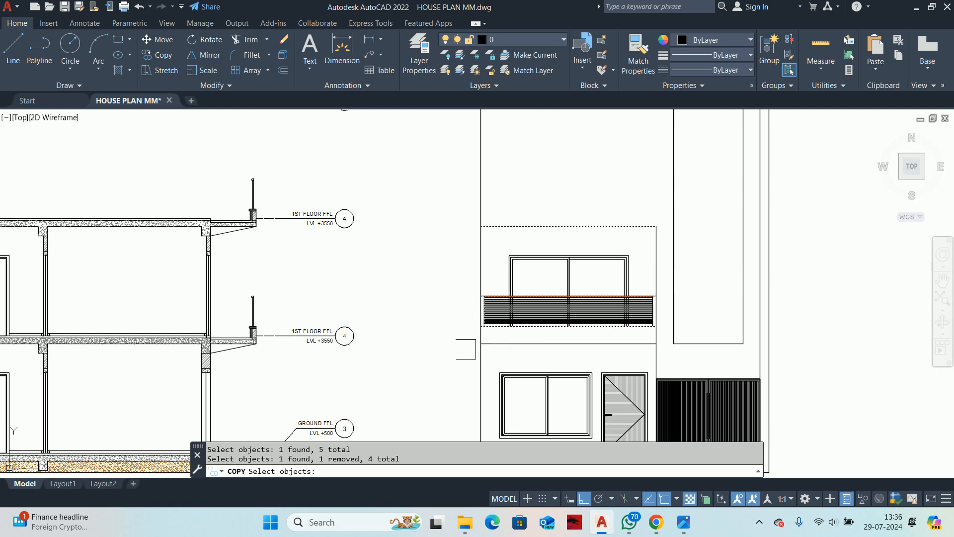
{"action": "key", "text": "Return"}
{"action": "left_click", "coordinate": [481, 343]}
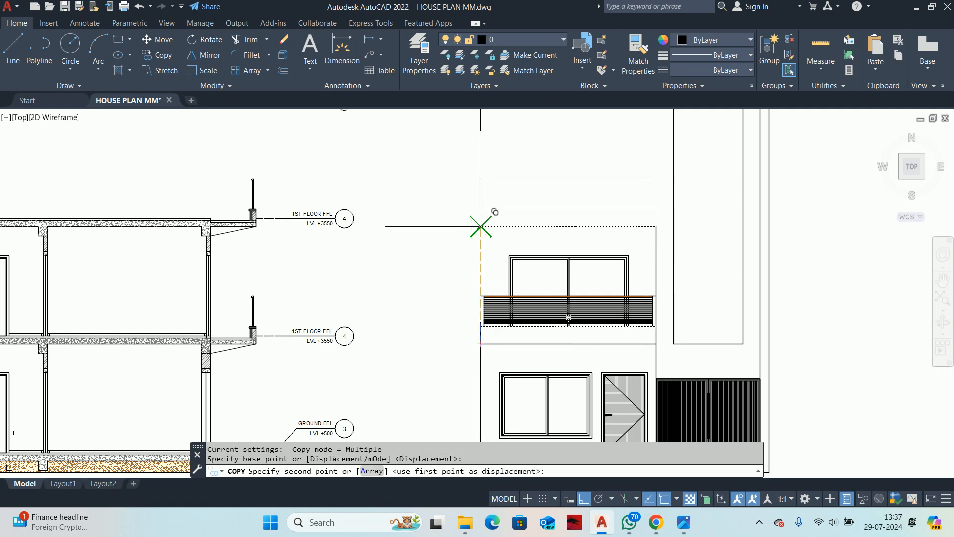
{"action": "left_click", "coordinate": [481, 227]}
{"action": "key", "text": "Escape"}
Step: Project a horizontal construction line from the upper balcony slab's underside in the section across to the elevation, and erase it
{"action": "middle_click_drag", "start_coordinate": [413, 245], "coordinate": [492, 264]}
{"action": "type", "text": "XL"}
{"action": "key", "text": "Return"}
{"action": "type", "text": "H"}
{"action": "key", "text": "Return"}
{"action": "scroll", "coordinate": [308, 241], "scroll_direction": "up", "scroll_amount": 5}
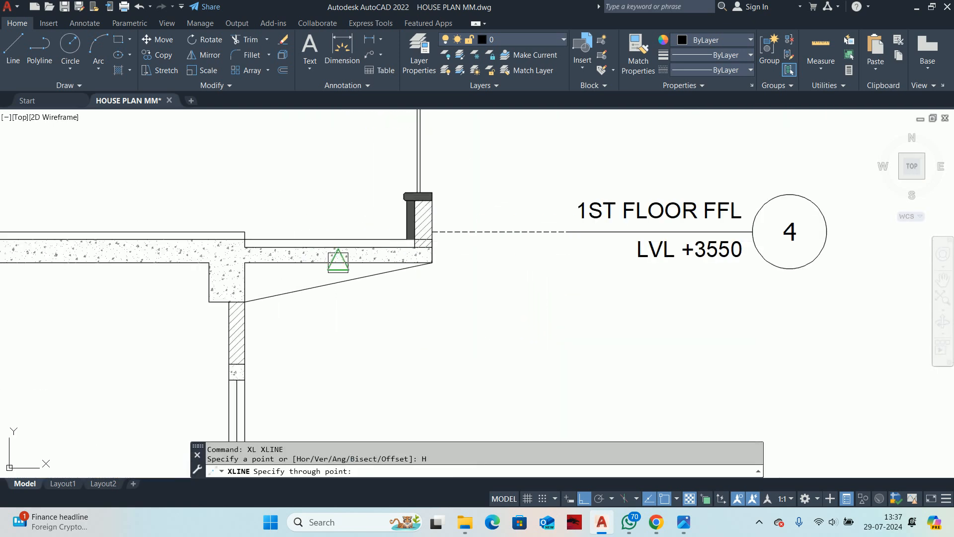
{"action": "left_click", "coordinate": [432, 262]}
{"action": "scroll", "coordinate": [596, 305], "scroll_direction": "down", "scroll_amount": 2}
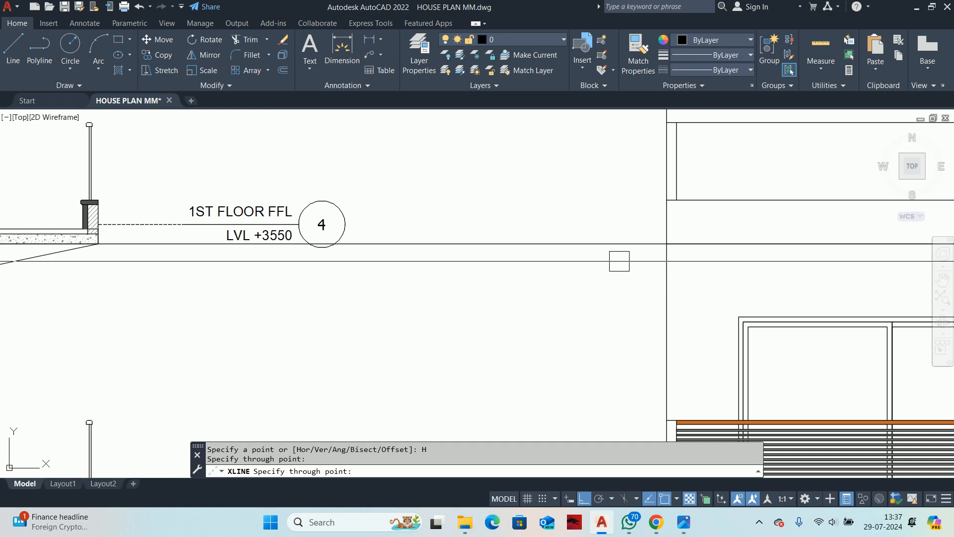
{"action": "scroll", "coordinate": [617, 261], "scroll_direction": "down", "scroll_amount": 2}
{"action": "scroll", "coordinate": [292, 286], "scroll_direction": "down", "scroll_amount": 2}
{"action": "key", "text": "Escape"}
{"action": "key", "text": "Escape"}
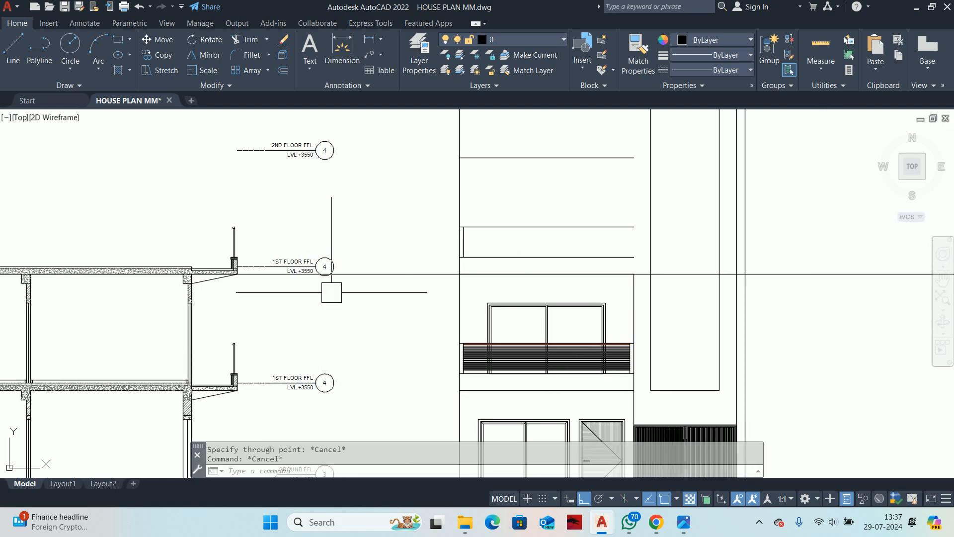
{"action": "left_click", "coordinate": [379, 274]}
{"action": "key", "text": "Escape"}
Step: Extend the copied second floor slab and railing lines across the stair bay to the right wall line
{"action": "middle_click_drag", "start_coordinate": [604, 269], "coordinate": [454, 323]}
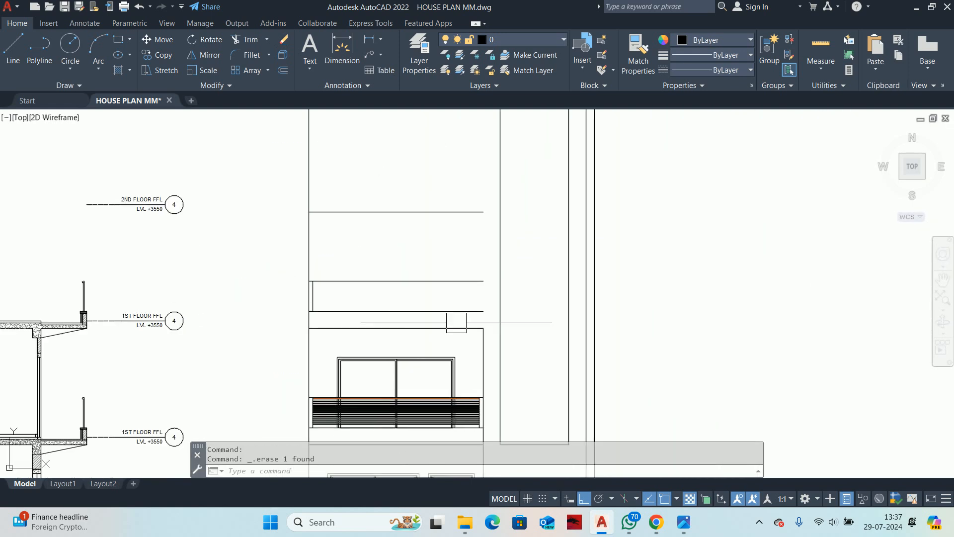
{"action": "type", "text": "ex"}
{"action": "key", "text": "Return"}
{"action": "left_click", "coordinate": [465, 169]}
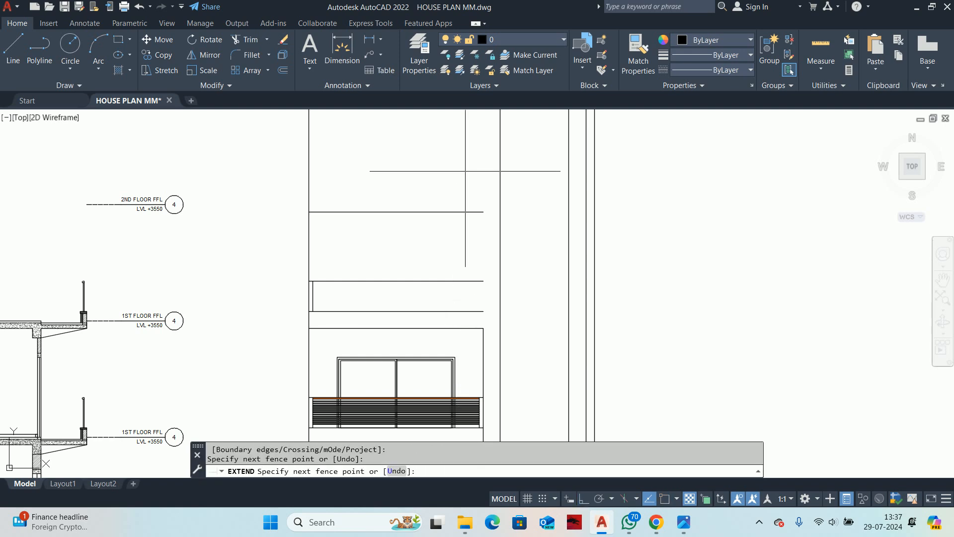
{"action": "left_click", "coordinate": [477, 187]}
{"action": "left_click", "coordinate": [487, 300]}
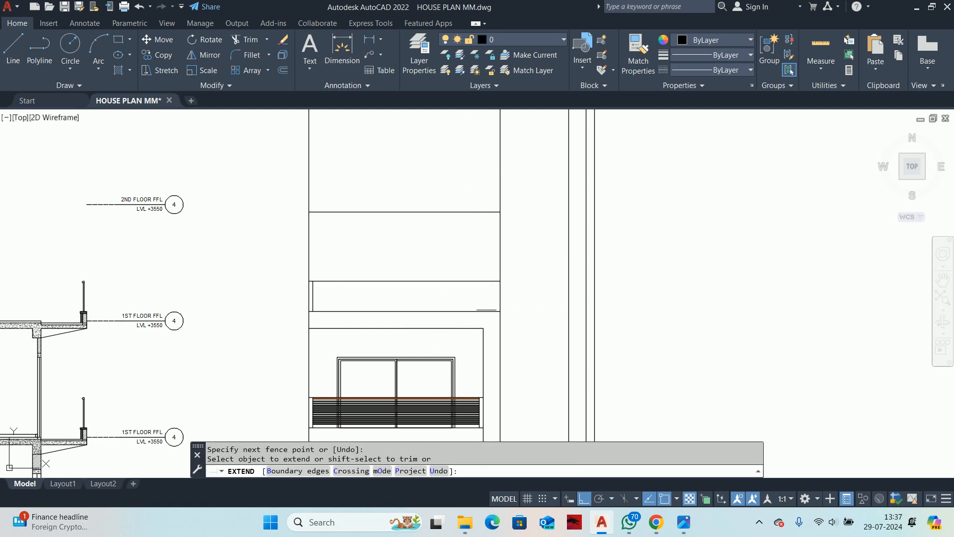
{"action": "left_click", "coordinate": [484, 309]}
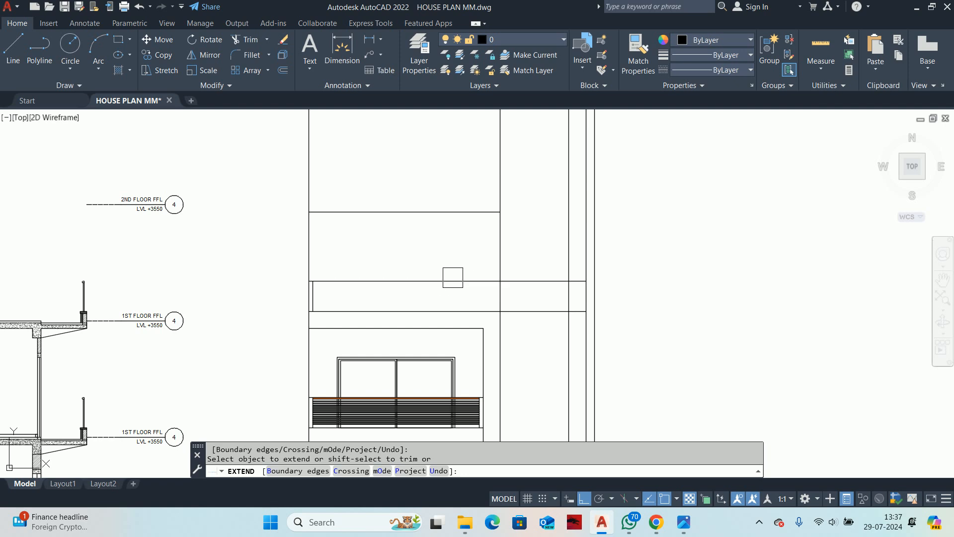
Step: Trim the stair opening's vertical lines where they cross the second floor slab and railing bands
{"action": "scroll", "coordinate": [426, 263], "scroll_direction": "up", "scroll_amount": 5}
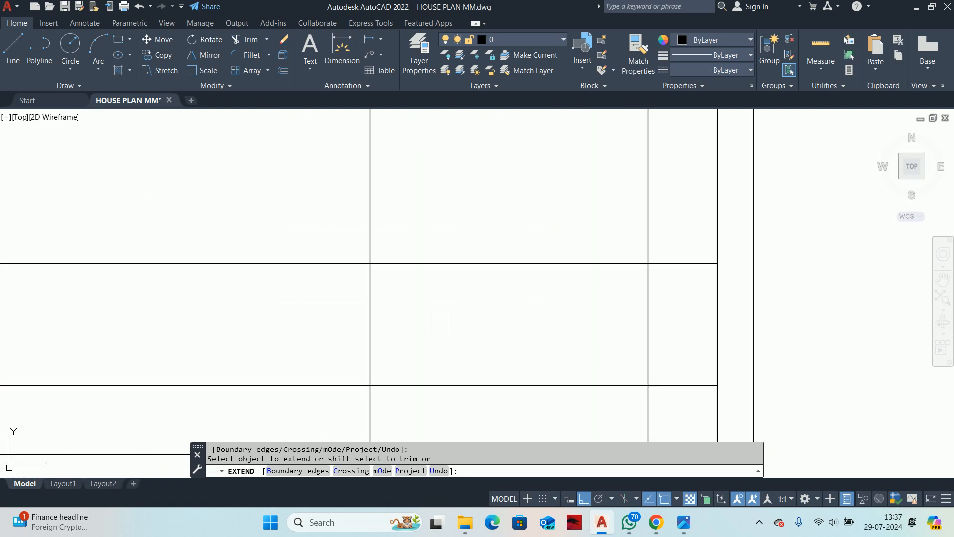
{"action": "scroll", "coordinate": [639, 323], "scroll_direction": "down", "scroll_amount": 4}
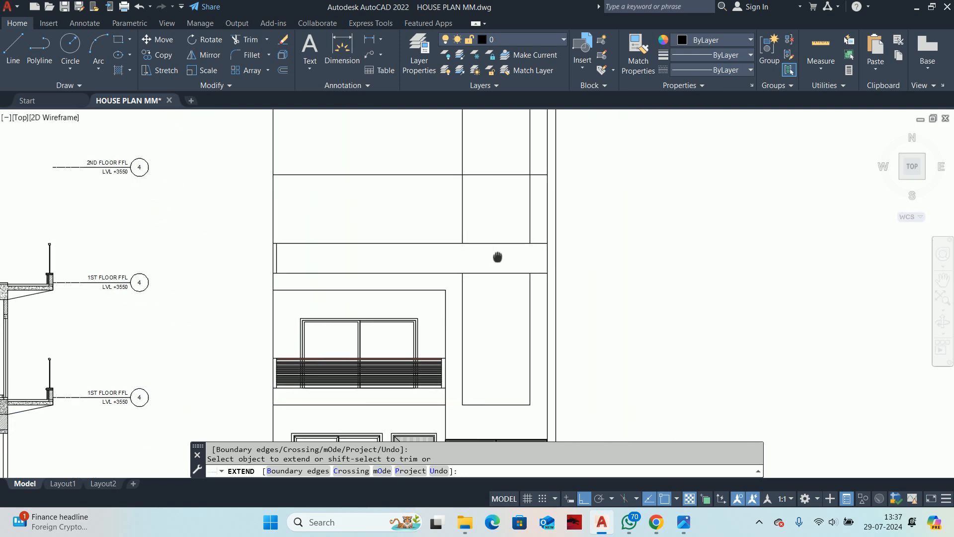
{"action": "scroll", "coordinate": [481, 297], "scroll_direction": "up", "scroll_amount": 1}
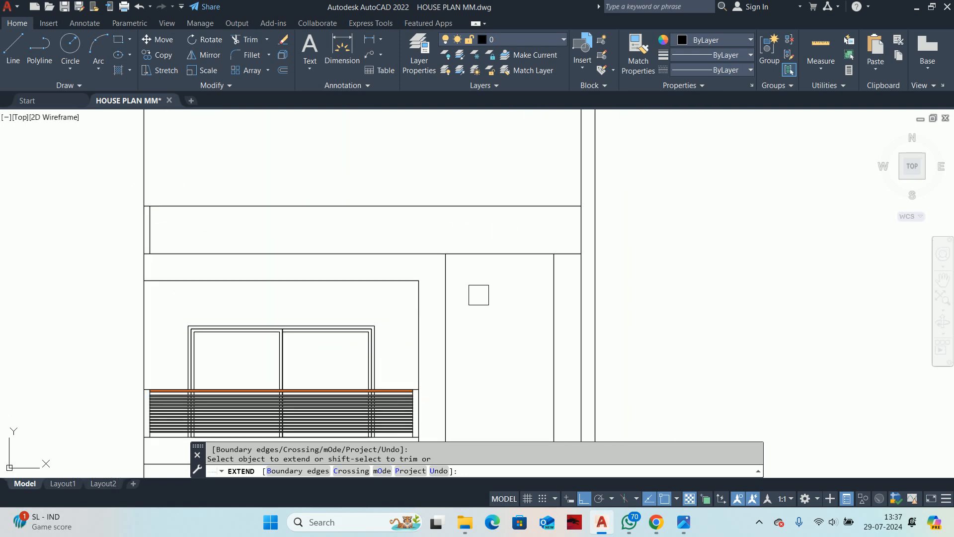
{"action": "middle_click_drag", "start_coordinate": [479, 292], "coordinate": [299, 255]}
{"action": "key", "text": "Escape"}
{"action": "key", "text": "Escape"}
{"action": "key", "text": "Escape"}
Step: Draw a horizontal line across the stair opening, level with the top line of the first floor balcony recess
{"action": "scroll", "coordinate": [488, 257], "scroll_direction": "down", "scroll_amount": 1}
{"action": "type", "text": "l"}
{"action": "key", "text": "Return"}
{"action": "scroll", "coordinate": [385, 268], "scroll_direction": "up", "scroll_amount": 3}
{"action": "left_click", "coordinate": [384, 204]}
{"action": "left_click", "coordinate": [599, 203]}
{"action": "key", "text": "Escape"}
{"action": "key", "text": "Escape"}
{"action": "key", "text": "Escape"}
Step: Trim the excess lines around the new top edge so the first floor stair opening becomes a closed rectangle
{"action": "scroll", "coordinate": [454, 211], "scroll_direction": "up", "scroll_amount": 1}
{"action": "type", "text": "tr"}
{"action": "key", "text": "Return"}
{"action": "left_click", "coordinate": [263, 230]}
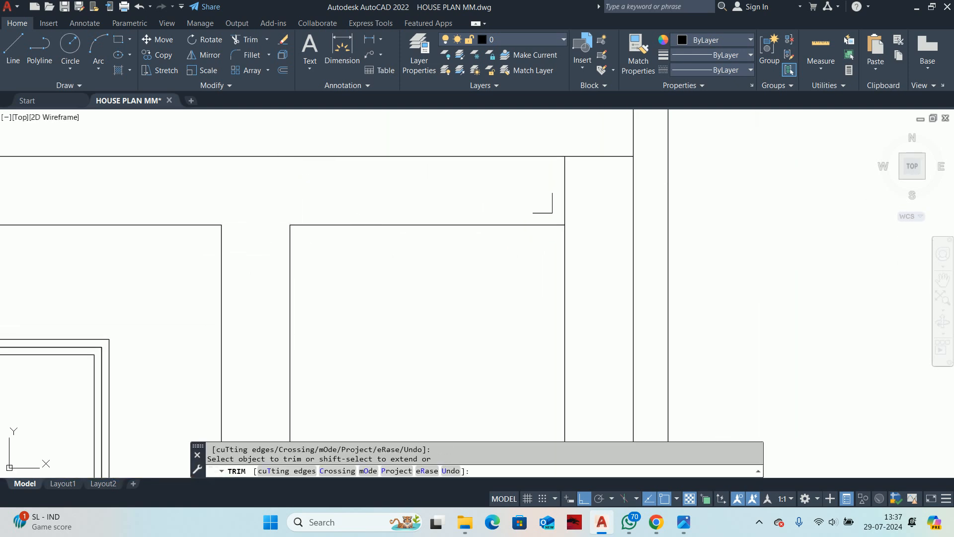
{"action": "scroll", "coordinate": [571, 201], "scroll_direction": "down", "scroll_amount": 4}
{"action": "key", "text": "Escape"}
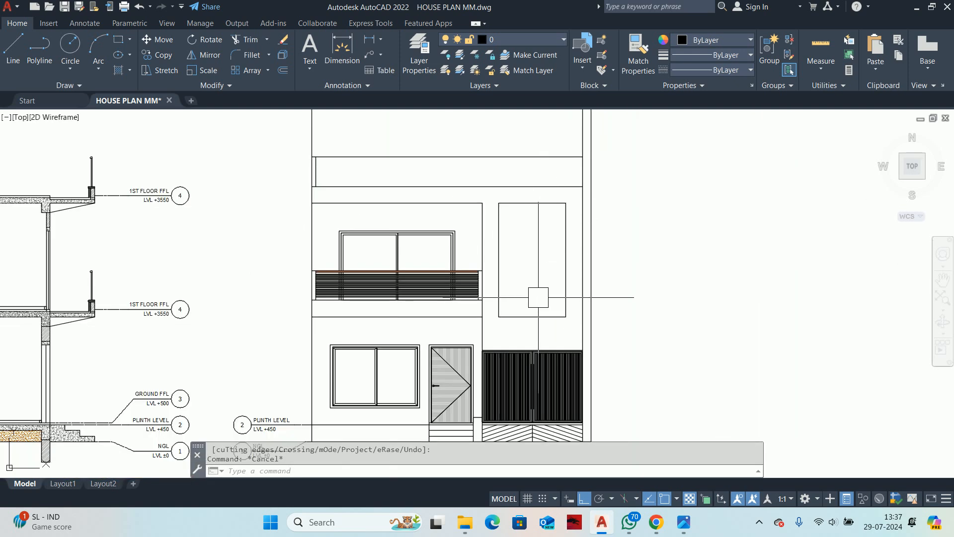
{"action": "middle_click_drag", "start_coordinate": [541, 335], "coordinate": [597, 324]}
{"action": "key", "text": "Escape"}
Step: Check the stair opening's dimensions with Quick measure
{"action": "scroll", "coordinate": [597, 325], "scroll_direction": "up", "scroll_amount": 2}
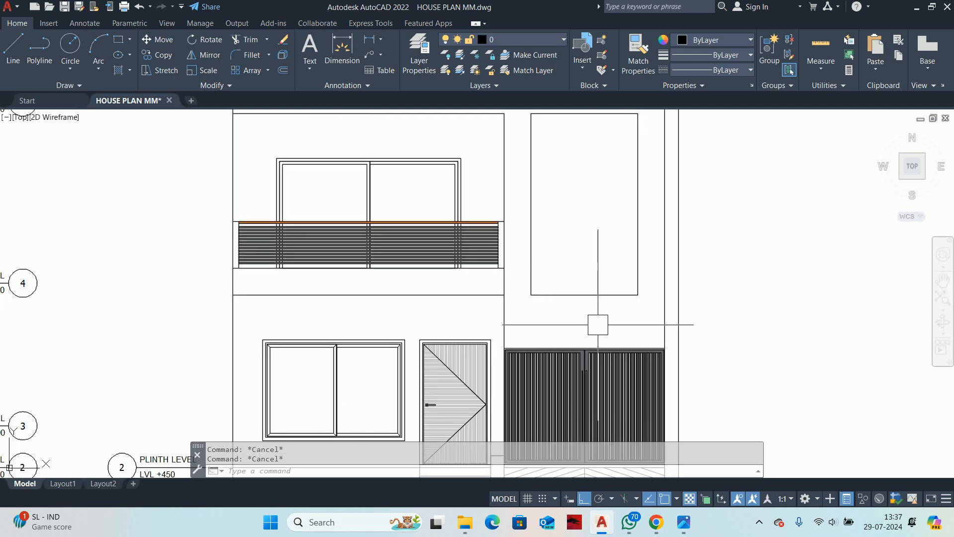
{"action": "left_click", "coordinate": [811, 44]}
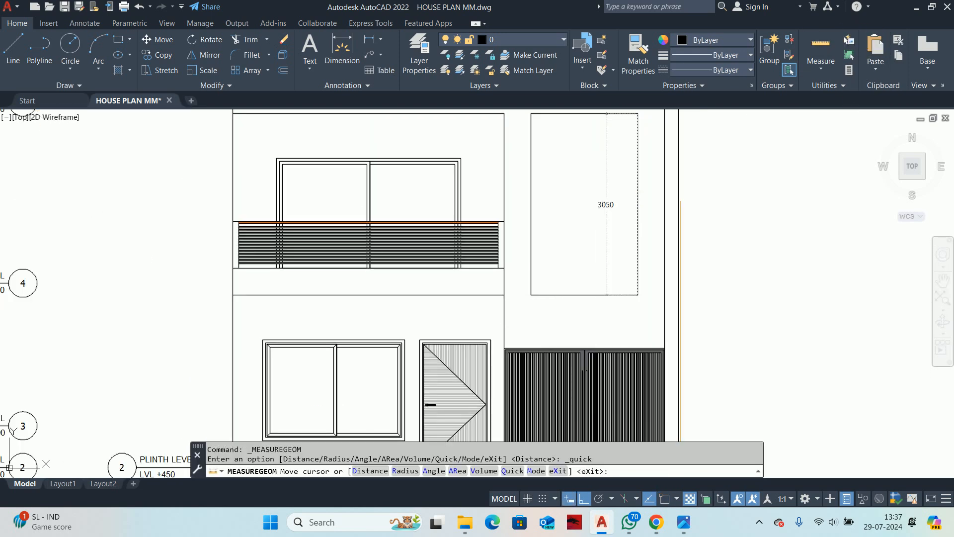
{"action": "scroll", "coordinate": [651, 204], "scroll_direction": "up", "scroll_amount": 5}
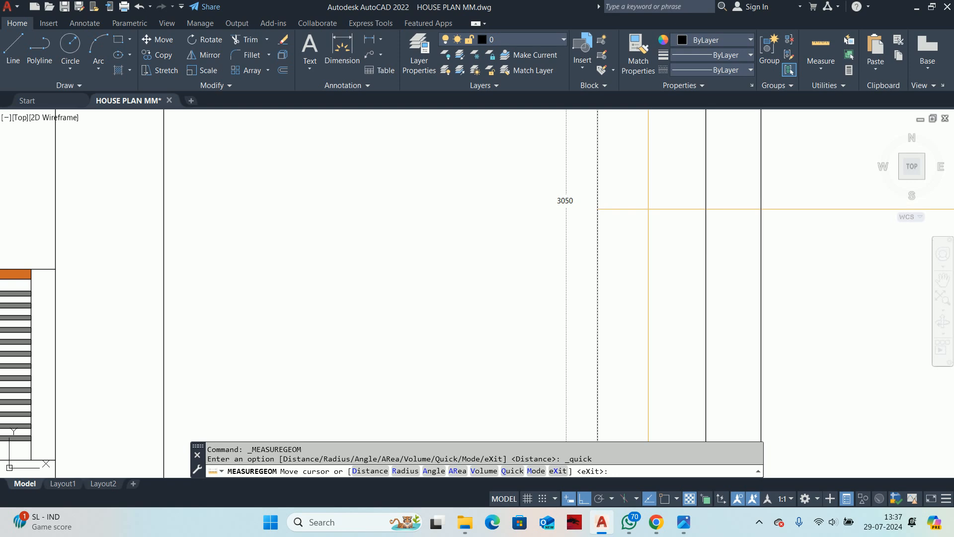
{"action": "scroll", "coordinate": [648, 209], "scroll_direction": "down", "scroll_amount": 6}
{"action": "key", "text": "Escape"}
{"action": "key", "text": "Escape"}
Step: Measure the horizontal gap between the stair opening's lower right corner and the right wall with a linear dimension
{"action": "type", "text": "D"}
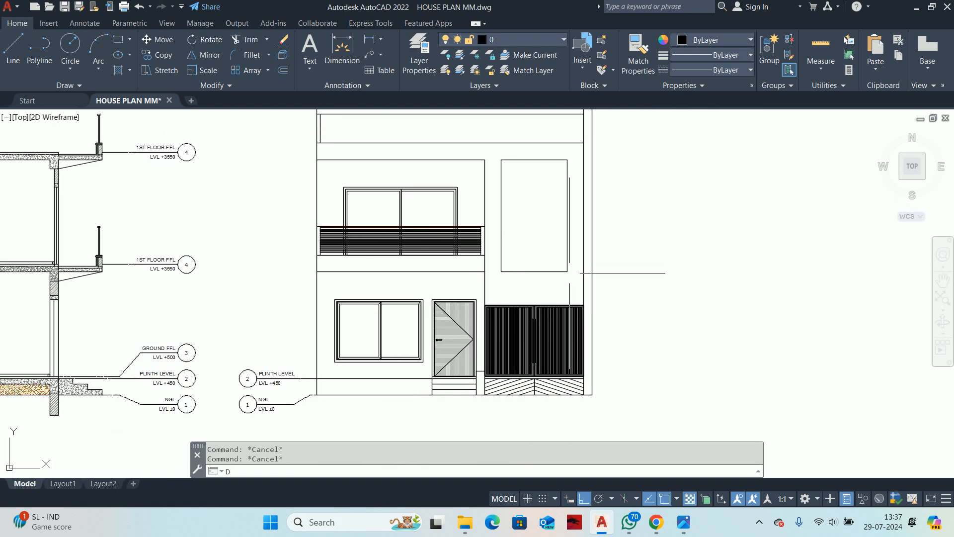
{"action": "type", "text": "LI"}
{"action": "key", "text": "Return"}
{"action": "scroll", "coordinate": [570, 273], "scroll_direction": "up", "scroll_amount": 4}
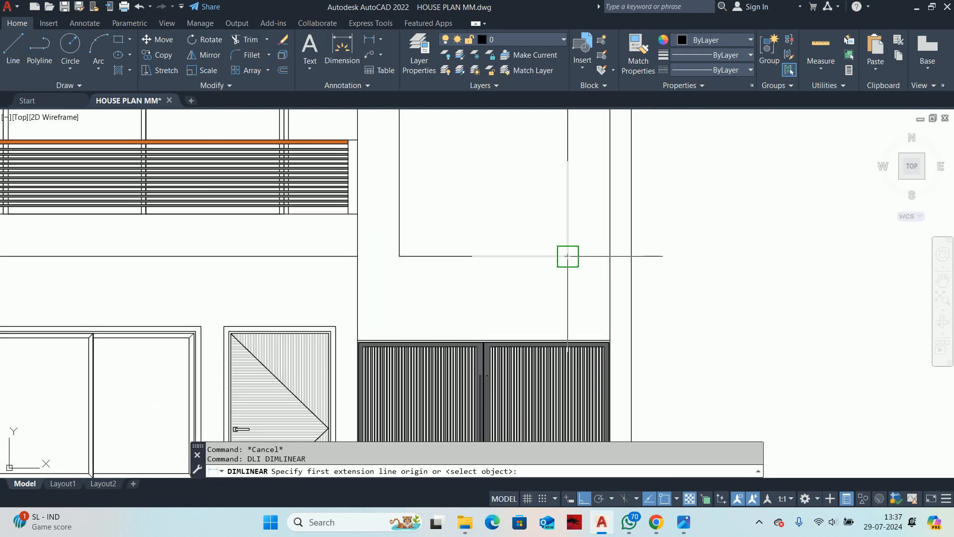
{"action": "left_click", "coordinate": [568, 256]}
{"action": "left_click", "coordinate": [610, 255]}
{"action": "scroll", "coordinate": [593, 257], "scroll_direction": "up", "scroll_amount": 6}
{"action": "scroll", "coordinate": [590, 255], "scroll_direction": "down", "scroll_amount": 6}
{"action": "key", "text": "Escape"}
{"action": "key", "text": "Escape"}
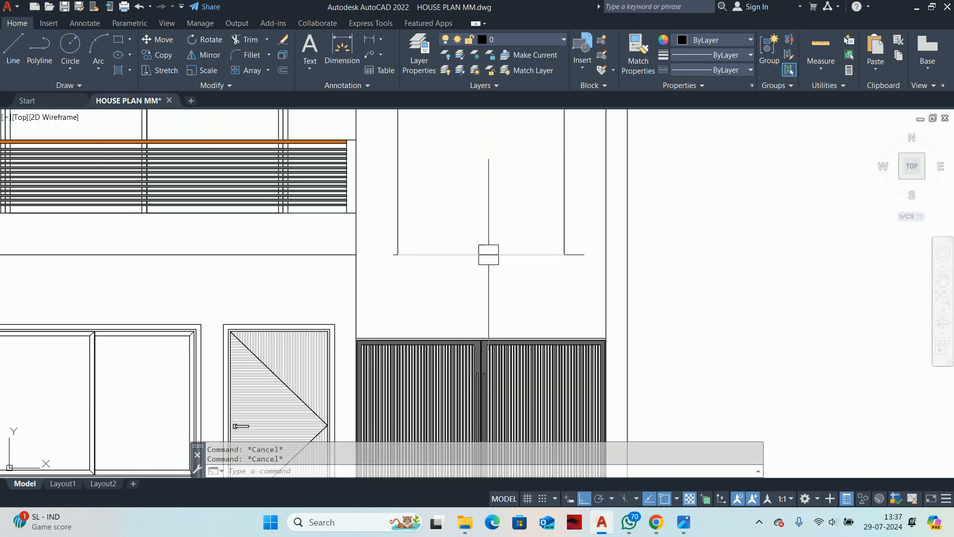
Step: Measure the vertical gap between the stair opening's bottom edge and the top of the gate
{"action": "key", "text": "Return"}
{"action": "left_click", "coordinate": [480, 255]}
{"action": "left_click", "coordinate": [480, 339]}
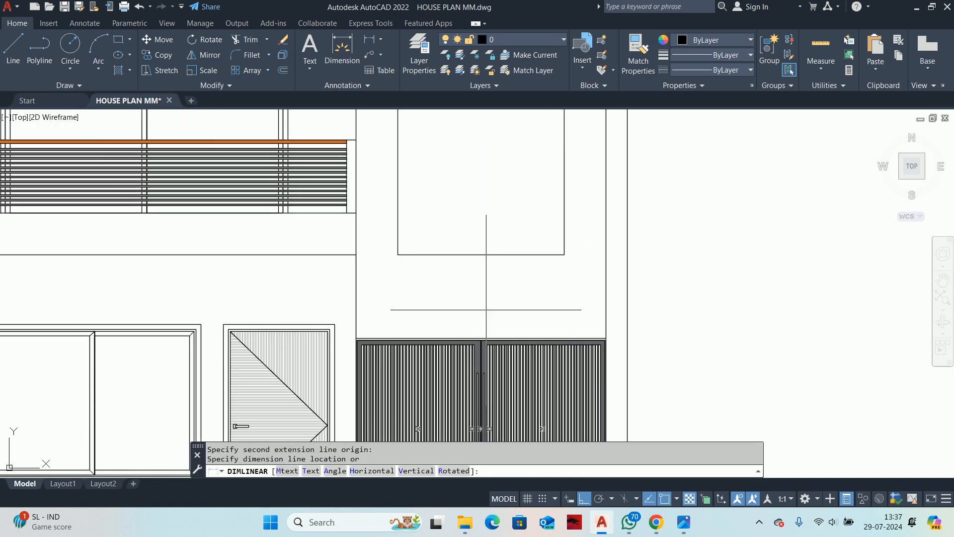
{"action": "scroll", "coordinate": [489, 310], "scroll_direction": "up", "scroll_amount": 4}
{"action": "key", "text": "Escape"}
Step: Stretch the stair opening's bottom edge downward by 450 mm
{"action": "type", "text": "s"}
{"action": "key", "text": "Return"}
{"action": "left_click", "coordinate": [708, 262]}
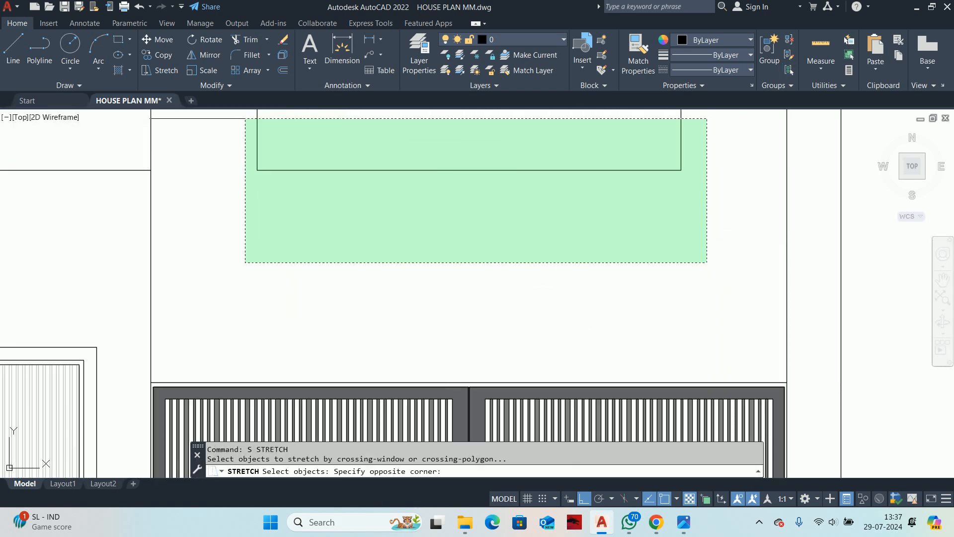
{"action": "left_click", "coordinate": [245, 118]}
{"action": "key", "text": "Return"}
{"action": "left_click", "coordinate": [338, 120]}
{"action": "type", "text": "450"}
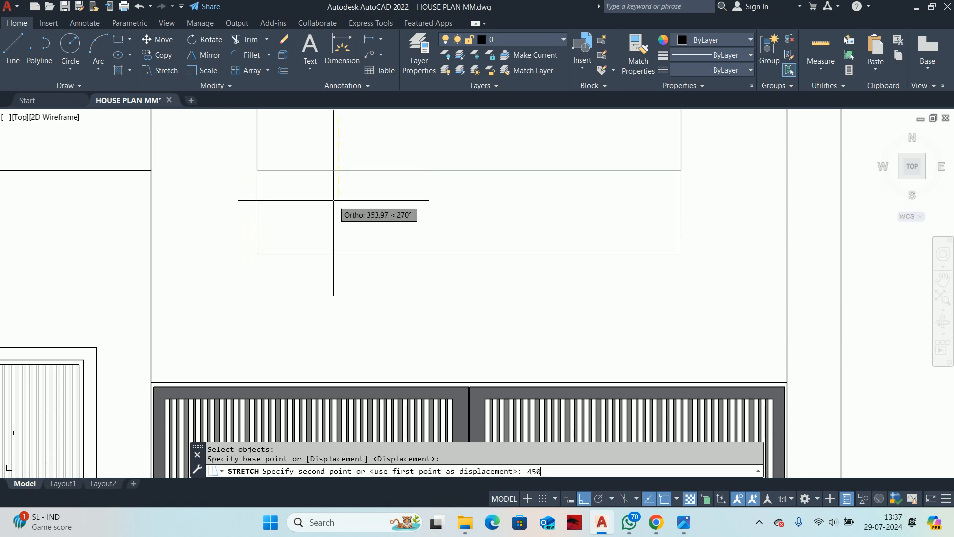
{"action": "key", "text": "Return"}
{"action": "key", "text": "Escape"}
{"action": "scroll", "coordinate": [334, 200], "scroll_direction": "down", "scroll_amount": 5}
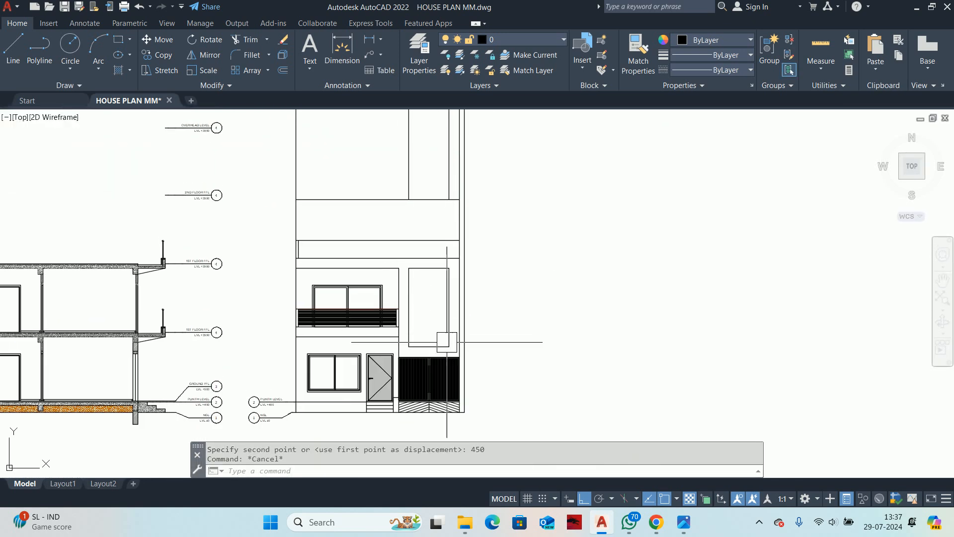
{"action": "middle_click_drag", "start_coordinate": [389, 293], "coordinate": [518, 257]}
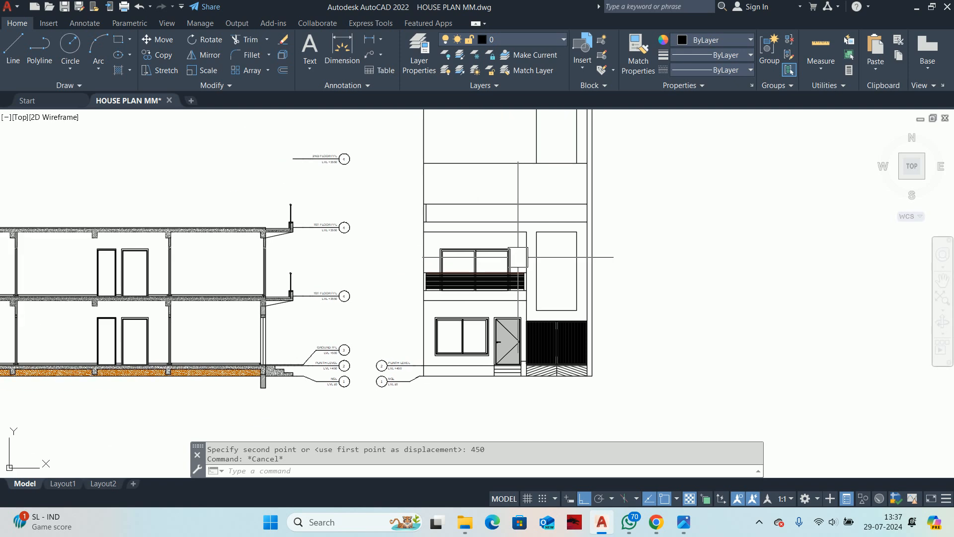
{"action": "scroll", "coordinate": [509, 281], "scroll_direction": "up", "scroll_amount": 2}
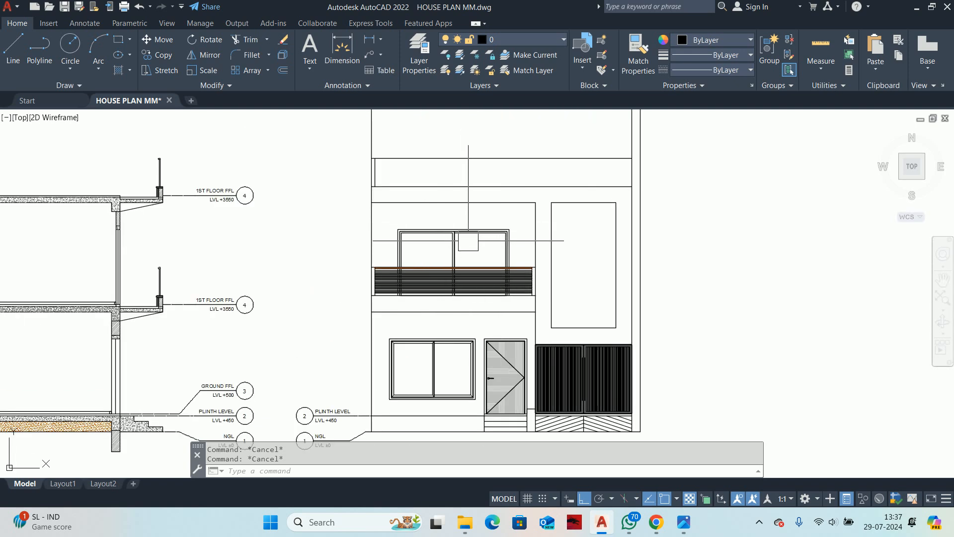
{"action": "scroll", "coordinate": [571, 224], "scroll_direction": "down", "scroll_amount": 4}
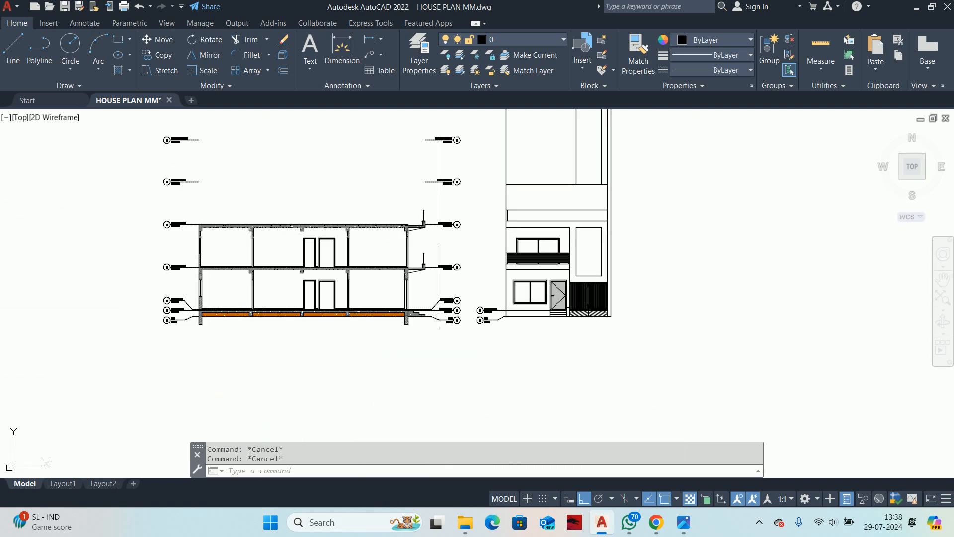
{"action": "scroll", "coordinate": [571, 219], "scroll_direction": "up", "scroll_amount": 2}
{"action": "middle_click_drag", "start_coordinate": [568, 220], "coordinate": [558, 237]}
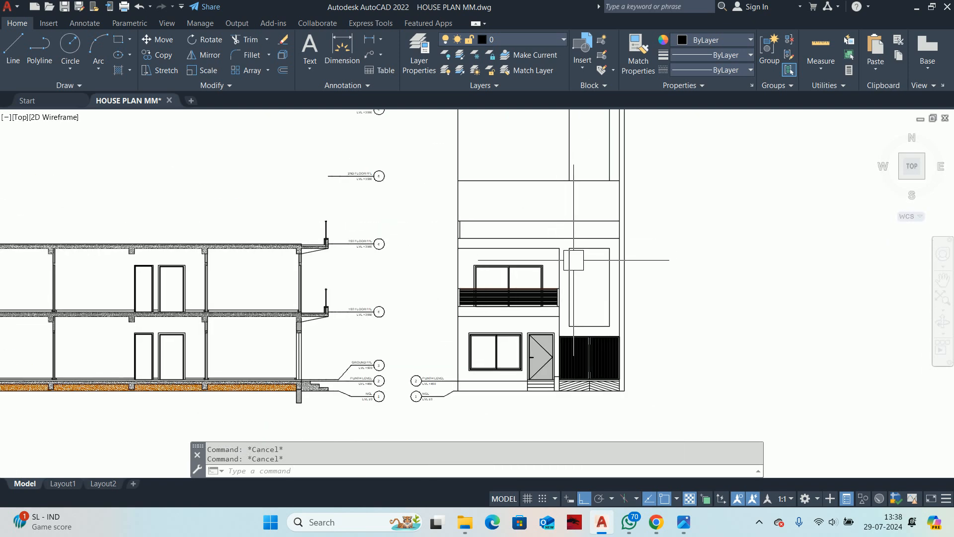
Step: Extend the horizontal line above the first floor window to the stair opening's left edge
{"action": "scroll", "coordinate": [575, 259], "scroll_direction": "up", "scroll_amount": 2}
{"action": "type", "text": "ex"}
{"action": "key", "text": "Return"}
{"action": "scroll", "coordinate": [523, 242], "scroll_direction": "up", "scroll_amount": 4}
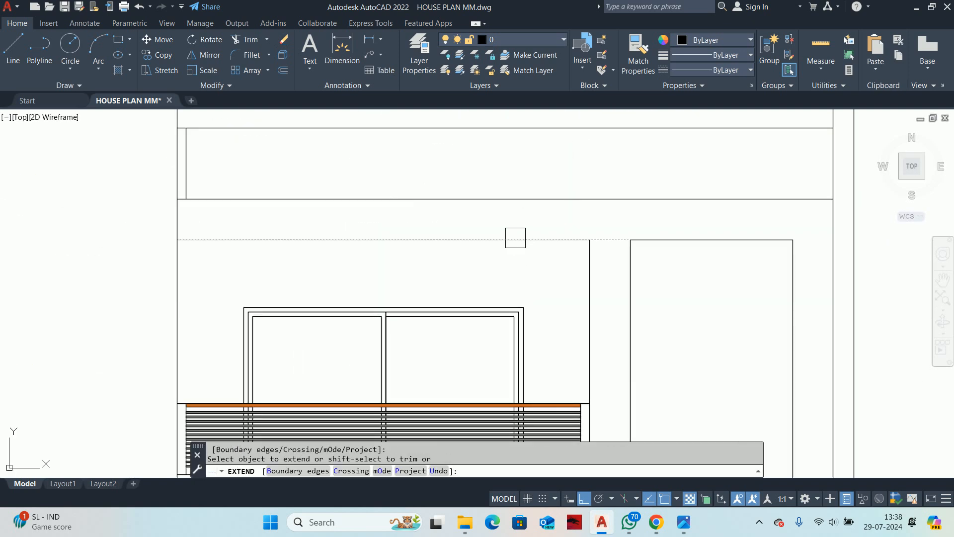
{"action": "left_click", "coordinate": [515, 239]}
{"action": "key", "text": "Escape"}
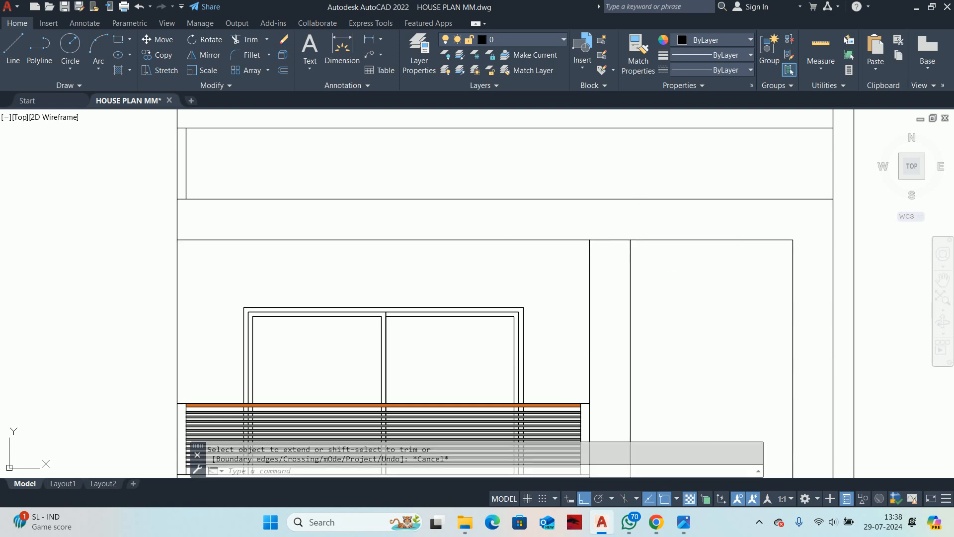
Step: Delete the stair opening's top line and undo the deletion
{"action": "left_click", "coordinate": [711, 240]}
{"action": "key", "text": "Delete"}
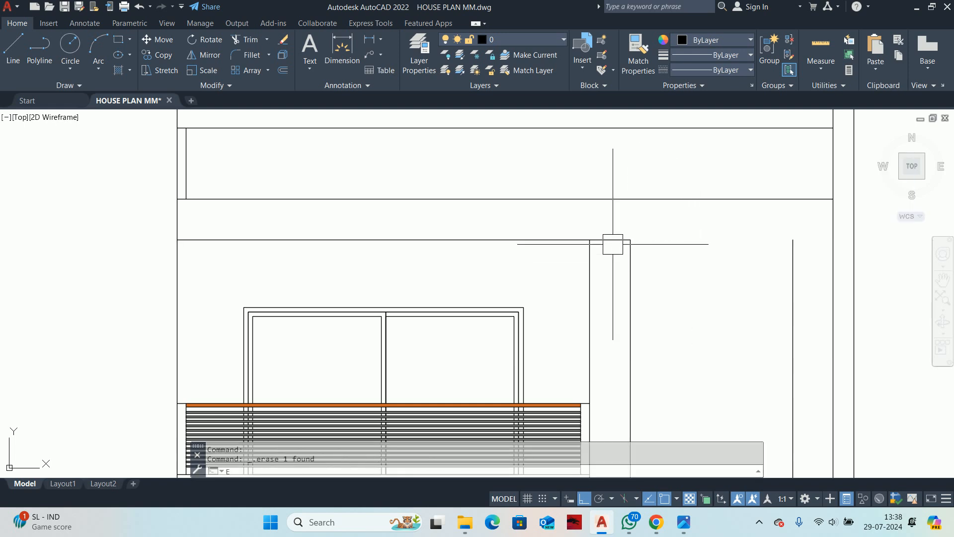
{"action": "key", "text": "Escape"}
{"action": "key", "text": "ctrl+z"}
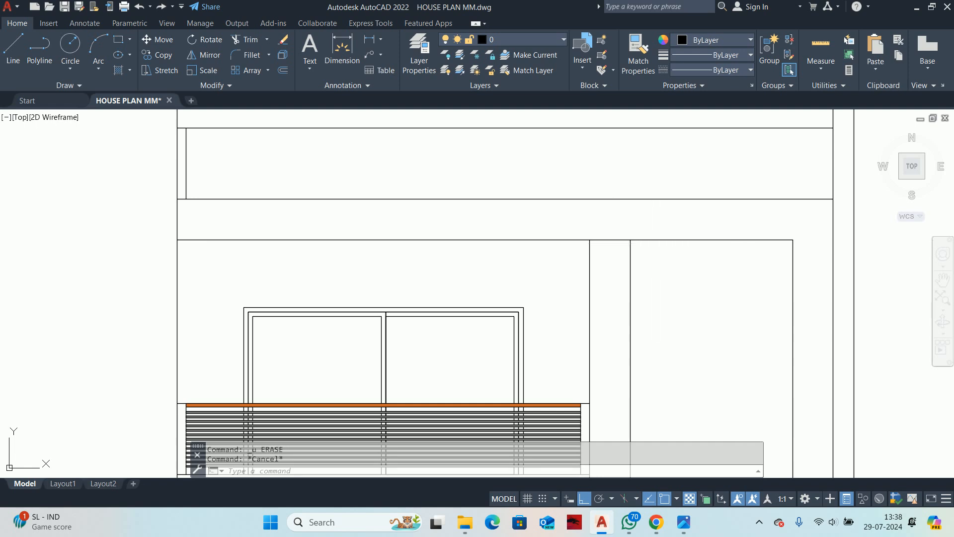
Step: Extend the horizontal line above the first floor window across the stair opening to the right wall's inner line
{"action": "type", "text": "EX"}
{"action": "key", "text": "Return"}
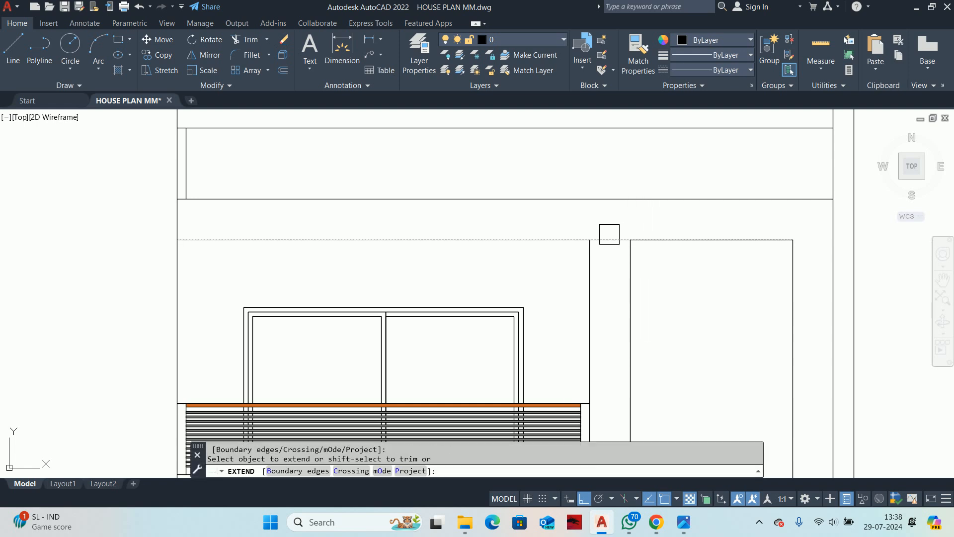
{"action": "scroll", "coordinate": [600, 238], "scroll_direction": "down", "scroll_amount": 4}
{"action": "key", "text": "Escape"}
{"action": "key", "text": "Escape"}
{"action": "scroll", "coordinate": [607, 217], "scroll_direction": "down", "scroll_amount": 1}
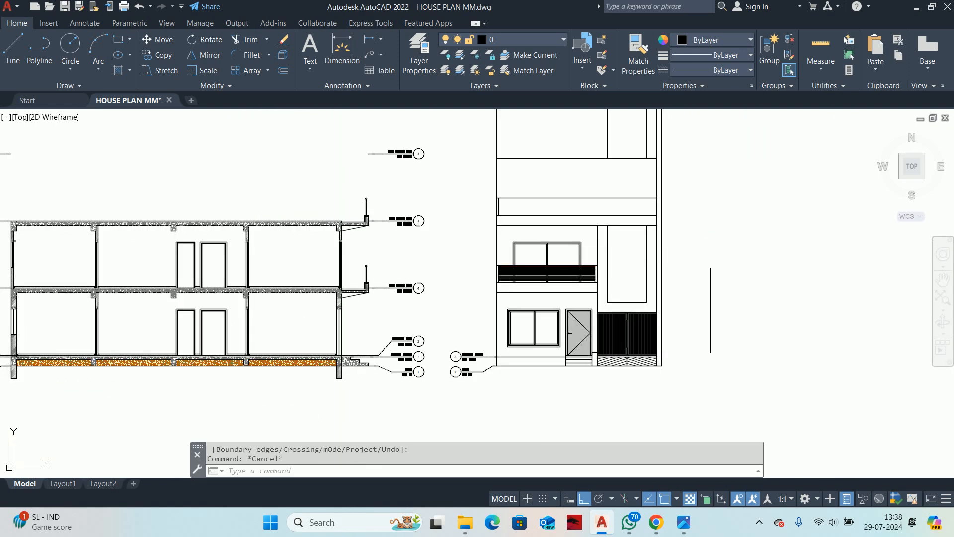
{"action": "middle_click_drag", "start_coordinate": [689, 253], "coordinate": [692, 266]}
{"action": "key", "text": "Escape"}
{"action": "scroll", "coordinate": [542, 223], "scroll_direction": "up", "scroll_amount": 1}
{"action": "middle_click_drag", "start_coordinate": [513, 235], "coordinate": [450, 254]}
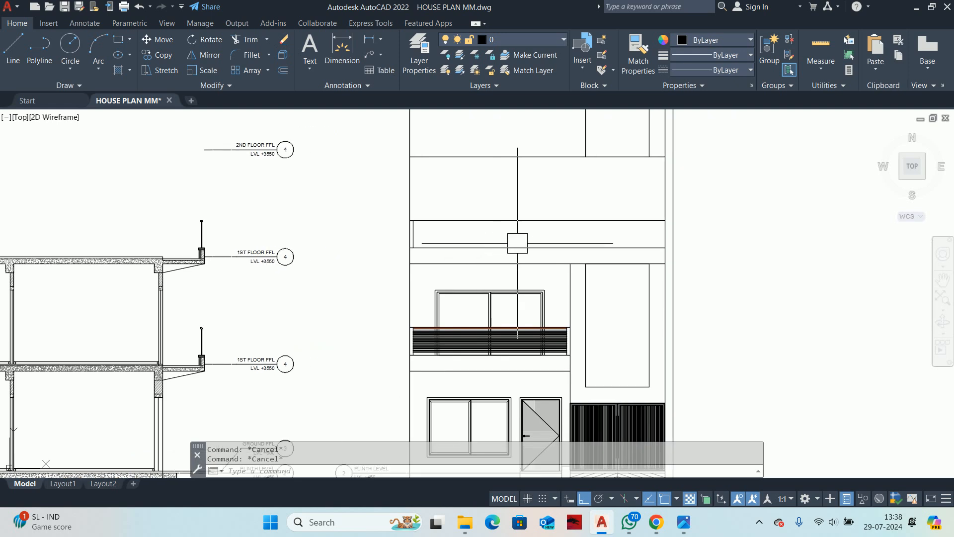
Step: Extend the upper balcony's top horizontal line to the outer line of the right wall
{"action": "type", "text": "EX"}
{"action": "key", "text": "Return"}
{"action": "scroll", "coordinate": [644, 223], "scroll_direction": "up", "scroll_amount": 4}
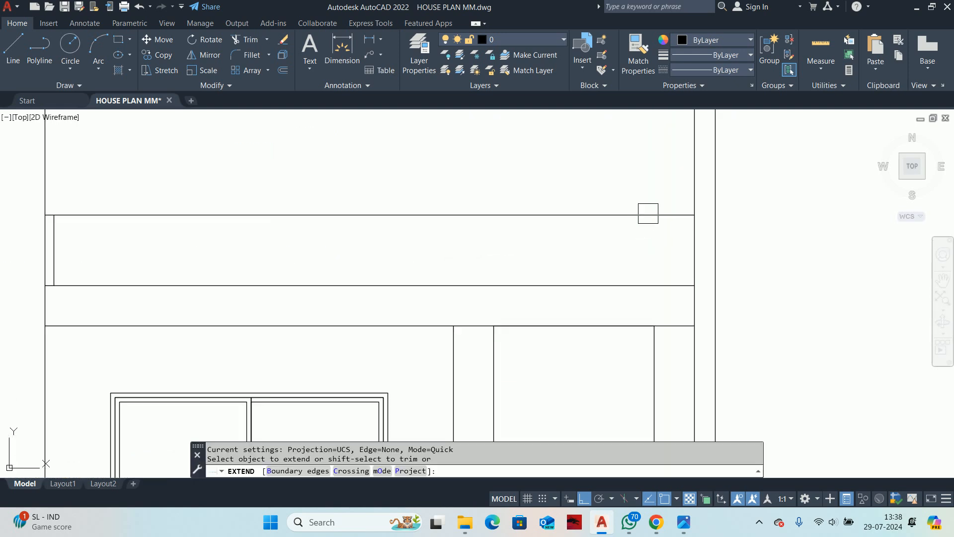
{"action": "left_click", "coordinate": [656, 213]}
{"action": "left_click", "coordinate": [656, 214]}
{"action": "scroll", "coordinate": [545, 243], "scroll_direction": "down", "scroll_amount": 4}
{"action": "key", "text": "Escape"}
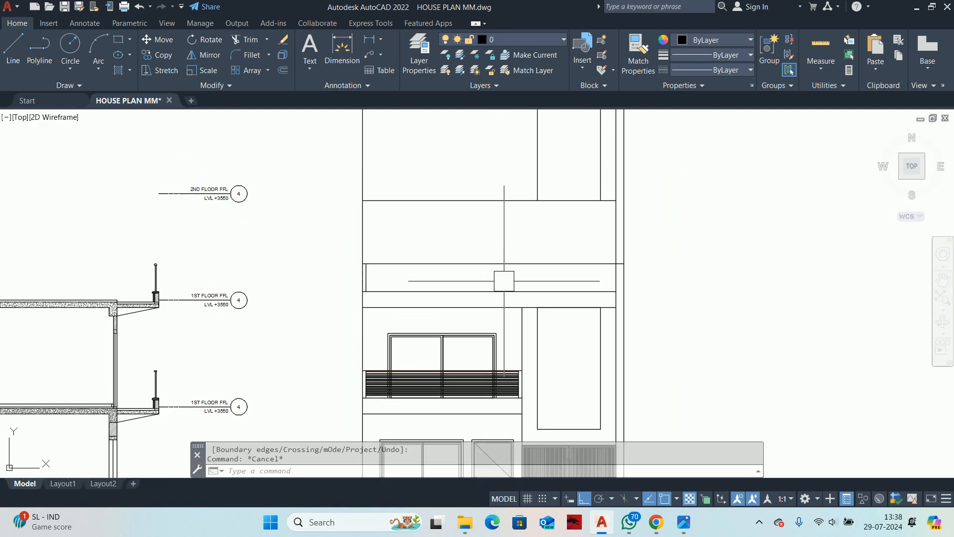
{"action": "key", "text": "Escape"}
{"action": "scroll", "coordinate": [402, 261], "scroll_direction": "down", "scroll_amount": 2}
{"action": "scroll", "coordinate": [440, 271], "scroll_direction": "up", "scroll_amount": 4}
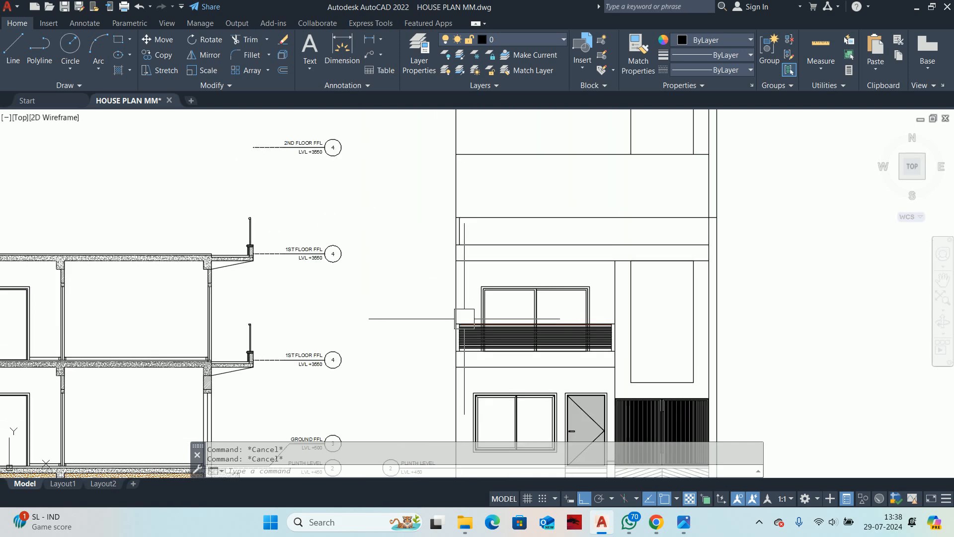
{"action": "scroll", "coordinate": [433, 323], "scroll_direction": "down", "scroll_amount": 2}
{"action": "scroll", "coordinate": [428, 343], "scroll_direction": "up", "scroll_amount": 1}
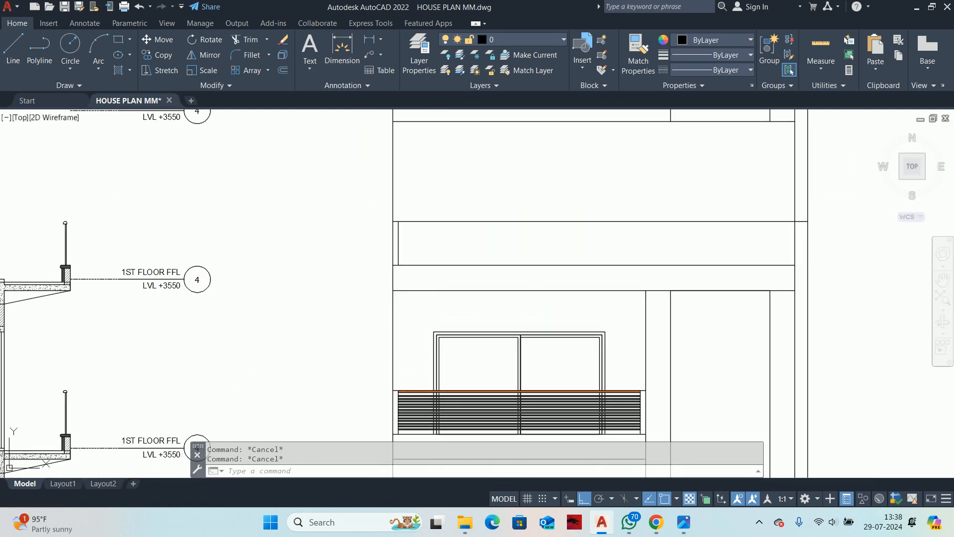
{"action": "type", "text": "co"}
{"action": "key", "text": "Return"}
{"action": "scroll", "coordinate": [417, 223], "scroll_direction": "up", "scroll_amount": 2}
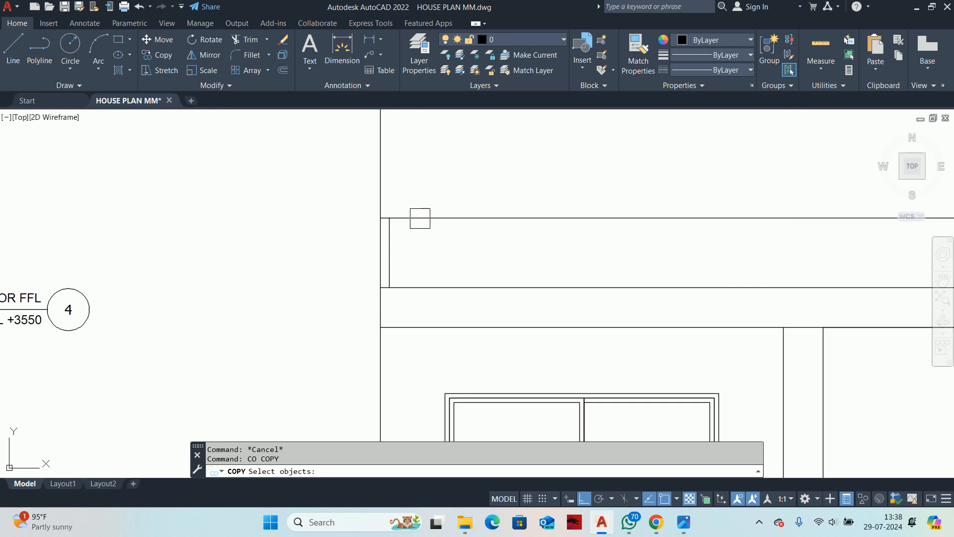
{"action": "scroll", "coordinate": [432, 271], "scroll_direction": "down", "scroll_amount": 4}
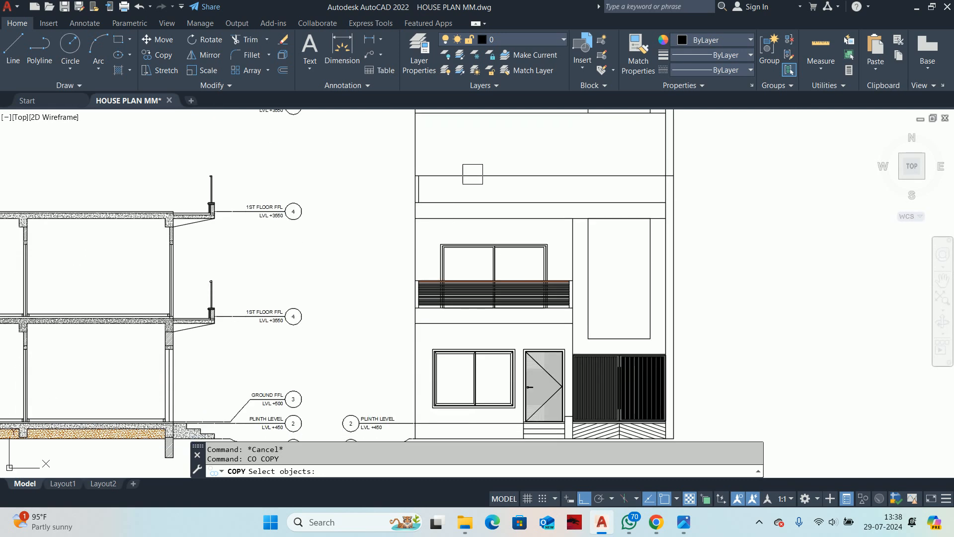
{"action": "scroll", "coordinate": [469, 181], "scroll_direction": "up", "scroll_amount": 3}
{"action": "key", "text": "Escape"}
{"action": "key", "text": "Escape"}
{"action": "scroll", "coordinate": [492, 213], "scroll_direction": "down", "scroll_amount": 4}
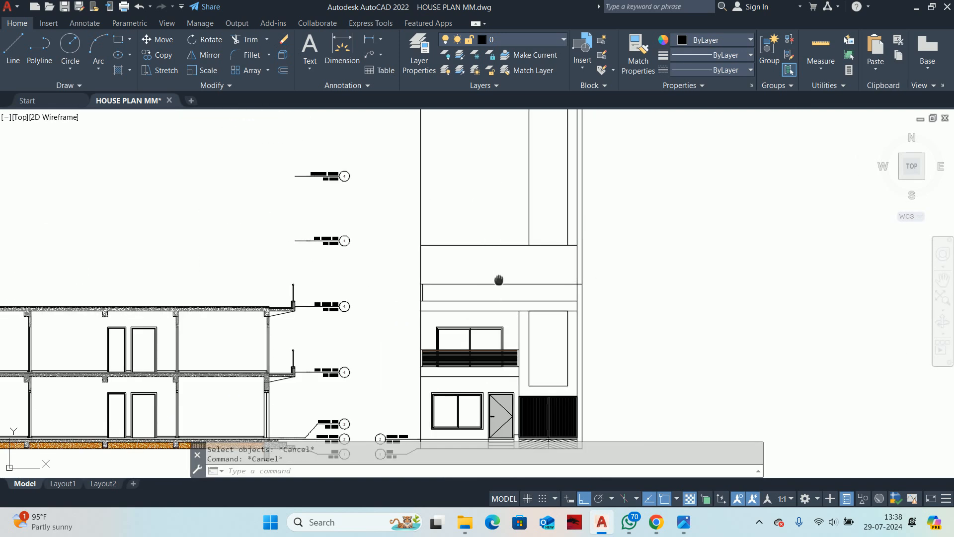
Step: Erase two vertical rays rising in line with the sides of the stair opening
{"action": "scroll", "coordinate": [511, 245], "scroll_direction": "up", "scroll_amount": 2}
{"action": "left_click", "coordinate": [499, 238]}
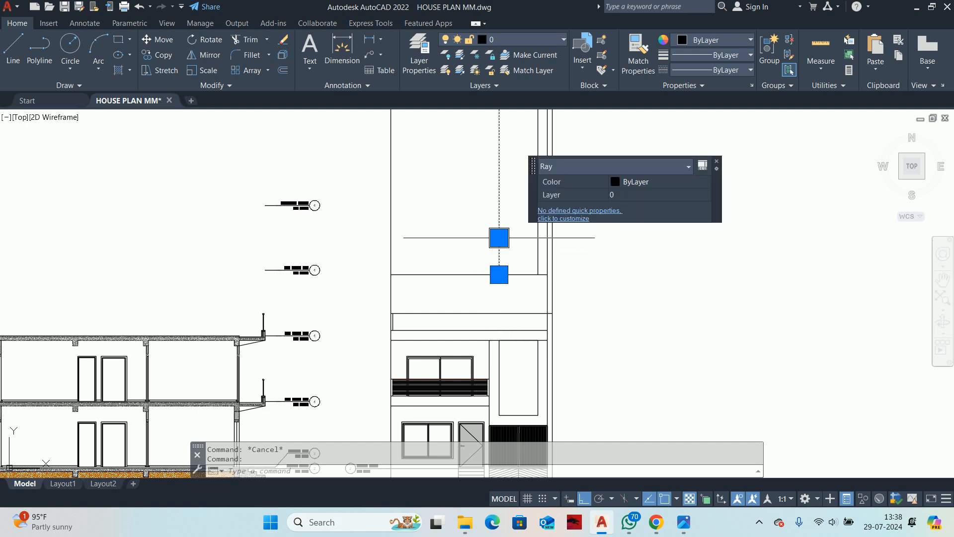
{"action": "key", "text": "Escape"}
{"action": "left_click", "coordinate": [537, 229]}
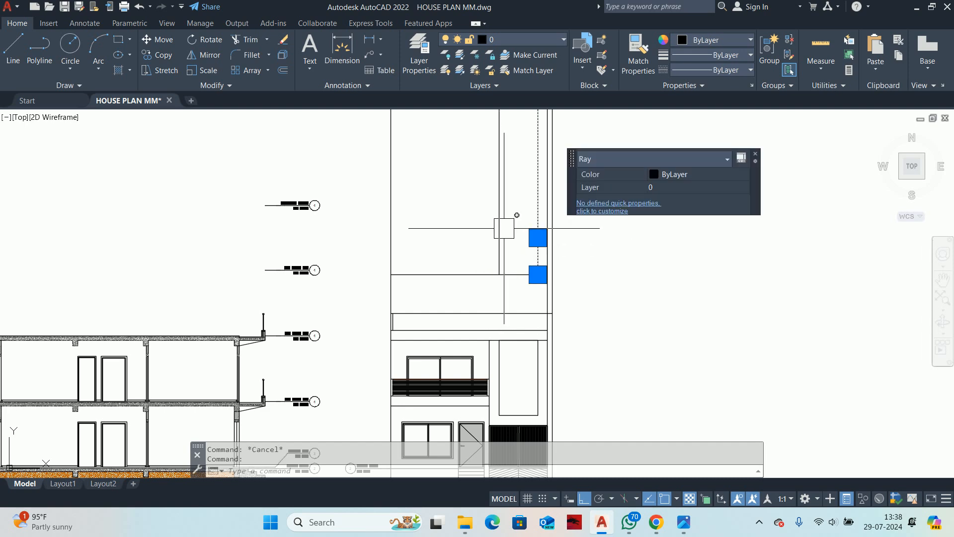
{"action": "left_click", "coordinate": [499, 234]}
{"action": "scroll", "coordinate": [499, 236], "scroll_direction": "down", "scroll_amount": 2}
{"action": "key", "text": "Delete"}
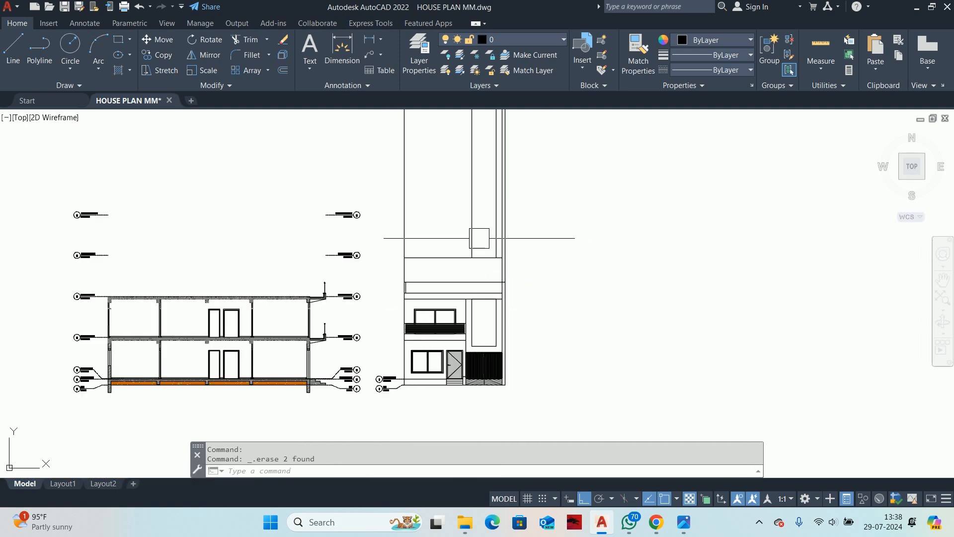
{"action": "key", "text": "Escape"}
Step: Examine the upper floor levels in the staircase section and compare them with the front elevation
{"action": "scroll", "coordinate": [548, 296], "scroll_direction": "down", "scroll_amount": 2}
{"action": "scroll", "coordinate": [485, 272], "scroll_direction": "up", "scroll_amount": 4}
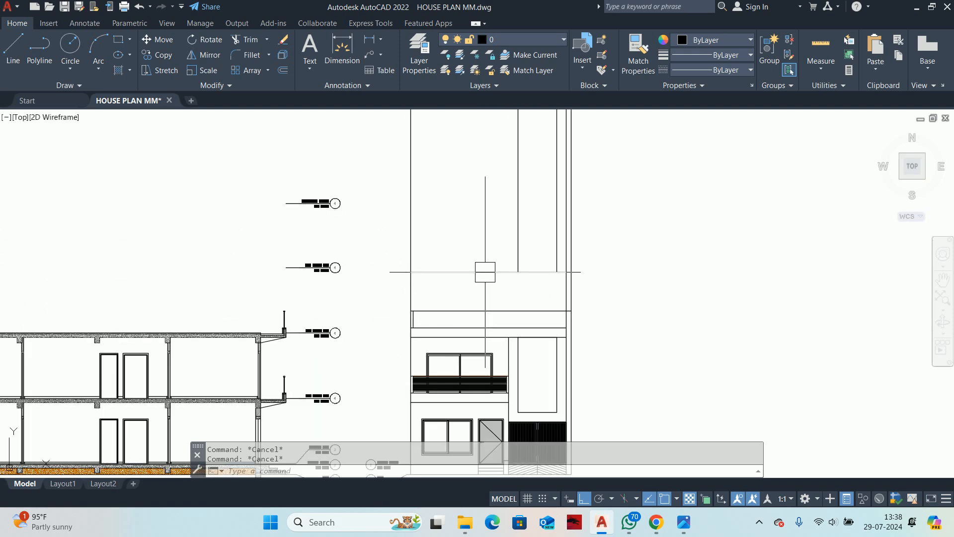
{"action": "middle_click_drag", "start_coordinate": [405, 289], "coordinate": [405, 285]}
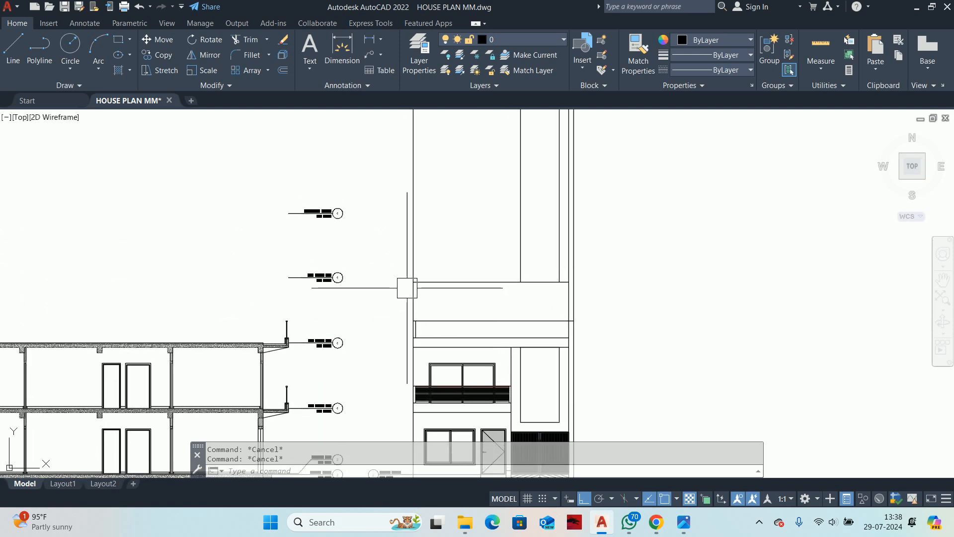
{"action": "scroll", "coordinate": [404, 283], "scroll_direction": "up", "scroll_amount": 2}
{"action": "scroll", "coordinate": [399, 276], "scroll_direction": "down", "scroll_amount": 5}
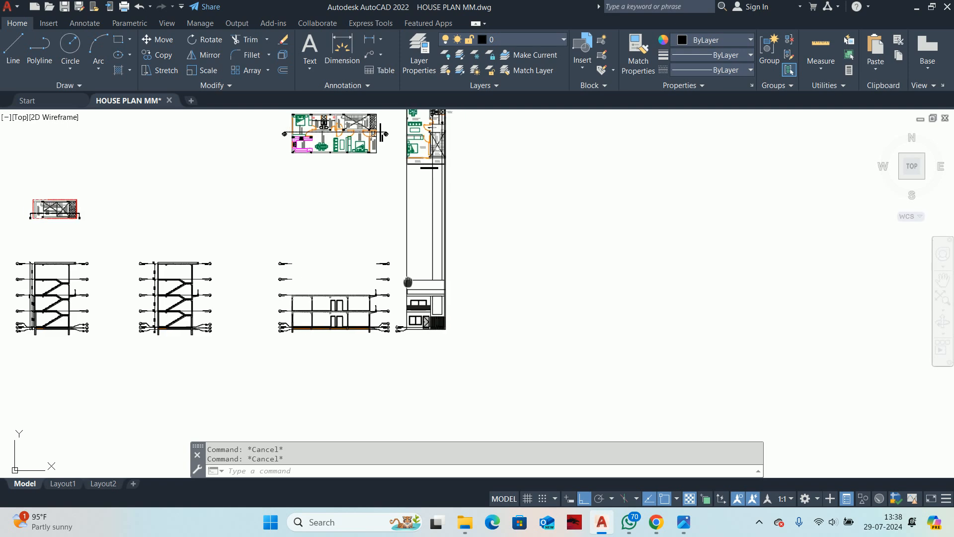
{"action": "scroll", "coordinate": [315, 292], "scroll_direction": "up", "scroll_amount": 10}
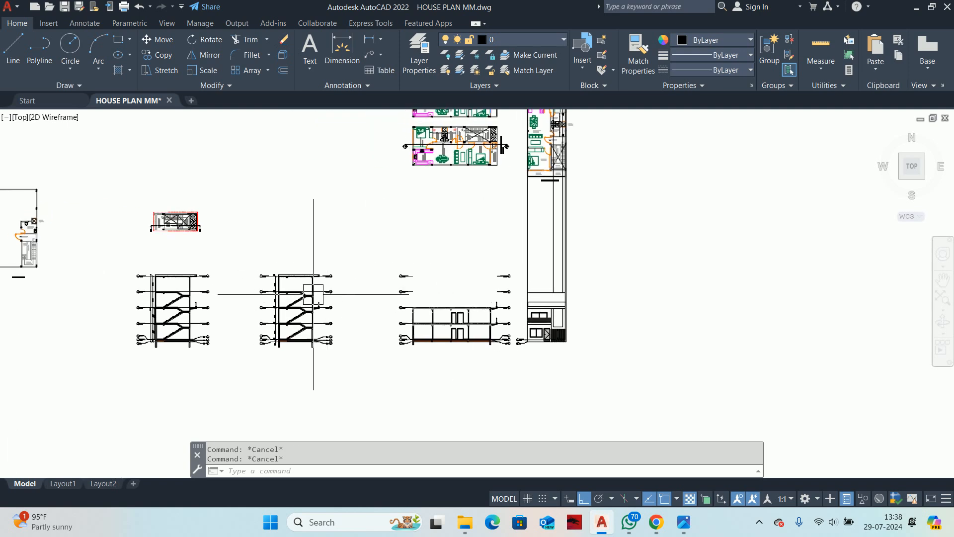
{"action": "scroll", "coordinate": [224, 277], "scroll_direction": "down", "scroll_amount": 2}
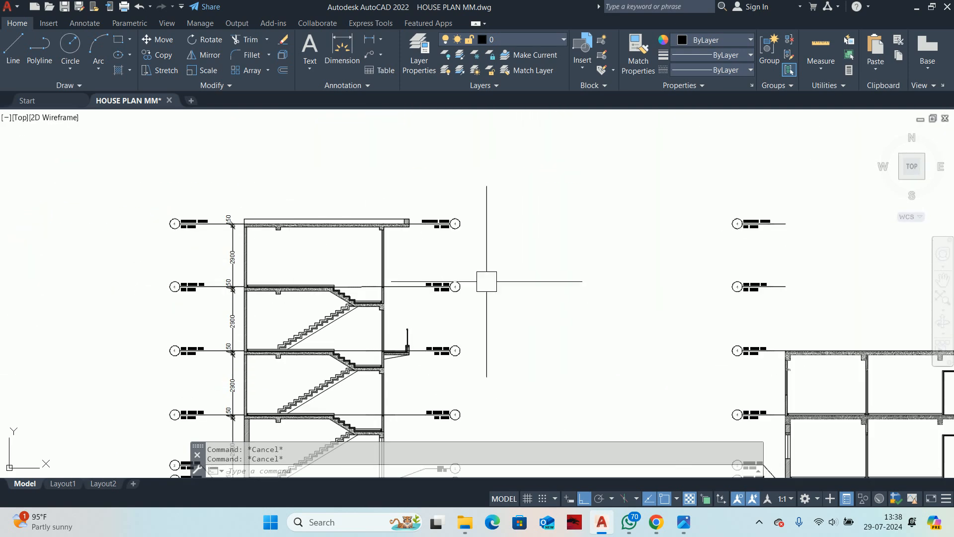
{"action": "middle_click_drag", "start_coordinate": [637, 309], "coordinate": [164, 285]}
{"action": "scroll", "coordinate": [160, 286], "scroll_direction": "down", "scroll_amount": 1}
{"action": "scroll", "coordinate": [450, 283], "scroll_direction": "down", "scroll_amount": 1}
{"action": "scroll", "coordinate": [450, 283], "scroll_direction": "up", "scroll_amount": 5}
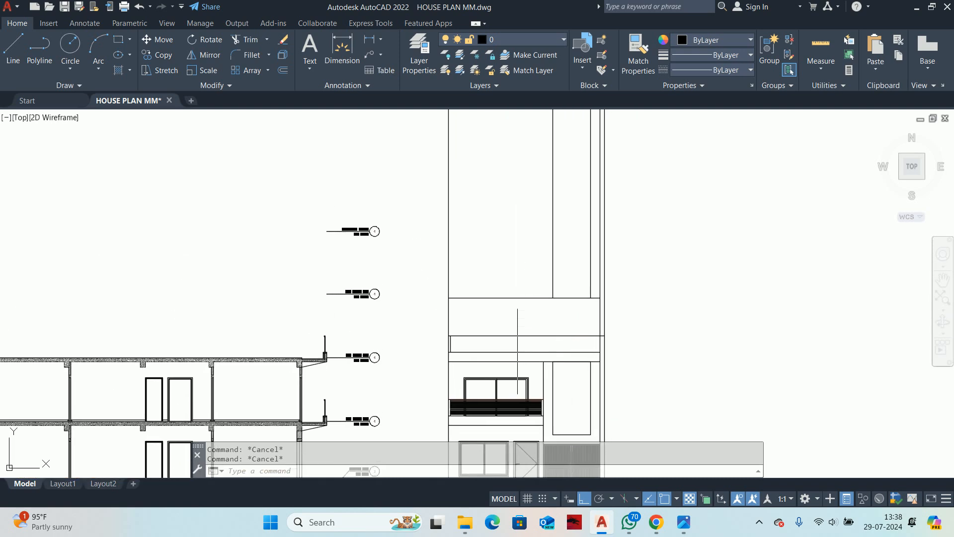
{"action": "type", "text": "co"}
{"action": "key", "text": "Return"}
{"action": "scroll", "coordinate": [482, 350], "scroll_direction": "up", "scroll_amount": 3}
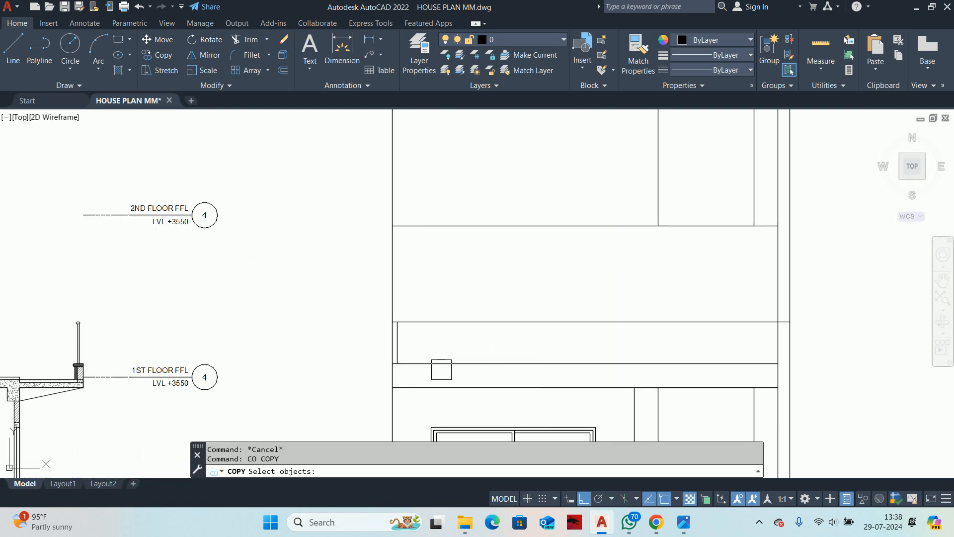
{"action": "key", "text": "Escape"}
{"action": "key", "text": "Escape"}
{"action": "mouse_move", "coordinate": [446, 369]}
{"action": "middle_mouse_down"}
{"action": "mouse_move", "coordinate": [517, 312]}
{"action": "mouse_move", "coordinate": [430, 368]}
{"action": "middle_mouse_up"}
{"action": "key", "text": "space"}
{"action": "left_click", "coordinate": [444, 210]}
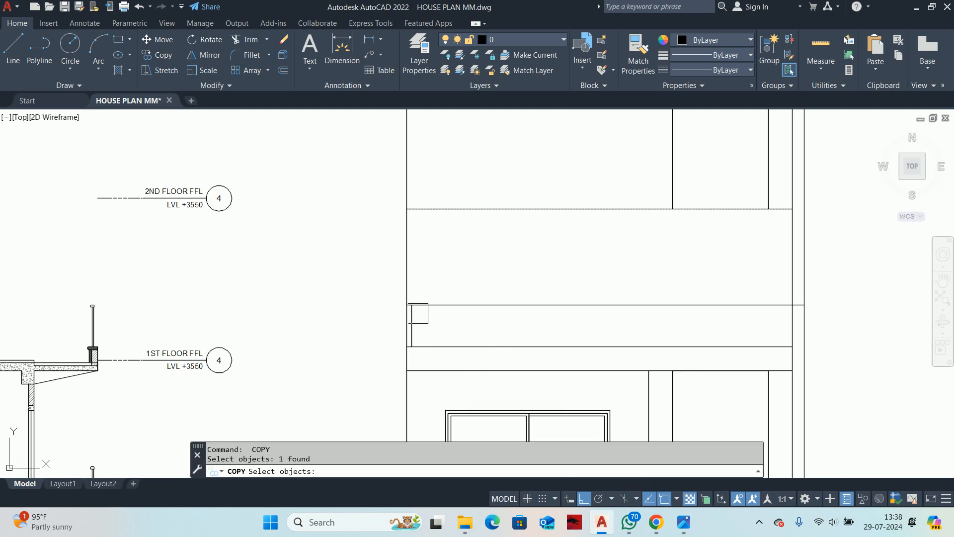
{"action": "key", "text": "space"}
{"action": "left_click", "coordinate": [406, 369]}
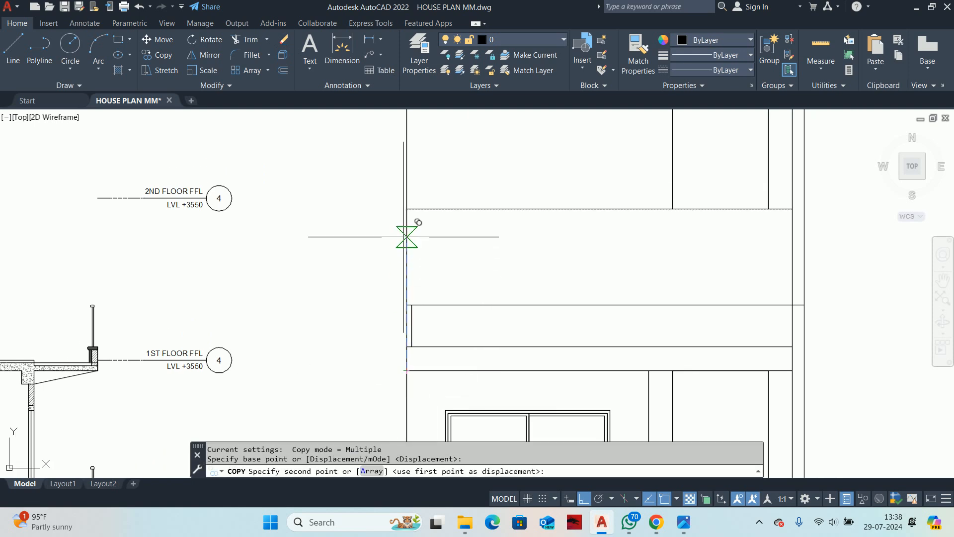
{"action": "key", "text": "Escape"}
{"action": "key", "text": "space"}
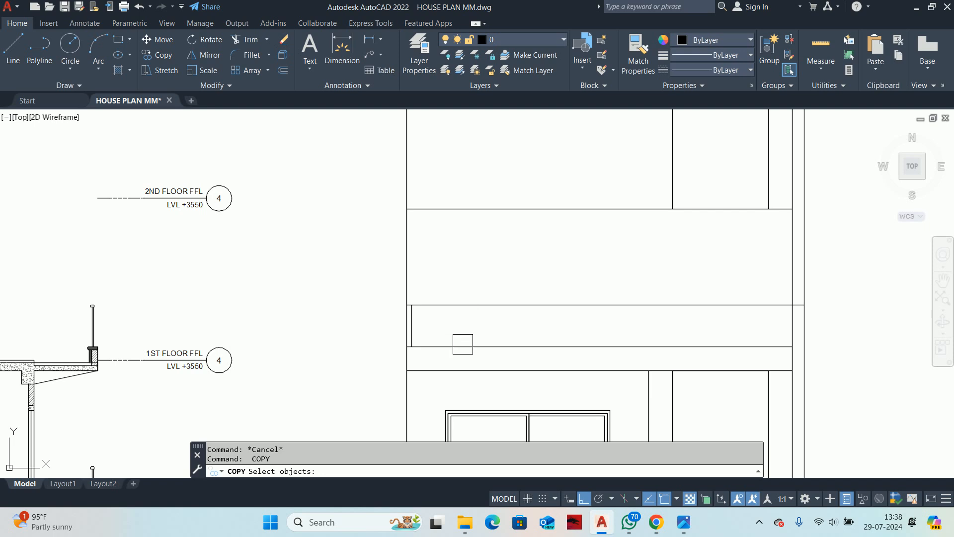
{"action": "left_click", "coordinate": [463, 346]}
{"action": "scroll", "coordinate": [567, 304], "scroll_direction": "down", "scroll_amount": 3}
{"action": "key", "text": "Escape"}
{"action": "key", "text": "Escape"}
Step: Draw a horizontal construction line through the base of the upper balcony's parapet in the section, across the elevation
{"action": "type", "text": "xl"}
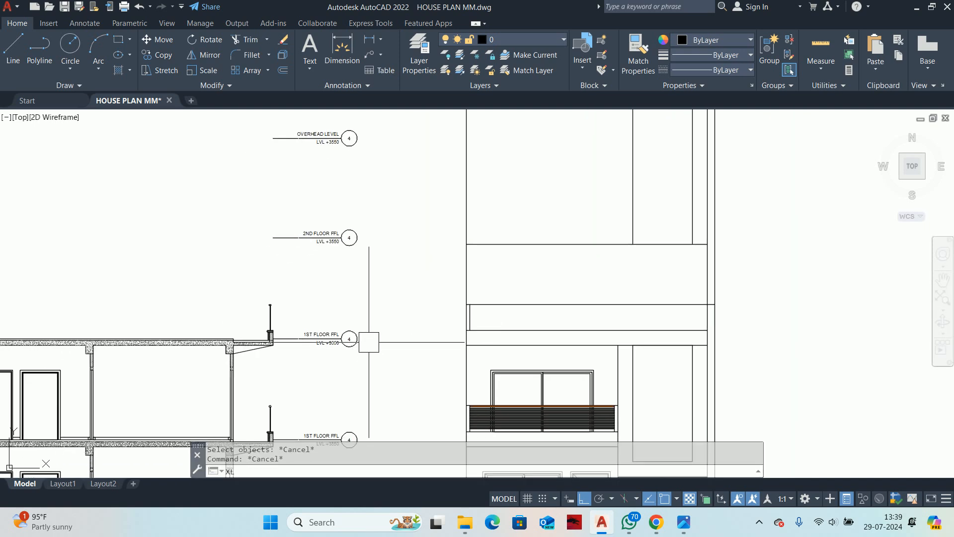
{"action": "key", "text": "Return"}
{"action": "type", "text": "h"}
{"action": "key", "text": "Return"}
{"action": "scroll", "coordinate": [271, 345], "scroll_direction": "up", "scroll_amount": 8}
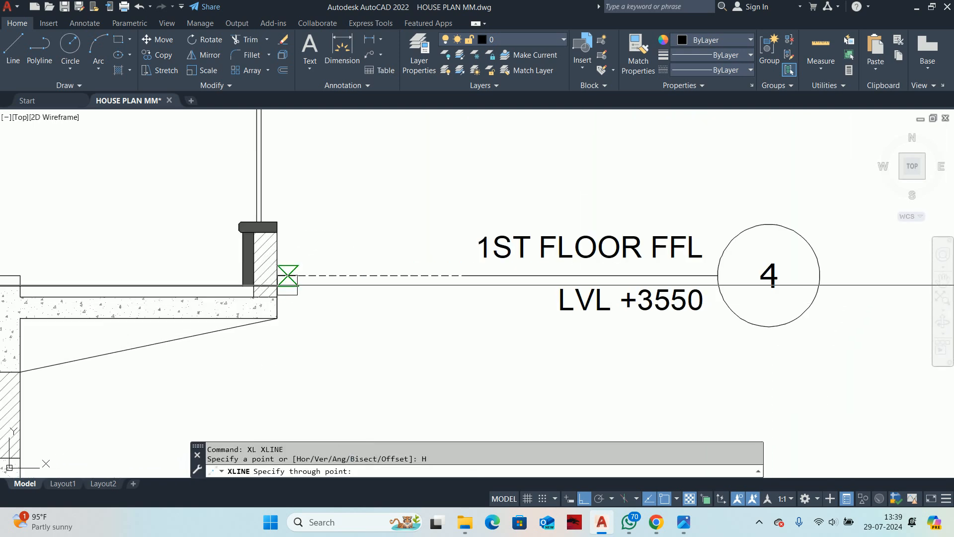
{"action": "left_click", "coordinate": [276, 297]}
{"action": "scroll", "coordinate": [404, 336], "scroll_direction": "down", "scroll_amount": 7}
{"action": "key", "text": "Escape"}
{"action": "key", "text": "Escape"}
{"action": "key", "text": "Escape"}
{"action": "middle_click_drag", "start_coordinate": [404, 337], "coordinate": [109, 300]}
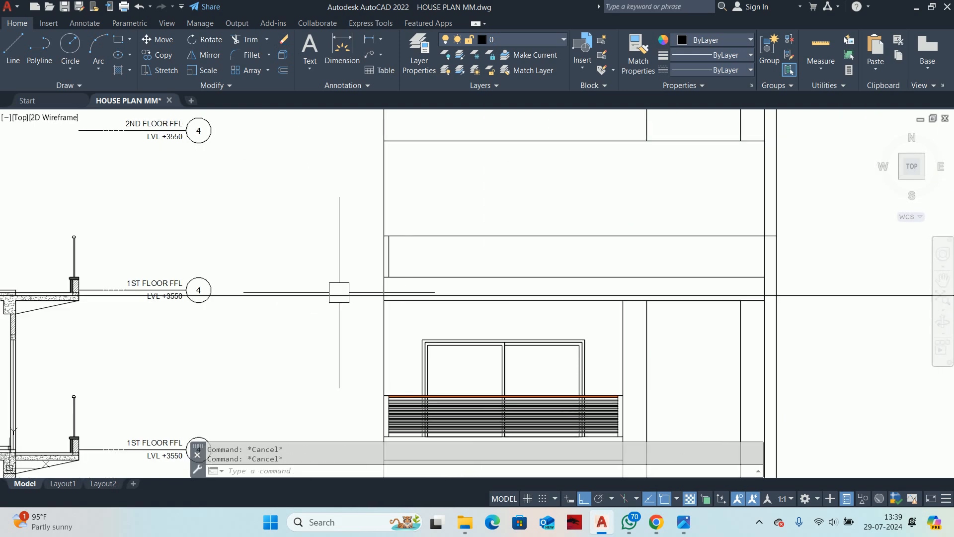
{"action": "middle_click_drag", "start_coordinate": [339, 292], "coordinate": [345, 326]}
{"action": "type", "text": "m"}
{"action": "key", "text": "Return"}
{"action": "left_click", "coordinate": [362, 321]}
{"action": "scroll", "coordinate": [366, 315], "scroll_direction": "up", "scroll_amount": 4}
{"action": "key", "text": "Return"}
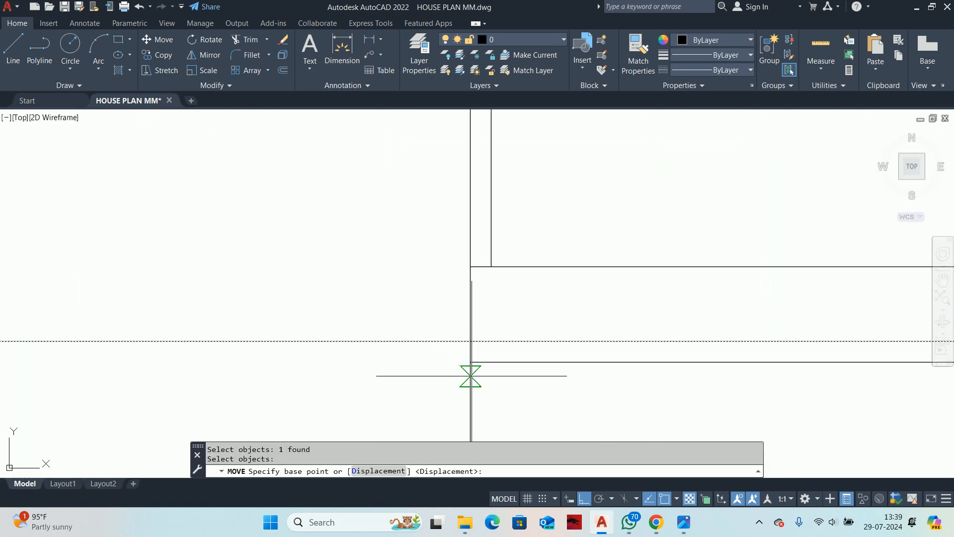
{"action": "left_click", "coordinate": [471, 375]}
{"action": "scroll", "coordinate": [470, 308], "scroll_direction": "down", "scroll_amount": 5}
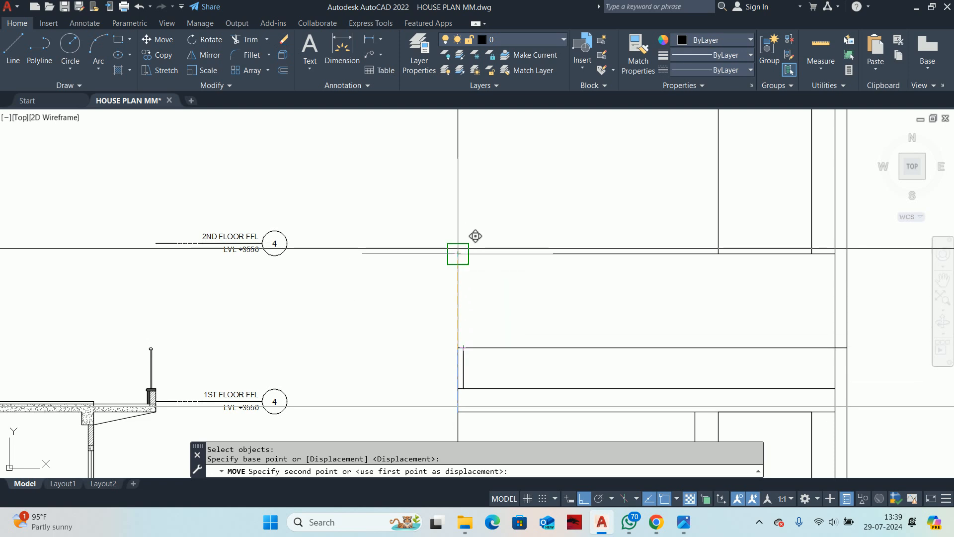
{"action": "key", "text": "Escape"}
{"action": "scroll", "coordinate": [468, 298], "scroll_direction": "down", "scroll_amount": 5}
{"action": "type", "text": "m"}
{"action": "key", "text": "Return"}
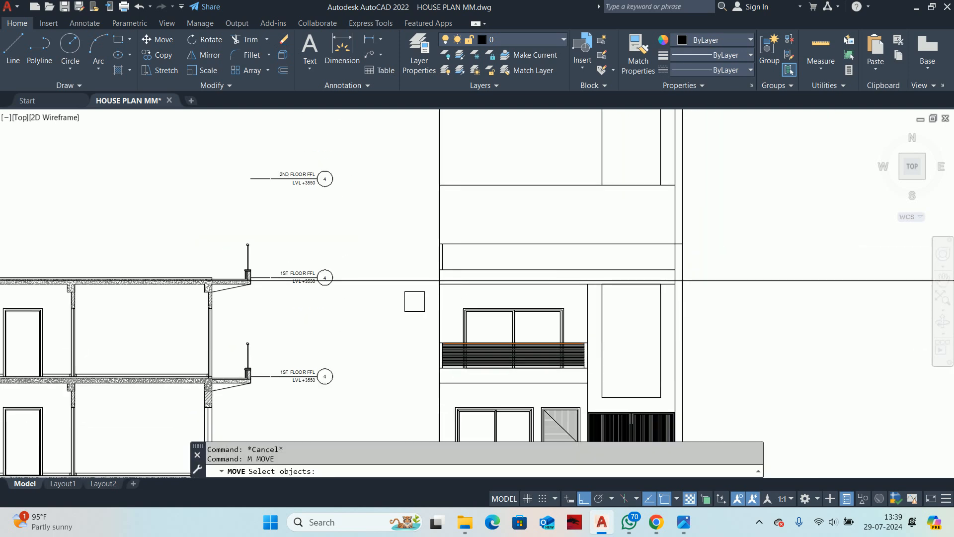
{"action": "left_click", "coordinate": [414, 280]}
{"action": "scroll", "coordinate": [414, 299], "scroll_direction": "up", "scroll_amount": 2}
{"action": "scroll", "coordinate": [422, 300], "scroll_direction": "down", "scroll_amount": 2}
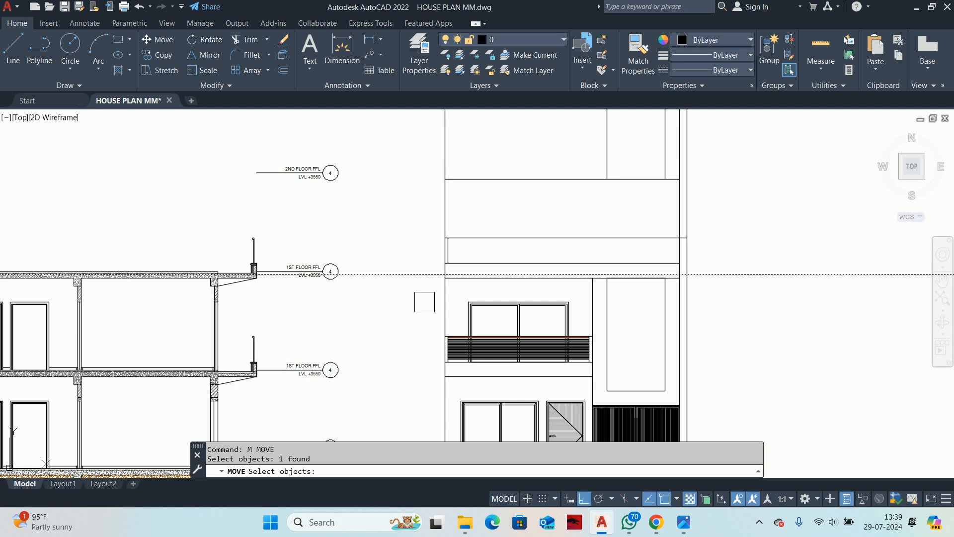
{"action": "middle_click_drag", "start_coordinate": [426, 295], "coordinate": [509, 337]}
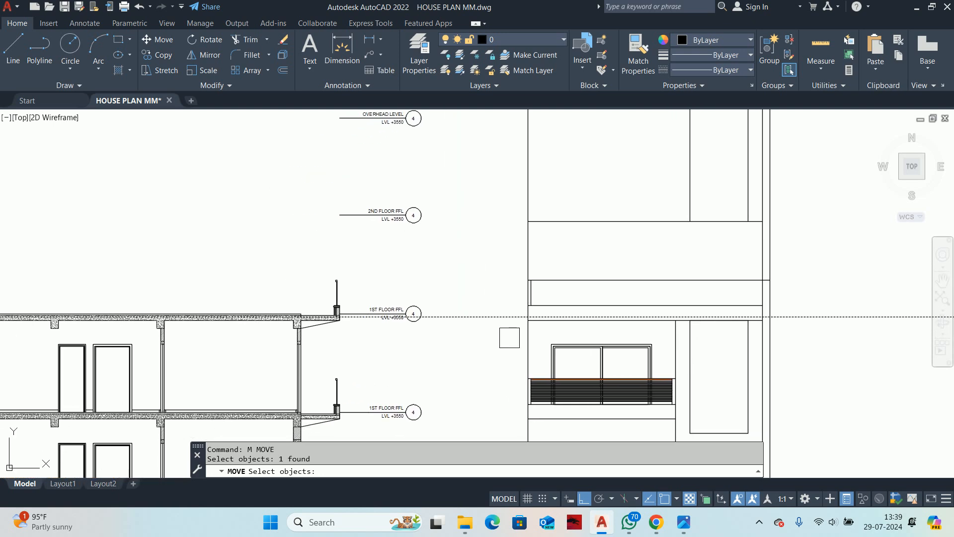
{"action": "key", "text": "Escape"}
Step: Delete the horizontal construction line running from the section's upper balcony across the elevation
{"action": "left_click", "coordinate": [497, 316]}
{"action": "key", "text": "Delete"}
{"action": "key", "text": "Escape"}
{"action": "scroll", "coordinate": [497, 316], "scroll_direction": "down", "scroll_amount": 4}
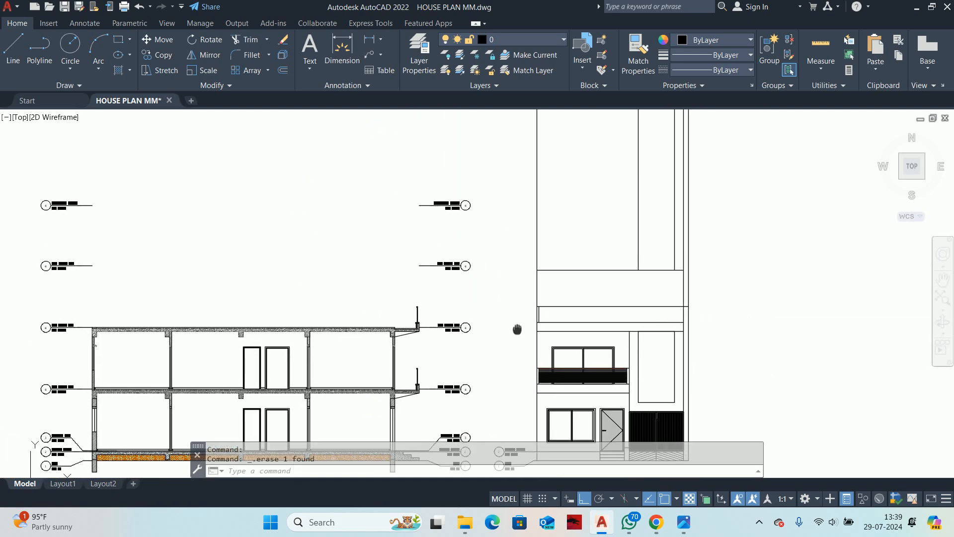
{"action": "scroll", "coordinate": [533, 318], "scroll_direction": "up", "scroll_amount": 2}
{"action": "scroll", "coordinate": [532, 318], "scroll_direction": "up", "scroll_amount": 2}
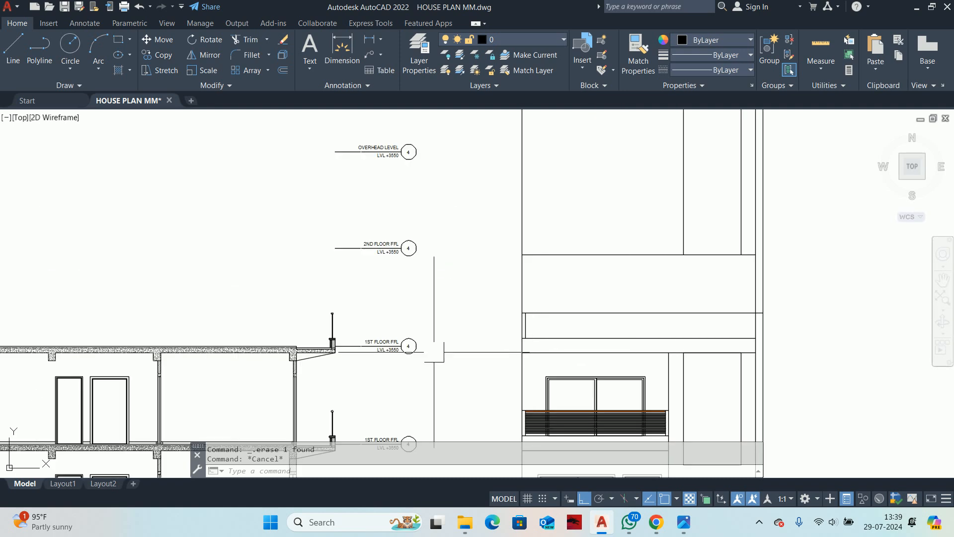
Step: Measure the slab edge thickness below the parapet at the 1st floor FFL in the section with a linear dimension
{"action": "key", "text": "Escape"}
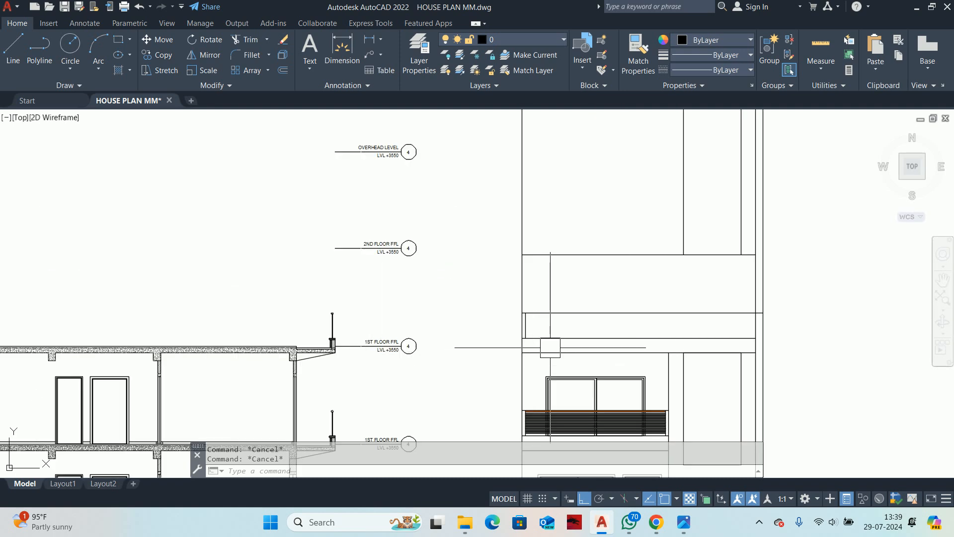
{"action": "scroll", "coordinate": [372, 353], "scroll_direction": "up", "scroll_amount": 3}
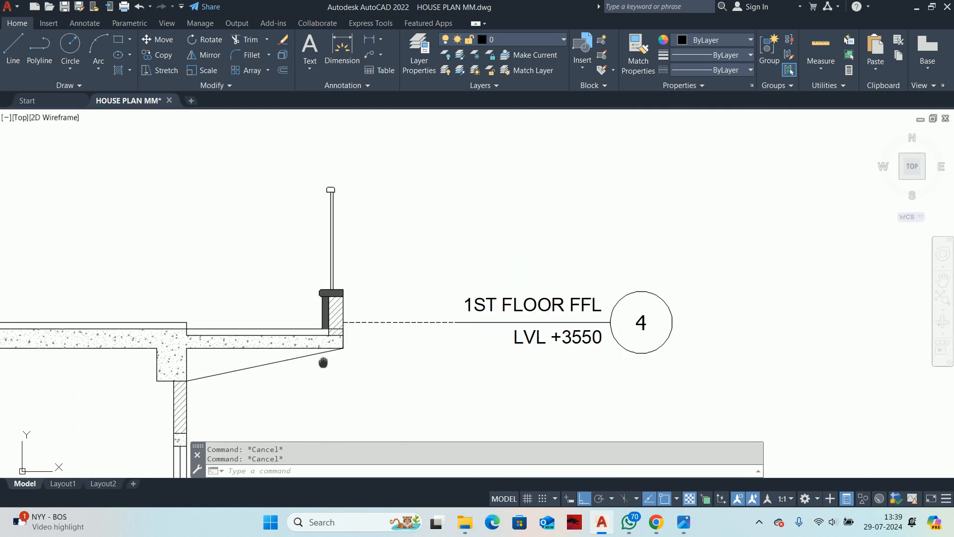
{"action": "type", "text": "dli"}
{"action": "key", "text": "Return"}
{"action": "left_click", "coordinate": [345, 344]}
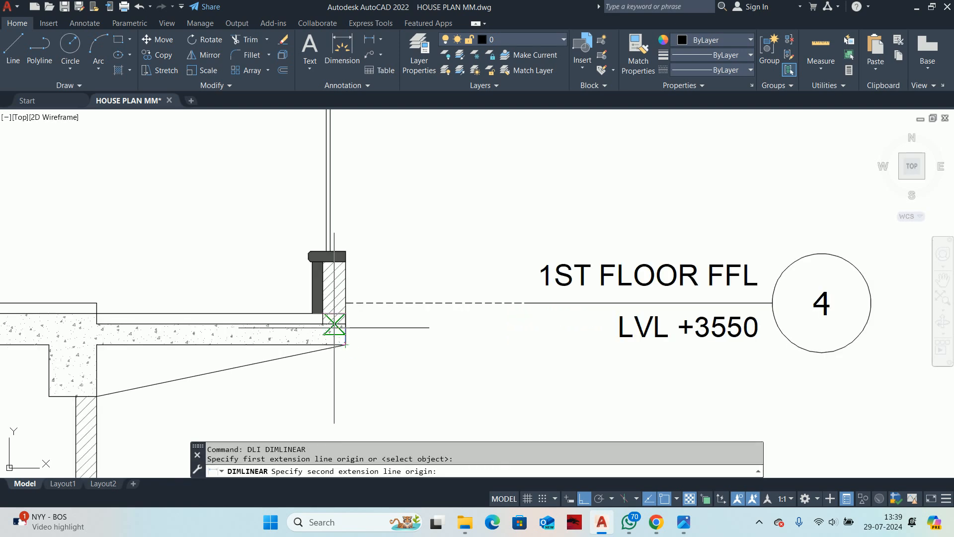
{"action": "left_click", "coordinate": [341, 324]}
{"action": "key", "text": "Escape"}
{"action": "key", "text": "Escape"}
{"action": "key", "text": "Escape"}
Step: Copy the elevation's 2nd floor horizontal line upward by the distance between it and the slab line above the window
{"action": "scroll", "coordinate": [378, 333], "scroll_direction": "down", "scroll_amount": 2}
{"action": "middle_click_drag", "start_coordinate": [584, 350], "coordinate": [236, 353]}
{"action": "scroll", "coordinate": [235, 354], "scroll_direction": "down", "scroll_amount": 2}
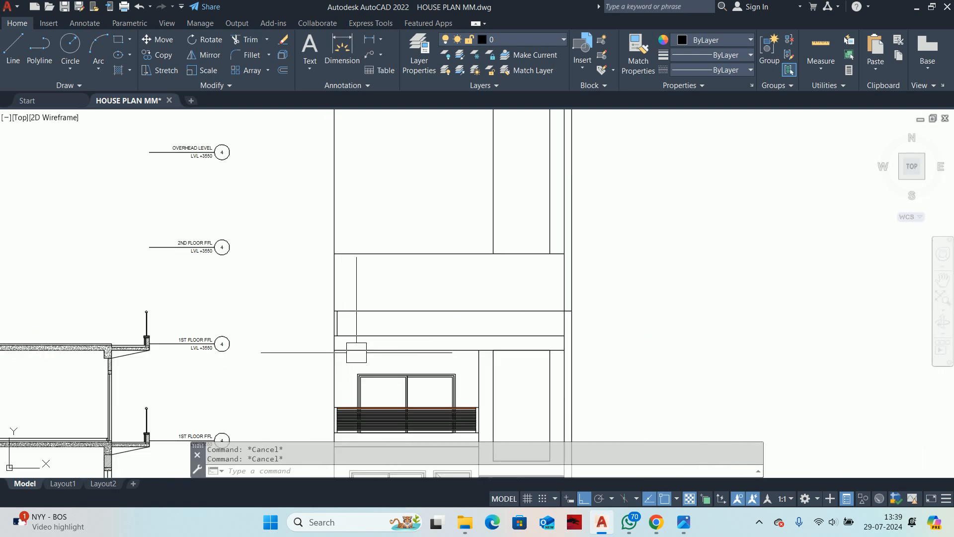
{"action": "middle_click_drag", "start_coordinate": [356, 352], "coordinate": [443, 391]}
{"action": "type", "text": "co"}
{"action": "key", "text": "Return"}
{"action": "scroll", "coordinate": [566, 275], "scroll_direction": "down", "scroll_amount": 2}
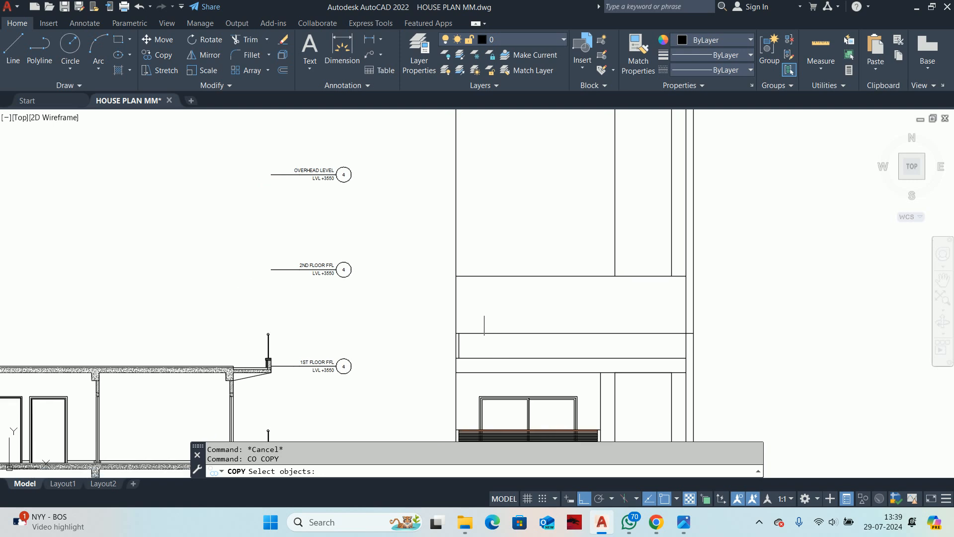
{"action": "scroll", "coordinate": [481, 345], "scroll_direction": "up", "scroll_amount": 3}
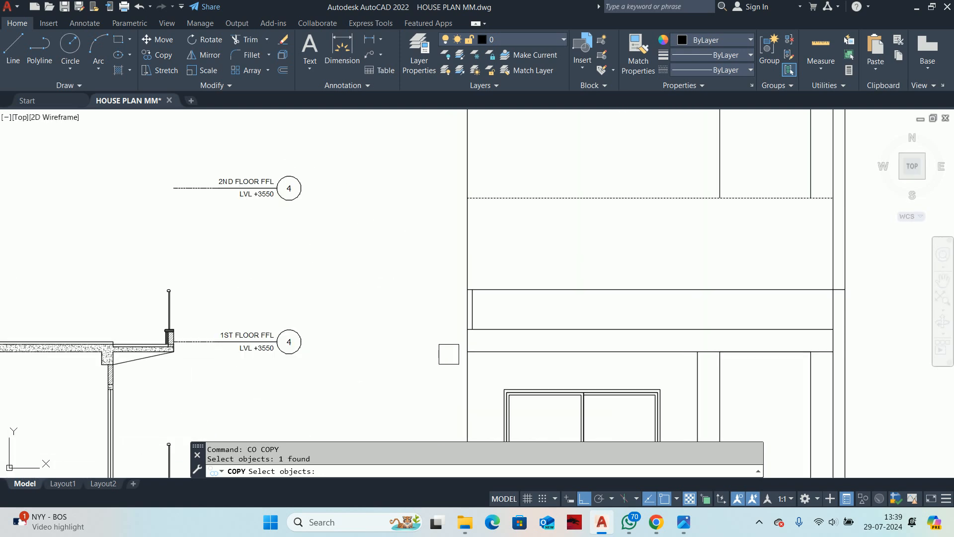
{"action": "key", "text": "Return"}
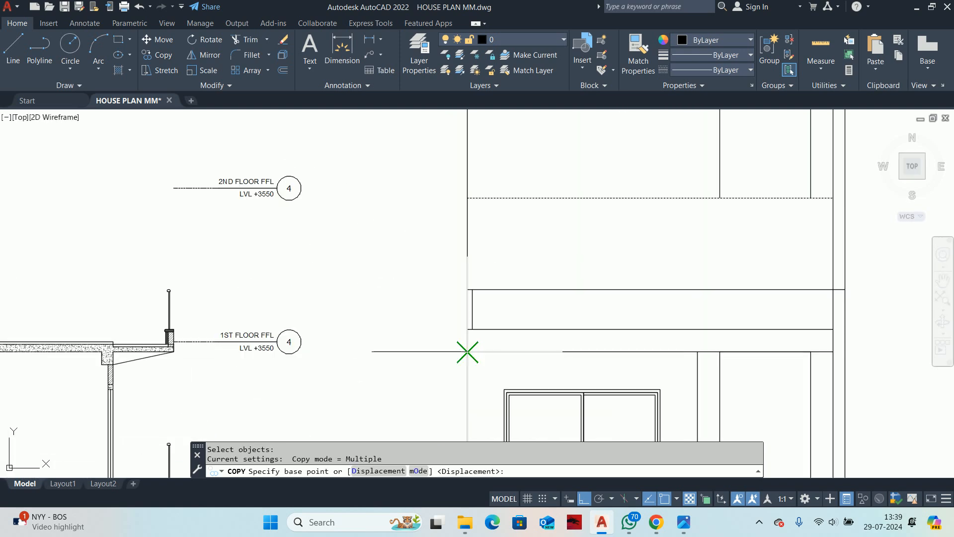
{"action": "left_click", "coordinate": [467, 351]}
{"action": "left_click", "coordinate": [467, 198]}
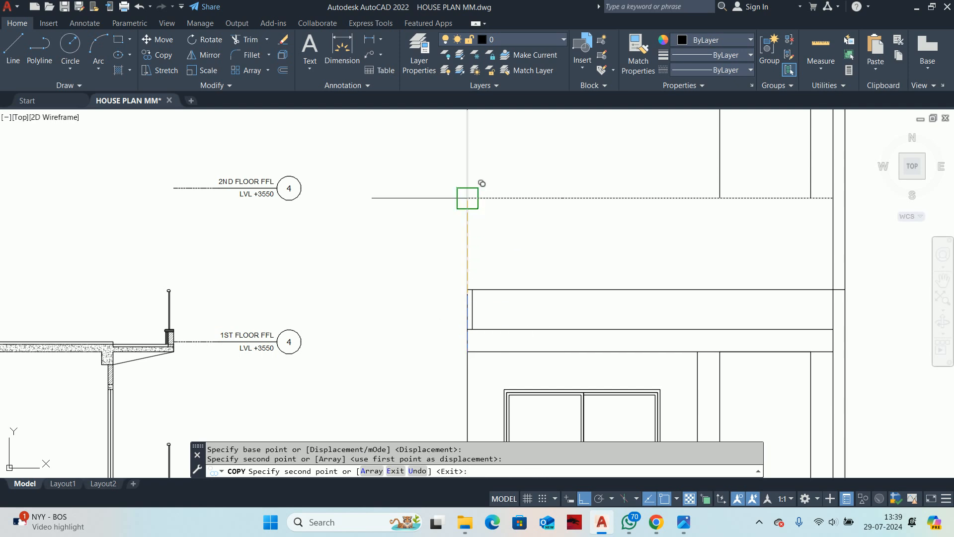
{"action": "key", "text": "Escape"}
{"action": "scroll", "coordinate": [429, 379], "scroll_direction": "down", "scroll_amount": 2}
{"action": "key", "text": "Escape"}
{"action": "key", "text": "Escape"}
Step: Offset the elevation's copied line near the overhead level upward by 100
{"action": "type", "text": "o"}
{"action": "key", "text": "Return"}
{"action": "type", "text": "1"}
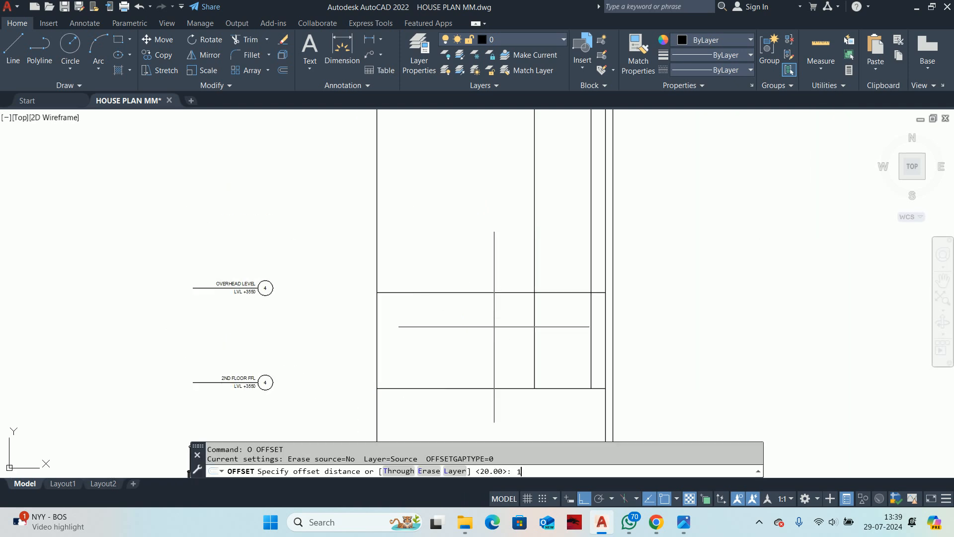
{"action": "type", "text": "00"}
{"action": "key", "text": "Return"}
{"action": "left_click", "coordinate": [499, 292]}
{"action": "left_click", "coordinate": [544, 263]}
{"action": "key", "text": "Escape"}
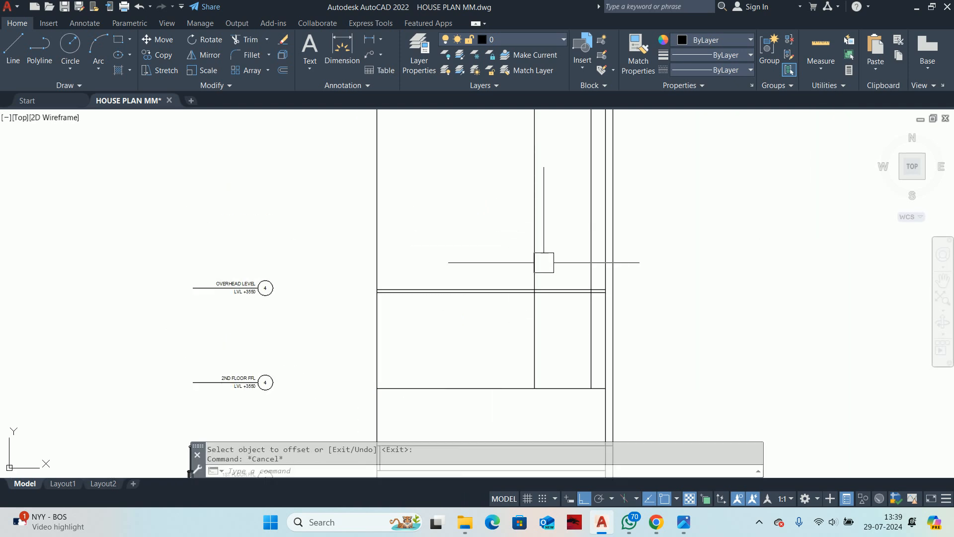
Step: Extend the two horizontal lines near the overhead level to the elevation's outer right wall line
{"action": "type", "text": "E"}
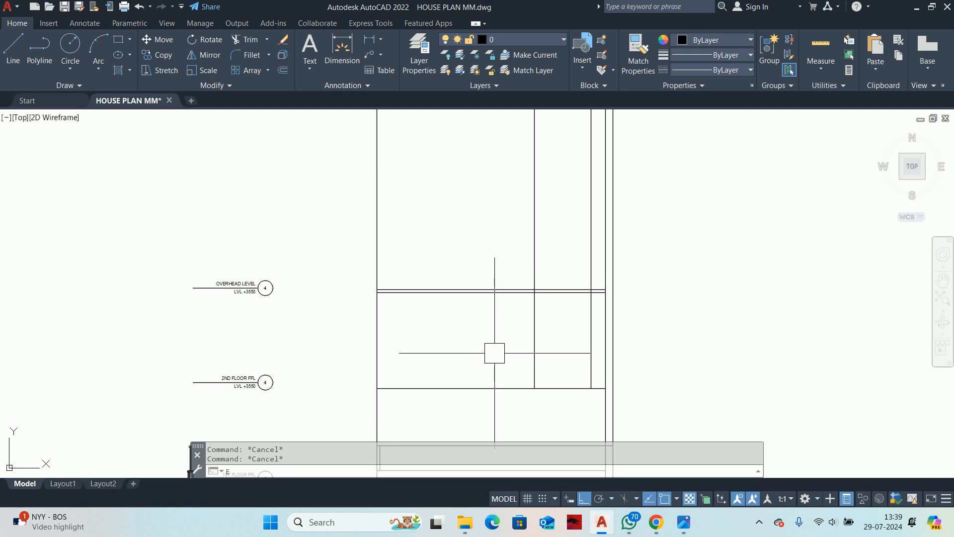
{"action": "type", "text": "x"}
{"action": "key", "text": "Return"}
{"action": "scroll", "coordinate": [592, 270], "scroll_direction": "up", "scroll_amount": 5}
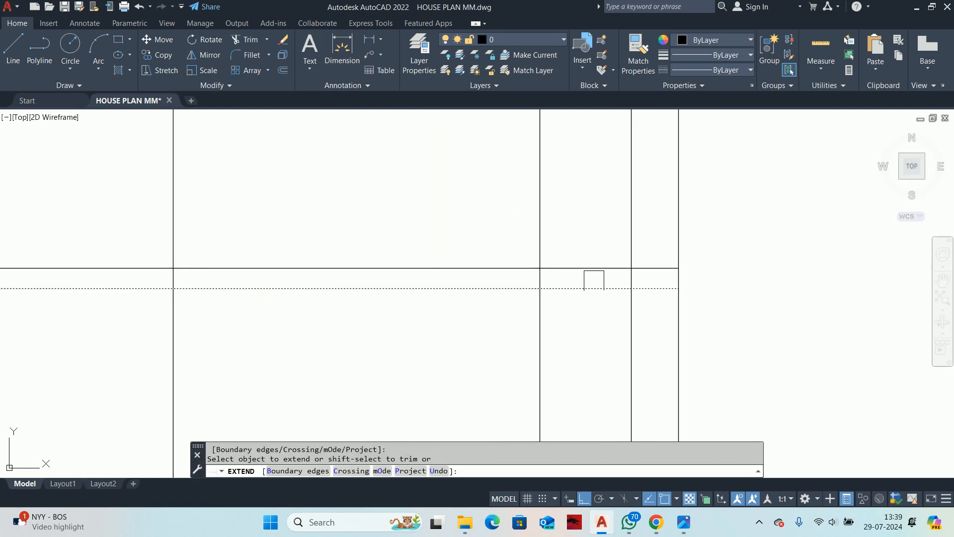
{"action": "left_click", "coordinate": [594, 285]}
{"action": "scroll", "coordinate": [338, 288], "scroll_direction": "down", "scroll_amount": 3}
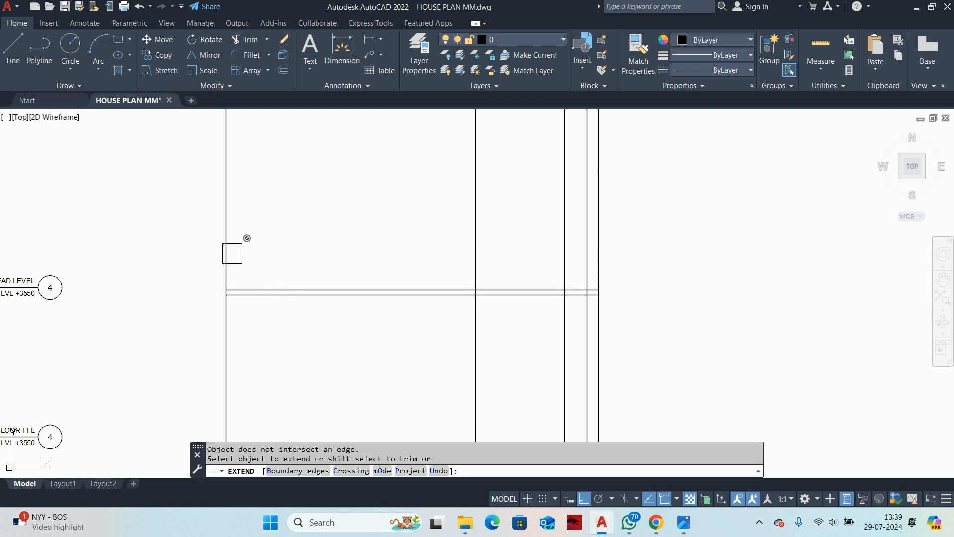
Step: Trim all the vertical lines projecting above the upper roof line of the elevation
{"action": "left_click", "coordinate": [229, 256], "text": "shift"}
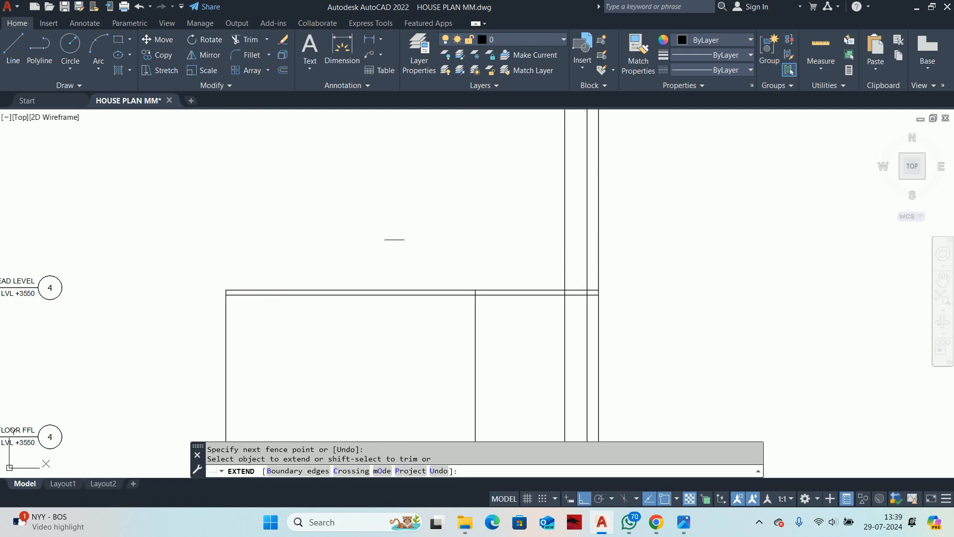
{"action": "mouse_move", "coordinate": [349, 227]}
{"action": "left_mouse_down", "text": "shift"}
{"action": "mouse_move", "coordinate": [680, 230]}
{"action": "mouse_move", "coordinate": [672, 230]}
{"action": "left_mouse_up", "text": "shift"}
{"action": "key", "text": "Escape"}
{"action": "key", "text": "Escape"}
{"action": "scroll", "coordinate": [559, 253], "scroll_direction": "down", "scroll_amount": 5}
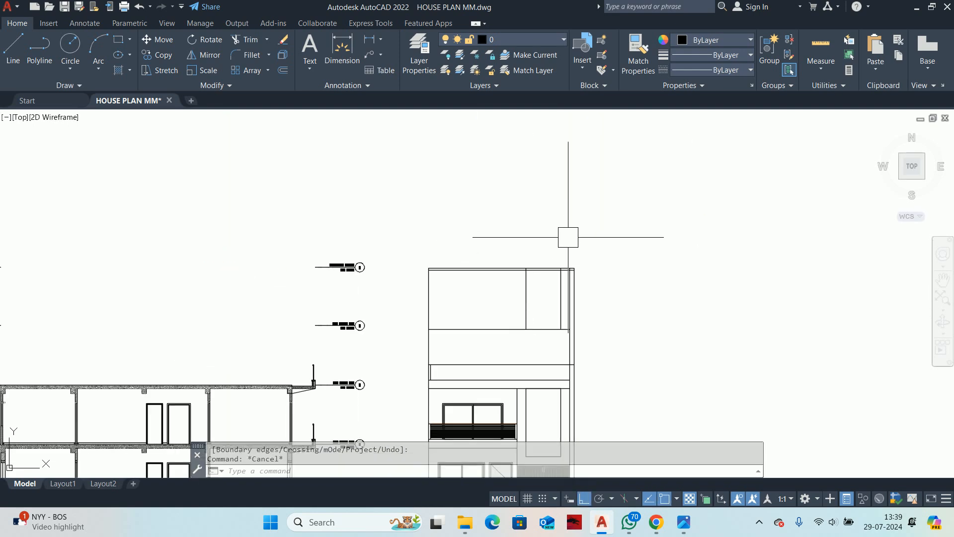
Step: Offset the elevation's upper roof line upward by 300
{"action": "scroll", "coordinate": [566, 255], "scroll_direction": "up", "scroll_amount": 2}
{"action": "key", "text": "Escape"}
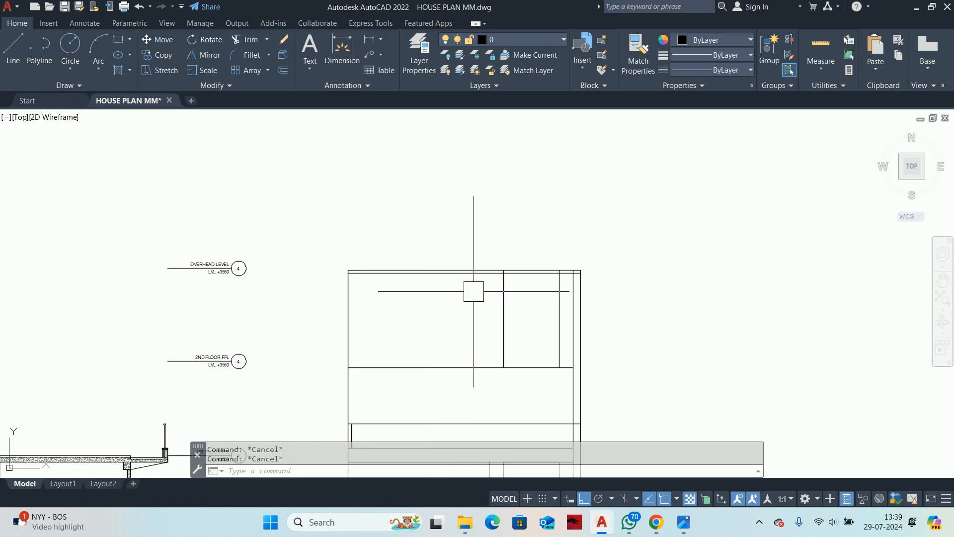
{"action": "type", "text": "o"}
{"action": "key", "text": "Return"}
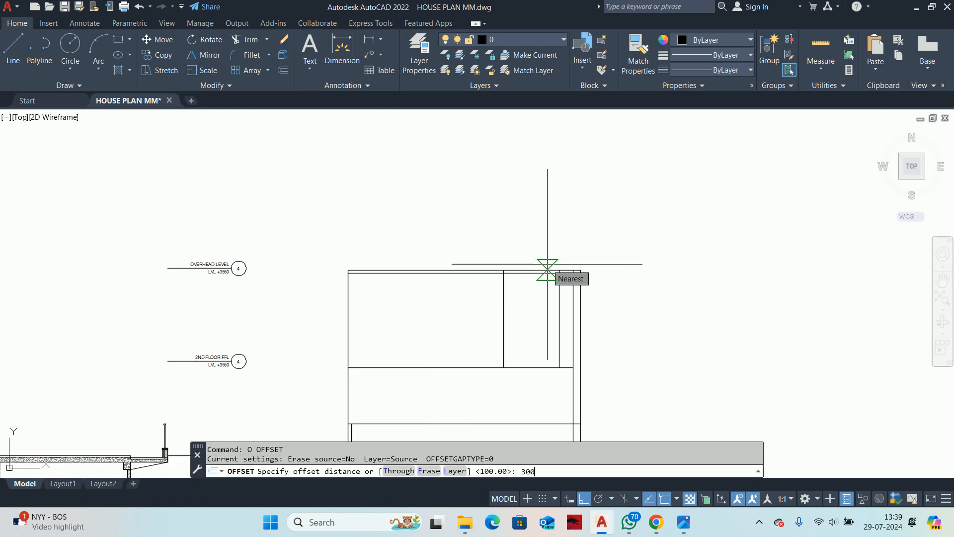
{"action": "key", "text": "Return"}
{"action": "scroll", "coordinate": [526, 263], "scroll_direction": "up", "scroll_amount": 3}
{"action": "left_click", "coordinate": [462, 281]}
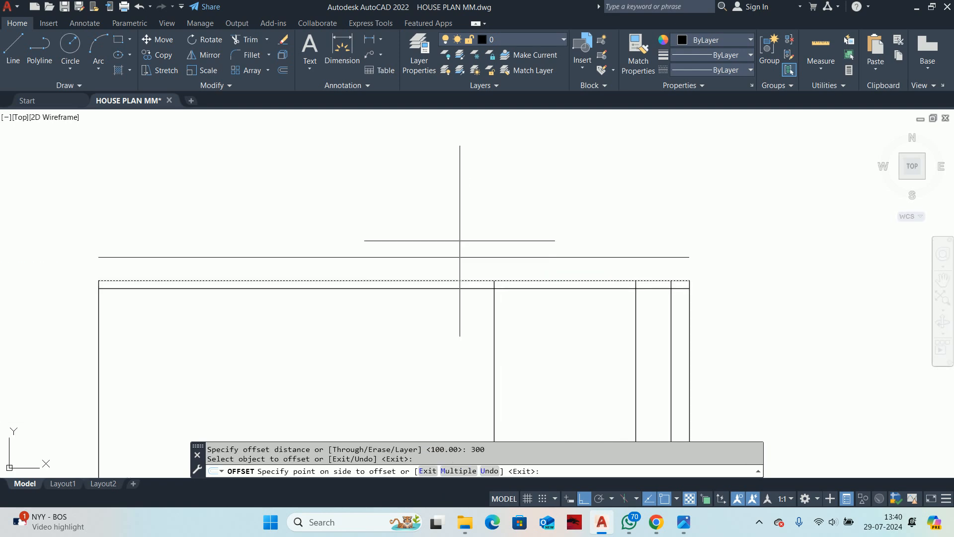
{"action": "scroll", "coordinate": [460, 241], "scroll_direction": "up", "scroll_amount": 1}
{"action": "left_click", "coordinate": [460, 241]}
{"action": "key", "text": "Escape"}
{"action": "key", "text": "Escape"}
{"action": "key", "text": "Escape"}
Step: Extend the right-hand block's vertical edges up to the new top line and trim that line left of the block
{"action": "type", "text": "ex"}
{"action": "key", "text": "Return"}
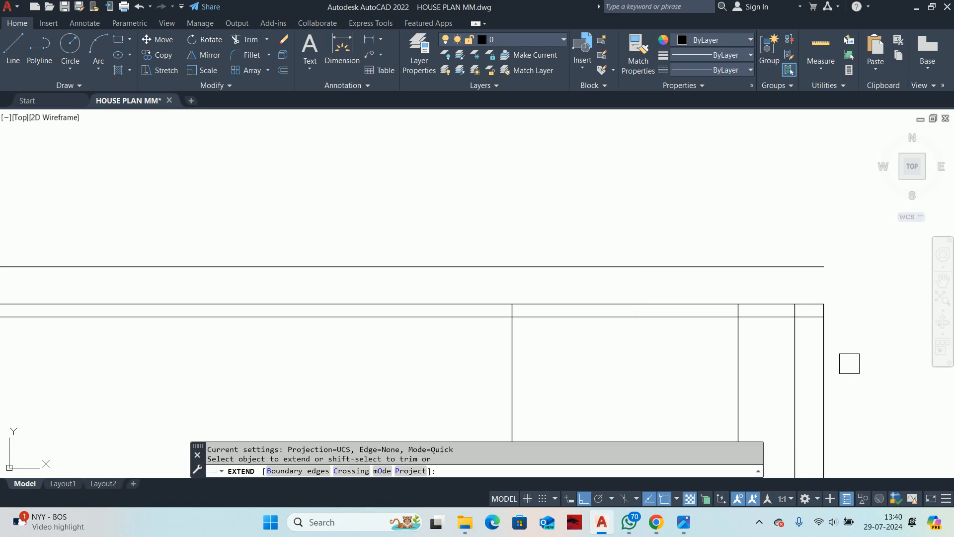
{"action": "scroll", "coordinate": [849, 364], "scroll_direction": "up", "scroll_amount": 1}
{"action": "left_click", "coordinate": [748, 329]}
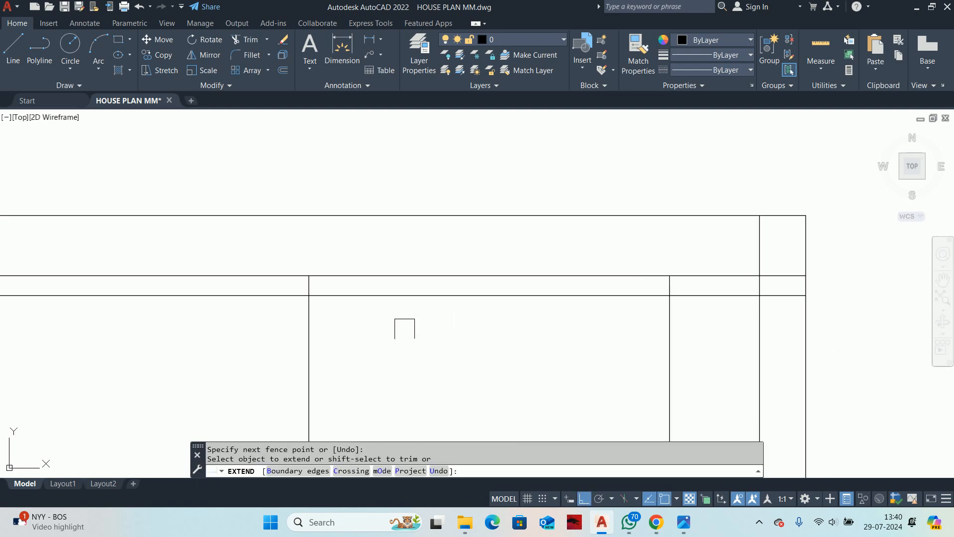
{"action": "middle_click_drag", "start_coordinate": [404, 328], "coordinate": [483, 330]}
{"action": "left_click", "coordinate": [394, 328]}
{"action": "left_click", "coordinate": [394, 328]}
{"action": "left_click", "coordinate": [313, 216], "text": "shift"}
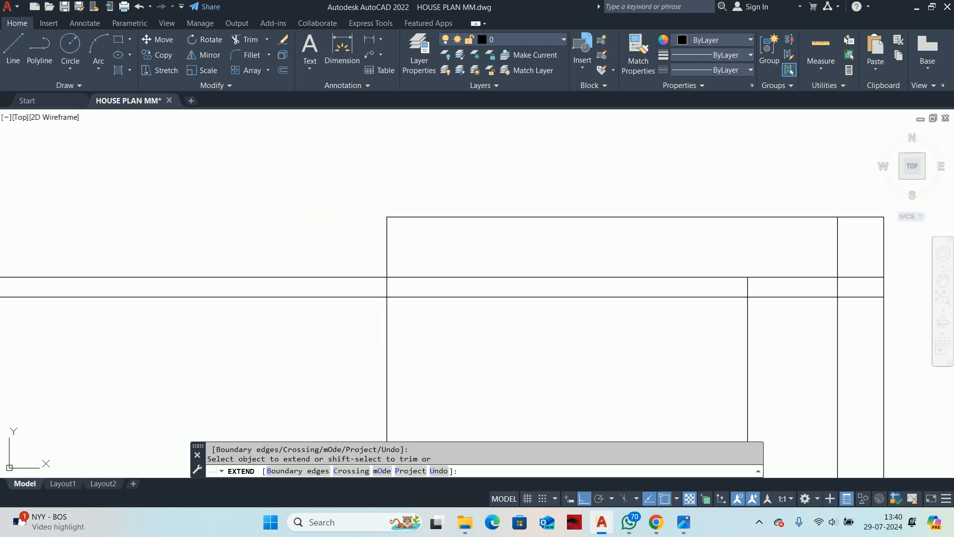
Step: Trim the short piece of the block's inner vertical line between the two roof lines
{"action": "scroll", "coordinate": [465, 235], "scroll_direction": "down", "scroll_amount": 1}
{"action": "left_click", "coordinate": [735, 259]}
{"action": "scroll", "coordinate": [737, 259], "scroll_direction": "up", "scroll_amount": 2}
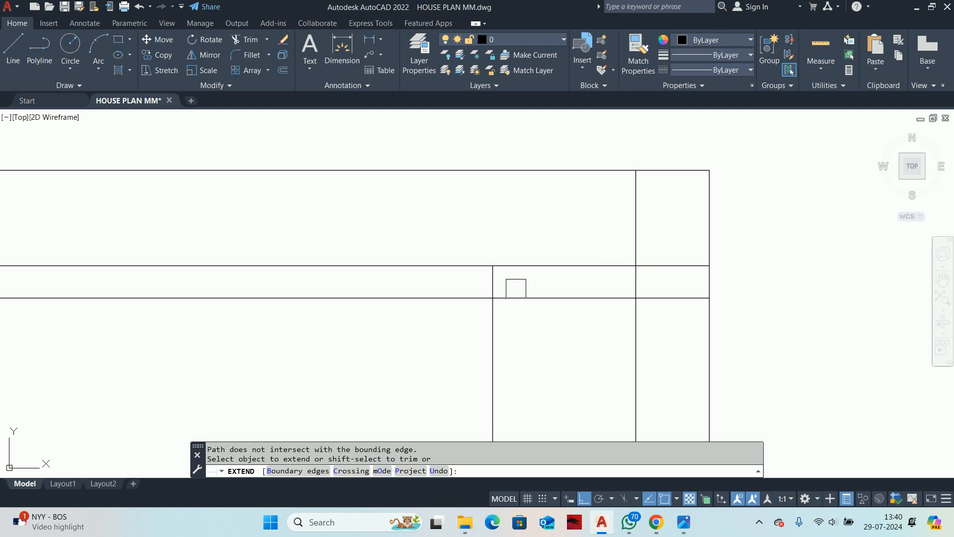
{"action": "scroll", "coordinate": [568, 324], "scroll_direction": "down", "scroll_amount": 4}
{"action": "scroll", "coordinate": [590, 310], "scroll_direction": "up", "scroll_amount": 4}
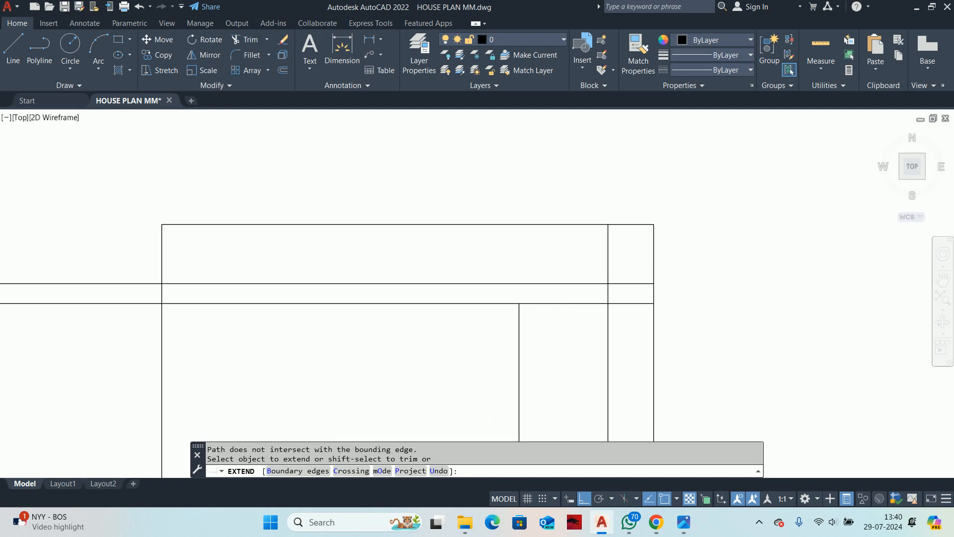
Step: Trim away the vertical line just inside the outer right wall, from the block's top down to the balcony's upper line
{"action": "scroll", "coordinate": [636, 285], "scroll_direction": "down", "scroll_amount": 3}
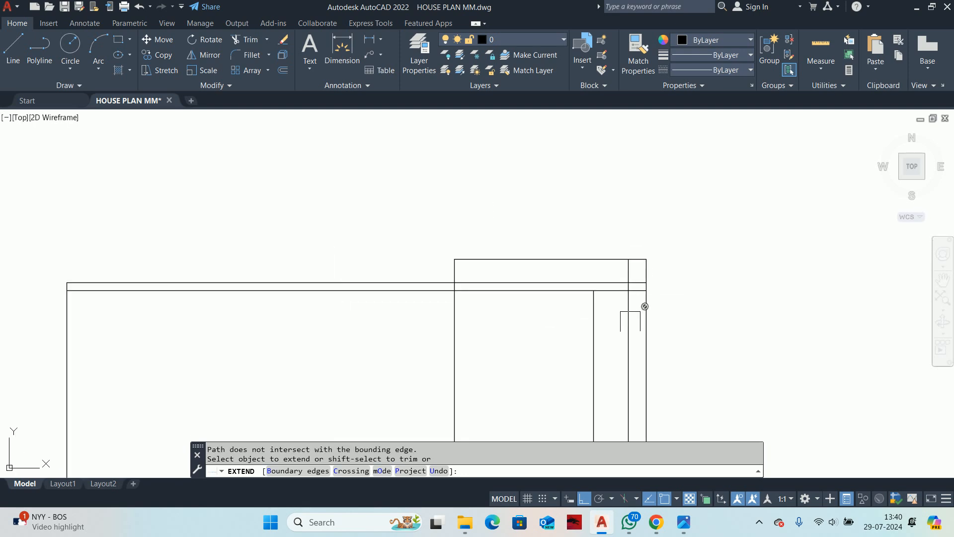
{"action": "scroll", "coordinate": [577, 291], "scroll_direction": "up", "scroll_amount": 3}
{"action": "scroll", "coordinate": [575, 291], "scroll_direction": "up", "scroll_amount": 4}
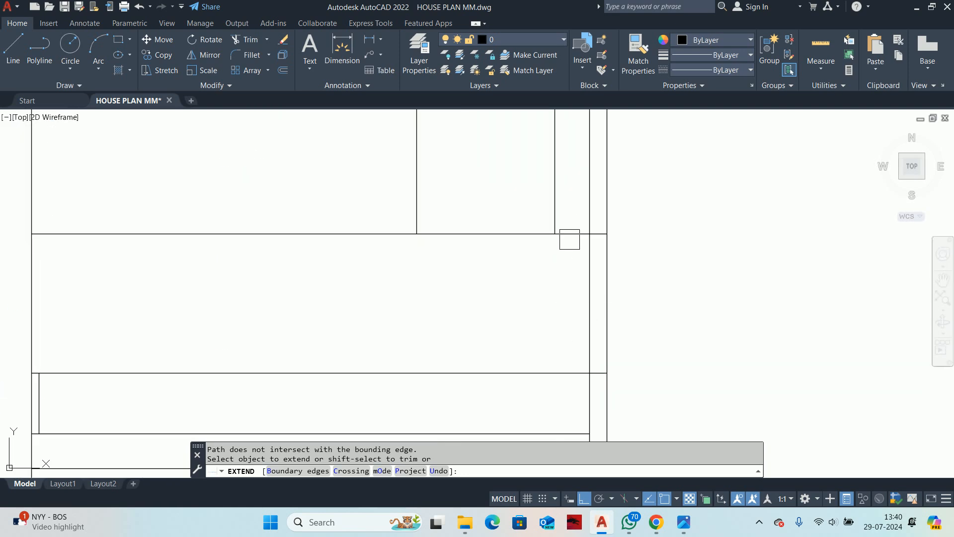
{"action": "scroll", "coordinate": [498, 426], "scroll_direction": "down", "scroll_amount": 4}
{"action": "scroll", "coordinate": [537, 311], "scroll_direction": "up", "scroll_amount": 4}
{"action": "left_click", "coordinate": [531, 311]}
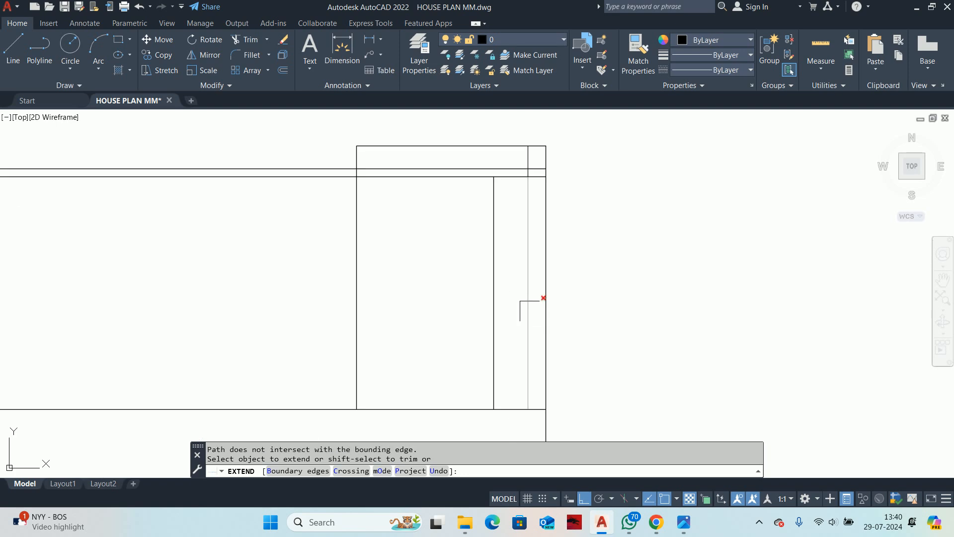
{"action": "left_click", "coordinate": [528, 307], "text": "shift"}
{"action": "scroll", "coordinate": [524, 189], "scroll_direction": "up", "scroll_amount": 4}
{"action": "left_click", "coordinate": [534, 147]}
{"action": "scroll", "coordinate": [535, 149], "scroll_direction": "up", "scroll_amount": 4}
{"action": "middle_click_drag", "start_coordinate": [534, 148], "coordinate": [528, 313]}
{"action": "left_click", "coordinate": [531, 243], "text": "shift"}
{"action": "left_click", "coordinate": [520, 303]}
{"action": "scroll", "coordinate": [520, 303], "scroll_direction": "down", "scroll_amount": 4}
{"action": "scroll", "coordinate": [426, 316], "scroll_direction": "up", "scroll_amount": 1}
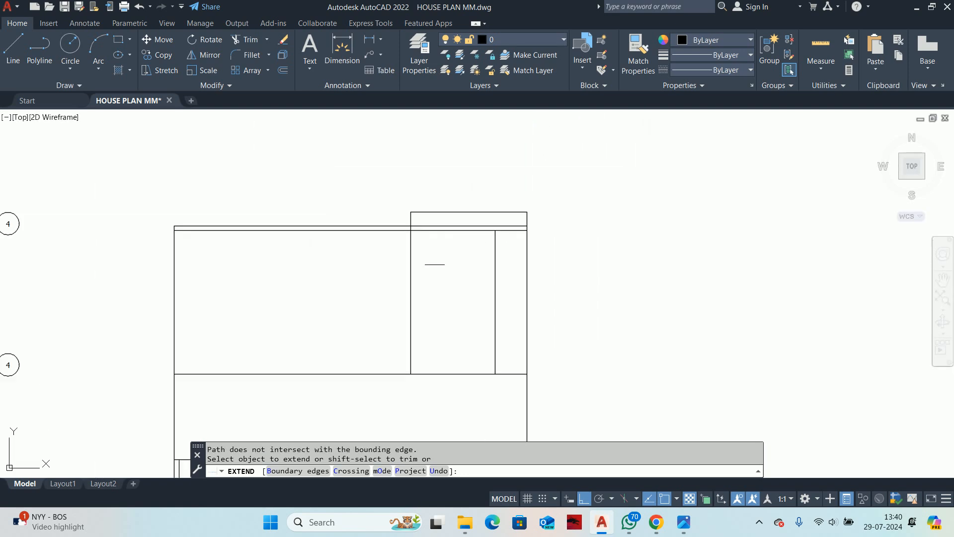
{"action": "scroll", "coordinate": [395, 296], "scroll_direction": "down", "scroll_amount": 2}
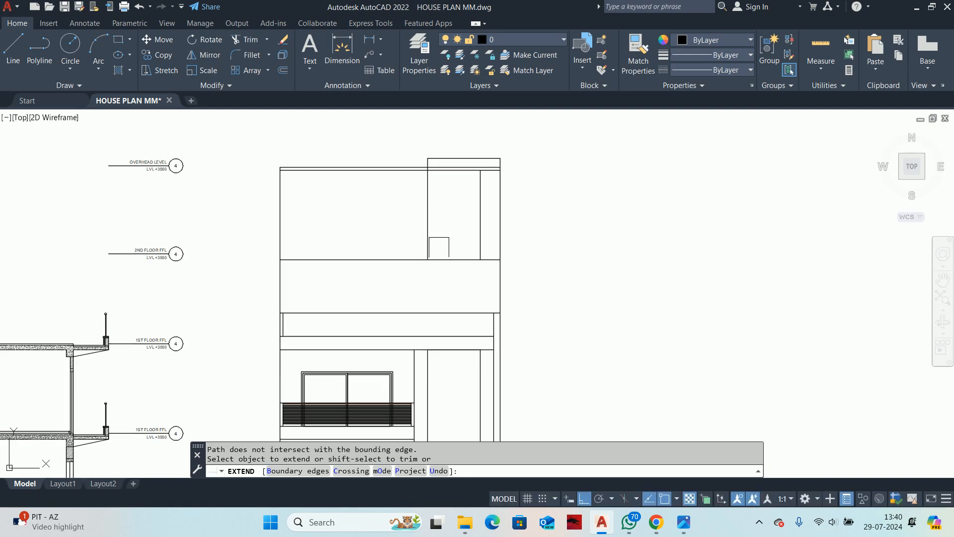
{"action": "key", "text": "Escape"}
{"action": "key", "text": "Escape"}
{"action": "scroll", "coordinate": [457, 270], "scroll_direction": "up", "scroll_amount": 3}
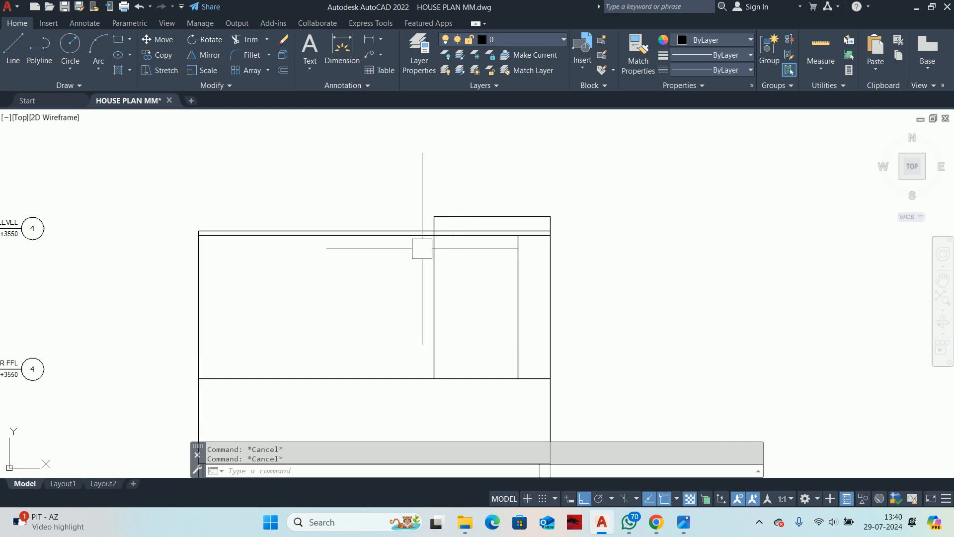
{"action": "middle_click_drag", "start_coordinate": [422, 248], "coordinate": [432, 252]}
{"action": "type", "text": "o"}
{"action": "key", "text": "Return"}
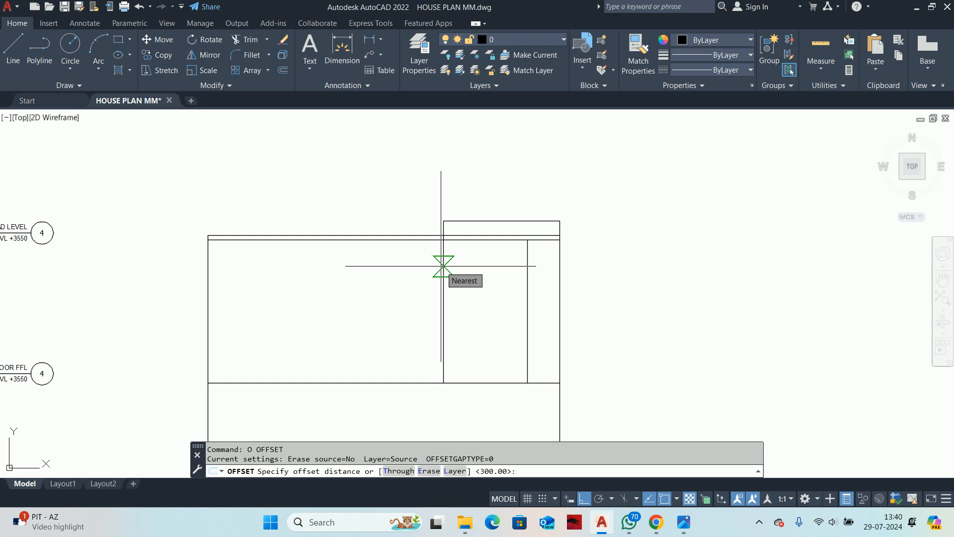
{"action": "key", "text": "Escape"}
{"action": "key", "text": "Escape"}
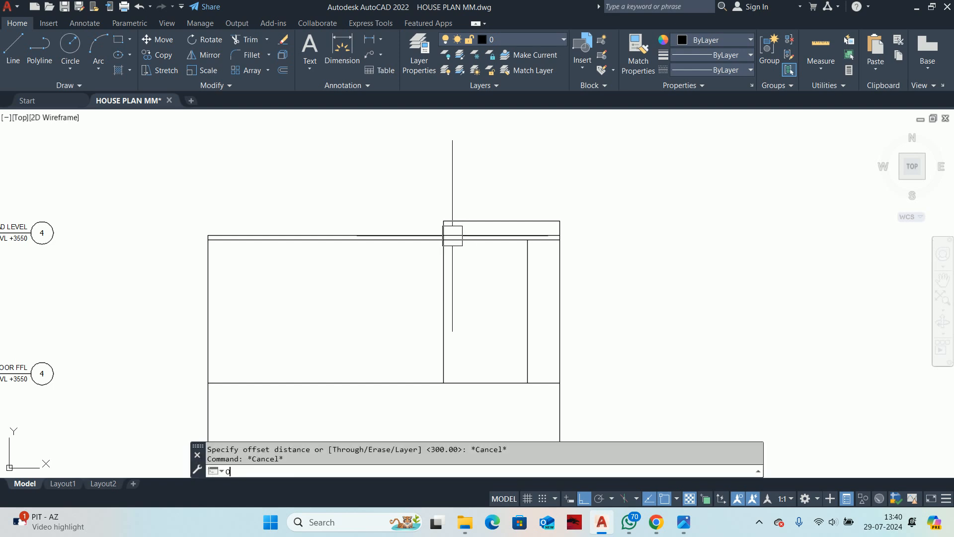
Step: Offset the raised block's left vertical edge 450 to the left
{"action": "type", "text": "O"}
{"action": "key", "text": "Return"}
{"action": "type", "text": "450"}
{"action": "key", "text": "Return"}
{"action": "left_click", "coordinate": [442, 278]}
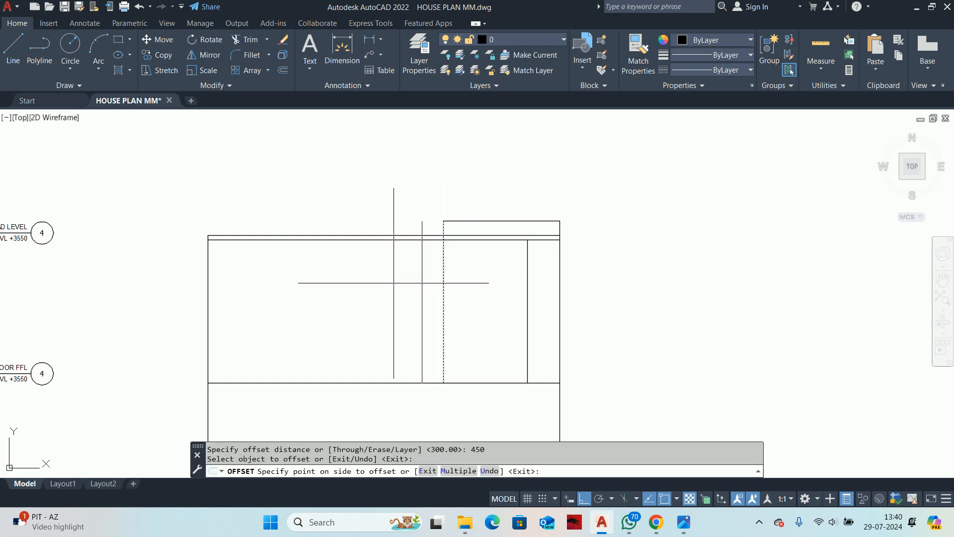
{"action": "left_click", "coordinate": [393, 281]}
{"action": "key", "text": "Escape"}
{"action": "key", "text": "Escape"}
{"action": "key", "text": "Escape"}
Step: Extend the raised block's top line to the offset line and trim the excess pieces, leaving one closed roof slab overhanging the block's left side
{"action": "scroll", "coordinate": [385, 248], "scroll_direction": "up", "scroll_amount": 5}
{"action": "middle_click_drag", "start_coordinate": [384, 248], "coordinate": [320, 298]}
{"action": "type", "text": "TR"}
{"action": "key", "text": "Return"}
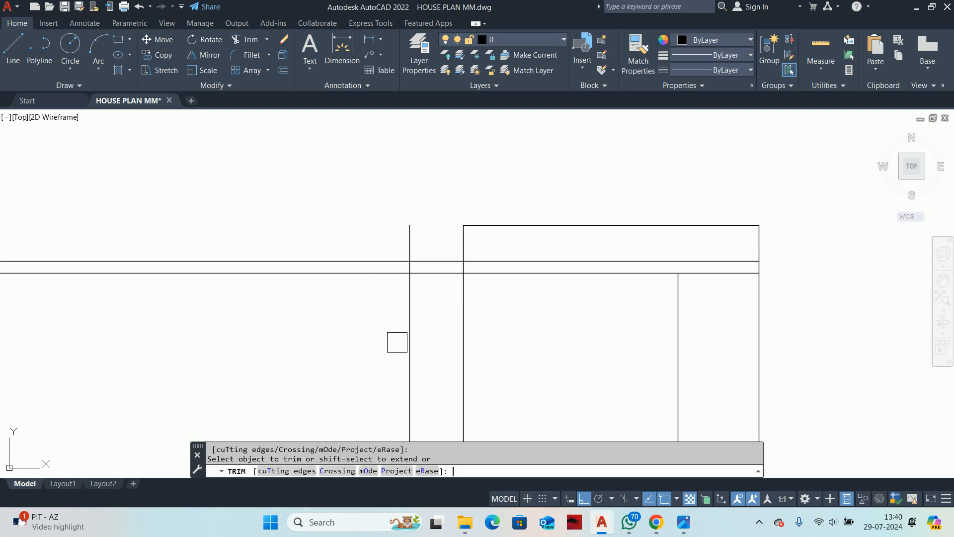
{"action": "left_click", "coordinate": [492, 230]}
{"action": "scroll", "coordinate": [379, 262], "scroll_direction": "up", "scroll_amount": 2}
{"action": "left_click", "coordinate": [376, 260]}
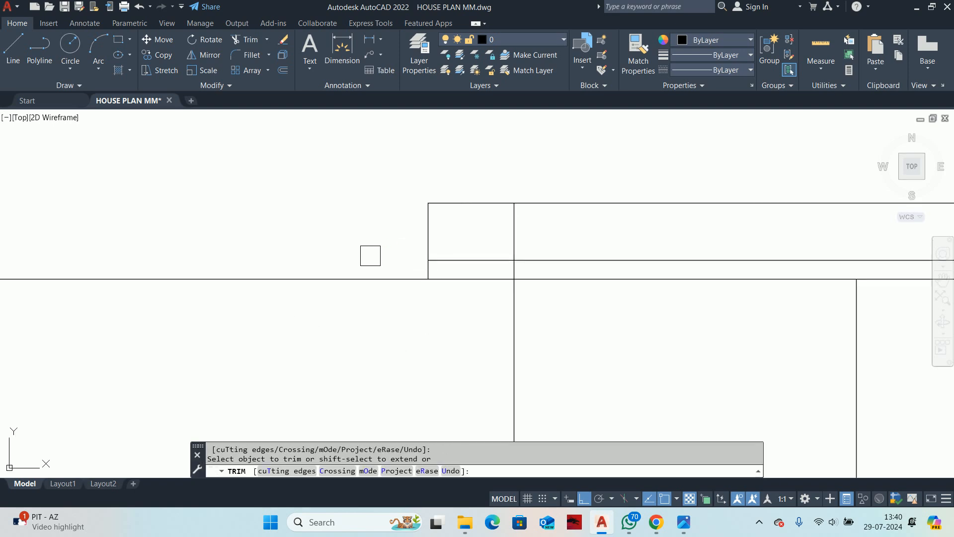
{"action": "left_click", "coordinate": [363, 278]}
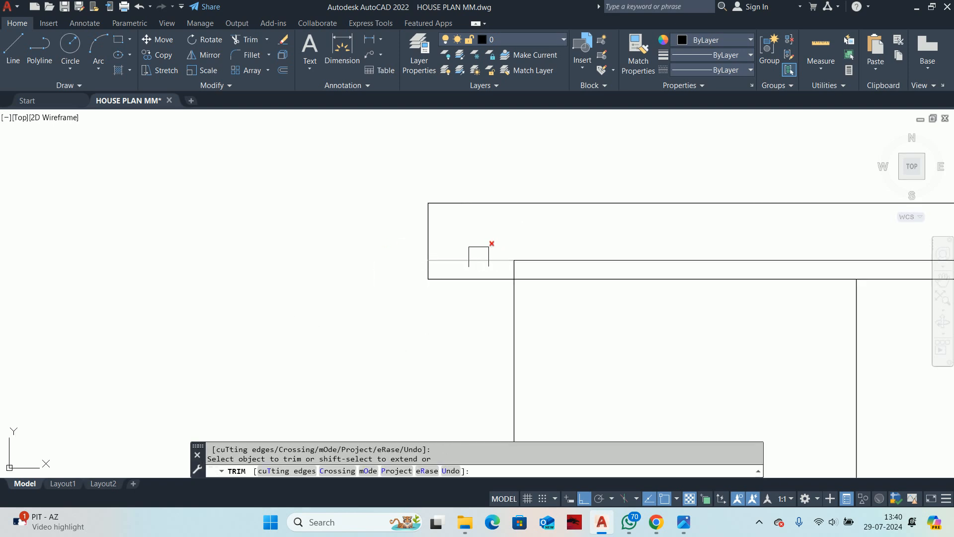
{"action": "scroll", "coordinate": [401, 270], "scroll_direction": "down", "scroll_amount": 2}
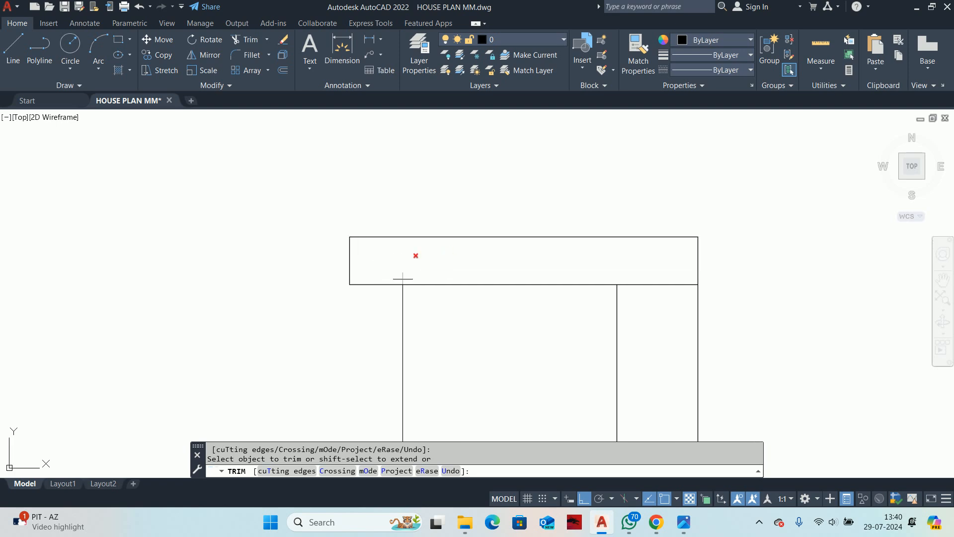
{"action": "scroll", "coordinate": [548, 253], "scroll_direction": "down", "scroll_amount": 5}
{"action": "key", "text": "Escape"}
{"action": "key", "text": "Escape"}
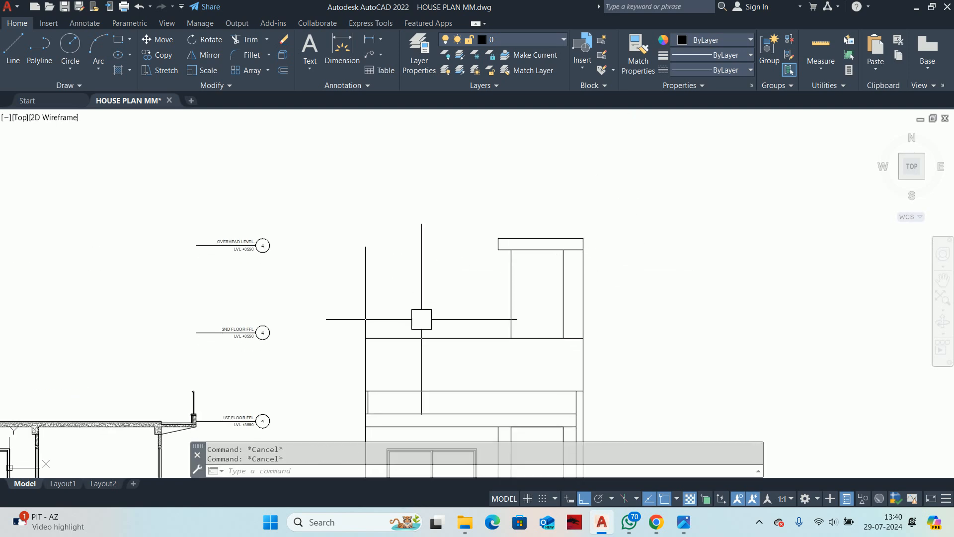
Step: Trim the elevation's left vertical edge where it projects above the 2nd-floor roof line
{"action": "key", "text": "space"}
{"action": "middle_click_drag", "start_coordinate": [413, 323], "coordinate": [403, 235]}
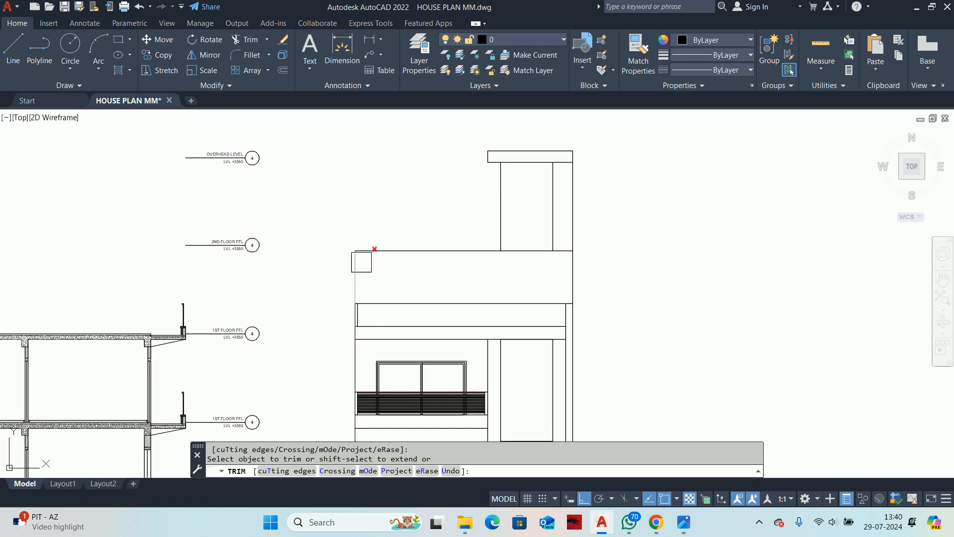
{"action": "key", "text": "Escape"}
{"action": "key", "text": "Escape"}
Step: Offset the 2nd-floor roof line 1000 upward for the parapet
{"action": "mouse_move", "coordinate": [380, 273]}
{"action": "middle_mouse_down"}
{"action": "mouse_move", "coordinate": [379, 256]}
{"action": "mouse_move", "coordinate": [380, 286]}
{"action": "middle_mouse_up"}
{"action": "type", "text": "o"}
{"action": "key", "text": "Return"}
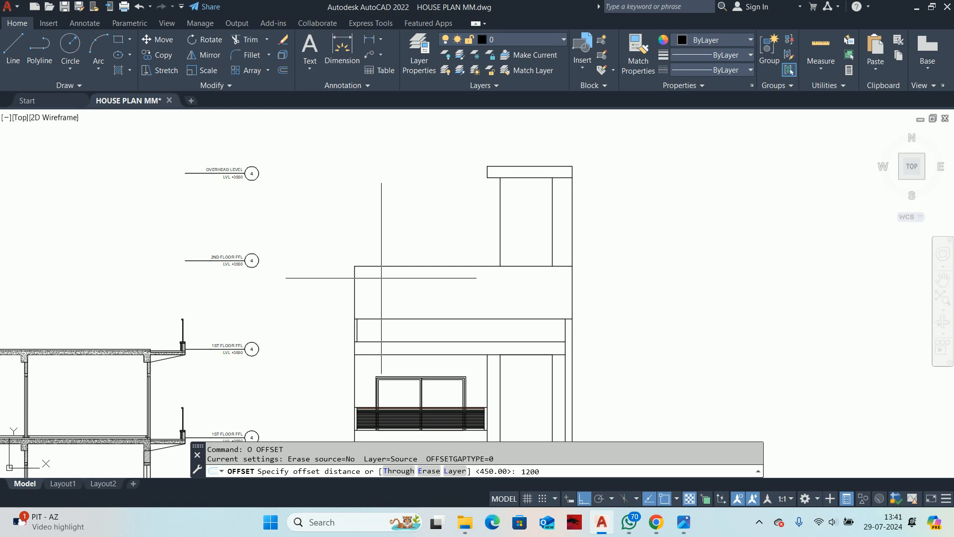
{"action": "key", "text": "Return"}
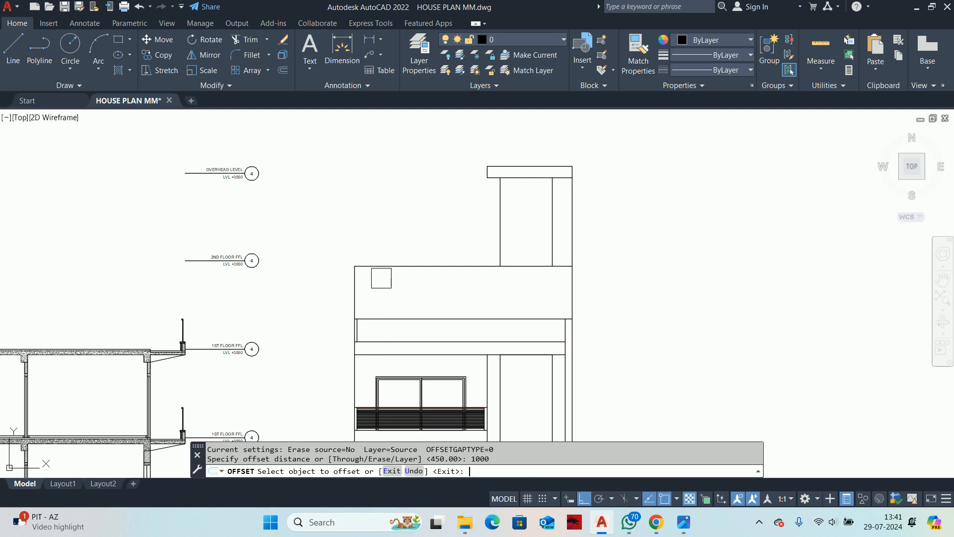
{"action": "left_click", "coordinate": [407, 277]}
{"action": "key", "text": "Escape"}
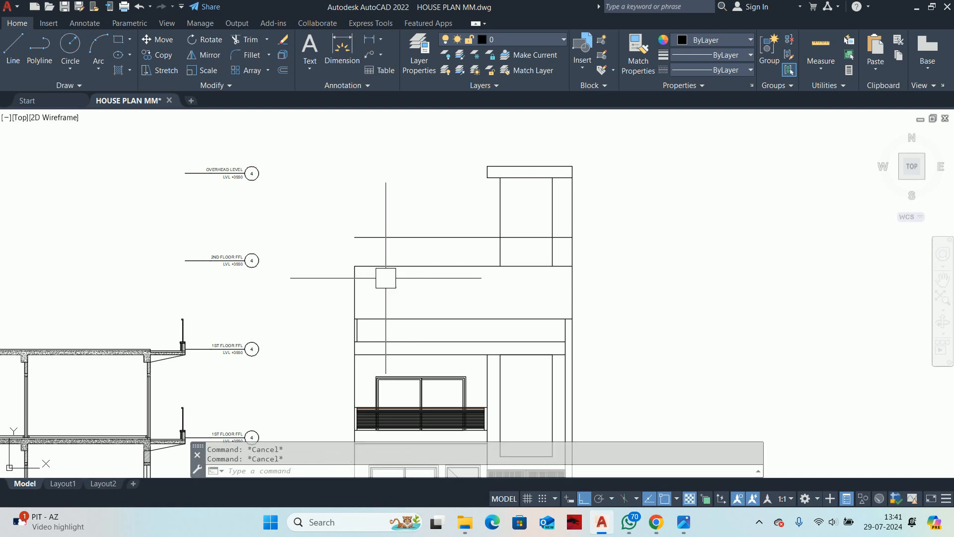
Step: Extend the left edge up to the parapet line and trim the raised block's two inner verticals inside the parapet band
{"action": "type", "text": "tr"}
{"action": "key", "text": "Return"}
{"action": "scroll", "coordinate": [534, 262], "scroll_direction": "up", "scroll_amount": 4}
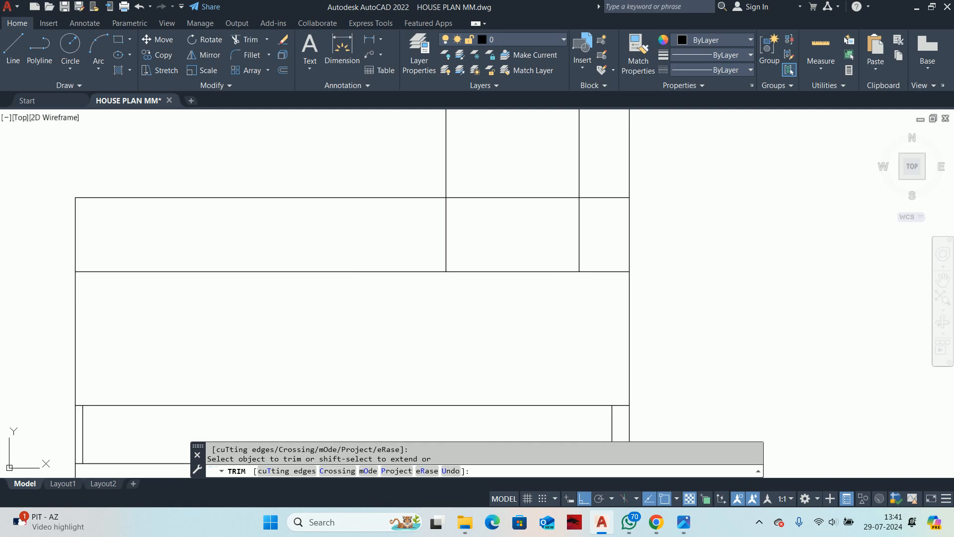
{"action": "scroll", "coordinate": [445, 334], "scroll_direction": "down", "scroll_amount": 4}
{"action": "scroll", "coordinate": [477, 343], "scroll_direction": "up", "scroll_amount": 4}
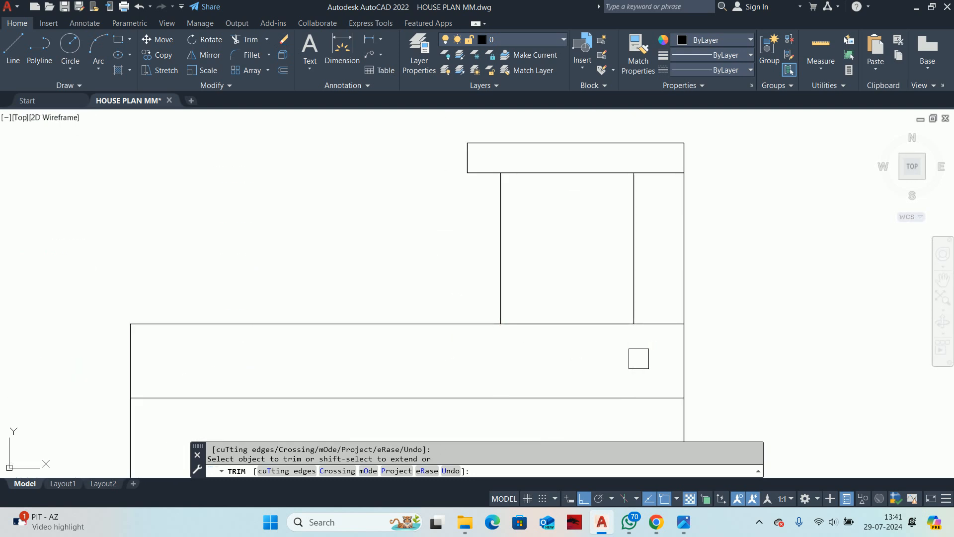
{"action": "scroll", "coordinate": [472, 351], "scroll_direction": "down", "scroll_amount": 2}
{"action": "key", "text": "Escape"}
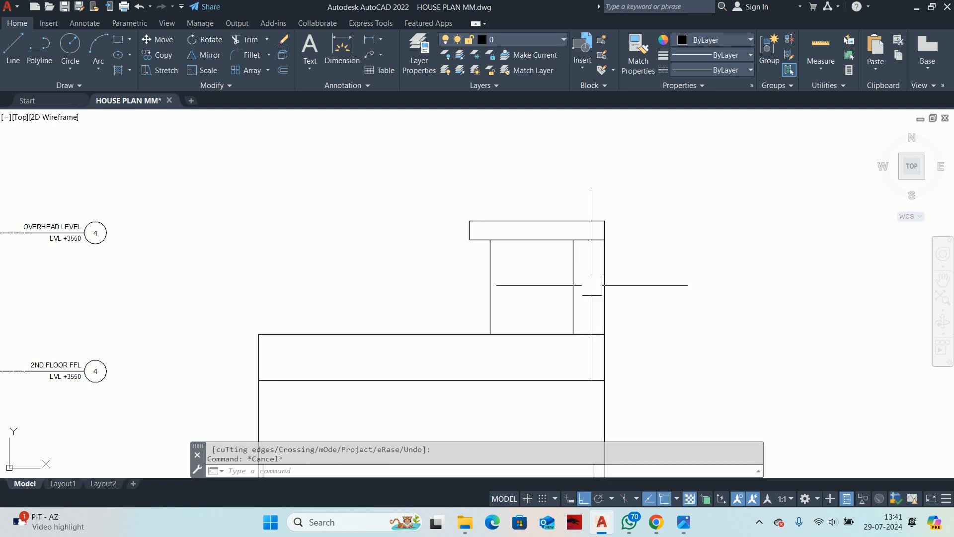
{"action": "key", "text": "Escape"}
Step: Draw two vertical lines continuing the raised block's inner edges from the parapet's top line down to the upper balcony's top line
{"action": "scroll", "coordinate": [614, 316], "scroll_direction": "down", "scroll_amount": 4}
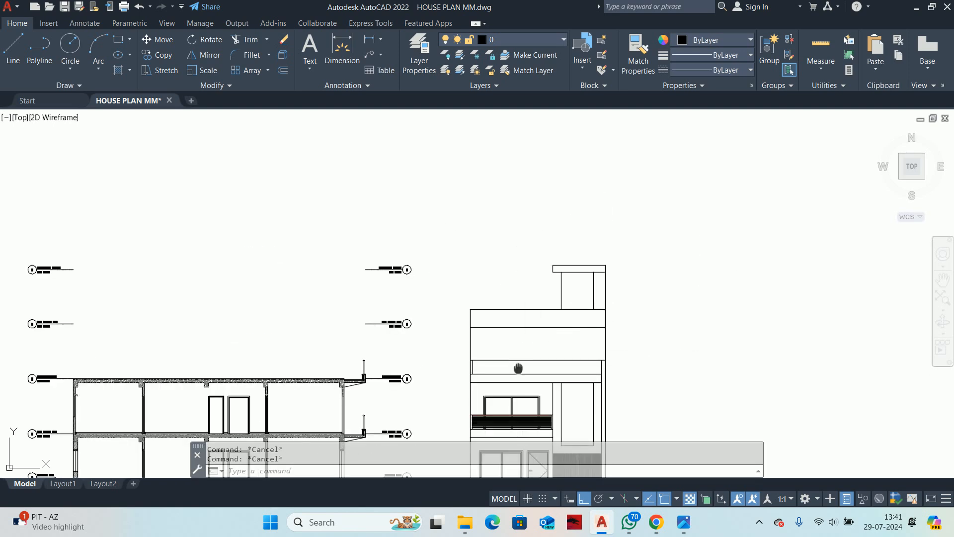
{"action": "middle_click_drag", "start_coordinate": [518, 368], "coordinate": [517, 303]}
{"action": "scroll", "coordinate": [447, 290], "scroll_direction": "up", "scroll_amount": 2}
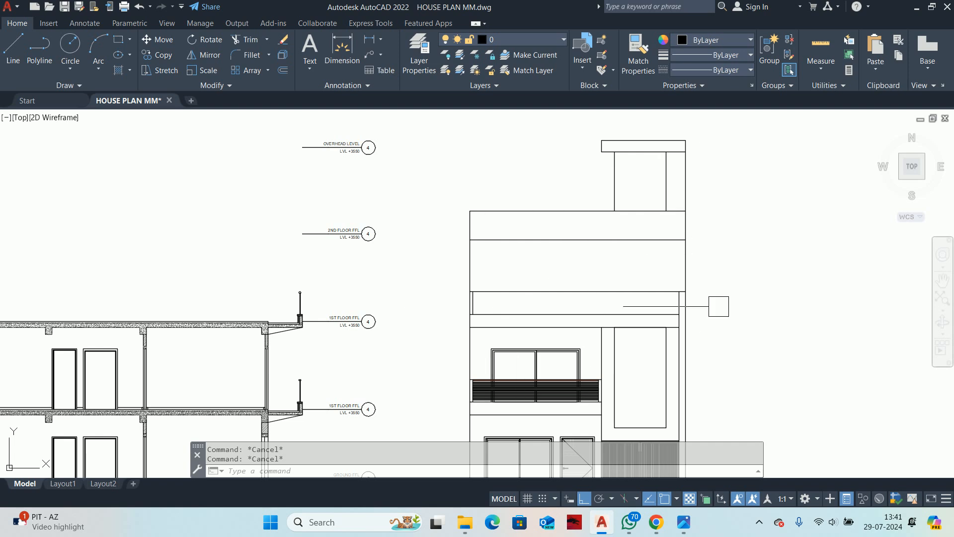
{"action": "middle_click_drag", "start_coordinate": [668, 314], "coordinate": [660, 290]}
{"action": "middle_click_drag", "start_coordinate": [618, 241], "coordinate": [608, 256]}
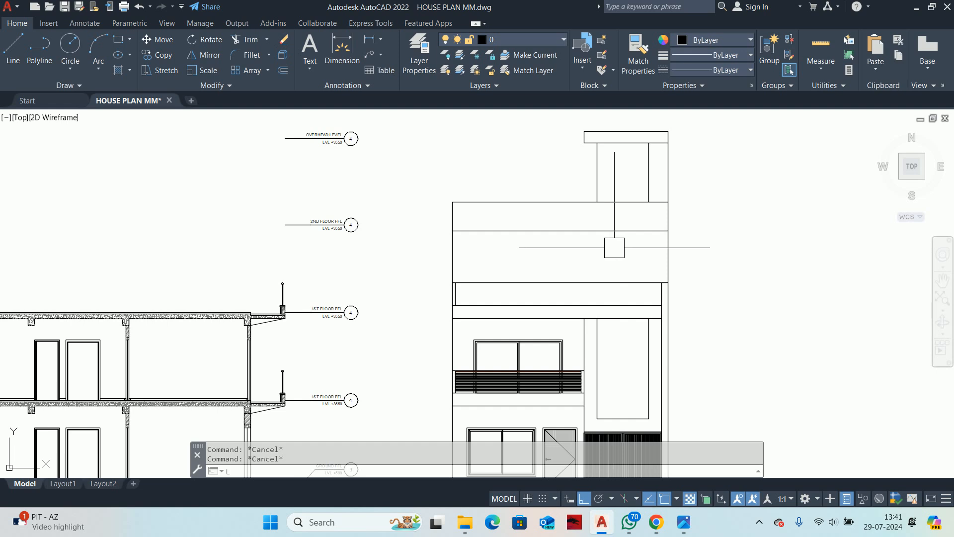
{"action": "key", "text": "Return"}
{"action": "left_click", "coordinate": [596, 201]}
{"action": "left_click", "coordinate": [597, 282]}
{"action": "key", "text": "Escape"}
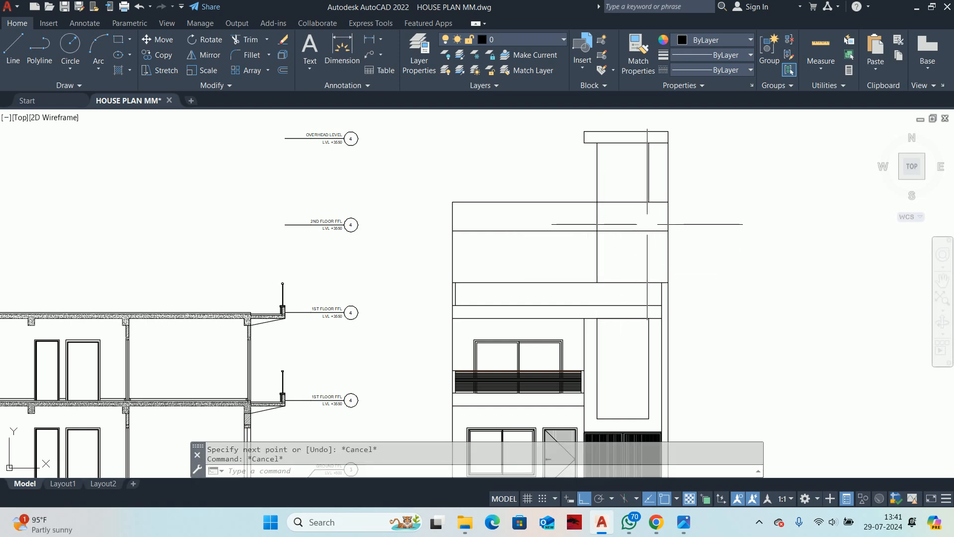
{"action": "key", "text": "Return"}
{"action": "left_click", "coordinate": [648, 202]}
{"action": "left_click", "coordinate": [648, 283]}
{"action": "key", "text": "Escape"}
{"action": "key", "text": "Escape"}
{"action": "key", "text": "Escape"}
Step: Trim the two new vertical lines where they cross the parapet band
{"action": "scroll", "coordinate": [609, 243], "scroll_direction": "up", "scroll_amount": 2}
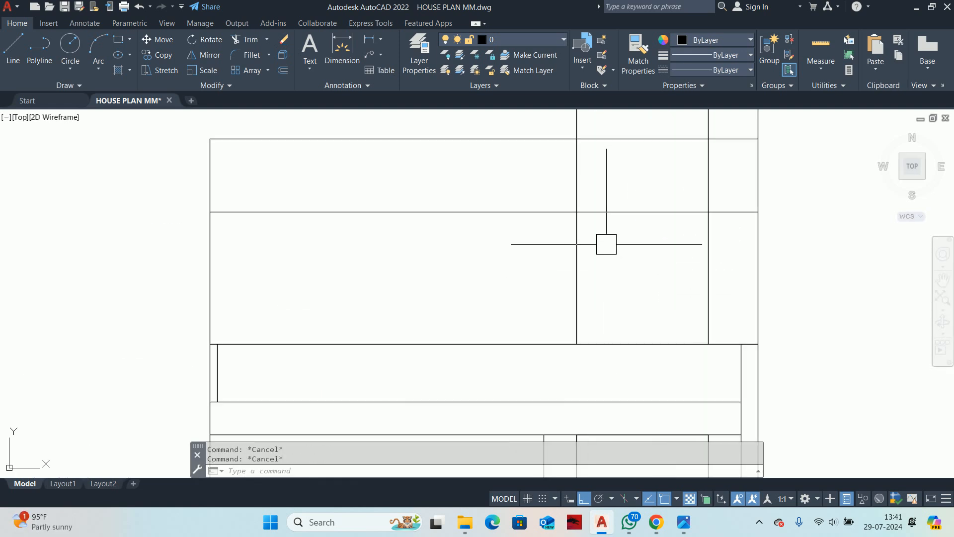
{"action": "type", "text": "TR"}
{"action": "key", "text": "Return"}
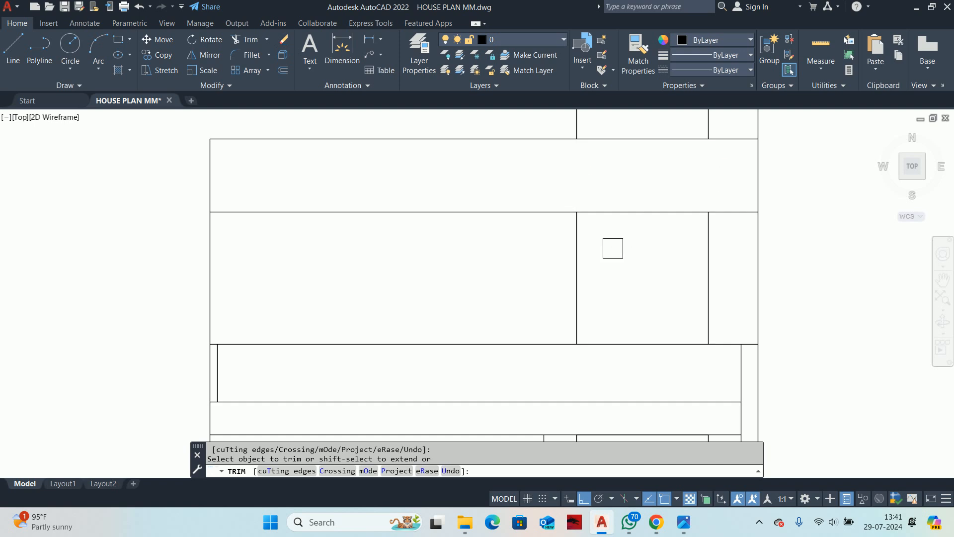
{"action": "scroll", "coordinate": [529, 278], "scroll_direction": "down", "scroll_amount": 4}
{"action": "key", "text": "Escape"}
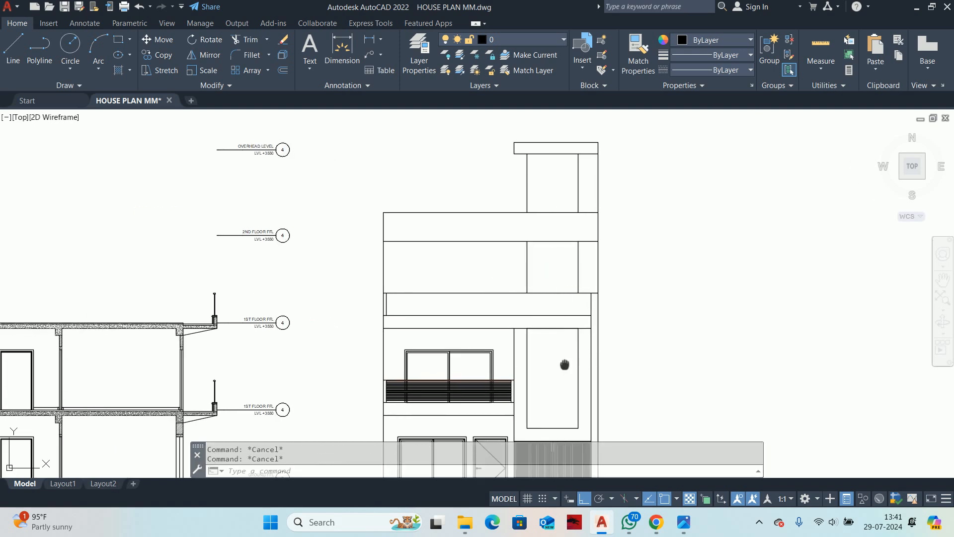
Step: Copy the lower balcony's handrail line and slat array to the upper balcony, from the railing's top-left corner to the matching corner
{"action": "middle_click_drag", "start_coordinate": [564, 365], "coordinate": [580, 305]}
{"action": "middle_click_drag", "start_coordinate": [530, 321], "coordinate": [536, 368]}
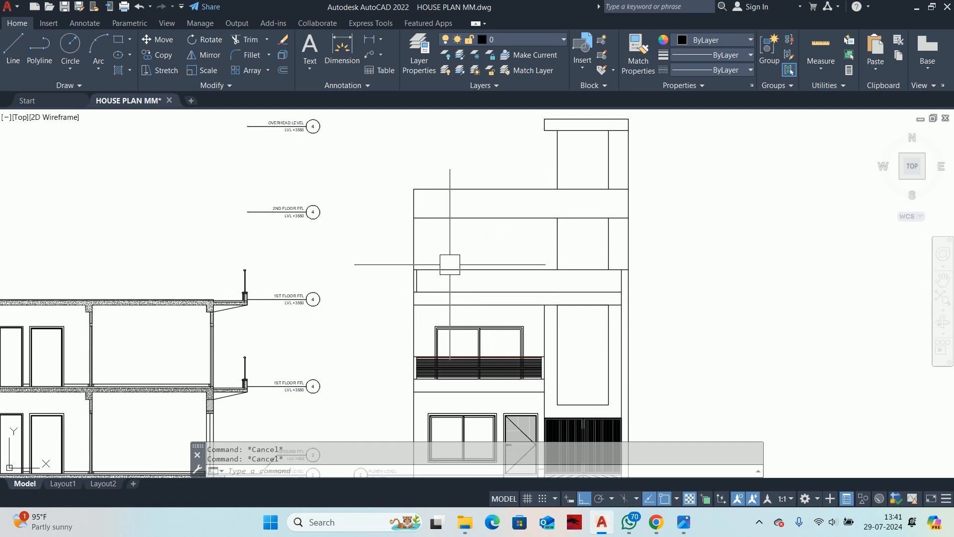
{"action": "scroll", "coordinate": [442, 310], "scroll_direction": "up", "scroll_amount": 2}
{"action": "type", "text": "co"}
{"action": "key", "text": "Return"}
{"action": "scroll", "coordinate": [468, 377], "scroll_direction": "up", "scroll_amount": 6}
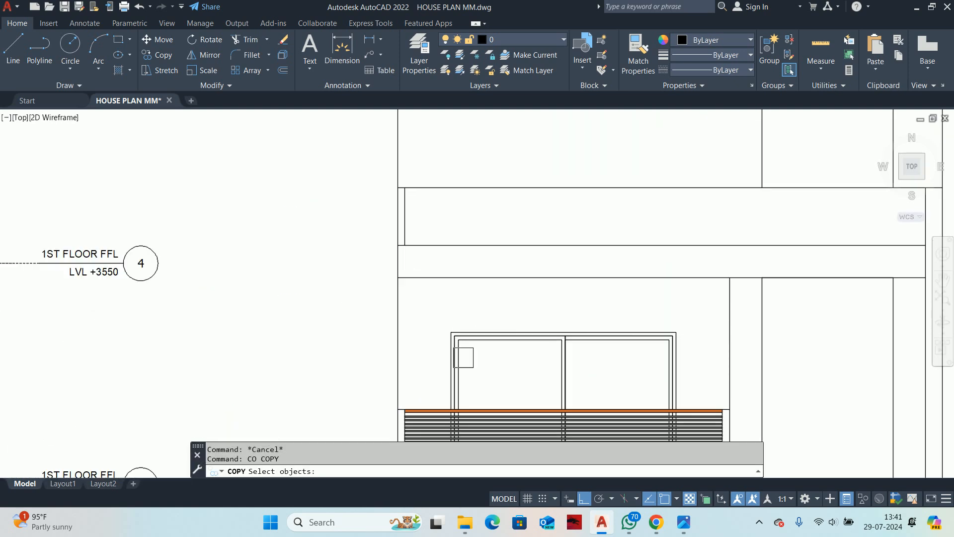
{"action": "left_click", "coordinate": [339, 350]}
{"action": "middle_click_drag", "start_coordinate": [339, 350], "coordinate": [385, 283]}
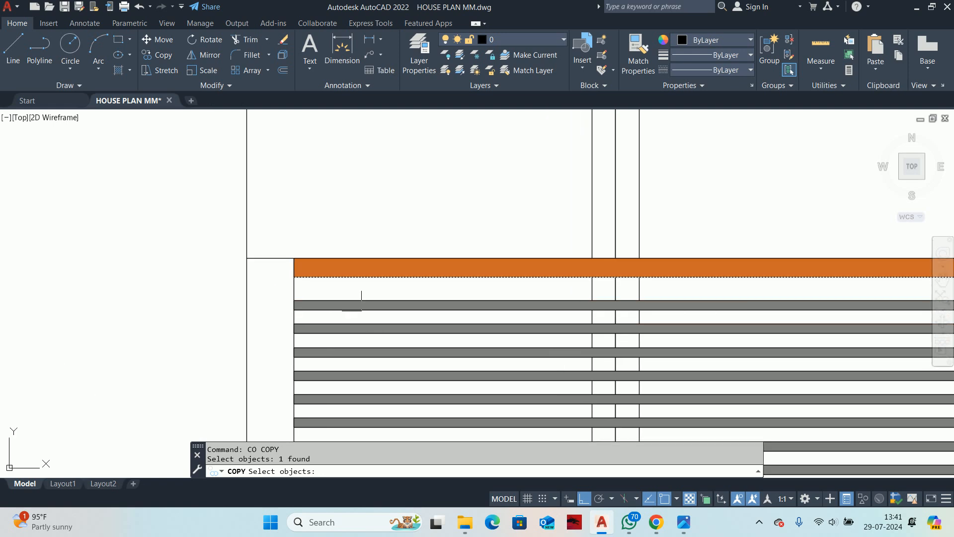
{"action": "left_click", "coordinate": [343, 300]}
{"action": "scroll", "coordinate": [343, 300], "scroll_direction": "up", "scroll_amount": 4}
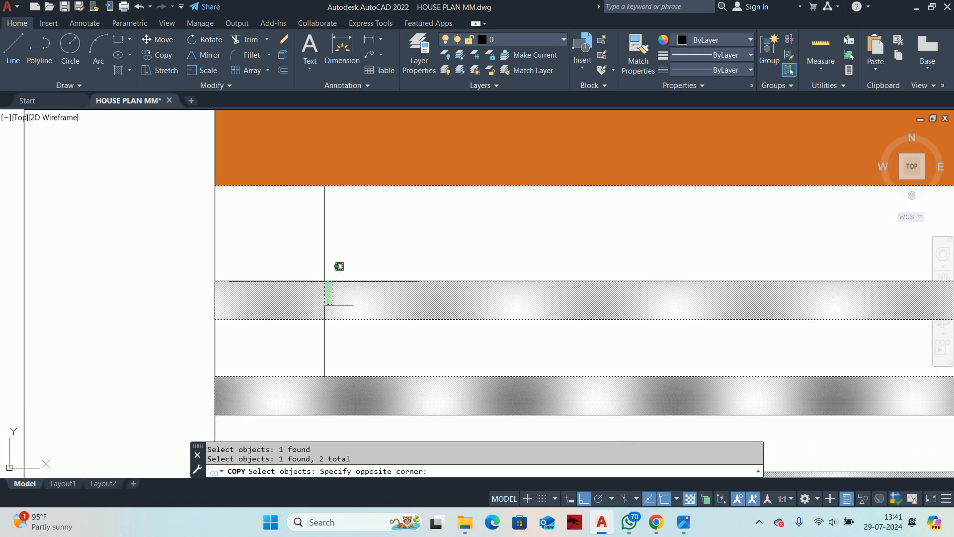
{"action": "left_click", "coordinate": [294, 297]}
{"action": "scroll", "coordinate": [302, 289], "scroll_direction": "down", "scroll_amount": 4}
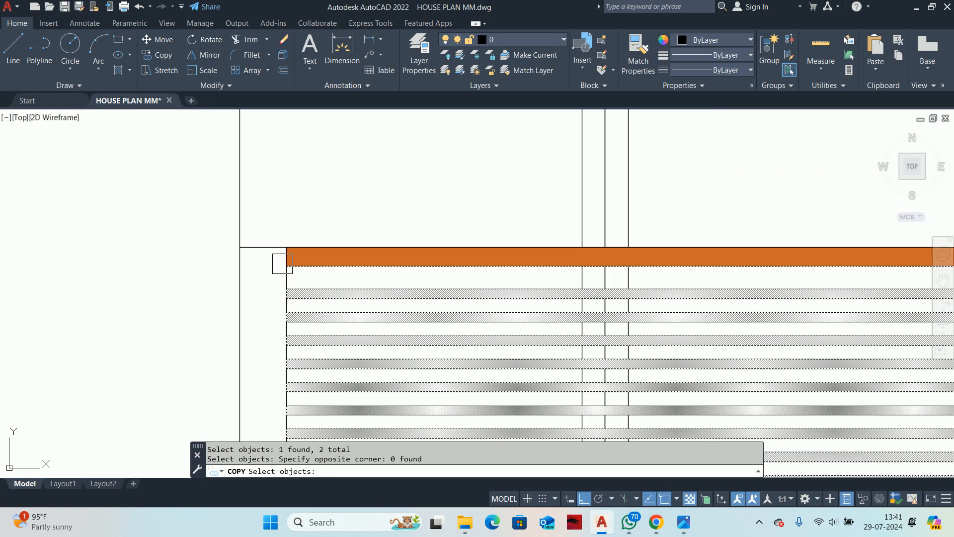
{"action": "key", "text": "Return"}
{"action": "left_click", "coordinate": [286, 247]}
{"action": "scroll", "coordinate": [308, 299], "scroll_direction": "down", "scroll_amount": 5}
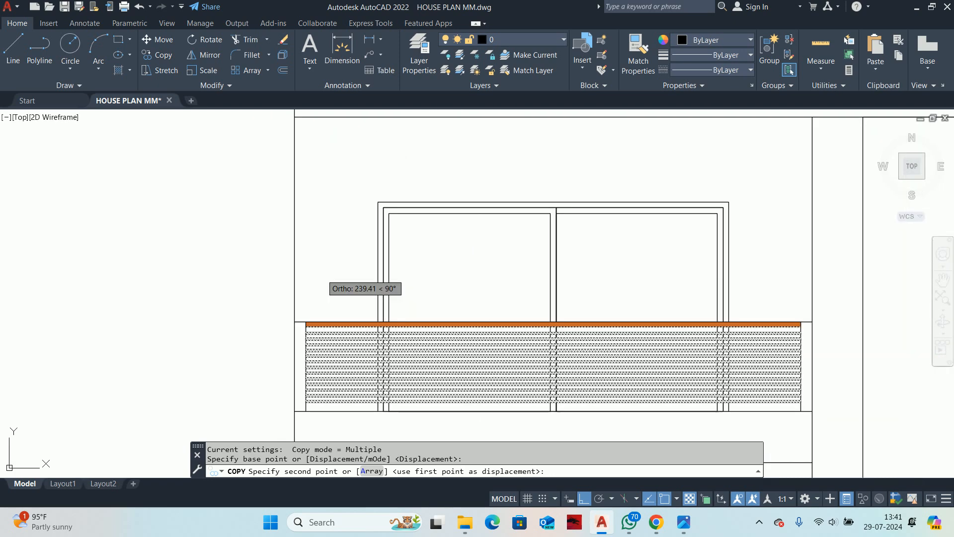
{"action": "scroll", "coordinate": [319, 252], "scroll_direction": "down", "scroll_amount": 3}
{"action": "scroll", "coordinate": [311, 253], "scroll_direction": "up", "scroll_amount": 8}
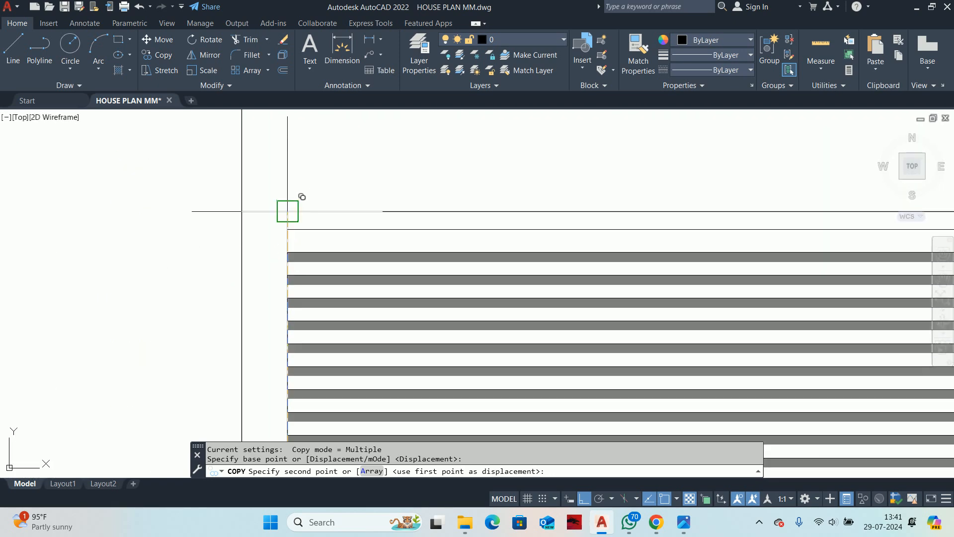
{"action": "left_click", "coordinate": [287, 212]}
{"action": "key", "text": "Escape"}
{"action": "scroll", "coordinate": [334, 237], "scroll_direction": "down", "scroll_amount": 4}
{"action": "key", "text": "Escape"}
Step: Delete the copied slat array from the upper balcony
{"action": "left_click", "coordinate": [564, 323]}
{"action": "scroll", "coordinate": [557, 318], "scroll_direction": "down", "scroll_amount": 2}
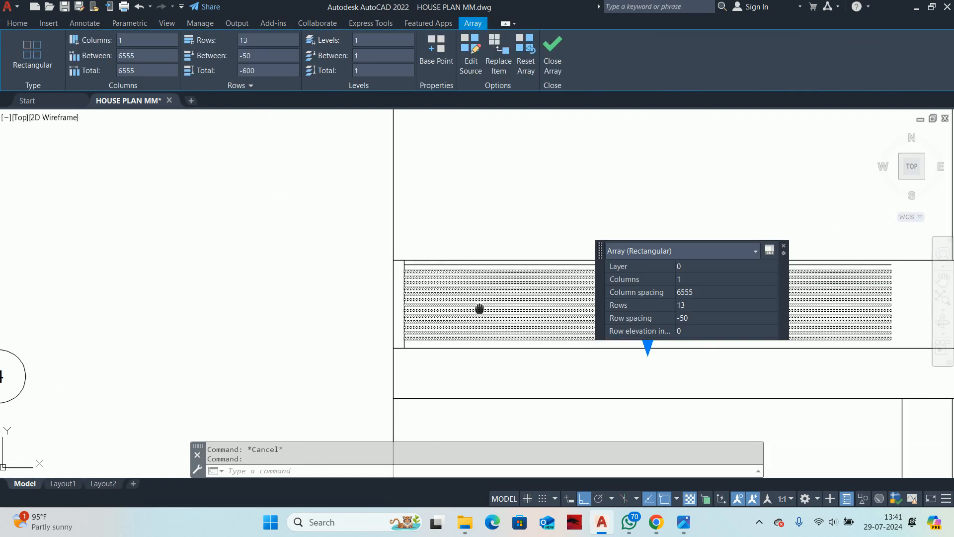
{"action": "middle_click_drag", "start_coordinate": [564, 317], "coordinate": [108, 257]}
{"action": "key", "text": "Delete"}
Step: Extend the copied handrail line to the upper balcony's right end
{"action": "mouse_move", "coordinate": [397, 299]}
{"action": "middle_mouse_down"}
{"action": "mouse_move", "coordinate": [437, 313]}
{"action": "mouse_move", "coordinate": [582, 321]}
{"action": "mouse_move", "coordinate": [517, 318]}
{"action": "middle_mouse_up"}
{"action": "scroll", "coordinate": [583, 321], "scroll_direction": "down", "scroll_amount": 2}
{"action": "key", "text": "Escape"}
{"action": "type", "text": "ex"}
{"action": "key", "text": "Return"}
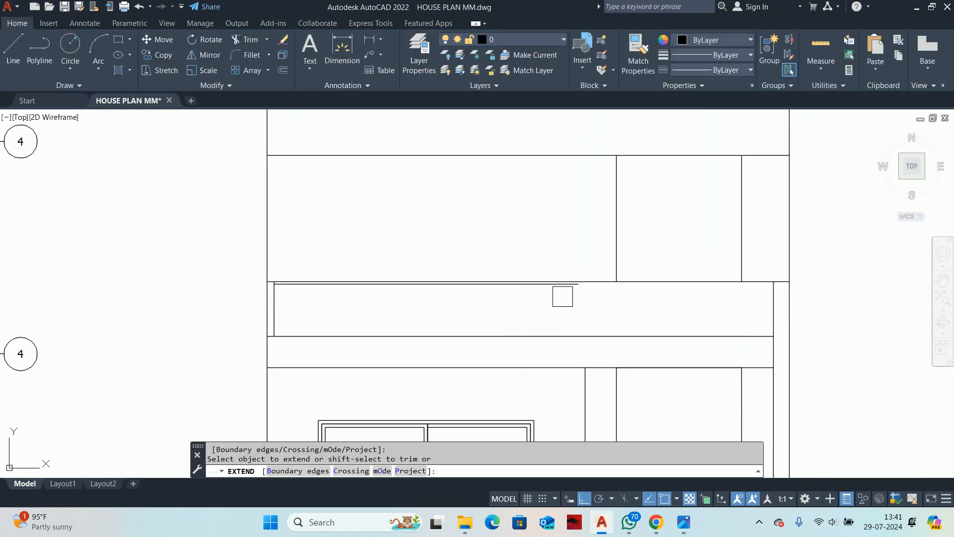
{"action": "key", "text": "Escape"}
{"action": "key", "text": "Escape"}
{"action": "key", "text": "Escape"}
Step: Project vertical construction lines to the elevation from the bedroom window and sliding door jambs on the second floor layout's balcony wall
{"action": "scroll", "coordinate": [530, 305], "scroll_direction": "down", "scroll_amount": 4}
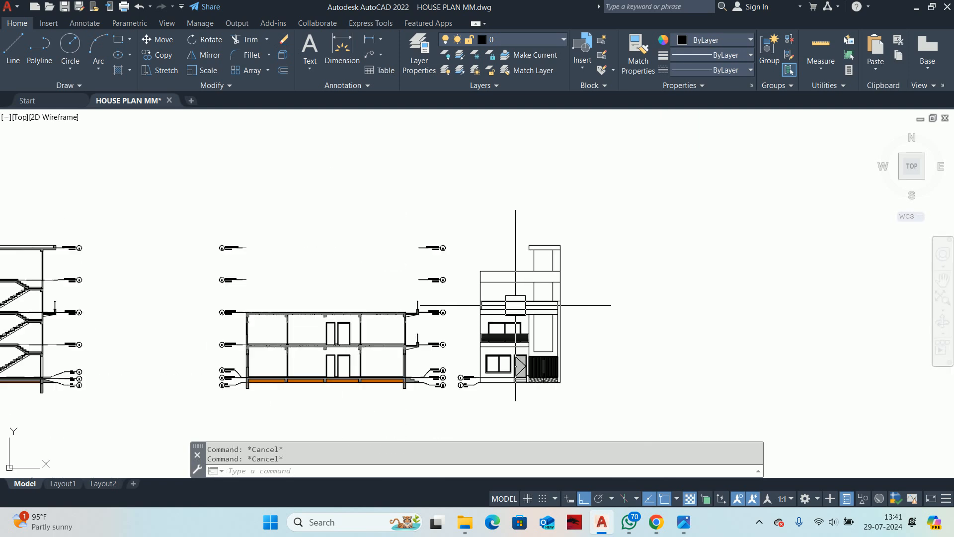
{"action": "middle_click_drag", "start_coordinate": [515, 256], "coordinate": [462, 326]}
{"action": "middle_click_drag", "start_coordinate": [446, 276], "coordinate": [425, 325]}
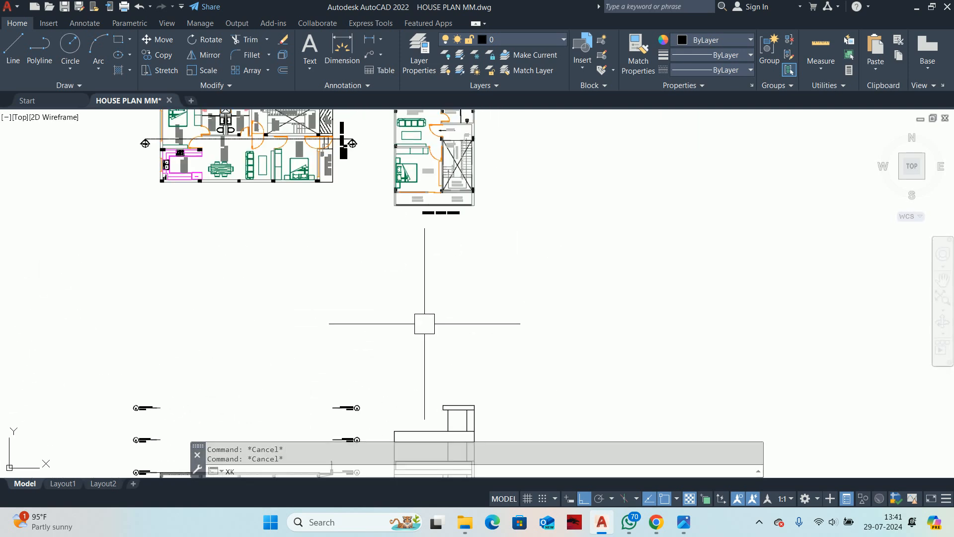
{"action": "type", "text": "xl"}
{"action": "key", "text": "Return"}
{"action": "type", "text": "v"}
{"action": "key", "text": "Return"}
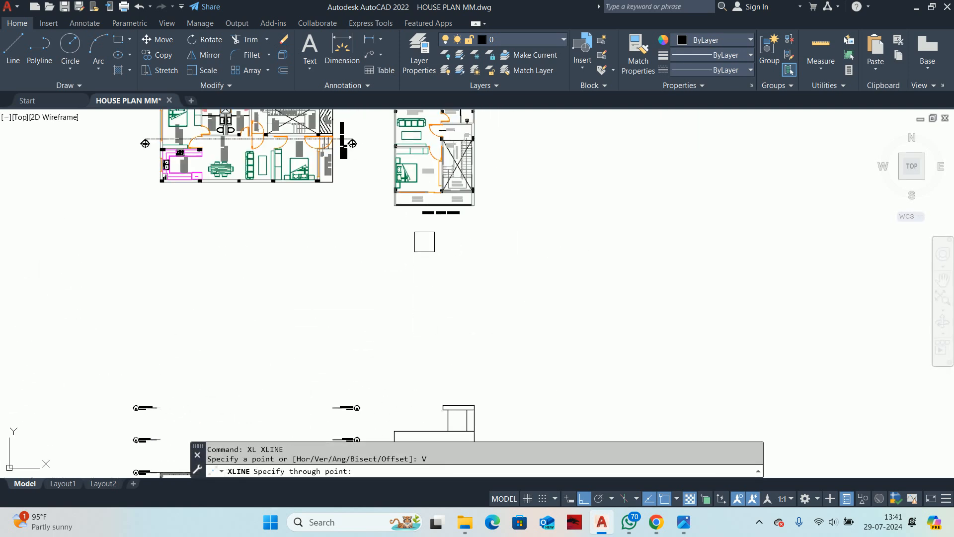
{"action": "middle_click_drag", "start_coordinate": [424, 239], "coordinate": [412, 254]}
{"action": "scroll", "coordinate": [399, 295], "scroll_direction": "up", "scroll_amount": 10}
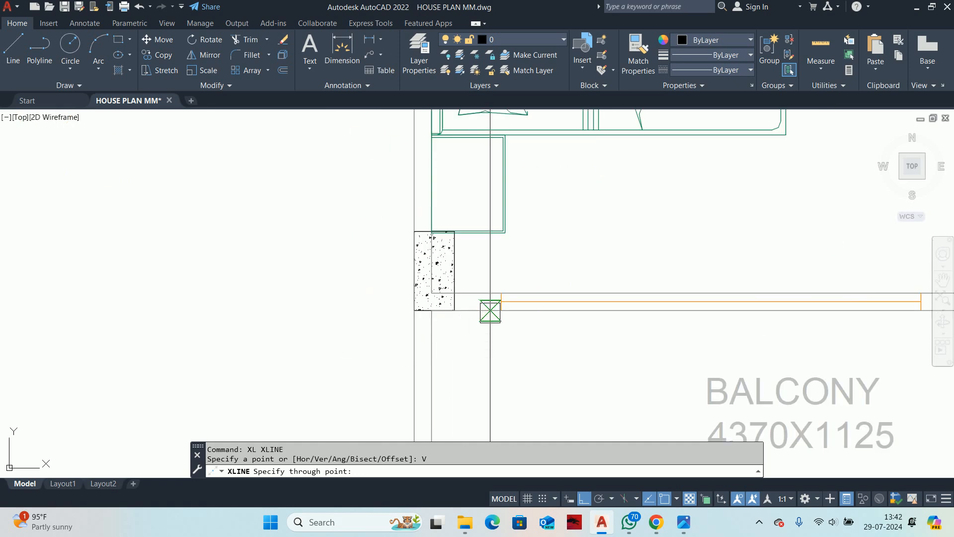
{"action": "left_click", "coordinate": [490, 310]}
{"action": "middle_click_drag", "start_coordinate": [806, 376], "coordinate": [205, 349]}
{"action": "left_click", "coordinate": [320, 277]}
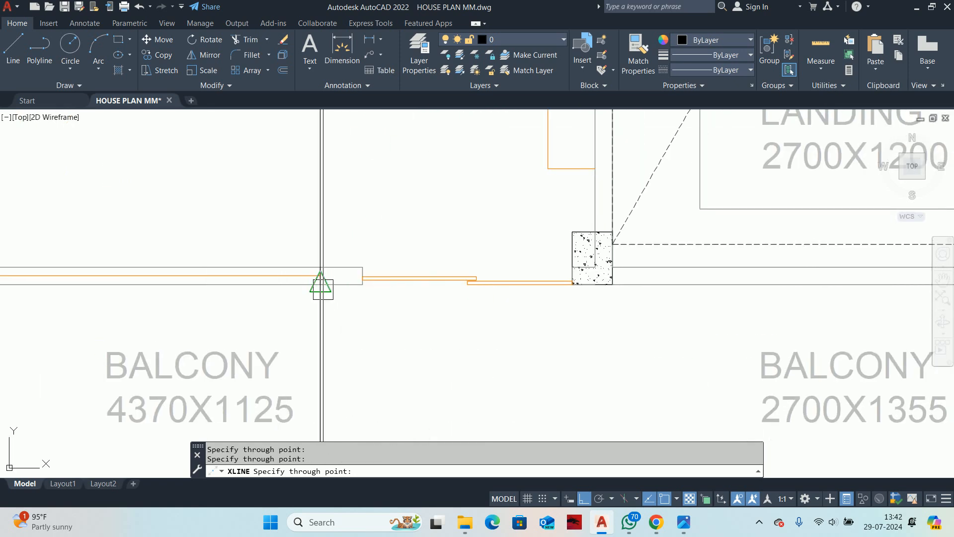
{"action": "left_click", "coordinate": [572, 283]}
{"action": "key", "text": "Escape"}
{"action": "key", "text": "Escape"}
{"action": "key", "text": "Escape"}
{"action": "scroll", "coordinate": [564, 288], "scroll_direction": "down", "scroll_amount": 12}
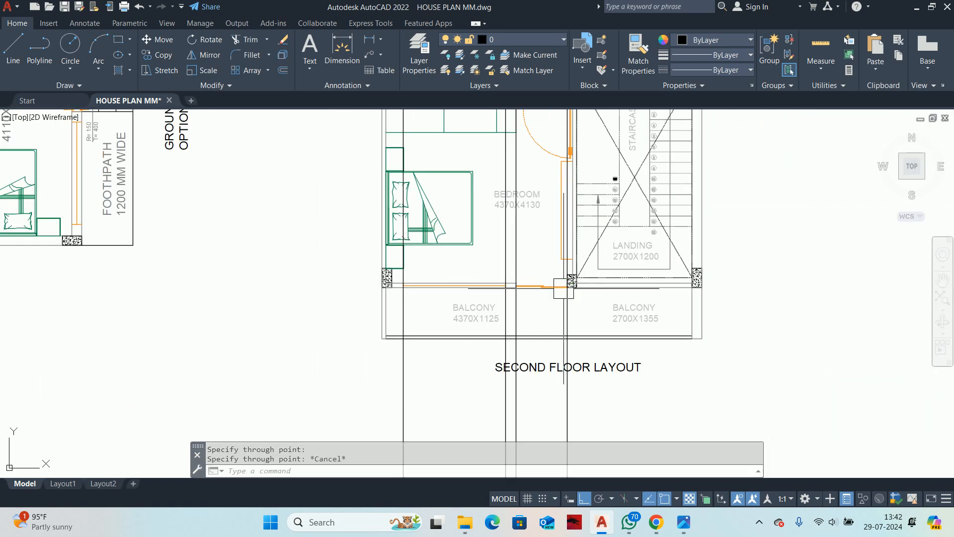
{"action": "middle_click_drag", "start_coordinate": [551, 299], "coordinate": [507, 139]}
{"action": "scroll", "coordinate": [516, 286], "scroll_direction": "down", "scroll_amount": 5}
{"action": "scroll", "coordinate": [485, 283], "scroll_direction": "up", "scroll_amount": 9}
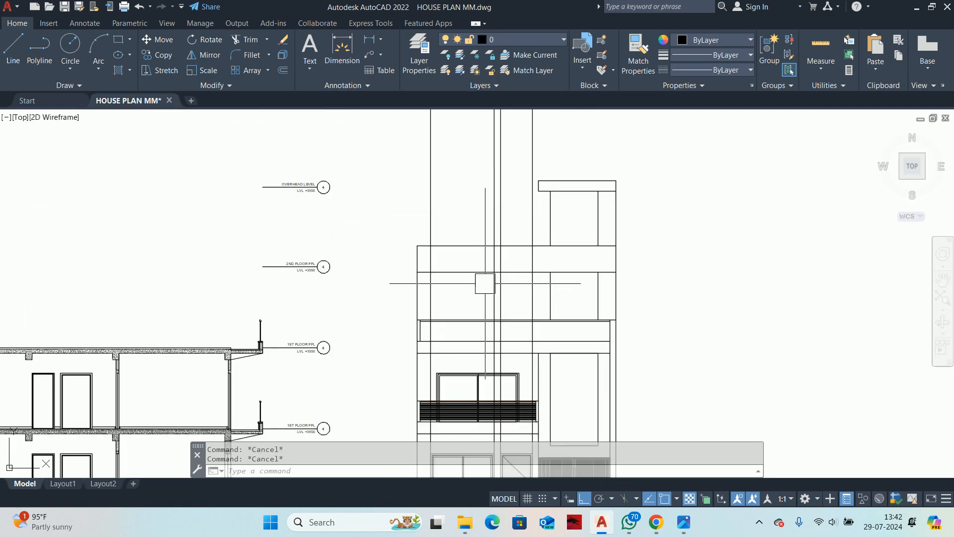
Step: Trim the projected window and door construction lines below the upper balcony's floor line
{"action": "scroll", "coordinate": [430, 332], "scroll_direction": "up", "scroll_amount": 4}
{"action": "mouse_move", "coordinate": [430, 332]}
{"action": "middle_mouse_down"}
{"action": "mouse_move", "coordinate": [398, 202]}
{"action": "mouse_move", "coordinate": [391, 227]}
{"action": "middle_mouse_up"}
{"action": "scroll", "coordinate": [278, 347], "scroll_direction": "up", "scroll_amount": 8}
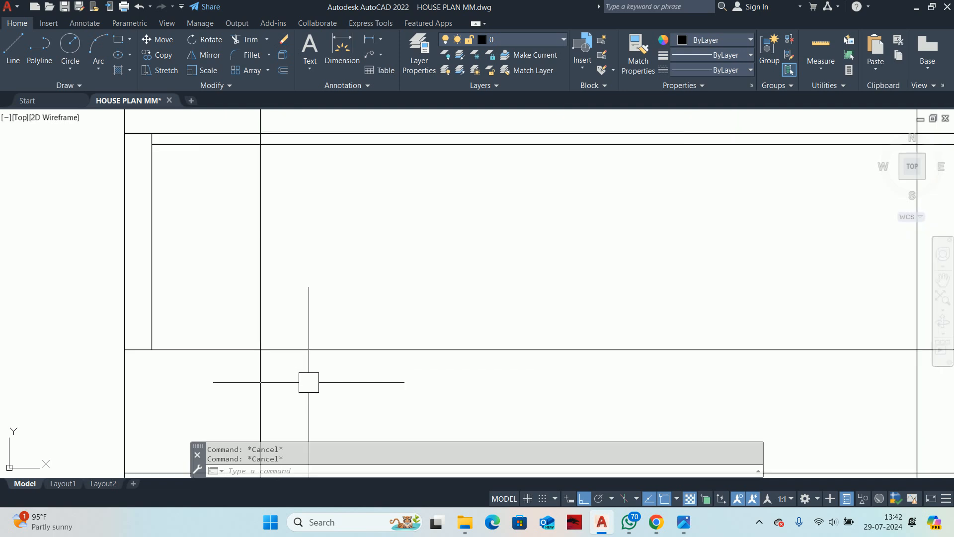
{"action": "type", "text": "tr"}
{"action": "key", "text": "Return"}
{"action": "scroll", "coordinate": [544, 383], "scroll_direction": "down", "scroll_amount": 3}
{"action": "middle_click_drag", "start_coordinate": [544, 382], "coordinate": [107, 311]}
{"action": "scroll", "coordinate": [307, 363], "scroll_direction": "up", "scroll_amount": 5}
{"action": "middle_click_drag", "start_coordinate": [363, 362], "coordinate": [384, 417]}
{"action": "left_click_drag", "start_coordinate": [230, 370], "coordinate": [646, 363]}
{"action": "middle_click_drag", "start_coordinate": [820, 359], "coordinate": [283, 367]}
{"action": "scroll", "coordinate": [283, 366], "scroll_direction": "down", "scroll_amount": 1}
{"action": "left_click_drag", "start_coordinate": [317, 367], "coordinate": [342, 376]}
{"action": "key", "text": "Return"}
{"action": "scroll", "coordinate": [419, 358], "scroll_direction": "down", "scroll_amount": 3}
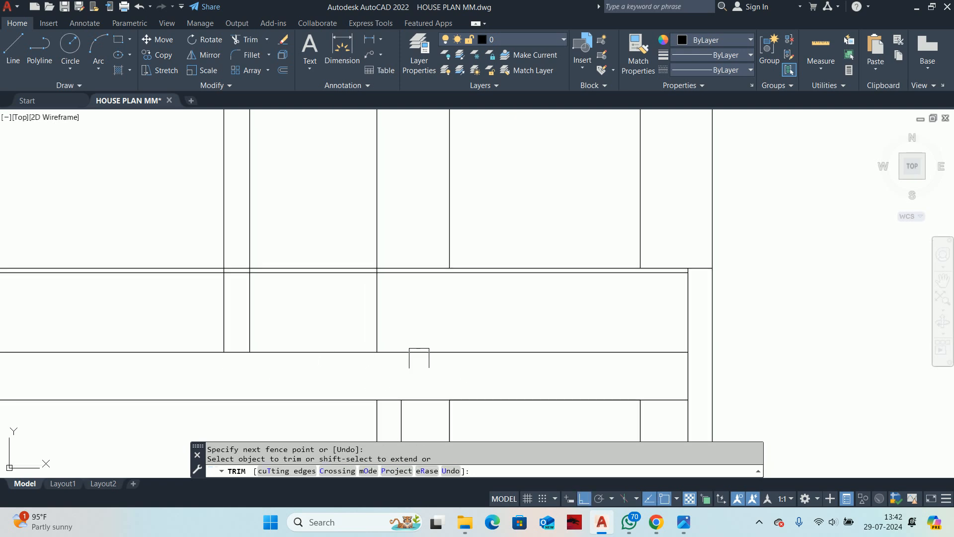
Step: Extend the vertical line at the upper balcony's right end upward past the parapet band
{"action": "scroll", "coordinate": [547, 375], "scroll_direction": "down", "scroll_amount": 2}
{"action": "mouse_move", "coordinate": [542, 380]}
{"action": "middle_mouse_down"}
{"action": "mouse_move", "coordinate": [602, 346]}
{"action": "mouse_move", "coordinate": [576, 328]}
{"action": "middle_mouse_up"}
{"action": "scroll", "coordinate": [620, 353], "scroll_direction": "up", "scroll_amount": 2}
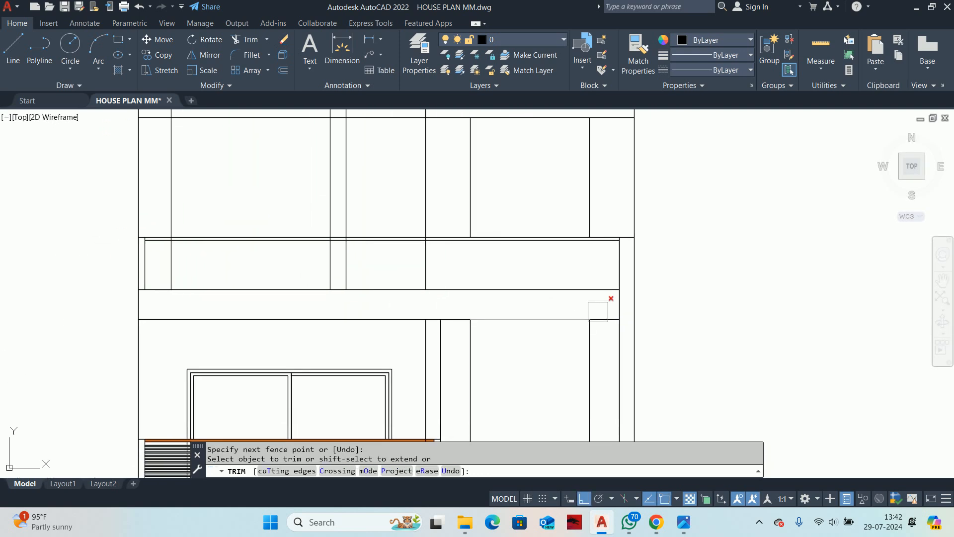
{"action": "middle_click_drag", "start_coordinate": [565, 262], "coordinate": [560, 299]}
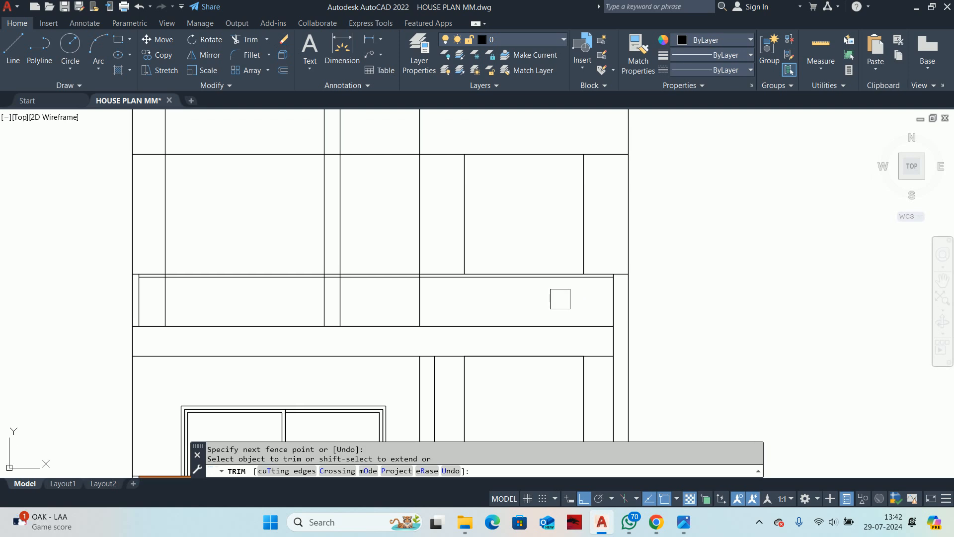
{"action": "middle_click_drag", "start_coordinate": [626, 187], "coordinate": [585, 298]}
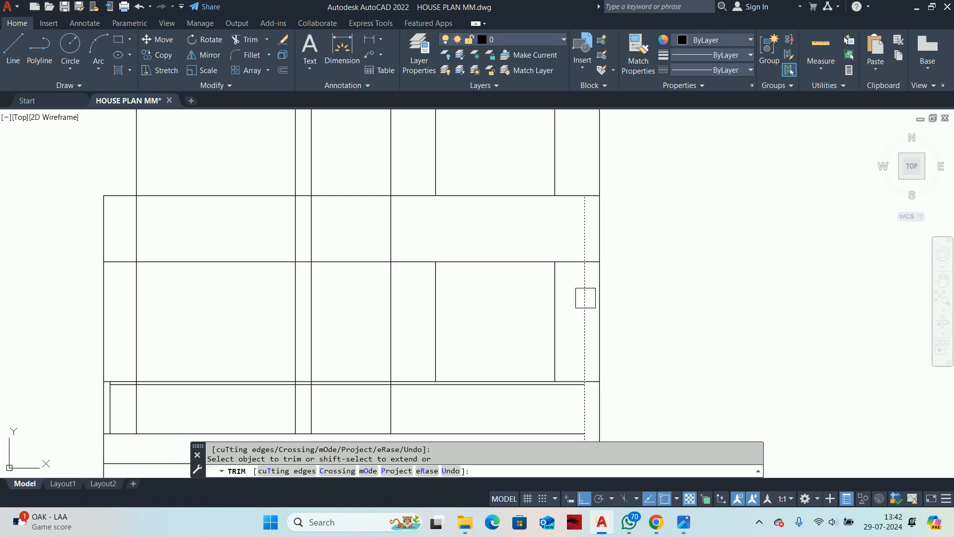
{"action": "middle_click_drag", "start_coordinate": [571, 224], "coordinate": [561, 291]}
{"action": "mouse_move", "coordinate": [588, 201]}
{"action": "middle_mouse_down"}
{"action": "mouse_move", "coordinate": [569, 283]}
{"action": "mouse_move", "coordinate": [509, 114]}
{"action": "middle_mouse_up"}
{"action": "scroll", "coordinate": [567, 208], "scroll_direction": "up", "scroll_amount": 3}
{"action": "scroll", "coordinate": [548, 224], "scroll_direction": "down", "scroll_amount": 2}
{"action": "scroll", "coordinate": [507, 223], "scroll_direction": "up", "scroll_amount": 1}
{"action": "middle_click_drag", "start_coordinate": [506, 389], "coordinate": [492, 233]}
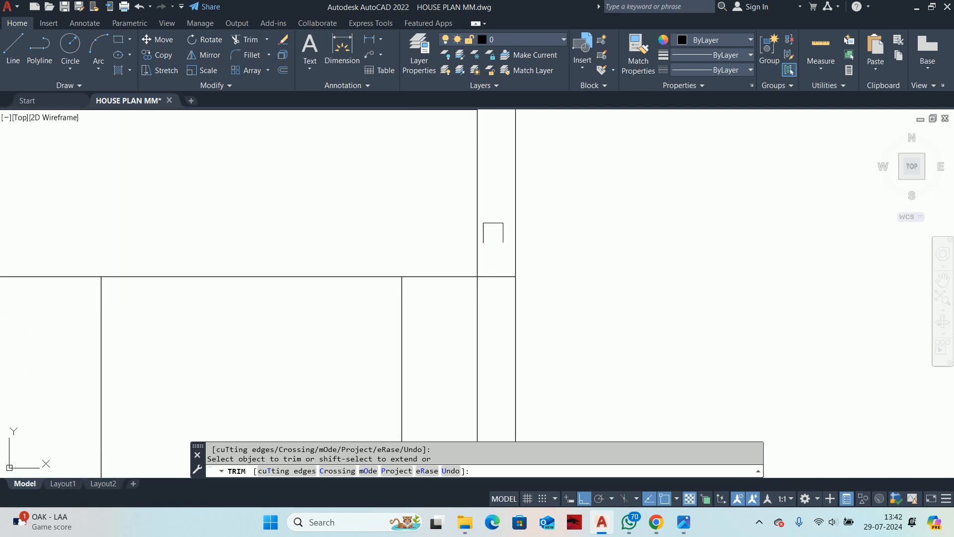
Step: Trim the horizontal floor and parapet line stubs that project beyond the extended vertical line
{"action": "left_click", "coordinate": [492, 264]}
{"action": "left_click", "coordinate": [492, 278]}
{"action": "scroll", "coordinate": [492, 279], "scroll_direction": "down", "scroll_amount": 4}
{"action": "scroll", "coordinate": [508, 353], "scroll_direction": "up", "scroll_amount": 4}
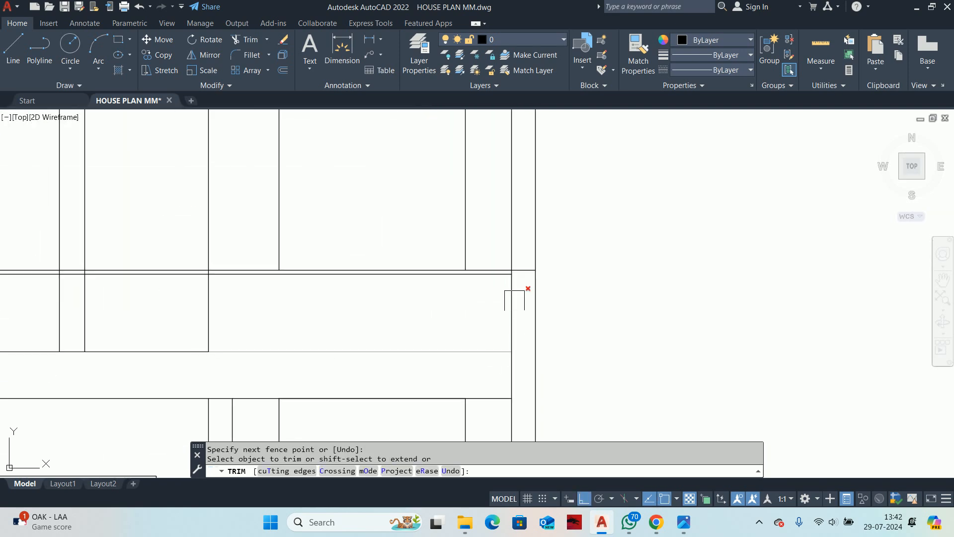
{"action": "scroll", "coordinate": [524, 233], "scroll_direction": "down", "scroll_amount": 5}
{"action": "mouse_move", "coordinate": [419, 224]}
{"action": "middle_mouse_down"}
{"action": "mouse_move", "coordinate": [441, 253]}
{"action": "mouse_move", "coordinate": [526, 185]}
{"action": "middle_mouse_up"}
{"action": "scroll", "coordinate": [439, 254], "scroll_direction": "up", "scroll_amount": 3}
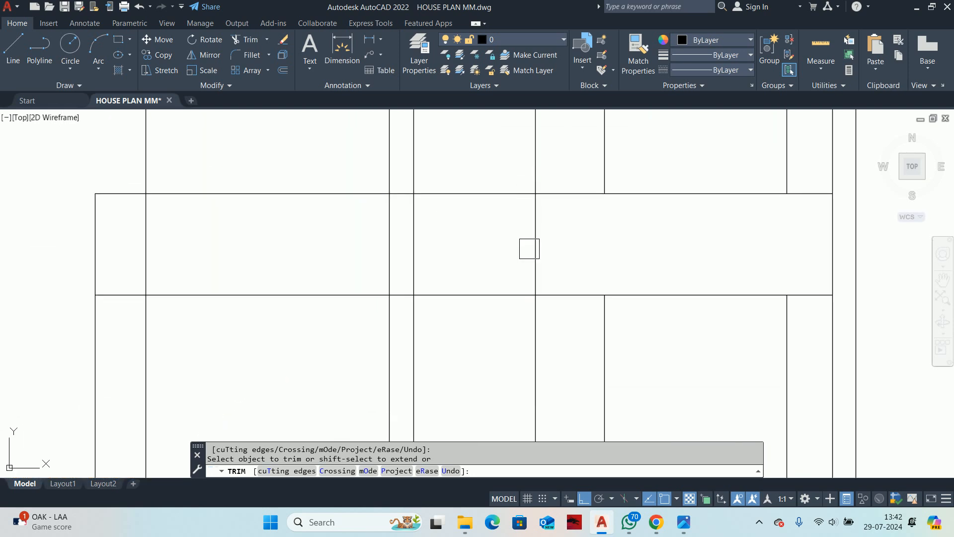
Step: Trim the window and door construction lines above the second floor slab's underside, clearing the parapet band
{"action": "scroll", "coordinate": [533, 253], "scroll_direction": "down", "scroll_amount": 2}
{"action": "scroll", "coordinate": [507, 251], "scroll_direction": "up", "scroll_amount": 4}
{"action": "mouse_move", "coordinate": [538, 241]}
{"action": "middle_mouse_down"}
{"action": "mouse_move", "coordinate": [555, 132]}
{"action": "mouse_move", "coordinate": [557, 141]}
{"action": "middle_mouse_up"}
{"action": "left_click", "coordinate": [603, 159]}
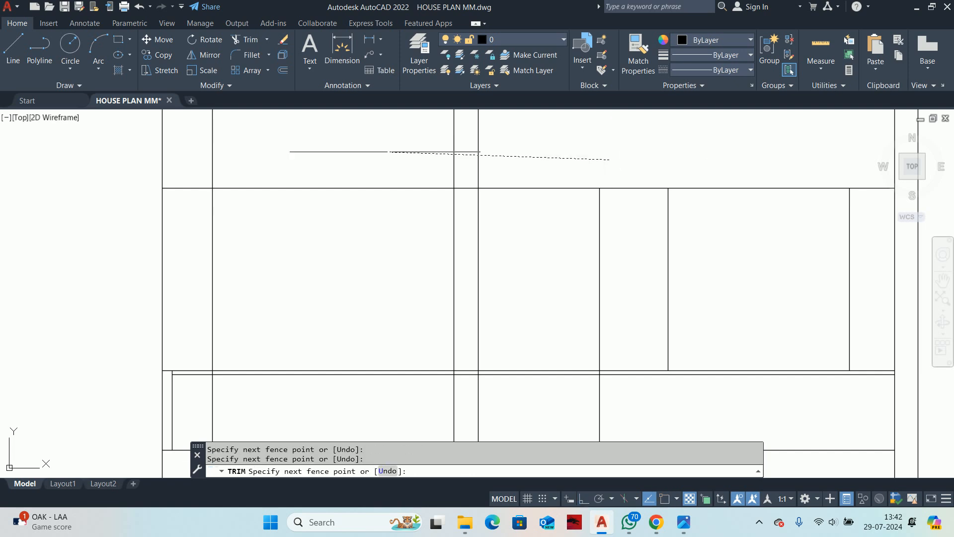
{"action": "scroll", "coordinate": [356, 172], "scroll_direction": "down", "scroll_amount": 3}
{"action": "middle_click_drag", "start_coordinate": [357, 173], "coordinate": [360, 180]}
{"action": "key", "text": "Escape"}
{"action": "key", "text": "Escape"}
{"action": "key", "text": "Escape"}
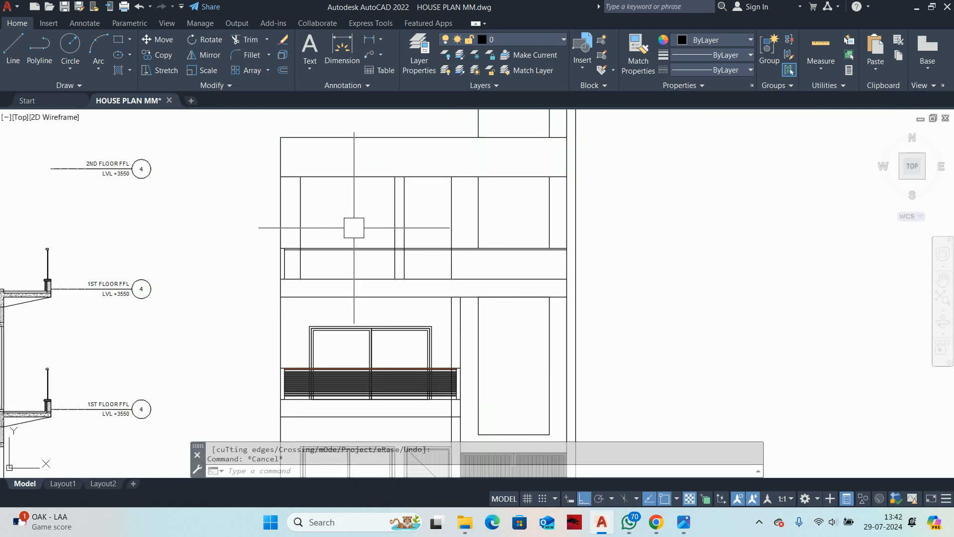
Step: Offset the second floor slab's bottom line upward 450 mm, picking the distance from the balcony slab's depth below
{"action": "mouse_move", "coordinate": [386, 235]}
{"action": "middle_mouse_down"}
{"action": "mouse_move", "coordinate": [481, 221]}
{"action": "mouse_move", "coordinate": [449, 257]}
{"action": "middle_mouse_up"}
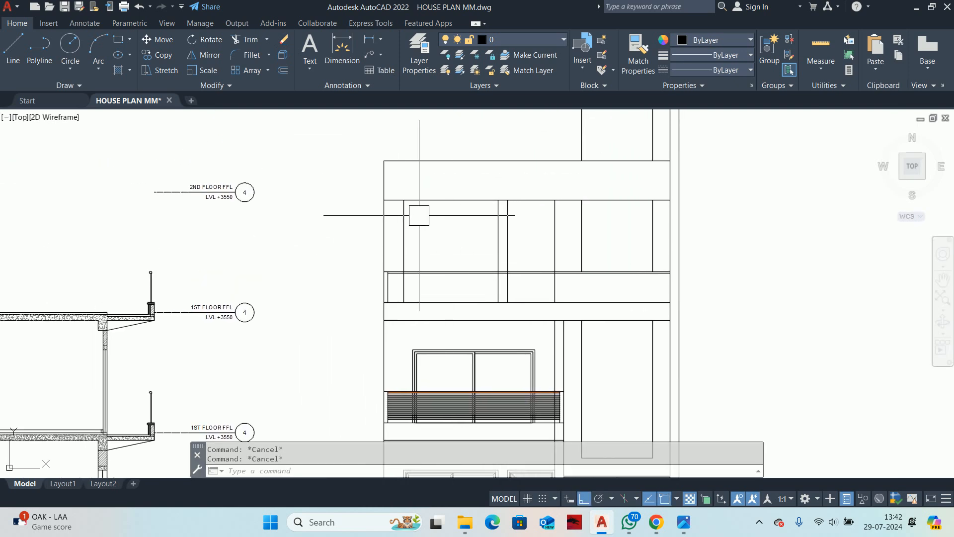
{"action": "middle_click_drag", "start_coordinate": [419, 215], "coordinate": [426, 240]}
{"action": "type", "text": "o"}
{"action": "key", "text": "Return"}
{"action": "scroll", "coordinate": [381, 369], "scroll_direction": "up", "scroll_amount": 4}
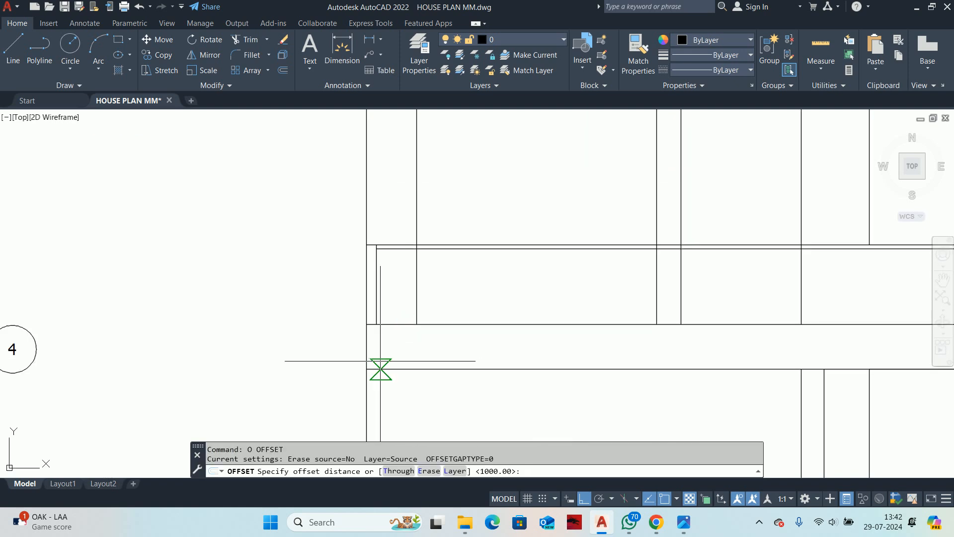
{"action": "left_click", "coordinate": [367, 369]}
{"action": "left_click", "coordinate": [367, 324]}
{"action": "scroll", "coordinate": [367, 324], "scroll_direction": "down", "scroll_amount": 3}
{"action": "scroll", "coordinate": [457, 235], "scroll_direction": "up", "scroll_amount": 2}
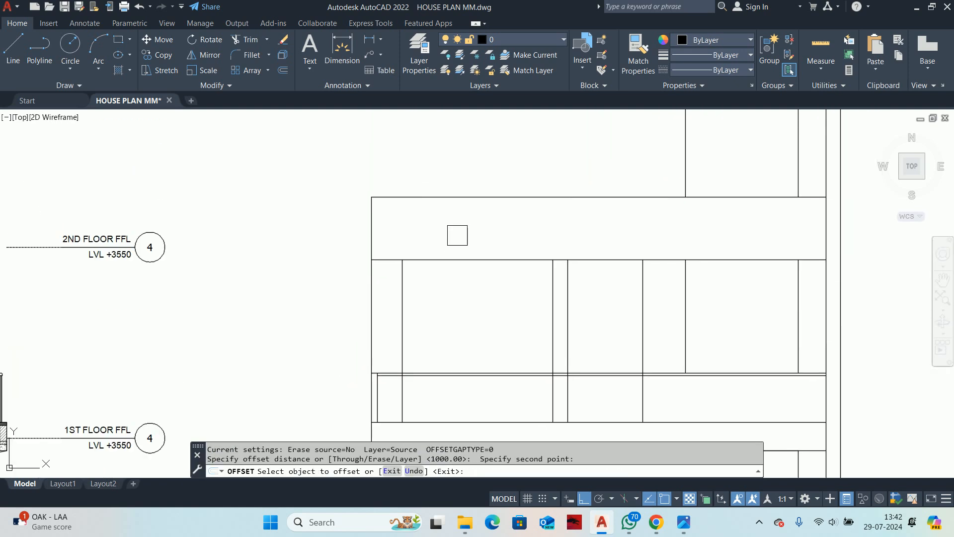
{"action": "left_click", "coordinate": [457, 239]}
{"action": "left_click", "coordinate": [452, 234]}
{"action": "left_click", "coordinate": [451, 259]}
{"action": "left_click", "coordinate": [437, 226]}
{"action": "key", "text": "Escape"}
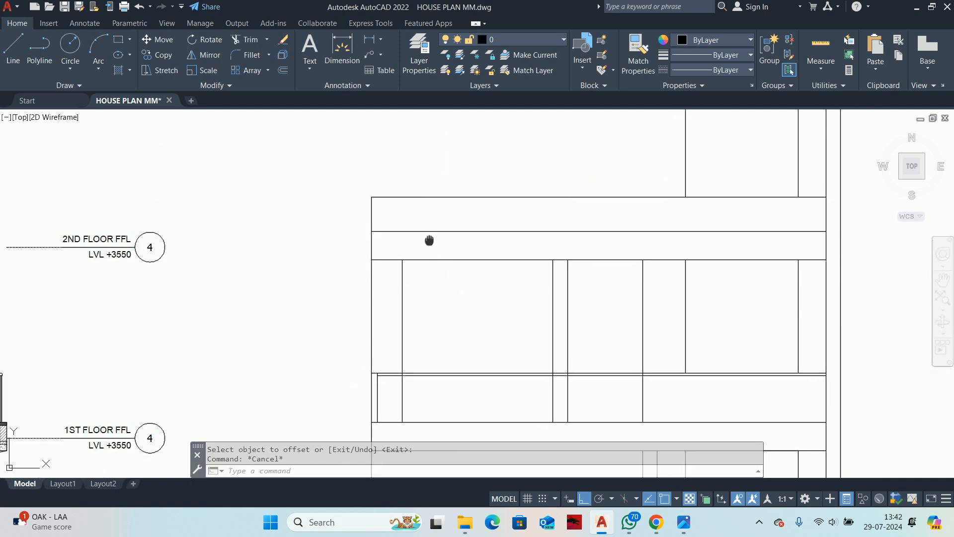
{"action": "key", "text": "Escape"}
Step: Offset the left and right edges of the parapet band inward by 100 mm
{"action": "mouse_move", "coordinate": [429, 240]}
{"action": "middle_mouse_down"}
{"action": "mouse_move", "coordinate": [435, 266]}
{"action": "mouse_move", "coordinate": [391, 197]}
{"action": "middle_mouse_up"}
{"action": "type", "text": "o"}
{"action": "key", "text": "Return"}
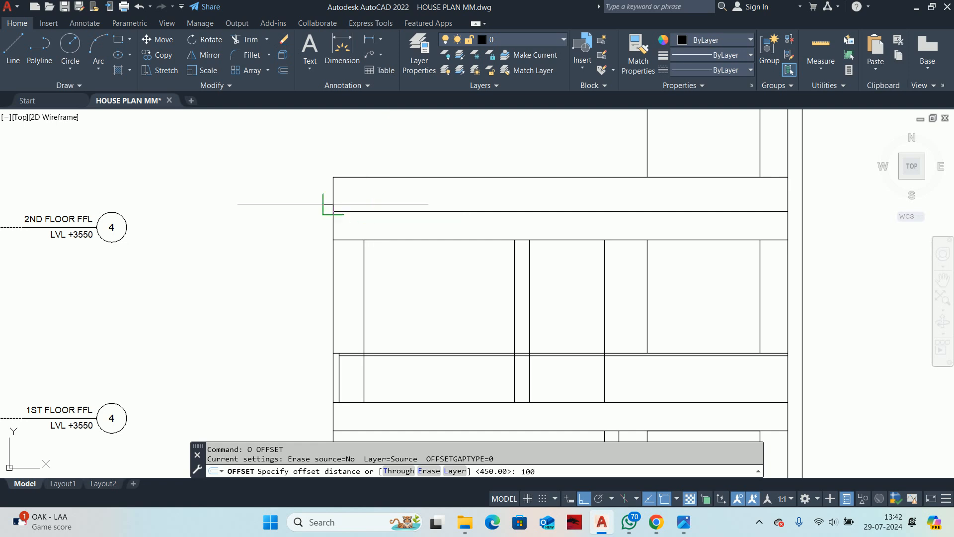
{"action": "type", "text": "100"}
{"action": "key", "text": "Return"}
{"action": "scroll", "coordinate": [310, 176], "scroll_direction": "up", "scroll_amount": 2}
{"action": "left_click", "coordinate": [346, 207]}
{"action": "left_click", "coordinate": [392, 205]}
{"action": "middle_click_drag", "start_coordinate": [568, 203], "coordinate": [166, 210]}
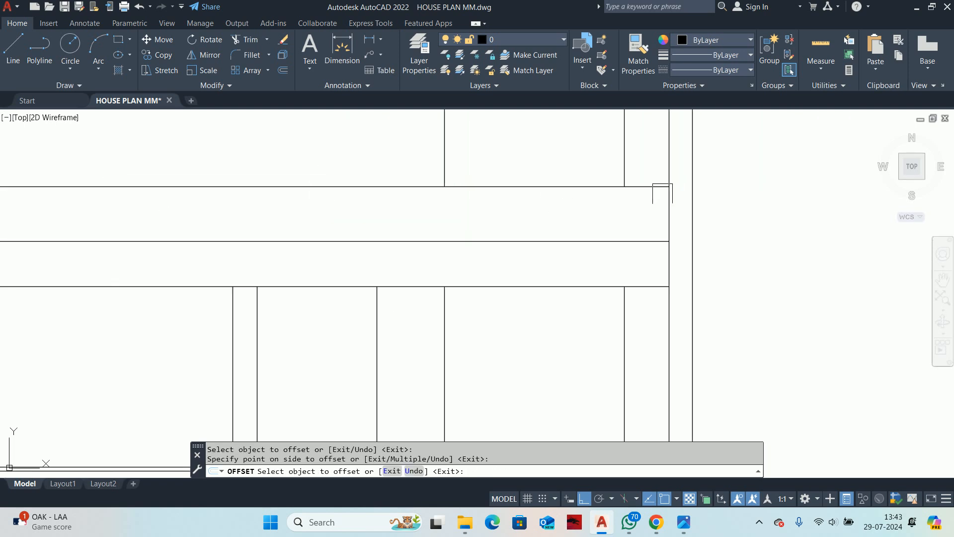
{"action": "left_click", "coordinate": [669, 200]}
{"action": "left_click", "coordinate": [651, 211]}
{"action": "key", "text": "Return"}
{"action": "scroll", "coordinate": [659, 232], "scroll_direction": "up", "scroll_amount": 1}
{"action": "key", "text": "Escape"}
{"action": "key", "text": "Escape"}
{"action": "scroll", "coordinate": [645, 256], "scroll_direction": "up", "scroll_amount": 1}
Step: Trim both offset edge lines so they remain only between the parapet's top line and the slab's top line
{"action": "middle_click_drag", "start_coordinate": [646, 255], "coordinate": [646, 417]}
{"action": "scroll", "coordinate": [653, 424], "scroll_direction": "up", "scroll_amount": 1}
{"action": "type", "text": "tr"}
{"action": "key", "text": "Return"}
{"action": "left_click", "coordinate": [673, 425]}
{"action": "middle_click_drag", "start_coordinate": [644, 251], "coordinate": [648, 292]}
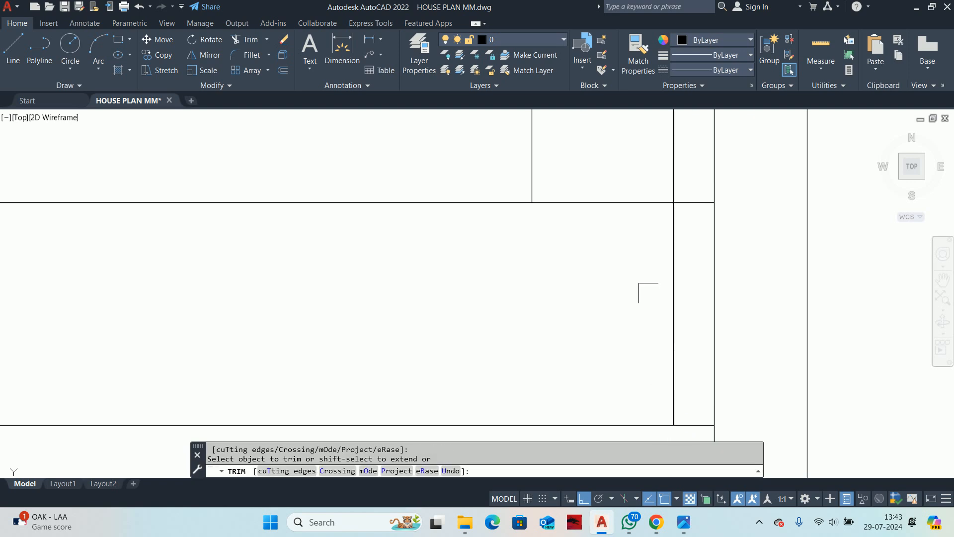
{"action": "left_click", "coordinate": [667, 175]}
{"action": "scroll", "coordinate": [646, 191], "scroll_direction": "down", "scroll_amount": 3}
{"action": "middle_click_drag", "start_coordinate": [398, 293], "coordinate": [908, 278]}
{"action": "scroll", "coordinate": [609, 251], "scroll_direction": "up", "scroll_amount": 3}
{"action": "middle_click_drag", "start_coordinate": [425, 273], "coordinate": [912, 455]}
{"action": "scroll", "coordinate": [525, 349], "scroll_direction": "down", "scroll_amount": 2}
{"action": "middle_click_drag", "start_coordinate": [474, 305], "coordinate": [217, 241]}
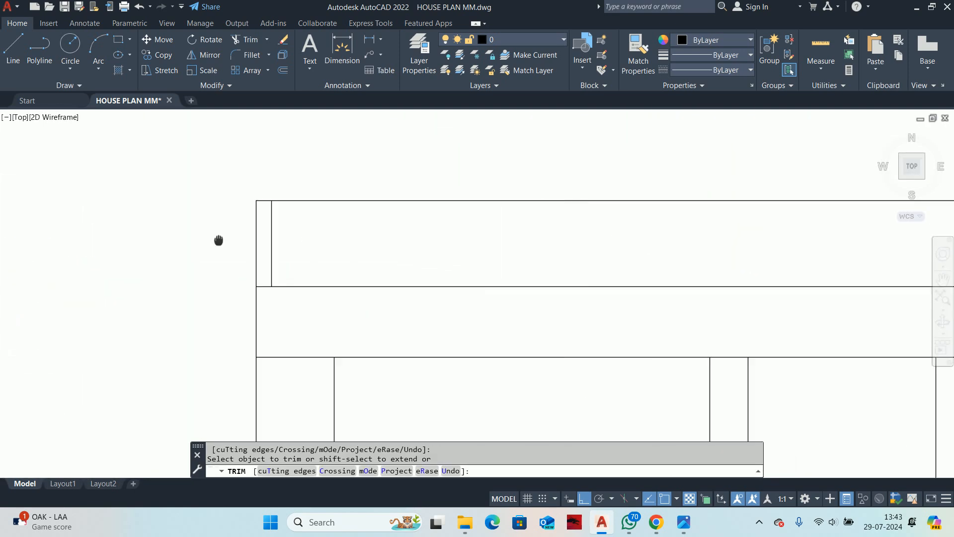
{"action": "scroll", "coordinate": [241, 235], "scroll_direction": "down", "scroll_amount": 2}
{"action": "middle_click_drag", "start_coordinate": [279, 359], "coordinate": [309, 228]}
{"action": "scroll", "coordinate": [698, 296], "scroll_direction": "up", "scroll_amount": 2}
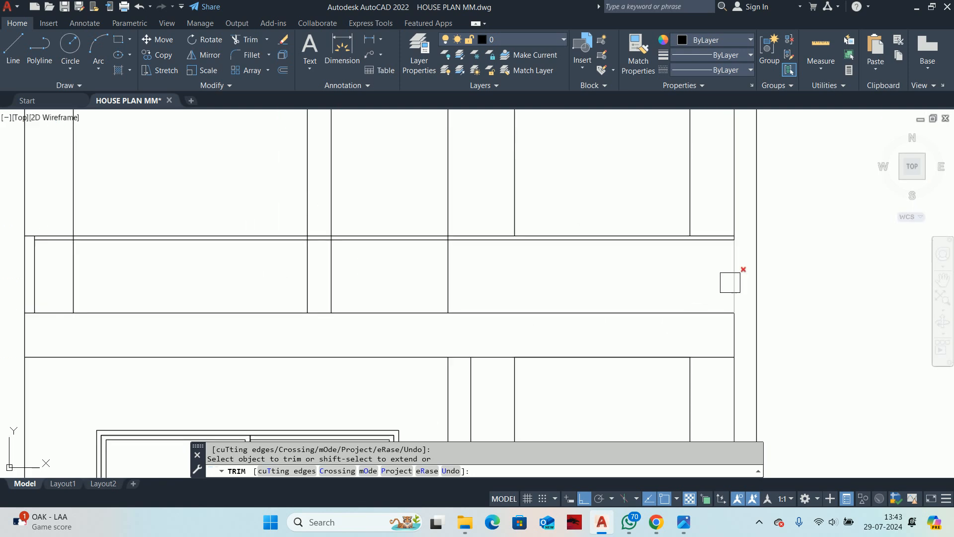
{"action": "scroll", "coordinate": [705, 287], "scroll_direction": "down", "scroll_amount": 2}
{"action": "key", "text": "Escape"}
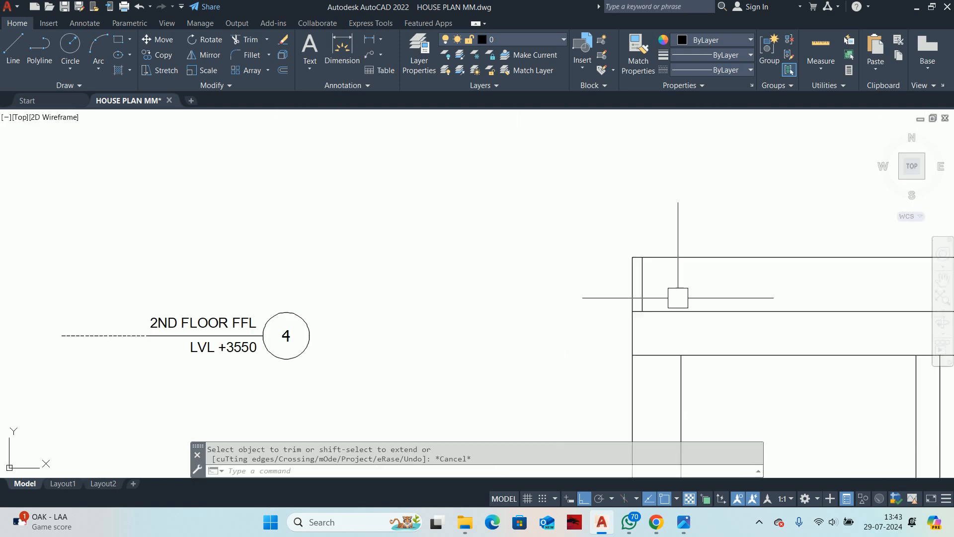
Step: Offset the upper balcony's right edge line inward by 100 mm
{"action": "scroll", "coordinate": [677, 296], "scroll_direction": "down", "scroll_amount": 4}
{"action": "scroll", "coordinate": [613, 272], "scroll_direction": "up", "scroll_amount": 5}
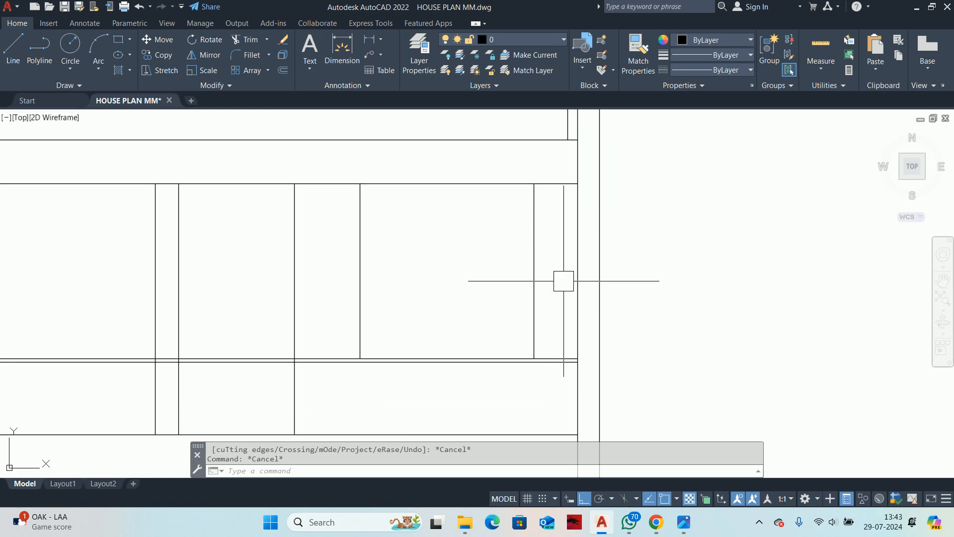
{"action": "type", "text": "o"}
{"action": "key", "text": "Return"}
{"action": "type", "text": "100"}
{"action": "key", "text": "Return"}
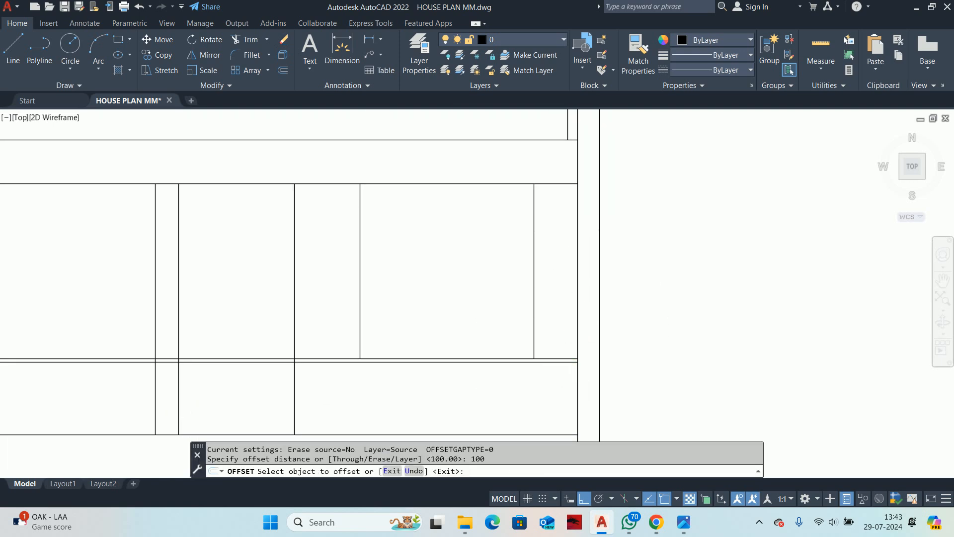
{"action": "middle_click_drag", "start_coordinate": [572, 323], "coordinate": [615, 216]}
{"action": "left_click", "coordinate": [611, 236]}
{"action": "left_click", "coordinate": [560, 252]}
{"action": "key", "text": "Return"}
{"action": "scroll", "coordinate": [576, 294], "scroll_direction": "up", "scroll_amount": 2}
{"action": "key", "text": "Escape"}
{"action": "key", "text": "Escape"}
{"action": "key", "text": "Escape"}
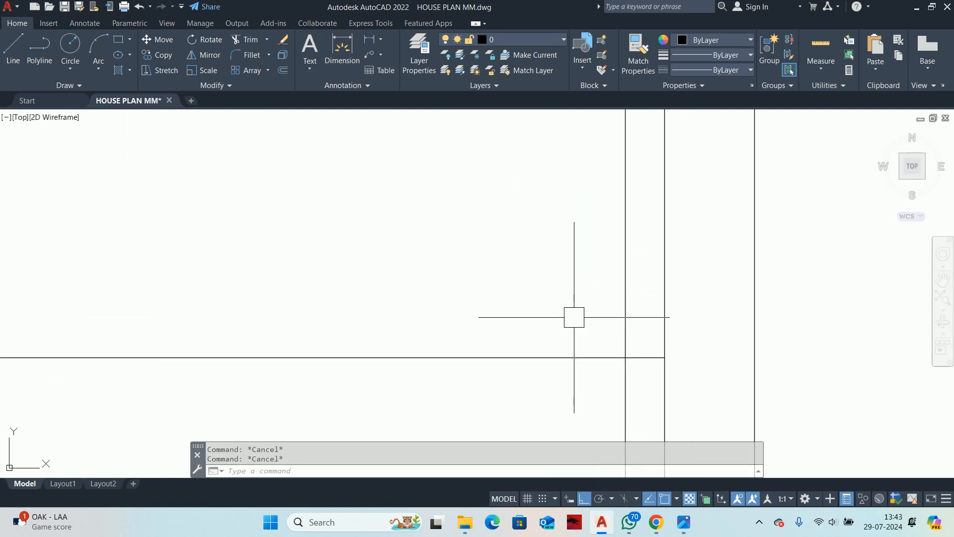
Step: Trim the offset line above and below the upper balcony's railing band
{"action": "type", "text": "tr"}
{"action": "key", "text": "Return"}
{"action": "left_click", "coordinate": [621, 421]}
{"action": "middle_click_drag", "start_coordinate": [564, 245], "coordinate": [565, 484]}
{"action": "left_click", "coordinate": [628, 235]}
{"action": "scroll", "coordinate": [636, 266], "scroll_direction": "down", "scroll_amount": 4}
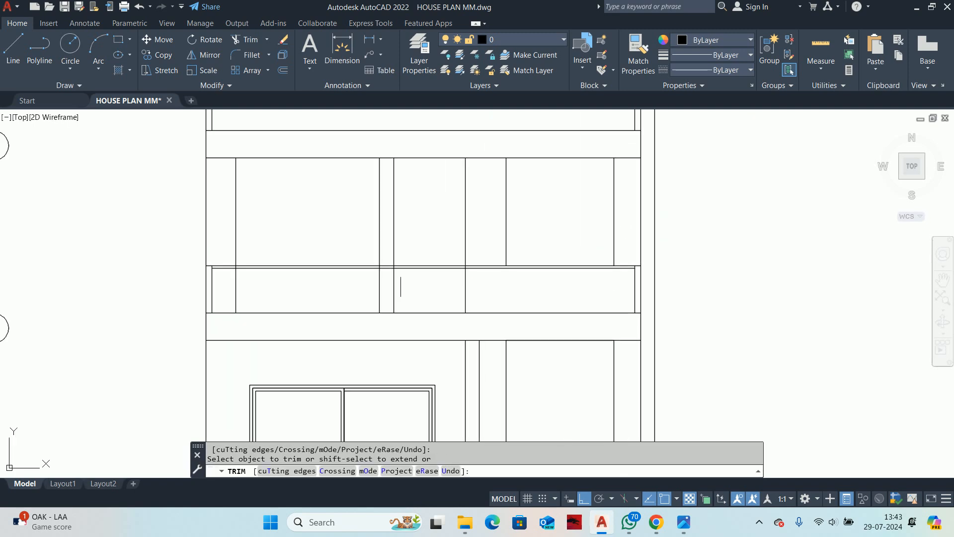
{"action": "scroll", "coordinate": [212, 274], "scroll_direction": "up", "scroll_amount": 2}
{"action": "scroll", "coordinate": [235, 284], "scroll_direction": "down", "scroll_amount": 2}
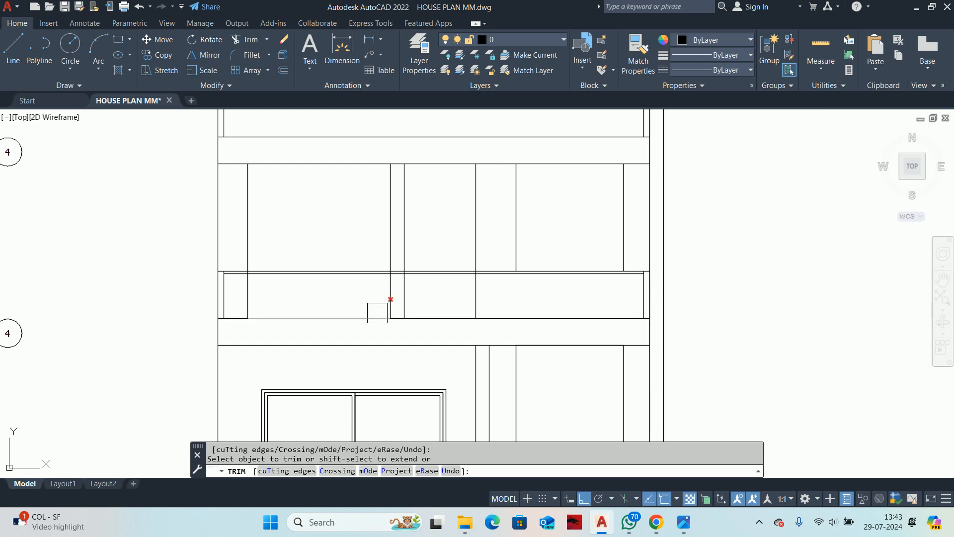
{"action": "key", "text": "Escape"}
{"action": "key", "text": "Escape"}
{"action": "key", "text": "Escape"}
{"action": "middle_click_drag", "start_coordinate": [273, 309], "coordinate": [398, 247]}
{"action": "middle_click_drag", "start_coordinate": [651, 217], "coordinate": [616, 240]}
{"action": "scroll", "coordinate": [439, 314], "scroll_direction": "down", "scroll_amount": 1}
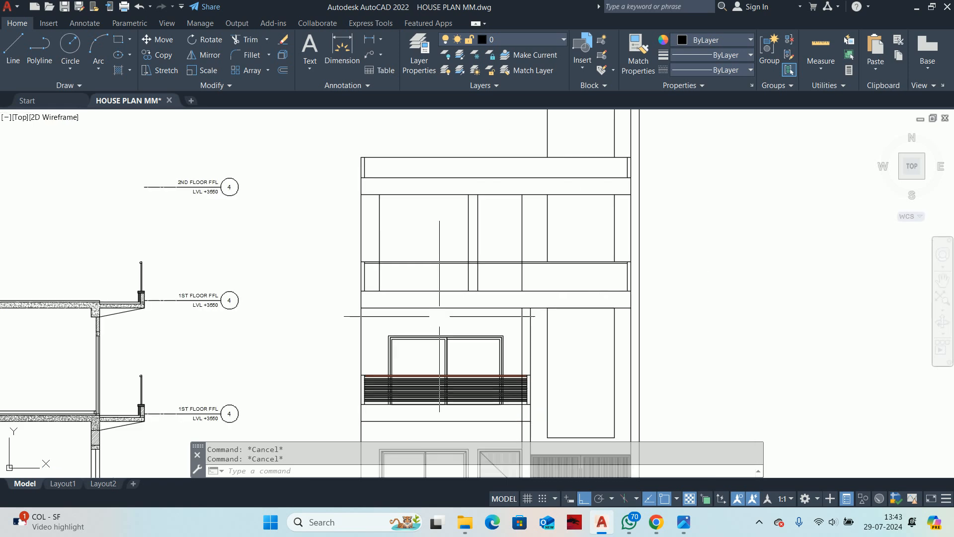
{"action": "middle_click_drag", "start_coordinate": [417, 401], "coordinate": [458, 317]}
{"action": "scroll", "coordinate": [426, 309], "scroll_direction": "up", "scroll_amount": 2}
{"action": "scroll", "coordinate": [398, 296], "scroll_direction": "up", "scroll_amount": 3}
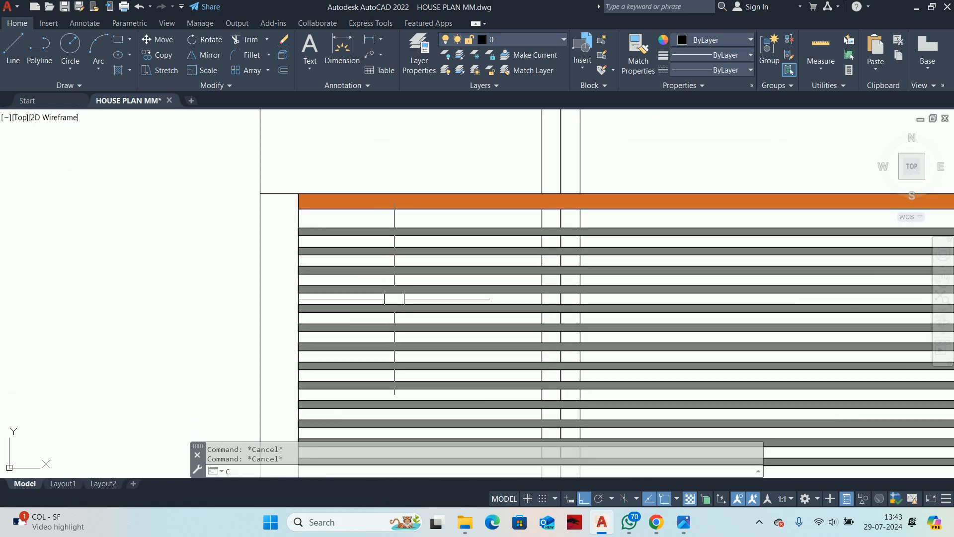
{"action": "type", "text": "o"}
{"action": "key", "text": "Return"}
{"action": "scroll", "coordinate": [353, 293], "scroll_direction": "up", "scroll_amount": 2}
{"action": "left_click", "coordinate": [335, 189]}
{"action": "scroll", "coordinate": [337, 187], "scroll_direction": "up", "scroll_amount": 1}
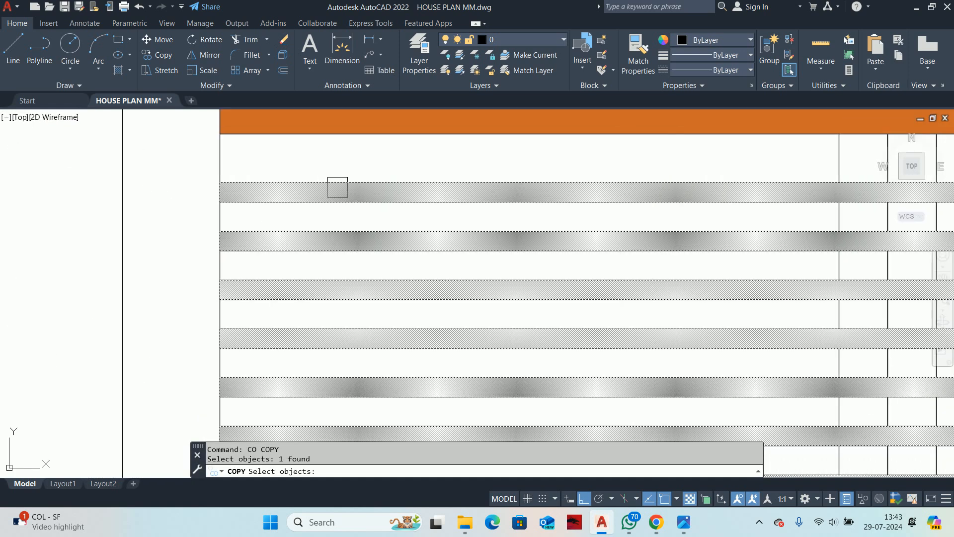
{"action": "scroll", "coordinate": [337, 187], "scroll_direction": "up", "scroll_amount": 1}
{"action": "key", "text": "Escape"}
Step: Copy the lower balcony's slat array to the empty space beside the elevation's right side
{"action": "key", "text": "Return"}
{"action": "left_click", "coordinate": [324, 215]}
{"action": "key", "text": "Return"}
{"action": "scroll", "coordinate": [325, 216], "scroll_direction": "down", "scroll_amount": 2}
{"action": "left_click", "coordinate": [287, 217]}
{"action": "scroll", "coordinate": [673, 222], "scroll_direction": "down", "scroll_amount": 1}
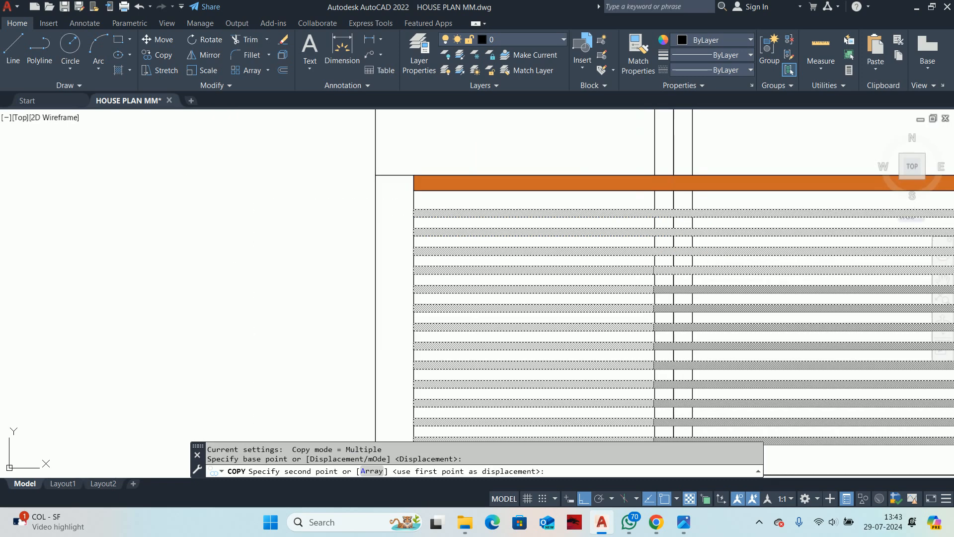
{"action": "scroll", "coordinate": [673, 222], "scroll_direction": "down", "scroll_amount": 2}
{"action": "middle_click_drag", "start_coordinate": [894, 223], "coordinate": [59, 234]}
{"action": "scroll", "coordinate": [422, 260], "scroll_direction": "down", "scroll_amount": 8}
{"action": "left_click", "coordinate": [621, 267]}
{"action": "key", "text": "Escape"}
{"action": "key", "text": "Escape"}
{"action": "scroll", "coordinate": [636, 268], "scroll_direction": "up", "scroll_amount": 7}
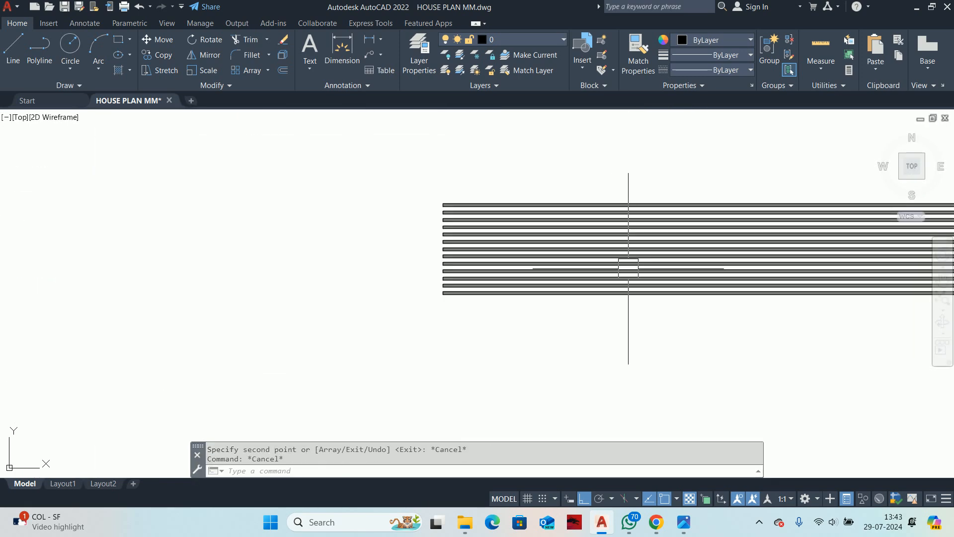
Step: Try to stretch the right end of the copied slat array horizontally outward
{"action": "left_click", "coordinate": [628, 267]}
{"action": "key", "text": "Escape"}
{"action": "scroll", "coordinate": [523, 293], "scroll_direction": "down", "scroll_amount": 6}
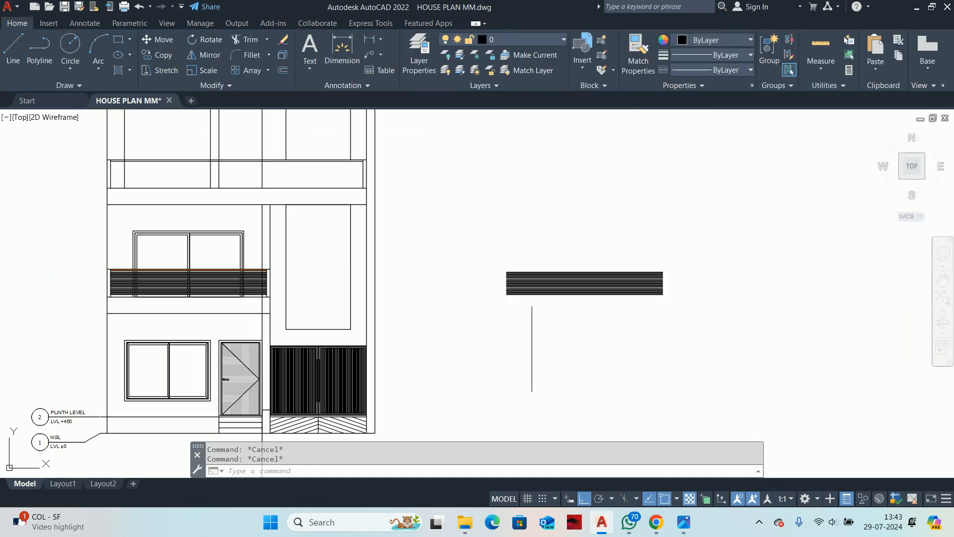
{"action": "key", "text": "Return"}
{"action": "left_click", "coordinate": [705, 340]}
{"action": "left_click", "coordinate": [626, 255]}
{"action": "key", "text": "Return"}
{"action": "left_click", "coordinate": [590, 224]}
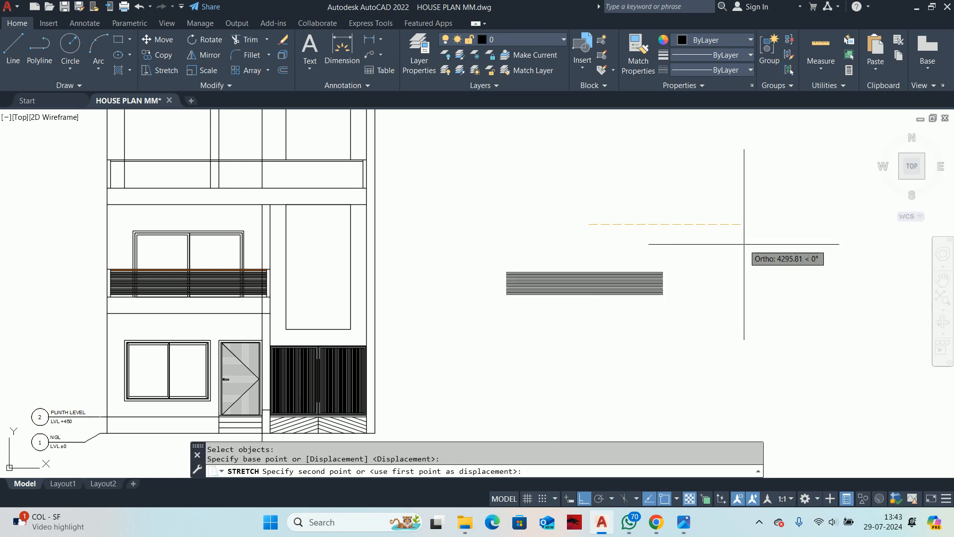
{"action": "left_click", "coordinate": [744, 244]}
{"action": "key", "text": "Escape"}
Step: Explode the copied slat array into separate slats
{"action": "left_click", "coordinate": [609, 288]}
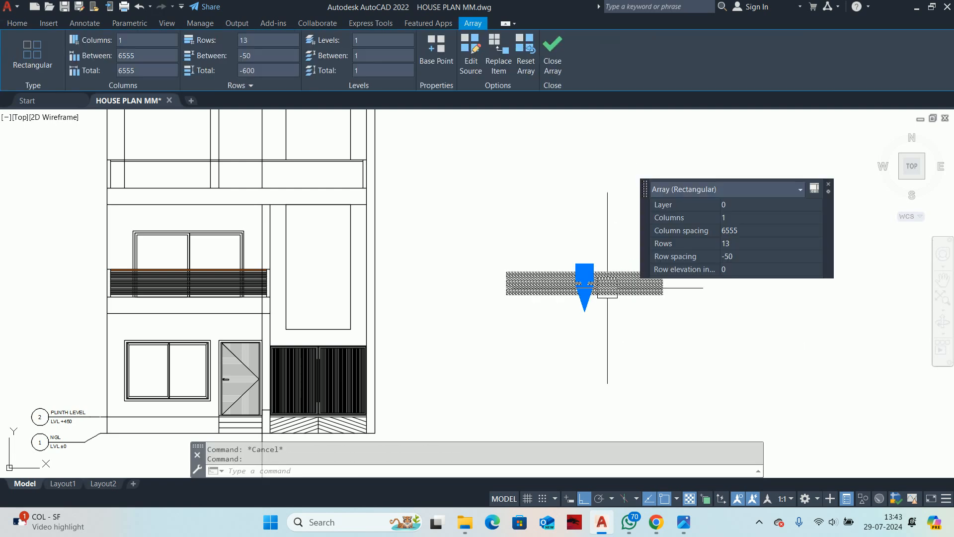
{"action": "type", "text": "x"}
{"action": "key", "text": "Return"}
{"action": "key", "text": "Escape"}
Step: Delete all slats of the exploded copy except the topmost one
{"action": "scroll", "coordinate": [544, 284], "scroll_direction": "up", "scroll_amount": 5}
{"action": "left_click", "coordinate": [498, 326]}
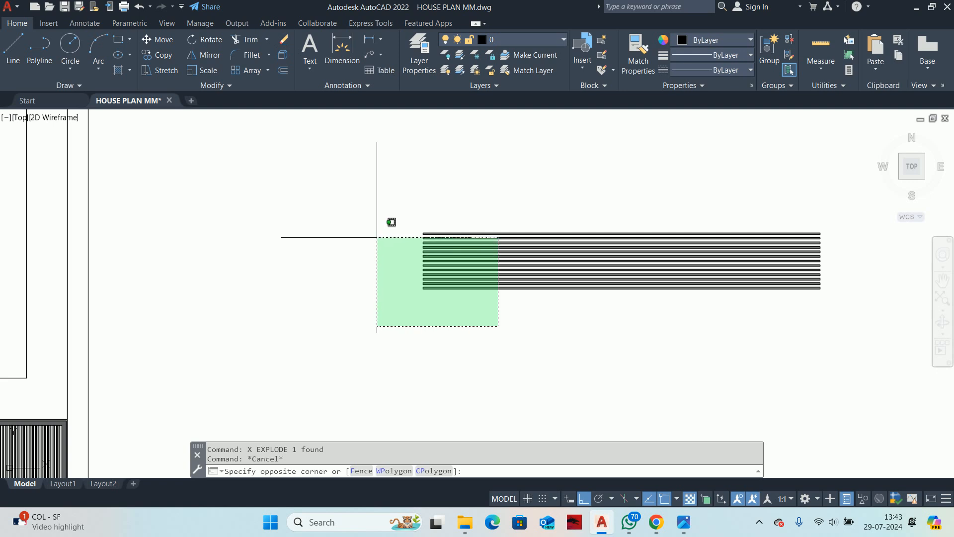
{"action": "left_click", "coordinate": [376, 237]}
{"action": "key", "text": "Delete"}
Step: Move the remaining slat by its upper-left corner to the left end of the upper balcony's railing band, against the inner line
{"action": "middle_click_drag", "start_coordinate": [592, 260], "coordinate": [646, 275]}
{"action": "type", "text": "m"}
{"action": "key", "text": "Return"}
{"action": "left_click", "coordinate": [578, 302]}
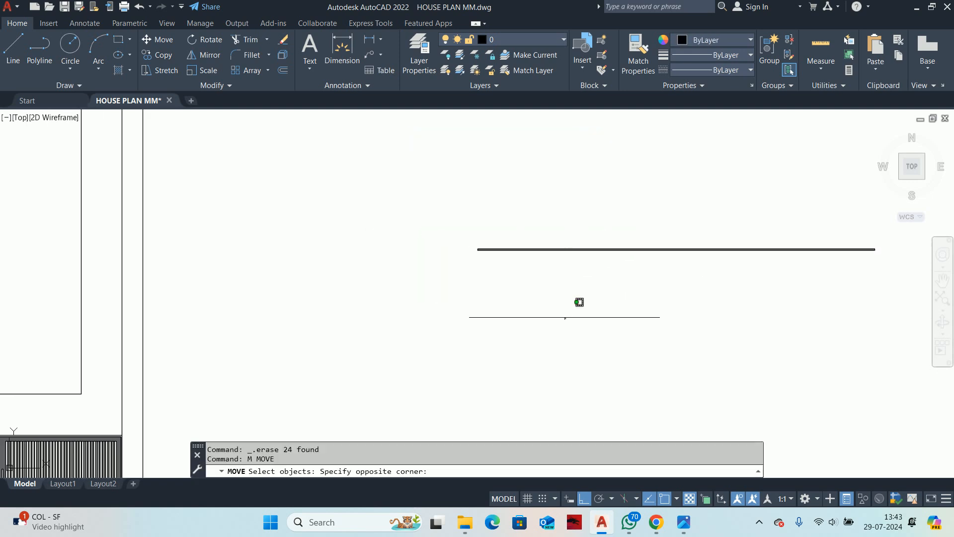
{"action": "left_click", "coordinate": [439, 224]}
{"action": "scroll", "coordinate": [439, 223], "scroll_direction": "up", "scroll_amount": 3}
{"action": "key", "text": "Return"}
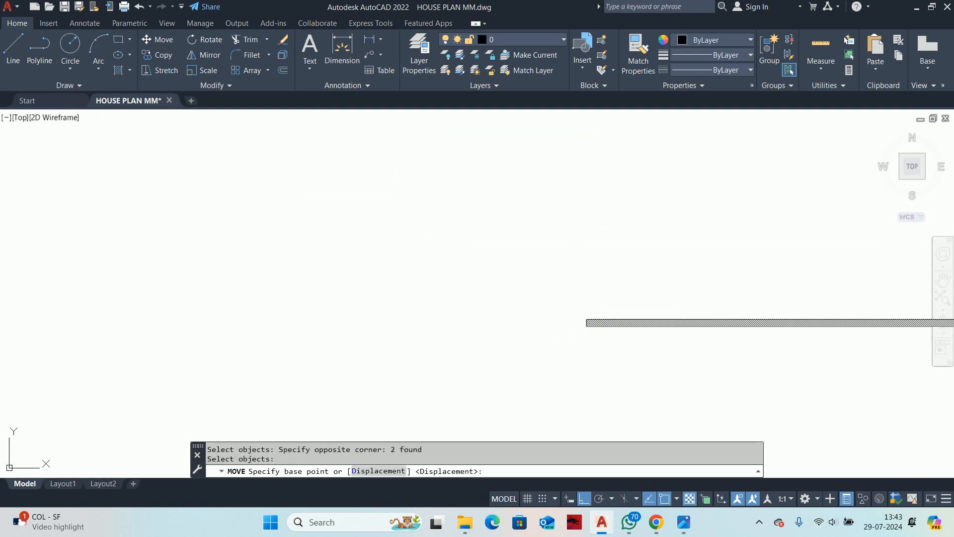
{"action": "left_click", "coordinate": [585, 319]}
{"action": "scroll", "coordinate": [450, 238], "scroll_direction": "down", "scroll_amount": 3}
{"action": "middle_click_drag", "start_coordinate": [276, 210], "coordinate": [706, 309]}
{"action": "scroll", "coordinate": [706, 308], "scroll_direction": "down", "scroll_amount": 2}
{"action": "scroll", "coordinate": [475, 288], "scroll_direction": "up", "scroll_amount": 5}
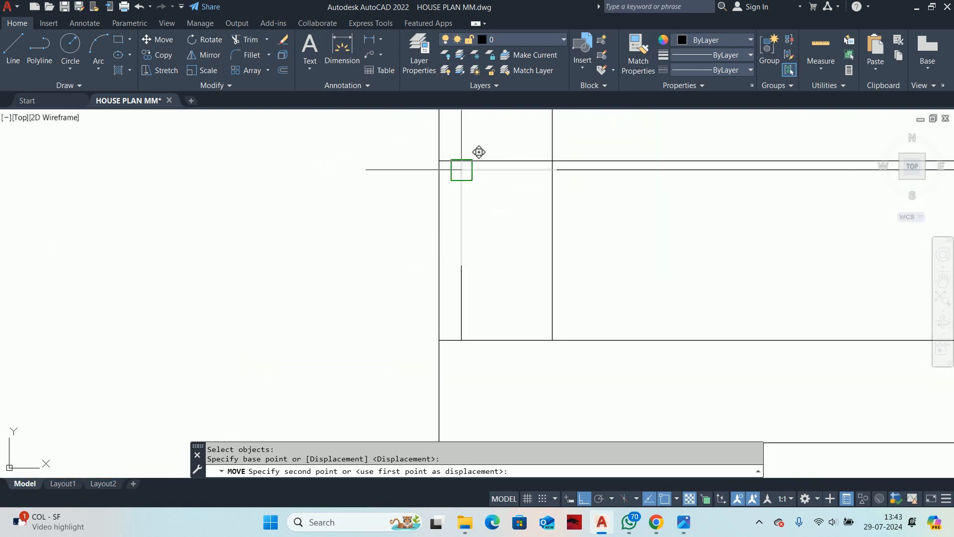
{"action": "key", "text": "Escape"}
Step: Move the slat 50 mm straight down inside the upper balcony's railing band
{"action": "middle_click_drag", "start_coordinate": [607, 219], "coordinate": [402, 266]}
{"action": "type", "text": "m"}
{"action": "scroll", "coordinate": [412, 238], "scroll_direction": "up", "scroll_amount": 4}
{"action": "key", "text": "Return"}
{"action": "left_click", "coordinate": [471, 241]}
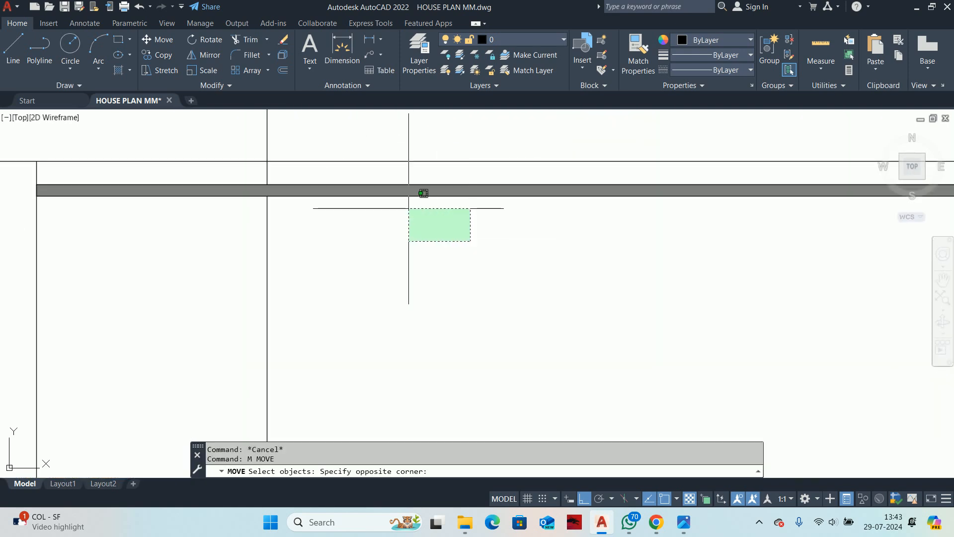
{"action": "left_click", "coordinate": [408, 208]}
{"action": "key", "text": "Return"}
{"action": "left_click", "coordinate": [402, 235]}
{"action": "type", "text": "5"}
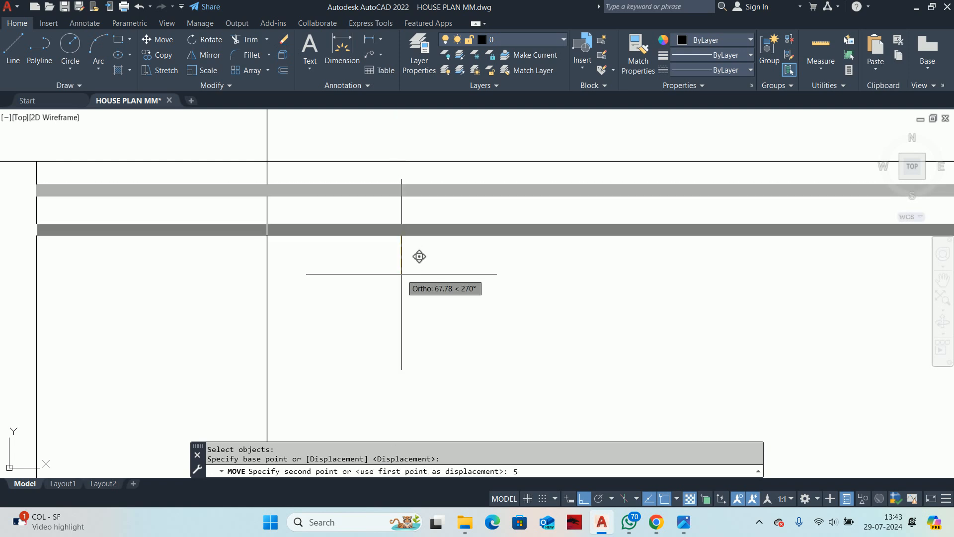
{"action": "type", "text": "0"}
{"action": "key", "text": "Return"}
{"action": "scroll", "coordinate": [412, 266], "scroll_direction": "down", "scroll_amount": 6}
{"action": "middle_click_drag", "start_coordinate": [790, 293], "coordinate": [388, 296]}
{"action": "key", "text": "Escape"}
{"action": "key", "text": "Escape"}
Step: Stretch the slat's right end horizontally to the right post of the upper balcony railing
{"action": "scroll", "coordinate": [564, 269], "scroll_direction": "up", "scroll_amount": 4}
{"action": "middle_click_drag", "start_coordinate": [511, 264], "coordinate": [499, 302]}
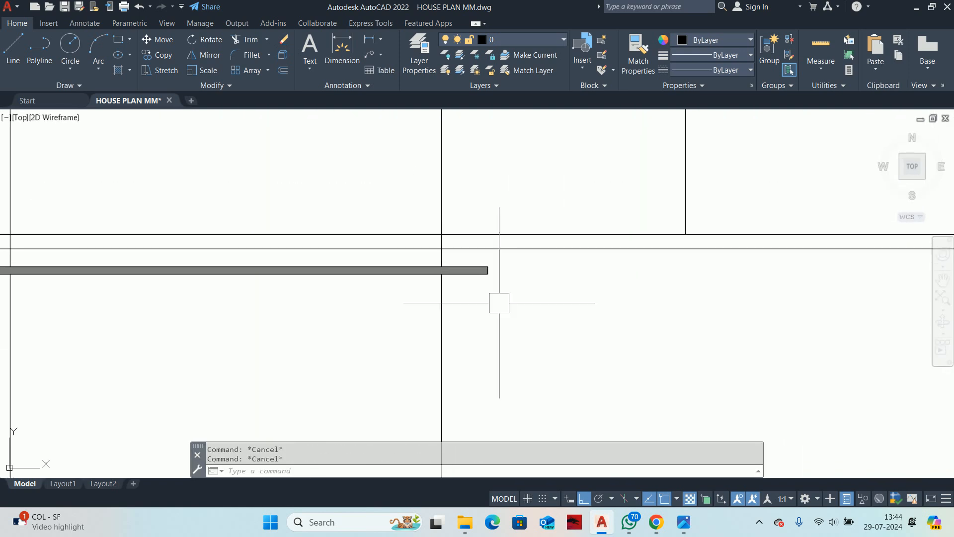
{"action": "type", "text": "s"}
{"action": "key", "text": "Return"}
{"action": "left_click", "coordinate": [570, 244]}
{"action": "left_click", "coordinate": [477, 283]}
{"action": "key", "text": "Return"}
{"action": "left_click", "coordinate": [477, 255]}
{"action": "middle_click_drag", "start_coordinate": [562, 260], "coordinate": [154, 260]}
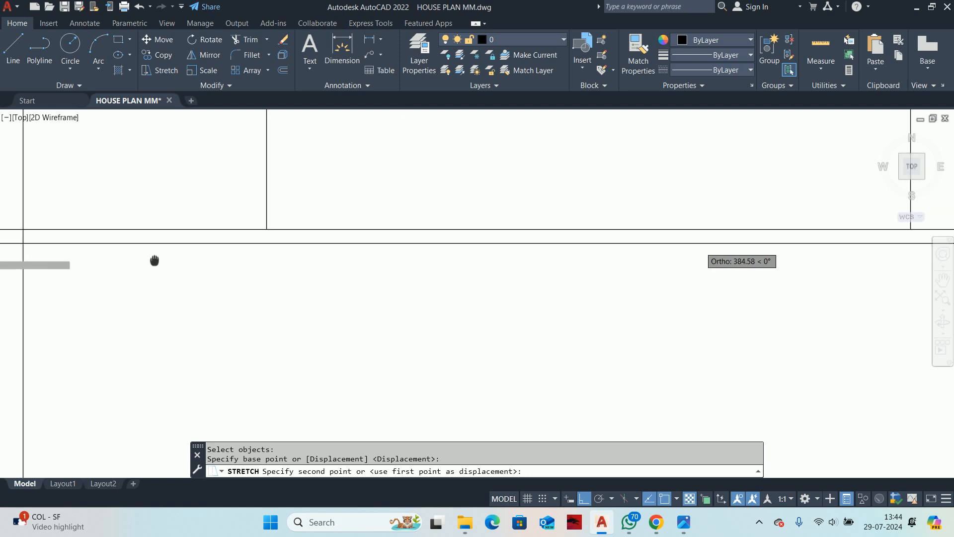
{"action": "scroll", "coordinate": [241, 275], "scroll_direction": "down", "scroll_amount": 3}
{"action": "scroll", "coordinate": [463, 272], "scroll_direction": "up", "scroll_amount": 2}
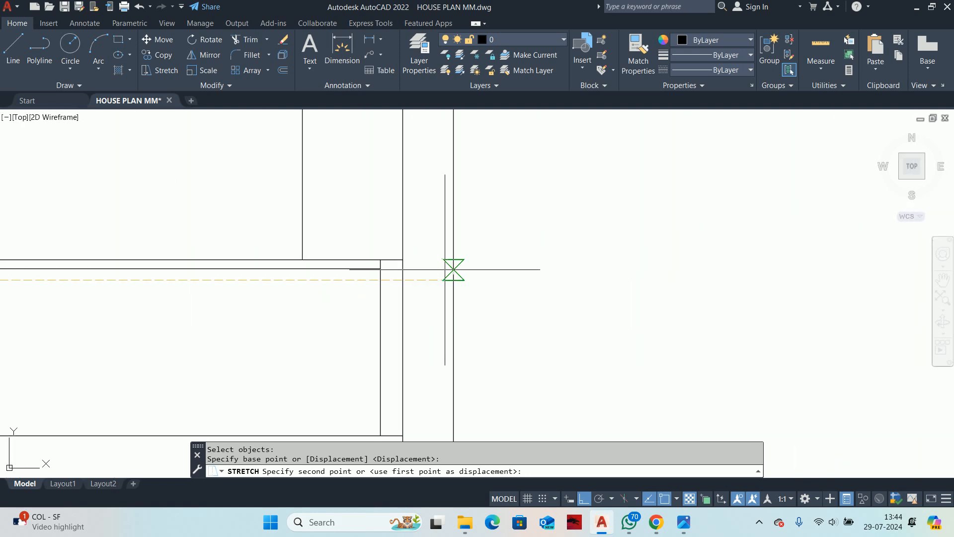
{"action": "left_click", "coordinate": [380, 280]}
{"action": "key", "text": "Escape"}
{"action": "scroll", "coordinate": [450, 297], "scroll_direction": "down", "scroll_amount": 3}
{"action": "key", "text": "Escape"}
Step: Create a rectangular array from the upper balcony's slat and its hatch
{"action": "middle_click_drag", "start_coordinate": [220, 302], "coordinate": [731, 292]}
{"action": "scroll", "coordinate": [609, 293], "scroll_direction": "up", "scroll_amount": 3}
{"action": "middle_click_drag", "start_coordinate": [604, 289], "coordinate": [442, 301]}
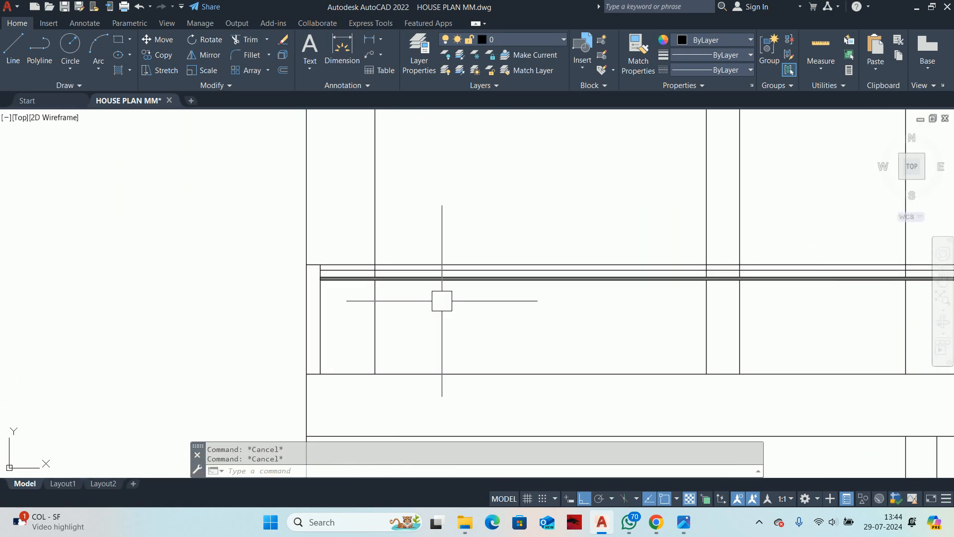
{"action": "type", "text": "ar"}
{"action": "key", "text": "Return"}
{"action": "scroll", "coordinate": [438, 276], "scroll_direction": "up", "scroll_amount": 4}
{"action": "left_click", "coordinate": [418, 225]}
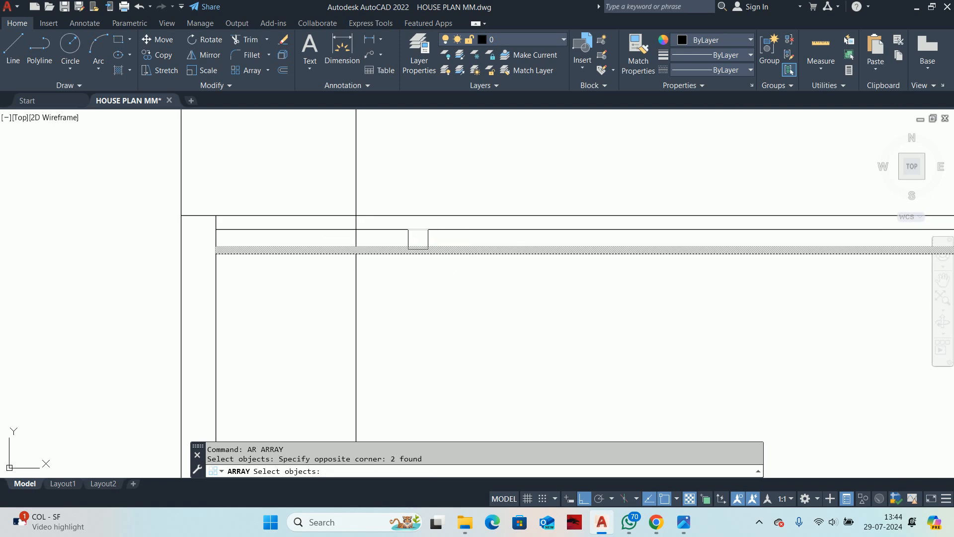
{"action": "key", "text": "Return"}
{"action": "scroll", "coordinate": [457, 265], "scroll_direction": "down", "scroll_amount": 4}
{"action": "middle_click_drag", "start_coordinate": [517, 277], "coordinate": [348, 286]}
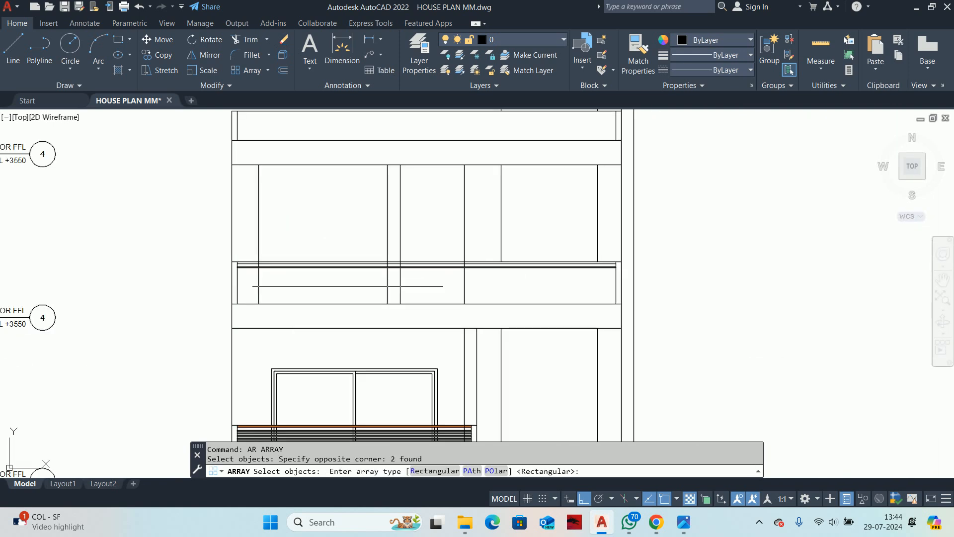
{"action": "left_click", "coordinate": [418, 471]}
Step: Reduce the slat array to a single column
{"action": "scroll", "coordinate": [623, 301], "scroll_direction": "down", "scroll_amount": 5}
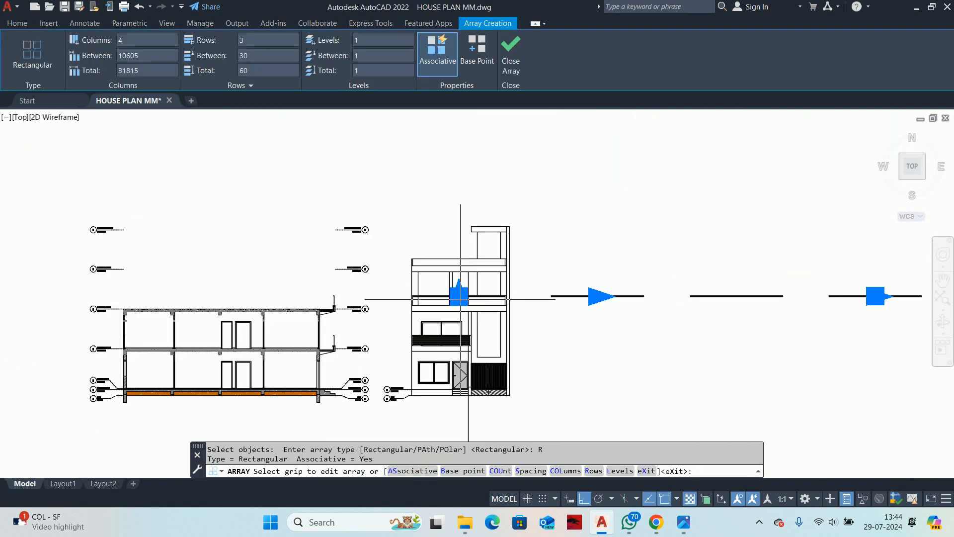
{"action": "scroll", "coordinate": [623, 300], "scroll_direction": "up", "scroll_amount": 5}
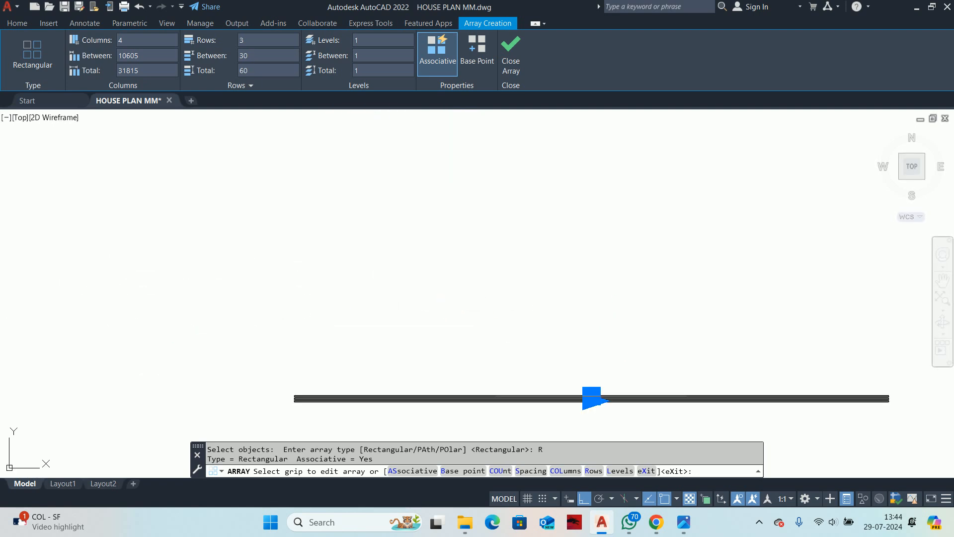
{"action": "left_click", "coordinate": [597, 400]}
{"action": "scroll", "coordinate": [275, 351], "scroll_direction": "down", "scroll_amount": 4}
{"action": "middle_click_drag", "start_coordinate": [275, 351], "coordinate": [895, 181]}
{"action": "scroll", "coordinate": [526, 217], "scroll_direction": "down", "scroll_amount": 4}
{"action": "middle_click_drag", "start_coordinate": [405, 236], "coordinate": [692, 212]}
{"action": "scroll", "coordinate": [428, 217], "scroll_direction": "up", "scroll_amount": 5}
{"action": "left_click", "coordinate": [391, 194]}
{"action": "scroll", "coordinate": [391, 193], "scroll_direction": "down", "scroll_amount": 1}
{"action": "scroll", "coordinate": [509, 189], "scroll_direction": "up", "scroll_amount": 4}
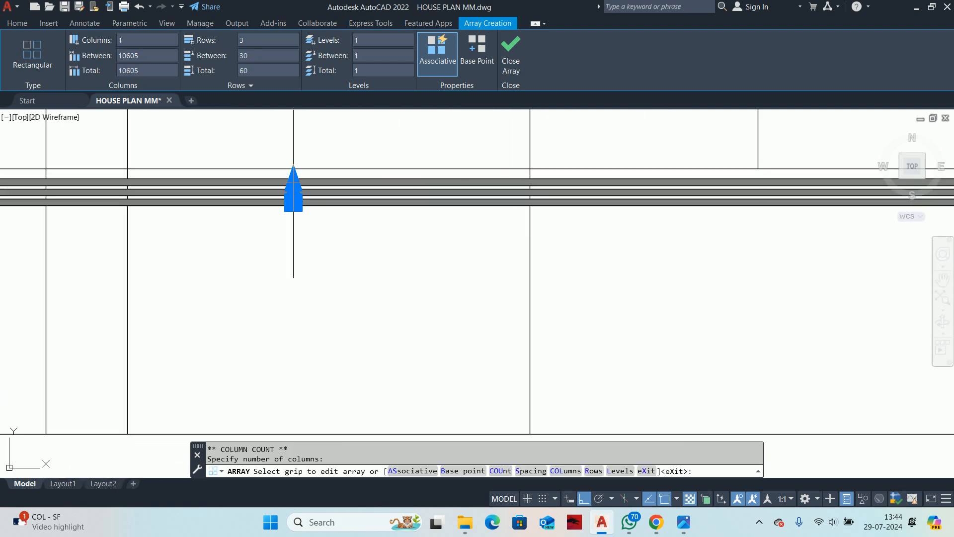
Step: Extend the slat array downward to 20 rows within the railing band
{"action": "left_click", "coordinate": [293, 182]}
{"action": "scroll", "coordinate": [294, 303], "scroll_direction": "down", "scroll_amount": 1}
{"action": "middle_click_drag", "start_coordinate": [294, 388], "coordinate": [335, 229]}
{"action": "left_click", "coordinate": [335, 207]}
{"action": "scroll", "coordinate": [271, 183], "scroll_direction": "down", "scroll_amount": 1}
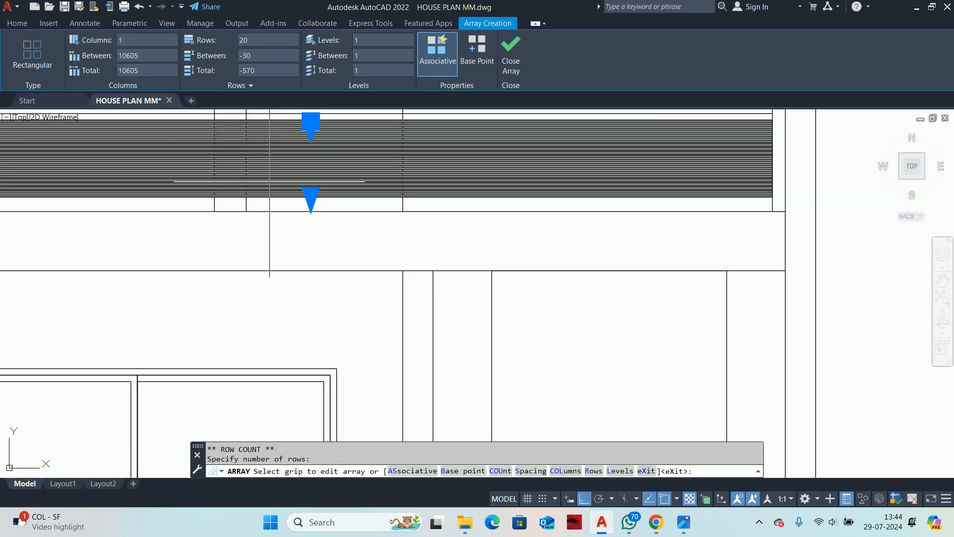
Step: Set the slat array's row spacing to -40
{"action": "middle_click_drag", "start_coordinate": [269, 181], "coordinate": [369, 248]}
{"action": "left_click", "coordinate": [267, 64]}
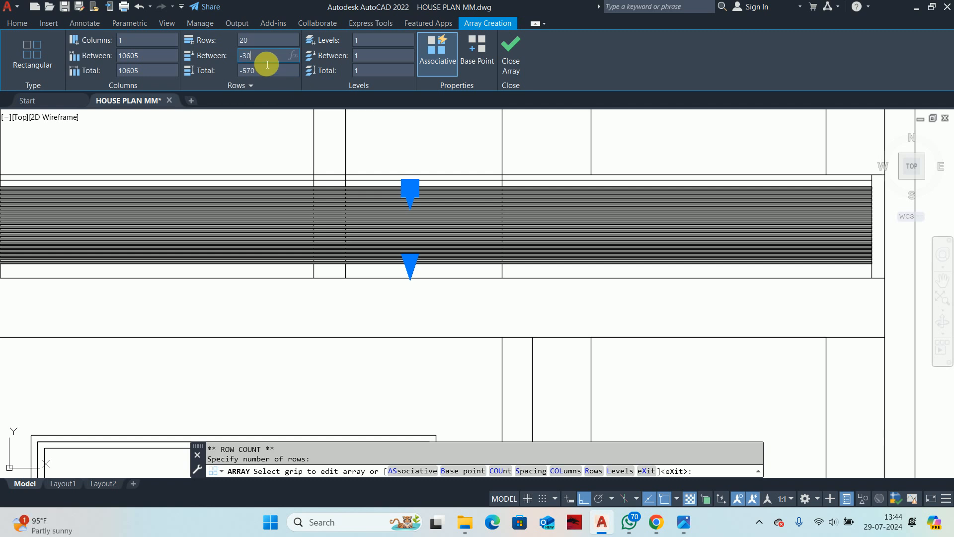
{"action": "type", "text": "-4"}
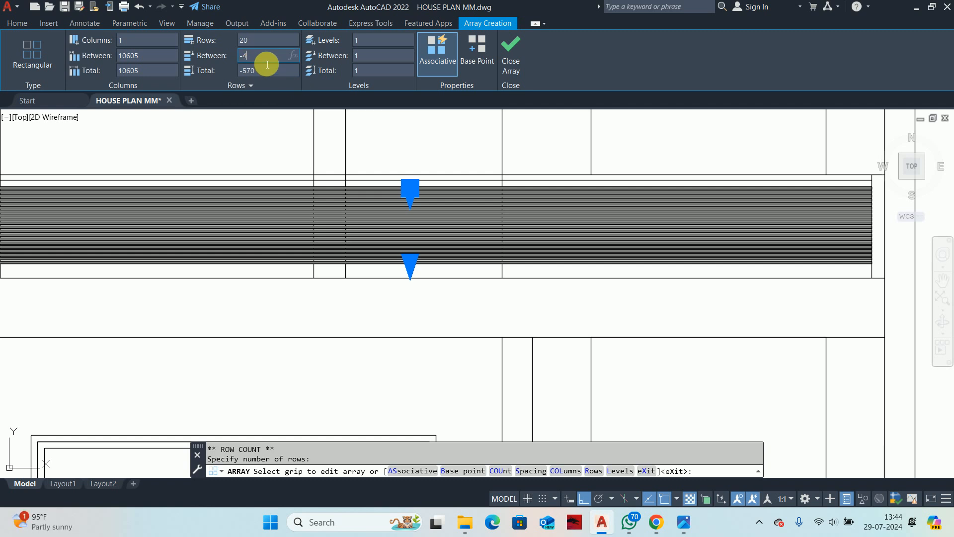
{"action": "type", "text": "0"}
{"action": "key", "text": "Return"}
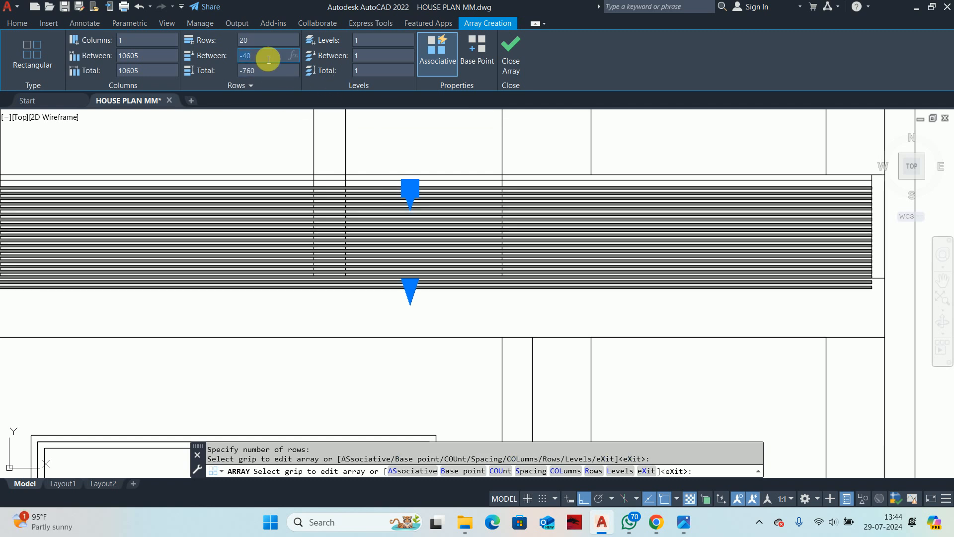
Step: Set the slat array's row spacing to -50 and reduce it to 14 rows ending above the balcony slab
{"action": "left_click", "coordinate": [269, 60]}
{"action": "type", "text": "-50"}
{"action": "key", "text": "Return"}
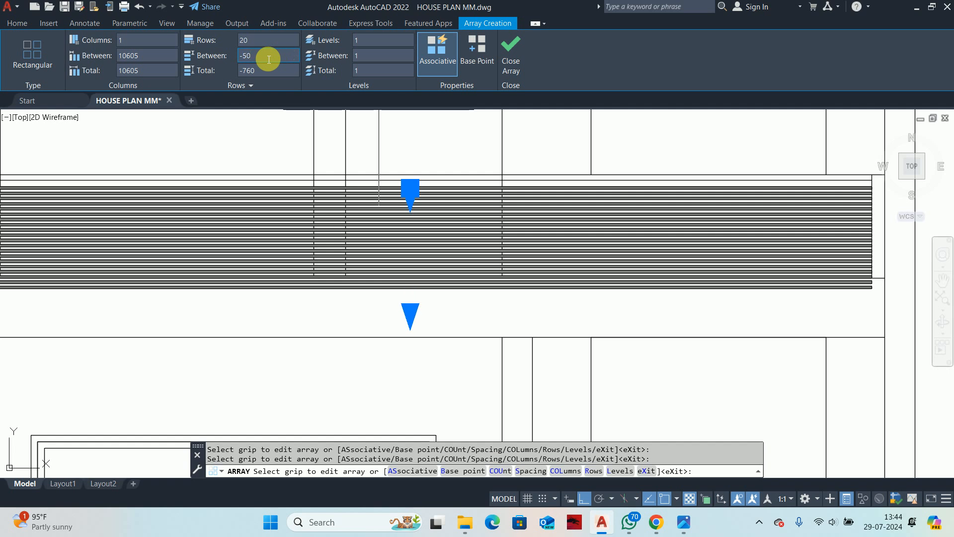
{"action": "scroll", "coordinate": [408, 294], "scroll_direction": "up", "scroll_amount": 1}
{"action": "left_click", "coordinate": [408, 323]}
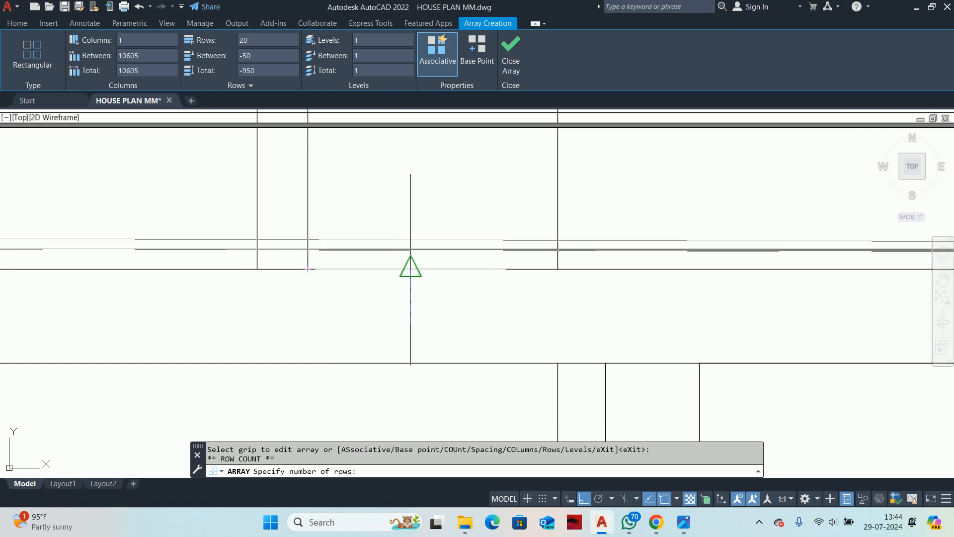
{"action": "left_click", "coordinate": [410, 269]}
{"action": "scroll", "coordinate": [410, 269], "scroll_direction": "up", "scroll_amount": 3}
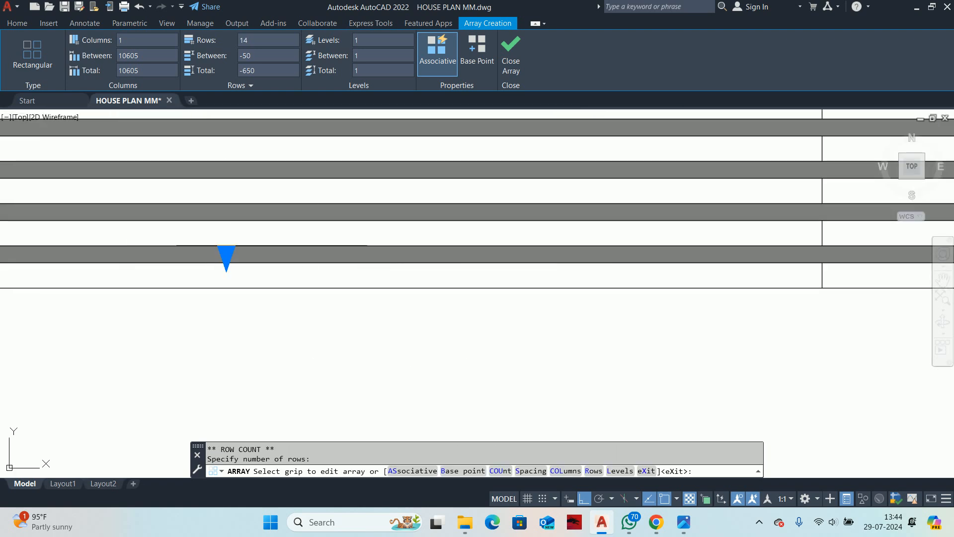
{"action": "scroll", "coordinate": [427, 228], "scroll_direction": "down", "scroll_amount": 5}
{"action": "key", "text": "Escape"}
{"action": "key", "text": "Escape"}
{"action": "scroll", "coordinate": [400, 203], "scroll_direction": "up", "scroll_amount": 4}
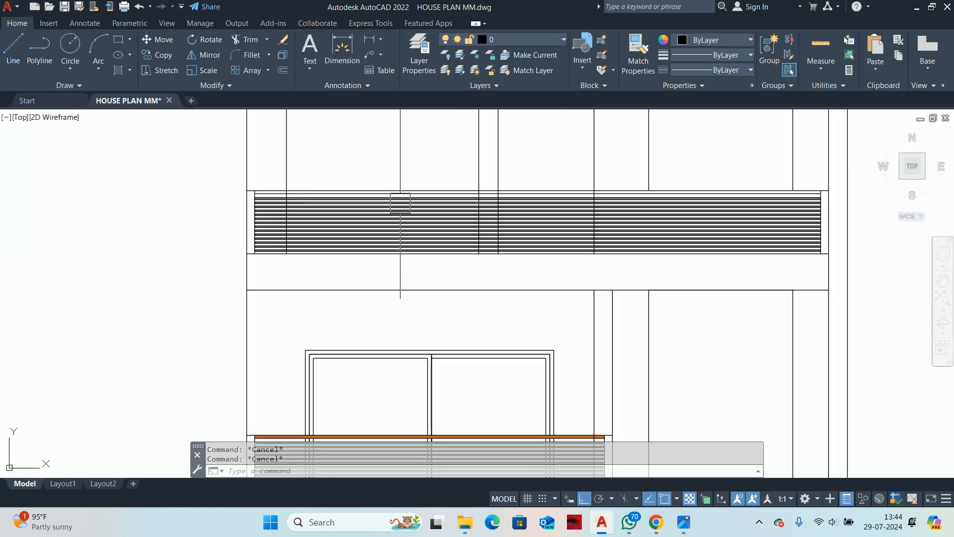
{"action": "middle_click_drag", "start_coordinate": [400, 203], "coordinate": [403, 213]}
{"action": "key", "text": "Return"}
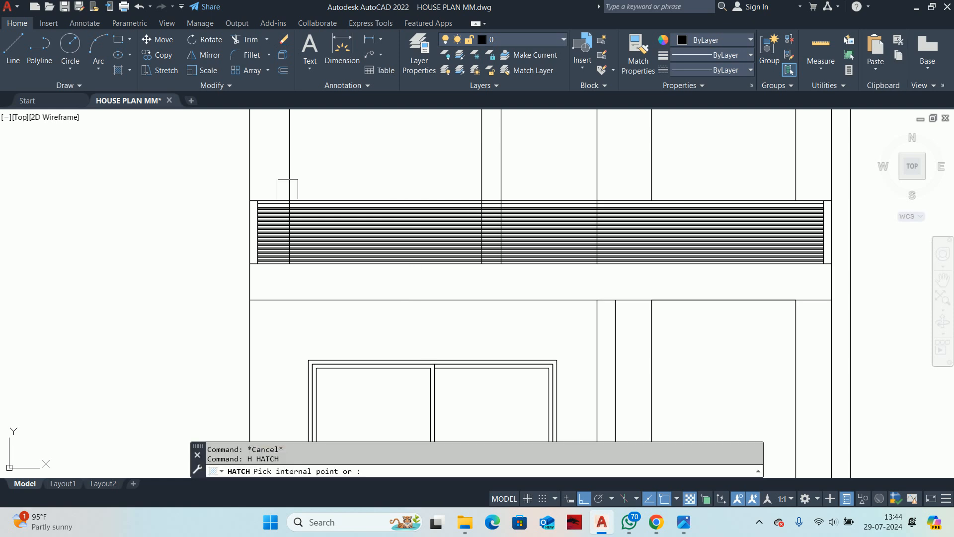
{"action": "key", "text": "Escape"}
{"action": "key", "text": "Escape"}
{"action": "key", "text": "Escape"}
Step: Trim the leftmost opening line where it crosses the handrail strip above the upper balcony's slats
{"action": "type", "text": "tr"}
{"action": "key", "text": "Return"}
{"action": "scroll", "coordinate": [274, 190], "scroll_direction": "up", "scroll_amount": 3}
{"action": "left_click", "coordinate": [328, 264]}
{"action": "scroll", "coordinate": [328, 264], "scroll_direction": "up", "scroll_amount": 4}
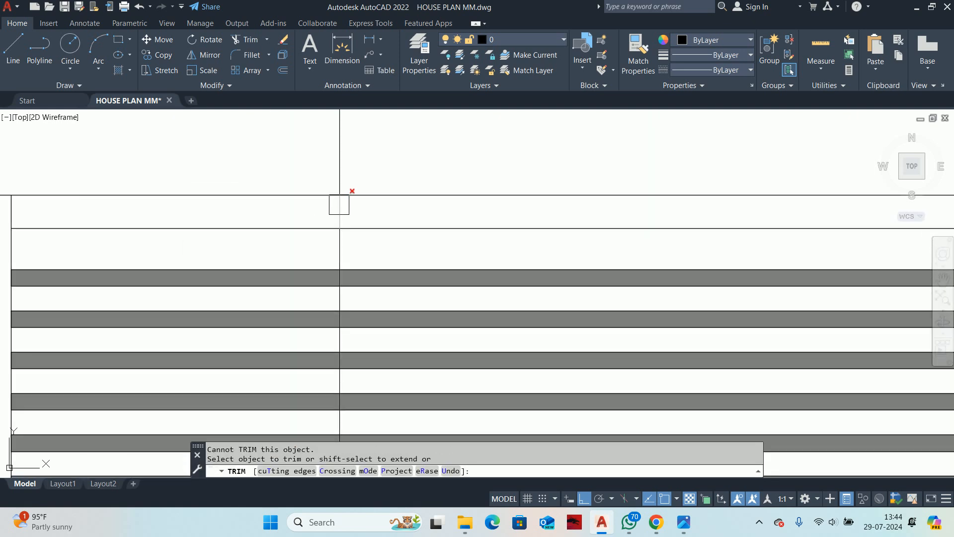
{"action": "scroll", "coordinate": [352, 215], "scroll_direction": "down", "scroll_amount": 2}
{"action": "left_click", "coordinate": [424, 245]}
Step: Trim the remaining vertical wall and opening lines crossing the upper balcony's handrail strip
{"action": "middle_click_drag", "start_coordinate": [424, 245], "coordinate": [126, 238]}
{"action": "scroll", "coordinate": [127, 239], "scroll_direction": "down", "scroll_amount": 1}
{"action": "scroll", "coordinate": [591, 234], "scroll_direction": "up", "scroll_amount": 4}
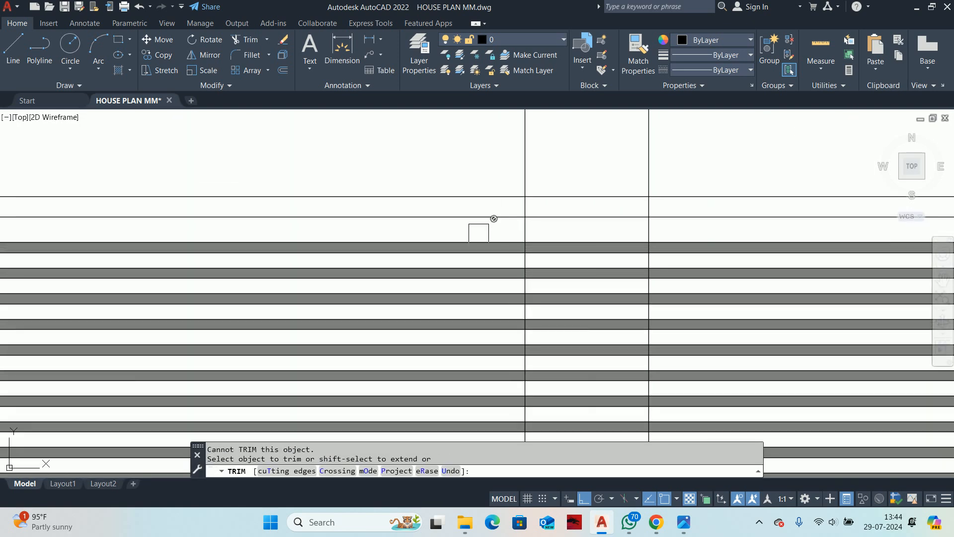
{"action": "left_click", "coordinate": [489, 163]}
{"action": "scroll", "coordinate": [775, 176], "scroll_direction": "down", "scroll_amount": 6}
{"action": "middle_click_drag", "start_coordinate": [771, 165], "coordinate": [47, 253]}
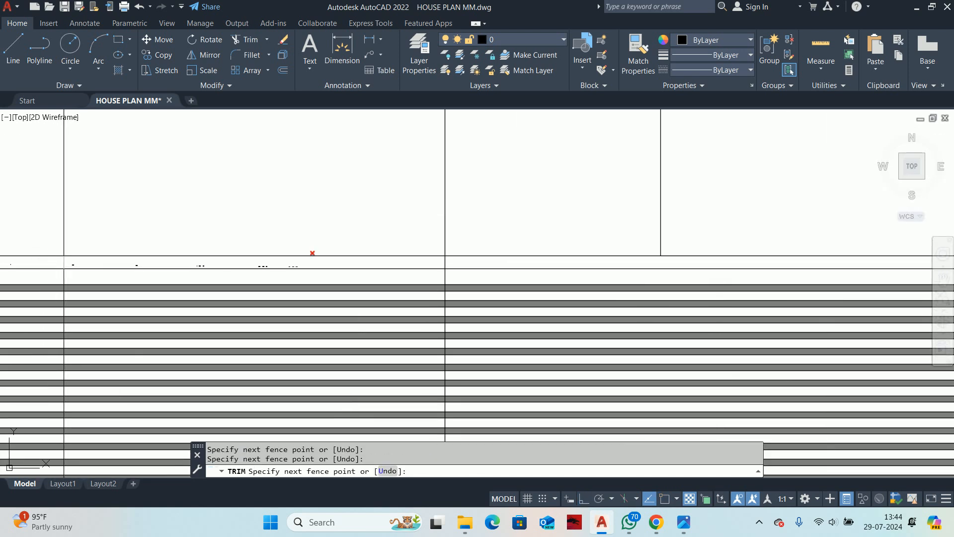
{"action": "scroll", "coordinate": [372, 274], "scroll_direction": "down", "scroll_amount": 2}
{"action": "left_click", "coordinate": [447, 268]}
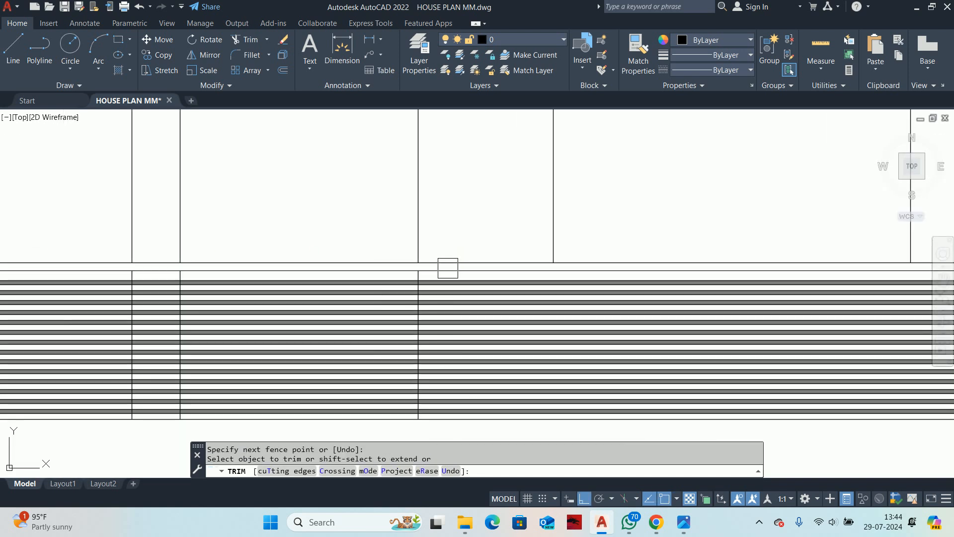
{"action": "scroll", "coordinate": [481, 277], "scroll_direction": "down", "scroll_amount": 1}
{"action": "middle_click_drag", "start_coordinate": [503, 286], "coordinate": [359, 291]}
{"action": "middle_click_drag", "start_coordinate": [483, 302], "coordinate": [848, 256]}
{"action": "key", "text": "Return"}
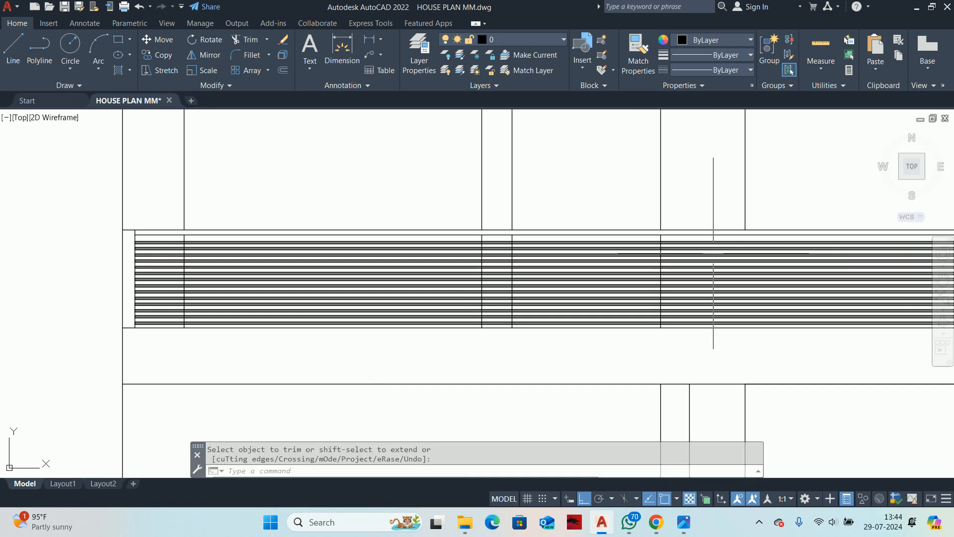
Step: Fill the upper balcony's handrail strip with a solid hatch in colour 205,105,40
{"action": "mouse_move", "coordinate": [709, 253]}
{"action": "middle_mouse_down"}
{"action": "mouse_move", "coordinate": [465, 269]}
{"action": "mouse_move", "coordinate": [474, 268]}
{"action": "middle_mouse_up"}
{"action": "key", "text": "Escape"}
{"action": "scroll", "coordinate": [475, 268], "scroll_direction": "down", "scroll_amount": 1}
{"action": "type", "text": "h"}
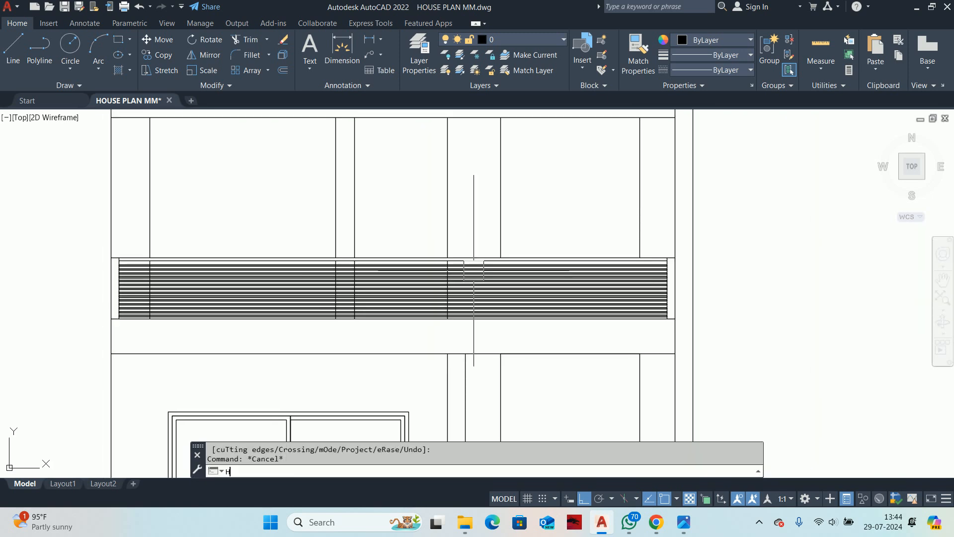
{"action": "key", "text": "Return"}
{"action": "left_click", "coordinate": [464, 256]}
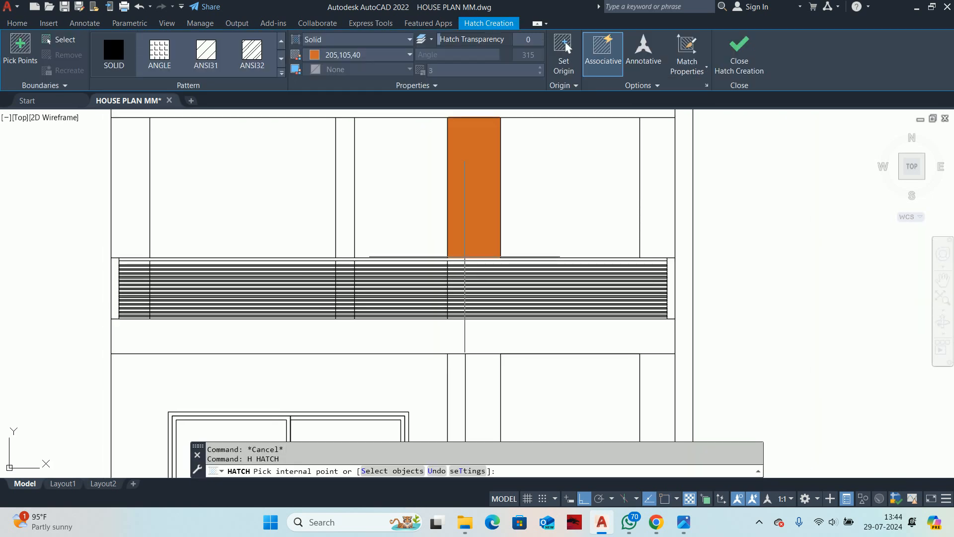
{"action": "key", "text": "Escape"}
{"action": "key", "text": "Escape"}
{"action": "key", "text": "Escape"}
{"action": "scroll", "coordinate": [483, 293], "scroll_direction": "down", "scroll_amount": 2}
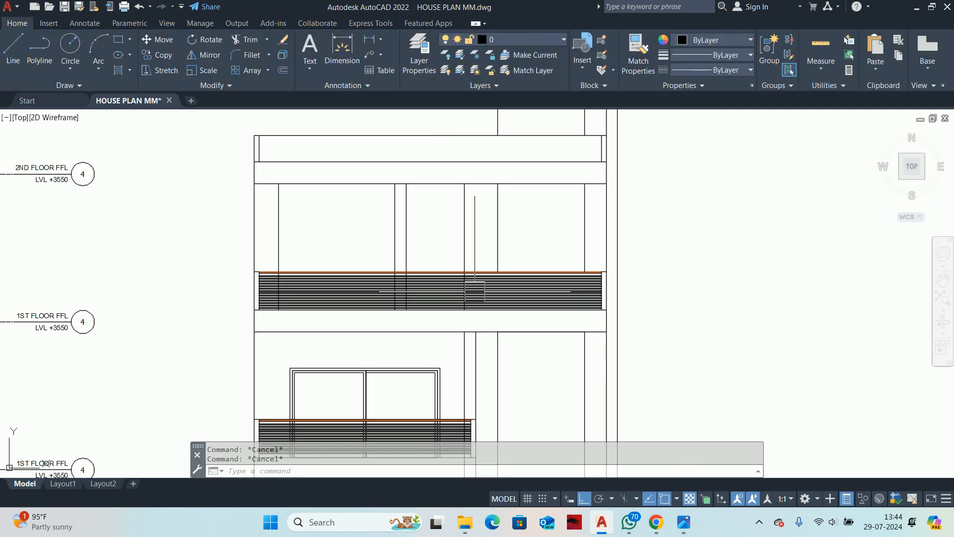
{"action": "middle_click_drag", "start_coordinate": [483, 292], "coordinate": [542, 292]}
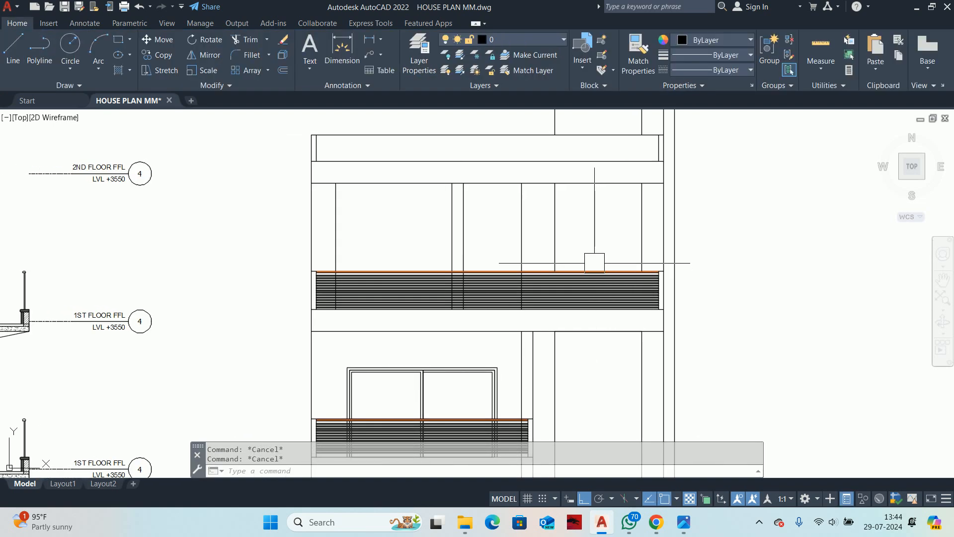
{"action": "scroll", "coordinate": [583, 266], "scroll_direction": "down", "scroll_amount": 2}
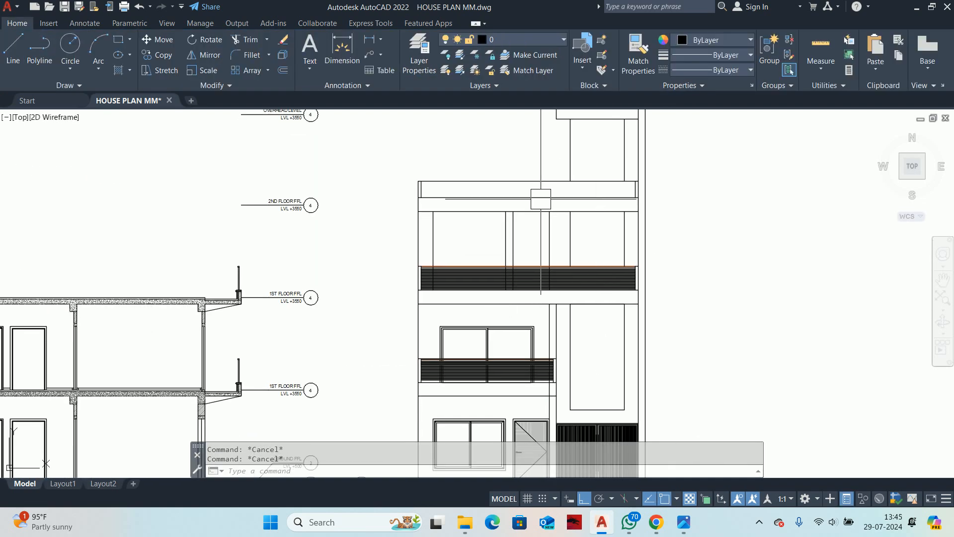
{"action": "scroll", "coordinate": [447, 249], "scroll_direction": "up", "scroll_amount": 2}
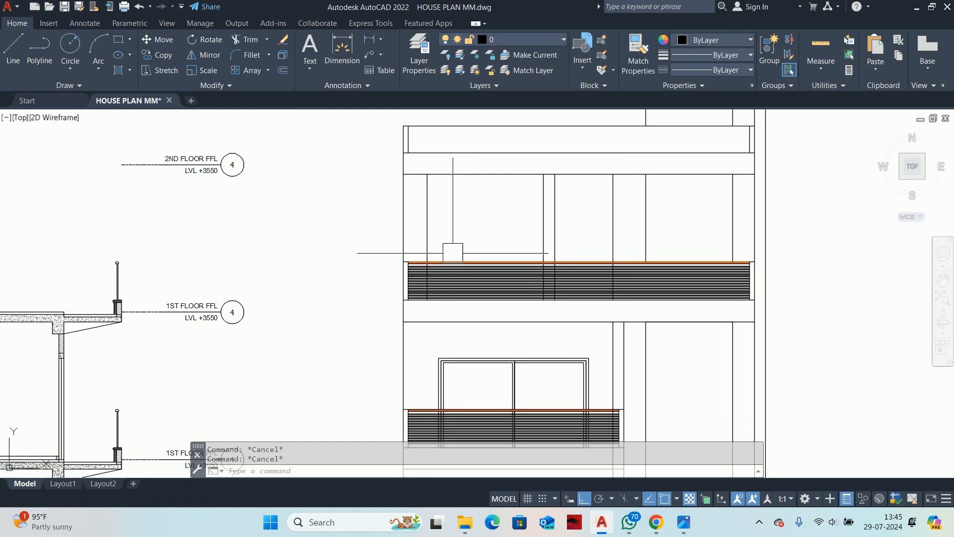
Step: Examine the upper floors, balconies and openings of the front elevation together with the floor plans and sections
{"action": "scroll", "coordinate": [424, 260], "scroll_direction": "down", "scroll_amount": 4}
{"action": "middle_click_drag", "start_coordinate": [436, 166], "coordinate": [418, 268]}
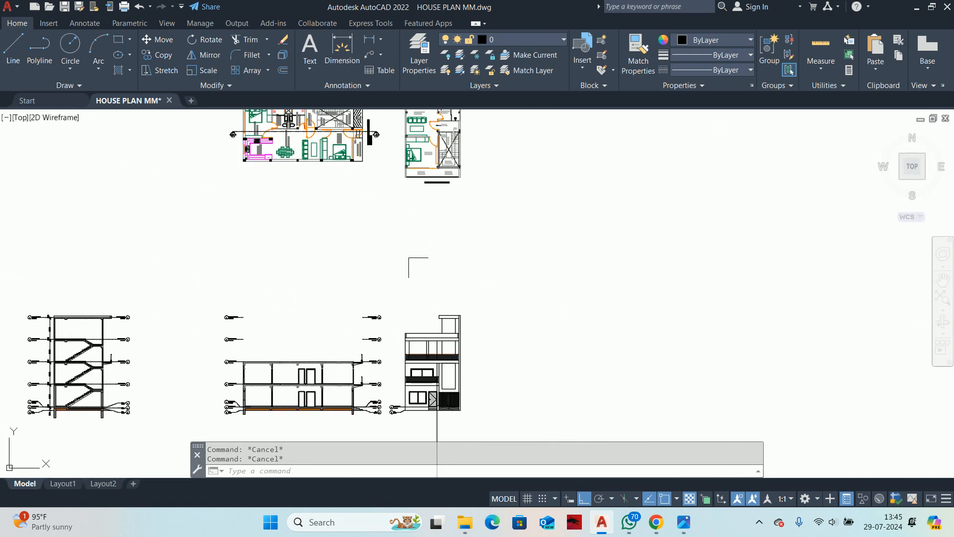
{"action": "scroll", "coordinate": [415, 165], "scroll_direction": "up", "scroll_amount": 1}
{"action": "middle_click_drag", "start_coordinate": [404, 217], "coordinate": [398, 89]}
{"action": "scroll", "coordinate": [388, 343], "scroll_direction": "up", "scroll_amount": 3}
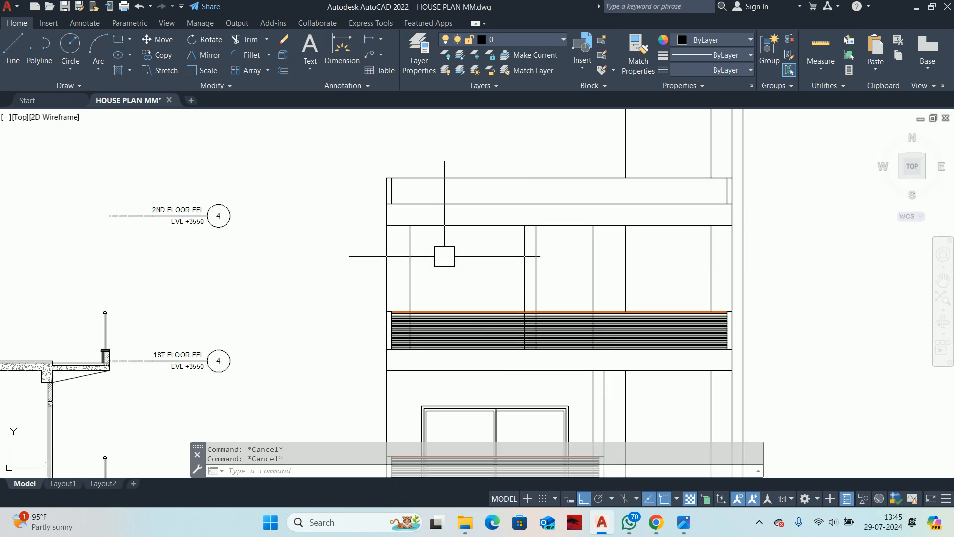
{"action": "middle_click_drag", "start_coordinate": [499, 337], "coordinate": [484, 457]}
{"action": "scroll", "coordinate": [511, 275], "scroll_direction": "down", "scroll_amount": 4}
{"action": "scroll", "coordinate": [543, 393], "scroll_direction": "up", "scroll_amount": 5}
{"action": "mouse_move", "coordinate": [490, 394]}
{"action": "middle_mouse_down"}
{"action": "mouse_move", "coordinate": [498, 285]}
{"action": "mouse_move", "coordinate": [495, 401]}
{"action": "middle_mouse_up"}
{"action": "scroll", "coordinate": [532, 392], "scroll_direction": "down", "scroll_amount": 1}
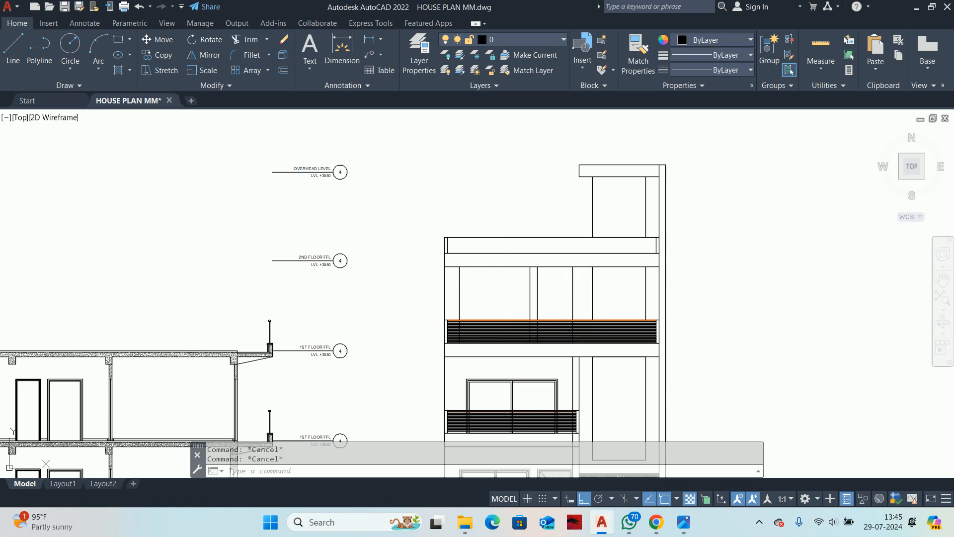
{"action": "scroll", "coordinate": [527, 305], "scroll_direction": "down", "scroll_amount": 3}
{"action": "scroll", "coordinate": [514, 233], "scroll_direction": "up", "scroll_amount": 1}
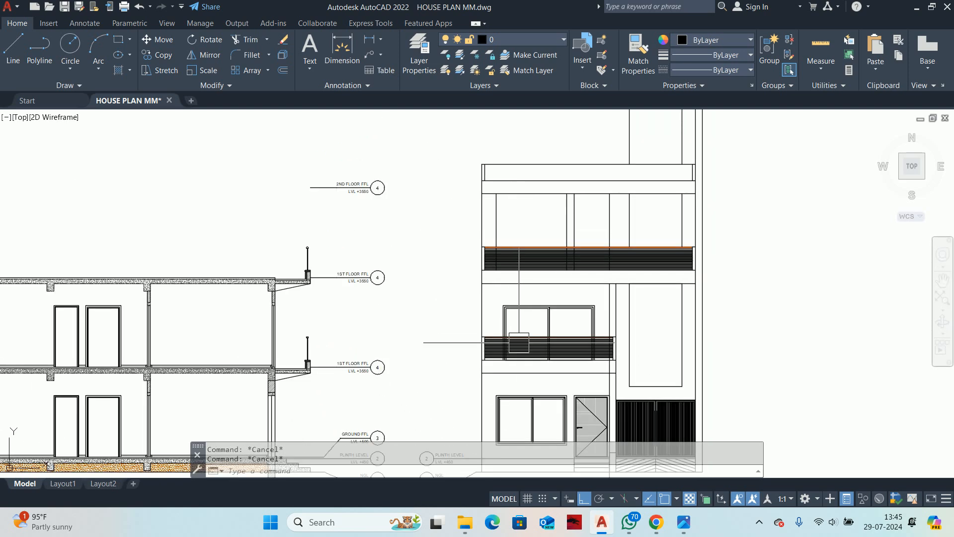
{"action": "middle_click_drag", "start_coordinate": [516, 372], "coordinate": [464, 286]}
{"action": "type", "text": "DLI"}
{"action": "key", "text": "Return"}
{"action": "scroll", "coordinate": [437, 359], "scroll_direction": "up", "scroll_amount": 4}
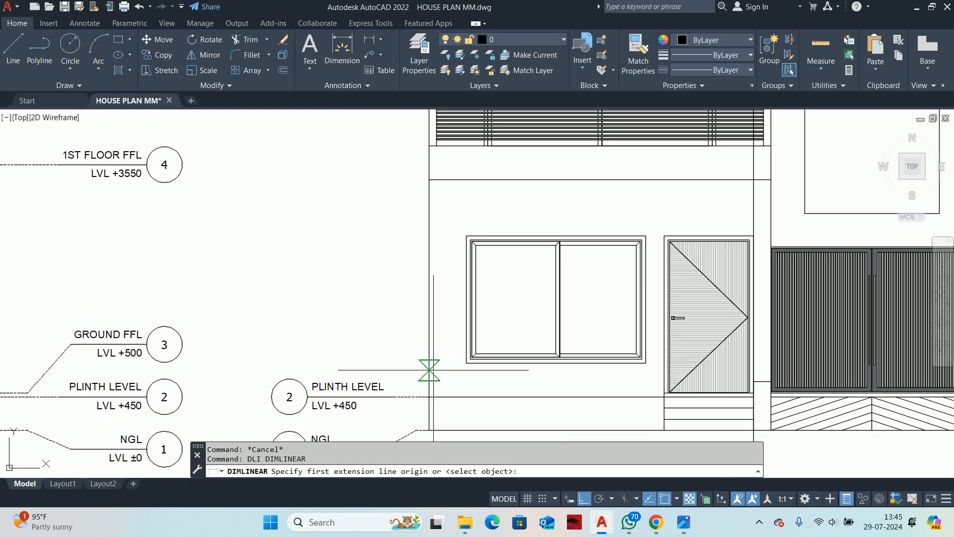
{"action": "left_click", "coordinate": [429, 396]}
{"action": "scroll", "coordinate": [463, 213], "scroll_direction": "up", "scroll_amount": 3}
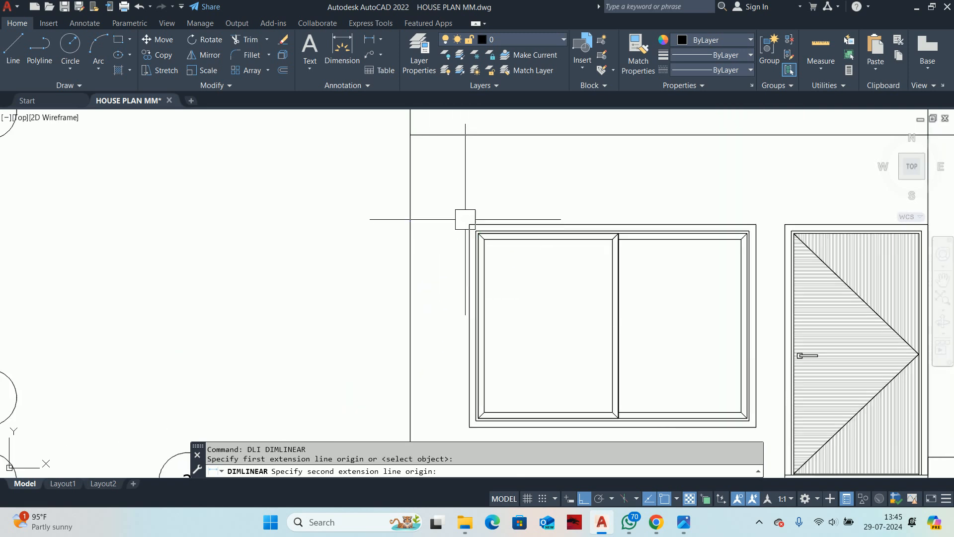
{"action": "scroll", "coordinate": [463, 215], "scroll_direction": "down", "scroll_amount": 5}
{"action": "key", "text": "Escape"}
{"action": "key", "text": "Escape"}
{"action": "key", "text": "Return"}
{"action": "scroll", "coordinate": [592, 350], "scroll_direction": "up", "scroll_amount": 4}
{"action": "left_click", "coordinate": [657, 333]}
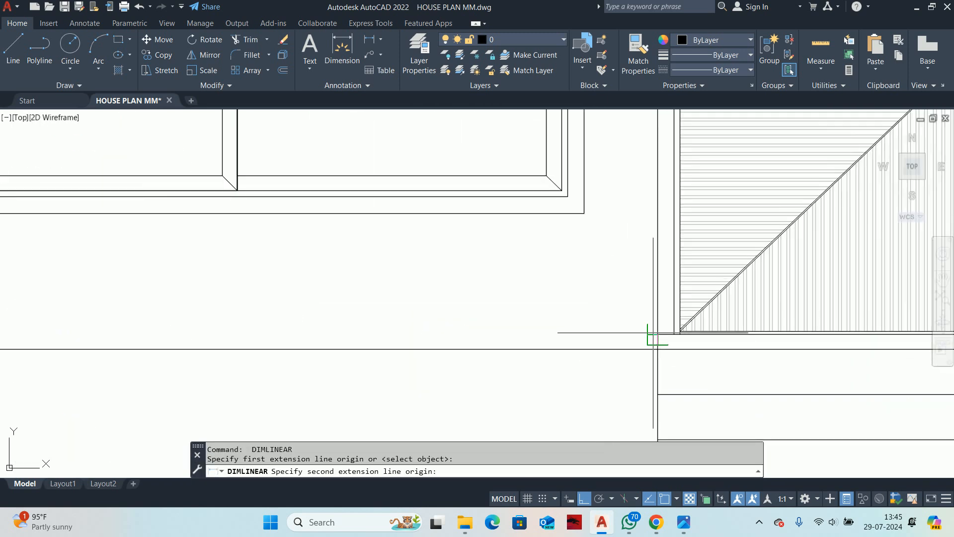
{"action": "scroll", "coordinate": [525, 253], "scroll_direction": "down", "scroll_amount": 3}
{"action": "middle_click_drag", "start_coordinate": [525, 292], "coordinate": [516, 417]}
{"action": "key", "text": "Escape"}
{"action": "key", "text": "Return"}
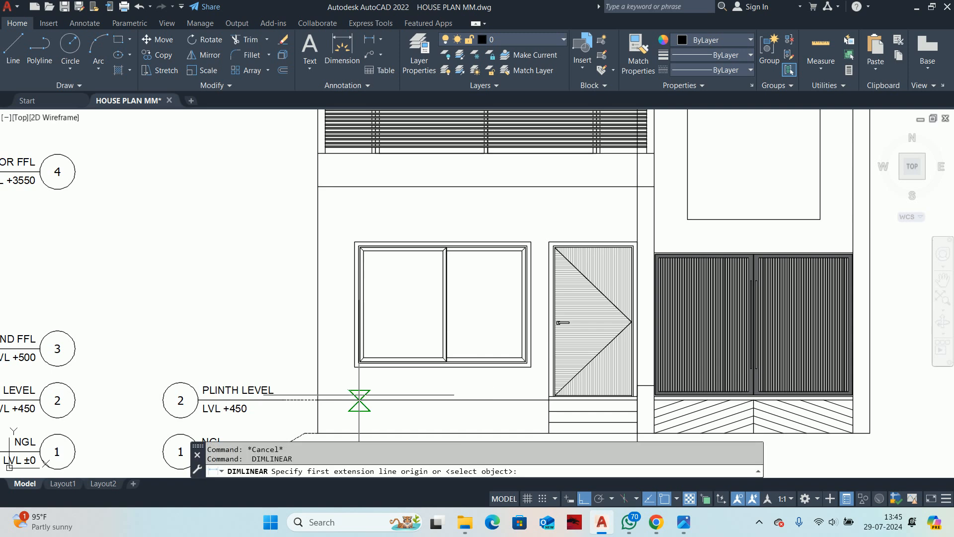
{"action": "middle_click_drag", "start_coordinate": [358, 400], "coordinate": [388, 358]}
{"action": "scroll", "coordinate": [385, 354], "scroll_direction": "down", "scroll_amount": 2}
{"action": "middle_click_drag", "start_coordinate": [384, 320], "coordinate": [394, 358]}
{"action": "scroll", "coordinate": [395, 292], "scroll_direction": "up", "scroll_amount": 3}
{"action": "key", "text": "Escape"}
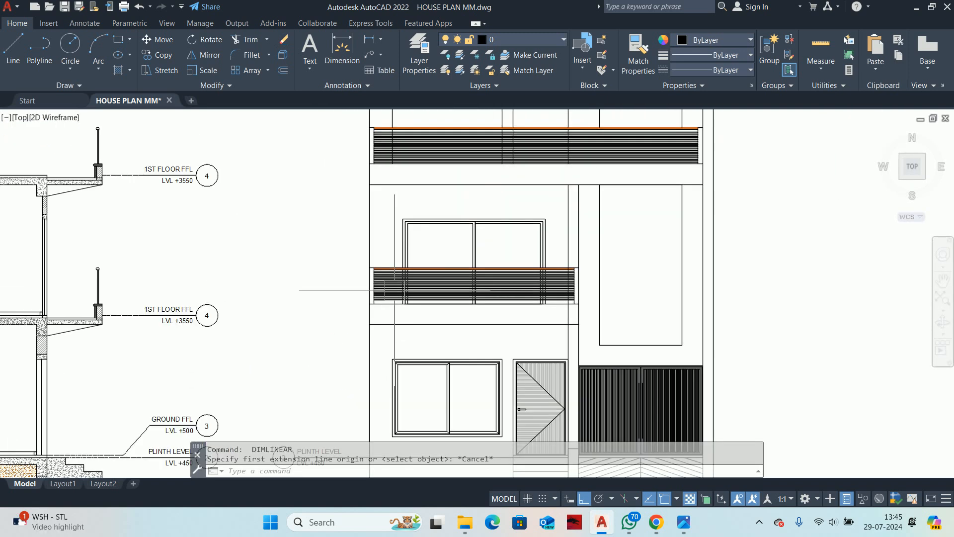
Step: Measure the vertical distance from the top of the lower balcony's slab to the head of the first-floor window
{"action": "key", "text": "Return"}
{"action": "left_click", "coordinate": [324, 324]}
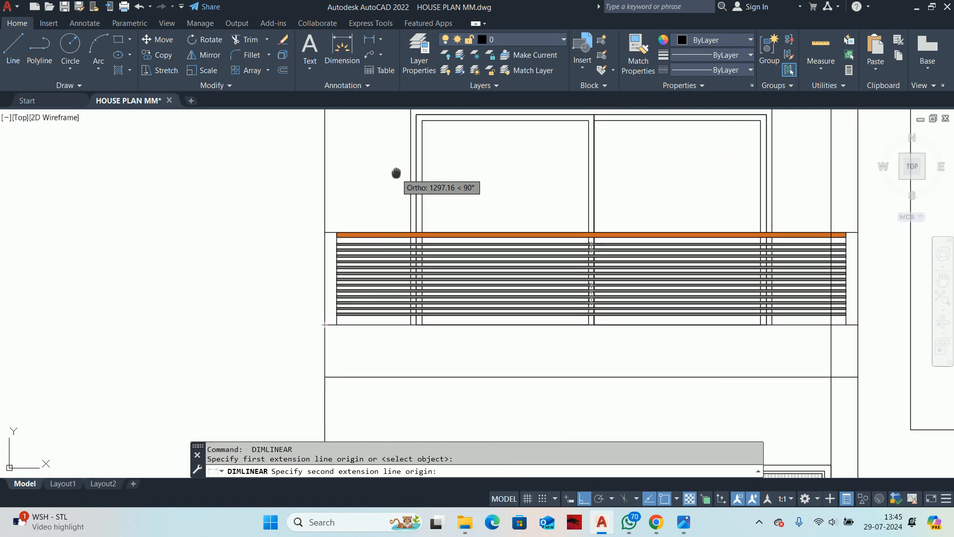
{"action": "middle_click_drag", "start_coordinate": [396, 175], "coordinate": [384, 293]}
{"action": "left_click", "coordinate": [399, 227]}
{"action": "scroll", "coordinate": [268, 323], "scroll_direction": "up", "scroll_amount": 3}
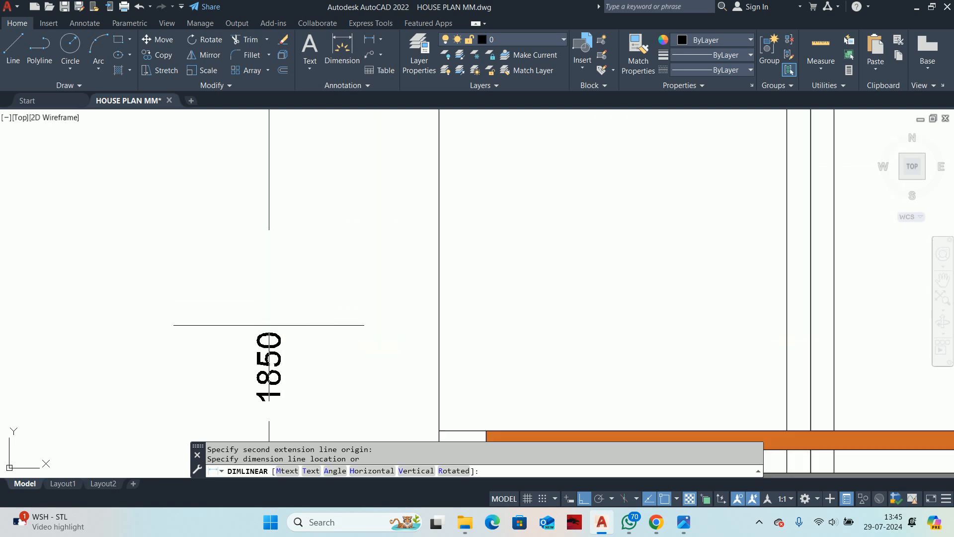
{"action": "key", "text": "Escape"}
{"action": "key", "text": "Escape"}
Step: Offset the top edge of the upper balcony's slab upward by 1850 to form the head line of the openings
{"action": "scroll", "coordinate": [328, 249], "scroll_direction": "down", "scroll_amount": 6}
{"action": "middle_click_drag", "start_coordinate": [351, 200], "coordinate": [349, 325]}
{"action": "scroll", "coordinate": [354, 294], "scroll_direction": "up", "scroll_amount": 4}
{"action": "type", "text": "o"}
{"action": "key", "text": "Return"}
{"action": "type", "text": "1"}
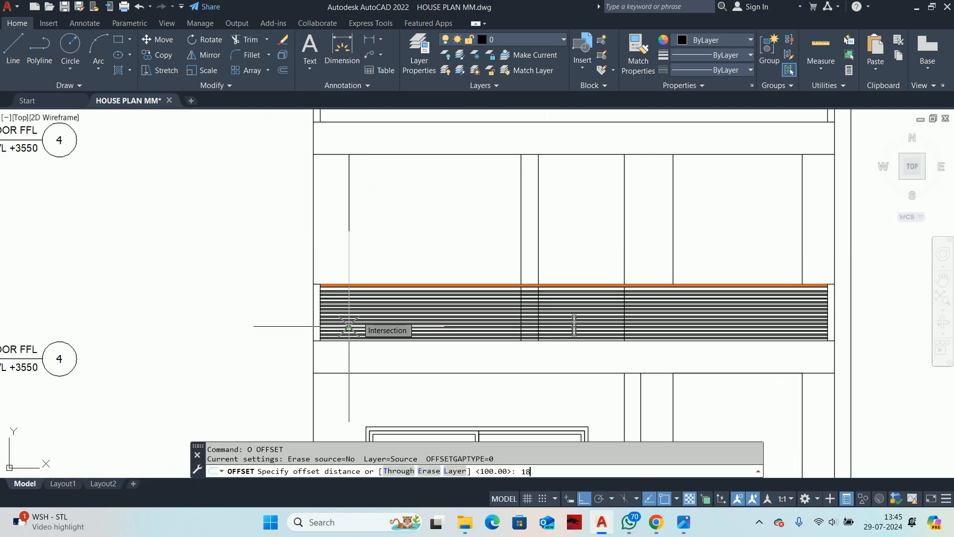
{"action": "type", "text": "850"}
{"action": "key", "text": "Return"}
{"action": "scroll", "coordinate": [346, 334], "scroll_direction": "up", "scroll_amount": 7}
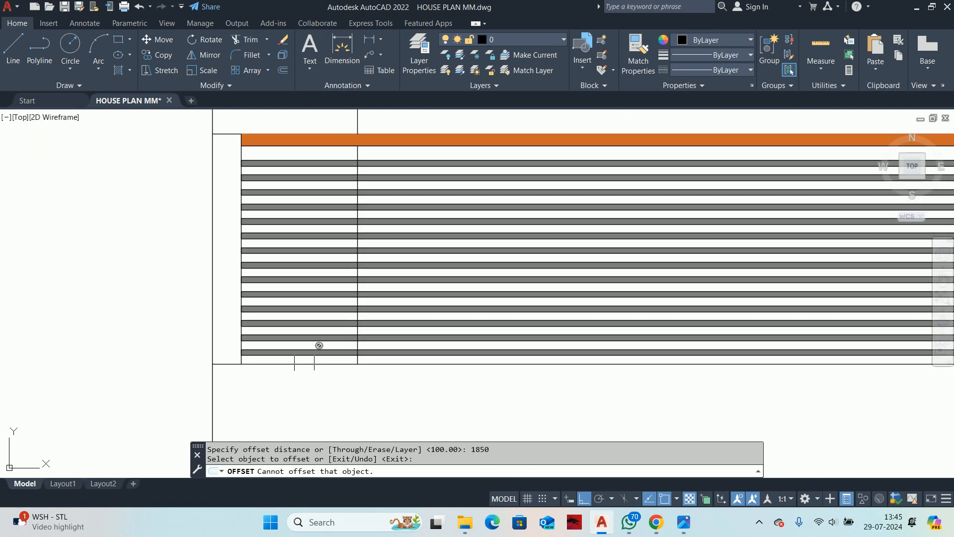
{"action": "left_click", "coordinate": [258, 344]}
{"action": "scroll", "coordinate": [300, 417], "scroll_direction": "down", "scroll_amount": 5}
{"action": "scroll", "coordinate": [319, 362], "scroll_direction": "up", "scroll_amount": 4}
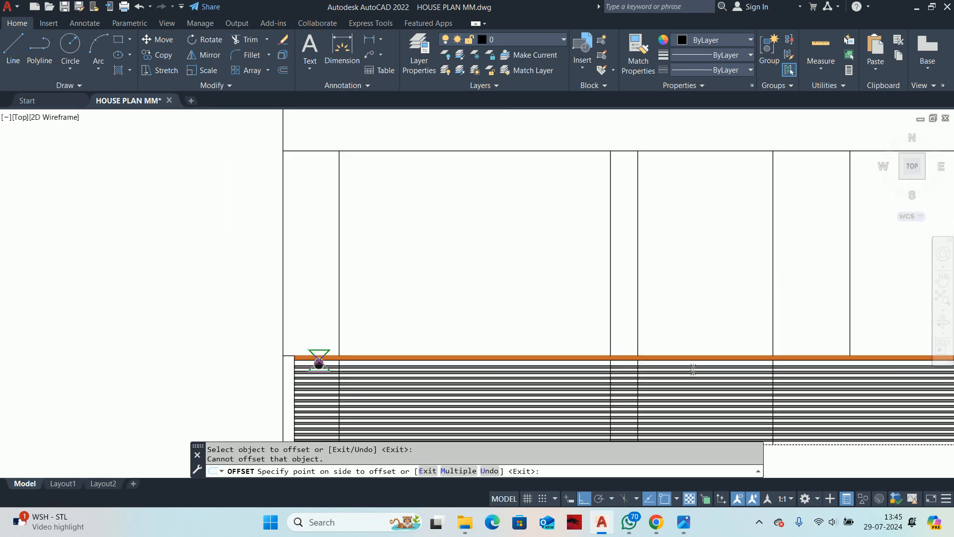
{"action": "left_click", "coordinate": [308, 308]}
Step: Trim the head line and the vertical lines above it into two opening outlines behind the upper balcony
{"action": "mouse_move", "coordinate": [395, 291]}
{"action": "middle_mouse_down"}
{"action": "mouse_move", "coordinate": [105, 300]}
{"action": "mouse_move", "coordinate": [170, 315]}
{"action": "middle_mouse_up"}
{"action": "scroll", "coordinate": [379, 290], "scroll_direction": "up", "scroll_amount": 4}
{"action": "key", "text": "Escape"}
{"action": "key", "text": "Escape"}
{"action": "type", "text": "tr"}
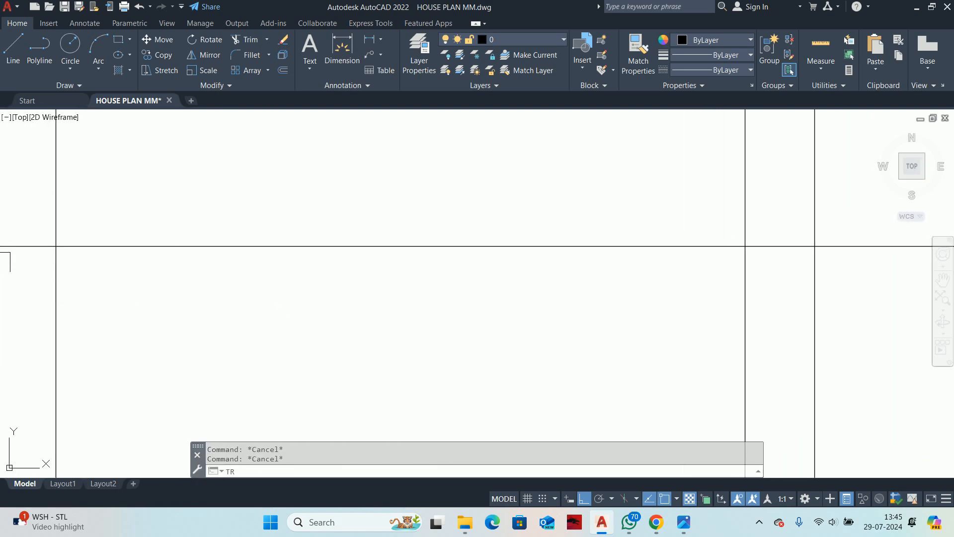
{"action": "key", "text": "Return"}
{"action": "scroll", "coordinate": [411, 190], "scroll_direction": "down", "scroll_amount": 1}
{"action": "middle_click_drag", "start_coordinate": [411, 189], "coordinate": [59, 228]}
{"action": "mouse_move", "coordinate": [229, 221]}
{"action": "left_mouse_down"}
{"action": "mouse_move", "coordinate": [220, 220]}
{"action": "mouse_move", "coordinate": [543, 229]}
{"action": "left_mouse_up"}
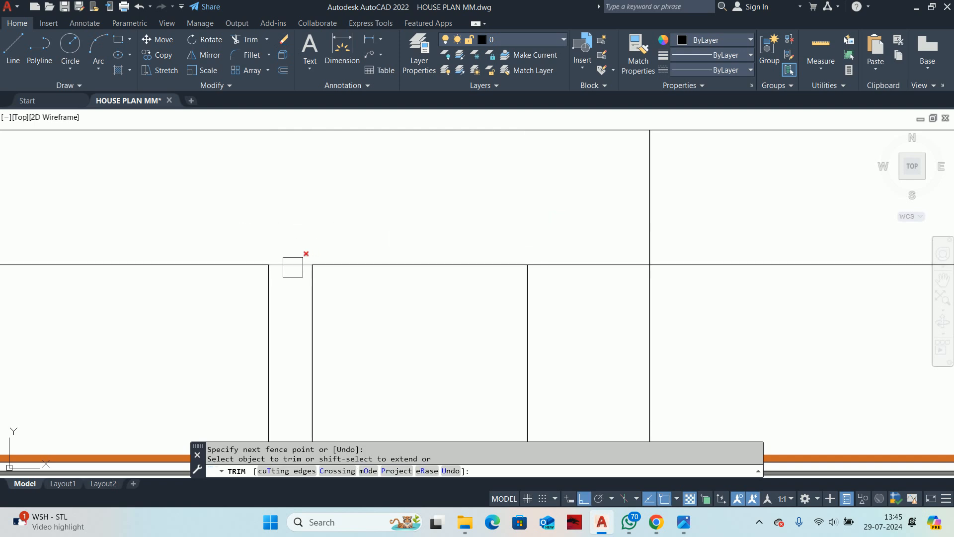
{"action": "scroll", "coordinate": [588, 256], "scroll_direction": "down", "scroll_amount": 2}
{"action": "middle_click_drag", "start_coordinate": [588, 255], "coordinate": [496, 258]}
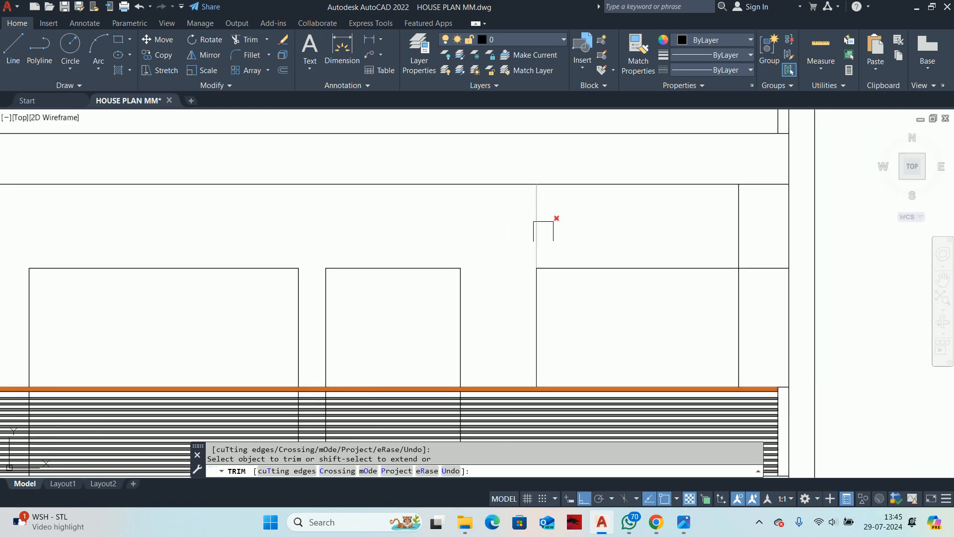
Step: Try to trim the lines of the rightmost bay above the upper balcony into a third opening outline
{"action": "scroll", "coordinate": [619, 270], "scroll_direction": "down", "scroll_amount": 4}
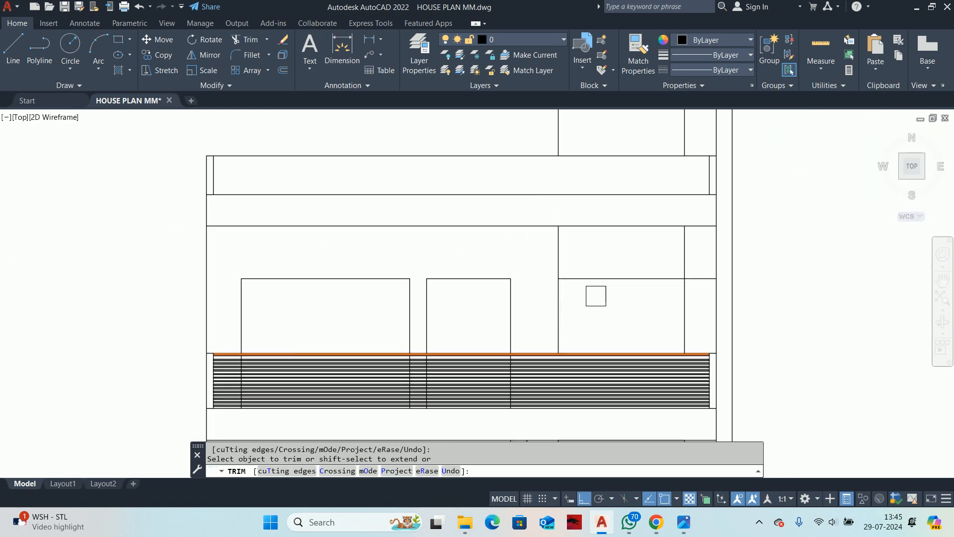
{"action": "scroll", "coordinate": [537, 246], "scroll_direction": "up", "scroll_amount": 3}
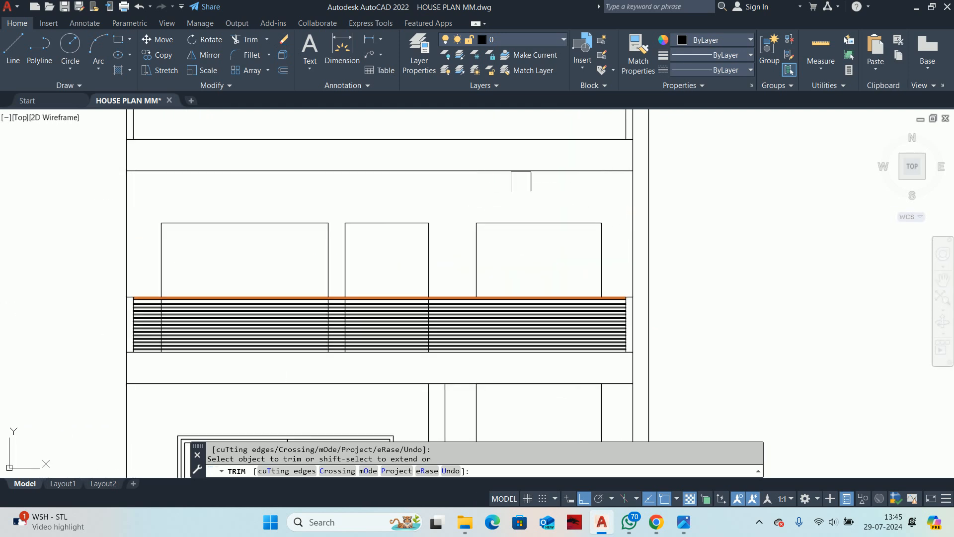
{"action": "scroll", "coordinate": [517, 189], "scroll_direction": "down", "scroll_amount": 5}
{"action": "middle_click_drag", "start_coordinate": [499, 213], "coordinate": [477, 225]}
{"action": "left_click", "coordinate": [462, 239]}
{"action": "scroll", "coordinate": [467, 237], "scroll_direction": "up", "scroll_amount": 5}
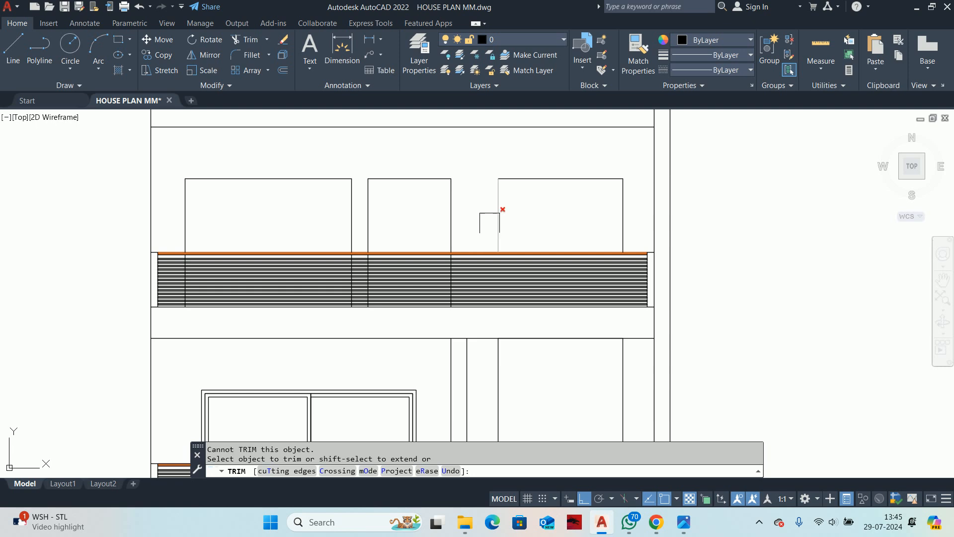
{"action": "key", "text": "ctrl+z"}
Step: Trim away the head line across the rightmost bay above the upper balcony and regenerate the drawing
{"action": "scroll", "coordinate": [496, 226], "scroll_direction": "up", "scroll_amount": 2}
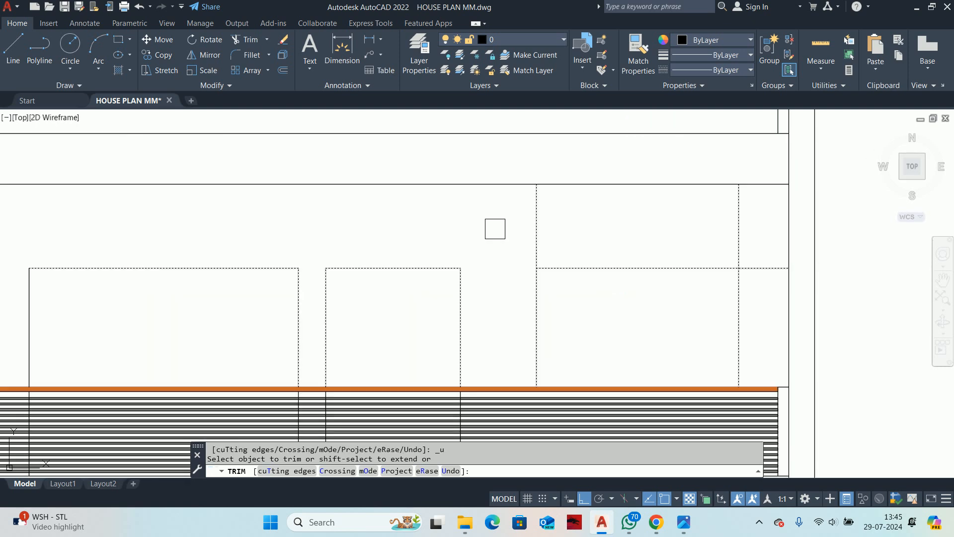
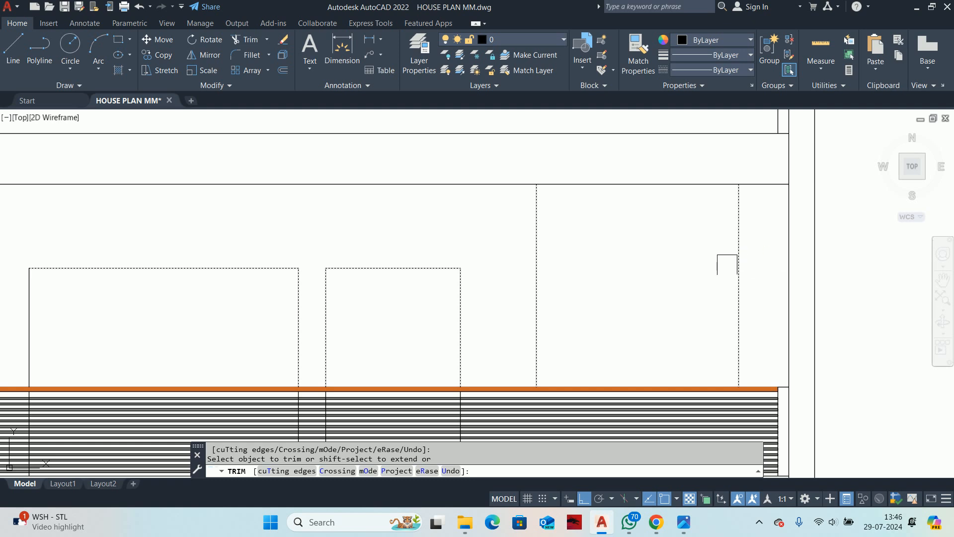
{"action": "scroll", "coordinate": [691, 264], "scroll_direction": "down", "scroll_amount": 6}
{"action": "key", "text": "Escape"}
{"action": "middle_click_drag", "start_coordinate": [680, 263], "coordinate": [588, 178]}
{"action": "key", "text": "Escape"}
{"action": "middle_click_drag", "start_coordinate": [592, 229], "coordinate": [548, 298]}
{"action": "type", "text": "RE"}
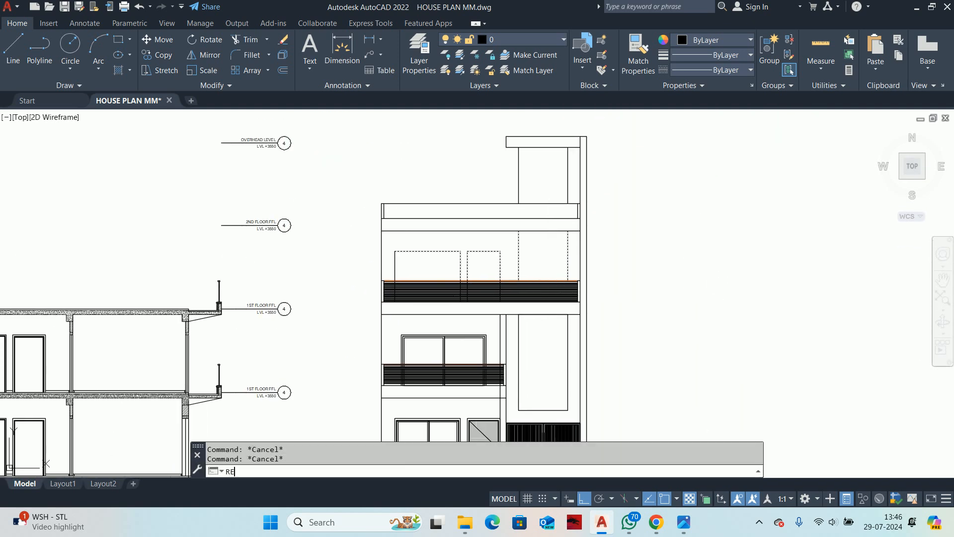
{"action": "key", "text": "Return"}
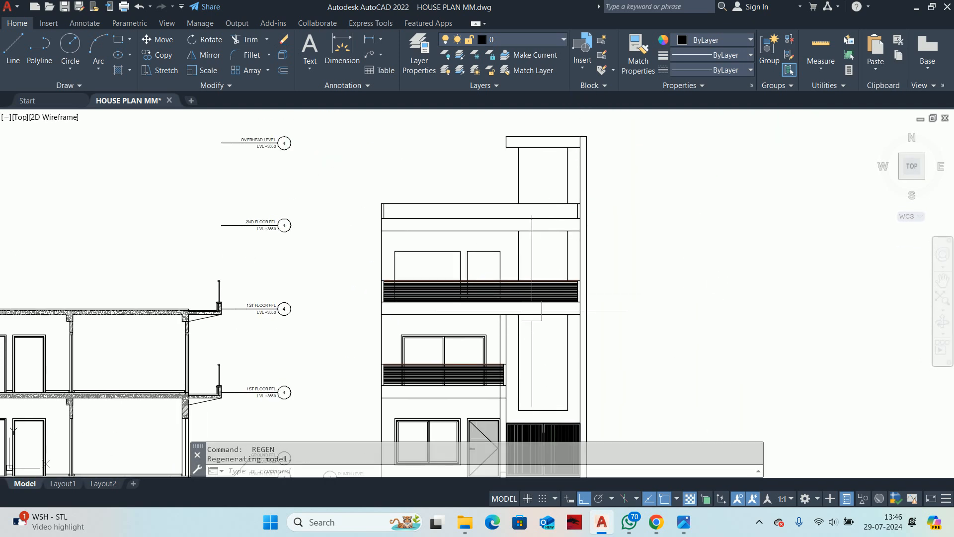
{"action": "key", "text": "Escape"}
Step: Join the lines of the tall opening above the gate into one outline
{"action": "mouse_move", "coordinate": [528, 239]}
{"action": "middle_mouse_down"}
{"action": "mouse_move", "coordinate": [520, 159]}
{"action": "mouse_move", "coordinate": [502, 278]}
{"action": "middle_mouse_up"}
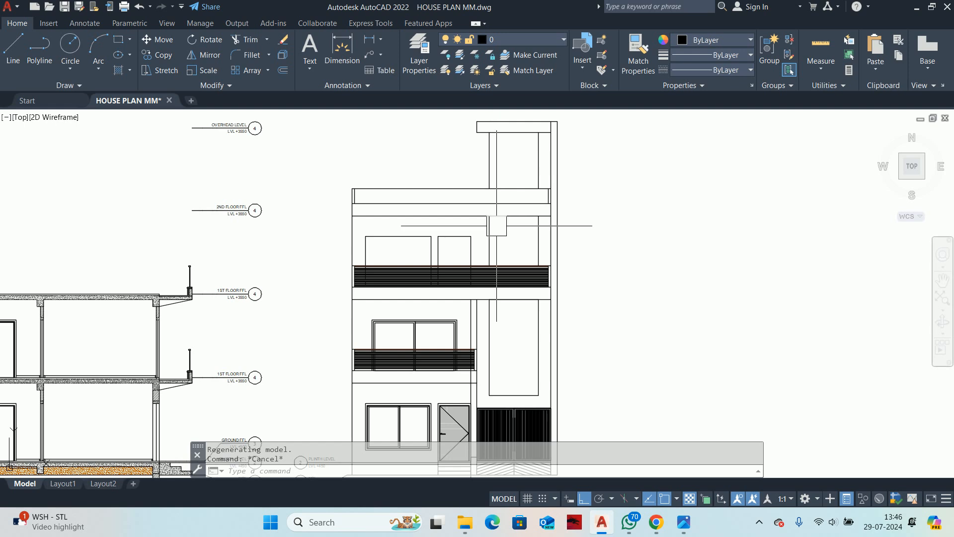
{"action": "middle_click_drag", "start_coordinate": [496, 226], "coordinate": [516, 235]}
{"action": "key", "text": "Escape"}
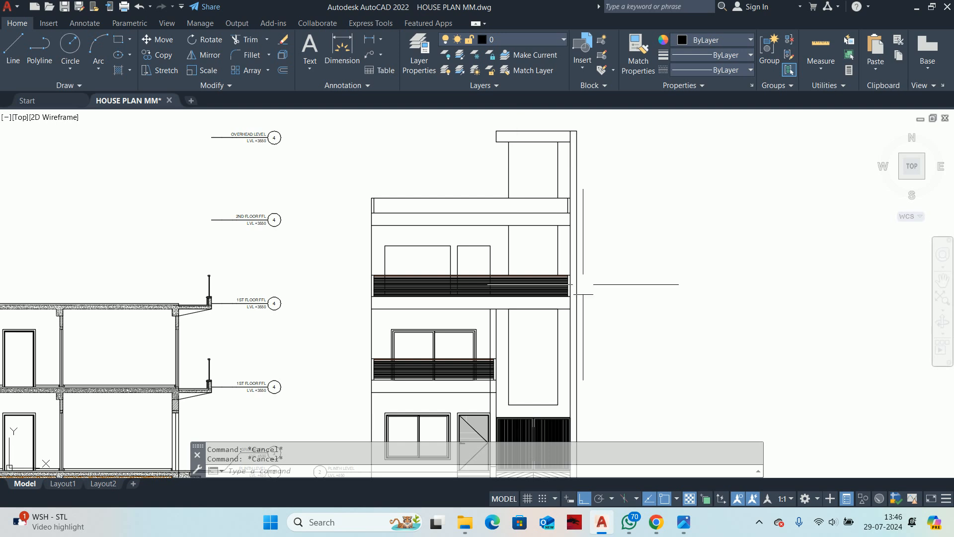
{"action": "type", "text": "j"}
{"action": "key", "text": "Return"}
{"action": "scroll", "coordinate": [525, 360], "scroll_direction": "up", "scroll_amount": 4}
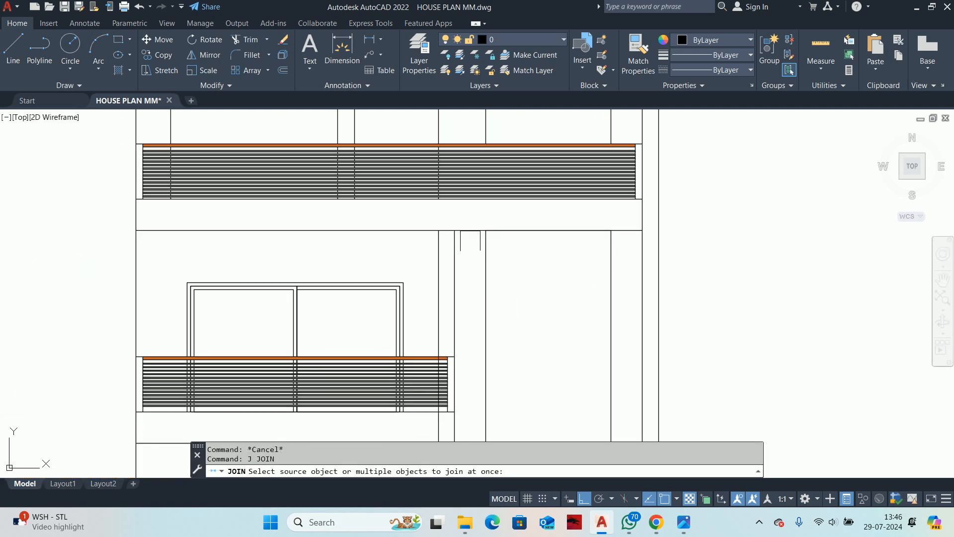
{"action": "scroll", "coordinate": [547, 347], "scroll_direction": "down", "scroll_amount": 3}
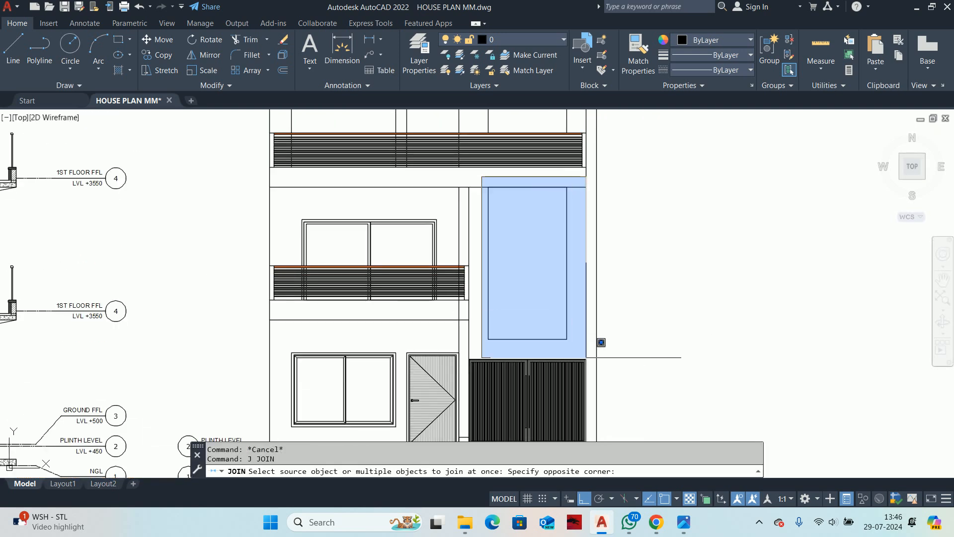
{"action": "left_click", "coordinate": [565, 330]}
{"action": "key", "text": "Return"}
{"action": "left_click", "coordinate": [566, 321]}
{"action": "key", "text": "Escape"}
{"action": "key", "text": "Escape"}
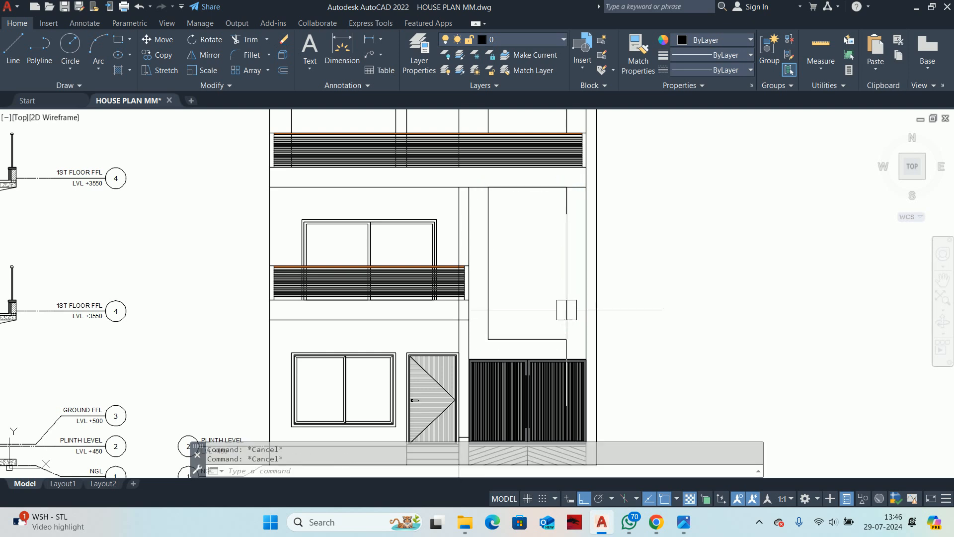
Step: Offset the tall opening's outline inward to form its frame
{"action": "type", "text": "o"}
{"action": "key", "text": "Return"}
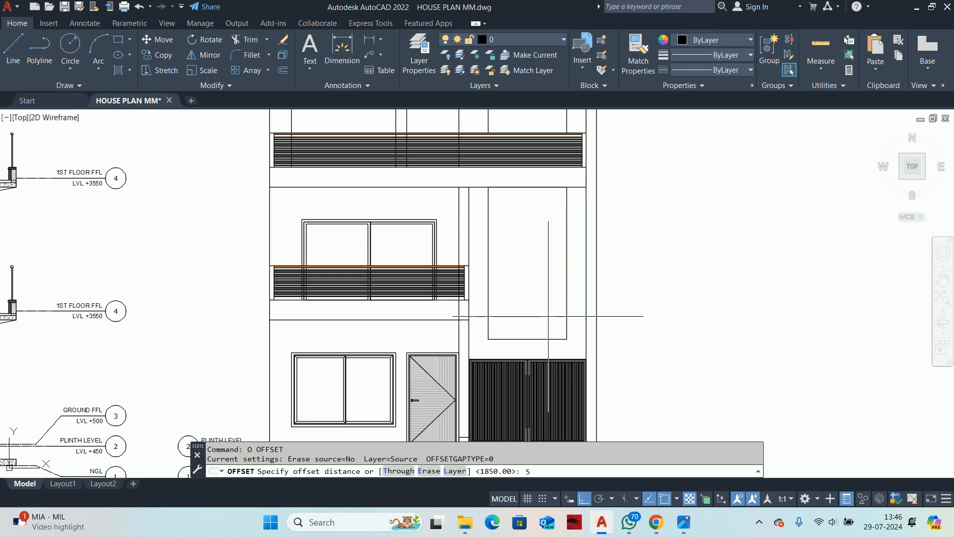
{"action": "type", "text": "5"}
{"action": "key", "text": "Return"}
{"action": "left_click", "coordinate": [566, 257]}
{"action": "left_click", "coordinate": [527, 263]}
{"action": "key", "text": "Escape"}
{"action": "key", "text": "Escape"}
Step: Draw a vertical centre line in the tall opening from its top midpoint to the midpoint of the inner frame's bottom edge
{"action": "scroll", "coordinate": [531, 211], "scroll_direction": "up", "scroll_amount": 2}
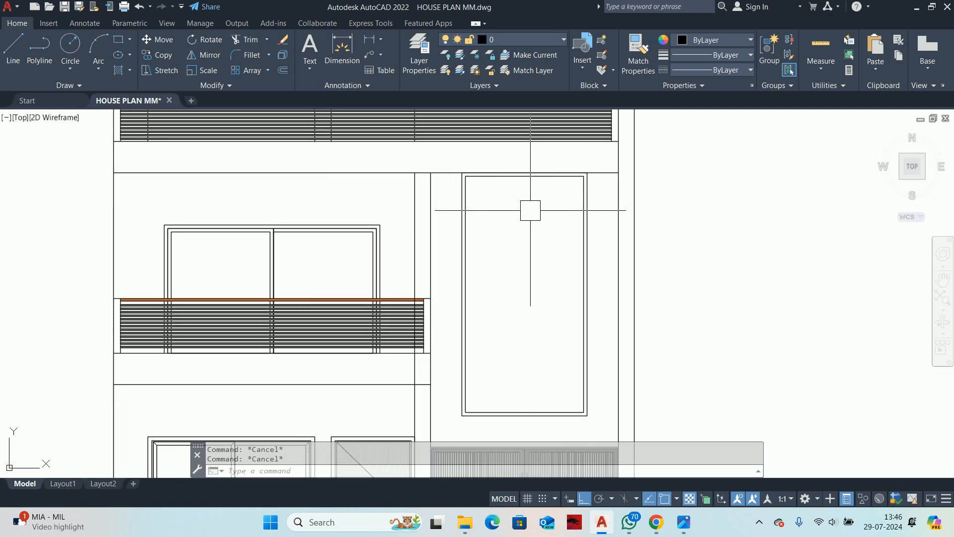
{"action": "type", "text": "l"}
{"action": "key", "text": "Return"}
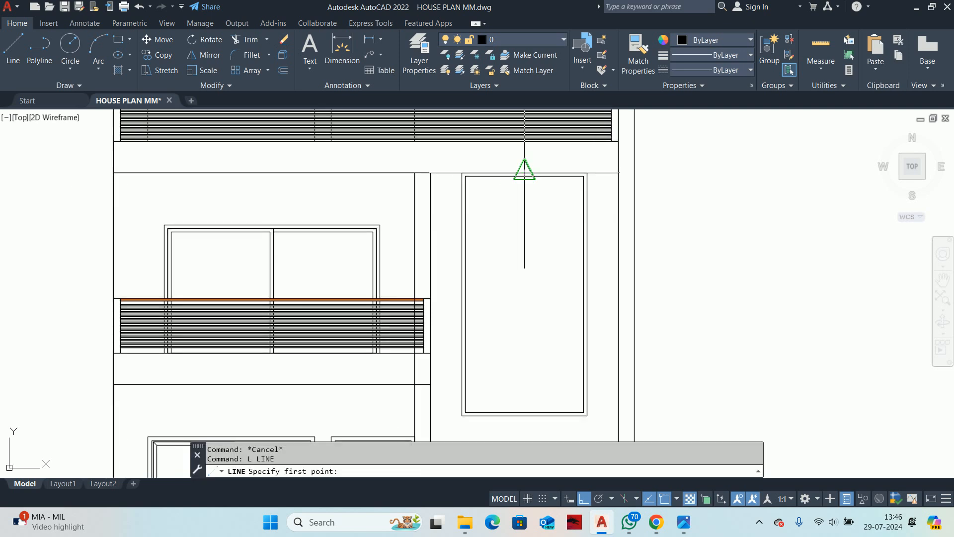
{"action": "left_click", "coordinate": [524, 171]}
{"action": "scroll", "coordinate": [524, 396], "scroll_direction": "up", "scroll_amount": 2}
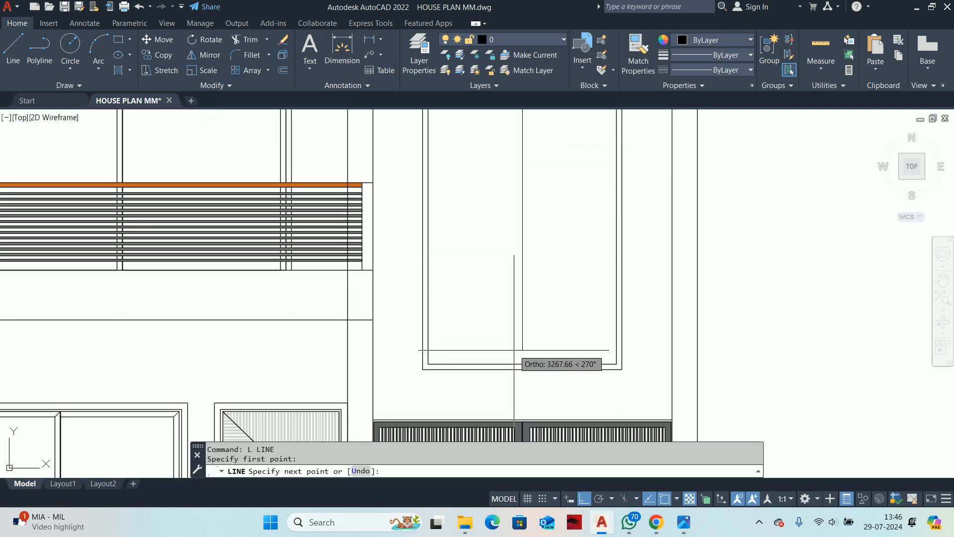
{"action": "left_click", "coordinate": [522, 364]}
{"action": "key", "text": "Escape"}
{"action": "key", "text": "Escape"}
Step: Divide the tall opening's vertical centre line into 4 equal parts
{"action": "scroll", "coordinate": [519, 346], "scroll_direction": "down", "scroll_amount": 3}
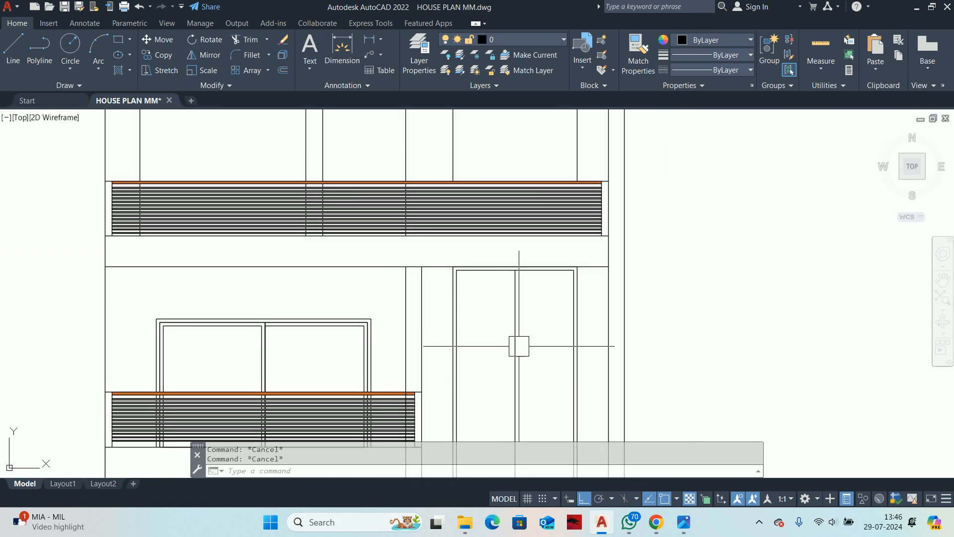
{"action": "type", "text": "Div"}
{"action": "key", "text": "Return"}
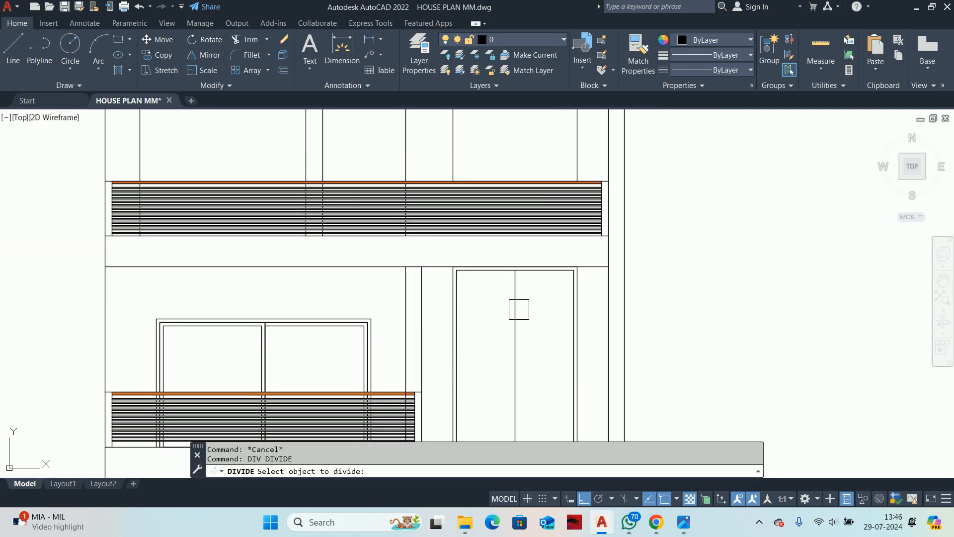
{"action": "left_click", "coordinate": [519, 309]}
{"action": "type", "text": "4"}
{"action": "key", "text": "Return"}
{"action": "middle_click_drag", "start_coordinate": [519, 341], "coordinate": [507, 256]}
{"action": "key", "text": "Escape"}
{"action": "key", "text": "Escape"}
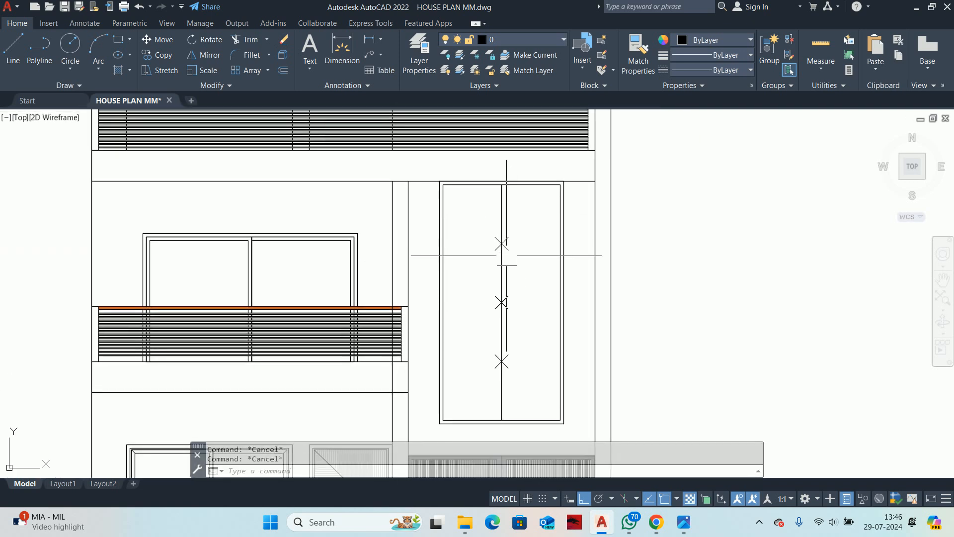
Step: Draw a horizontal line from the top division point to the inner frame's left edge and extend it to the right edge
{"action": "key", "text": "Return"}
{"action": "left_click", "coordinate": [502, 243]}
{"action": "scroll", "coordinate": [501, 244], "scroll_direction": "up", "scroll_amount": 2}
{"action": "left_click", "coordinate": [428, 247]}
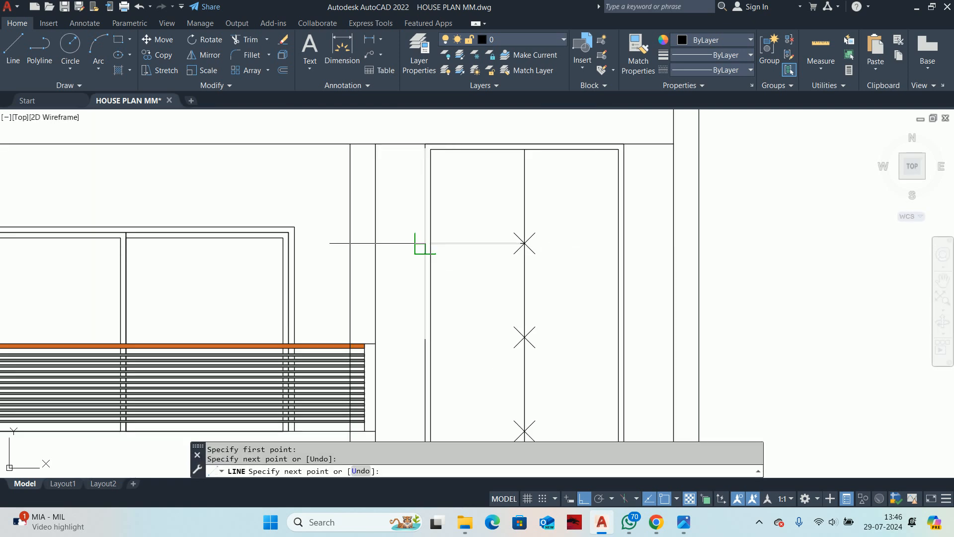
{"action": "middle_click_drag", "start_coordinate": [494, 187], "coordinate": [500, 209]}
{"action": "key", "text": "Escape"}
{"action": "key", "text": "Escape"}
{"action": "type", "text": "ex"}
{"action": "key", "text": "Return"}
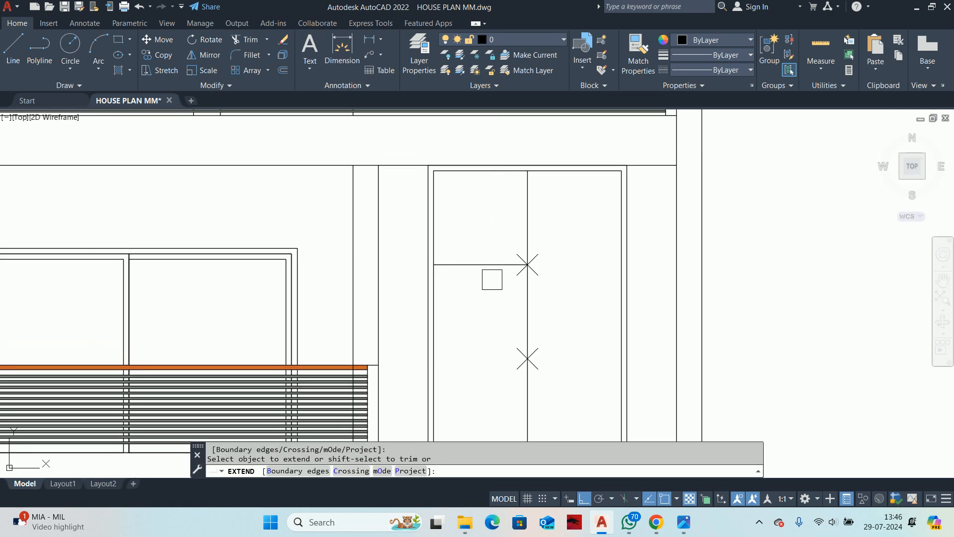
{"action": "key", "text": "Escape"}
{"action": "key", "text": "Escape"}
Step: Measure the pane sizes around the horizontal divider with the quick measuring tool
{"action": "scroll", "coordinate": [478, 273], "scroll_direction": "up", "scroll_amount": 2}
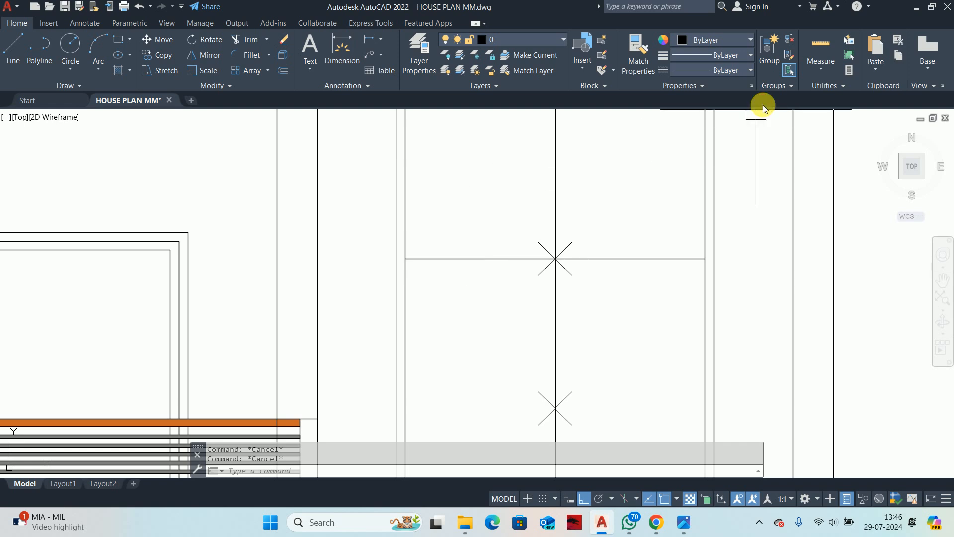
{"action": "left_click", "coordinate": [820, 49]}
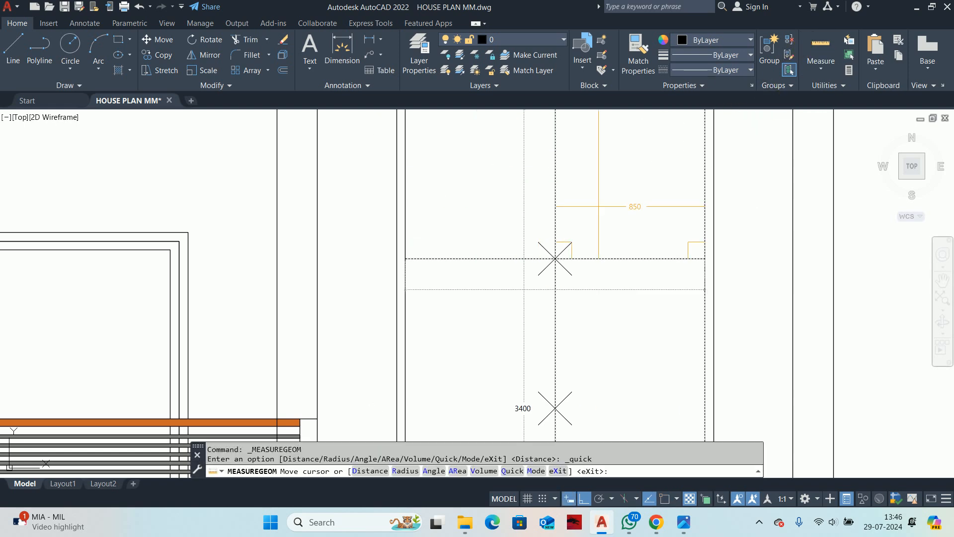
{"action": "key", "text": "Escape"}
{"action": "scroll", "coordinate": [546, 282], "scroll_direction": "down", "scroll_amount": 2}
{"action": "key", "text": "Escape"}
{"action": "key", "text": "Escape"}
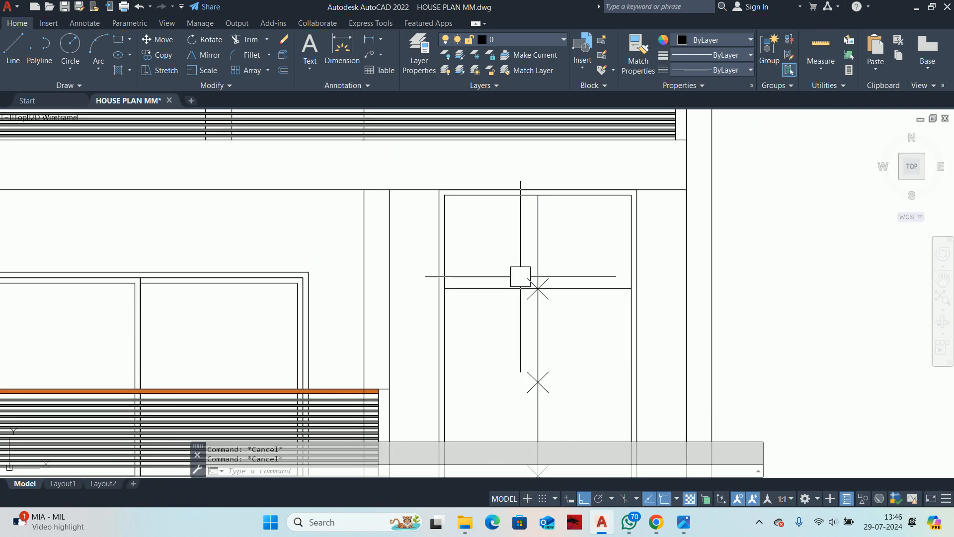
{"action": "type", "text": "dli"}
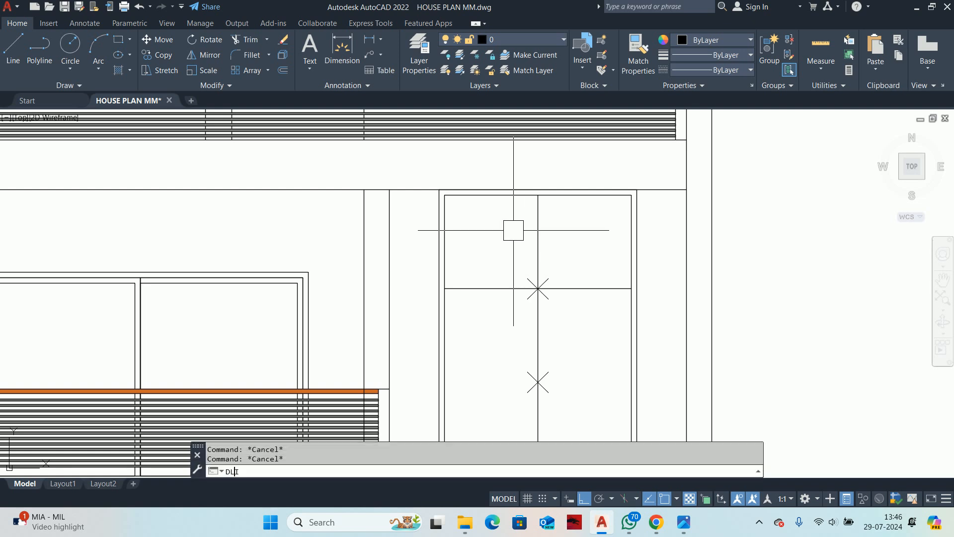
{"action": "key", "text": "Return"}
{"action": "key", "text": "Return"}
{"action": "scroll", "coordinate": [522, 241], "scroll_direction": "up", "scroll_amount": 4}
{"action": "left_click", "coordinate": [485, 206]}
{"action": "key", "text": "Escape"}
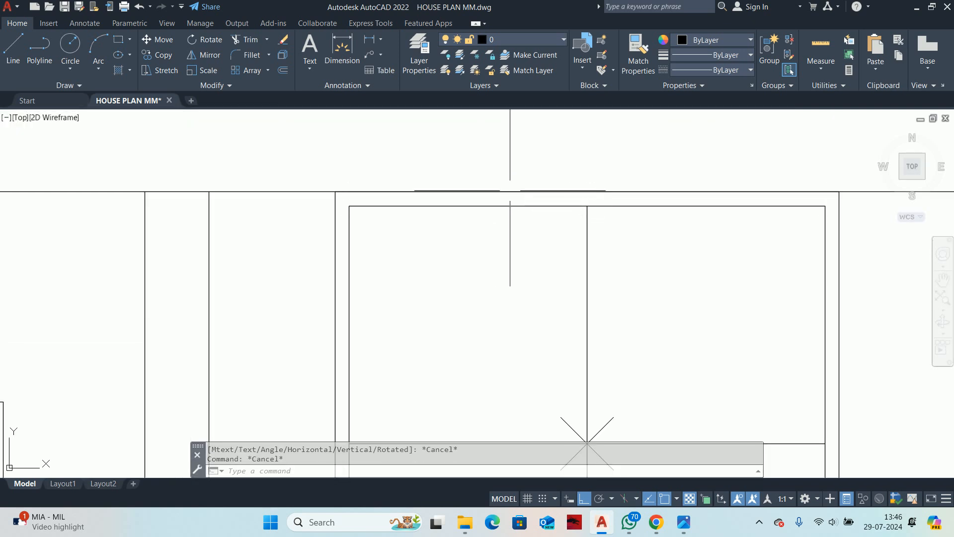
{"action": "scroll", "coordinate": [522, 233], "scroll_direction": "down", "scroll_amount": 3}
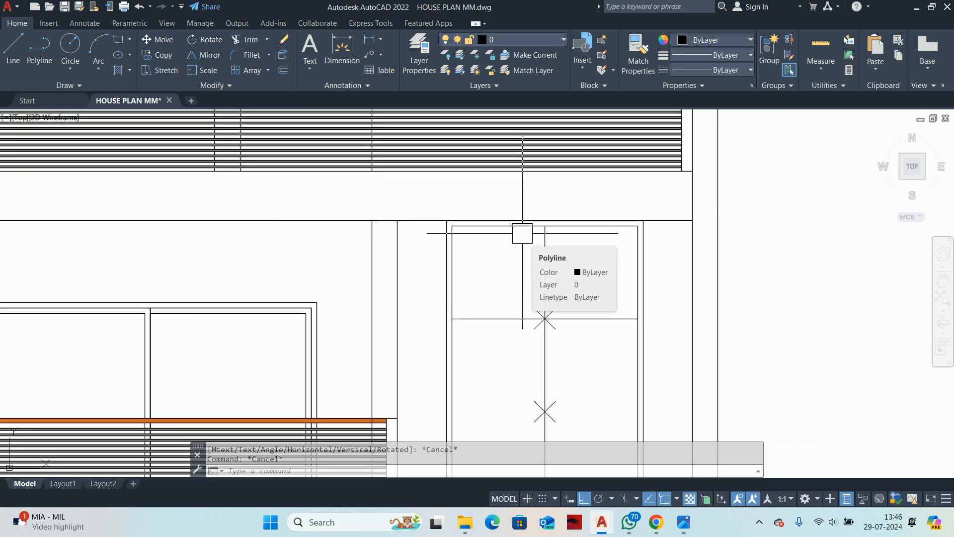
{"action": "key", "text": "Escape"}
Step: Divide the tall opening's horizontal divider line into 3 equal parts
{"action": "type", "text": "DIV"}
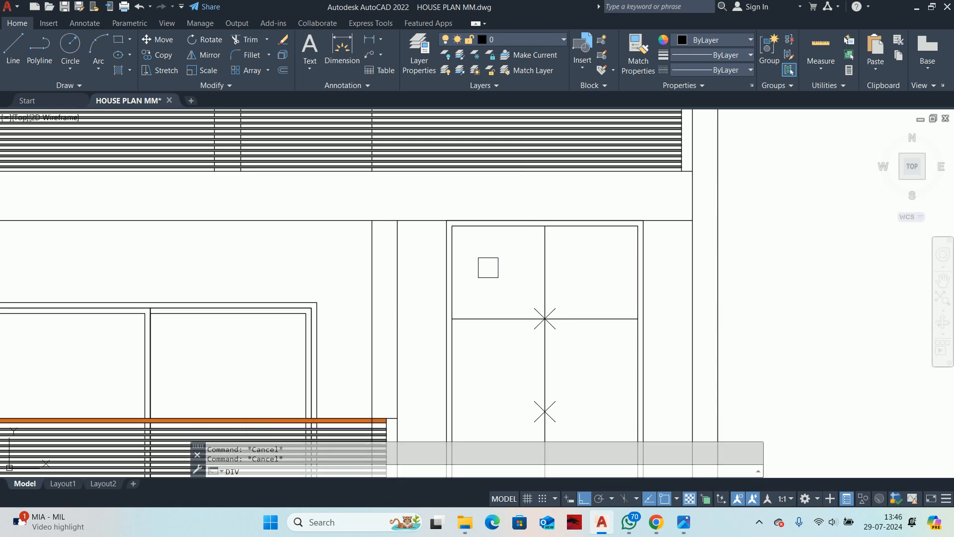
{"action": "key", "text": "Return"}
{"action": "left_click", "coordinate": [481, 319]}
{"action": "type", "text": "3"}
{"action": "key", "text": "Return"}
{"action": "key", "text": "Escape"}
{"action": "key", "text": "Escape"}
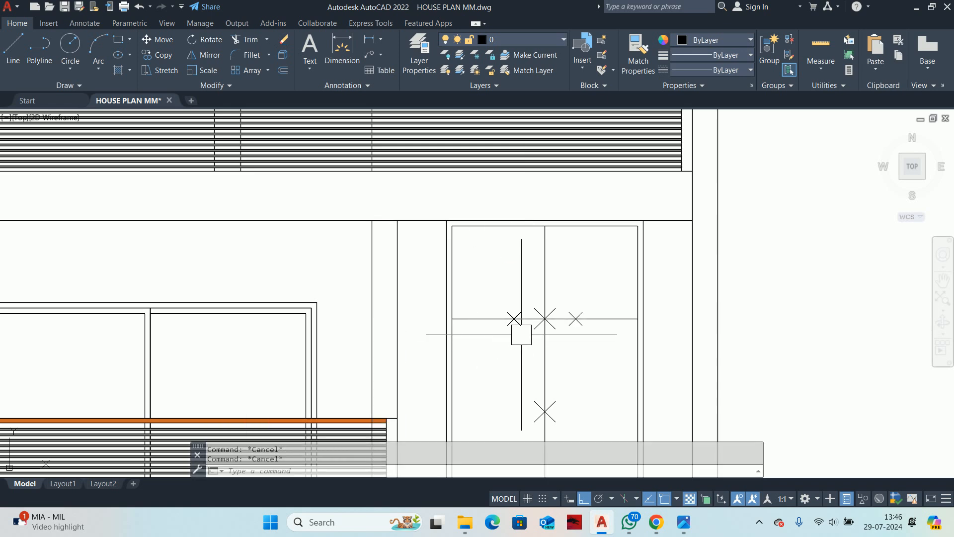
Step: Move the vertical centre line from its crossing with the horizontal divider to the left division point
{"action": "type", "text": "m"}
{"action": "key", "text": "Return"}
{"action": "left_click", "coordinate": [545, 319]}
{"action": "key", "text": "Return"}
{"action": "scroll", "coordinate": [546, 320], "scroll_direction": "up", "scroll_amount": 3}
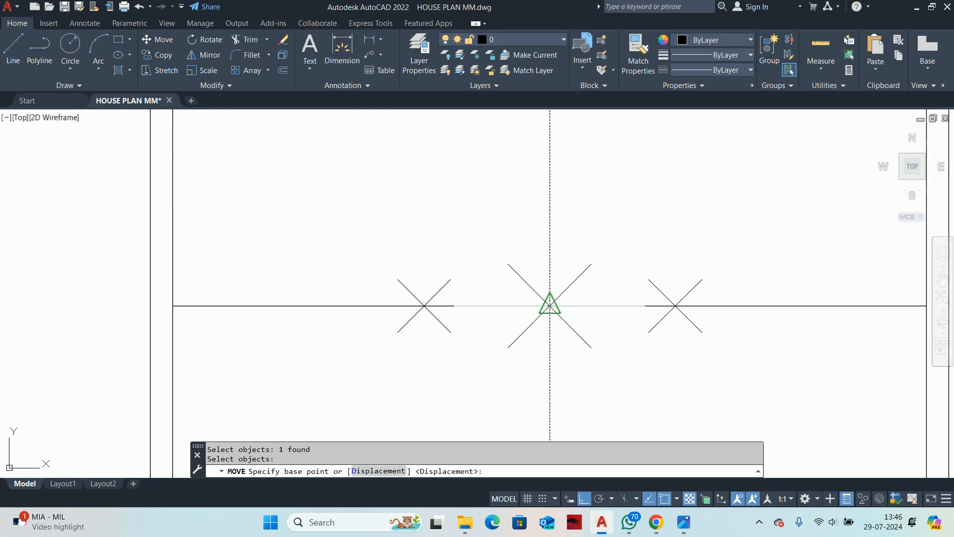
{"action": "left_click", "coordinate": [549, 305]}
{"action": "left_click", "coordinate": [441, 289]}
{"action": "key", "text": "Escape"}
{"action": "key", "text": "Escape"}
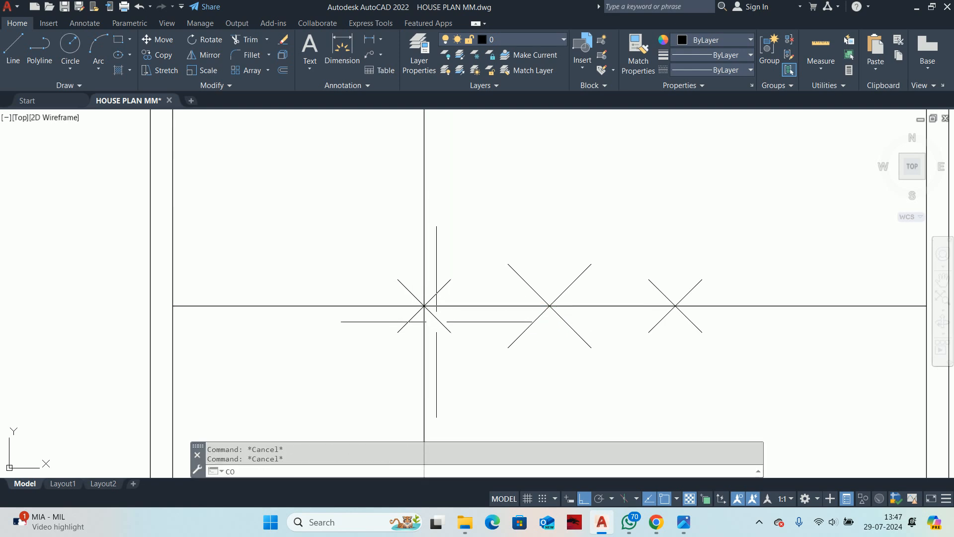
Step: Copy the moved vertical line from the left division point to the right division point
{"action": "type", "text": "CO"}
{"action": "key", "text": "Return"}
{"action": "left_click", "coordinate": [424, 321]}
{"action": "key", "text": "Return"}
{"action": "left_click", "coordinate": [423, 307]}
{"action": "left_click", "coordinate": [674, 306]}
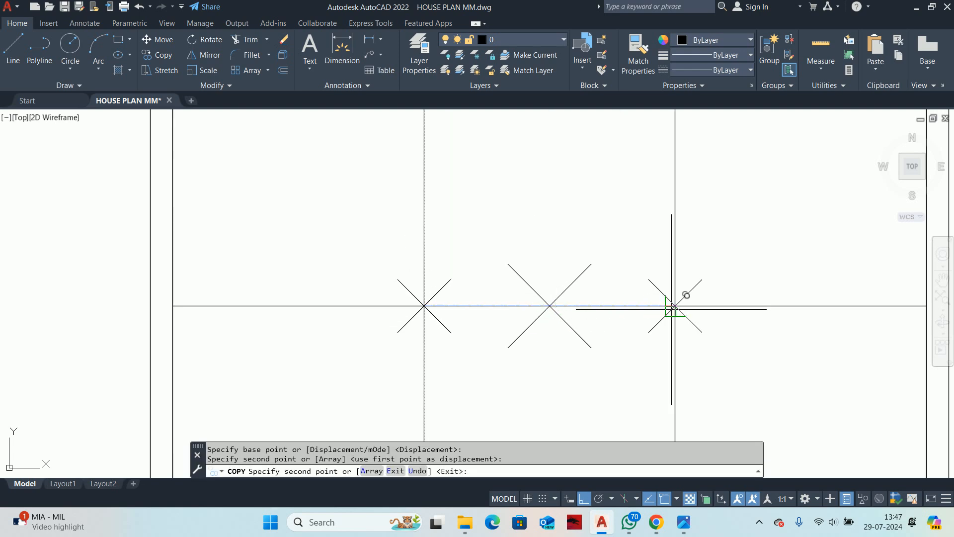
{"action": "key", "text": "Escape"}
Step: Delete the three division points left along the former centre line of the tall opening
{"action": "left_click", "coordinate": [461, 217]}
{"action": "scroll", "coordinate": [539, 364], "scroll_direction": "down", "scroll_amount": 3}
{"action": "middle_click_drag", "start_coordinate": [539, 364], "coordinate": [492, 143]}
{"action": "left_click", "coordinate": [531, 396]}
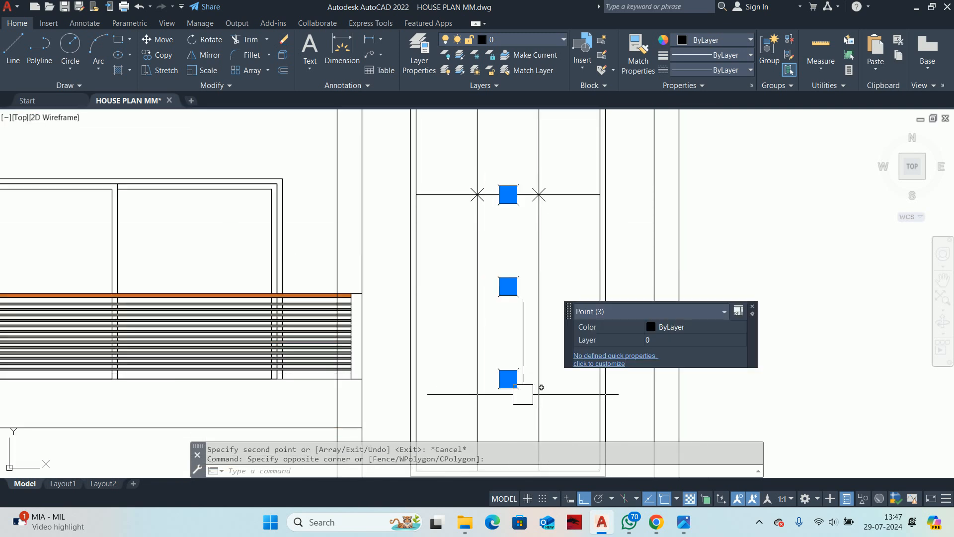
{"action": "key", "text": "Delete"}
{"action": "middle_click_drag", "start_coordinate": [476, 294], "coordinate": [461, 385]}
{"action": "key", "text": "Escape"}
{"action": "key", "text": "Escape"}
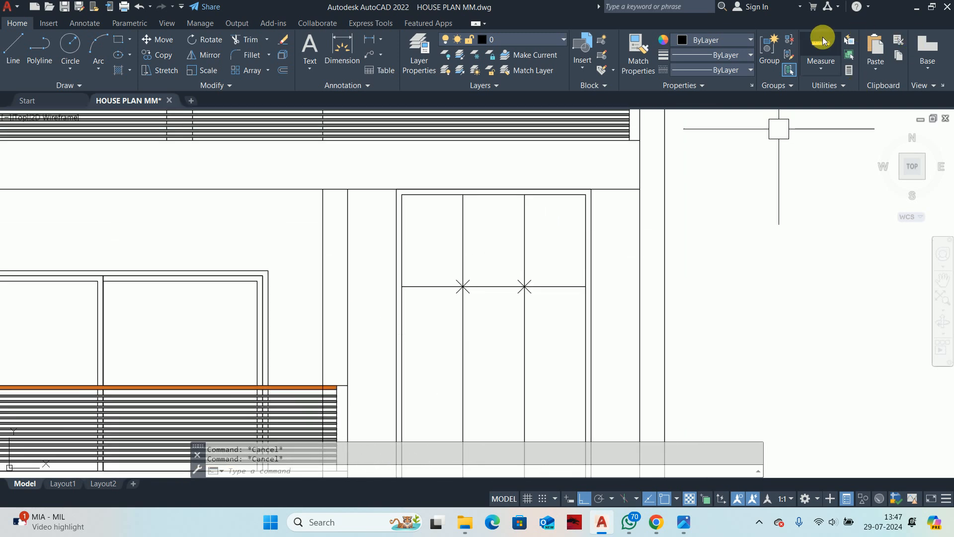
Step: Measure the widths and heights of the divided panes in the tall opening
{"action": "left_click", "coordinate": [821, 42]}
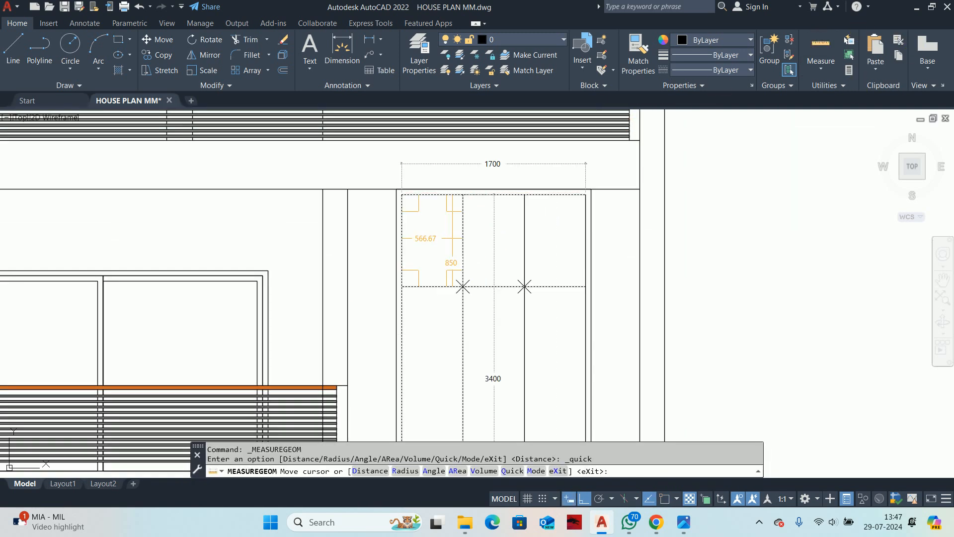
{"action": "scroll", "coordinate": [529, 268], "scroll_direction": "down", "scroll_amount": 1}
{"action": "middle_click_drag", "start_coordinate": [529, 268], "coordinate": [515, 199]}
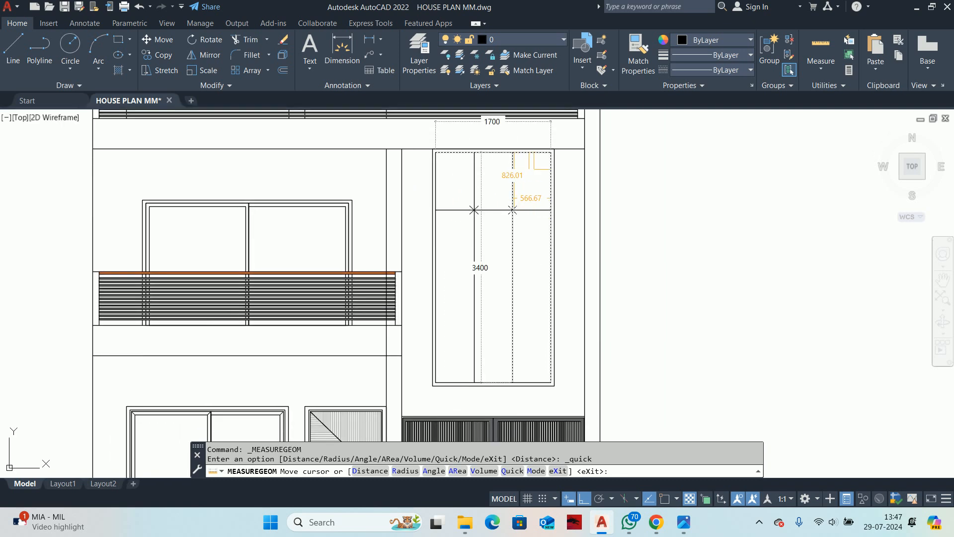
{"action": "scroll", "coordinate": [469, 206], "scroll_direction": "up", "scroll_amount": 1}
{"action": "key", "text": "Escape"}
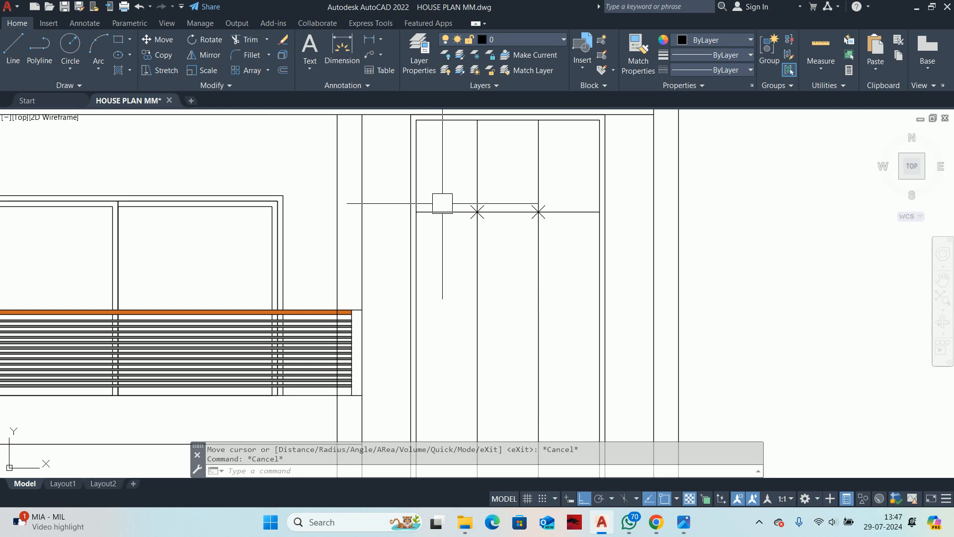
{"action": "scroll", "coordinate": [467, 236], "scroll_direction": "down", "scroll_amount": 2}
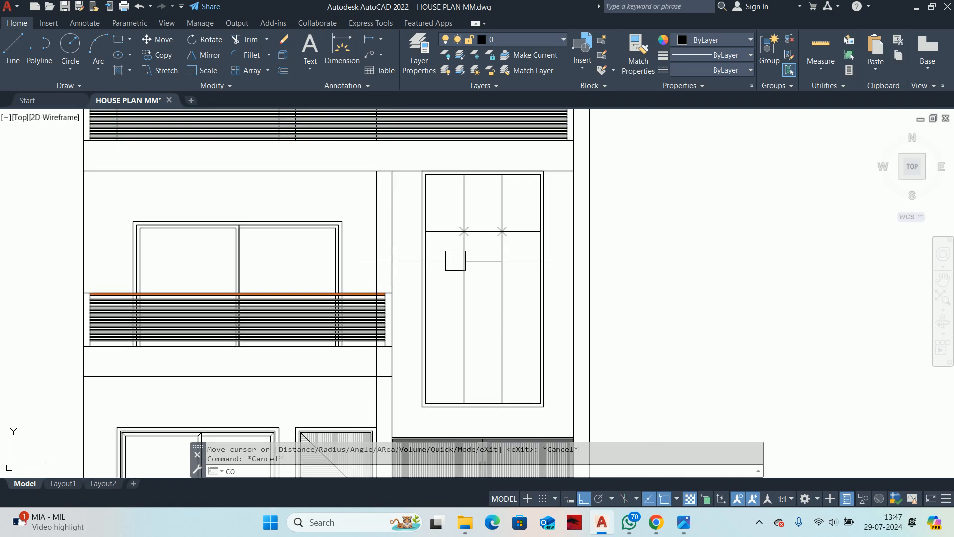
{"action": "key", "text": "Return"}
{"action": "scroll", "coordinate": [440, 230], "scroll_direction": "up", "scroll_amount": 2}
{"action": "left_click", "coordinate": [447, 233]}
{"action": "key", "text": "Escape"}
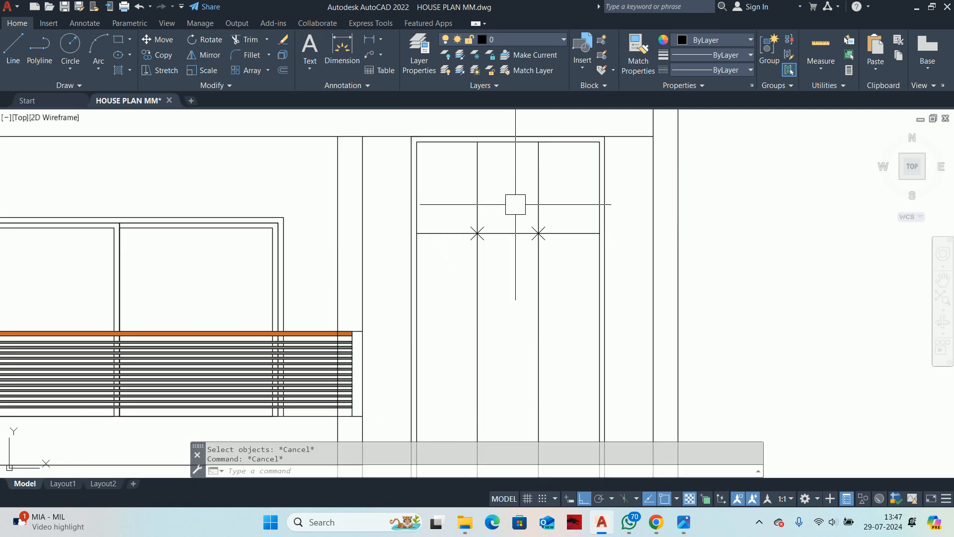
{"action": "key", "text": "Return"}
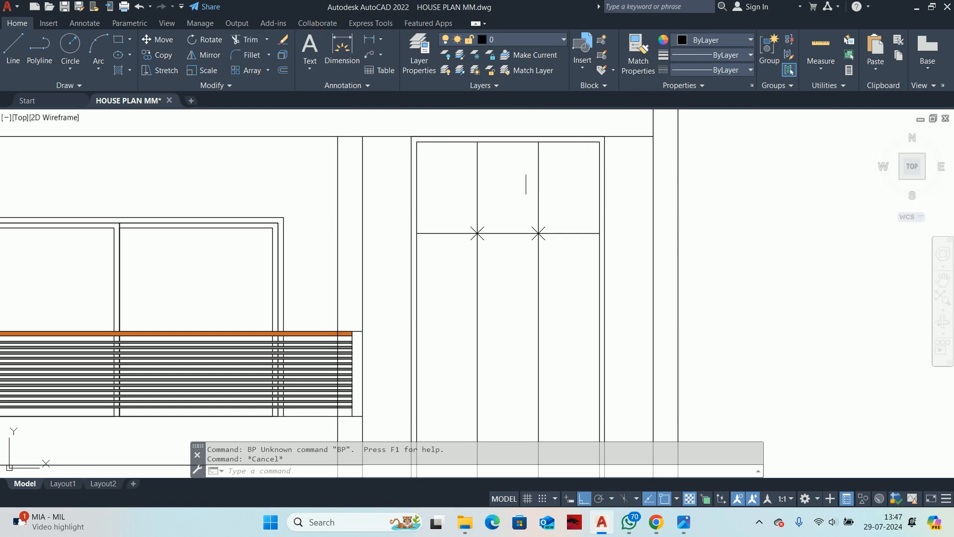
Step: Create closed polyline boundaries from the three panes in the tall opening's top row
{"action": "key", "text": "Return"}
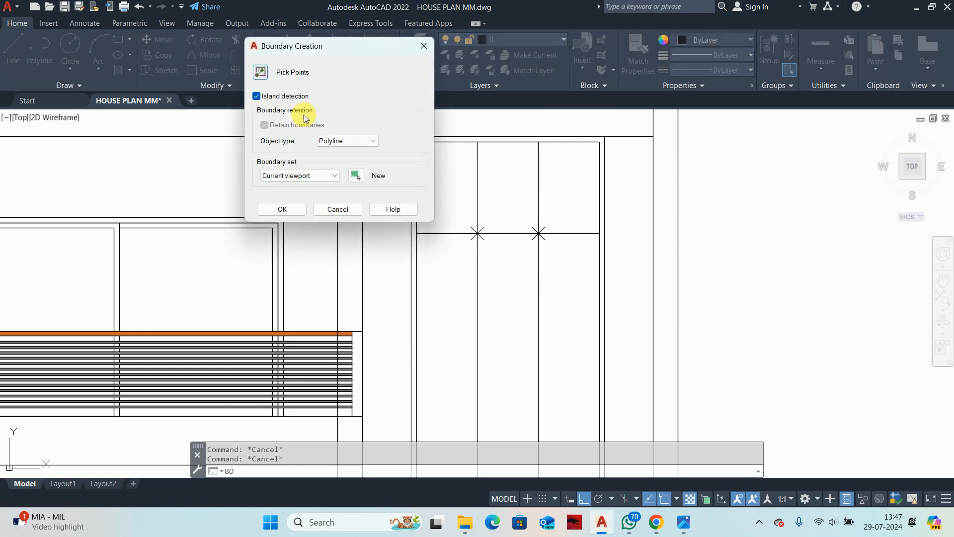
{"action": "left_click", "coordinate": [259, 73]}
{"action": "left_click", "coordinate": [502, 221]}
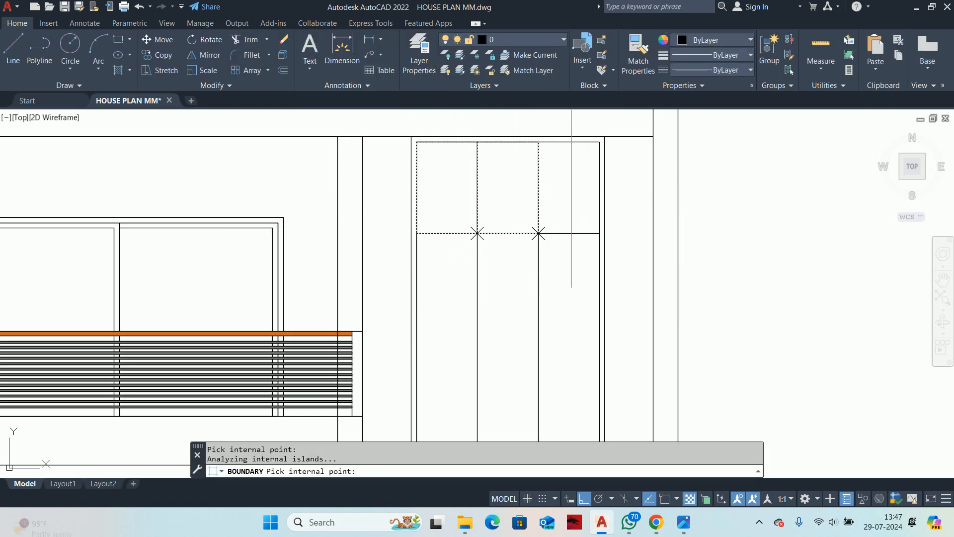
{"action": "key", "text": "Return"}
{"action": "middle_click_drag", "start_coordinate": [550, 190], "coordinate": [502, 273]}
{"action": "scroll", "coordinate": [481, 223], "scroll_direction": "up", "scroll_amount": 2}
{"action": "key", "text": "Escape"}
{"action": "key", "text": "Escape"}
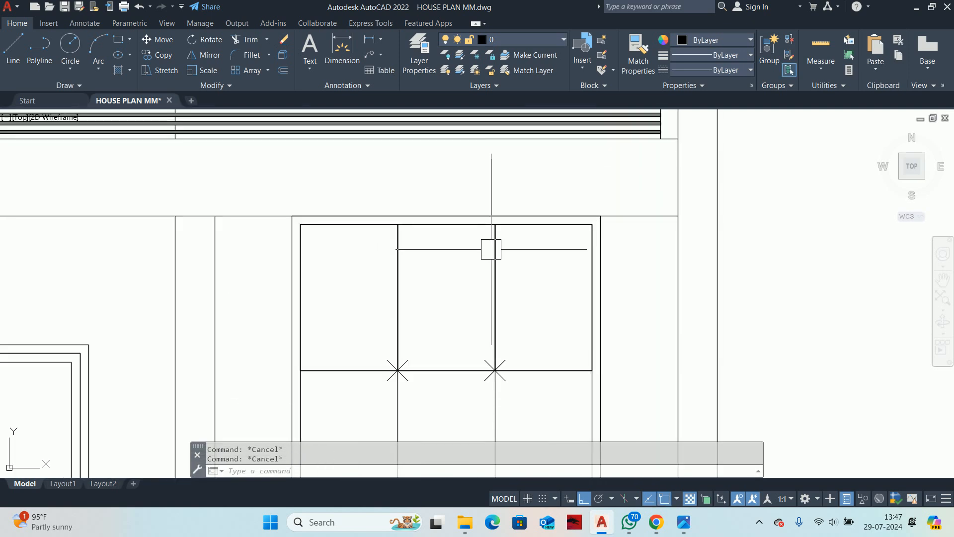
Step: Offset the outlines of the three top panes inward by 5
{"action": "type", "text": "o"}
{"action": "key", "text": "Return"}
{"action": "key", "text": "Return"}
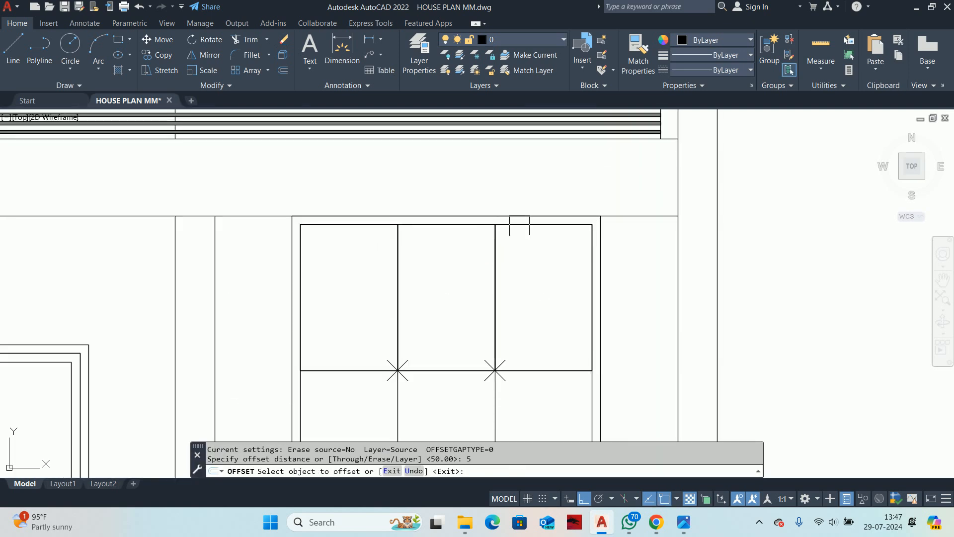
{"action": "left_click", "coordinate": [495, 249]}
{"action": "left_click", "coordinate": [515, 265]}
{"action": "left_click", "coordinate": [456, 224]}
{"action": "left_click", "coordinate": [426, 245]}
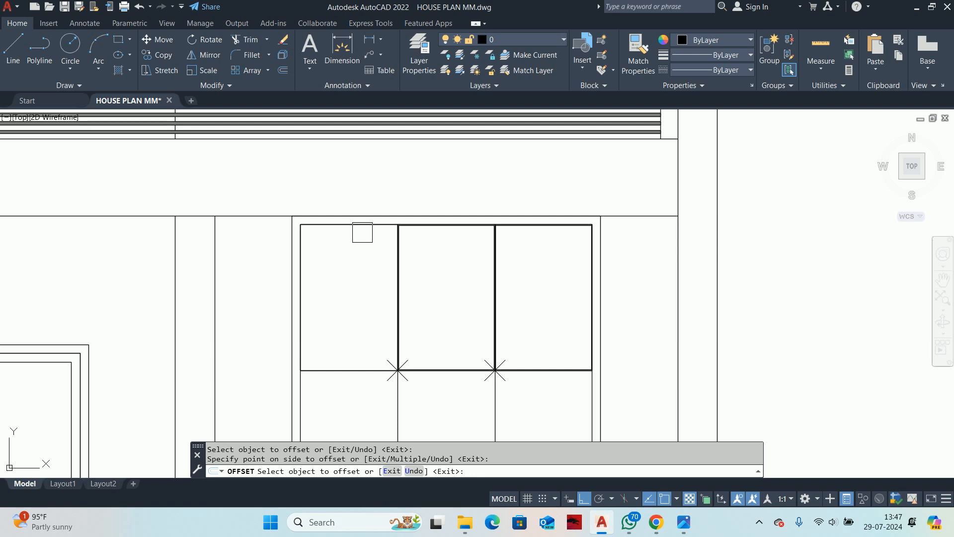
{"action": "key", "text": "Escape"}
{"action": "key", "text": "Escape"}
Step: Create a rectangular array from the three inset pane outlines in the tall opening's top row
{"action": "scroll", "coordinate": [428, 341], "scroll_direction": "up", "scroll_amount": 8}
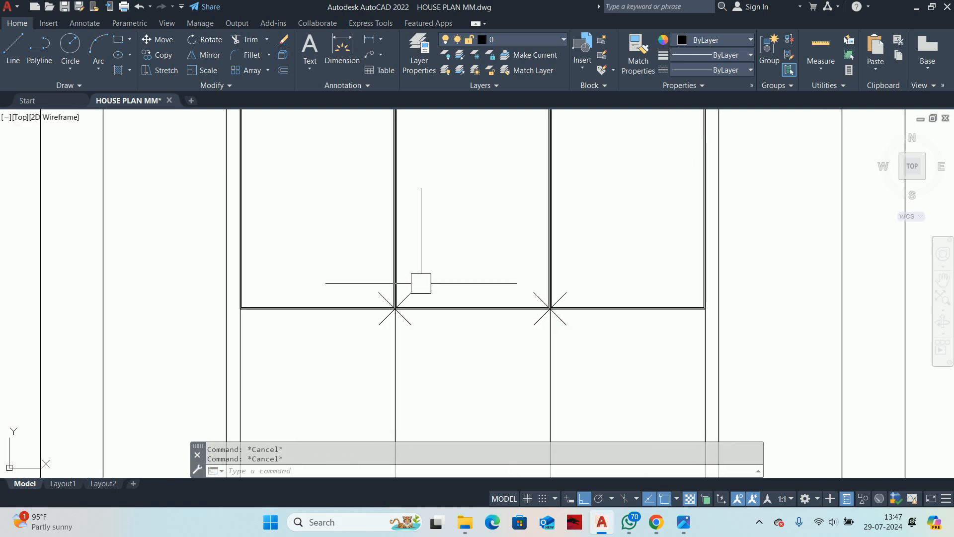
{"action": "scroll", "coordinate": [402, 287], "scroll_direction": "down", "scroll_amount": 5}
{"action": "type", "text": "c"}
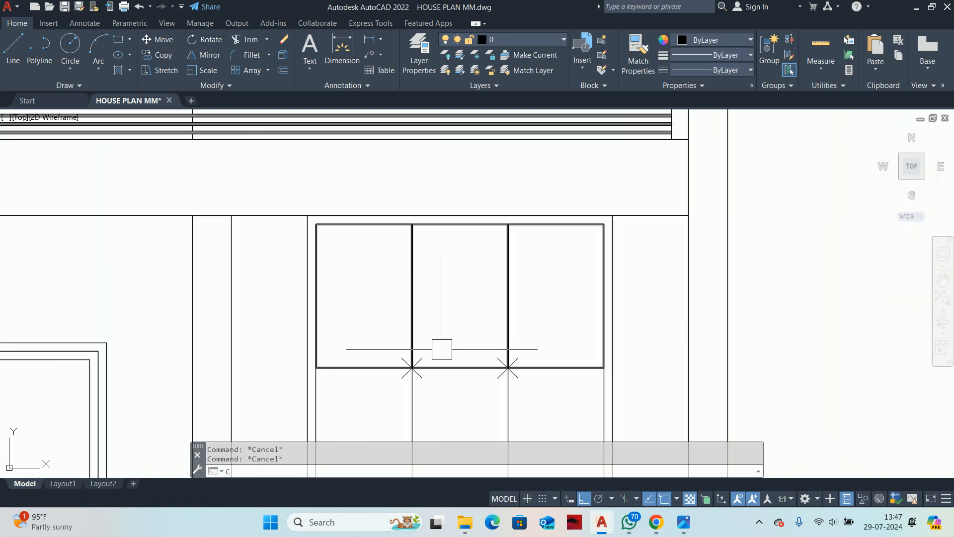
{"action": "type", "text": "AR"}
{"action": "key", "text": "Return"}
{"action": "scroll", "coordinate": [419, 330], "scroll_direction": "up", "scroll_amount": 3}
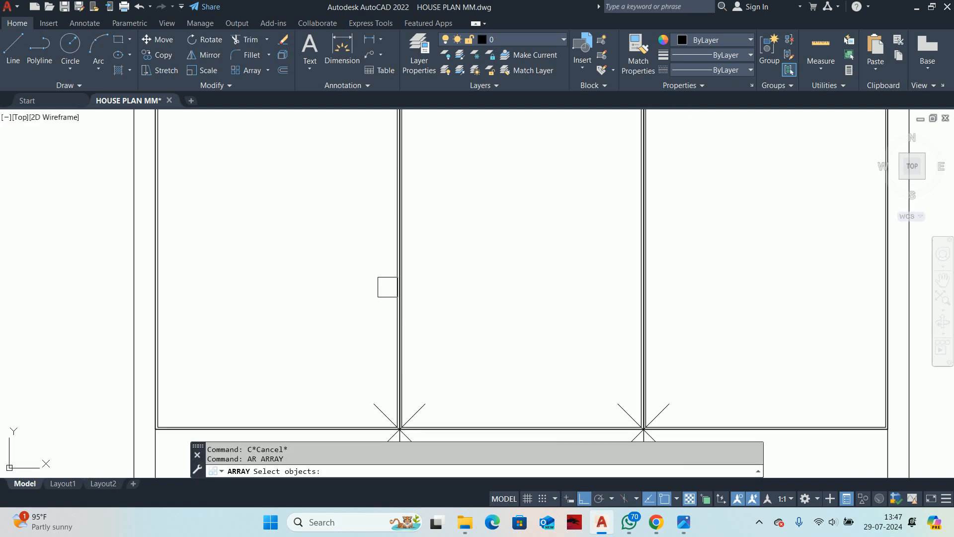
{"action": "left_click", "coordinate": [396, 299]}
{"action": "scroll", "coordinate": [404, 268], "scroll_direction": "up", "scroll_amount": 3}
{"action": "scroll", "coordinate": [668, 286], "scroll_direction": "down", "scroll_amount": 8}
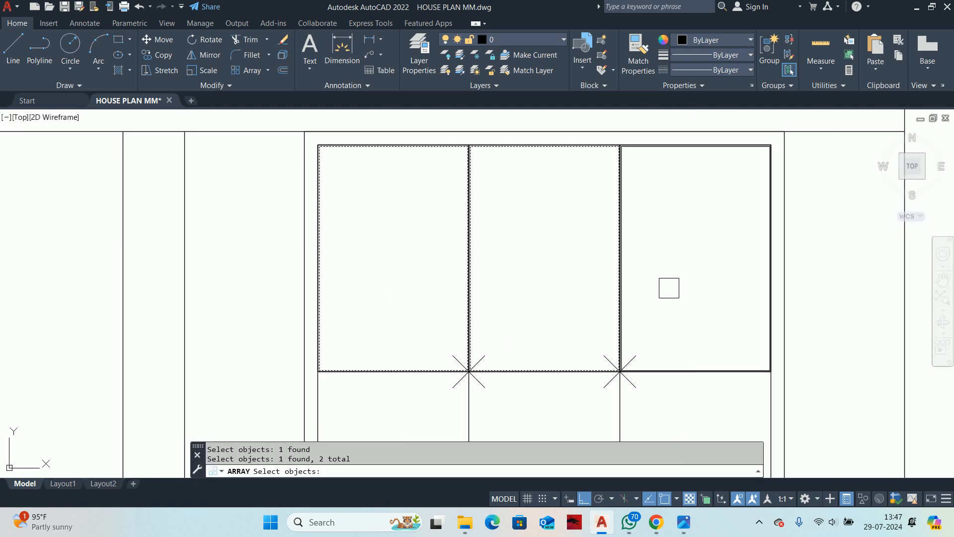
{"action": "scroll", "coordinate": [626, 281], "scroll_direction": "up", "scroll_amount": 4}
{"action": "left_click", "coordinate": [595, 277]}
{"action": "scroll", "coordinate": [592, 275], "scroll_direction": "down", "scroll_amount": 6}
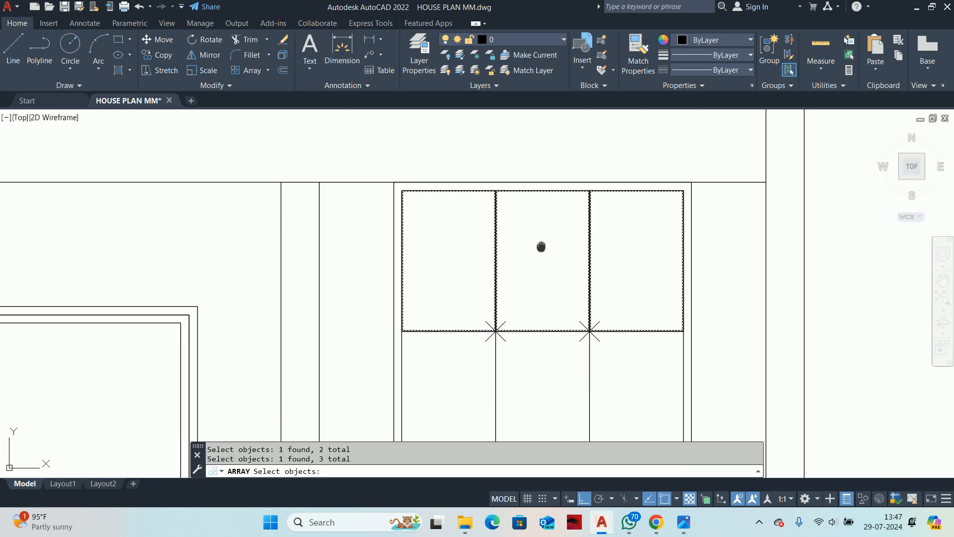
{"action": "middle_click_drag", "start_coordinate": [541, 245], "coordinate": [438, 219]}
{"action": "key", "text": "Return"}
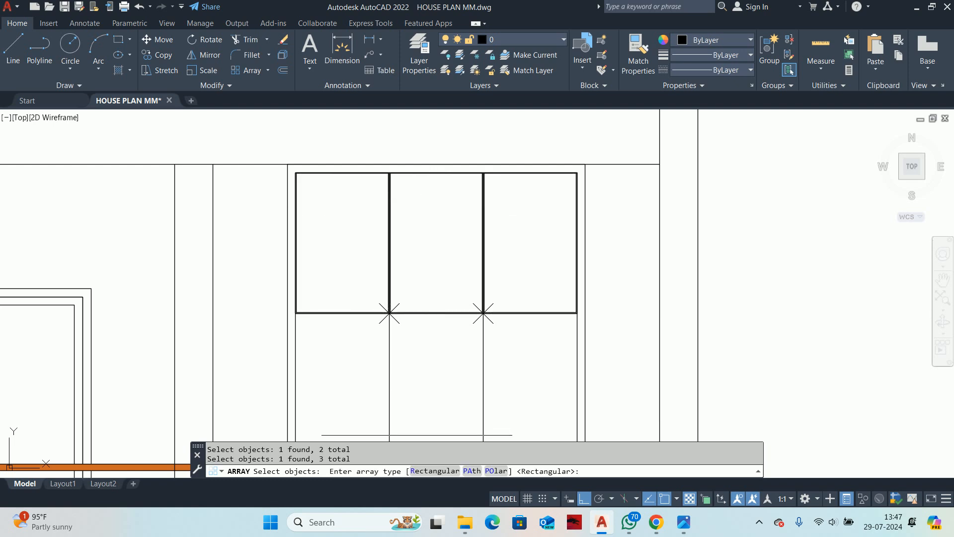
{"action": "left_click", "coordinate": [425, 470]}
{"action": "scroll", "coordinate": [621, 263], "scroll_direction": "down", "scroll_amount": 5}
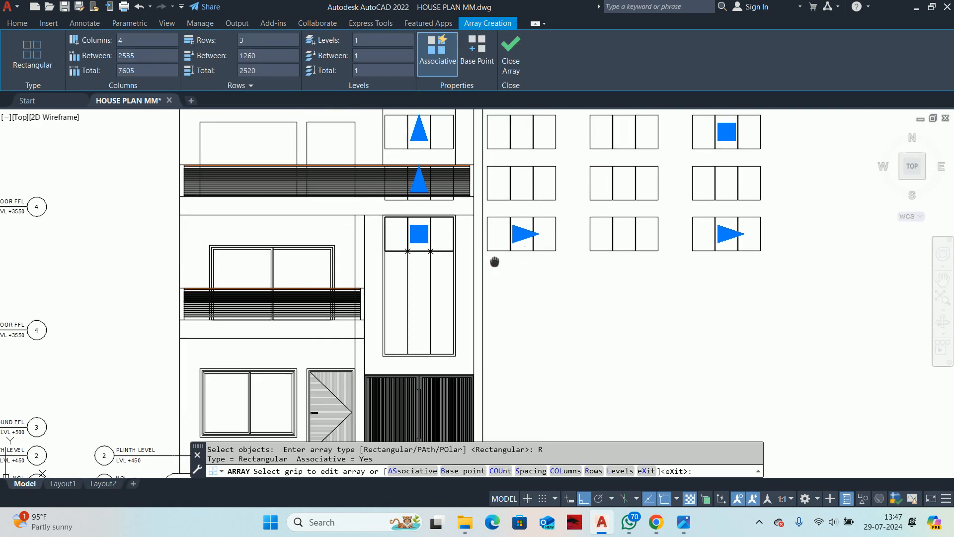
Step: Reduce the pane array to 1 column and run its 3 rows downward inside the tall opening
{"action": "left_click", "coordinate": [683, 264]}
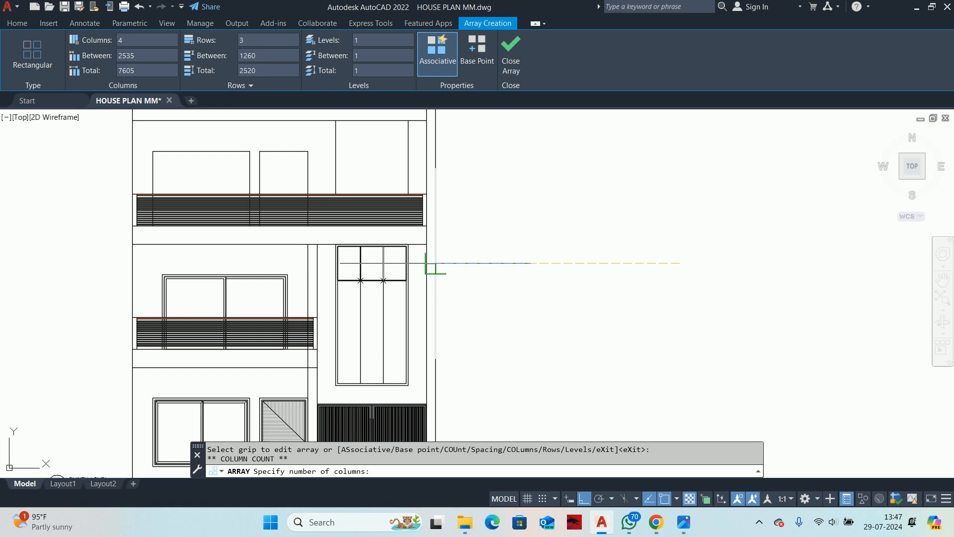
{"action": "scroll", "coordinate": [406, 268], "scroll_direction": "up", "scroll_amount": 5}
{"action": "scroll", "coordinate": [406, 220], "scroll_direction": "down", "scroll_amount": 7}
{"action": "middle_click_drag", "start_coordinate": [370, 243], "coordinate": [367, 264]}
{"action": "left_click", "coordinate": [381, 172]}
{"action": "scroll", "coordinate": [375, 318], "scroll_direction": "up", "scroll_amount": 7}
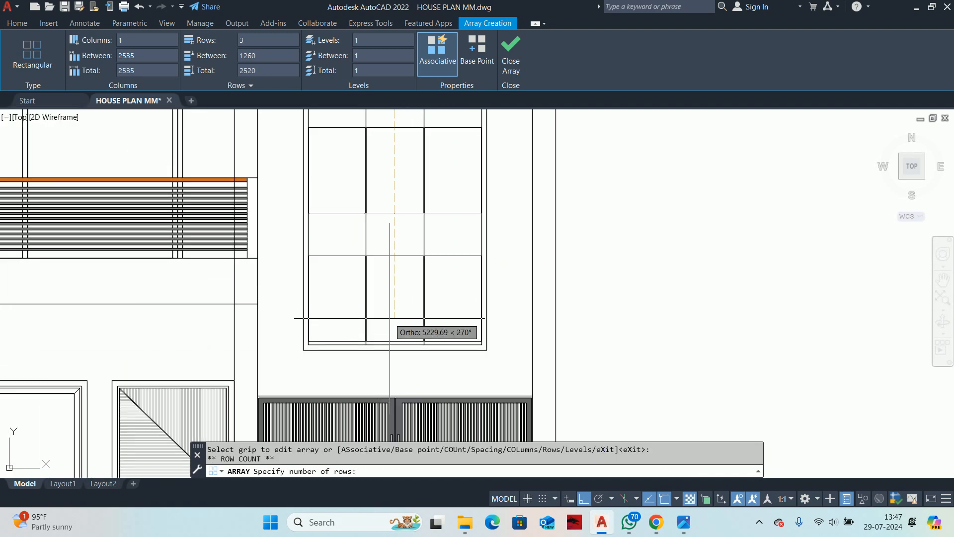
{"action": "left_click", "coordinate": [386, 343]}
{"action": "scroll", "coordinate": [390, 390], "scroll_direction": "down", "scroll_amount": 3}
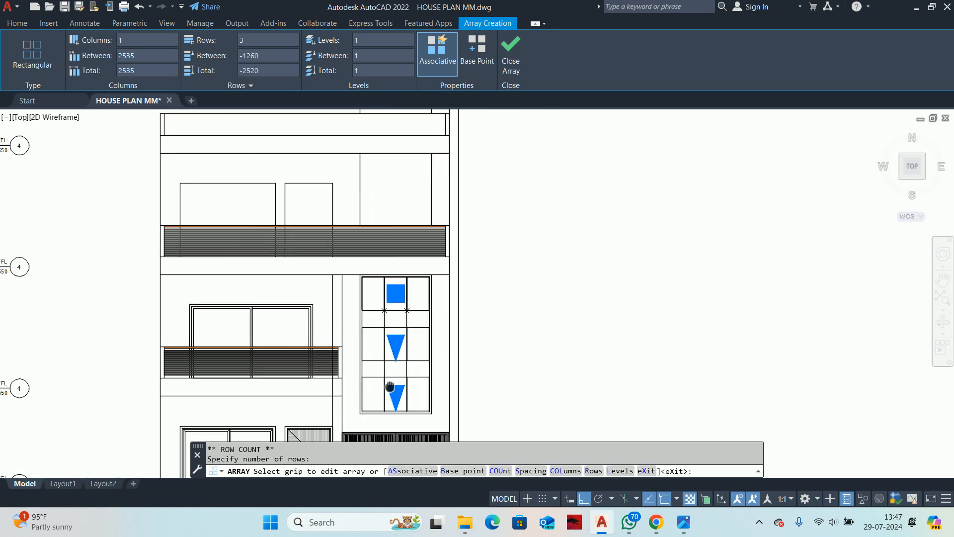
Step: Move the pane array by its base grip to the midpoint of the top panes' upper edge
{"action": "scroll", "coordinate": [418, 318], "scroll_direction": "up", "scroll_amount": 6}
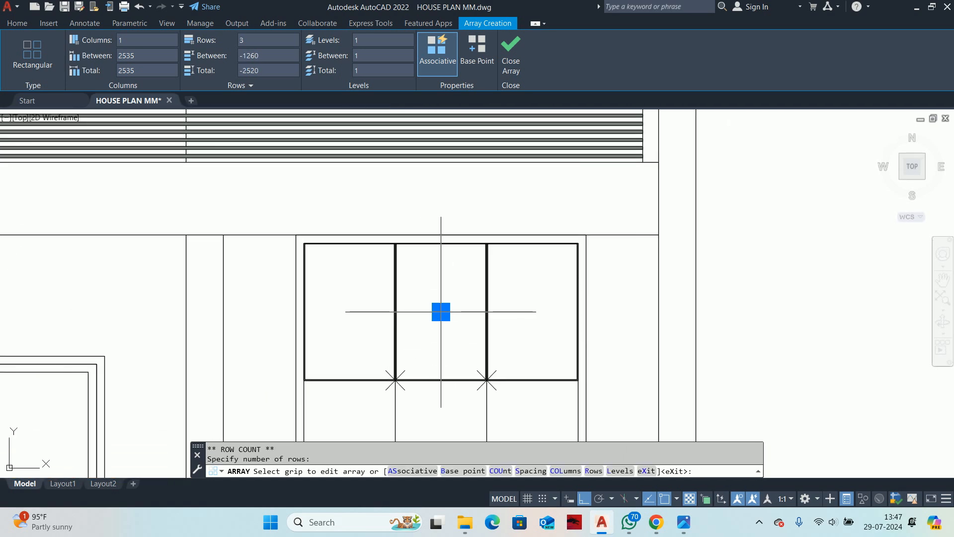
{"action": "left_click", "coordinate": [440, 311]}
{"action": "scroll", "coordinate": [441, 244], "scroll_direction": "up", "scroll_amount": 5}
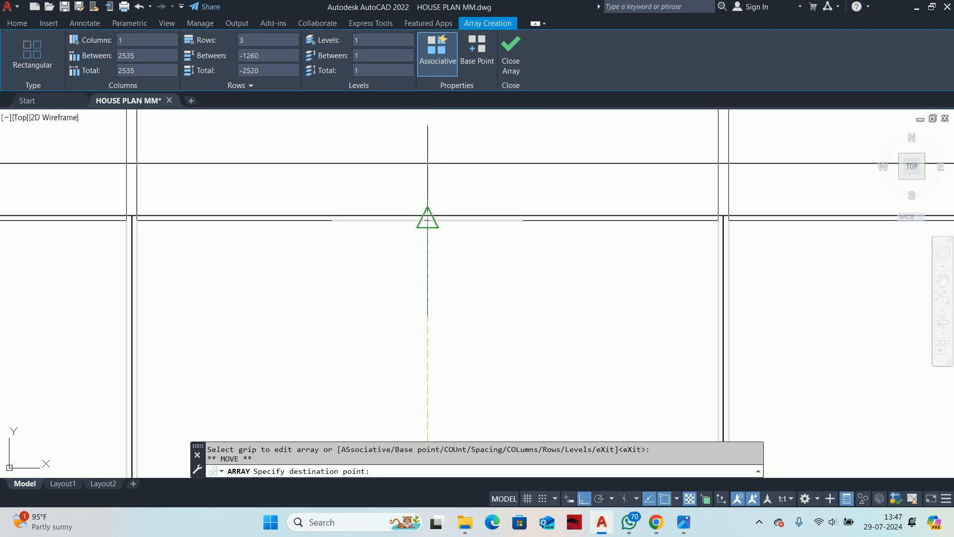
{"action": "scroll", "coordinate": [416, 220], "scroll_direction": "up", "scroll_amount": 2}
{"action": "left_click", "coordinate": [426, 220]}
{"action": "scroll", "coordinate": [422, 209], "scroll_direction": "down", "scroll_amount": 4}
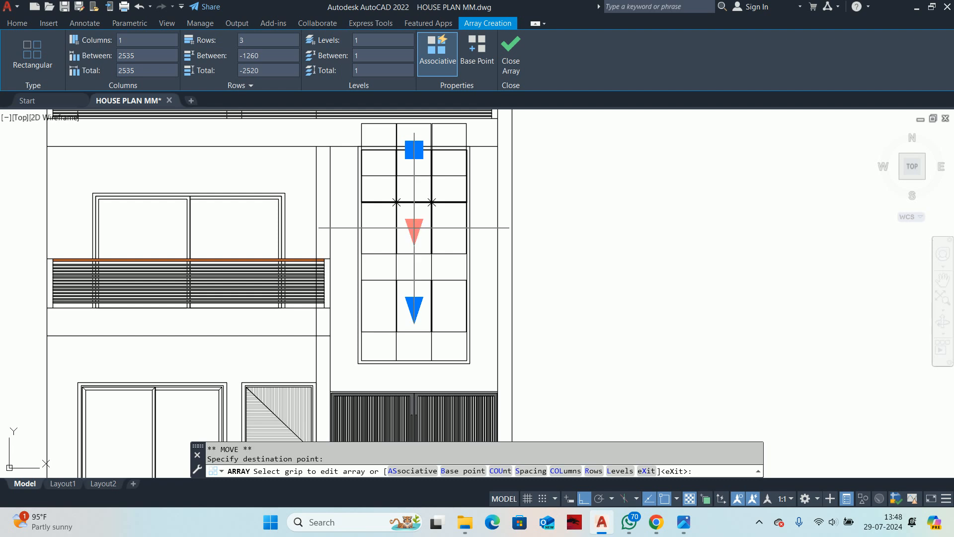
Step: Stretch the pane array's row spacing downward to -2167.21
{"action": "left_click", "coordinate": [414, 230]}
{"action": "left_click", "coordinate": [415, 289]}
{"action": "scroll", "coordinate": [545, 247], "scroll_direction": "down", "scroll_amount": 2}
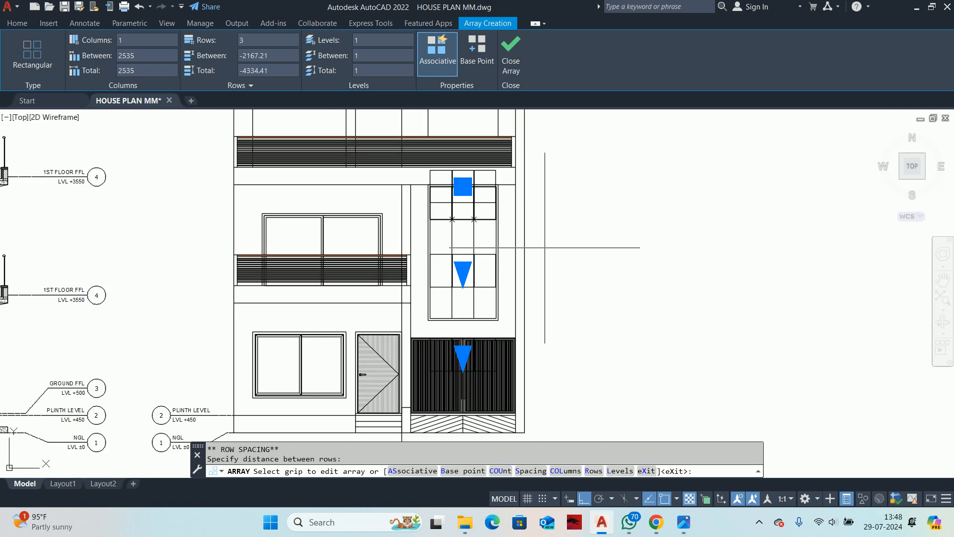
Step: Move the pane array down to the midpoint of the top panes' lower edge
{"action": "middle_click_drag", "start_coordinate": [545, 248], "coordinate": [420, 284]}
{"action": "scroll", "coordinate": [361, 232], "scroll_direction": "up", "scroll_amount": 3}
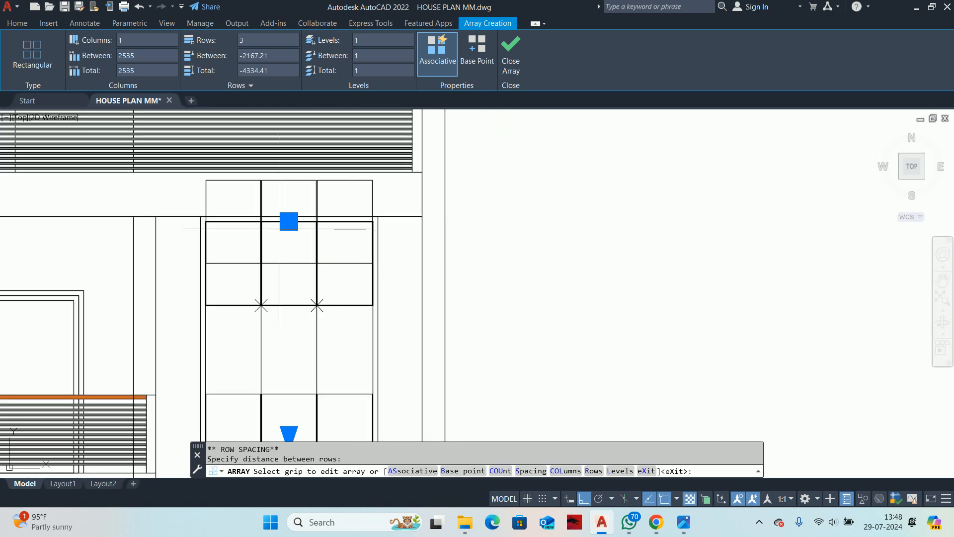
{"action": "left_click", "coordinate": [289, 221]}
{"action": "scroll", "coordinate": [289, 262], "scroll_direction": "up", "scroll_amount": 4}
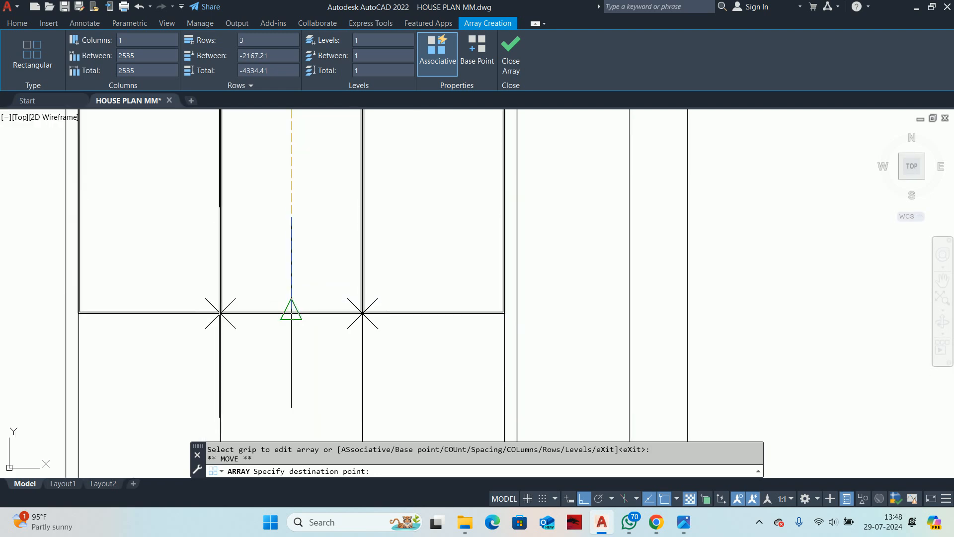
{"action": "scroll", "coordinate": [291, 312], "scroll_direction": "up", "scroll_amount": 2}
{"action": "left_click", "coordinate": [270, 311]}
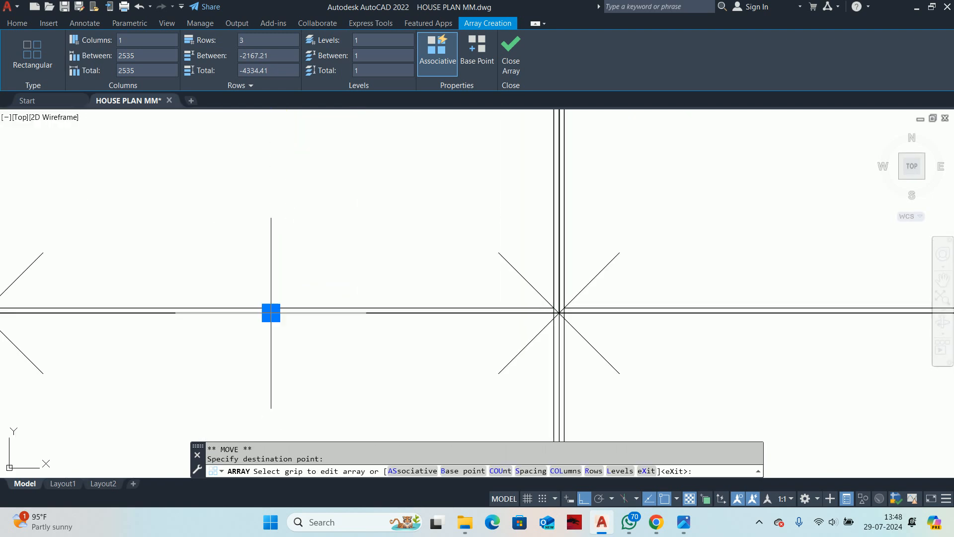
{"action": "scroll", "coordinate": [359, 230], "scroll_direction": "down", "scroll_amount": 2}
{"action": "scroll", "coordinate": [359, 230], "scroll_direction": "down", "scroll_amount": 5}
{"action": "scroll", "coordinate": [362, 247], "scroll_direction": "up", "scroll_amount": 5}
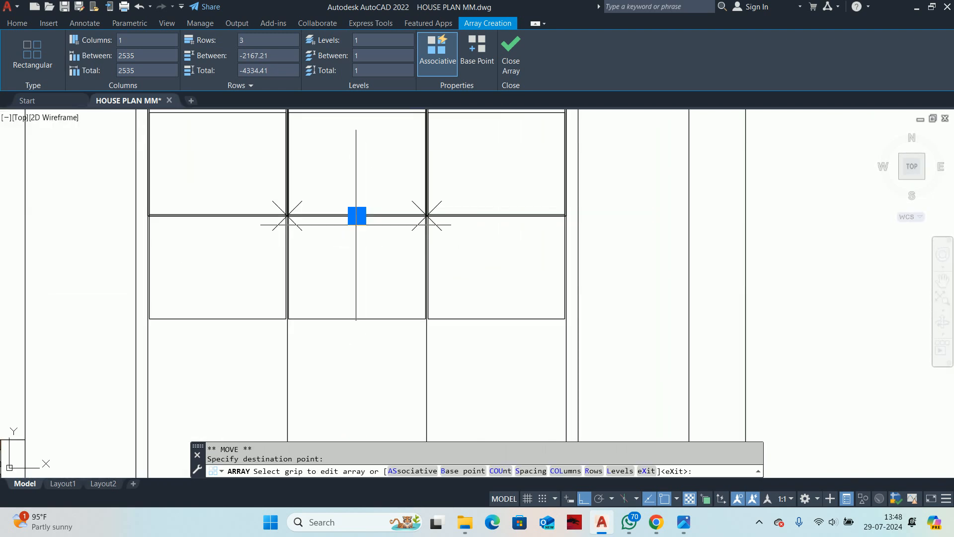
{"action": "scroll", "coordinate": [356, 224], "scroll_direction": "down", "scroll_amount": 4}
Step: Reduce the pane array to 2 rows
{"action": "left_click", "coordinate": [357, 387]}
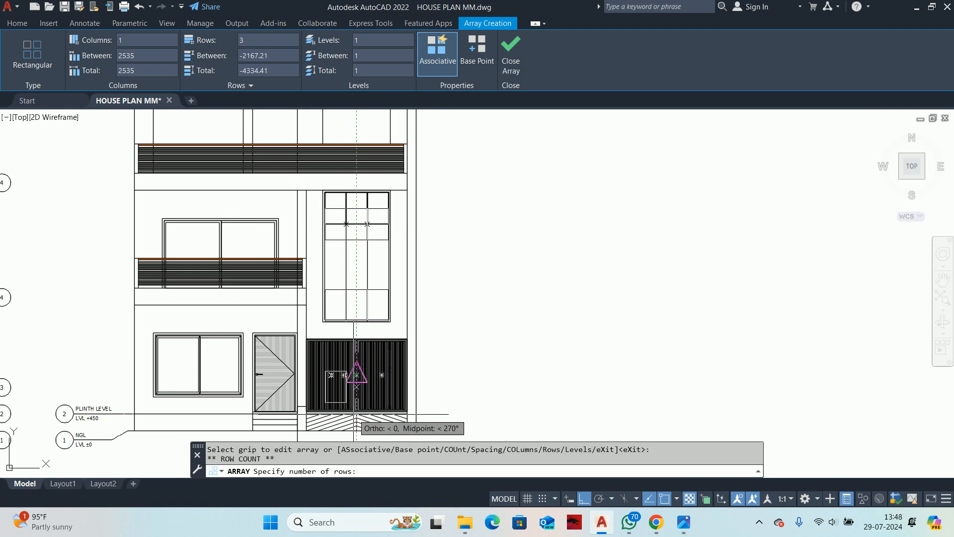
{"action": "scroll", "coordinate": [366, 328], "scroll_direction": "up", "scroll_amount": 4}
{"action": "left_click", "coordinate": [327, 243]}
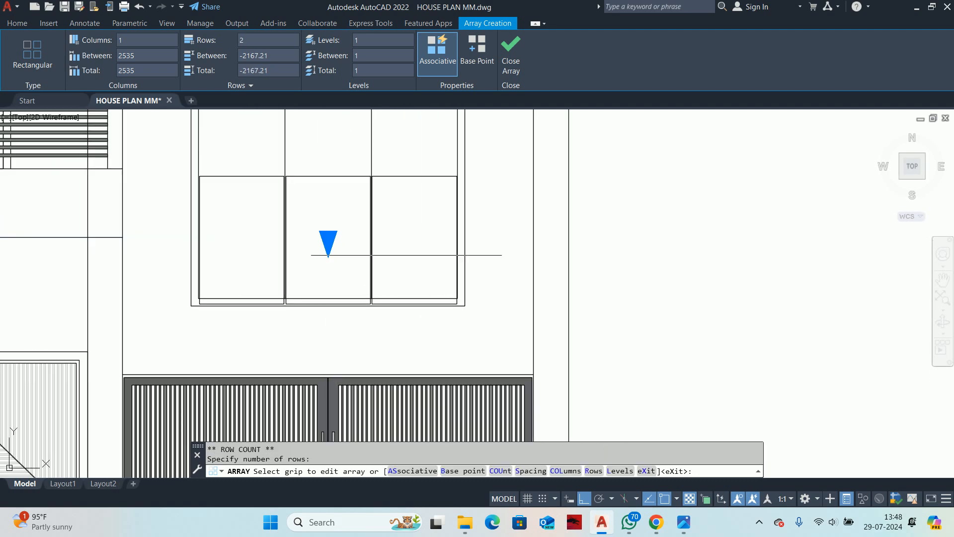
Step: Exit array editing and delete the pane array from the tall opening
{"action": "scroll", "coordinate": [348, 278], "scroll_direction": "down", "scroll_amount": 3}
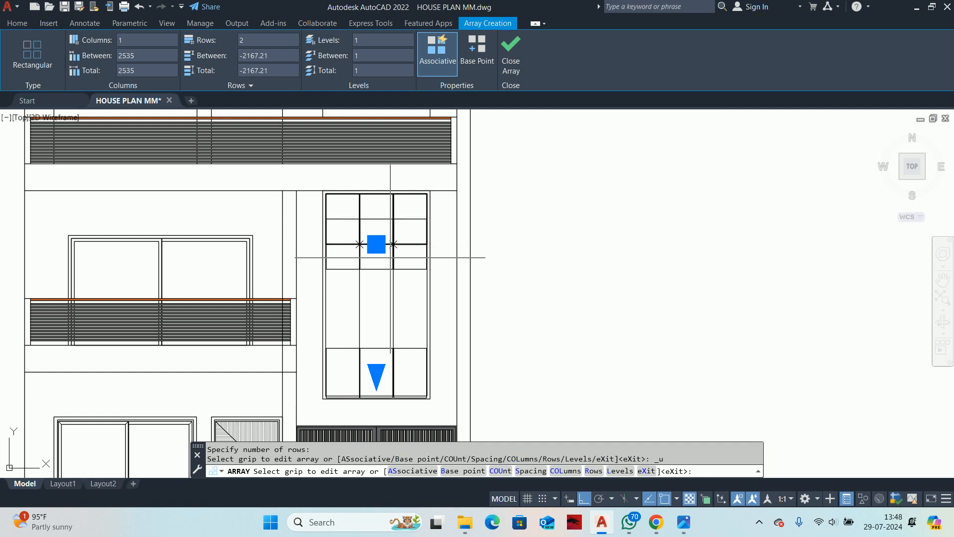
{"action": "key", "text": "Escape"}
{"action": "left_click", "coordinate": [374, 277]}
{"action": "key", "text": "Delete"}
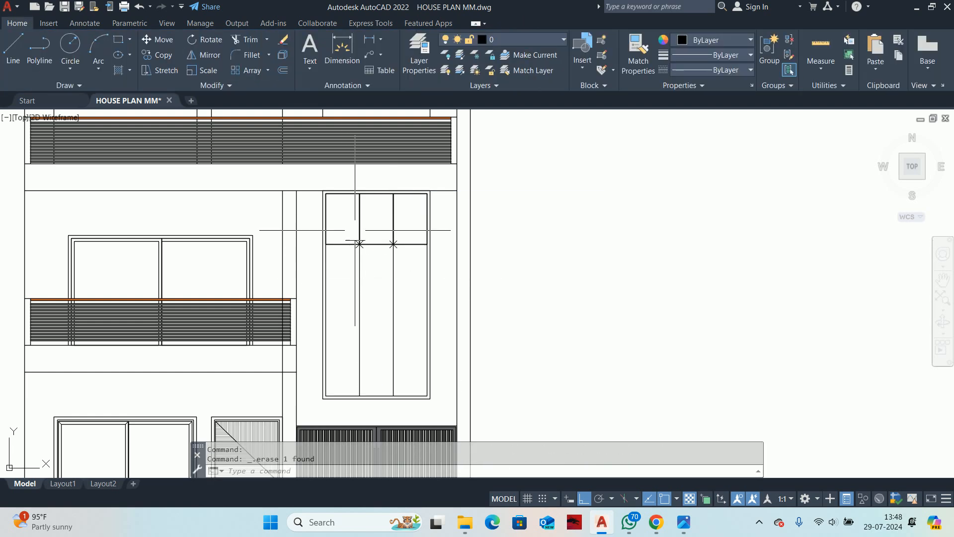
{"action": "scroll", "coordinate": [354, 229], "scroll_direction": "up", "scroll_amount": 3}
{"action": "middle_click_drag", "start_coordinate": [353, 241], "coordinate": [360, 308]}
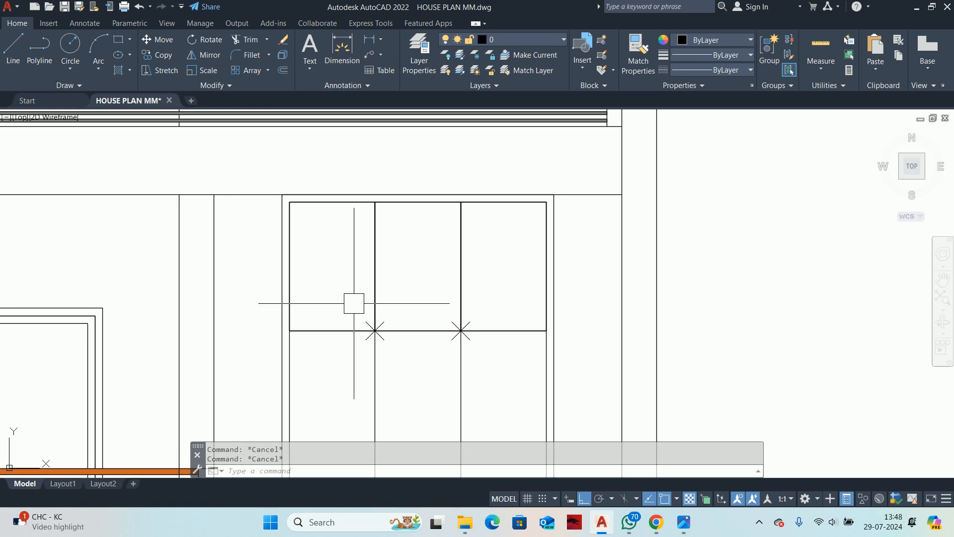
{"action": "scroll", "coordinate": [323, 259], "scroll_direction": "up", "scroll_amount": 4}
{"action": "middle_click_drag", "start_coordinate": [296, 294], "coordinate": [288, 370]}
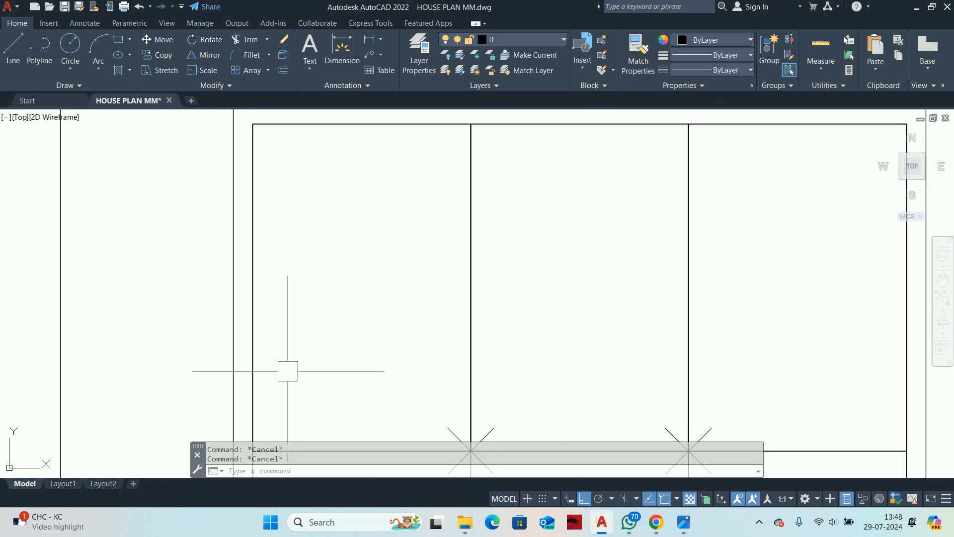
{"action": "type", "text": "DLI"}
{"action": "key", "text": "Return"}
{"action": "scroll", "coordinate": [351, 398], "scroll_direction": "up", "scroll_amount": 5}
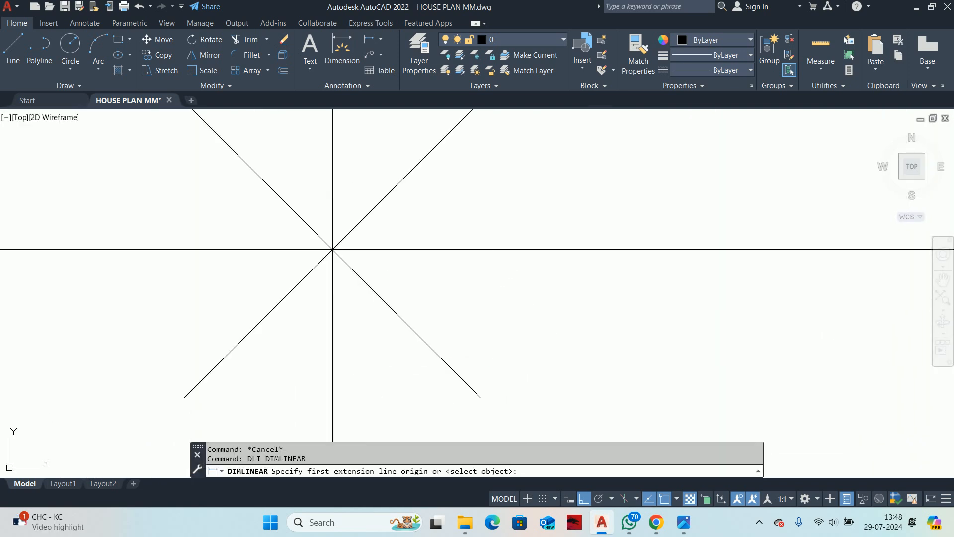
{"action": "scroll", "coordinate": [325, 196], "scroll_direction": "down", "scroll_amount": 8}
{"action": "key", "text": "Escape"}
{"action": "key", "text": "Escape"}
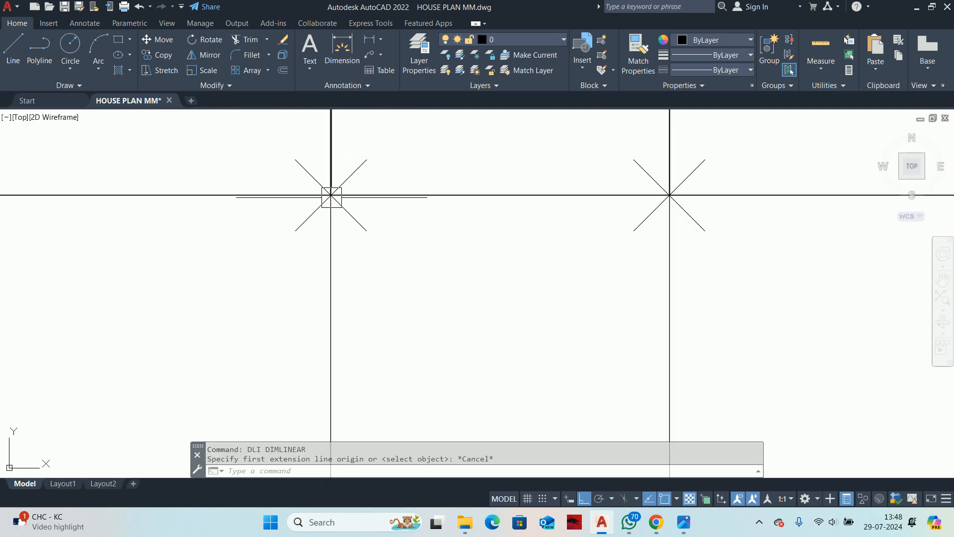
Step: Check the polyline outlines along the top edge of the tall opening's upper panes
{"action": "scroll", "coordinate": [337, 244], "scroll_direction": "up", "scroll_amount": 6}
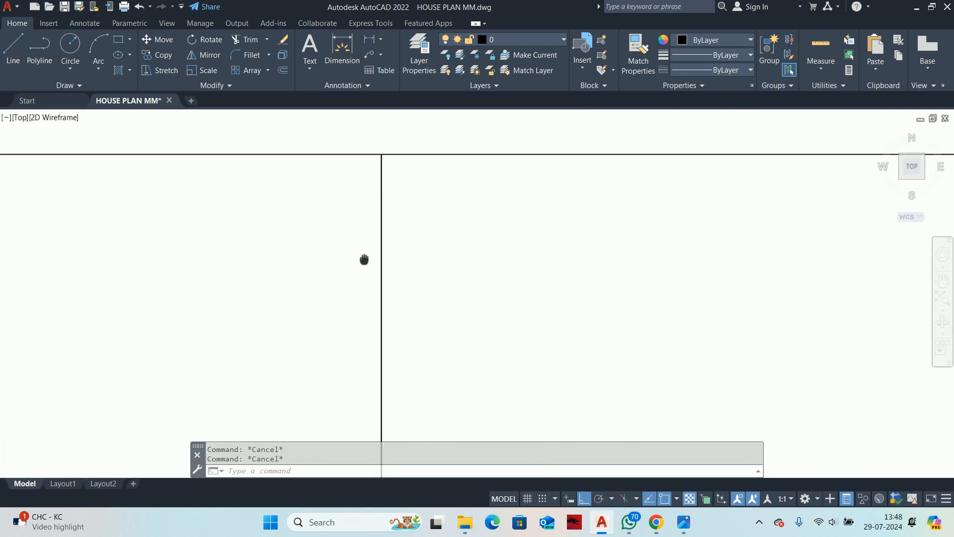
{"action": "scroll", "coordinate": [364, 260], "scroll_direction": "down", "scroll_amount": 1}
{"action": "left_click", "coordinate": [369, 308]}
{"action": "key", "text": "Escape"}
{"action": "left_click", "coordinate": [410, 349]}
{"action": "left_click", "coordinate": [356, 333]}
{"action": "scroll", "coordinate": [355, 332], "scroll_direction": "down", "scroll_amount": 3}
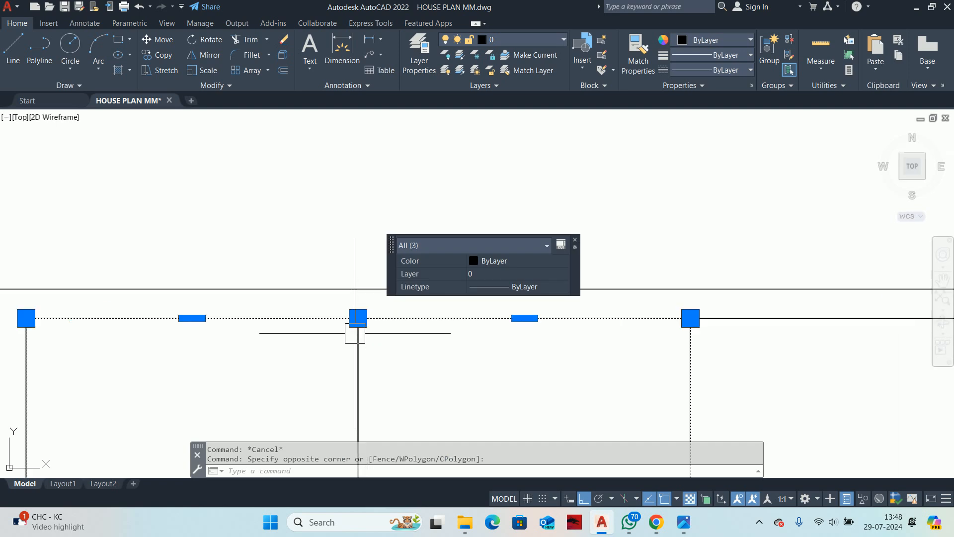
{"action": "key", "text": "Escape"}
{"action": "key", "text": "Escape"}
{"action": "scroll", "coordinate": [354, 336], "scroll_direction": "down", "scroll_amount": 2}
{"action": "middle_click_drag", "start_coordinate": [321, 340], "coordinate": [331, 297]}
{"action": "left_click", "coordinate": [328, 296]}
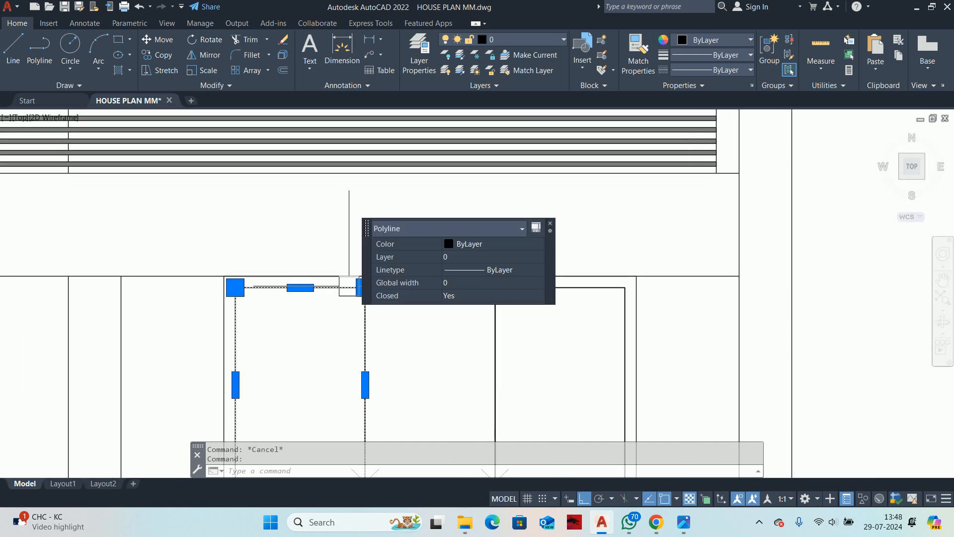
{"action": "key", "text": "Escape"}
{"action": "scroll", "coordinate": [351, 287], "scroll_direction": "up", "scroll_amount": 7}
{"action": "scroll", "coordinate": [384, 306], "scroll_direction": "down", "scroll_amount": 7}
Step: Offset the closed outlines of the three top-row panes inward by 5 again
{"action": "middle_click_drag", "start_coordinate": [379, 297], "coordinate": [373, 223]}
{"action": "type", "text": "o"}
{"action": "key", "text": "Return"}
{"action": "type", "text": "5"}
{"action": "key", "text": "Return"}
{"action": "scroll", "coordinate": [370, 214], "scroll_direction": "up", "scroll_amount": 5}
{"action": "left_click", "coordinate": [378, 165]}
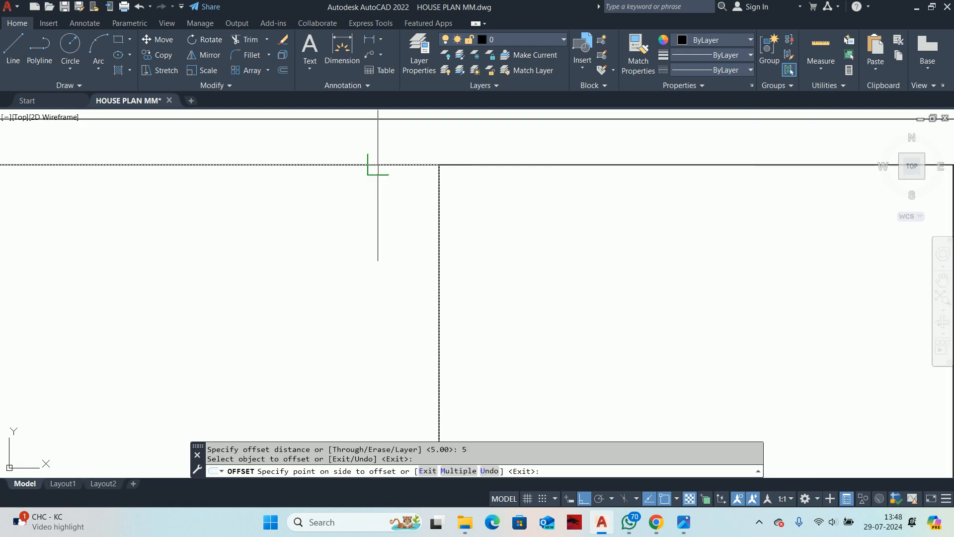
{"action": "left_click", "coordinate": [368, 226]}
{"action": "left_click", "coordinate": [510, 164]}
{"action": "left_click", "coordinate": [511, 241]}
{"action": "scroll", "coordinate": [561, 314], "scroll_direction": "down", "scroll_amount": 2}
{"action": "middle_click_drag", "start_coordinate": [781, 286], "coordinate": [370, 266]}
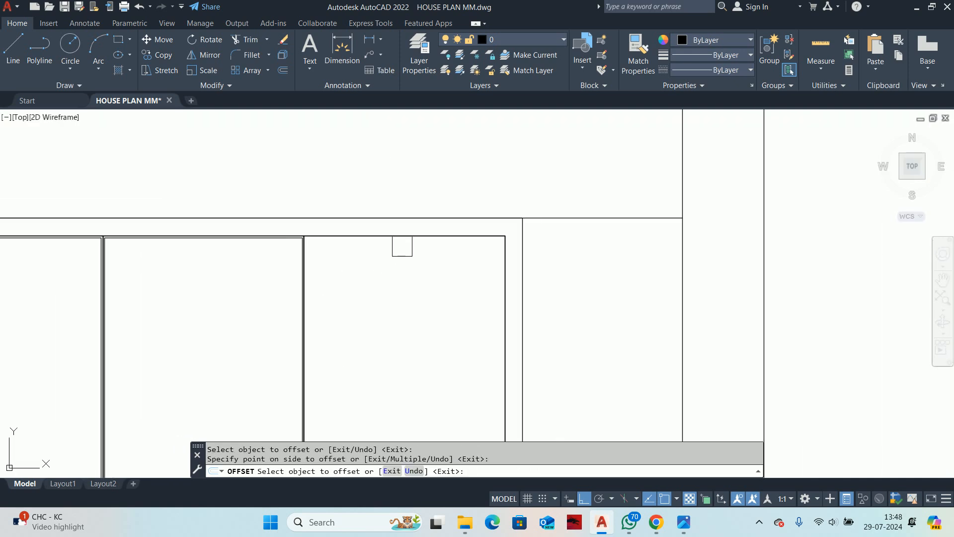
{"action": "left_click", "coordinate": [402, 246]}
{"action": "left_click", "coordinate": [370, 300]}
{"action": "key", "text": "Return"}
{"action": "scroll", "coordinate": [468, 273], "scroll_direction": "down", "scroll_amount": 1}
{"action": "middle_click_drag", "start_coordinate": [468, 274], "coordinate": [712, 237]}
{"action": "key", "text": "Escape"}
{"action": "key", "text": "Escape"}
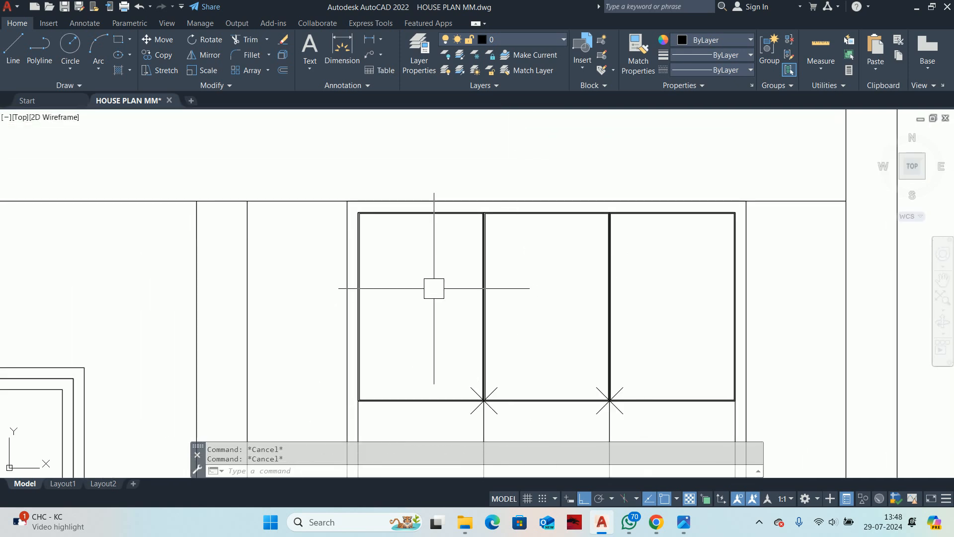
Step: Create a rectangular array with 1 column from the three inner pane outlines in the tall opening's top row
{"action": "type", "text": "ar"}
{"action": "key", "text": "Return"}
{"action": "scroll", "coordinate": [461, 227], "scroll_direction": "up", "scroll_amount": 4}
{"action": "left_click", "coordinate": [462, 183]}
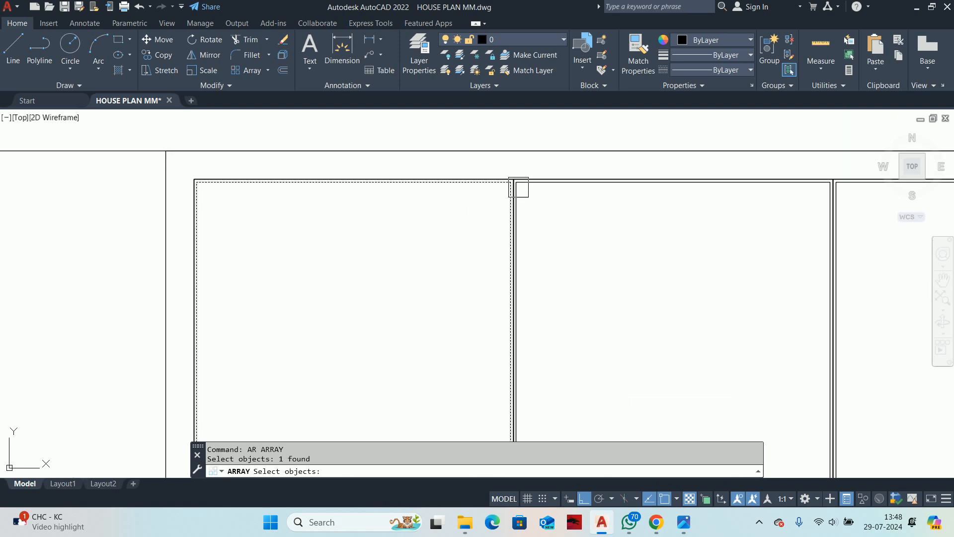
{"action": "middle_click_drag", "start_coordinate": [618, 204], "coordinate": [472, 267]}
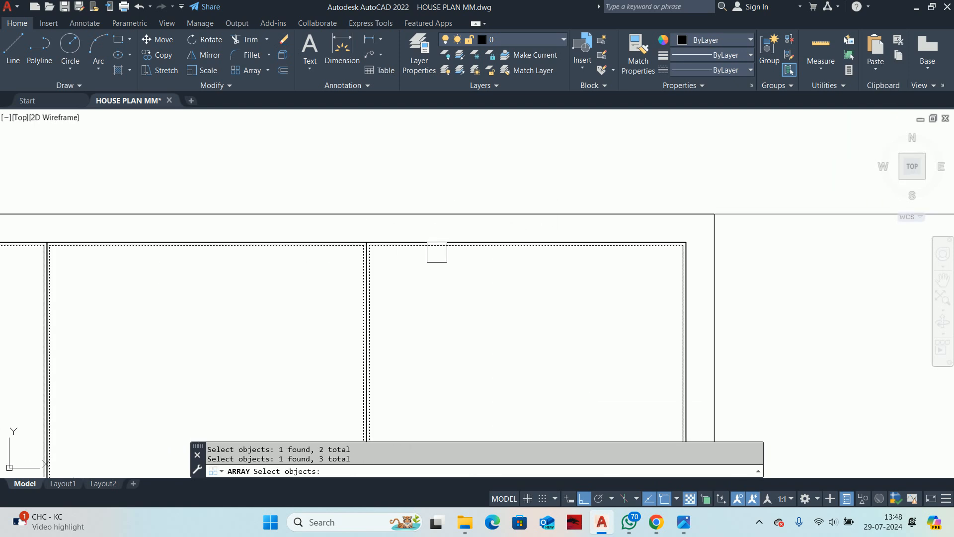
{"action": "scroll", "coordinate": [425, 263], "scroll_direction": "down", "scroll_amount": 3}
{"action": "middle_click_drag", "start_coordinate": [368, 317], "coordinate": [381, 228]}
{"action": "key", "text": "Return"}
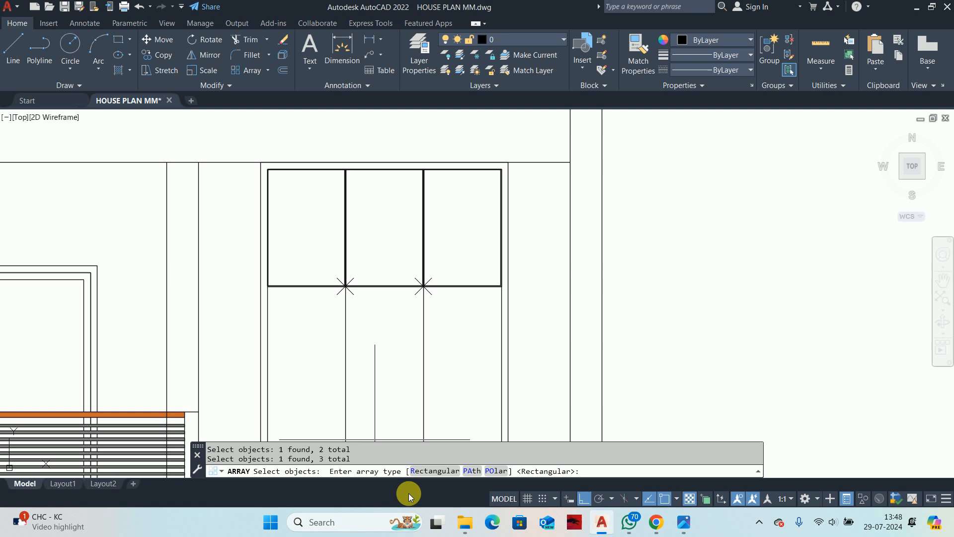
{"action": "left_click", "coordinate": [419, 470]}
{"action": "left_click", "coordinate": [806, 301]}
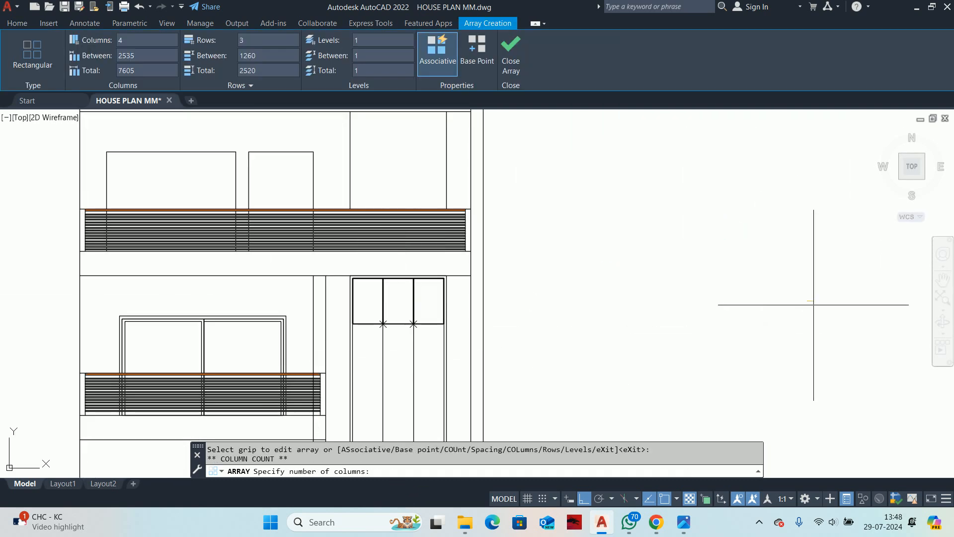
Step: Direct the pane array downward inside the tall opening with 3 rows
{"action": "left_click", "coordinate": [398, 162]}
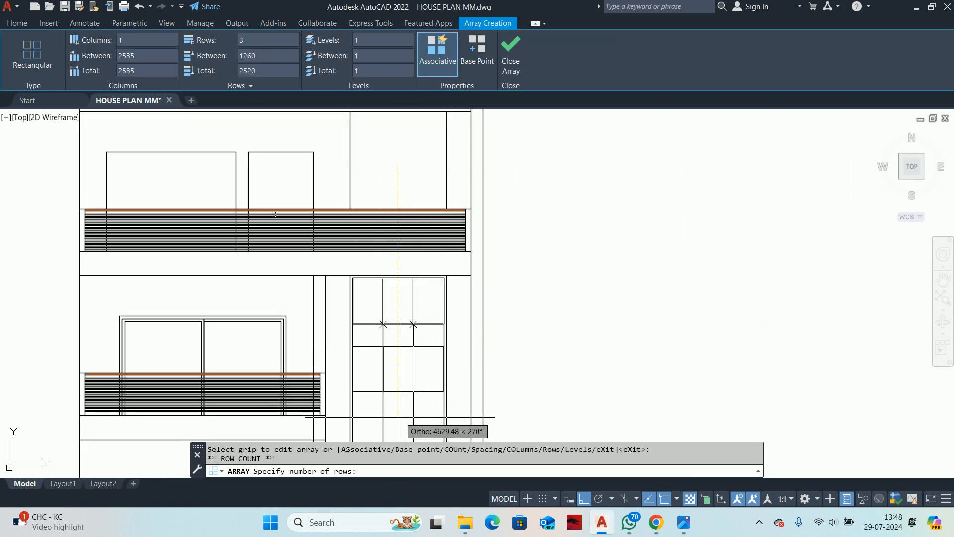
{"action": "middle_click_drag", "start_coordinate": [400, 427], "coordinate": [401, 287]}
{"action": "left_click", "coordinate": [400, 296]}
Step: Set the array's base point at the upper-left outer corner of the first pane
{"action": "left_click", "coordinate": [462, 470]}
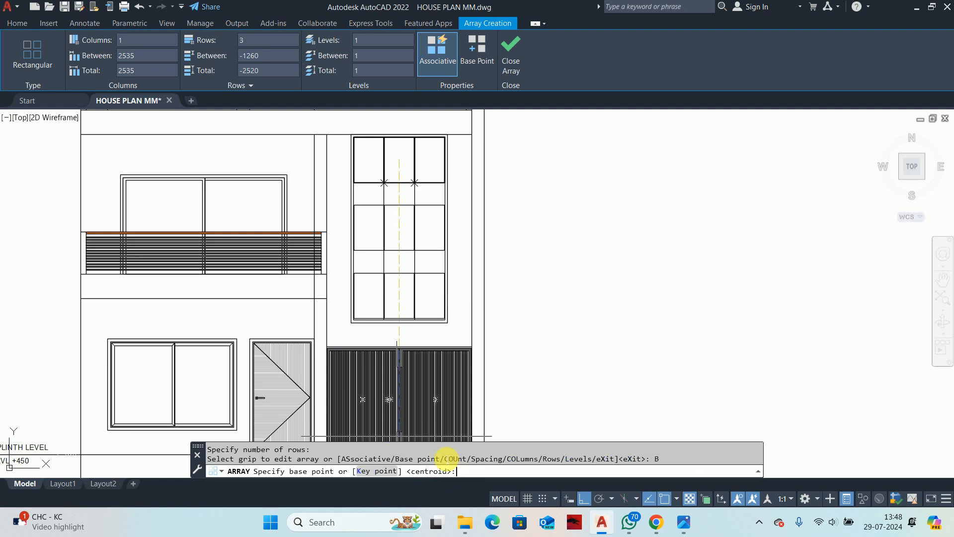
{"action": "scroll", "coordinate": [282, 287], "scroll_direction": "up", "scroll_amount": 8}
{"action": "scroll", "coordinate": [282, 287], "scroll_direction": "up", "scroll_amount": 4}
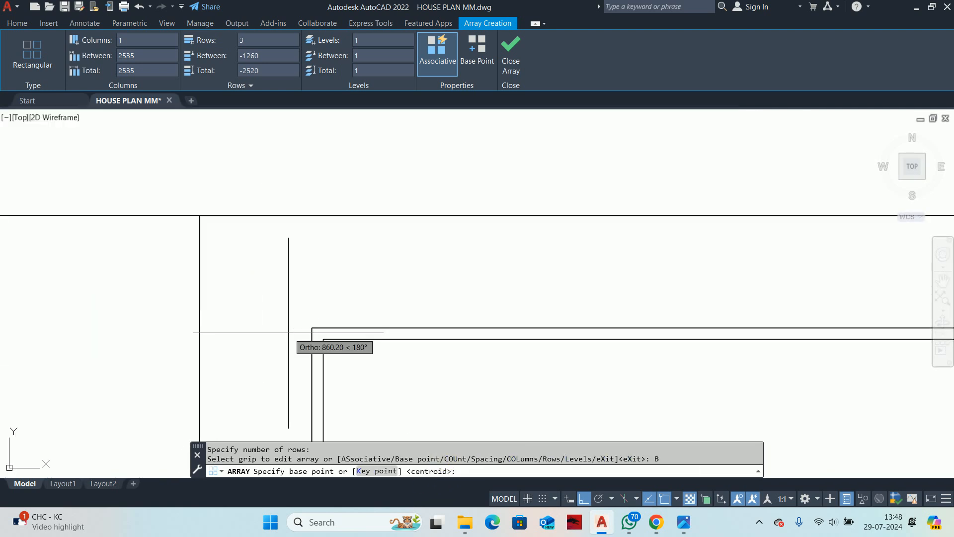
{"action": "scroll", "coordinate": [312, 328], "scroll_direction": "down", "scroll_amount": 6}
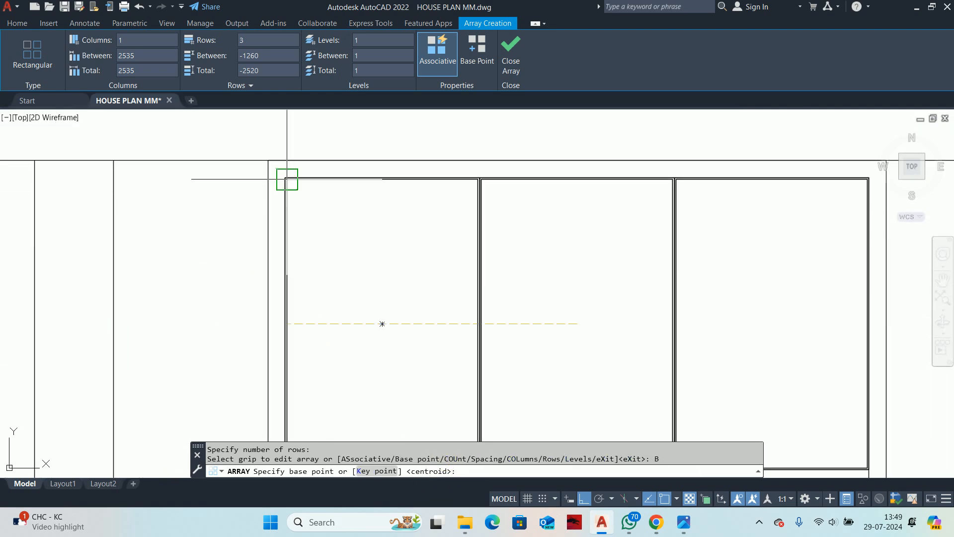
{"action": "scroll", "coordinate": [282, 210], "scroll_direction": "up", "scroll_amount": 2}
{"action": "middle_click_drag", "start_coordinate": [377, 300], "coordinate": [319, 186]}
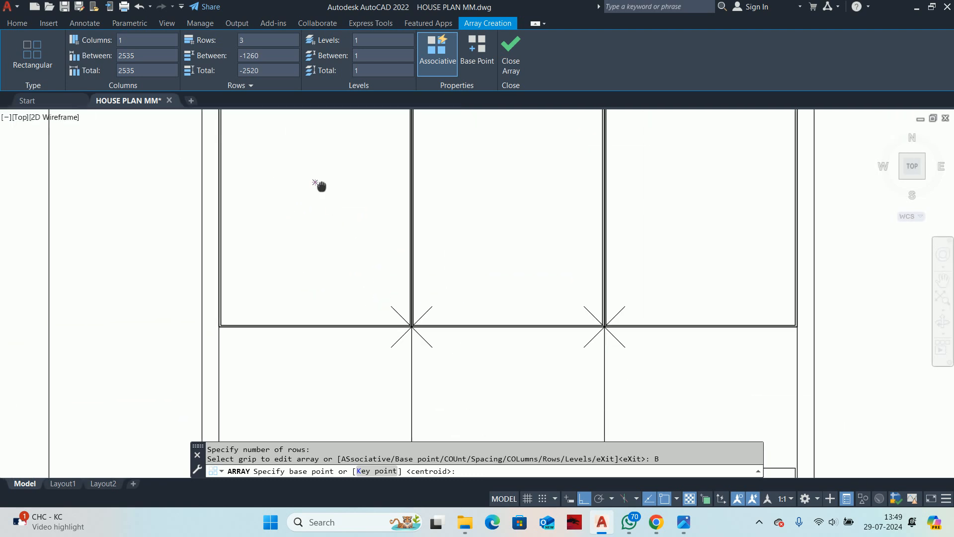
{"action": "scroll", "coordinate": [317, 260], "scroll_direction": "up", "scroll_amount": 4}
{"action": "middle_click_drag", "start_coordinate": [307, 270], "coordinate": [367, 272]}
{"action": "scroll", "coordinate": [314, 249], "scroll_direction": "down", "scroll_amount": 6}
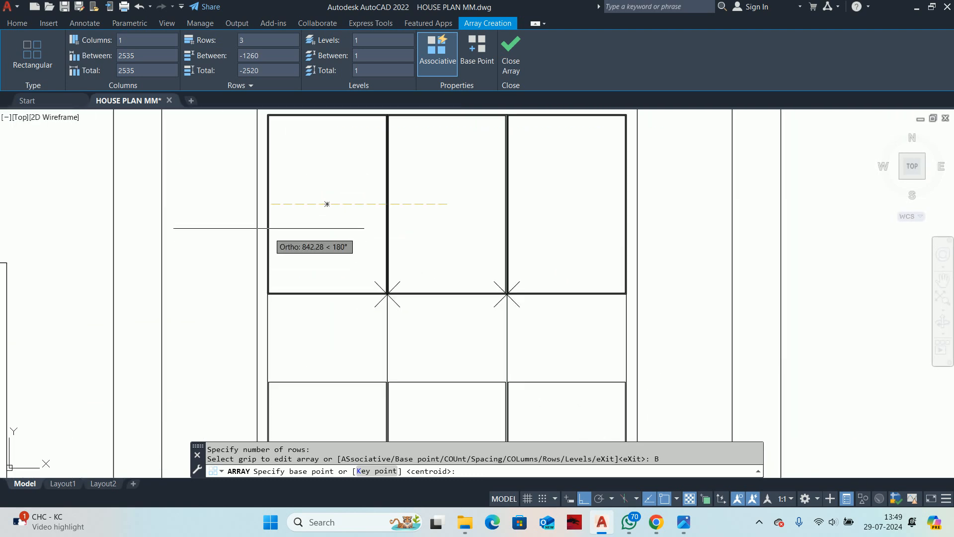
{"action": "middle_click_drag", "start_coordinate": [268, 155], "coordinate": [299, 323]}
{"action": "scroll", "coordinate": [289, 292], "scroll_direction": "up", "scroll_amount": 6}
{"action": "left_click", "coordinate": [327, 257]}
{"action": "scroll", "coordinate": [332, 323], "scroll_direction": "down", "scroll_amount": 2}
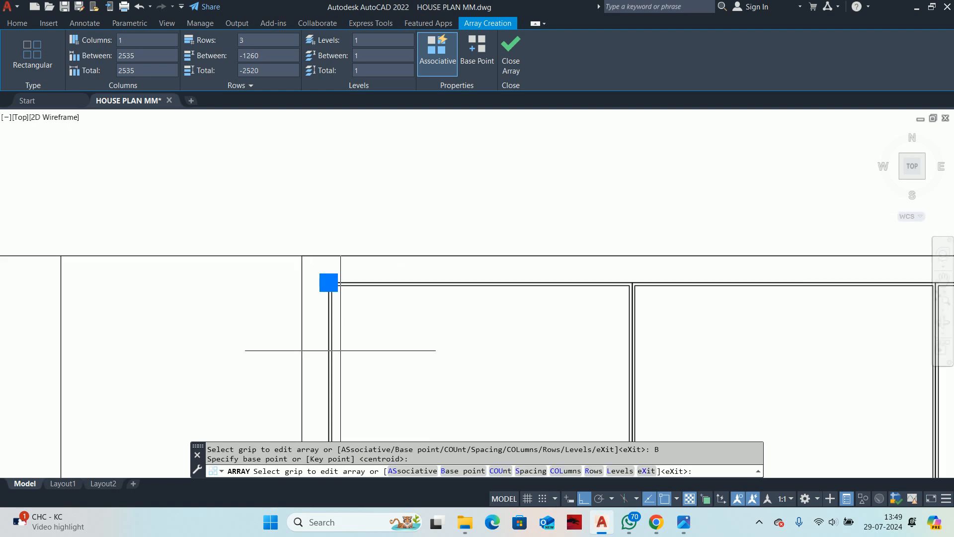
Step: Set the array's row spacing to -850 by snapping the second row to the first pane's lower-left outer corner
{"action": "middle_click_drag", "start_coordinate": [340, 349], "coordinate": [327, 149]}
{"action": "scroll", "coordinate": [320, 187], "scroll_direction": "down", "scroll_amount": 3}
{"action": "scroll", "coordinate": [325, 259], "scroll_direction": "up", "scroll_amount": 2}
{"action": "scroll", "coordinate": [303, 270], "scroll_direction": "up", "scroll_amount": 4}
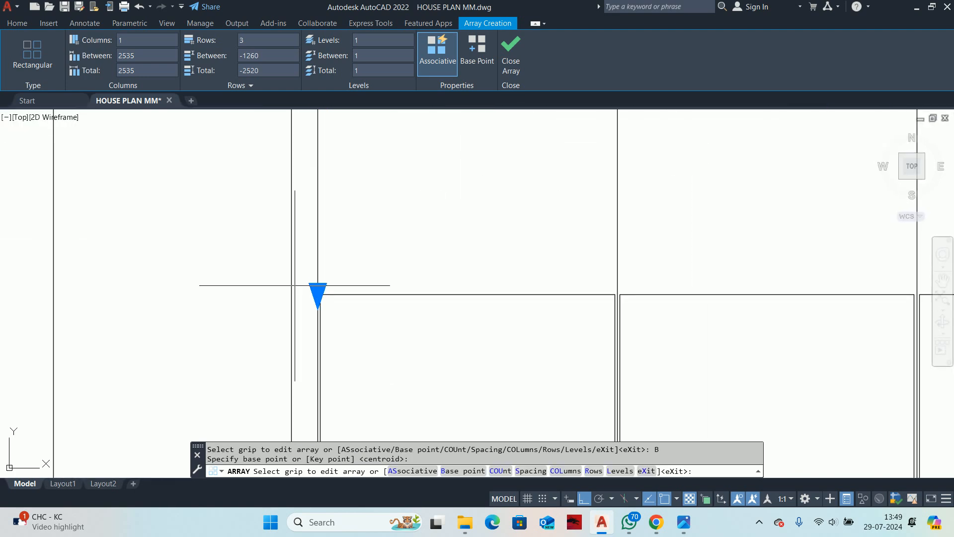
{"action": "left_click", "coordinate": [316, 291]}
{"action": "key", "text": "Escape"}
{"action": "left_click", "coordinate": [316, 292]}
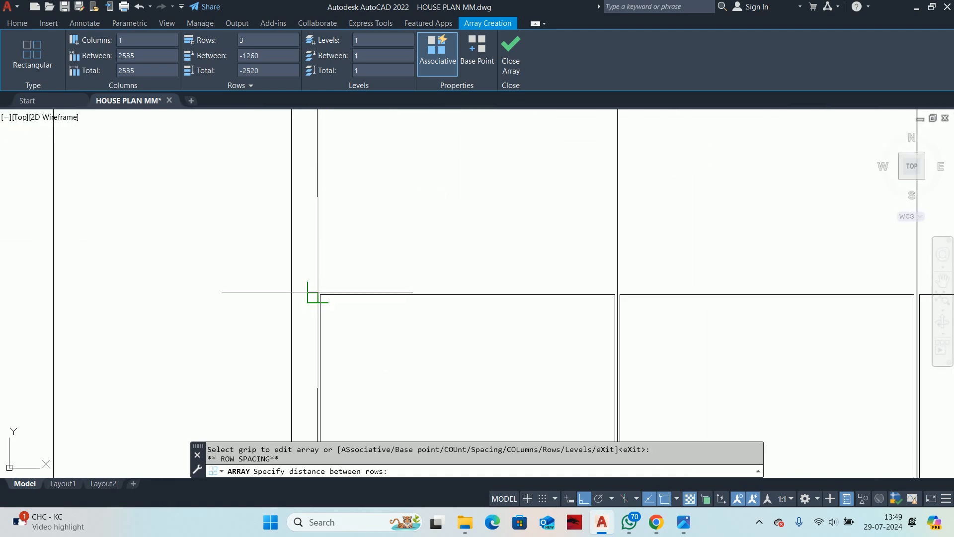
{"action": "mouse_move", "coordinate": [324, 169]}
{"action": "middle_mouse_down"}
{"action": "mouse_move", "coordinate": [332, 190]}
{"action": "mouse_move", "coordinate": [323, 338]}
{"action": "middle_mouse_up"}
{"action": "scroll", "coordinate": [329, 300], "scroll_direction": "up", "scroll_amount": 4}
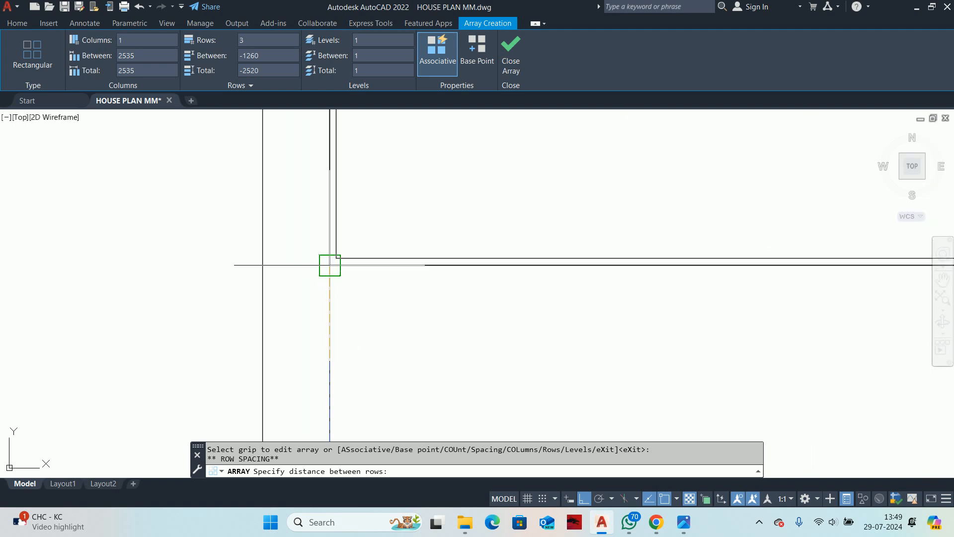
{"action": "key", "text": "Escape"}
{"action": "key", "text": "Escape"}
Step: Extend the pane array to 4 rows so it reaches the bottom of the tall opening
{"action": "scroll", "coordinate": [378, 267], "scroll_direction": "down", "scroll_amount": 8}
{"action": "scroll", "coordinate": [455, 287], "scroll_direction": "up", "scroll_amount": 5}
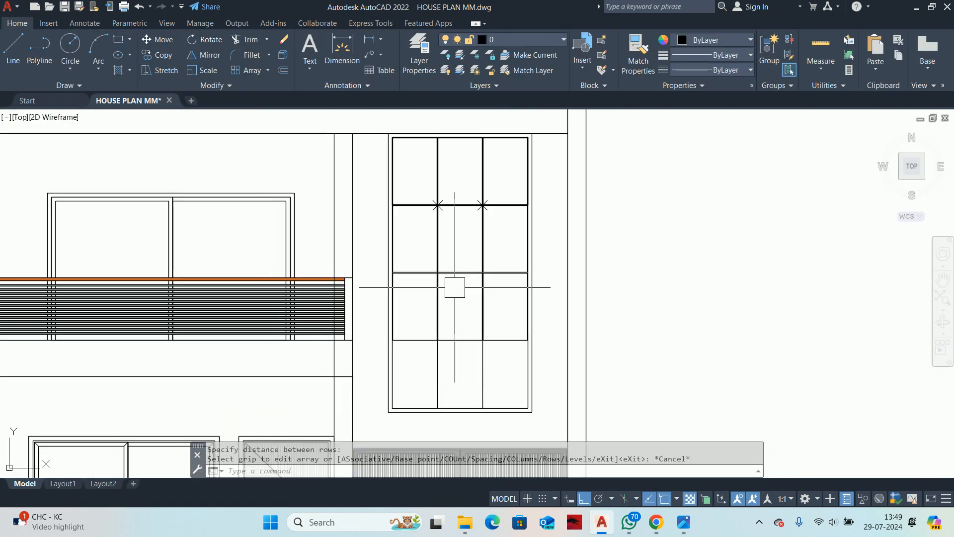
{"action": "left_click", "coordinate": [455, 287]}
{"action": "middle_click_drag", "start_coordinate": [419, 286], "coordinate": [354, 250]}
{"action": "left_click", "coordinate": [328, 236]}
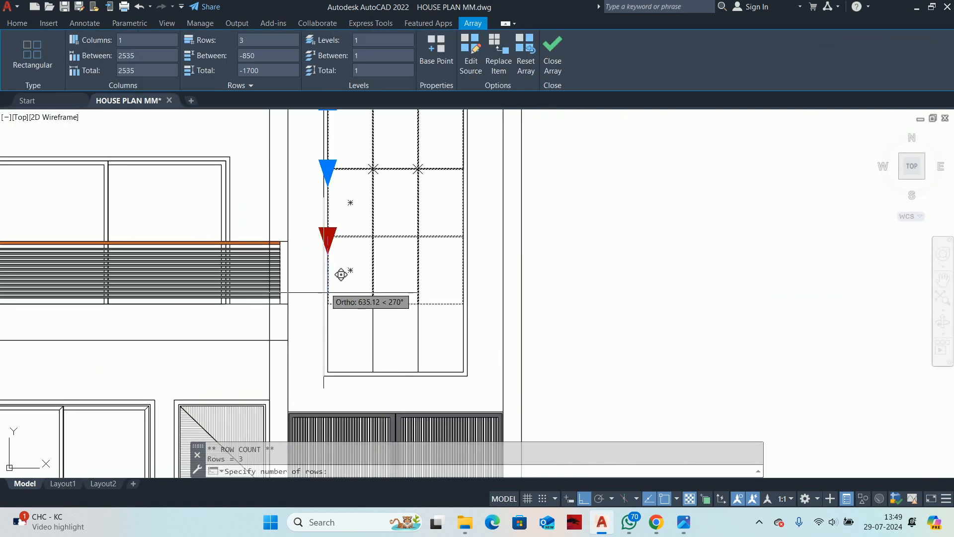
{"action": "scroll", "coordinate": [329, 367], "scroll_direction": "up", "scroll_amount": 3}
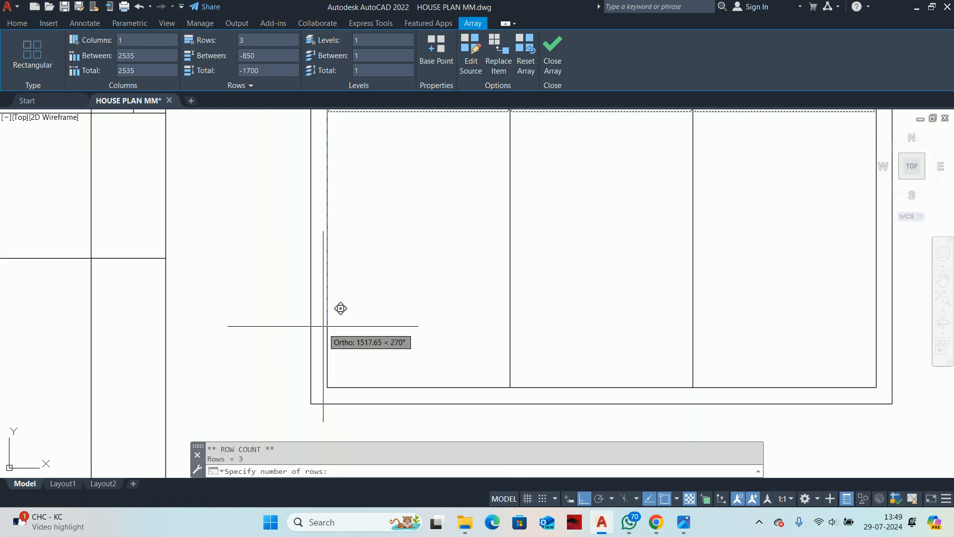
{"action": "left_click", "coordinate": [324, 296]}
{"action": "scroll", "coordinate": [330, 296], "scroll_direction": "down", "scroll_amount": 3}
{"action": "key", "text": "Escape"}
{"action": "key", "text": "Escape"}
Step: Delete the division point markers at the lower corners of the top-row panes
{"action": "middle_click_drag", "start_coordinate": [433, 273], "coordinate": [402, 393]}
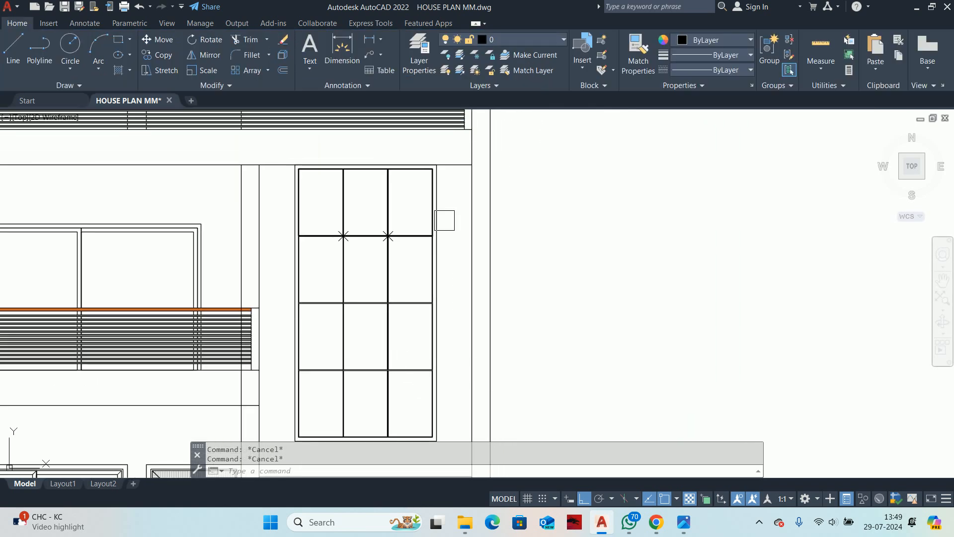
{"action": "scroll", "coordinate": [342, 210], "scroll_direction": "up", "scroll_amount": 2}
{"action": "left_click", "coordinate": [298, 211]}
{"action": "left_click", "coordinate": [410, 273]}
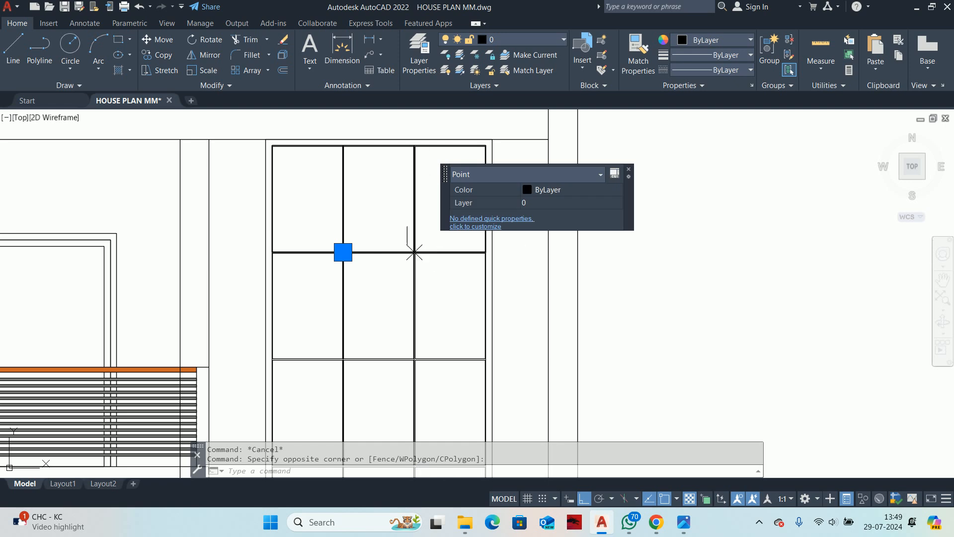
{"action": "key", "text": "Delete"}
{"action": "scroll", "coordinate": [416, 181], "scroll_direction": "up", "scroll_amount": 3}
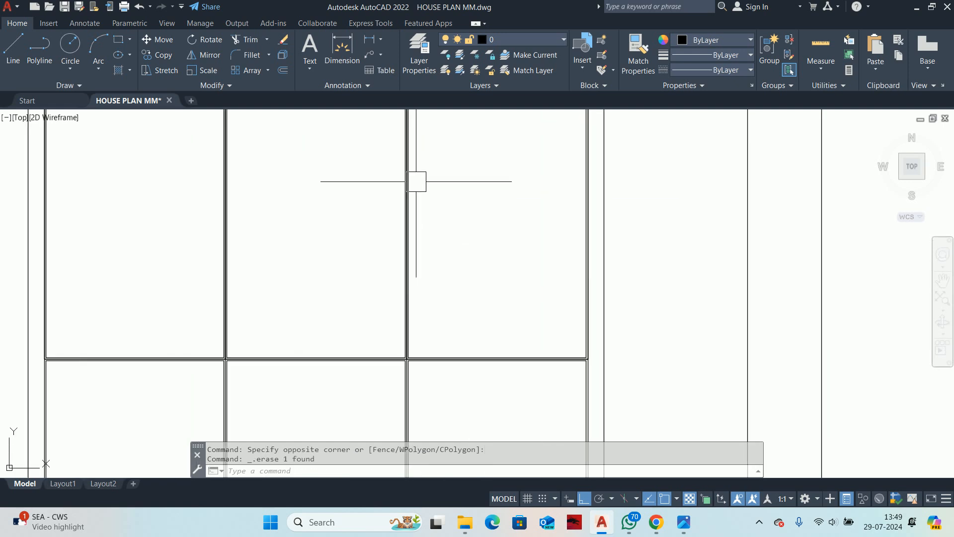
{"action": "left_click", "coordinate": [413, 234]}
{"action": "right_click", "coordinate": [369, 224]}
{"action": "key", "text": "Escape"}
{"action": "key", "text": "Escape"}
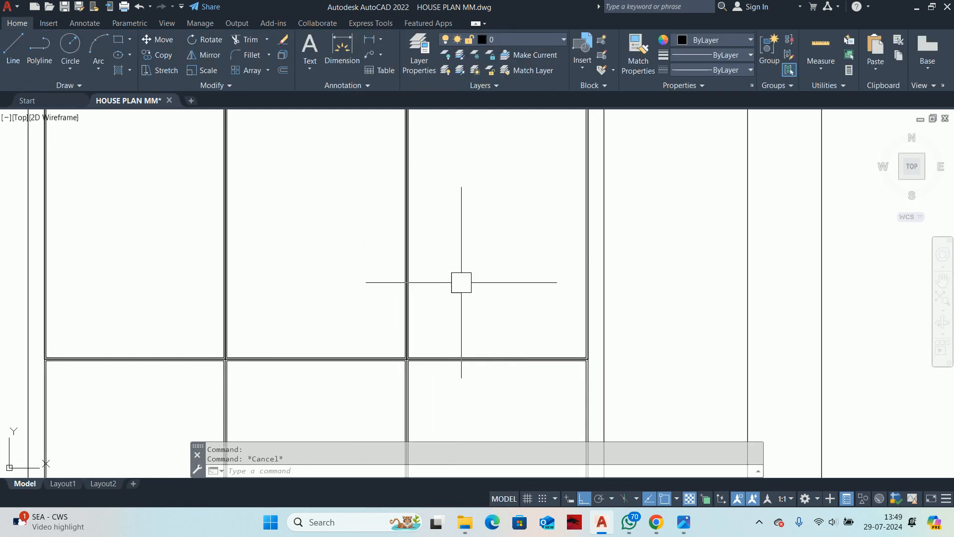
Step: Delete the leftover source lines behind the panes, keeping the pane array out of the selection
{"action": "left_click", "coordinate": [461, 283]}
{"action": "left_click", "coordinate": [162, 217]}
{"action": "scroll", "coordinate": [279, 287], "scroll_direction": "down", "scroll_amount": 2}
{"action": "mouse_move", "coordinate": [331, 380]}
{"action": "middle_mouse_down"}
{"action": "mouse_move", "coordinate": [311, 312]}
{"action": "mouse_move", "coordinate": [339, 313]}
{"action": "mouse_move", "coordinate": [377, 254]}
{"action": "mouse_move", "coordinate": [352, 350]}
{"action": "middle_mouse_up"}
{"action": "left_click", "coordinate": [374, 306], "text": "shift"}
{"action": "scroll", "coordinate": [351, 297], "scroll_direction": "down", "scroll_amount": 1}
{"action": "key", "text": "Delete"}
Step: Examine the front elevation's upper floors, railings and openings alongside the section drawing
{"action": "scroll", "coordinate": [361, 320], "scroll_direction": "down", "scroll_amount": 3}
{"action": "scroll", "coordinate": [387, 329], "scroll_direction": "up", "scroll_amount": 1}
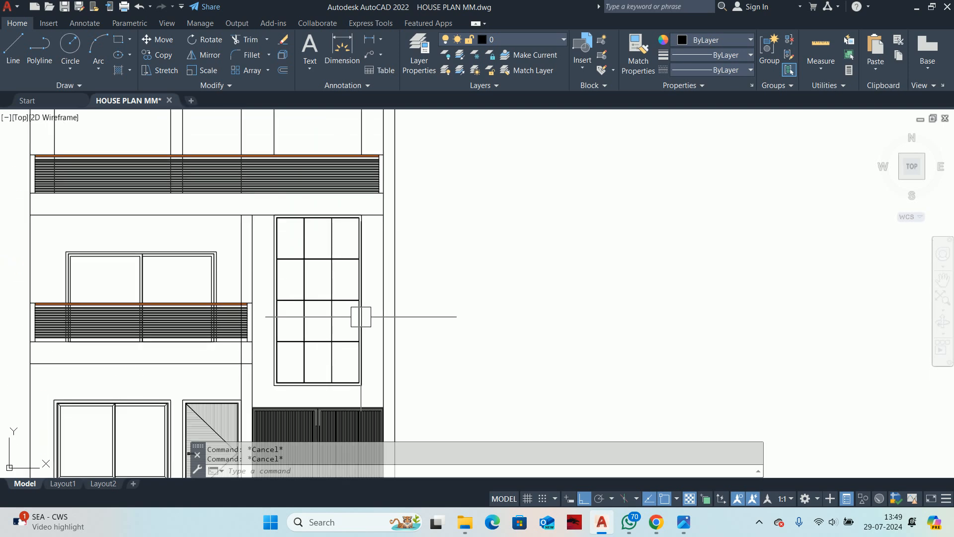
{"action": "scroll", "coordinate": [361, 316], "scroll_direction": "down", "scroll_amount": 1}
{"action": "middle_click_drag", "start_coordinate": [361, 317], "coordinate": [323, 365]}
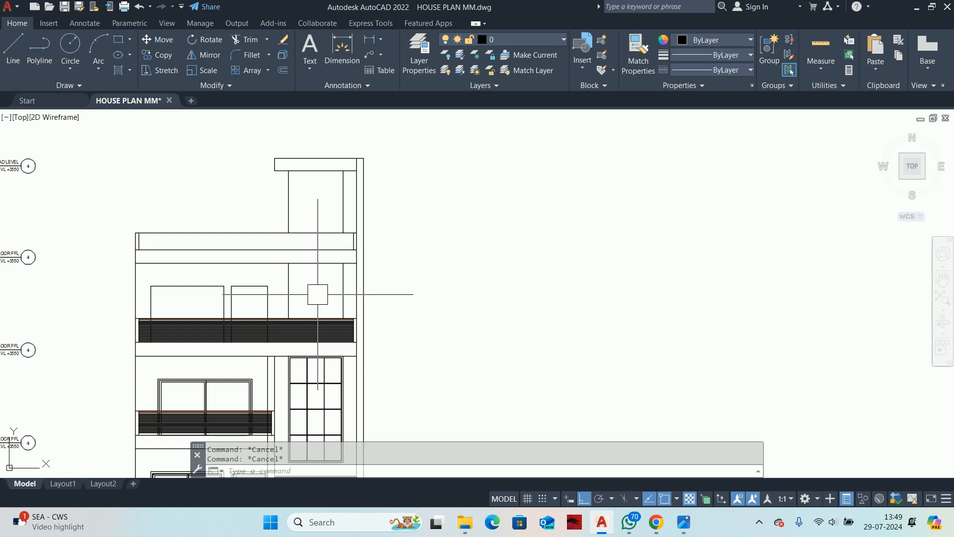
{"action": "middle_click_drag", "start_coordinate": [323, 342], "coordinate": [327, 430]}
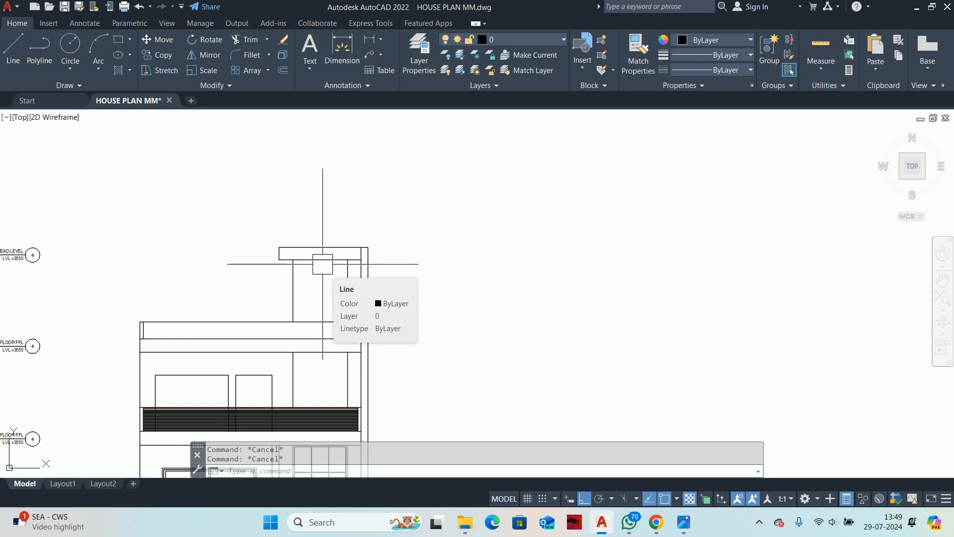
{"action": "scroll", "coordinate": [322, 264], "scroll_direction": "down", "scroll_amount": 6}
{"action": "scroll", "coordinate": [385, 180], "scroll_direction": "up", "scroll_amount": 4}
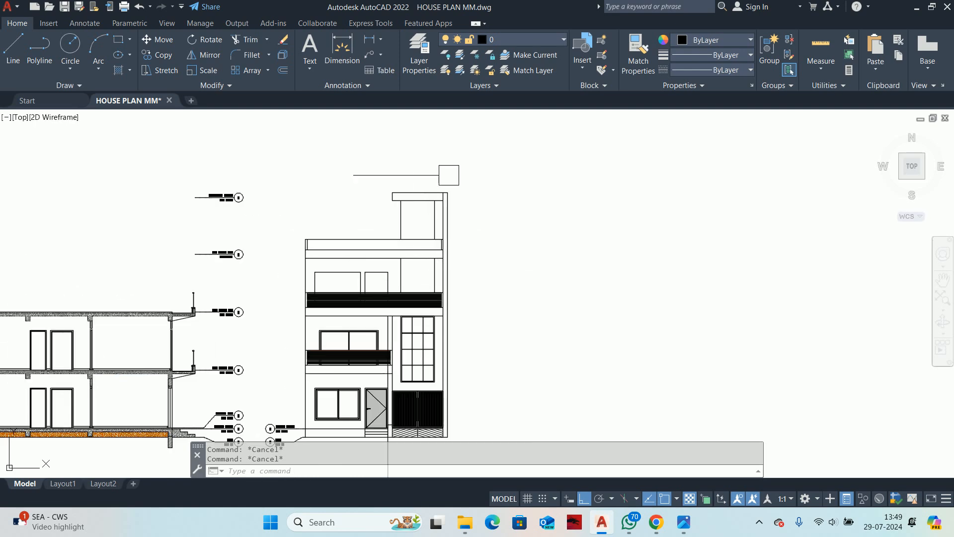
{"action": "middle_click_drag", "start_coordinate": [453, 302], "coordinate": [467, 278]}
{"action": "scroll", "coordinate": [309, 258], "scroll_direction": "up", "scroll_amount": 4}
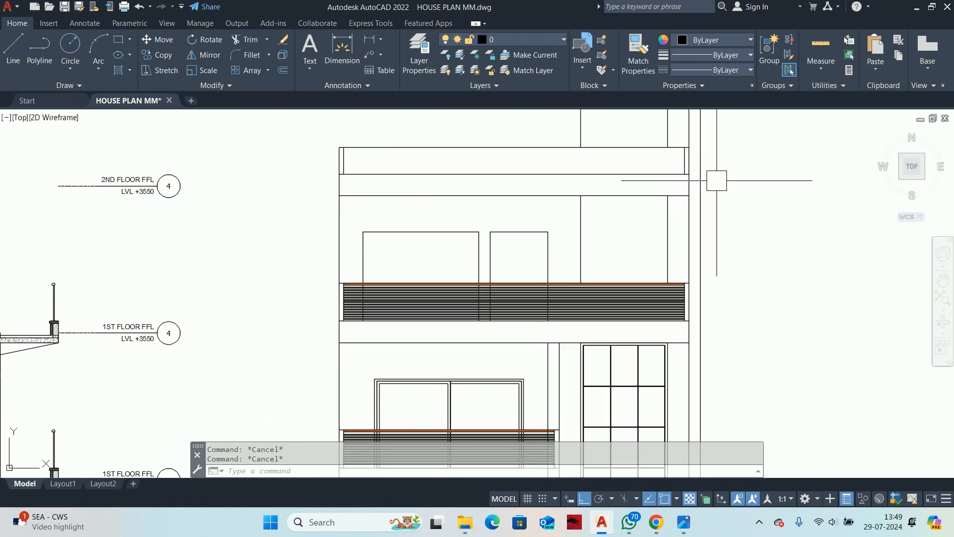
{"action": "scroll", "coordinate": [646, 224], "scroll_direction": "down", "scroll_amount": 4}
{"action": "scroll", "coordinate": [523, 304], "scroll_direction": "up", "scroll_amount": 4}
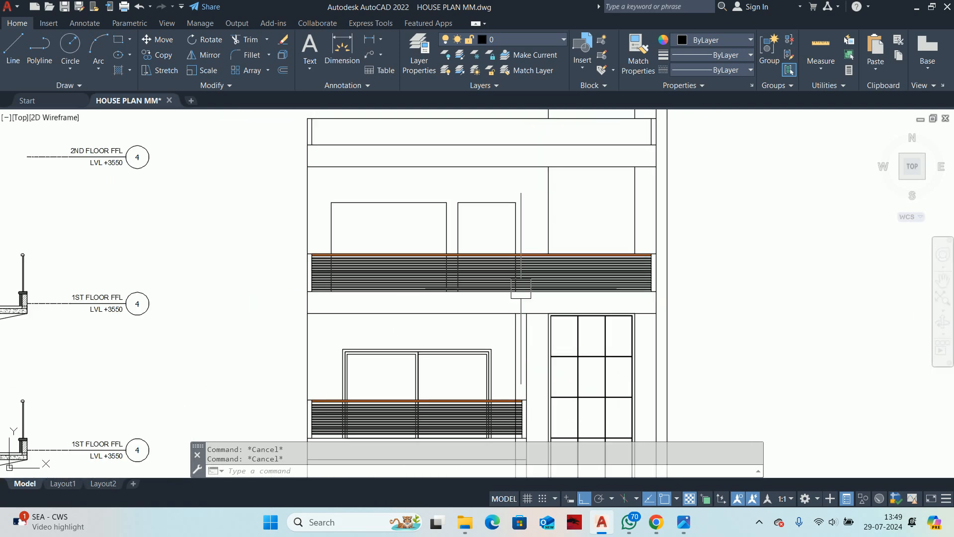
{"action": "scroll", "coordinate": [521, 288], "scroll_direction": "down", "scroll_amount": 4}
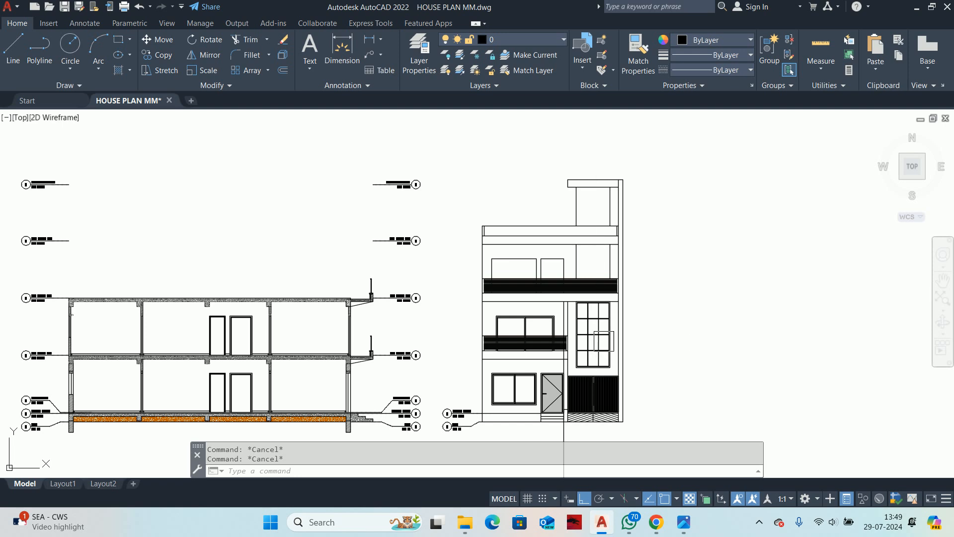
{"action": "scroll", "coordinate": [582, 283], "scroll_direction": "up", "scroll_amount": 6}
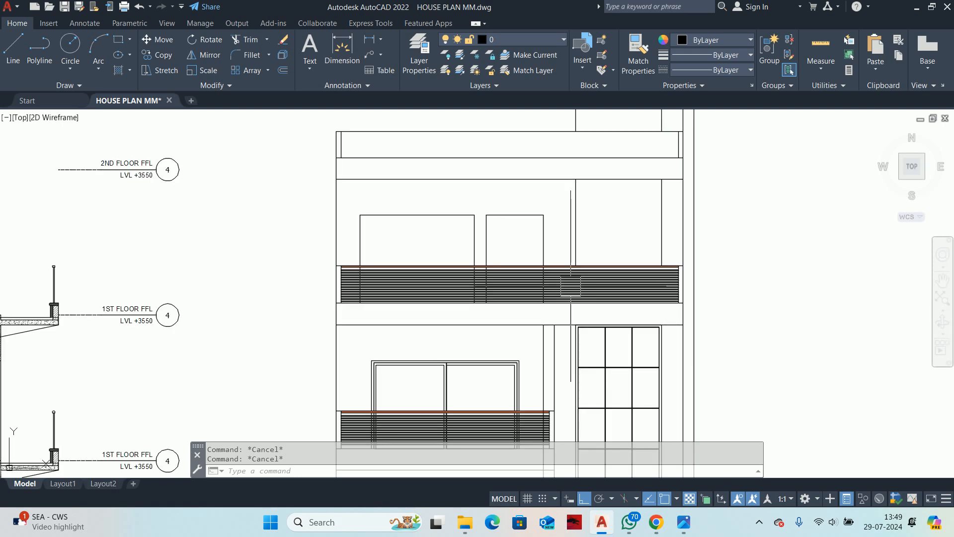
{"action": "scroll", "coordinate": [591, 287], "scroll_direction": "down", "scroll_amount": 4}
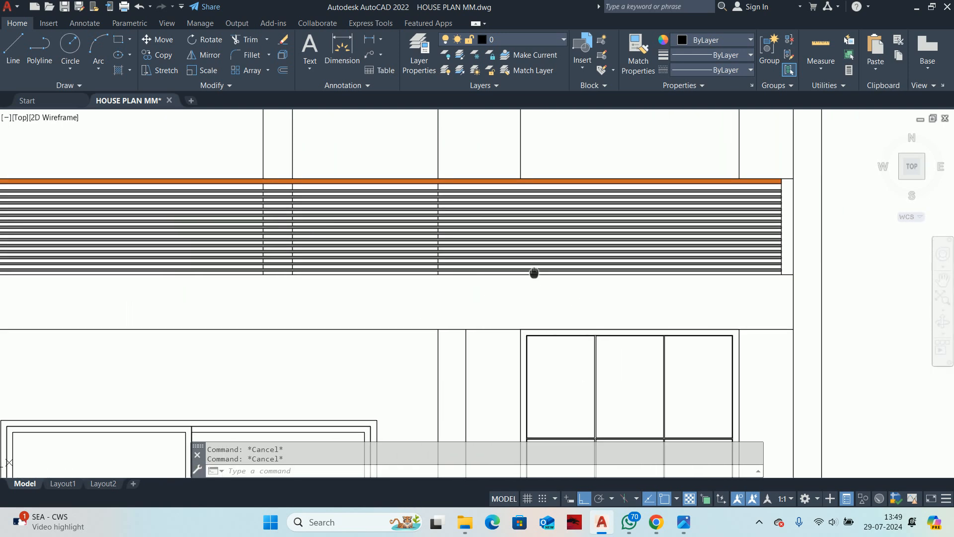
Step: Draw a vertical line from the wall edge at the slab's underside beside the tall opening upward across the upper railing
{"action": "type", "text": "L"}
{"action": "key", "text": "space"}
{"action": "scroll", "coordinate": [467, 325], "scroll_direction": "up", "scroll_amount": 1}
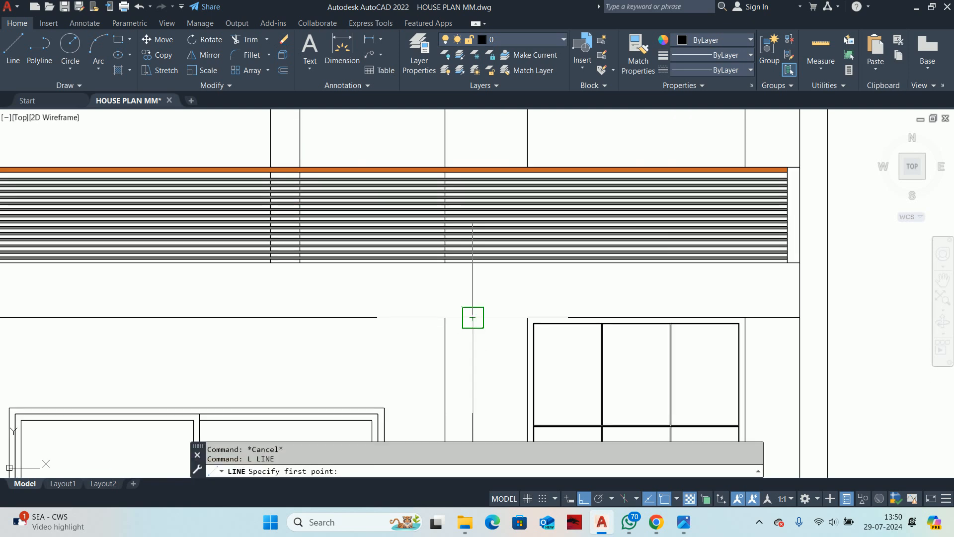
{"action": "left_click", "coordinate": [473, 317]}
{"action": "scroll", "coordinate": [477, 162], "scroll_direction": "down", "scroll_amount": 1}
{"action": "middle_click_drag", "start_coordinate": [477, 162], "coordinate": [484, 377]}
{"action": "left_click", "coordinate": [479, 243]}
{"action": "key", "text": "Escape"}
{"action": "key", "text": "Escape"}
{"action": "key", "text": "Escape"}
{"action": "scroll", "coordinate": [548, 324], "scroll_direction": "down", "scroll_amount": 1}
{"action": "middle_click_drag", "start_coordinate": [549, 325], "coordinate": [503, 214]}
{"action": "scroll", "coordinate": [524, 283], "scroll_direction": "up", "scroll_amount": 1}
{"action": "scroll", "coordinate": [496, 254], "scroll_direction": "up", "scroll_amount": 3}
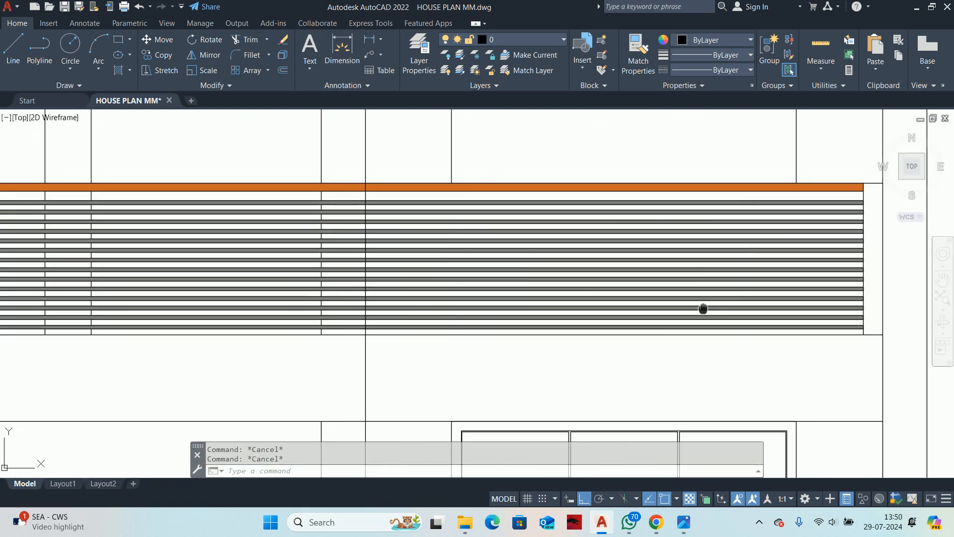
{"action": "type", "text": "s"}
{"action": "key", "text": "space"}
{"action": "scroll", "coordinate": [731, 345], "scroll_direction": "up", "scroll_amount": 2}
{"action": "left_click", "coordinate": [749, 362]}
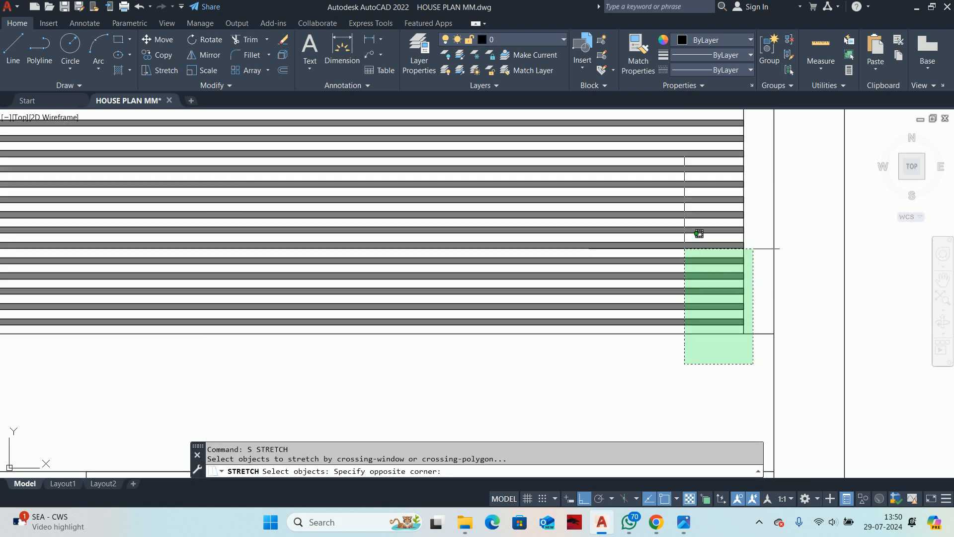
{"action": "scroll", "coordinate": [684, 252], "scroll_direction": "down", "scroll_amount": 3}
{"action": "left_click", "coordinate": [660, 259]}
{"action": "key", "text": "space"}
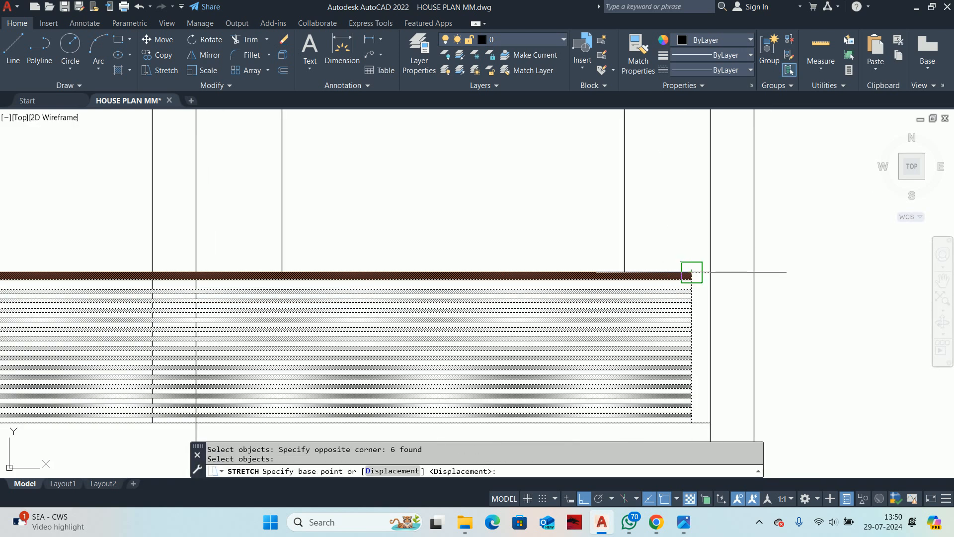
{"action": "left_click", "coordinate": [688, 272]}
{"action": "scroll", "coordinate": [688, 273], "scroll_direction": "up", "scroll_amount": 2}
{"action": "key", "text": "Escape"}
{"action": "scroll", "coordinate": [422, 283], "scroll_direction": "up", "scroll_amount": 4}
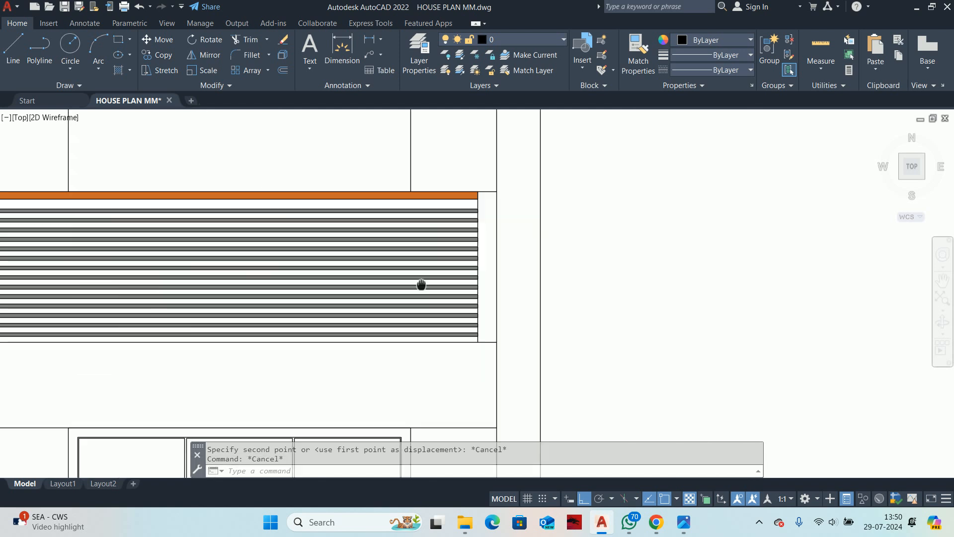
Step: Stretch the upper railing's orange handrail and end post back to the new wall edge beside the tall opening
{"action": "key", "text": "space"}
{"action": "scroll", "coordinate": [530, 388], "scroll_direction": "down", "scroll_amount": 3}
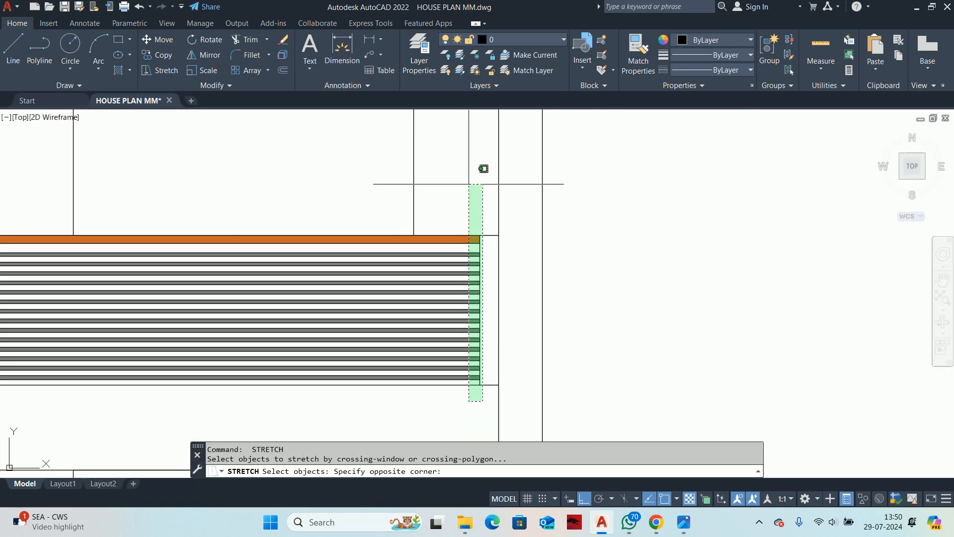
{"action": "left_click", "coordinate": [481, 166]}
{"action": "left_click", "coordinate": [499, 235]}
{"action": "scroll", "coordinate": [320, 265], "scroll_direction": "up", "scroll_amount": 2}
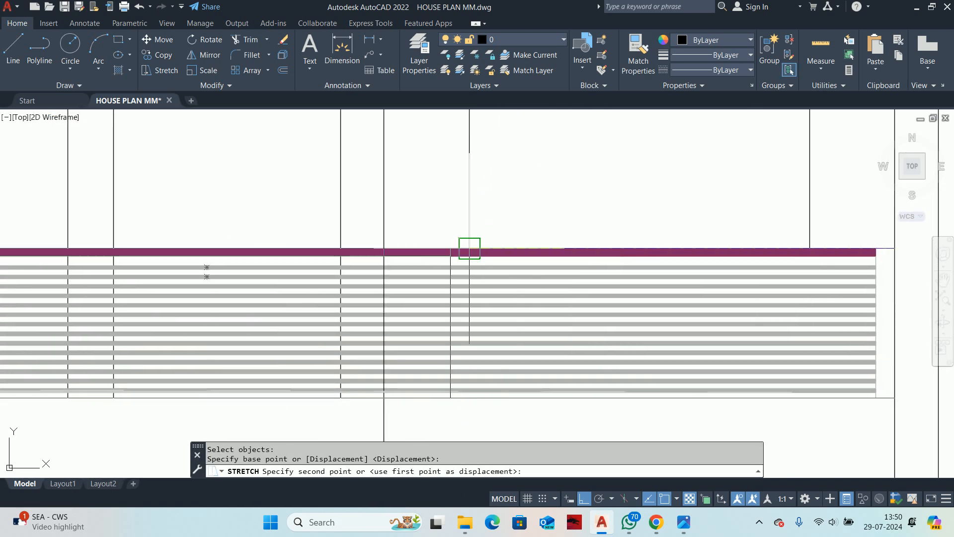
{"action": "key", "text": "Escape"}
{"action": "scroll", "coordinate": [383, 251], "scroll_direction": "down", "scroll_amount": 3}
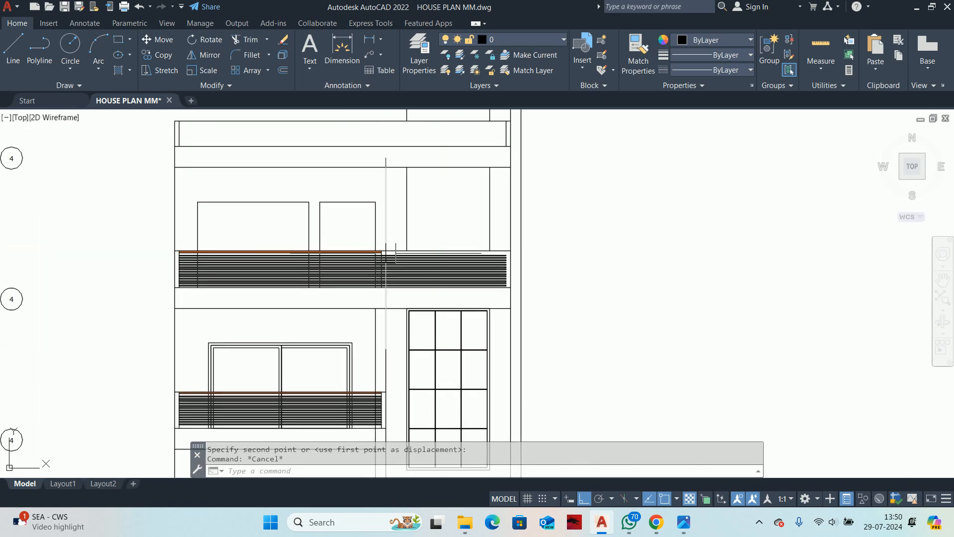
Step: Try deleting the upper railing's bar array, and undo the deletion
{"action": "scroll", "coordinate": [422, 268], "scroll_direction": "up", "scroll_amount": 3}
{"action": "left_click", "coordinate": [422, 269]}
{"action": "middle_click_drag", "start_coordinate": [434, 277], "coordinate": [241, 312]}
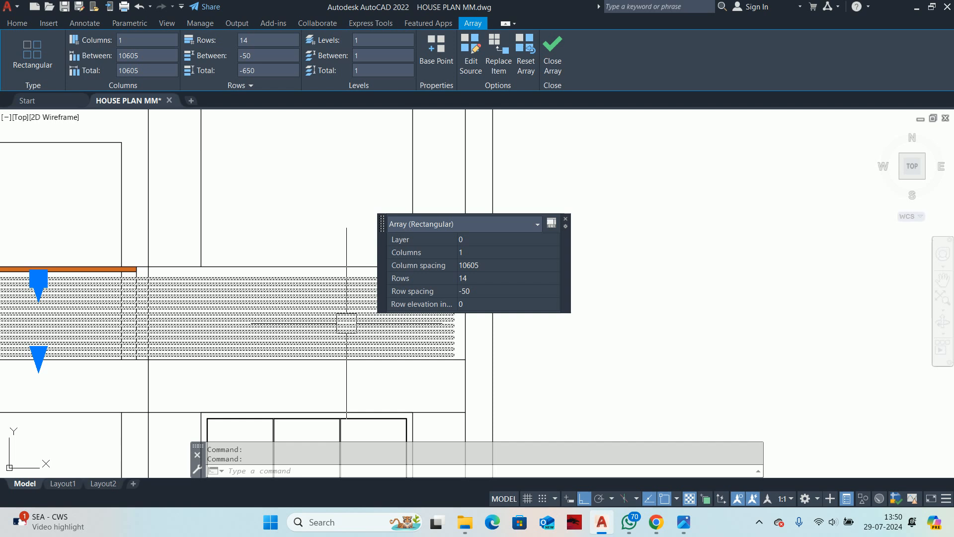
{"action": "key", "text": "Delete"}
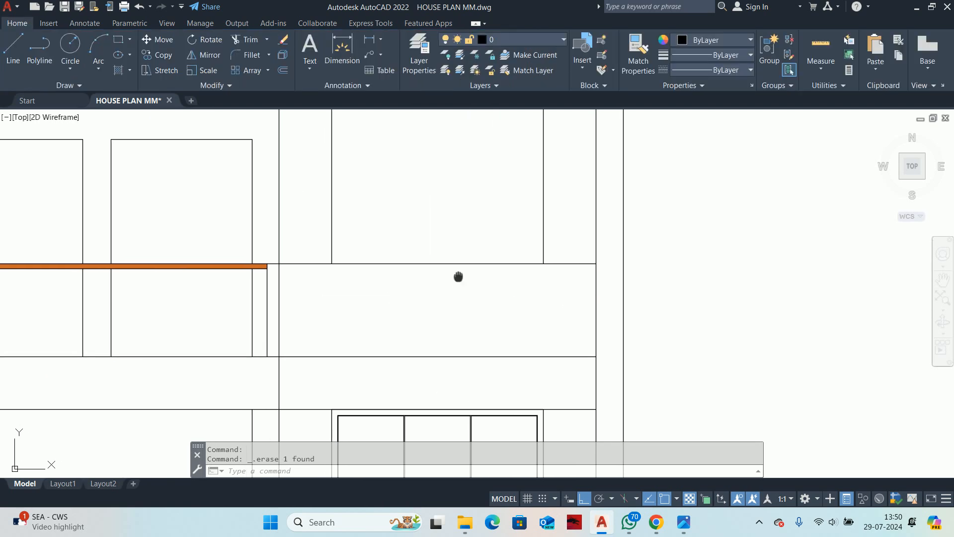
{"action": "scroll", "coordinate": [329, 237], "scroll_direction": "up", "scroll_amount": 3}
{"action": "scroll", "coordinate": [453, 251], "scroll_direction": "up", "scroll_amount": 2}
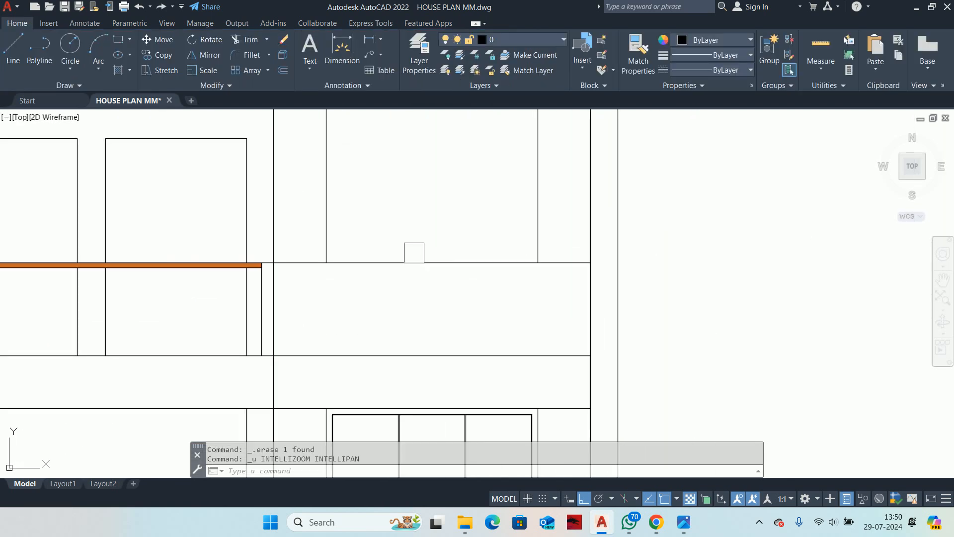
{"action": "key", "text": "ctrl+z"}
Step: Explode the upper railing's bar array and stretch the bars' ends back to the smaller plain opening's outer edge
{"action": "type", "text": "x"}
{"action": "key", "text": "Return"}
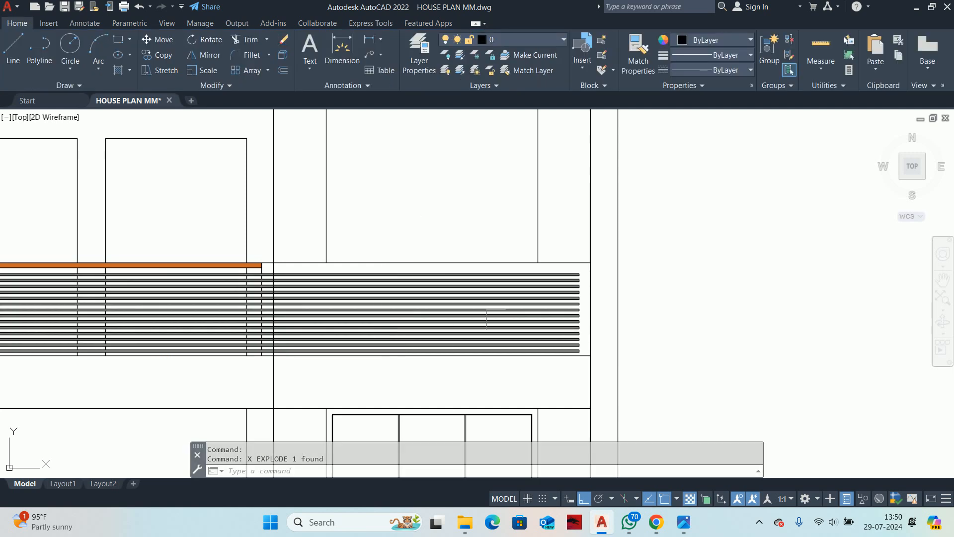
{"action": "scroll", "coordinate": [572, 343], "scroll_direction": "up", "scroll_amount": 5}
{"action": "type", "text": "s"}
{"action": "key", "text": "Return"}
{"action": "middle_click_drag", "start_coordinate": [551, 435], "coordinate": [520, 318]}
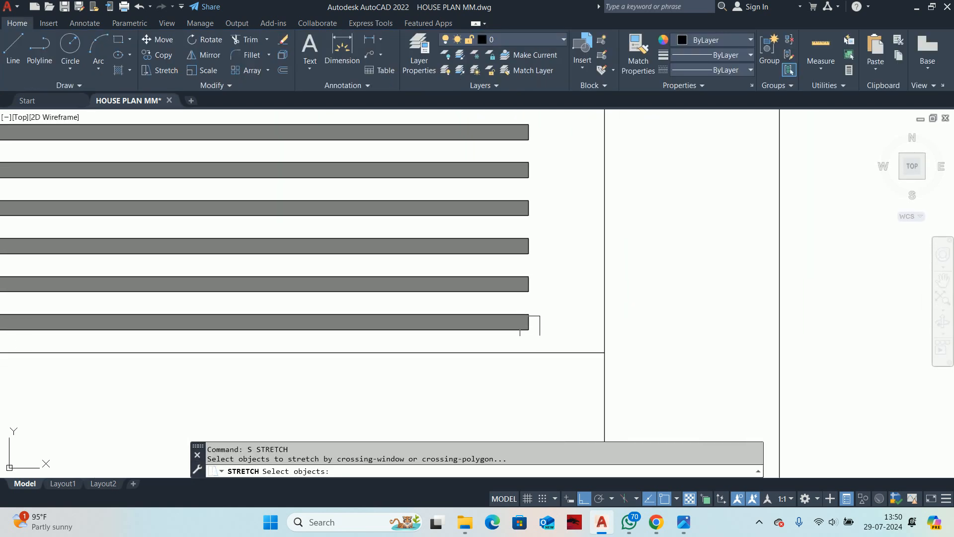
{"action": "left_click", "coordinate": [539, 393]}
{"action": "scroll", "coordinate": [463, 179], "scroll_direction": "down", "scroll_amount": 2}
{"action": "middle_click_drag", "start_coordinate": [463, 177], "coordinate": [465, 318]}
{"action": "left_click", "coordinate": [456, 177]}
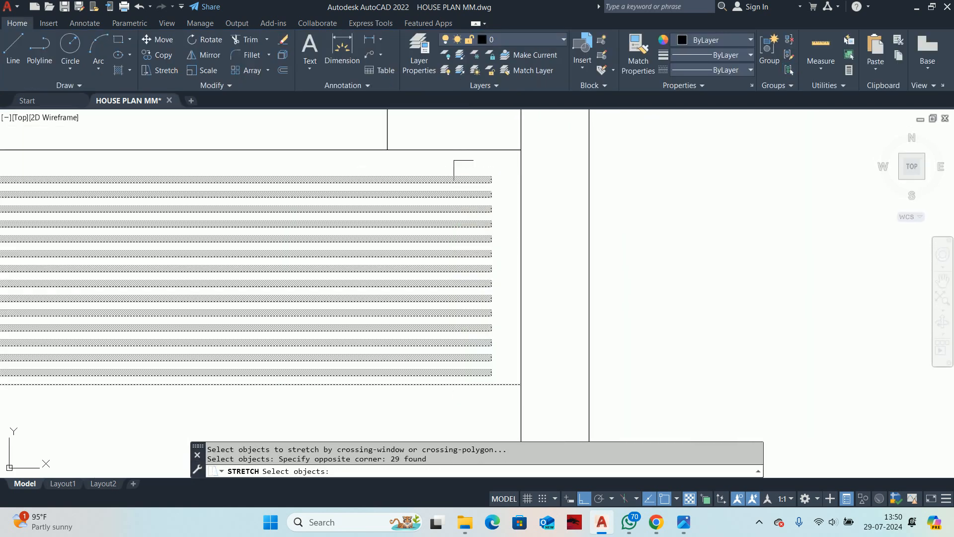
{"action": "key", "text": "Return"}
{"action": "left_click", "coordinate": [490, 175]}
{"action": "scroll", "coordinate": [168, 187], "scroll_direction": "up", "scroll_amount": 4}
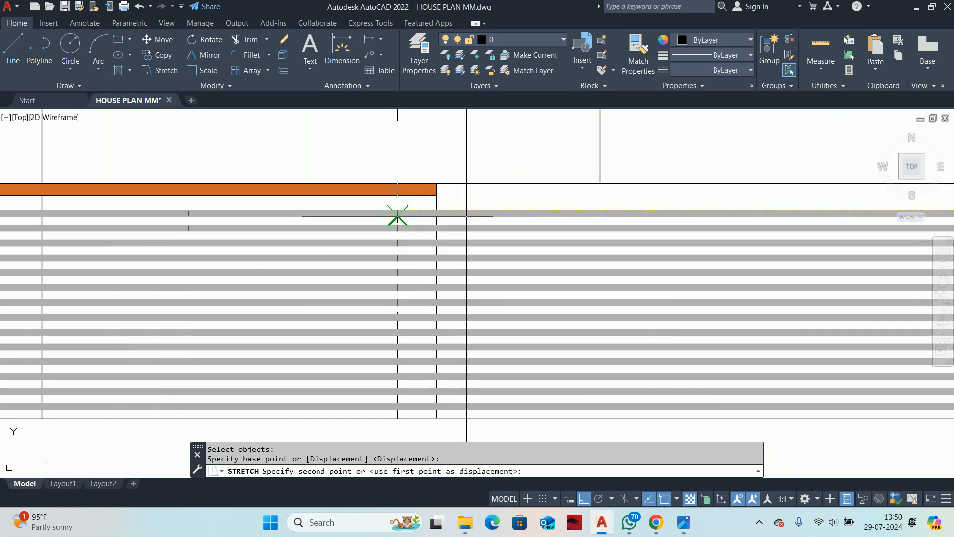
{"action": "left_click", "coordinate": [398, 216]}
{"action": "scroll", "coordinate": [484, 318], "scroll_direction": "down", "scroll_amount": 3}
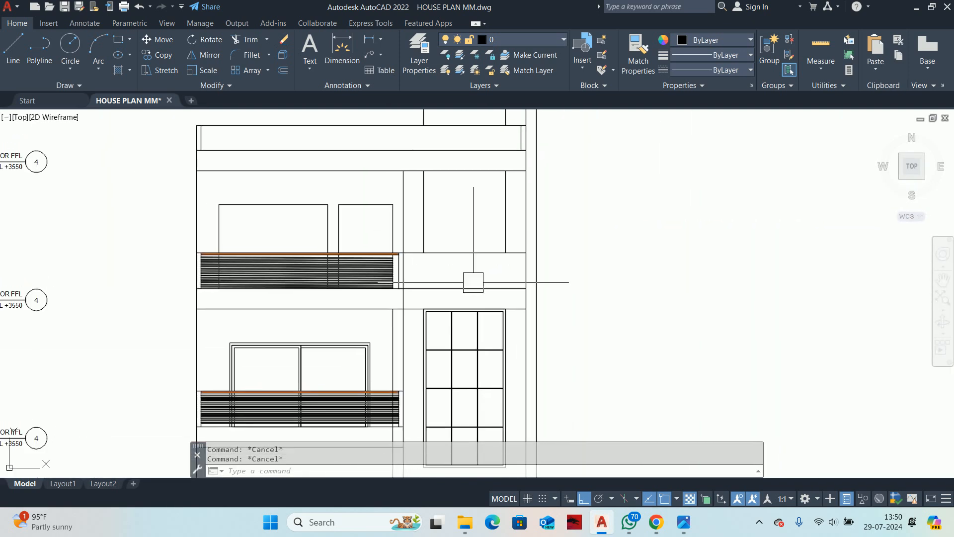
Step: Trim the upper balcony's slab and railing lines that run past the new wall edge toward the tall opening
{"action": "scroll", "coordinate": [470, 308], "scroll_direction": "up", "scroll_amount": 6}
{"action": "scroll", "coordinate": [379, 300], "scroll_direction": "up", "scroll_amount": 5}
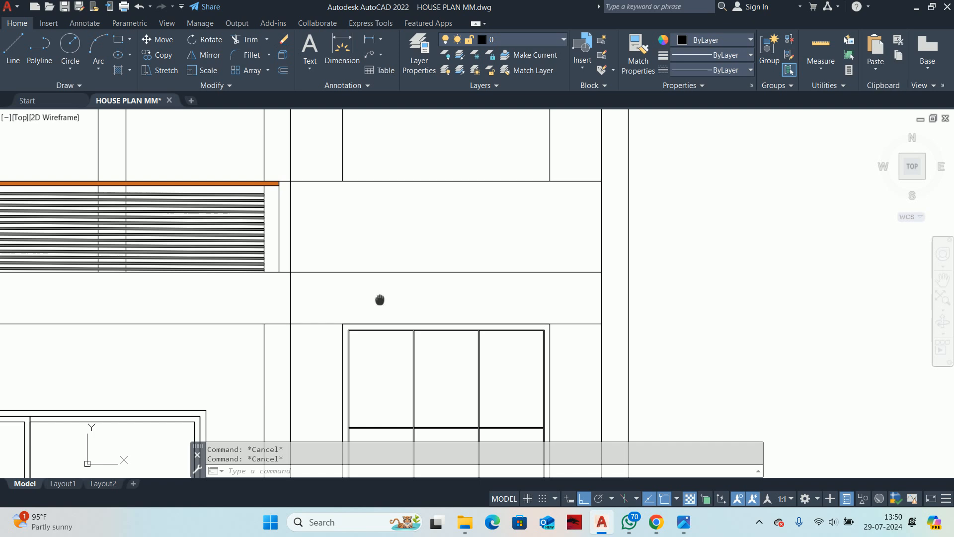
{"action": "type", "text": "TR"}
{"action": "key", "text": "Return"}
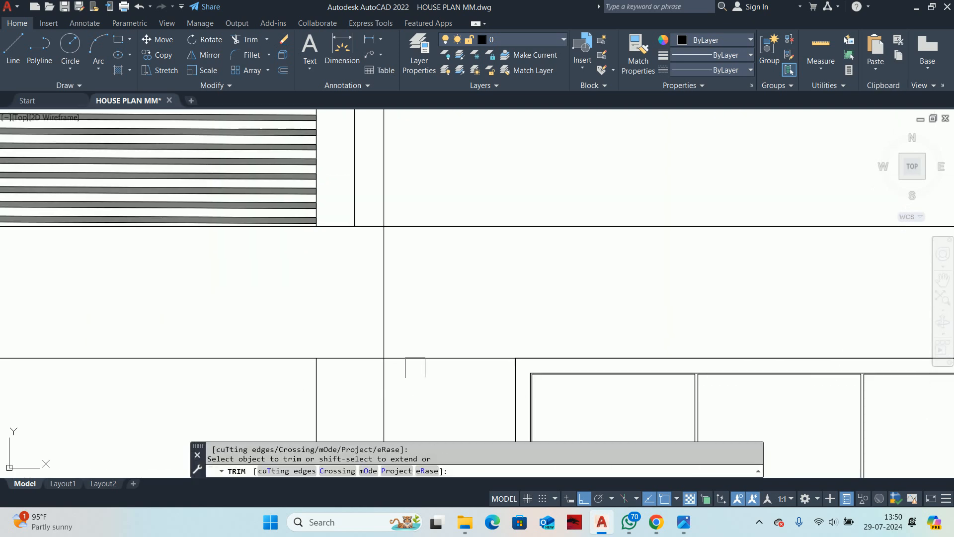
{"action": "mouse_move", "coordinate": [431, 222]}
{"action": "middle_mouse_down"}
{"action": "mouse_move", "coordinate": [434, 336]}
{"action": "mouse_move", "coordinate": [402, 348]}
{"action": "middle_mouse_up"}
{"action": "scroll", "coordinate": [426, 353], "scroll_direction": "down", "scroll_amount": 4}
{"action": "key", "text": "Escape"}
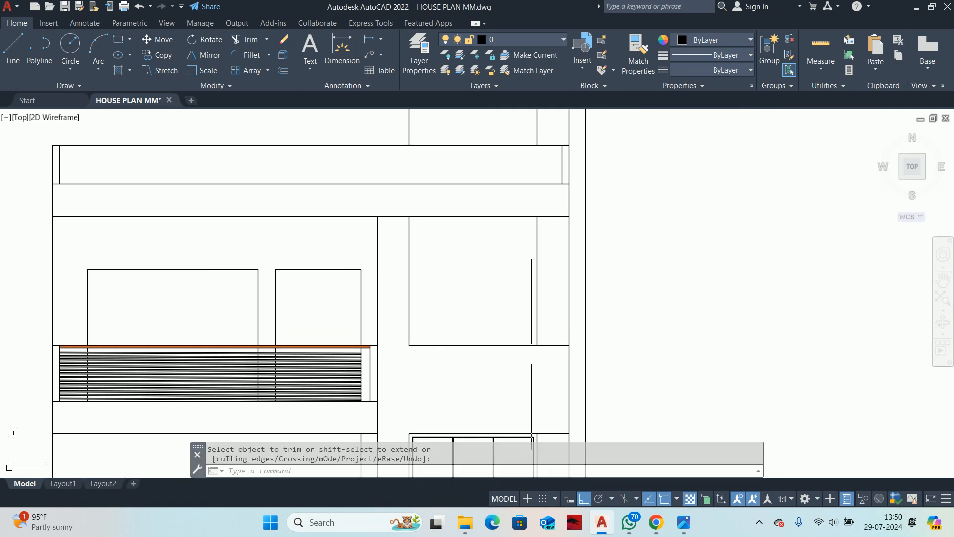
Step: Delete the plain opening outline above the tall opening and the leftover slab line at its head
{"action": "left_click", "coordinate": [549, 362]}
{"action": "left_click", "coordinate": [398, 315]}
{"action": "scroll", "coordinate": [497, 348], "scroll_direction": "down", "scroll_amount": 4}
{"action": "key", "text": "Delete"}
{"action": "scroll", "coordinate": [497, 356], "scroll_direction": "up", "scroll_amount": 3}
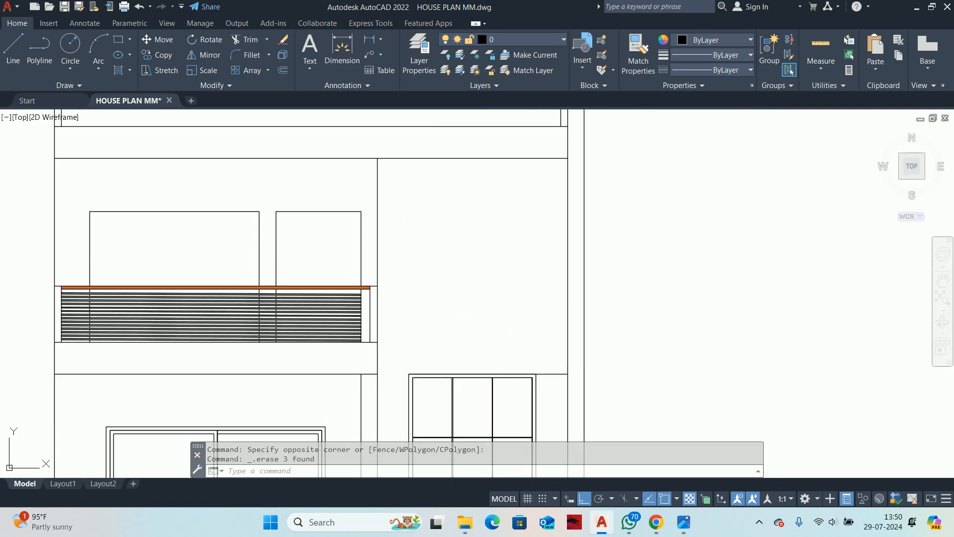
{"action": "left_click", "coordinate": [552, 372]}
{"action": "key", "text": "Delete"}
Step: Delete the pane array and the remaining horizontal line inside the tall opening's frame
{"action": "scroll", "coordinate": [544, 348], "scroll_direction": "down", "scroll_amount": 1}
{"action": "middle_click_drag", "start_coordinate": [542, 337], "coordinate": [533, 241]}
{"action": "scroll", "coordinate": [508, 307], "scroll_direction": "up", "scroll_amount": 1}
{"action": "left_click", "coordinate": [453, 354]}
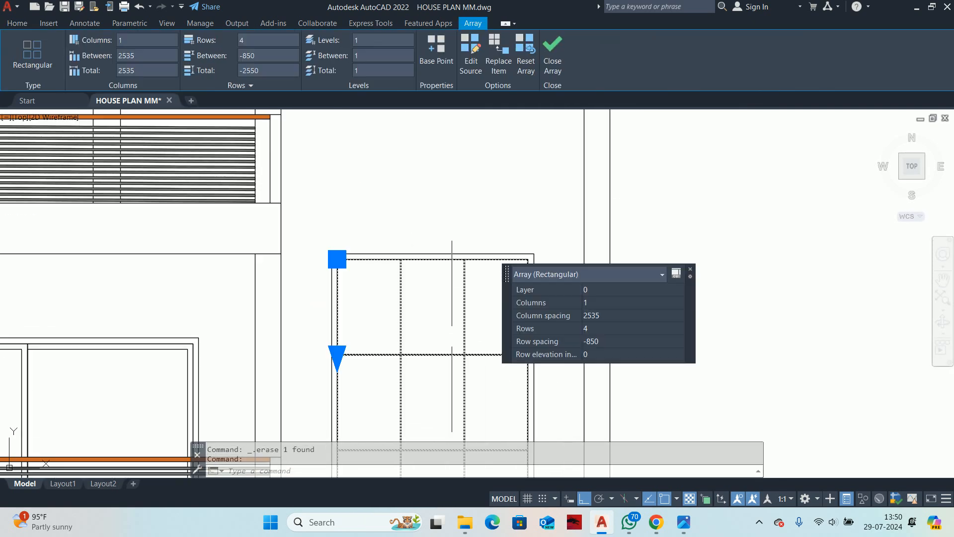
{"action": "key", "text": "Delete"}
{"action": "scroll", "coordinate": [449, 292], "scroll_direction": "down", "scroll_amount": 3}
{"action": "scroll", "coordinate": [439, 320], "scroll_direction": "up", "scroll_amount": 2}
{"action": "left_click", "coordinate": [432, 272]}
{"action": "left_click", "coordinate": [429, 294]}
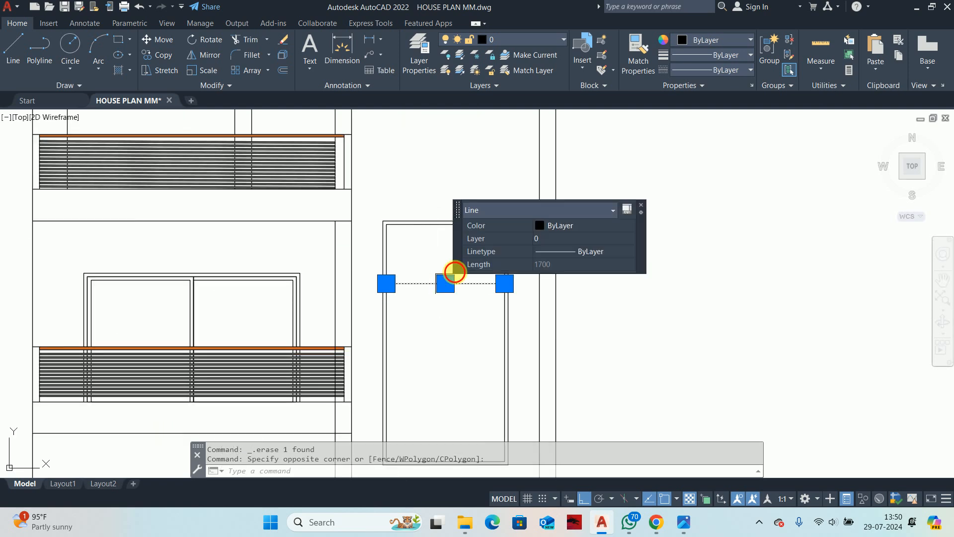
{"action": "key", "text": "Delete"}
{"action": "mouse_move", "coordinate": [474, 261]}
{"action": "middle_mouse_down"}
{"action": "mouse_move", "coordinate": [446, 355]}
{"action": "mouse_move", "coordinate": [483, 349]}
{"action": "mouse_move", "coordinate": [466, 401]}
{"action": "middle_mouse_up"}
{"action": "key", "text": "Escape"}
{"action": "key", "text": "Escape"}
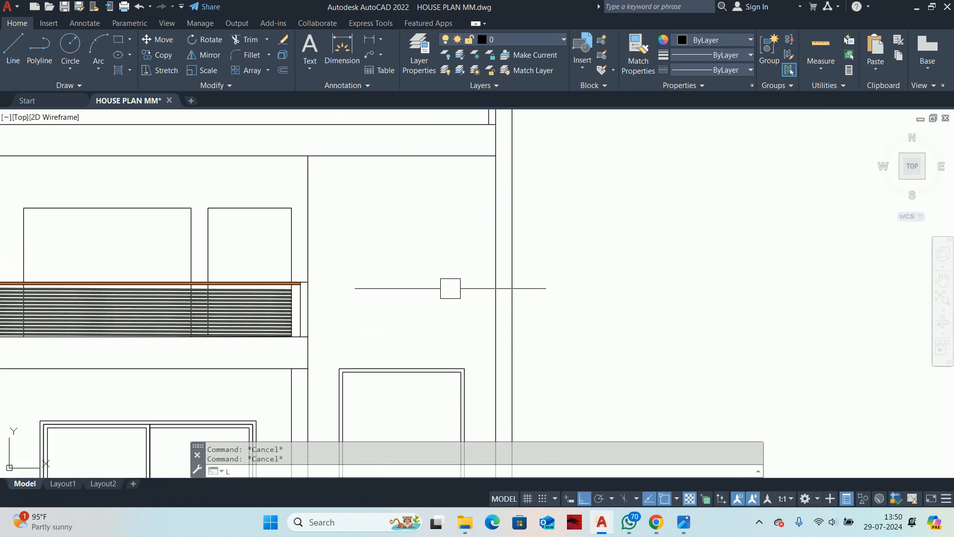
Step: Draw a vertical helper line from the midpoint of the tall opening's head up to the slab underside above
{"action": "type", "text": "L"}
{"action": "key", "text": "Return"}
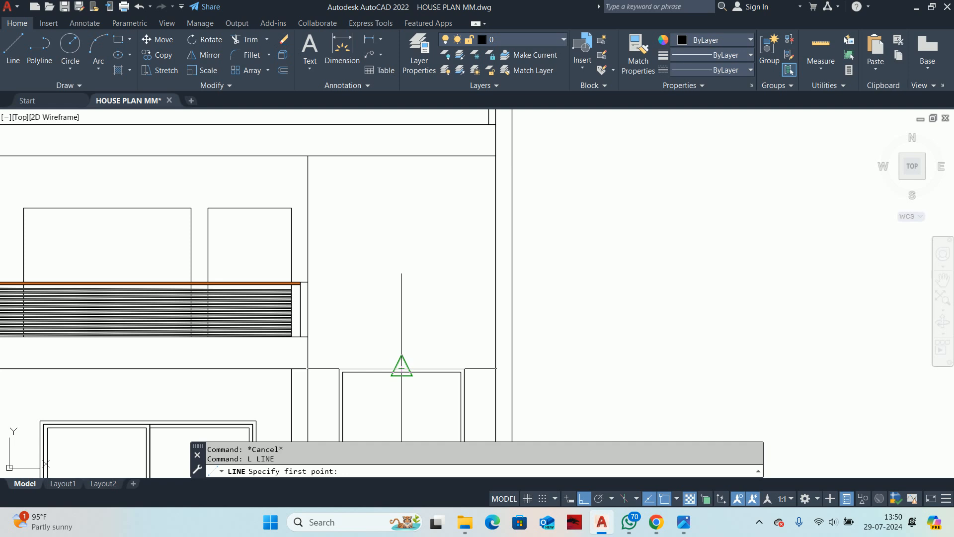
{"action": "left_click", "coordinate": [402, 369]}
{"action": "scroll", "coordinate": [395, 166], "scroll_direction": "up", "scroll_amount": 3}
{"action": "key", "text": "Escape"}
{"action": "key", "text": "Escape"}
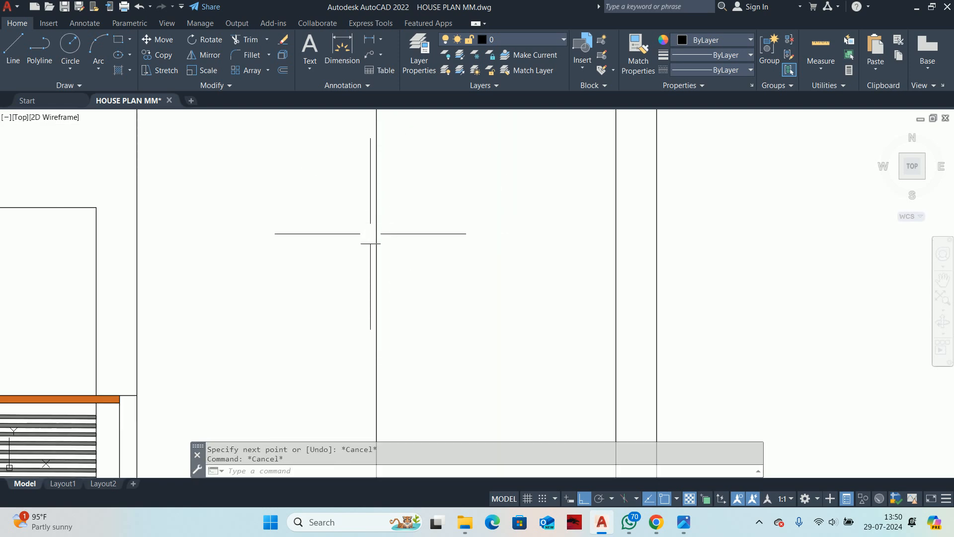
Step: Draw a 450 mm vertical helper line down from the slab underside above the tall opening's centre
{"action": "scroll", "coordinate": [370, 233], "scroll_direction": "down", "scroll_amount": 2}
{"action": "type", "text": "L"}
{"action": "key", "text": "Return"}
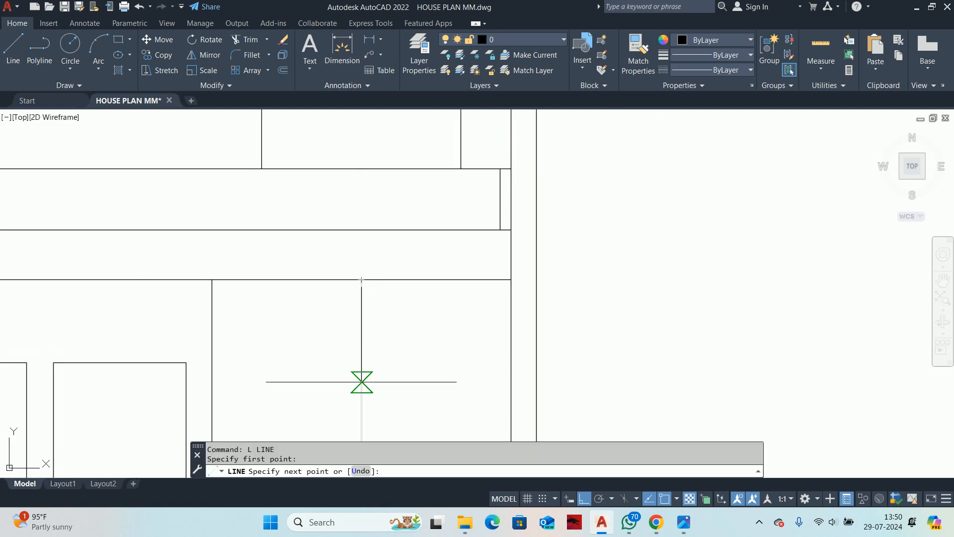
{"action": "key", "text": "Return"}
{"action": "scroll", "coordinate": [368, 383], "scroll_direction": "down", "scroll_amount": 4}
{"action": "key", "text": "Escape"}
{"action": "middle_click_drag", "start_coordinate": [395, 347], "coordinate": [433, 112]}
{"action": "key", "text": "Escape"}
{"action": "key", "text": "Escape"}
{"action": "scroll", "coordinate": [416, 214], "scroll_direction": "up", "scroll_amount": 2}
{"action": "middle_click_drag", "start_coordinate": [428, 197], "coordinate": [406, 320]}
{"action": "scroll", "coordinate": [423, 312], "scroll_direction": "up", "scroll_amount": 2}
{"action": "key", "text": "Return"}
{"action": "left_click", "coordinate": [462, 343]}
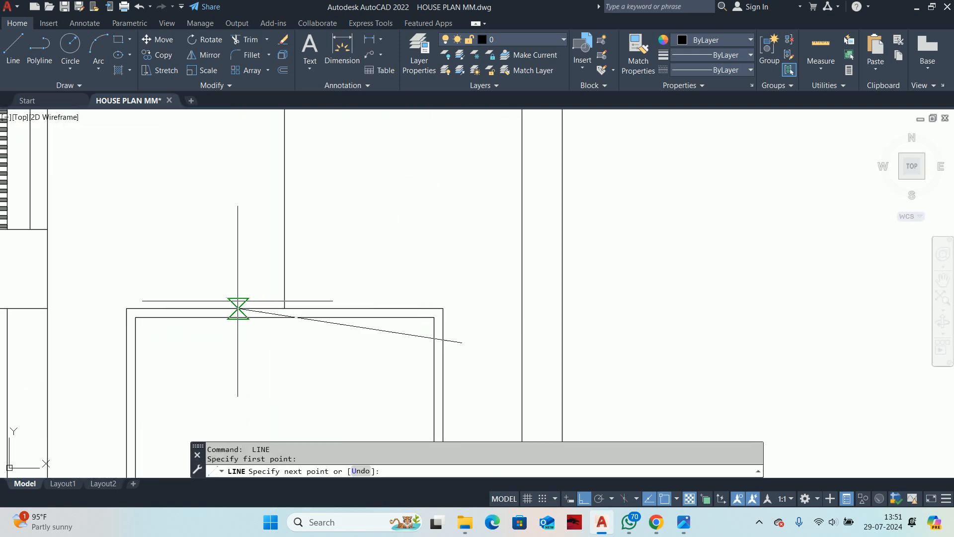
{"action": "key", "text": "Escape"}
{"action": "key", "text": "Escape"}
Step: Stretch the head of the tall opening's double frame up to 450 mm below the slab underside
{"action": "type", "text": "S"}
{"action": "key", "text": "Return"}
{"action": "left_click", "coordinate": [442, 356]}
{"action": "left_click", "coordinate": [128, 288]}
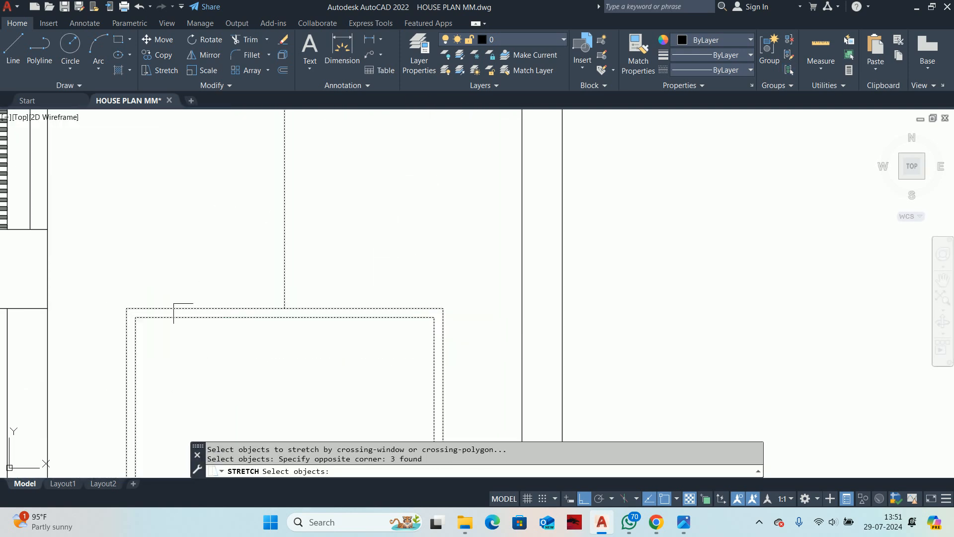
{"action": "key", "text": "Return"}
{"action": "left_click", "coordinate": [284, 308]}
{"action": "scroll", "coordinate": [260, 183], "scroll_direction": "down", "scroll_amount": 3}
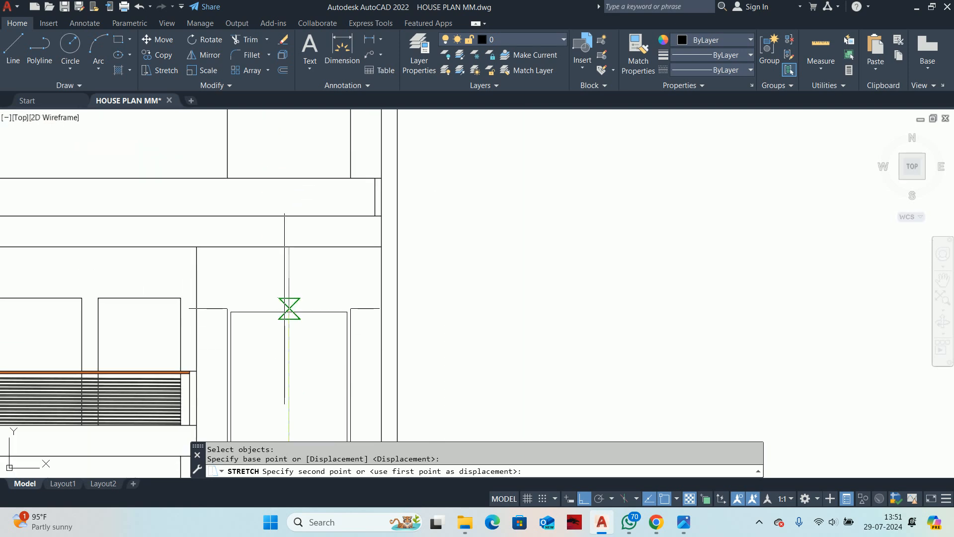
{"action": "left_click", "coordinate": [289, 277]}
{"action": "key", "text": "Escape"}
{"action": "key", "text": "Escape"}
Step: Delete the two helper lines between the tall opening's head and the slab underside
{"action": "scroll", "coordinate": [284, 259], "scroll_direction": "up", "scroll_amount": 2}
{"action": "left_click", "coordinate": [308, 273]}
{"action": "left_click", "coordinate": [256, 251]}
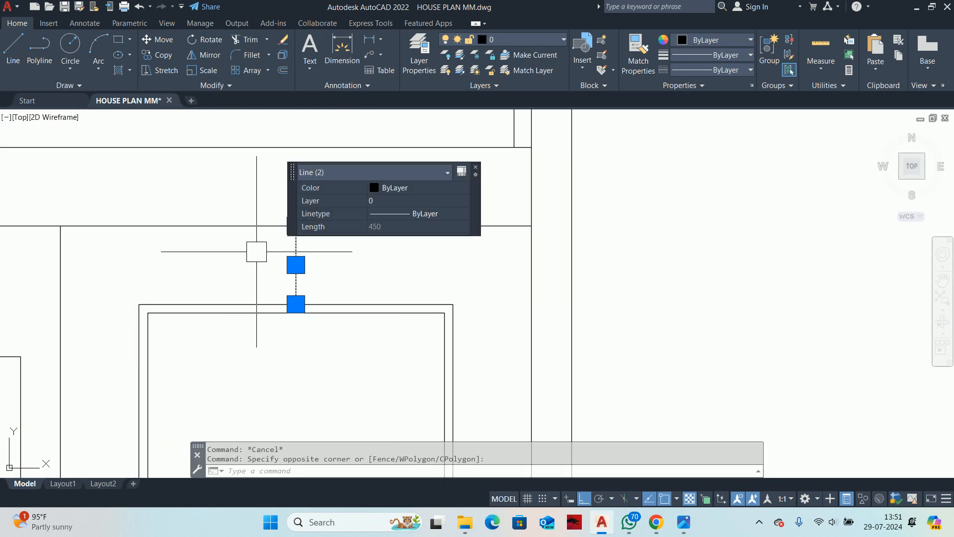
{"action": "scroll", "coordinate": [304, 248], "scroll_direction": "down", "scroll_amount": 3}
{"action": "key", "text": "Delete"}
{"action": "mouse_move", "coordinate": [219, 427]}
{"action": "middle_mouse_down"}
{"action": "mouse_move", "coordinate": [334, 299]}
{"action": "mouse_move", "coordinate": [376, 269]}
{"action": "middle_mouse_up"}
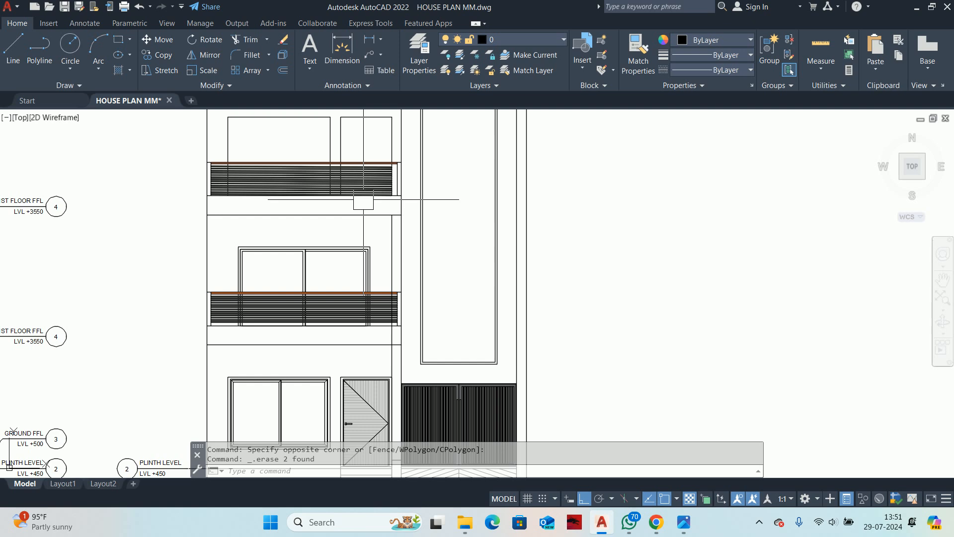
{"action": "middle_click_drag", "start_coordinate": [363, 199], "coordinate": [362, 318]}
{"action": "scroll", "coordinate": [365, 258], "scroll_direction": "down", "scroll_amount": 2}
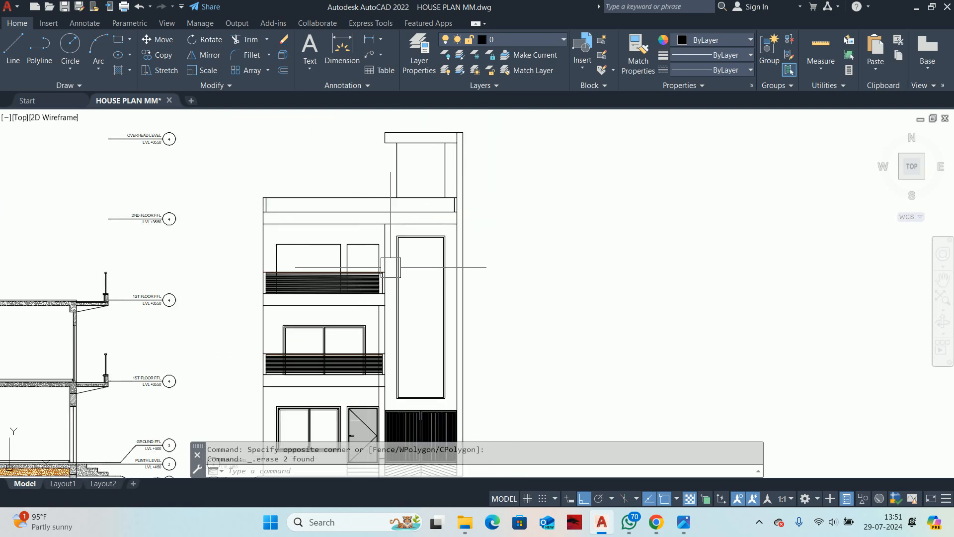
{"action": "middle_click_drag", "start_coordinate": [418, 285], "coordinate": [416, 281]}
{"action": "type", "text": "L"}
{"action": "key", "text": "Return"}
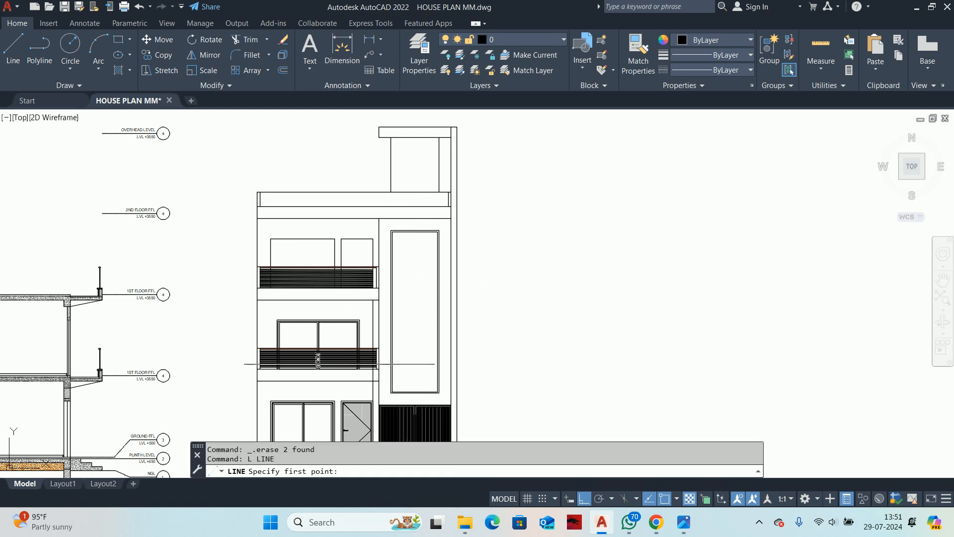
{"action": "key", "text": "Escape"}
{"action": "key", "text": "Escape"}
Step: Delete the two plain opening outlines above the upper floor's railing
{"action": "scroll", "coordinate": [410, 280], "scroll_direction": "up", "scroll_amount": 8}
{"action": "left_click", "coordinate": [422, 259]}
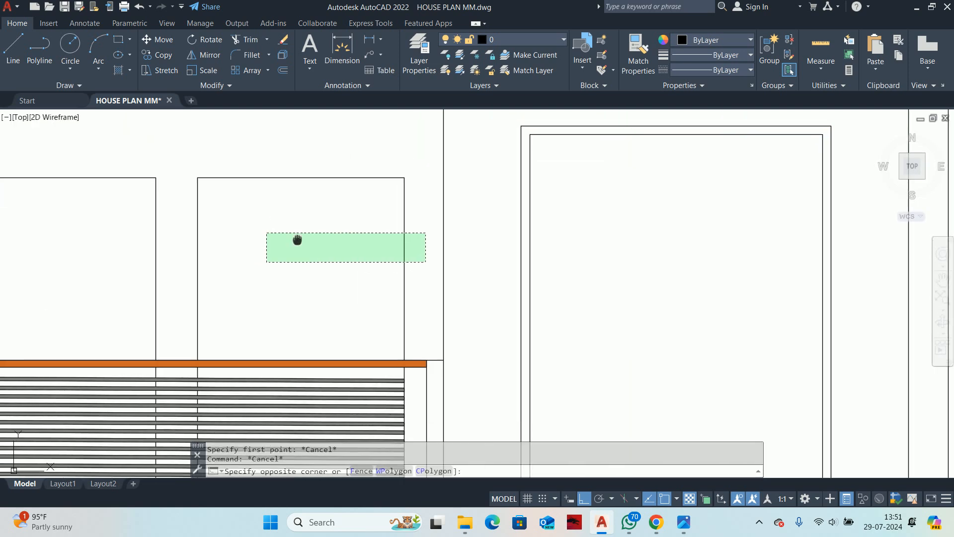
{"action": "scroll", "coordinate": [269, 233], "scroll_direction": "down", "scroll_amount": 2}
{"action": "left_click", "coordinate": [135, 171]}
{"action": "key", "text": "Delete"}
{"action": "scroll", "coordinate": [375, 261], "scroll_direction": "down", "scroll_amount": 5}
{"action": "middle_click_drag", "start_coordinate": [377, 233], "coordinate": [389, 103]}
{"action": "key", "text": "Escape"}
{"action": "key", "text": "Escape"}
Step: Delete the leftover vertical opening lines behind the upper railing's bars
{"action": "scroll", "coordinate": [416, 179], "scroll_direction": "up", "scroll_amount": 5}
{"action": "middle_click_drag", "start_coordinate": [413, 184], "coordinate": [410, 232]}
{"action": "left_click", "coordinate": [326, 126]}
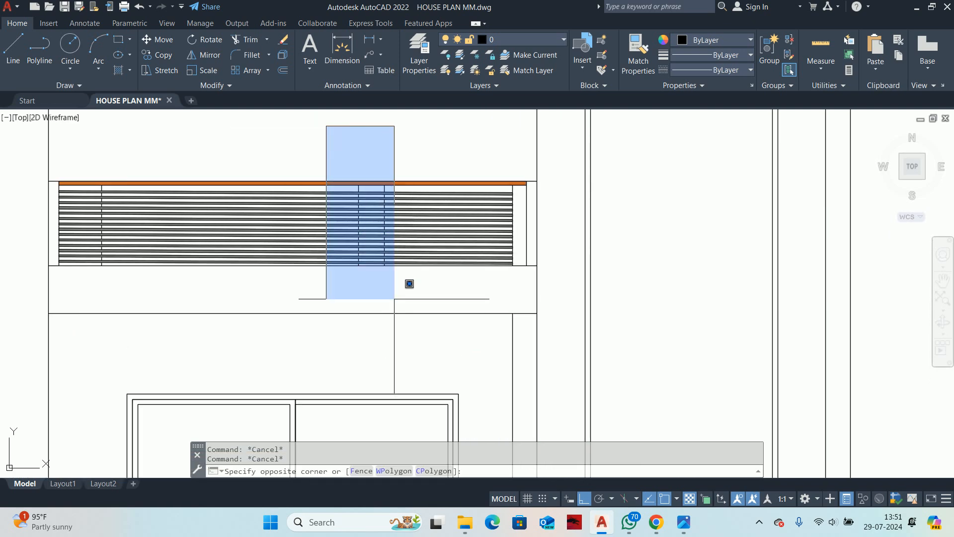
{"action": "left_click", "coordinate": [407, 283]}
{"action": "key", "text": "Delete"}
{"action": "scroll", "coordinate": [215, 226], "scroll_direction": "down", "scroll_amount": 2}
{"action": "middle_click_drag", "start_coordinate": [215, 226], "coordinate": [337, 236]}
{"action": "left_click", "coordinate": [258, 183]}
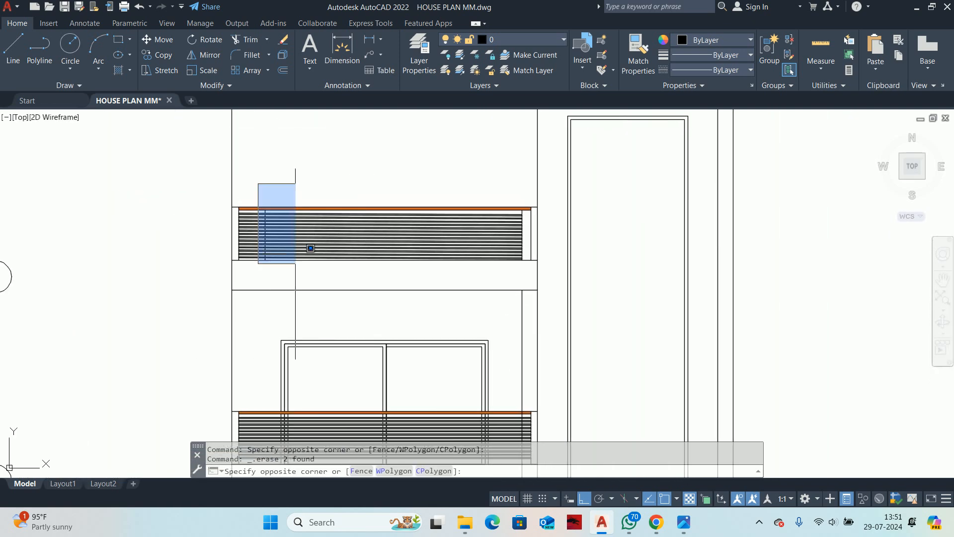
{"action": "left_click", "coordinate": [294, 265]}
{"action": "key", "text": "Delete"}
{"action": "scroll", "coordinate": [291, 267], "scroll_direction": "down", "scroll_amount": 4}
{"action": "mouse_move", "coordinate": [322, 305]}
{"action": "middle_mouse_down"}
{"action": "mouse_move", "coordinate": [310, 261]}
{"action": "mouse_move", "coordinate": [347, 303]}
{"action": "middle_mouse_up"}
{"action": "key", "text": "Escape"}
{"action": "key", "text": "Escape"}
Step: Copy the two-panel balcony window to the floor above, from the lower slab's wall corner to the matching upper corner
{"action": "scroll", "coordinate": [337, 273], "scroll_direction": "up", "scroll_amount": 4}
{"action": "scroll", "coordinate": [348, 302], "scroll_direction": "down", "scroll_amount": 1}
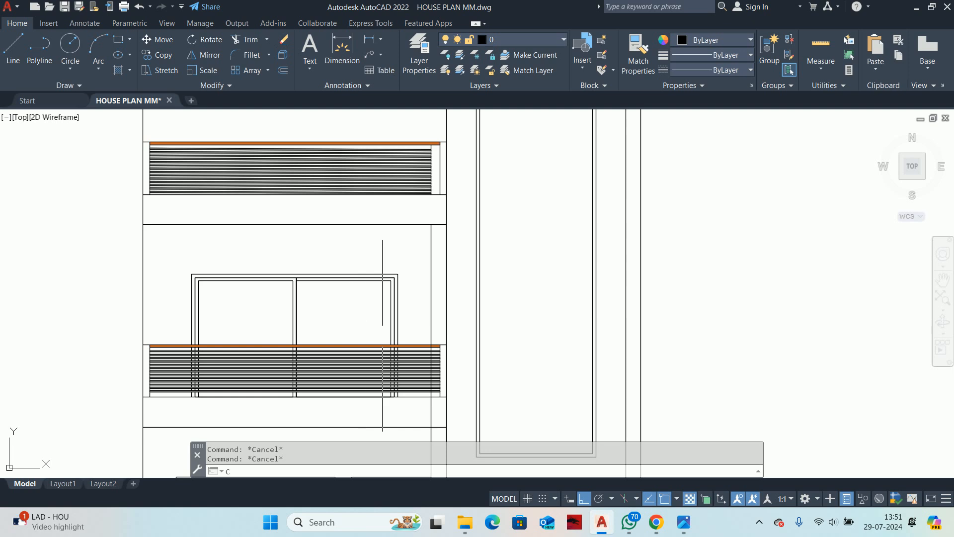
{"action": "scroll", "coordinate": [298, 323], "scroll_direction": "up", "scroll_amount": 3}
{"action": "type", "text": "co"}
{"action": "key", "text": "Return"}
{"action": "left_click", "coordinate": [421, 303]}
{"action": "left_click", "coordinate": [54, 221]}
{"action": "middle_click_drag", "start_coordinate": [10, 319], "coordinate": [443, 256]}
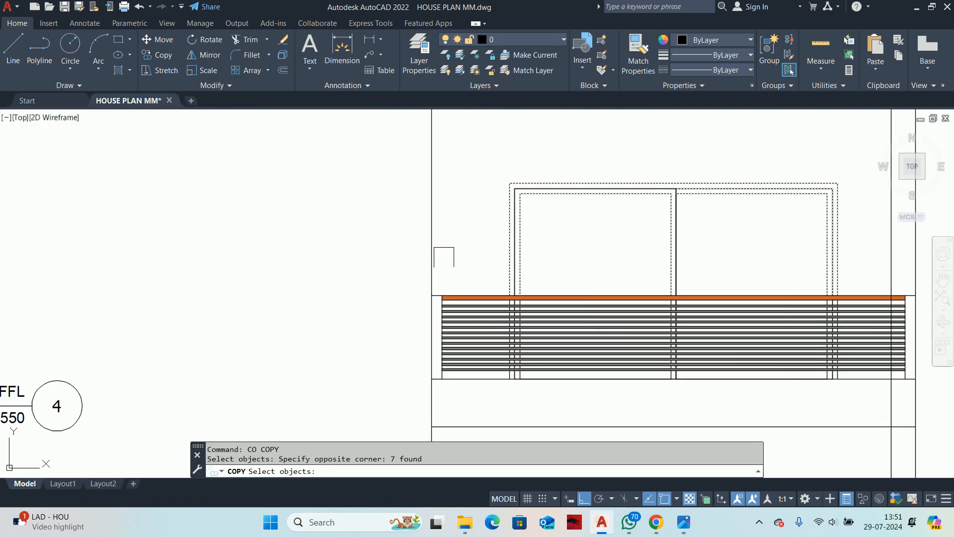
{"action": "scroll", "coordinate": [424, 360], "scroll_direction": "up", "scroll_amount": 2}
{"action": "key", "text": "Return"}
{"action": "left_click", "coordinate": [435, 391]}
{"action": "scroll", "coordinate": [418, 298], "scroll_direction": "down", "scroll_amount": 3}
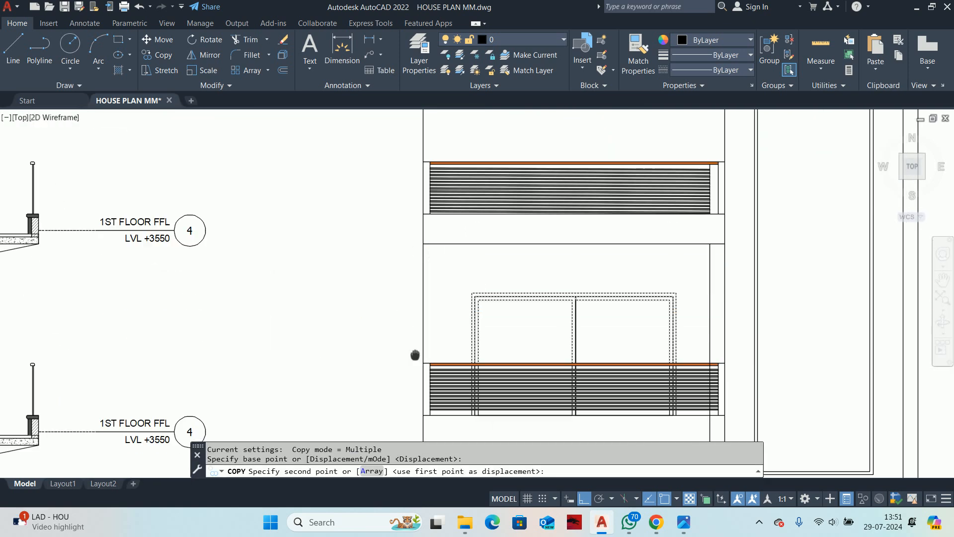
{"action": "scroll", "coordinate": [411, 315], "scroll_direction": "up", "scroll_amount": 3}
{"action": "left_click", "coordinate": [413, 294]}
{"action": "scroll", "coordinate": [413, 294], "scroll_direction": "down", "scroll_amount": 2}
{"action": "scroll", "coordinate": [362, 309], "scroll_direction": "down", "scroll_amount": 1}
{"action": "key", "text": "Escape"}
{"action": "key", "text": "Escape"}
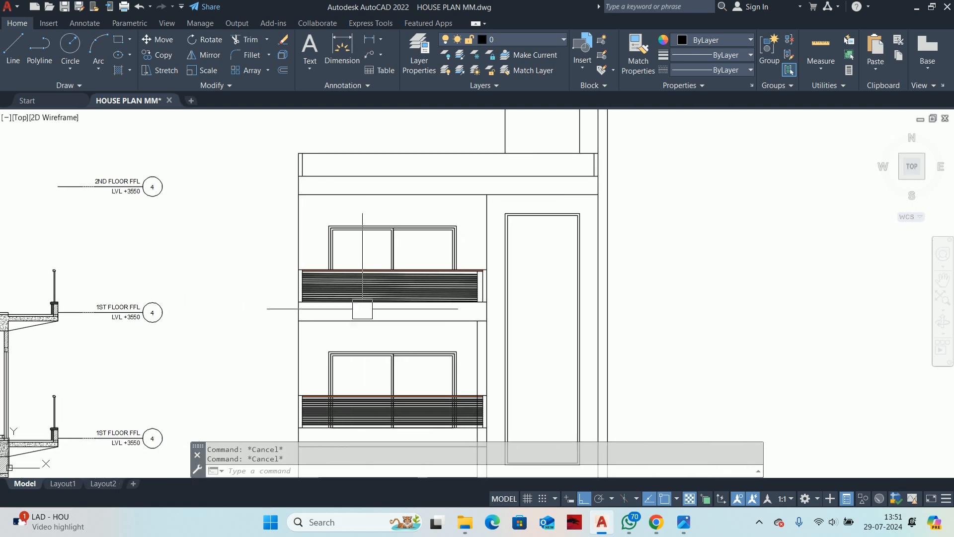
Step: Draw a horizontal helper line from the upper balcony window's head corner across to the tall opening's outer frame
{"action": "scroll", "coordinate": [500, 227], "scroll_direction": "up", "scroll_amount": 4}
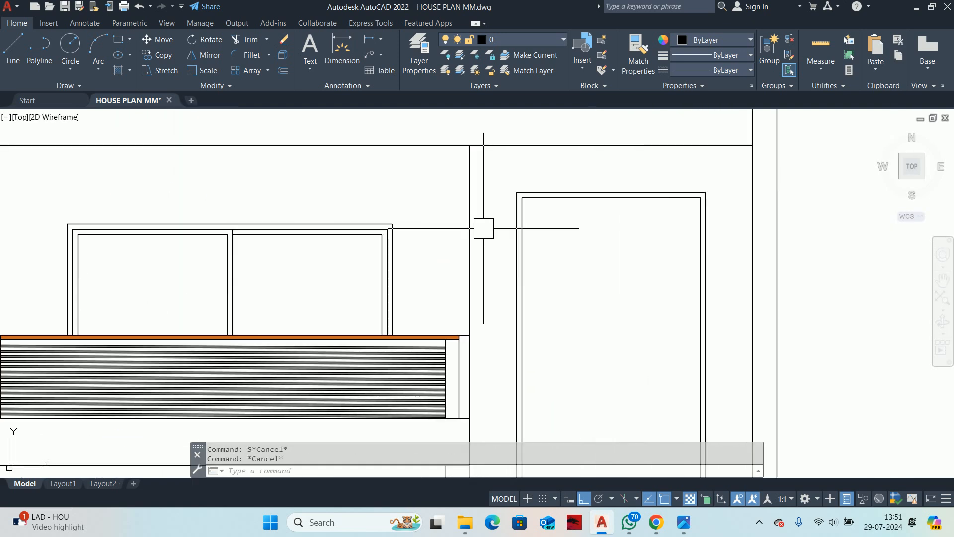
{"action": "key", "text": "BackSpace"}
{"action": "type", "text": "l"}
{"action": "key", "text": "Return"}
{"action": "left_click", "coordinate": [392, 224]}
{"action": "left_click", "coordinate": [516, 224]}
{"action": "key", "text": "Escape"}
{"action": "key", "text": "Escape"}
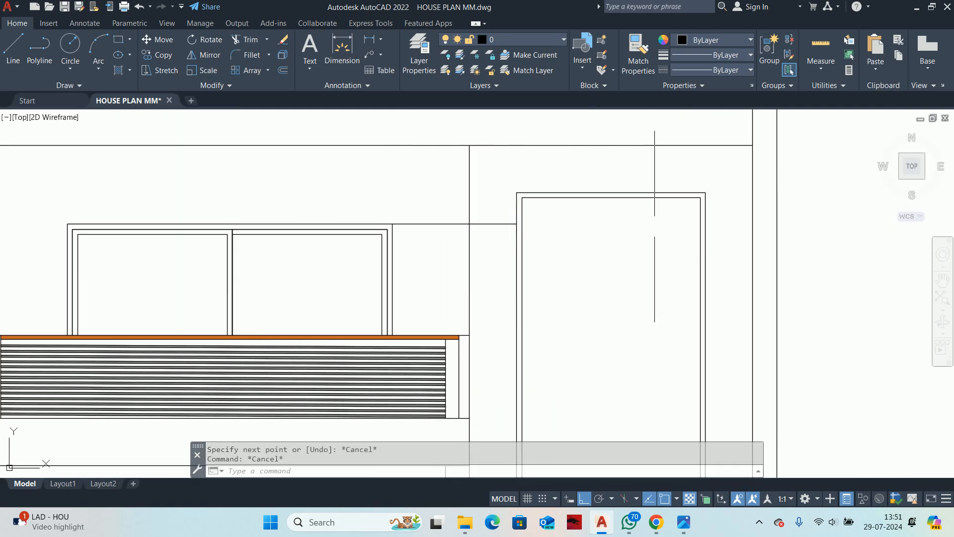
Step: Stretch the tall opening's head down so its outer frame meets the horizontal helper line
{"action": "type", "text": "s"}
{"action": "key", "text": "Return"}
{"action": "scroll", "coordinate": [696, 211], "scroll_direction": "up", "scroll_amount": 5}
{"action": "left_click", "coordinate": [760, 200]}
{"action": "left_click", "coordinate": [232, 152]}
{"action": "key", "text": "Return"}
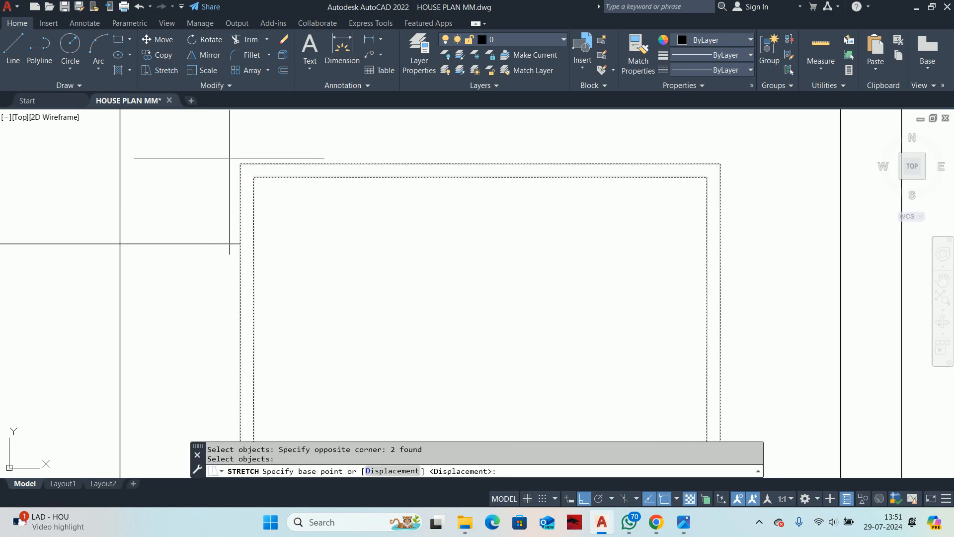
{"action": "left_click", "coordinate": [240, 163]}
{"action": "left_click", "coordinate": [240, 243]}
Step: Delete the horizontal helper line between the upper balcony window and the tall opening
{"action": "key", "text": "Escape"}
{"action": "left_click", "coordinate": [209, 242]}
{"action": "scroll", "coordinate": [208, 242], "scroll_direction": "down", "scroll_amount": 3}
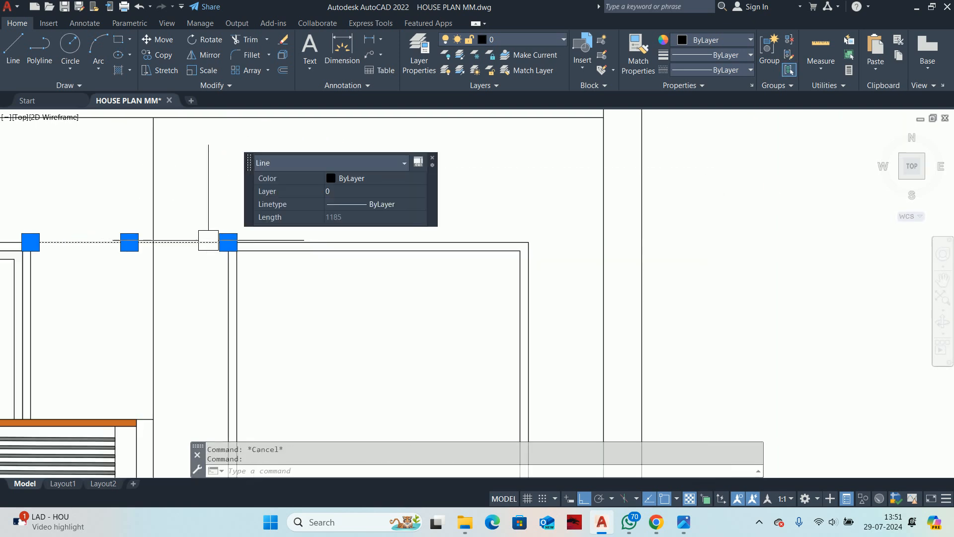
{"action": "key", "text": "Delete"}
{"action": "scroll", "coordinate": [475, 169], "scroll_direction": "down", "scroll_amount": 4}
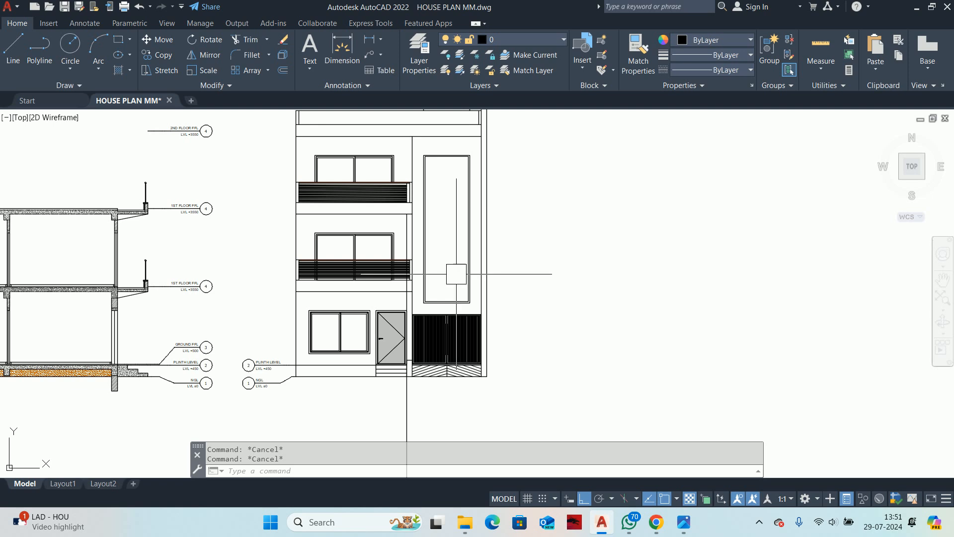
Step: Stretch the tall opening's double-line bottom edge upward by 450 mm
{"action": "scroll", "coordinate": [456, 274], "scroll_direction": "up", "scroll_amount": 5}
{"action": "type", "text": "s"}
{"action": "key", "text": "Return"}
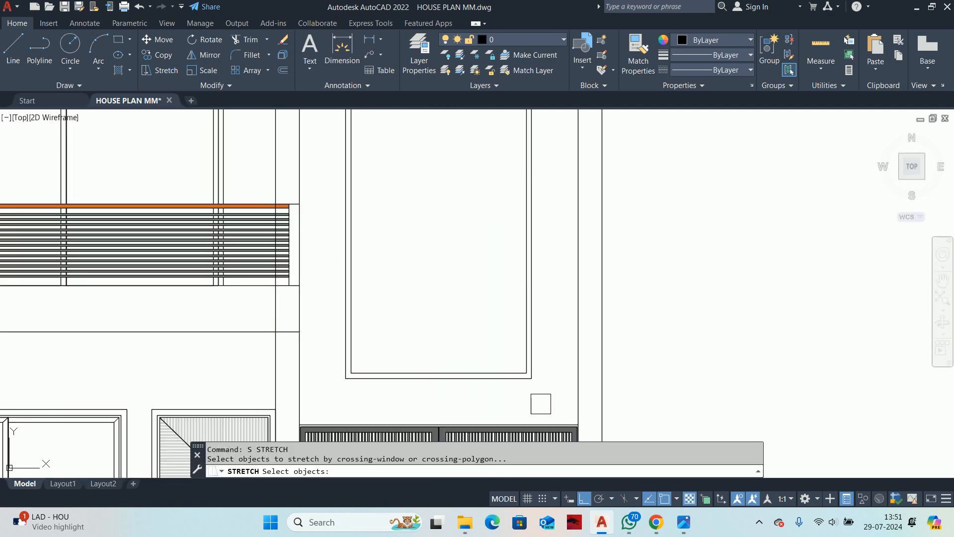
{"action": "left_click", "coordinate": [541, 404]}
{"action": "left_click", "coordinate": [316, 363]}
{"action": "key", "text": "Return"}
{"action": "left_click", "coordinate": [410, 332]}
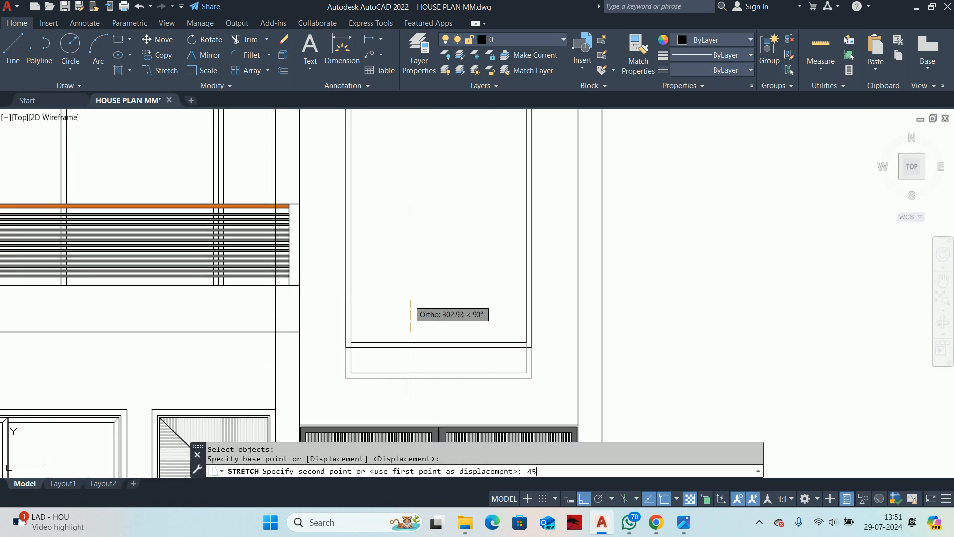
{"action": "type", "text": "0"}
{"action": "key", "text": "Return"}
{"action": "scroll", "coordinate": [409, 299], "scroll_direction": "down", "scroll_amount": 3}
{"action": "key", "text": "Escape"}
{"action": "scroll", "coordinate": [378, 289], "scroll_direction": "down", "scroll_amount": 2}
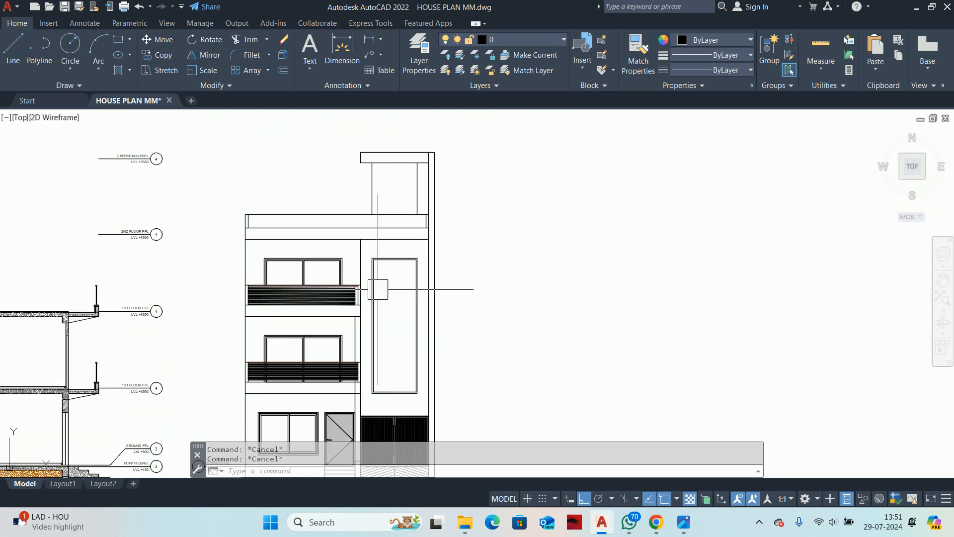
{"action": "type", "text": "l"}
{"action": "key", "text": "Return"}
{"action": "scroll", "coordinate": [380, 407], "scroll_direction": "up", "scroll_amount": 4}
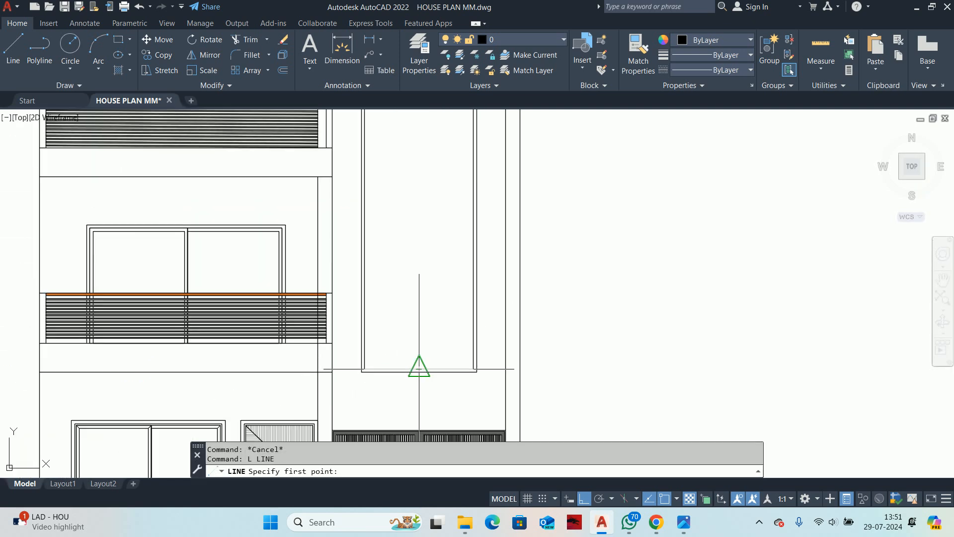
{"action": "scroll", "coordinate": [419, 368], "scroll_direction": "down", "scroll_amount": 3}
{"action": "key", "text": "Escape"}
{"action": "key", "text": "Escape"}
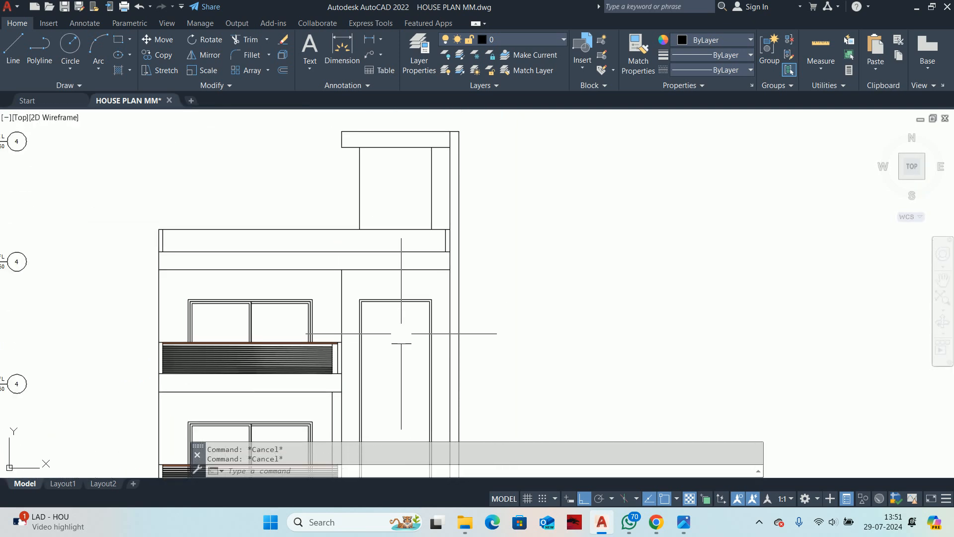
Step: Draw a horizontal line across the tall opening near its head, between the inner frame's two vertical sides
{"action": "type", "text": "l"}
{"action": "key", "text": "Return"}
{"action": "scroll", "coordinate": [401, 333], "scroll_direction": "up", "scroll_amount": 5}
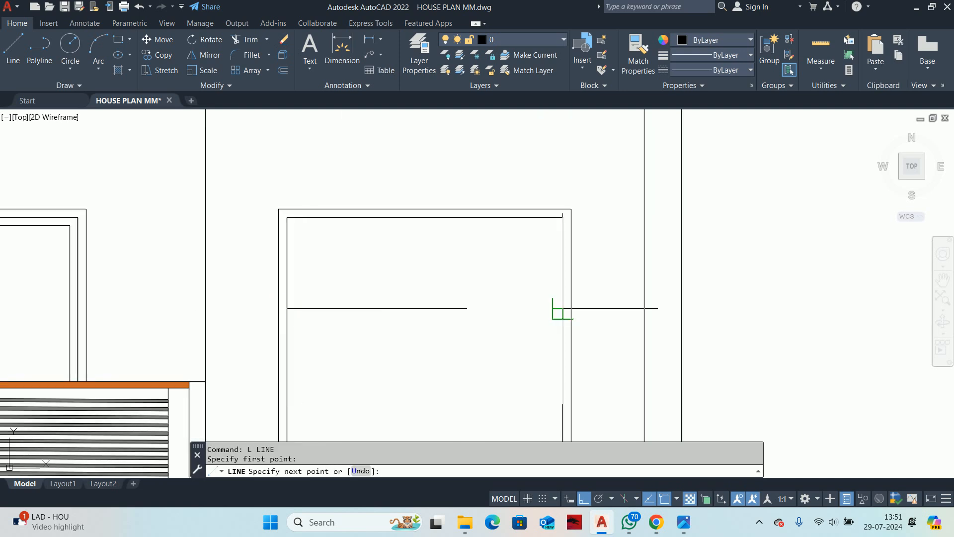
{"action": "left_click", "coordinate": [563, 308]}
{"action": "key", "text": "Escape"}
Step: Divide the horizontal line across the tall opening into 3 equal segments
{"action": "type", "text": "div"}
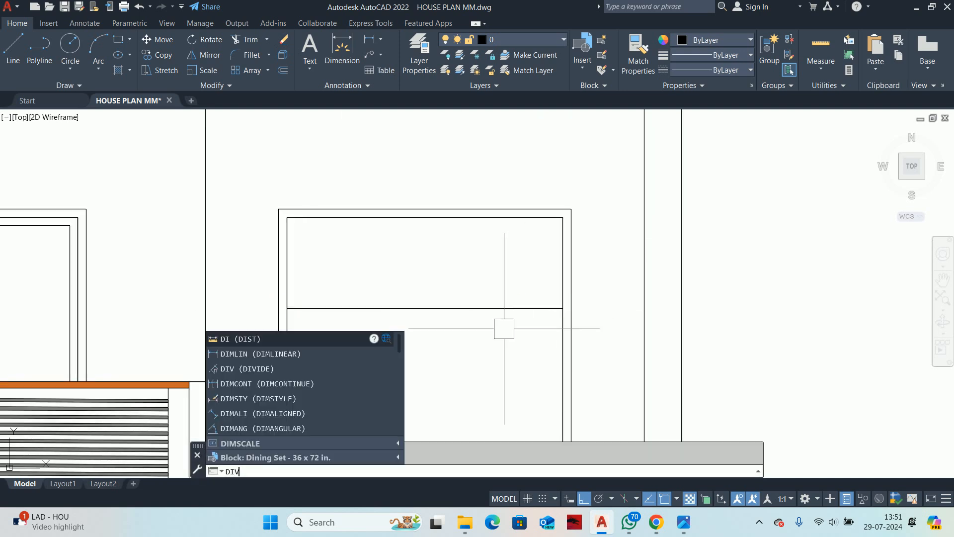
{"action": "key", "text": "Return"}
{"action": "left_click", "coordinate": [368, 308]}
{"action": "type", "text": "3"}
{"action": "key", "text": "Return"}
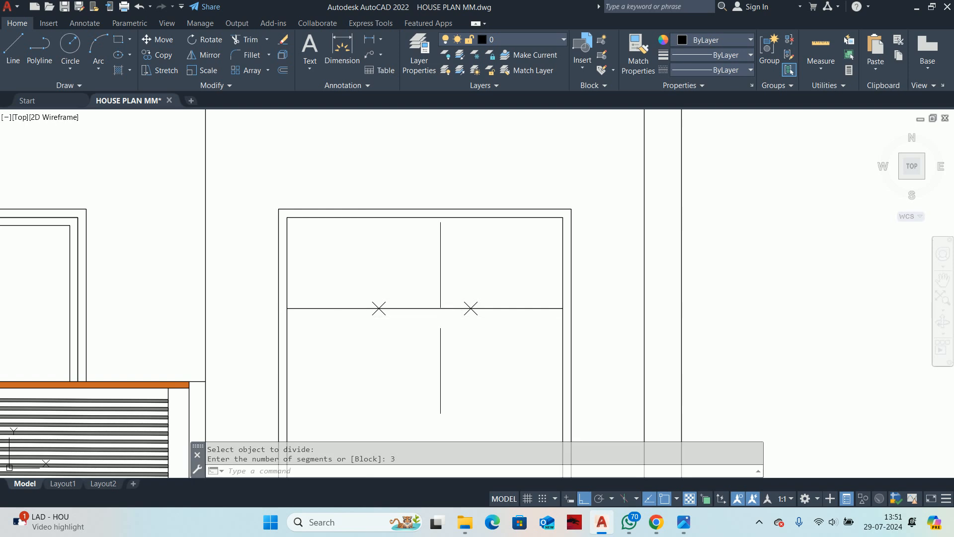
{"action": "scroll", "coordinate": [369, 309], "scroll_direction": "down", "scroll_amount": 4}
{"action": "key", "text": "Escape"}
{"action": "key", "text": "Escape"}
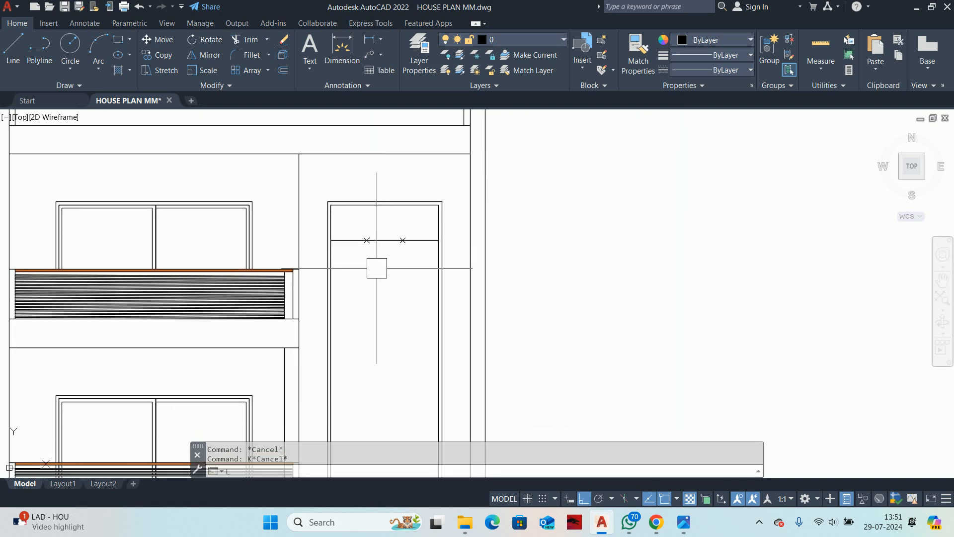
Step: Draw a vertical centre line in the tall opening from the inner frame's head midpoint to its bottom edge
{"action": "key", "text": "Return"}
{"action": "scroll", "coordinate": [382, 221], "scroll_direction": "up", "scroll_amount": 2}
{"action": "left_click", "coordinate": [387, 194]}
{"action": "scroll", "coordinate": [397, 369], "scroll_direction": "down", "scroll_amount": 2}
{"action": "middle_click_drag", "start_coordinate": [395, 360], "coordinate": [380, 175]}
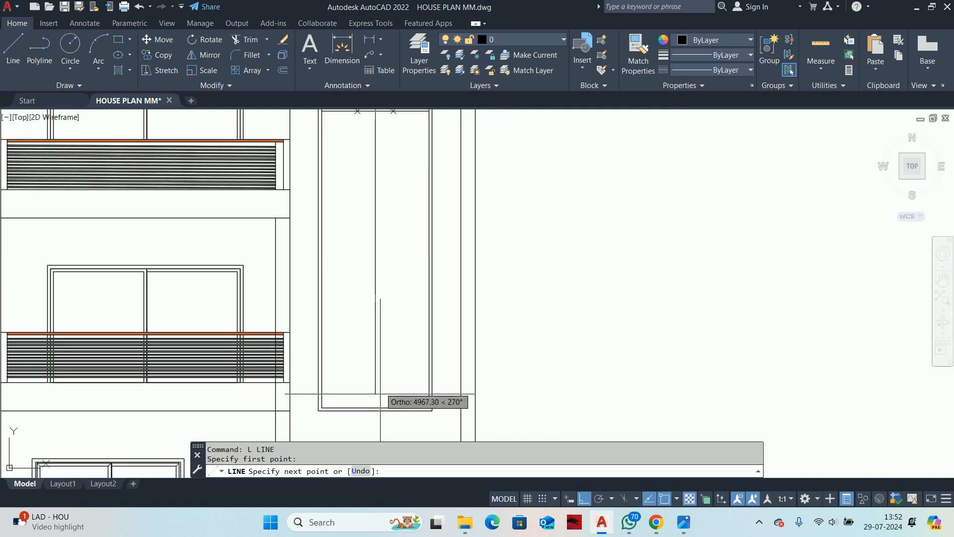
{"action": "left_click", "coordinate": [375, 406]}
{"action": "key", "text": "Escape"}
{"action": "scroll", "coordinate": [384, 379], "scroll_direction": "down", "scroll_amount": 2}
Step: Measure the vertical centre line's length with a temporary linear dimension, without placing it
{"action": "type", "text": "D"}
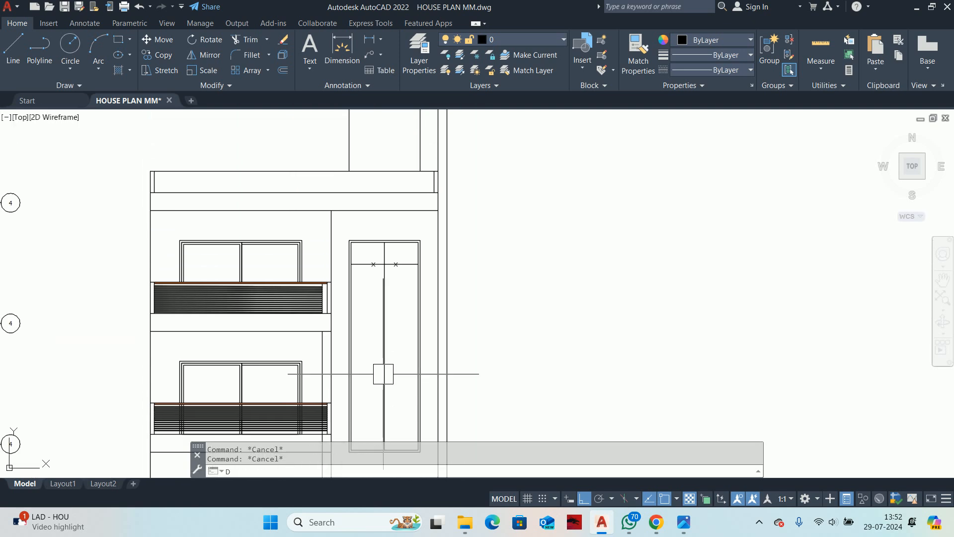
{"action": "type", "text": "IMLI"}
{"action": "key", "text": "Return"}
{"action": "key", "text": "Return"}
{"action": "left_click", "coordinate": [383, 370]}
{"action": "scroll", "coordinate": [385, 378], "scroll_direction": "up", "scroll_amount": 4}
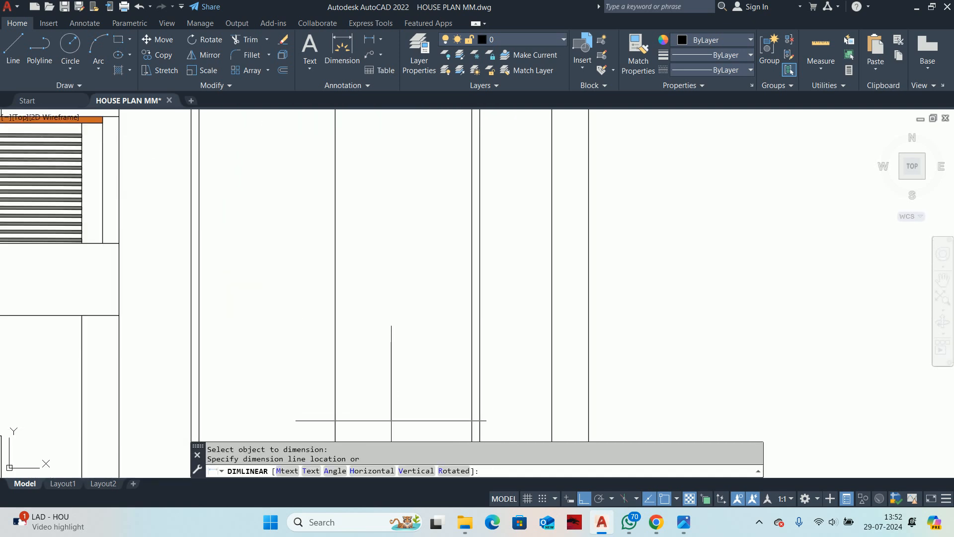
{"action": "scroll", "coordinate": [391, 421], "scroll_direction": "up", "scroll_amount": 4}
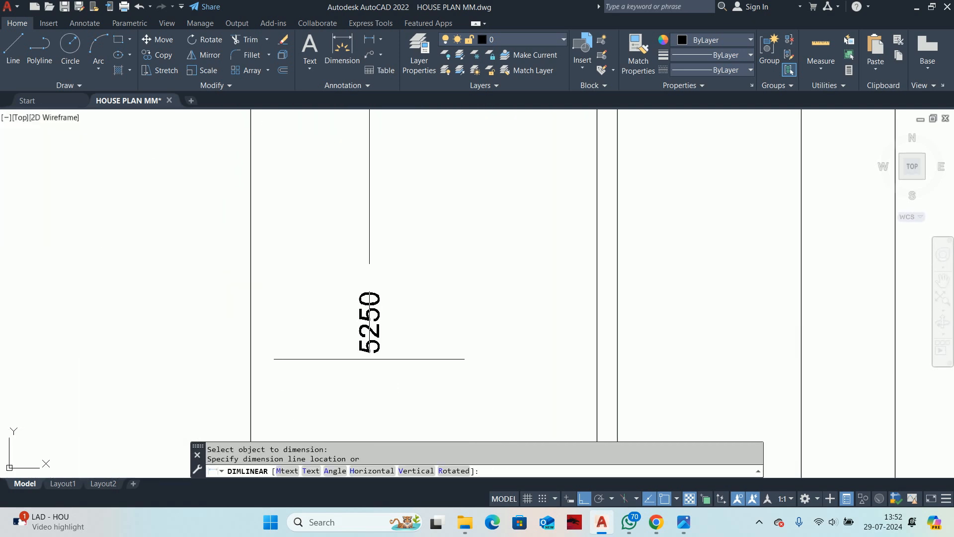
{"action": "scroll", "coordinate": [369, 359], "scroll_direction": "down", "scroll_amount": 5}
{"action": "key", "text": "Escape"}
{"action": "key", "text": "Escape"}
Step: Divide the tall opening's vertical centre line into 5 equal segments
{"action": "type", "text": "DI"}
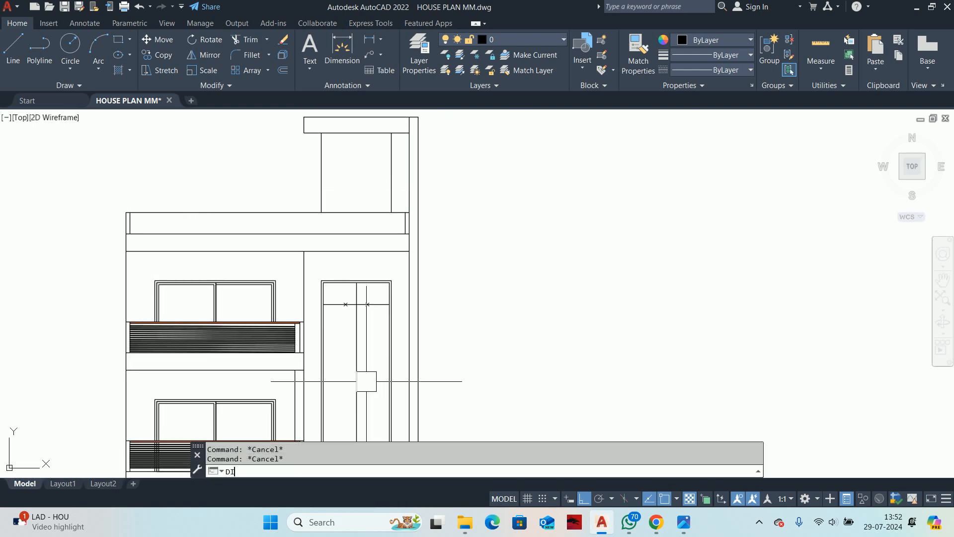
{"action": "type", "text": "V"}
{"action": "key", "text": "Return"}
{"action": "scroll", "coordinate": [360, 347], "scroll_direction": "up", "scroll_amount": 3}
{"action": "left_click", "coordinate": [358, 318]}
{"action": "scroll", "coordinate": [359, 317], "scroll_direction": "down", "scroll_amount": 3}
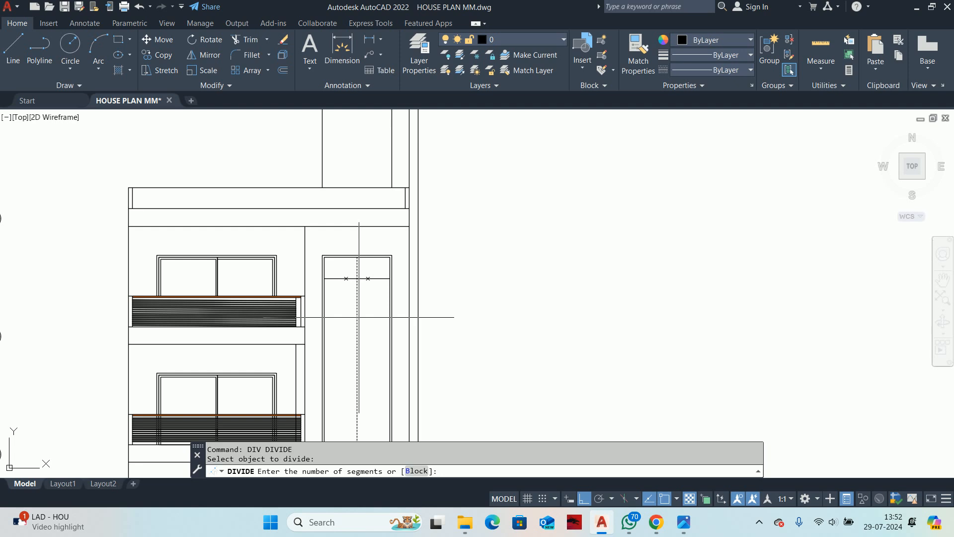
{"action": "type", "text": "5"}
{"action": "key", "text": "Return"}
{"action": "key", "text": "Escape"}
{"action": "key", "text": "Escape"}
Step: Move the horizontal line and its two division points from its midpoint to the uppermost division point on the centre line
{"action": "scroll", "coordinate": [351, 268], "scroll_direction": "up", "scroll_amount": 4}
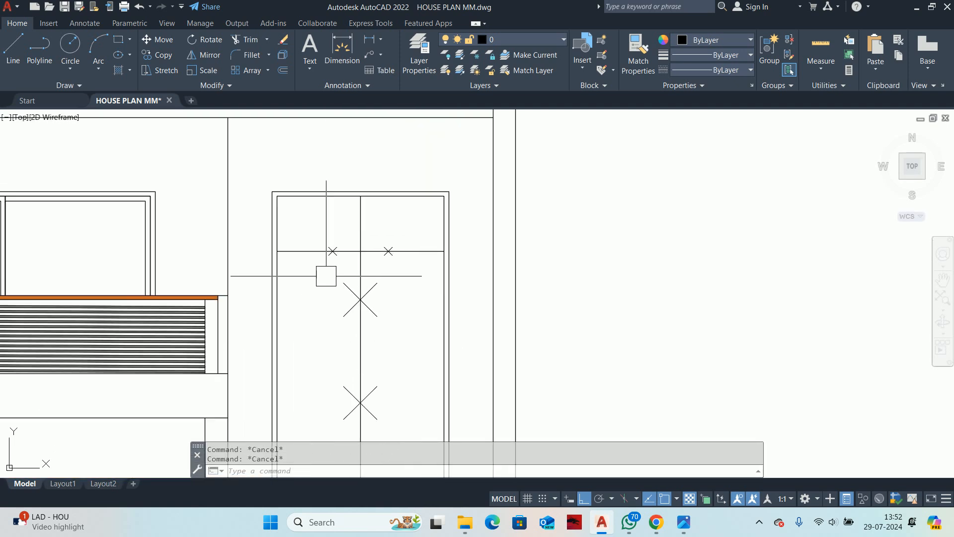
{"action": "type", "text": "m"}
{"action": "key", "text": "Return"}
{"action": "left_click", "coordinate": [390, 312]}
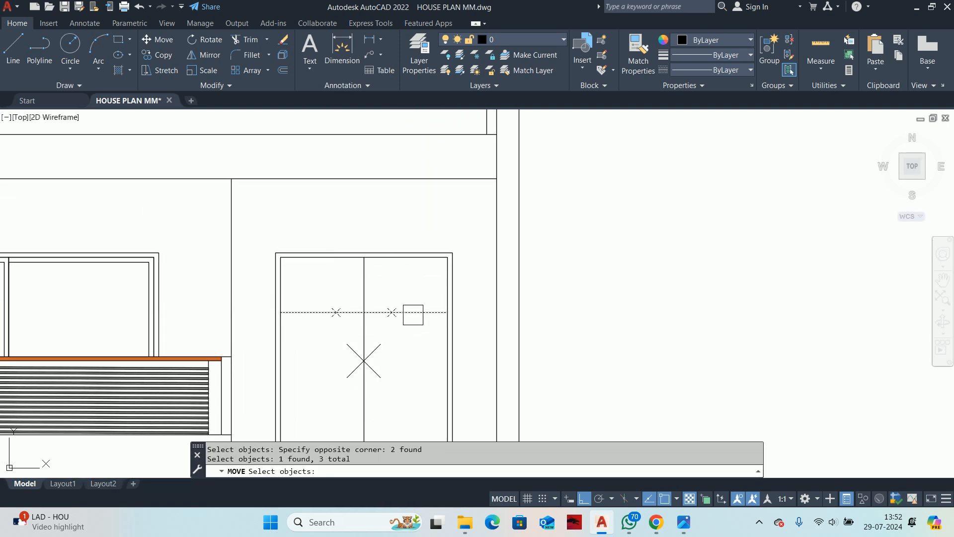
{"action": "scroll", "coordinate": [374, 315], "scroll_direction": "up", "scroll_amount": 4}
{"action": "key", "text": "Return"}
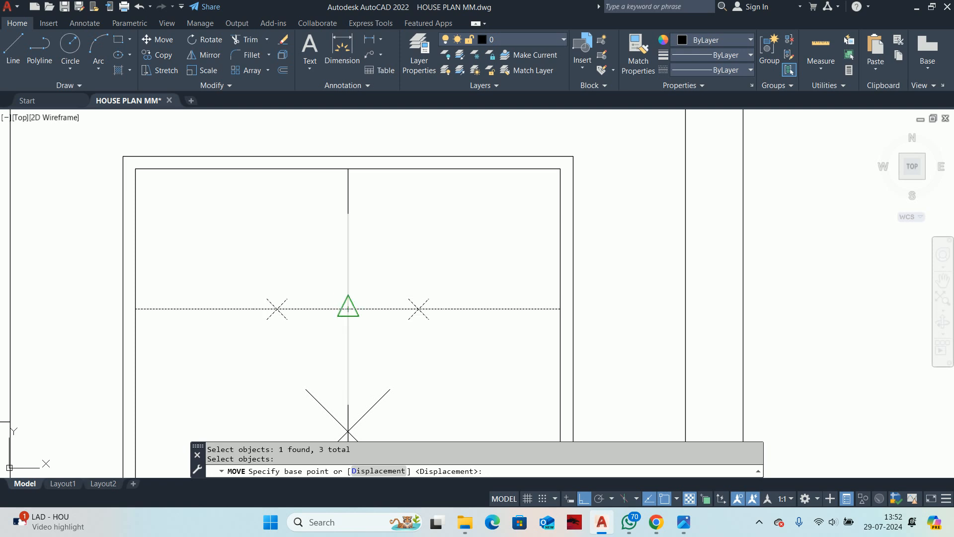
{"action": "left_click", "coordinate": [348, 309]}
{"action": "middle_click_drag", "start_coordinate": [347, 362], "coordinate": [341, 266]}
{"action": "left_click", "coordinate": [341, 336]}
{"action": "key", "text": "Escape"}
Step: Delete the point marker at the lines' crossing and move the vertical line onto the horizontal line's left division point
{"action": "left_click", "coordinate": [307, 309]}
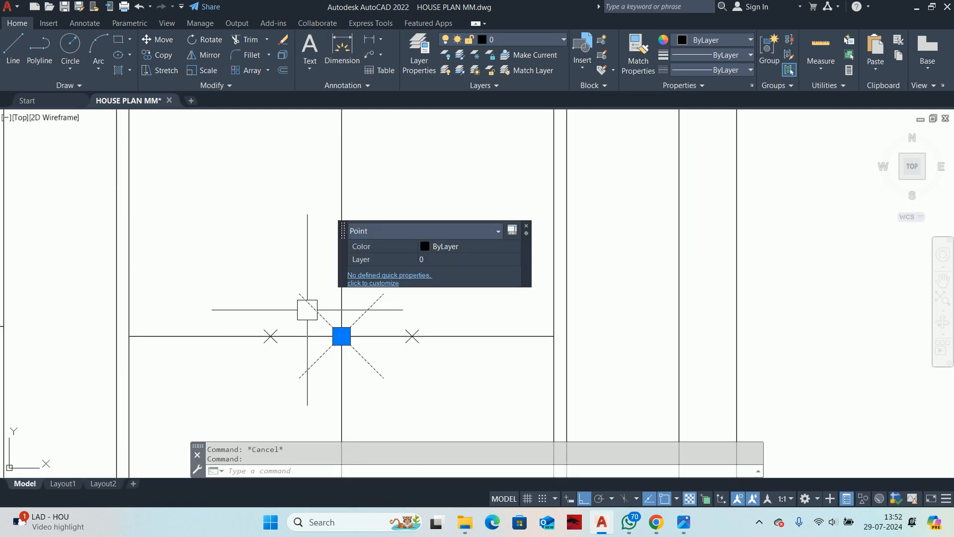
{"action": "key", "text": "Delete"}
{"action": "type", "text": "m"}
{"action": "key", "text": "Return"}
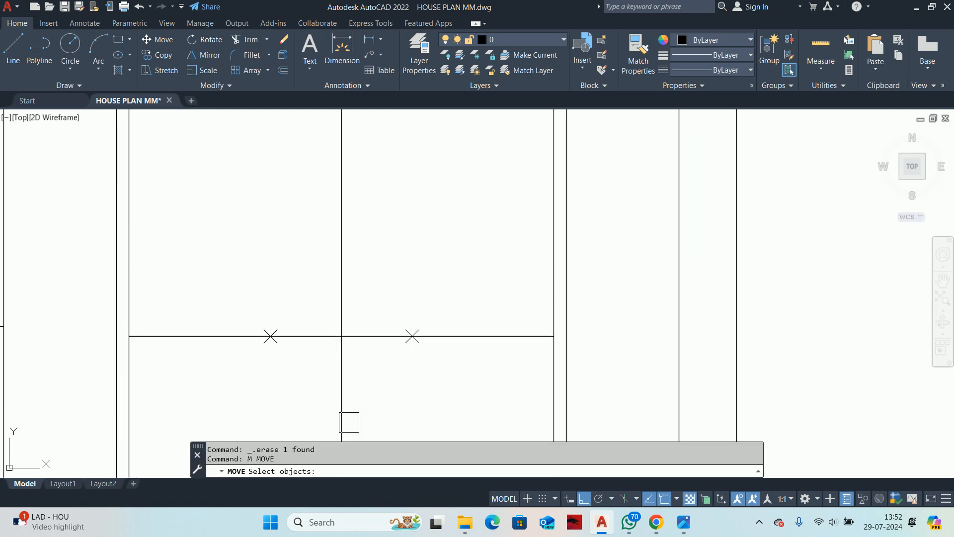
{"action": "key", "text": "Return"}
{"action": "left_click", "coordinate": [341, 336]}
{"action": "left_click", "coordinate": [270, 336]}
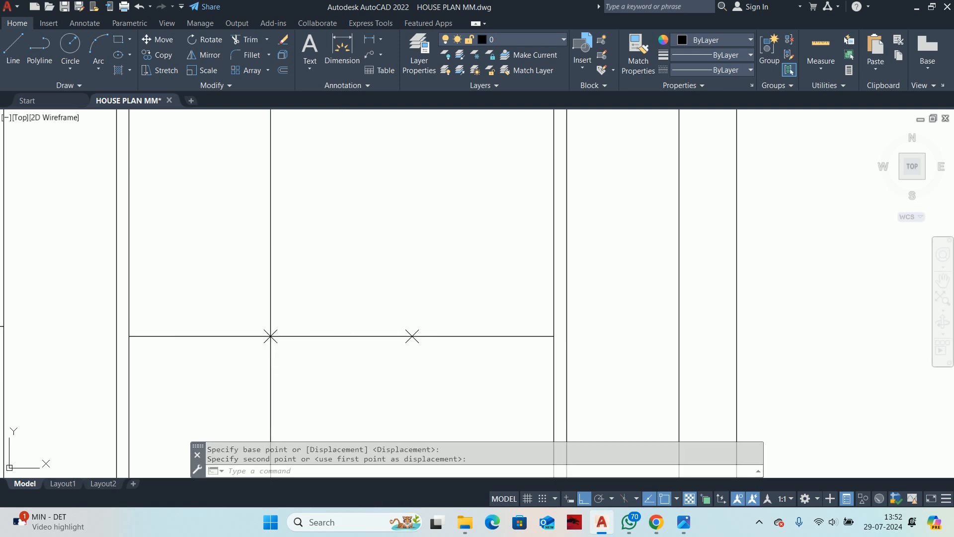
{"action": "key", "text": "Escape"}
{"action": "key", "text": "Escape"}
{"action": "type", "text": "co"}
{"action": "key", "text": "Return"}
{"action": "left_click", "coordinate": [270, 283]}
{"action": "key", "text": "Return"}
{"action": "scroll", "coordinate": [281, 304], "scroll_direction": "up", "scroll_amount": 5}
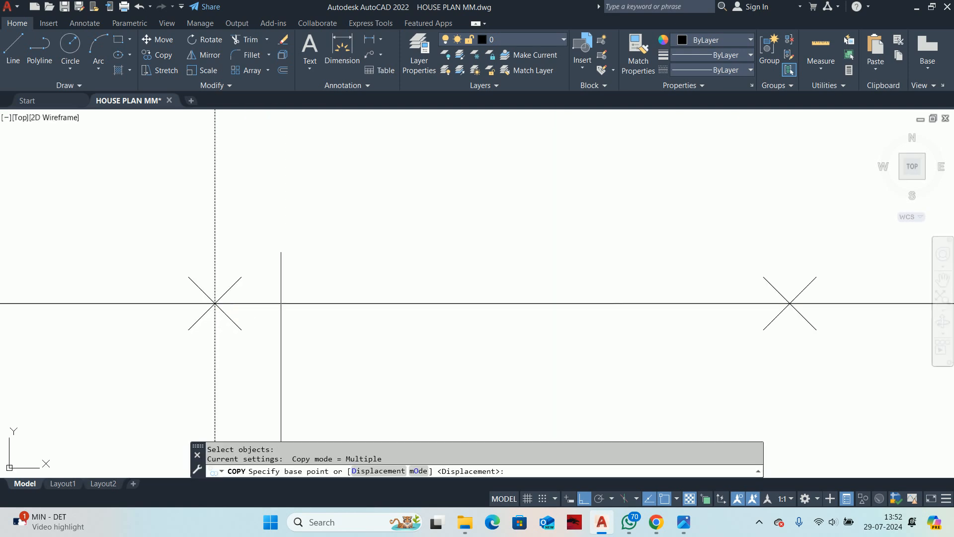
{"action": "left_click", "coordinate": [215, 303]}
{"action": "key", "text": "Escape"}
Step: Copy the vertical line from the horizontal line's left division point to its right division point
{"action": "key", "text": "Return"}
{"action": "left_click", "coordinate": [213, 279]}
{"action": "key", "text": "Return"}
{"action": "scroll", "coordinate": [210, 311], "scroll_direction": "up", "scroll_amount": 4}
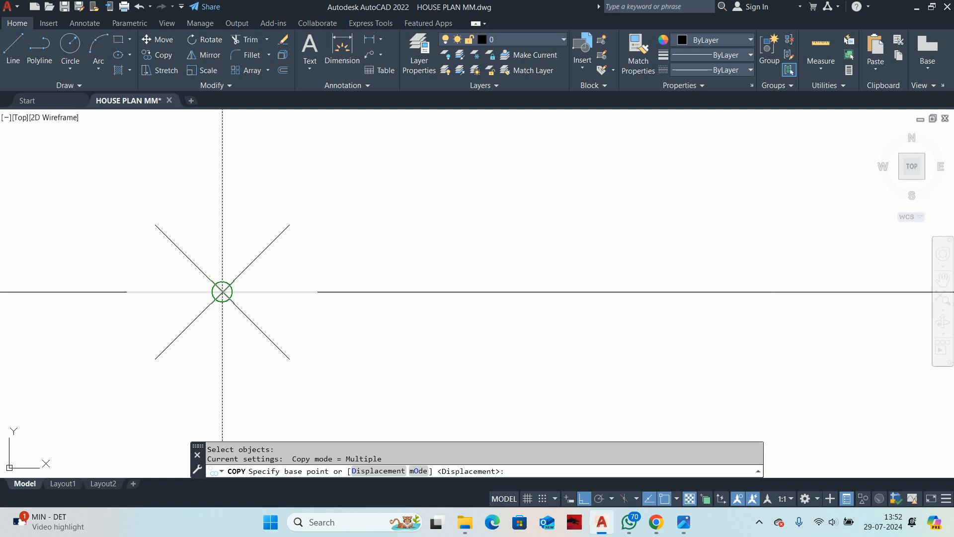
{"action": "left_click", "coordinate": [222, 292]}
{"action": "scroll", "coordinate": [431, 327], "scroll_direction": "down", "scroll_amount": 5}
{"action": "middle_click_drag", "start_coordinate": [543, 351], "coordinate": [351, 351]}
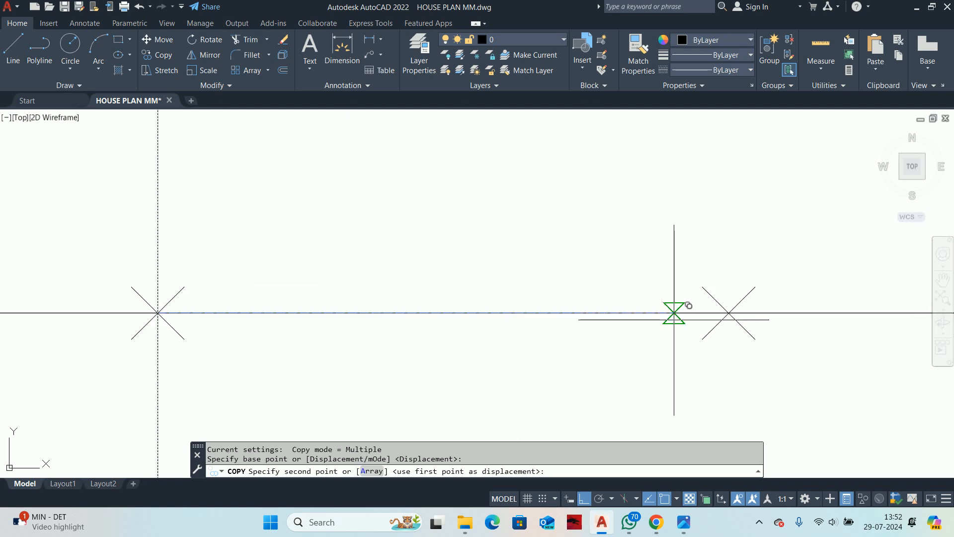
{"action": "left_click", "coordinate": [729, 313]}
{"action": "key", "text": "Escape"}
{"action": "scroll", "coordinate": [604, 303], "scroll_direction": "down", "scroll_amount": 3}
{"action": "key", "text": "Escape"}
{"action": "scroll", "coordinate": [546, 315], "scroll_direction": "down", "scroll_amount": 1}
{"action": "middle_click_drag", "start_coordinate": [506, 342], "coordinate": [418, 415]}
{"action": "key", "text": "Escape"}
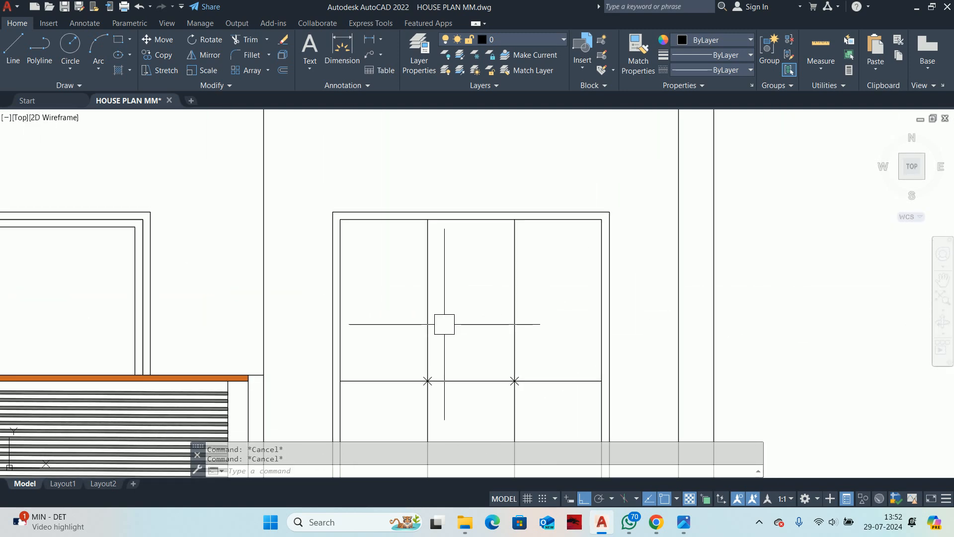
Step: Create closed polyline boundaries around the three panels in the tall opening's uppermost row
{"action": "type", "text": "BO"}
{"action": "key", "text": "Return"}
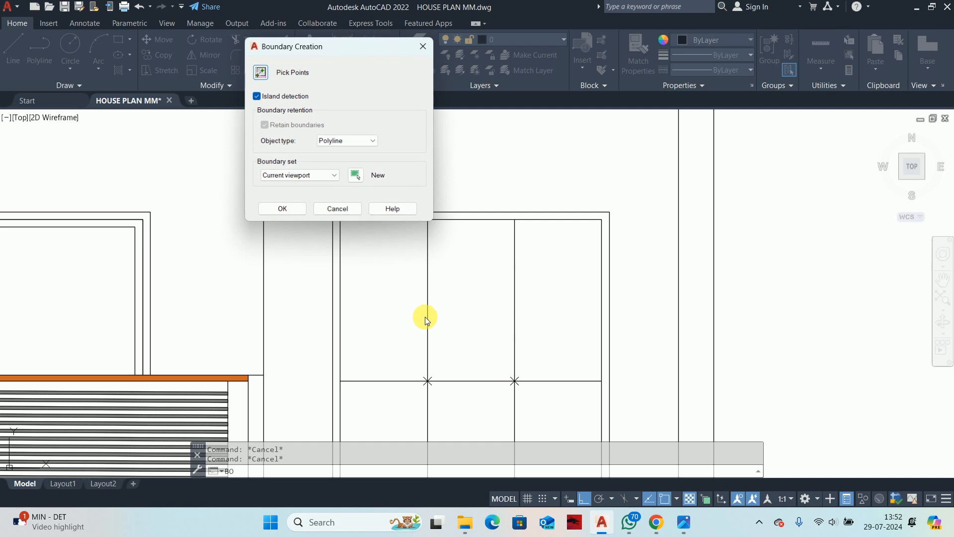
{"action": "left_click", "coordinate": [255, 73]}
{"action": "left_click", "coordinate": [441, 262]}
{"action": "scroll", "coordinate": [517, 244], "scroll_direction": "down", "scroll_amount": 2}
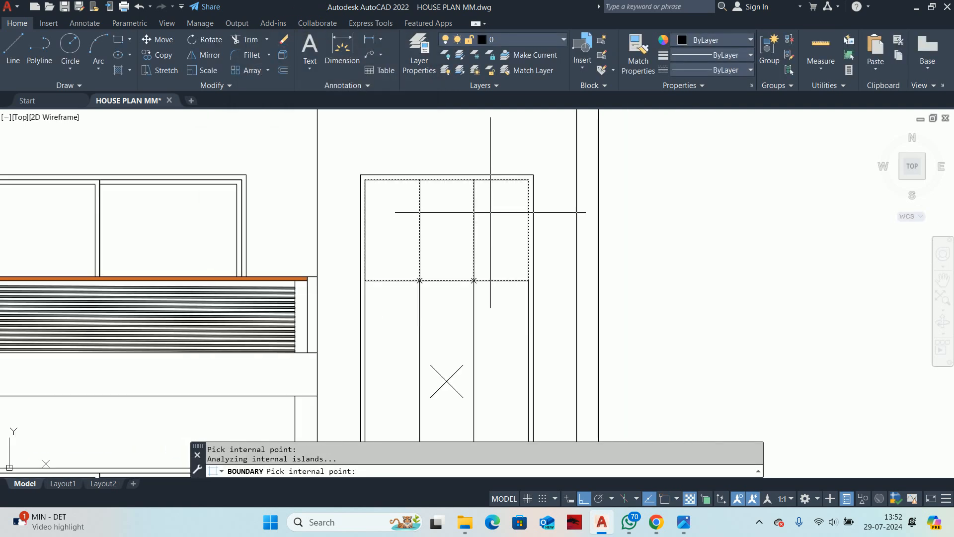
{"action": "key", "text": "Return"}
{"action": "key", "text": "Escape"}
Step: Offset the three panel boundaries in the tall opening's uppermost row inward by 5
{"action": "type", "text": "o"}
{"action": "key", "text": "Return"}
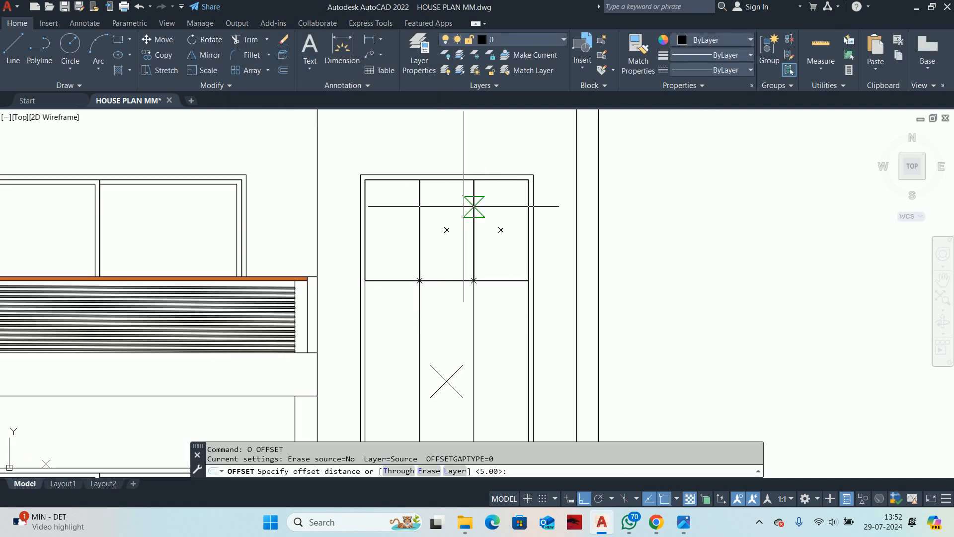
{"action": "type", "text": "5"}
{"action": "key", "text": "Return"}
{"action": "scroll", "coordinate": [402, 170], "scroll_direction": "up", "scroll_amount": 4}
{"action": "left_click", "coordinate": [400, 195]}
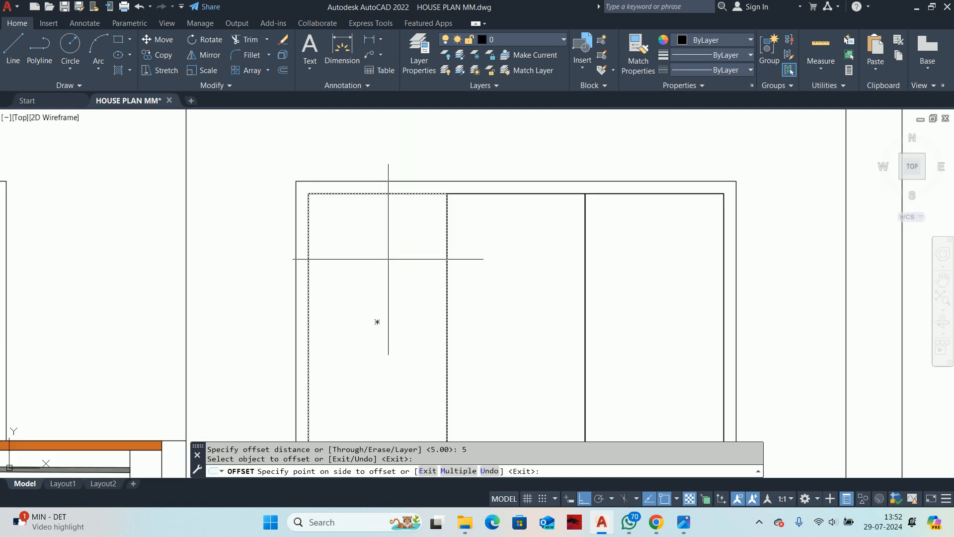
{"action": "left_click", "coordinate": [388, 258]}
{"action": "left_click", "coordinate": [524, 201]}
{"action": "left_click", "coordinate": [514, 324]}
{"action": "left_click", "coordinate": [663, 204]}
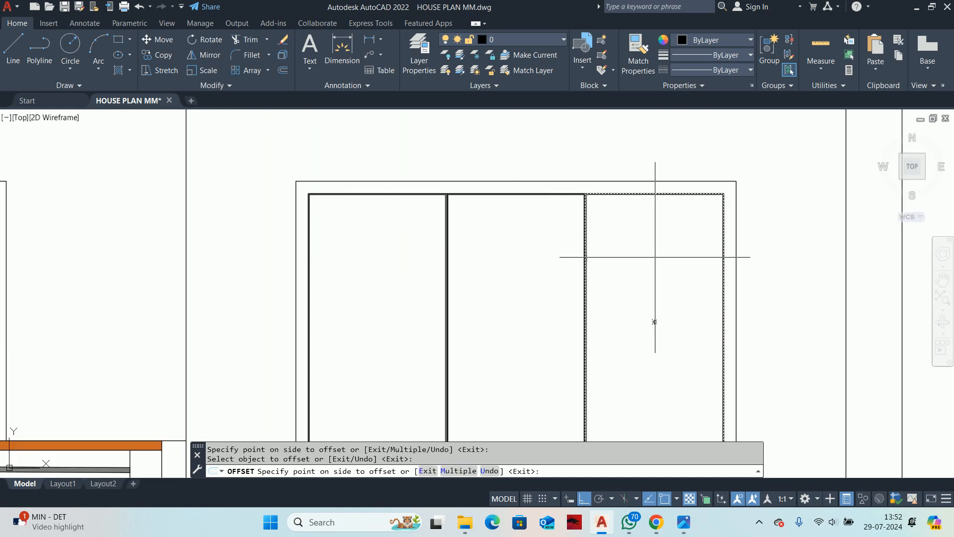
{"action": "left_click", "coordinate": [654, 323]}
{"action": "key", "text": "Return"}
{"action": "scroll", "coordinate": [630, 249], "scroll_direction": "down", "scroll_amount": 4}
{"action": "key", "text": "Escape"}
Step: Delete the two division point markers on the horizontal line below the uppermost panel row
{"action": "middle_click_drag", "start_coordinate": [629, 249], "coordinate": [506, 197]}
{"action": "scroll", "coordinate": [483, 252], "scroll_direction": "up", "scroll_amount": 2}
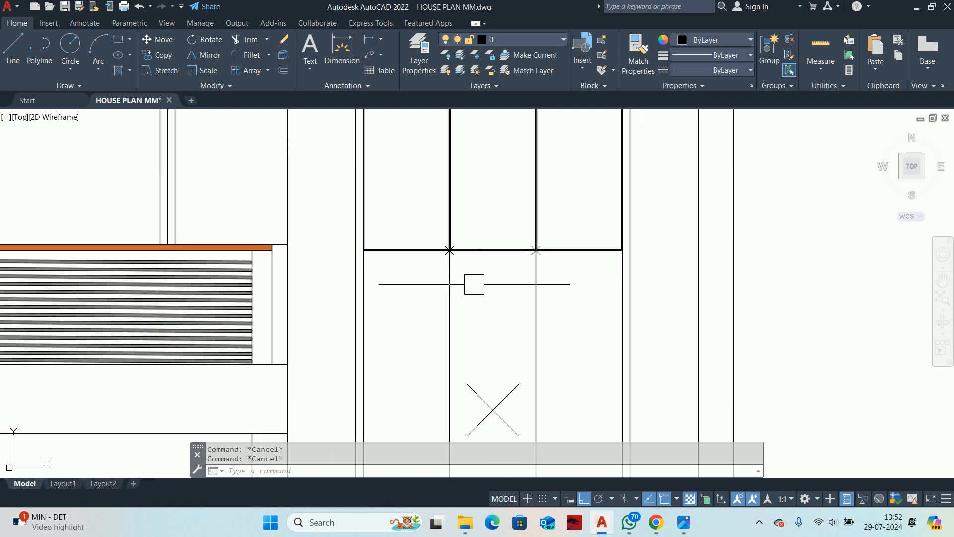
{"action": "left_click", "coordinate": [418, 228]}
{"action": "left_click", "coordinate": [599, 312]}
{"action": "key", "text": "Delete"}
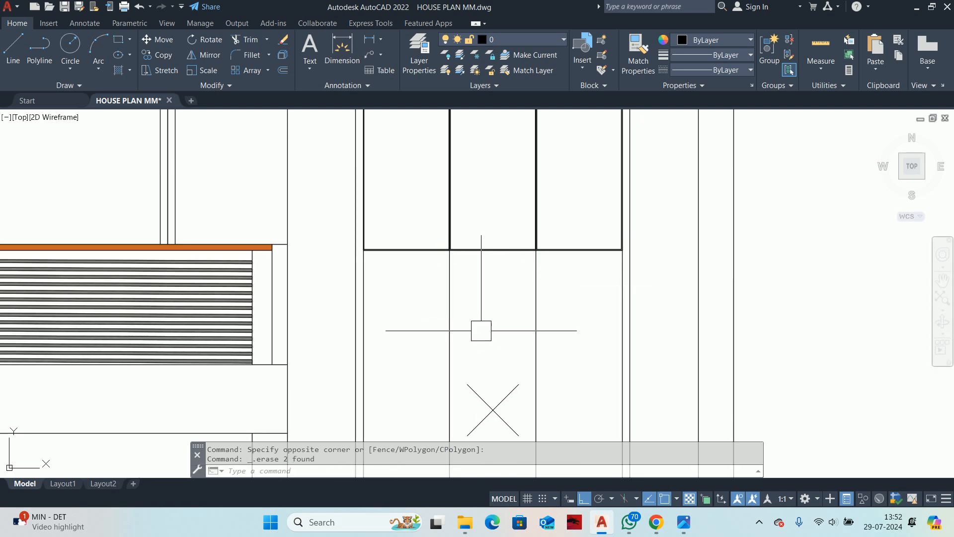
{"action": "key", "text": "Escape"}
Step: Start a rectangular array of the three inner offset frames in the uppermost panel row
{"action": "middle_click_drag", "start_coordinate": [446, 244], "coordinate": [469, 313]}
{"action": "type", "text": "AR"}
{"action": "key", "text": "Return"}
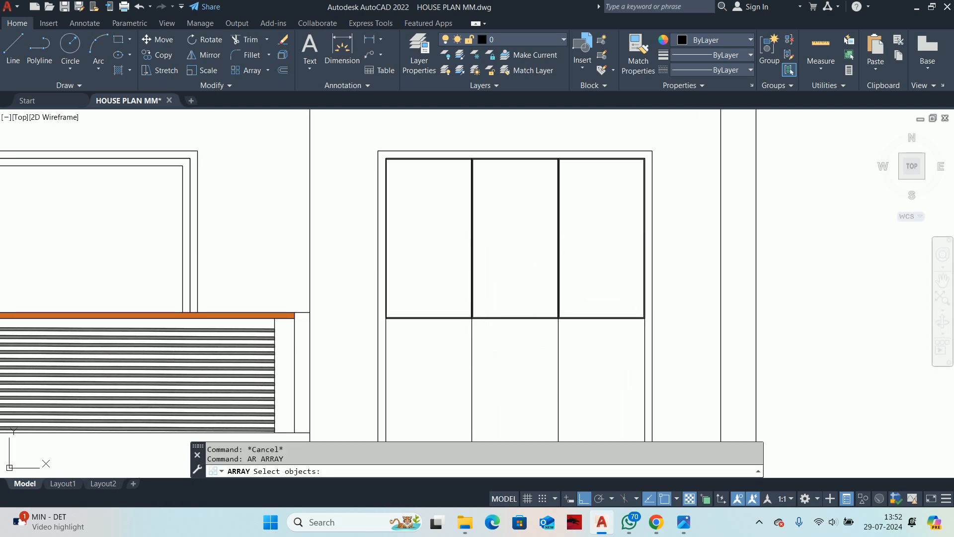
{"action": "scroll", "coordinate": [448, 319], "scroll_direction": "up", "scroll_amount": 6}
{"action": "left_click", "coordinate": [454, 293]}
{"action": "scroll", "coordinate": [497, 294], "scroll_direction": "down", "scroll_amount": 8}
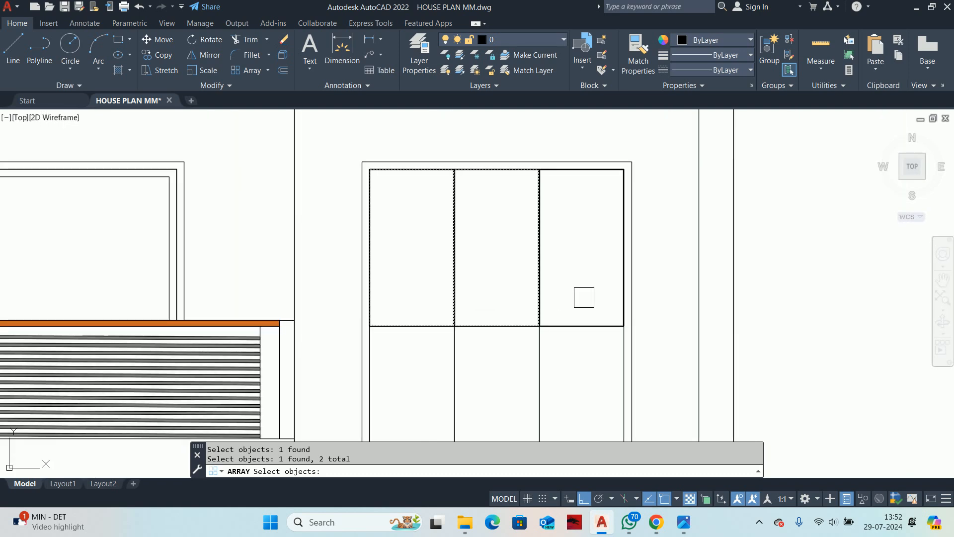
{"action": "scroll", "coordinate": [527, 289], "scroll_direction": "up", "scroll_amount": 2}
{"action": "scroll", "coordinate": [526, 289], "scroll_direction": "up", "scroll_amount": 2}
{"action": "left_click", "coordinate": [528, 286]}
{"action": "scroll", "coordinate": [512, 285], "scroll_direction": "down", "scroll_amount": 6}
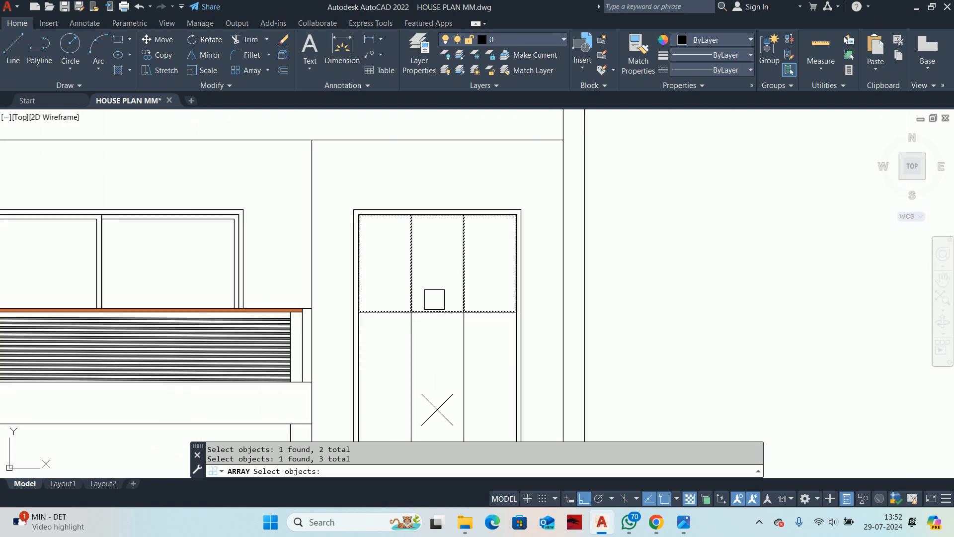
{"action": "key", "text": "Return"}
{"action": "scroll", "coordinate": [326, 234], "scroll_direction": "up", "scroll_amount": 5}
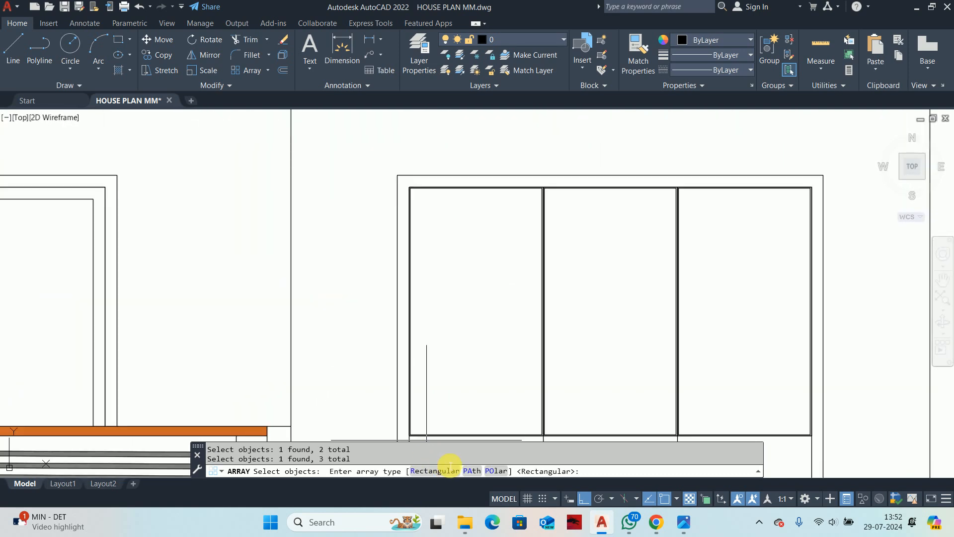
{"action": "left_click", "coordinate": [450, 470]}
Step: Set the array's base point at the upper-left corner of the first panel and reduce the array to 1 column
{"action": "left_click", "coordinate": [462, 470]}
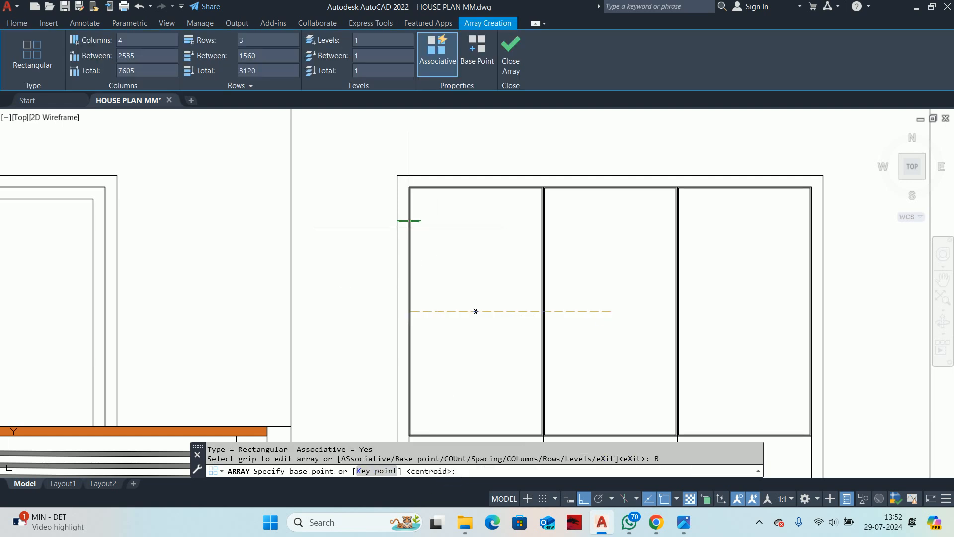
{"action": "scroll", "coordinate": [410, 172], "scroll_direction": "up", "scroll_amount": 5}
{"action": "left_click", "coordinate": [410, 167]}
{"action": "scroll", "coordinate": [424, 277], "scroll_direction": "down", "scroll_amount": 6}
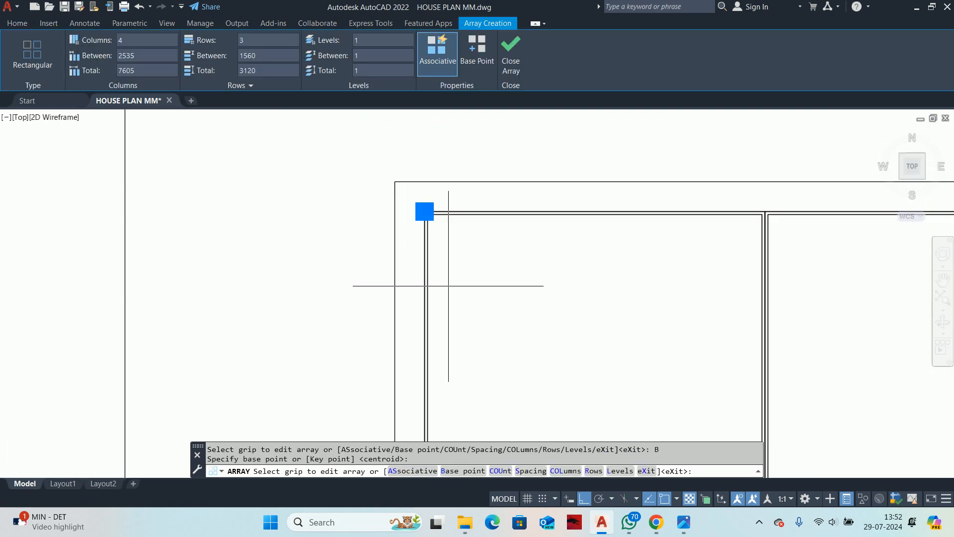
{"action": "left_click", "coordinate": [672, 289]}
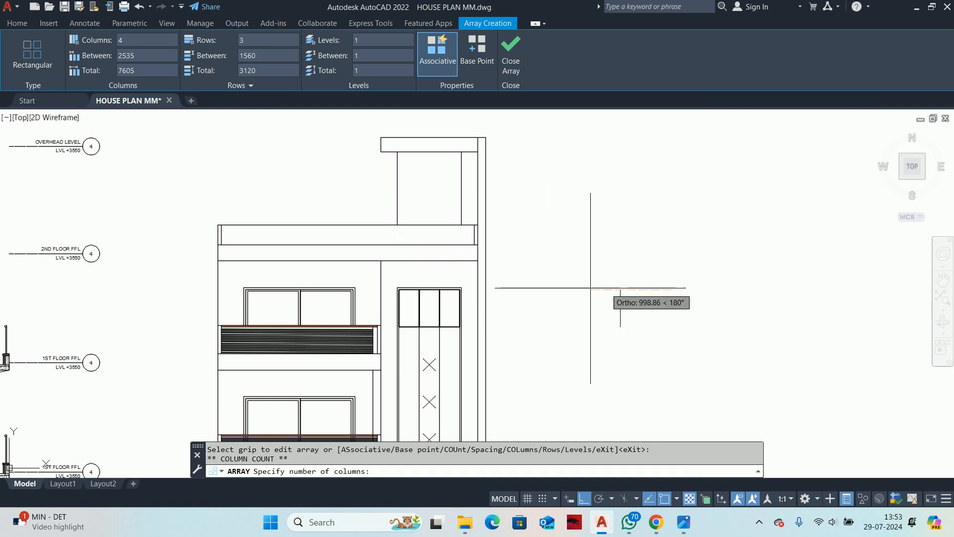
{"action": "scroll", "coordinate": [467, 298], "scroll_direction": "up", "scroll_amount": 3}
{"action": "scroll", "coordinate": [445, 247], "scroll_direction": "down", "scroll_amount": 4}
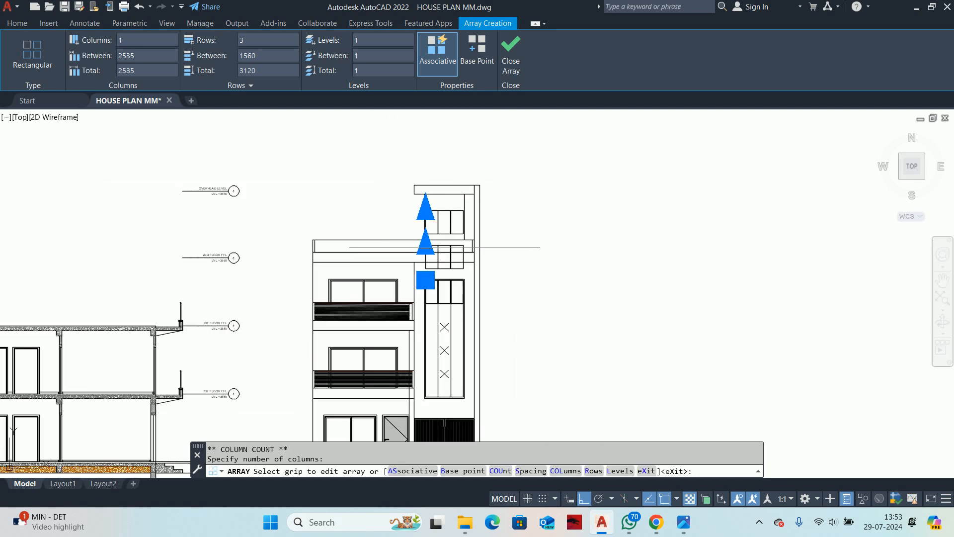
Step: Run the array's 3 rows downward and set the row spacing to -1050 by snapping to the first panel's lower corner
{"action": "left_click", "coordinate": [426, 210]}
{"action": "left_click", "coordinate": [426, 379]}
{"action": "scroll", "coordinate": [428, 378], "scroll_direction": "up", "scroll_amount": 2}
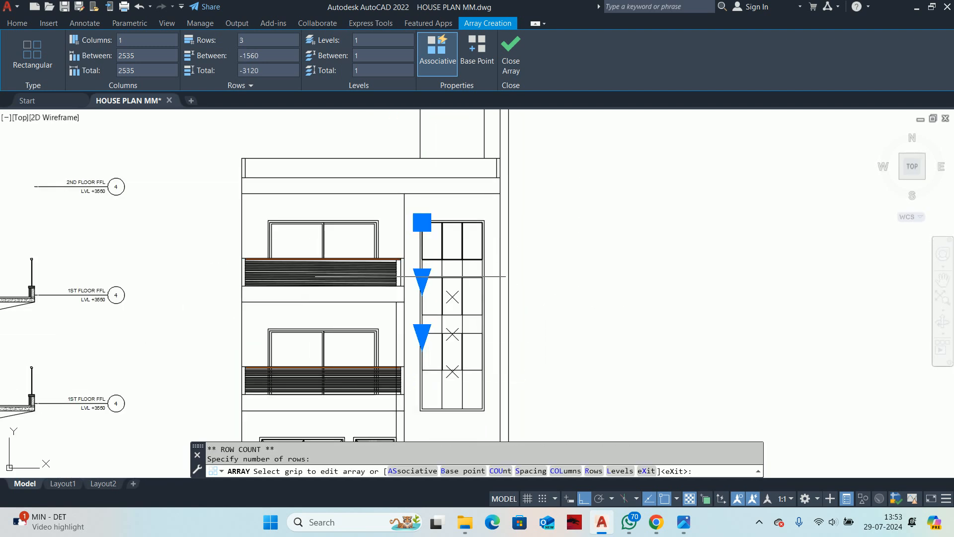
{"action": "scroll", "coordinate": [411, 276], "scroll_direction": "up", "scroll_amount": 5}
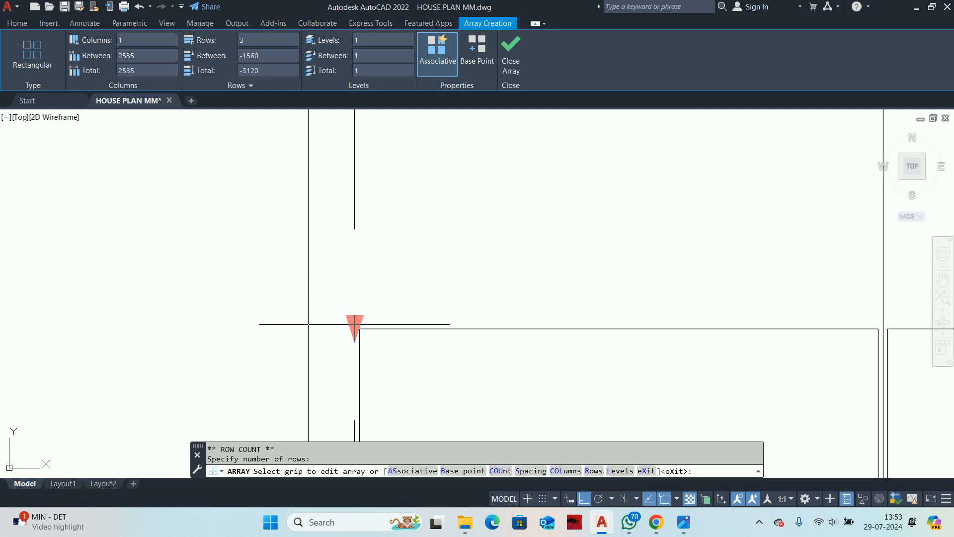
{"action": "left_click", "coordinate": [354, 325]}
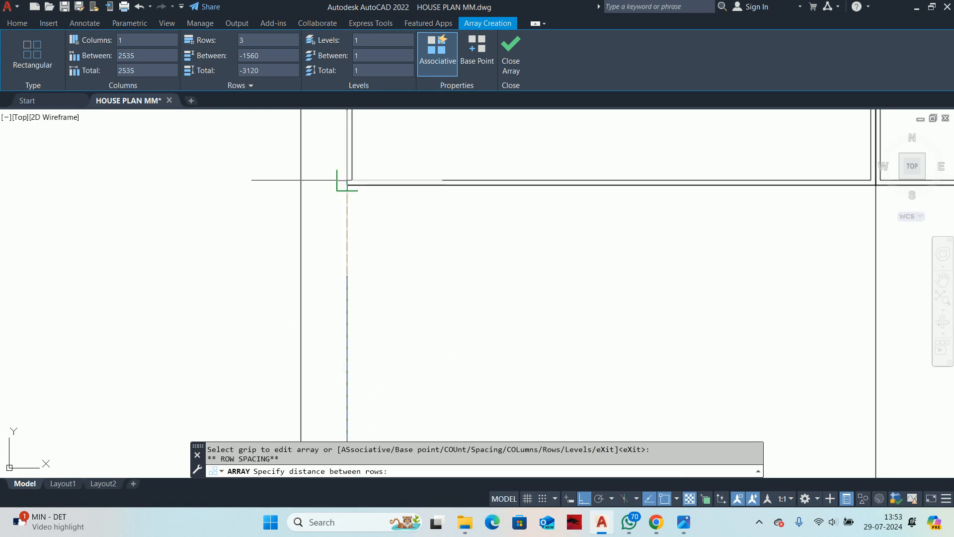
{"action": "scroll", "coordinate": [347, 182], "scroll_direction": "up", "scroll_amount": 4}
{"action": "left_click", "coordinate": [352, 187]}
{"action": "scroll", "coordinate": [366, 283], "scroll_direction": "down", "scroll_amount": 6}
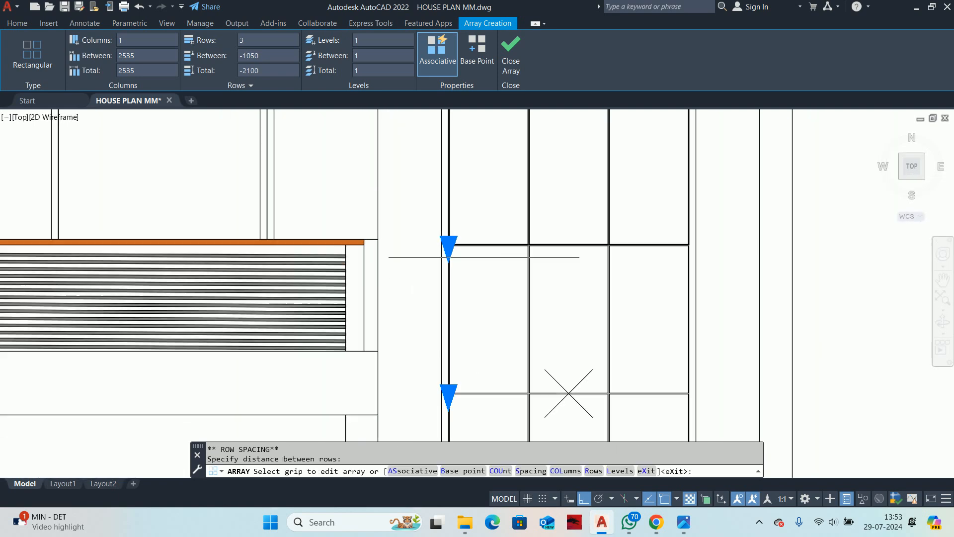
Step: Extend the array downward to five rows so the frames fill the tall opening, and finish the array
{"action": "scroll", "coordinate": [471, 249], "scroll_direction": "up", "scroll_amount": 4}
{"action": "left_click", "coordinate": [436, 203]}
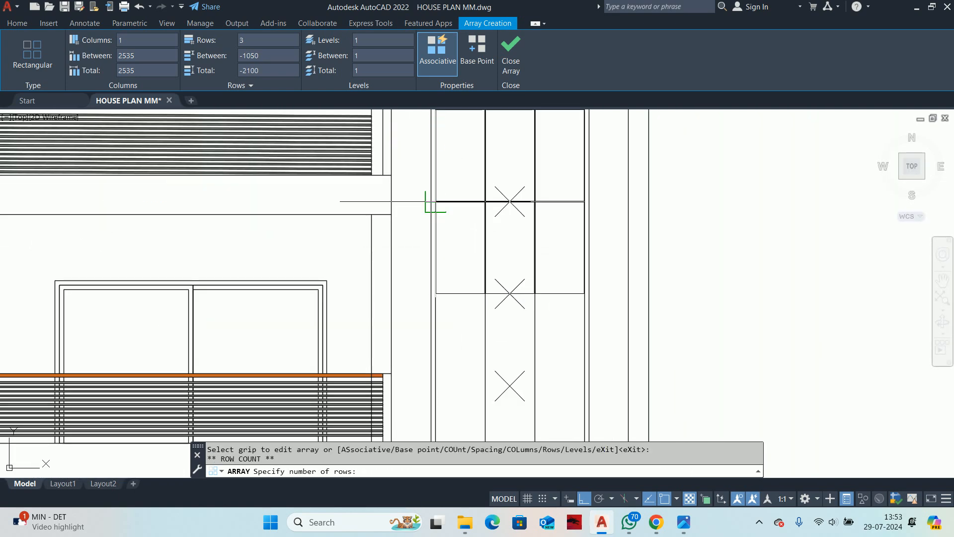
{"action": "middle_click_drag", "start_coordinate": [426, 304], "coordinate": [417, 236]}
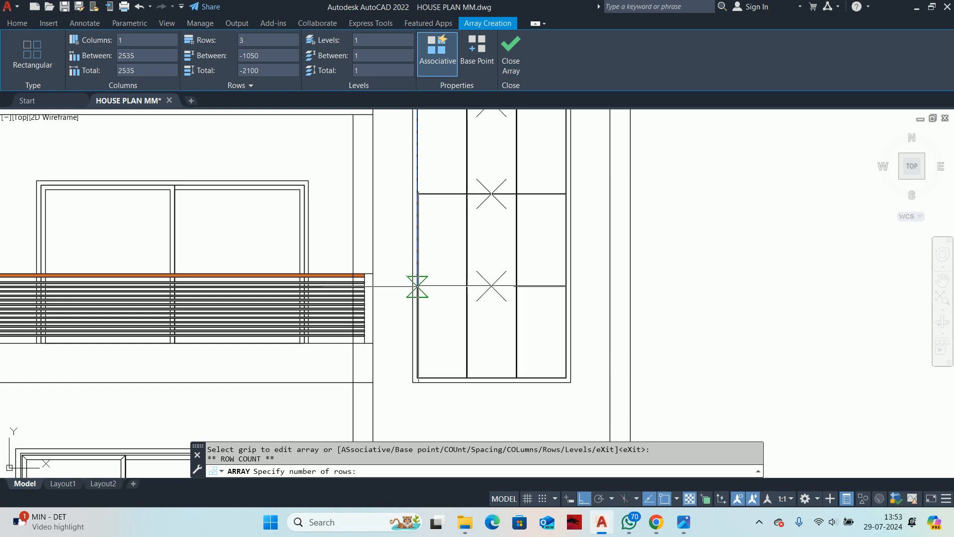
{"action": "left_click", "coordinate": [417, 286]}
{"action": "key", "text": "Escape"}
Step: Select all similar point markers along the tall opening's centre line and delete them
{"action": "left_click", "coordinate": [494, 287]}
{"action": "middle_click_drag", "start_coordinate": [503, 270], "coordinate": [474, 410]}
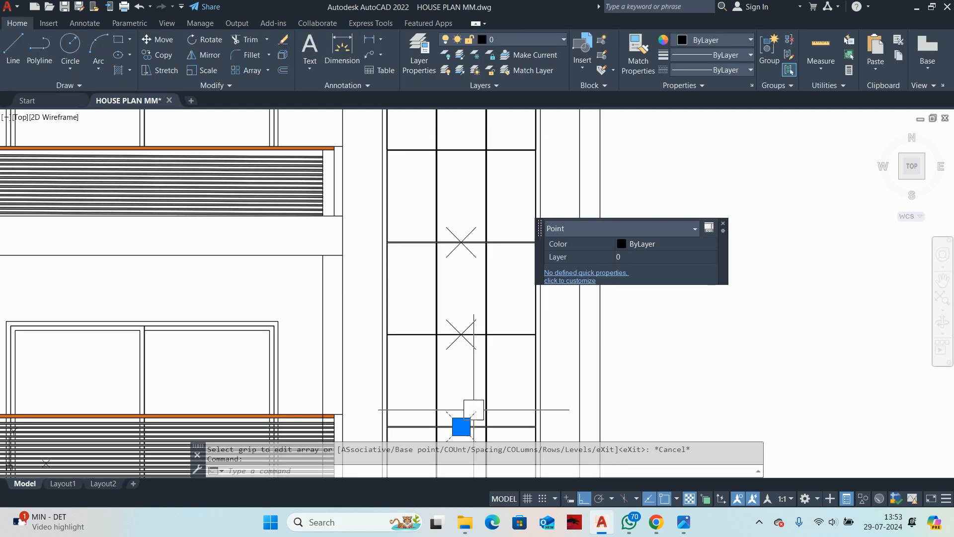
{"action": "right_click", "coordinate": [416, 321]}
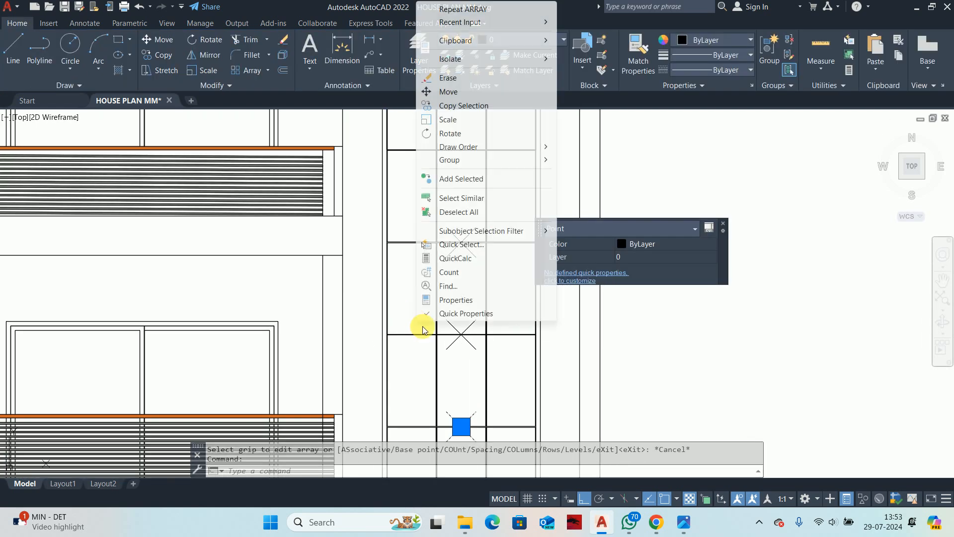
{"action": "left_click", "coordinate": [454, 196]}
{"action": "scroll", "coordinate": [550, 247], "scroll_direction": "down", "scroll_amount": 4}
{"action": "key", "text": "Delete"}
{"action": "scroll", "coordinate": [559, 259], "scroll_direction": "up", "scroll_amount": 2}
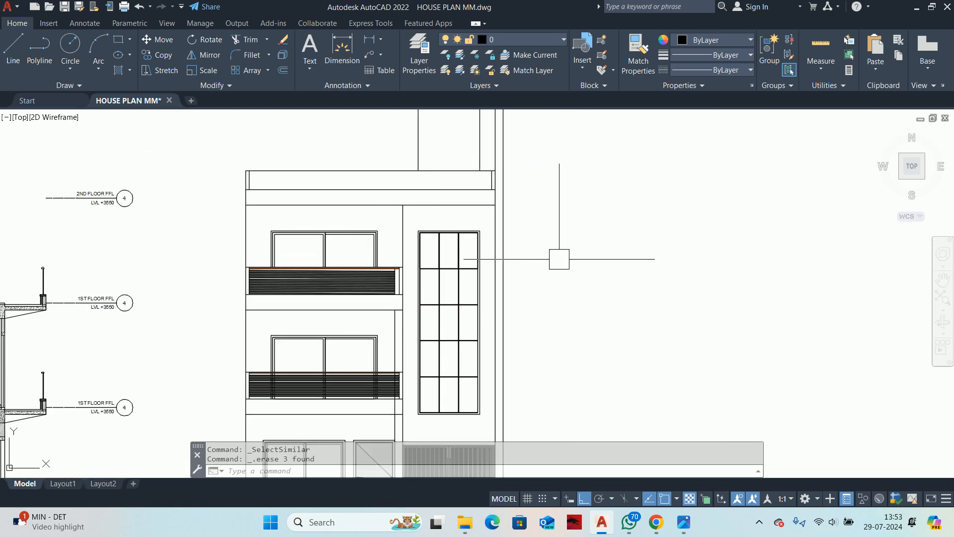
Step: Examine the tall glazing grid, balconies and entrance area of the front elevation against the section's floor levels
{"action": "scroll", "coordinate": [440, 348], "scroll_direction": "up", "scroll_amount": 2}
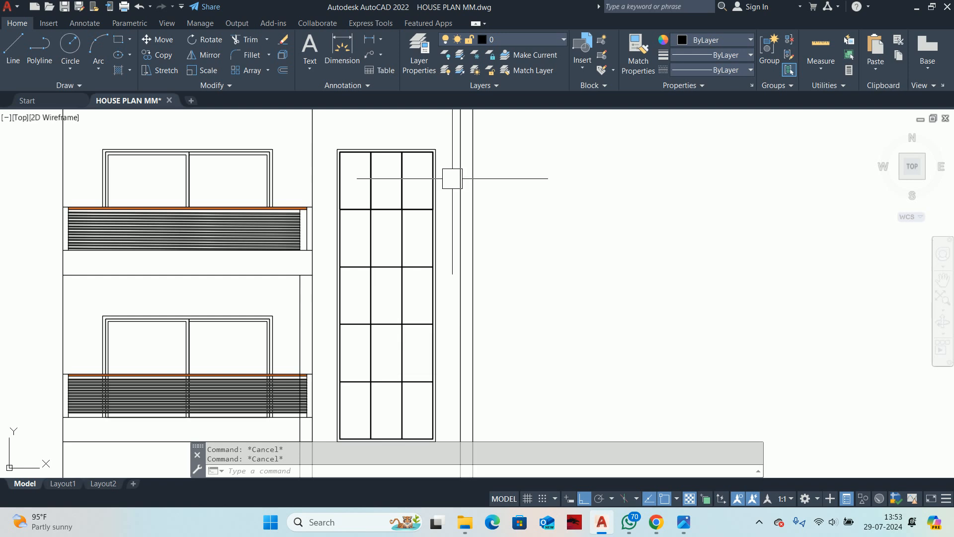
{"action": "middle_click_drag", "start_coordinate": [402, 162], "coordinate": [380, 153]}
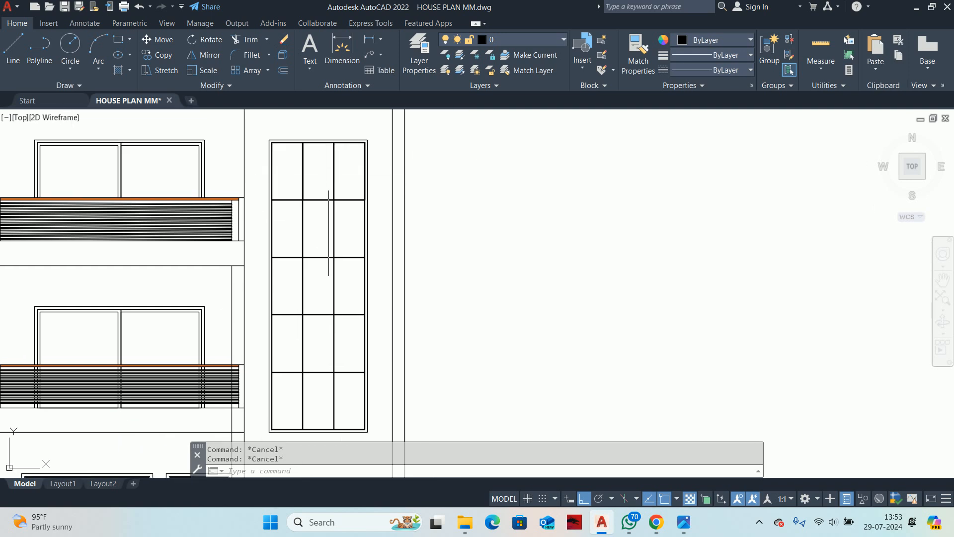
{"action": "scroll", "coordinate": [380, 153], "scroll_direction": "down", "scroll_amount": 2}
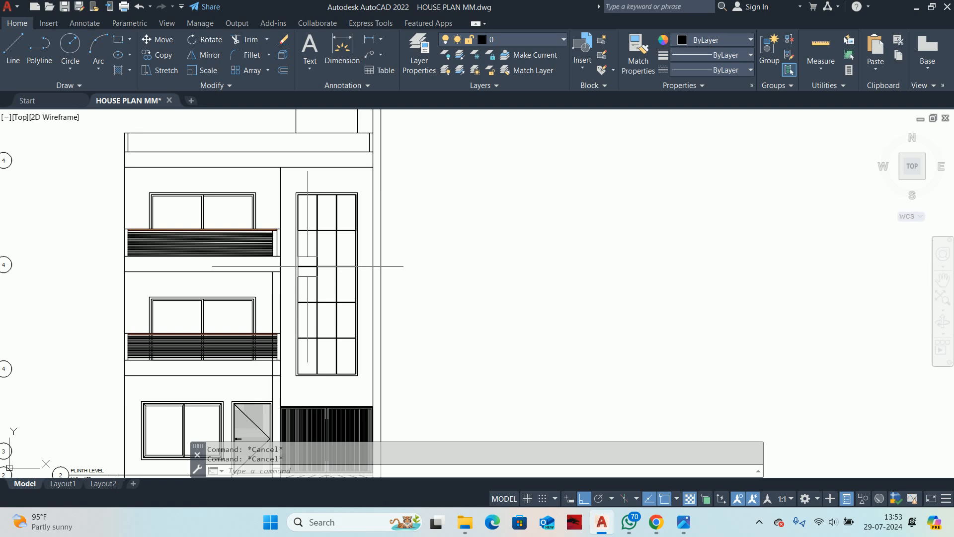
{"action": "scroll", "coordinate": [332, 256], "scroll_direction": "down", "scroll_amount": 2}
{"action": "mouse_move", "coordinate": [333, 257]}
{"action": "middle_mouse_down"}
{"action": "mouse_move", "coordinate": [360, 332]}
{"action": "mouse_move", "coordinate": [394, 240]}
{"action": "middle_mouse_up"}
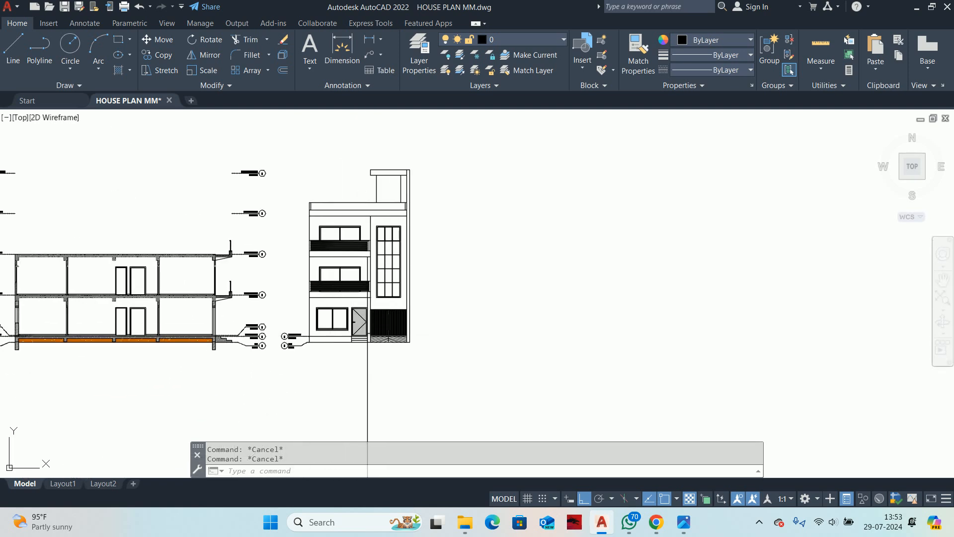
{"action": "scroll", "coordinate": [338, 294], "scroll_direction": "up", "scroll_amount": 2}
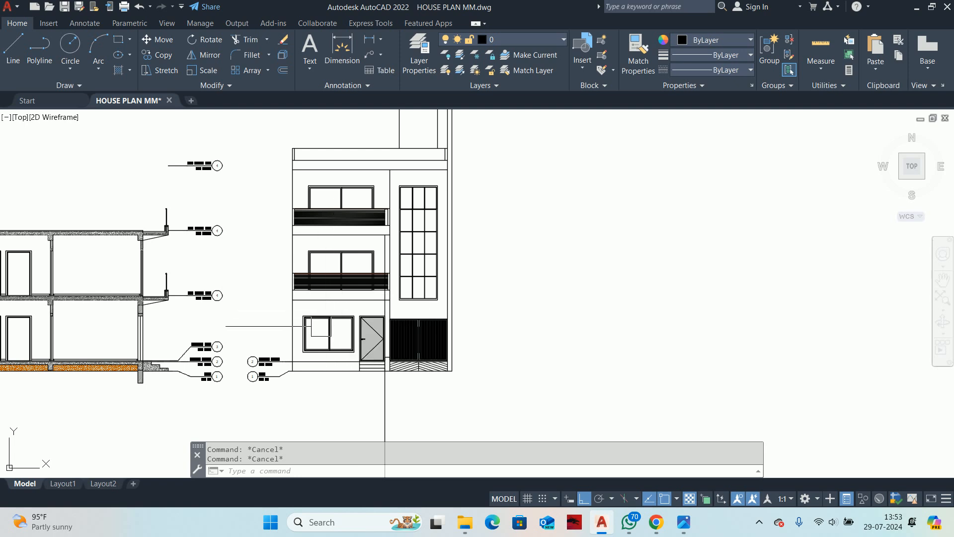
{"action": "scroll", "coordinate": [319, 327], "scroll_direction": "up", "scroll_amount": 1}
{"action": "middle_click_drag", "start_coordinate": [284, 321], "coordinate": [381, 344]}
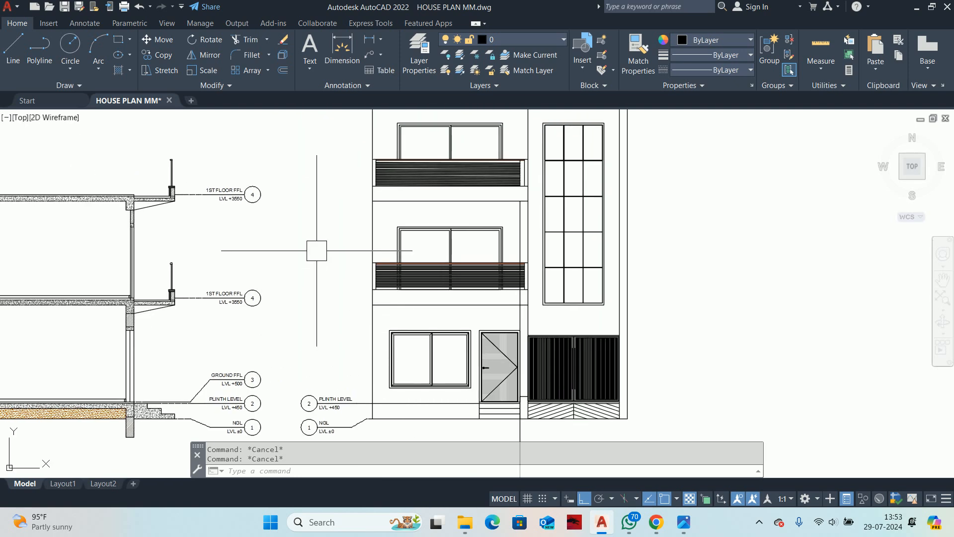
{"action": "scroll", "coordinate": [368, 286], "scroll_direction": "up", "scroll_amount": 2}
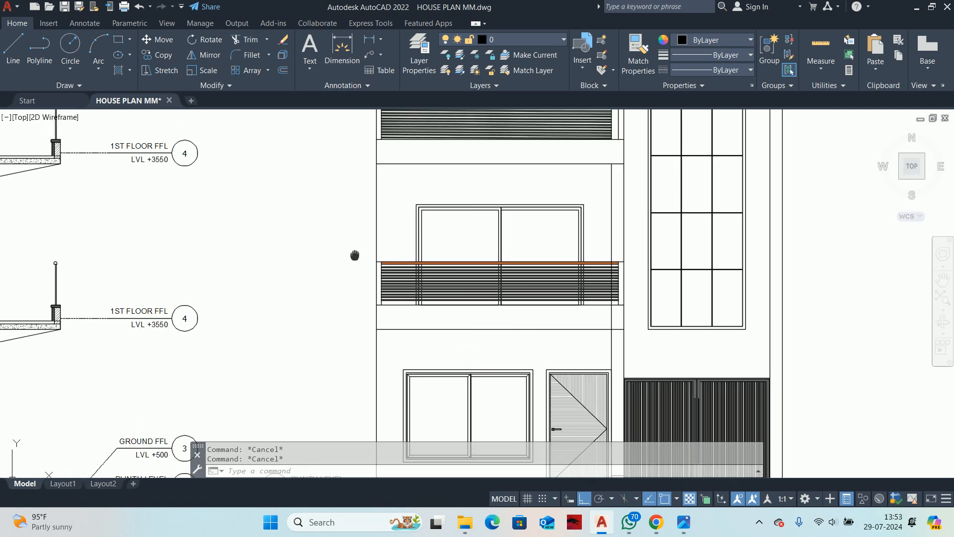
{"action": "type", "text": "l"}
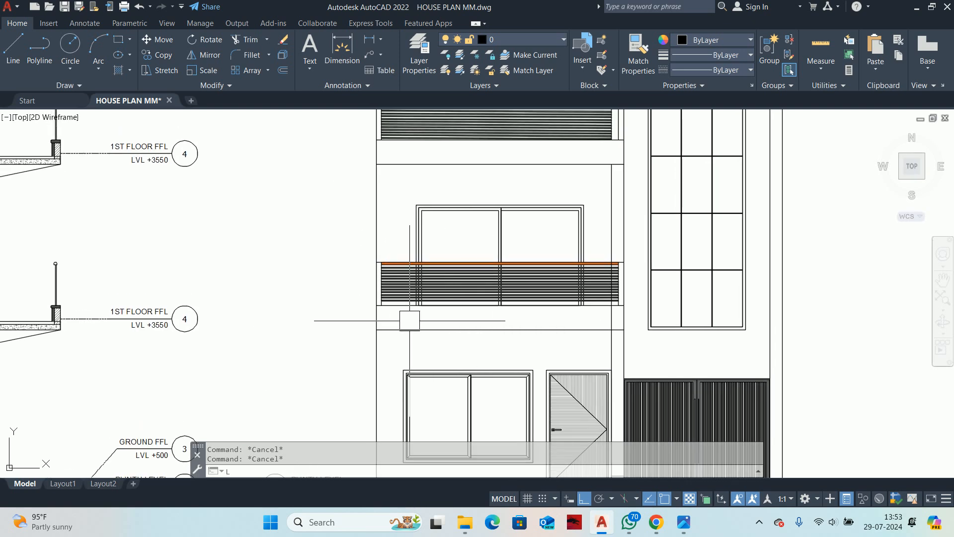
{"action": "key", "text": "Return"}
{"action": "scroll", "coordinate": [107, 320], "scroll_direction": "up", "scroll_amount": 2}
{"action": "middle_click_drag", "start_coordinate": [67, 337], "coordinate": [526, 345]}
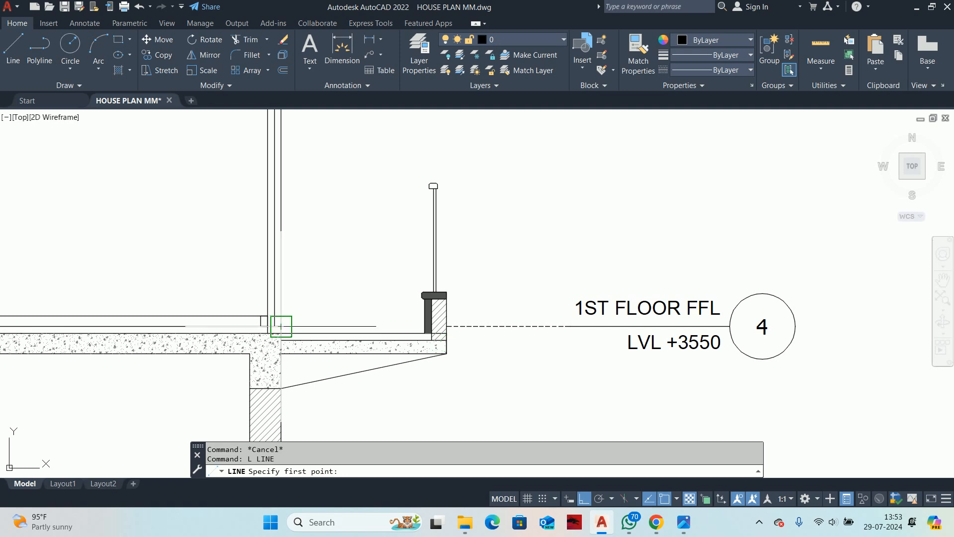
{"action": "key", "text": "Escape"}
{"action": "key", "text": "Escape"}
Step: Delete the leftover vertical ray running through the balcony railing and beside the entrance door
{"action": "scroll", "coordinate": [416, 302], "scroll_direction": "down", "scroll_amount": 5}
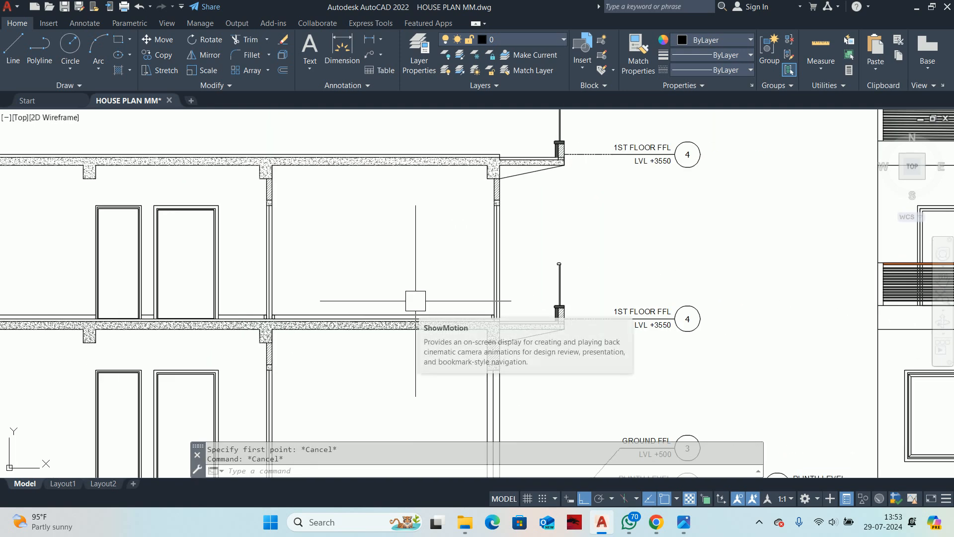
{"action": "scroll", "coordinate": [511, 294], "scroll_direction": "down", "scroll_amount": 1}
{"action": "middle_click_drag", "start_coordinate": [681, 320], "coordinate": [456, 321]}
{"action": "scroll", "coordinate": [467, 322], "scroll_direction": "up", "scroll_amount": 2}
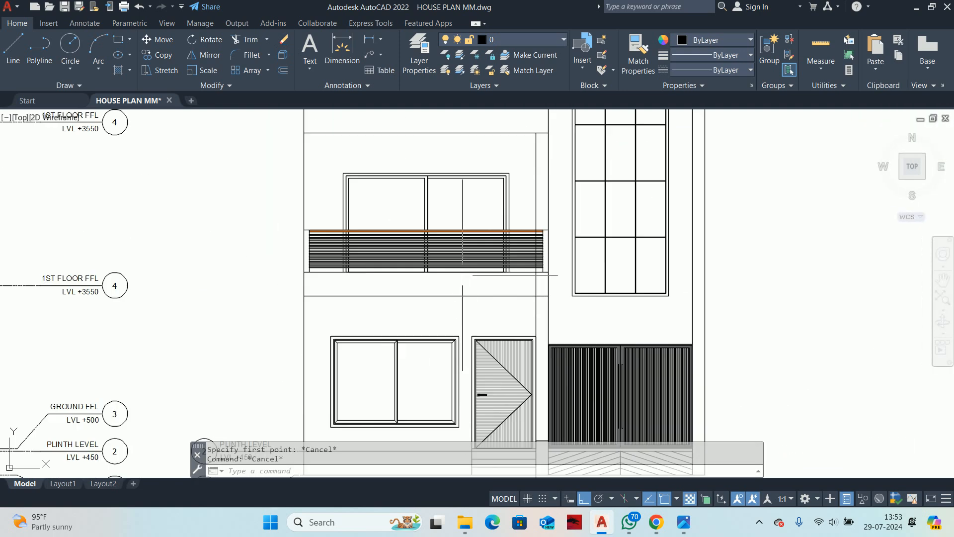
{"action": "scroll", "coordinate": [503, 335], "scroll_direction": "up", "scroll_amount": 2}
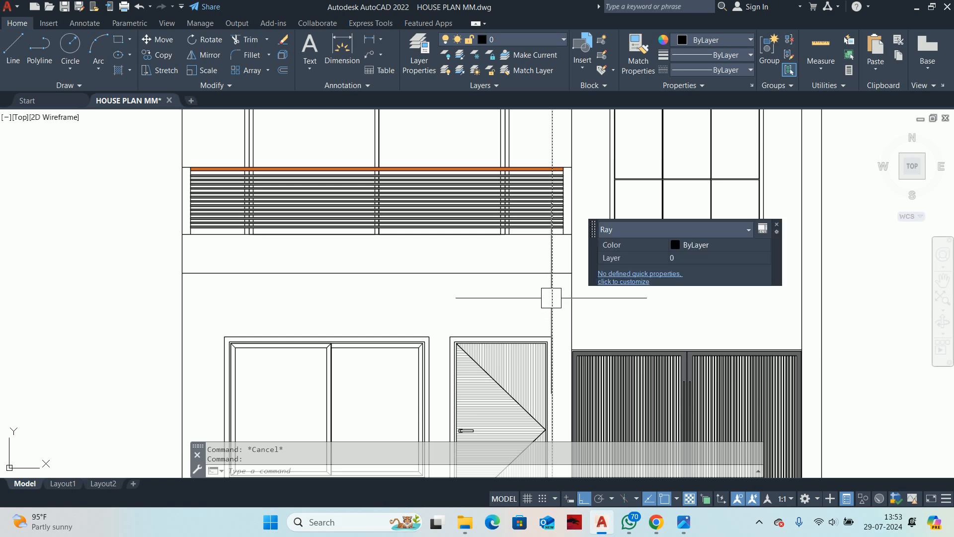
{"action": "key", "text": "Delete"}
{"action": "scroll", "coordinate": [488, 301], "scroll_direction": "down", "scroll_amount": 3}
{"action": "scroll", "coordinate": [439, 349], "scroll_direction": "down", "scroll_amount": 4}
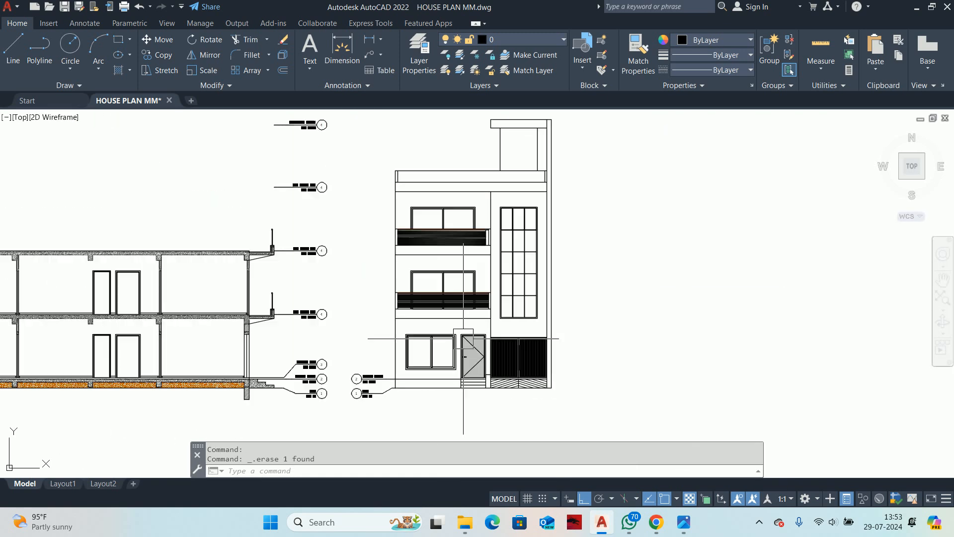
Step: Inspect the front elevation's ground-floor window, entrance door and gate against the plinth and floor level markers
{"action": "key", "text": "Escape"}
{"action": "key", "text": "Escape"}
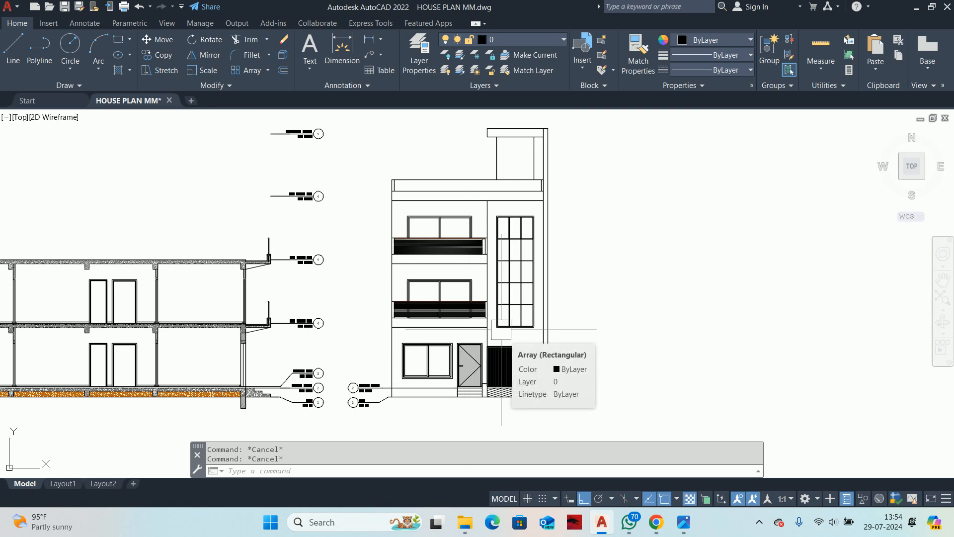
{"action": "scroll", "coordinate": [468, 348], "scroll_direction": "up", "scroll_amount": 2}
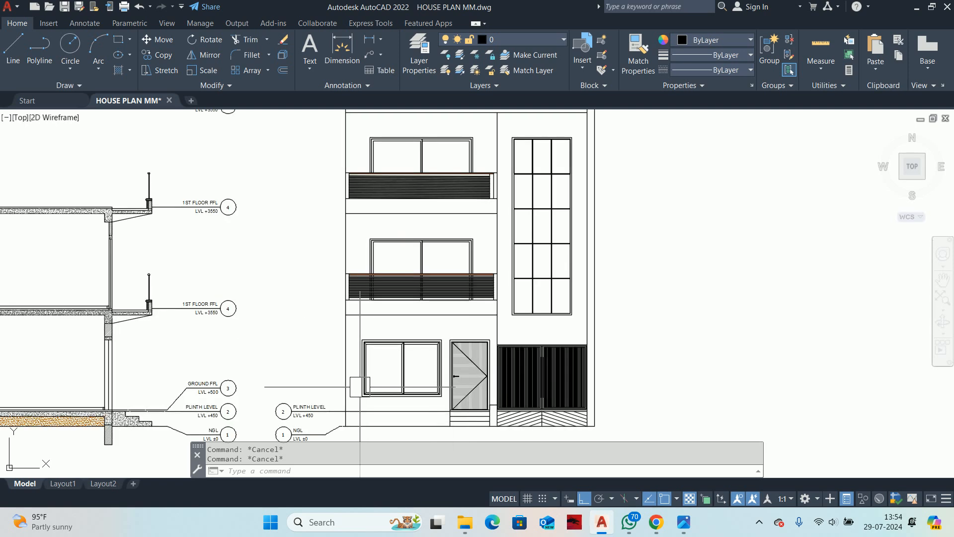
{"action": "middle_click_drag", "start_coordinate": [357, 370], "coordinate": [373, 298]}
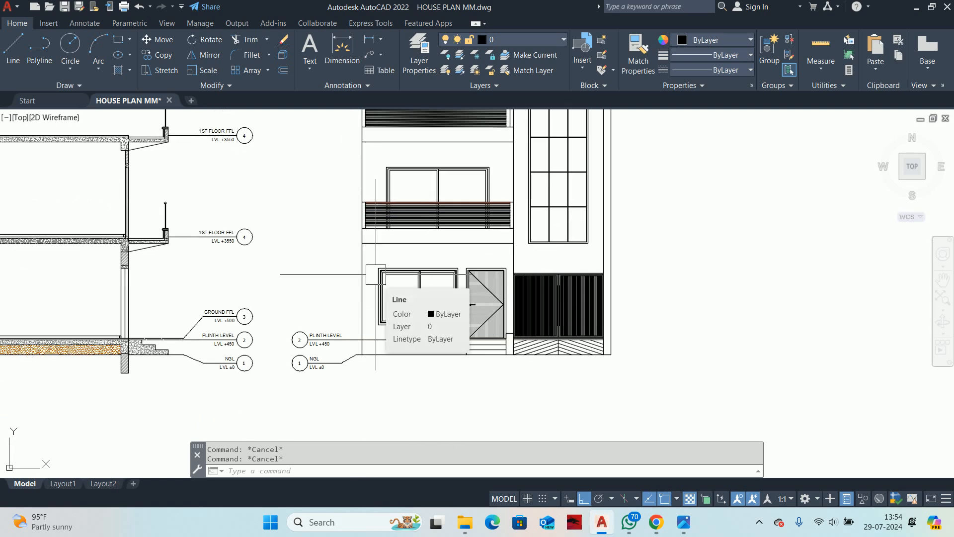
{"action": "middle_click_drag", "start_coordinate": [376, 274], "coordinate": [371, 290]}
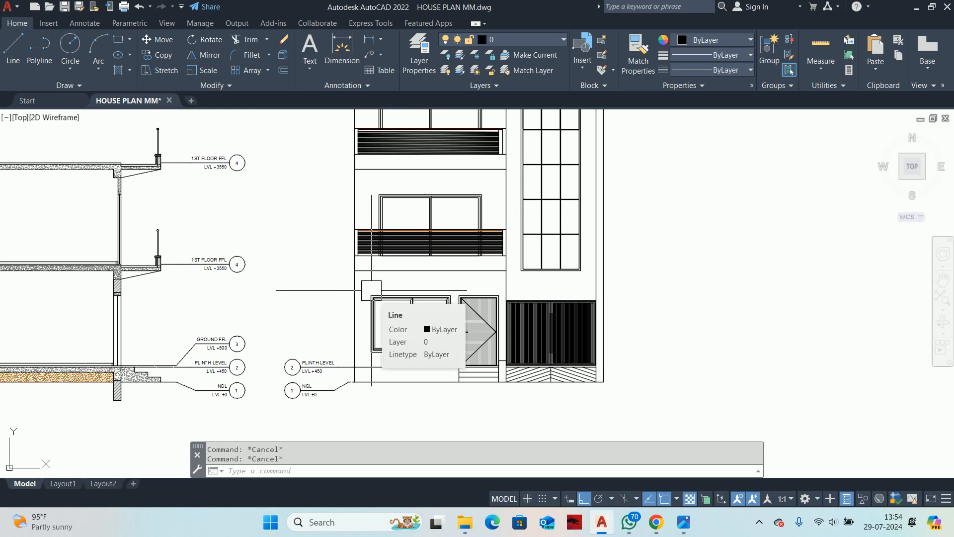
Step: Review the whole drawing set, from the front elevation and sections across to the floor plans, column layout and detail drawings
{"action": "scroll", "coordinate": [371, 290], "scroll_direction": "down", "scroll_amount": 2}
{"action": "middle_click_drag", "start_coordinate": [371, 291], "coordinate": [327, 350]}
{"action": "scroll", "coordinate": [327, 349], "scroll_direction": "down", "scroll_amount": 4}
{"action": "middle_click_drag", "start_coordinate": [348, 320], "coordinate": [565, 313]}
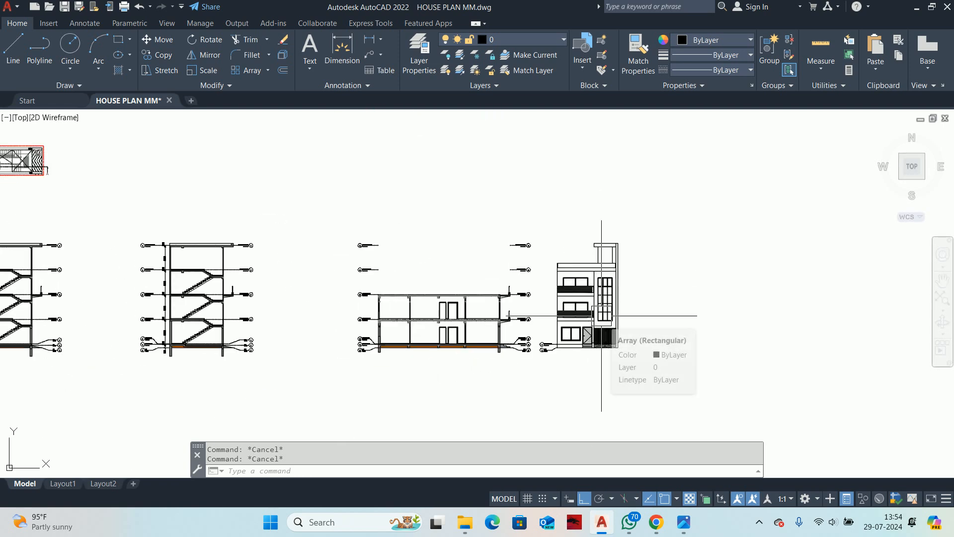
{"action": "scroll", "coordinate": [537, 309], "scroll_direction": "down", "scroll_amount": 2}
{"action": "middle_click_drag", "start_coordinate": [269, 305], "coordinate": [569, 358]}
{"action": "mouse_move", "coordinate": [379, 341]}
{"action": "middle_mouse_down"}
{"action": "mouse_move", "coordinate": [472, 396]}
{"action": "mouse_move", "coordinate": [559, 396]}
{"action": "middle_mouse_up"}
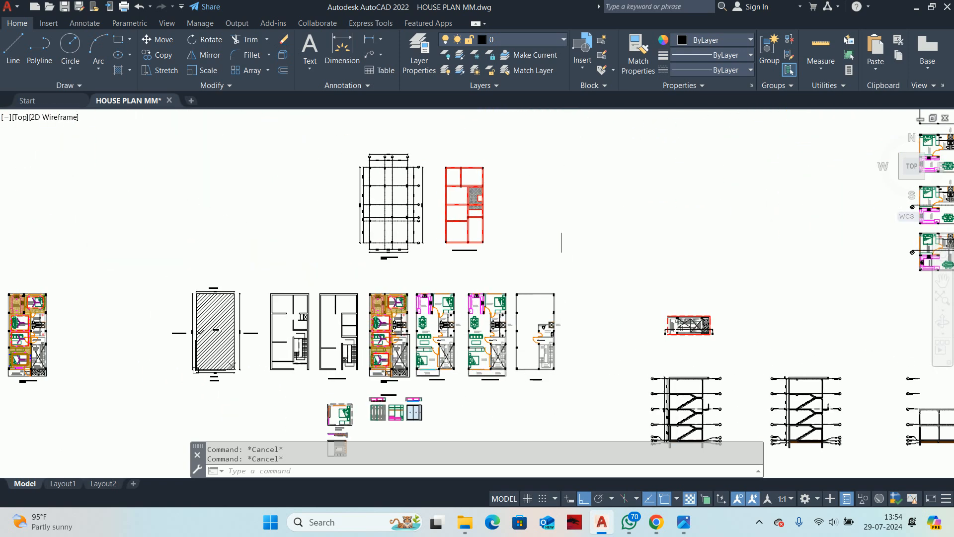
{"action": "scroll", "coordinate": [566, 241], "scroll_direction": "down", "scroll_amount": 6}
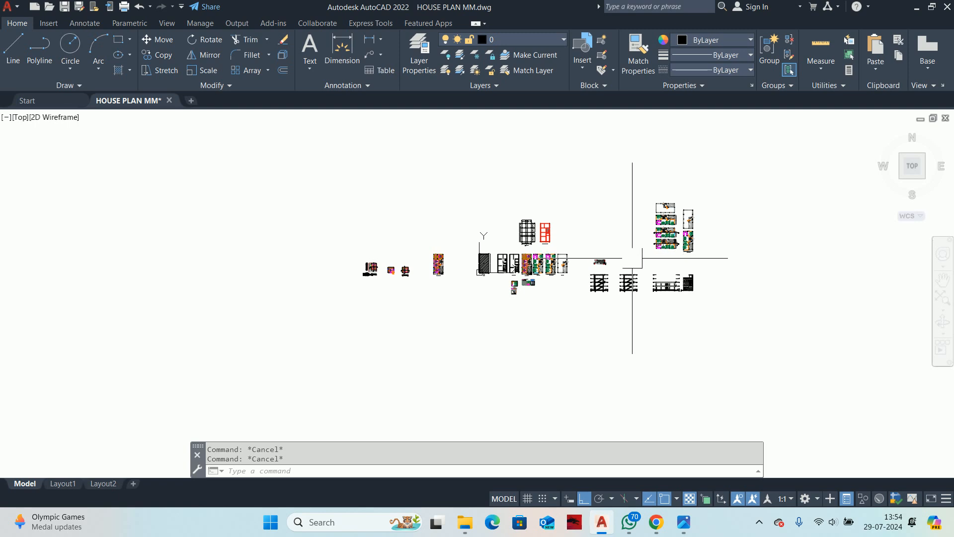
{"action": "scroll", "coordinate": [473, 257], "scroll_direction": "up", "scroll_amount": 4}
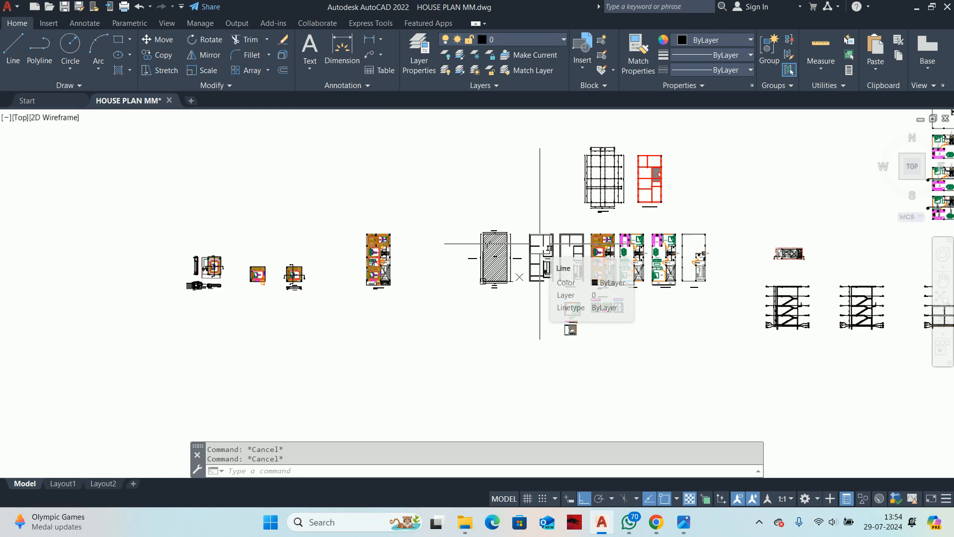